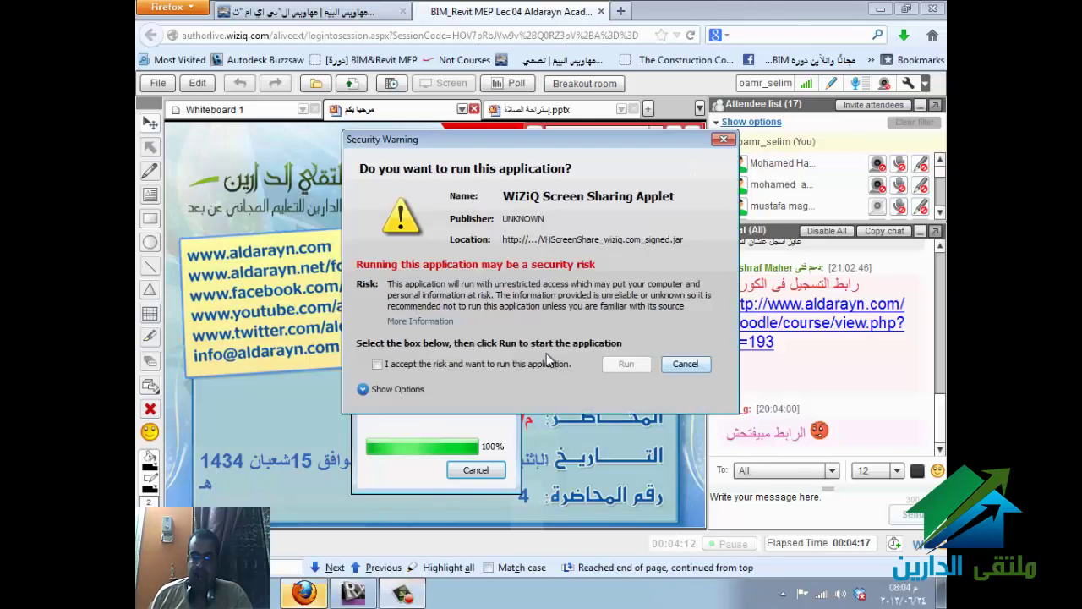
# - Accept the risk, run the WiZiQ sharing applet without blocking it, and bring Revit forward
pyautogui.click(428, 362)
pyautogui.click(609, 365)
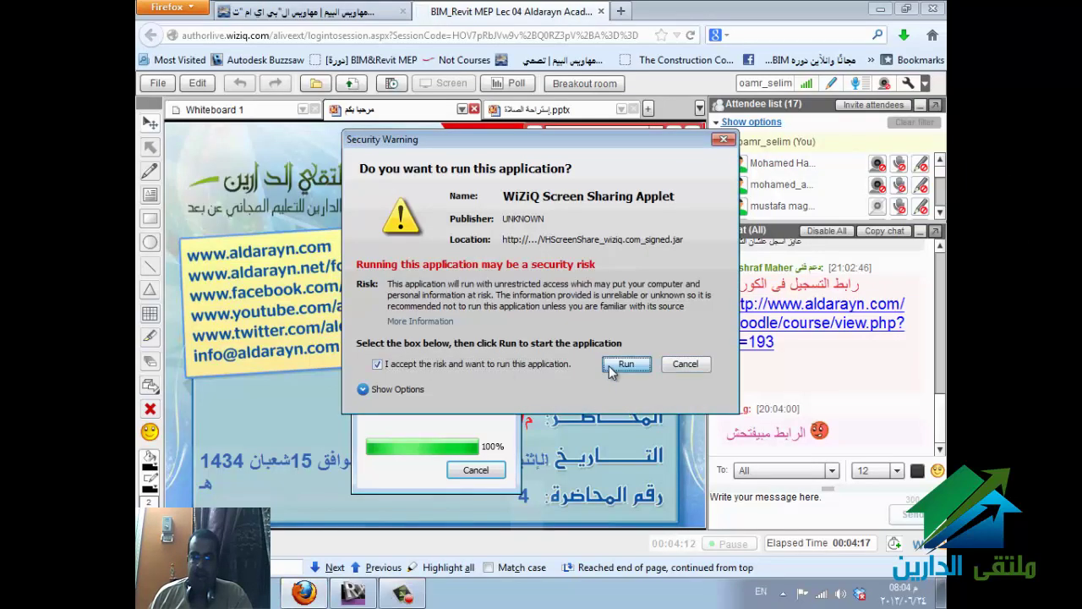
pyautogui.click(686, 313)
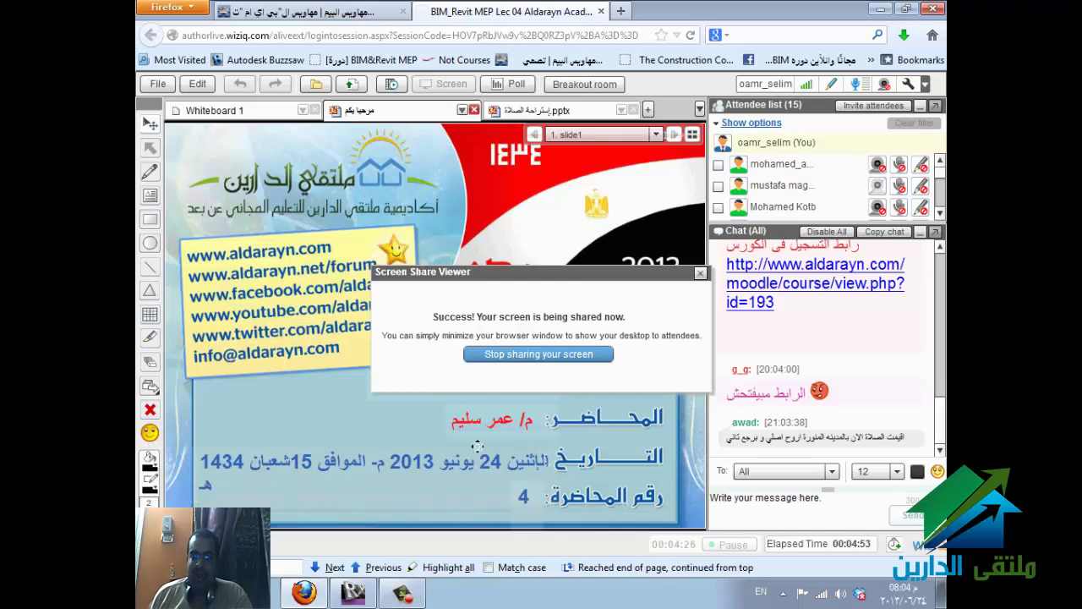
pyautogui.click(353, 592)
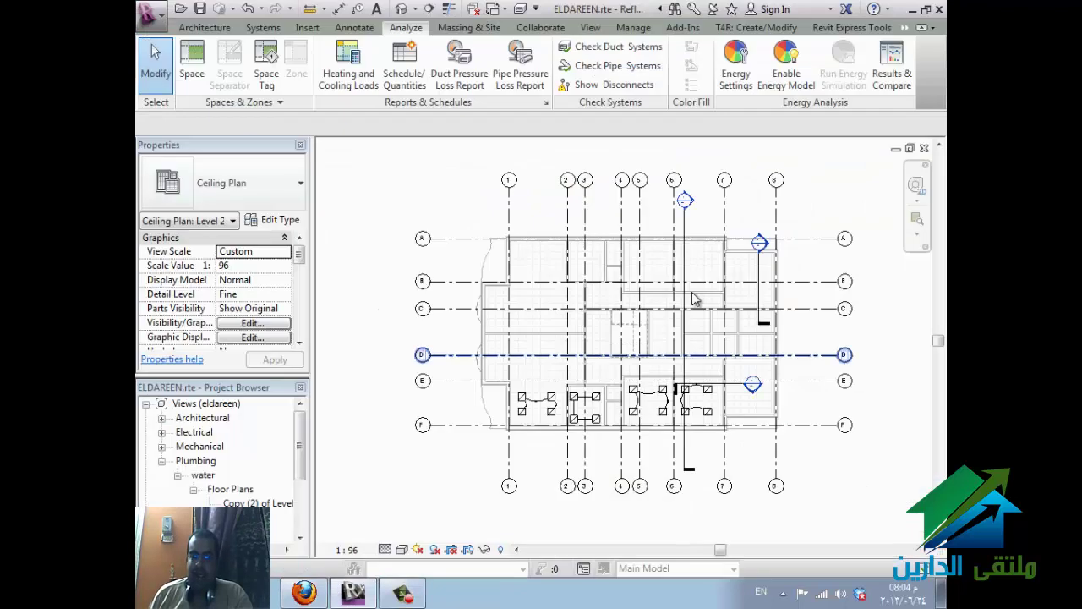
# - Draw a 6000 mm rectangular duct above grid A across grid 1, then select it
pyautogui.click(422, 290)
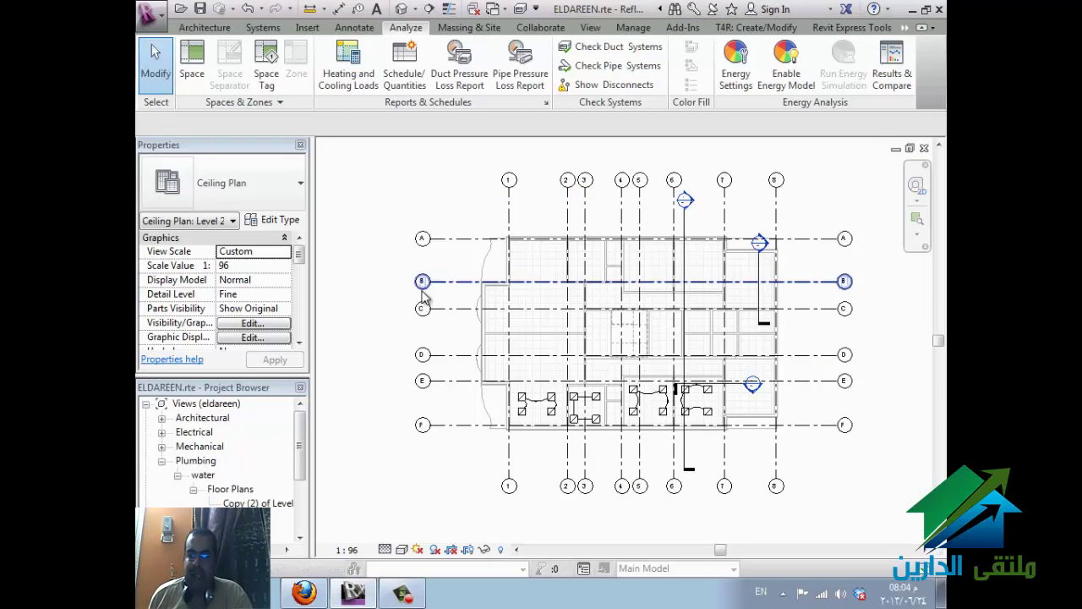
pyautogui.click(362, 314)
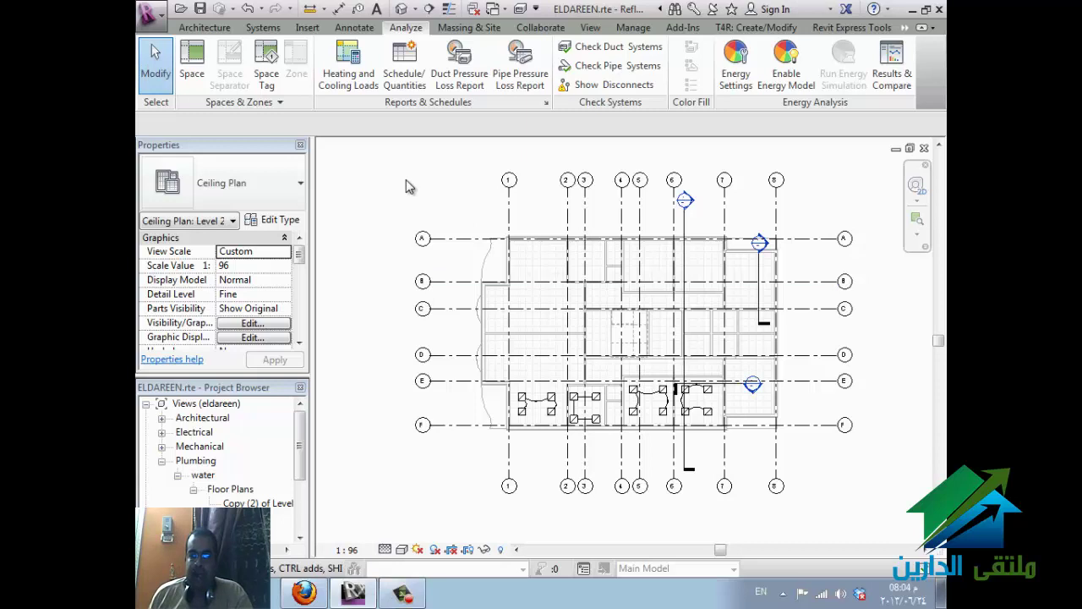
pyautogui.click(269, 29)
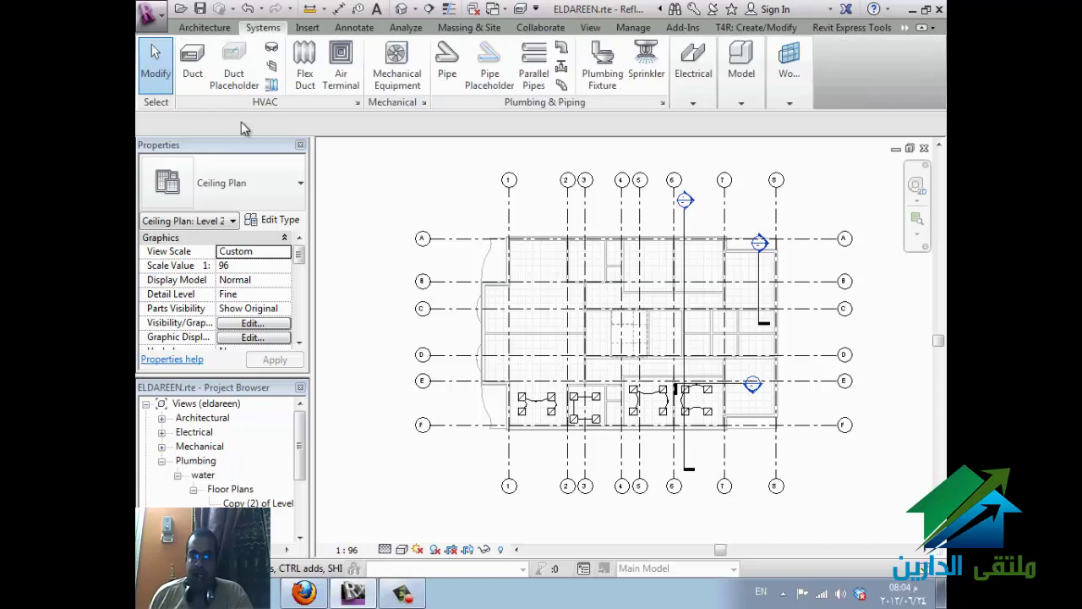
pyautogui.click(193, 75)
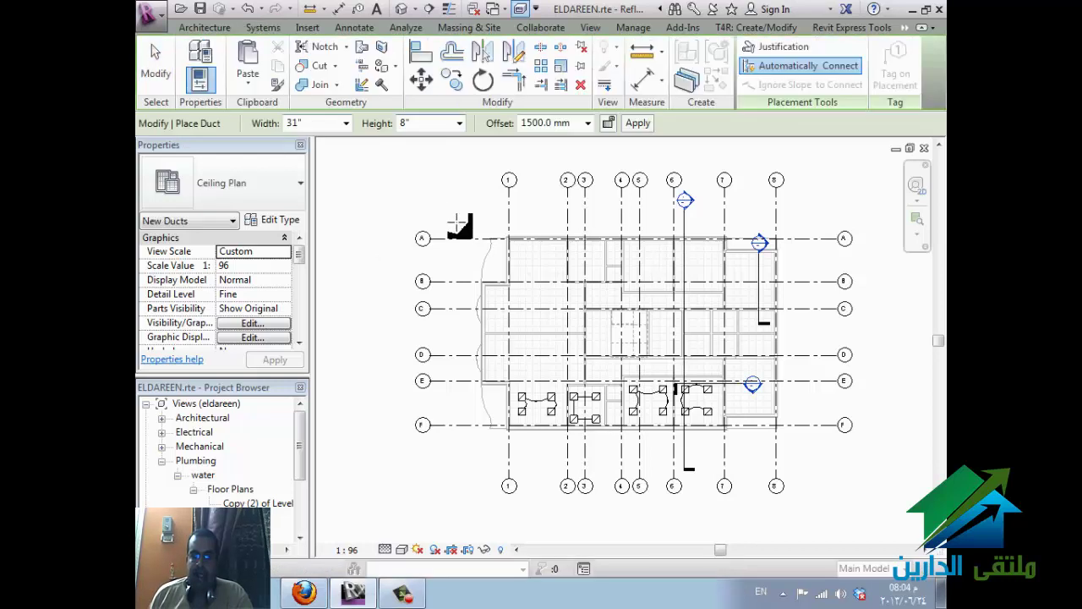
pyautogui.click(512, 211)
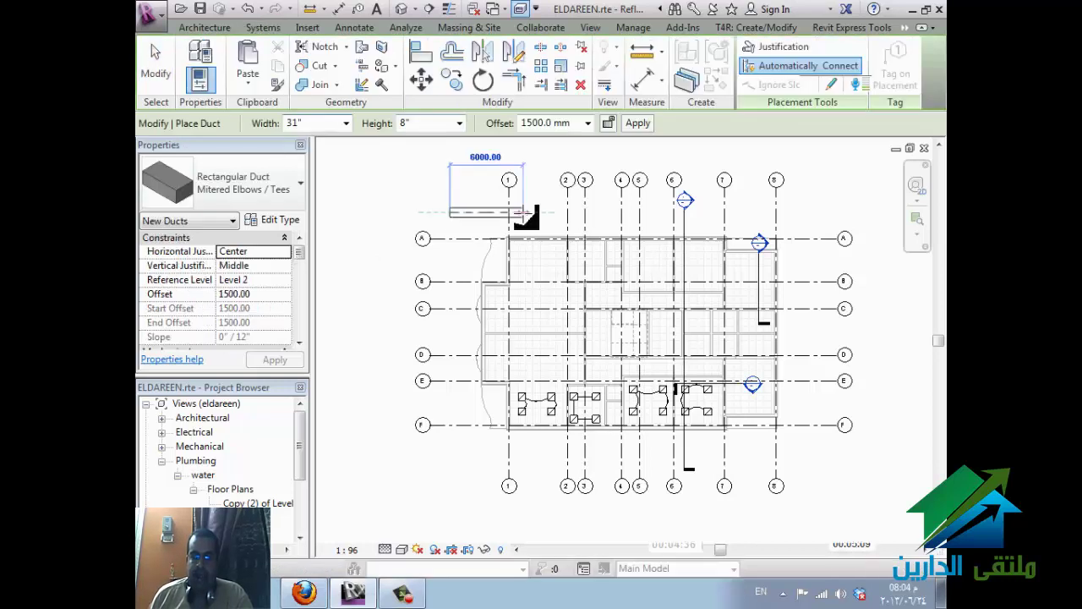
pyautogui.click(510, 327)
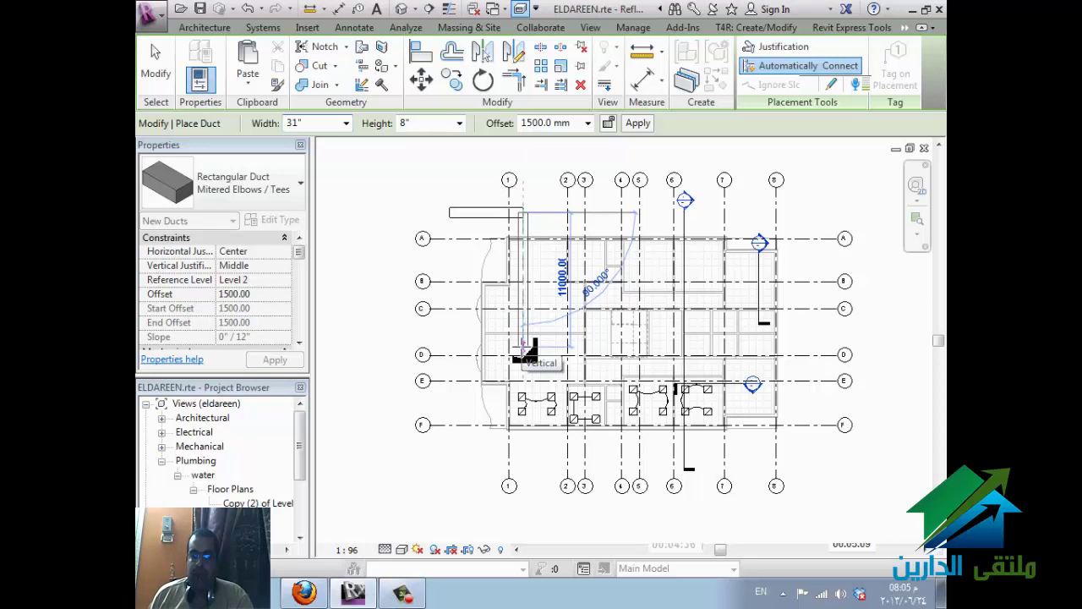
pyautogui.press('Escape')
pyautogui.press('Escape')
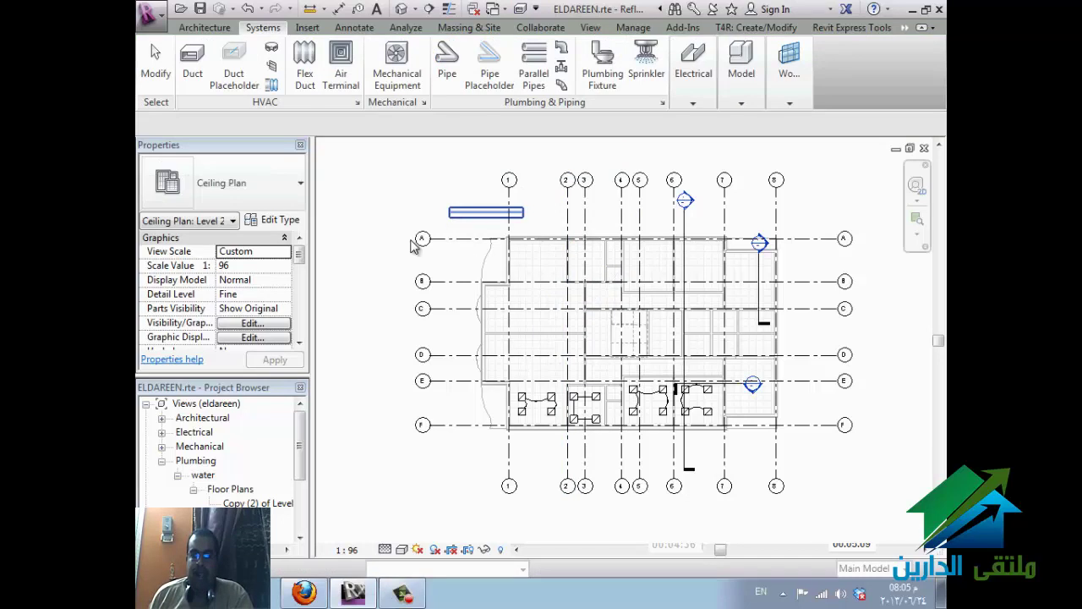
pyautogui.click(475, 213)
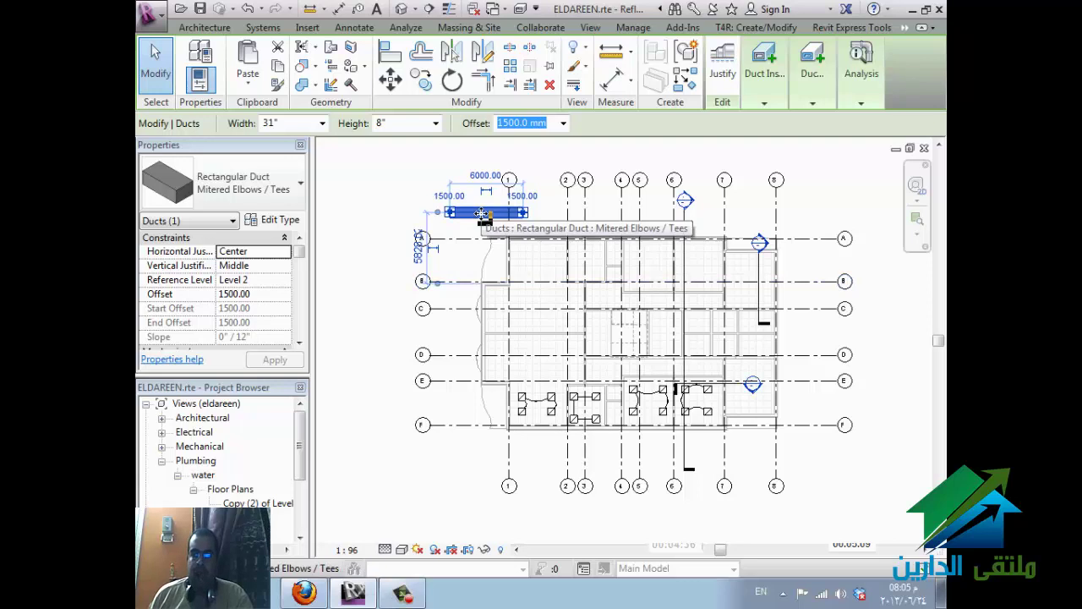
pyautogui.click(268, 220)
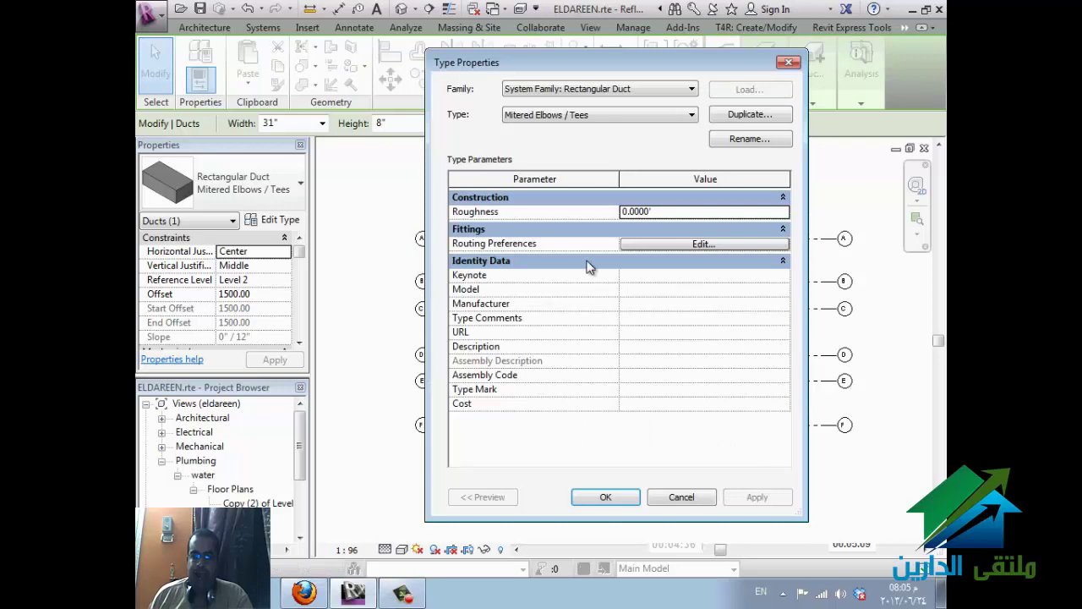
pyautogui.click(687, 245)
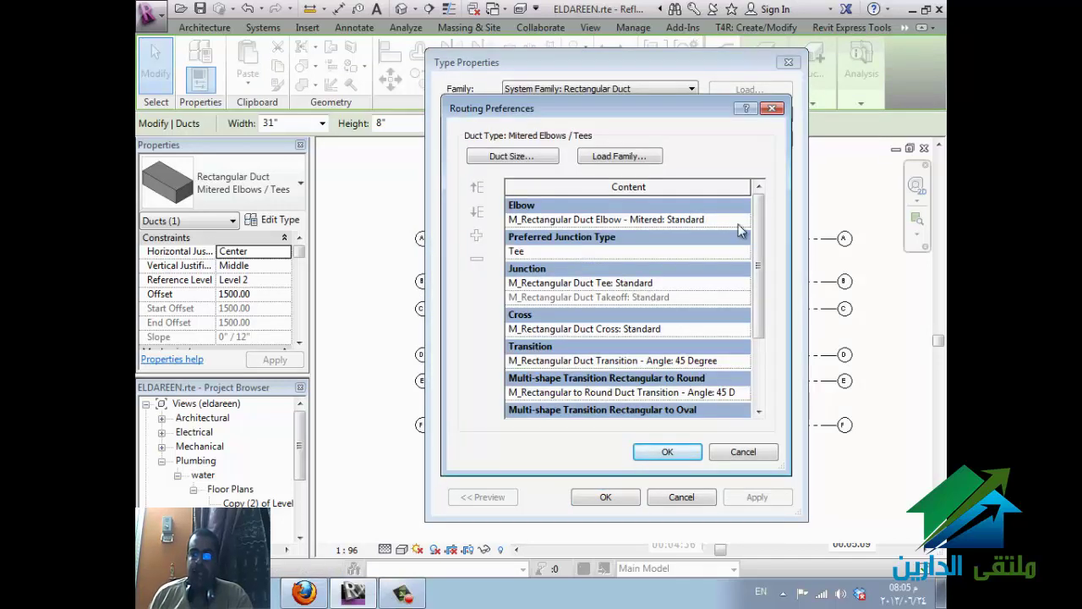
pyautogui.click(743, 222)
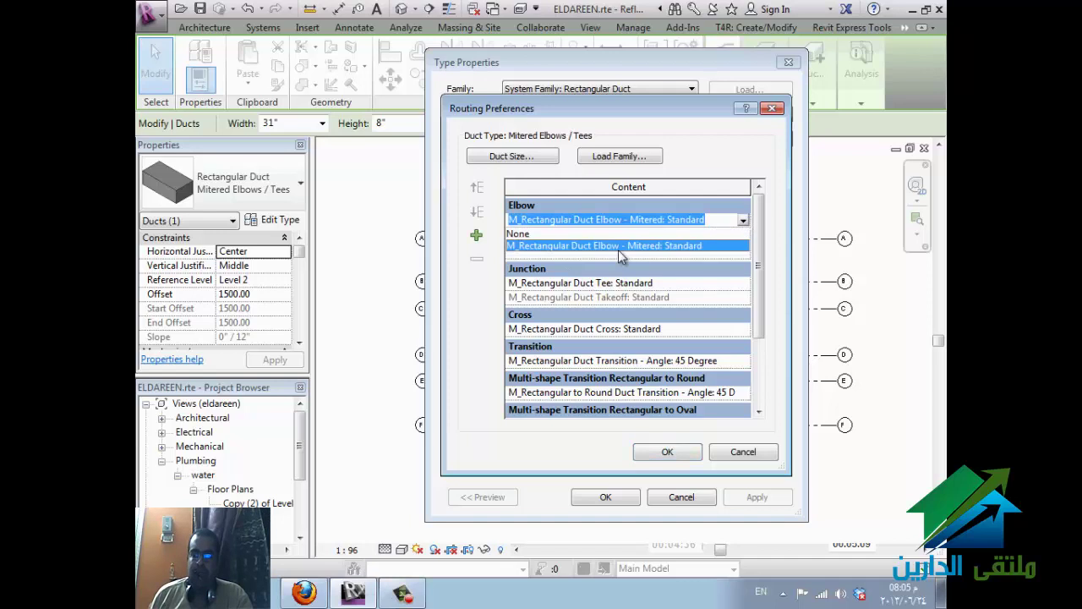
pyautogui.click(523, 234)
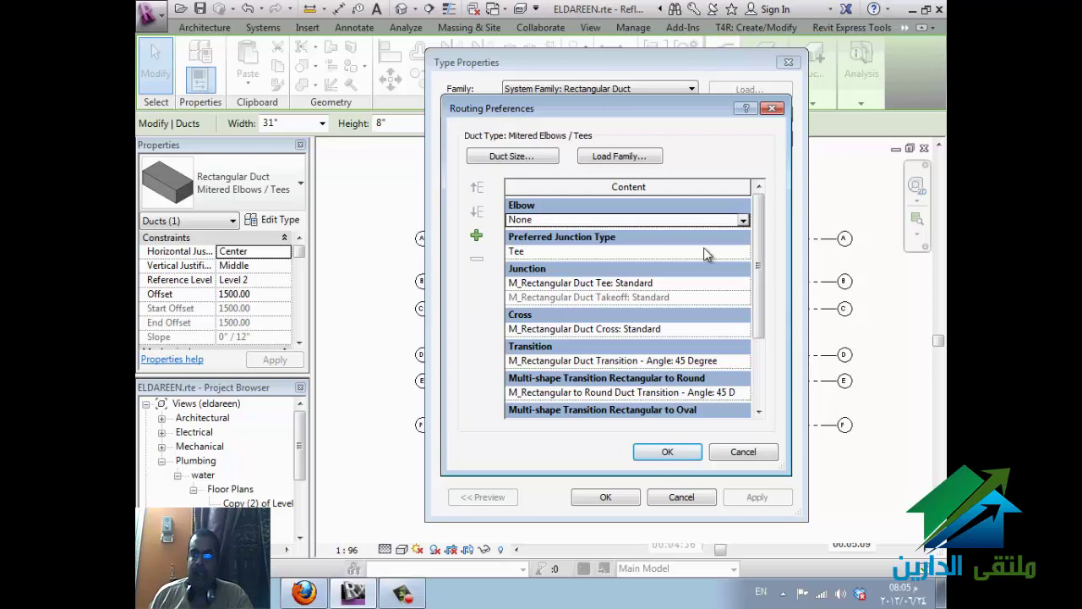
pyautogui.click(743, 221)
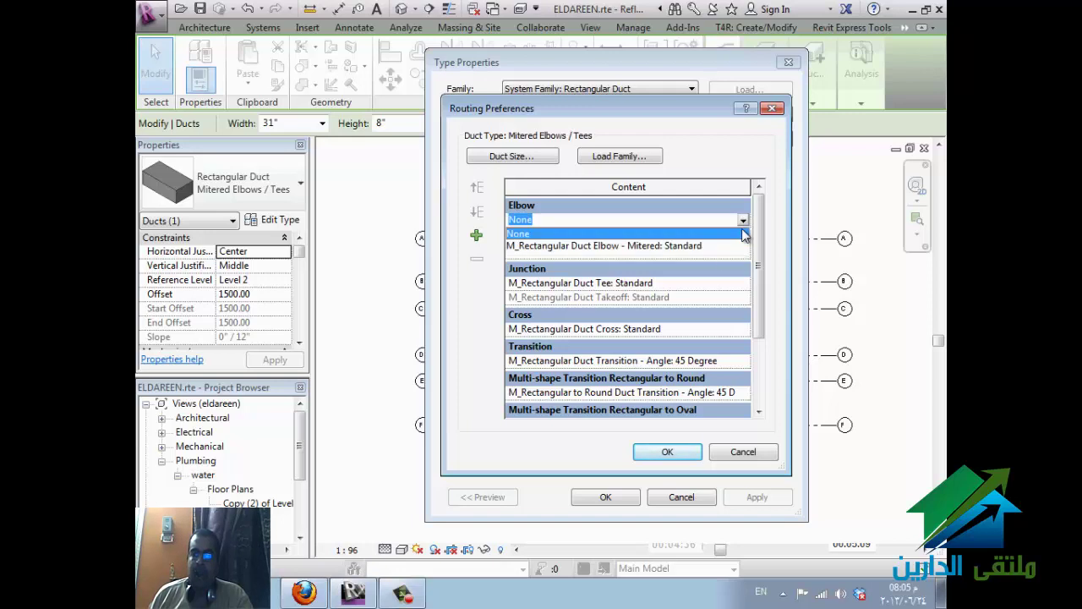
pyautogui.click(670, 246)
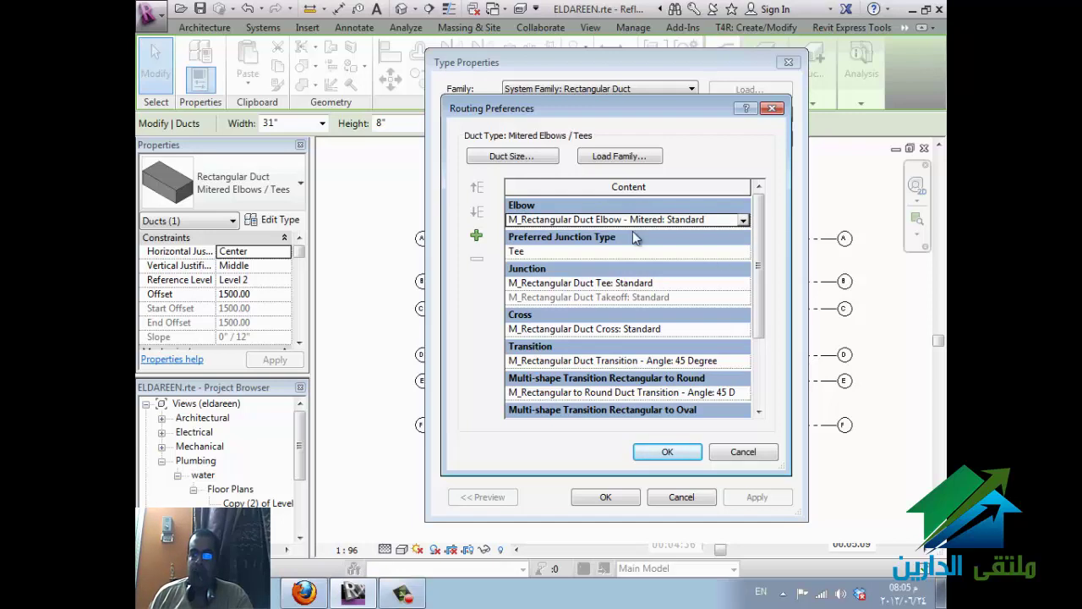
pyautogui.click(743, 361)
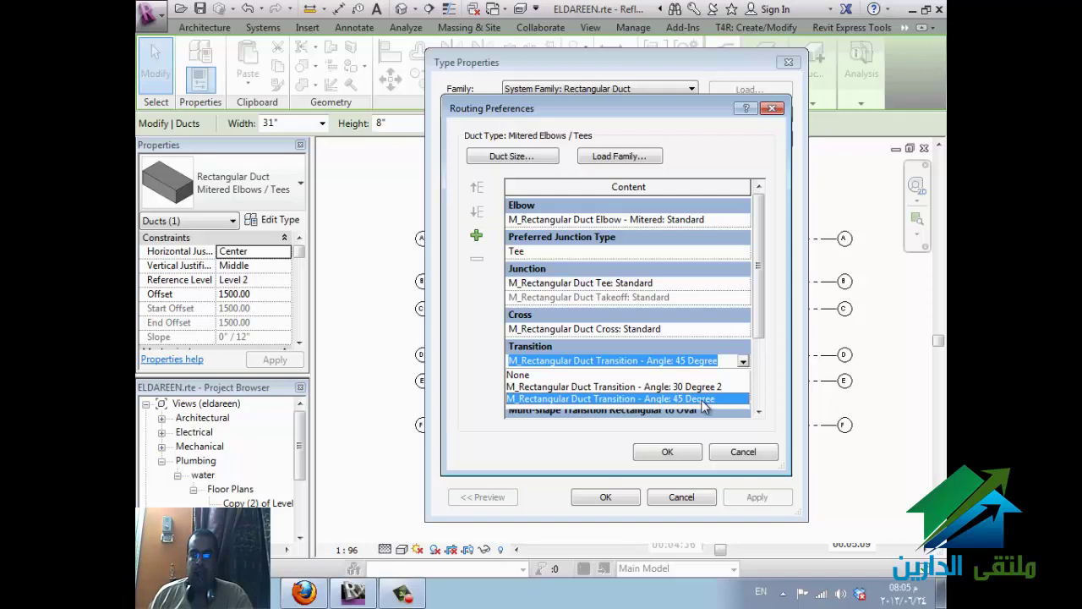
pyautogui.click(687, 375)
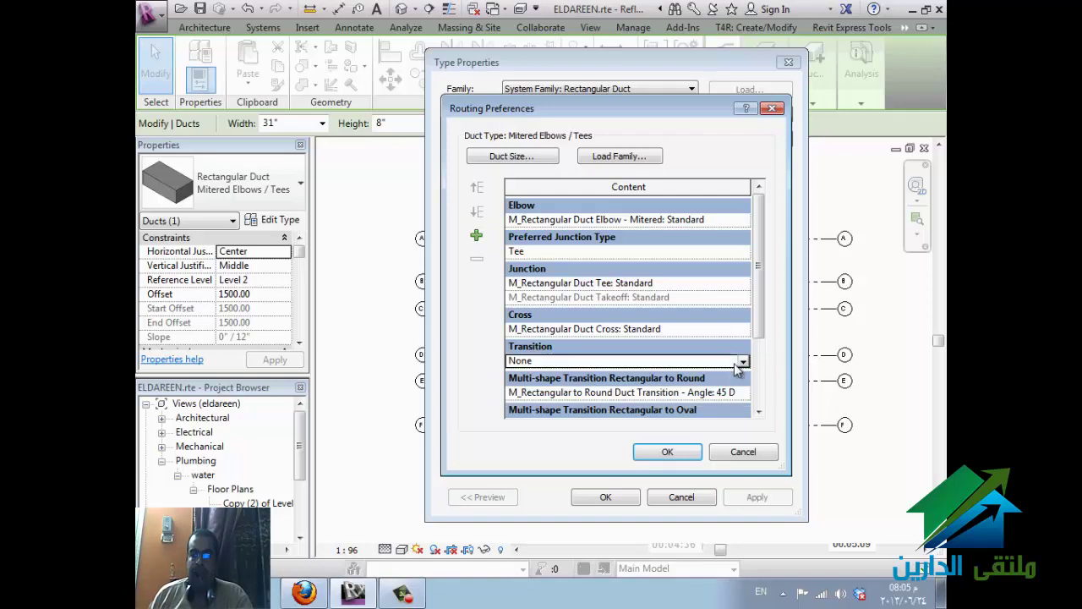
pyautogui.click(741, 363)
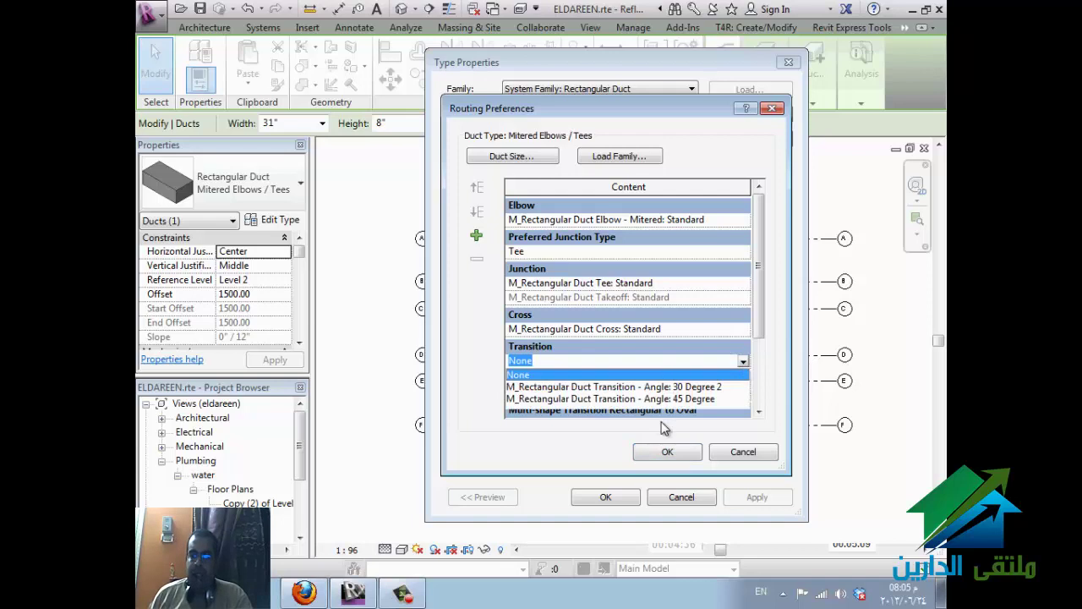
pyautogui.click(737, 453)
pyautogui.click(736, 454)
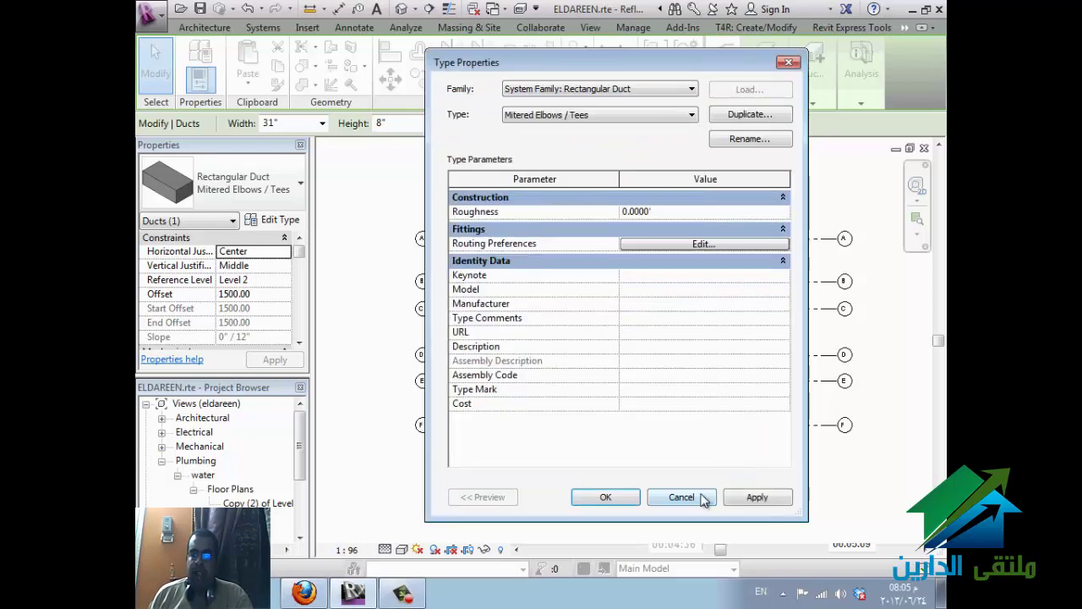
pyautogui.click(702, 498)
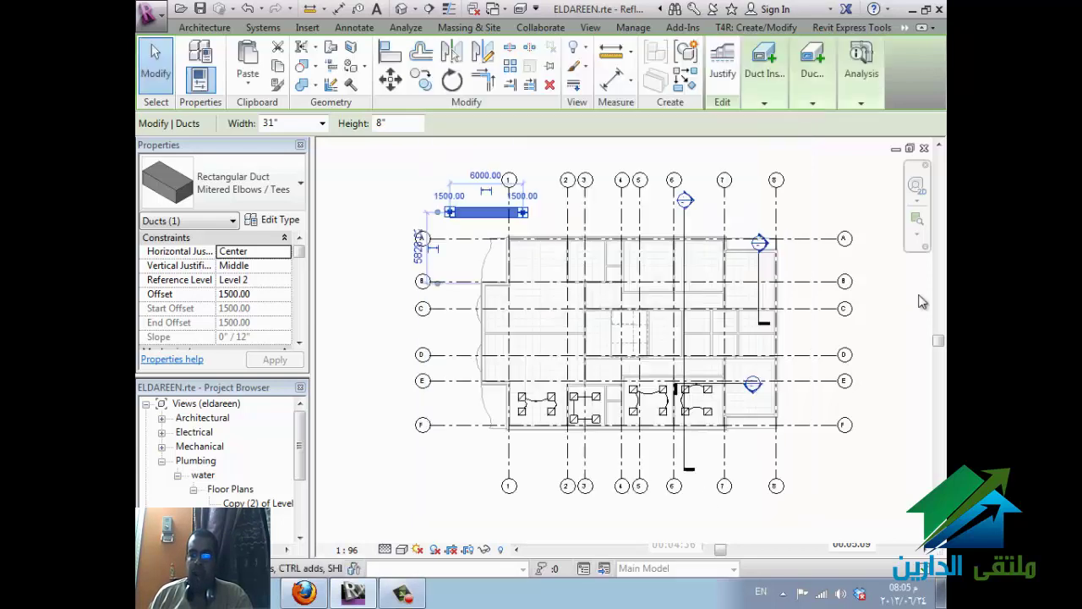
# - Search the Autodesk Seek library for 'elbow' from the Insert tab, then deselect the duct
pyautogui.click(303, 29)
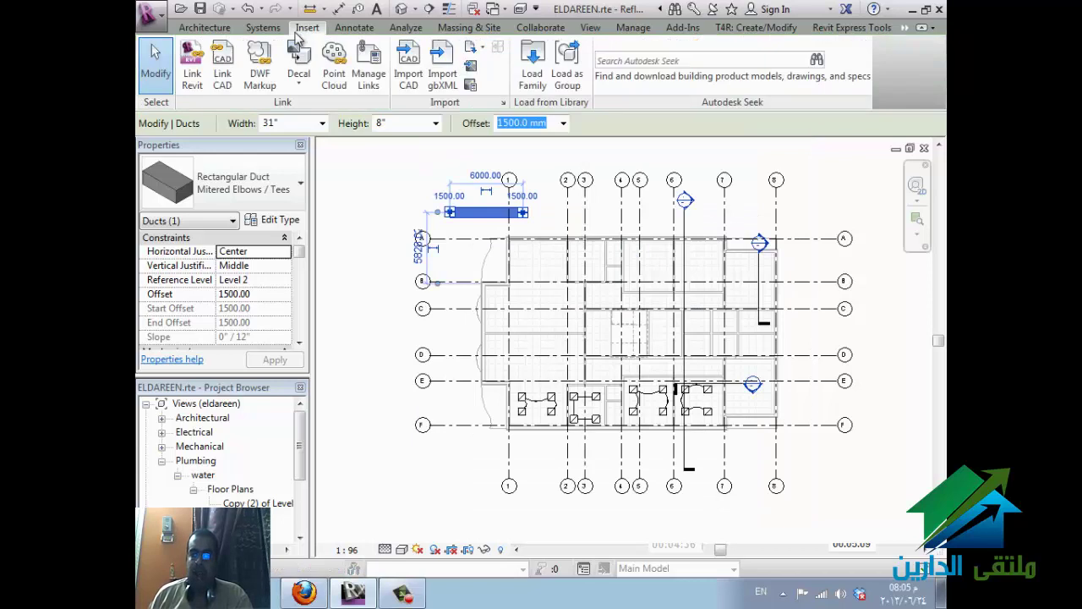
pyautogui.click(652, 61)
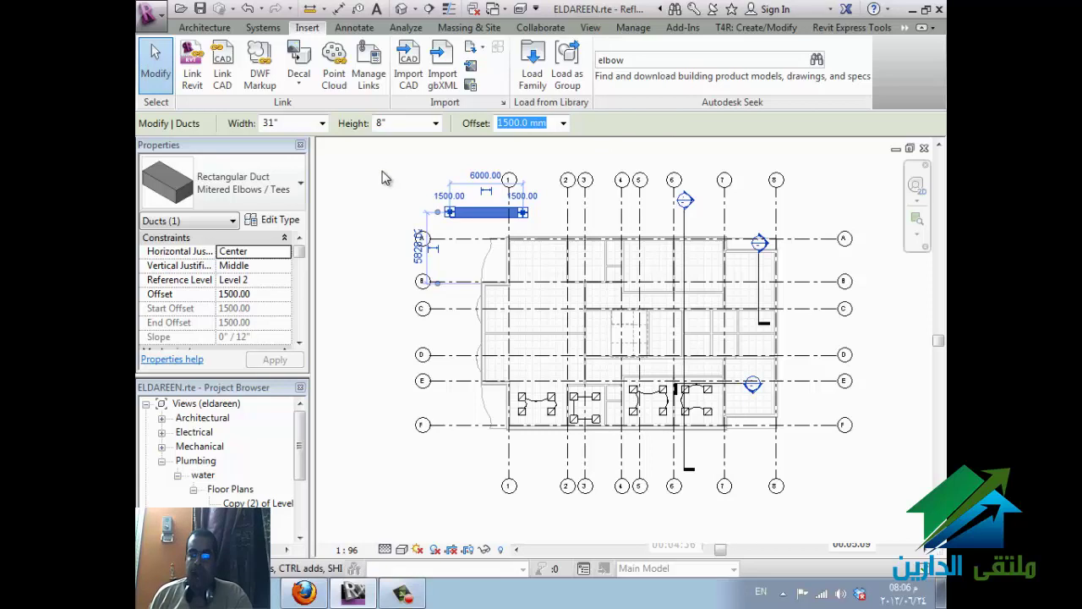
pyautogui.click(389, 177)
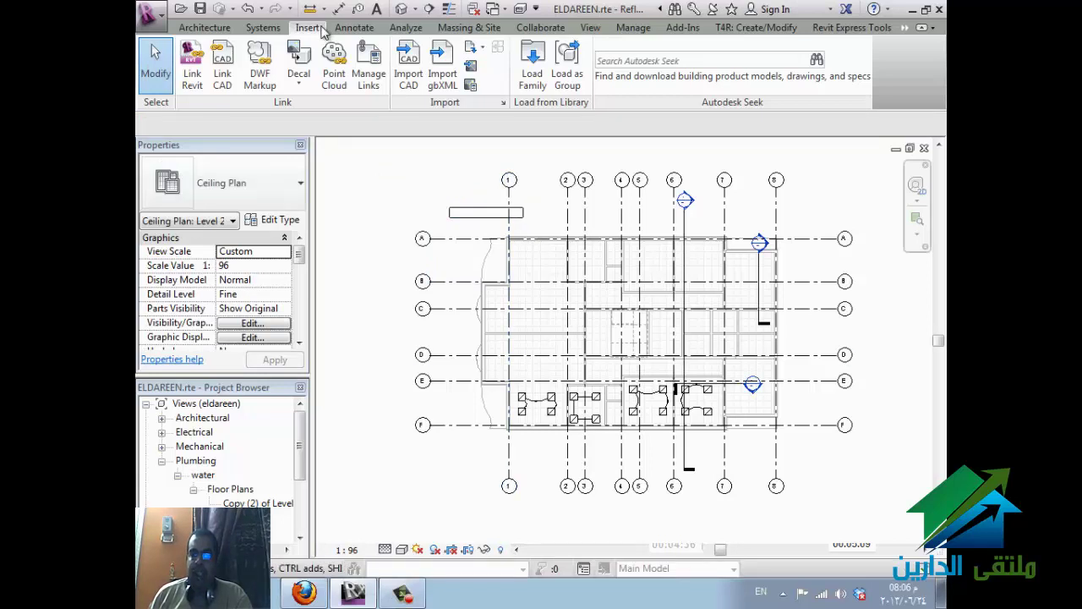
# - Draw a 13900 mm cable tray along the top of the plan above grid A and select it
pyautogui.click(263, 27)
pyautogui.click(693, 93)
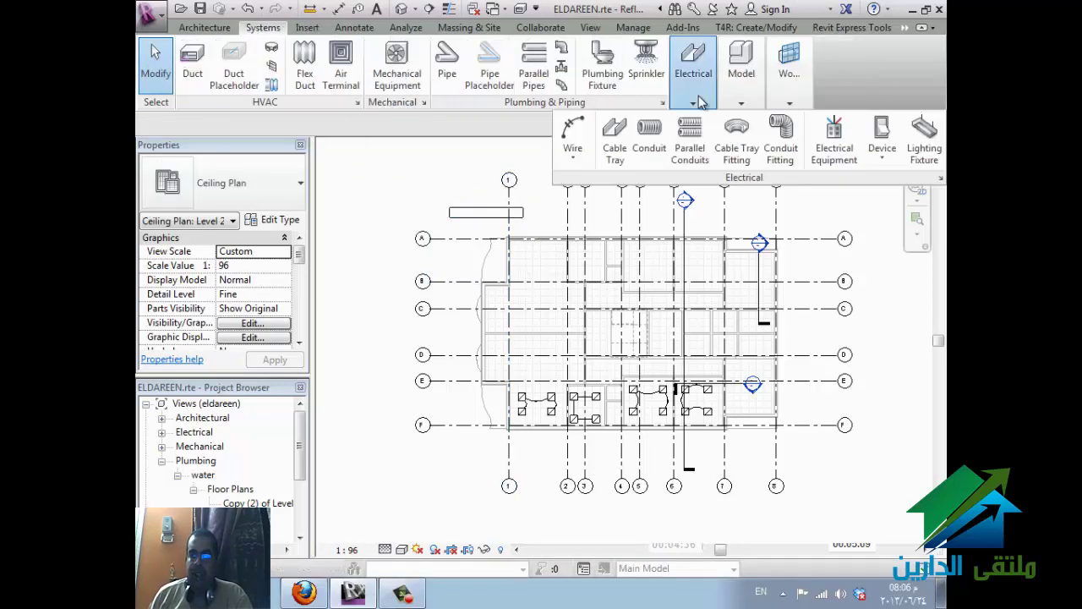
pyautogui.click(615, 161)
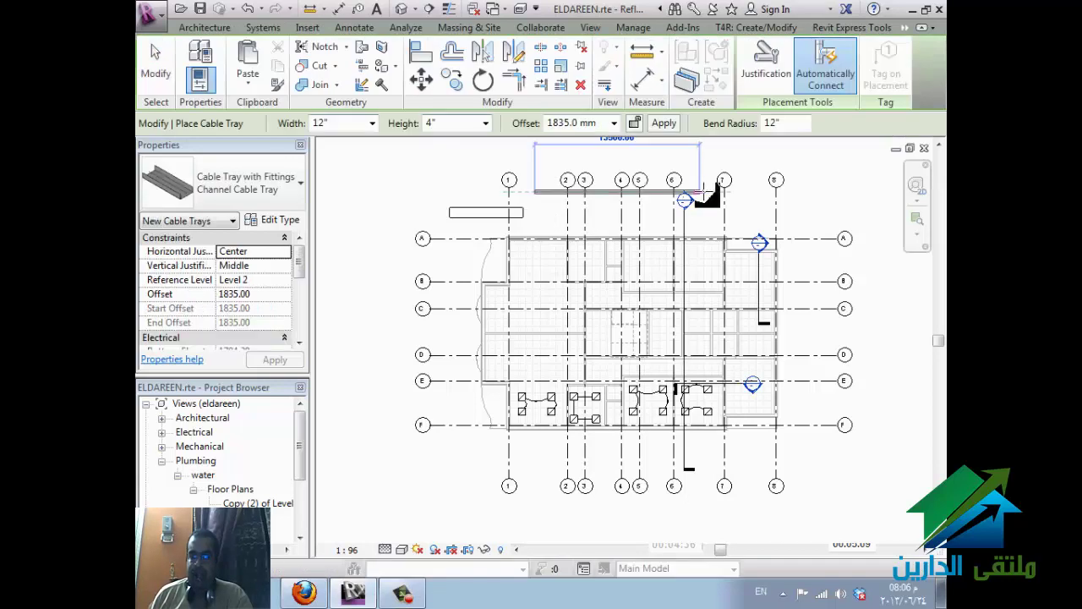
pyautogui.click(712, 377)
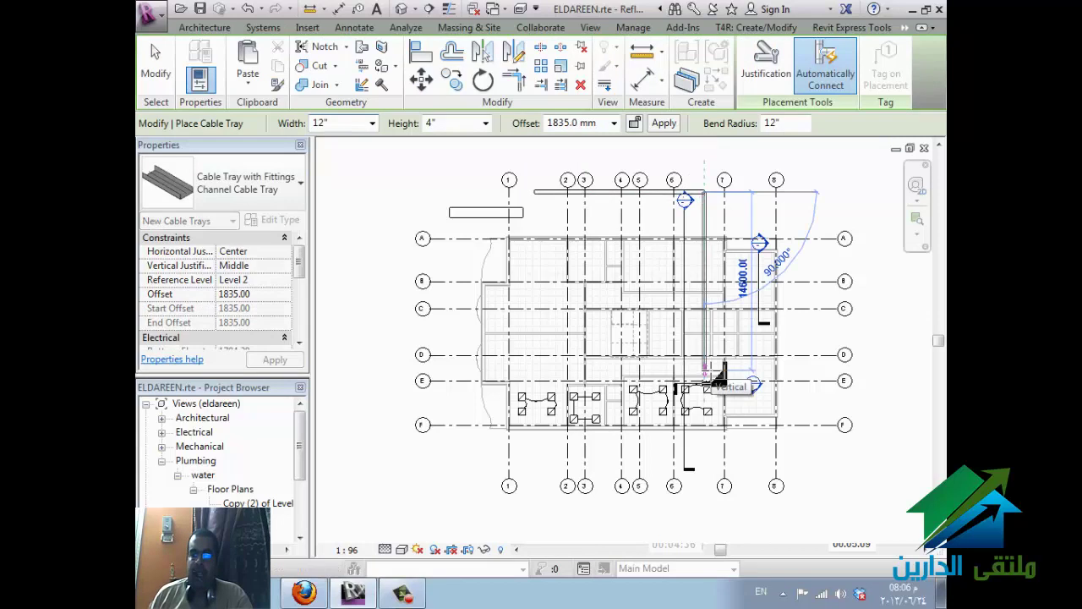
pyautogui.press('Escape')
pyautogui.press('Escape')
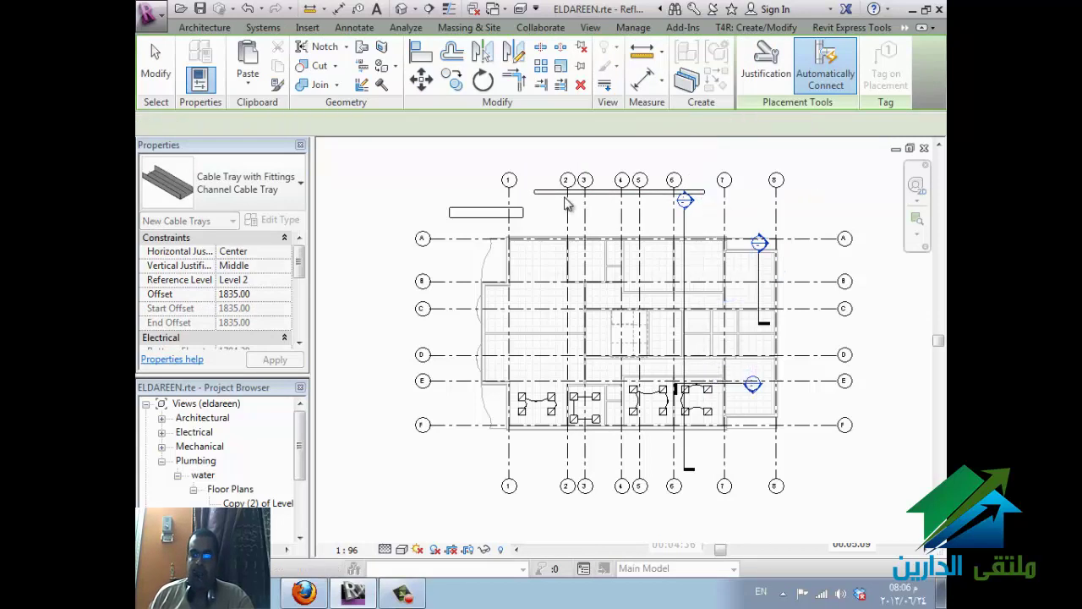
pyautogui.click(541, 195)
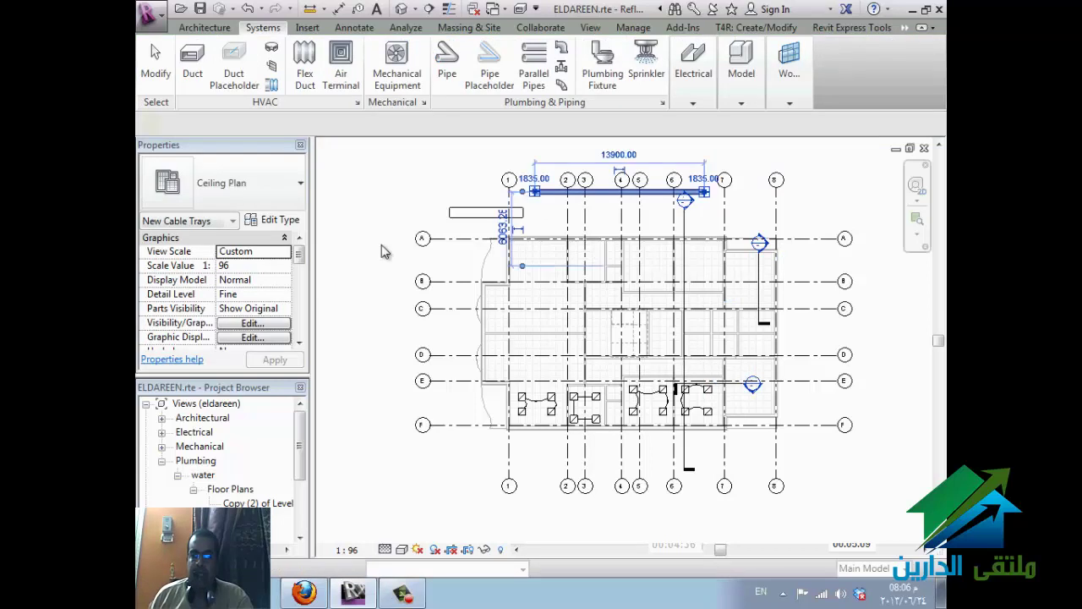
pyautogui.click(274, 222)
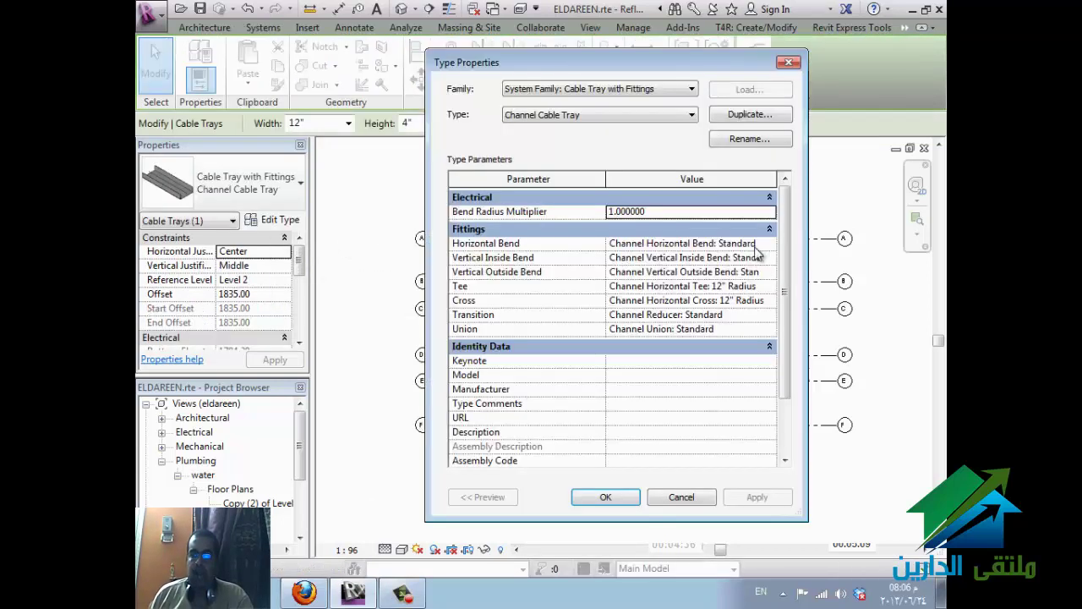
pyautogui.click(769, 245)
pyautogui.click(769, 244)
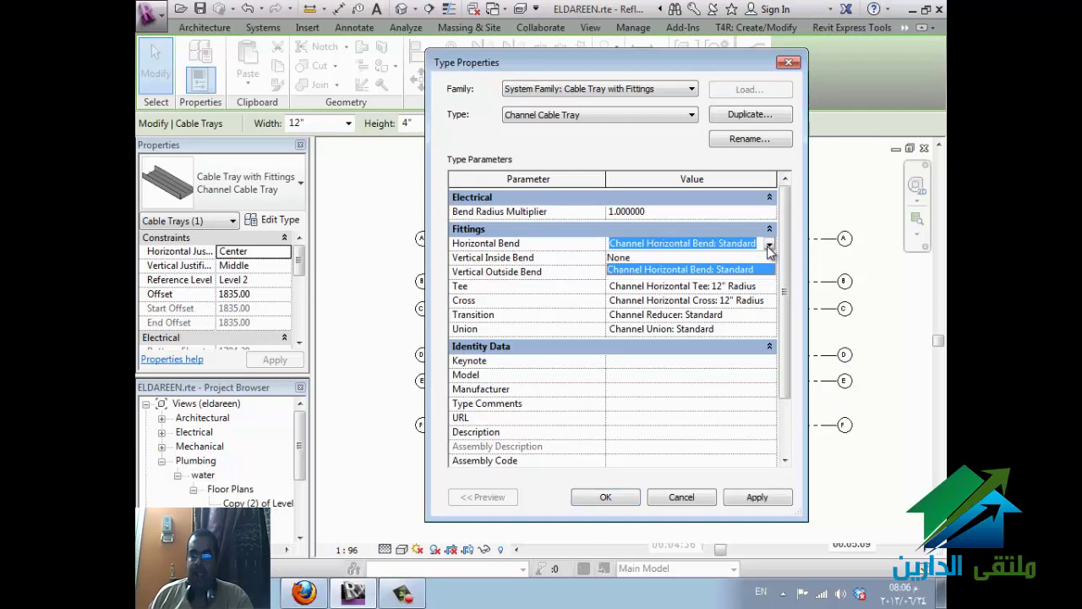
pyautogui.click(770, 244)
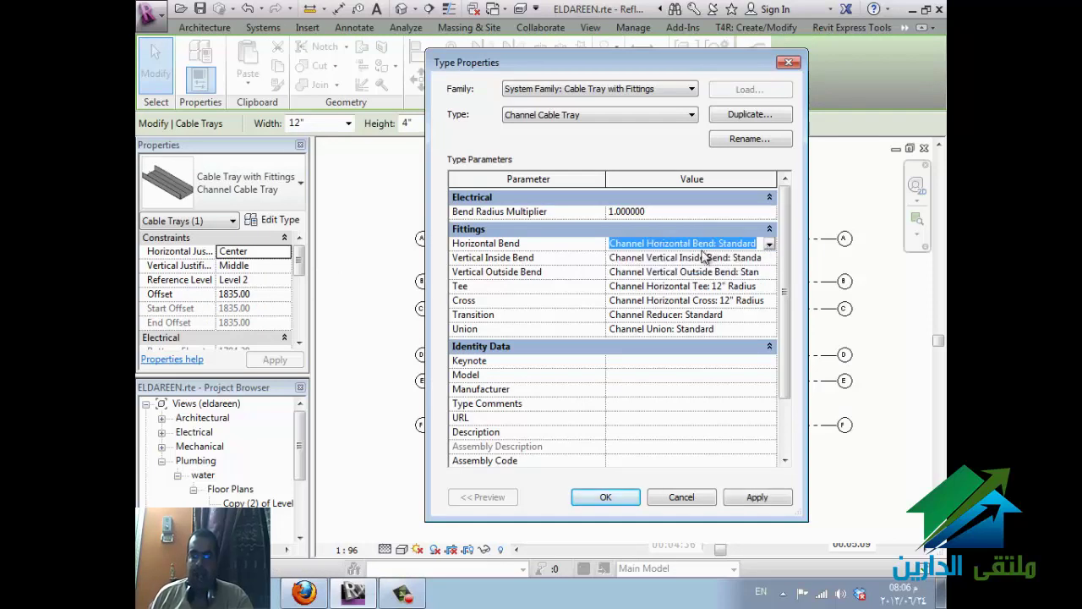
pyautogui.click(769, 244)
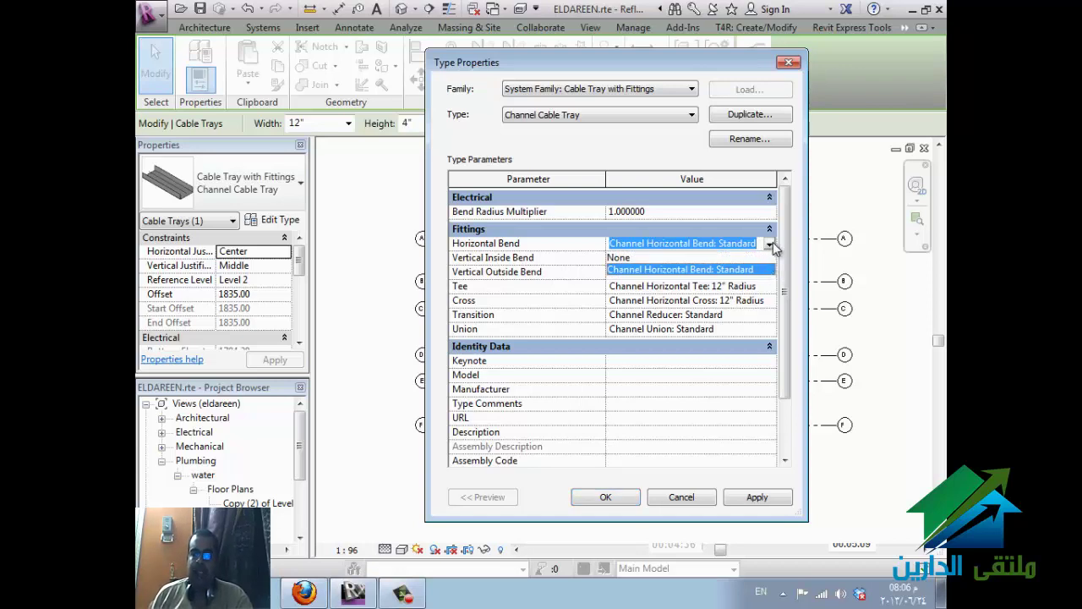
pyautogui.click(770, 246)
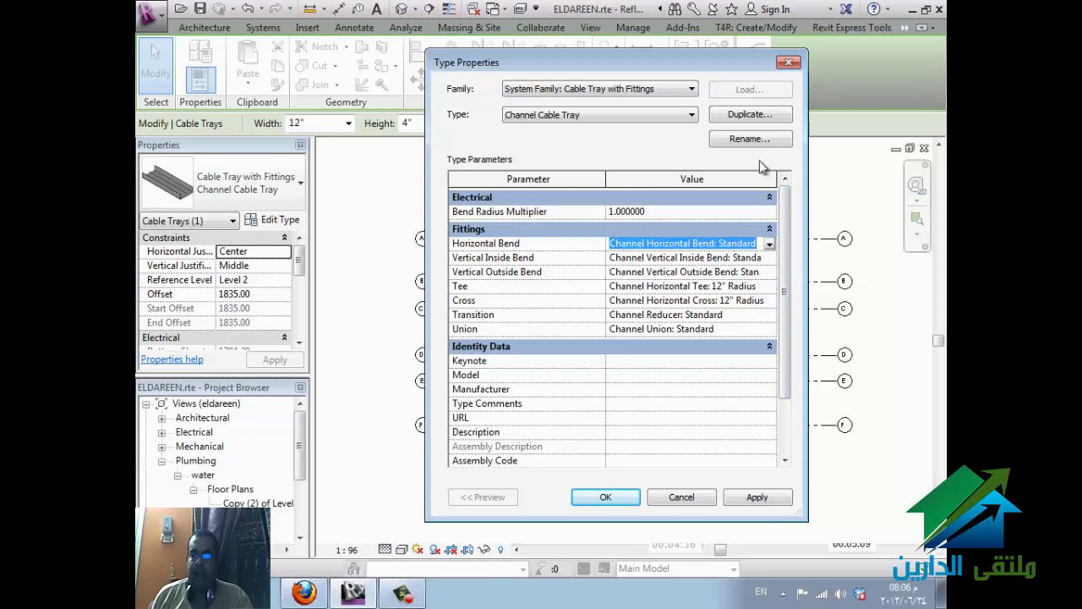
pyautogui.click(788, 62)
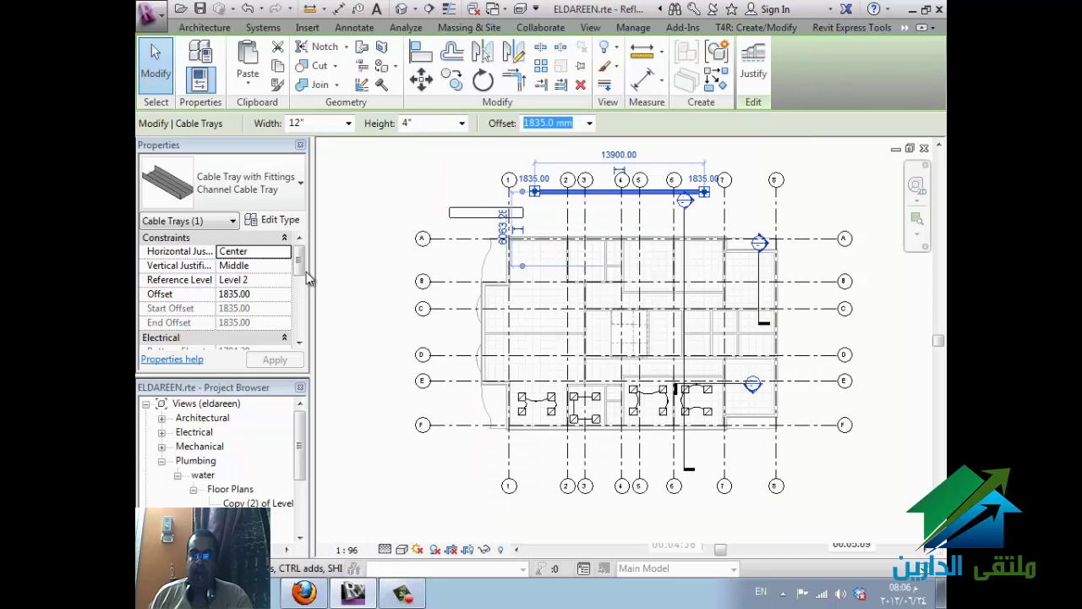
# - Change the short duct above grid A to Rectangular Duct: Mitered Elbows / Taps
pyautogui.click(464, 232)
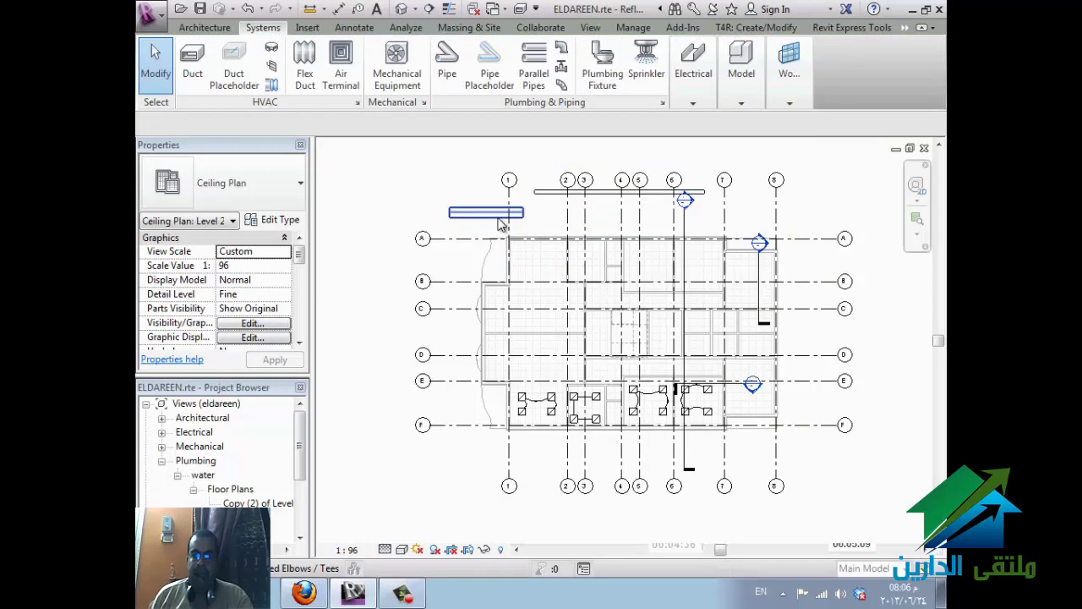
pyautogui.click(502, 215)
pyautogui.click(441, 202)
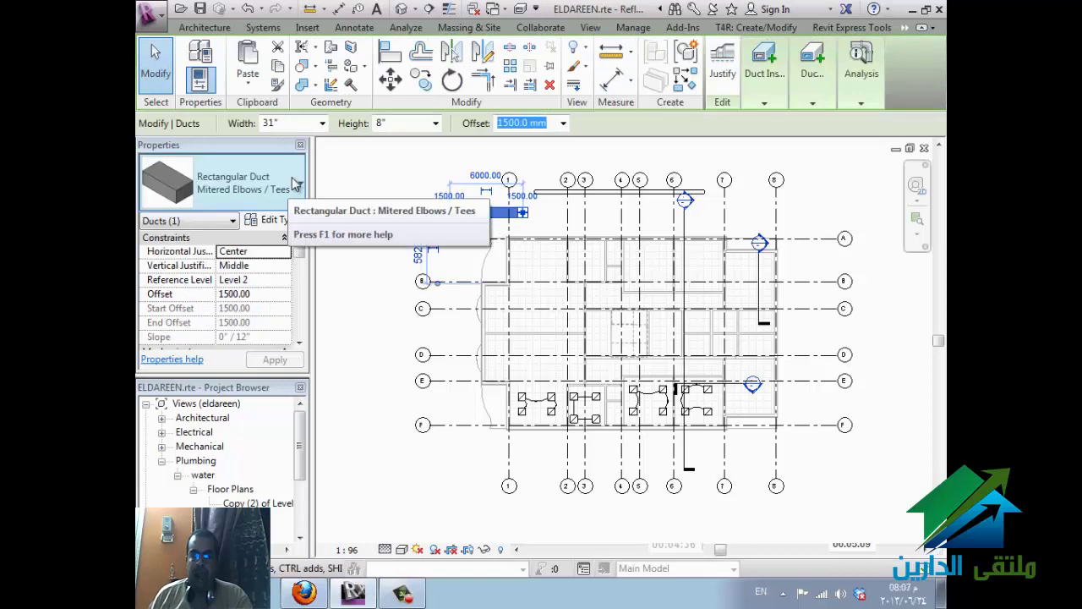
pyautogui.click(295, 178)
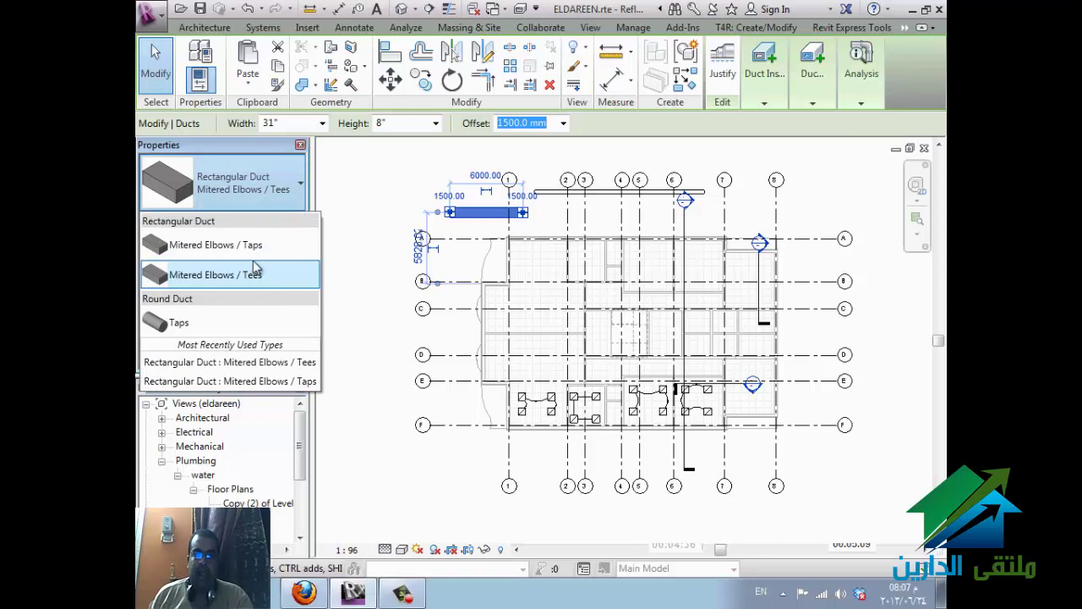
pyautogui.moveTo(258, 247)
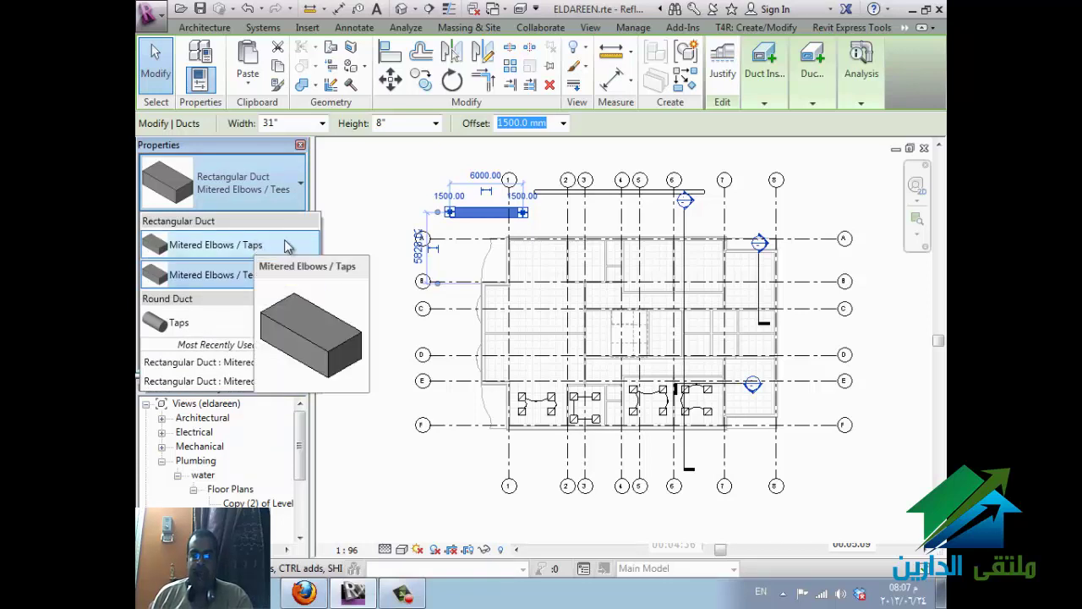
pyautogui.moveTo(256, 280)
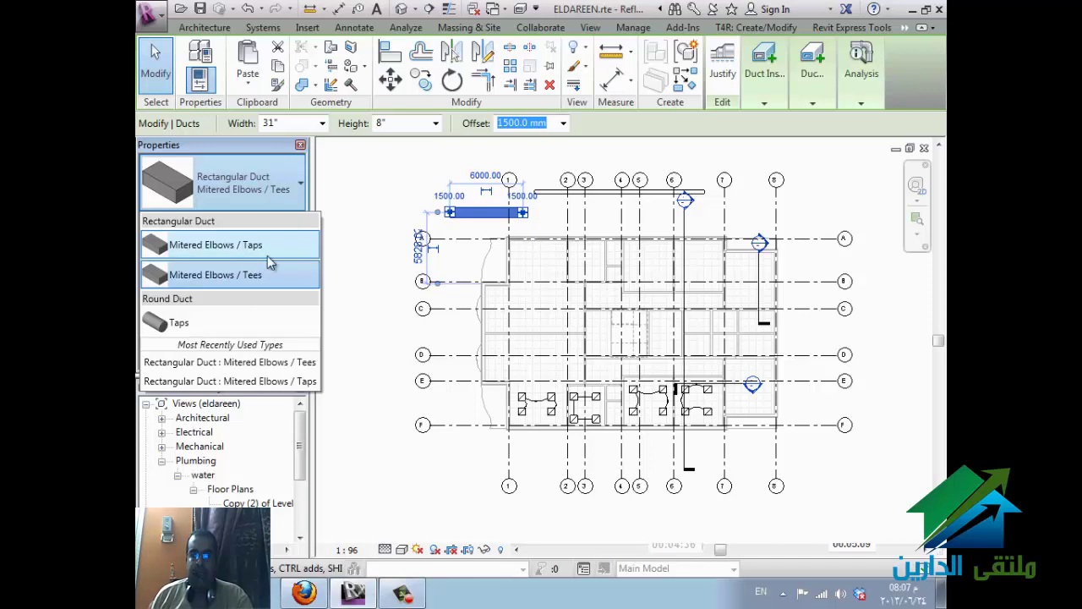
pyautogui.click(241, 246)
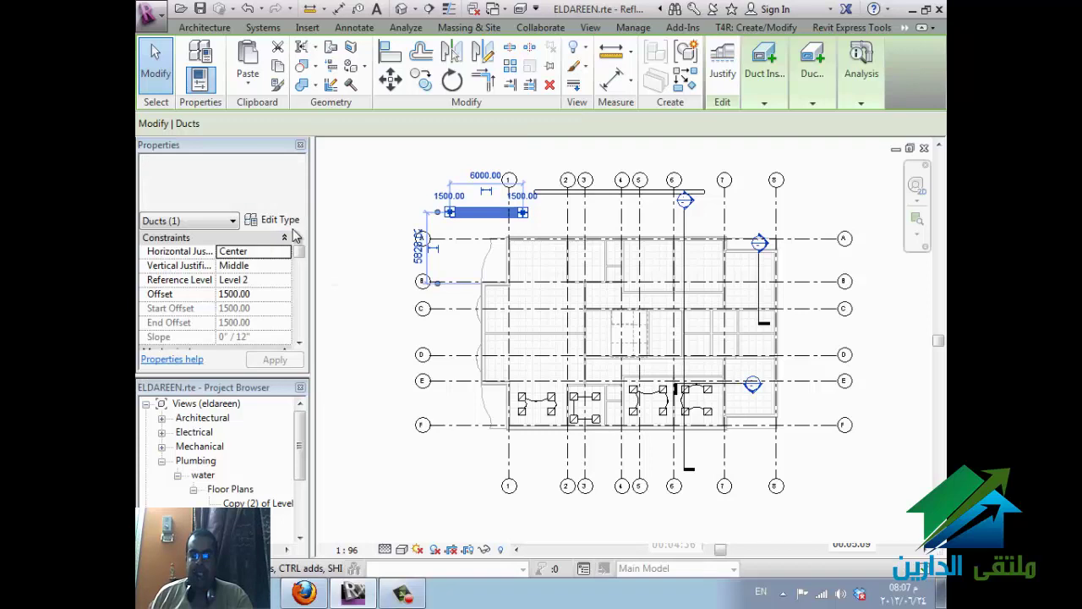
# - Delete the Mitered Elbows / Tees rectangular duct type in the Project Browser
pyautogui.click(302, 457)
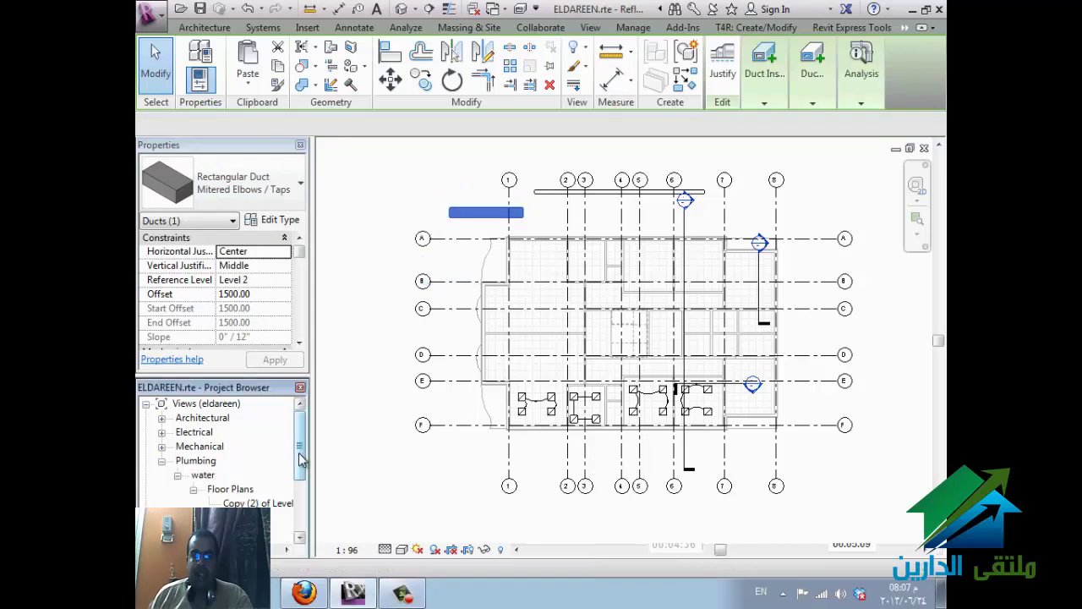
pyautogui.moveTo(302, 457); pyautogui.dragTo(302, 500)
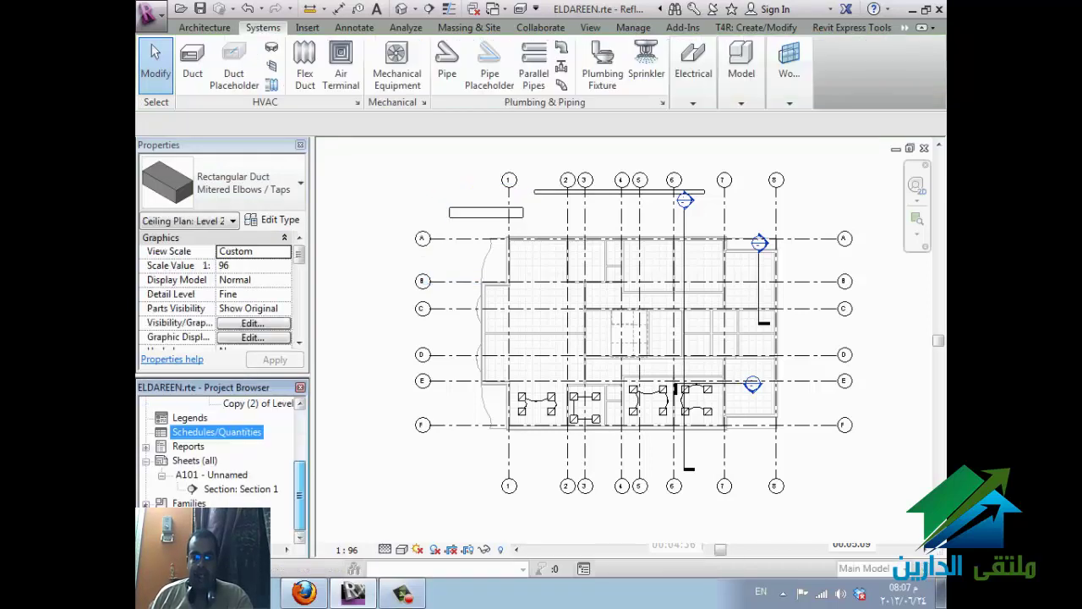
pyautogui.scroll(-3, 174, 502)
pyautogui.scroll(-2, 211, 483)
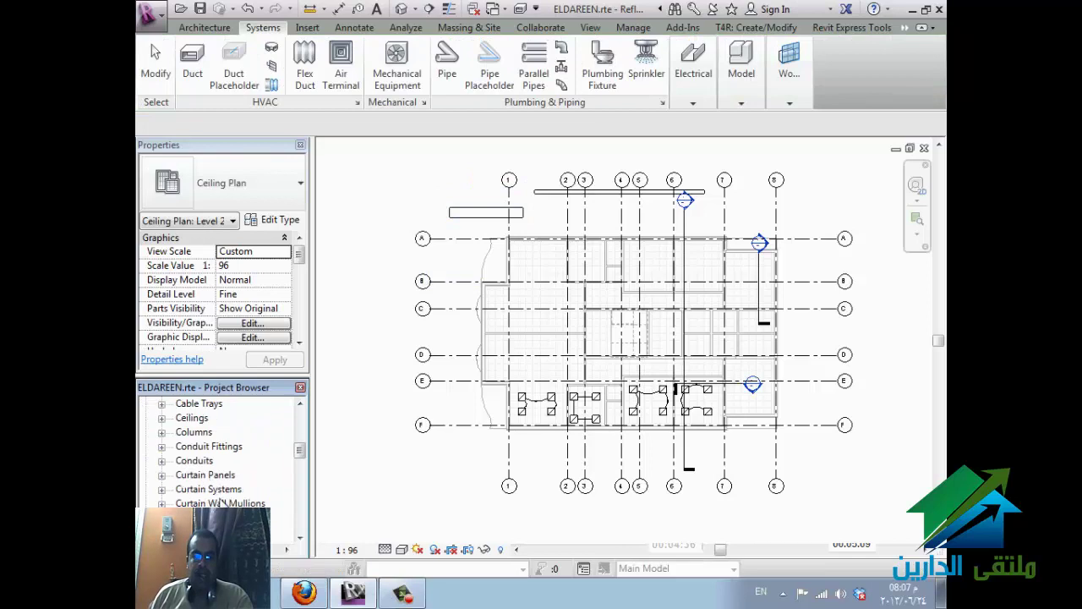
pyautogui.scroll(-2, 221, 501)
pyautogui.press('d')
pyautogui.scroll(-3, 219, 452)
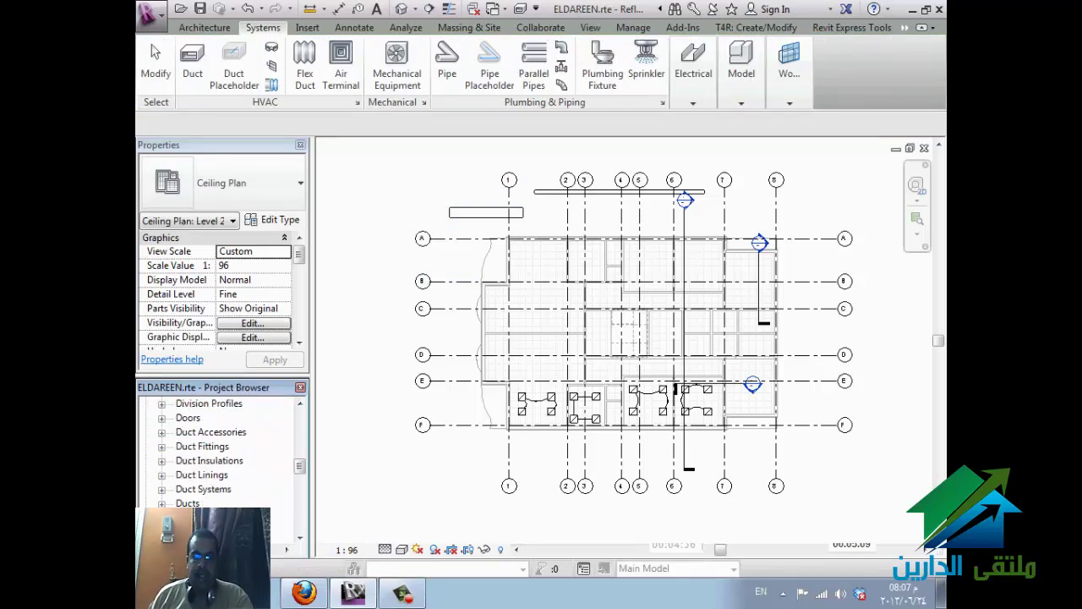
pyautogui.click(162, 503)
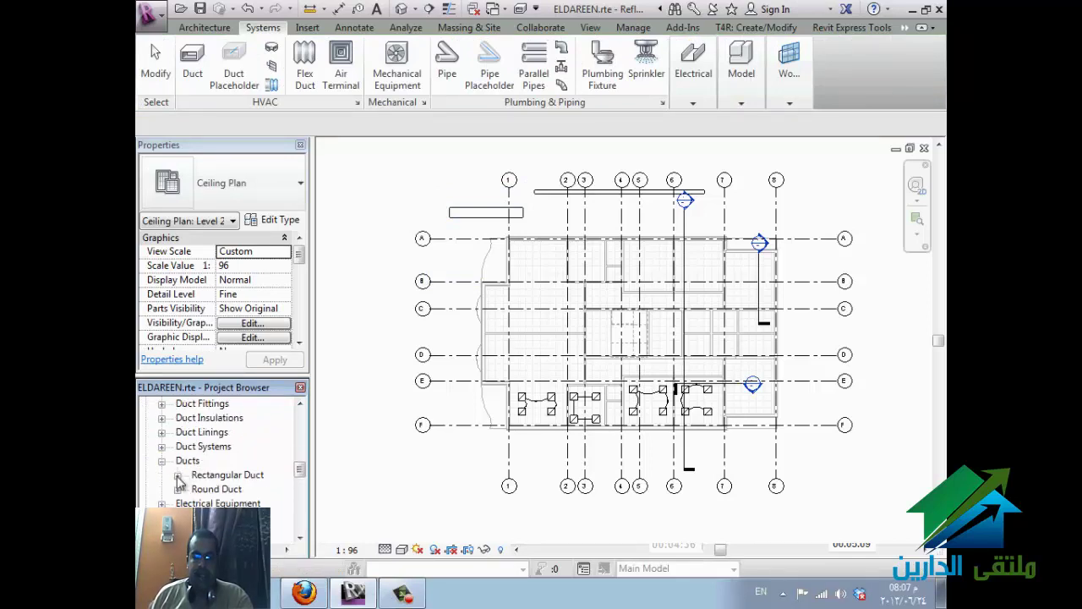
pyautogui.click(178, 474)
pyautogui.click(258, 502)
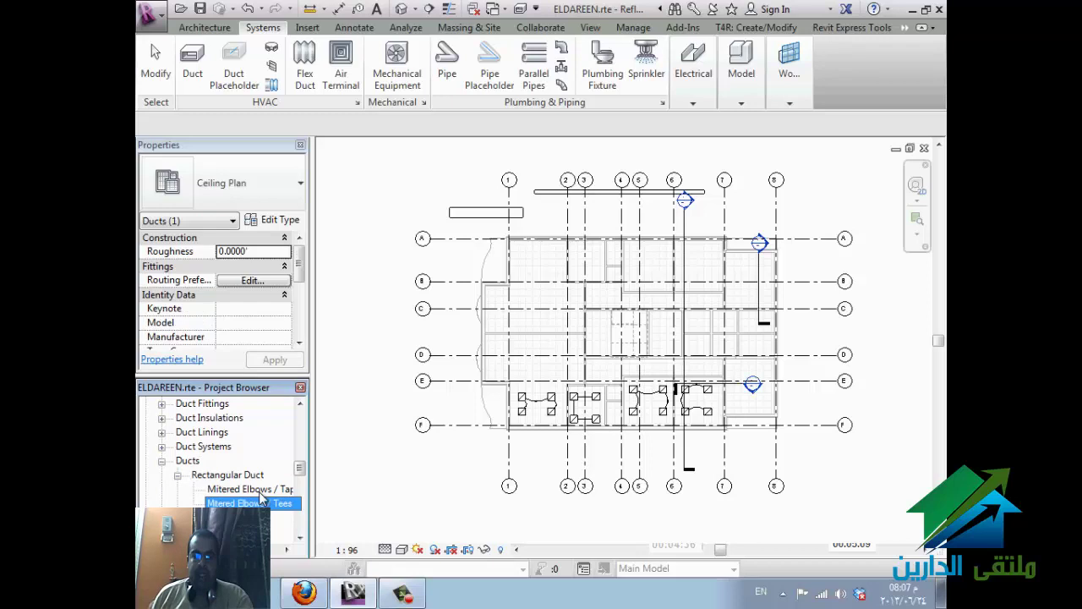
pyautogui.rightClick(262, 504)
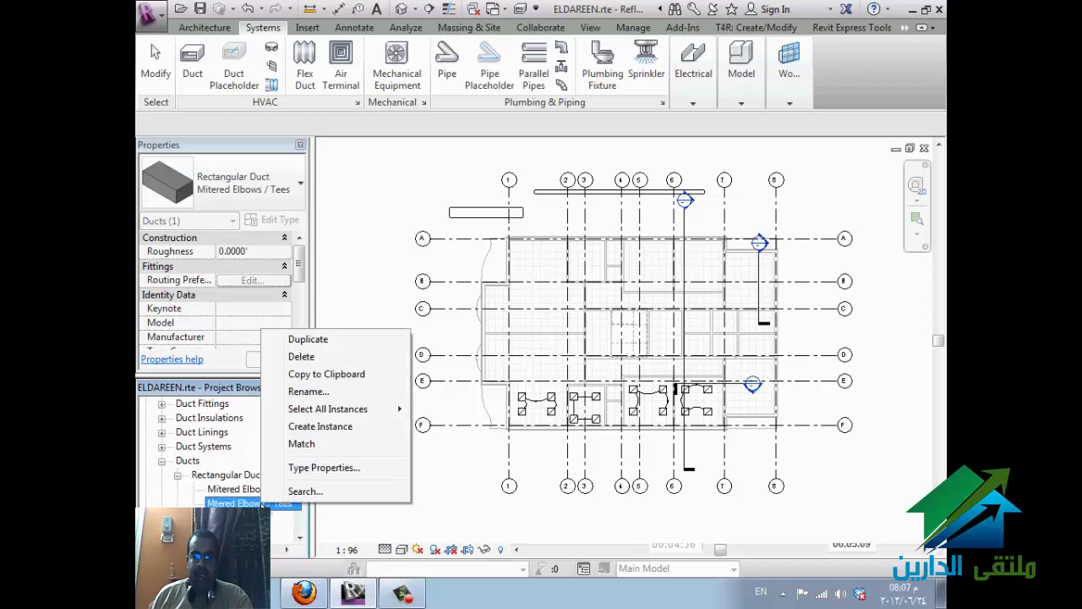
pyautogui.click(302, 357)
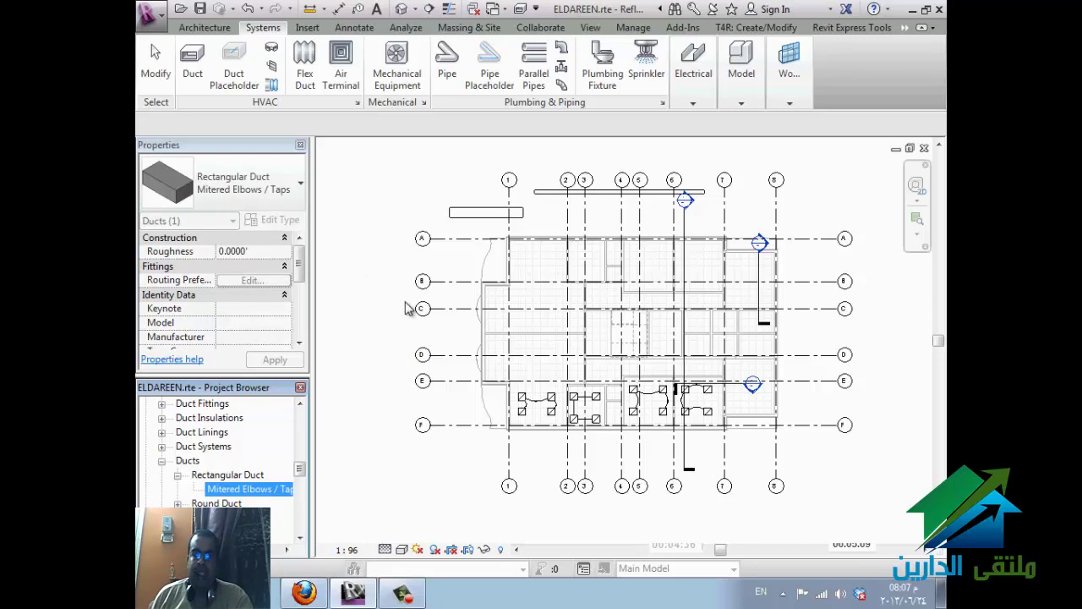
# - Duplicate the Mitered Elbows / Taps type, creating Mitered Elbows / Taps 2
pyautogui.rightClick(270, 495)
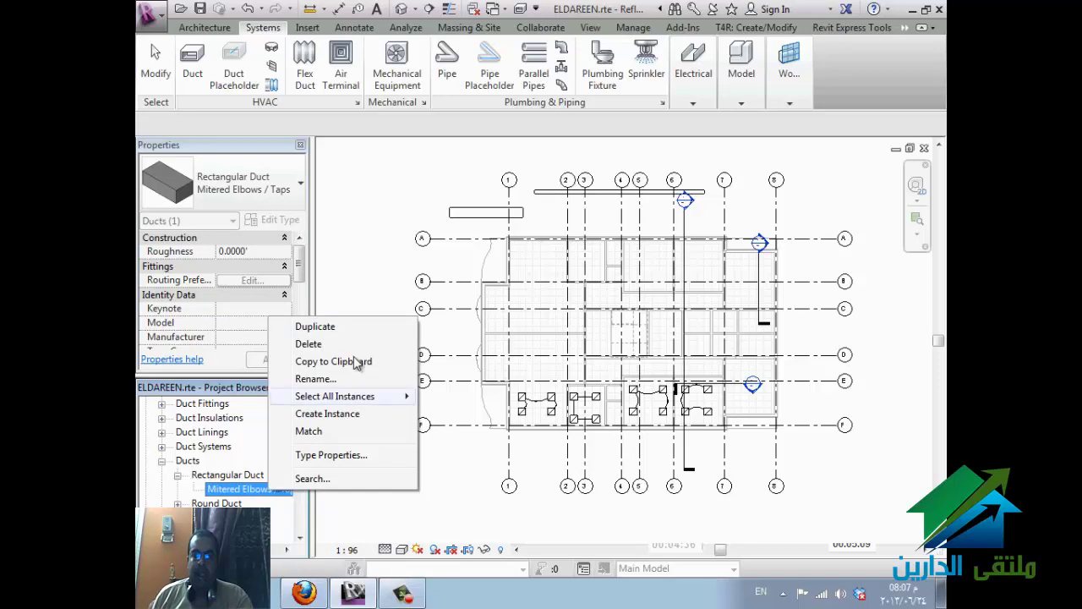
pyautogui.click(354, 330)
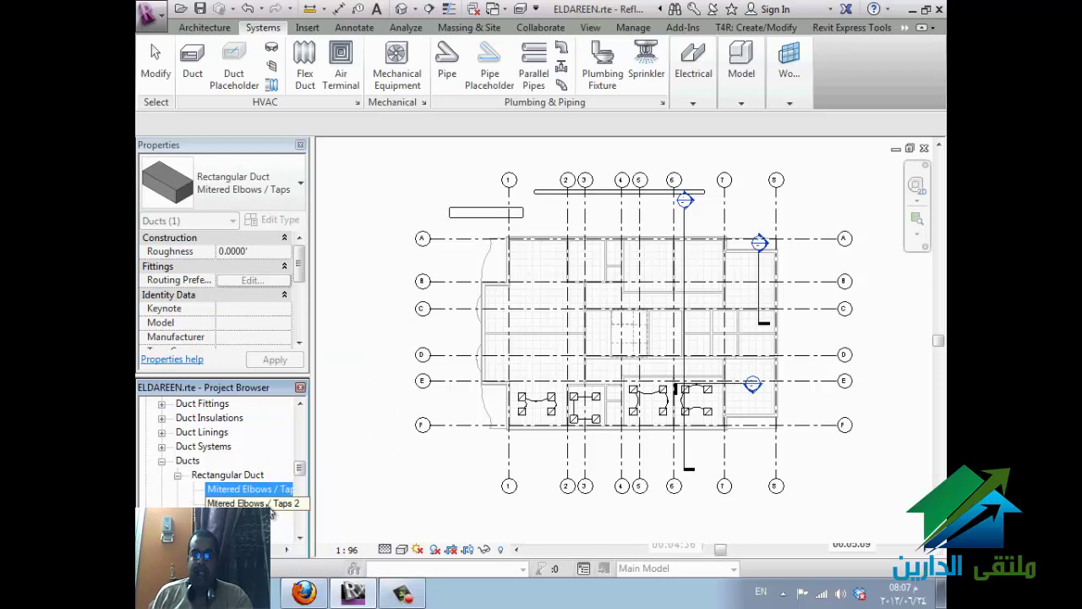
pyautogui.click(269, 504)
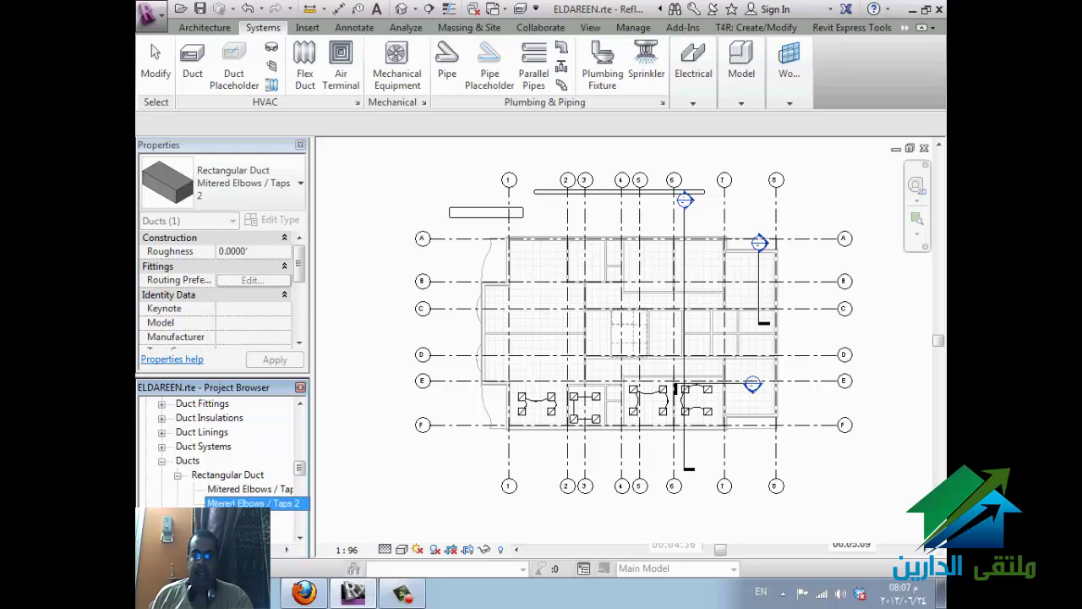
# - Duplicate the Supply Air duct system type and name the copy 'fresh Air'
pyautogui.click(178, 447)
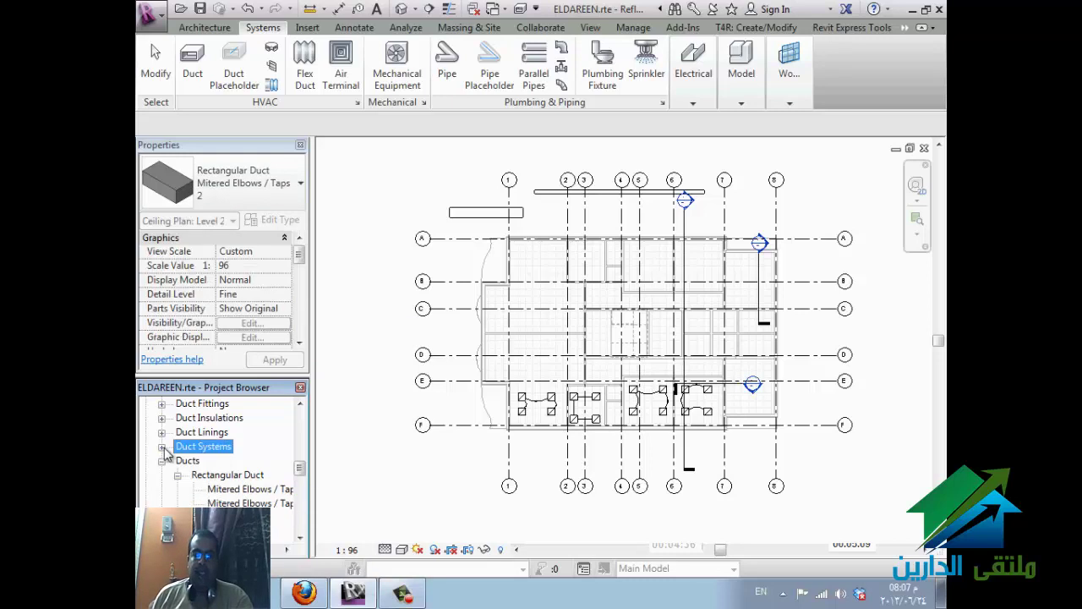
pyautogui.click(162, 447)
pyautogui.click(211, 462)
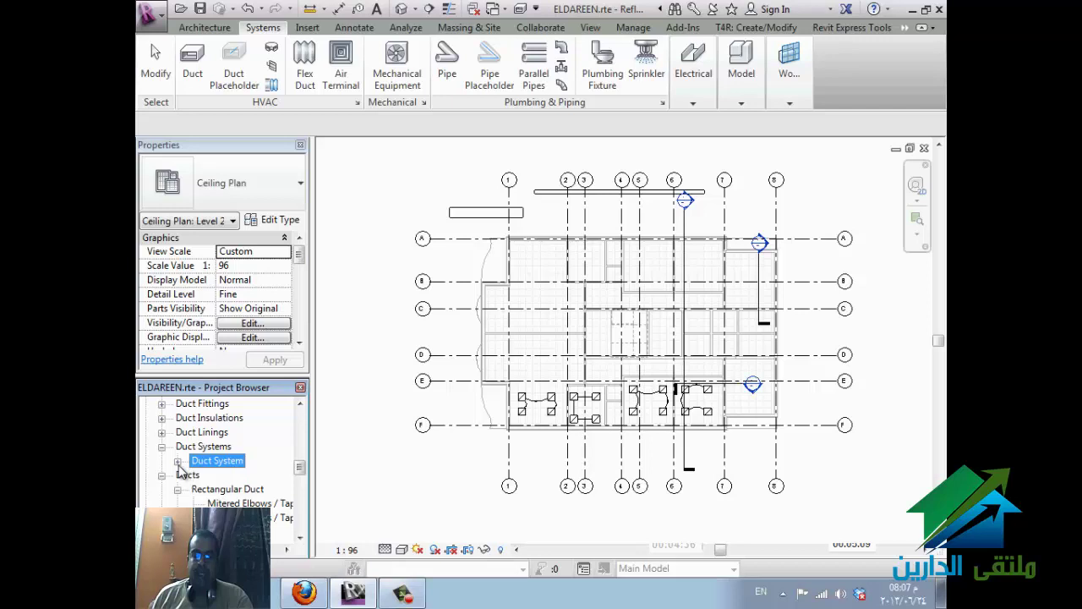
pyautogui.click(177, 462)
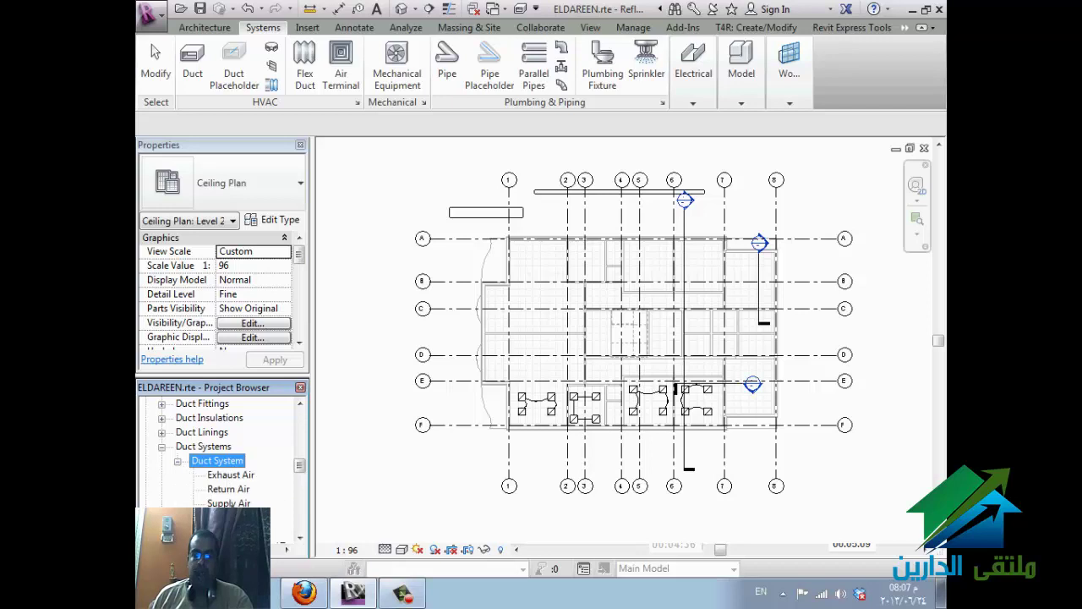
pyautogui.click(228, 503)
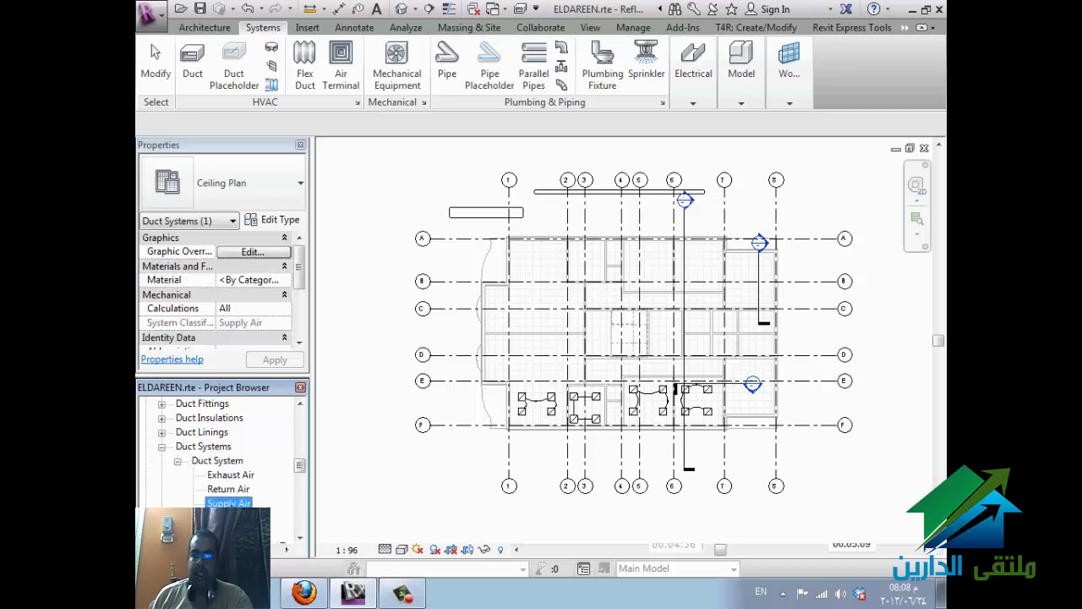
pyautogui.rightClick(252, 504)
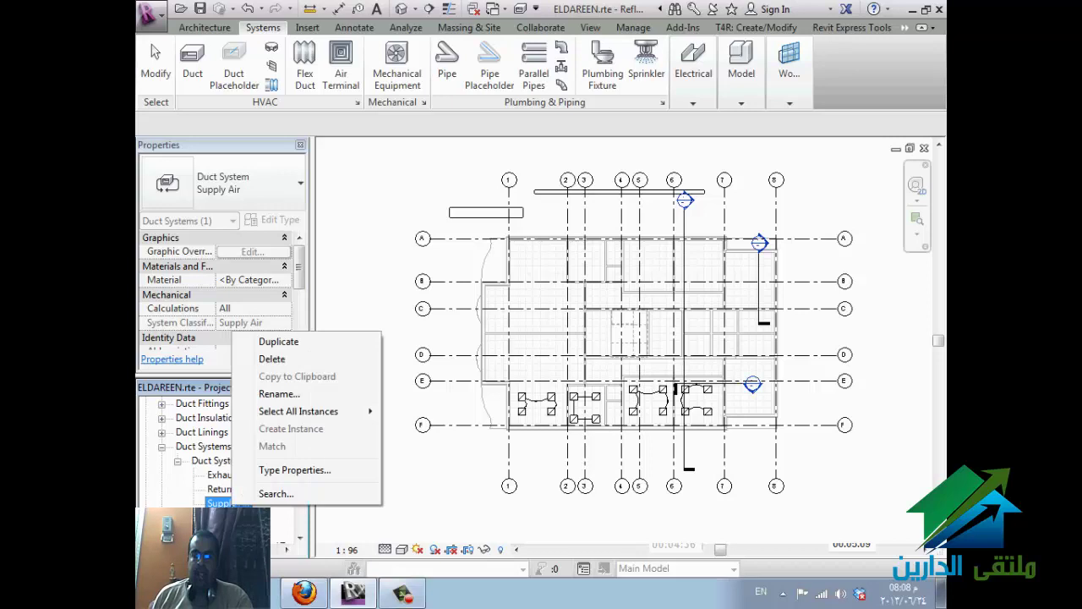
pyautogui.click(338, 341)
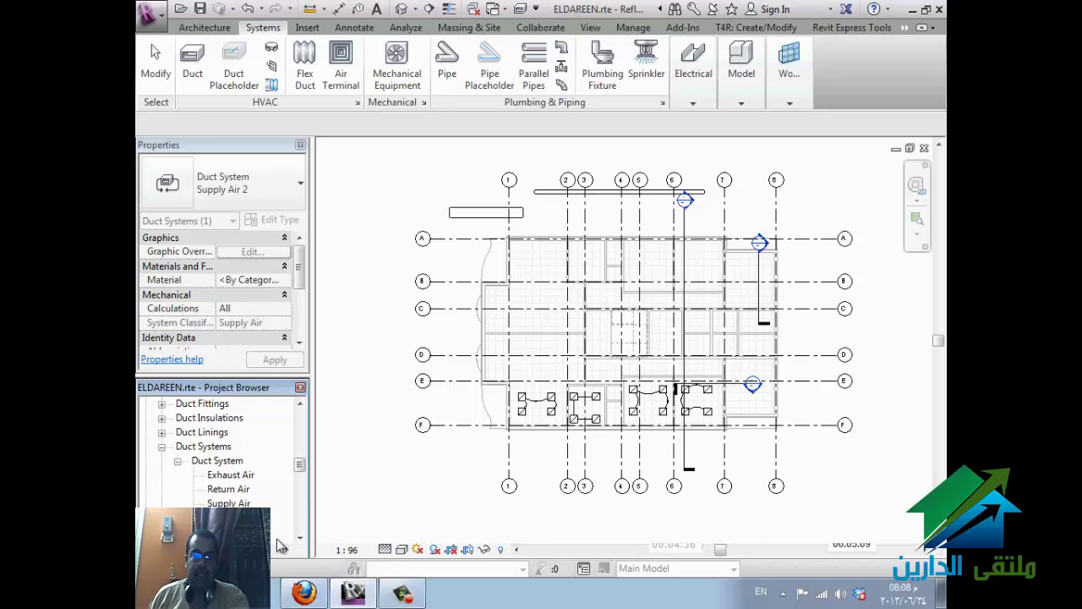
pyautogui.press('Return')
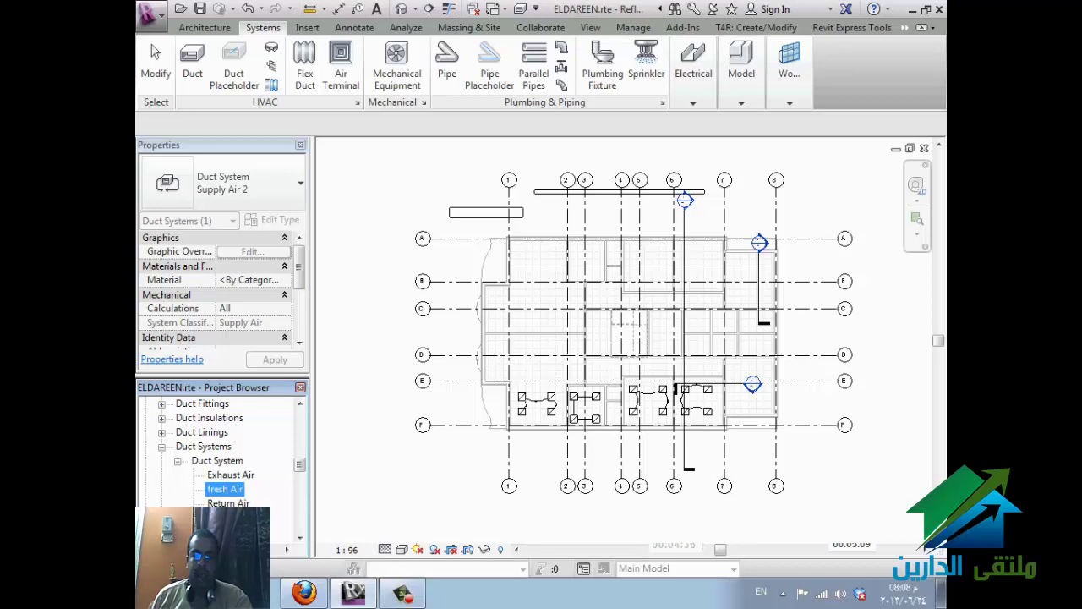
pyautogui.rightClick(230, 492)
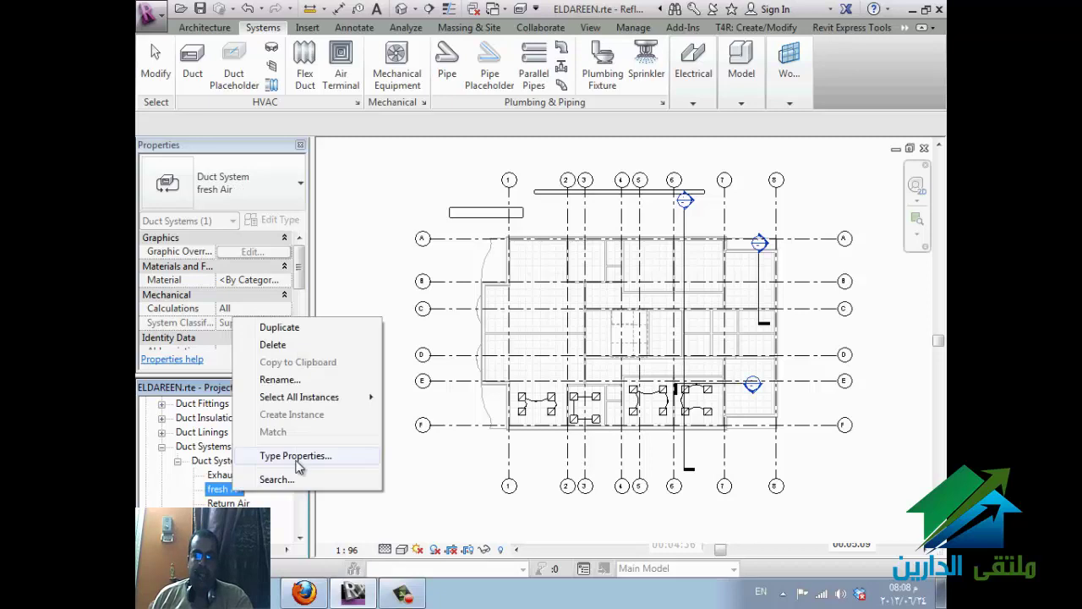
# - Give the fresh Air system type a green line colour override and confirm its type properties
pyautogui.click(285, 456)
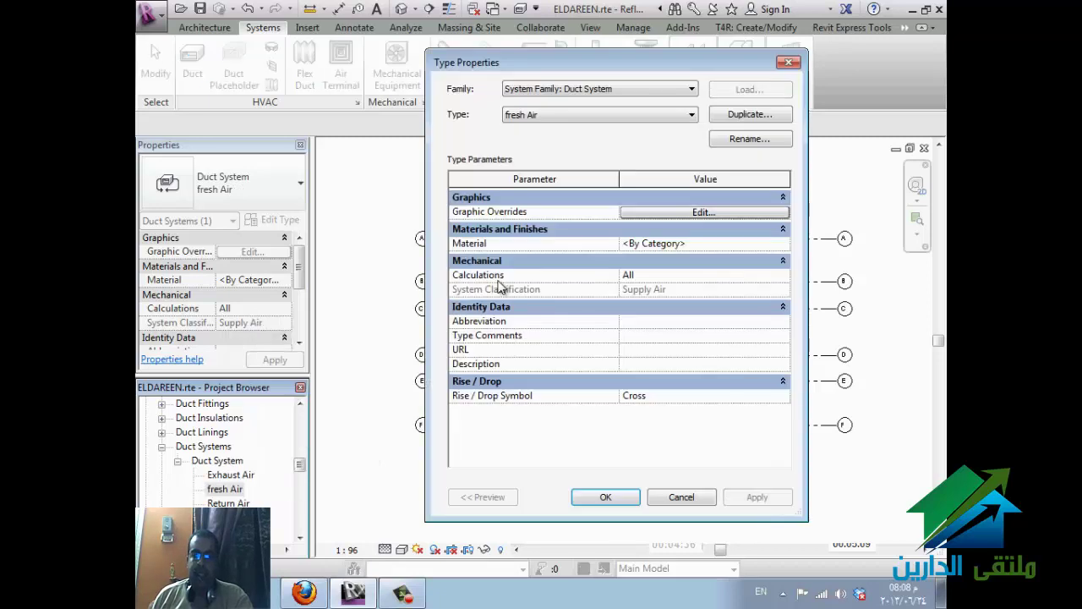
pyautogui.click(732, 217)
pyautogui.click(708, 329)
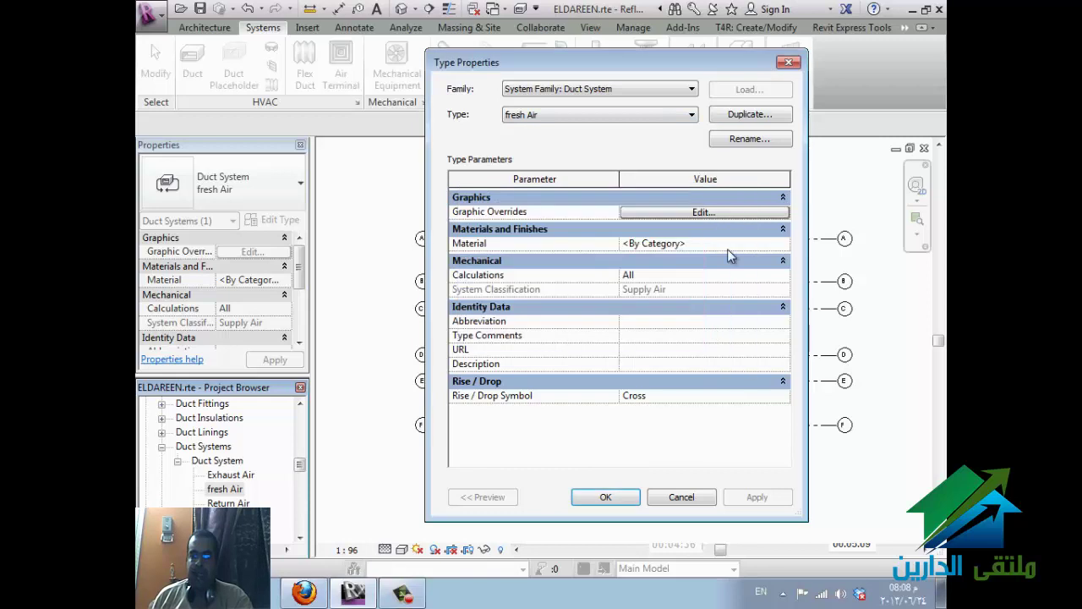
pyautogui.click(761, 212)
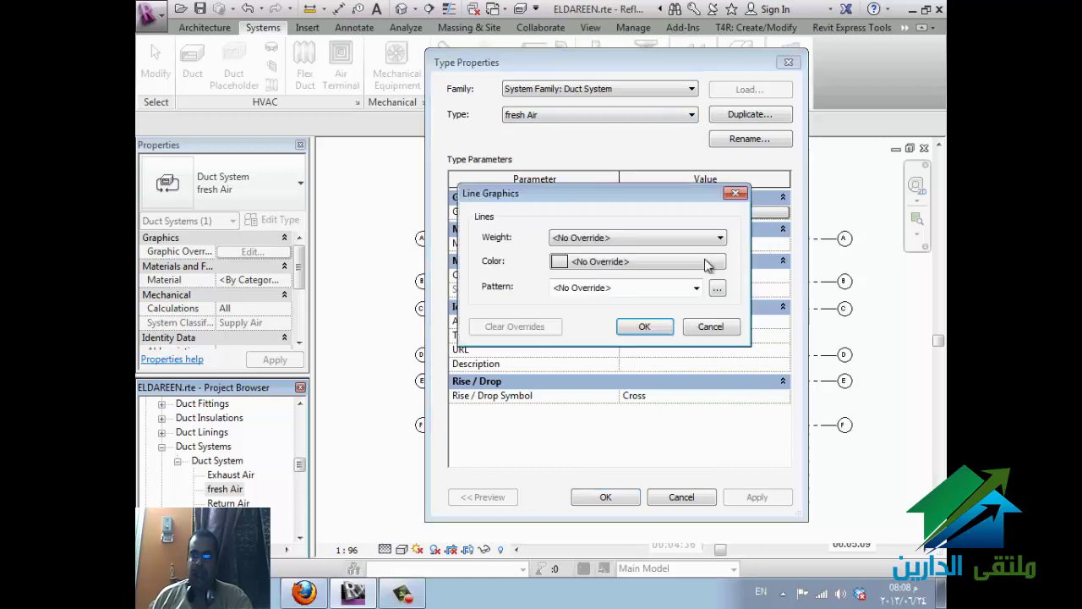
pyautogui.click(606, 261)
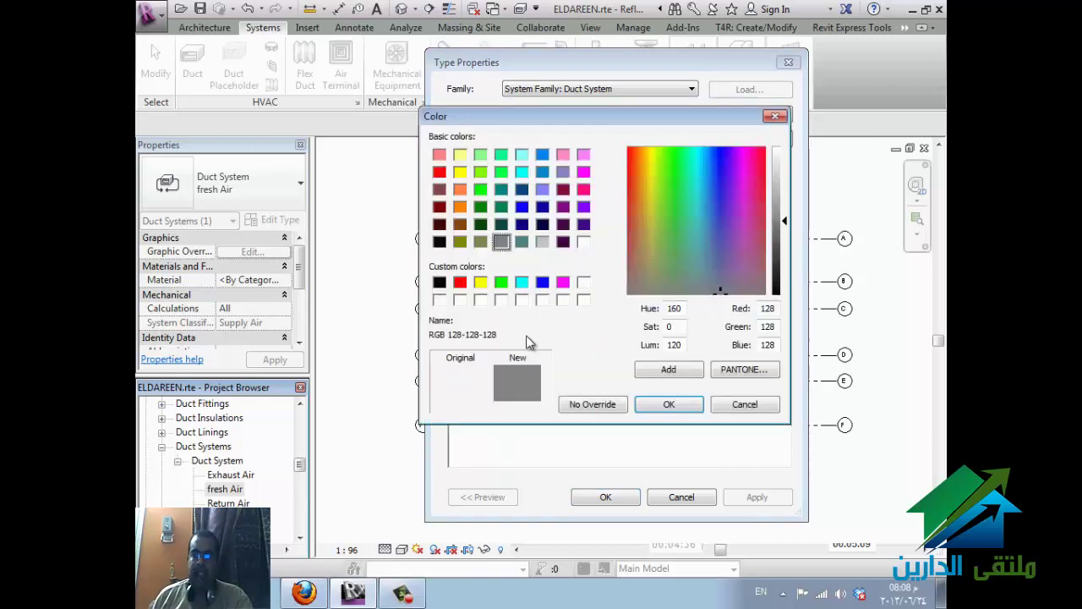
pyautogui.click(482, 284)
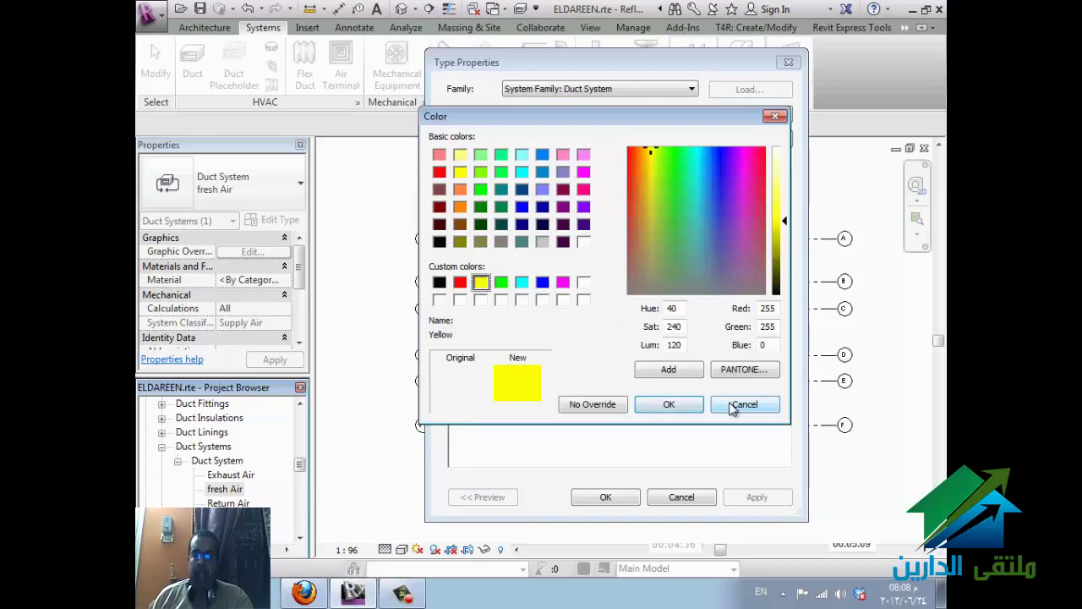
pyautogui.click(501, 282)
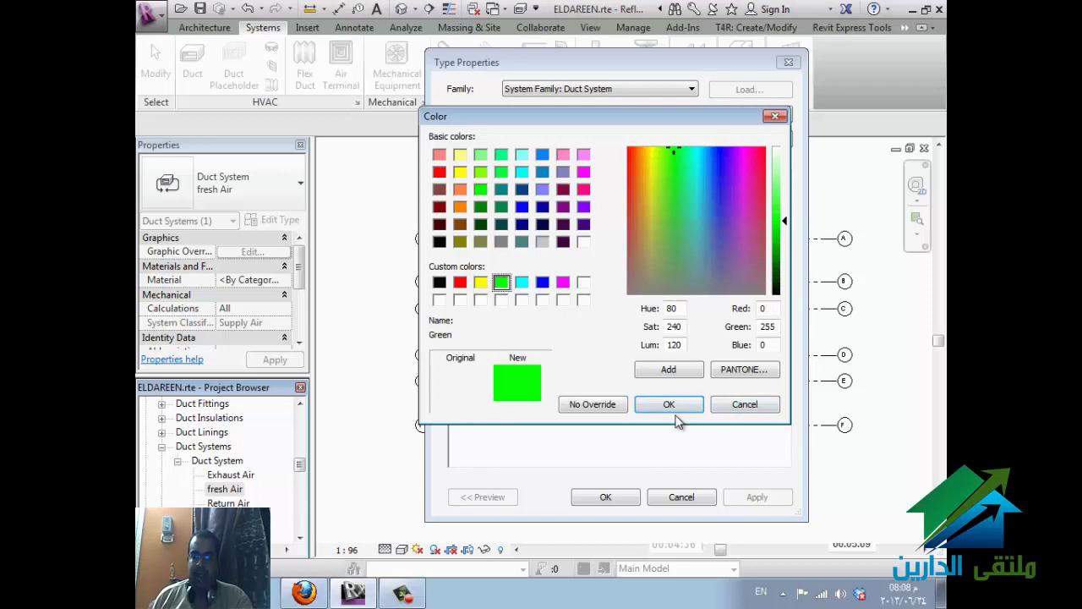
pyautogui.click(672, 406)
pyautogui.click(642, 330)
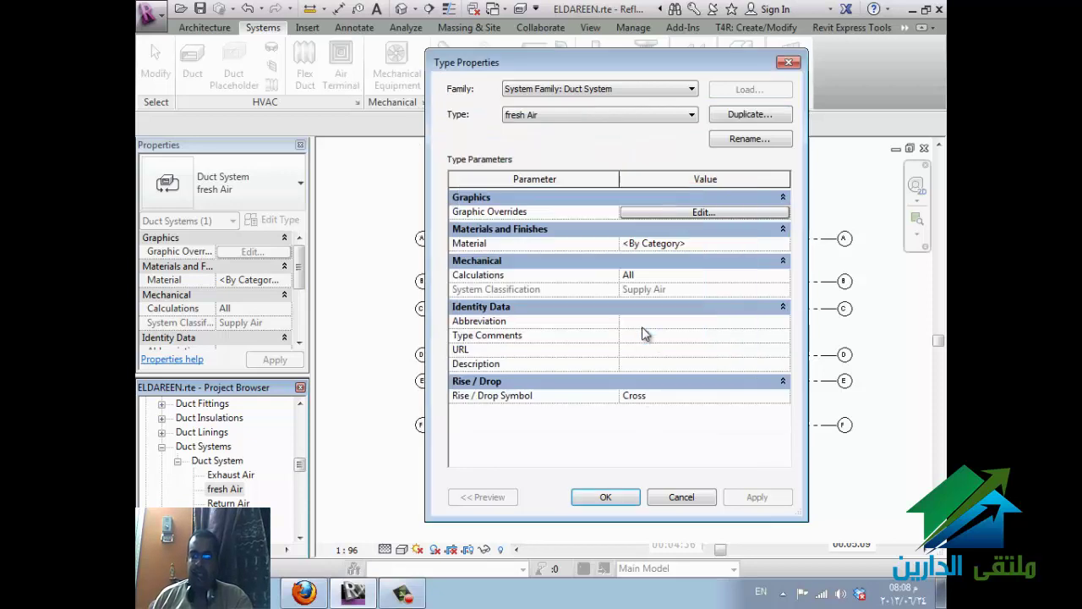
pyautogui.click(771, 244)
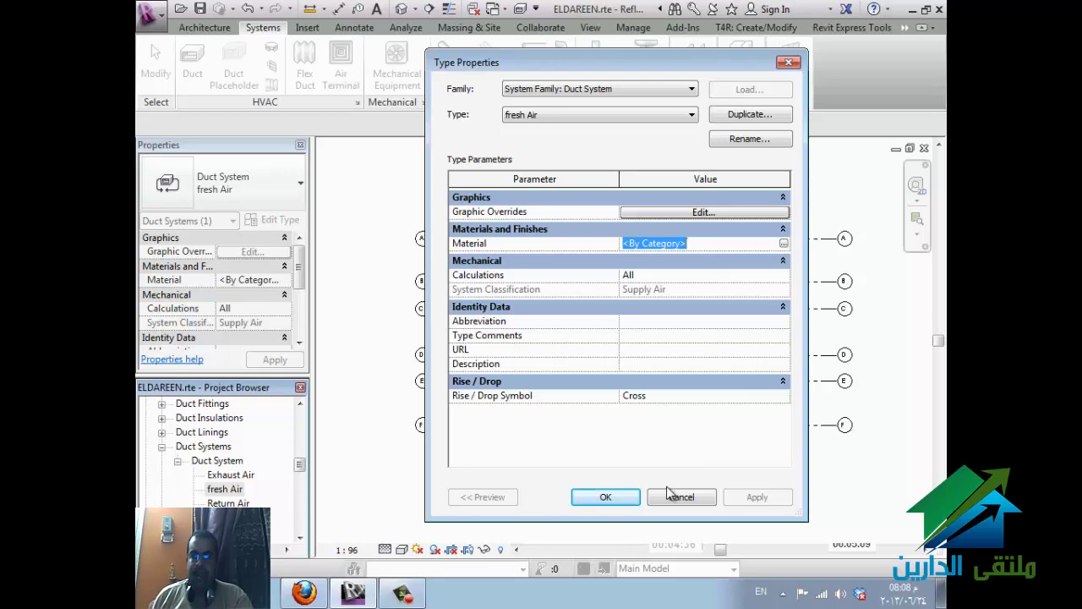
pyautogui.click(610, 498)
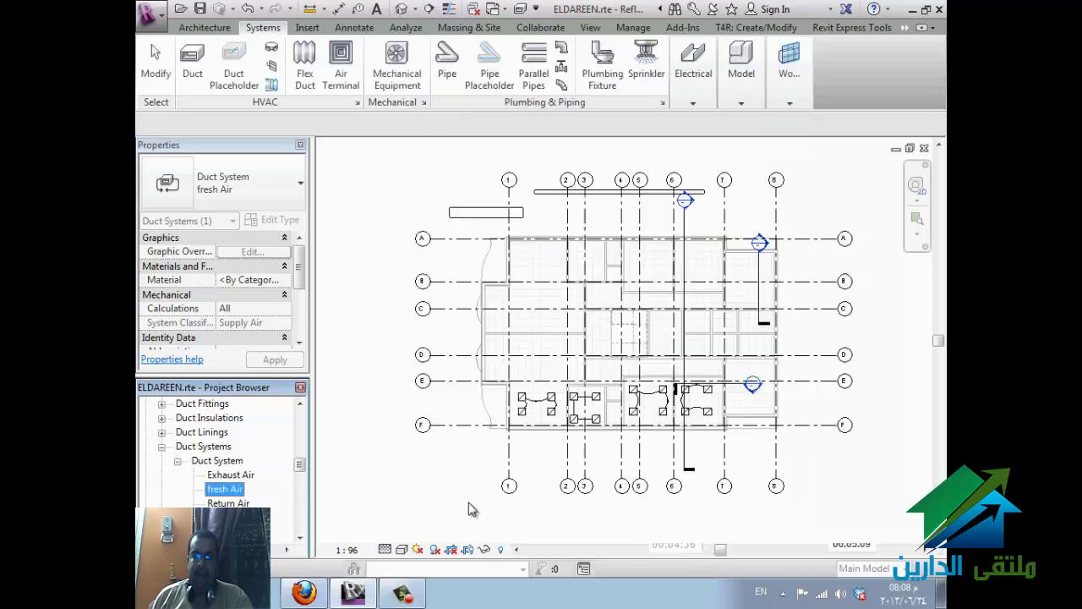
pyautogui.click(441, 526)
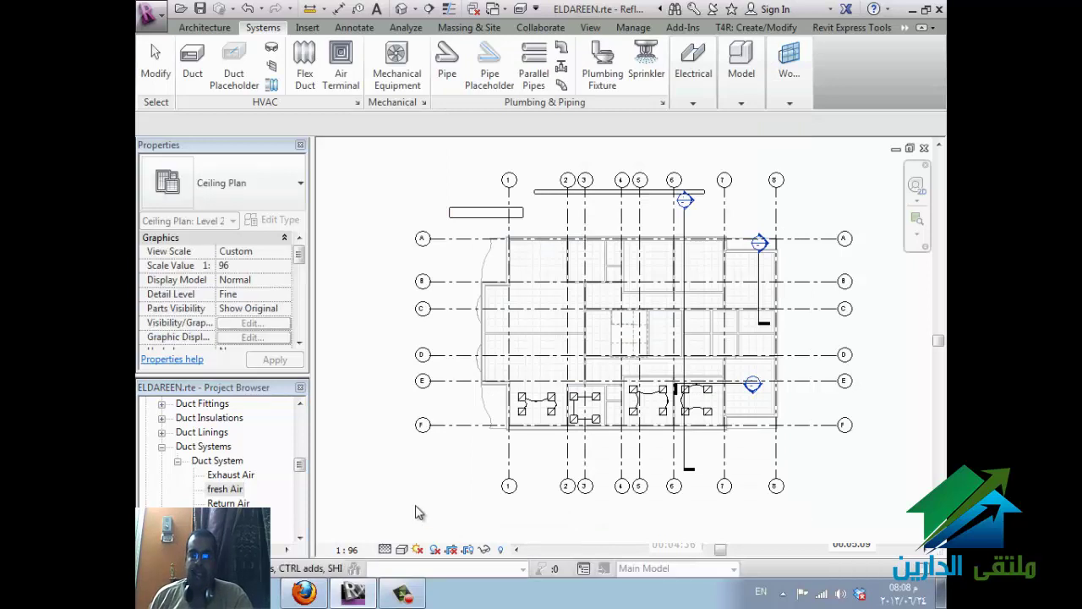
pyautogui.click(304, 592)
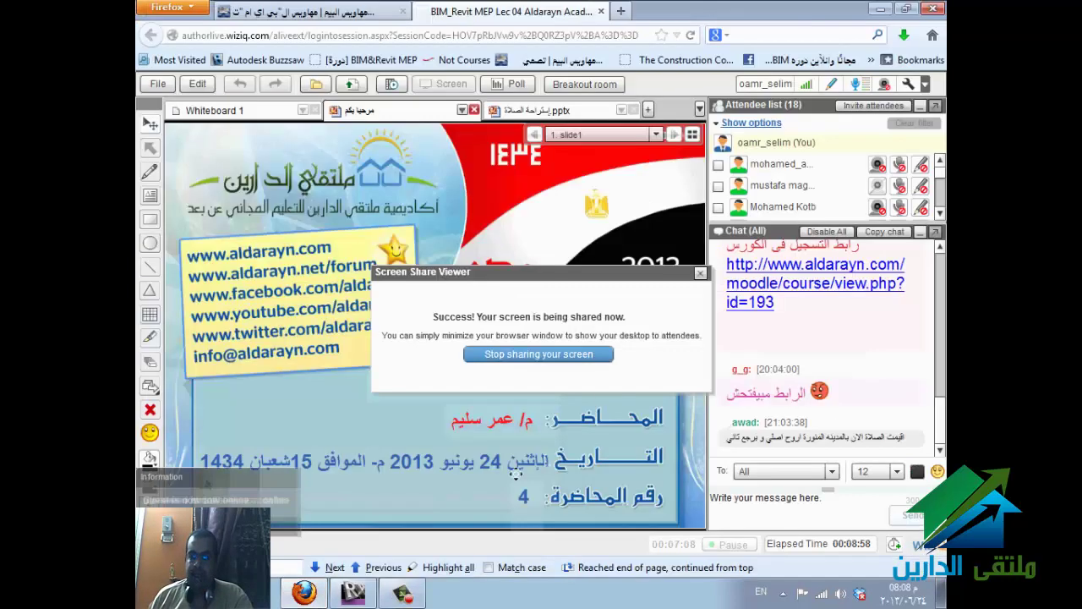
pyautogui.hotkey('alt', 'Tab')
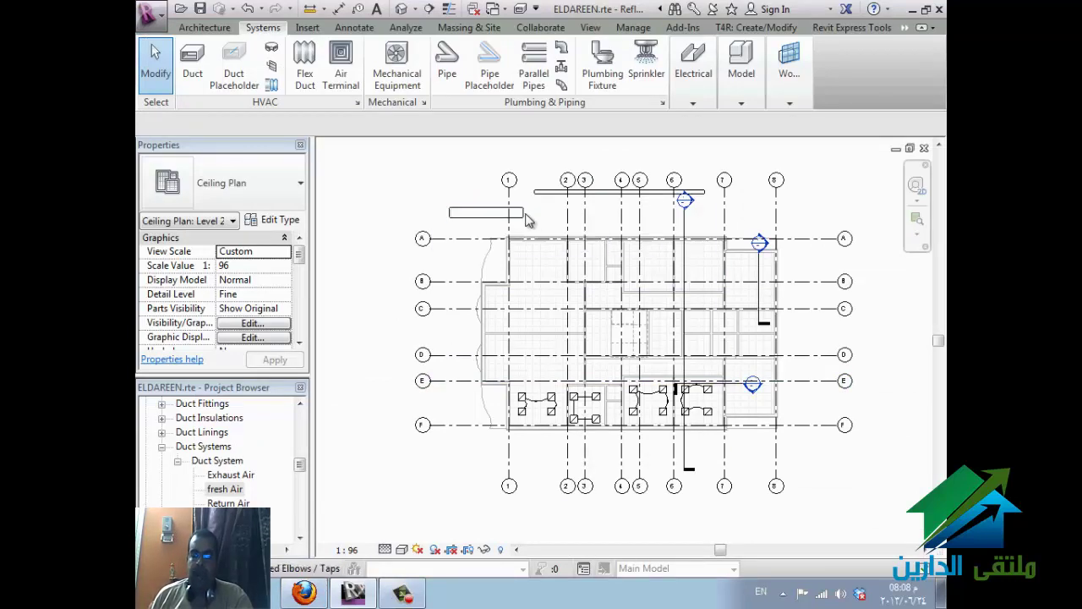
# - Draw a pipe at 2743.2 mm offset from grid bubble 8 turning down toward grid A
pyautogui.click(448, 68)
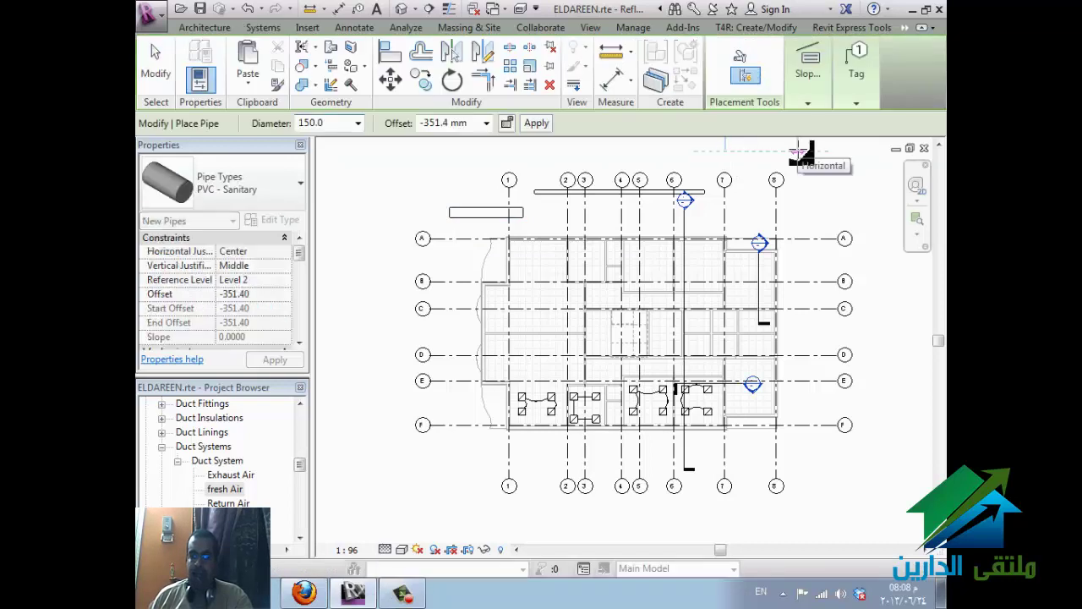
pyautogui.press('Escape')
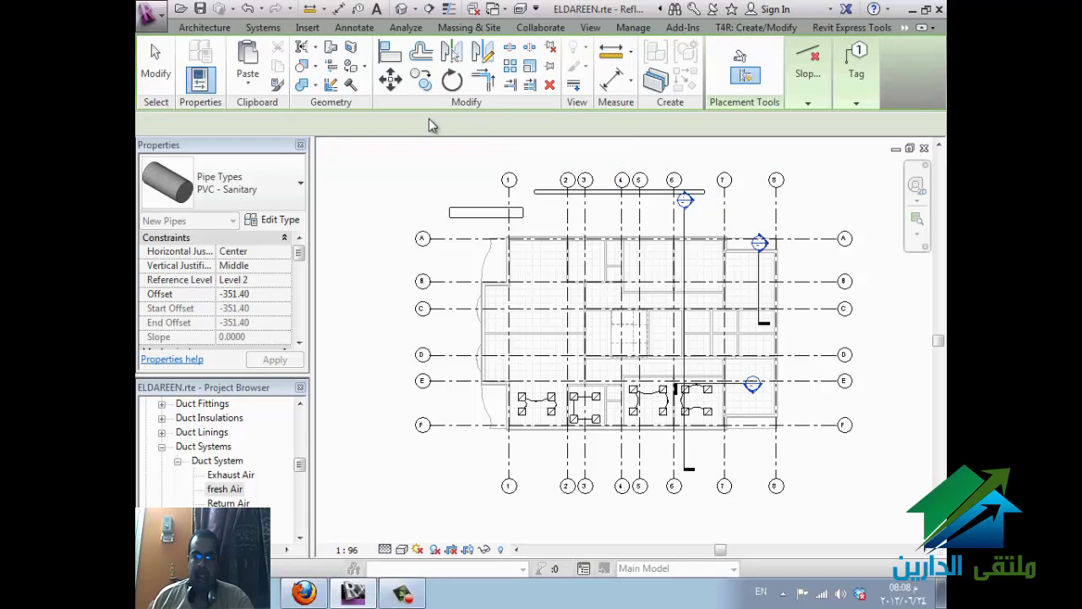
pyautogui.press('Escape')
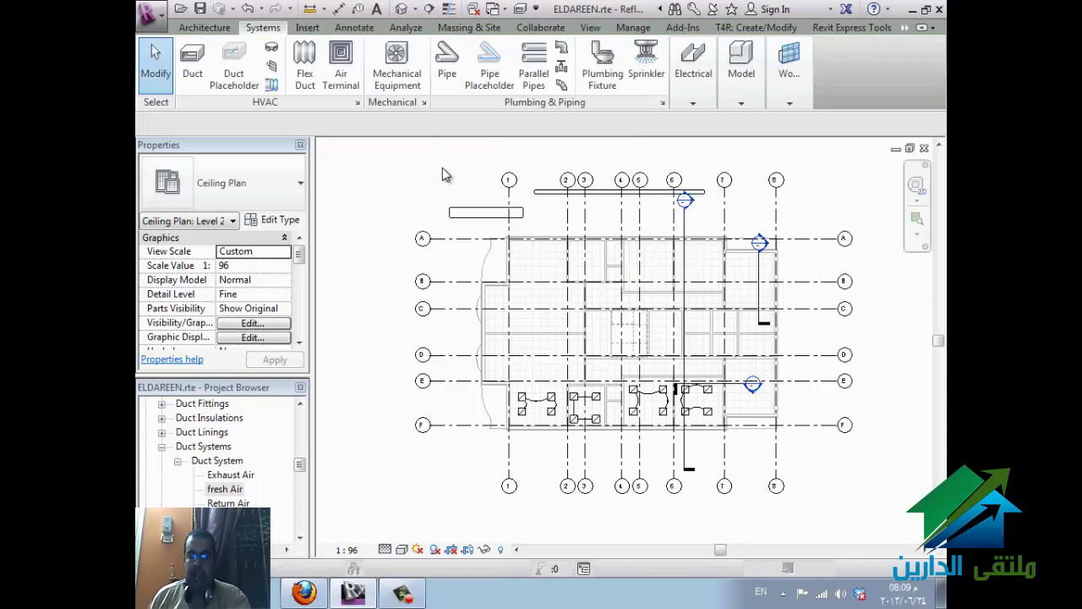
pyautogui.press('p')
pyautogui.press('i')
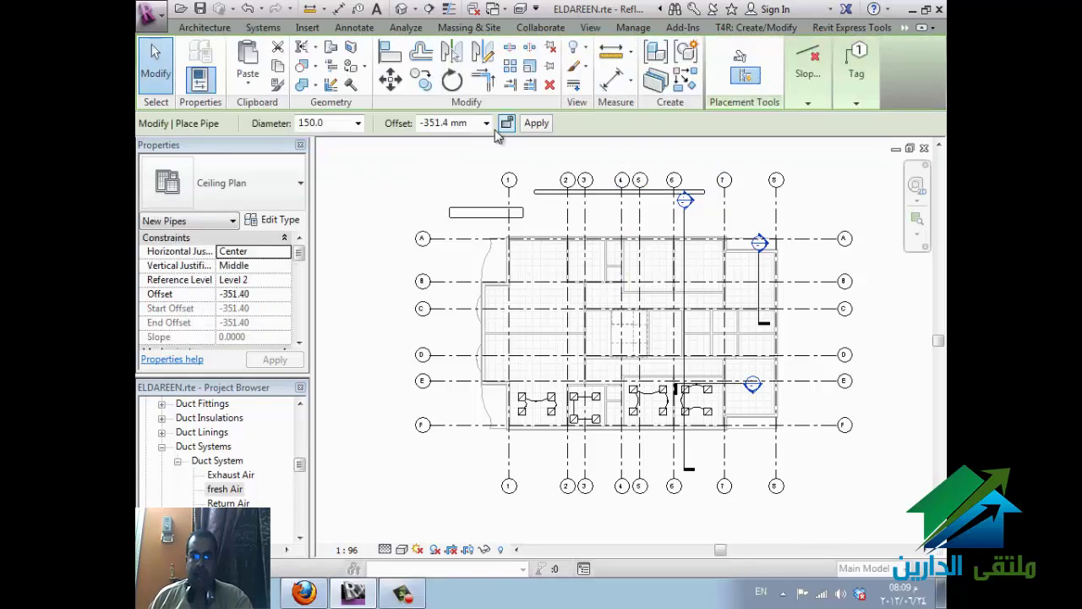
pyautogui.click(486, 123)
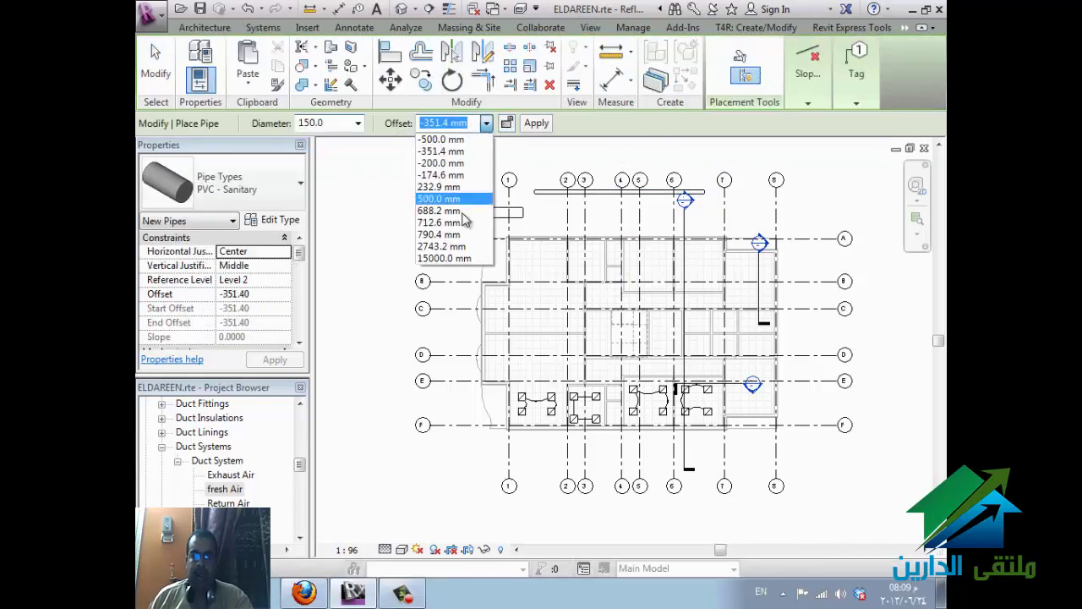
pyautogui.click(461, 246)
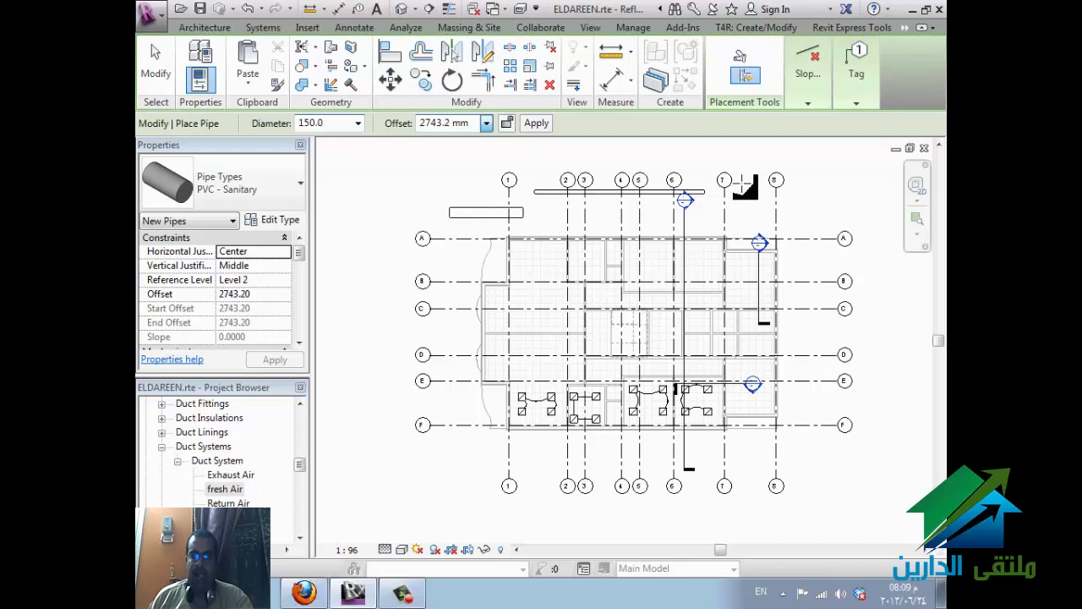
pyautogui.click(775, 180)
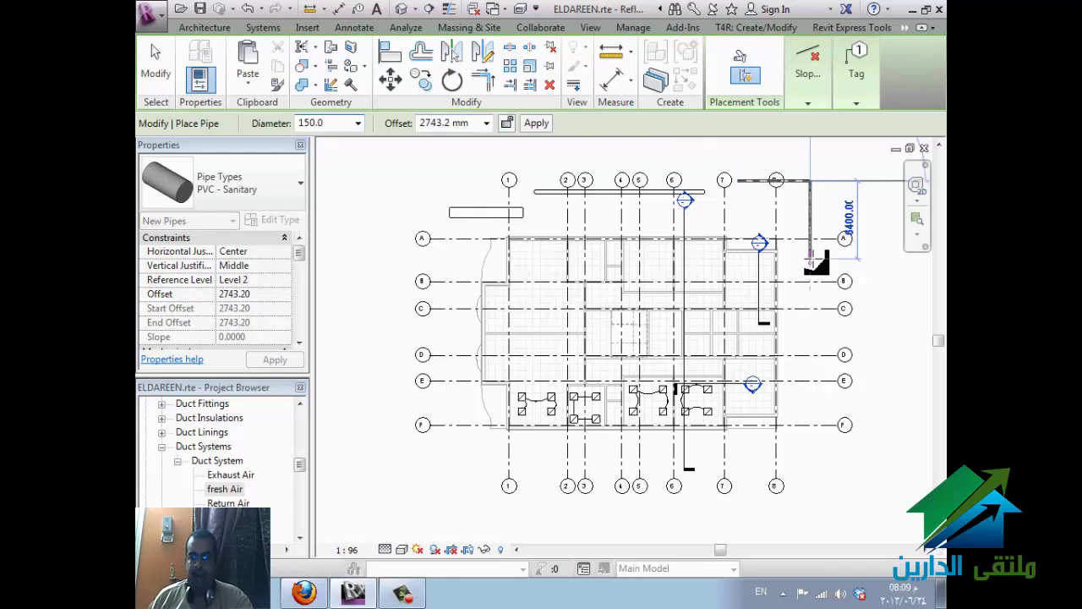
pyautogui.click(810, 259)
pyautogui.press('Escape')
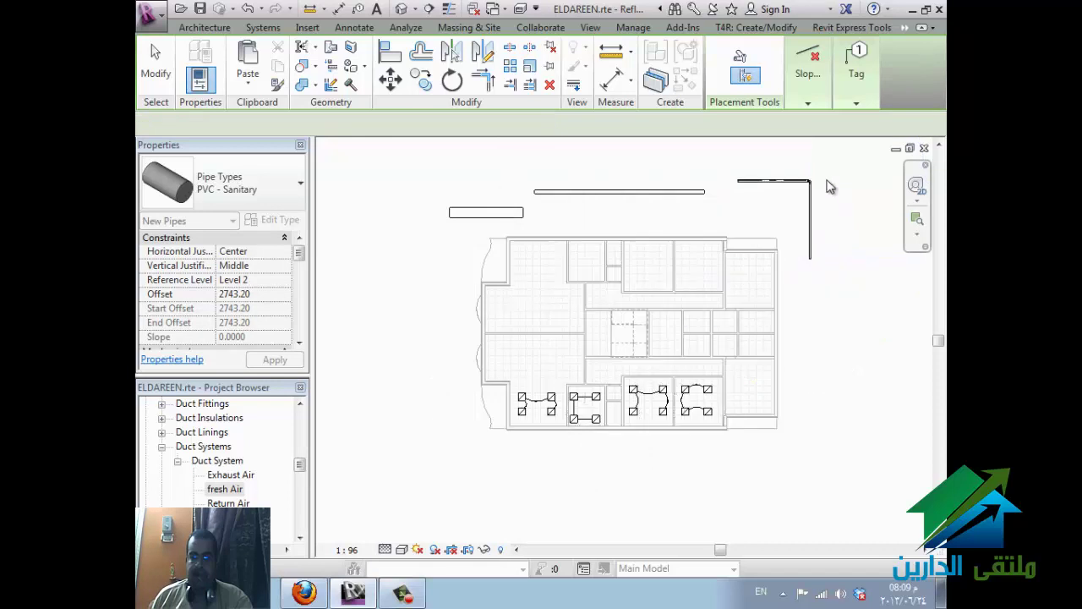
# - Exit pipe placement and switch on Thin Lines display
pyautogui.scroll(5, 819, 177)
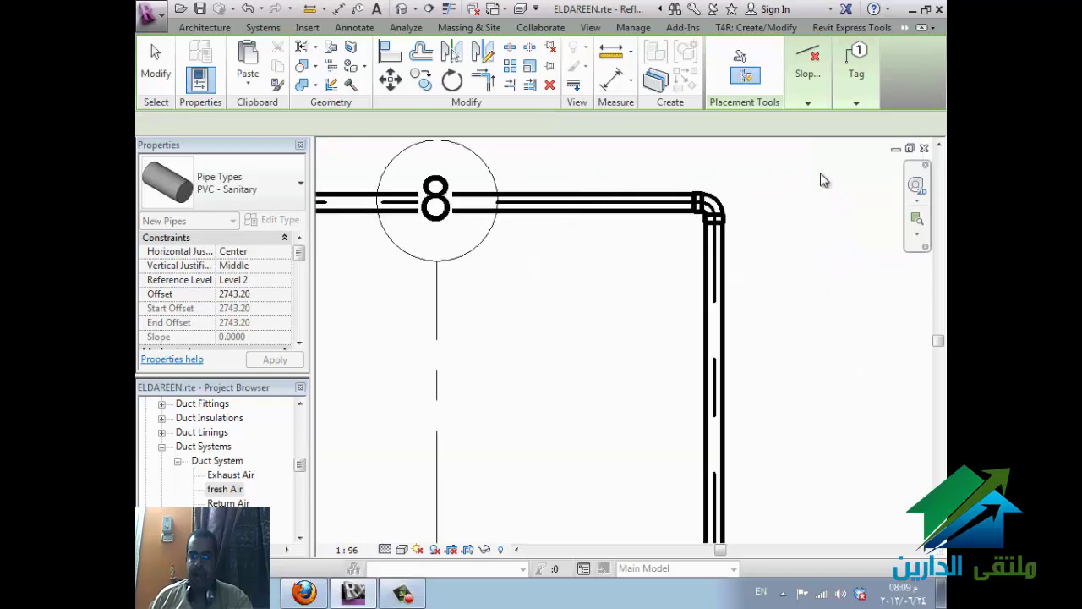
pyautogui.press('Escape')
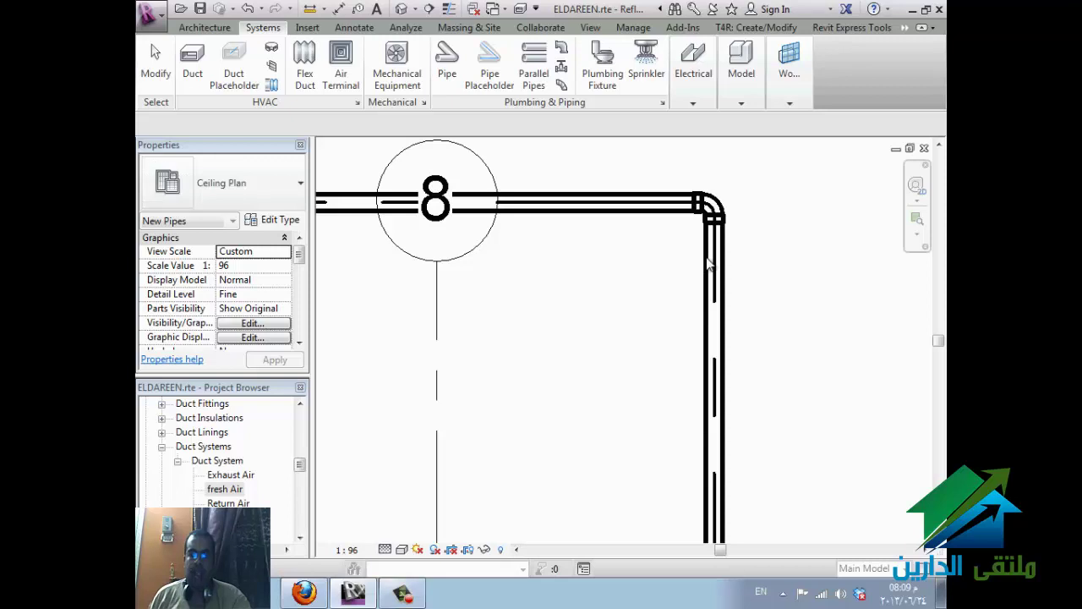
pyautogui.press('t')
pyautogui.press('l')
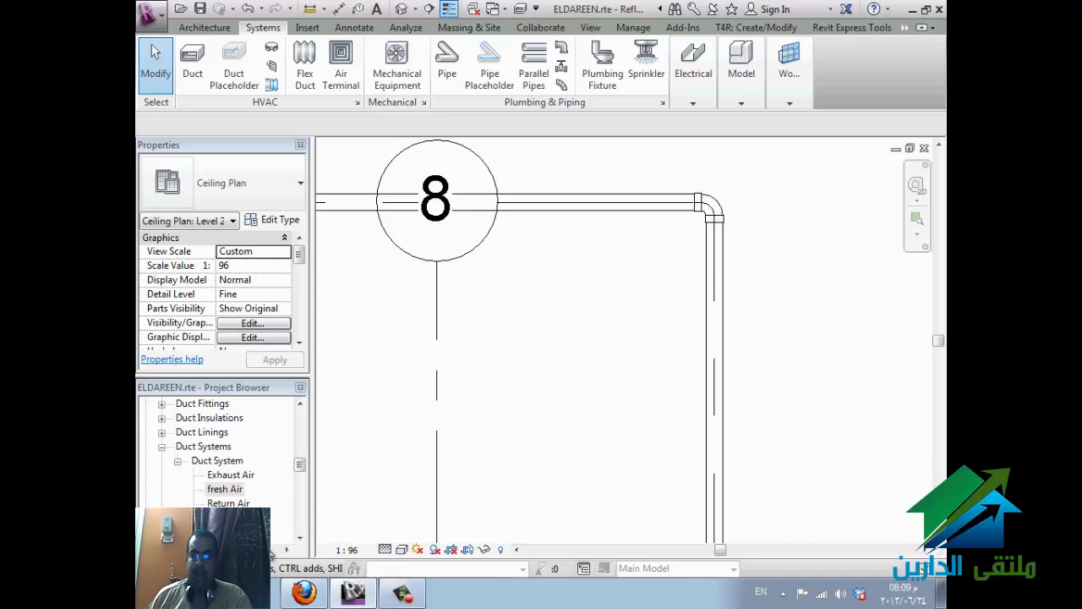
# - In Explorer, open the Pipe lookup tables folder and select Cap - PVC - Sch 40.csv
pyautogui.hotkey('alt', 'Tab')
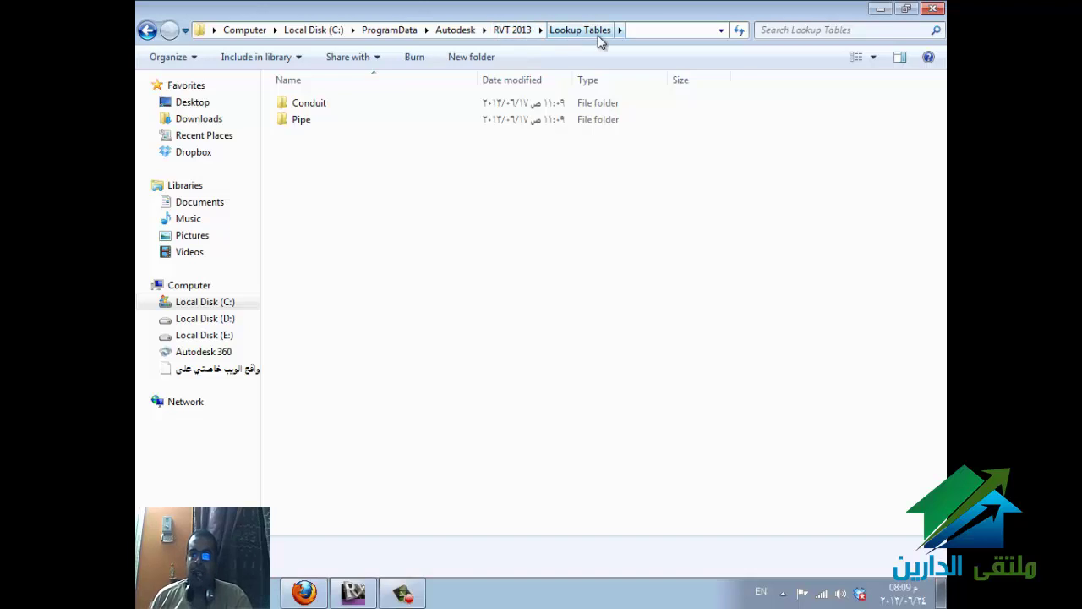
pyautogui.doubleClick(434, 127)
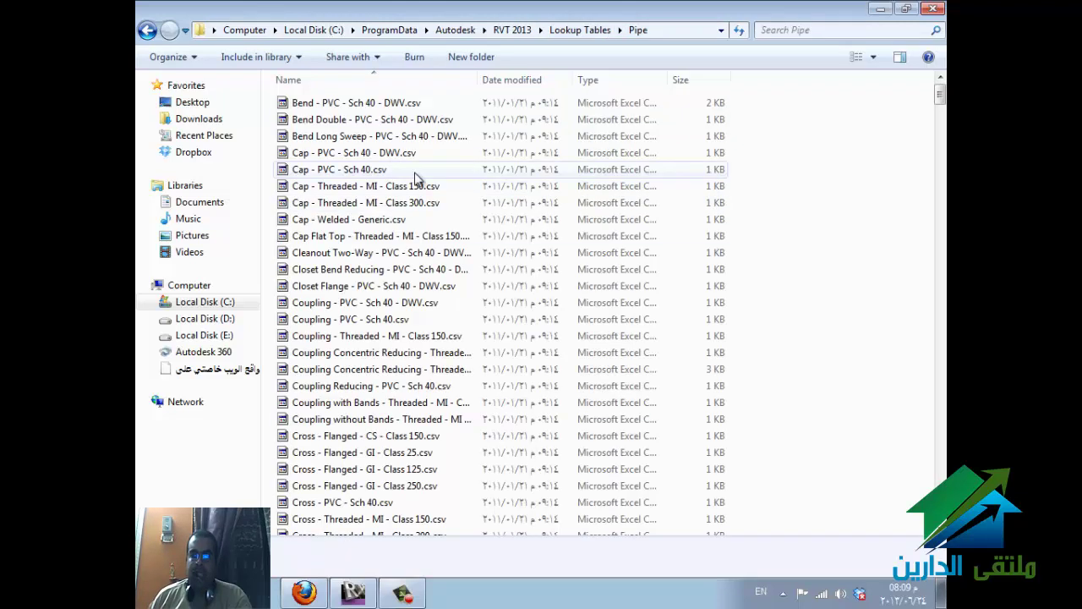
pyautogui.click(371, 171)
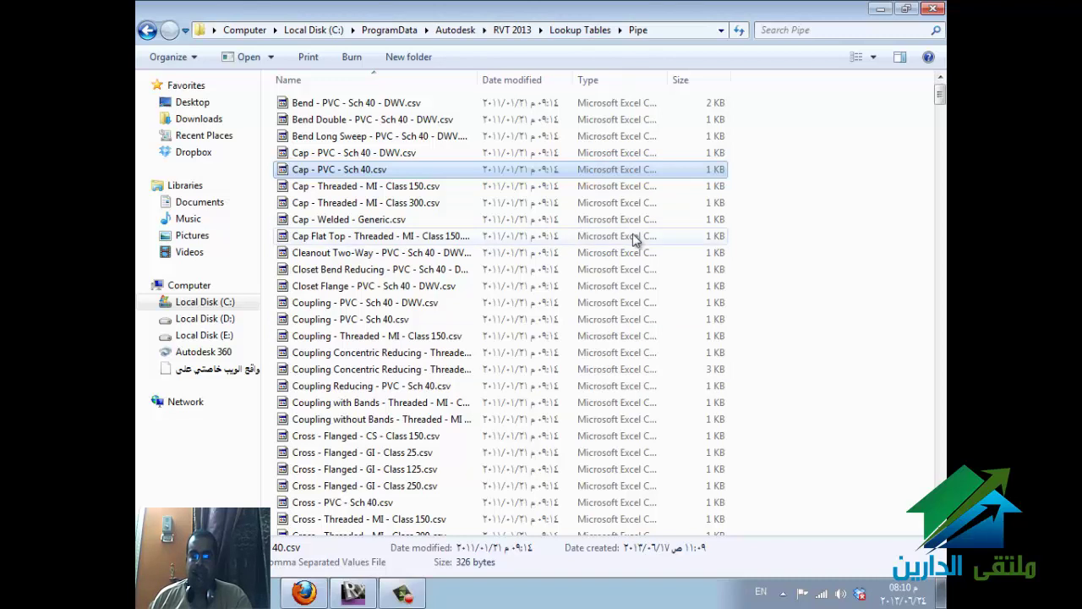
# - Open the Conduit lookup tables folder and browse its CSV files, like Conduit Body - Type T - Aluminum.csv
pyautogui.click(579, 30)
pyautogui.doubleClick(306, 104)
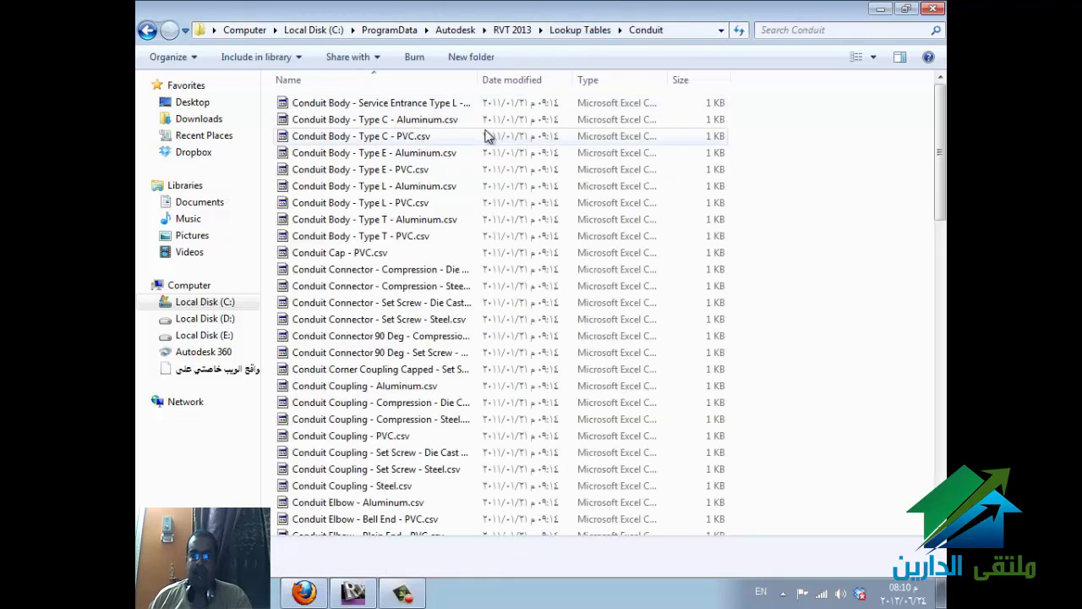
pyautogui.click(491, 222)
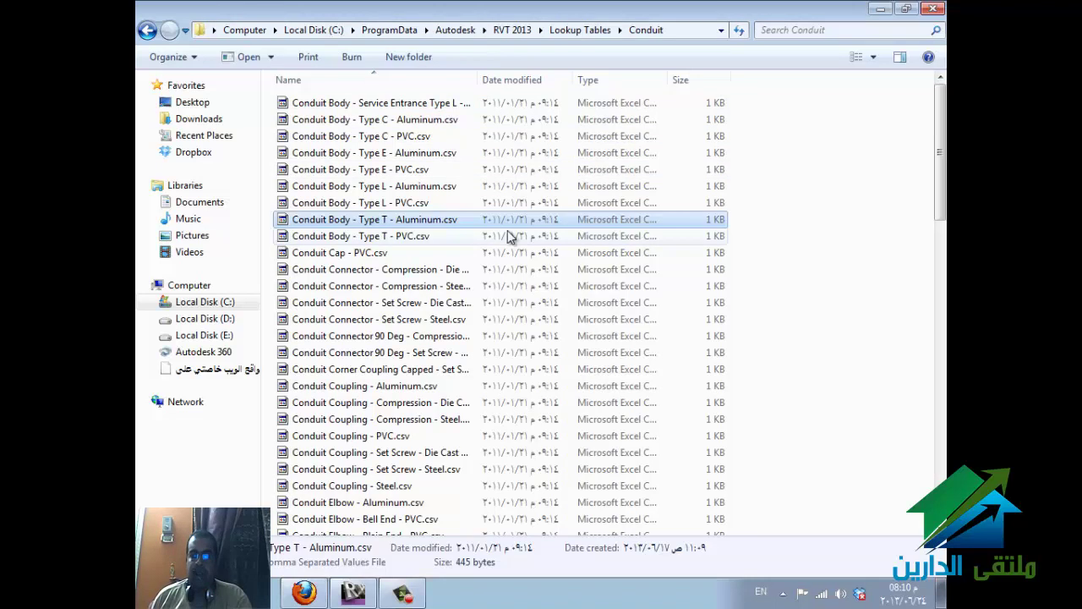
pyautogui.scroll(-10, 452, 427)
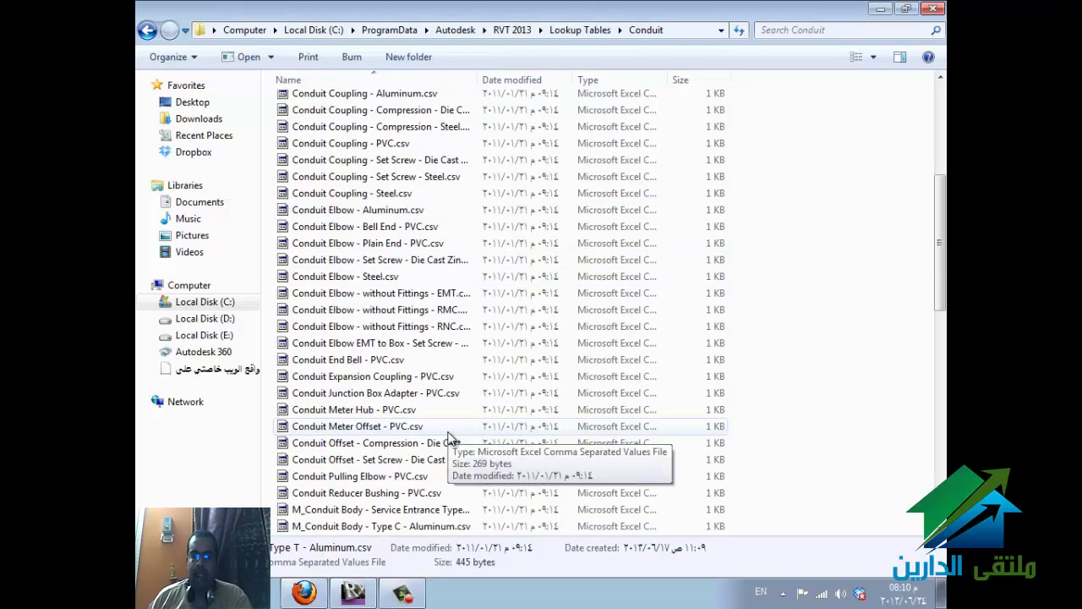
pyautogui.scroll(6, 455, 427)
pyautogui.scroll(4, 454, 427)
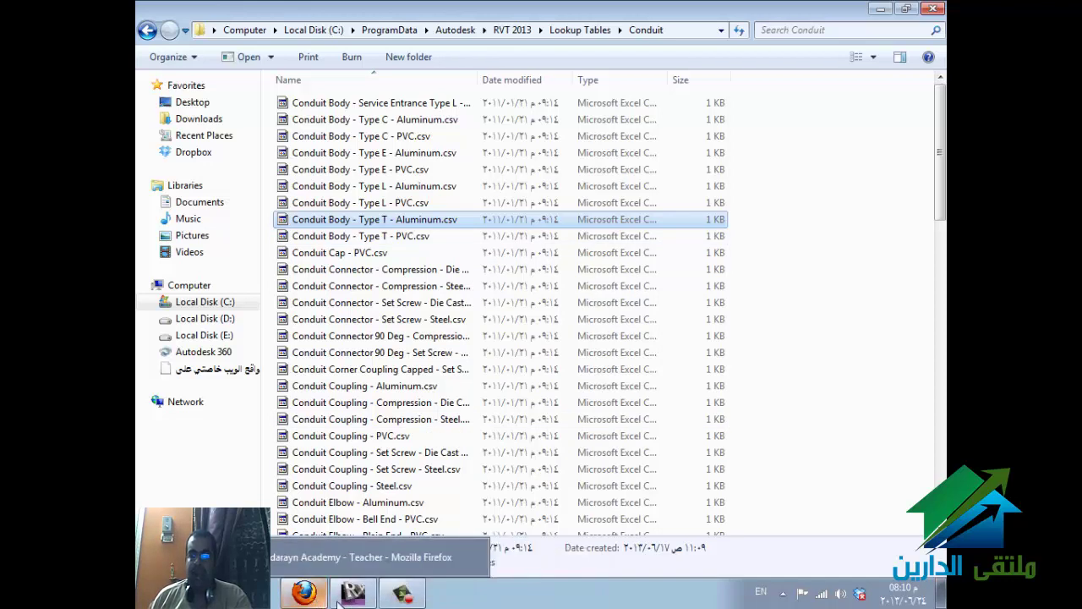
# - Return to Revit, zoom out to the full Level 2 ceiling plan, and open Visibility/Graphic Overrides with VG
pyautogui.click(353, 592)
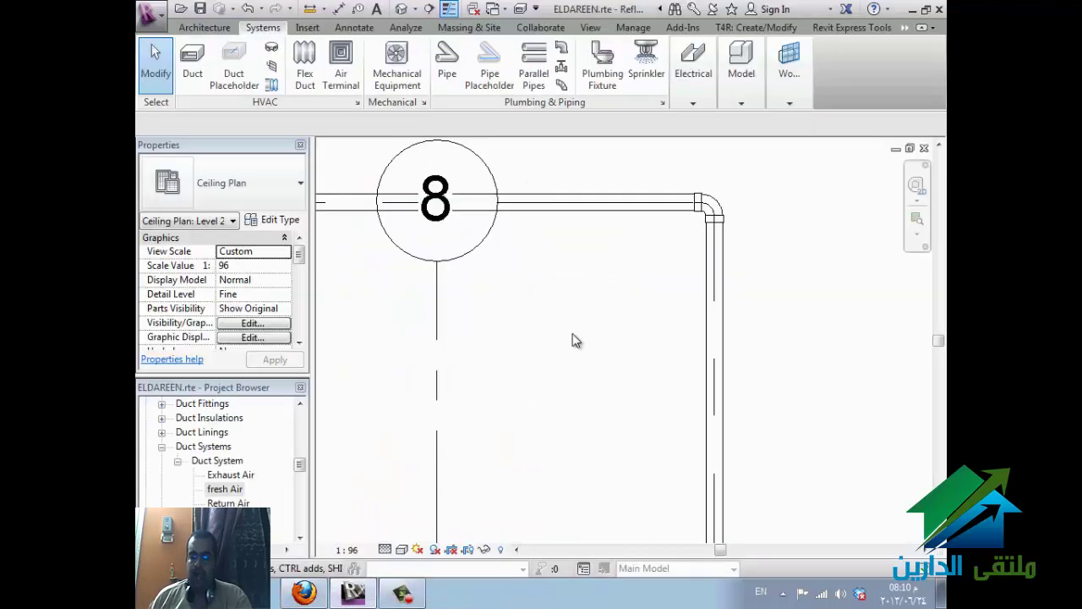
pyautogui.scroll(-4, 623, 307)
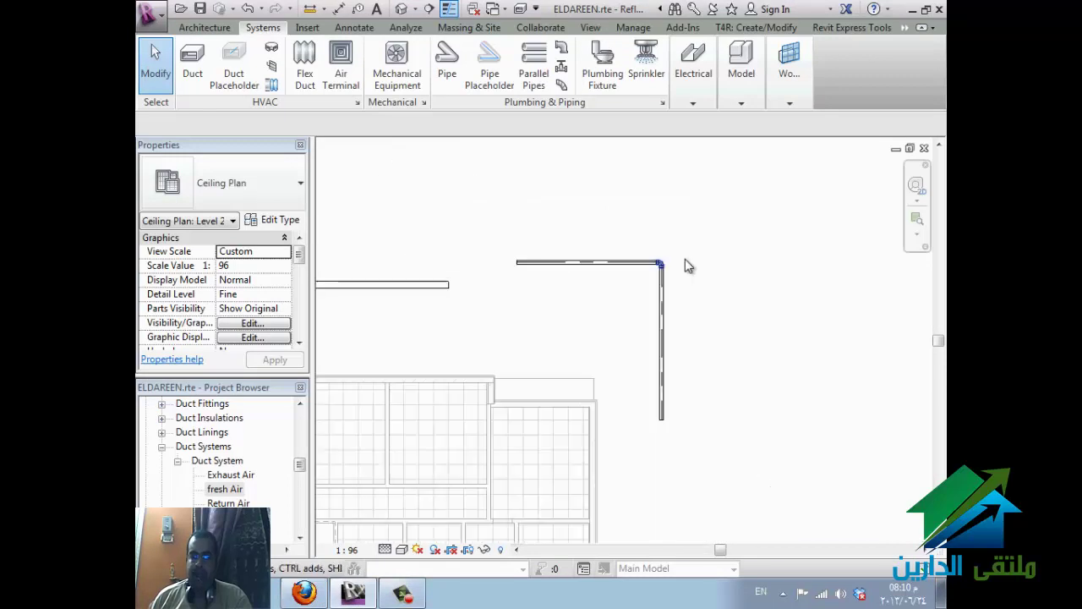
pyautogui.scroll(-5, 686, 265)
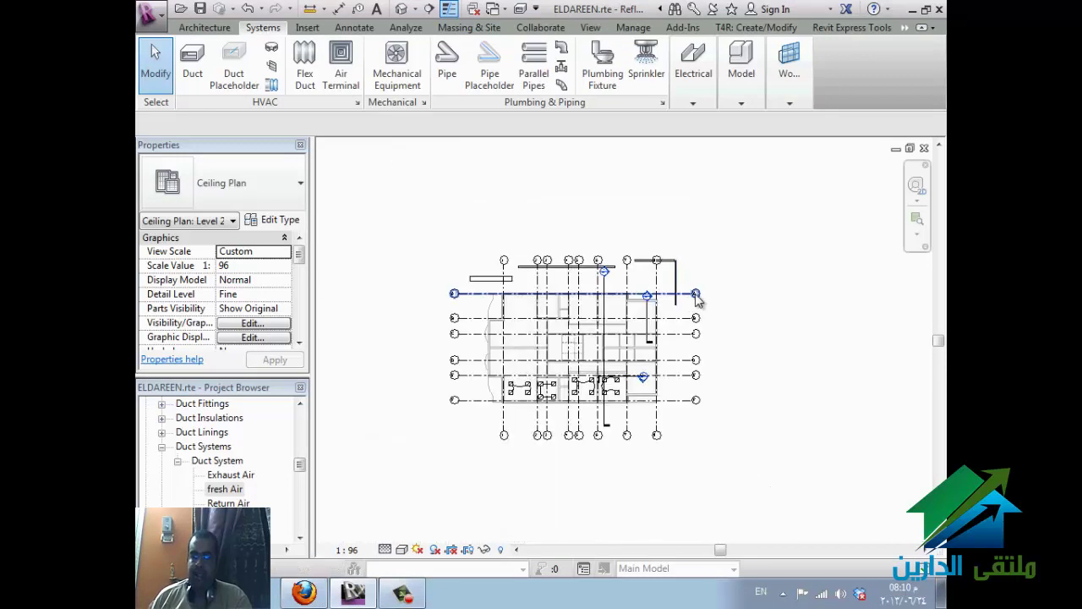
pyautogui.scroll(2, 590, 365)
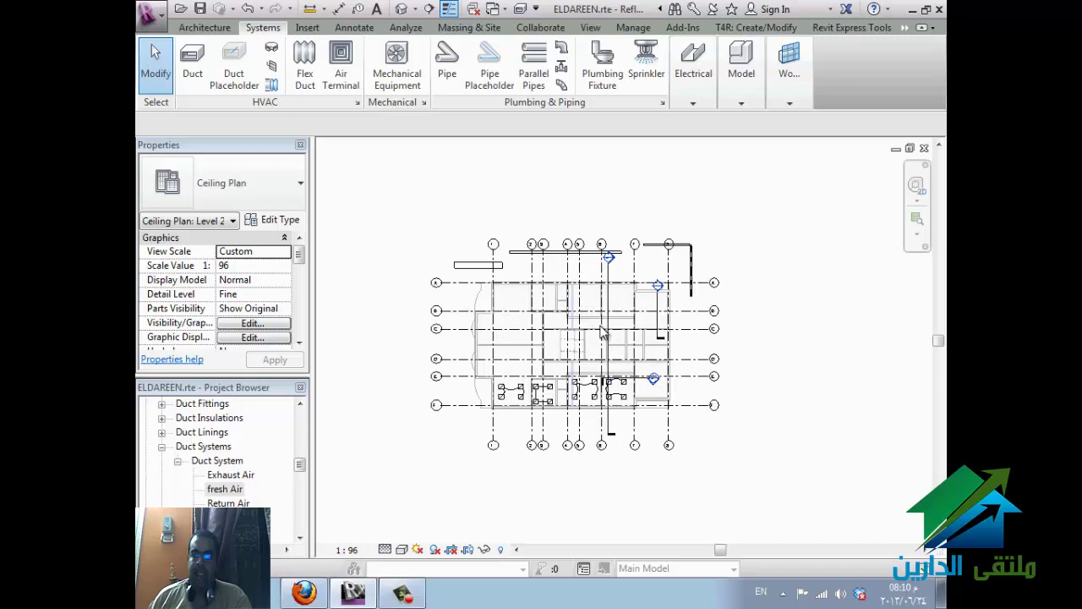
pyautogui.press('Escape')
pyautogui.scroll(3, 596, 296)
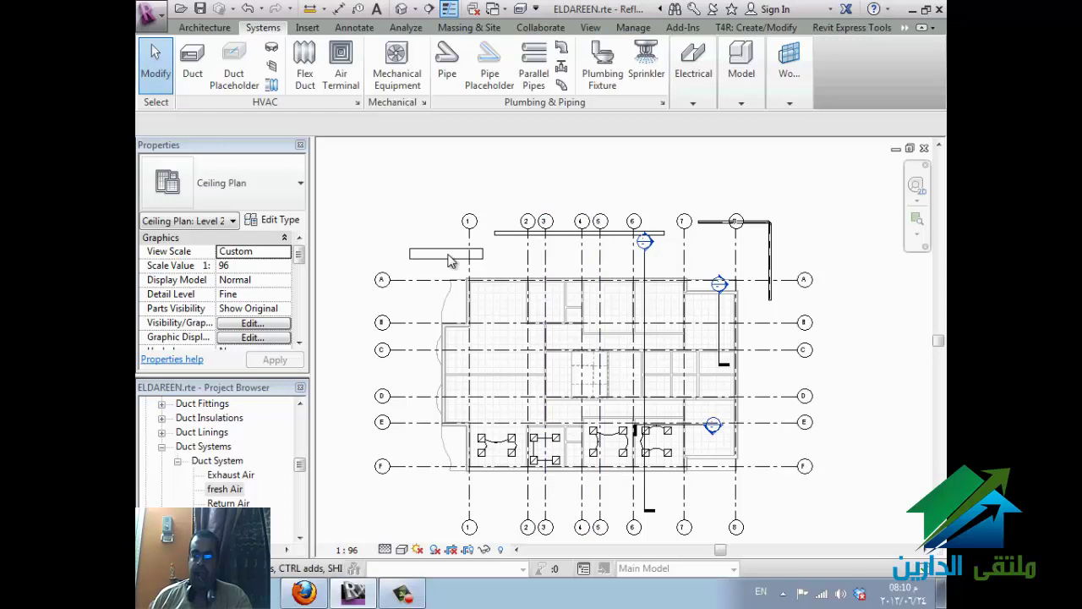
pyautogui.press('v')
pyautogui.press('g')
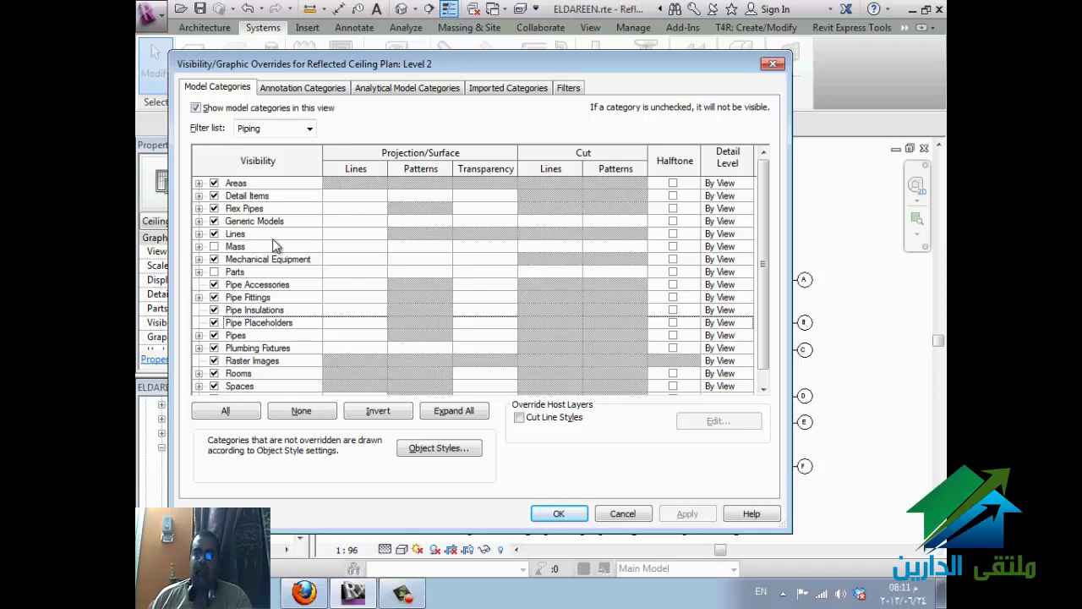
# - Add Mechanical and Electrical to the category filter, then uncheck Ducts and confirm
pyautogui.click(302, 132)
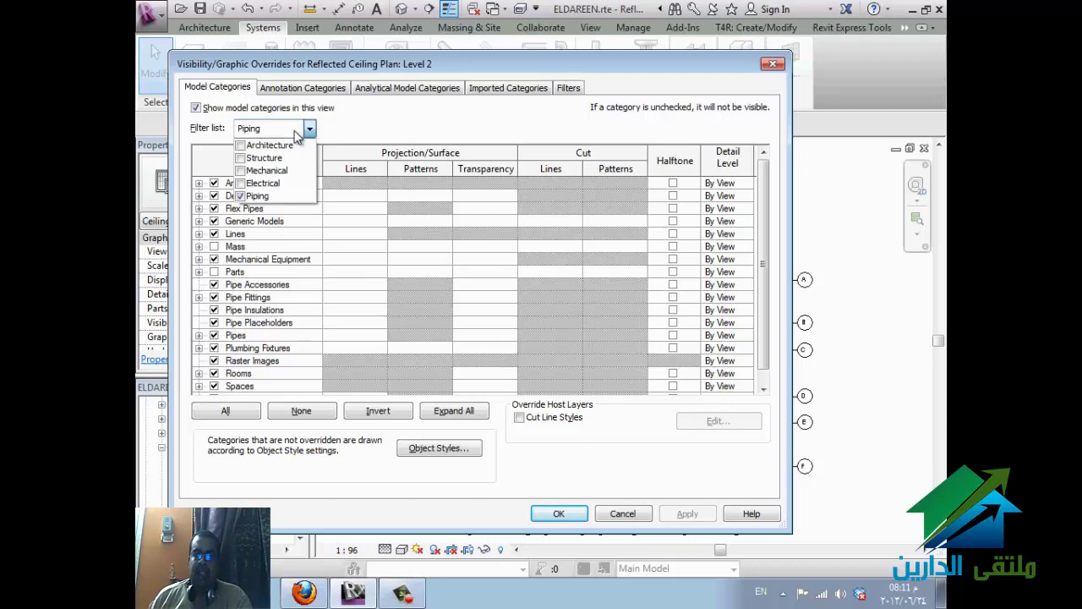
pyautogui.click(265, 170)
pyautogui.click(269, 183)
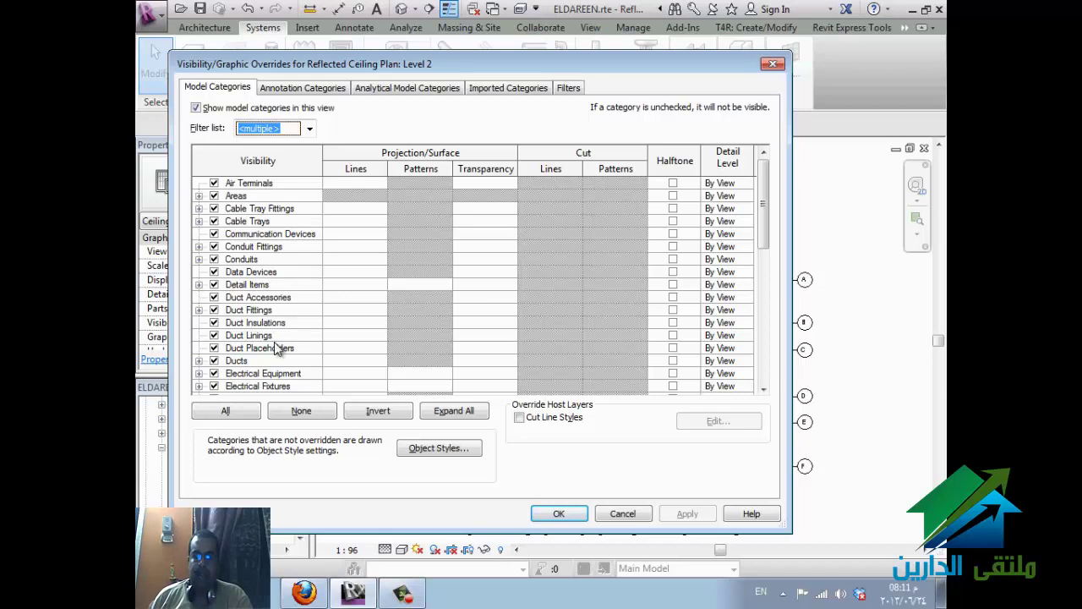
pyautogui.click(306, 373)
pyautogui.scroll(-2, 306, 372)
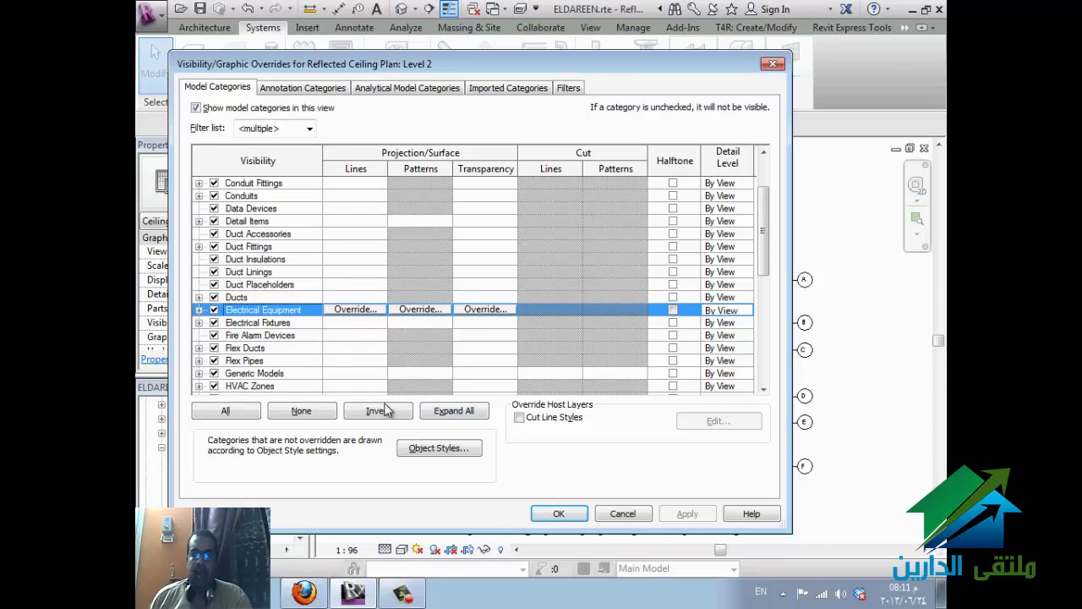
pyautogui.scroll(2, 243, 301)
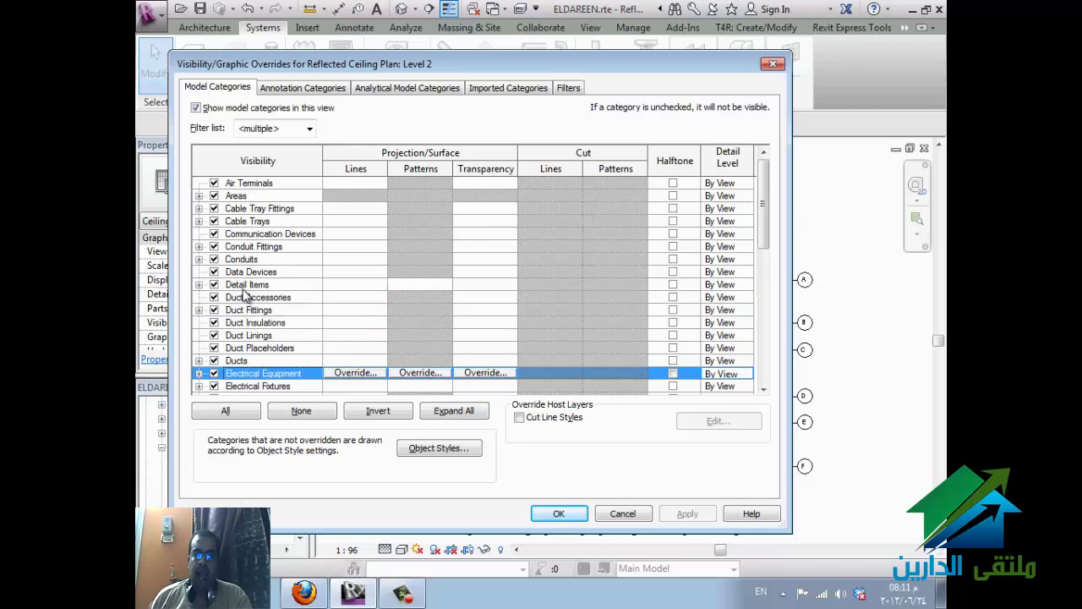
pyautogui.click(213, 361)
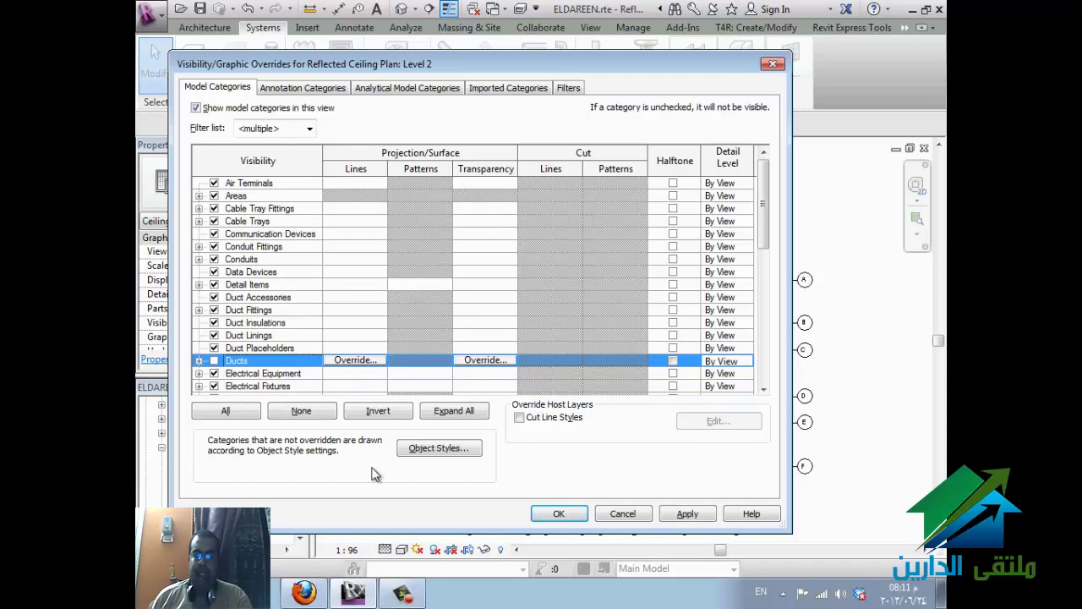
pyautogui.click(546, 516)
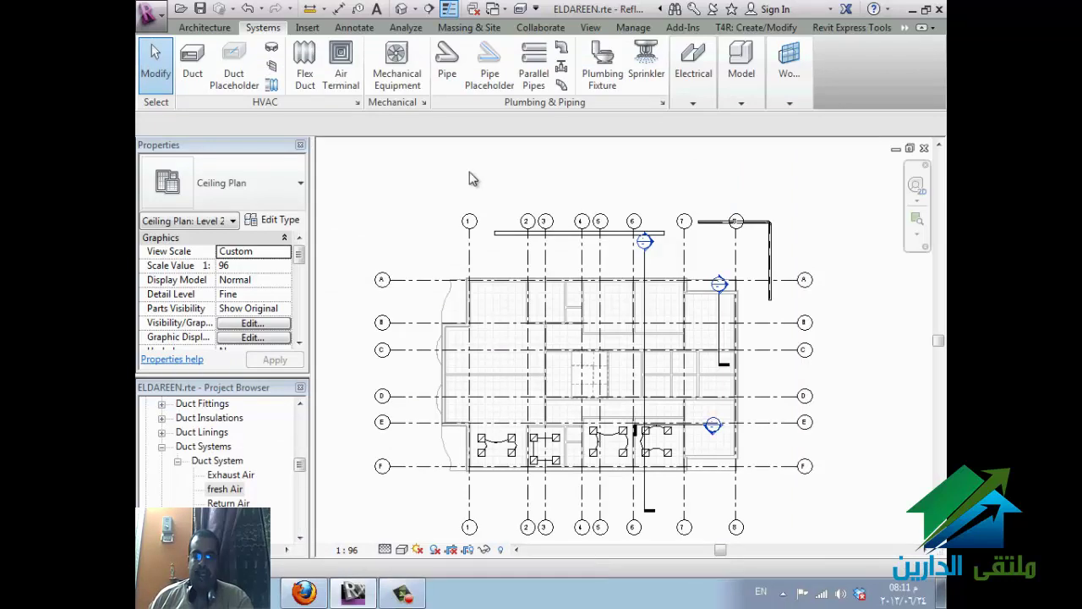
# - Draw a 31" x 8" duct at 1500 mm offset between two points using DT
pyautogui.press('d')
pyautogui.press('t')
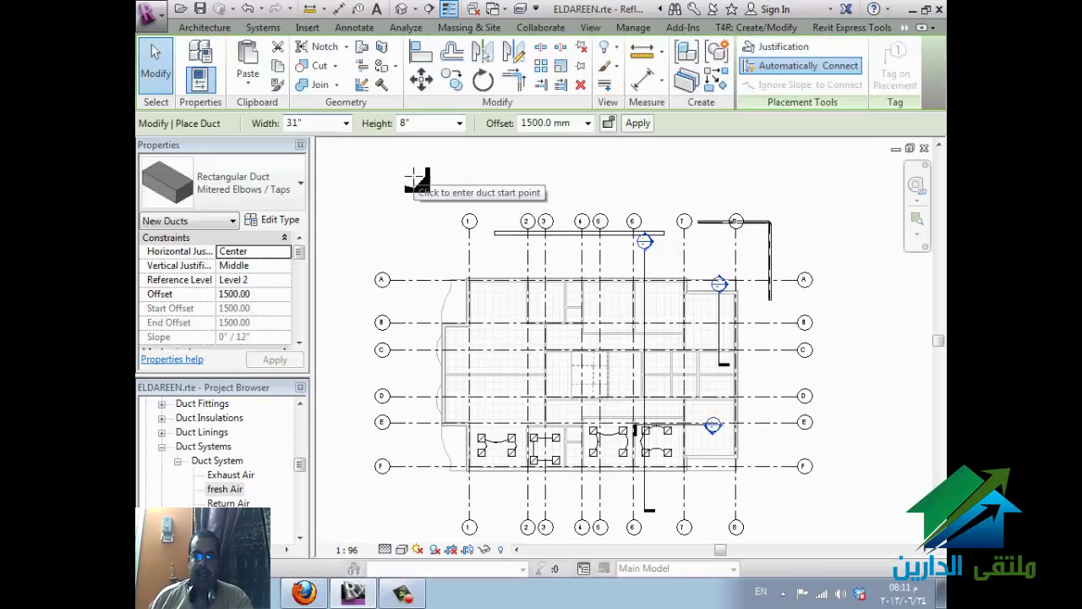
pyautogui.click(415, 175)
pyautogui.click(557, 177)
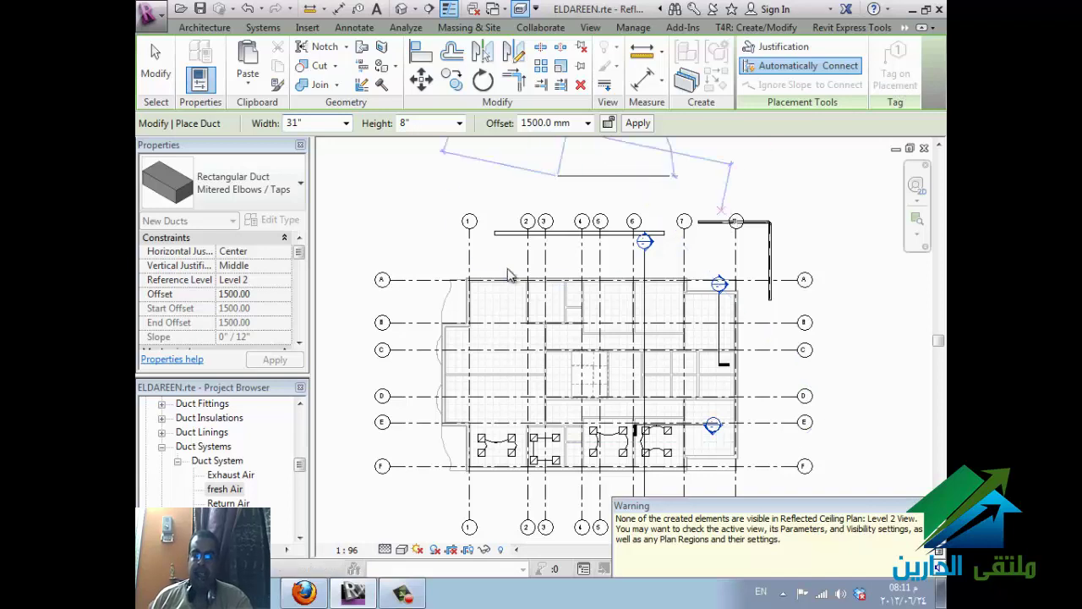
# - Reopen VG, tick Ducts, check the Filters tab, then cancel and exit the Duct tool
pyautogui.press('v')
pyautogui.press('g')
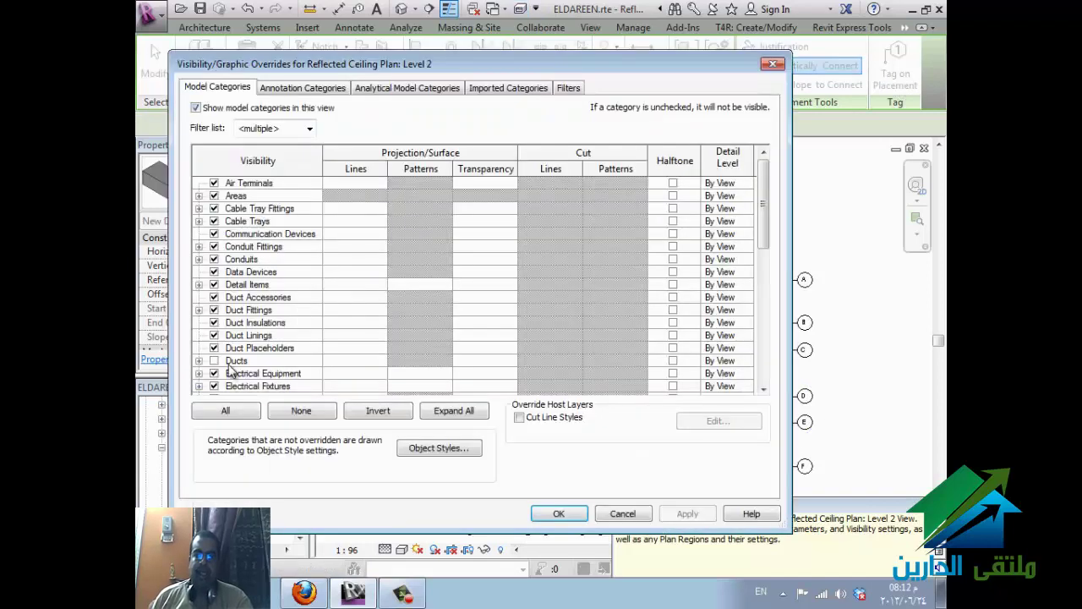
pyautogui.click(219, 363)
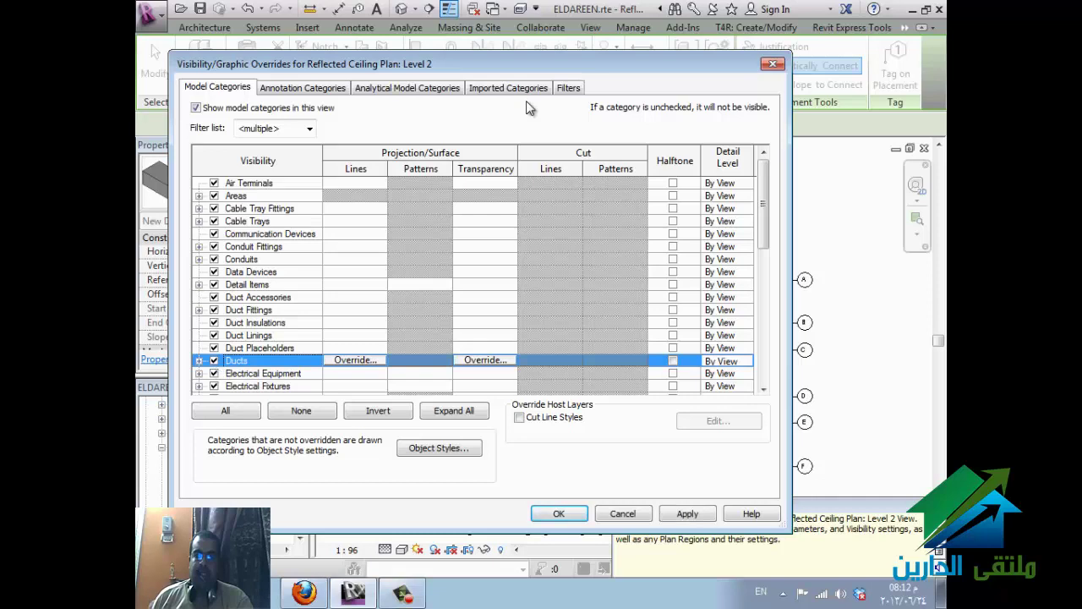
pyautogui.click(566, 87)
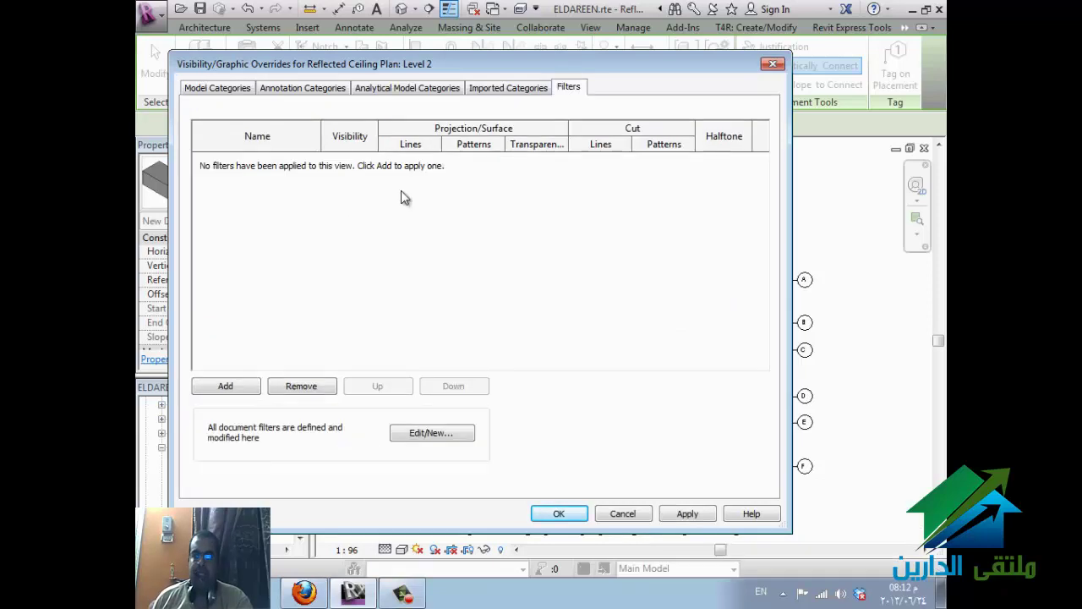
pyautogui.click(622, 514)
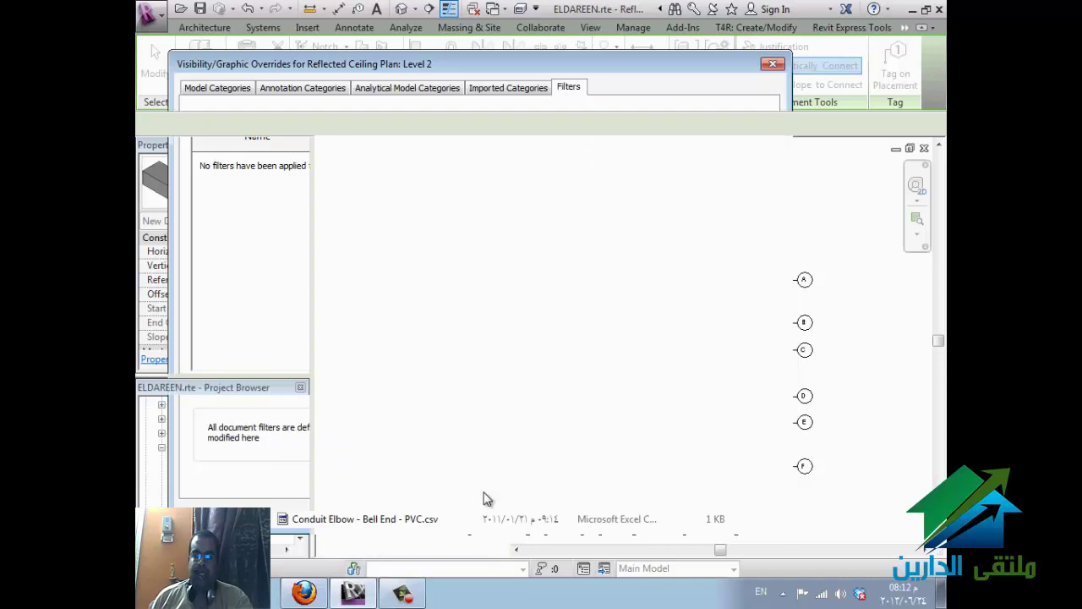
pyautogui.press('Escape')
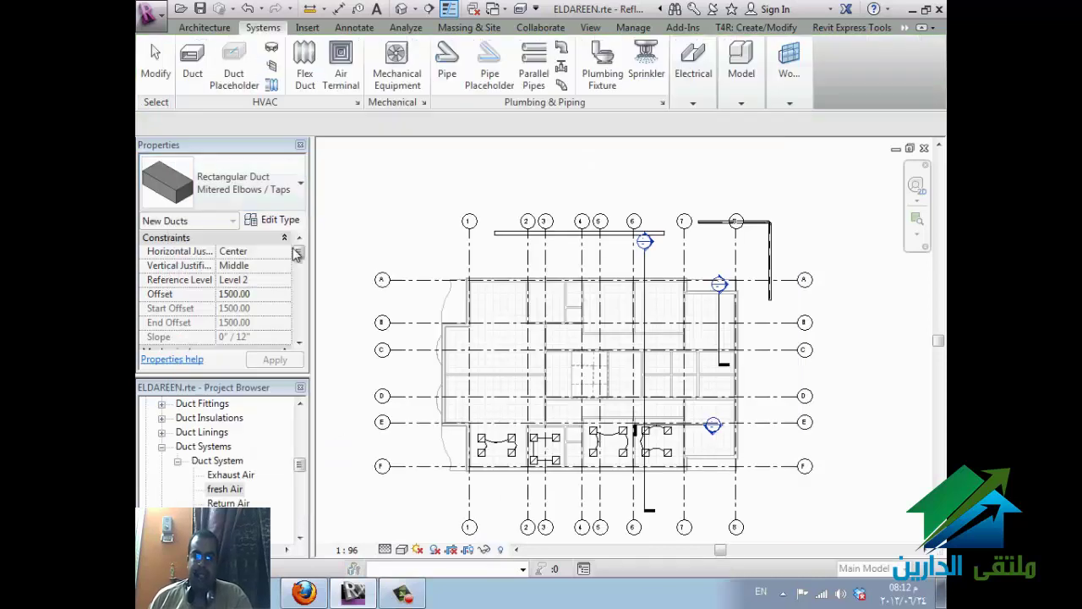
pyautogui.click(297, 328)
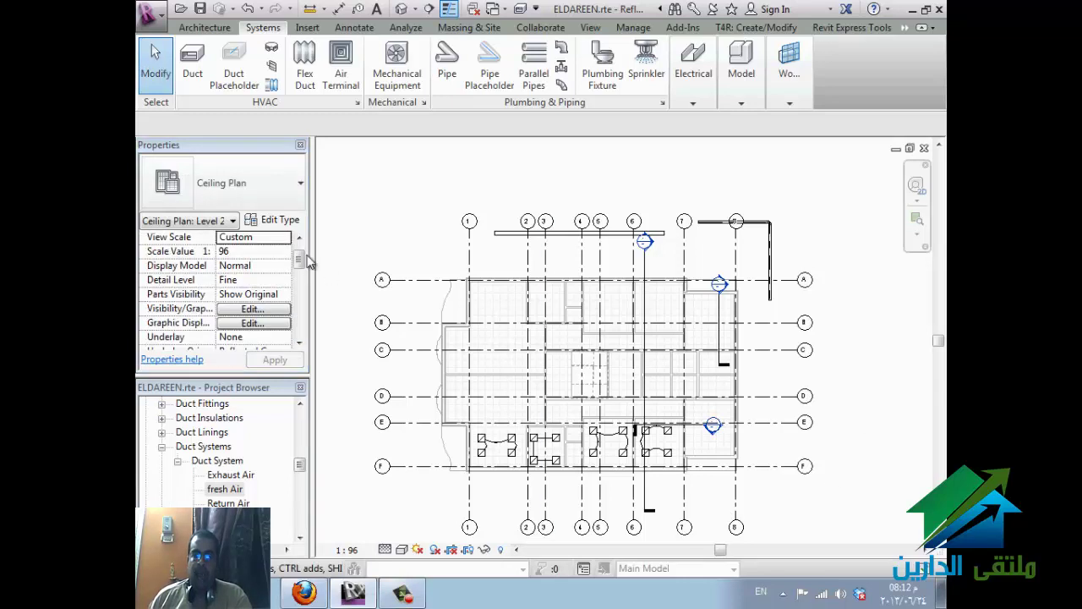
pyautogui.click(299, 338)
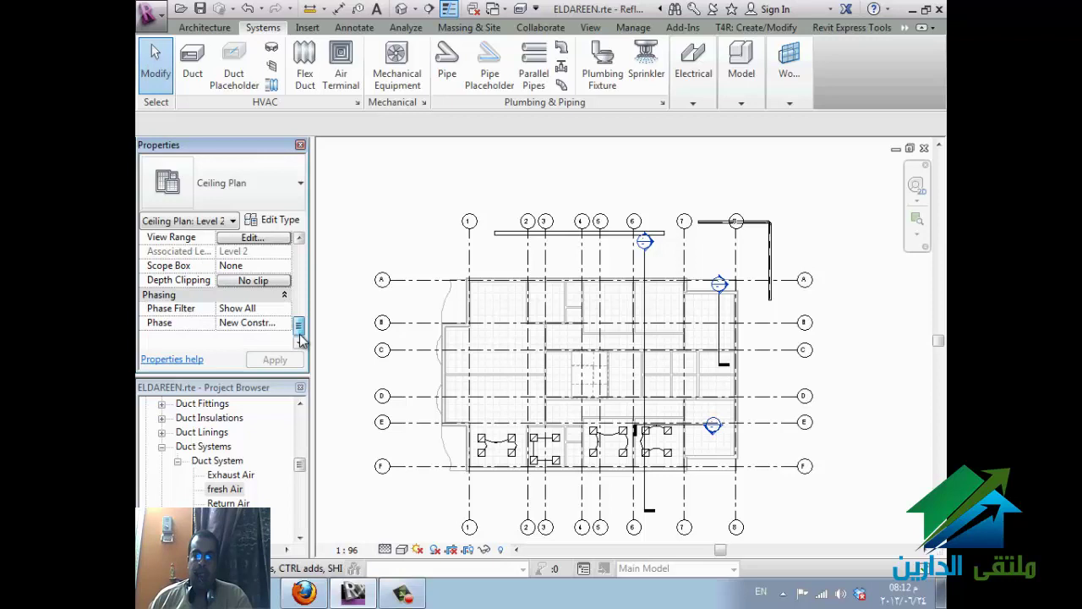
pyautogui.click(276, 239)
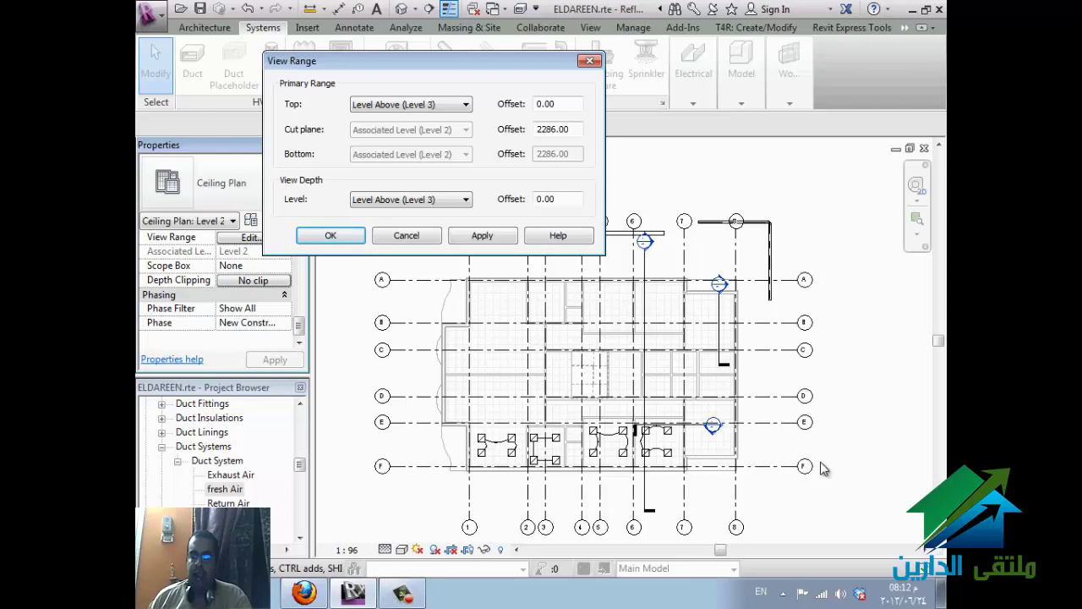
pyautogui.click(406, 236)
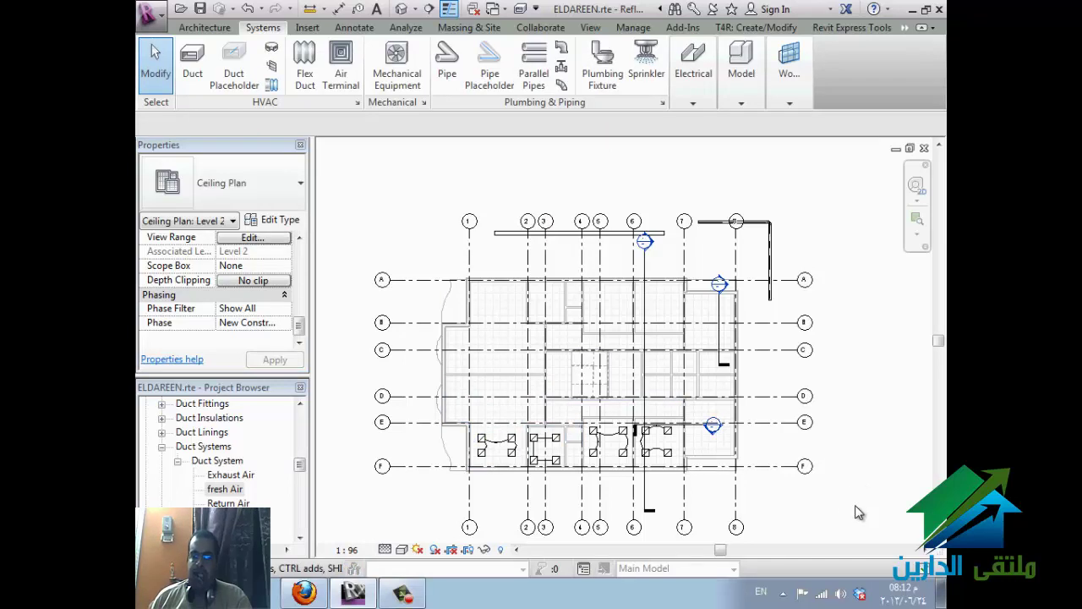
pyautogui.moveTo(858, 511); pyautogui.dragTo(853, 482, button='middle')
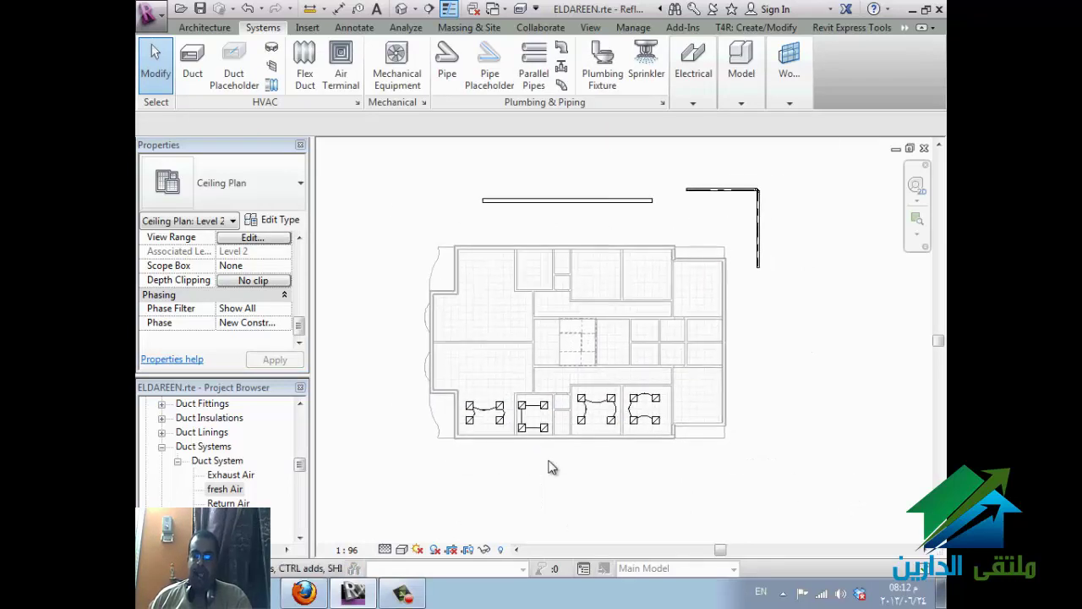
pyautogui.scroll(2, 592, 465)
pyautogui.scroll(1, 719, 454)
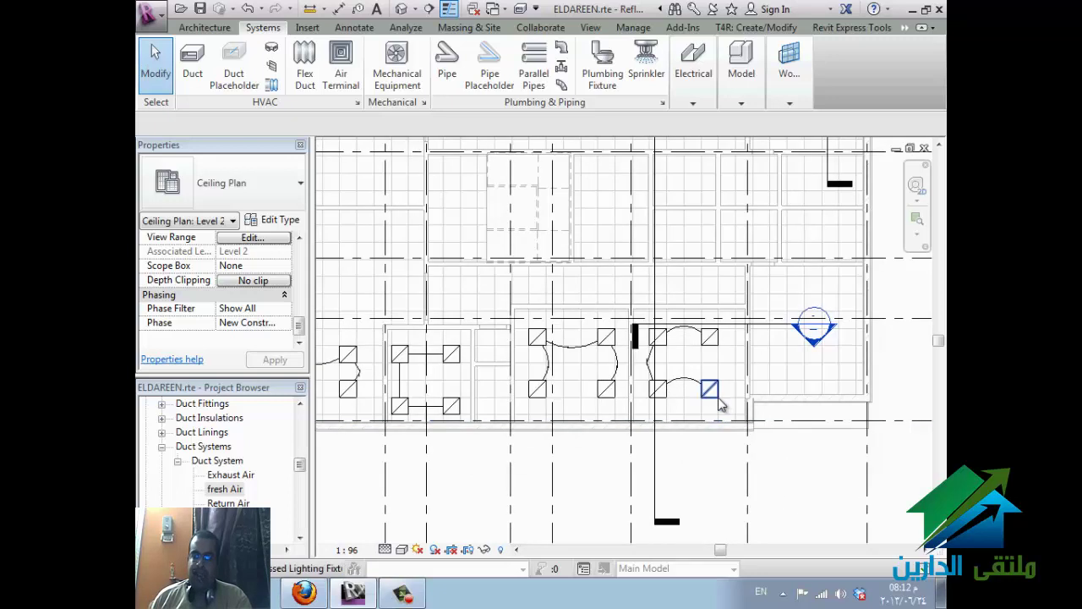
# - Temporarily hide the rightmost lower-room light fixture, then reset Temporary Hide/Isolate
pyautogui.click(755, 468)
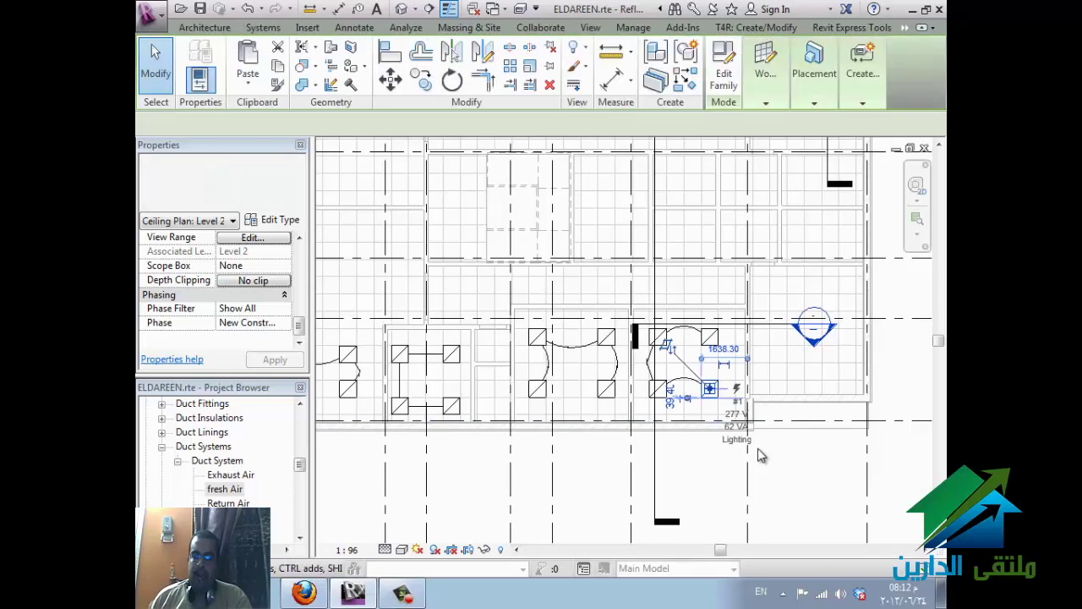
pyautogui.click(485, 551)
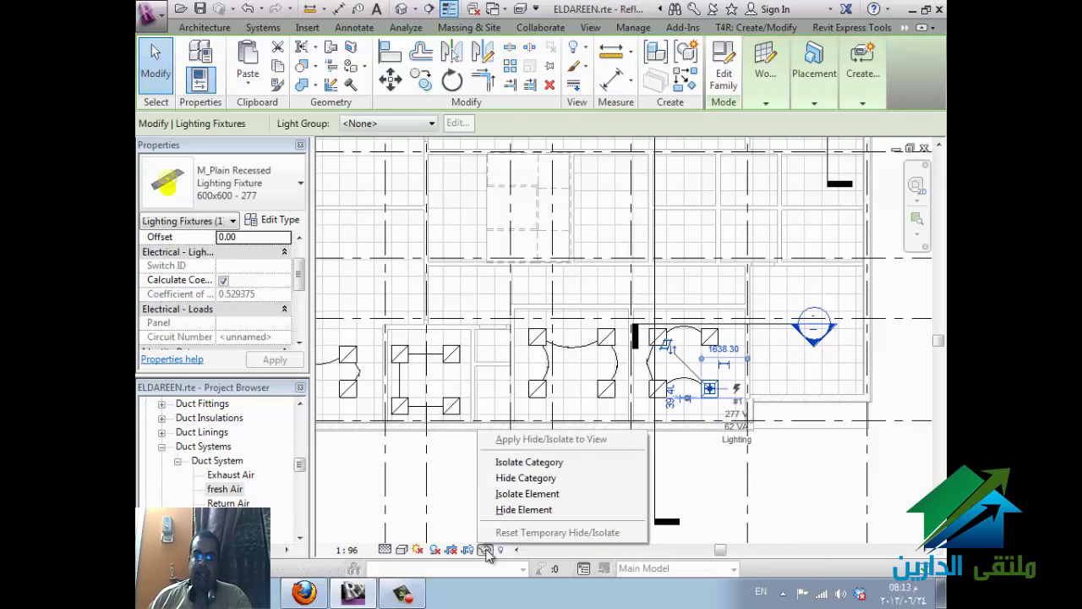
pyautogui.click(520, 510)
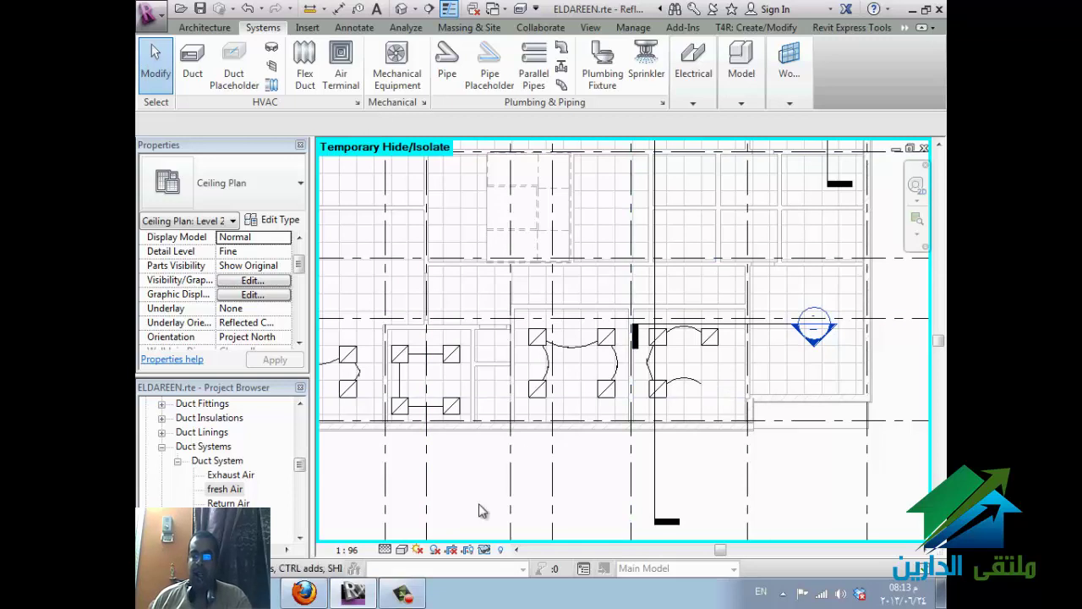
pyautogui.click(484, 549)
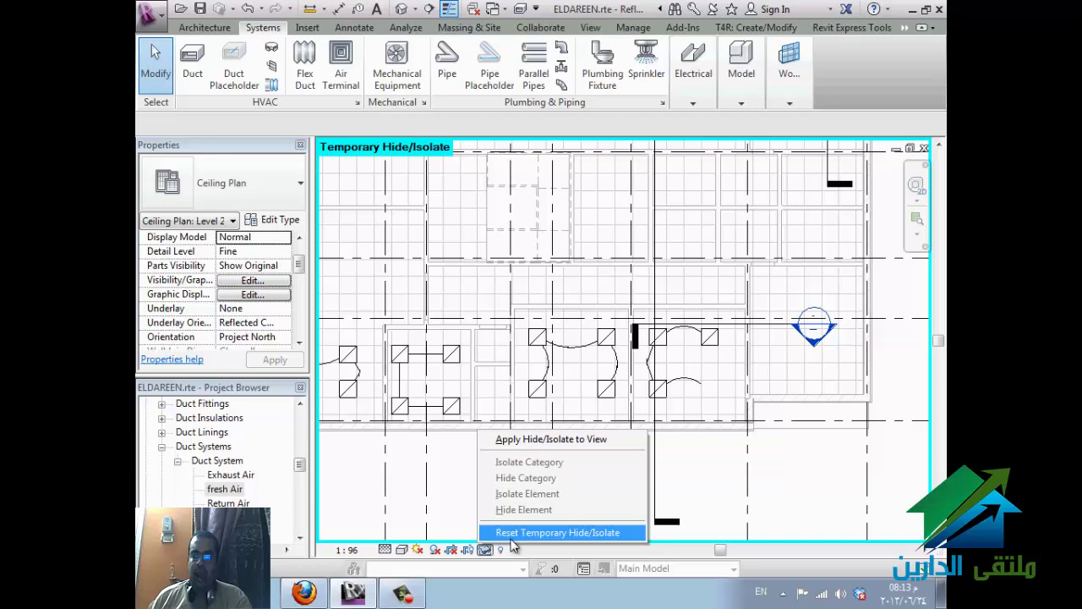
pyautogui.click(513, 534)
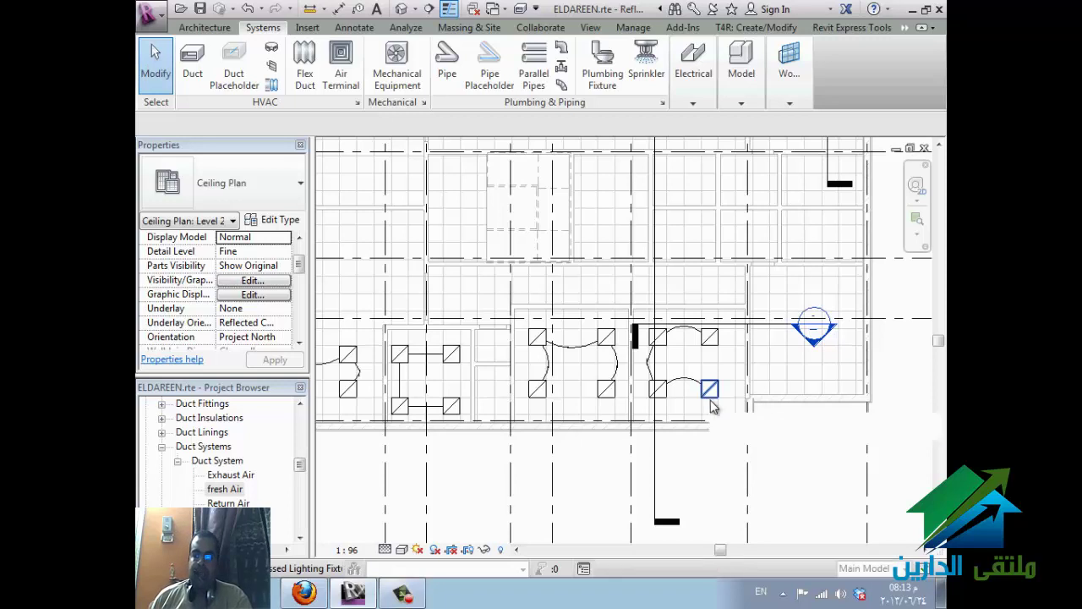
# - Temporarily hide the whole Lighting Fixtures category, then bring the fixtures back
pyautogui.click(711, 401)
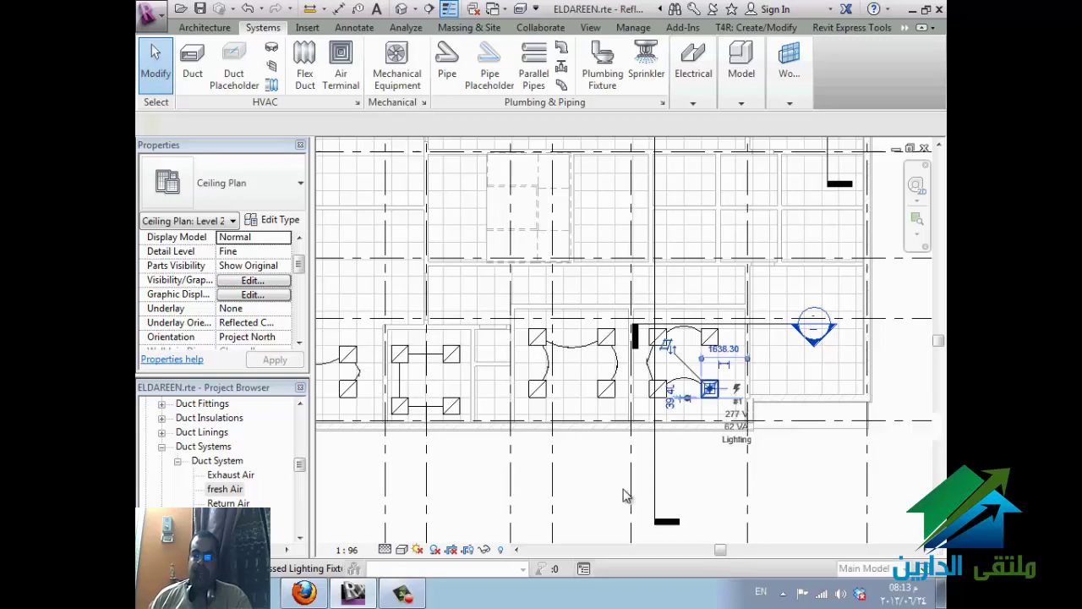
pyautogui.click(484, 550)
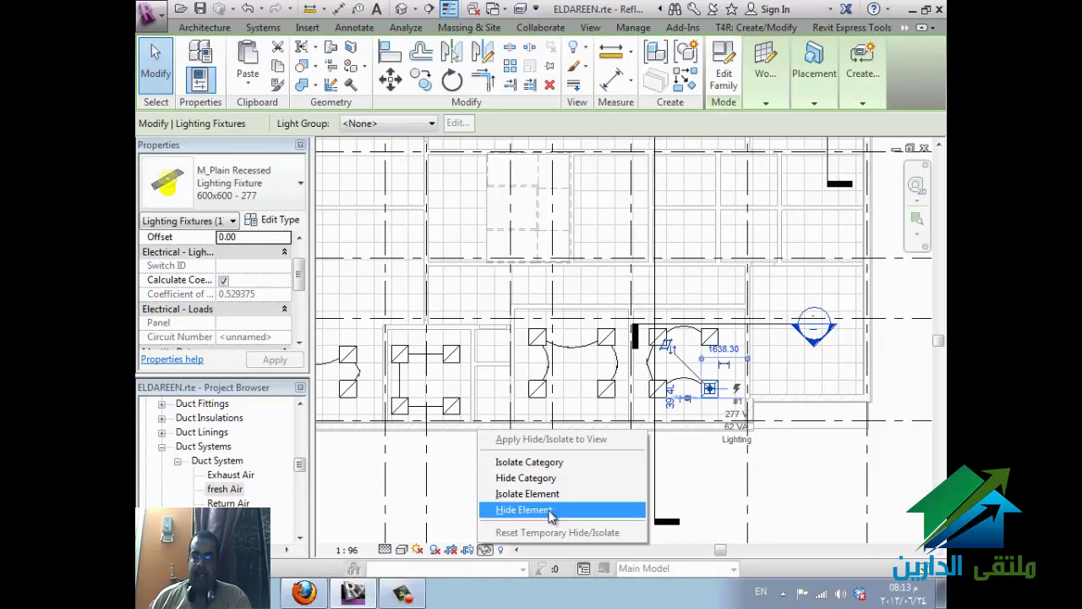
pyautogui.click(548, 479)
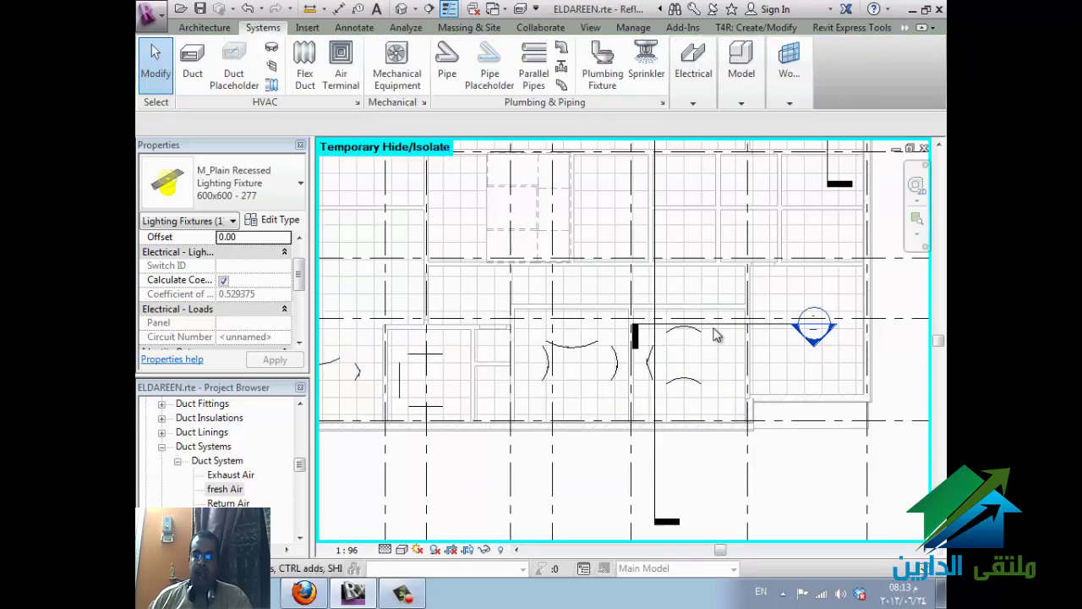
pyautogui.press('Escape')
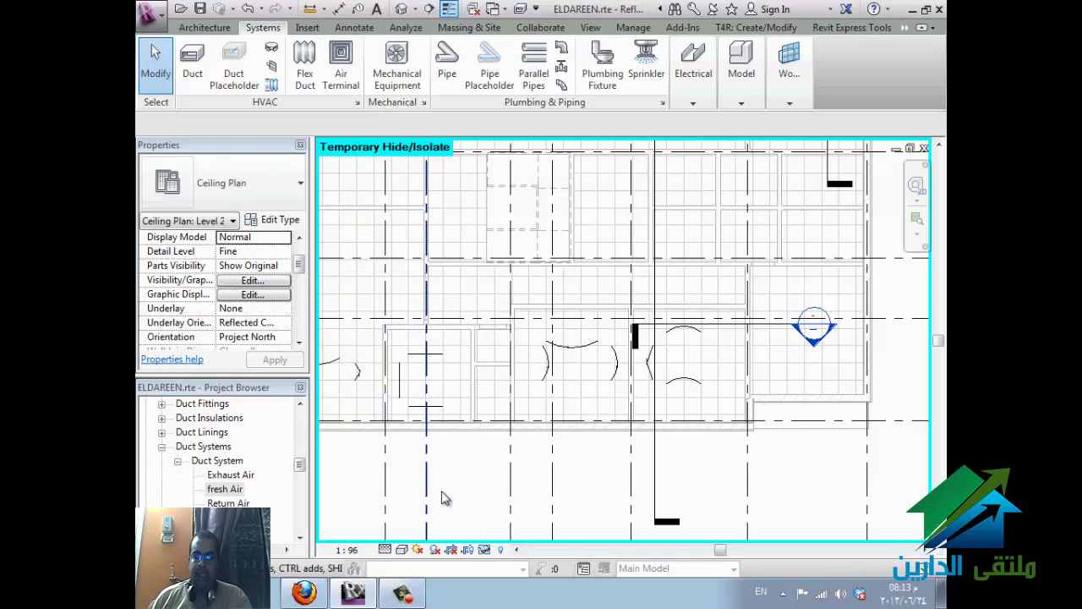
pyautogui.click(486, 551)
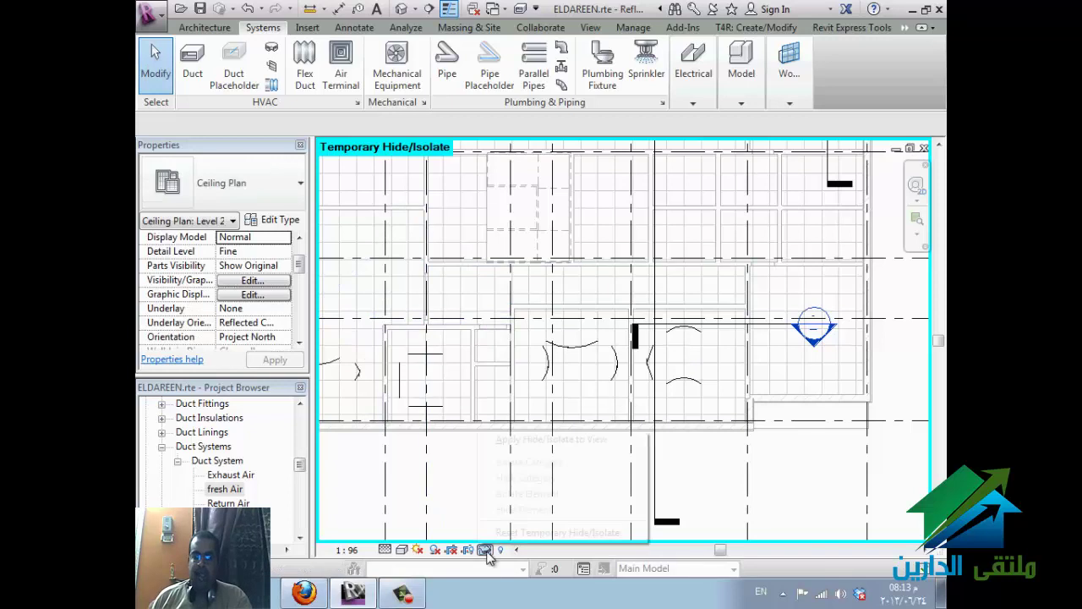
pyautogui.click(541, 532)
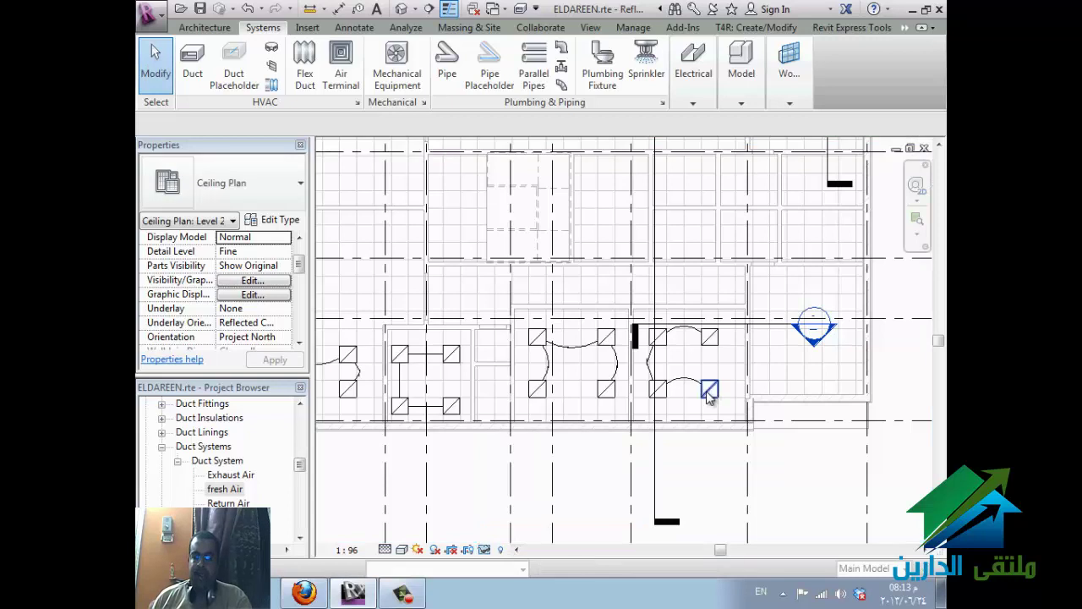
# - Isolate only the lower-right light fixture, then reset the isolation and clear the selection
pyautogui.click(709, 390)
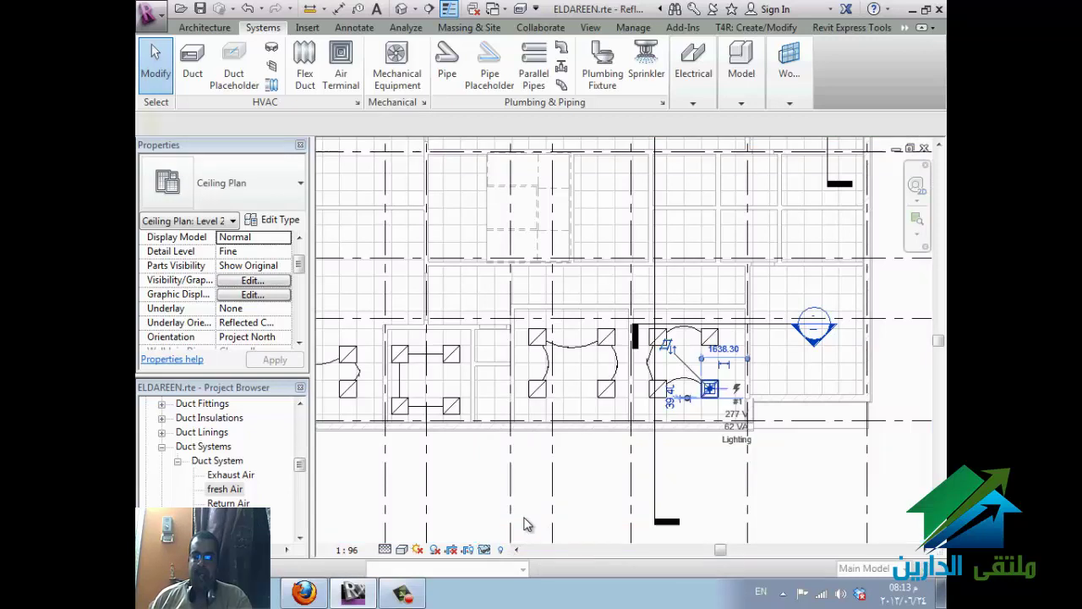
pyautogui.click(485, 551)
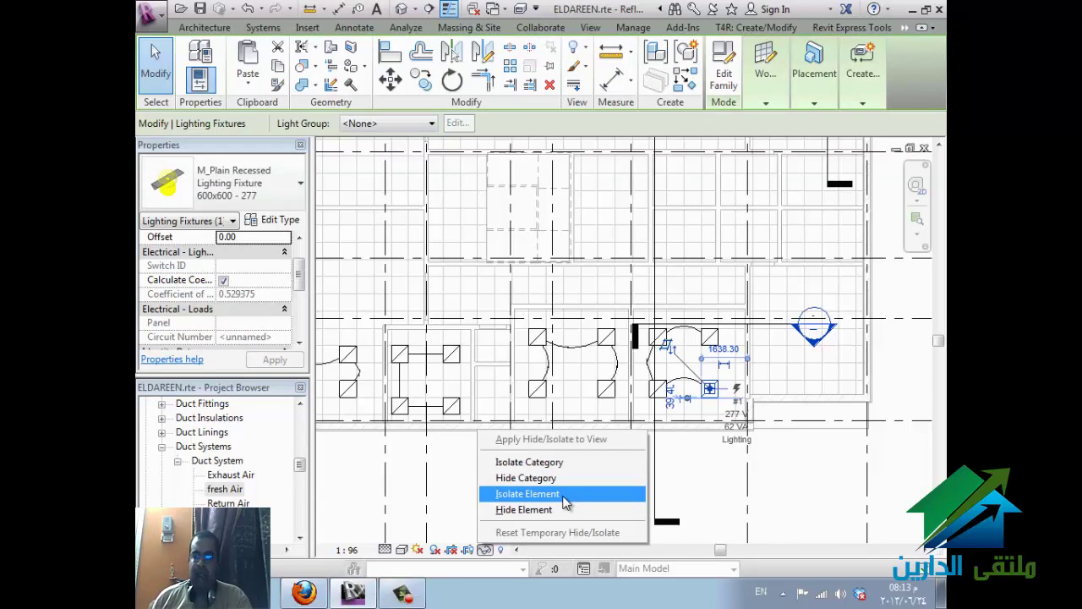
pyautogui.click(565, 496)
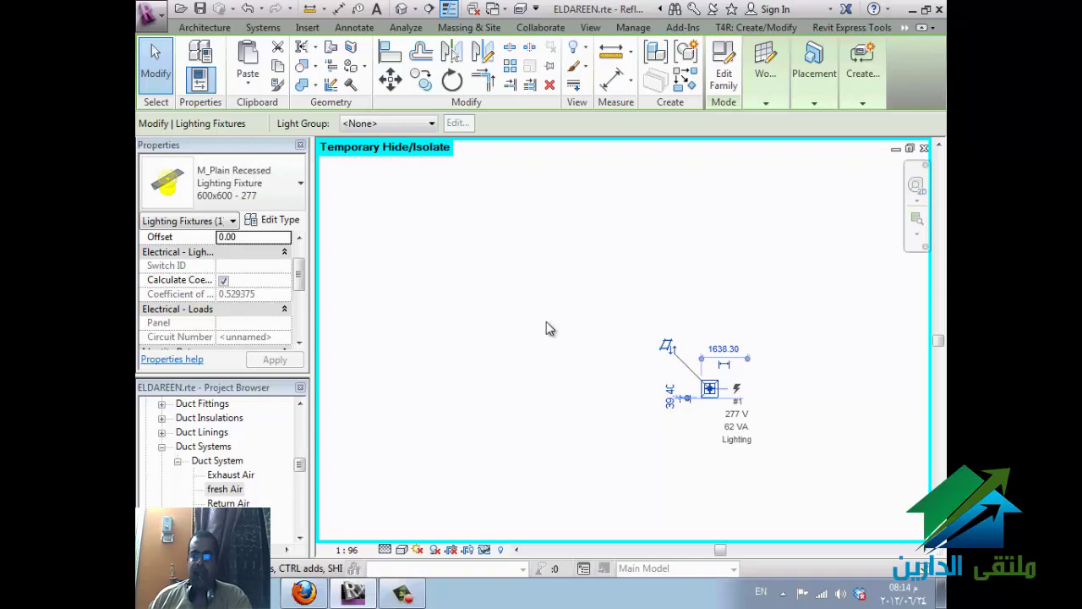
pyautogui.click(483, 549)
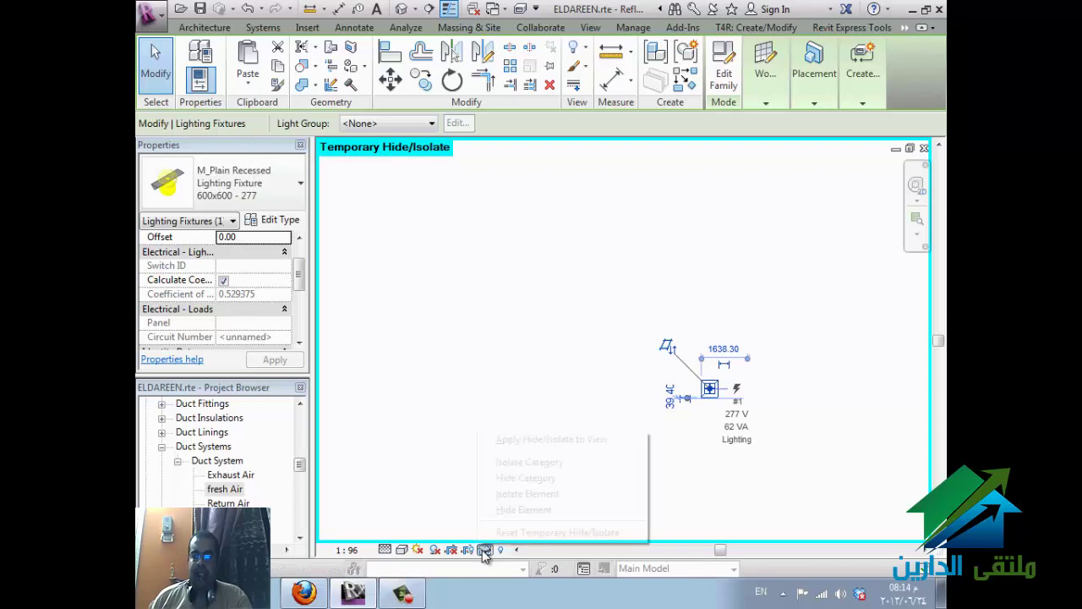
pyautogui.click(497, 531)
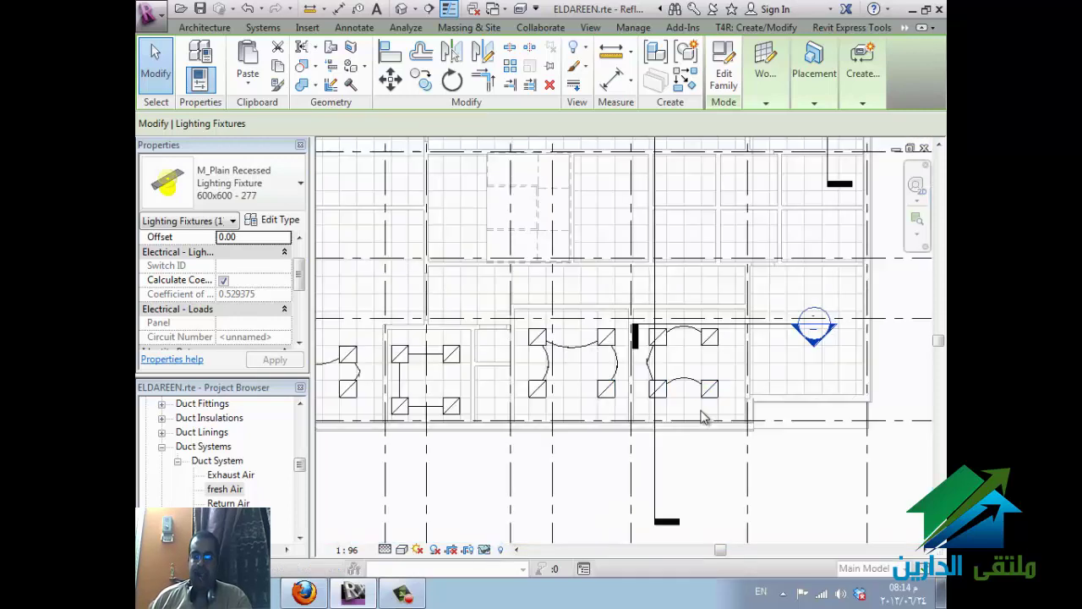
pyautogui.click(510, 522)
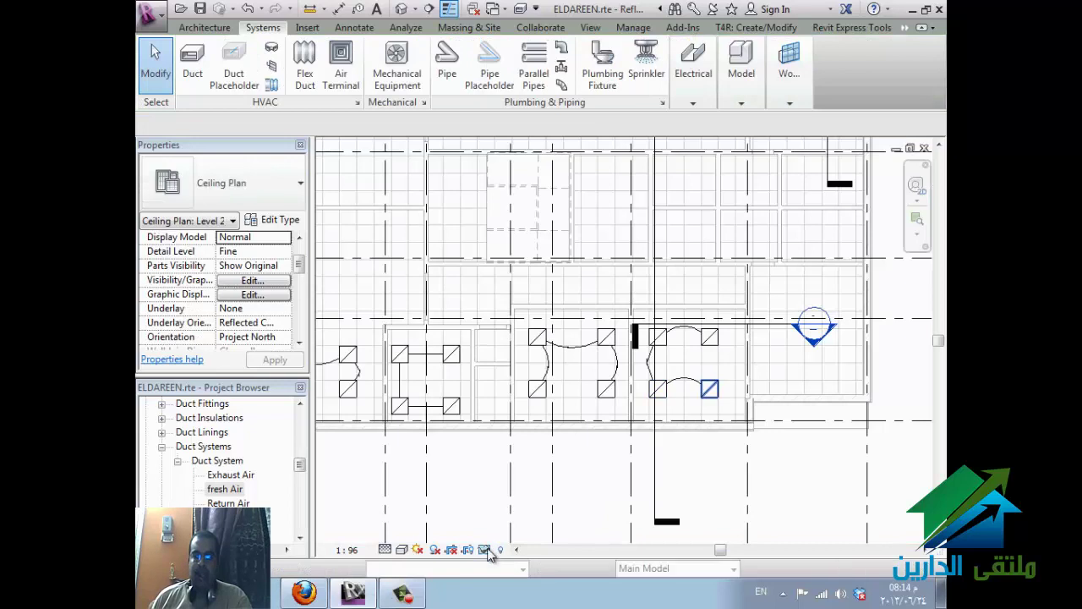
# - Isolate the Lighting Fixtures category, then reset the isolation and clear the selection
pyautogui.click(709, 388)
pyautogui.click(484, 550)
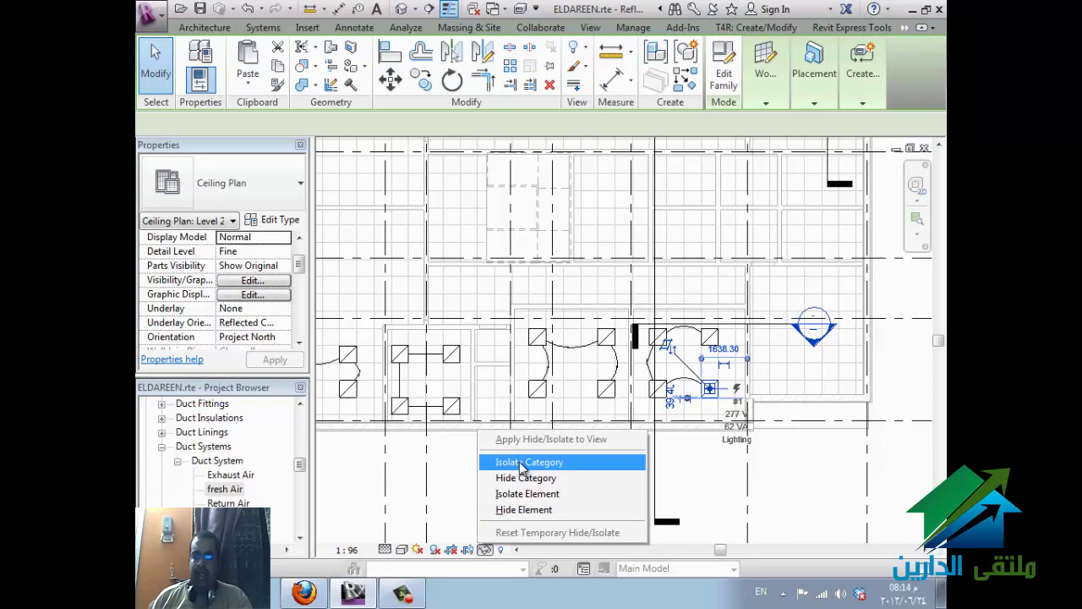
pyautogui.click(522, 464)
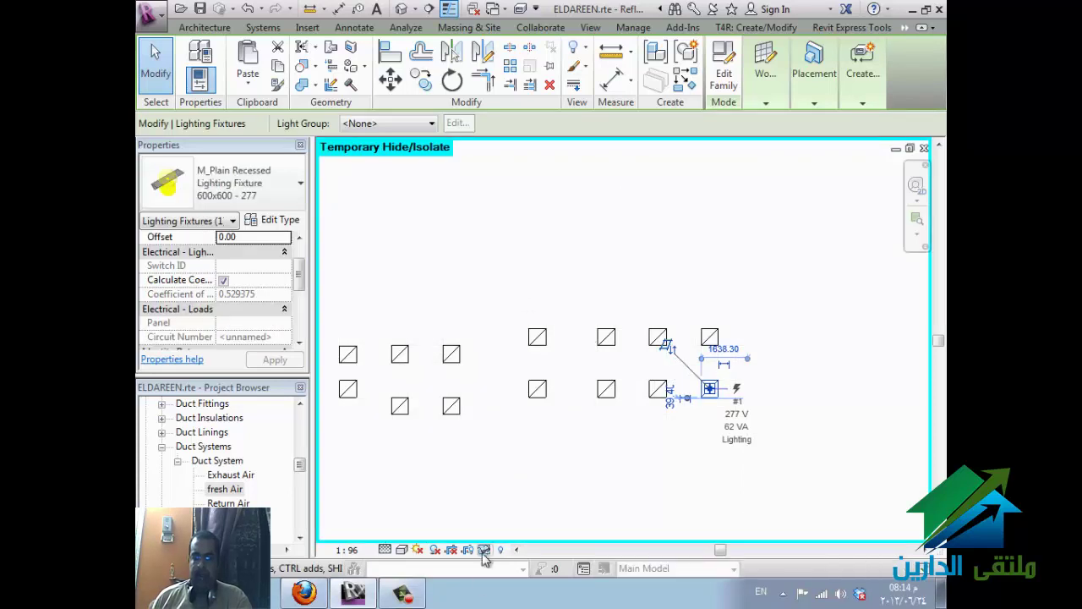
pyautogui.click(484, 549)
pyautogui.click(544, 532)
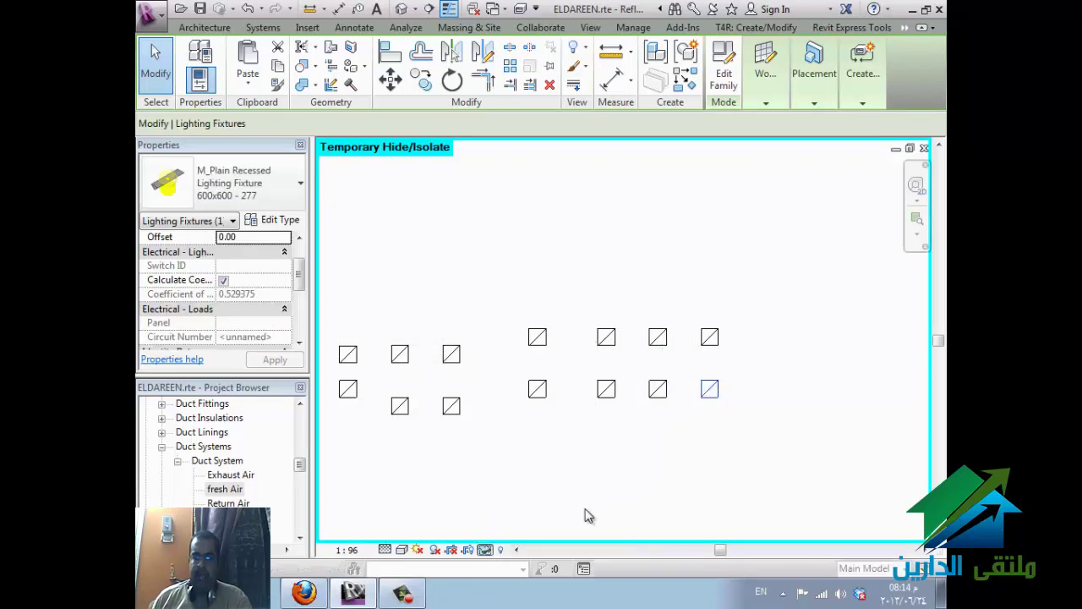
pyautogui.press('Escape')
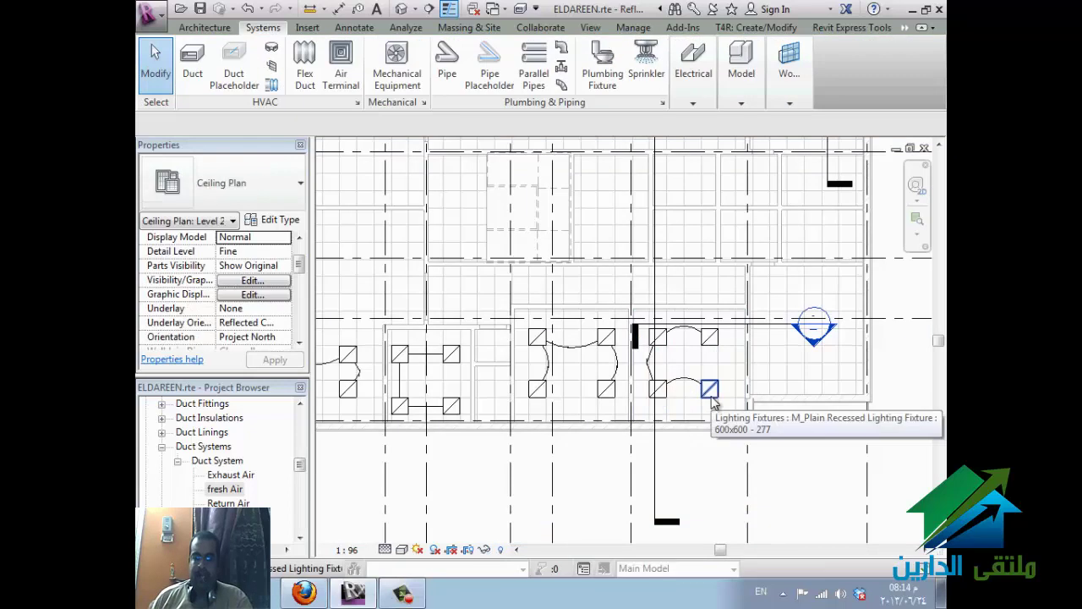
# - Temporarily hide just the lower-right recessed light fixture
pyautogui.click(712, 402)
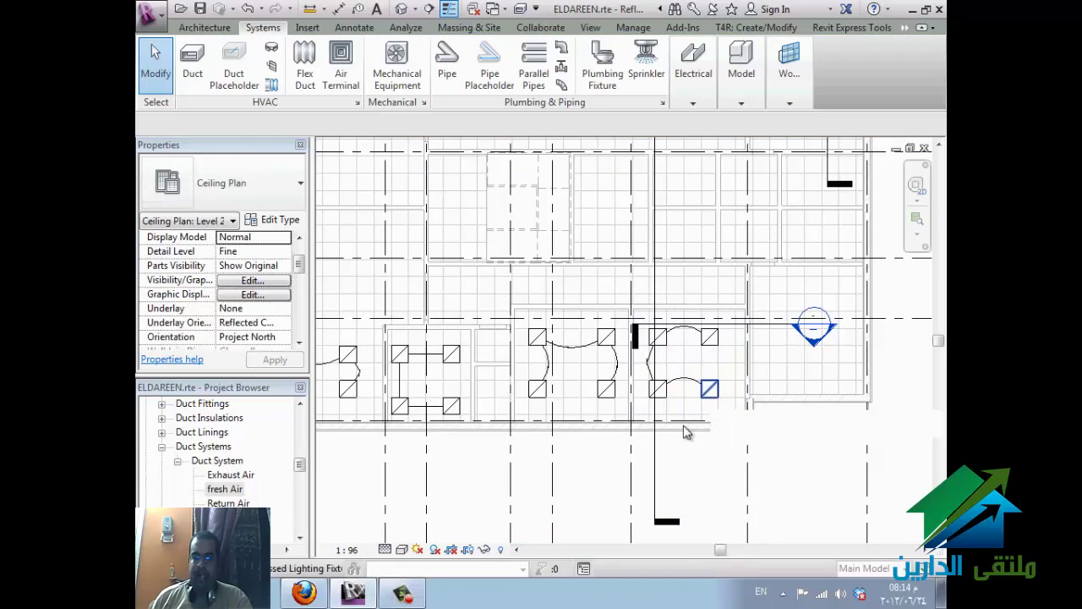
pyautogui.click(484, 550)
pyautogui.click(520, 510)
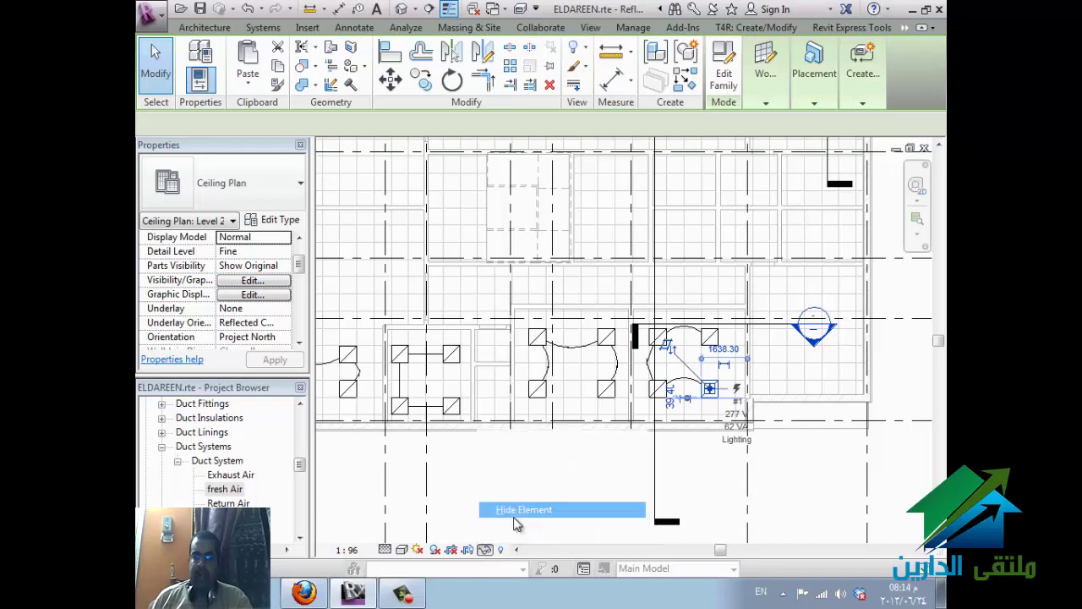
pyautogui.click(485, 550)
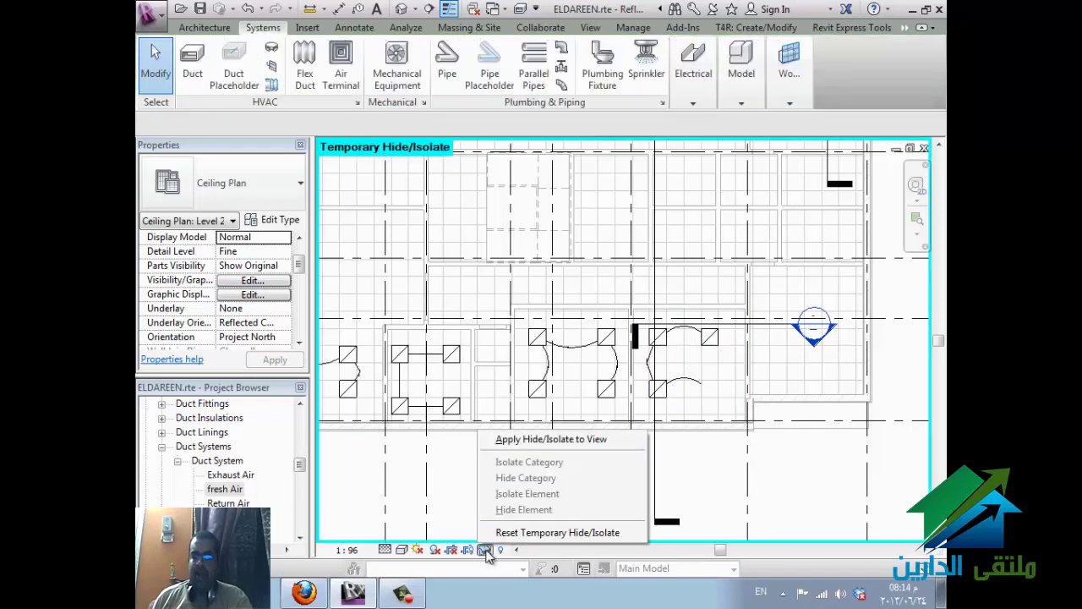
# - Apply the hide to the view, reveal hidden elements, and unhide the lower-right fixture in view
pyautogui.click(524, 441)
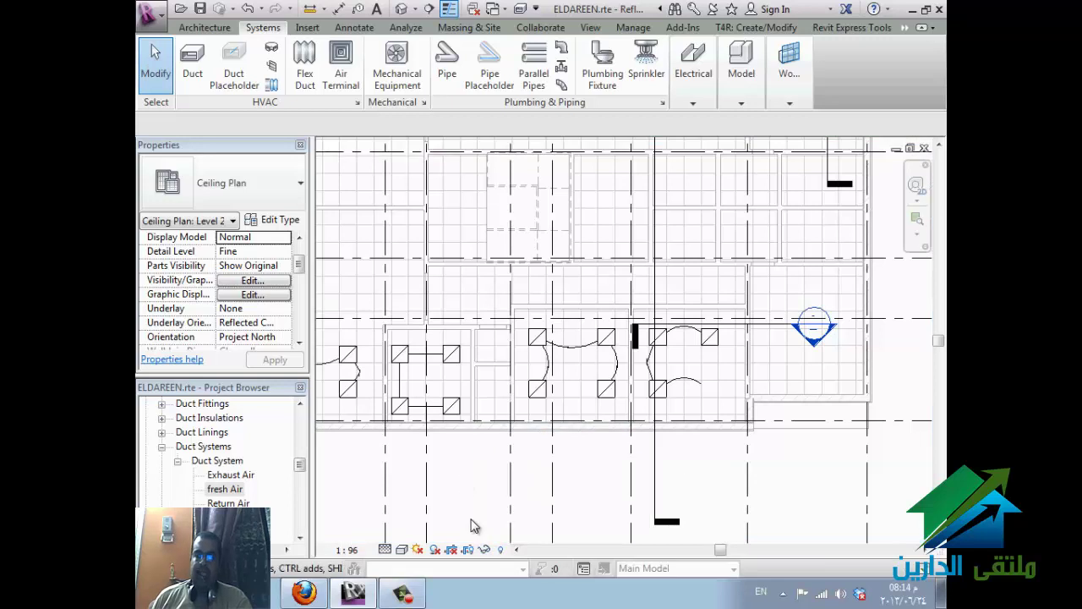
pyautogui.click(499, 554)
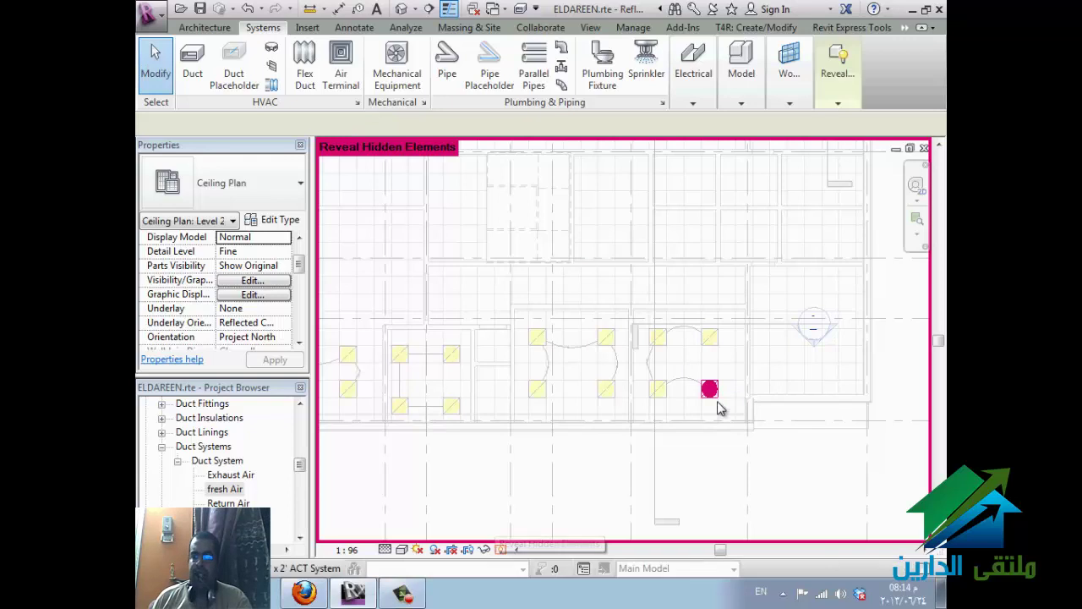
pyautogui.click(715, 399)
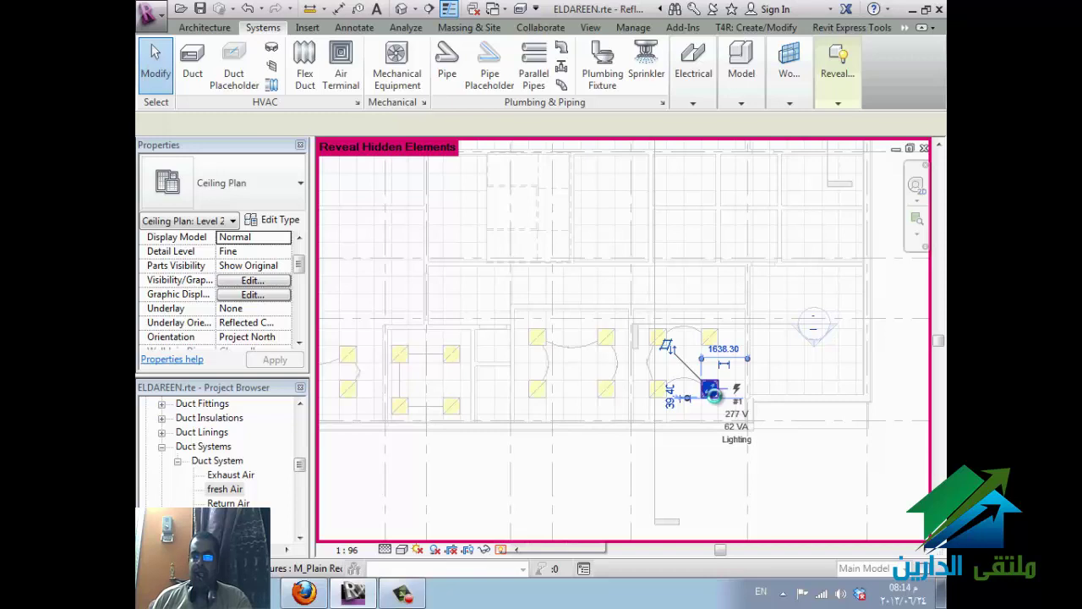
pyautogui.rightClick(717, 407)
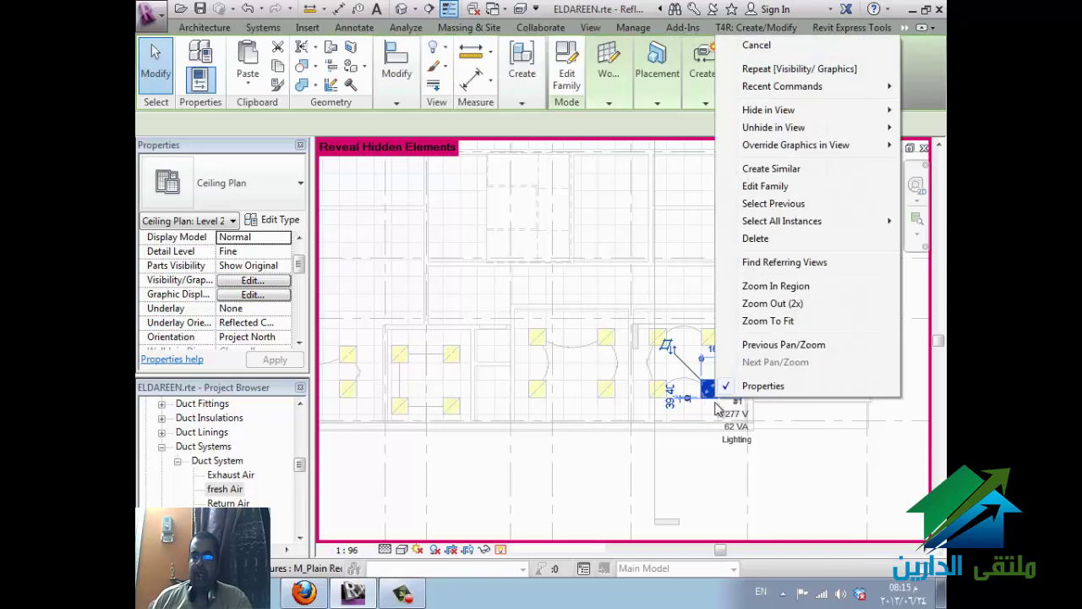
pyautogui.moveTo(779, 127)
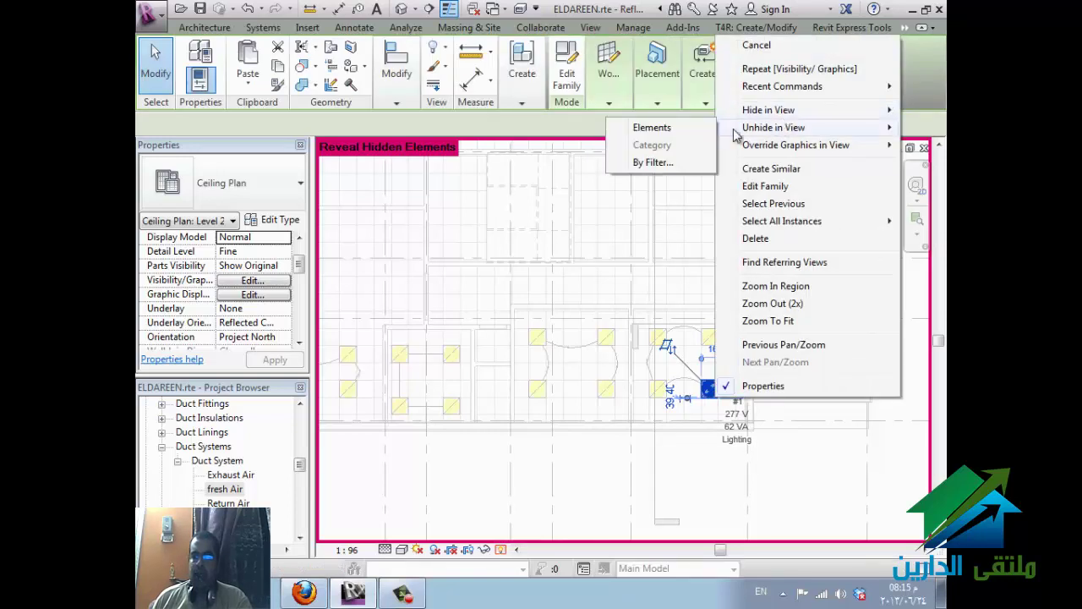
pyautogui.click(681, 129)
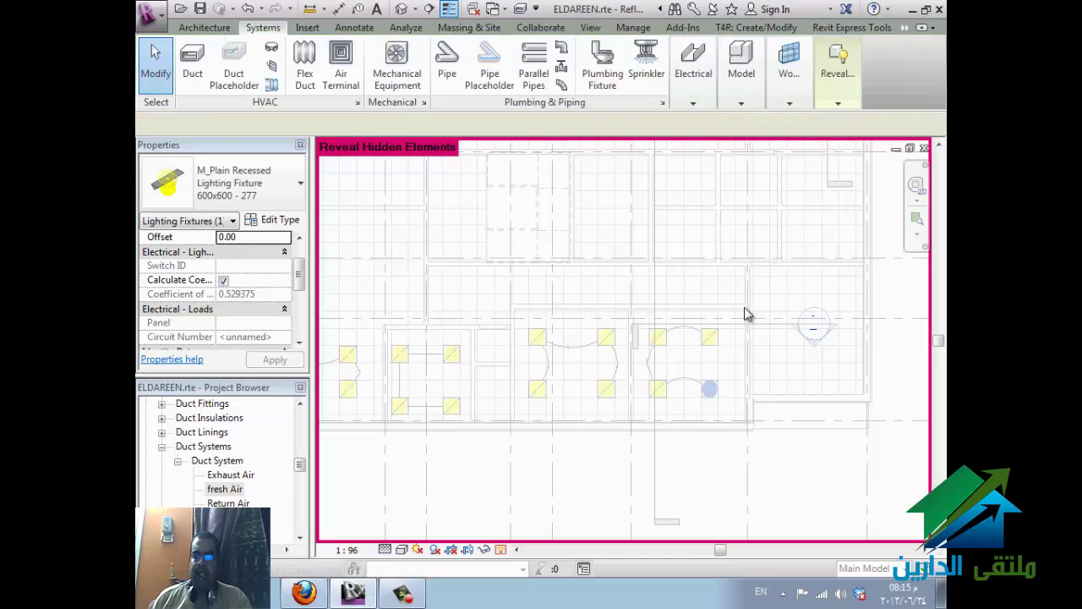
# - Leave Reveal Hidden Elements mode with RH and switch to the WizIQ classroom
pyautogui.press('r')
pyautogui.press('h')
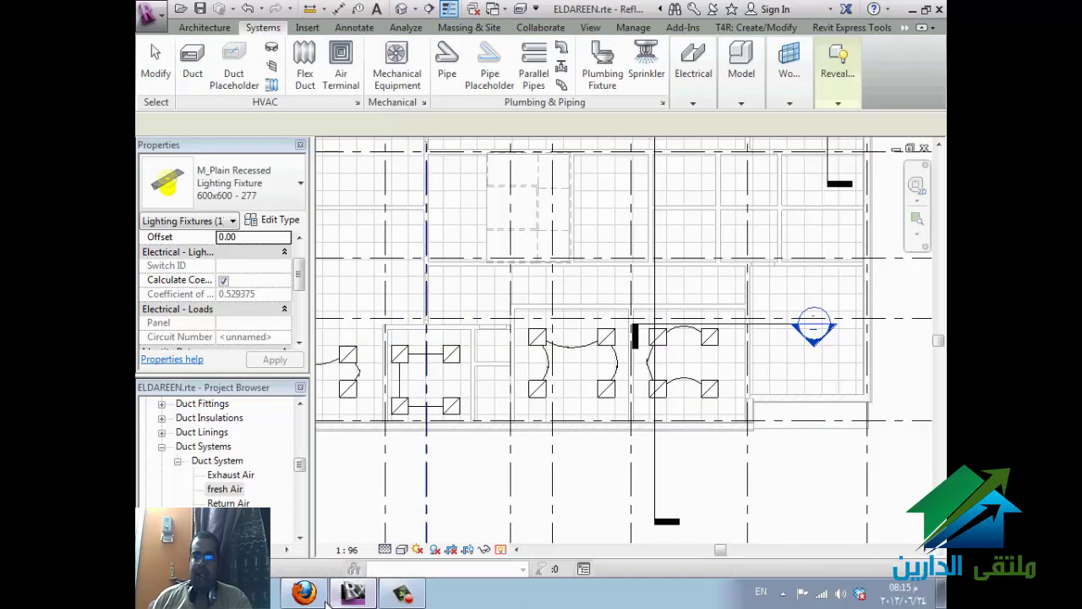
pyautogui.click(352, 593)
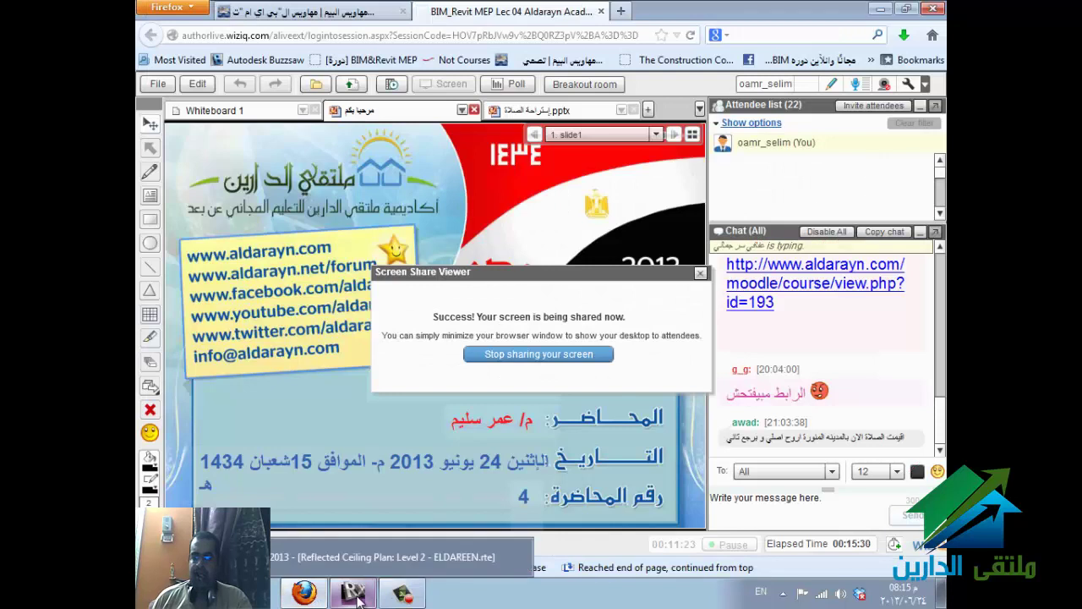
# - Work briefly in the WizIQ classroom, then bring the Revit project back to front
pyautogui.click(938, 439)
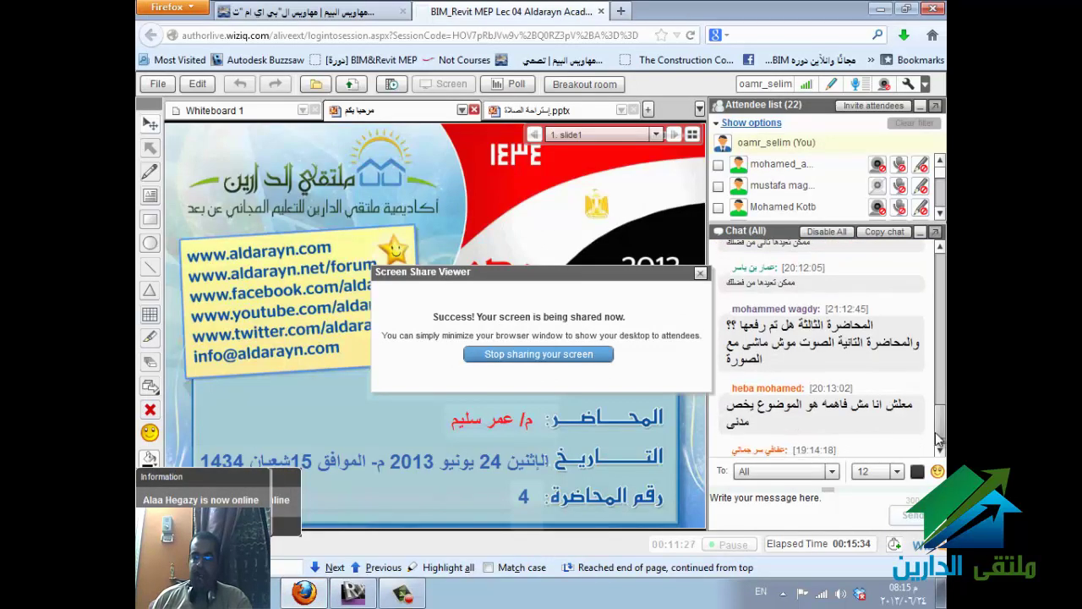
pyautogui.scroll(-1, 832, 397)
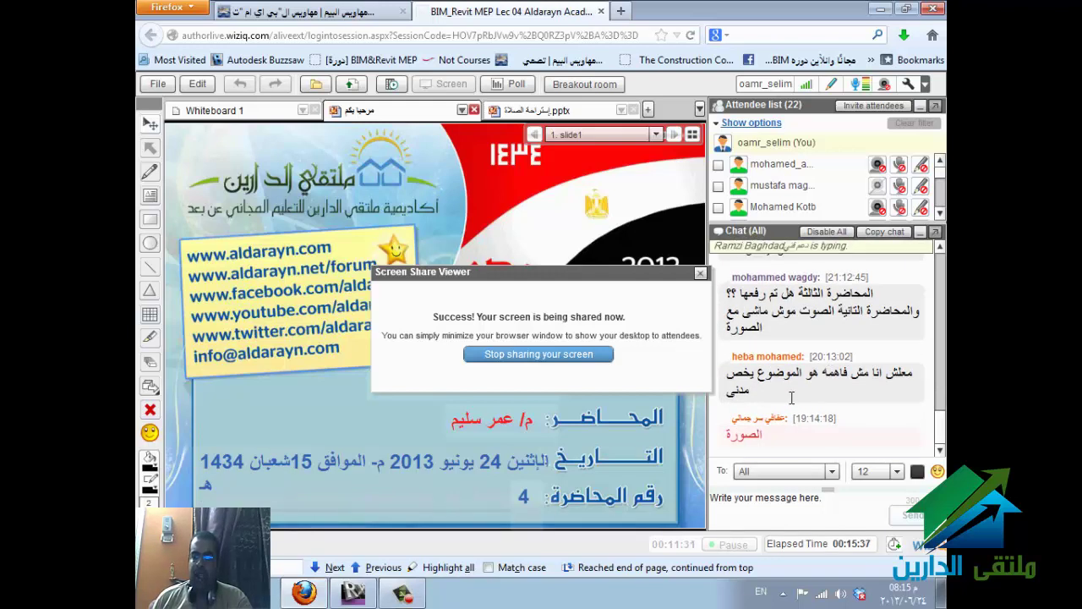
pyautogui.doubleClick(731, 388)
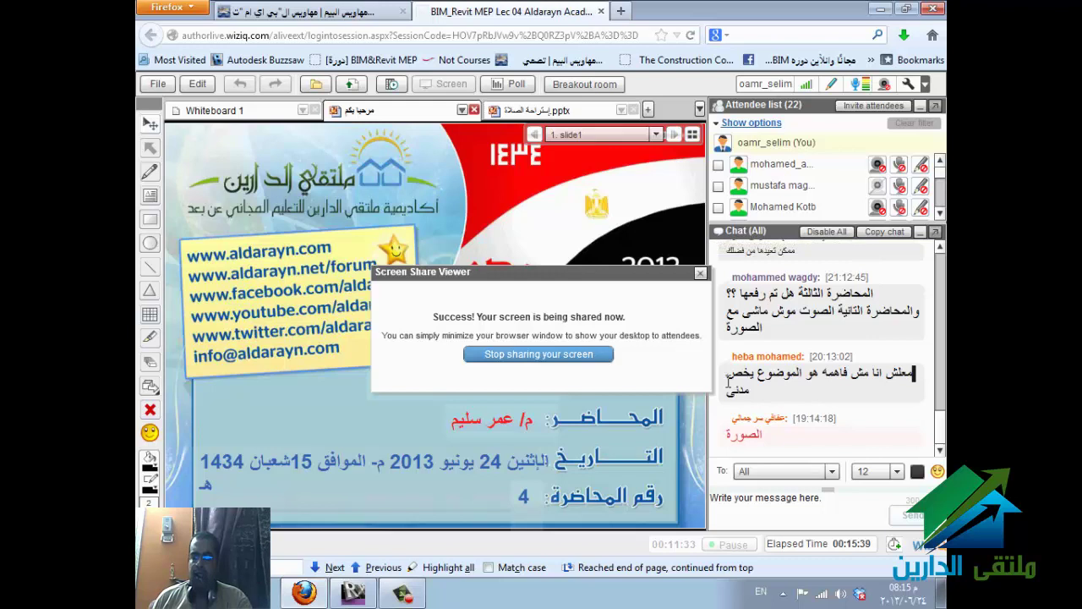
pyautogui.click(729, 365)
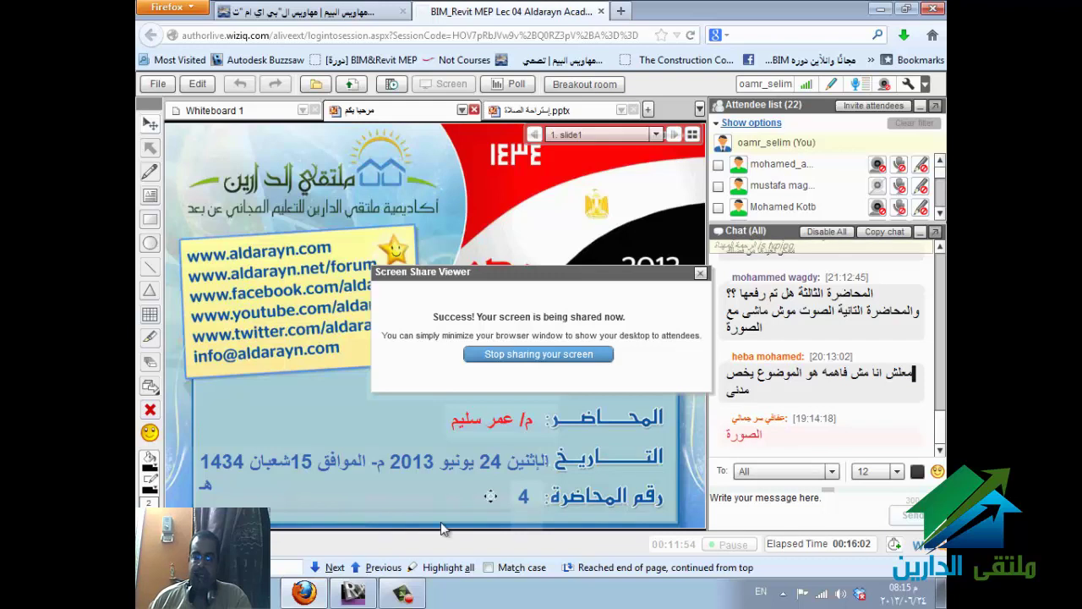
pyautogui.click(353, 595)
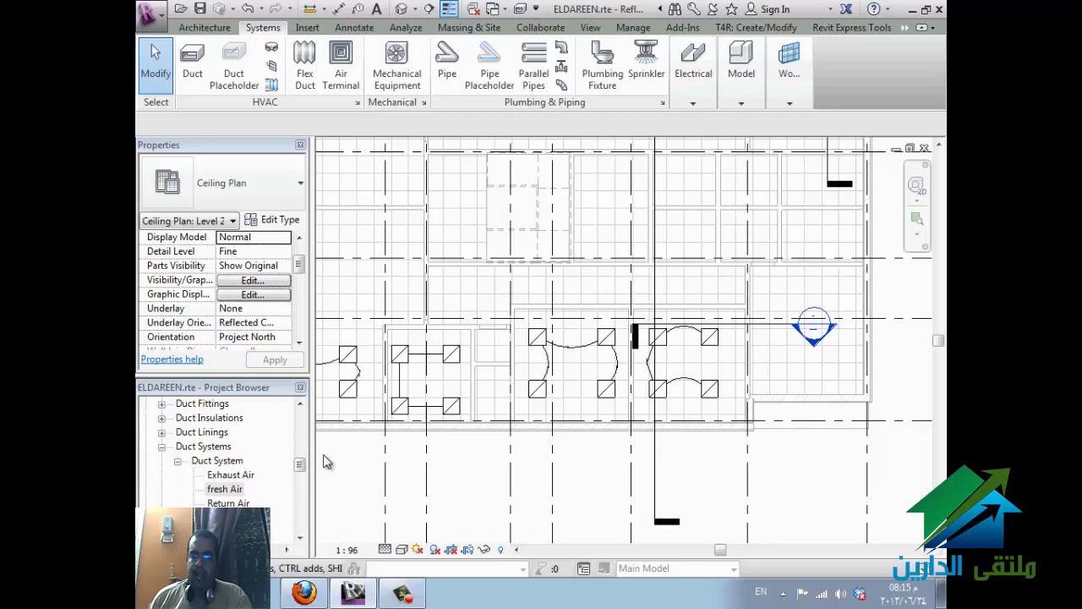
# - Expand Mechanical > hvac > Floor Plans in the Project Browser and select Level 2
pyautogui.scroll(10, 298, 471)
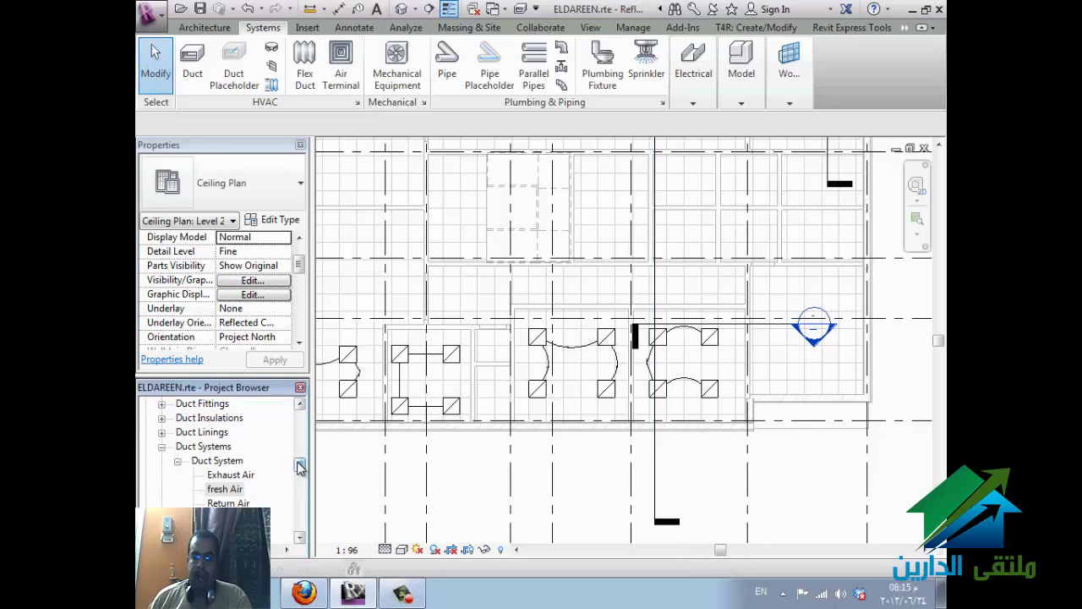
pyautogui.doubleClick(203, 447)
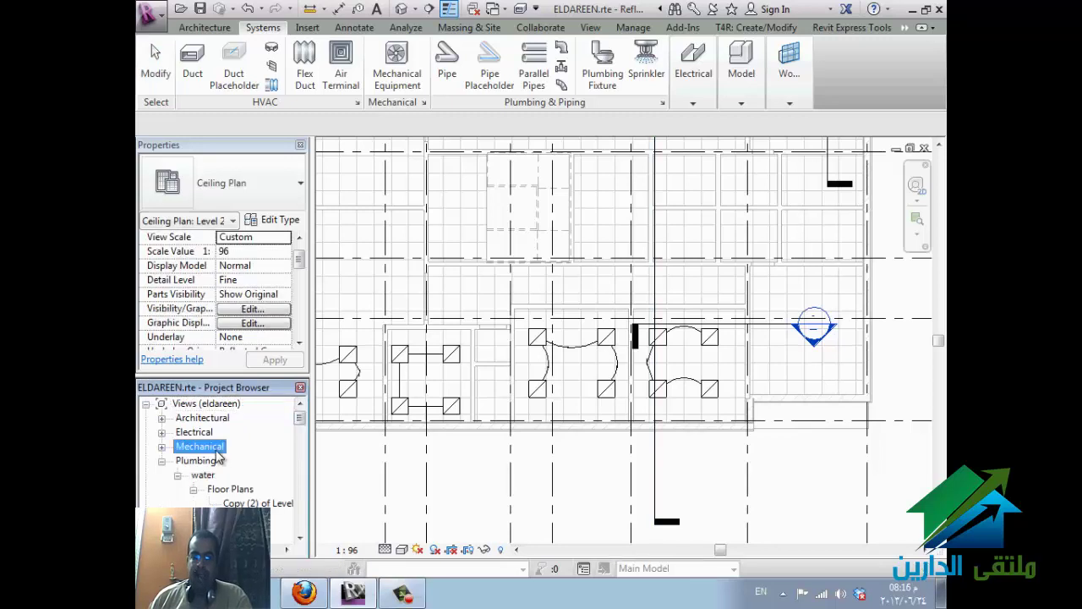
pyautogui.scroll(-5, 241, 486)
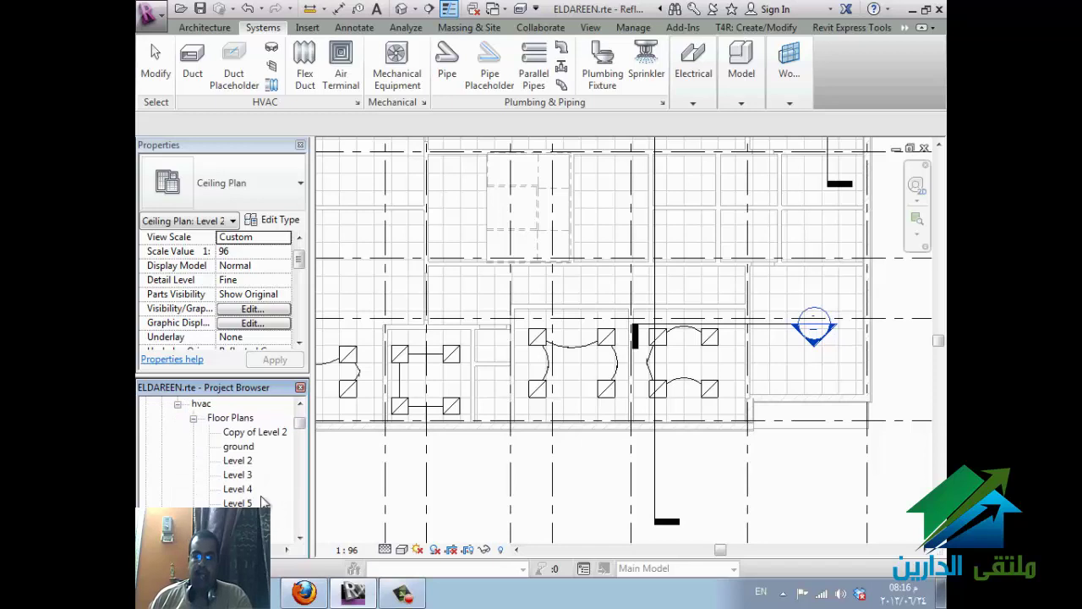
pyautogui.click(242, 464)
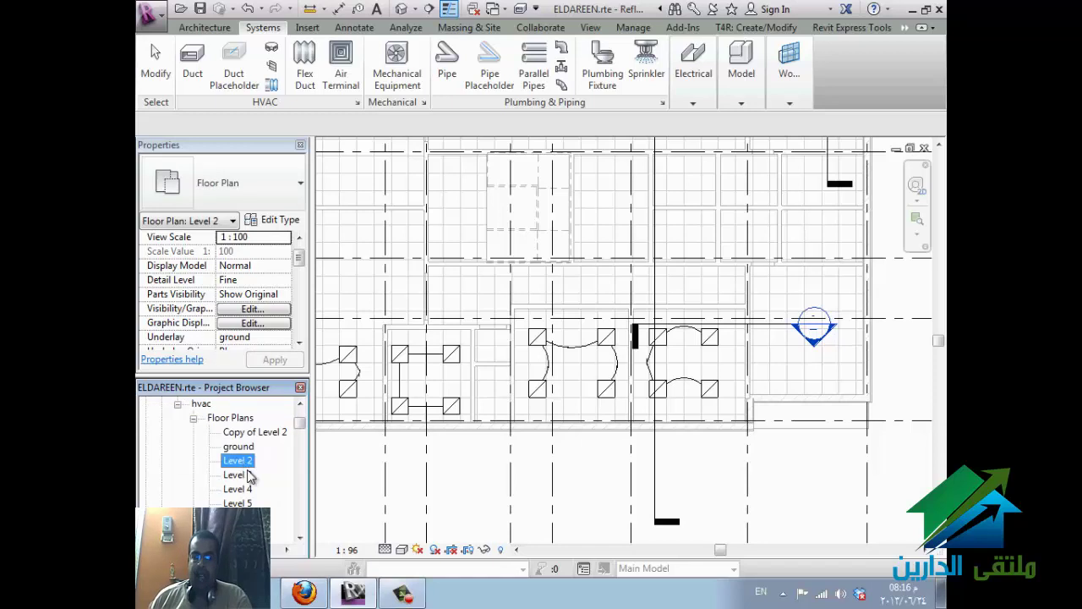
pyautogui.scroll(-1, 250, 478)
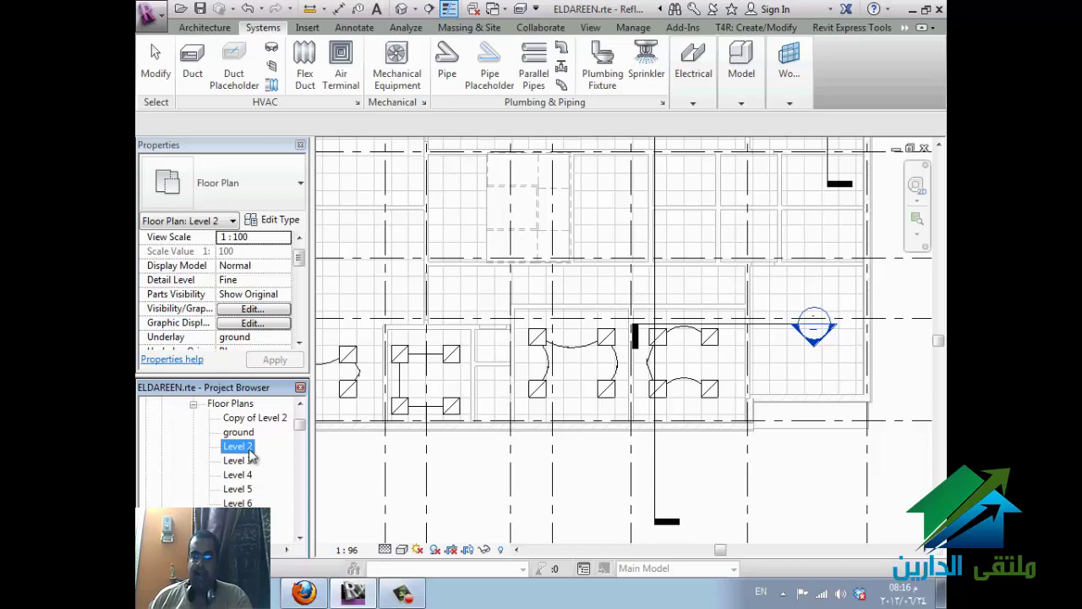
pyautogui.scroll(1, 250, 457)
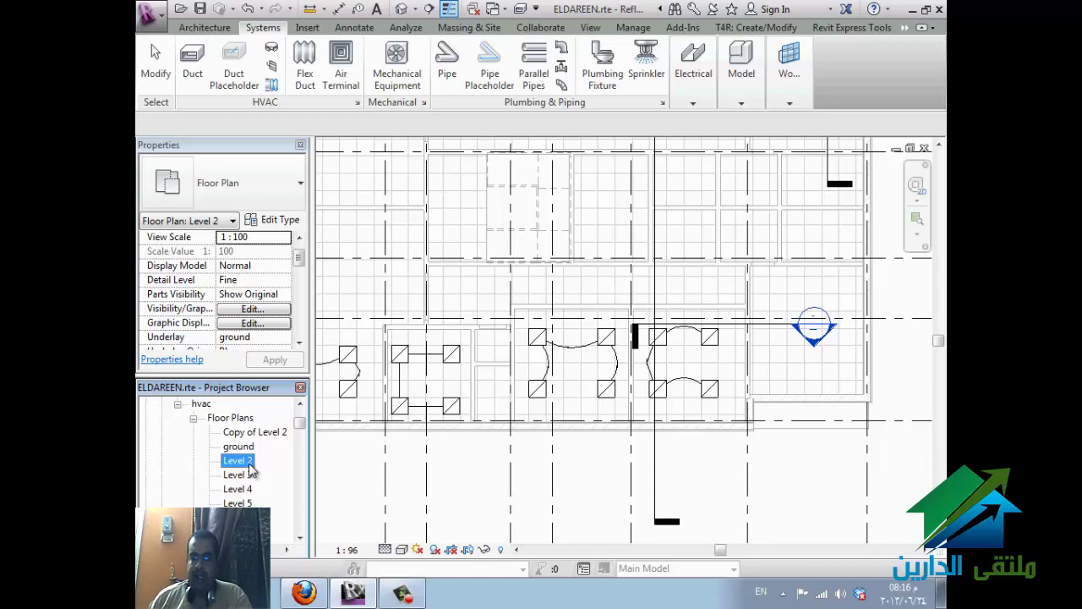
# - Create a plain Duplicate and a Duplicate with Detailing of the Level 2 plan
pyautogui.rightClick(251, 468)
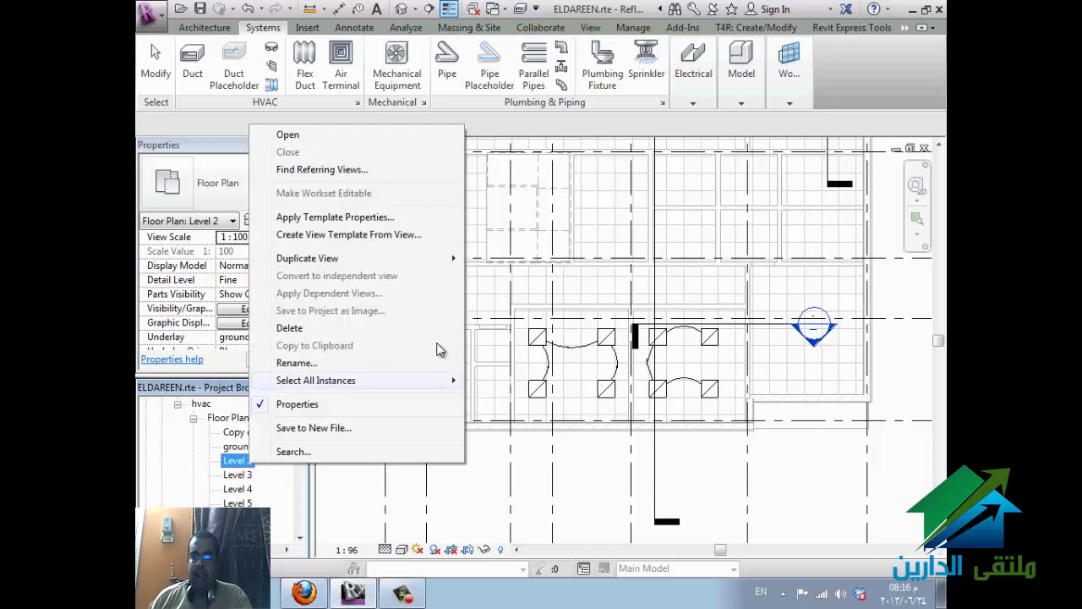
pyautogui.moveTo(452, 265)
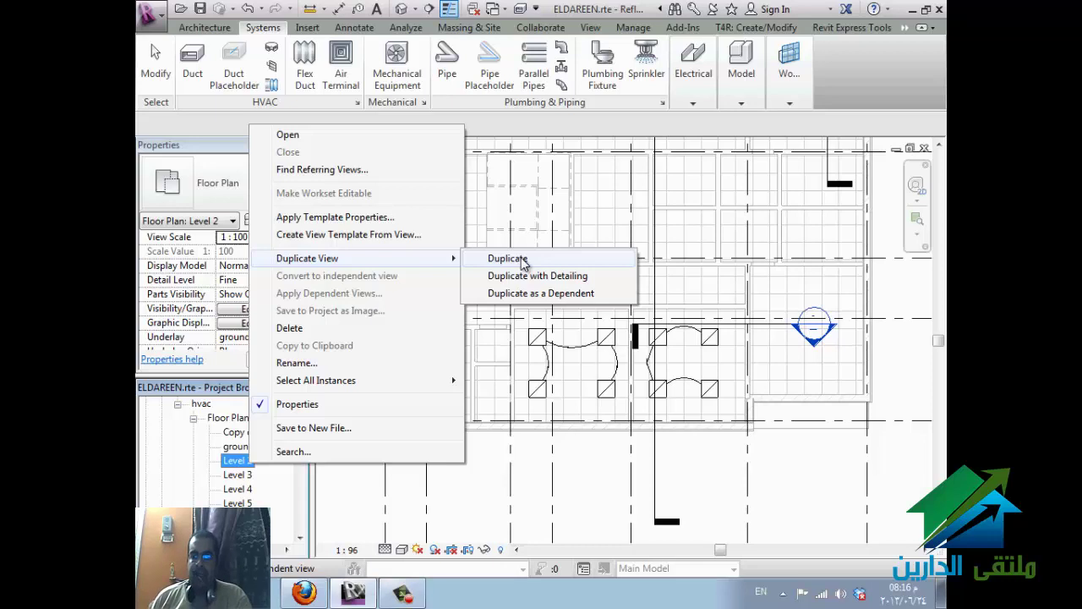
pyautogui.click(522, 262)
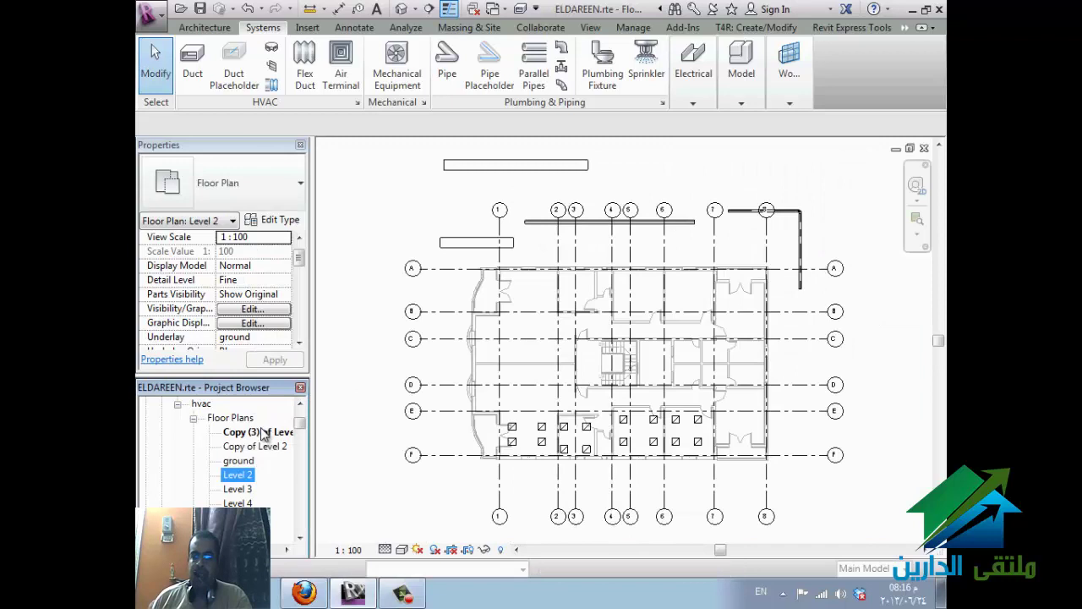
pyautogui.click(260, 432)
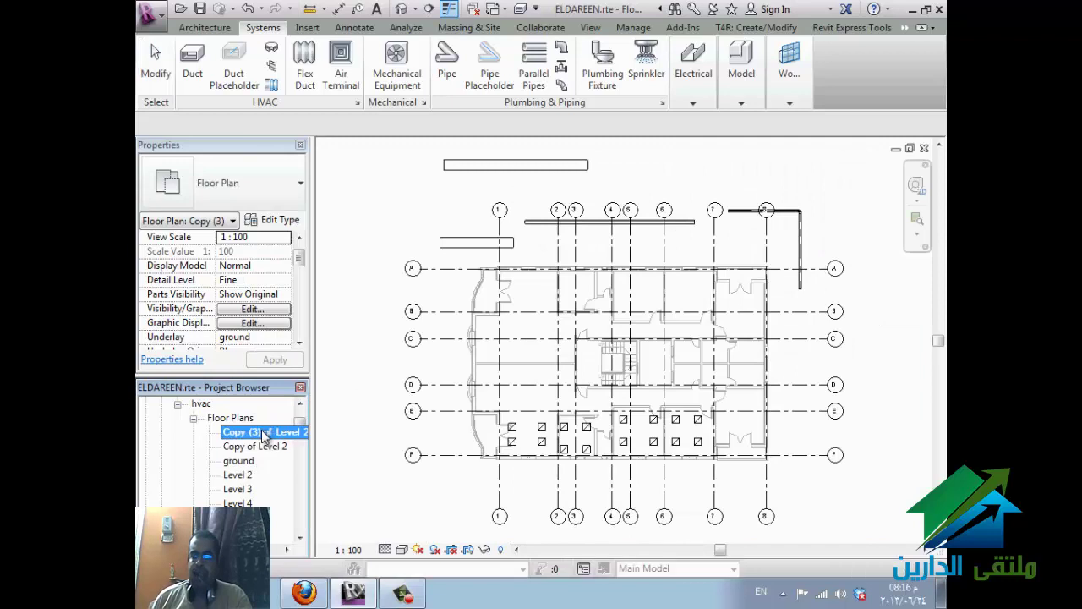
pyautogui.click(237, 474)
pyautogui.rightClick(240, 474)
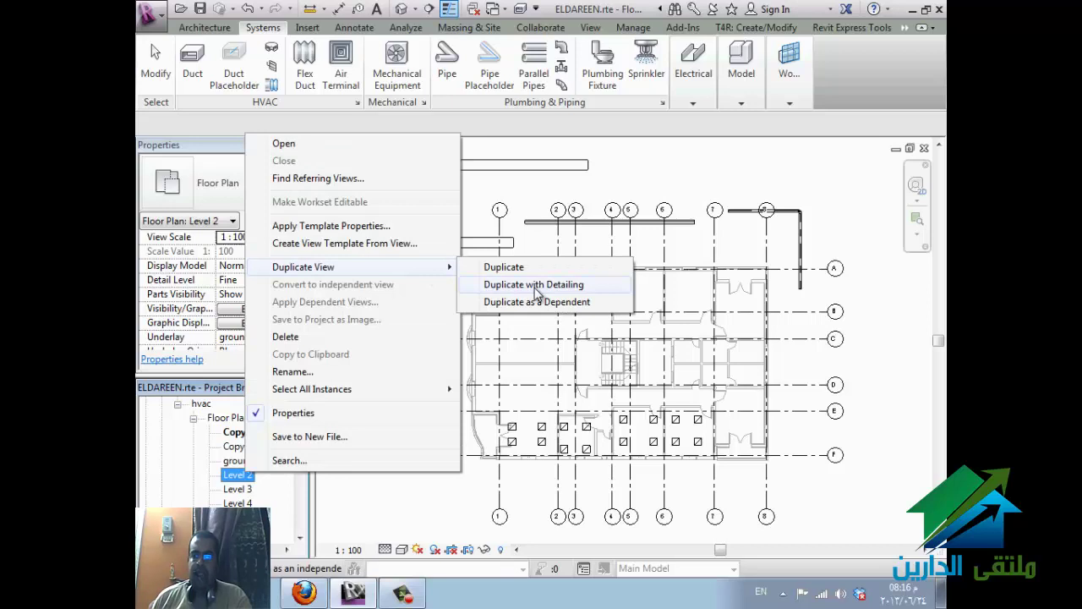
pyautogui.click(536, 285)
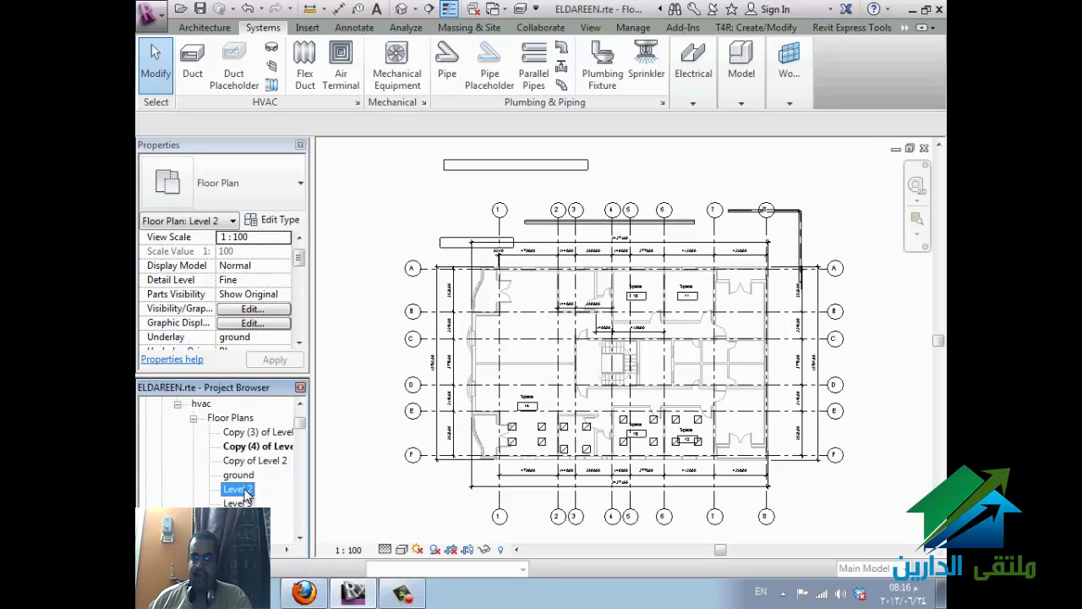
# - Create two dependent views of Level 2
pyautogui.rightClick(244, 491)
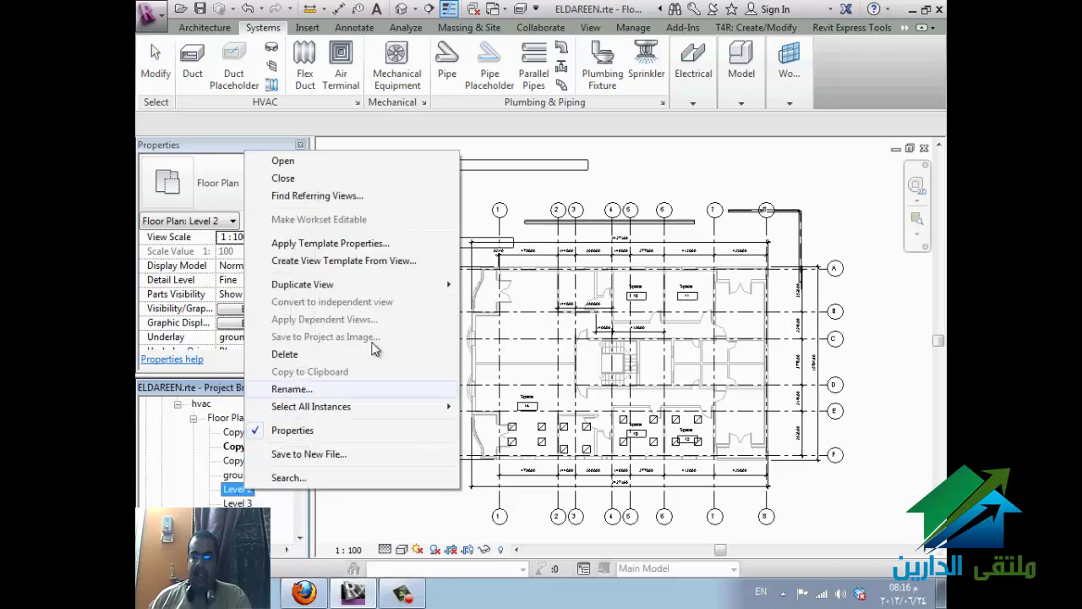
pyautogui.moveTo(423, 286)
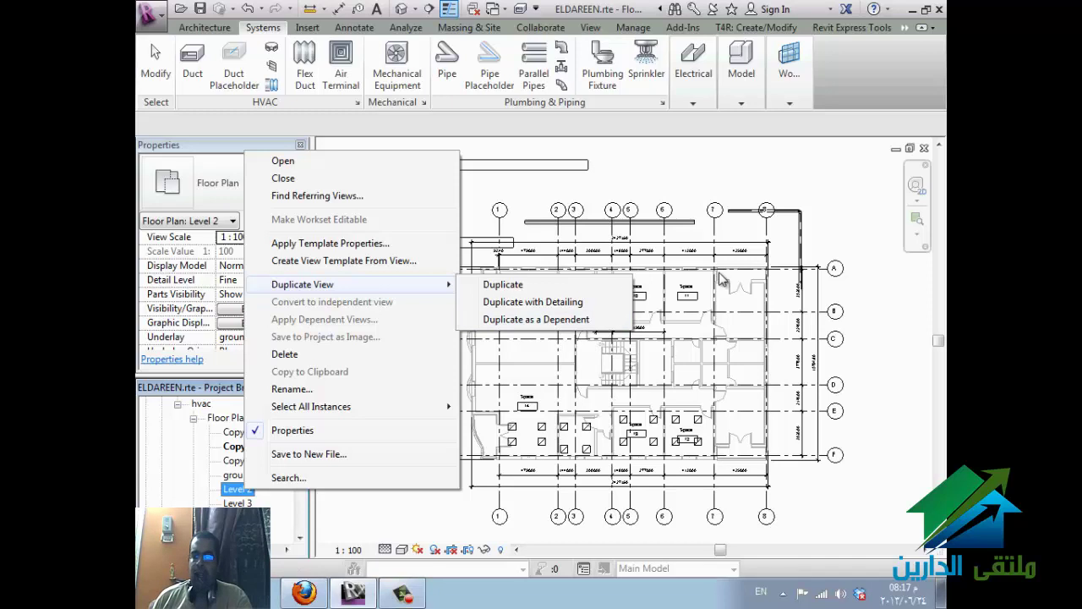
pyautogui.click(580, 321)
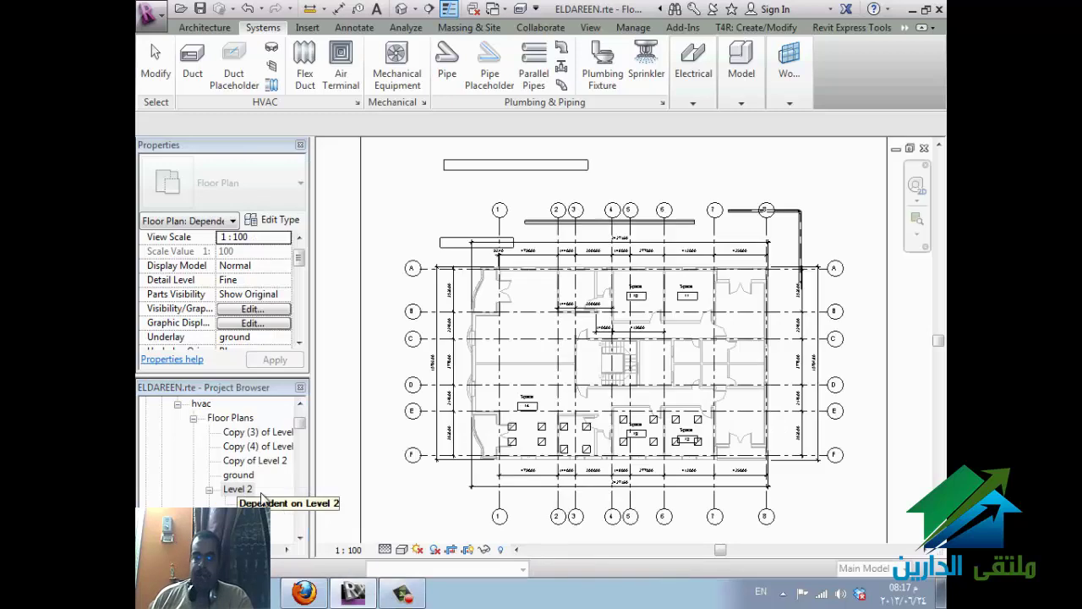
pyautogui.rightClick(252, 493)
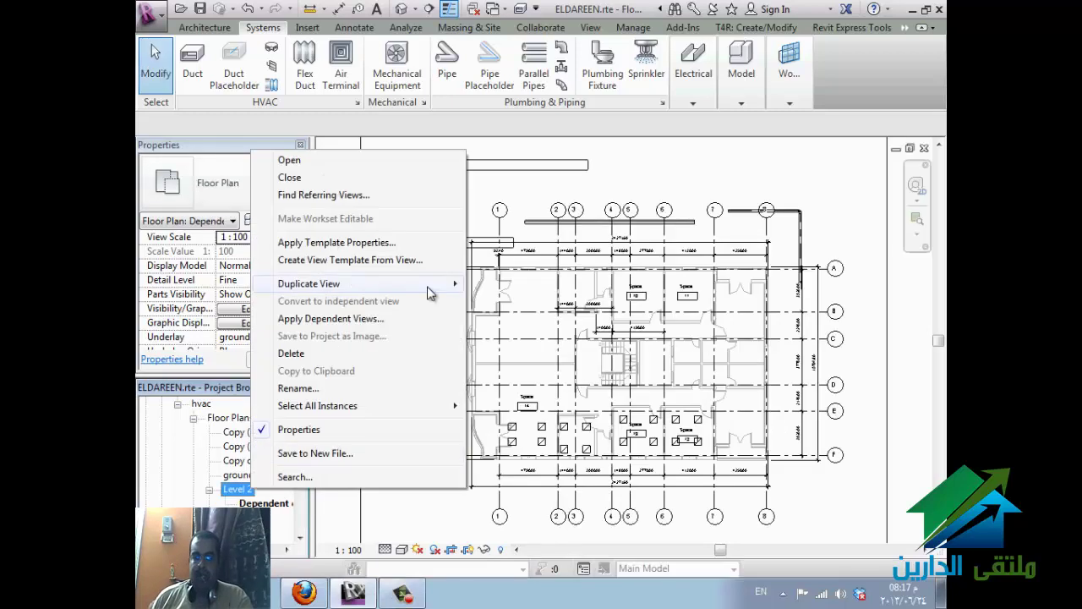
pyautogui.moveTo(436, 288)
pyautogui.click(507, 319)
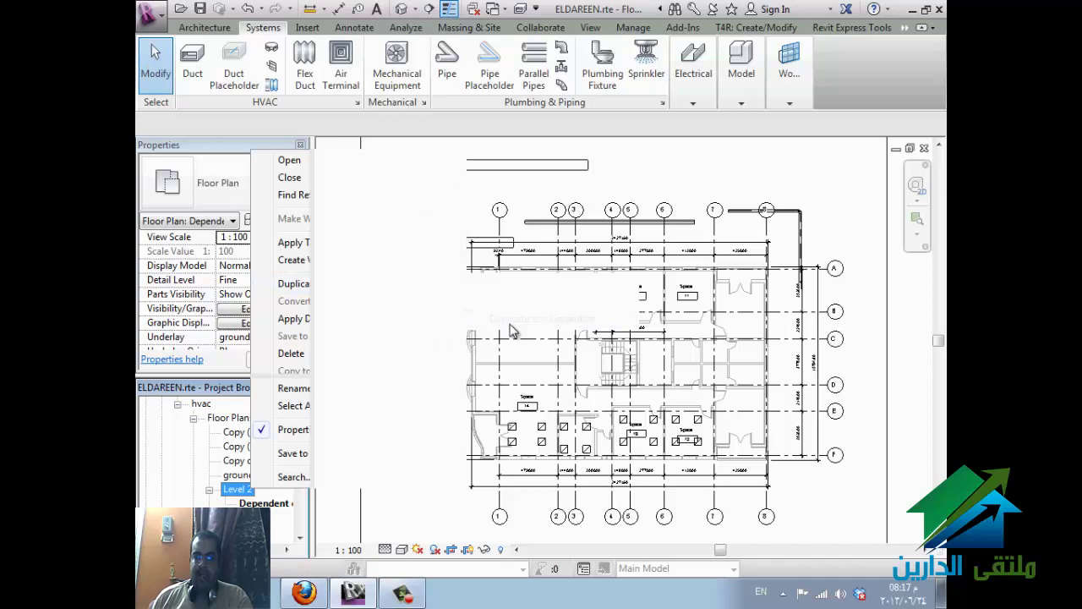
# - Add two more dependent views of Level 2 and open one of them
pyautogui.rightClick(242, 492)
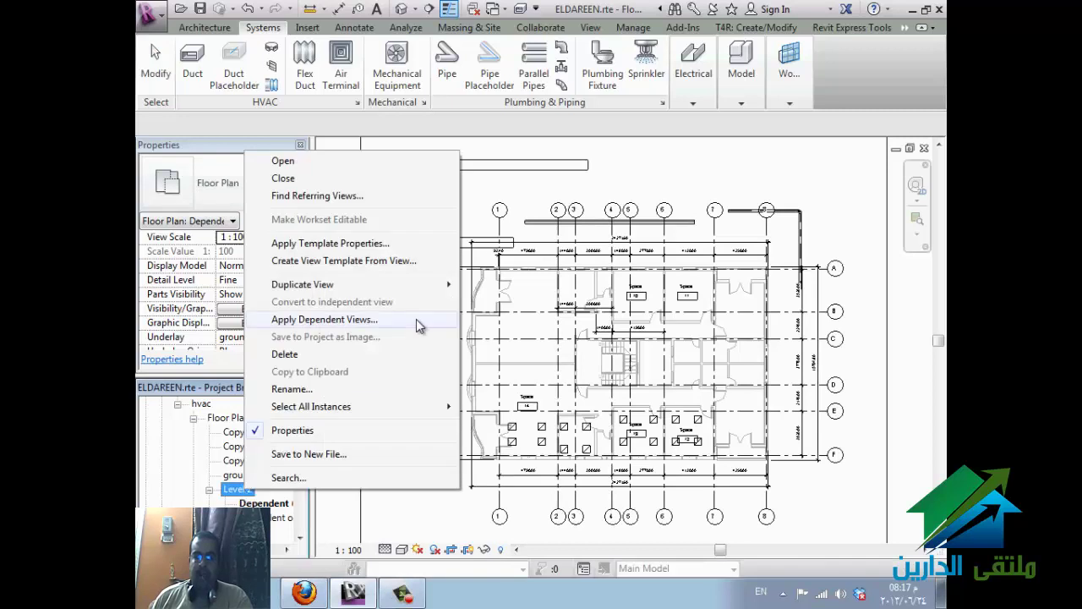
pyautogui.moveTo(432, 285)
pyautogui.click(513, 320)
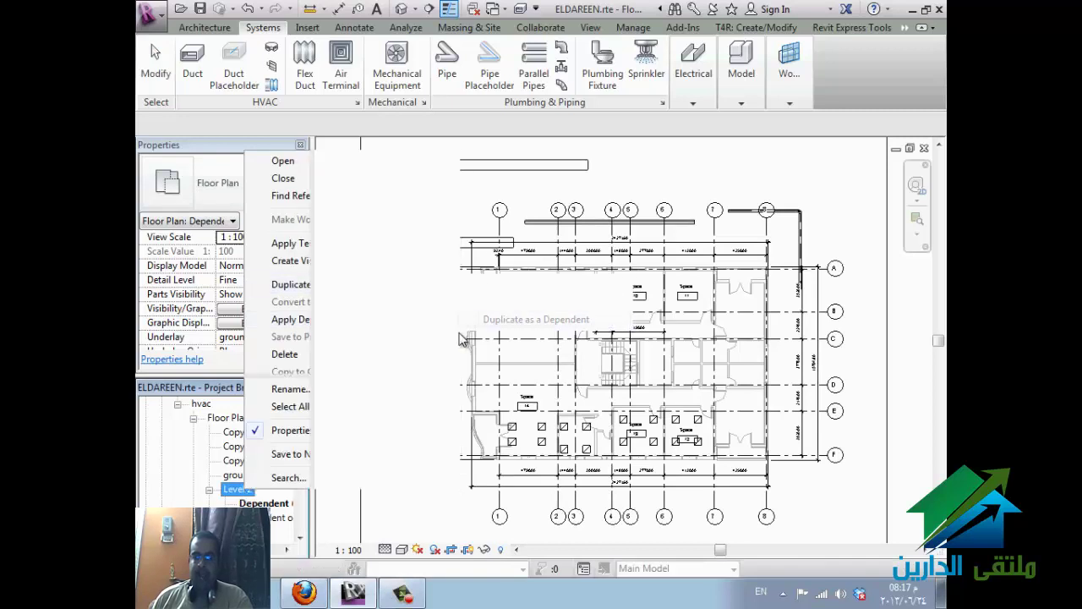
pyautogui.rightClick(235, 490)
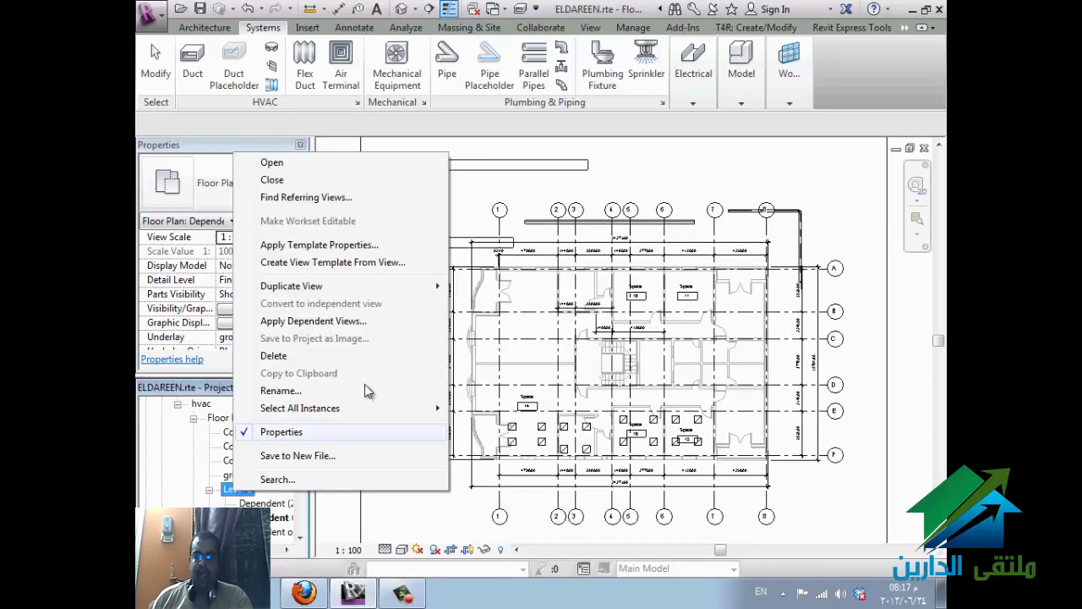
pyautogui.moveTo(426, 292)
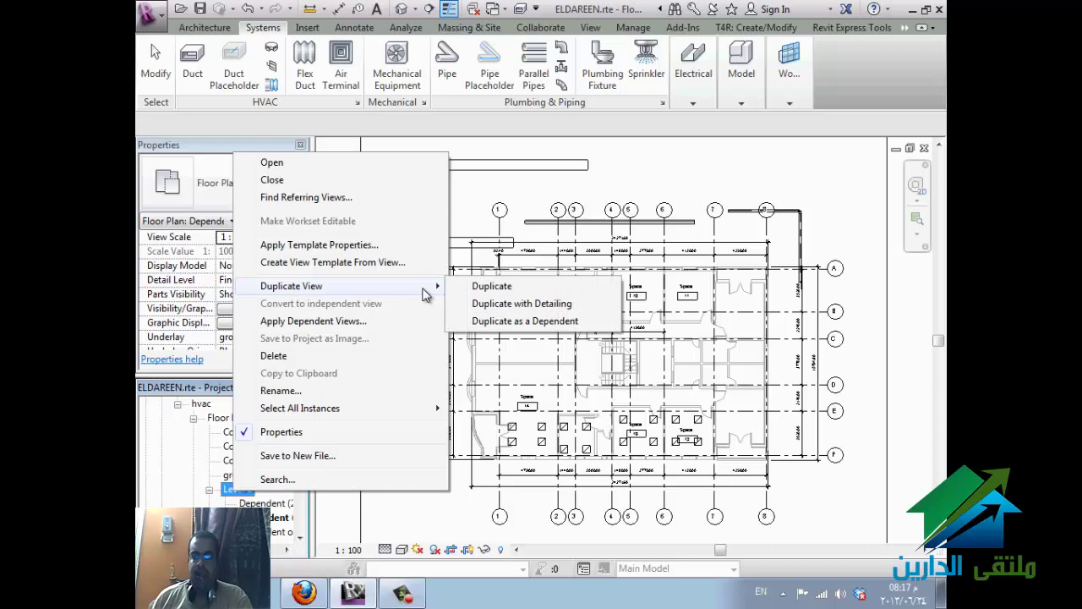
pyautogui.click(507, 321)
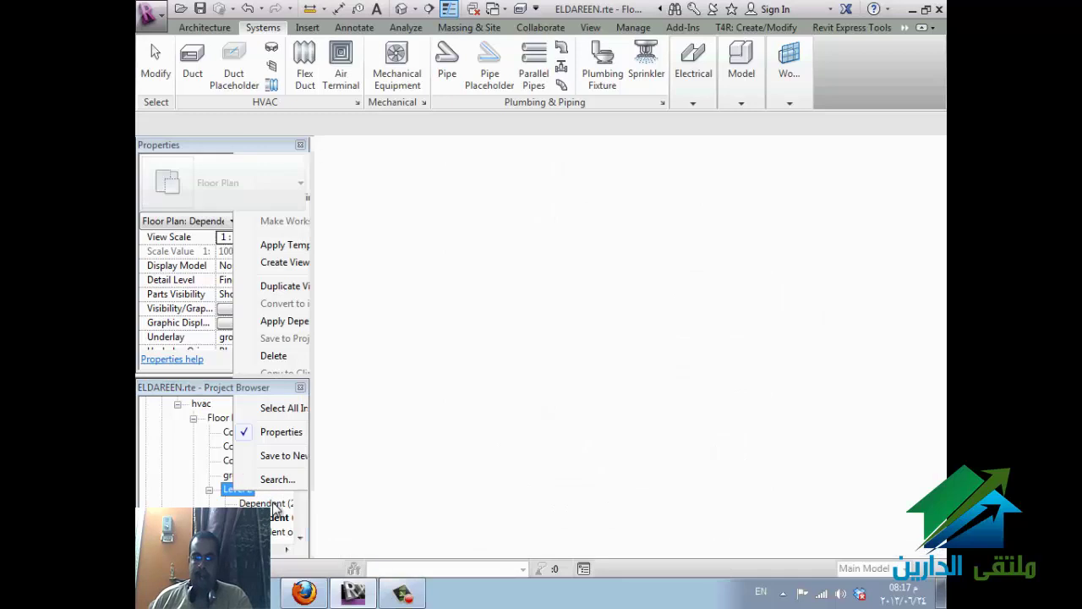
pyautogui.doubleClick(272, 502)
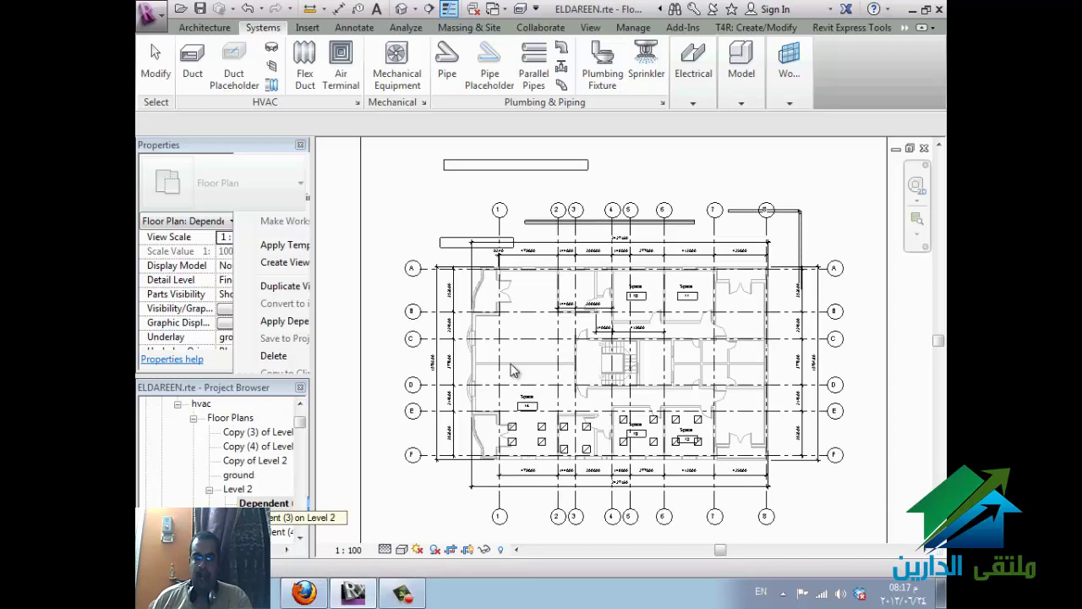
# - Zoom to fit and split the dependent view's crop region, narrowing its right part
pyautogui.press('z')
pyautogui.press('f')
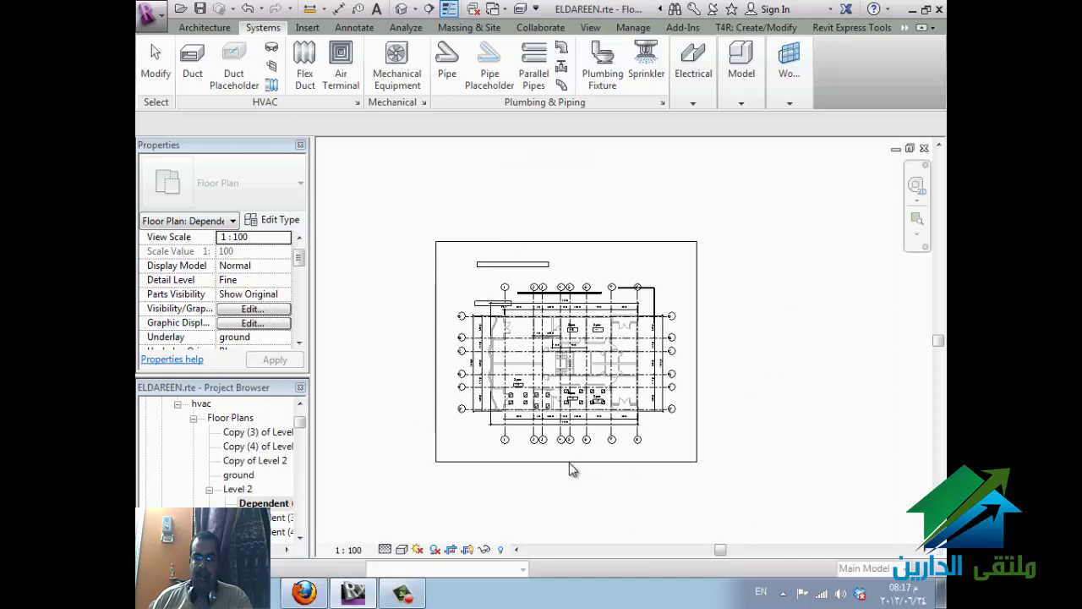
pyautogui.click(567, 462)
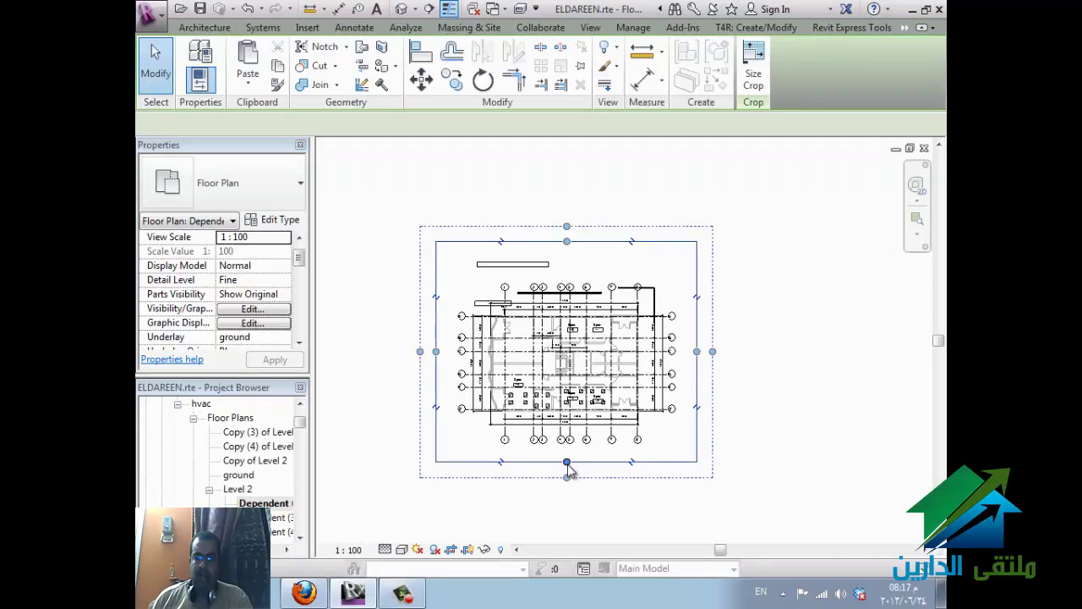
pyautogui.click(580, 372)
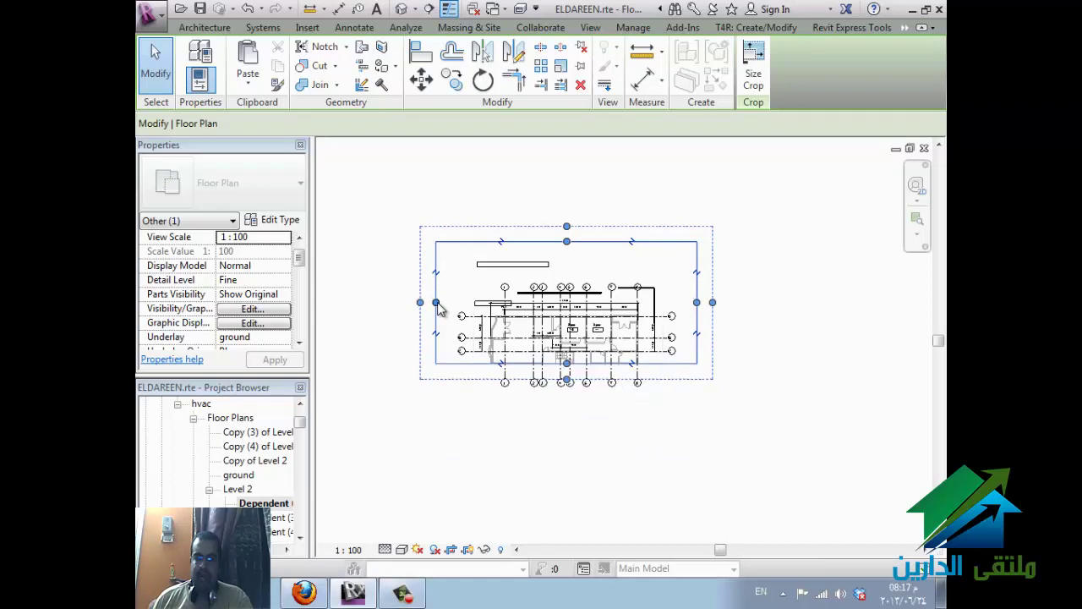
pyautogui.moveTo(436, 306); pyautogui.dragTo(518, 339)
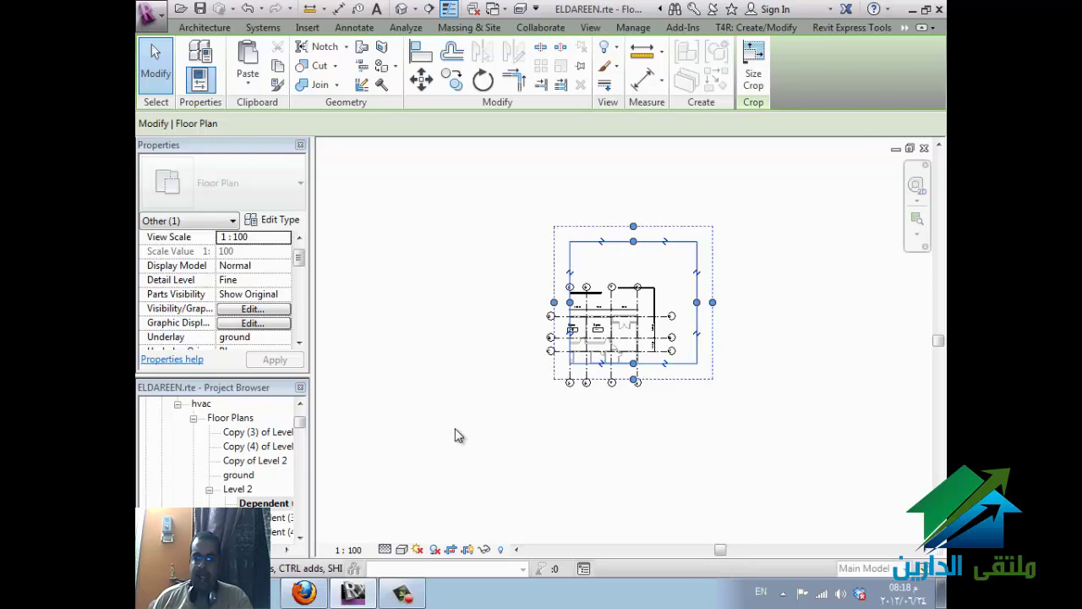
pyautogui.click(423, 444)
# - In another dependent view, split and trim the crop region to the upper-left area, grids A–C and 1–6
pyautogui.doubleClick(300, 518)
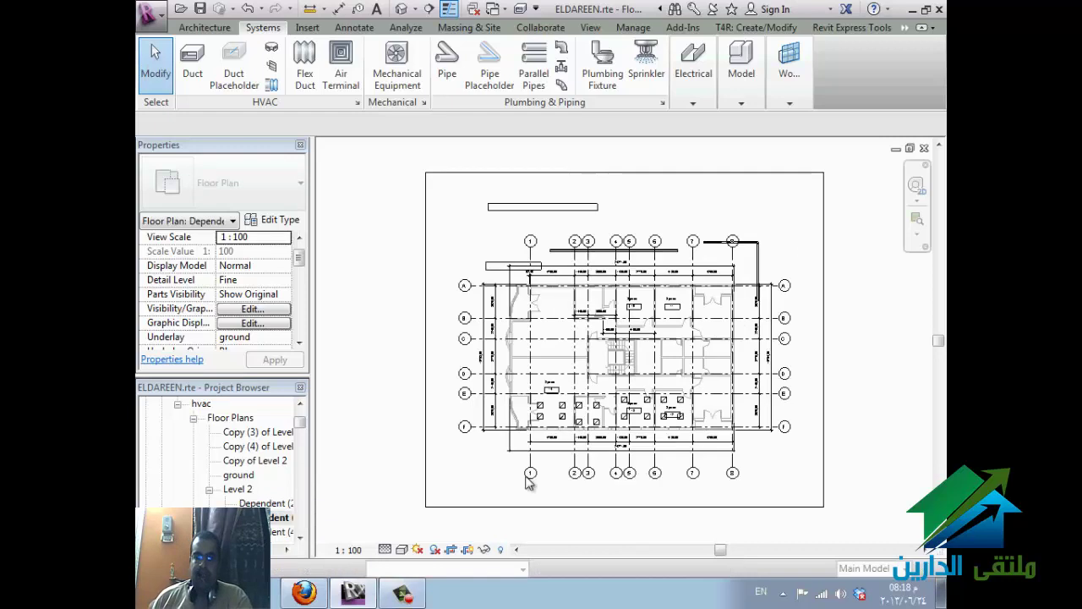
pyautogui.click(624, 507)
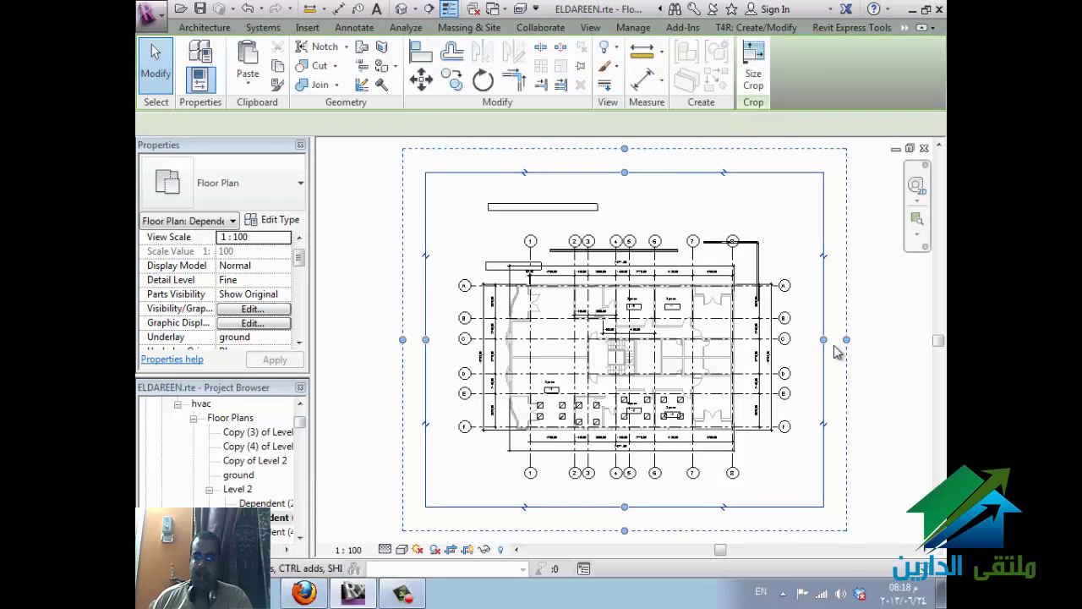
pyautogui.click(641, 339)
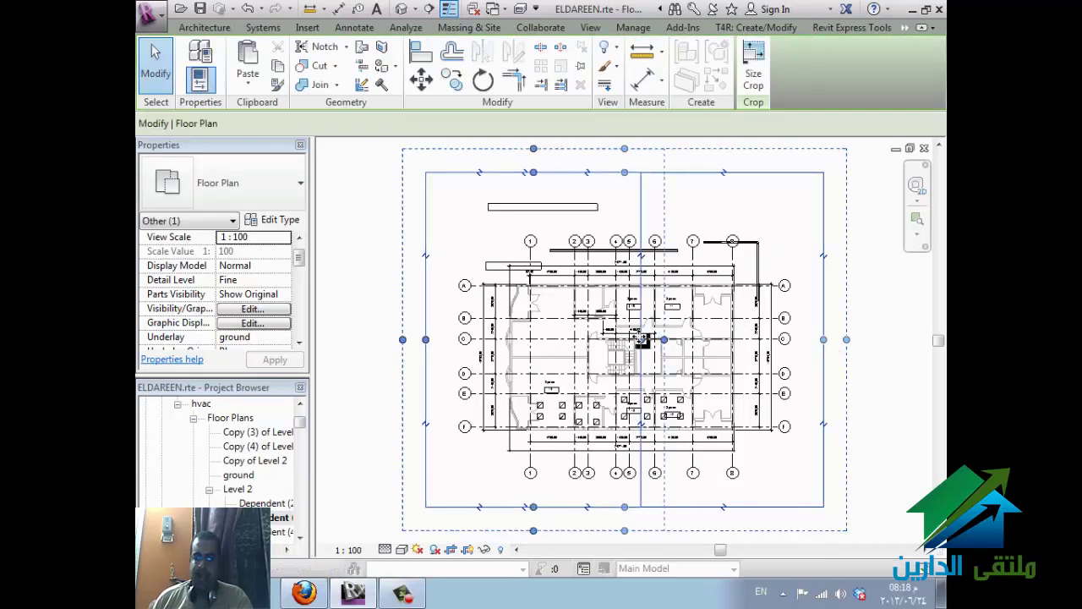
pyautogui.click(534, 518)
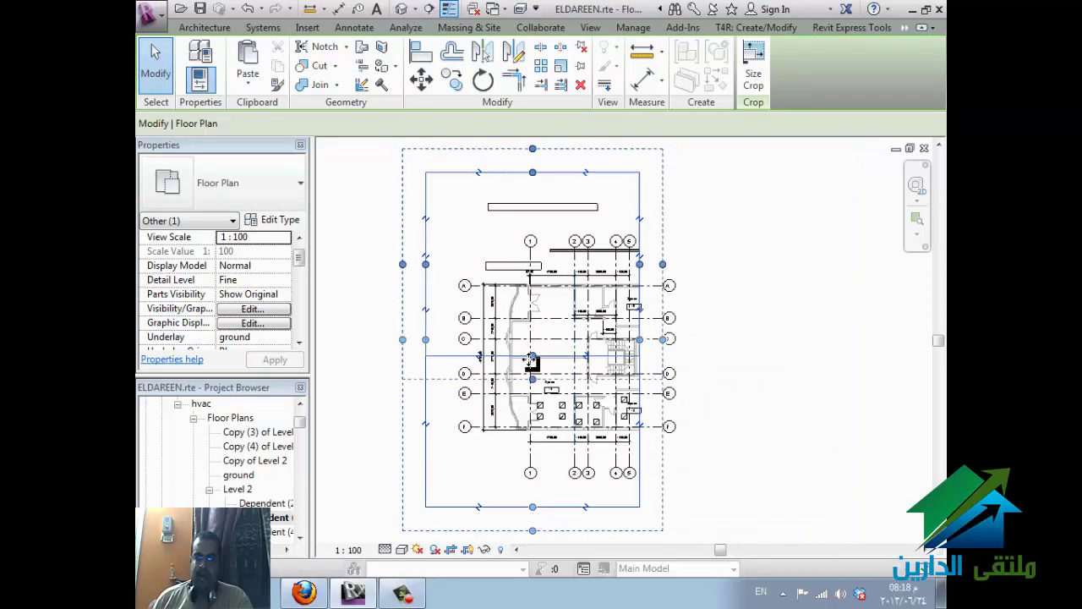
pyautogui.click(512, 361)
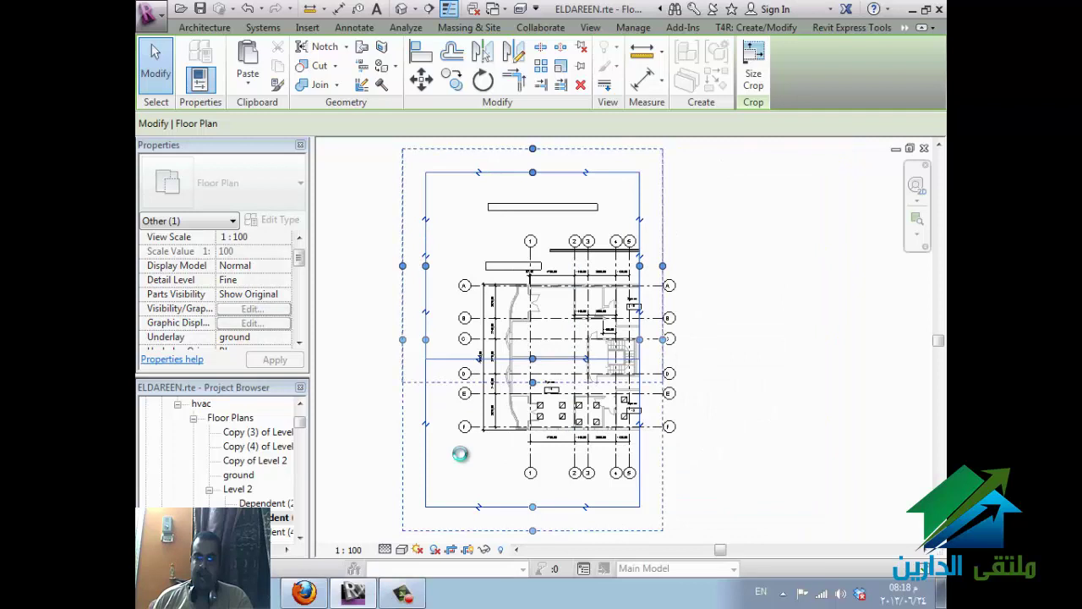
pyautogui.click(242, 490)
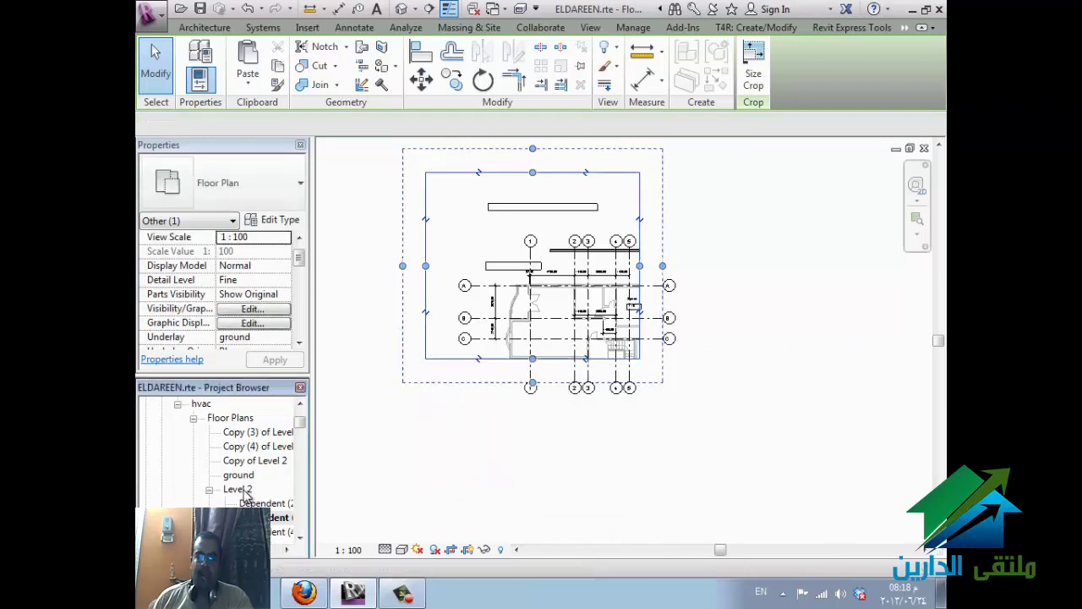
pyautogui.scroll(-1, 274, 499)
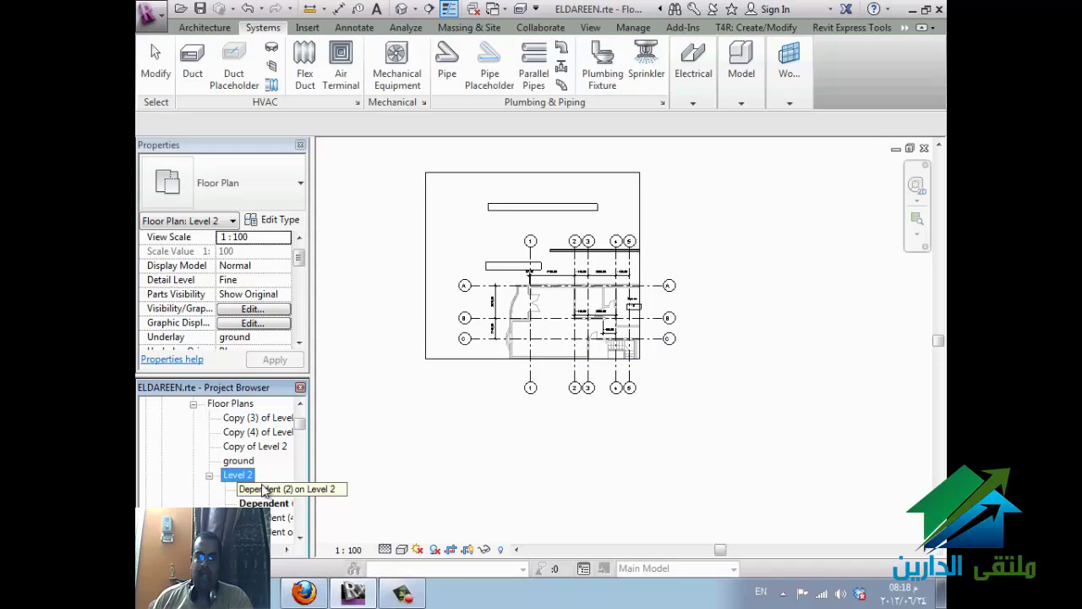
# - Open the full Level 2 floor plan and set its view scale to 1 : 50
pyautogui.doubleClick(250, 479)
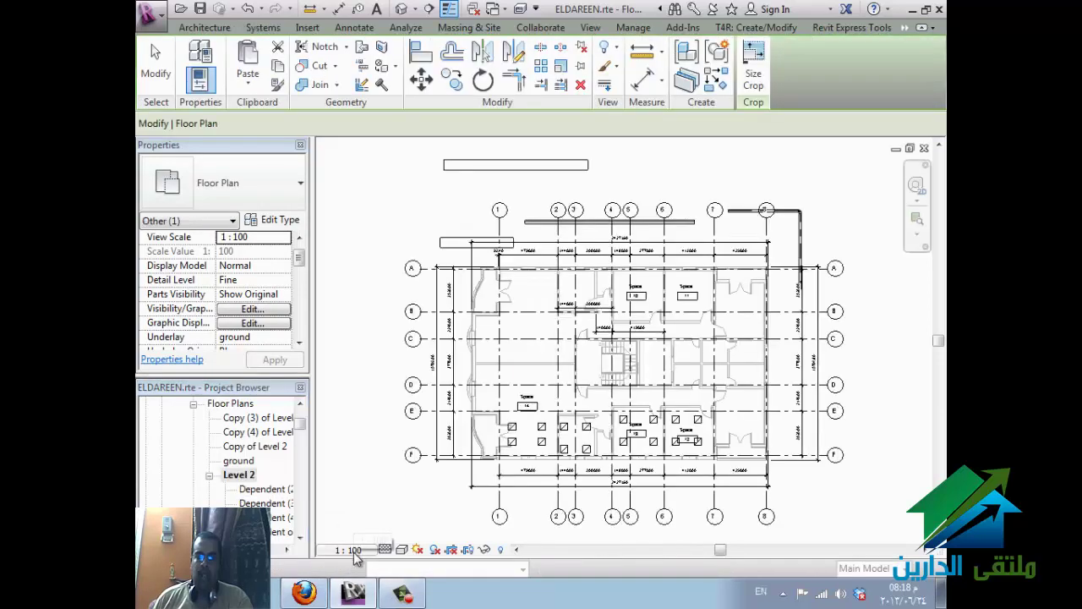
pyautogui.click(353, 550)
pyautogui.click(361, 465)
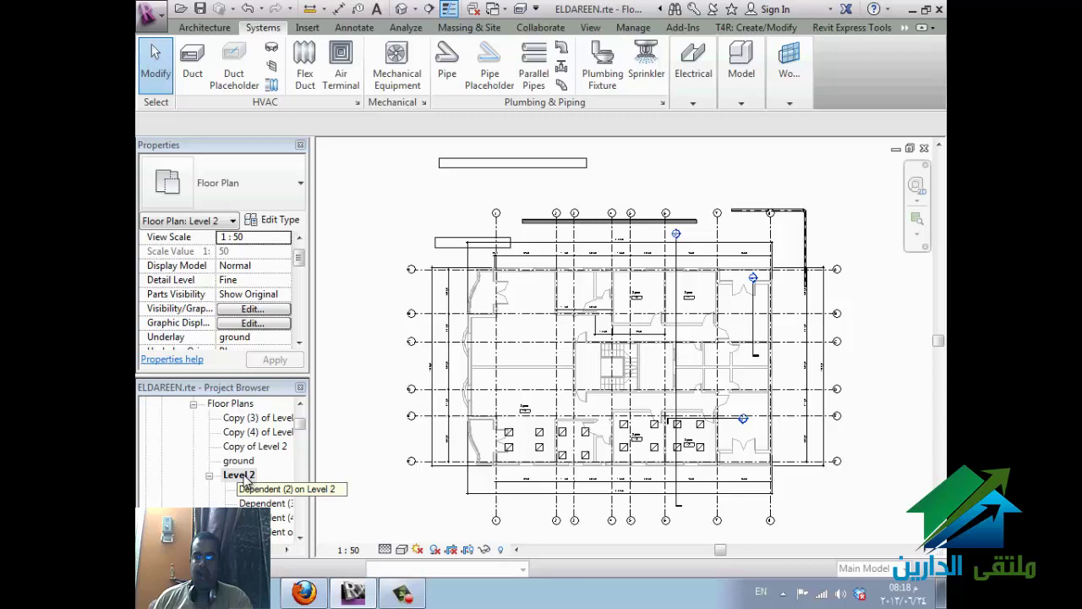
pyautogui.click(242, 477)
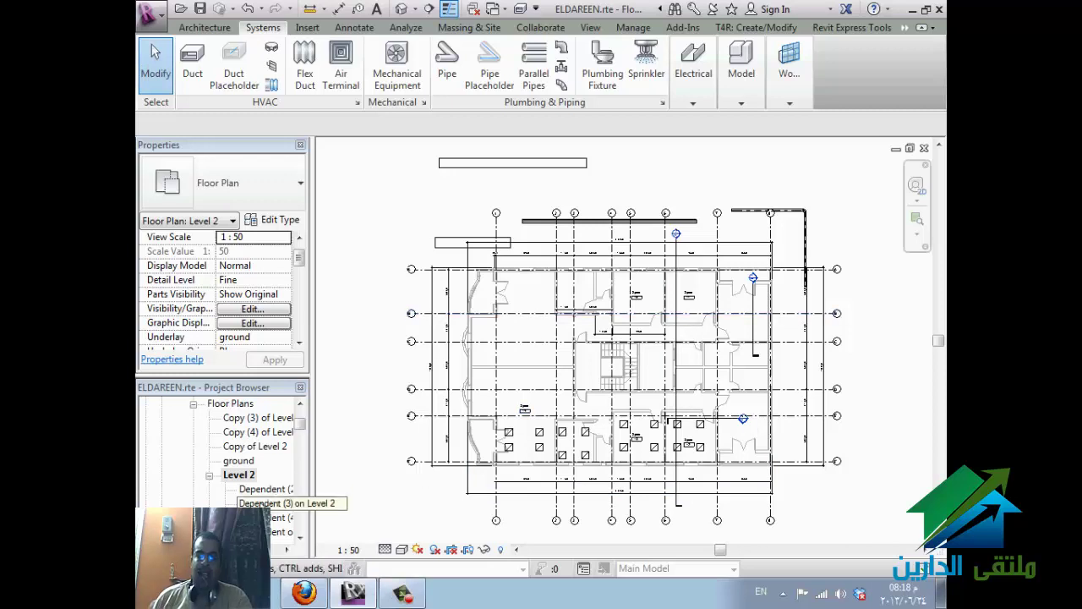
# - Open Dependent (4) on Level 2 and drag its crop region's top edge down over the plan
pyautogui.doubleClick(267, 489)
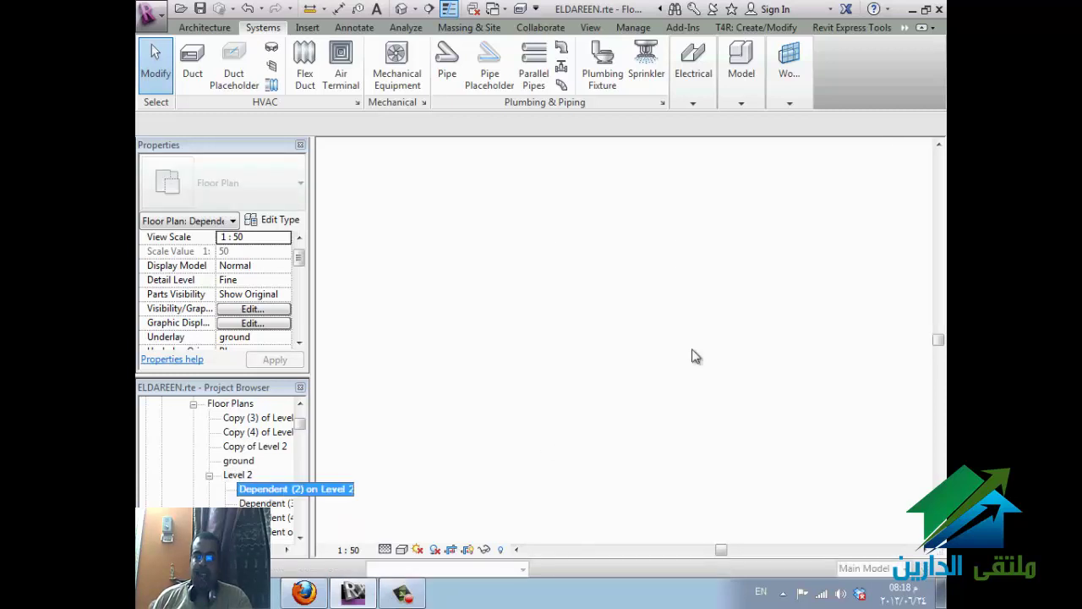
pyautogui.click(267, 502)
pyautogui.scroll(-1, 262, 490)
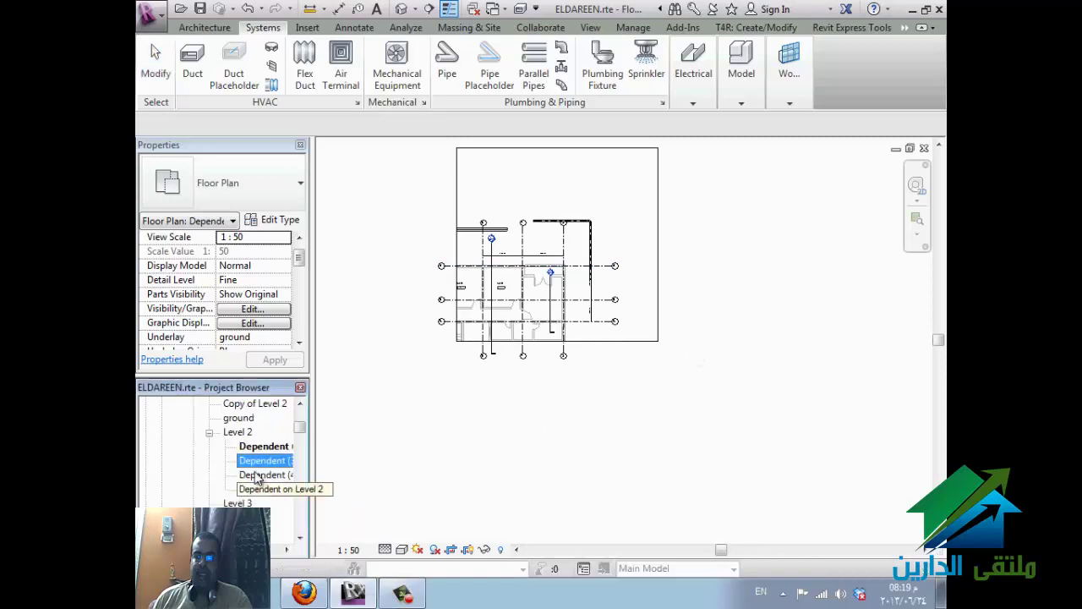
pyautogui.click(259, 476)
pyautogui.doubleClick(262, 475)
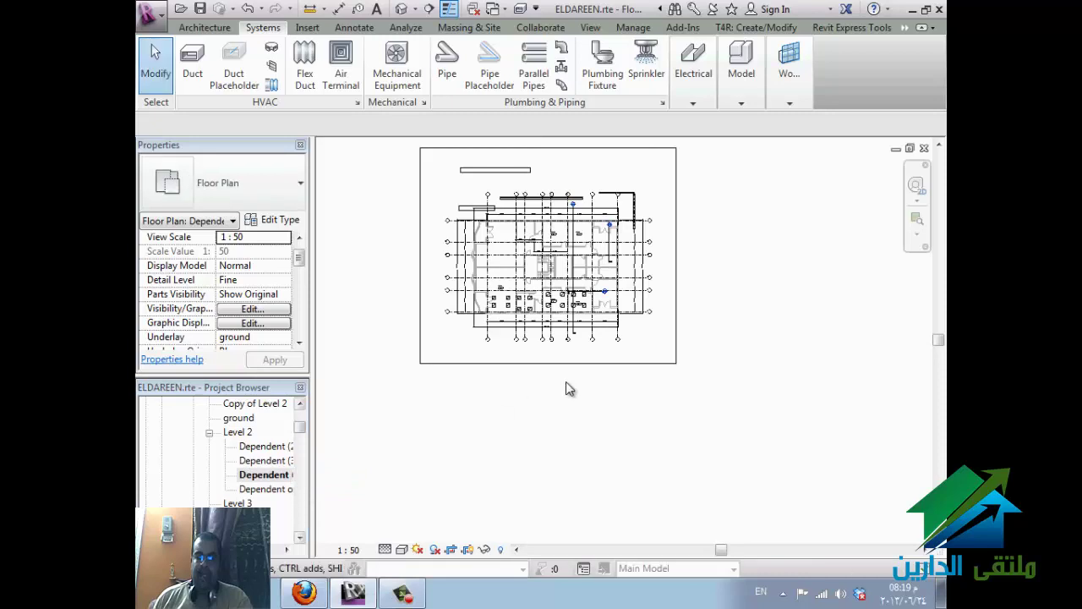
pyautogui.click(581, 367)
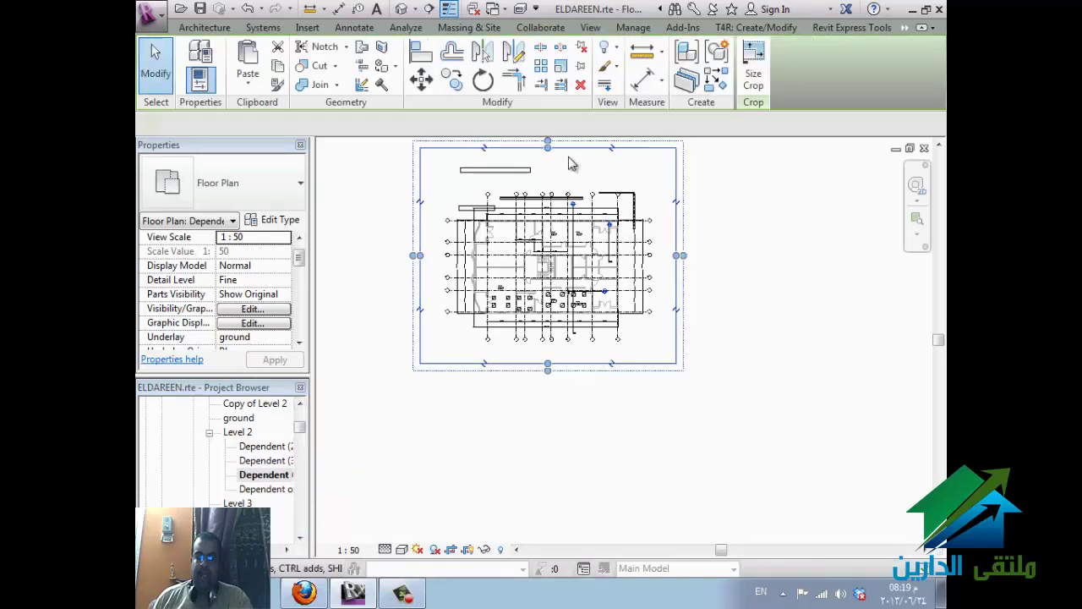
pyautogui.moveTo(548, 150); pyautogui.dragTo(549, 266)
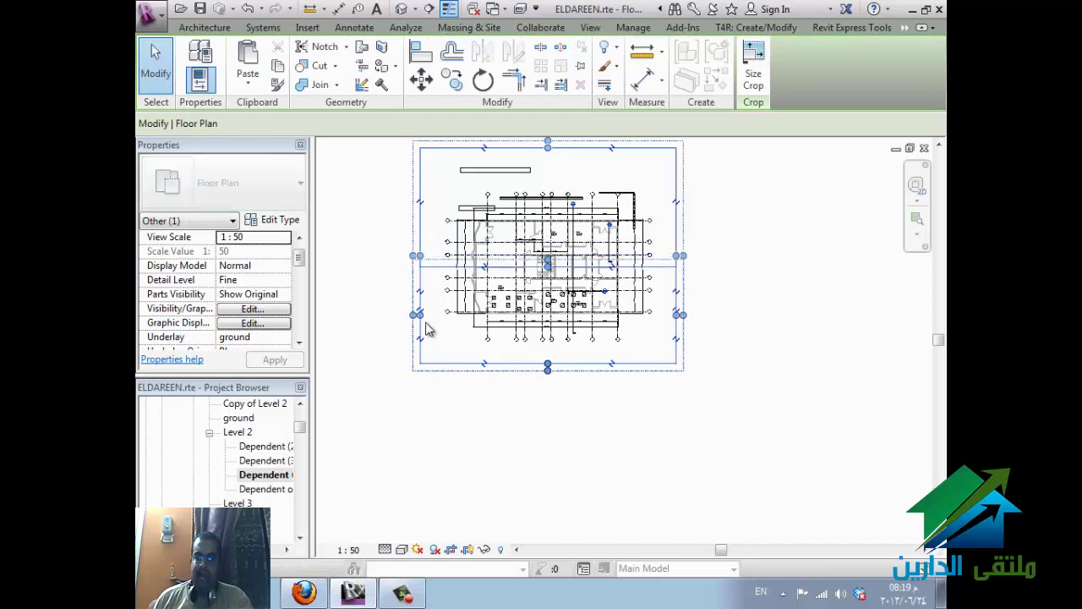
pyautogui.click(549, 314)
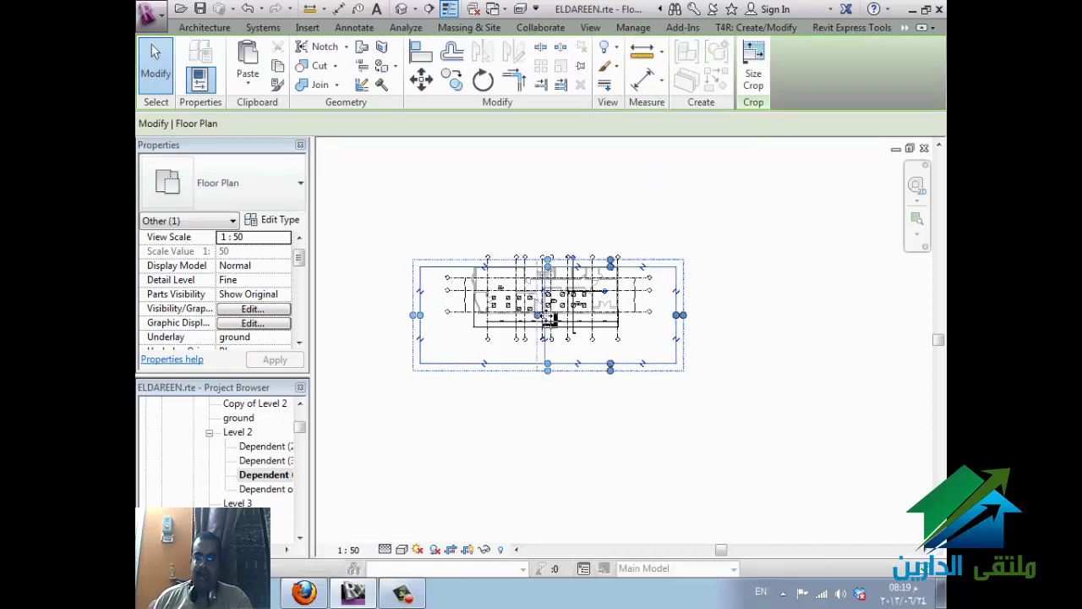
pyautogui.click(282, 495)
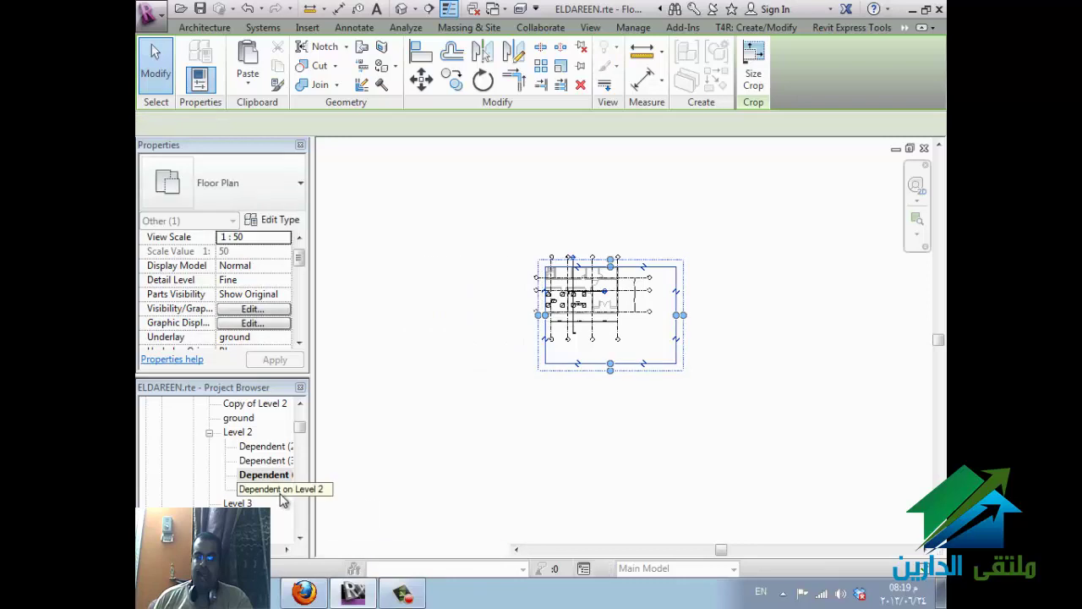
# - Open Dependent on Level 2 and split its crop region down to the lower-left portion
pyautogui.doubleClick(282, 492)
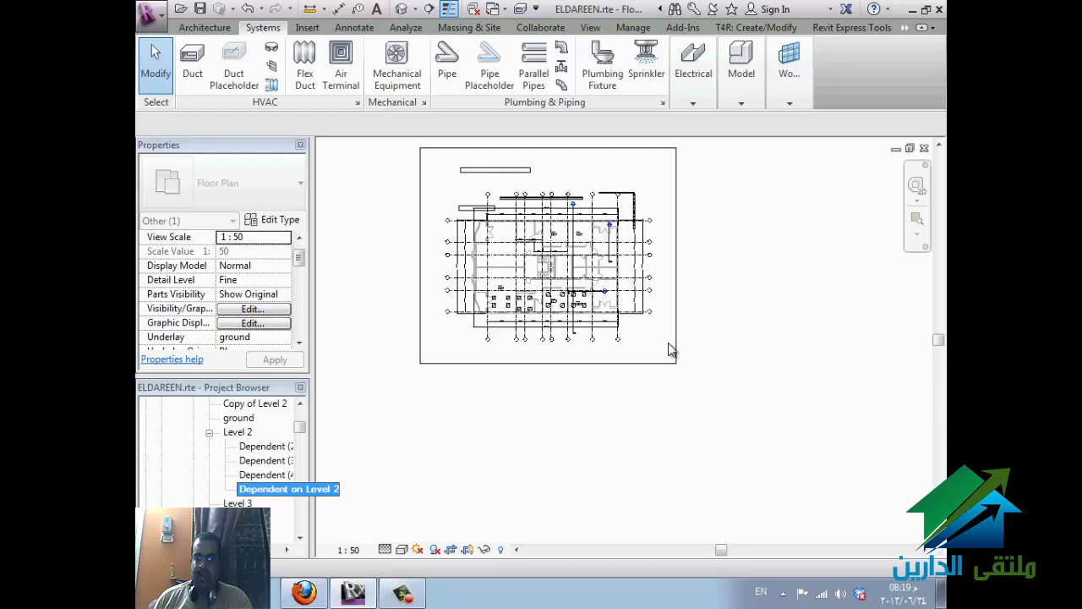
pyautogui.click(655, 407)
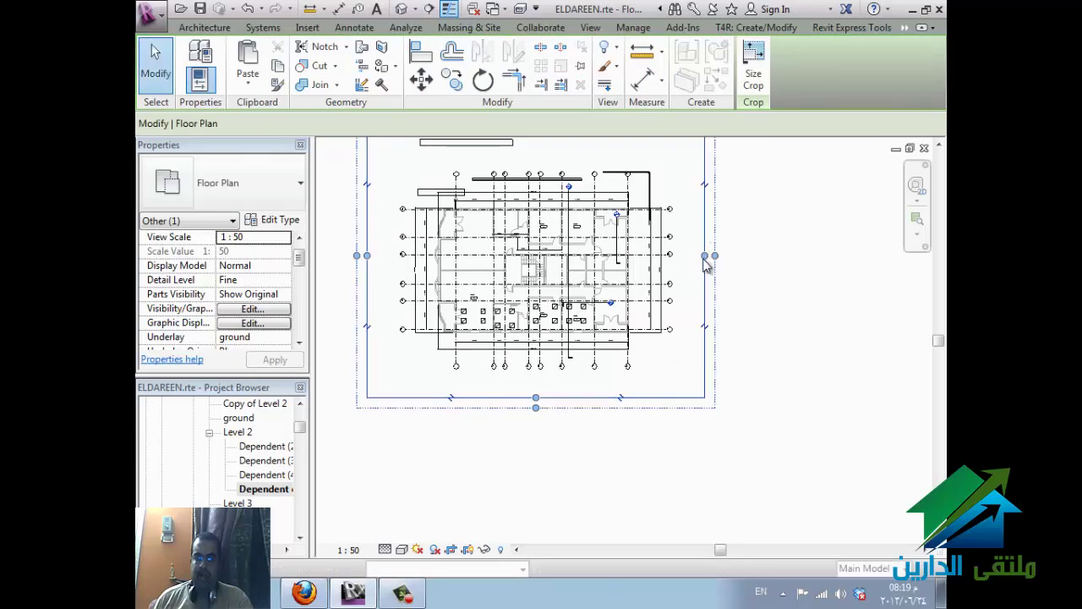
pyautogui.click(548, 271)
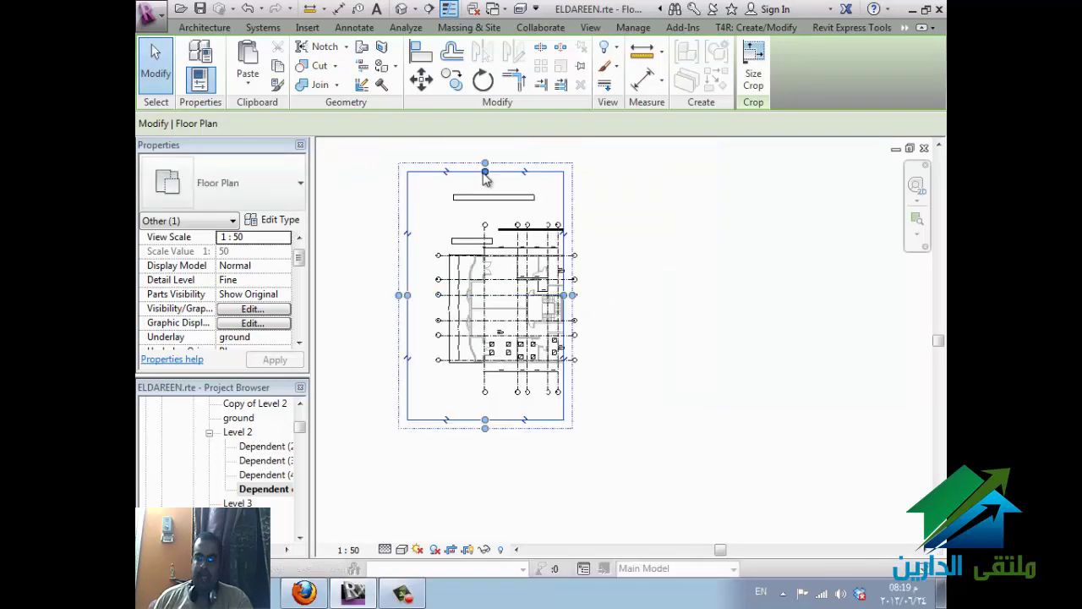
pyautogui.click(485, 269)
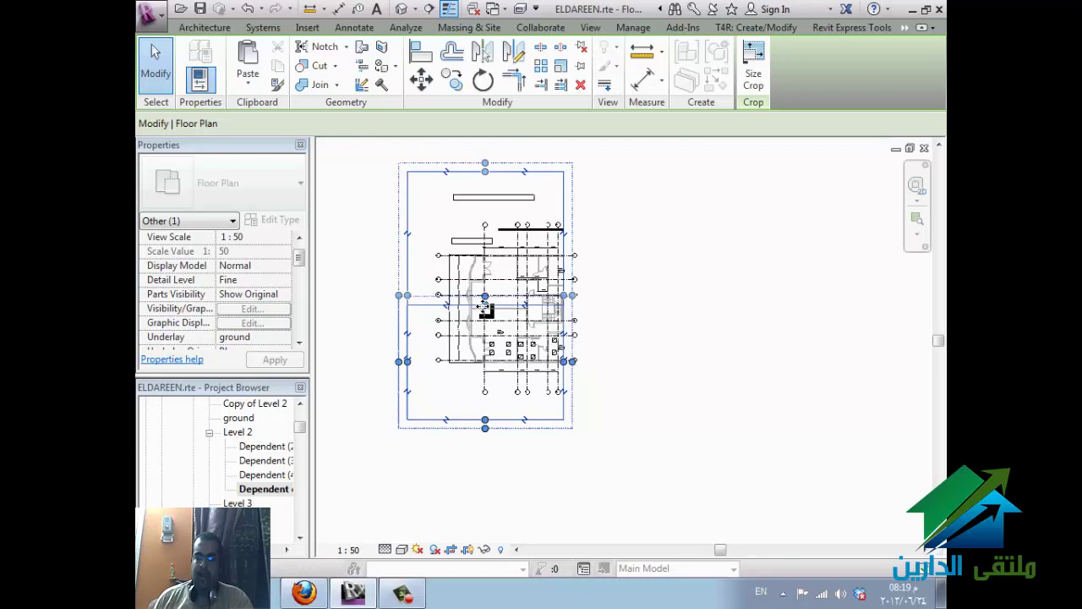
pyautogui.click(642, 484)
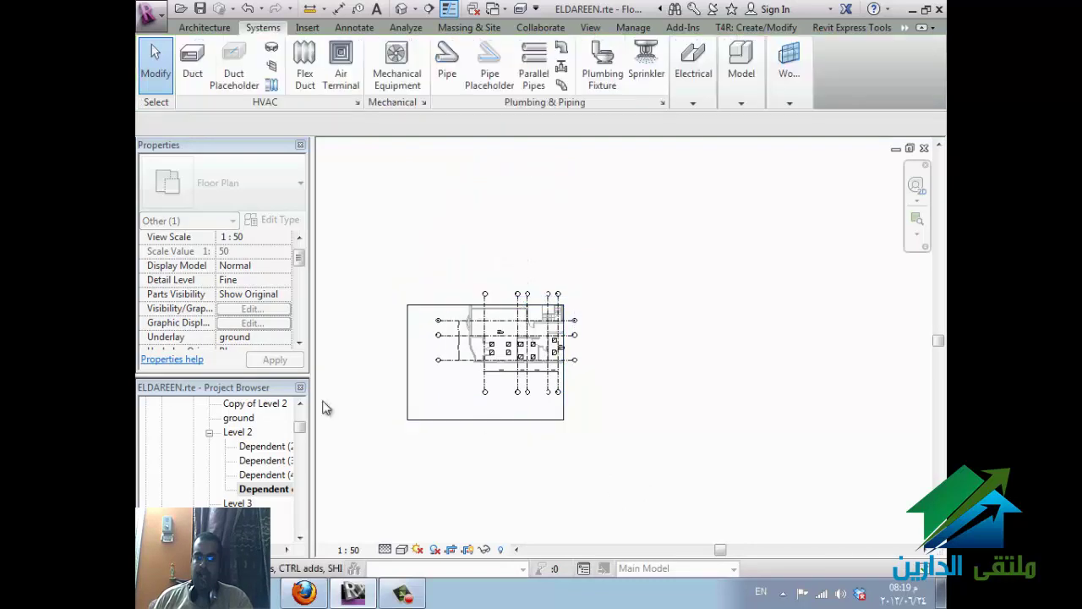
pyautogui.click(238, 432)
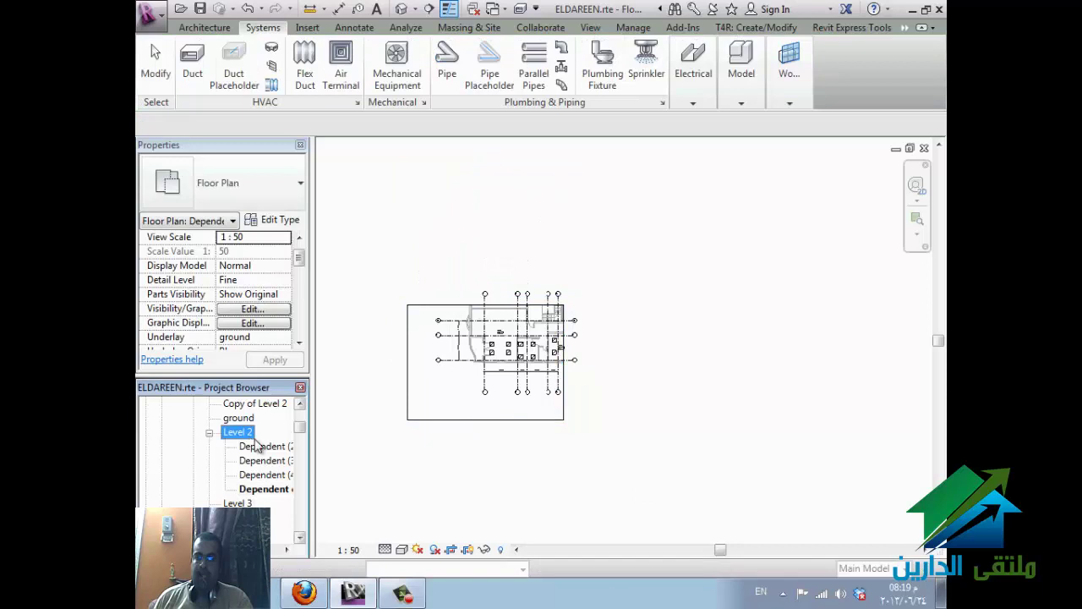
# - Start a new sheet from the Sheets (all) group in the Project Browser
pyautogui.scroll(-9, 266, 440)
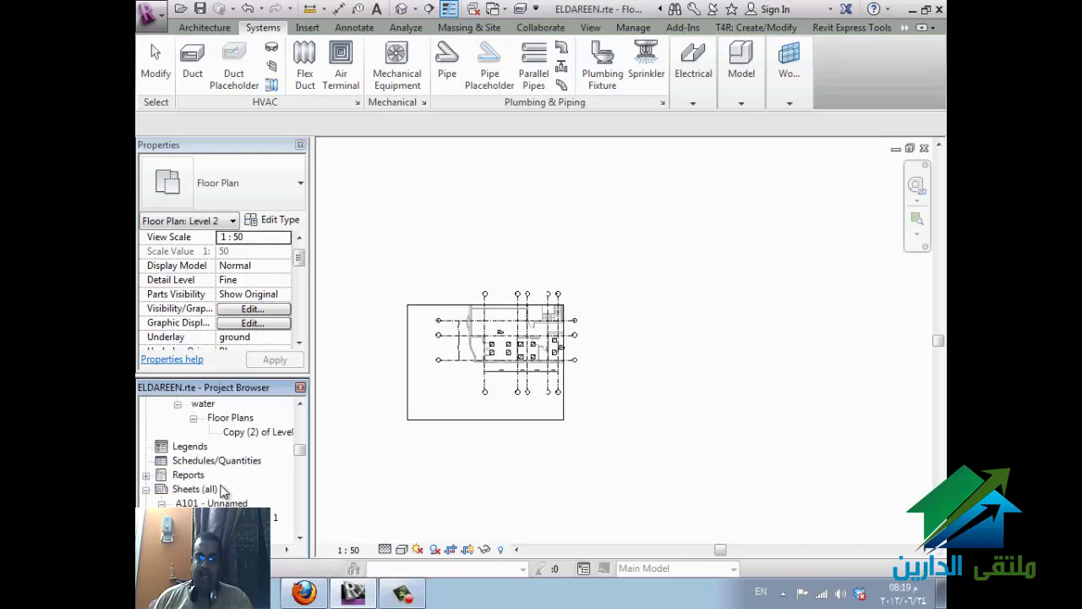
pyautogui.click(195, 488)
pyautogui.scroll(-1, 260, 486)
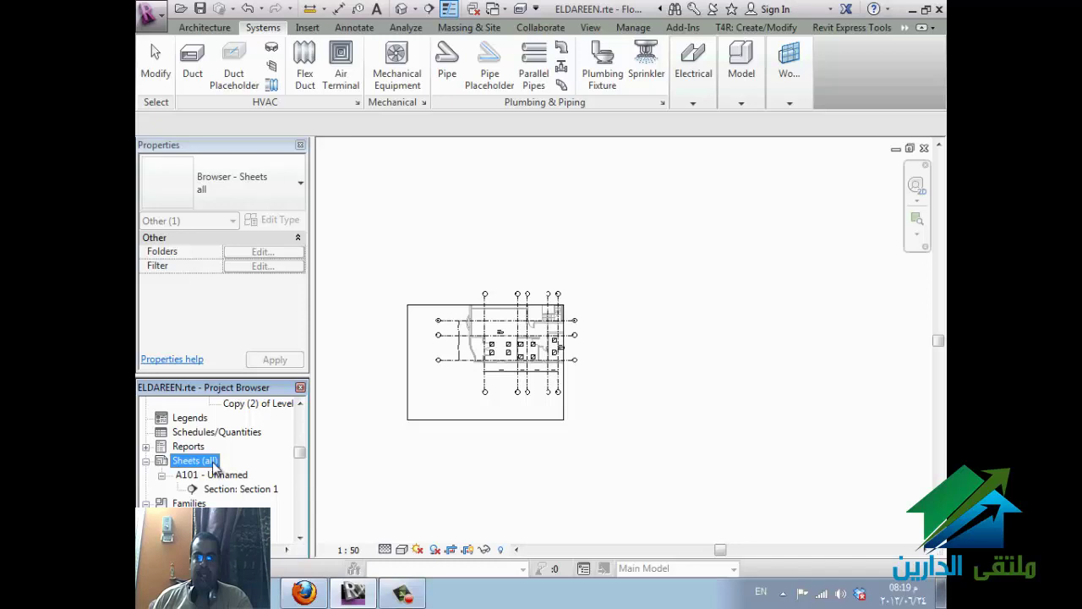
pyautogui.rightClick(214, 466)
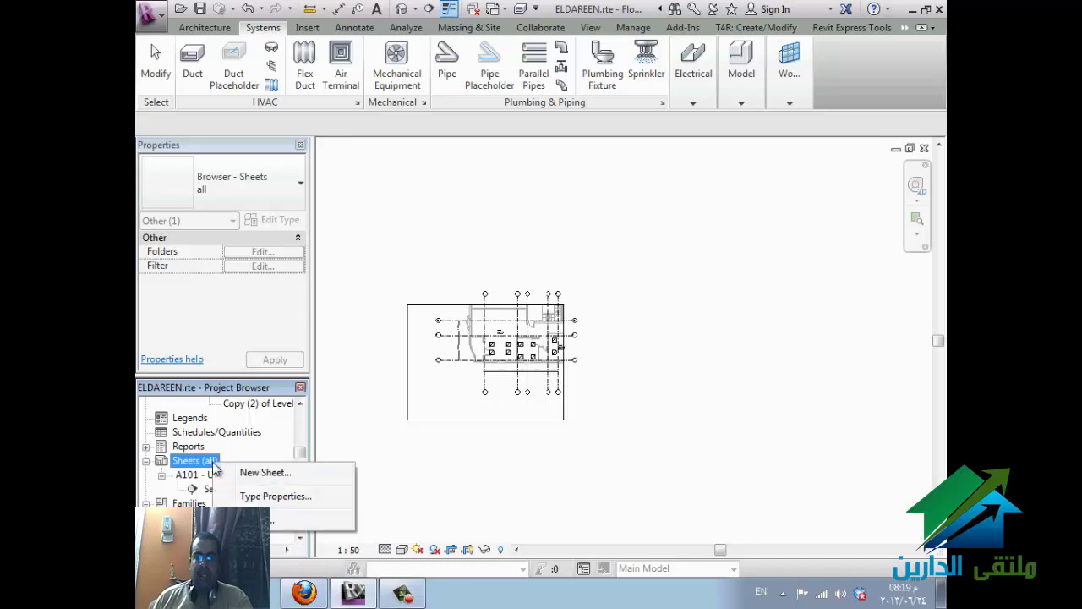
pyautogui.click(281, 476)
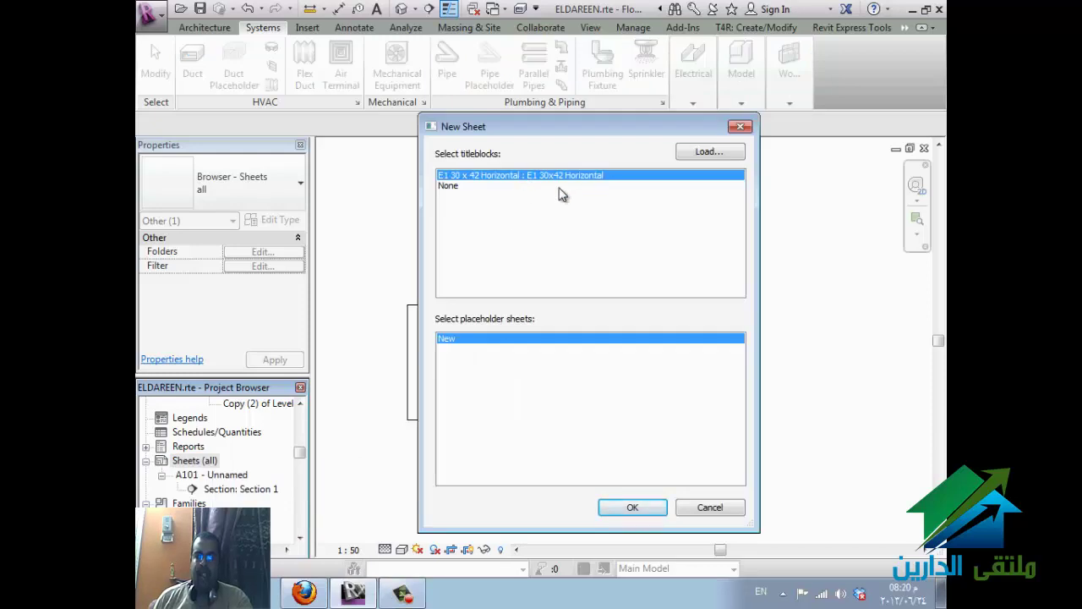
# - Browse the Load Family dialog to E:\REVIT\family\Exported Families
pyautogui.click(710, 153)
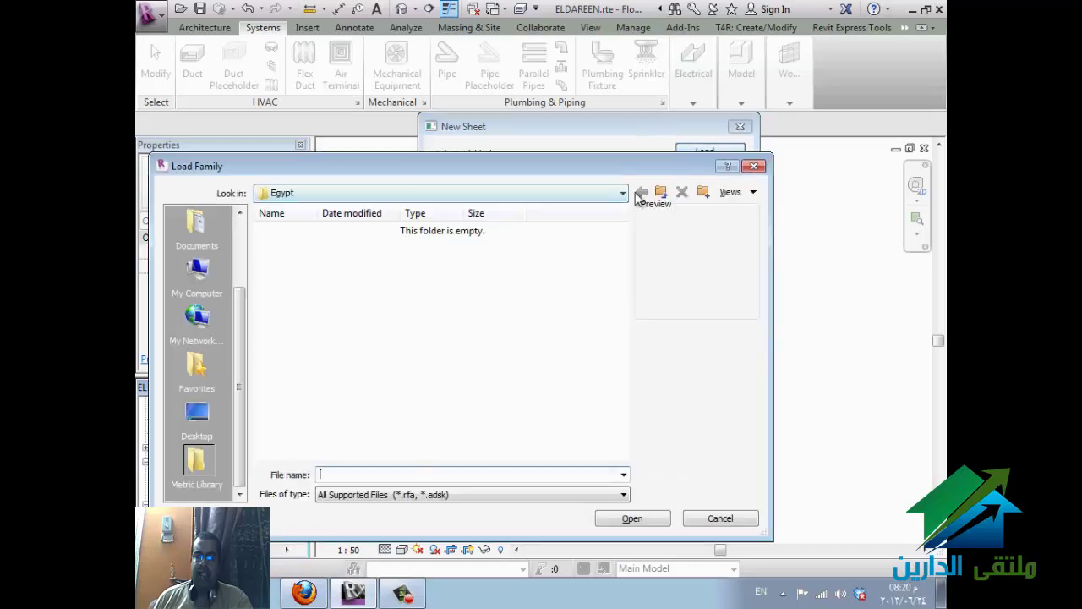
pyautogui.click(532, 193)
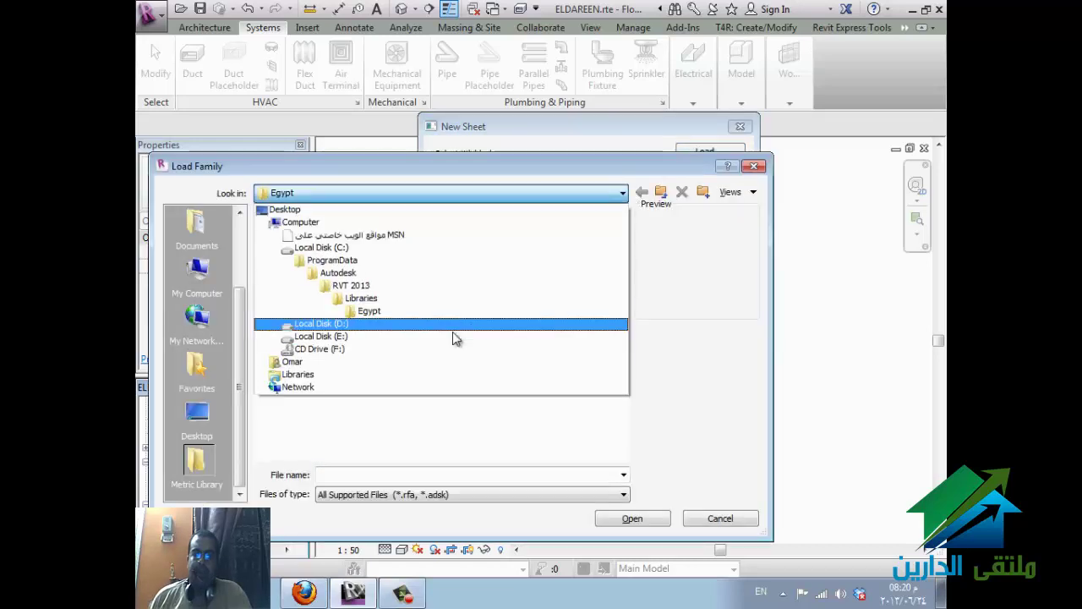
pyautogui.click(454, 328)
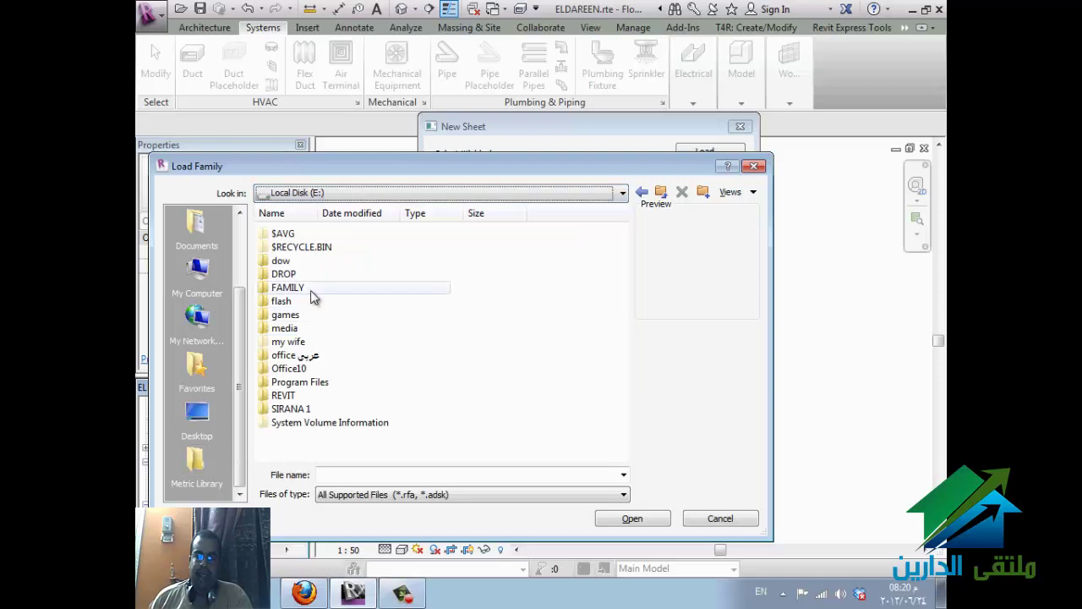
pyautogui.doubleClick(296, 398)
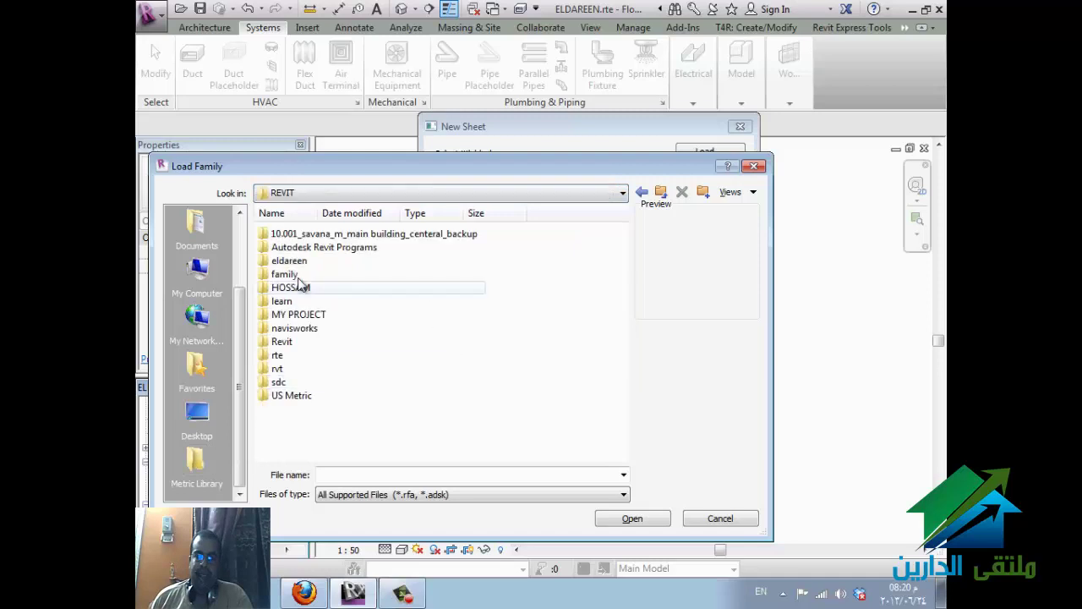
pyautogui.click(297, 278)
pyautogui.doubleClick(296, 276)
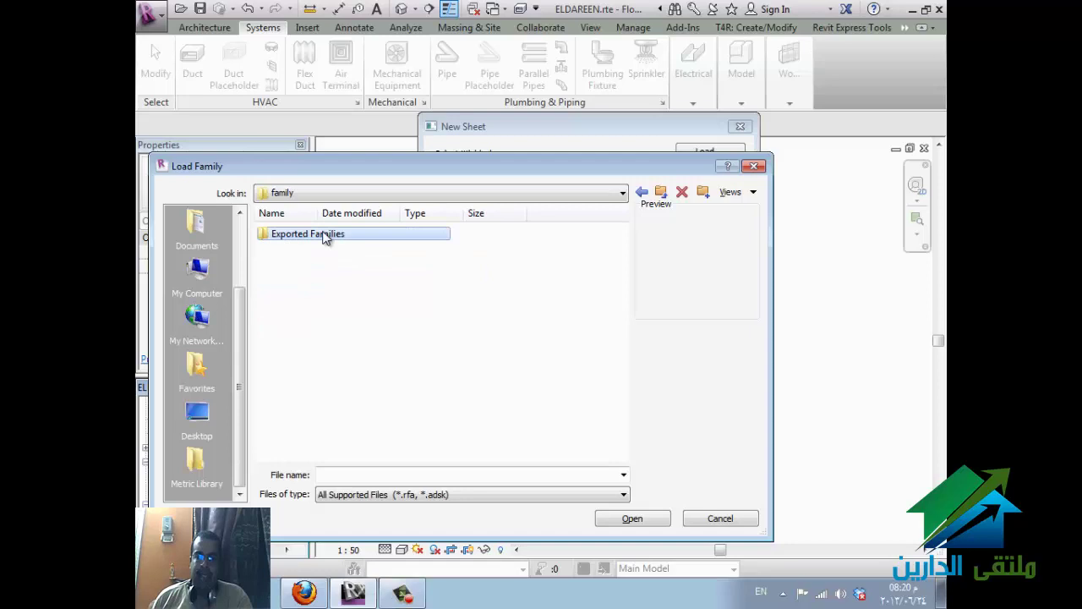
pyautogui.doubleClick(326, 233)
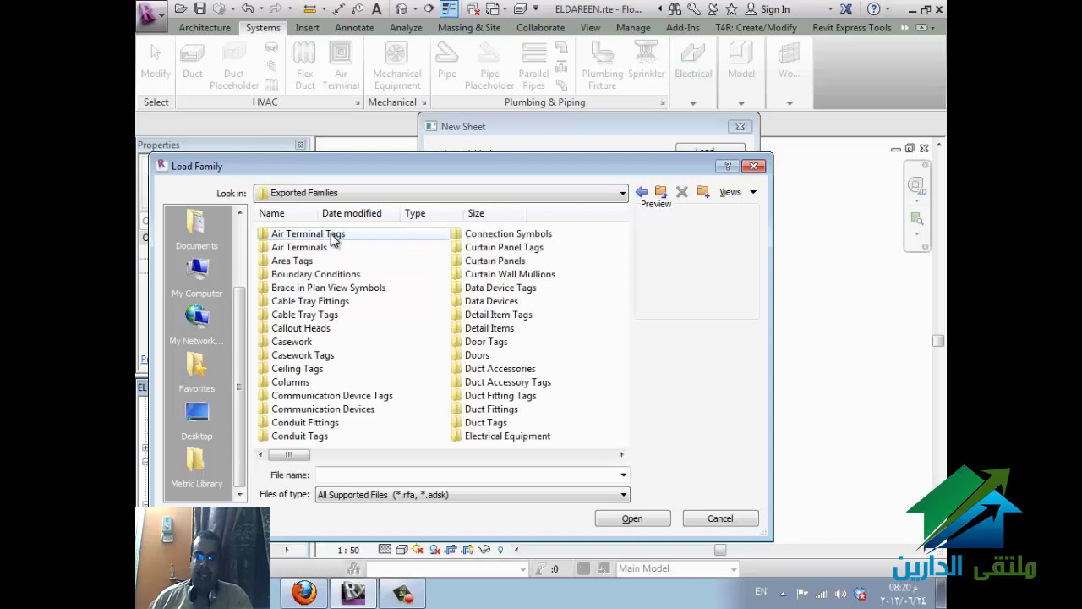
# - Load A0 metric.rfa from the Title Blocks folder into the project
pyautogui.click(414, 372)
pyautogui.scroll(-10, 413, 372)
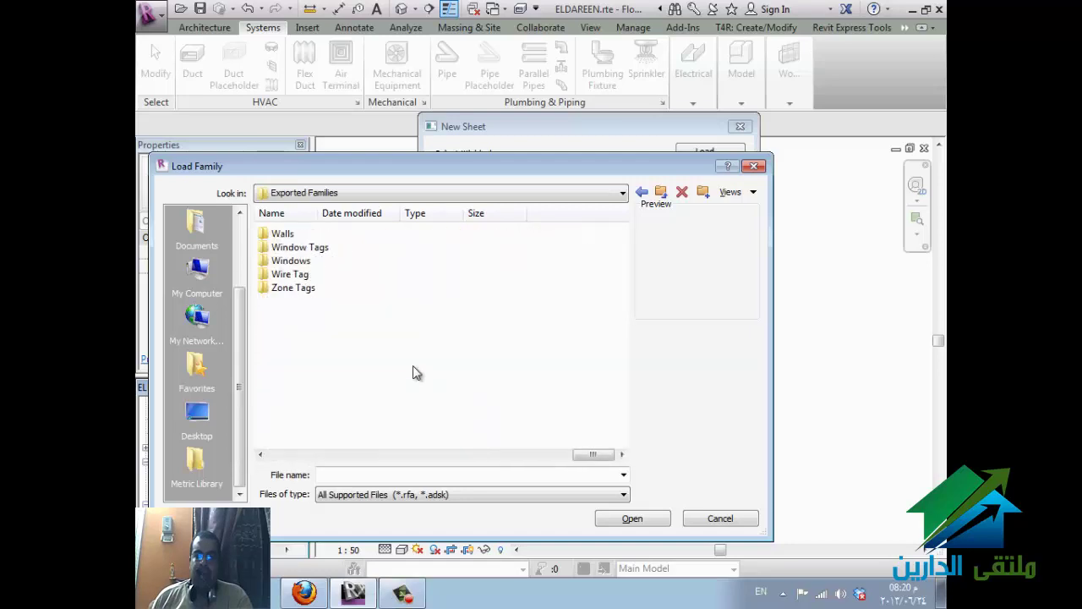
pyautogui.scroll(3, 356, 270)
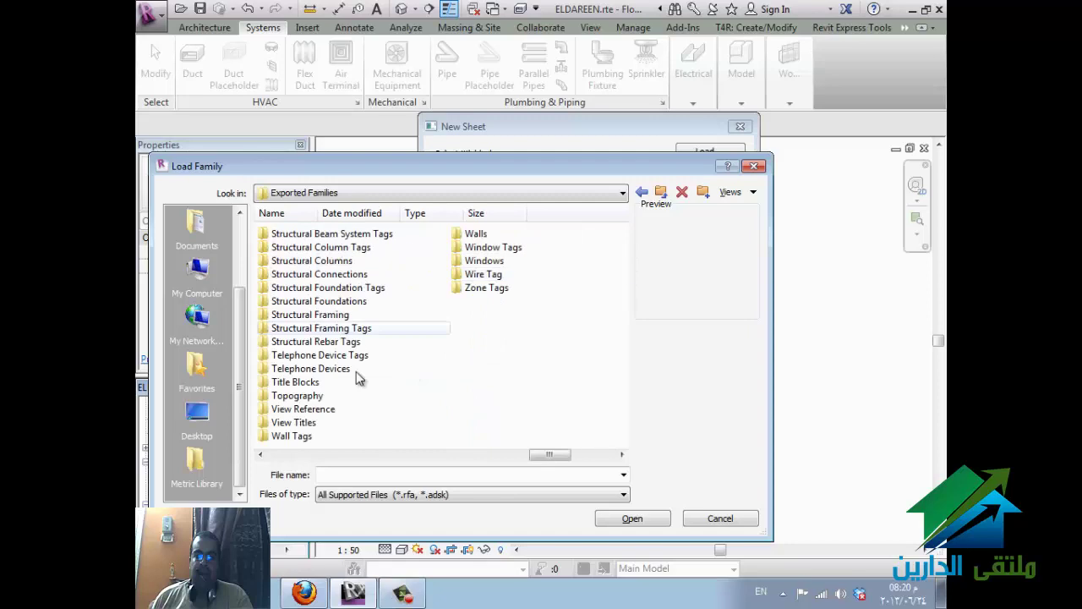
pyautogui.click(307, 385)
pyautogui.doubleClick(308, 386)
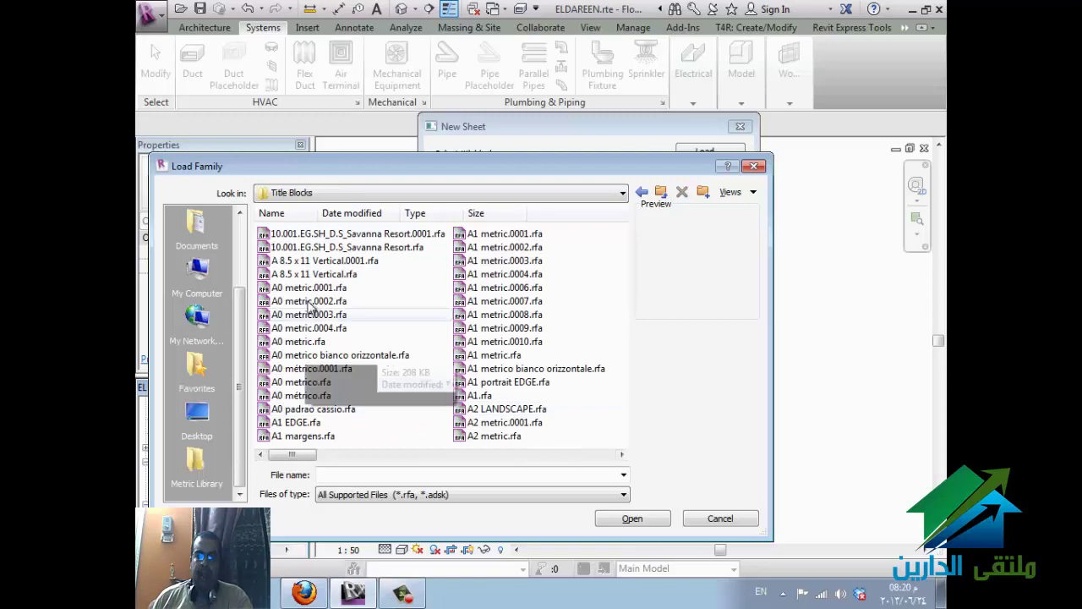
pyautogui.click(311, 342)
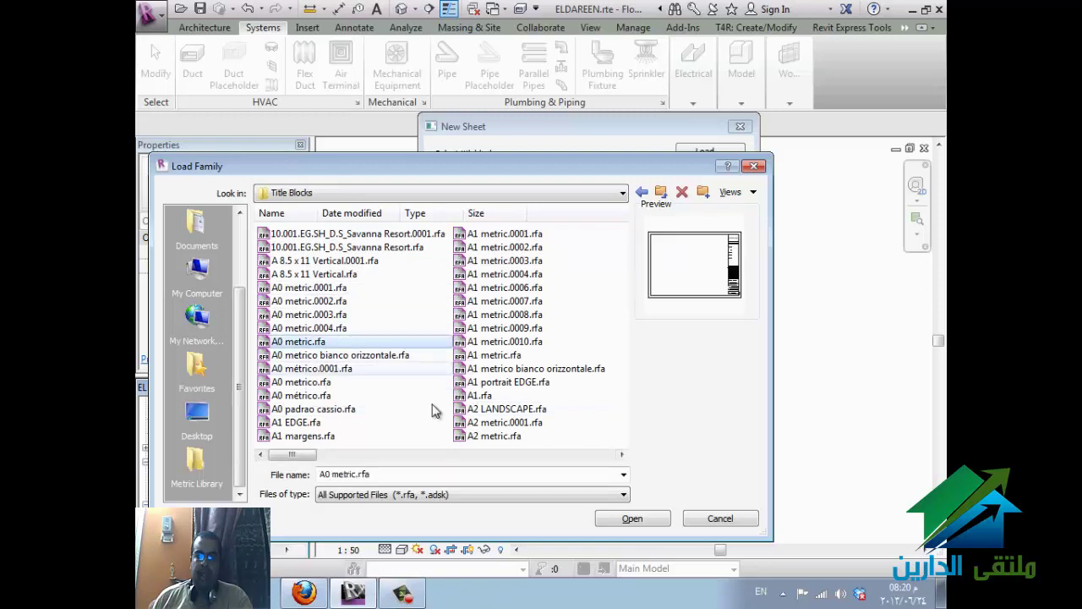
pyautogui.click(632, 518)
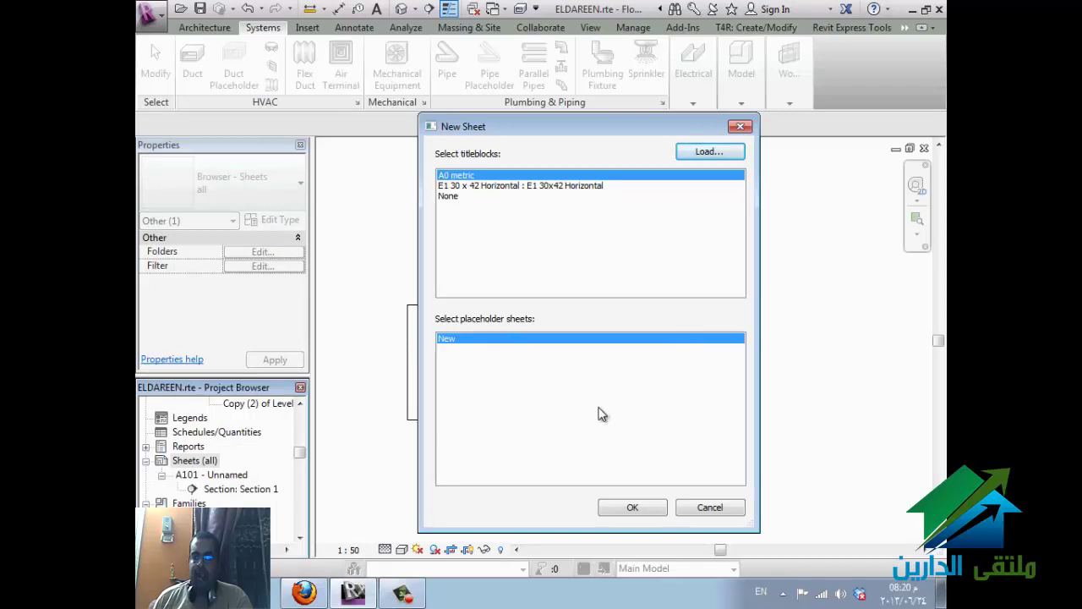
# - Create sheet A102 with the A0 metric titleblock and select that titleblock
pyautogui.click(634, 509)
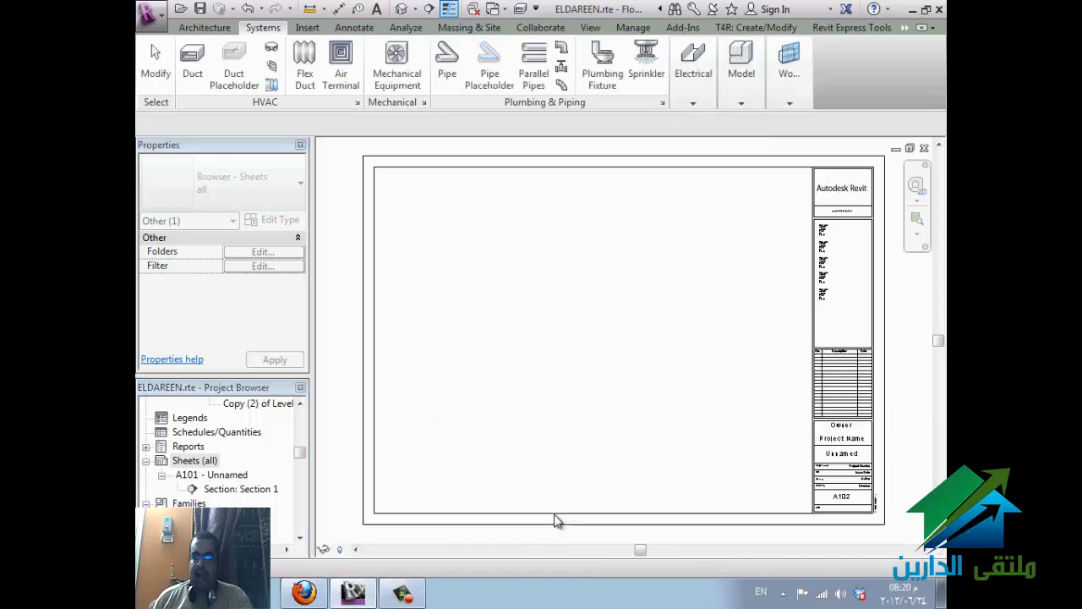
pyautogui.click(876, 391)
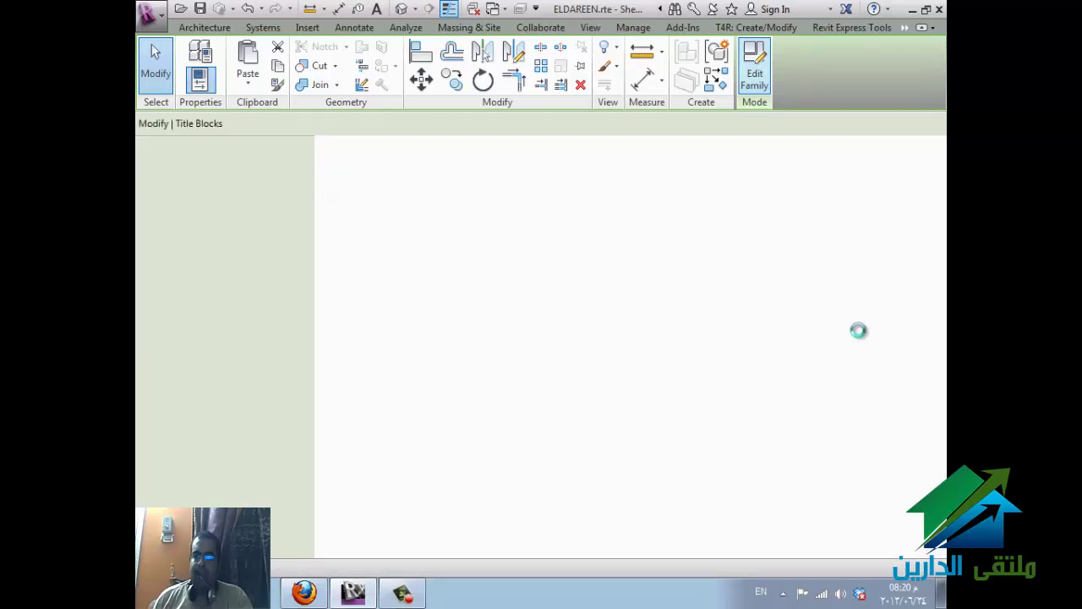
pyautogui.scroll(8, 852, 288)
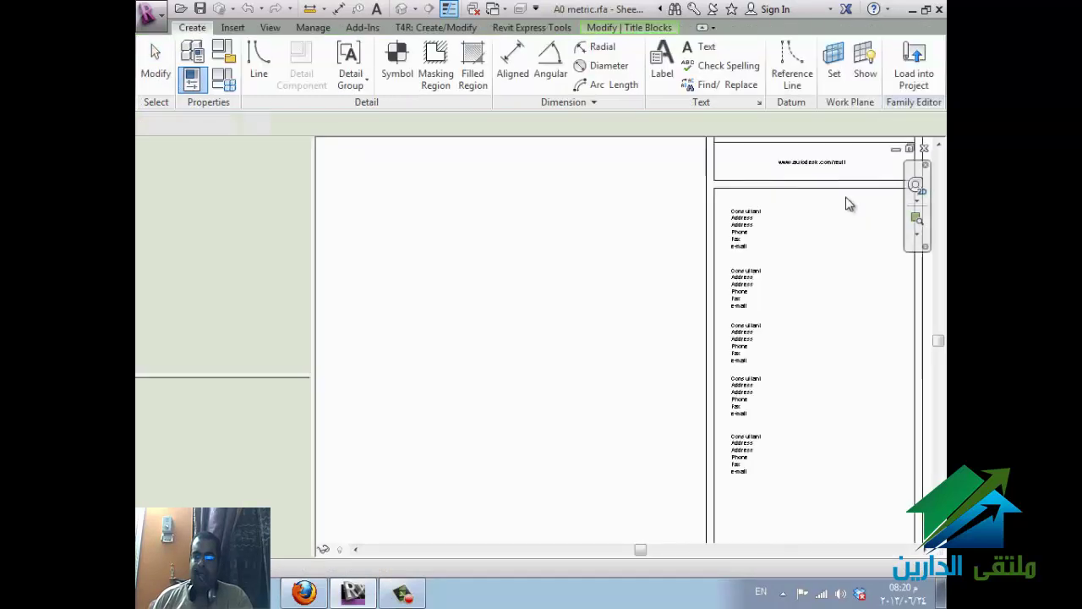
pyautogui.moveTo(731, 423); pyautogui.dragTo(675, 448, button='middle')
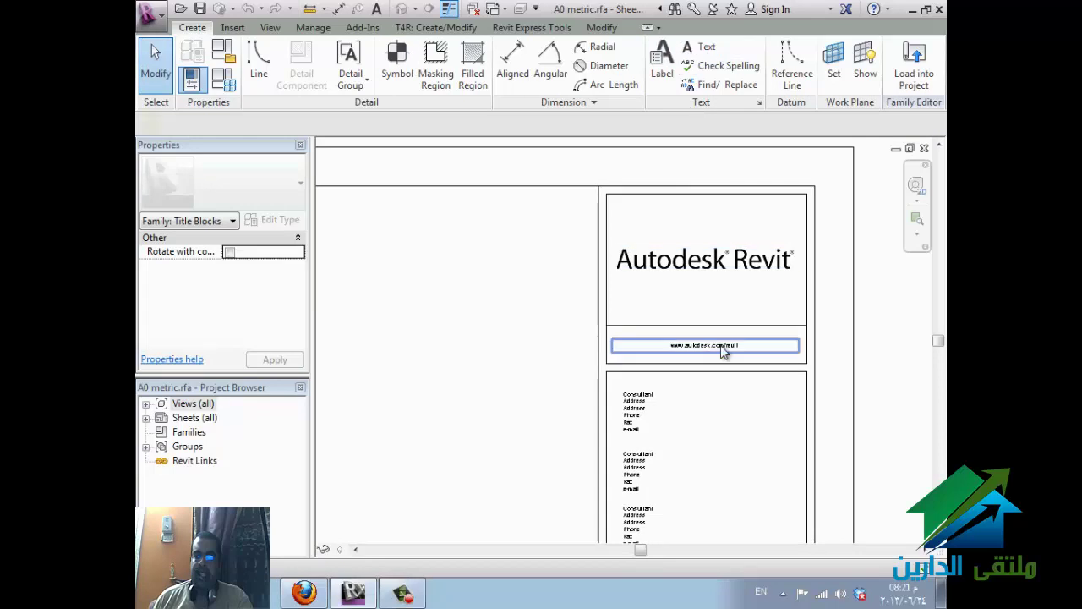
pyautogui.doubleClick(673, 347)
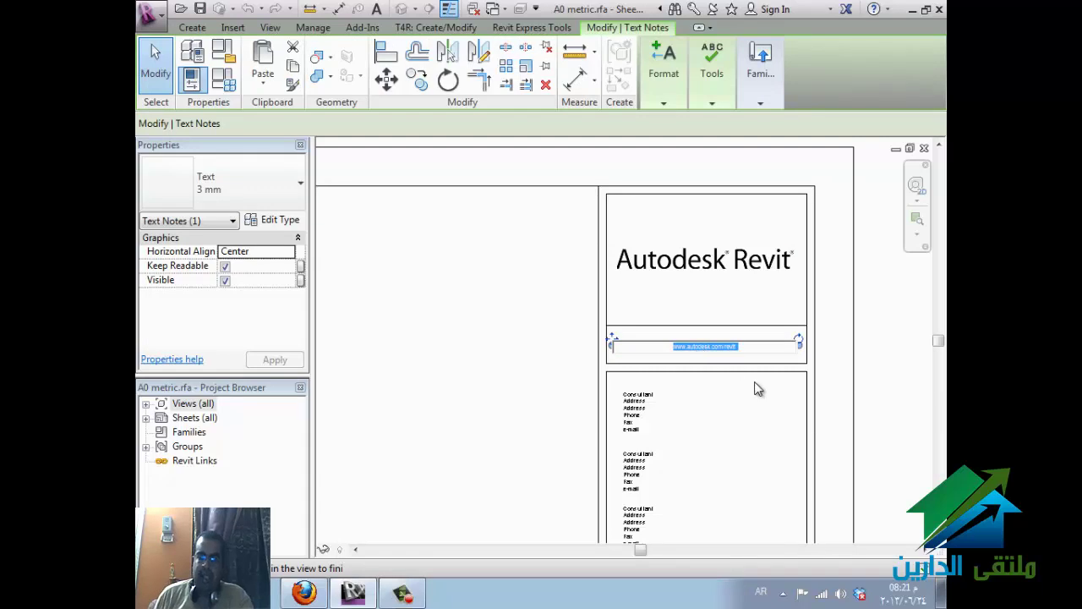
pyautogui.write('ملتقى')
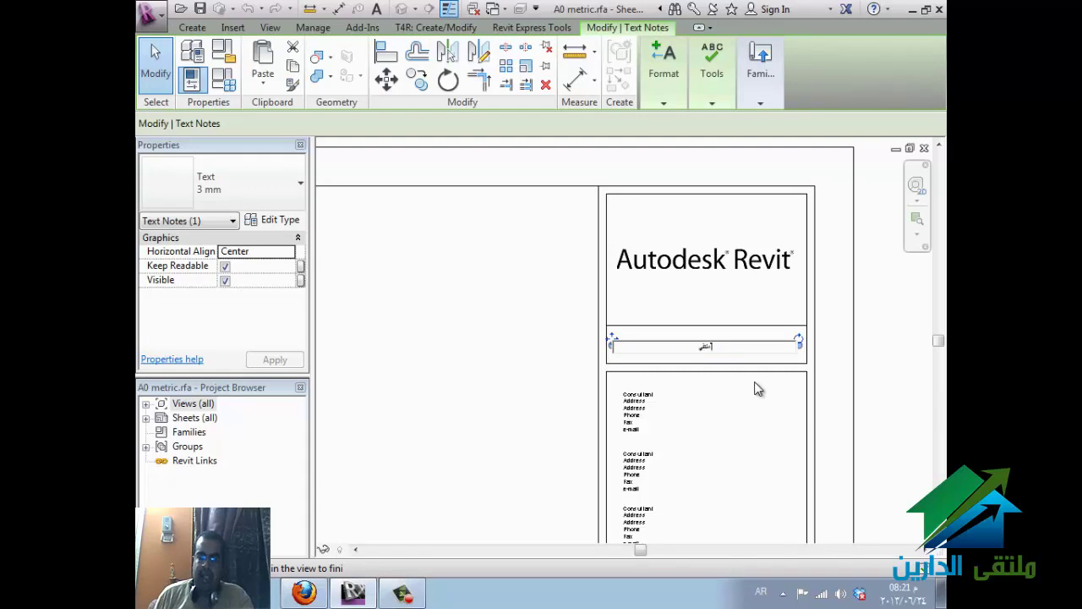
pyautogui.write(' الدارين')
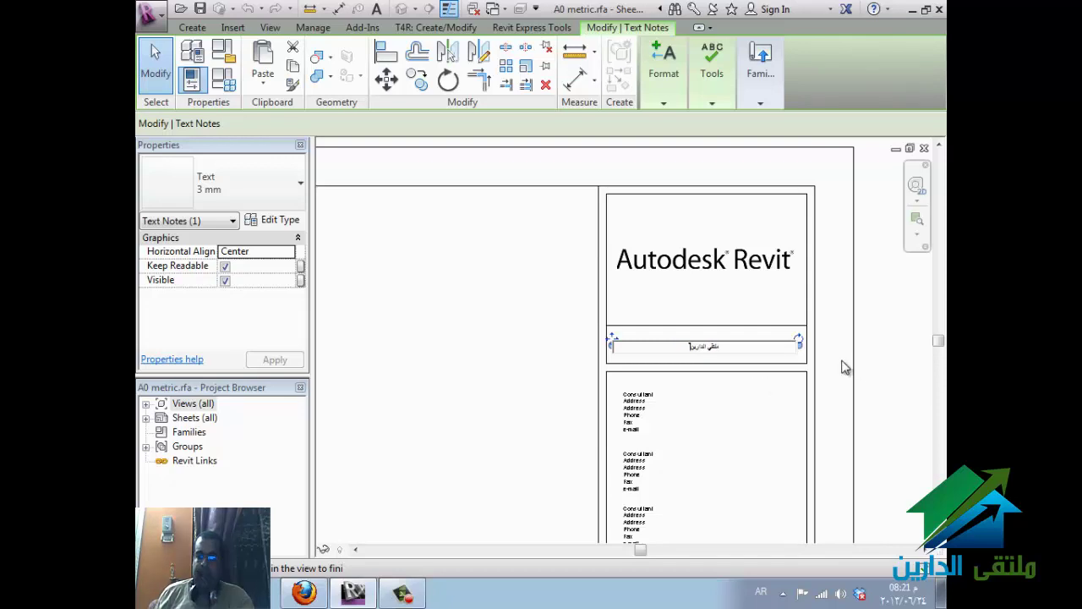
pyautogui.hotkey('ctrl', 'a')
pyautogui.write('www.autodesk.com/revit')
pyautogui.click(744, 375)
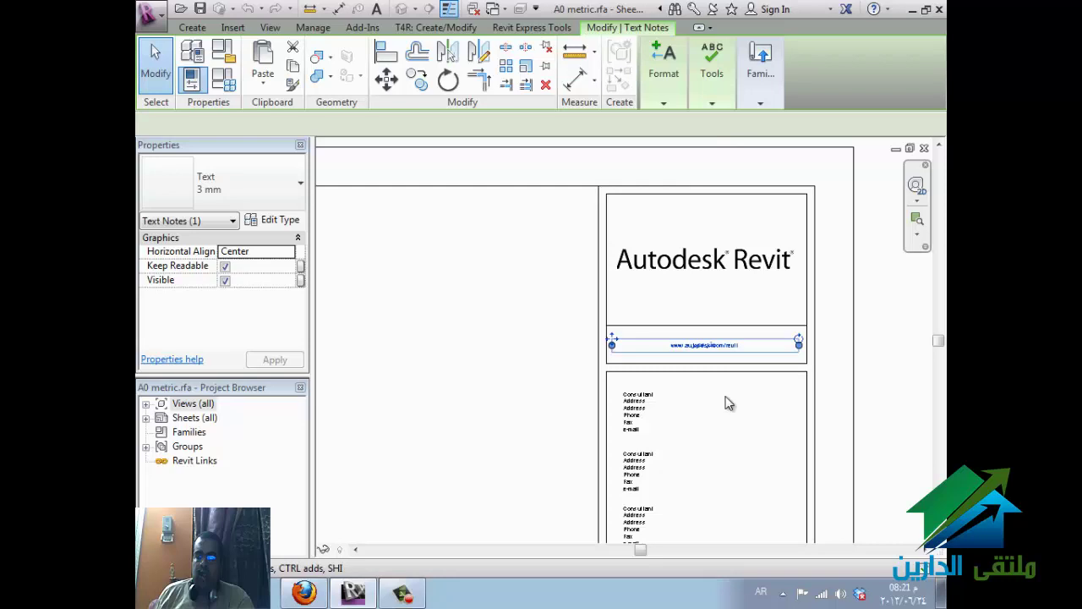
pyautogui.scroll(-5, 673, 258)
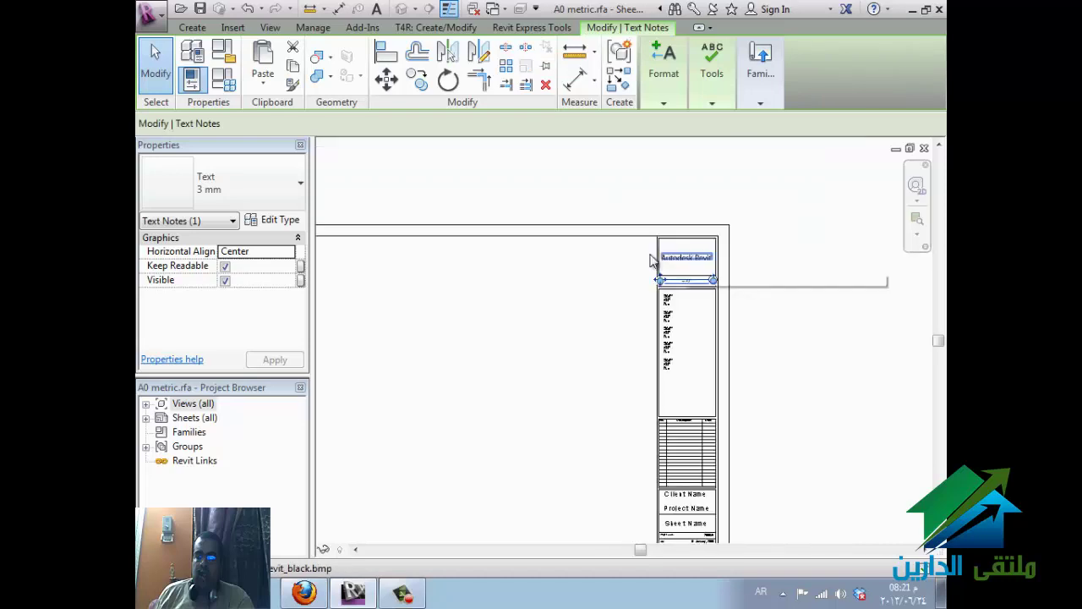
pyautogui.click(771, 238)
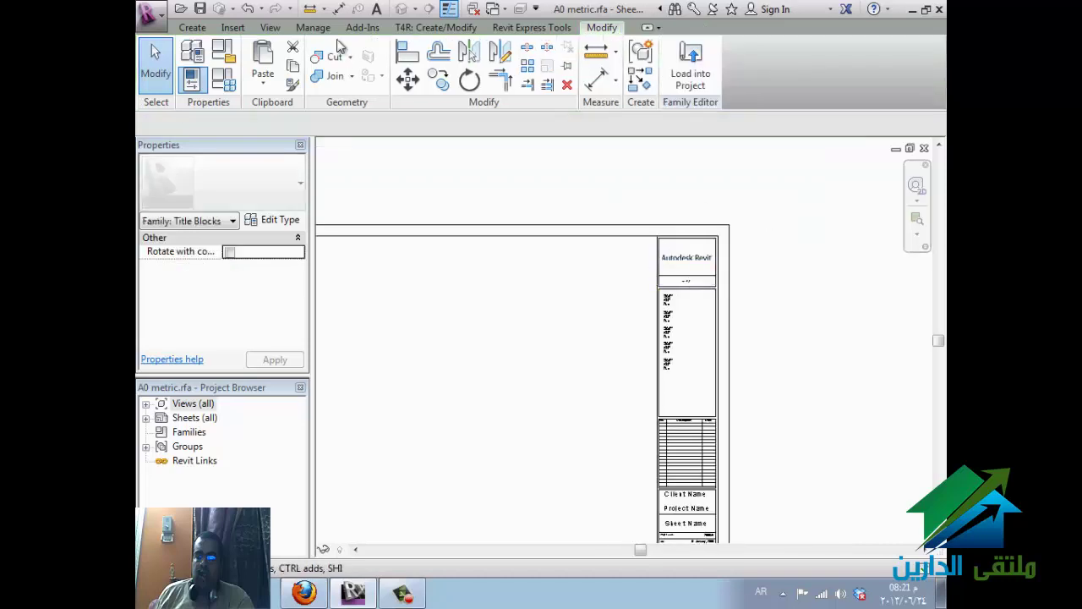
pyautogui.click(192, 27)
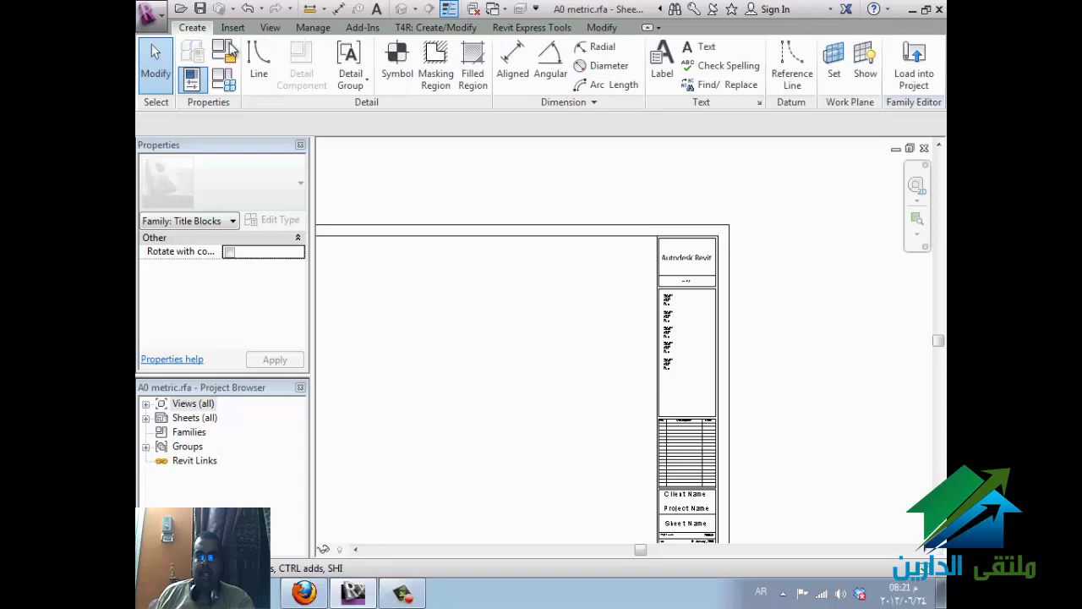
# - Place a new parameter label in the titleblock's consultant panel
pyautogui.click(662, 61)
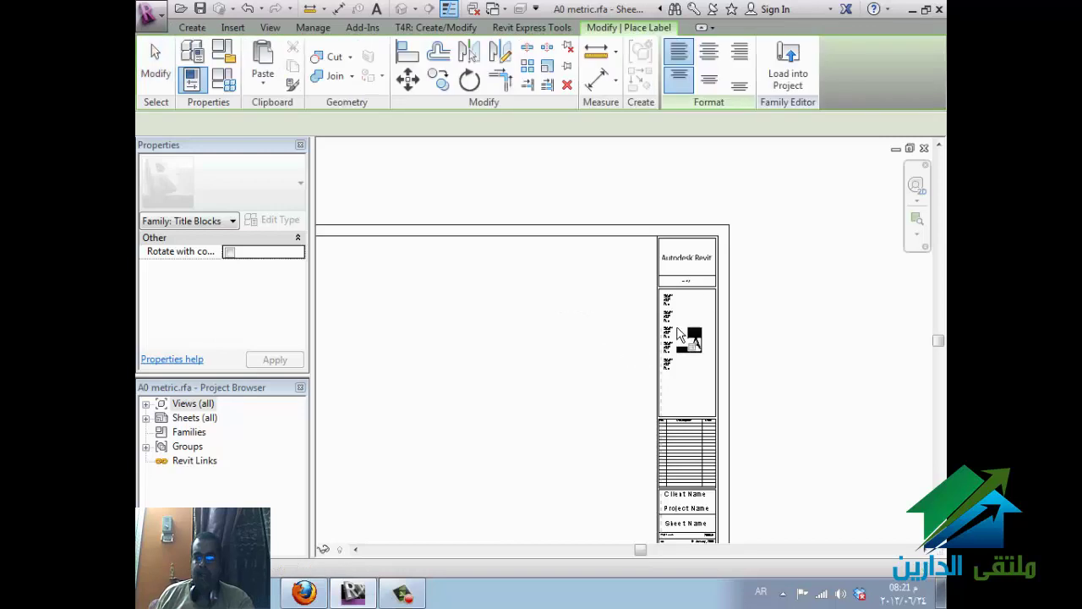
pyautogui.click(668, 394)
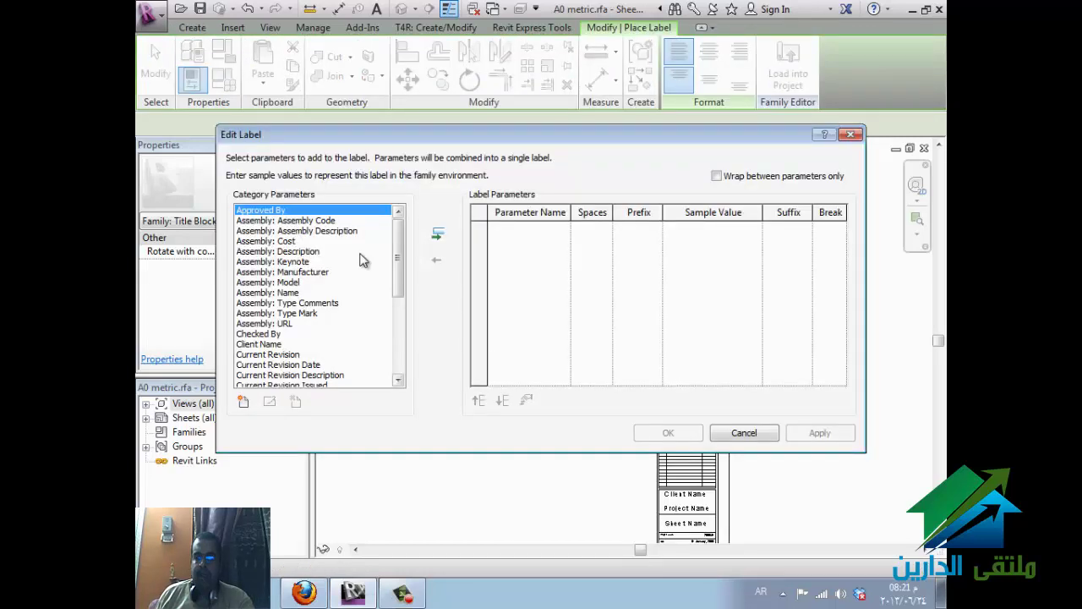
pyautogui.click(273, 336)
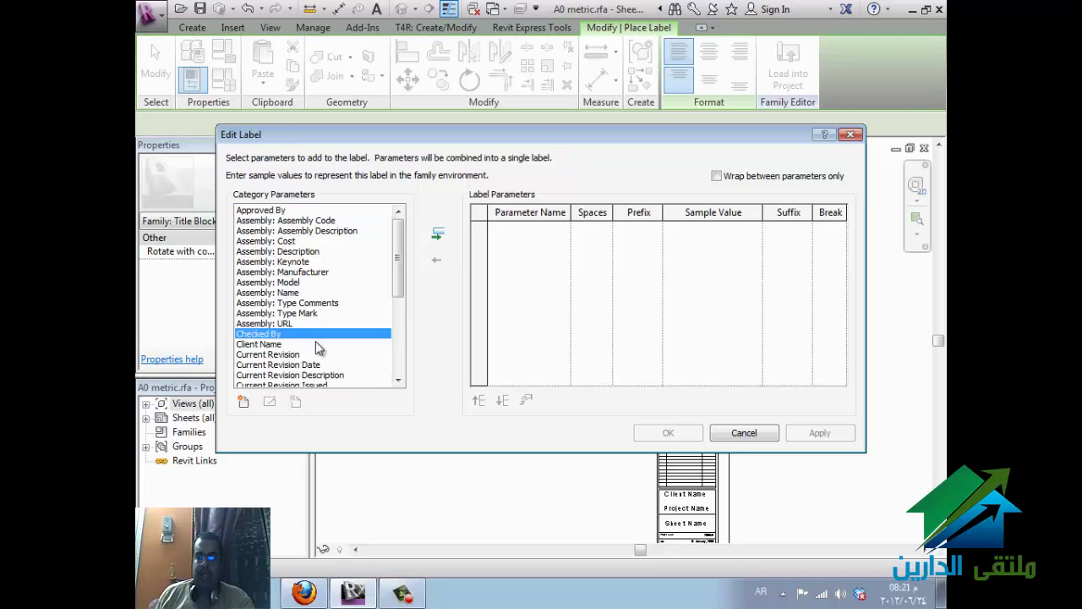
pyautogui.scroll(-5, 316, 340)
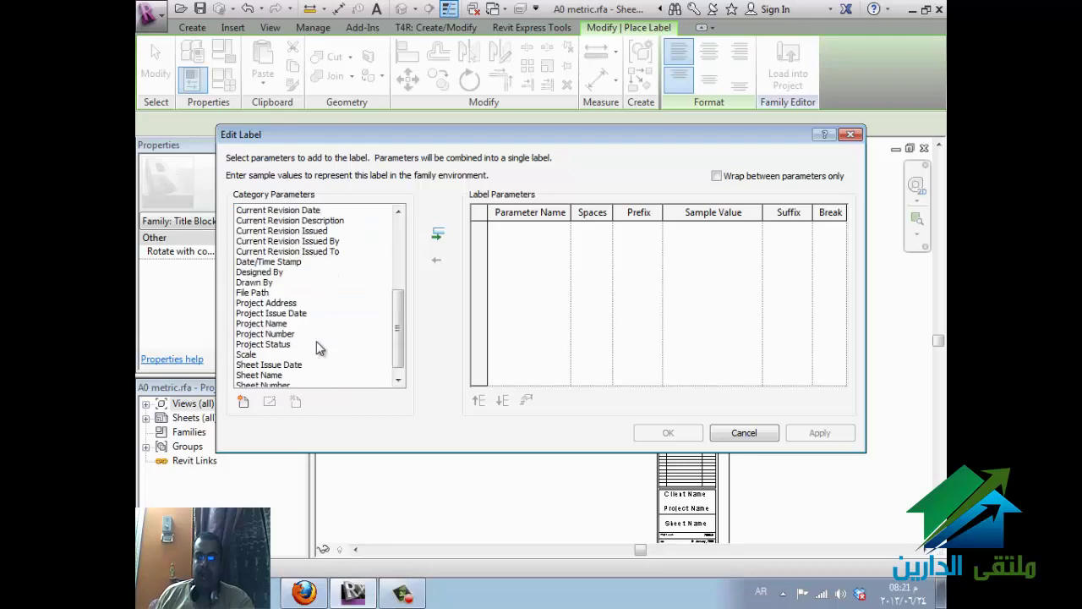
pyautogui.click(272, 283)
pyautogui.scroll(-1, 306, 303)
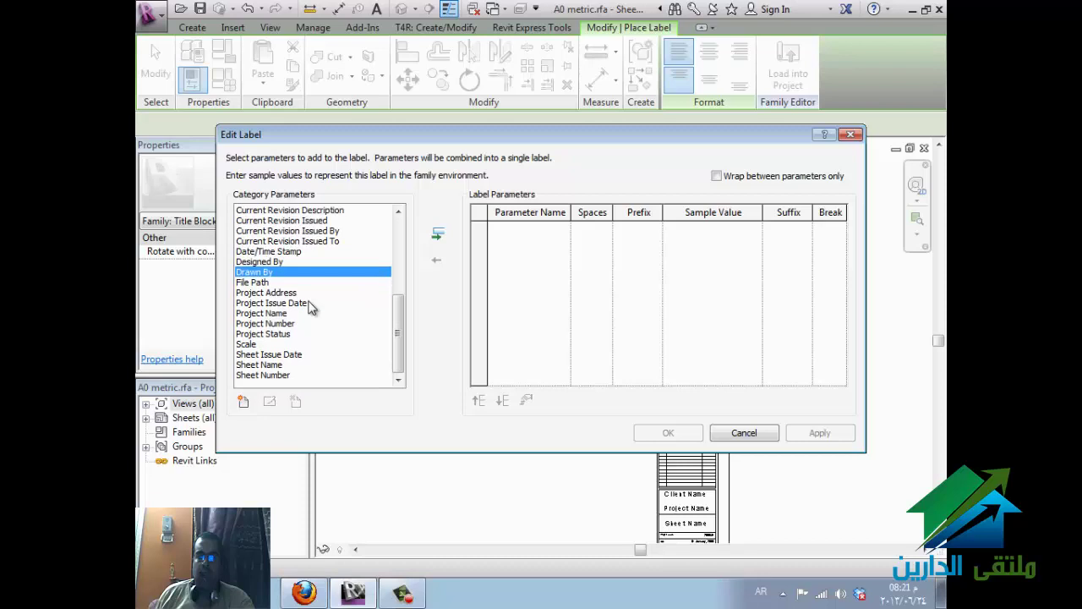
# - Give the label the Project Name and Project Number parameters and confirm it
pyautogui.click(286, 314)
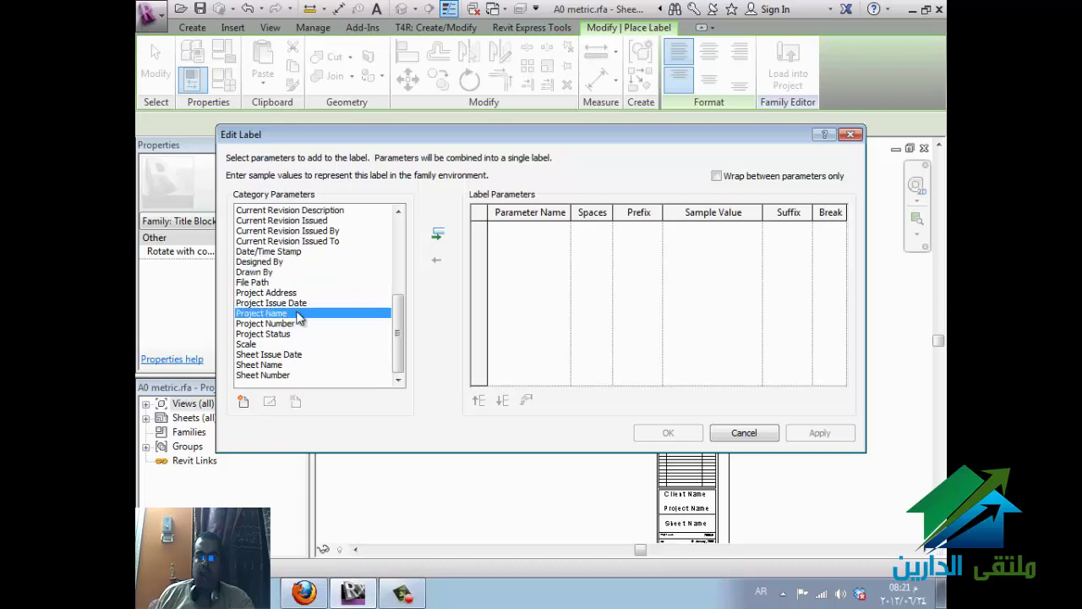
pyautogui.click(287, 323)
pyautogui.doubleClick(287, 314)
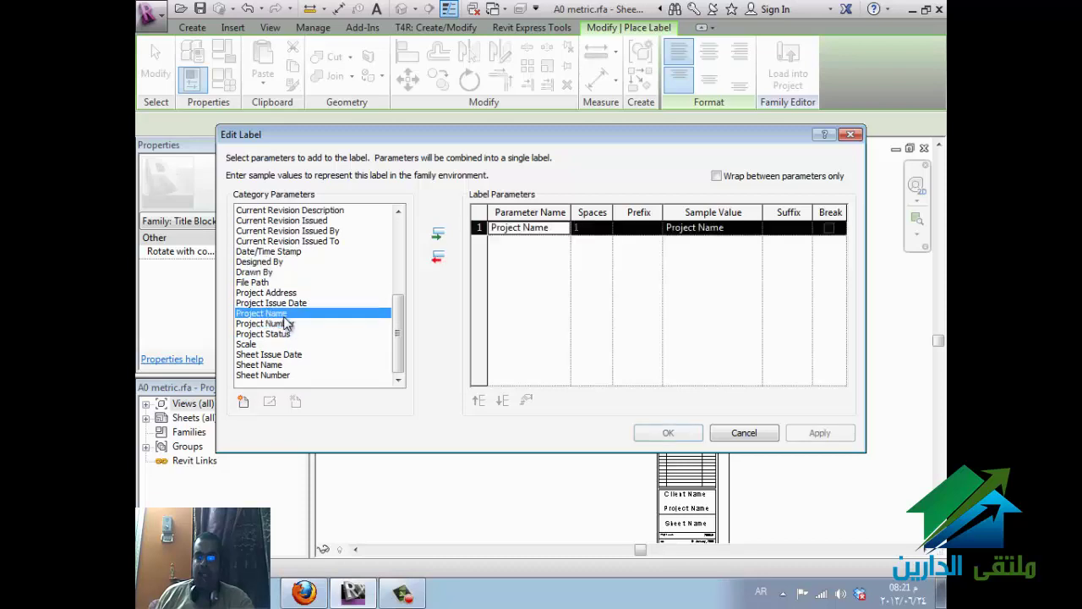
pyautogui.click(287, 324)
pyautogui.doubleClick(288, 326)
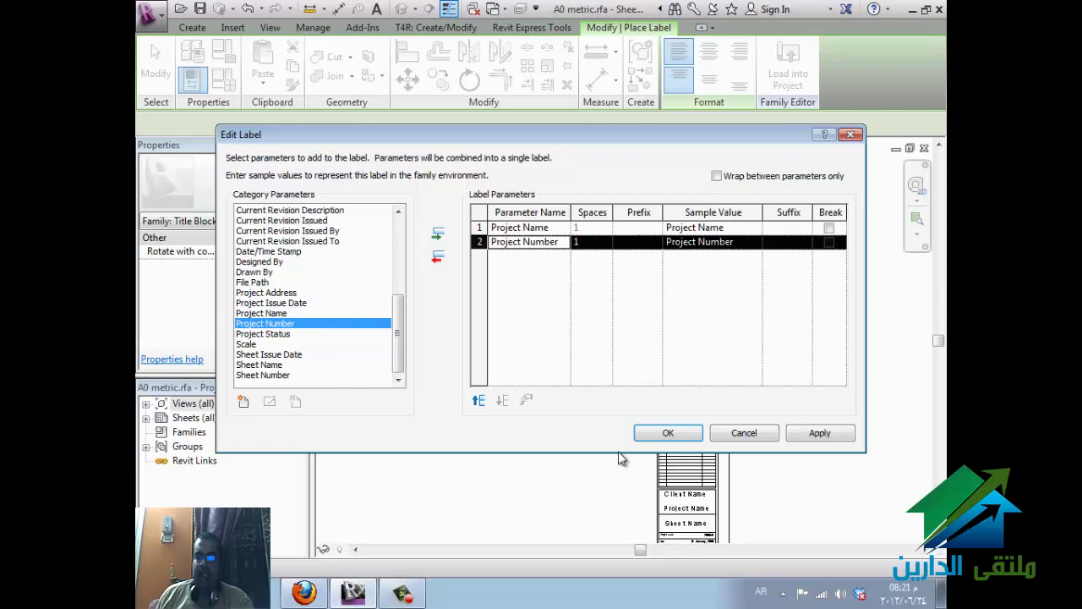
pyautogui.click(668, 433)
pyautogui.scroll(2, 734, 486)
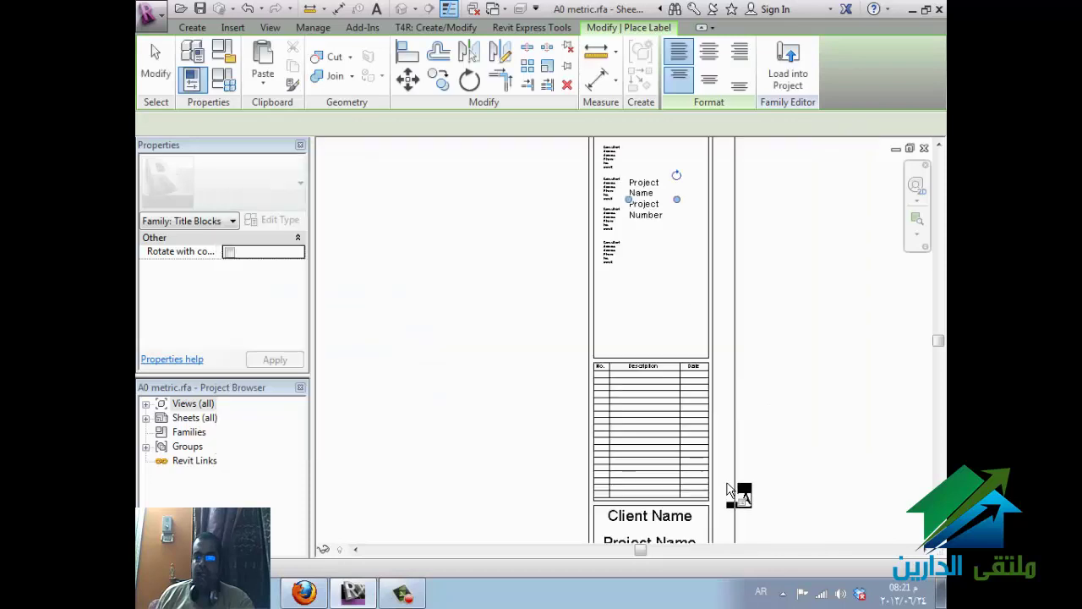
pyautogui.moveTo(727, 490); pyautogui.dragTo(732, 178, button='middle')
# - Stop placing labels, try the Line tool, cancel it and view the whole title block
pyautogui.press('Escape')
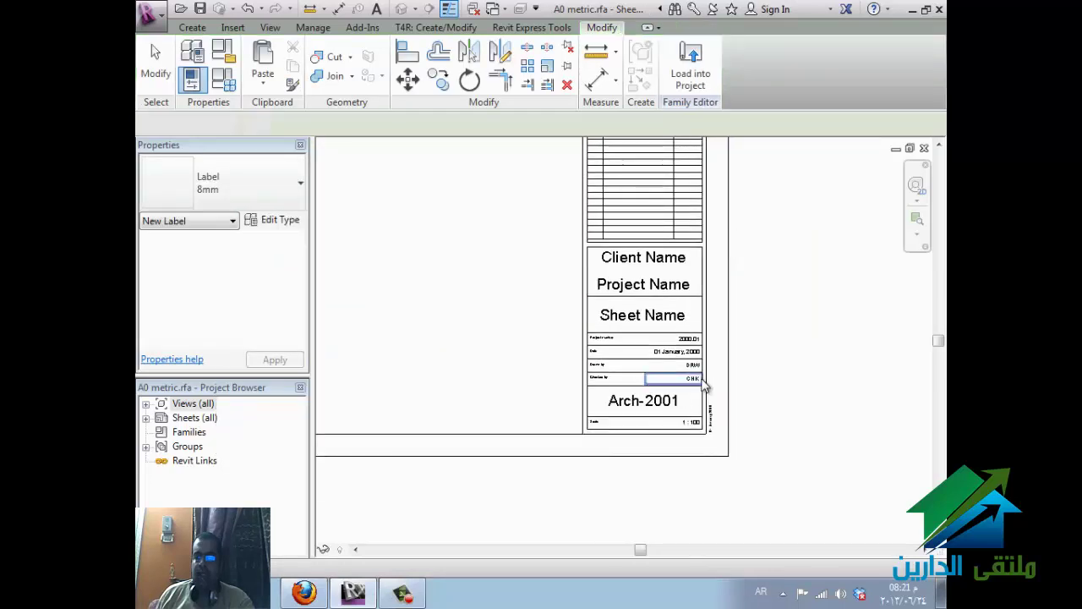
pyautogui.scroll(-1, 731, 393)
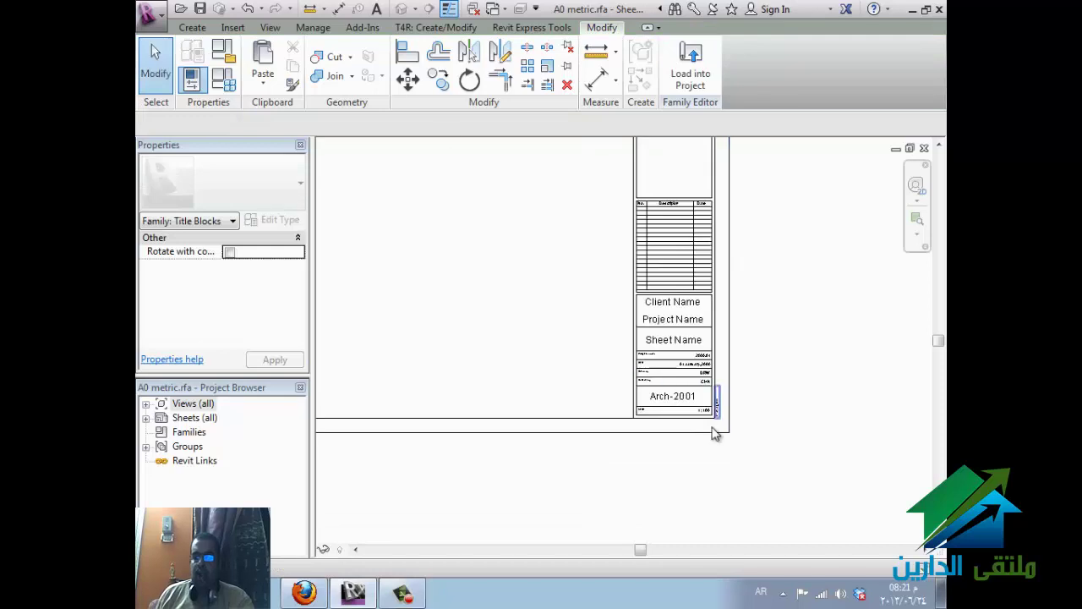
pyautogui.click(191, 27)
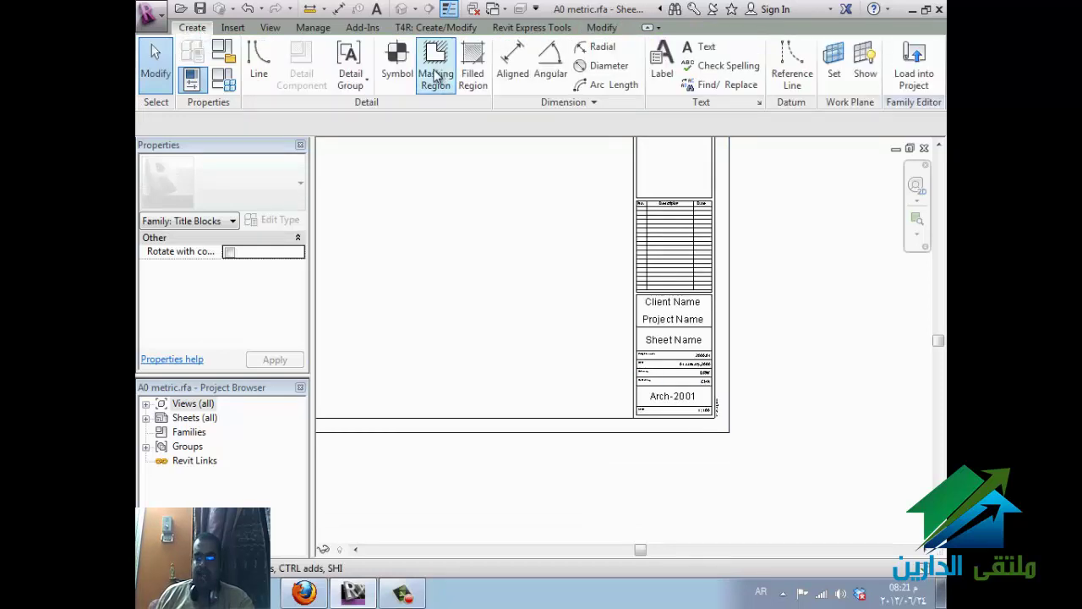
pyautogui.click(256, 61)
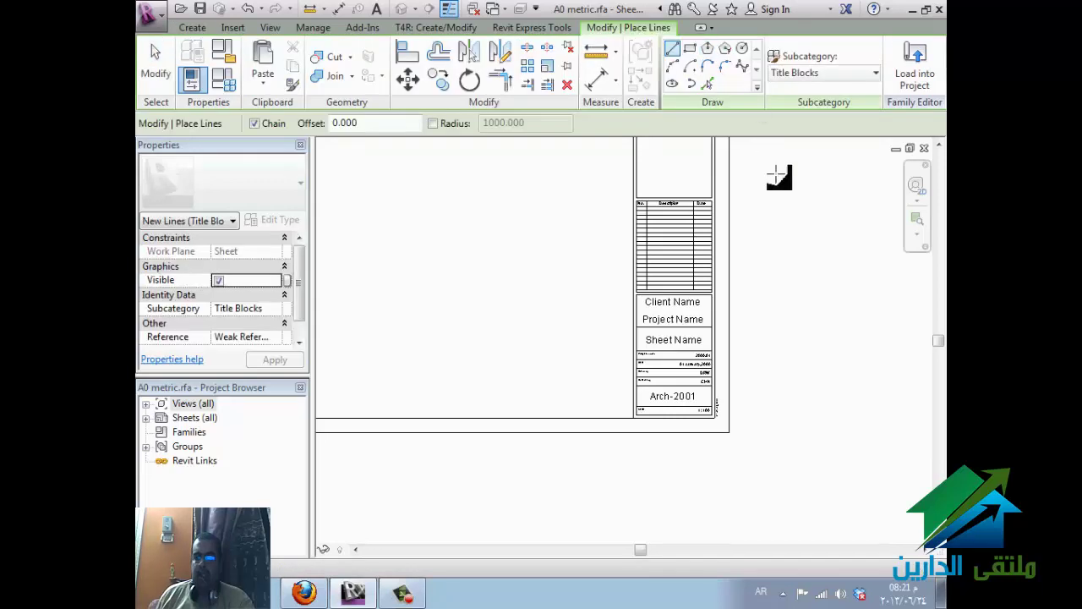
pyautogui.press('Escape')
pyautogui.press('Escape')
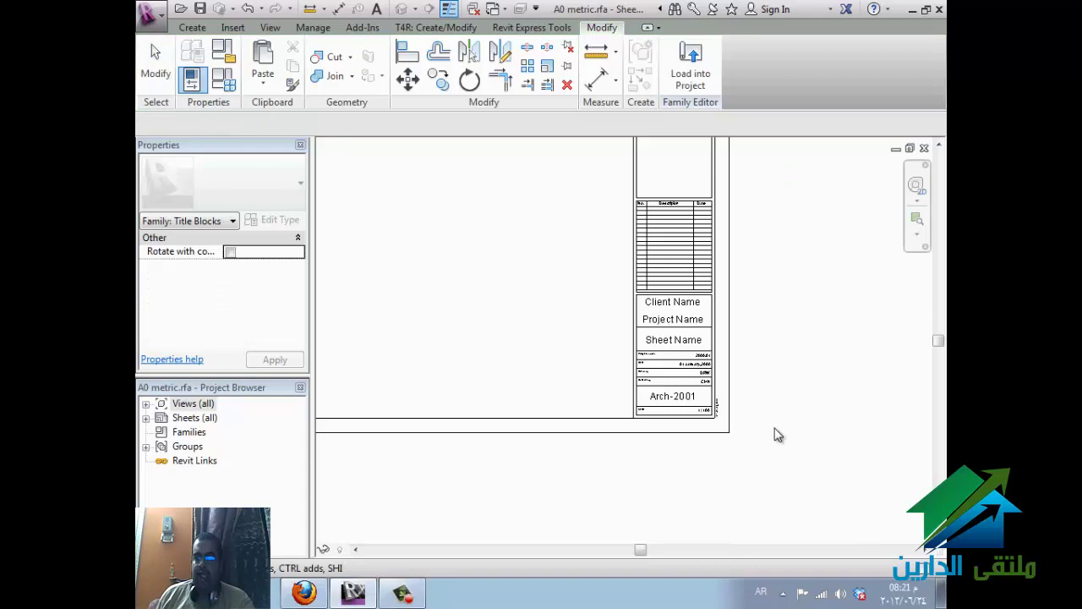
pyautogui.scroll(-2, 778, 435)
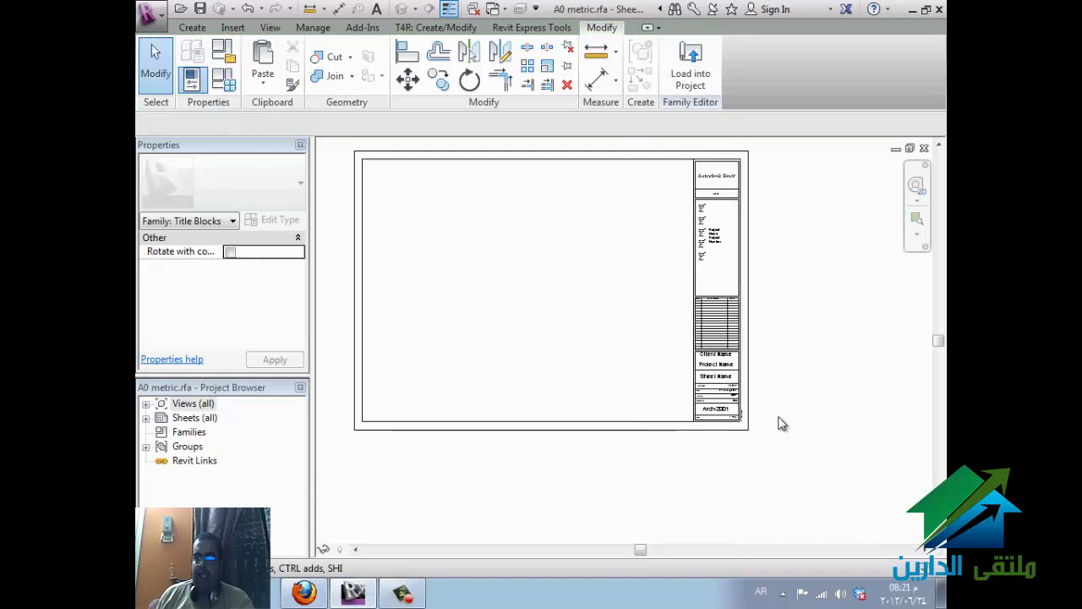
# - Load the edited A0 metric title block into ELDAREEN.rte, overwriting the existing version and parameter values
pyautogui.click(691, 67)
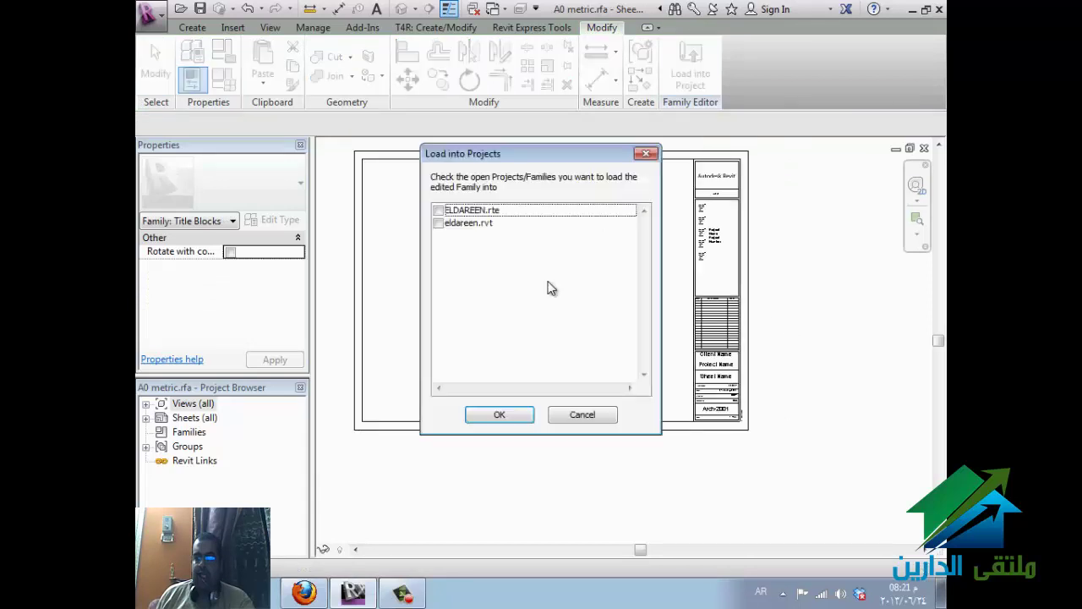
pyautogui.click(438, 211)
pyautogui.click(500, 414)
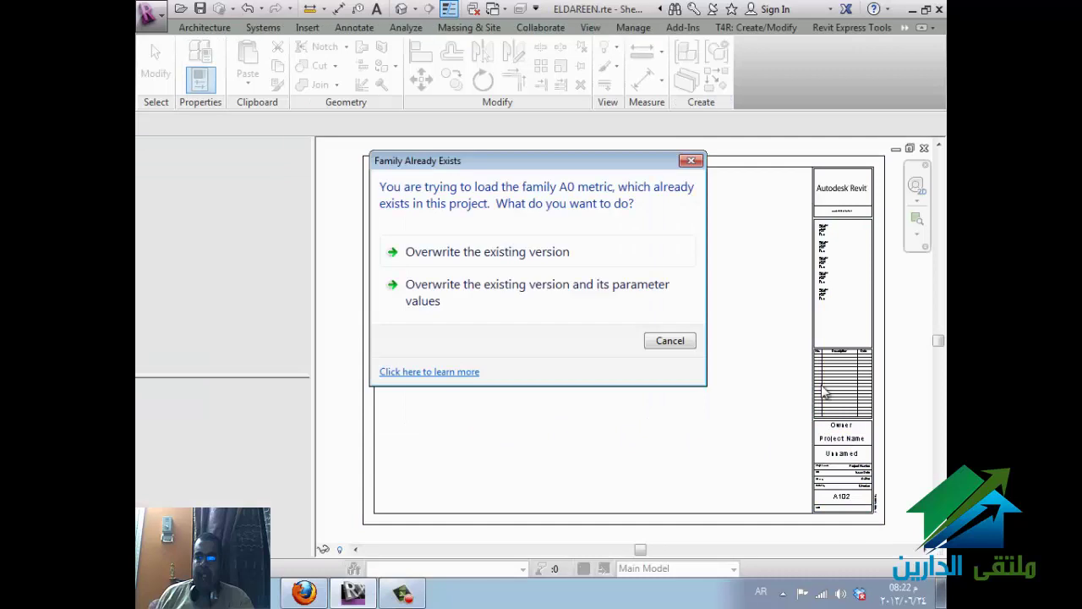
pyautogui.click(530, 298)
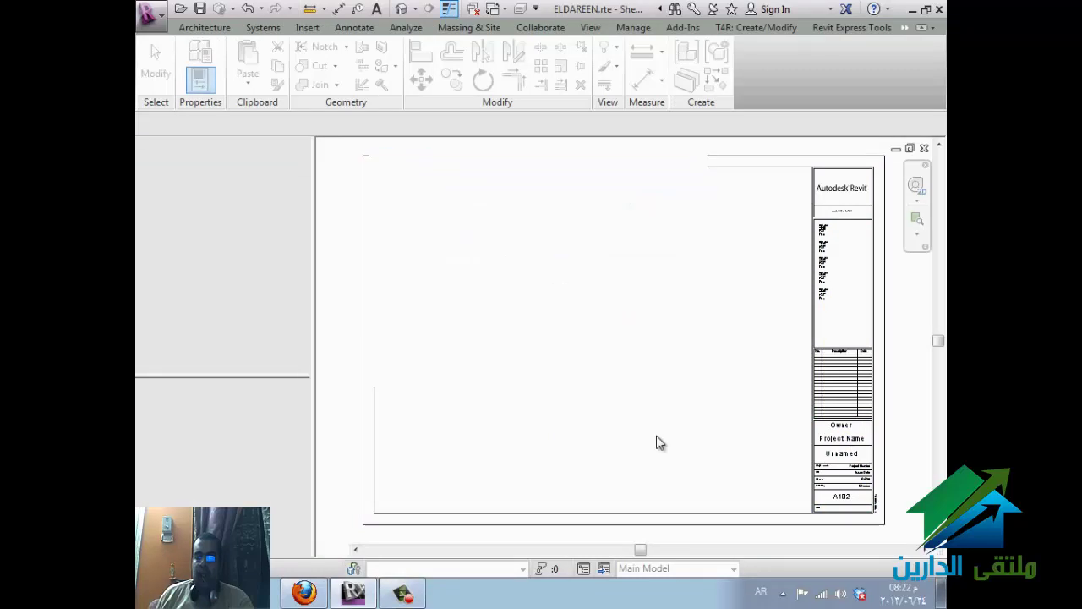
pyautogui.click(304, 593)
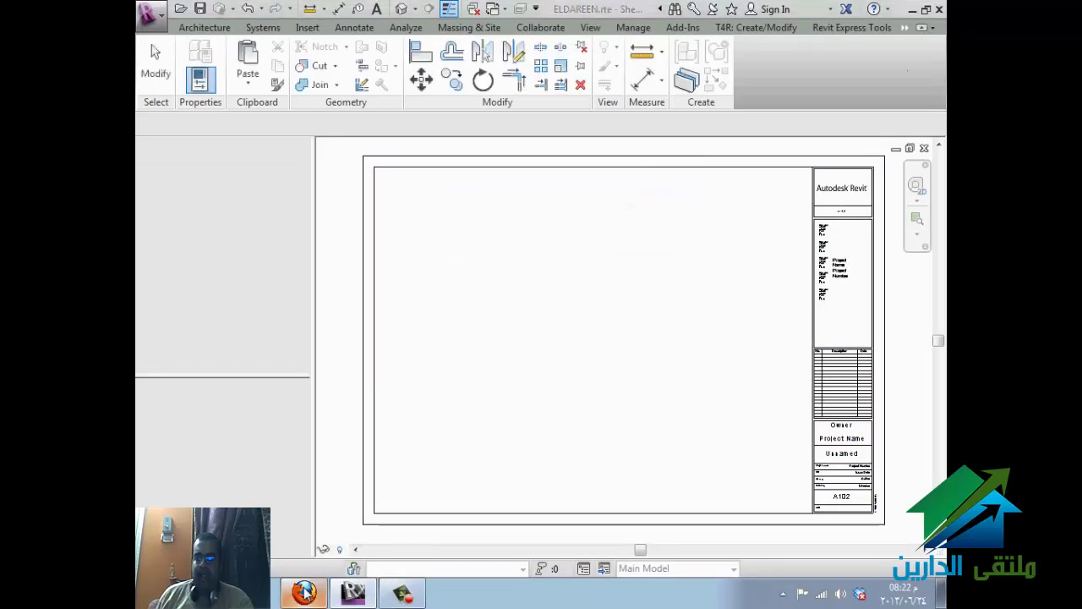
# - Return to Revit and pick the Copy (4) of Level 2 floor plan in the Project Browser
pyautogui.click(306, 592)
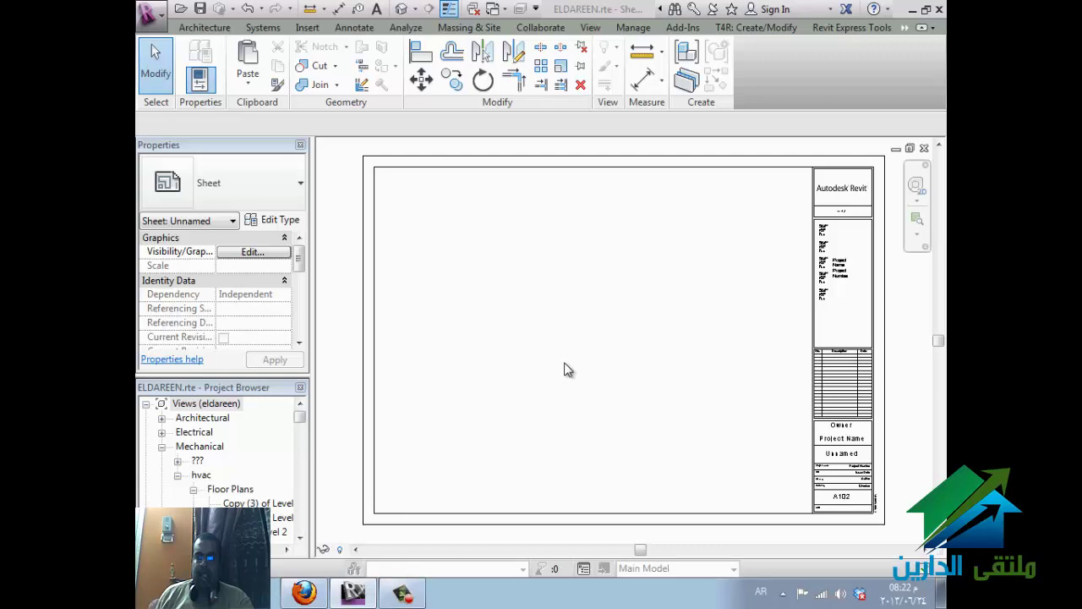
pyautogui.click(281, 518)
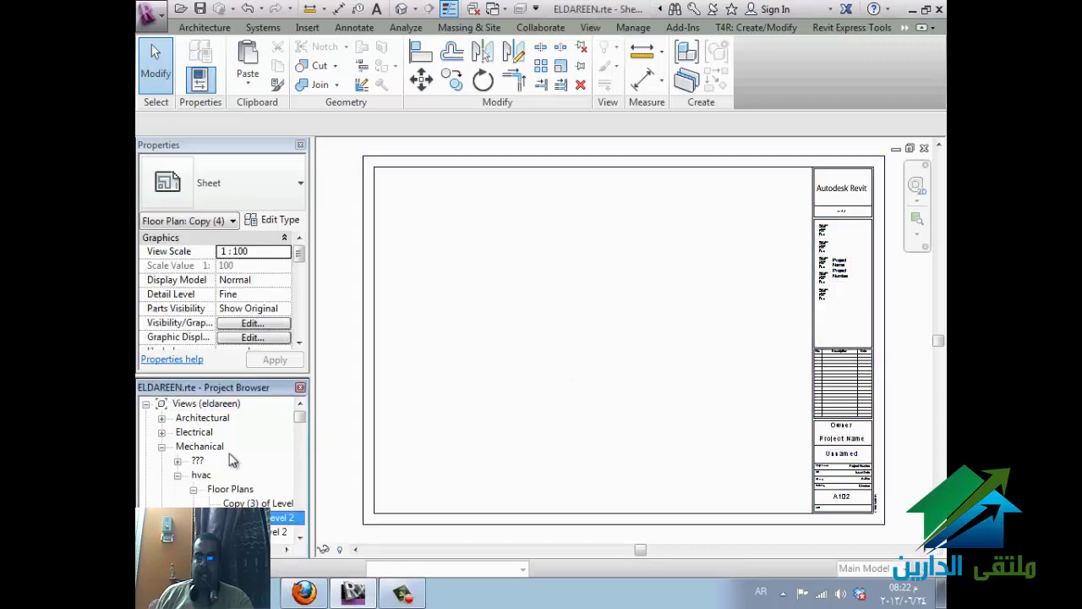
pyautogui.scroll(-1, 226, 482)
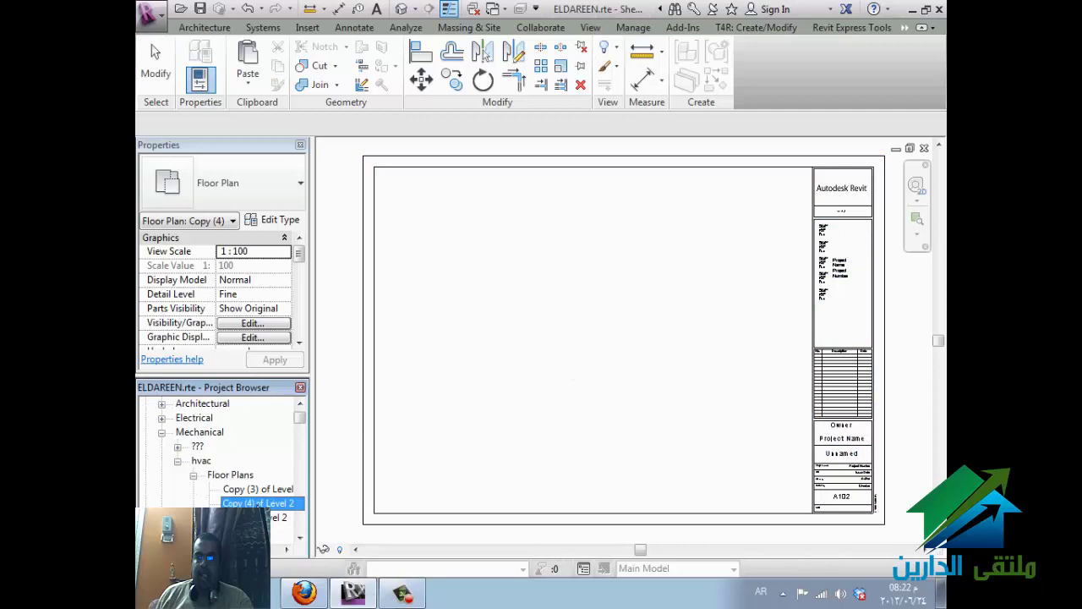
pyautogui.scroll(-3, 227, 457)
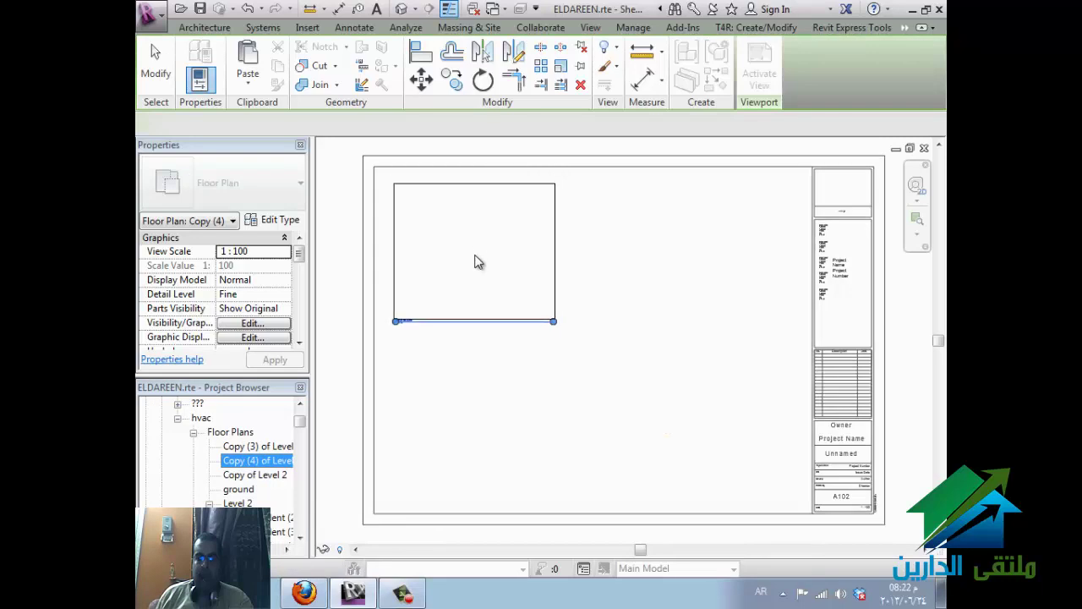
# - Place the Copy (4) of Level 2 viewport in the sheet's upper-left area and select it
pyautogui.click(481, 260)
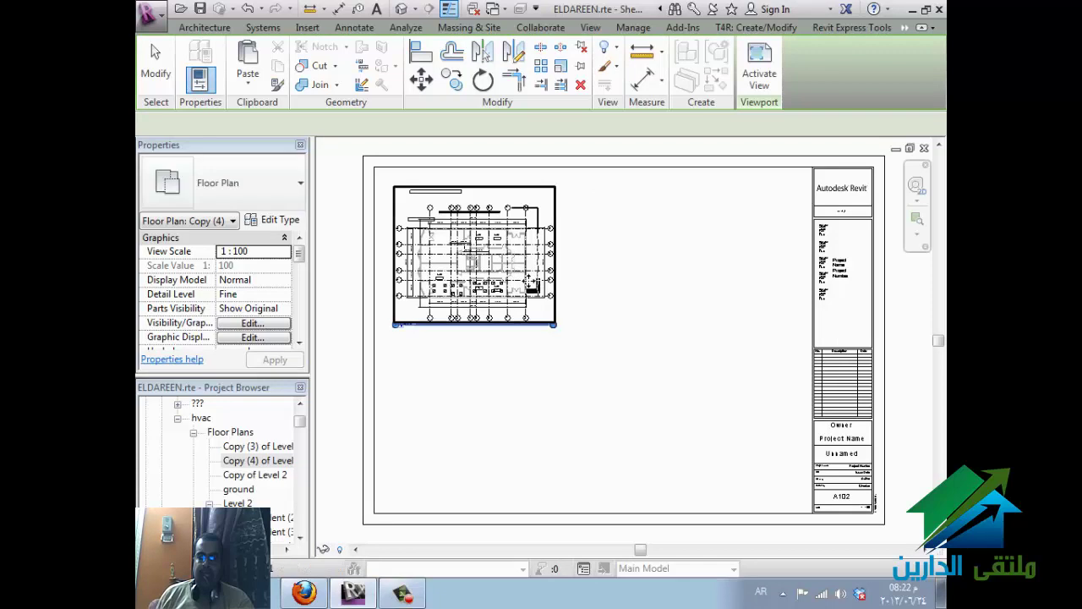
pyautogui.click(541, 296)
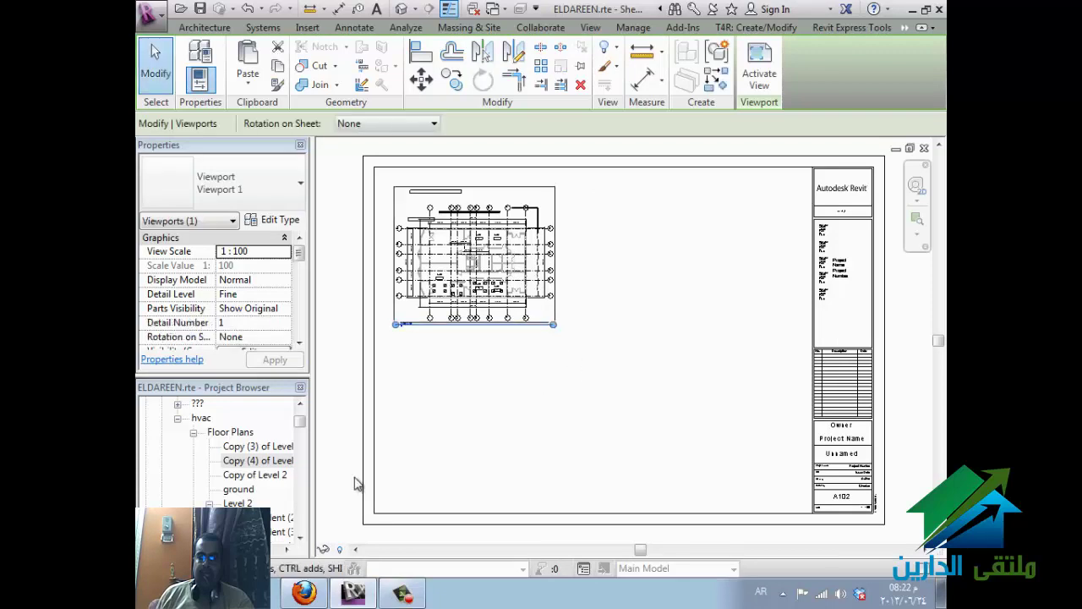
# - Open Copy (4) of Level 2 and draw a vertical building section across the plan
pyautogui.doubleClick(254, 462)
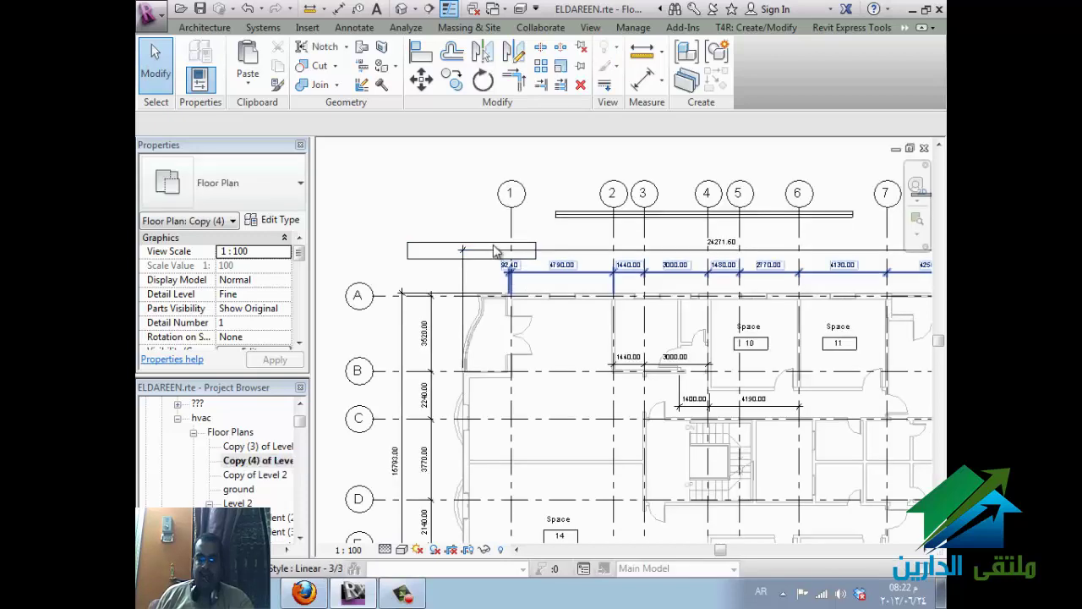
pyautogui.scroll(-3, 500, 241)
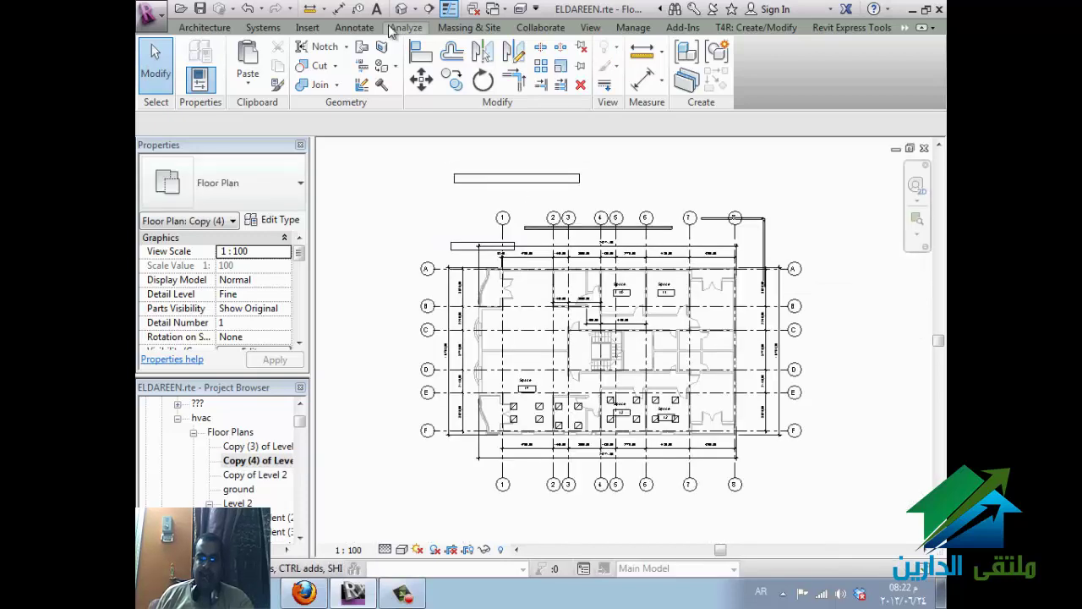
pyautogui.click(429, 10)
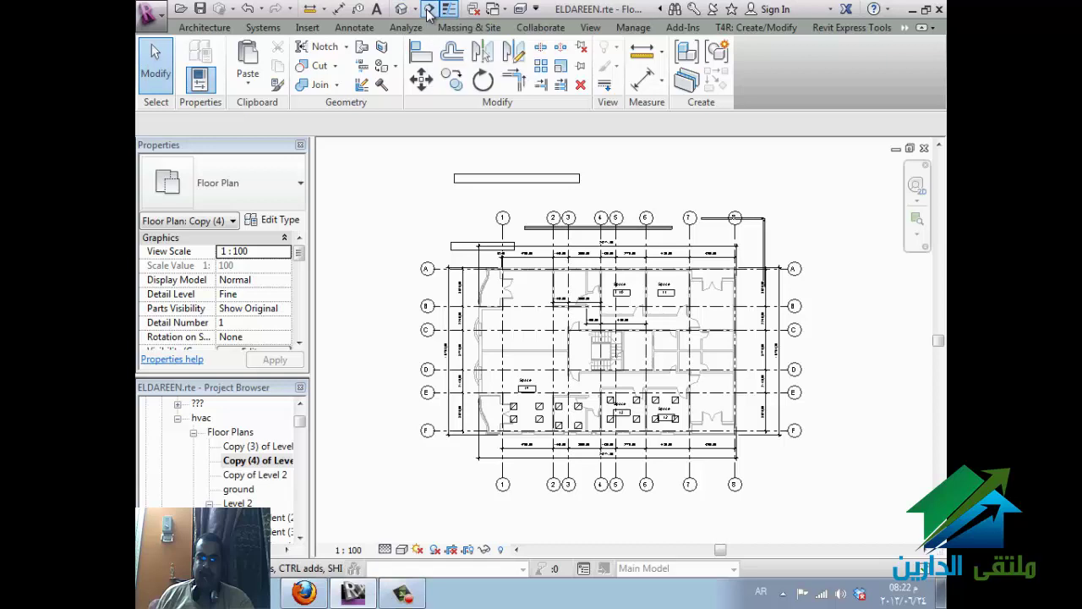
pyautogui.click(633, 212)
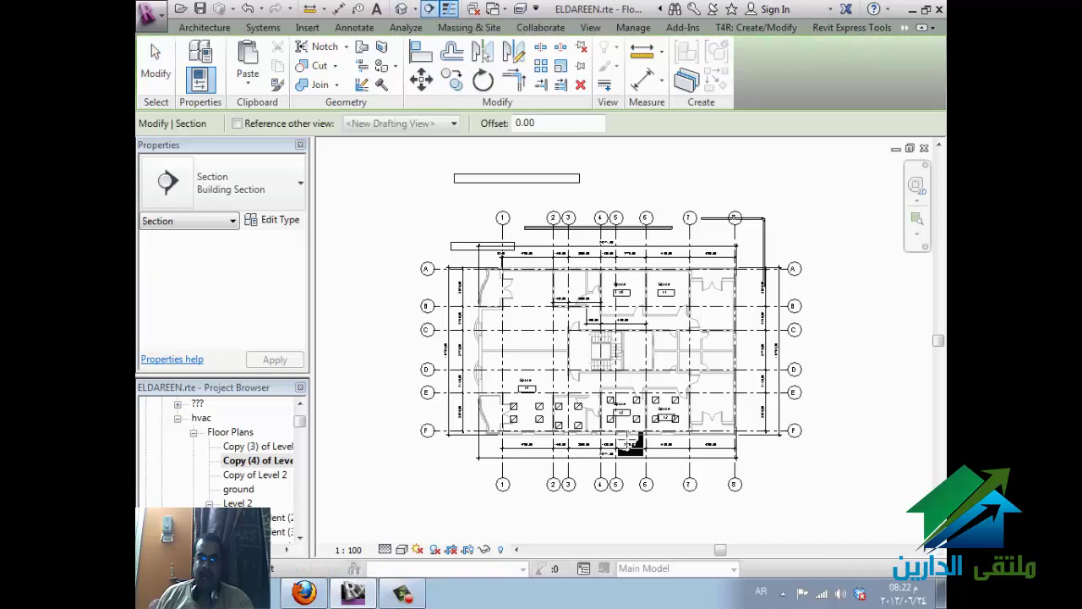
pyautogui.click(630, 500)
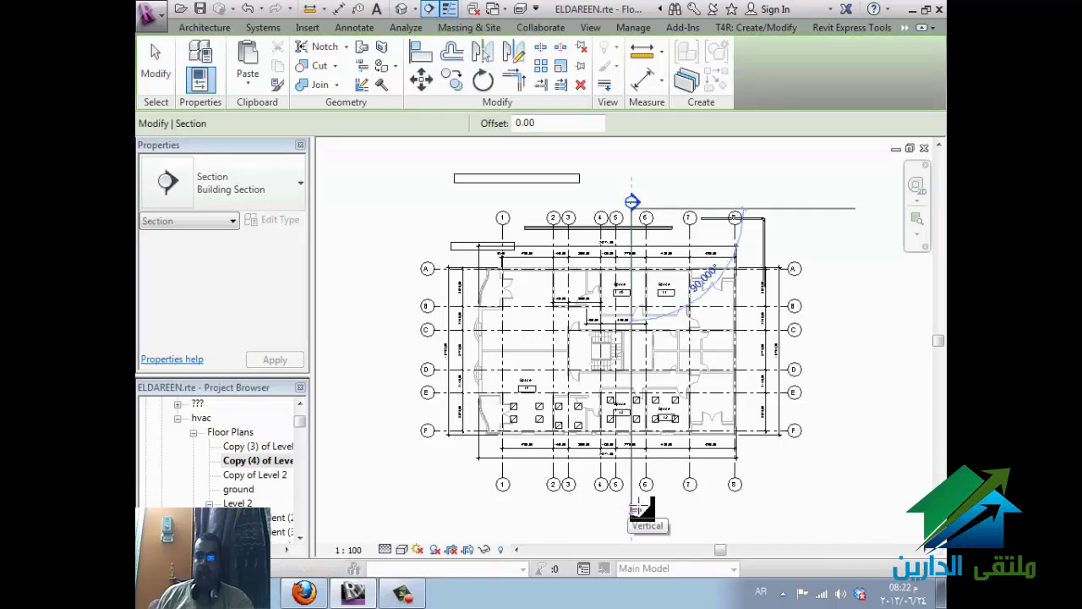
pyautogui.press('Escape')
# - Jog the section line by splitting it and offsetting its upper segment
pyautogui.click(630, 365)
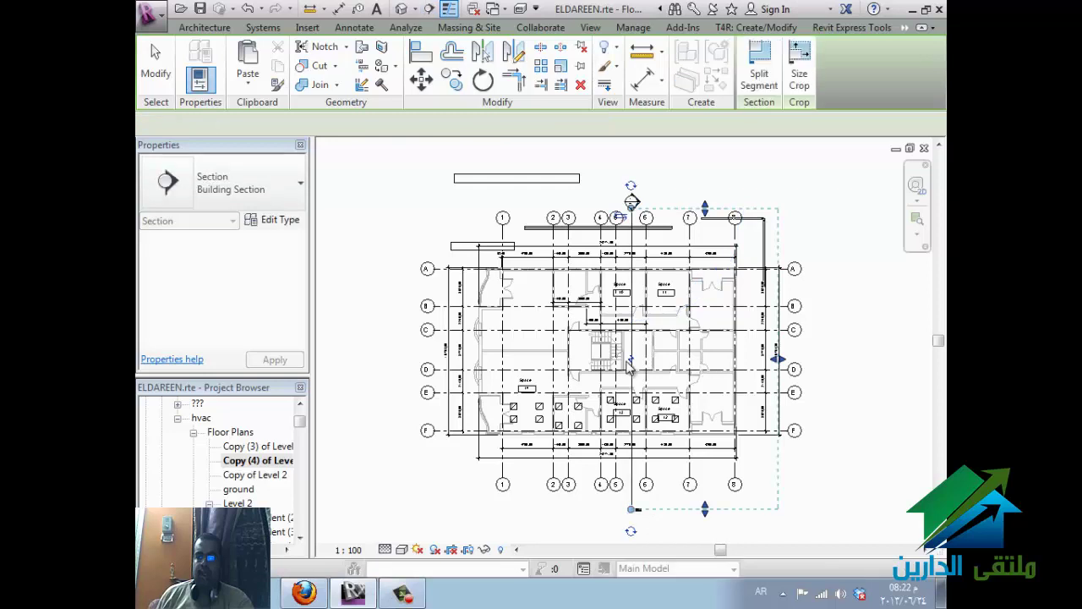
pyautogui.click(630, 354)
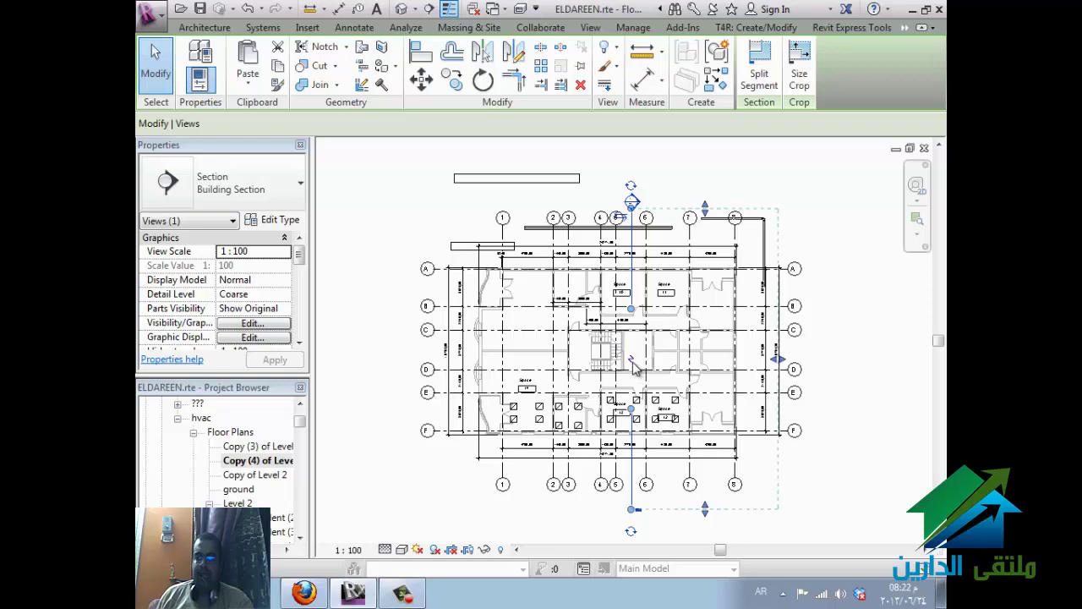
pyautogui.click(770, 79)
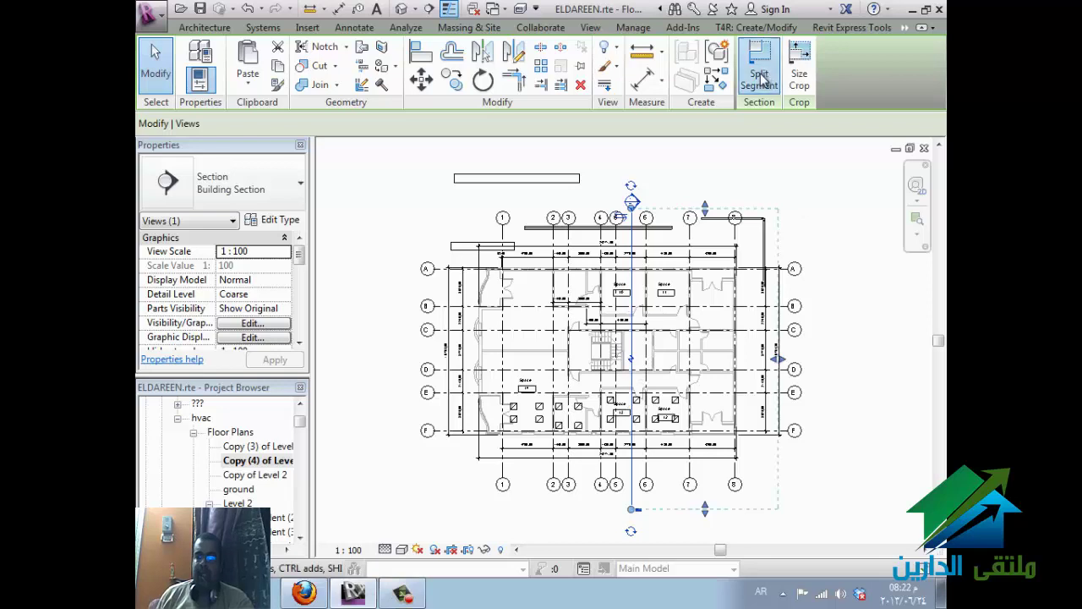
pyautogui.click(641, 333)
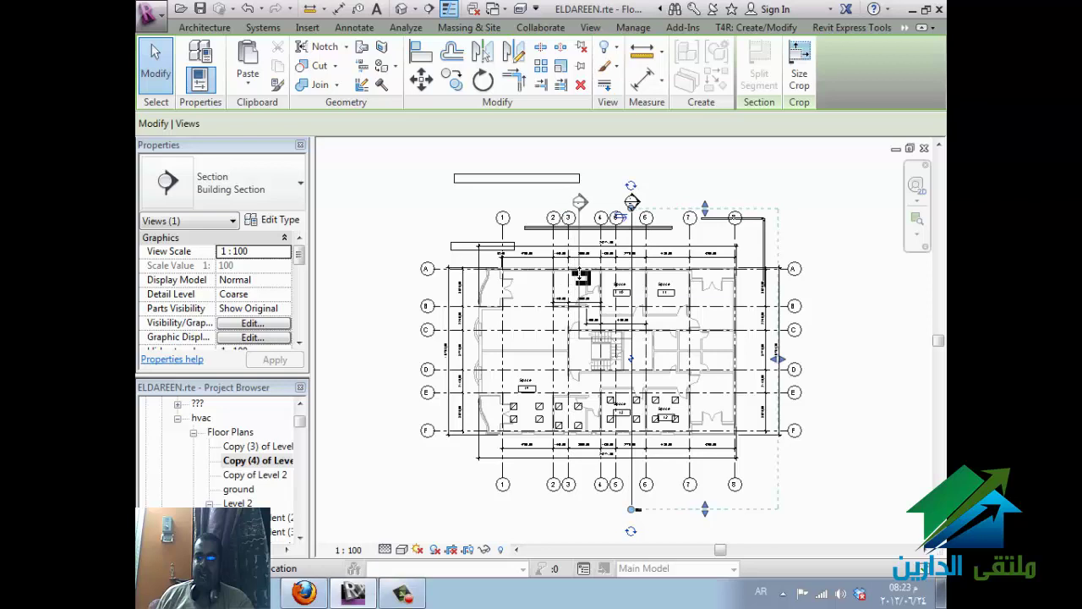
pyautogui.click(579, 287)
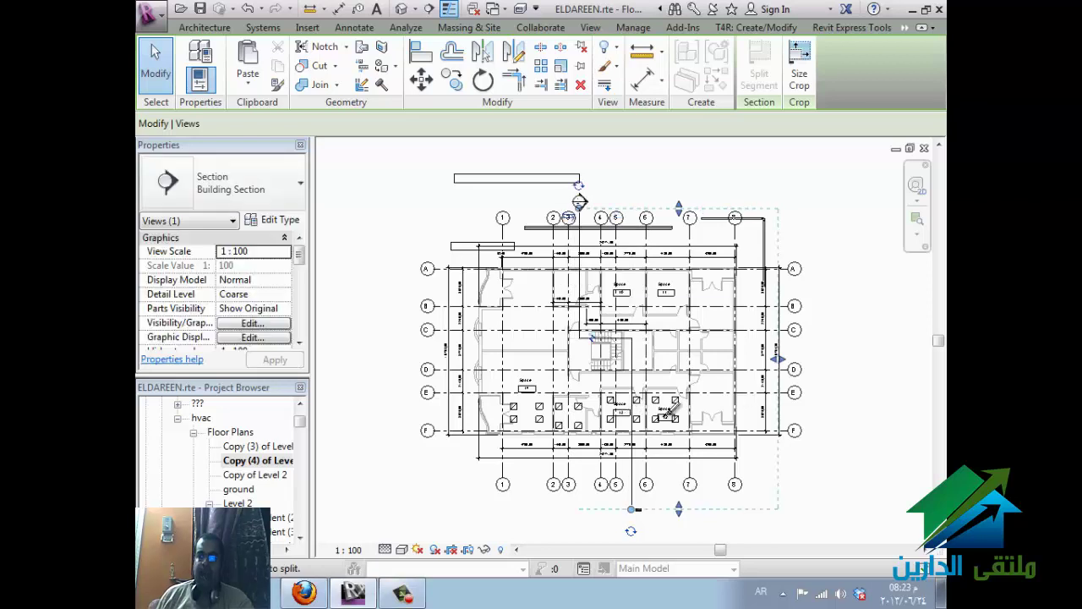
pyautogui.press('Escape')
pyautogui.press('Escape')
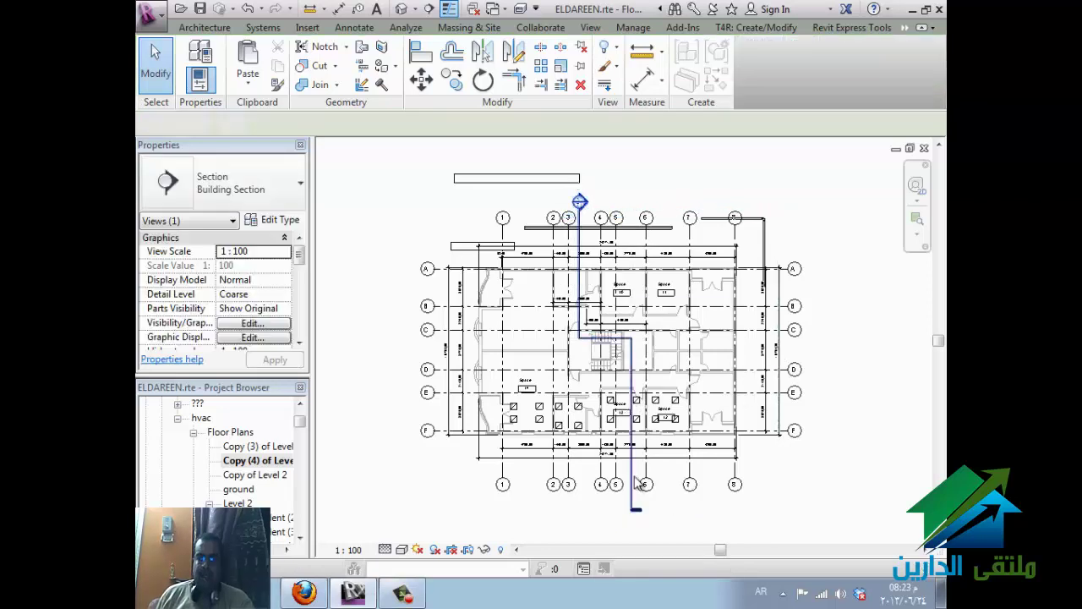
# - Check the jogged section, then go back to sheet A102
pyautogui.click(580, 203)
pyautogui.scroll(8, 580, 203)
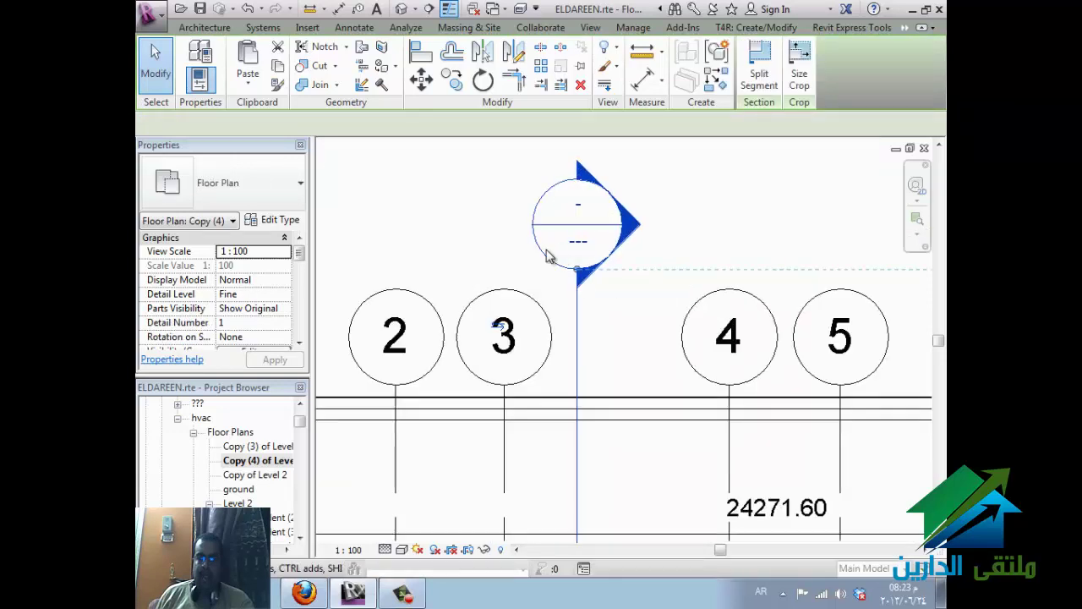
pyautogui.click(560, 257)
pyautogui.scroll(-3, 548, 236)
pyautogui.scroll(-4, 546, 235)
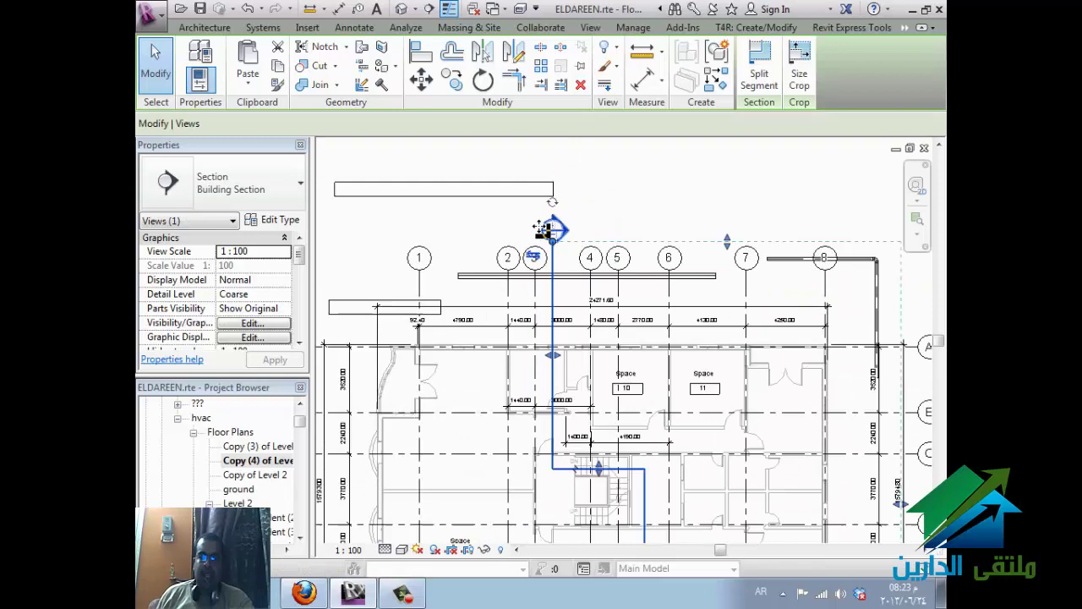
pyautogui.doubleClick(549, 226)
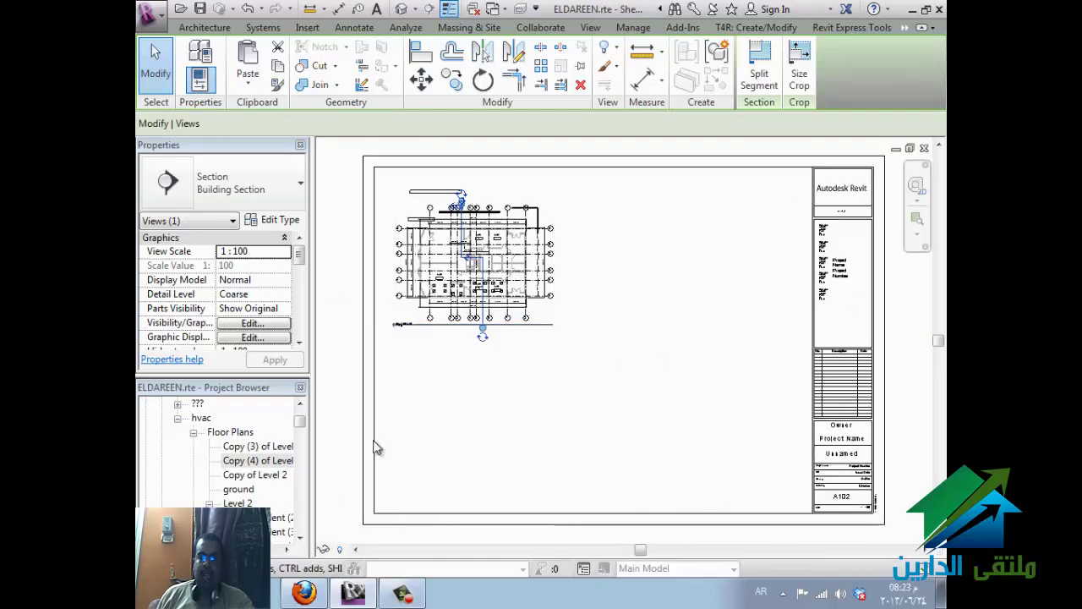
# - Select the Copy (4) of Level 2 floor plan in the Project Browser
pyautogui.click(261, 460)
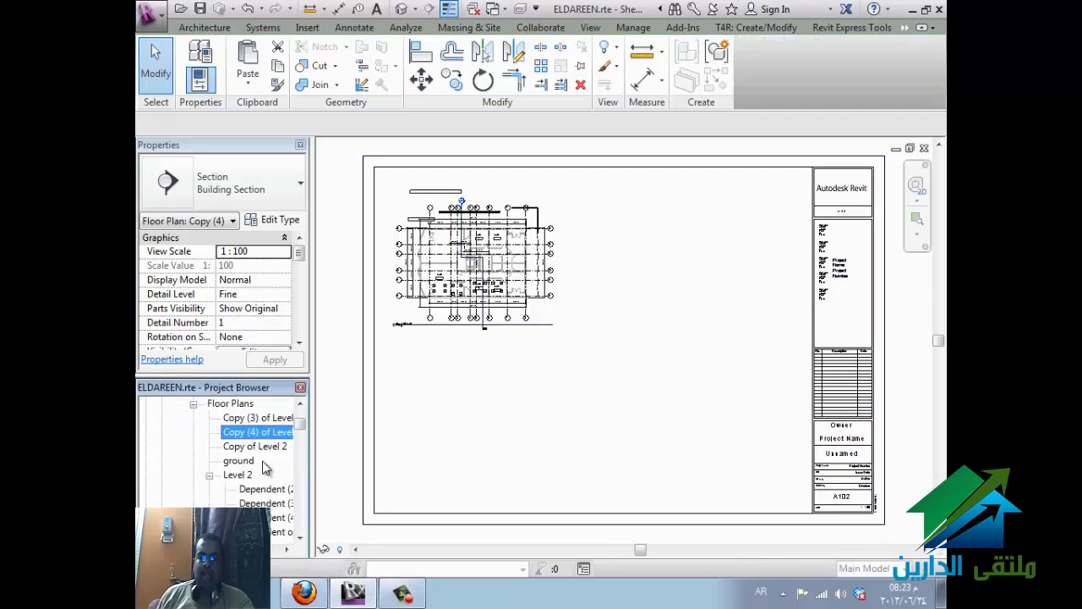
pyautogui.scroll(-3, 262, 457)
pyautogui.scroll(-2, 261, 446)
pyautogui.scroll(10, 261, 448)
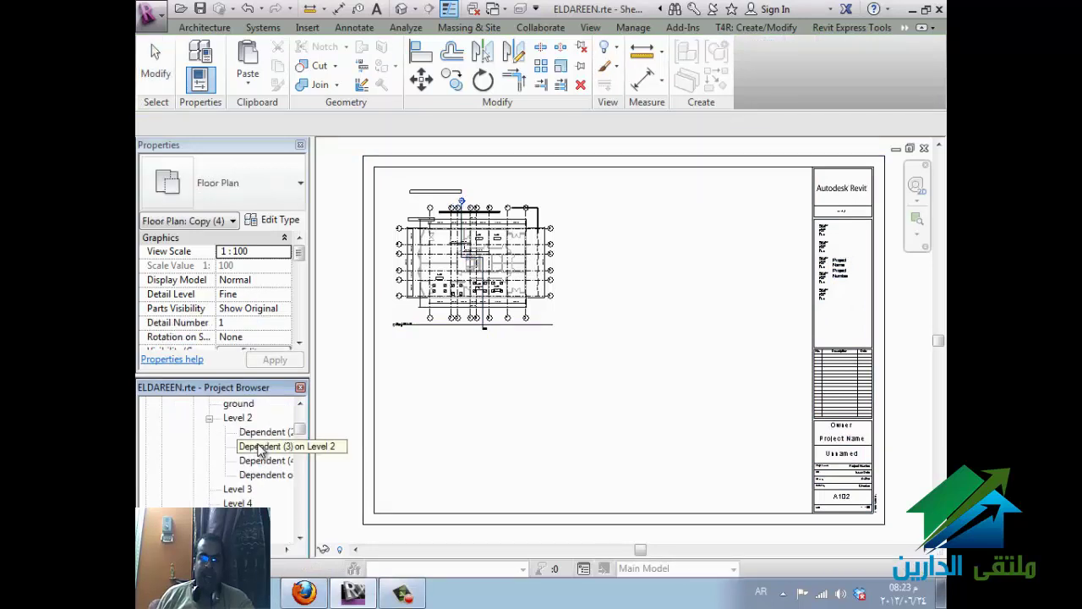
# - Open the A0 metric titleblock family, then go to Section 5 from its section line
pyautogui.doubleClick(411, 391)
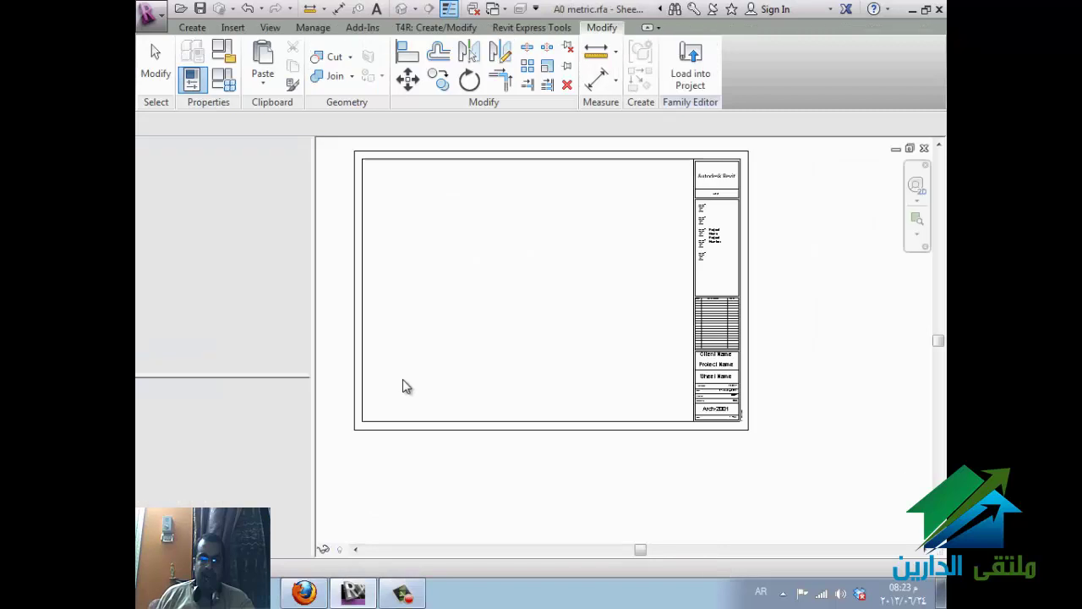
pyautogui.hotkey('ctrl', 'Tab')
pyautogui.hotkey('ctrl', 'Tab')
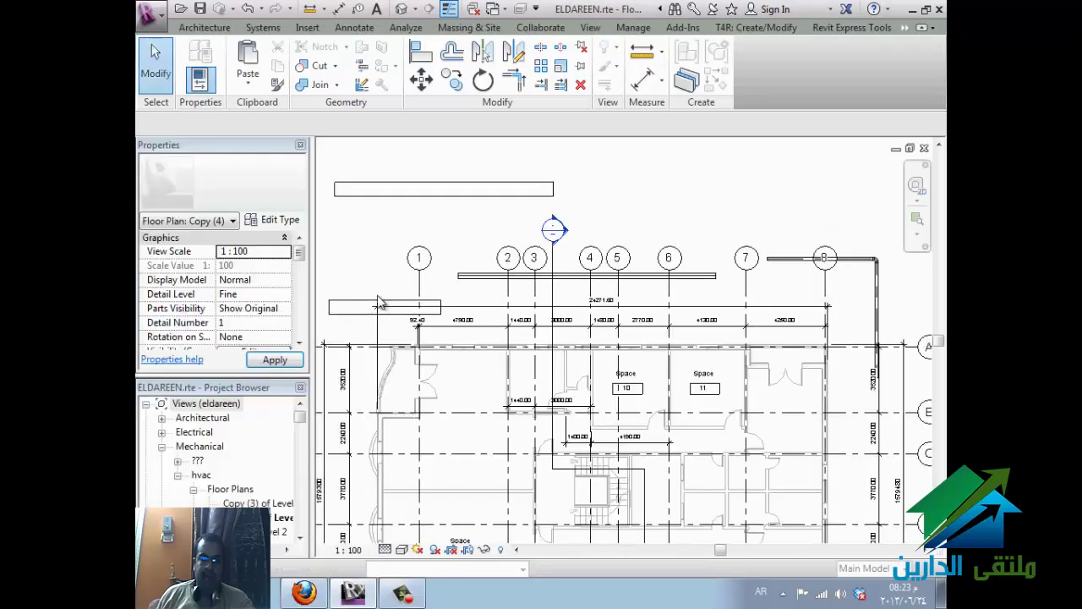
pyautogui.rightClick(554, 293)
pyautogui.click(646, 254)
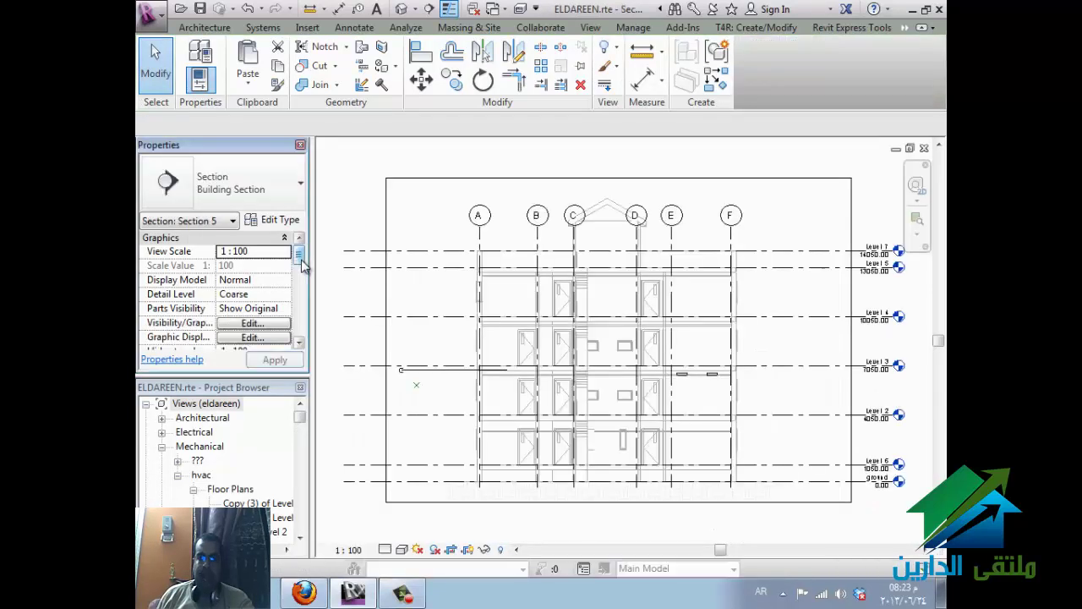
# - Set Section 5's Sub-Discipline to hvac in Properties and apply it
pyautogui.moveTo(300, 258); pyautogui.dragTo(300, 279)
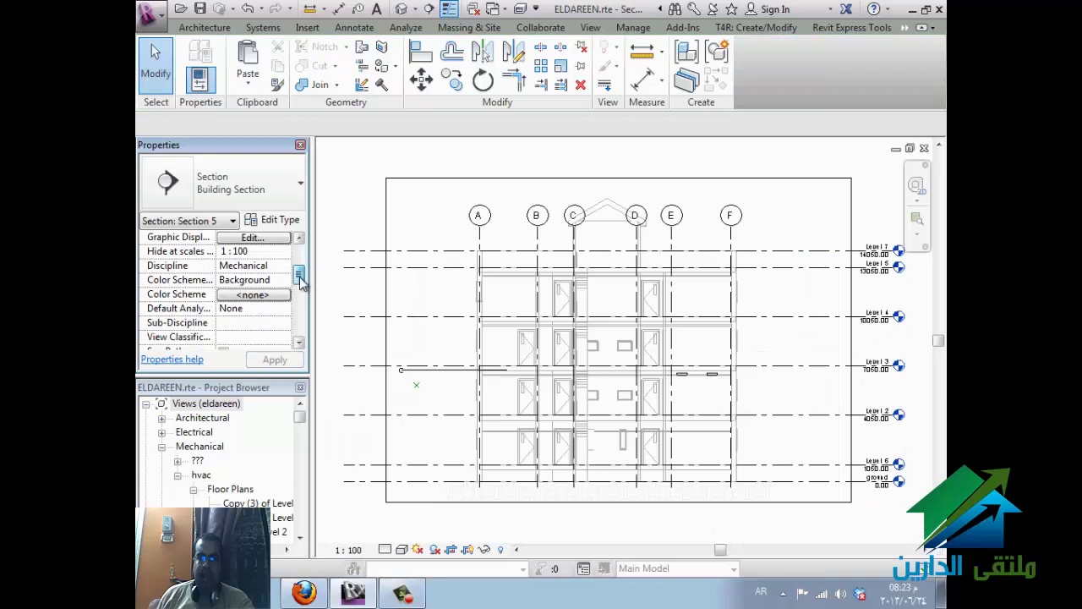
pyautogui.click(279, 322)
pyautogui.click(284, 323)
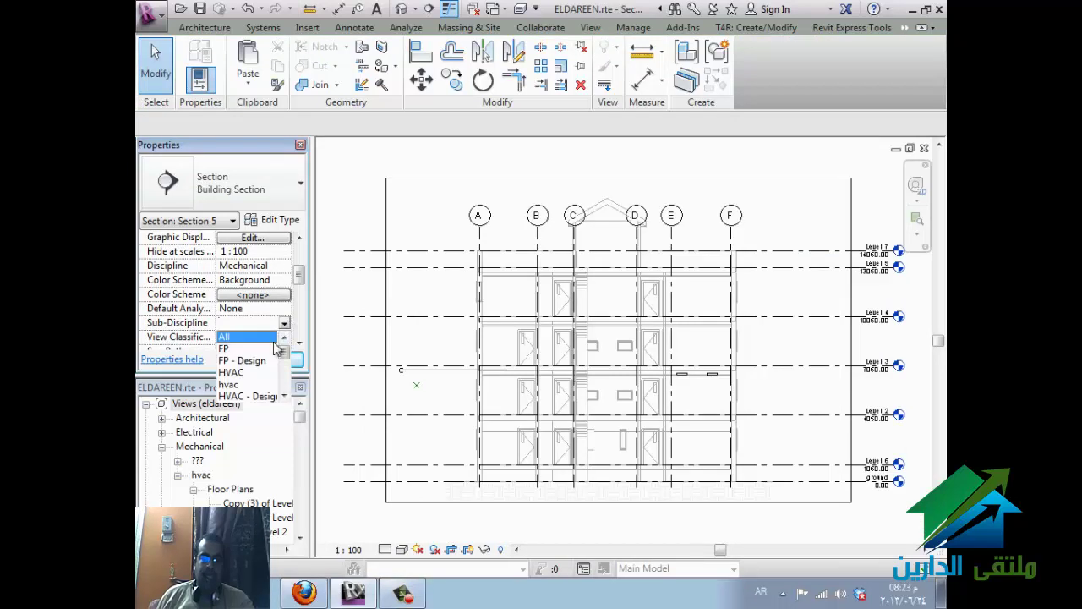
pyautogui.click(245, 384)
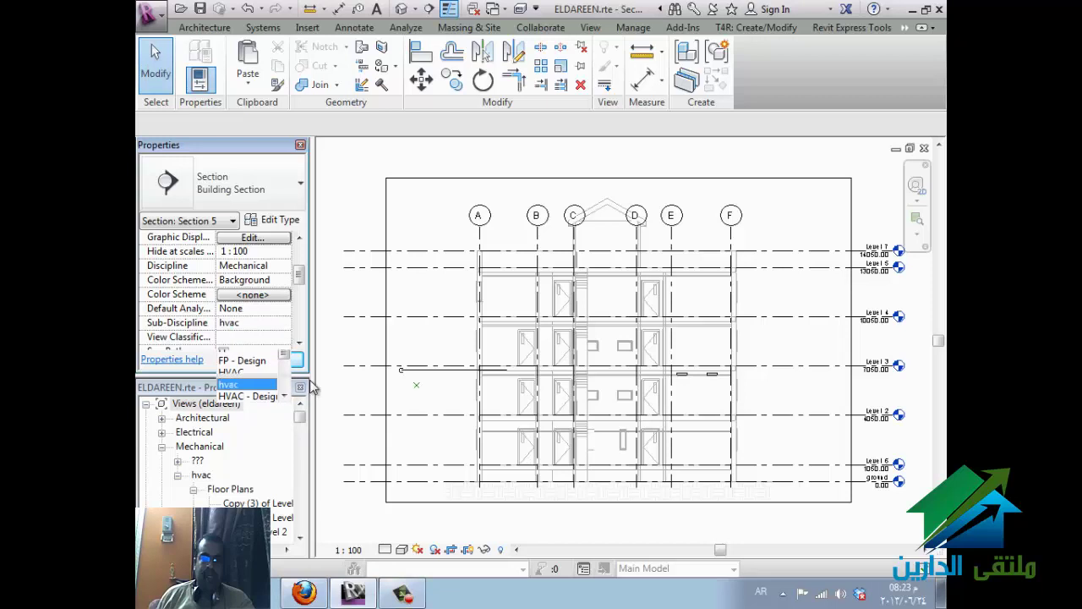
pyautogui.click(232, 490)
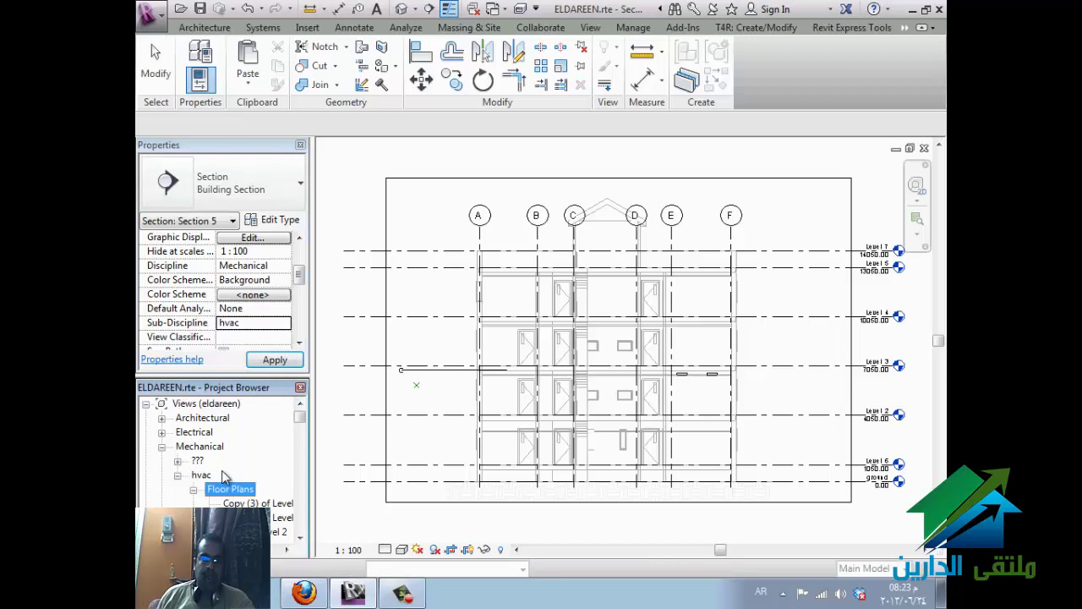
# - Expand Sections (Building Section), clear the selection, and switch to the eldareen.rvt window
pyautogui.scroll(-10, 228, 475)
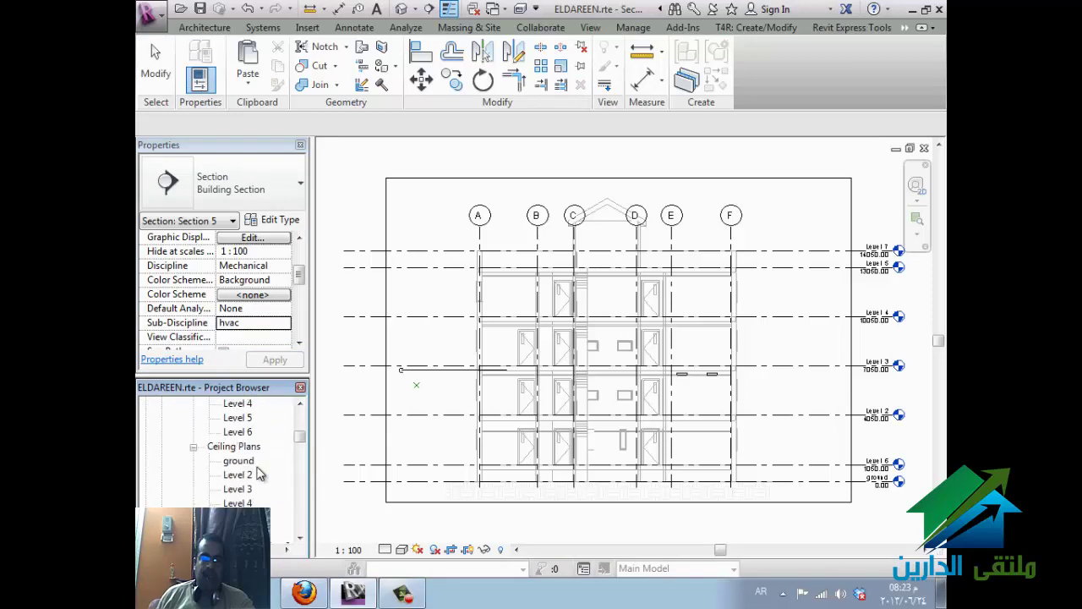
pyautogui.scroll(-2, 259, 476)
pyautogui.click(261, 491)
pyautogui.click(195, 491)
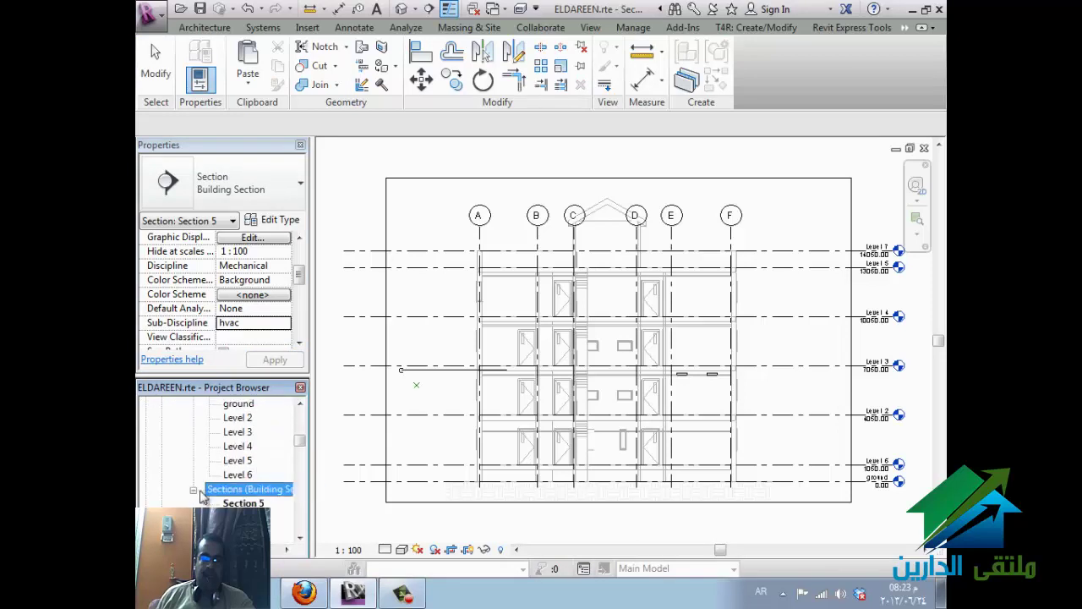
pyautogui.click(359, 535)
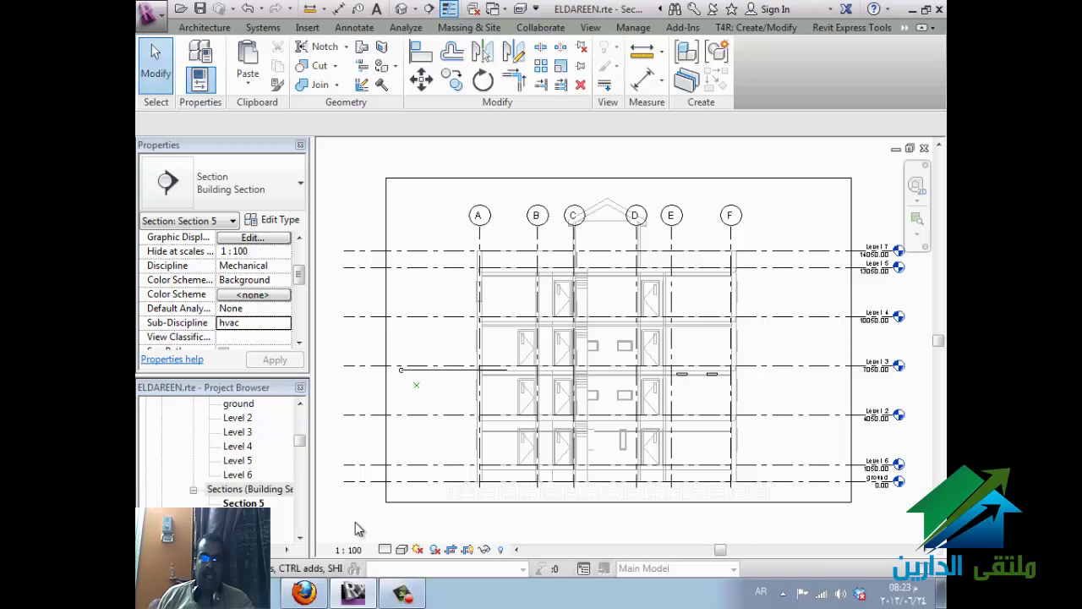
pyautogui.hotkey('ctrl', 'Tab')
pyautogui.press('Escape')
pyautogui.scroll(-5, 600, 241)
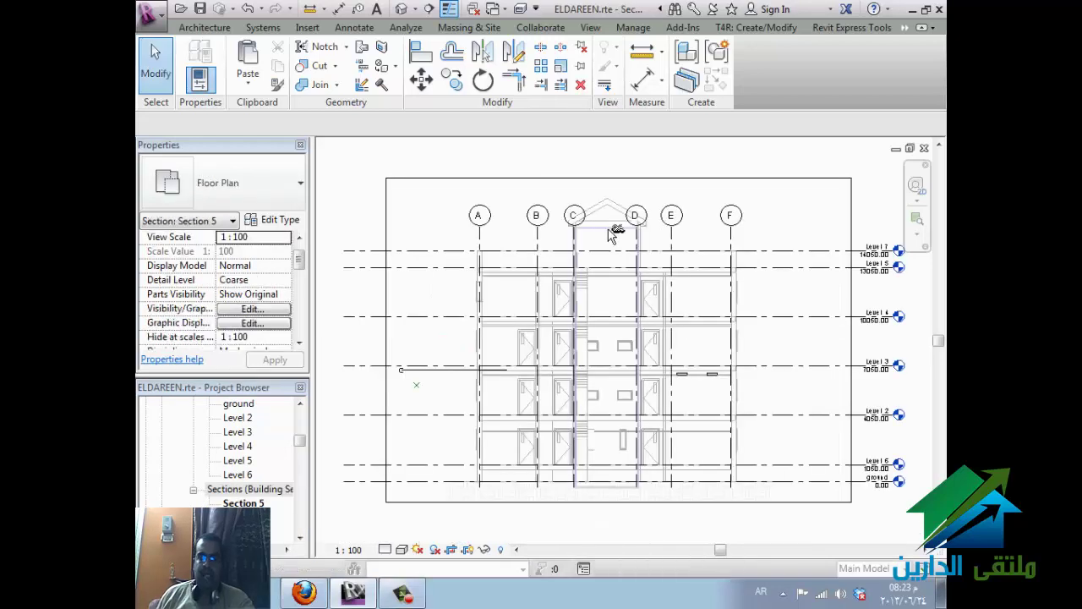
pyautogui.hotkey('ctrl', 'Tab')
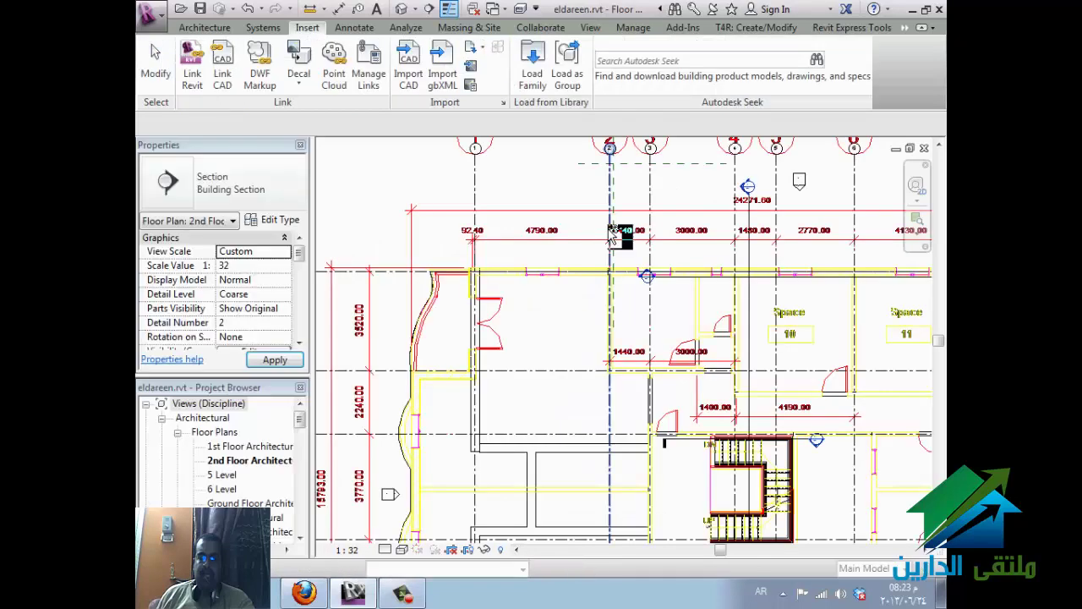
# - Return to sheet A102 and place Section 5 to the right of the HVAC floor plan
pyautogui.hotkey('ctrl', 'Tab')
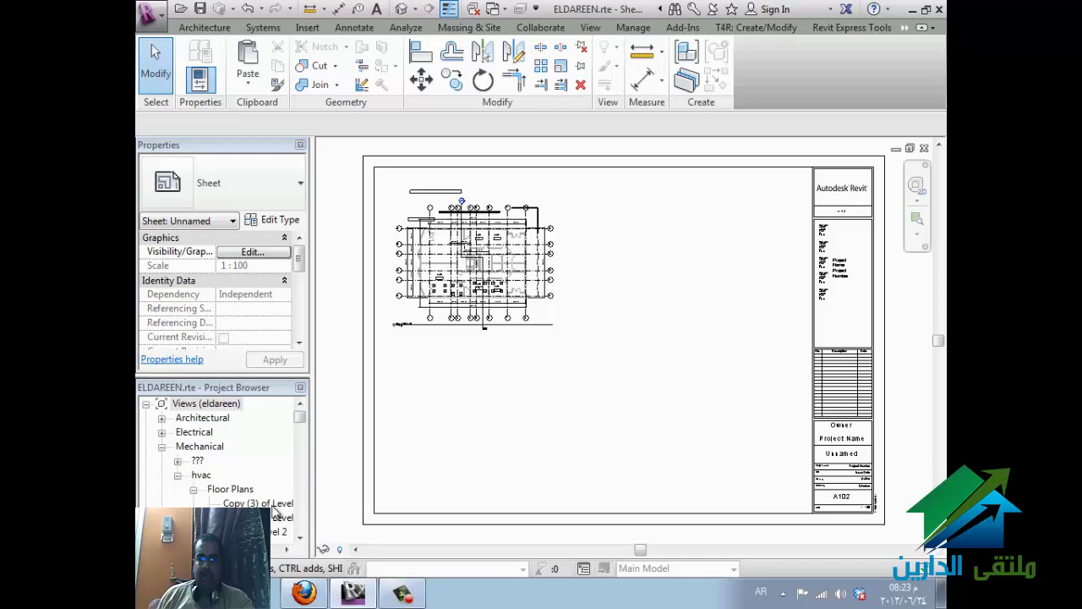
pyautogui.click(262, 503)
pyautogui.scroll(-2, 245, 503)
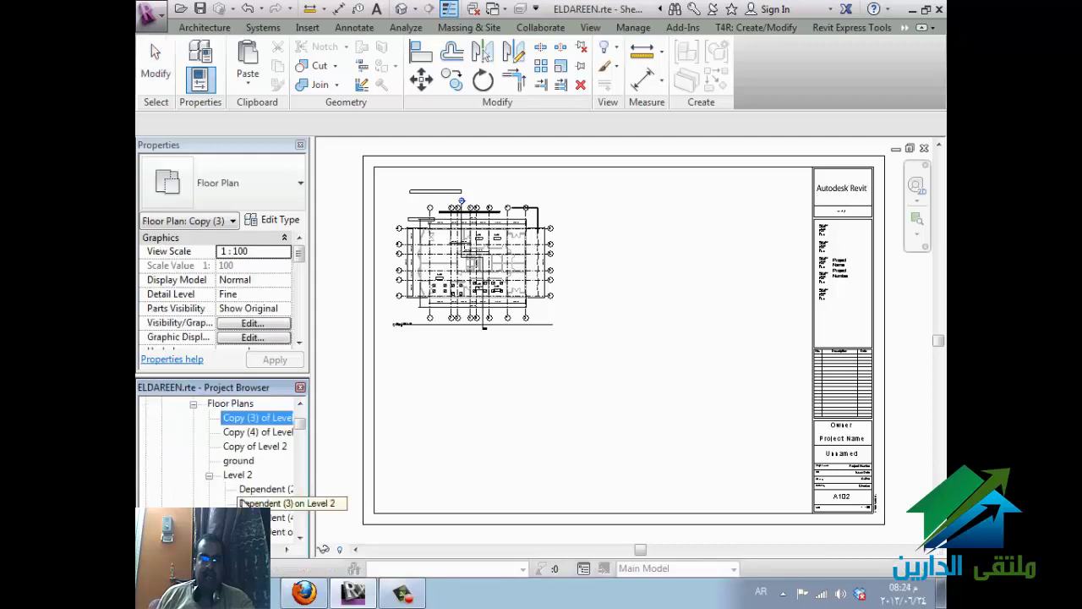
pyautogui.scroll(-5, 243, 502)
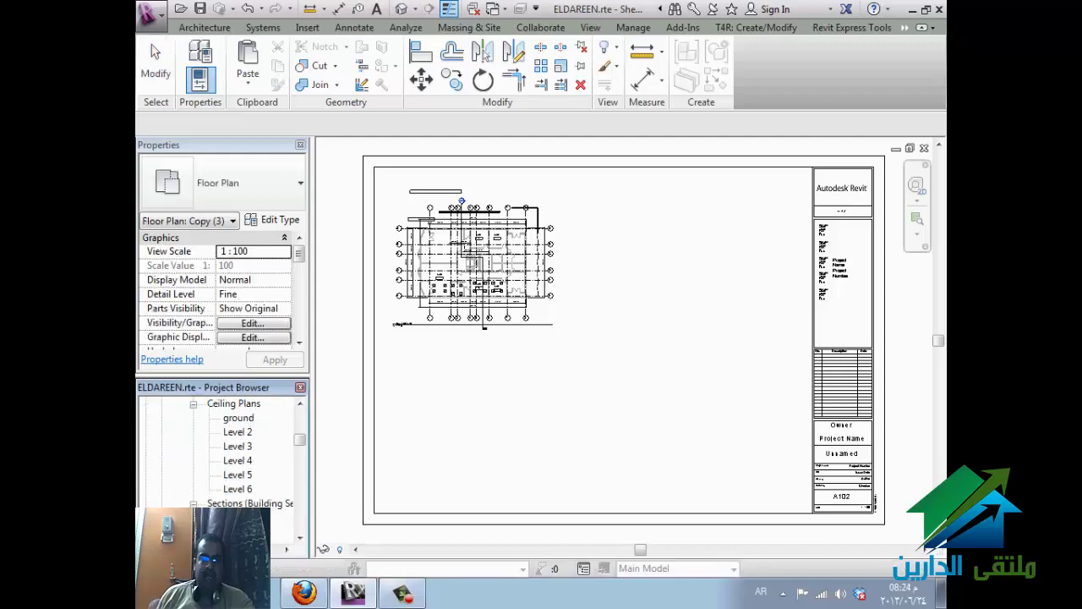
pyautogui.click(245, 517)
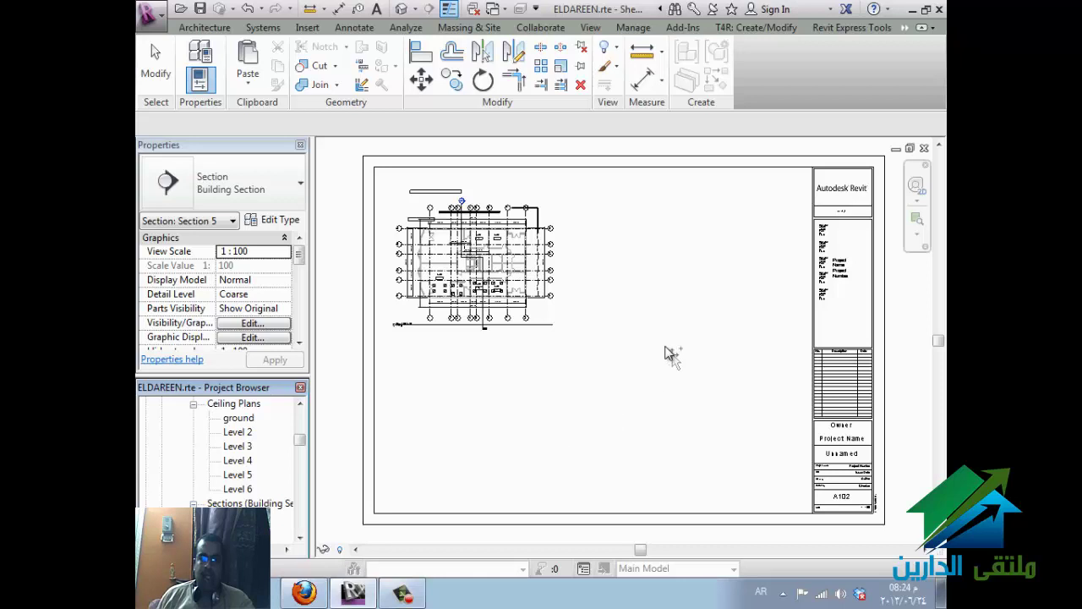
pyautogui.moveTo(663, 273); pyautogui.dragTo(699, 276)
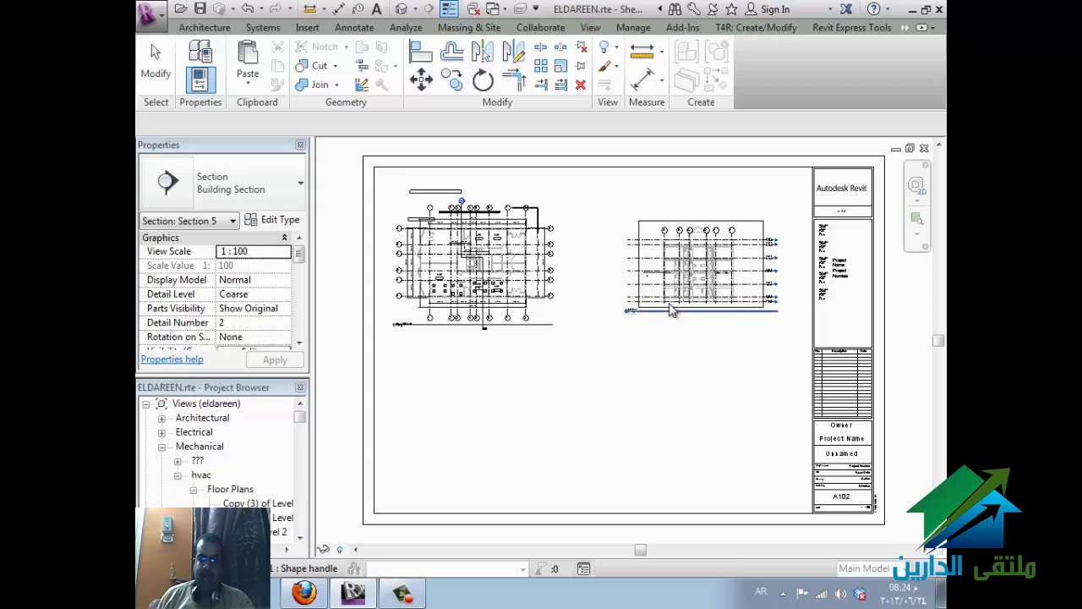
pyautogui.scroll(3, 446, 292)
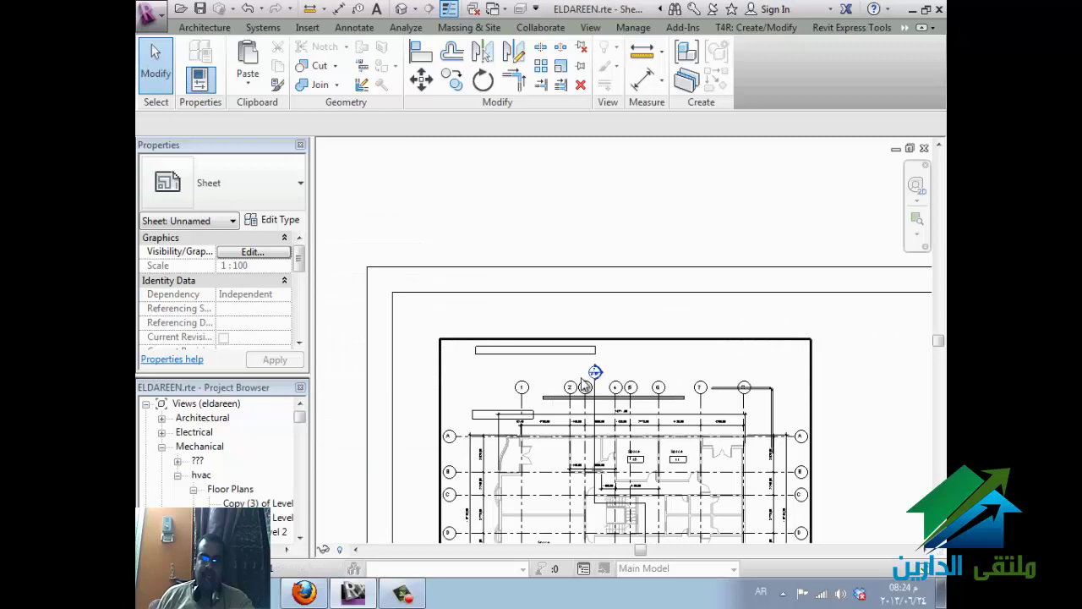
pyautogui.scroll(5, 592, 376)
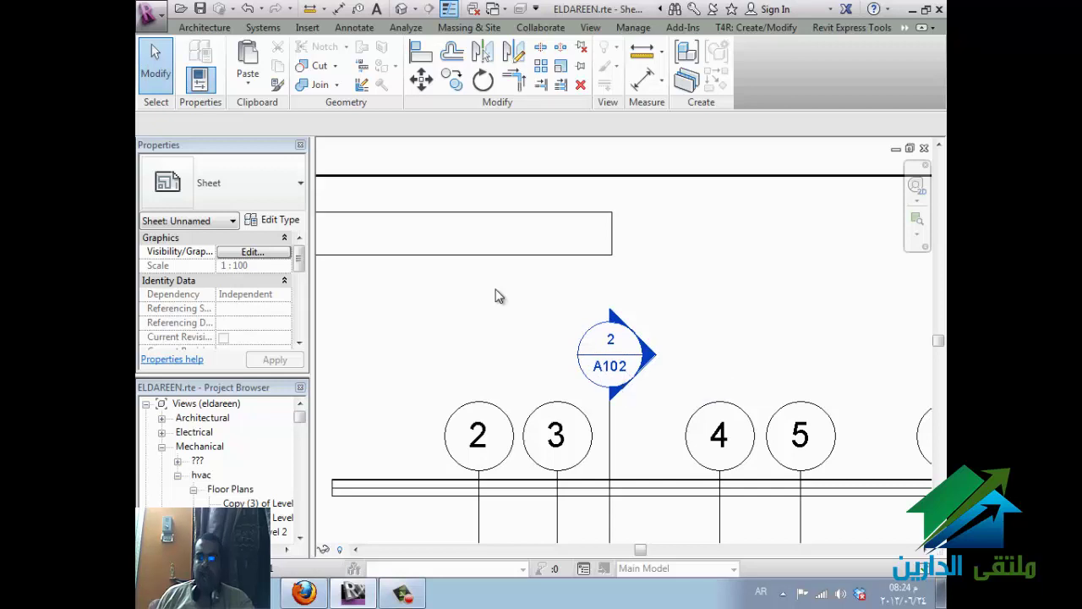
pyautogui.scroll(-5, 497, 296)
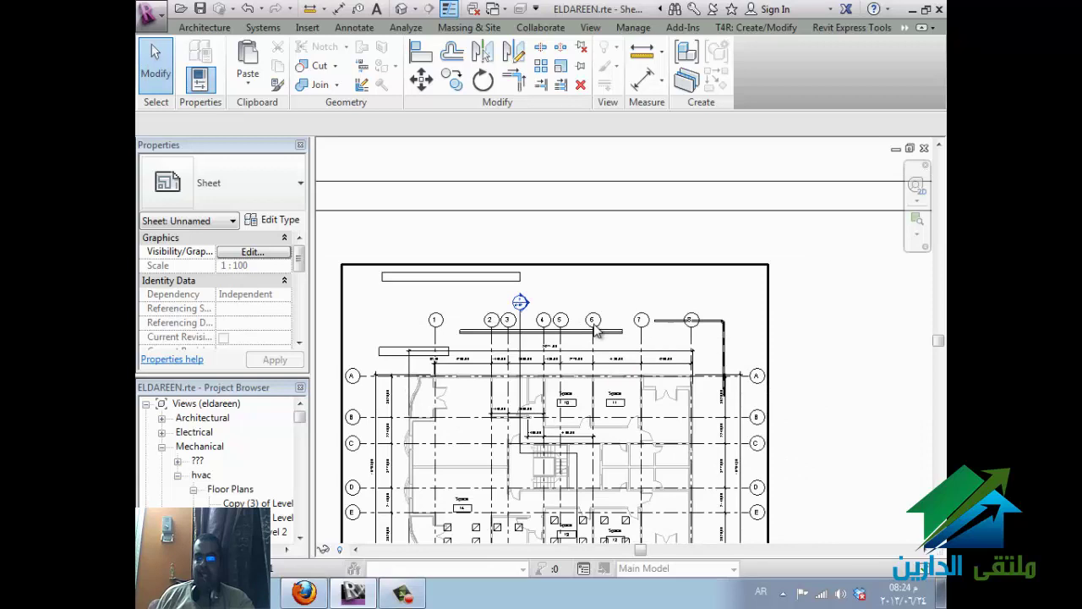
pyautogui.scroll(-2, 591, 338)
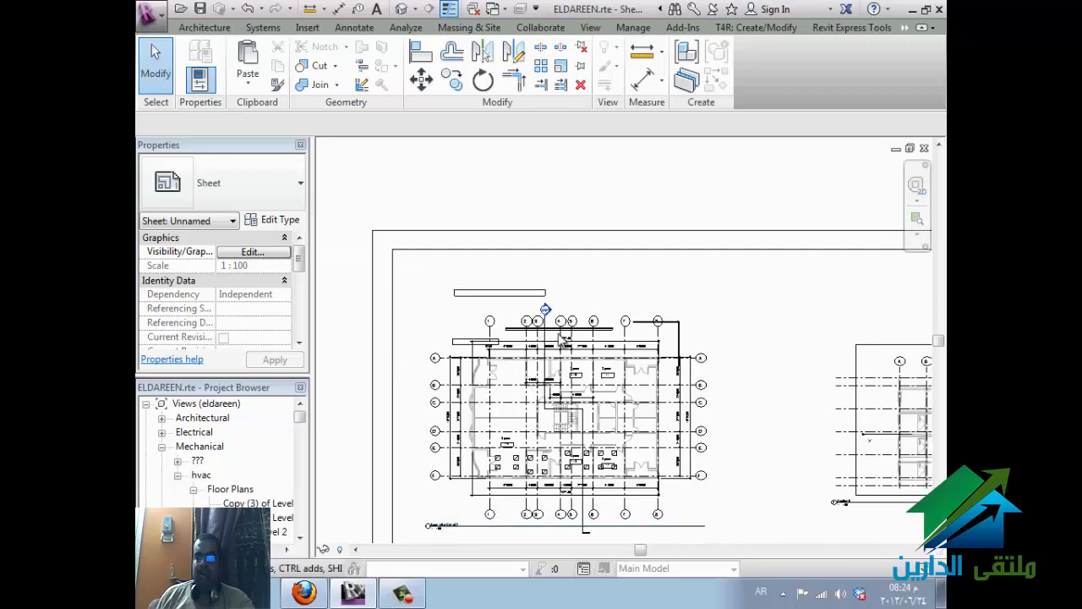
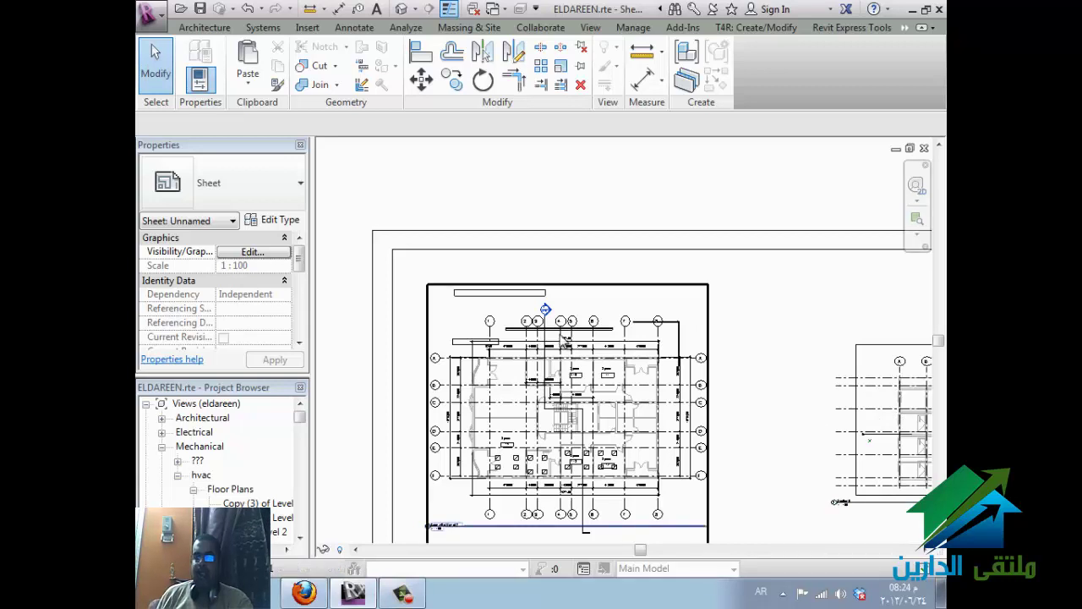
# - Shorten the section viewport's title line and move its title beneath the section view
pyautogui.scroll(-3, 441, 319)
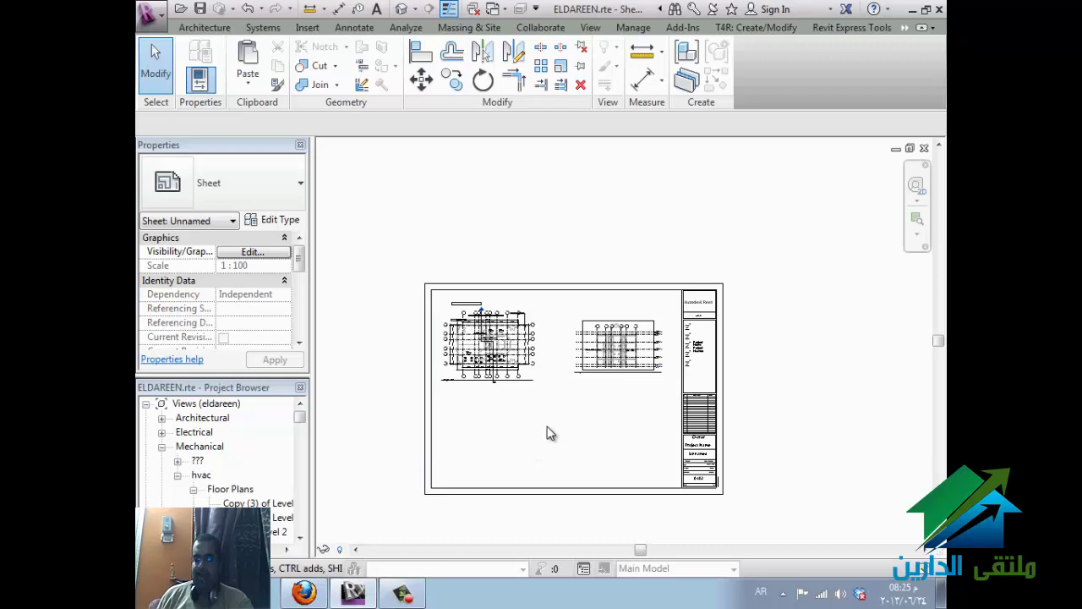
pyautogui.scroll(2, 606, 337)
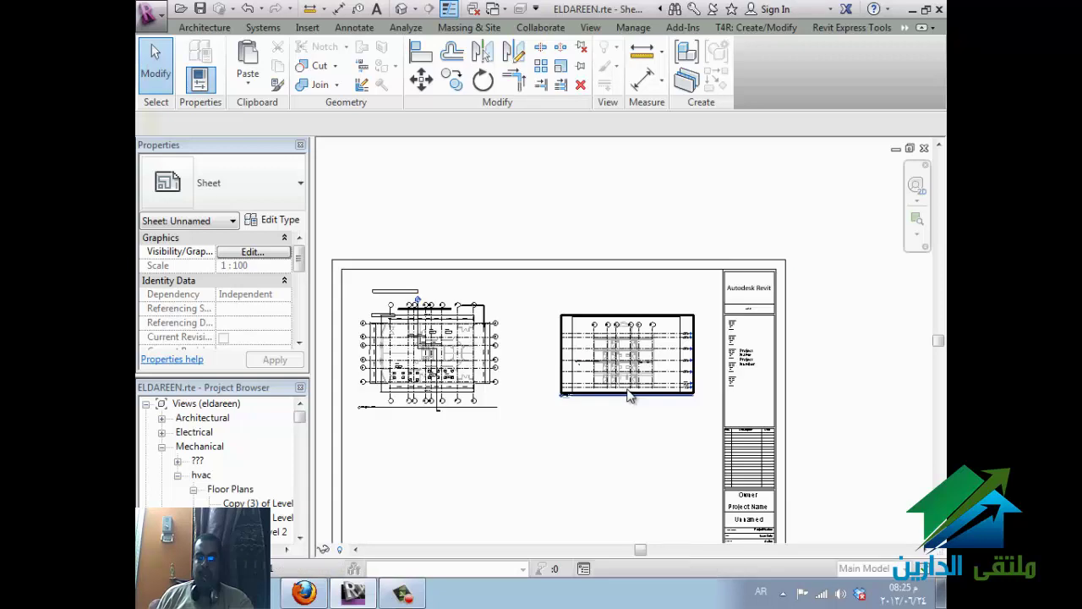
pyautogui.click(631, 394)
pyautogui.scroll(2, 580, 433)
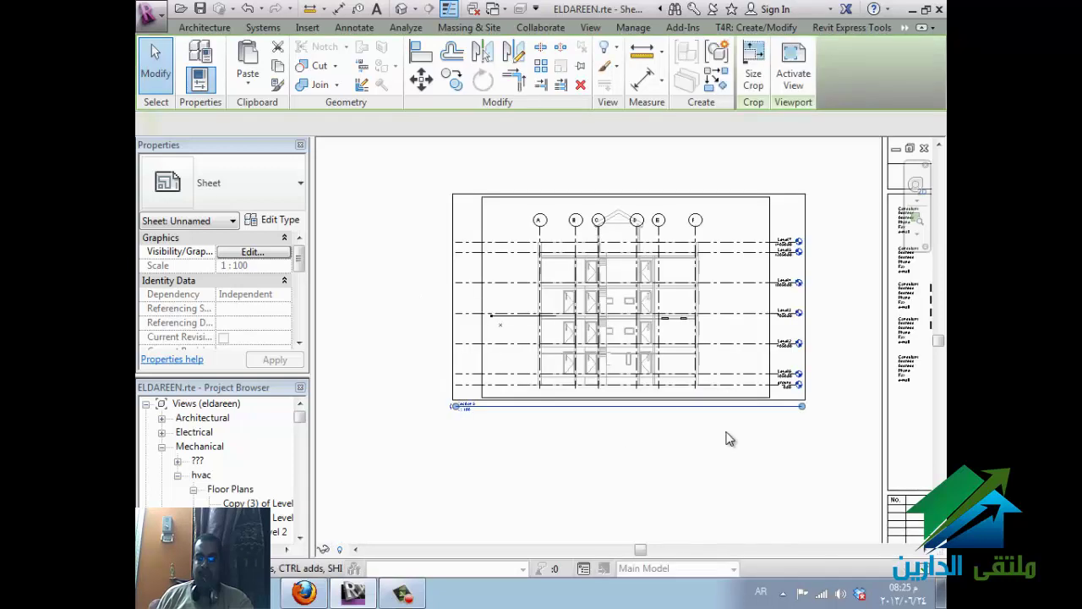
pyautogui.scroll(1, 727, 437)
pyautogui.click(873, 404)
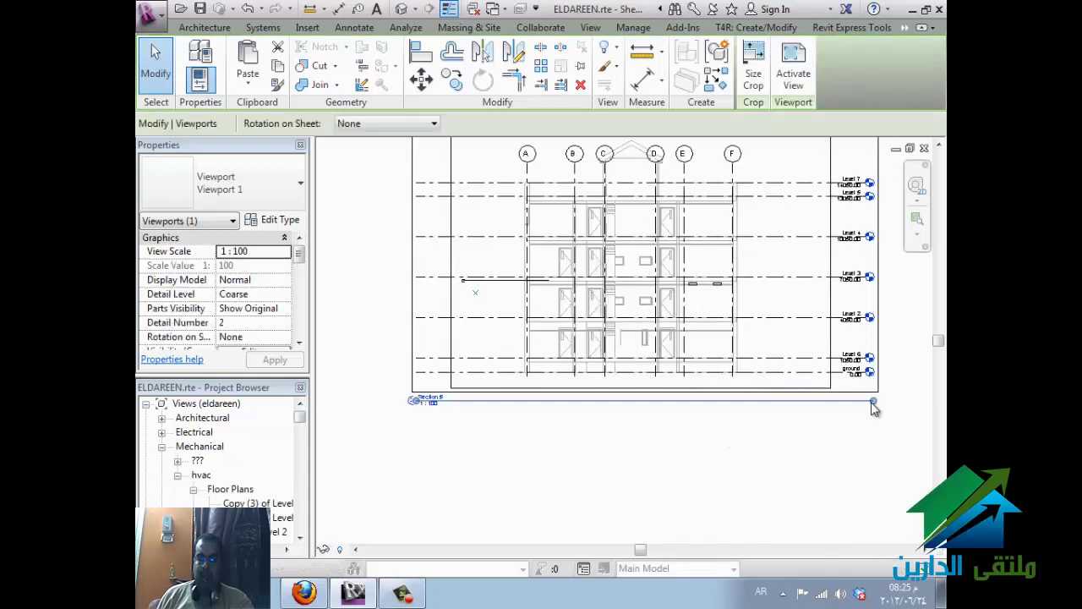
pyautogui.moveTo(610, 416); pyautogui.dragTo(467, 420)
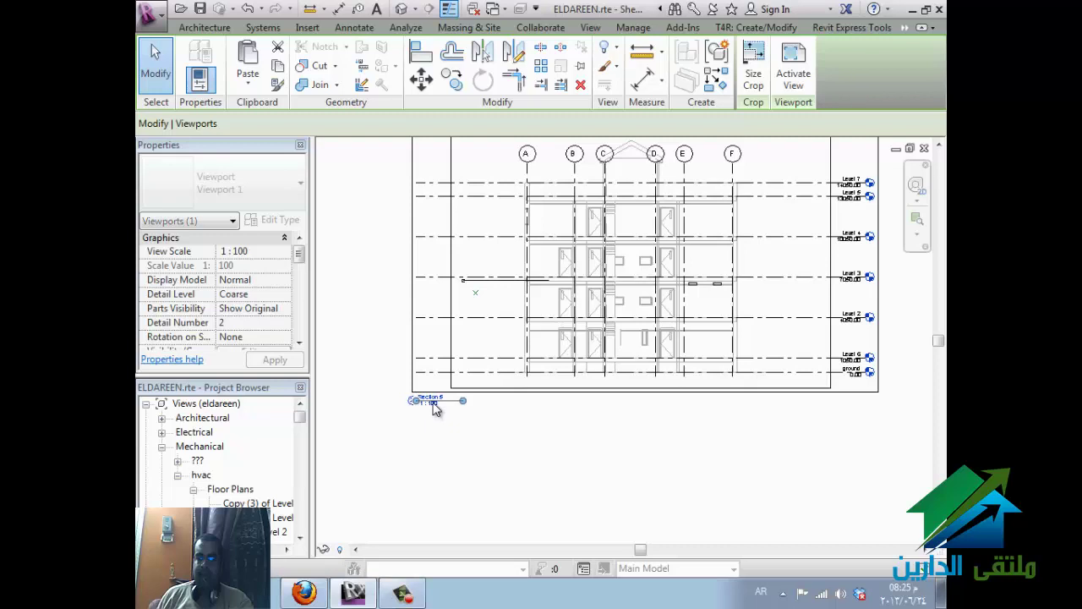
pyautogui.click(367, 356)
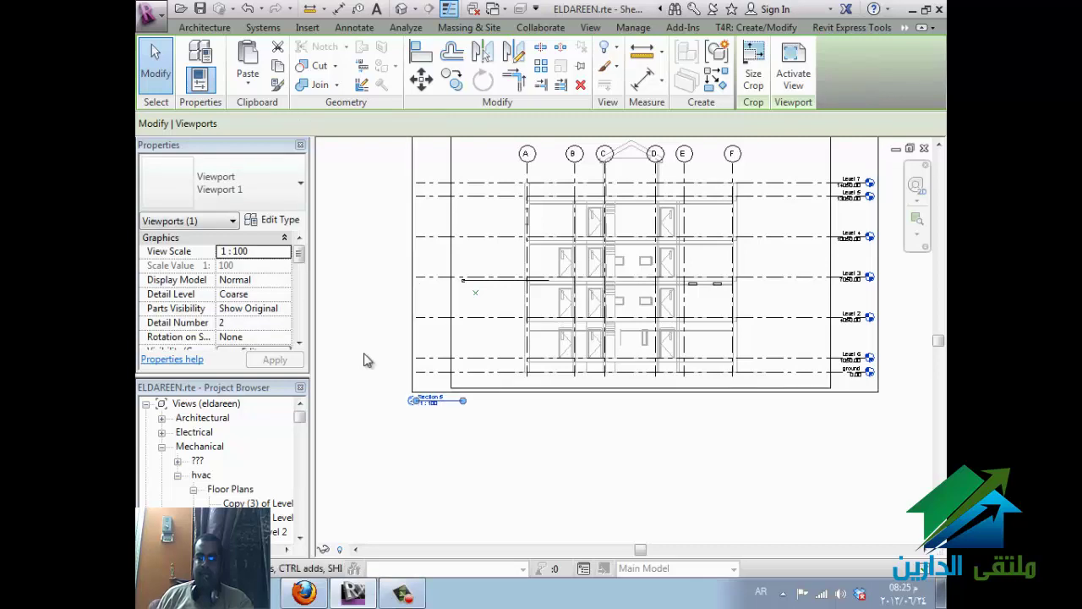
pyautogui.click(436, 409)
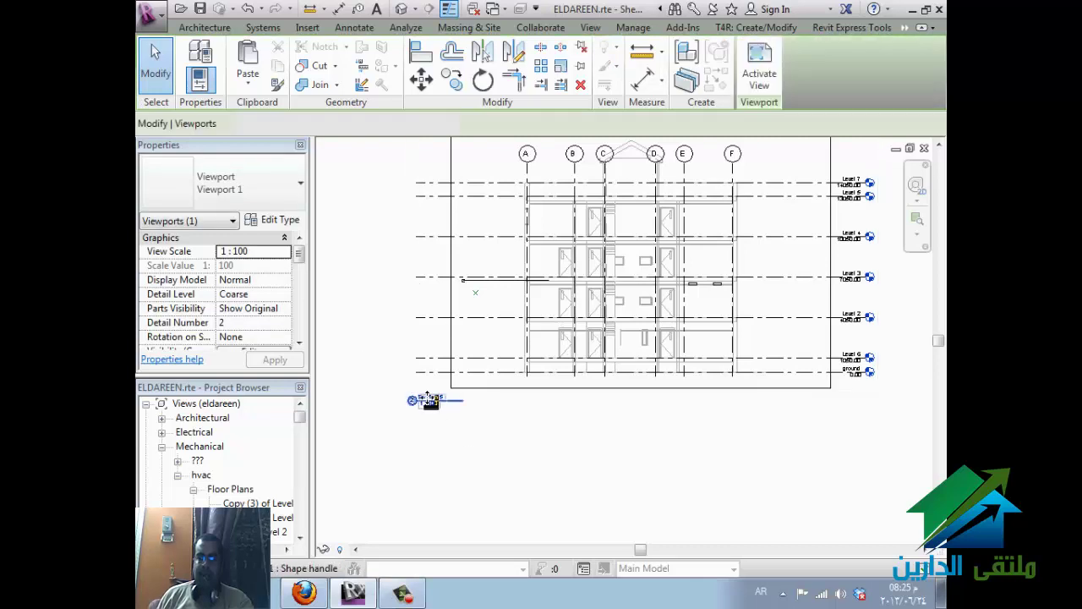
pyautogui.moveTo(435, 401); pyautogui.dragTo(599, 411)
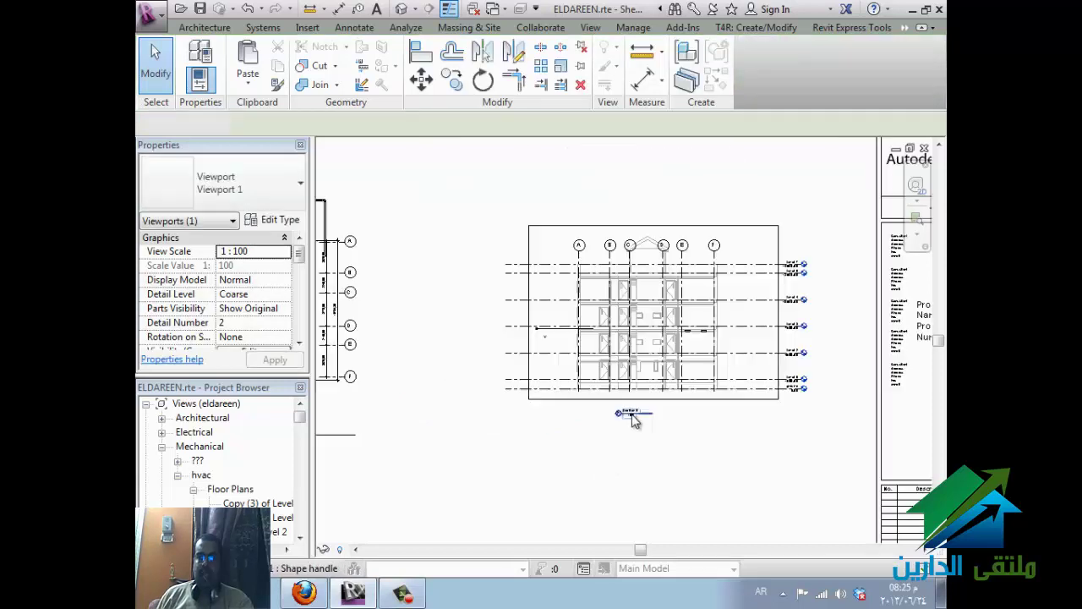
# - Switch the viewport type to Title w Line - No Title and clear the selection
pyautogui.click(286, 194)
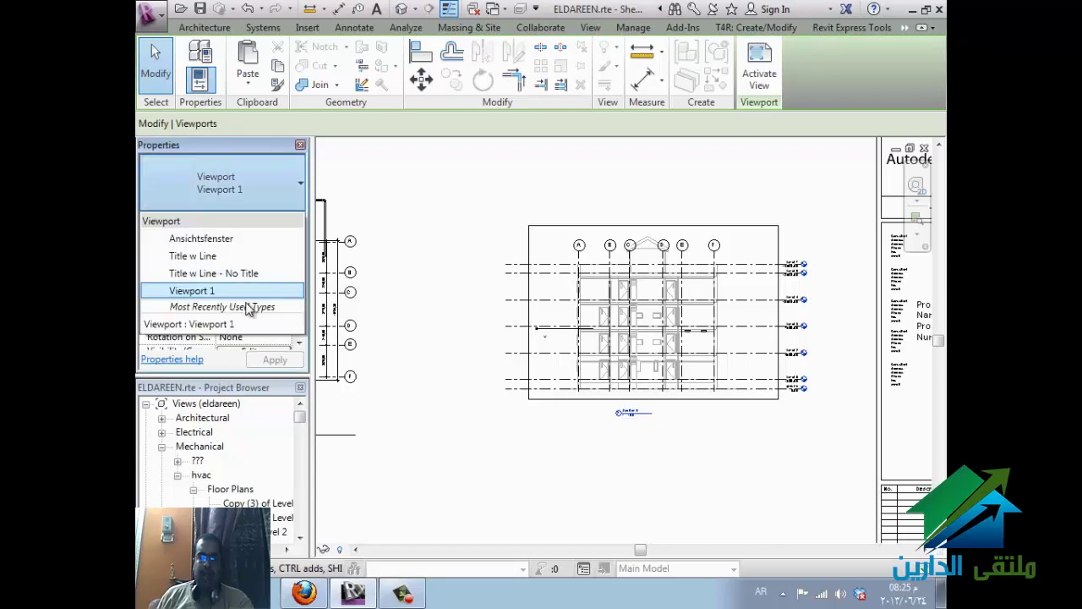
pyautogui.click(279, 274)
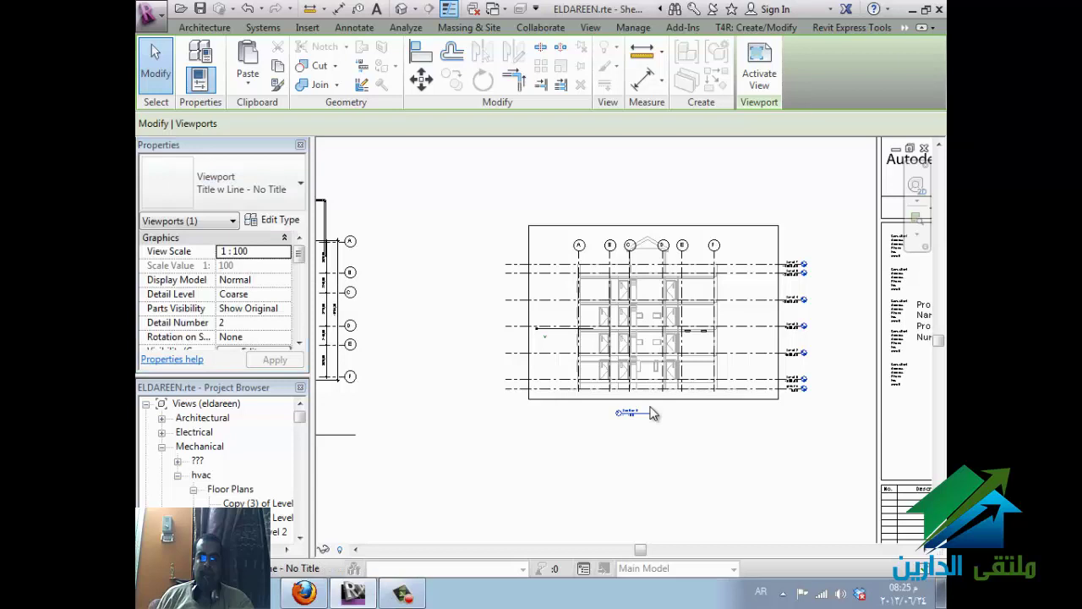
pyautogui.click(674, 450)
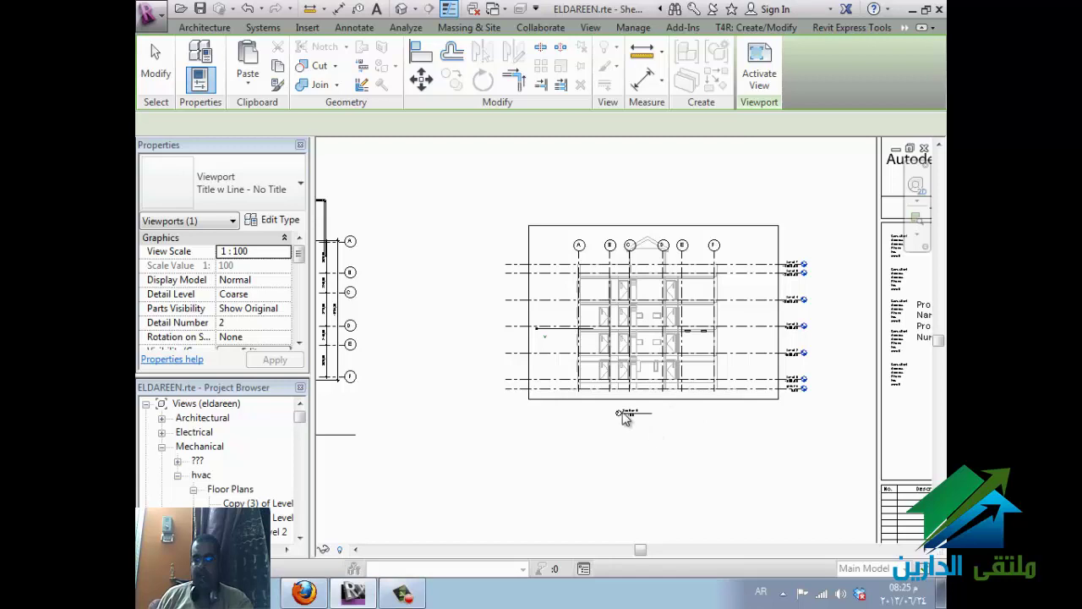
pyautogui.click(490, 433)
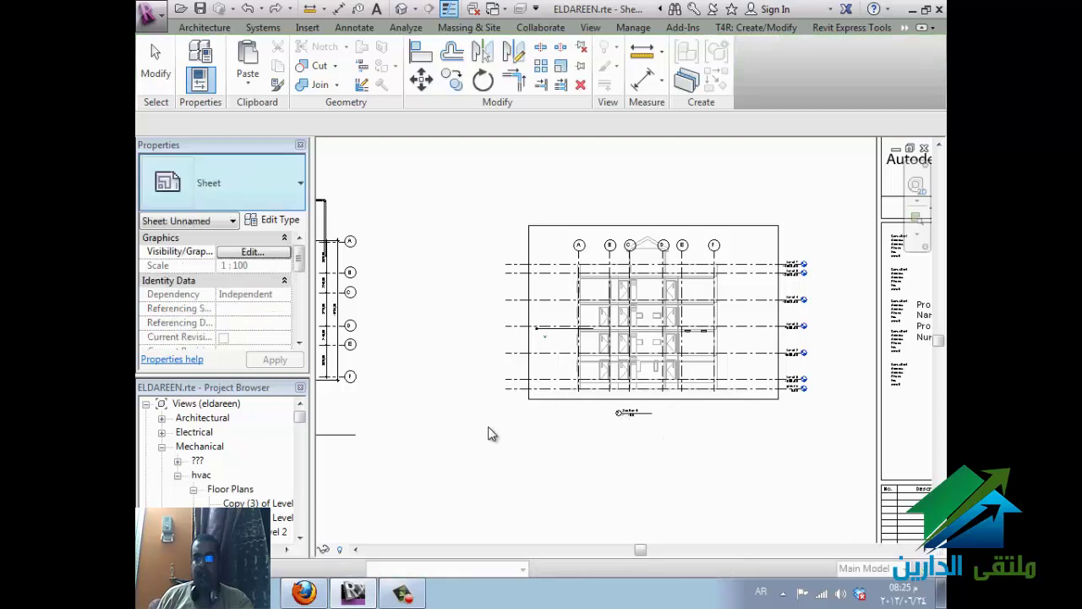
# - Save the project and create Guide Grid 1 over the centred sheet, cancelling a second grid
pyautogui.scroll(-3, 718, 394)
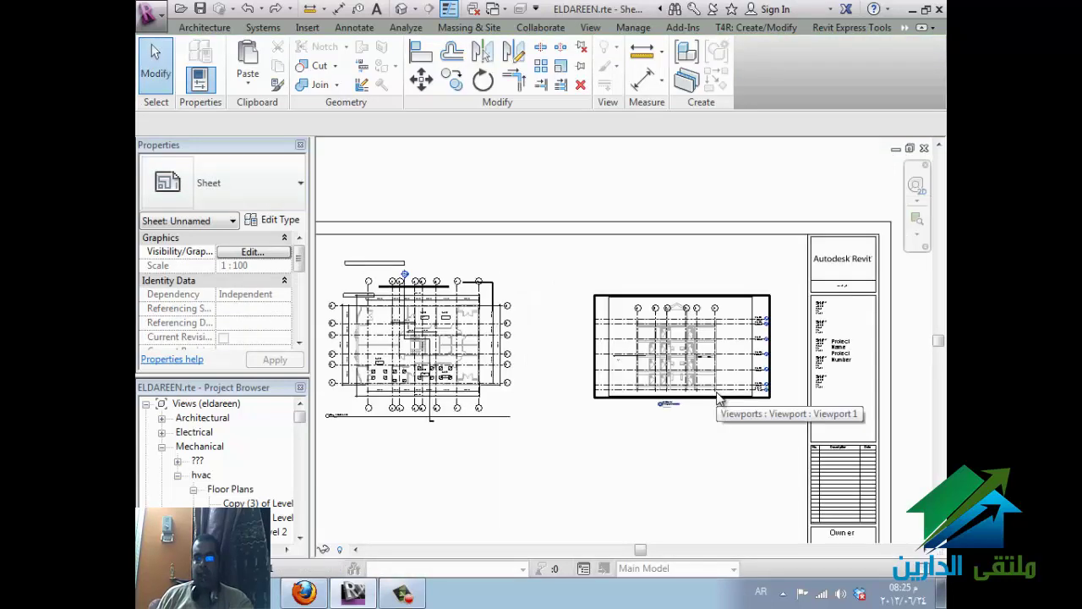
pyautogui.scroll(-1, 718, 400)
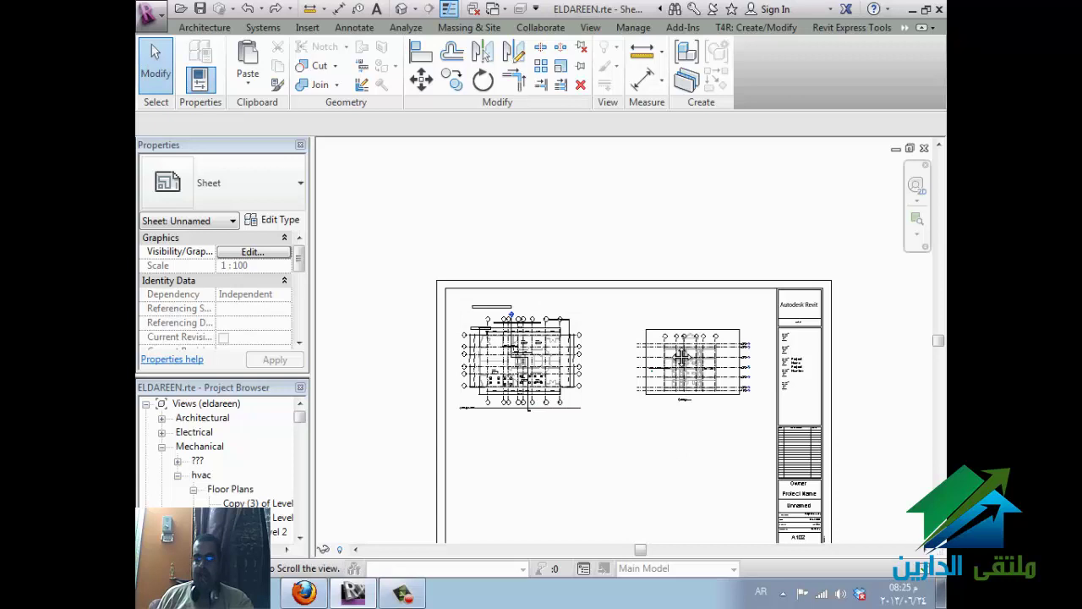
pyautogui.scroll(2, 674, 363)
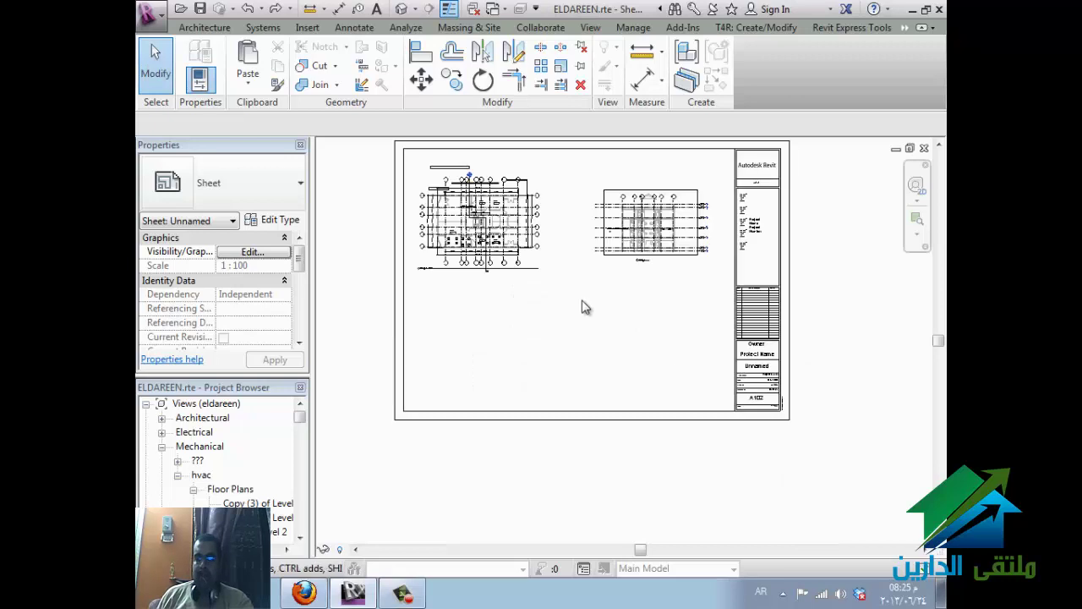
pyautogui.moveTo(611, 418); pyautogui.dragTo(615, 405, button='middle')
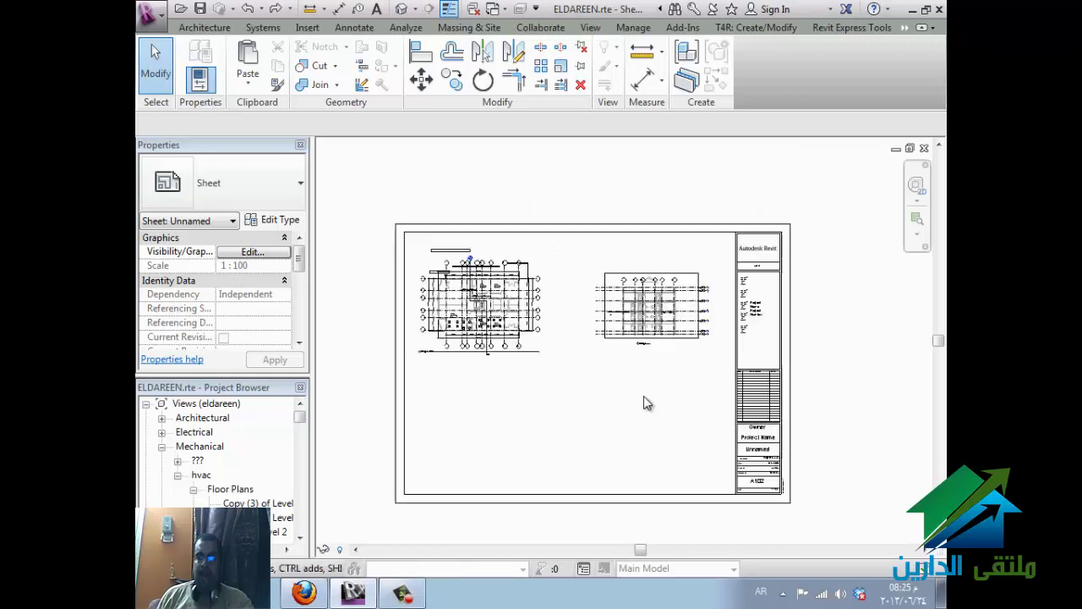
pyautogui.click(590, 31)
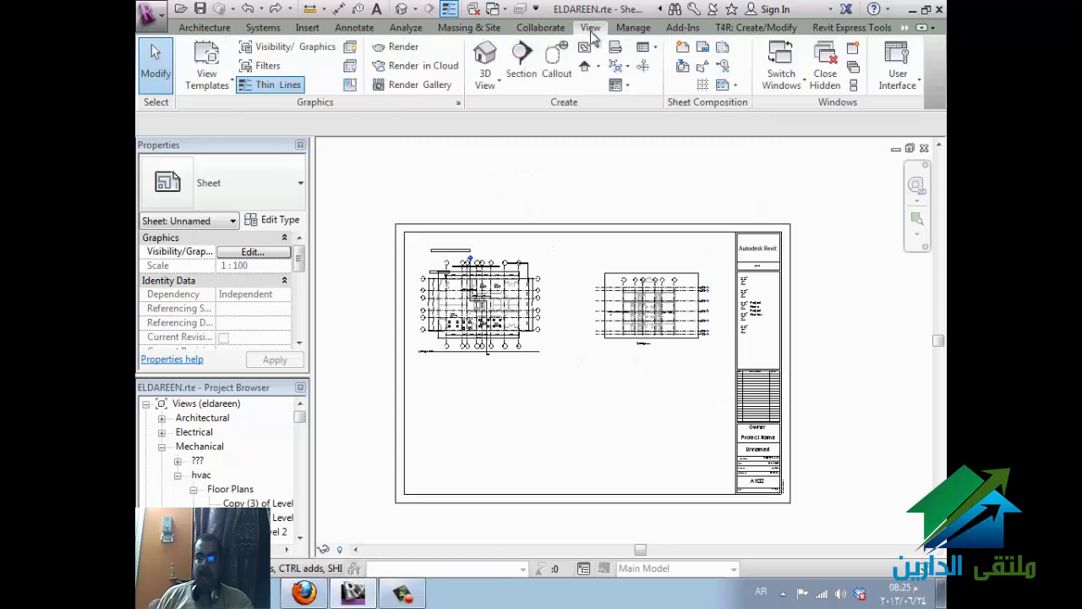
pyautogui.click(652, 53)
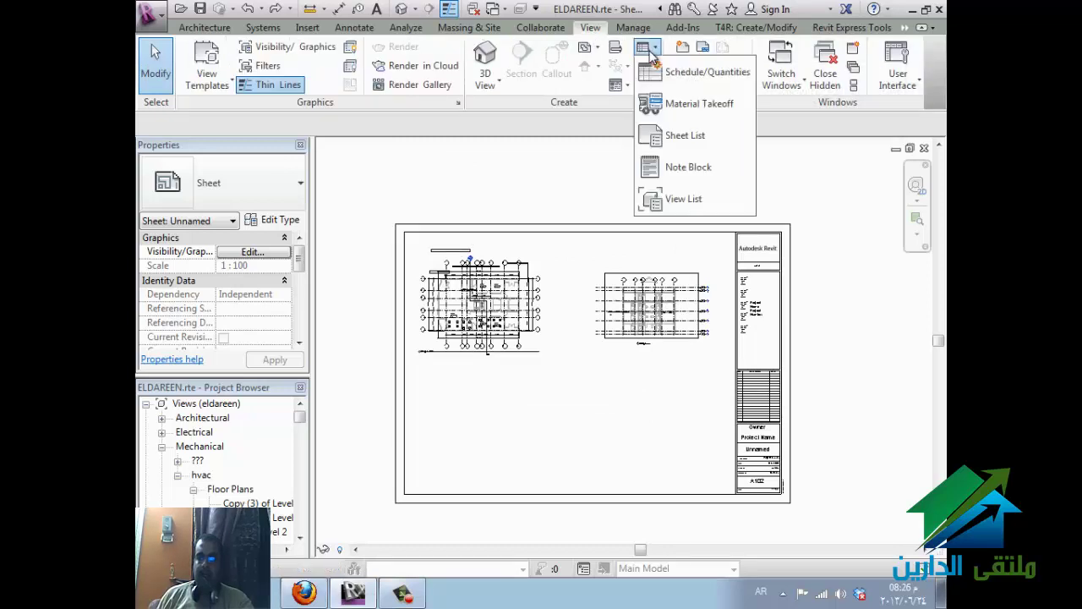
pyautogui.click(617, 98)
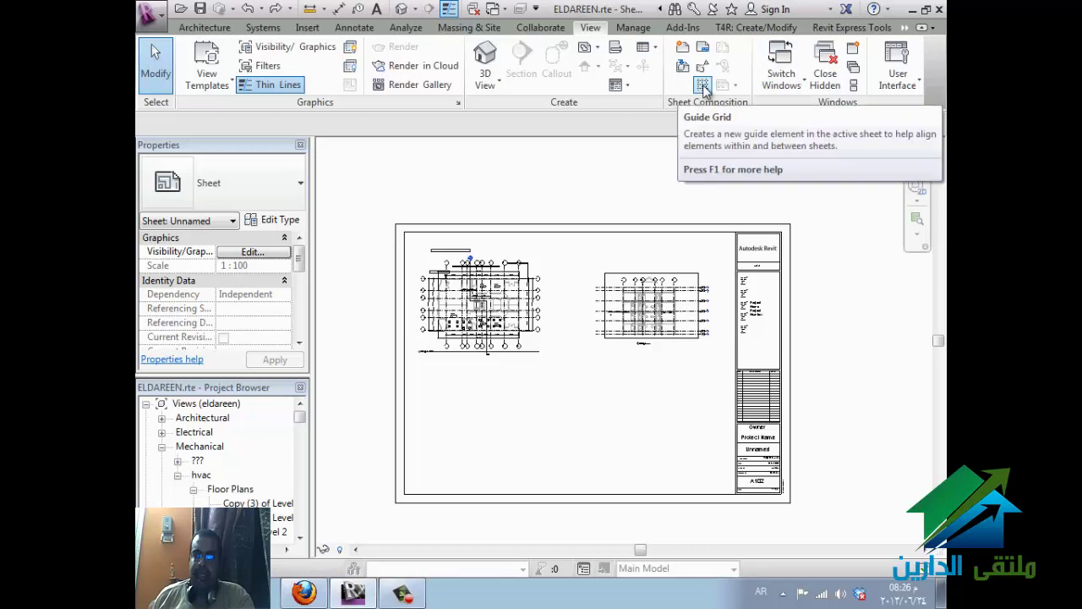
pyautogui.click(704, 91)
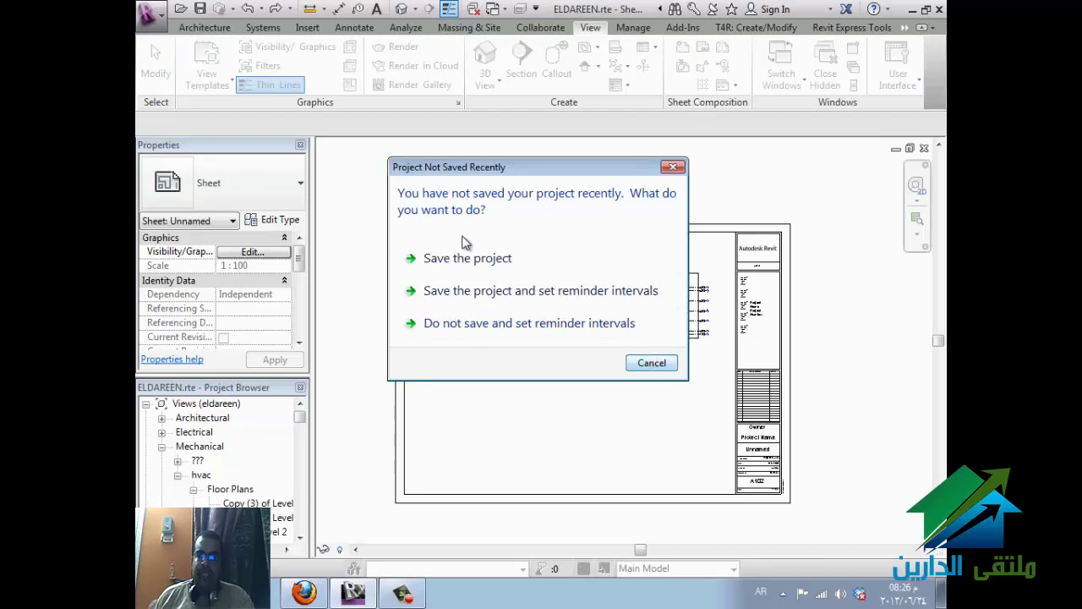
pyautogui.click(488, 258)
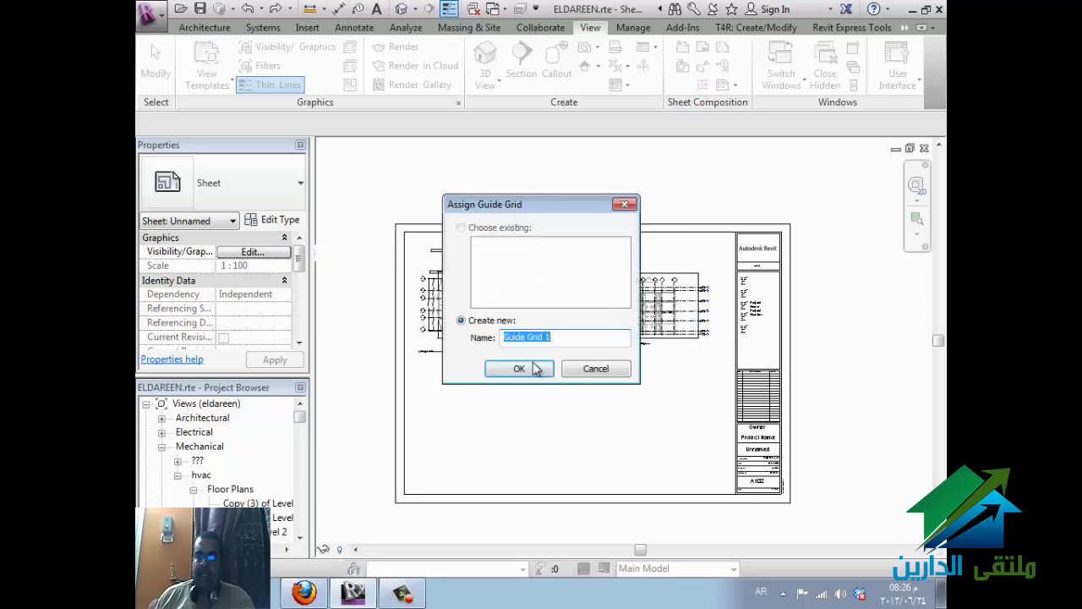
pyautogui.click(533, 369)
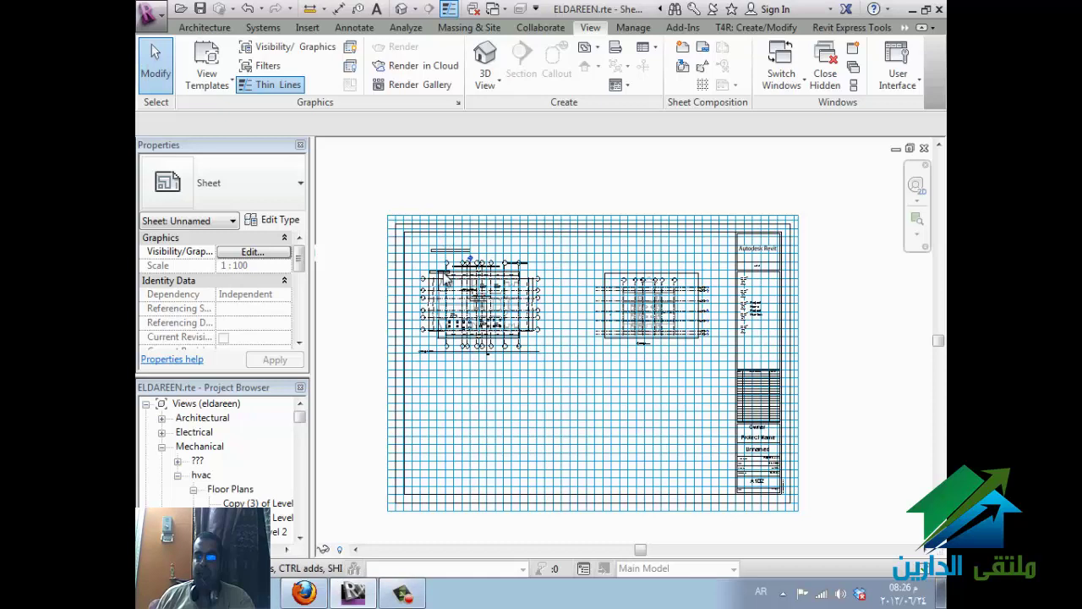
pyautogui.click(701, 87)
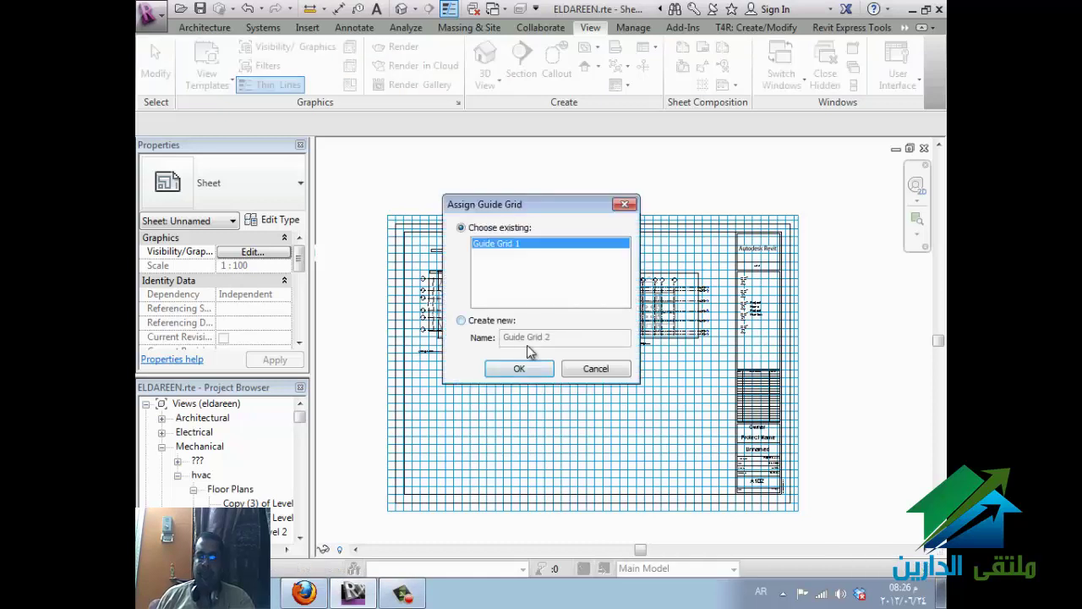
pyautogui.click(583, 368)
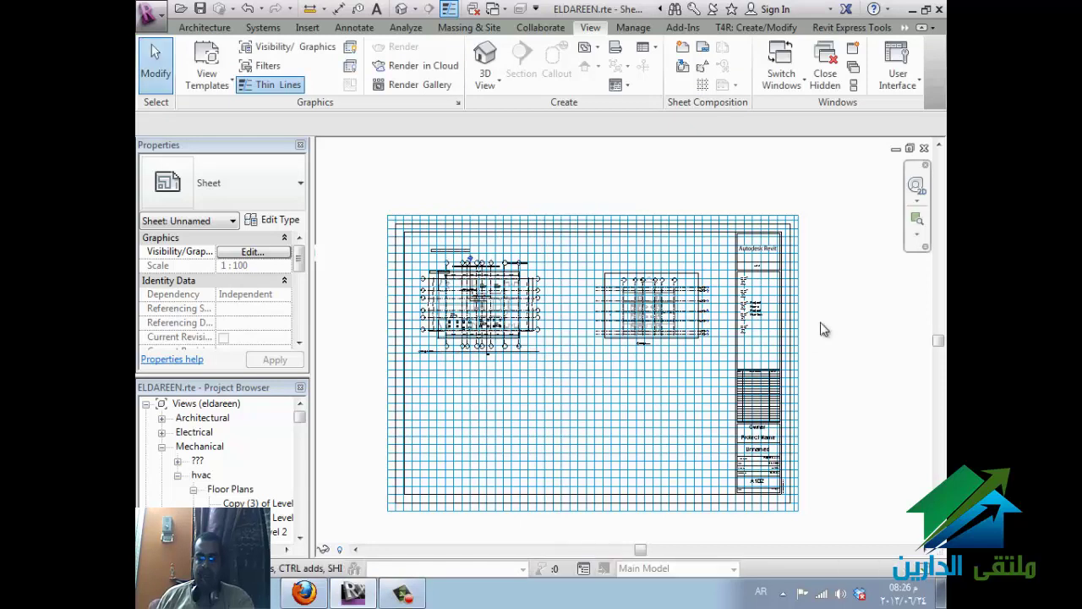
# - Uncheck the Guide Grid annotation category in the sheet's Visibility/Graphics (VG) settings
pyautogui.press('v')
pyautogui.press('g')
pyautogui.click(302, 87)
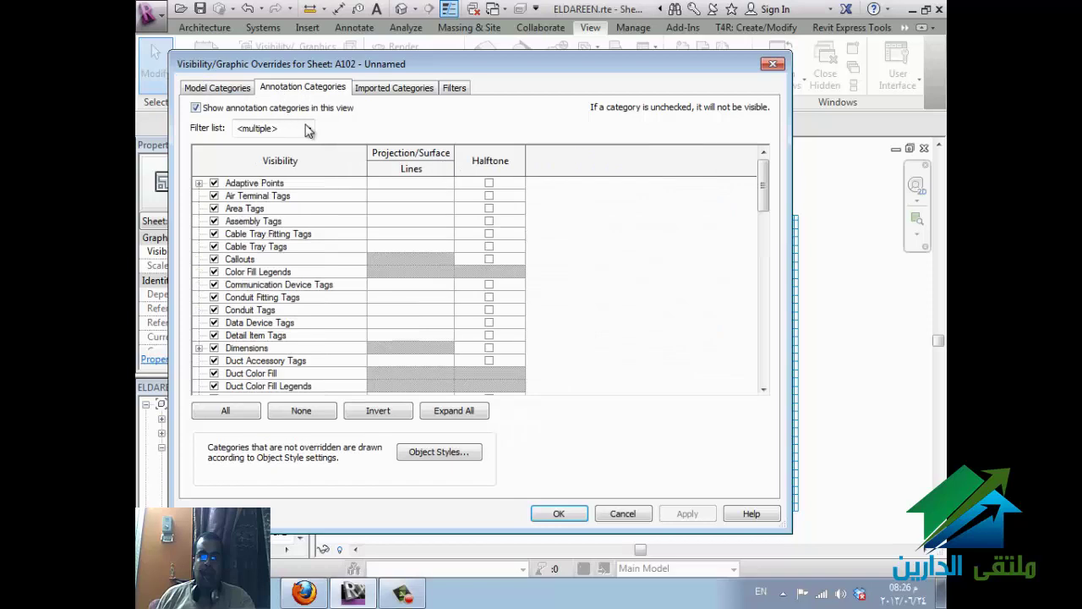
pyautogui.press('g')
pyautogui.scroll(-1, 286, 372)
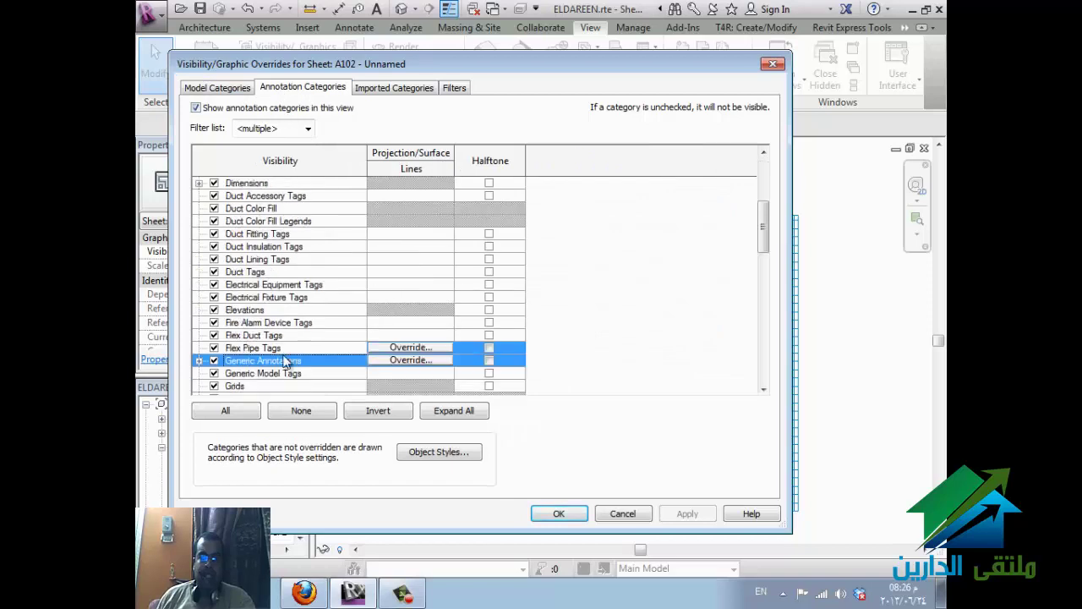
pyautogui.click(214, 373)
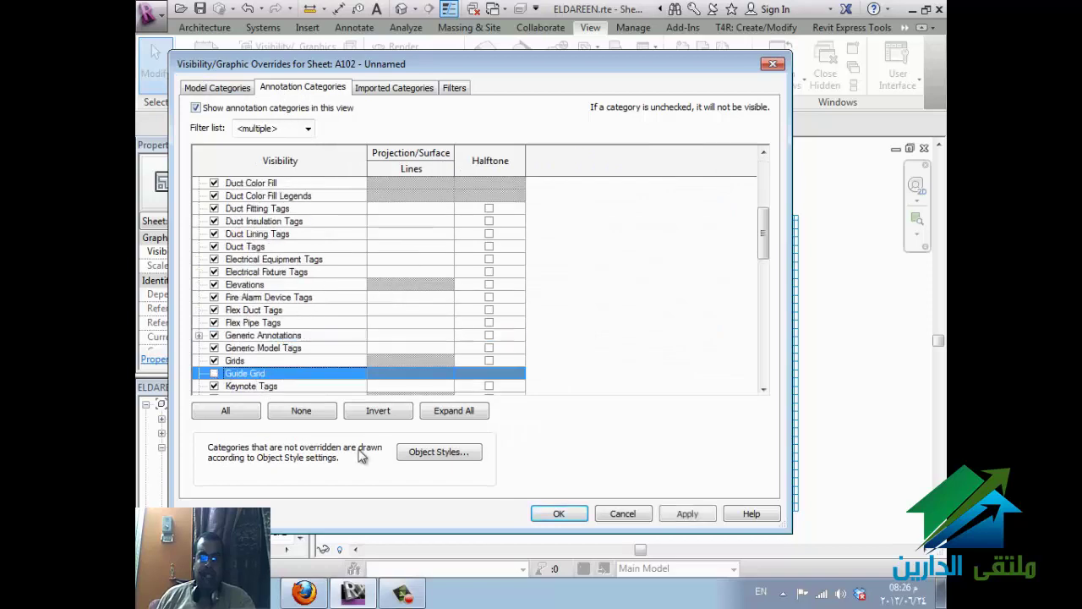
pyautogui.click(553, 513)
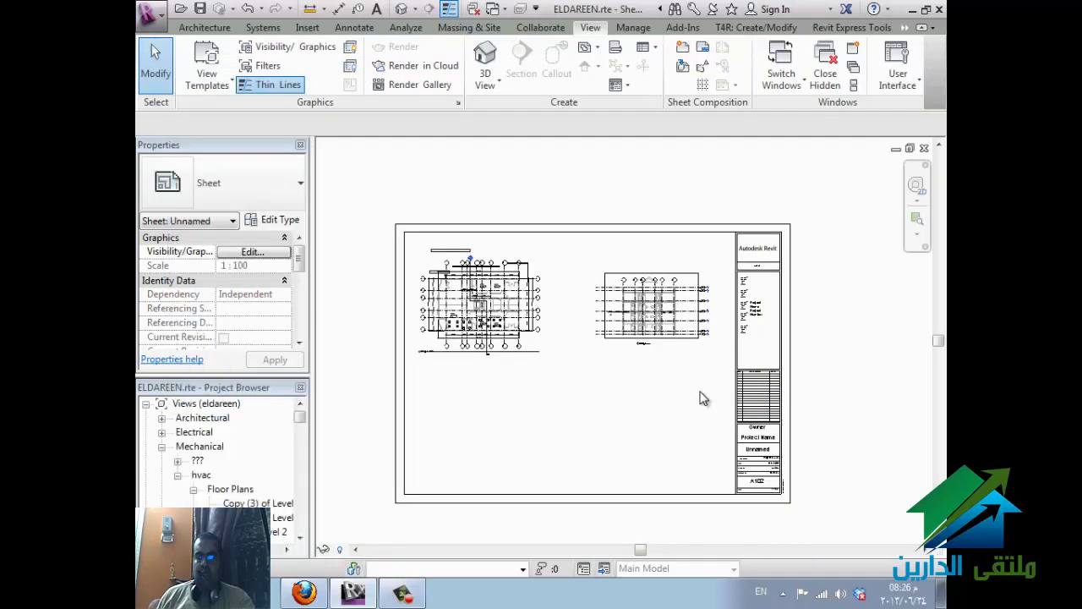
pyautogui.click(664, 286)
pyautogui.press('Escape')
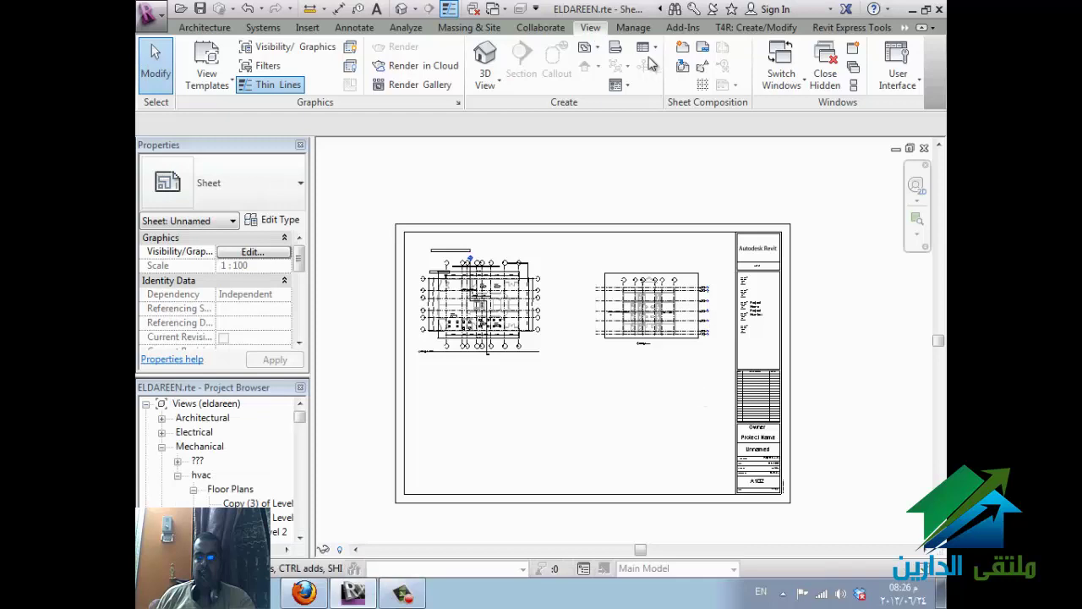
# - Create a Sheet List schedule with Sheet Number, Sheet Name, Drawn By and Designed By fields
pyautogui.click(652, 49)
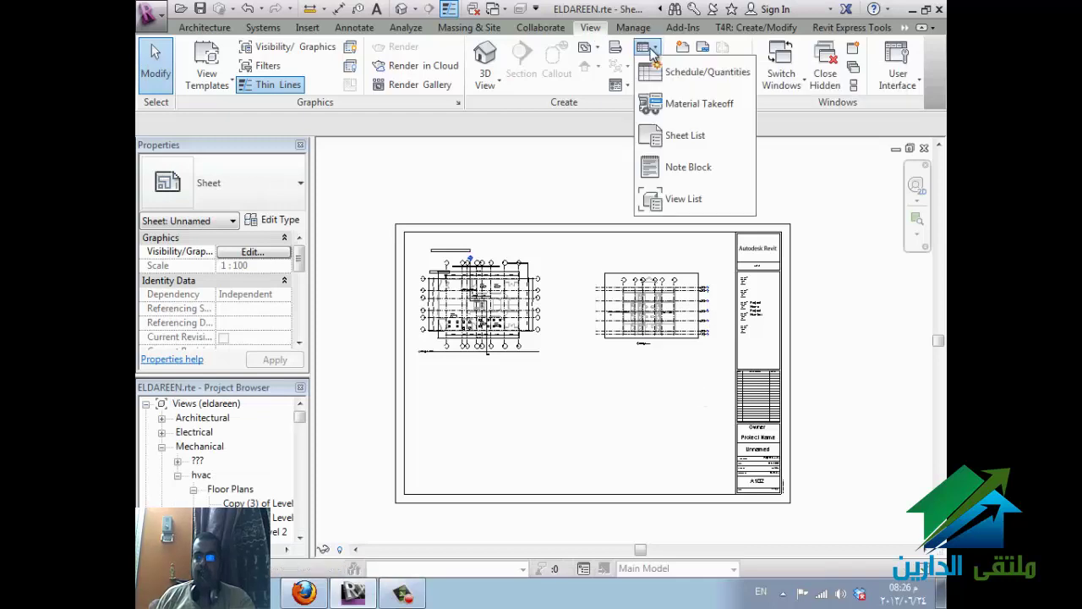
pyautogui.click(692, 137)
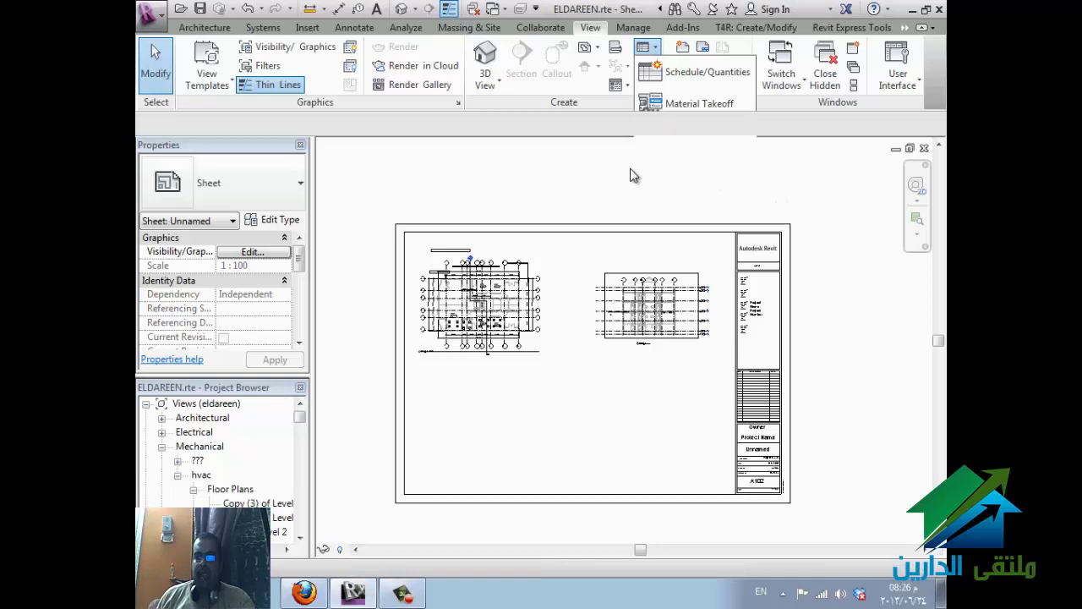
pyautogui.scroll(-10, 458, 299)
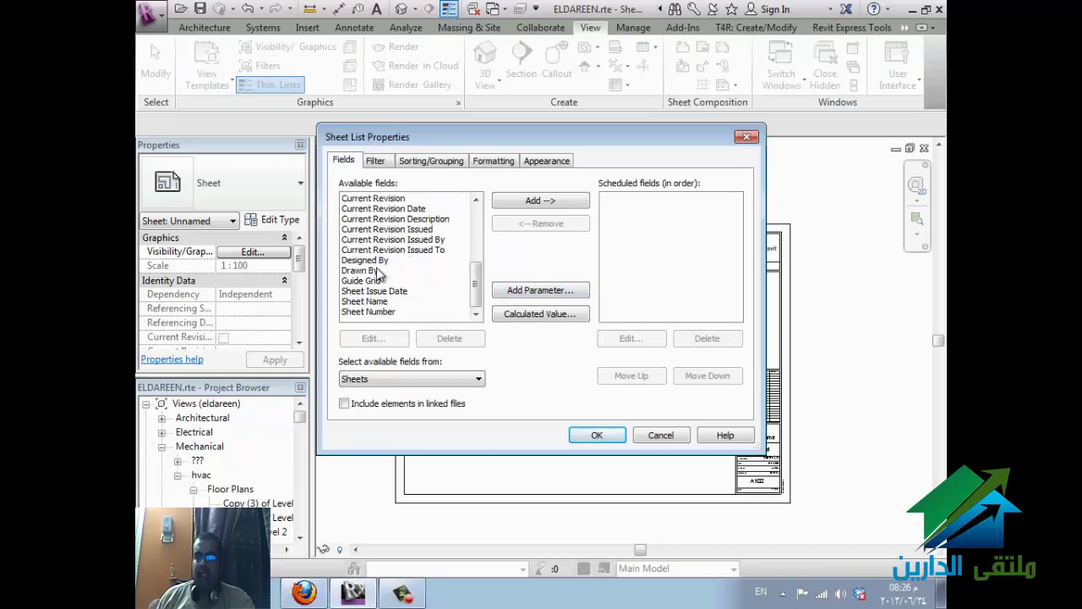
pyautogui.scroll(3, 378, 275)
pyautogui.scroll(3, 446, 269)
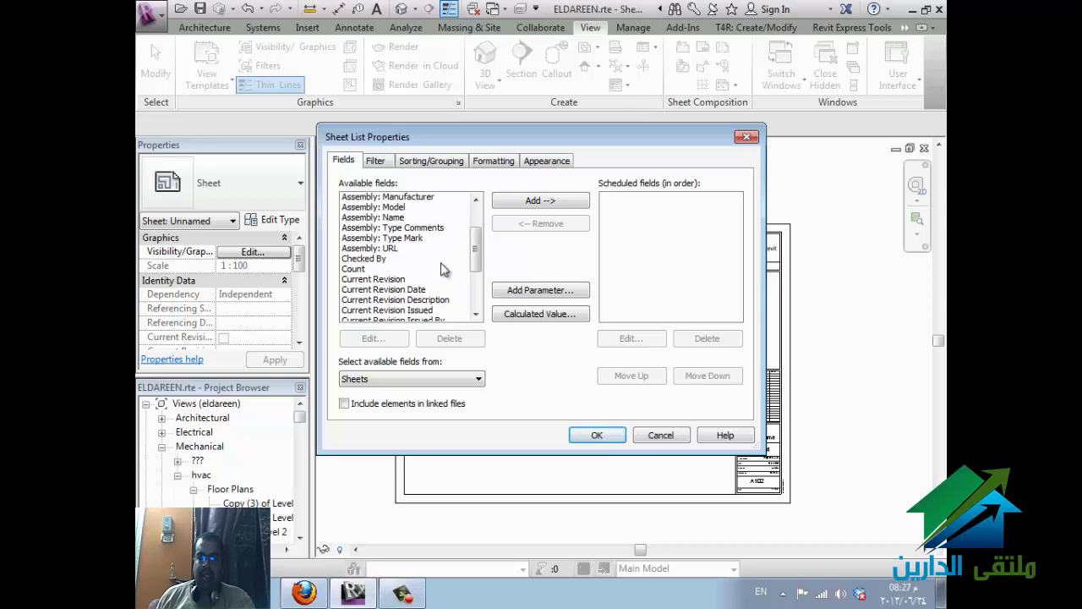
pyautogui.scroll(-3, 444, 269)
pyautogui.scroll(-2, 444, 269)
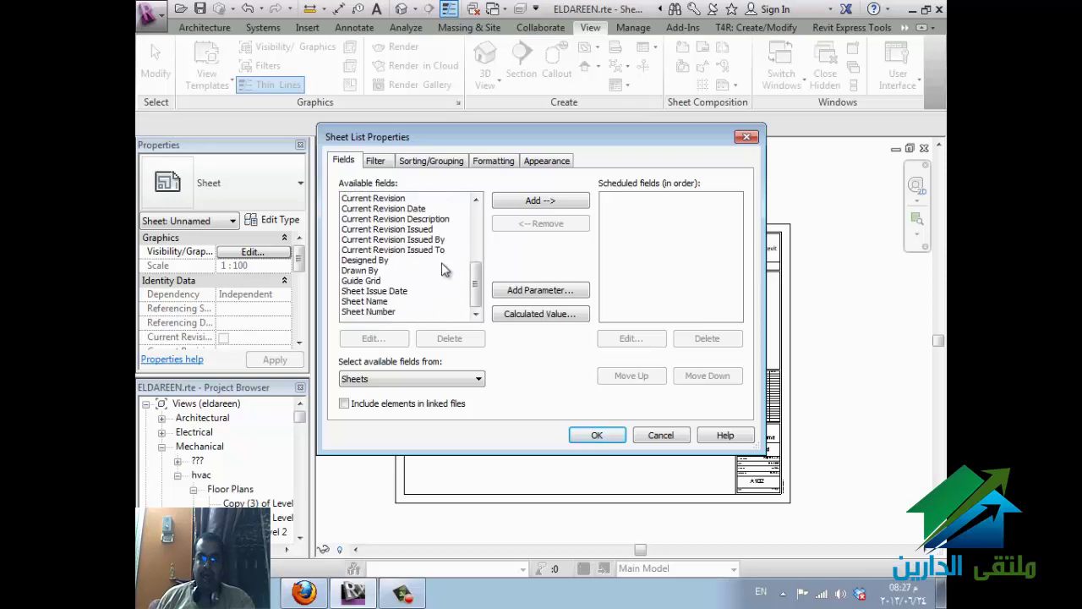
pyautogui.doubleClick(391, 312)
pyautogui.doubleClick(389, 313)
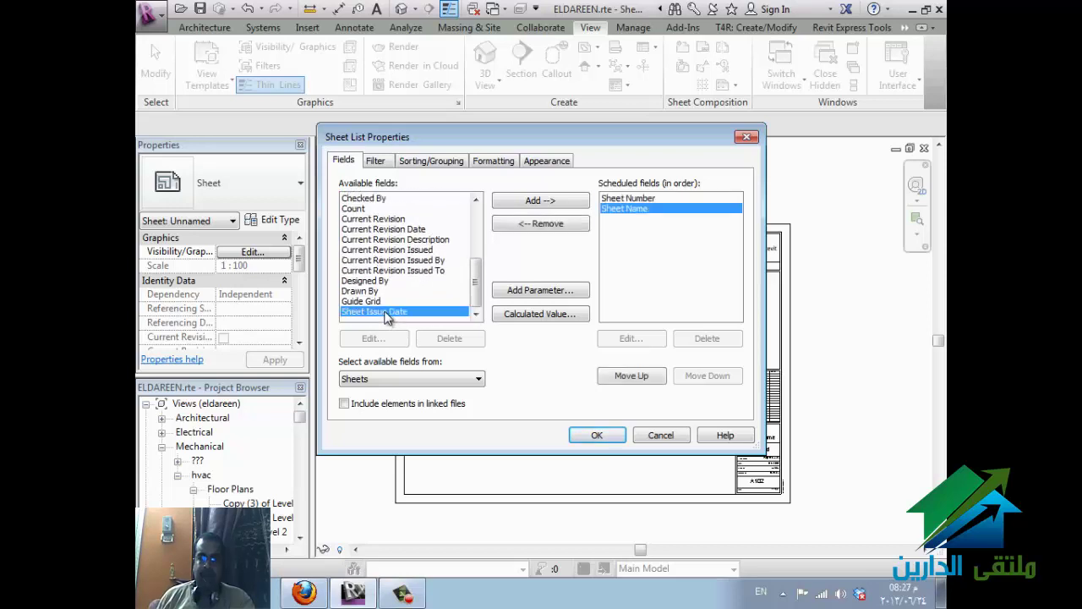
pyautogui.doubleClick(374, 291)
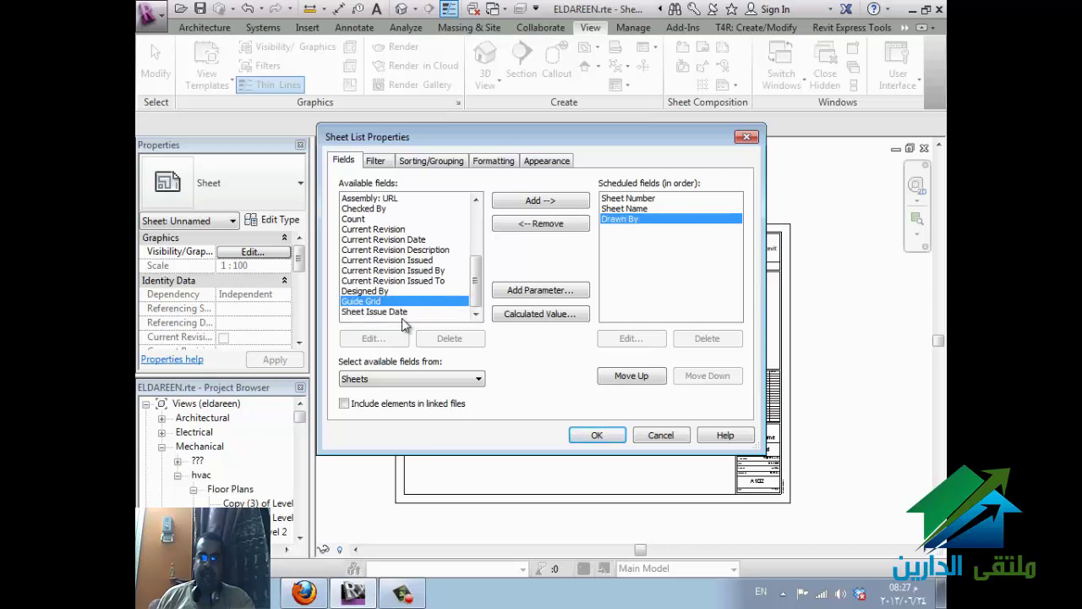
pyautogui.doubleClick(392, 294)
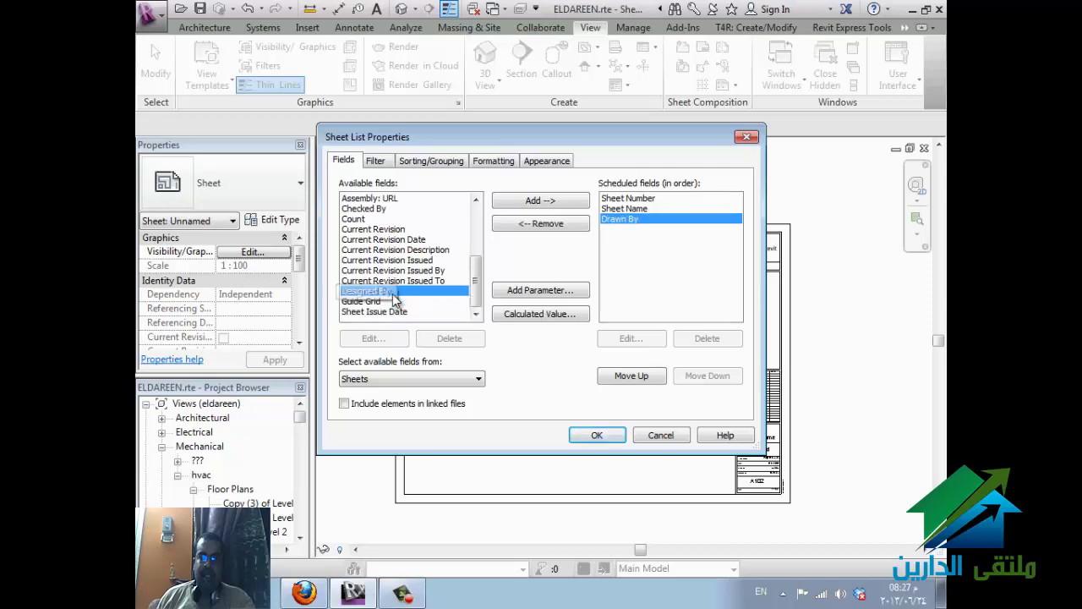
pyautogui.click(597, 434)
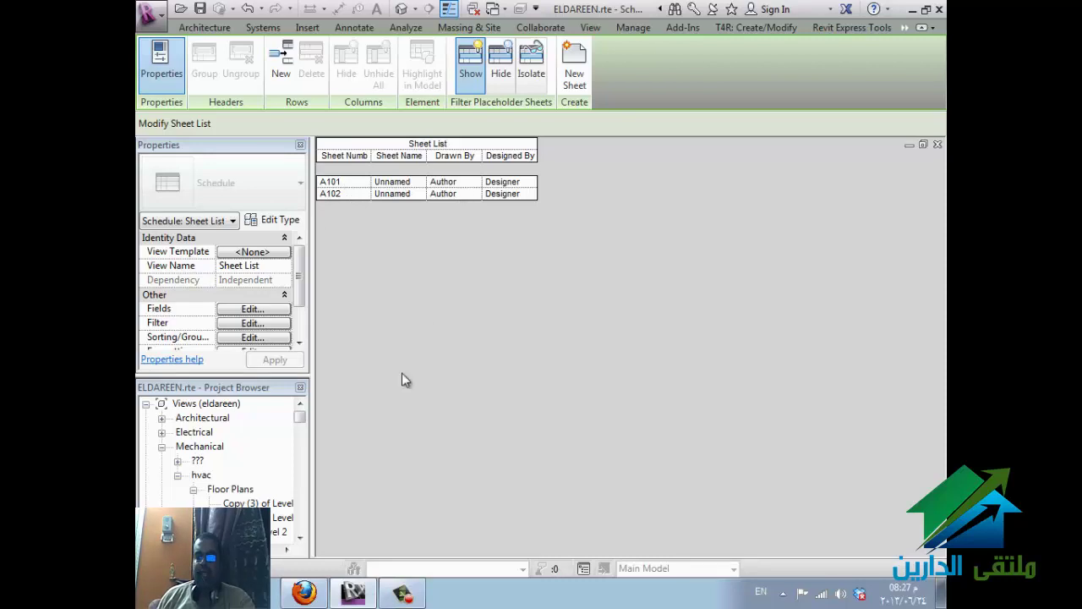
# - Add placeholder sheet rows so the Sheet List runs from A101 to A109
pyautogui.click(281, 75)
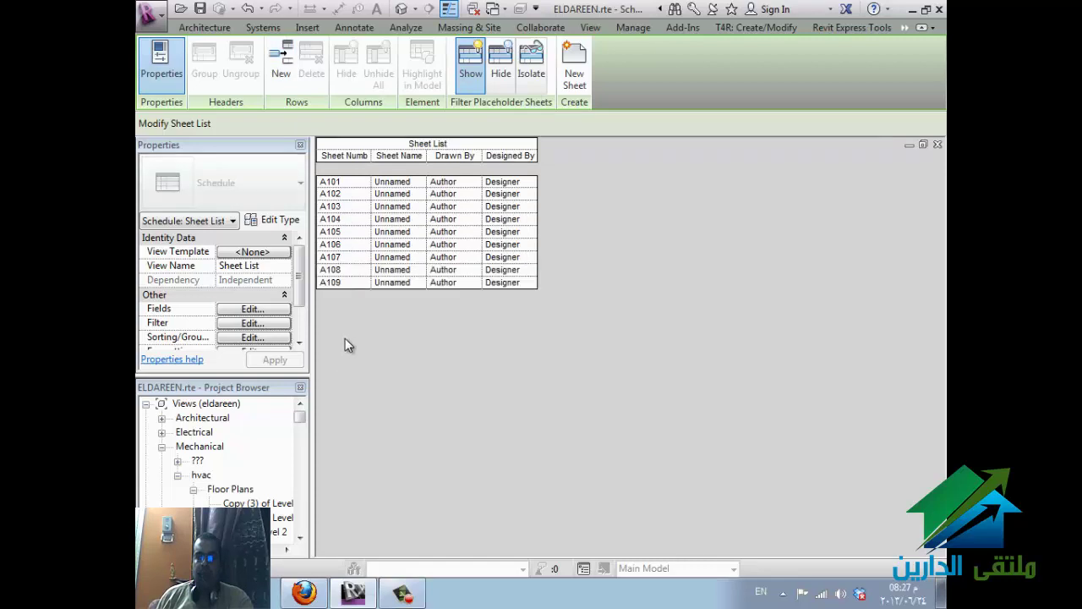
pyautogui.moveTo(304, 424); pyautogui.dragTo(299, 461)
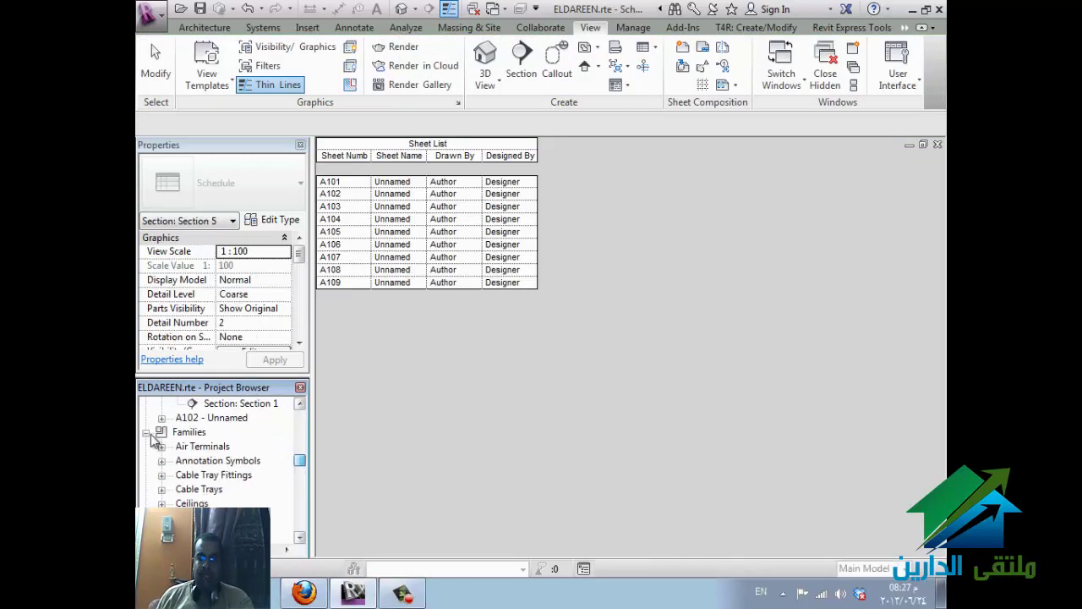
pyautogui.click(187, 418)
pyautogui.scroll(1, 211, 444)
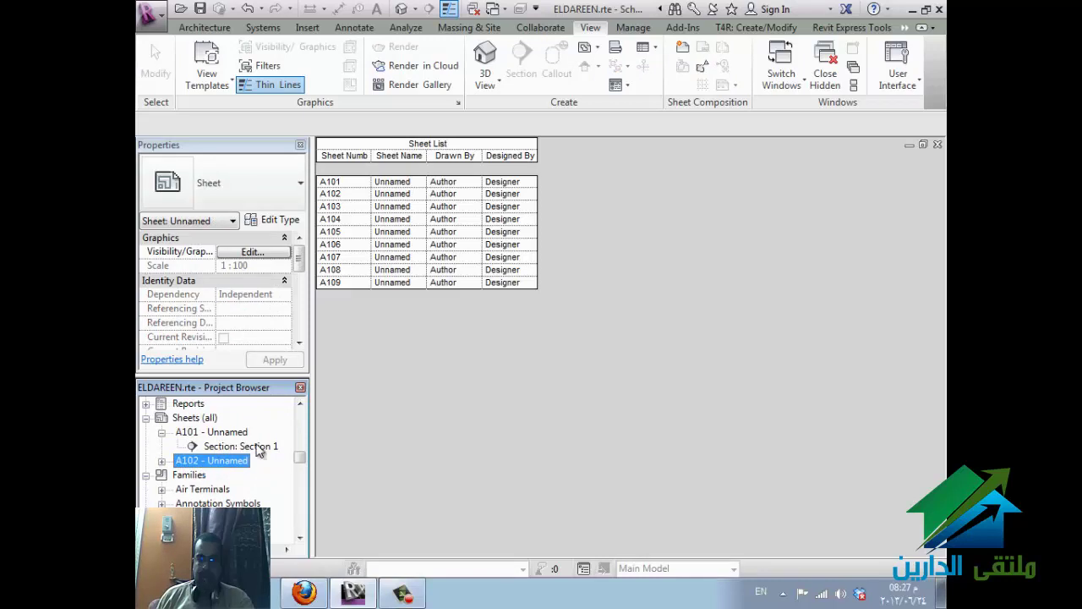
pyautogui.click(424, 322)
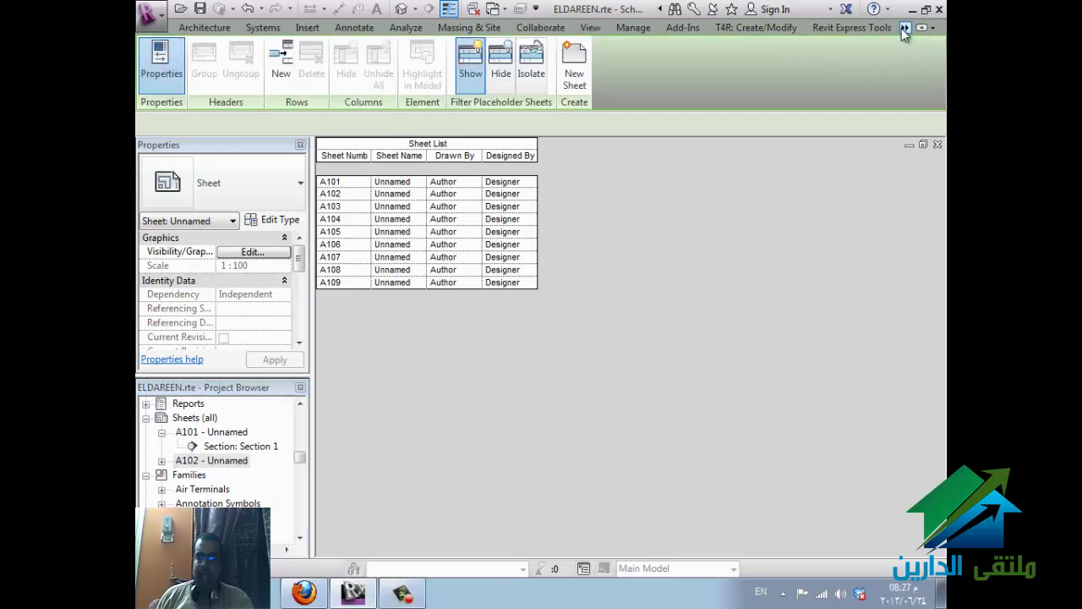
# - Turn placeholders A103–A109 into real sheets using the A0 metric title block
pyautogui.click(575, 68)
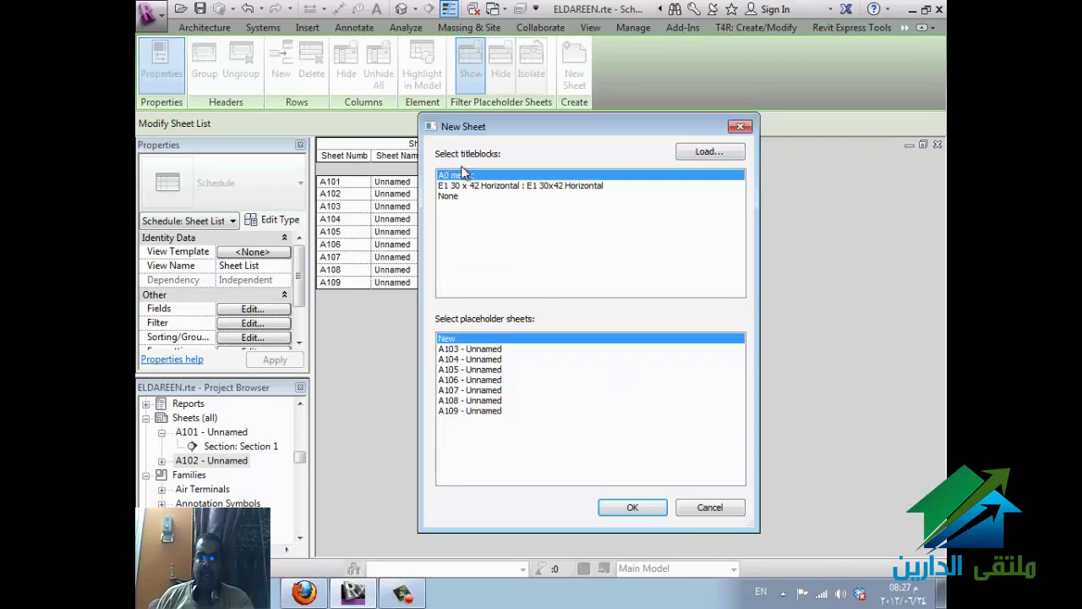
pyautogui.click(477, 349)
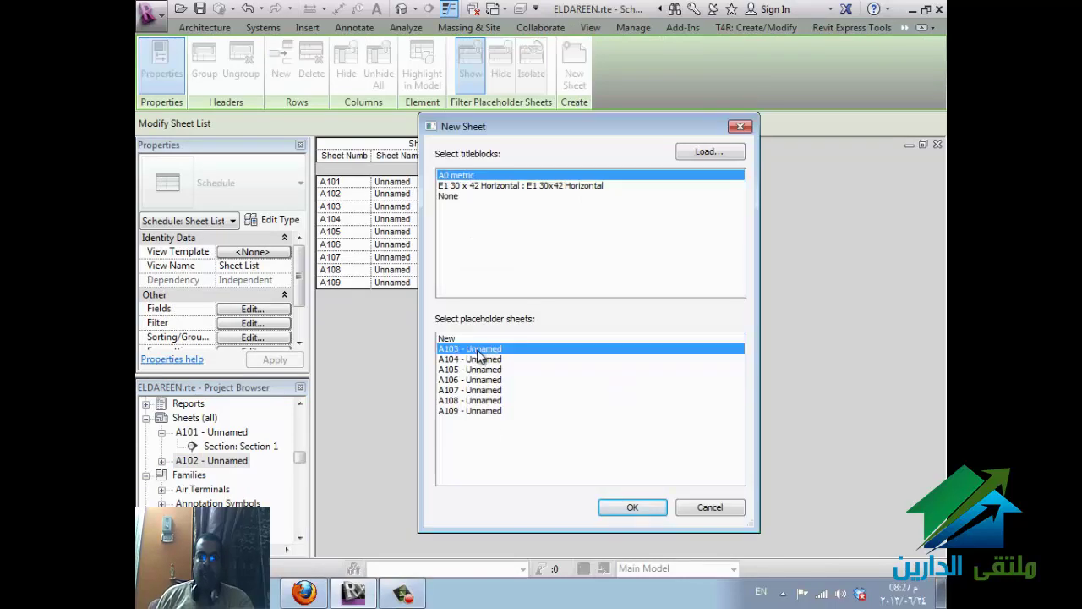
pyautogui.keyDown('shift'); pyautogui.click(482, 411); pyautogui.keyUp('shift')
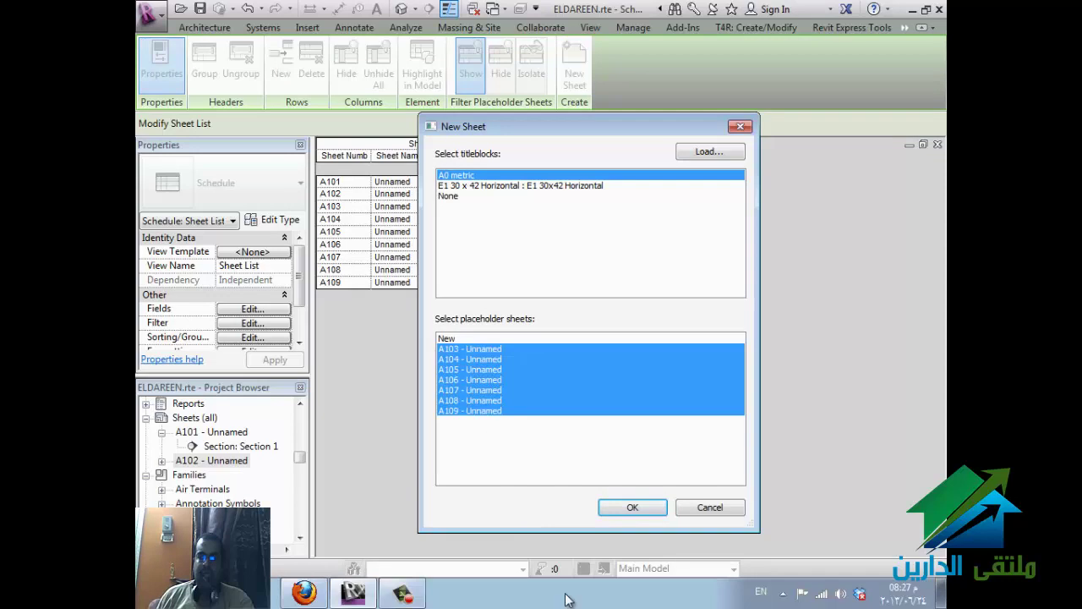
pyautogui.click(630, 508)
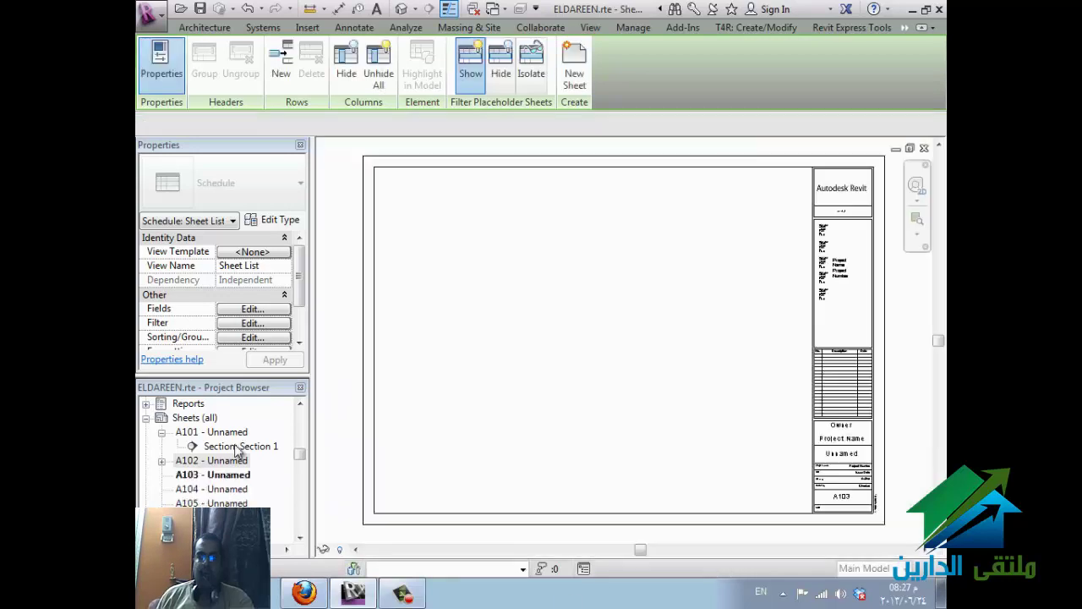
# - Place the dependent Level 2 floor plan on sheet A103 as a 1:50 viewport
pyautogui.scroll(10, 303, 416)
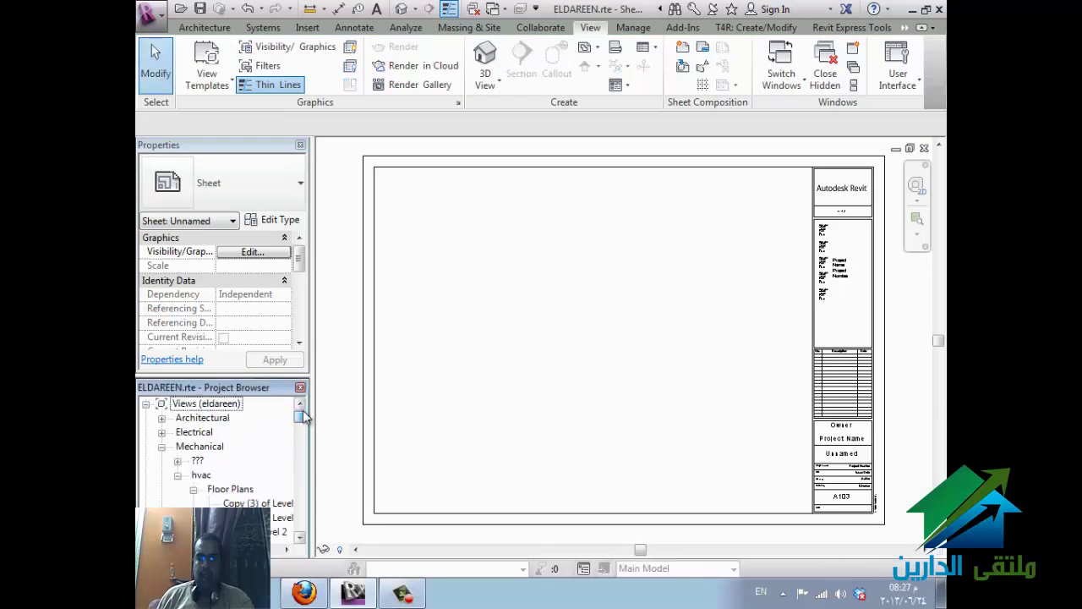
pyautogui.click(232, 502)
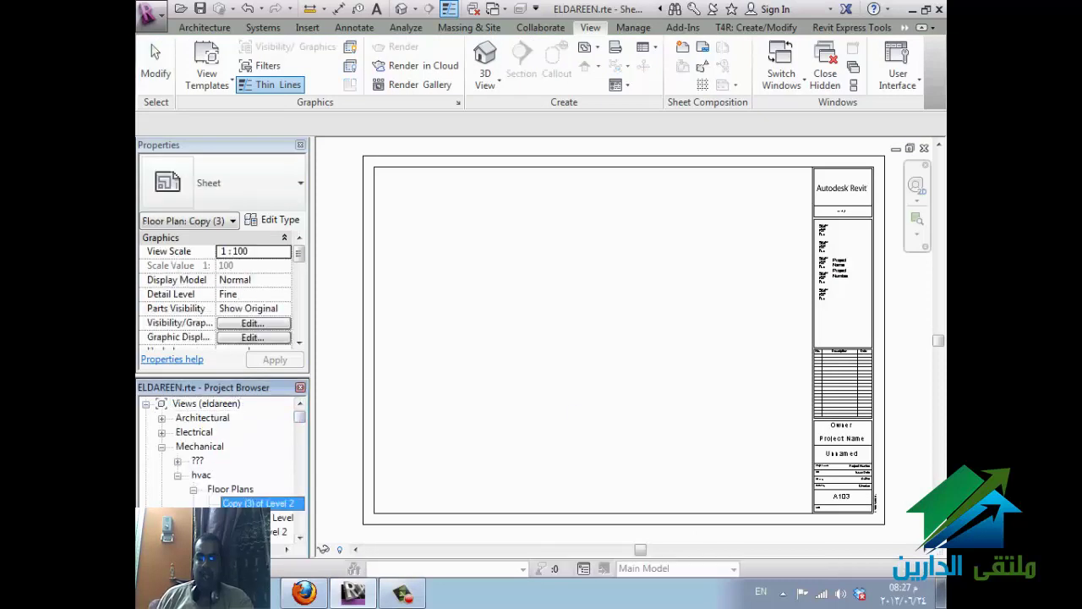
pyautogui.scroll(-5, 254, 499)
pyautogui.scroll(-2, 264, 499)
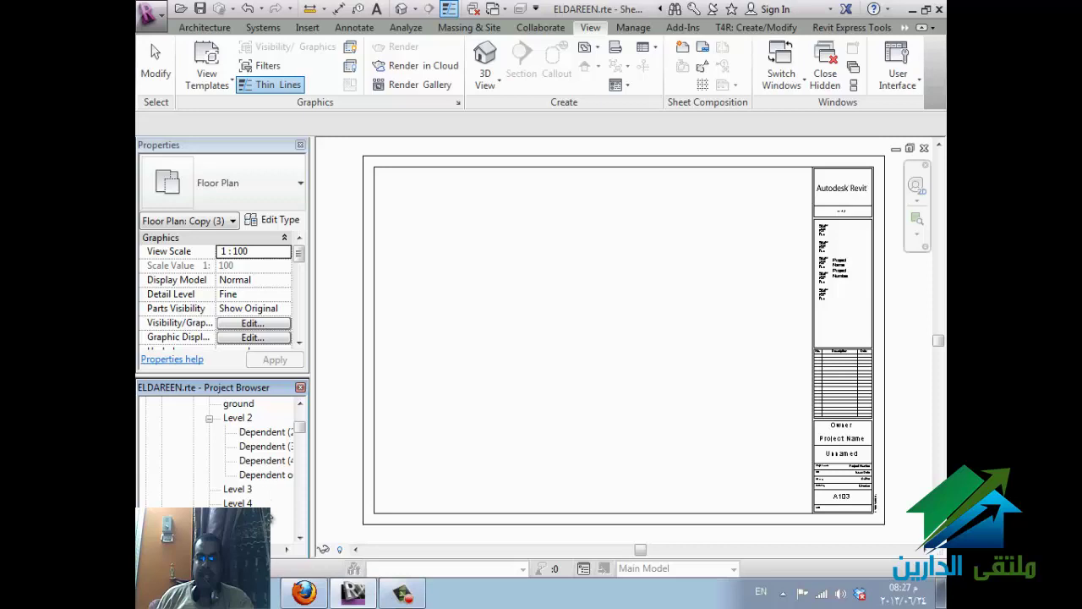
pyautogui.scroll(7, 270, 518)
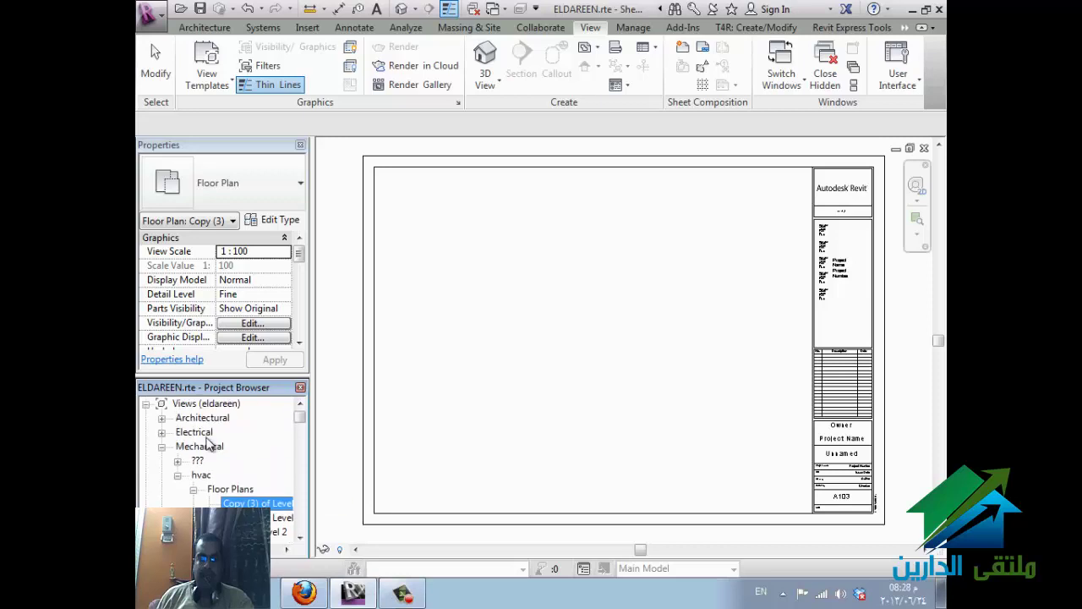
pyautogui.scroll(-5, 260, 504)
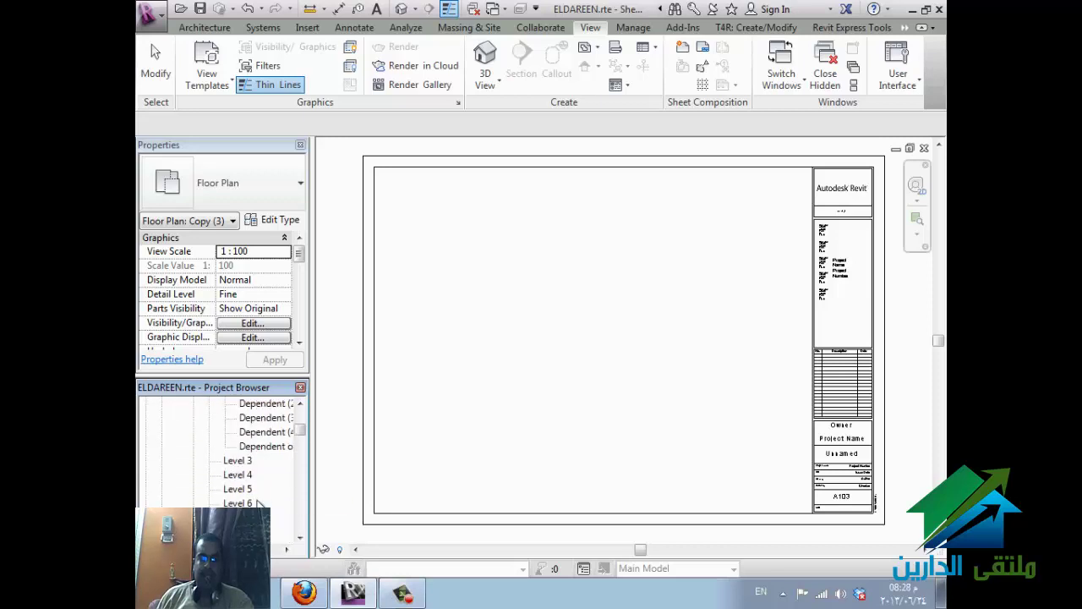
pyautogui.scroll(1, 260, 504)
pyautogui.click(263, 418)
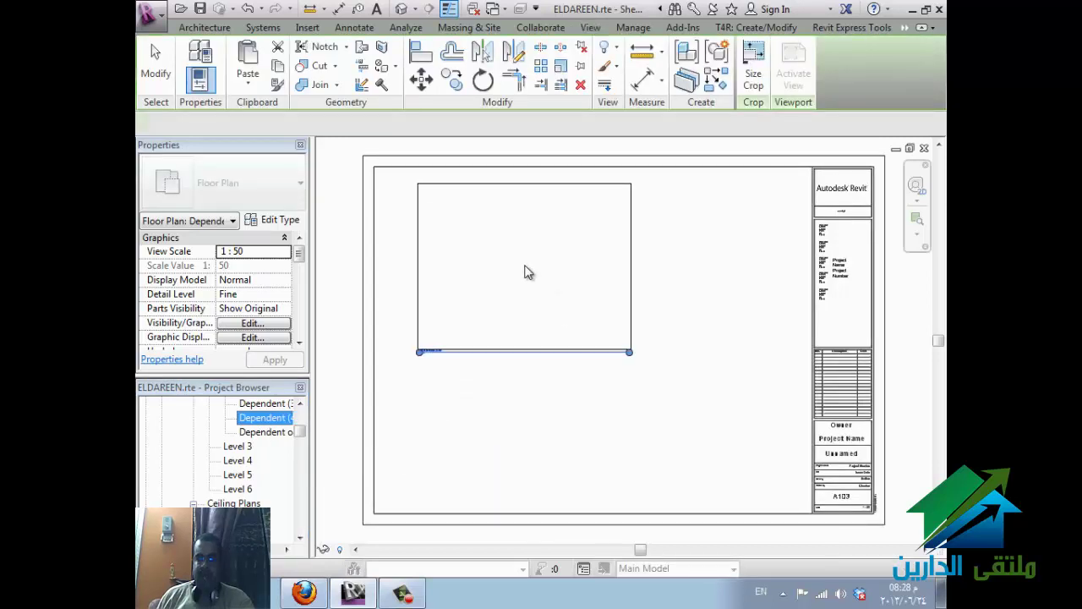
pyautogui.click(524, 272)
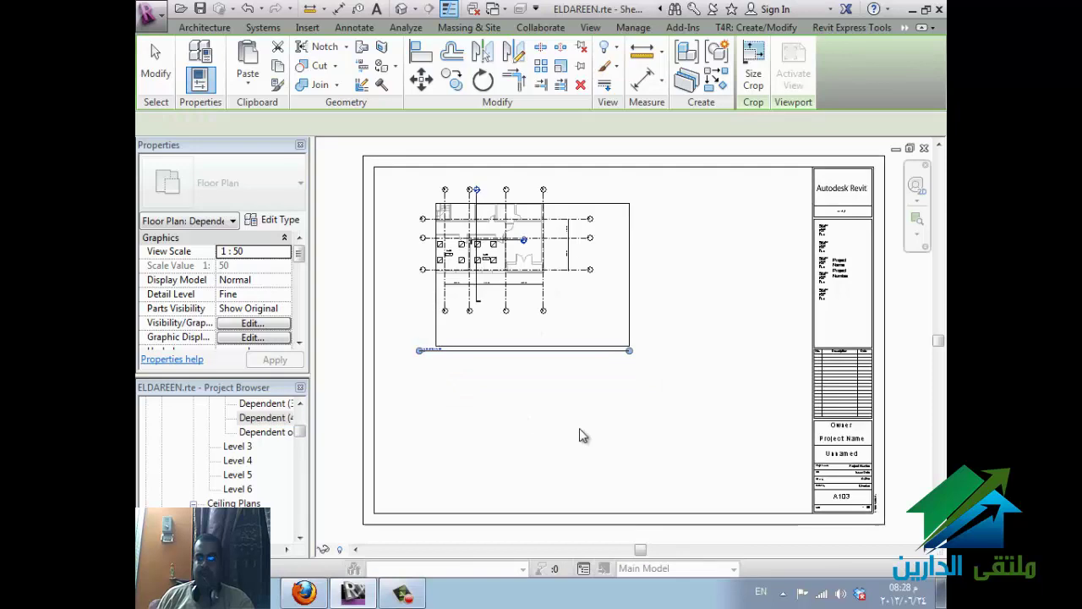
pyautogui.click(541, 439)
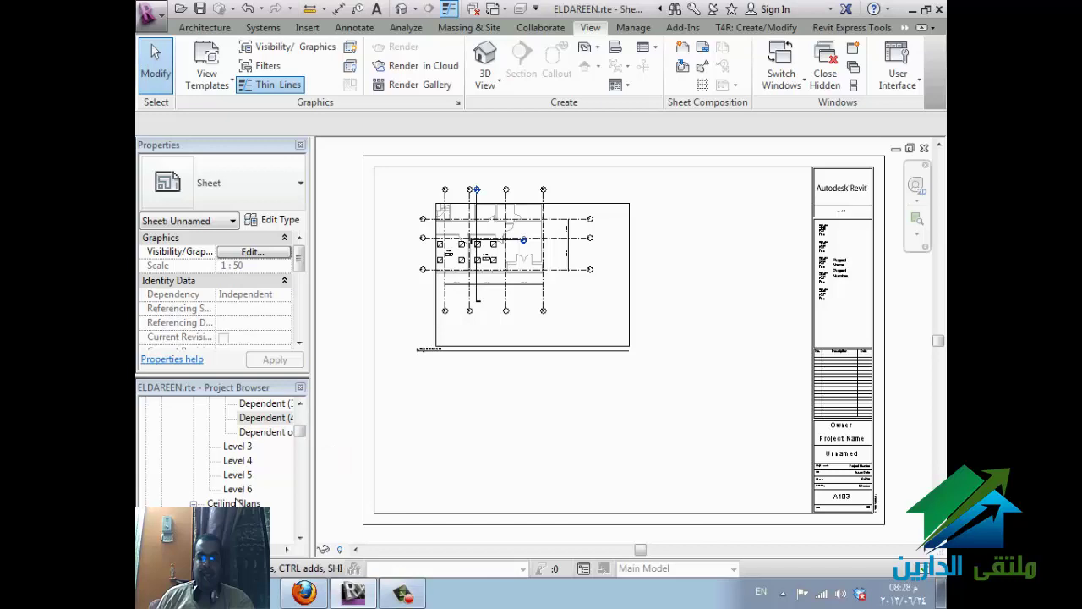
pyautogui.click(241, 531)
# - Open the Level 2 ceiling plan, then bring the WizIQ session window forward
pyautogui.scroll(-1, 250, 507)
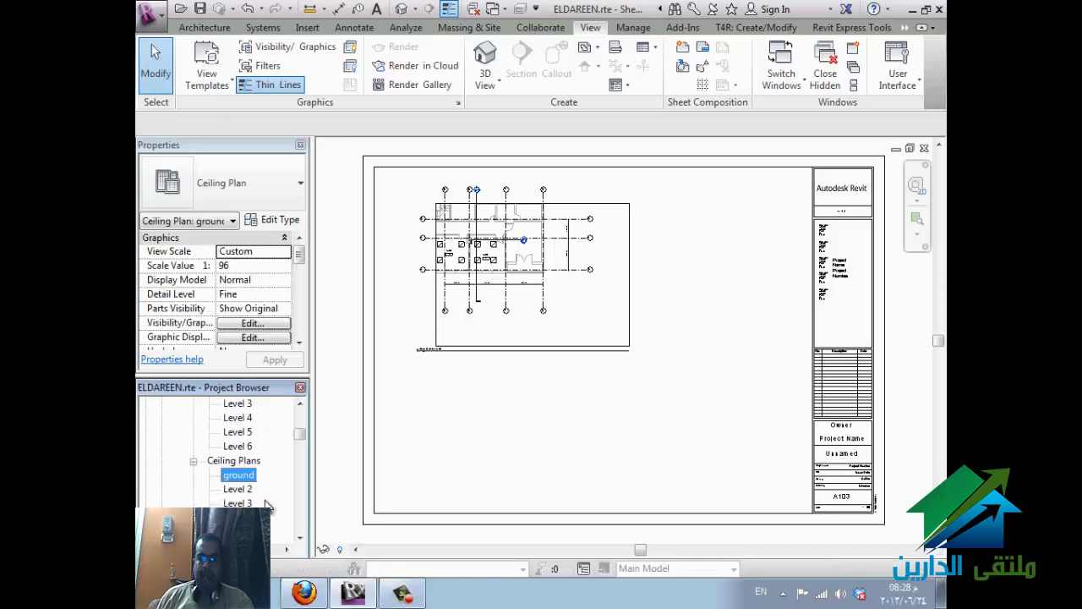
pyautogui.doubleClick(250, 494)
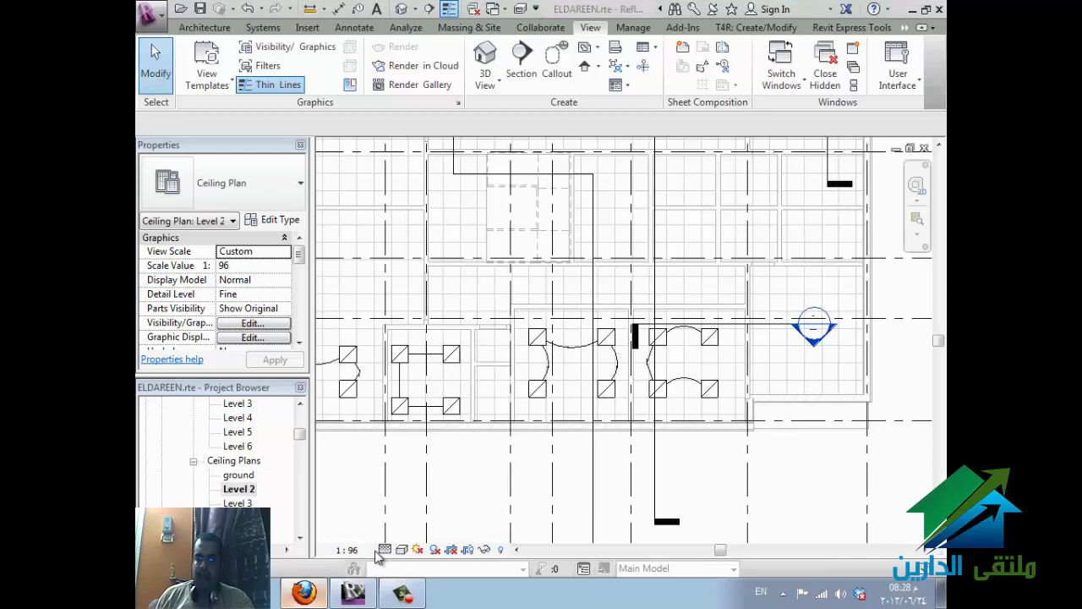
pyautogui.click(305, 592)
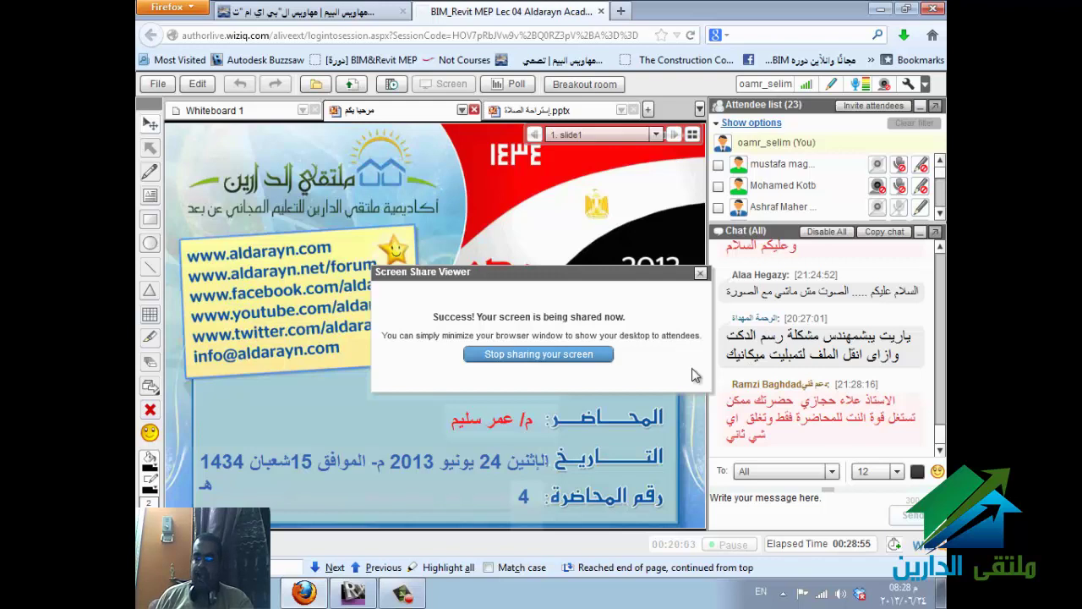
# - Return to Revit's Level 2 ceiling plan while WizIQ screen sharing keeps running
pyautogui.moveTo(355, 595)
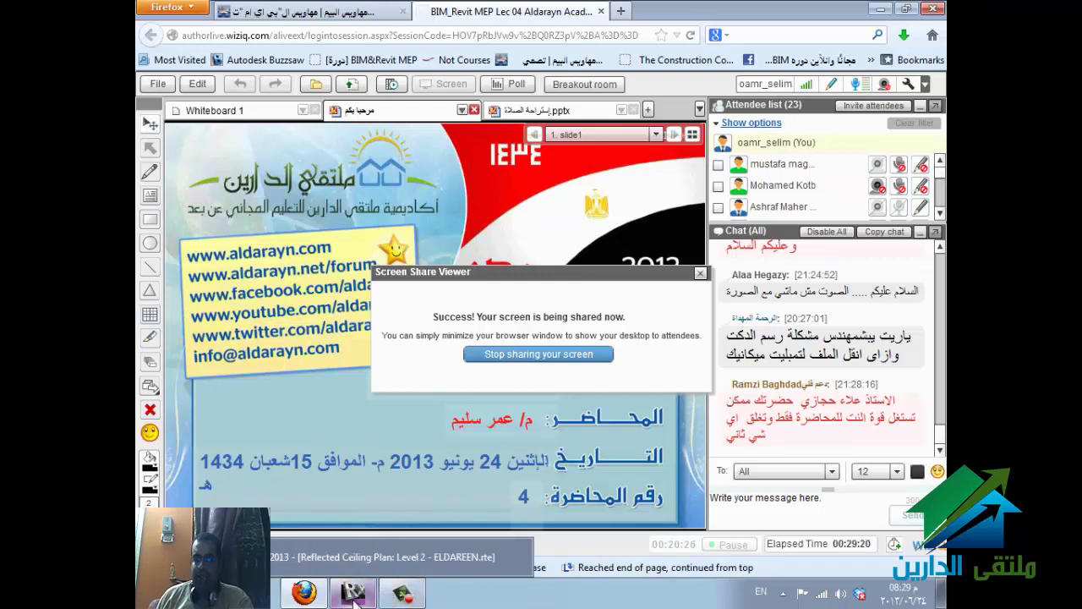
pyautogui.click(353, 593)
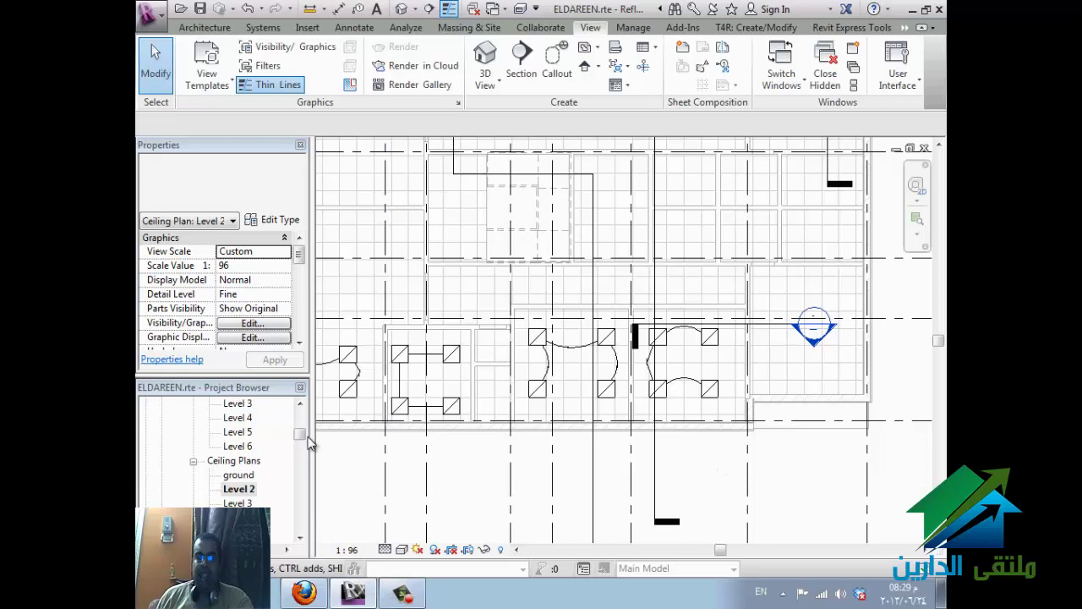
pyautogui.moveTo(300, 434)
pyautogui.mouseDown()
pyautogui.moveTo(301, 461)
pyautogui.moveTo(299, 434)
pyautogui.moveTo(299, 450)
pyautogui.mouseUp()
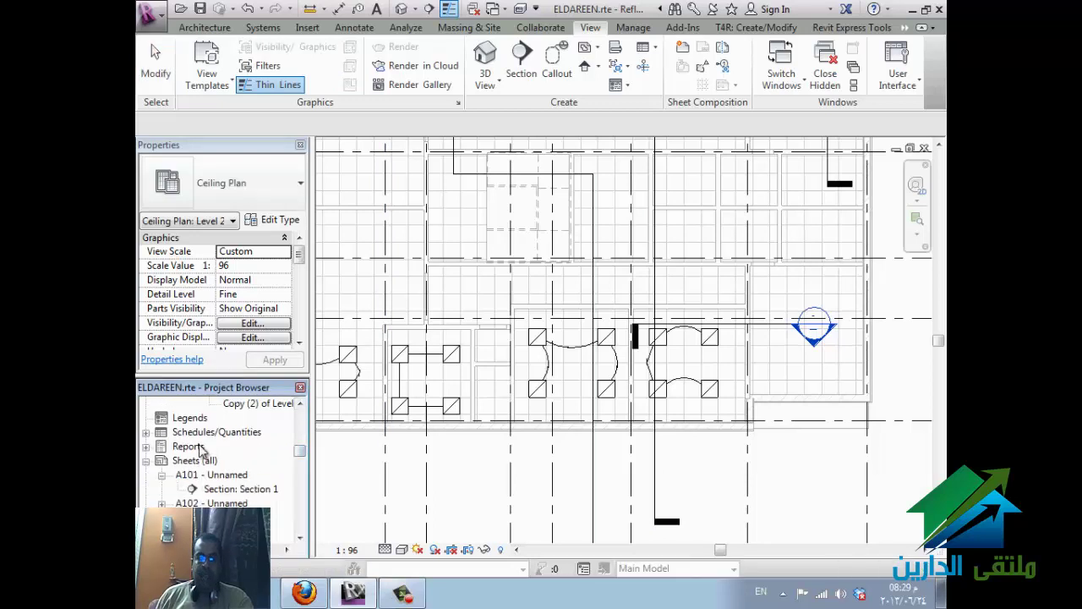
pyautogui.click(197, 418)
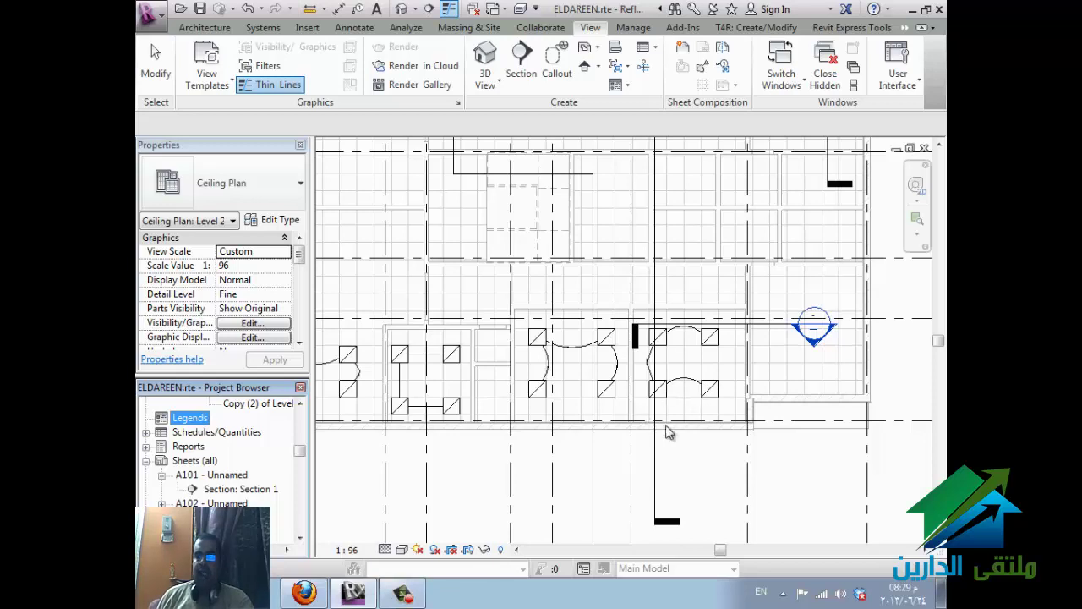
pyautogui.scroll(-1, 747, 502)
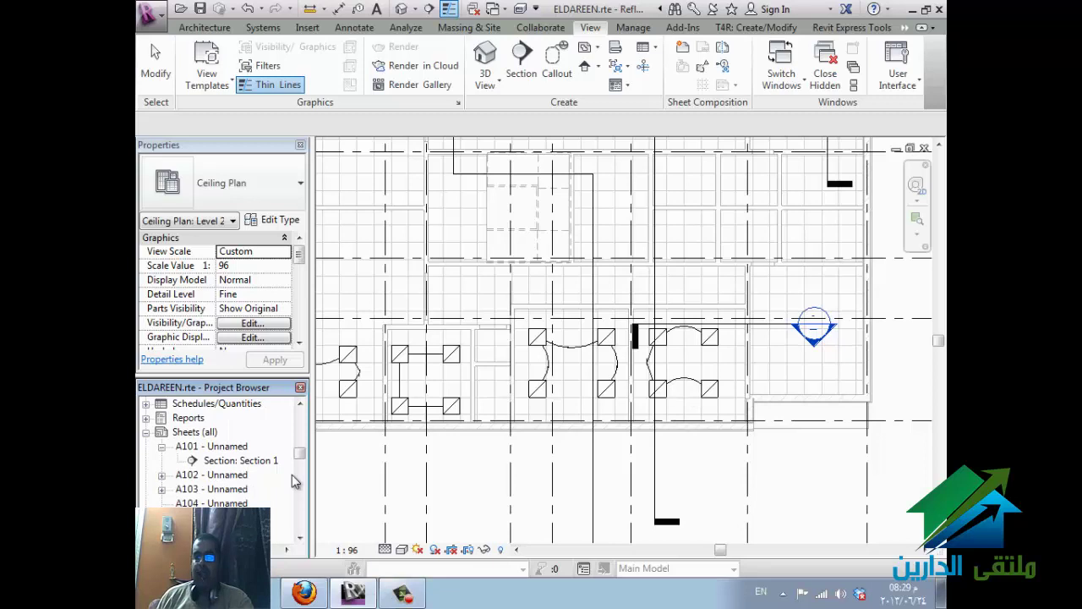
pyautogui.scroll(-4, 292, 475)
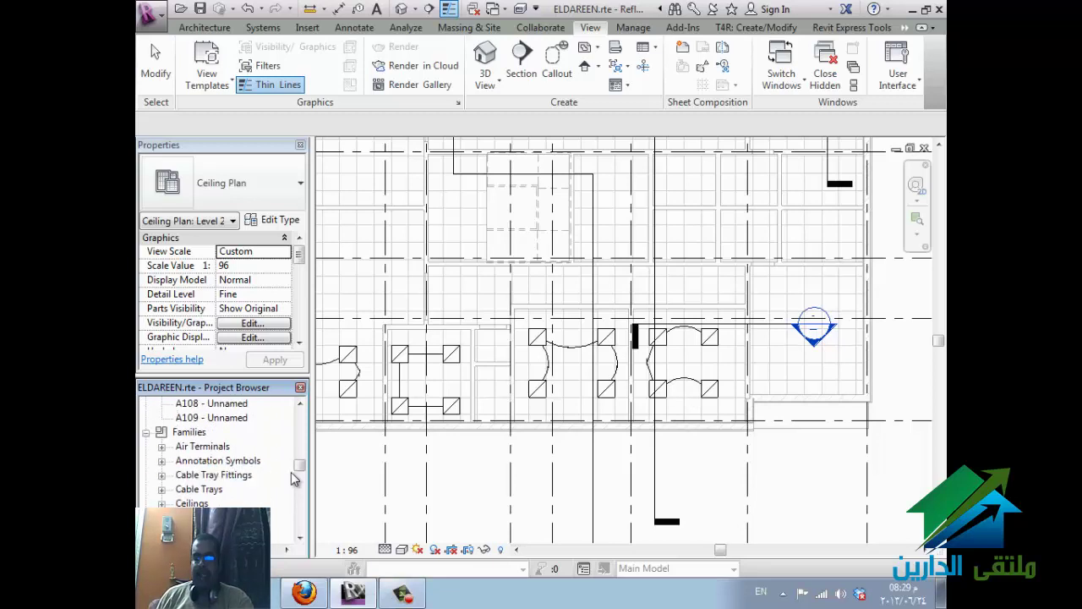
pyautogui.scroll(-7, 291, 472)
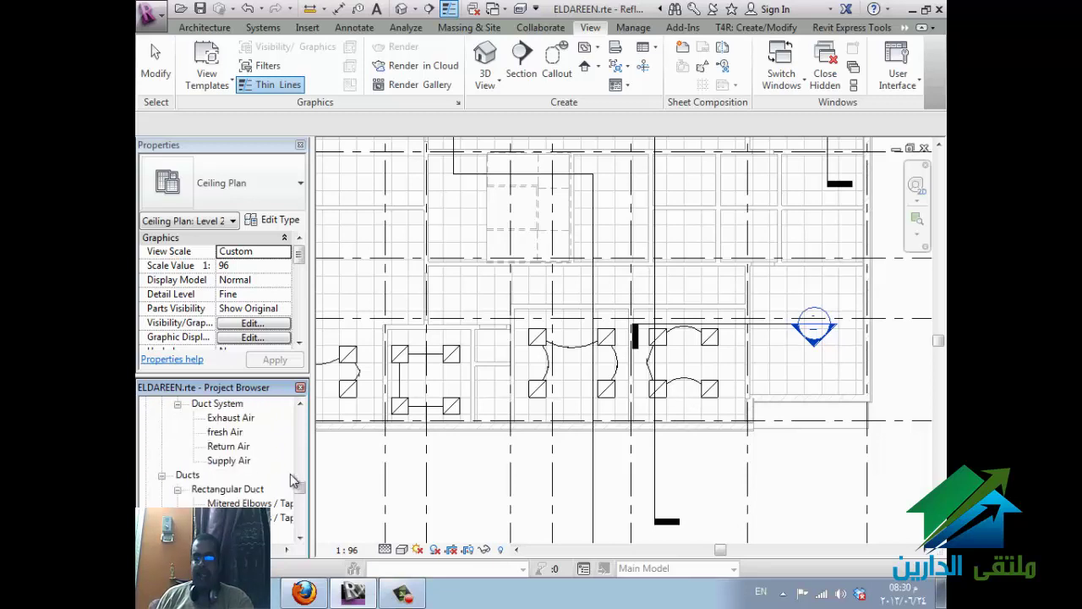
pyautogui.scroll(-3, 287, 481)
pyautogui.scroll(6, 285, 488)
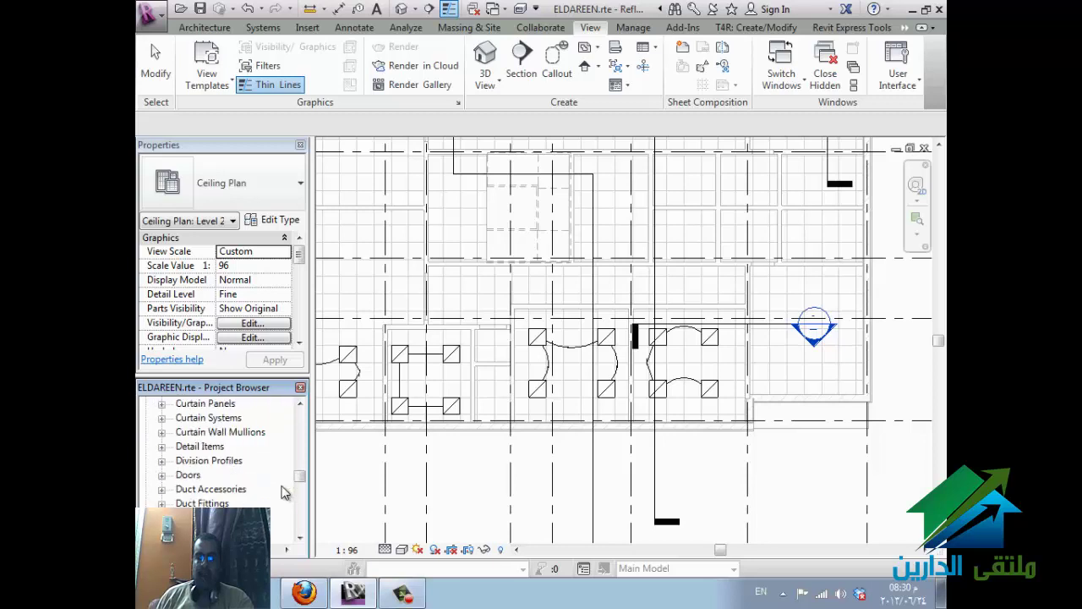
pyautogui.scroll(5, 284, 493)
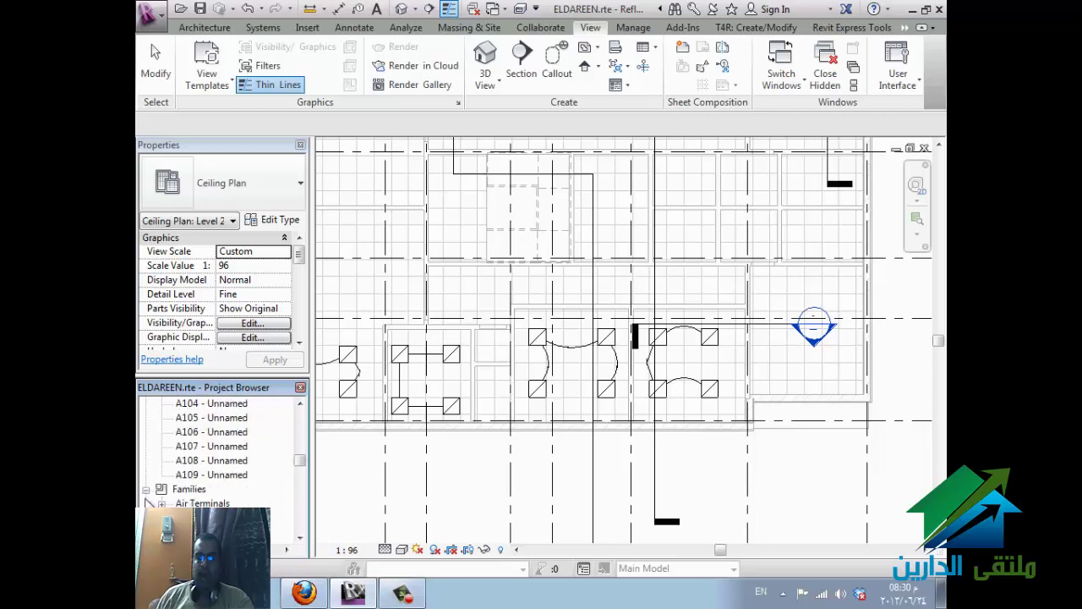
pyautogui.scroll(3, 161, 490)
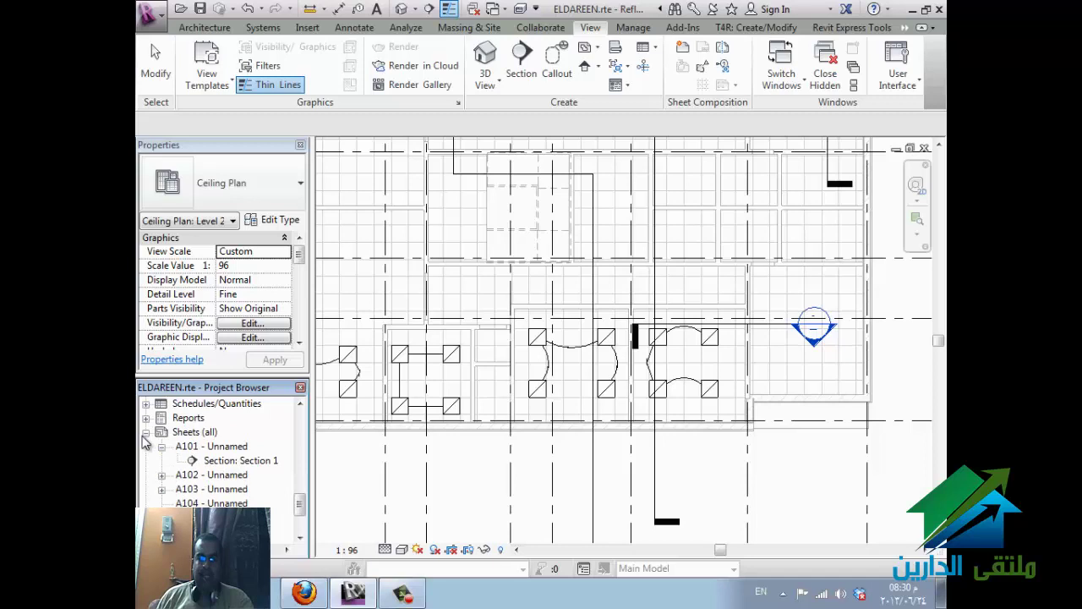
pyautogui.scroll(5, 148, 442)
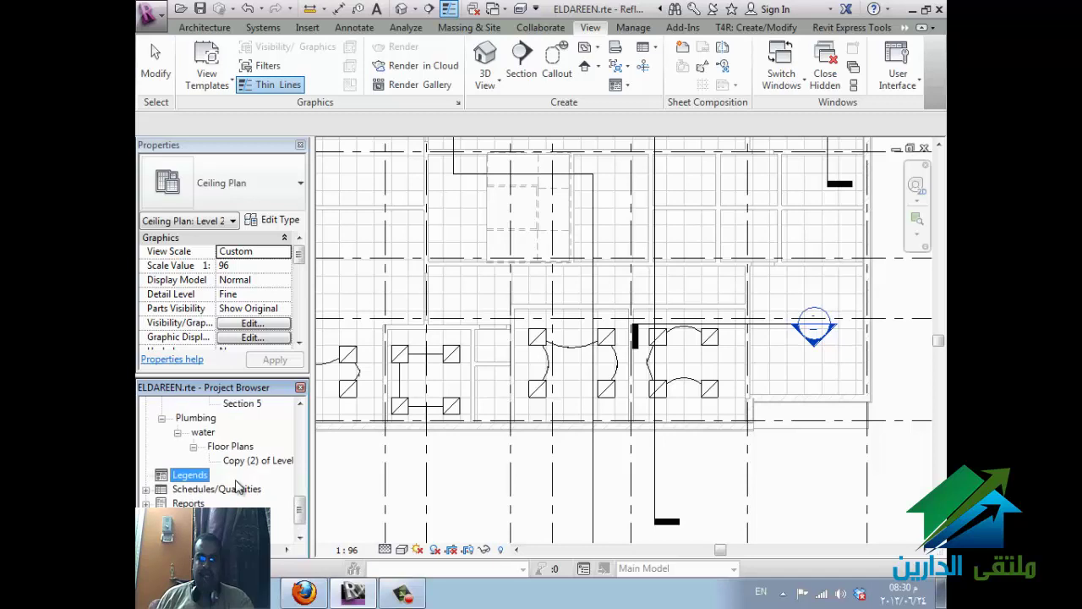
# - Create a new legend named hvac, correcting the invalid scale to 1 : 20
pyautogui.rightClick(268, 505)
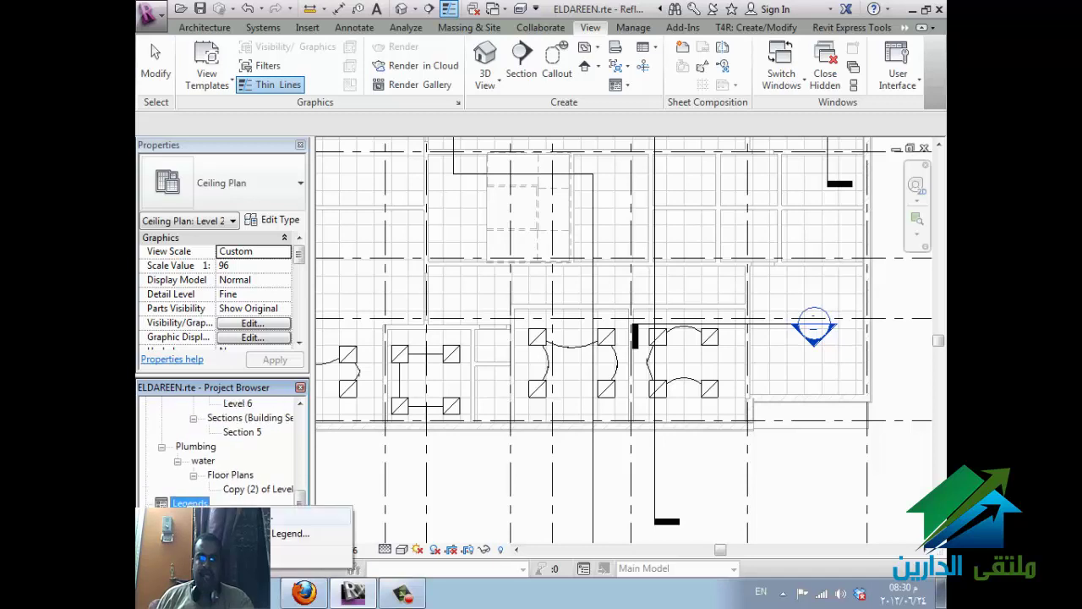
pyautogui.click(290, 534)
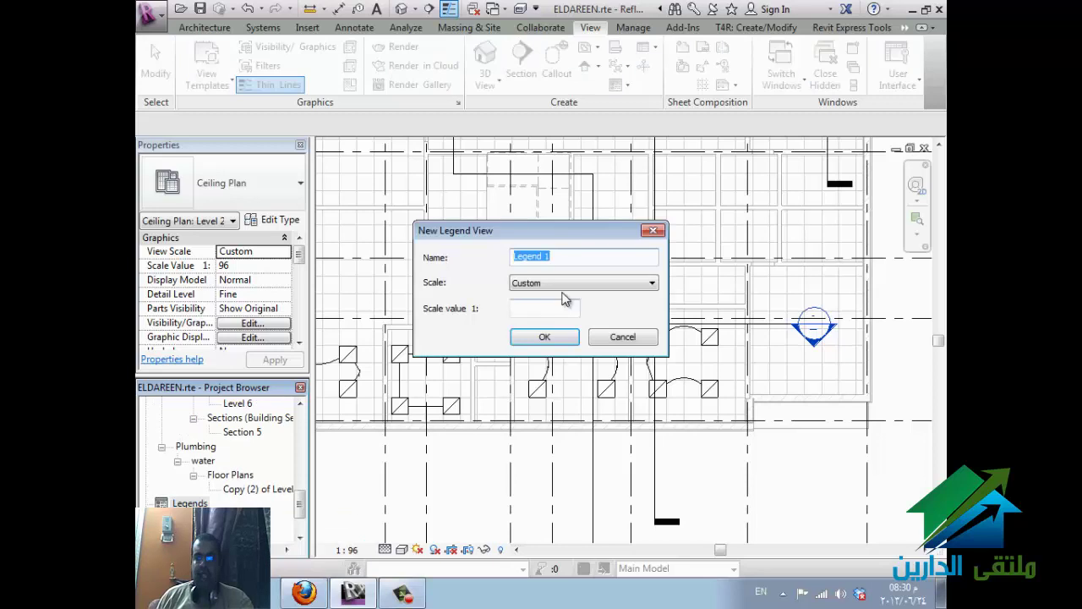
pyautogui.write('hvac')
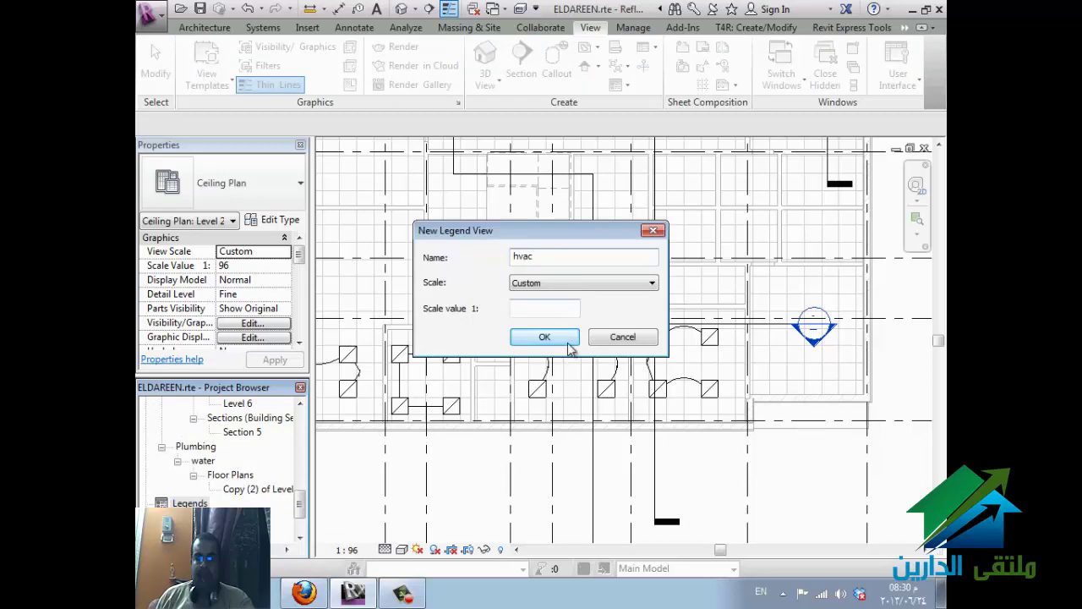
pyautogui.click(544, 338)
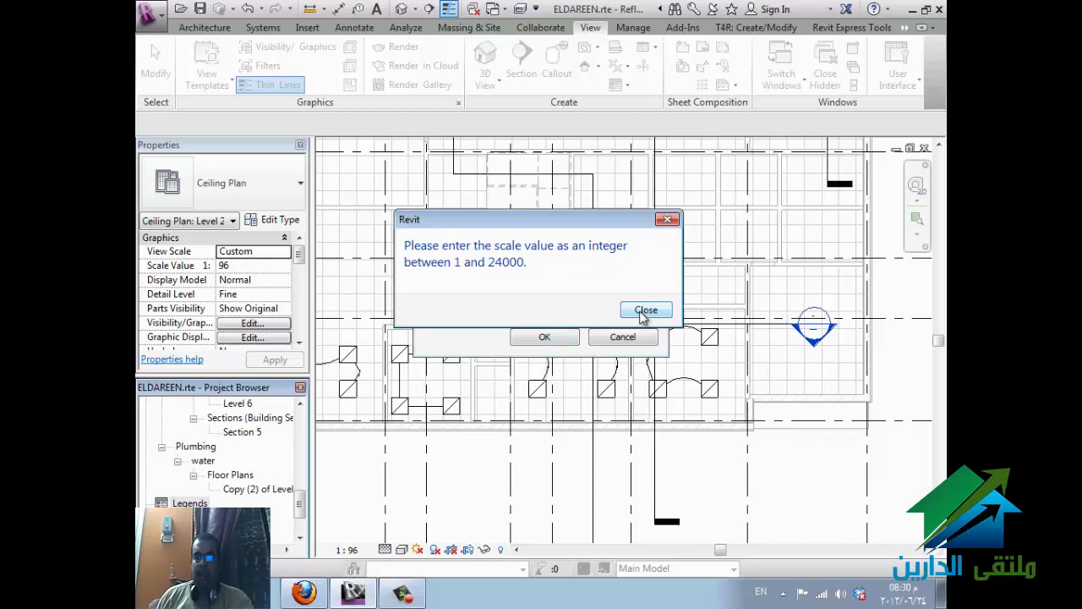
pyautogui.click(645, 311)
pyautogui.click(553, 284)
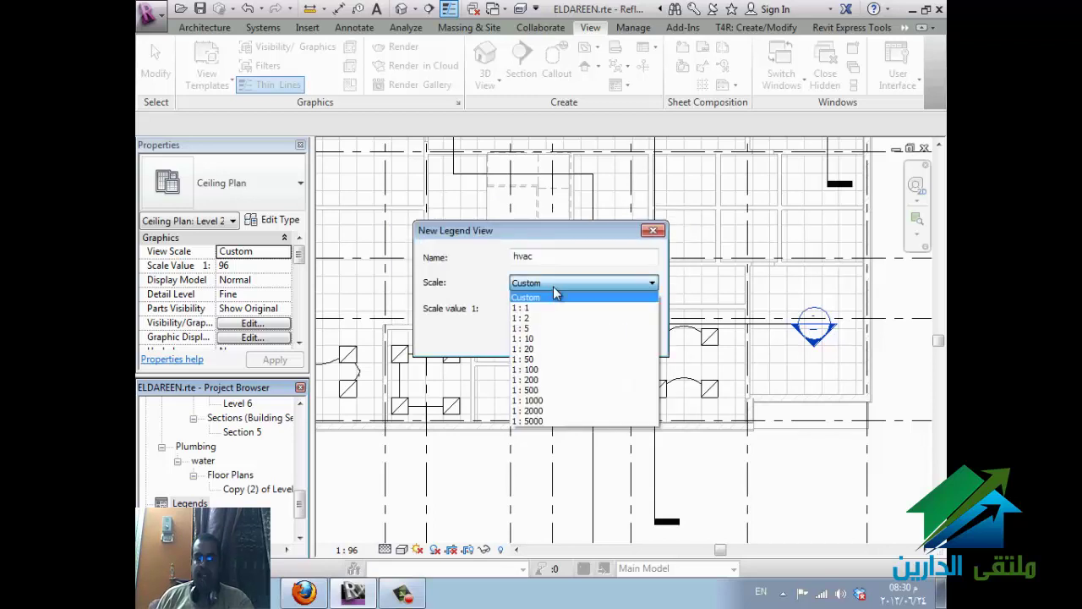
pyautogui.click(546, 349)
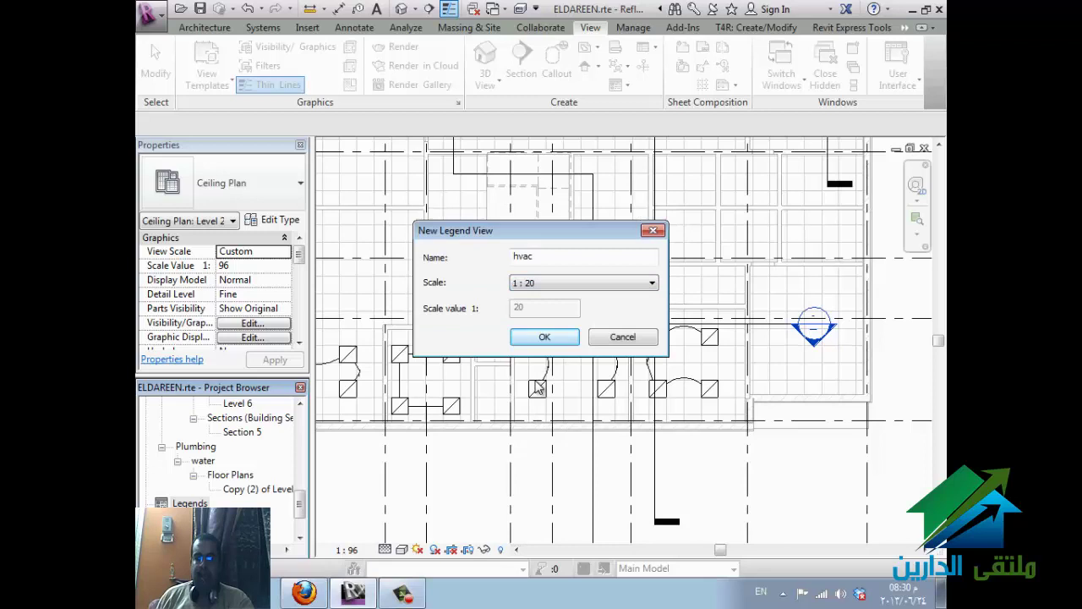
pyautogui.click(545, 338)
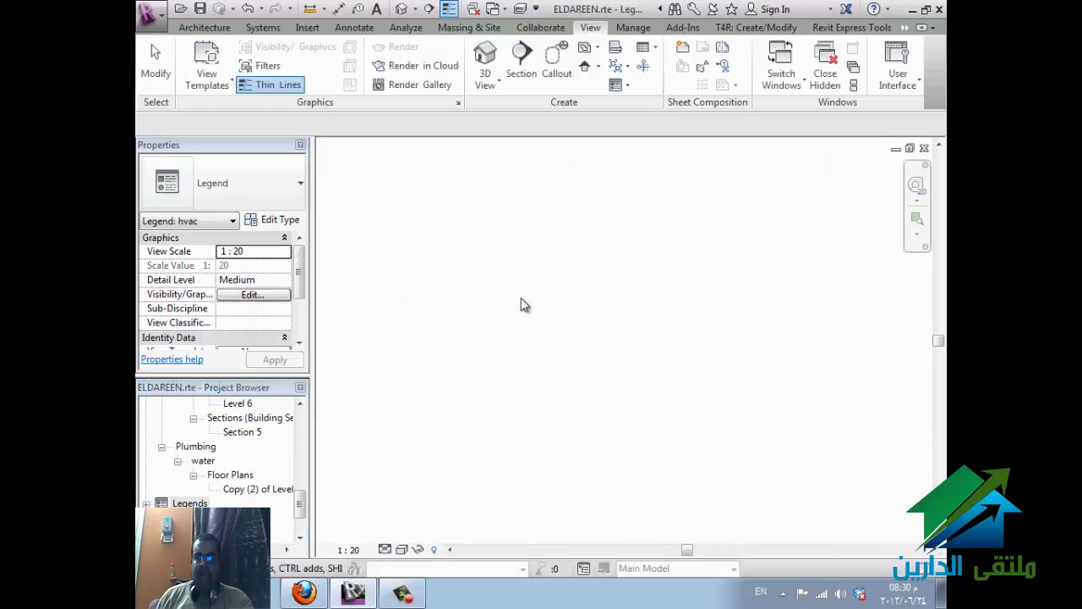
# - Add a two-line text note 'll :low level' and 'b.o.d bottom of duct' to the hvac legend
pyautogui.click(190, 503)
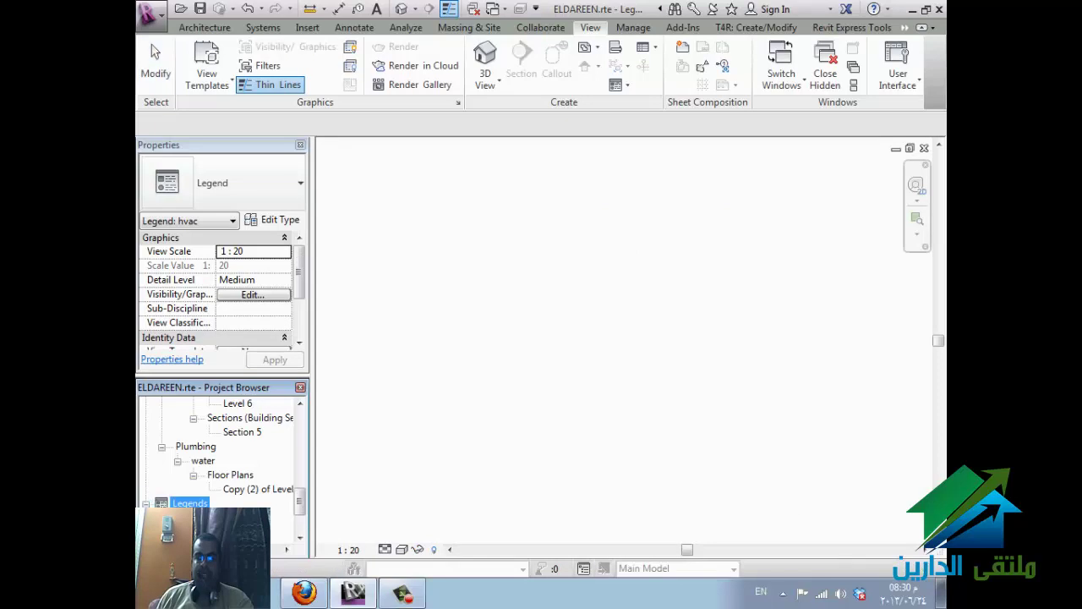
pyautogui.click(354, 28)
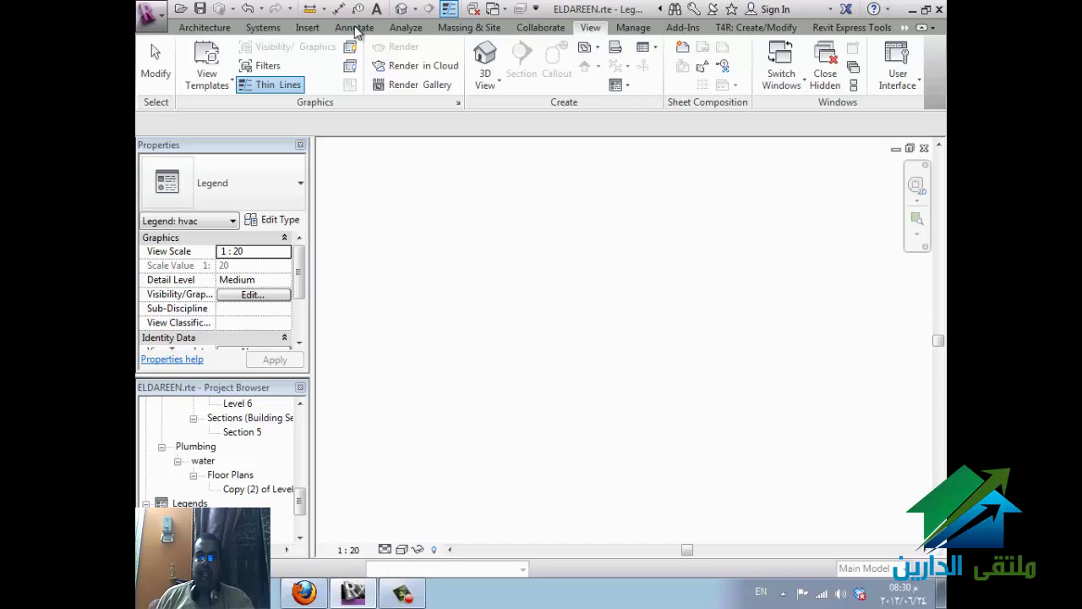
pyautogui.click(355, 29)
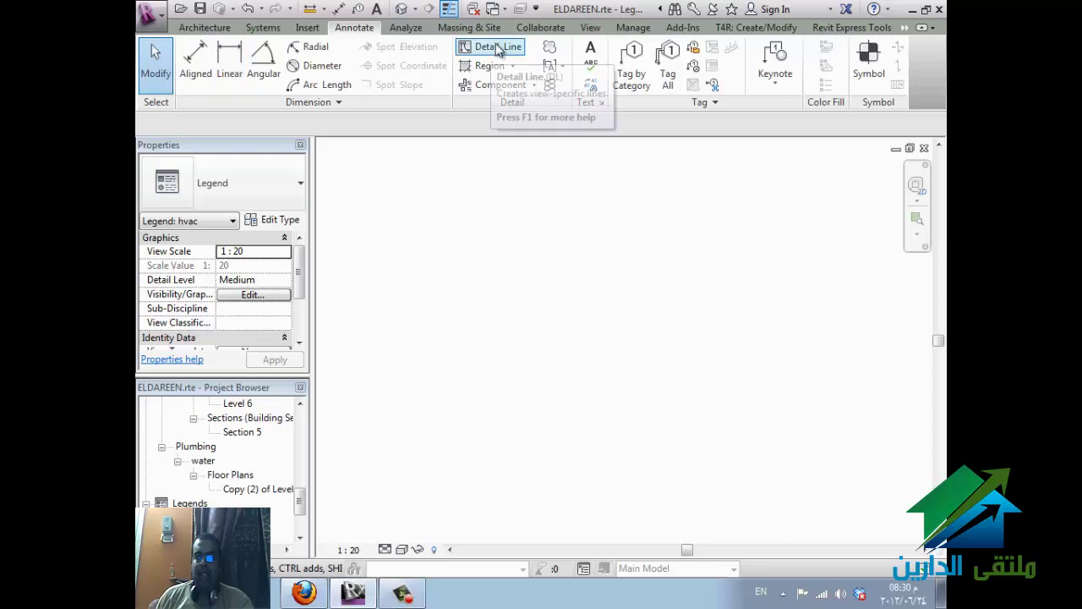
pyautogui.click(591, 53)
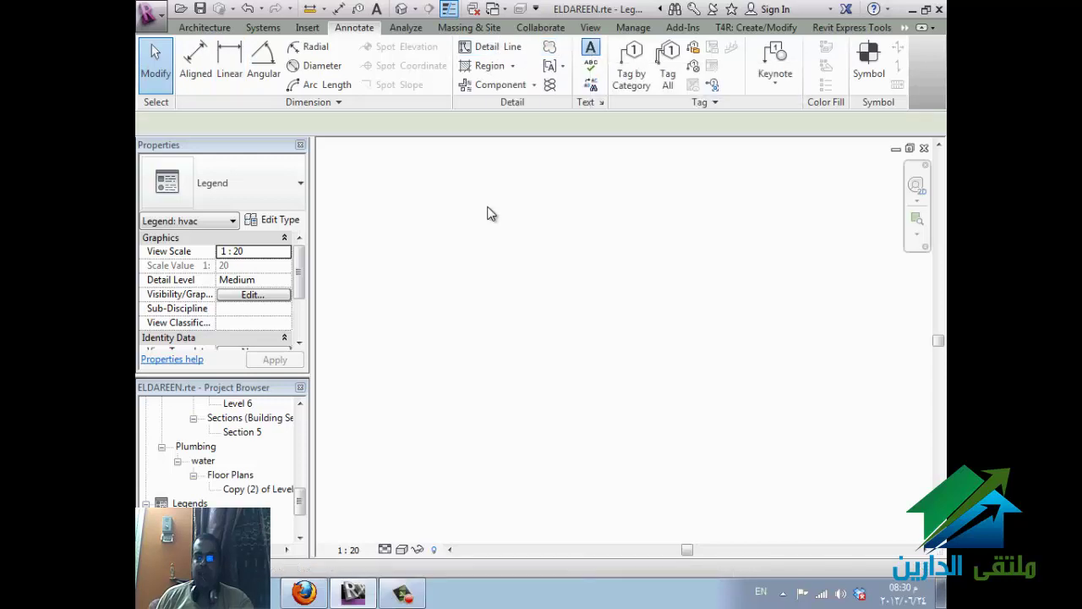
pyautogui.click(486, 220)
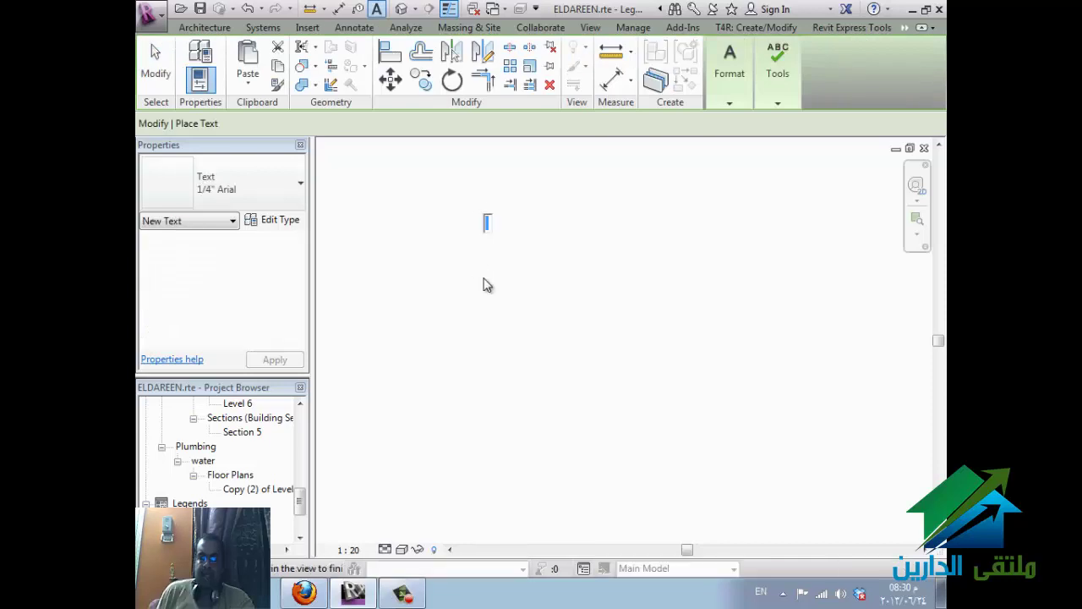
pyautogui.press('BackSpace')
pyautogui.press('BackSpace')
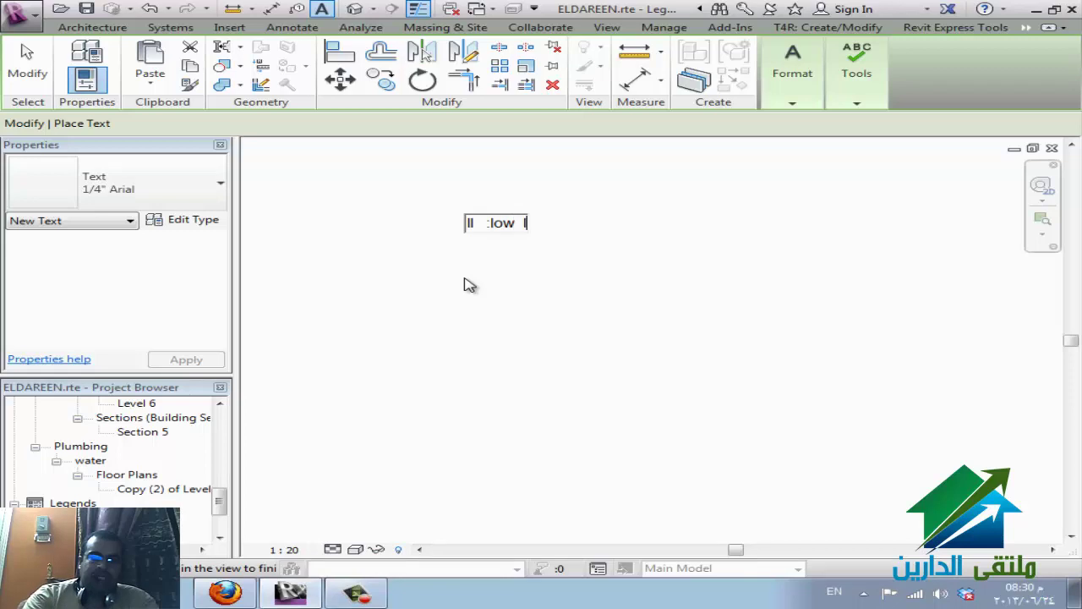
pyautogui.write('w')
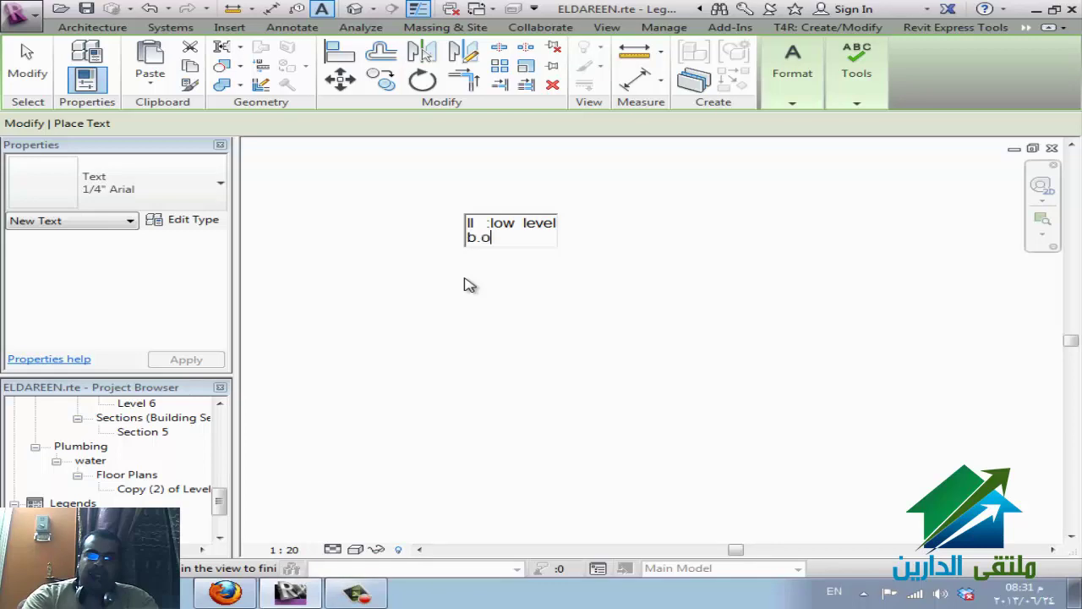
pyautogui.write('d')
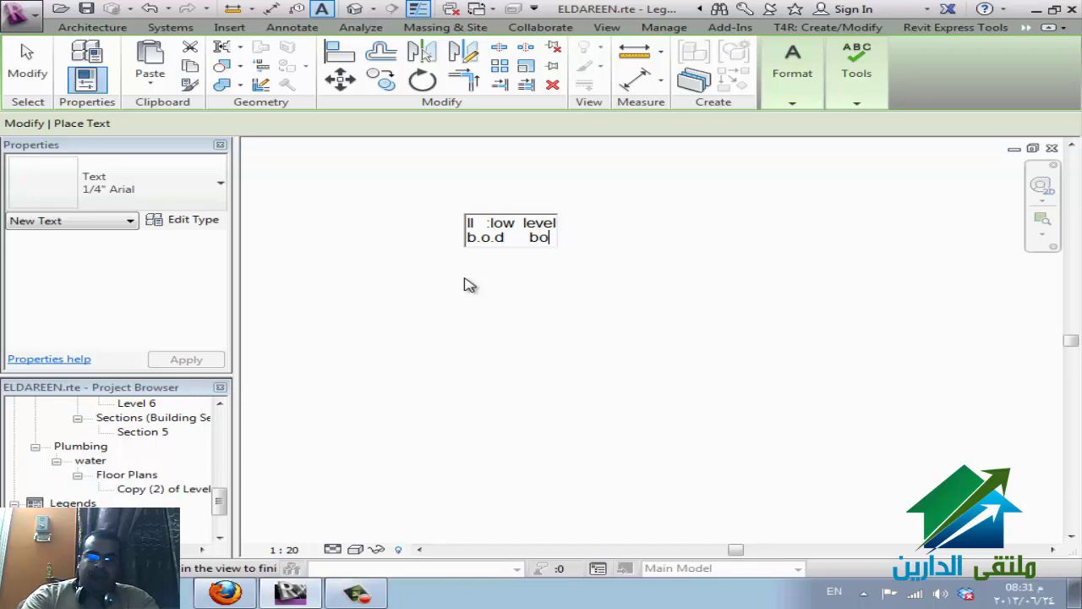
pyautogui.write('     bottom of d')
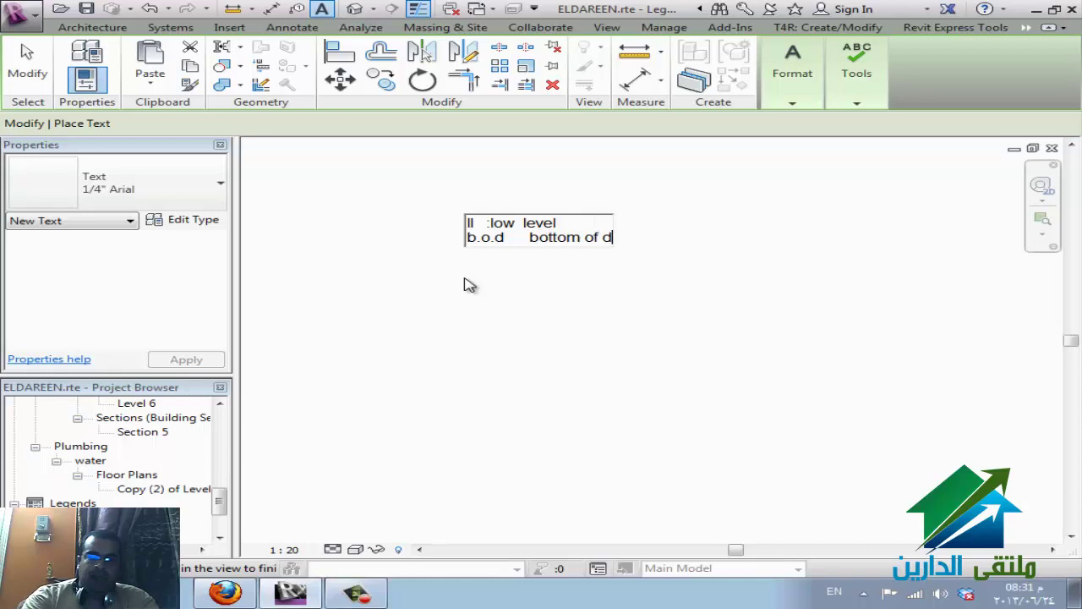
pyautogui.write('uct')
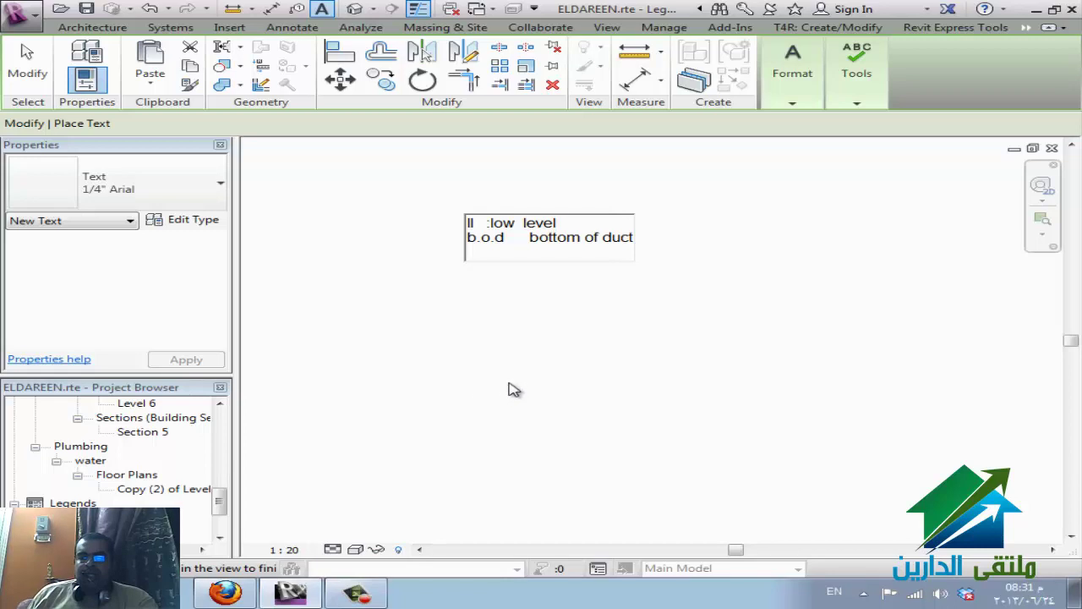
pyautogui.hotkey('ctrl', 'a')
pyautogui.click(513, 382)
pyautogui.press('Escape')
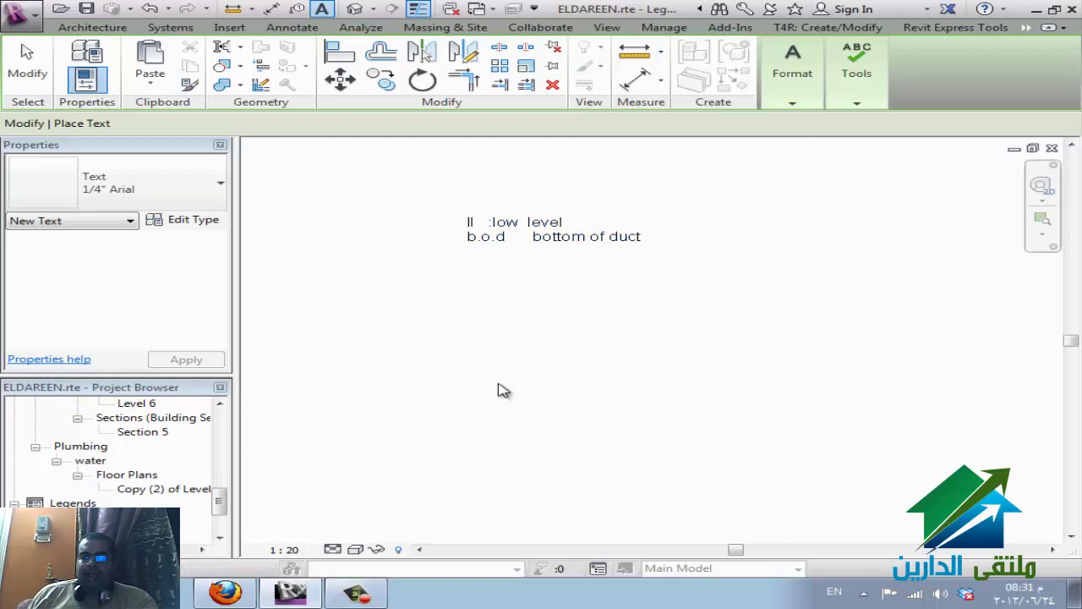
pyautogui.press('Escape')
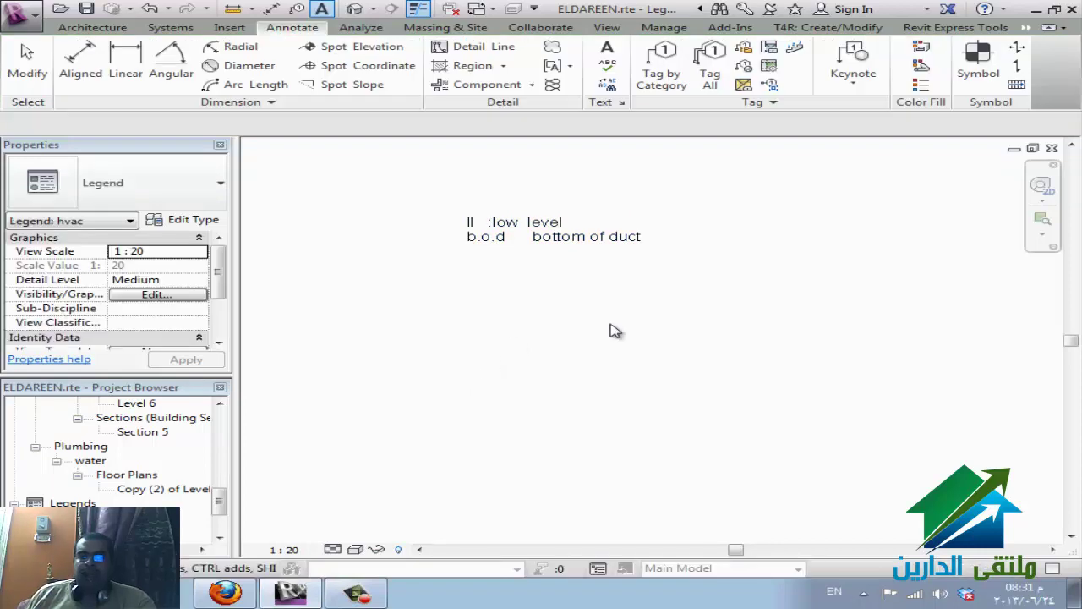
pyautogui.press('Escape')
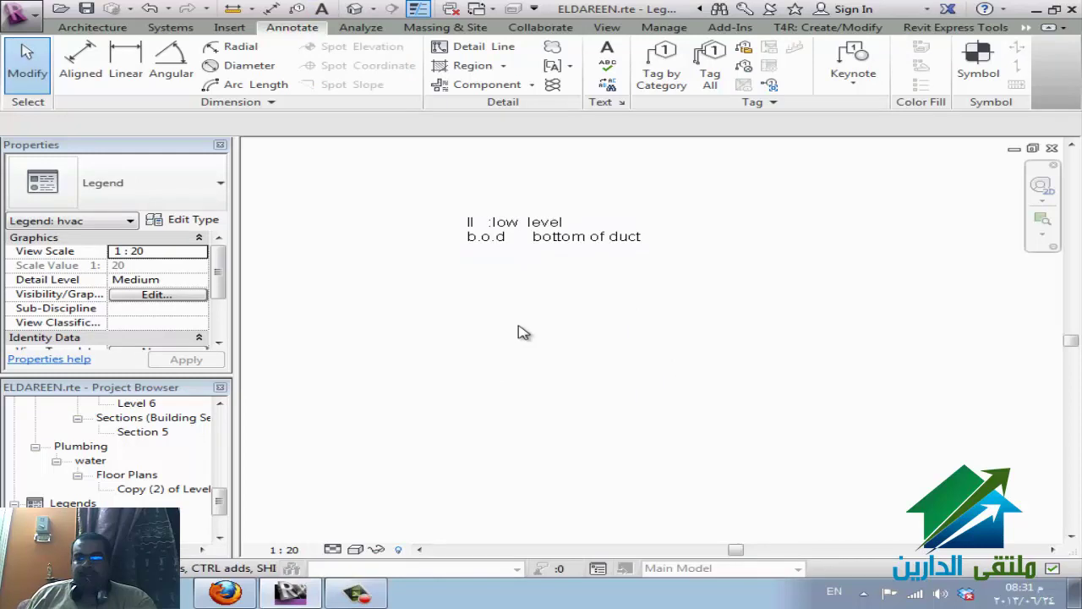
# - Draw a 3000 × 2000 detail-line rectangle with a 1500-wide rectangle in its lower-right corner
pyautogui.click(457, 48)
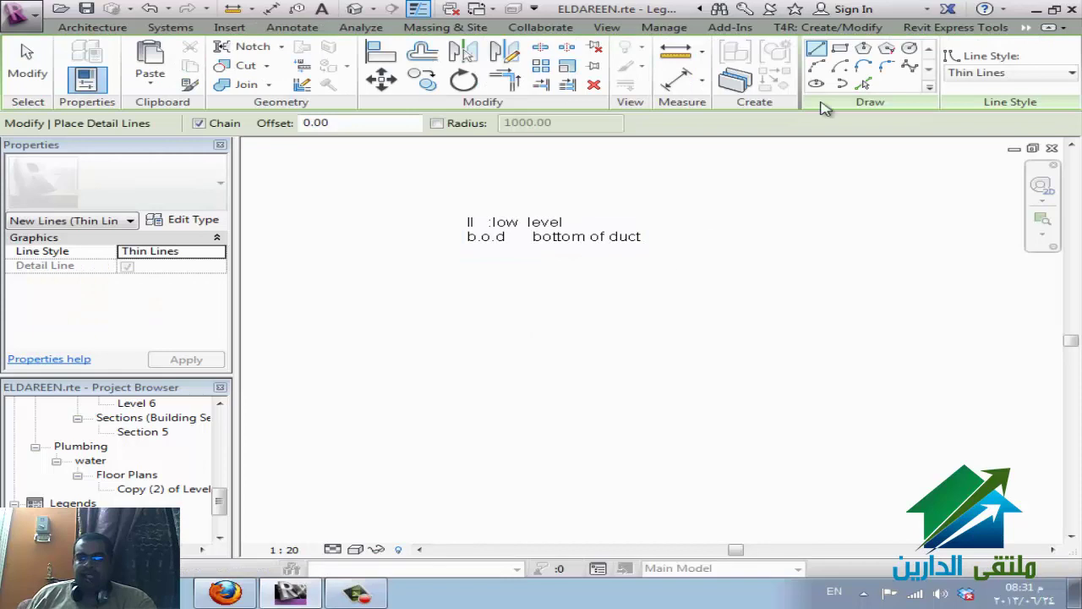
pyautogui.click(839, 49)
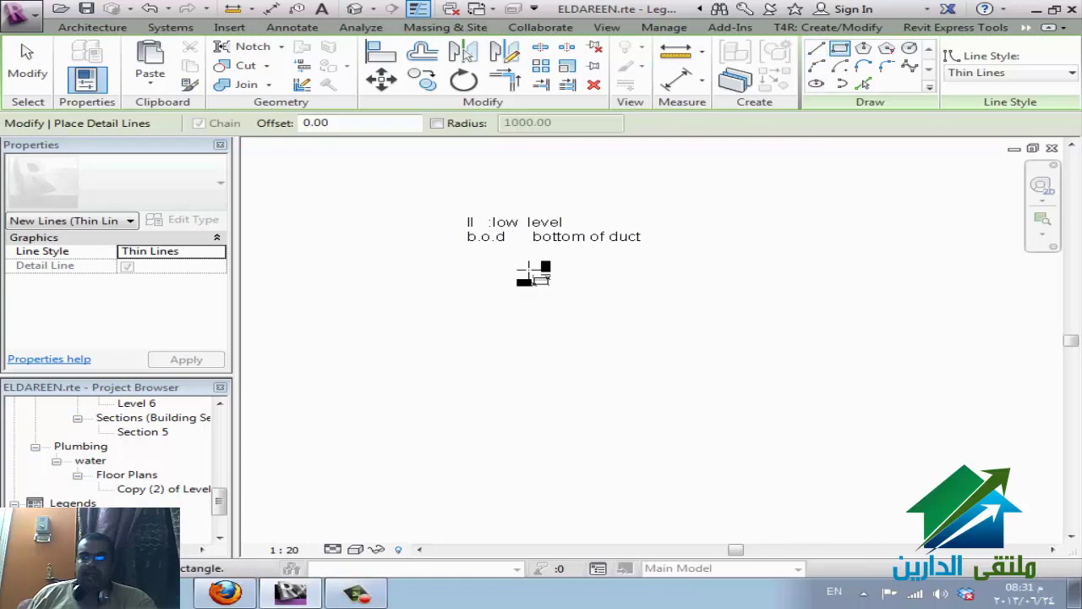
pyautogui.click(446, 303)
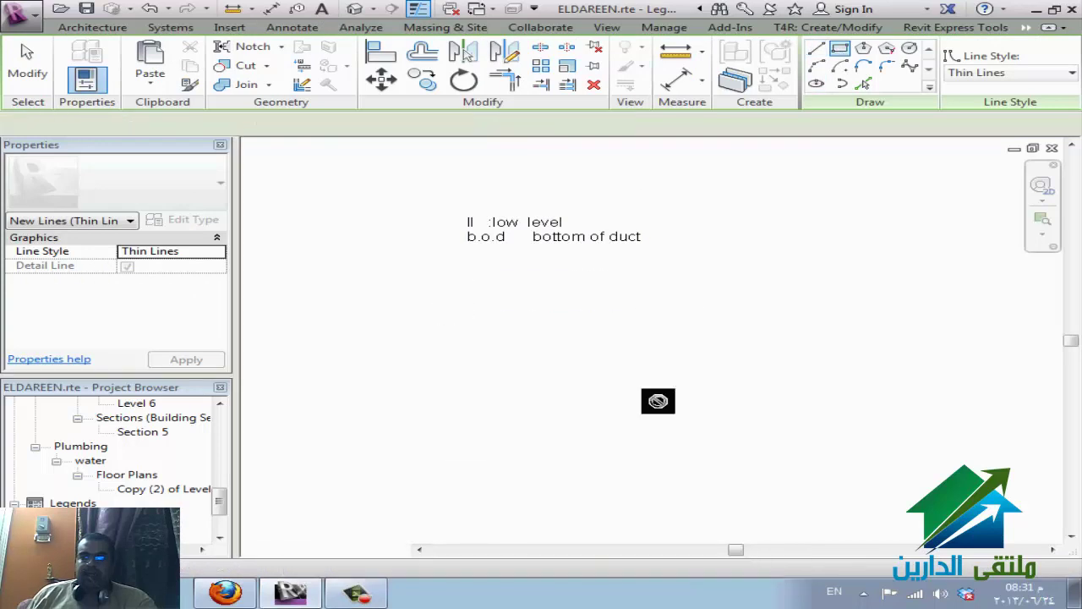
pyautogui.click(742, 450)
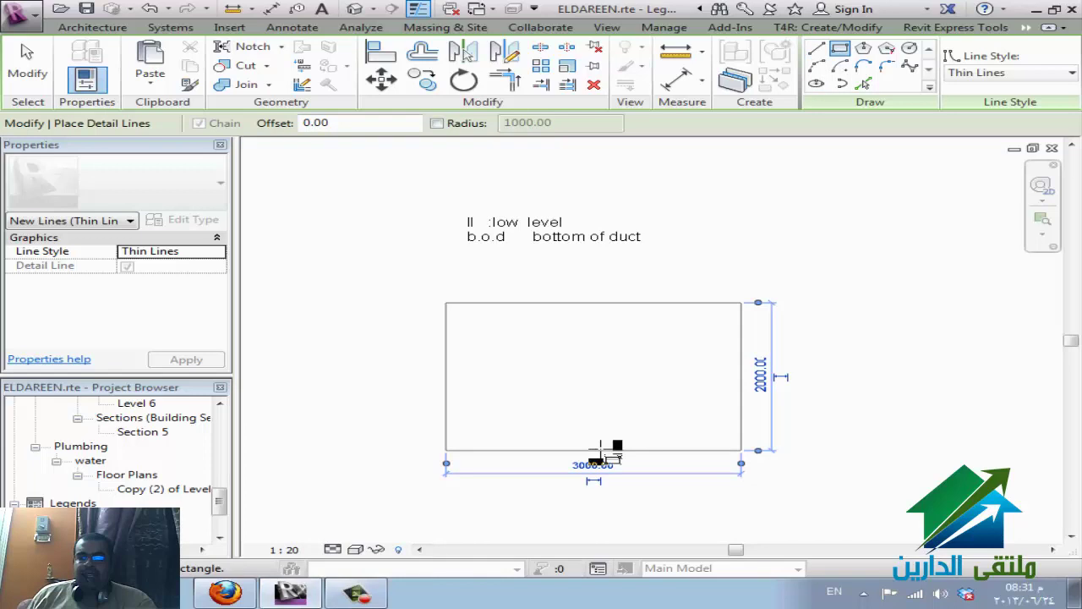
pyautogui.click(594, 451)
pyautogui.click(652, 392)
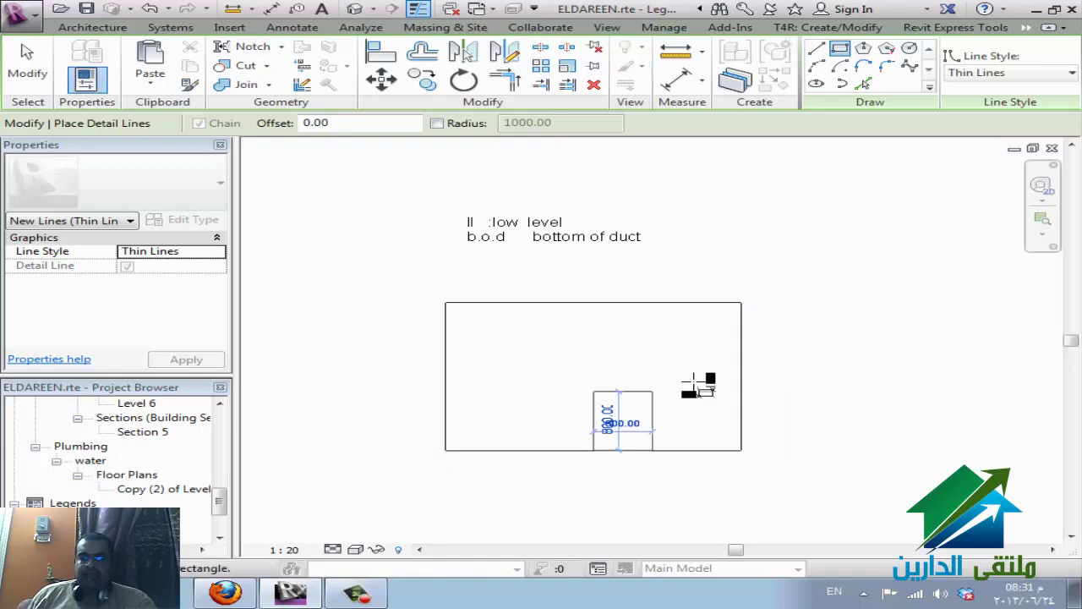
pyautogui.click(741, 370)
pyautogui.press('Escape')
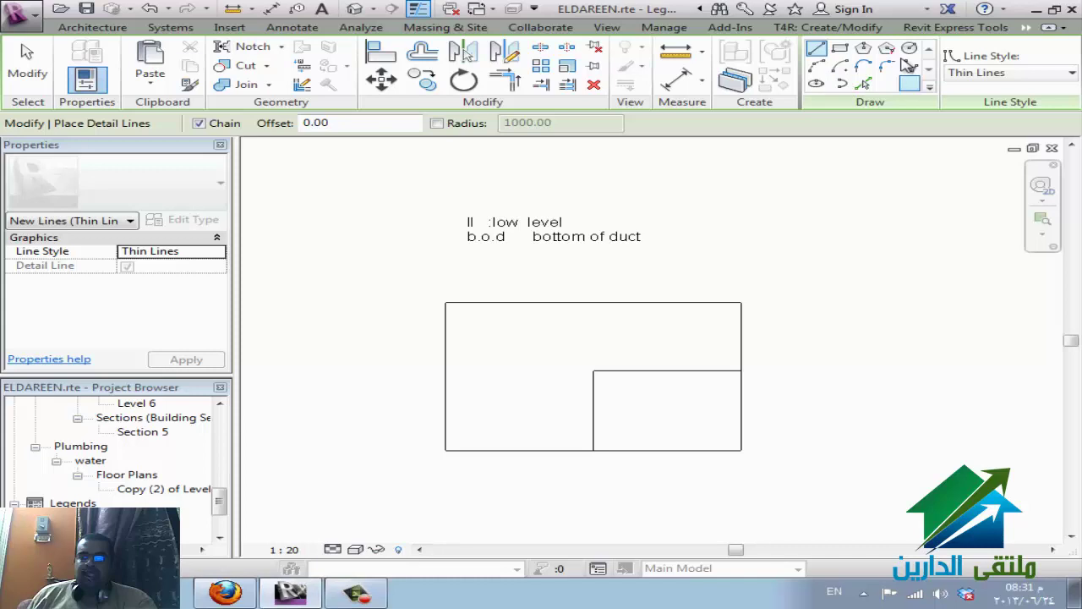
pyautogui.press('Escape')
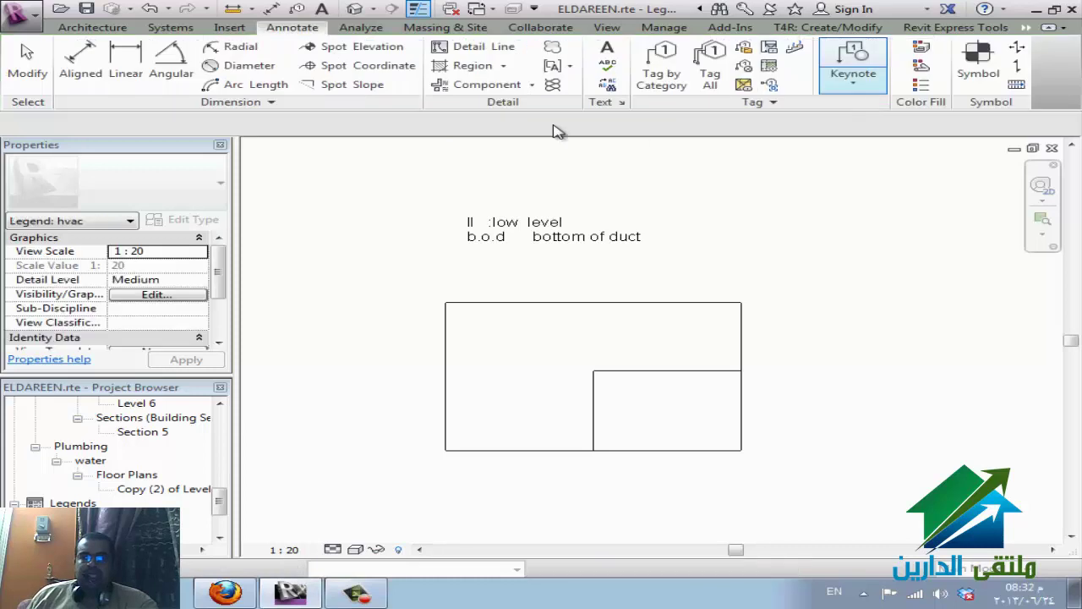
# - Sketch a rectangular filled-region boundary from the box midpoint to its lower-right corner
pyautogui.click(486, 72)
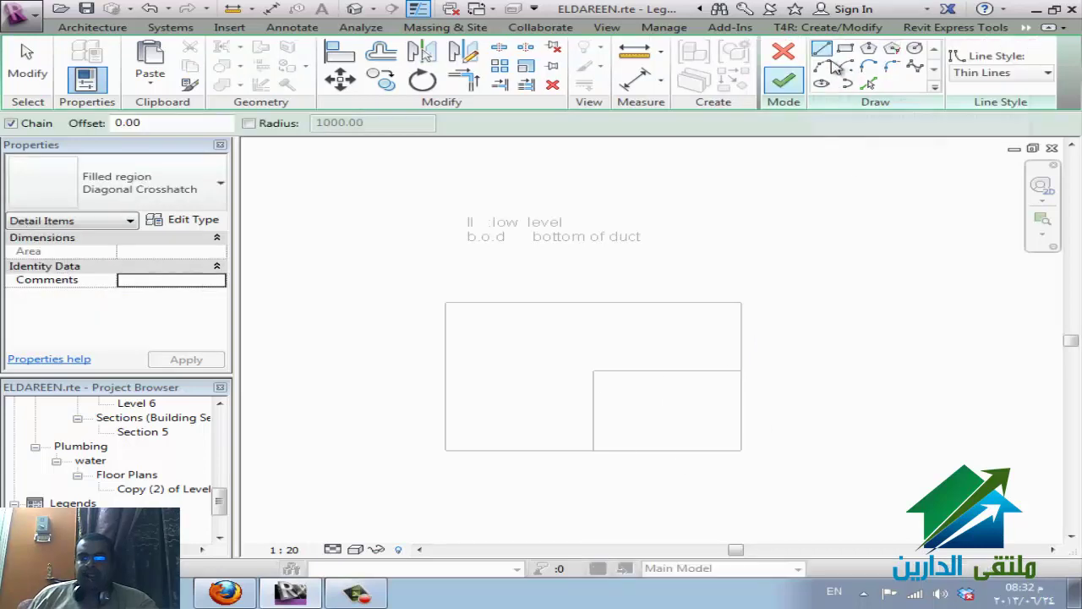
pyautogui.click(846, 48)
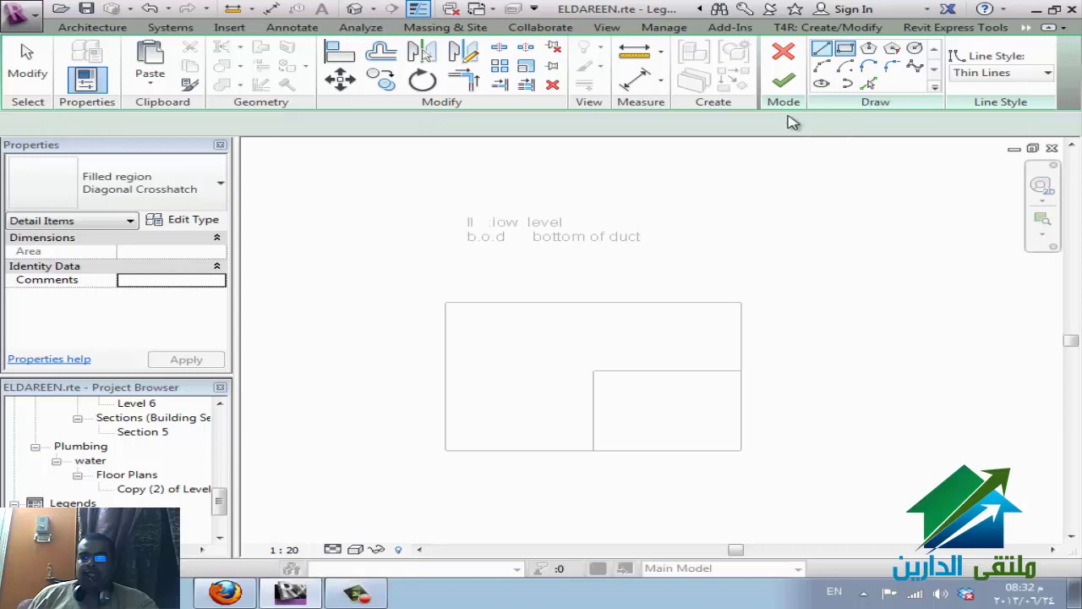
pyautogui.click(593, 370)
pyautogui.click(712, 445)
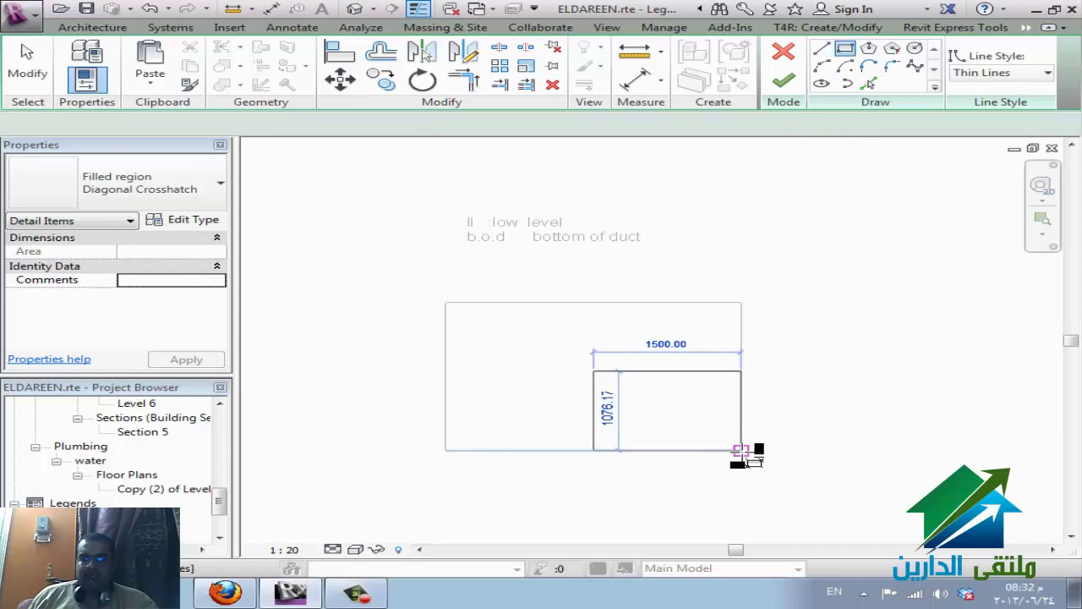
pyautogui.click(742, 450)
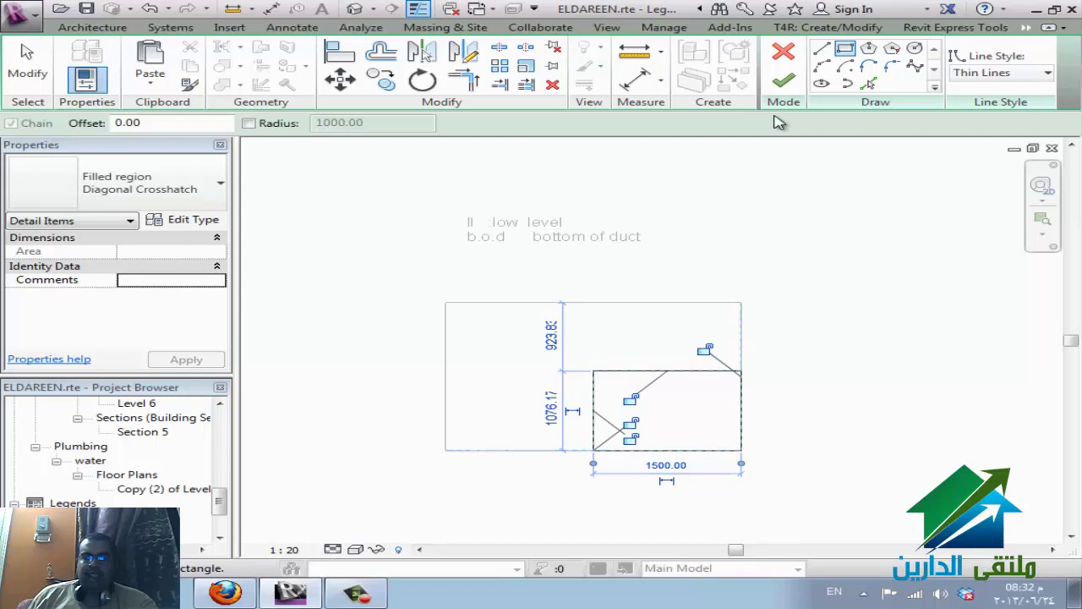
# - Set the filled region's fill pattern to Crosshatch 1.5mm and finish the sketch
pyautogui.click(212, 221)
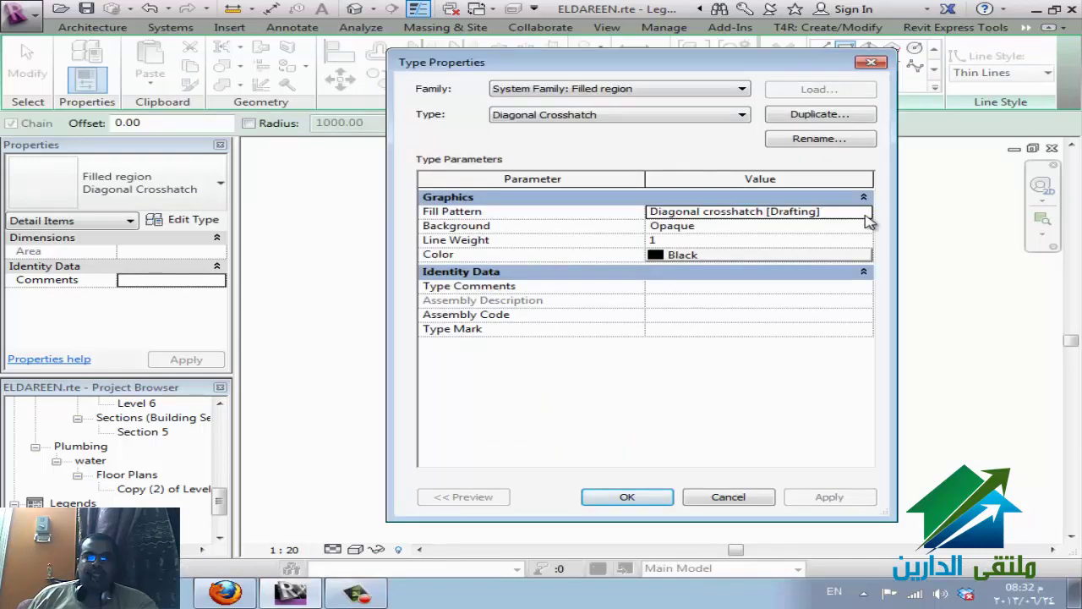
pyautogui.click(865, 212)
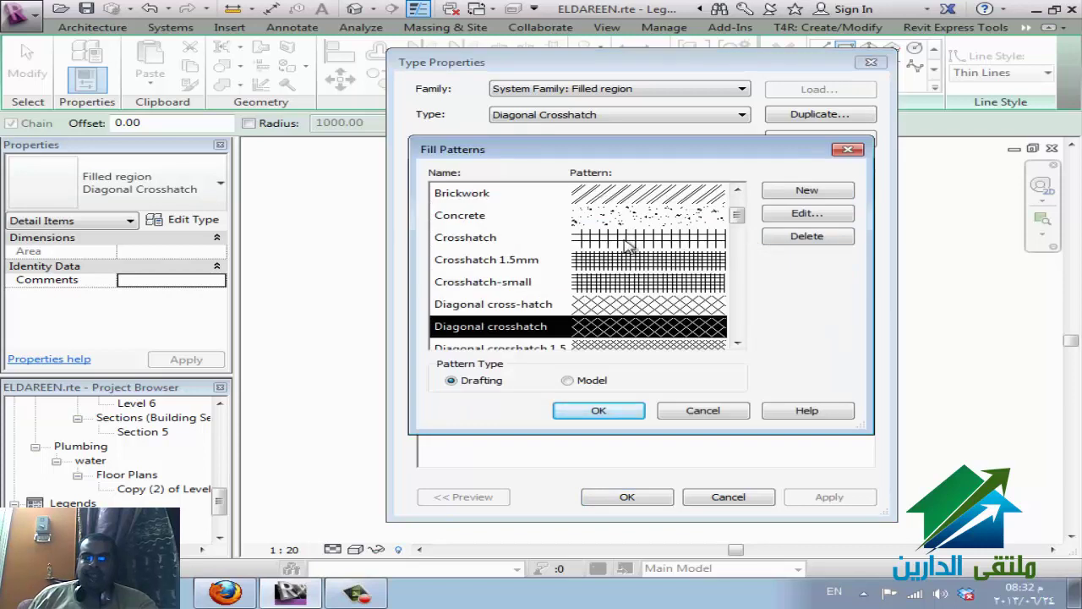
pyautogui.click(620, 267)
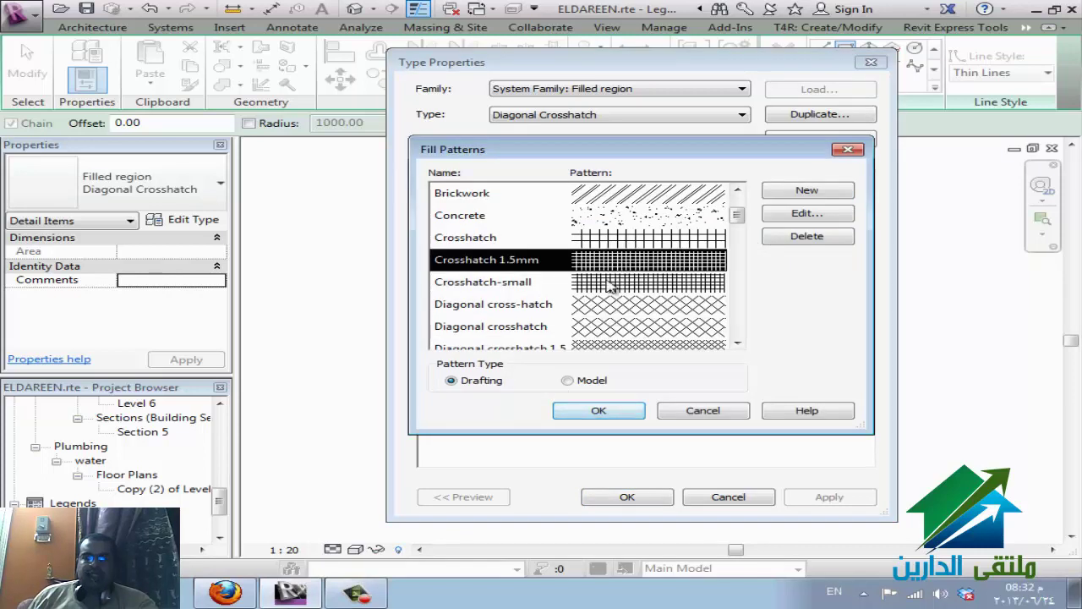
pyautogui.click(615, 413)
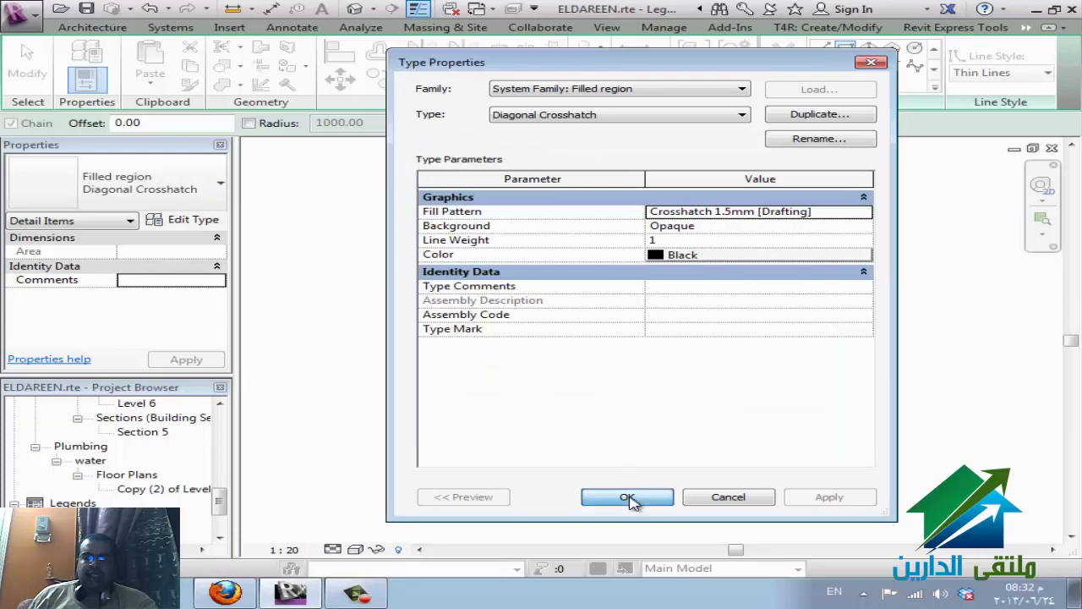
pyautogui.click(664, 489)
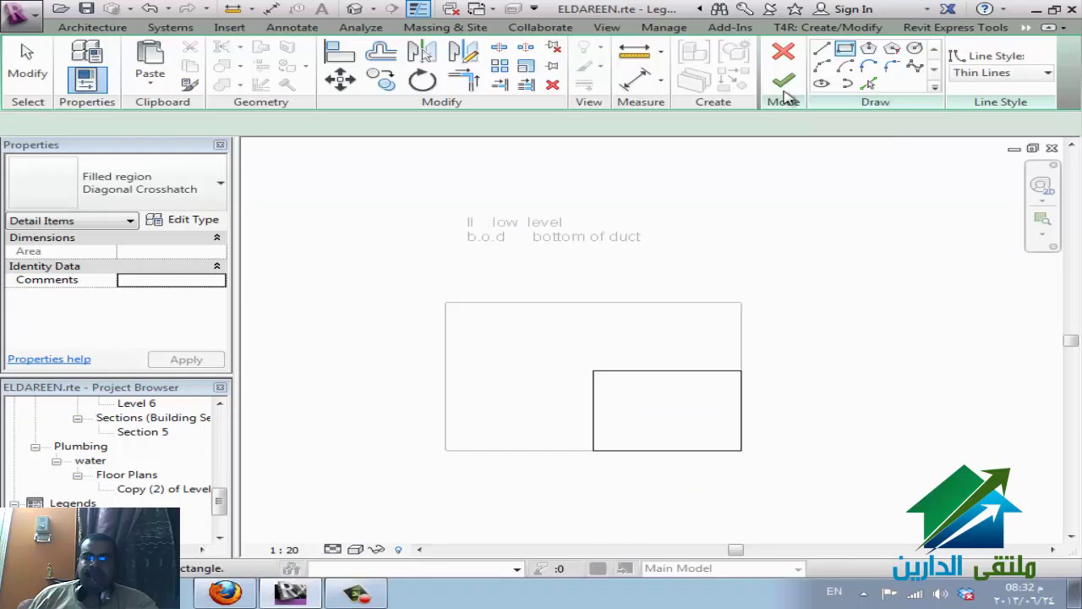
pyautogui.press('Return')
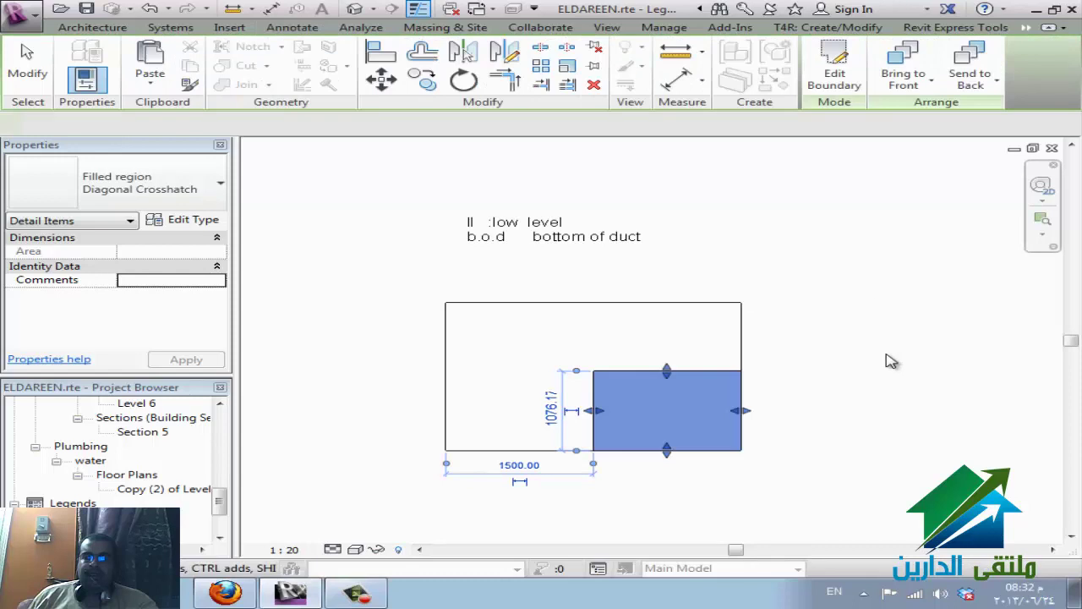
# - Select the crosshatched filled region and review its type colour, keeping it black
pyautogui.press('Escape')
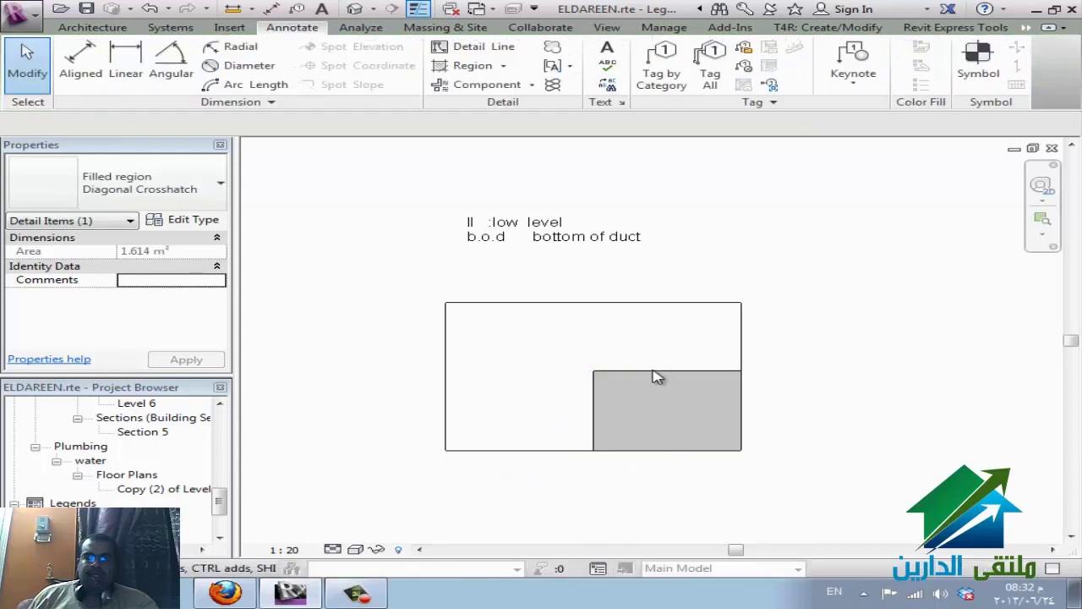
pyautogui.scroll(2, 638, 454)
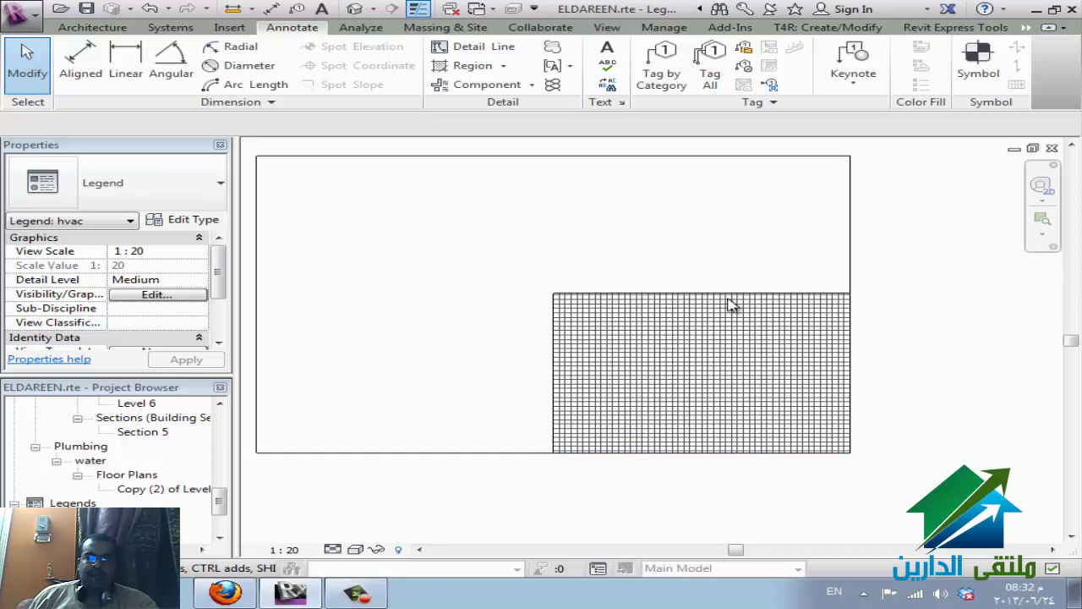
pyautogui.click(786, 417)
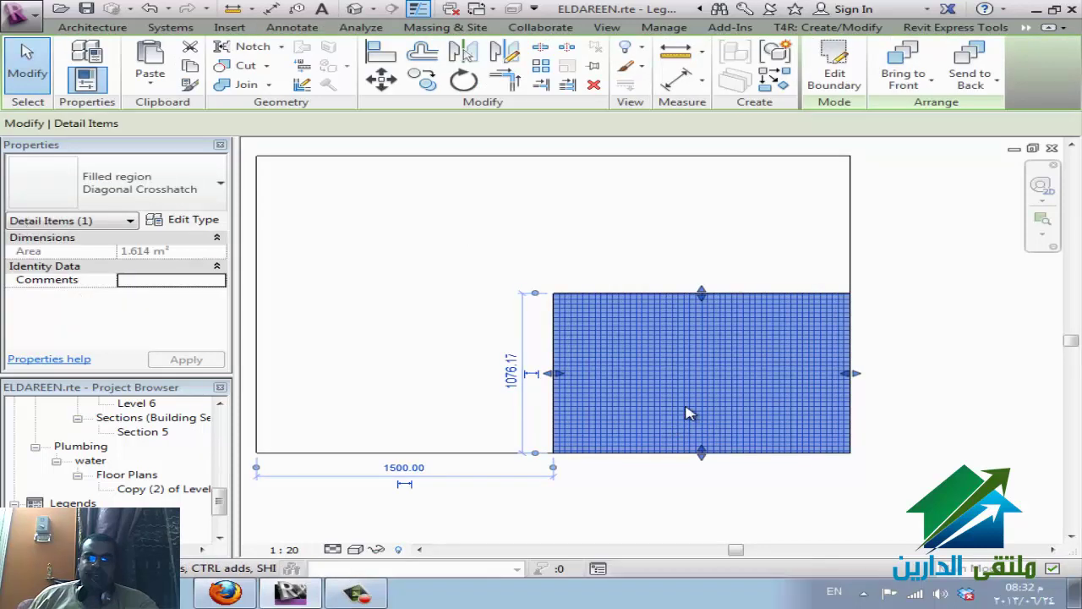
pyautogui.click(192, 219)
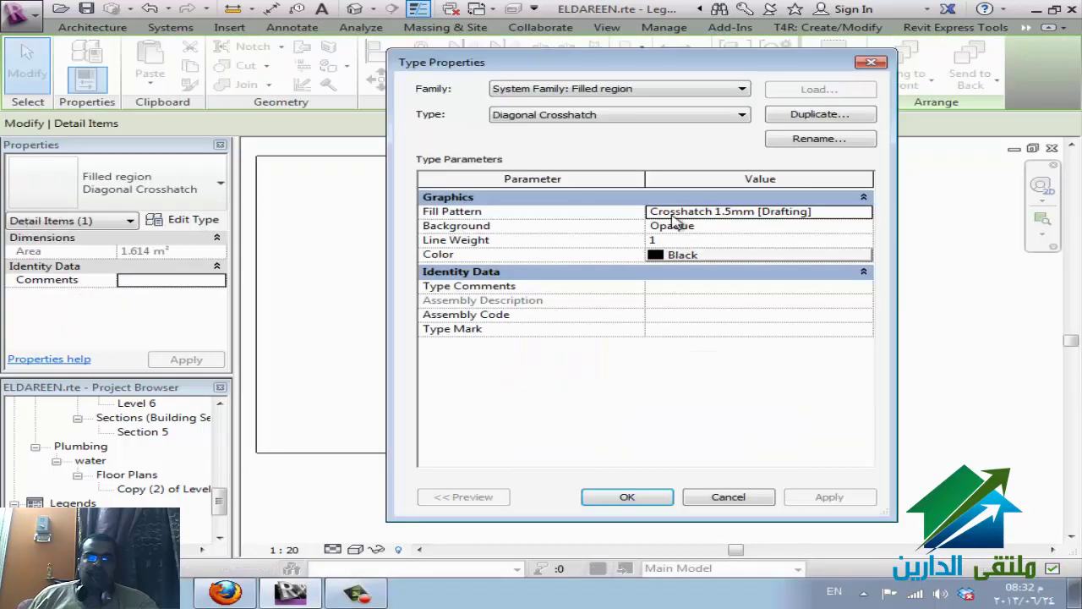
pyautogui.click(785, 254)
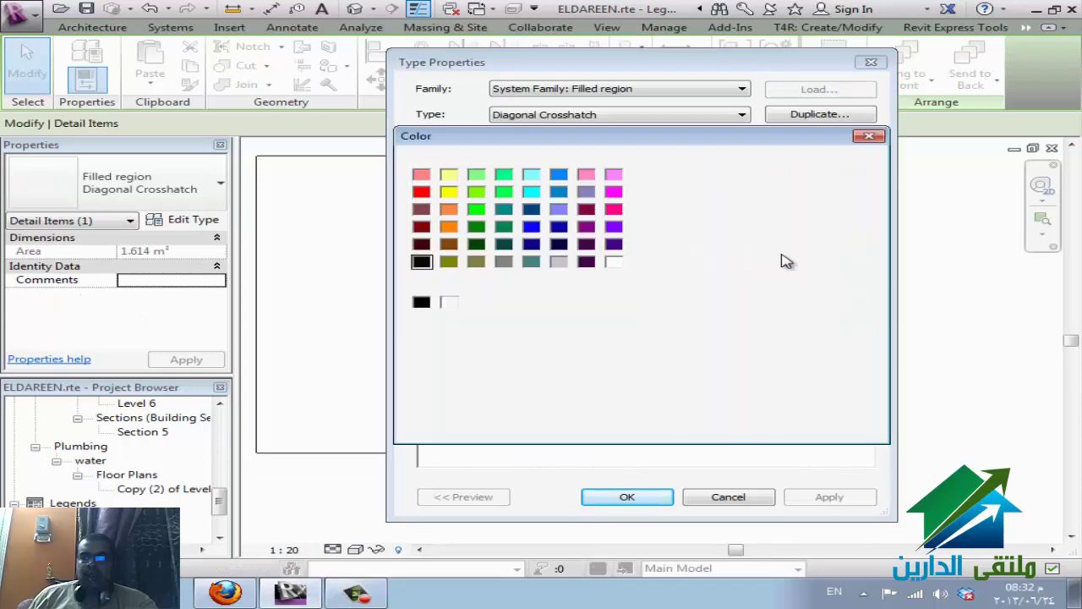
pyautogui.moveTo(705, 199); pyautogui.dragTo(797, 179)
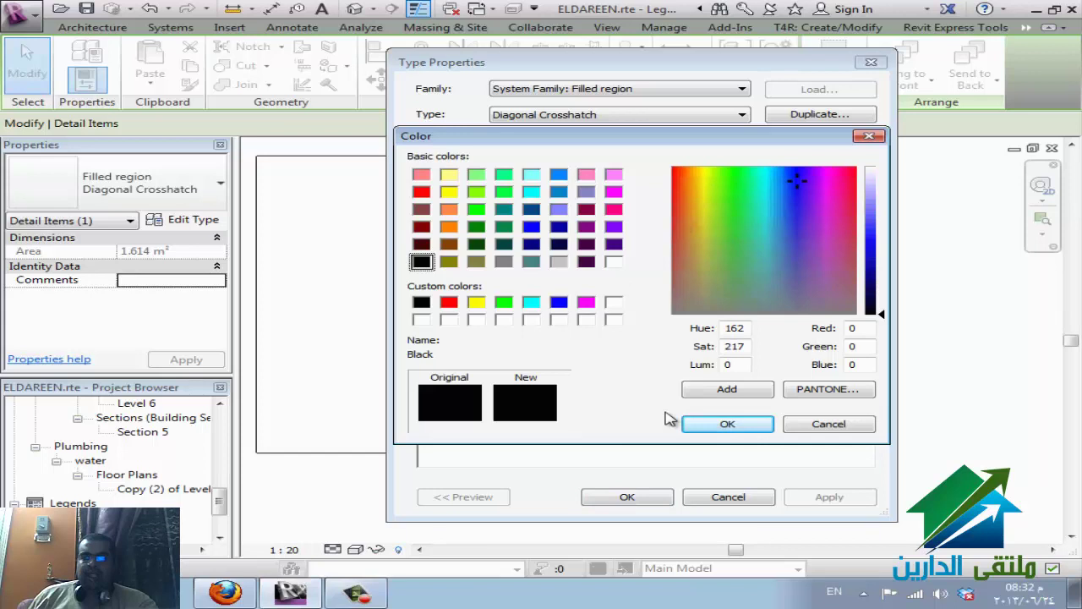
pyautogui.click(693, 423)
# - Give the filled region type line weight 2 and the Beton - Stahlbeton fill pattern
pyautogui.click(712, 241)
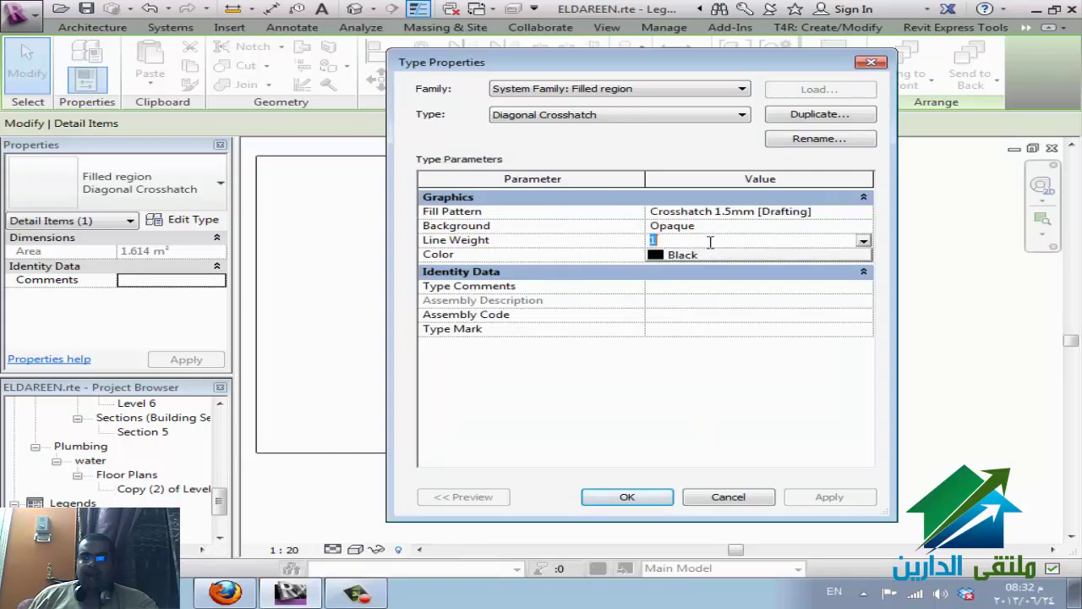
pyautogui.write('2')
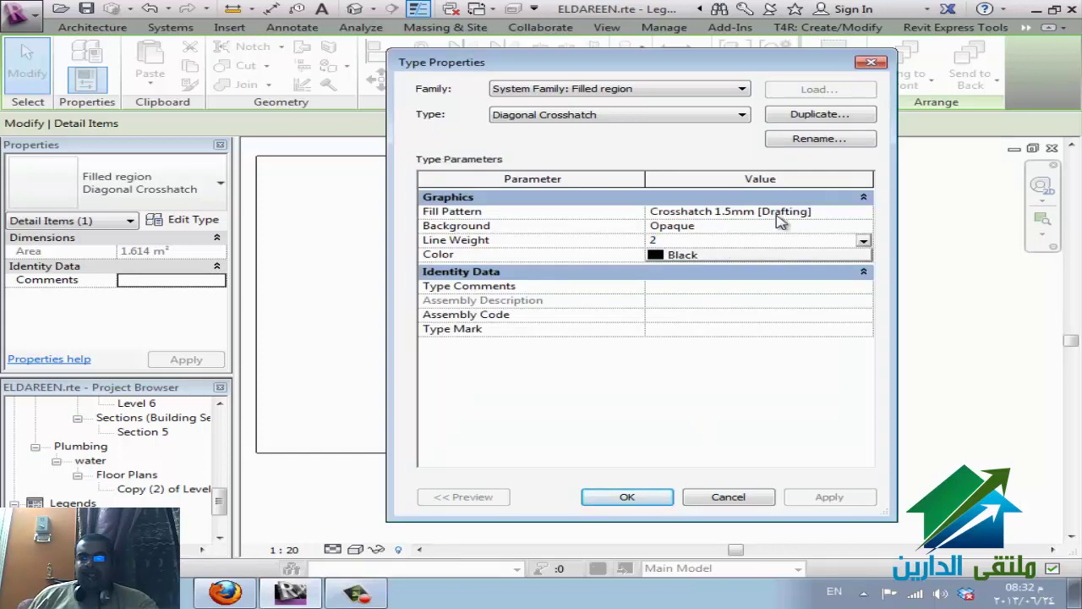
pyautogui.click(867, 212)
pyautogui.click(867, 211)
pyautogui.click(644, 287)
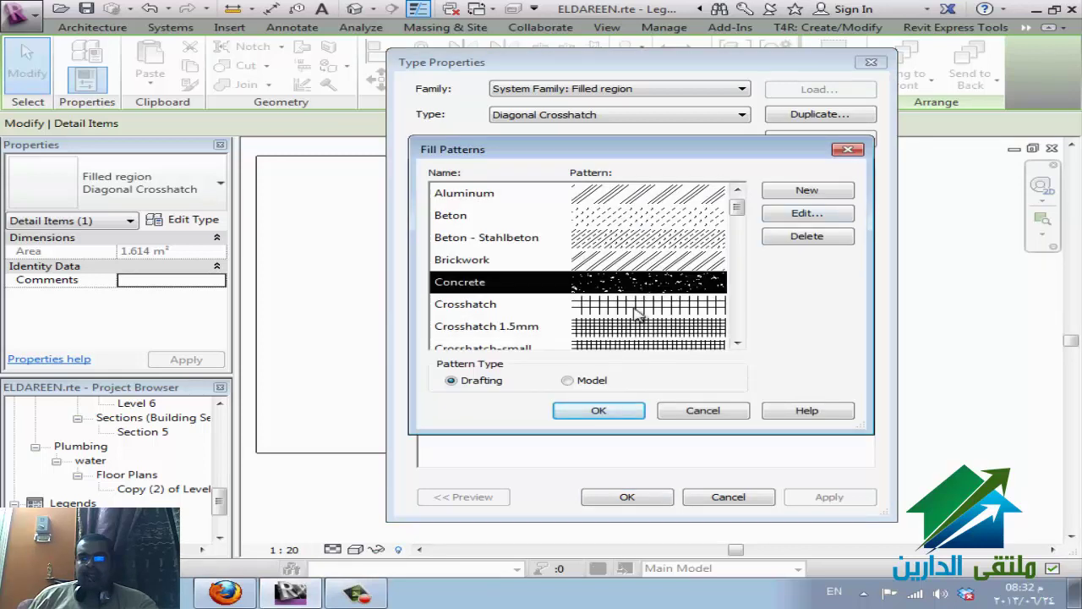
pyautogui.click(640, 313)
pyautogui.click(597, 238)
pyautogui.click(613, 423)
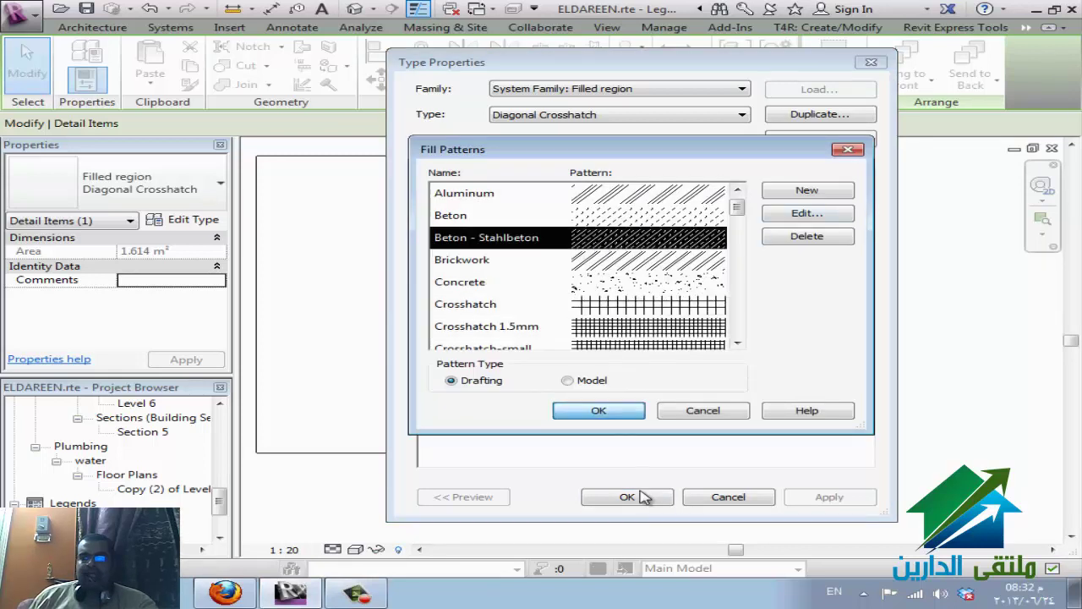
pyautogui.click(630, 497)
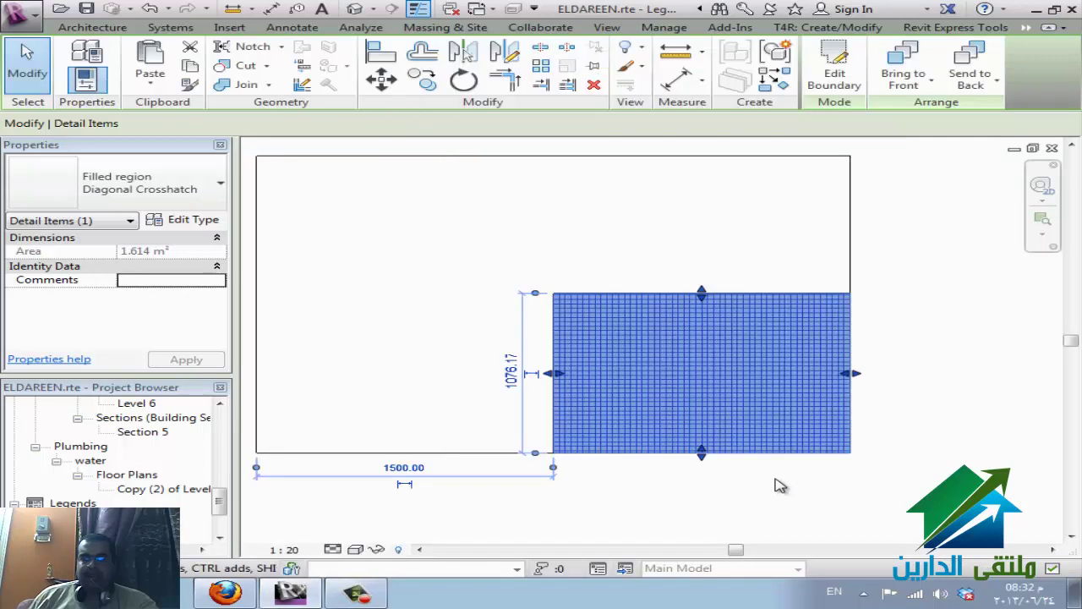
pyautogui.click(839, 493)
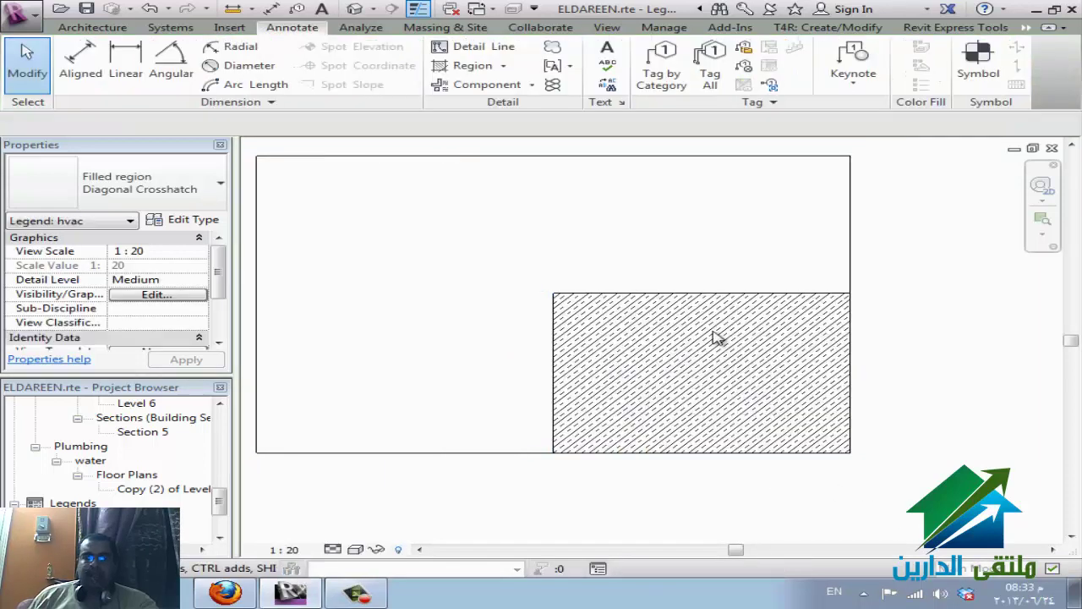
# - Draw a masking region as a circumscribed polygon over the legend box
pyautogui.scroll(-2, 715, 338)
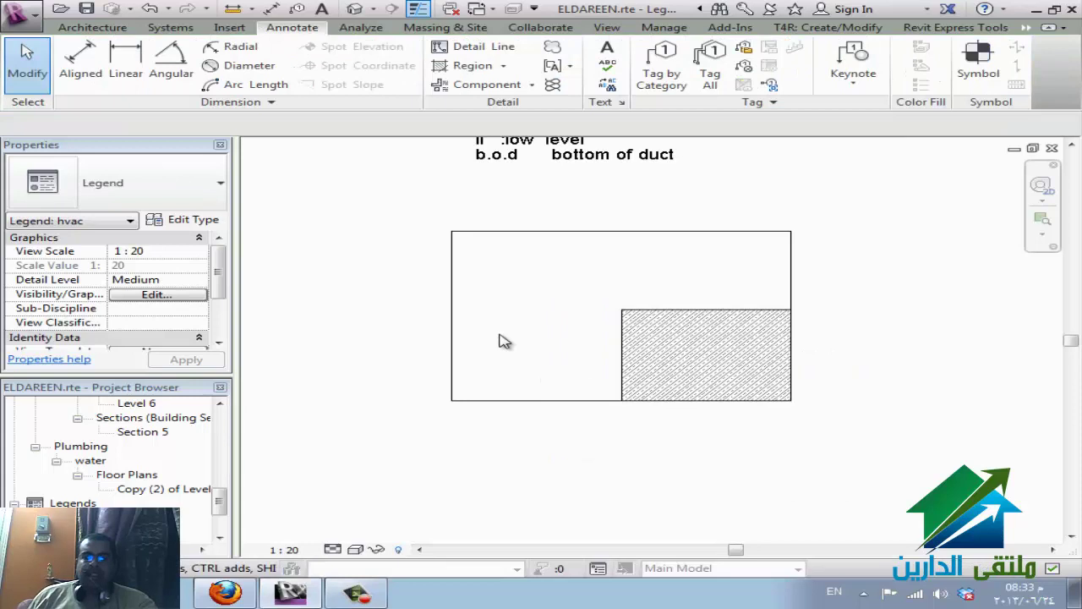
pyautogui.click(503, 65)
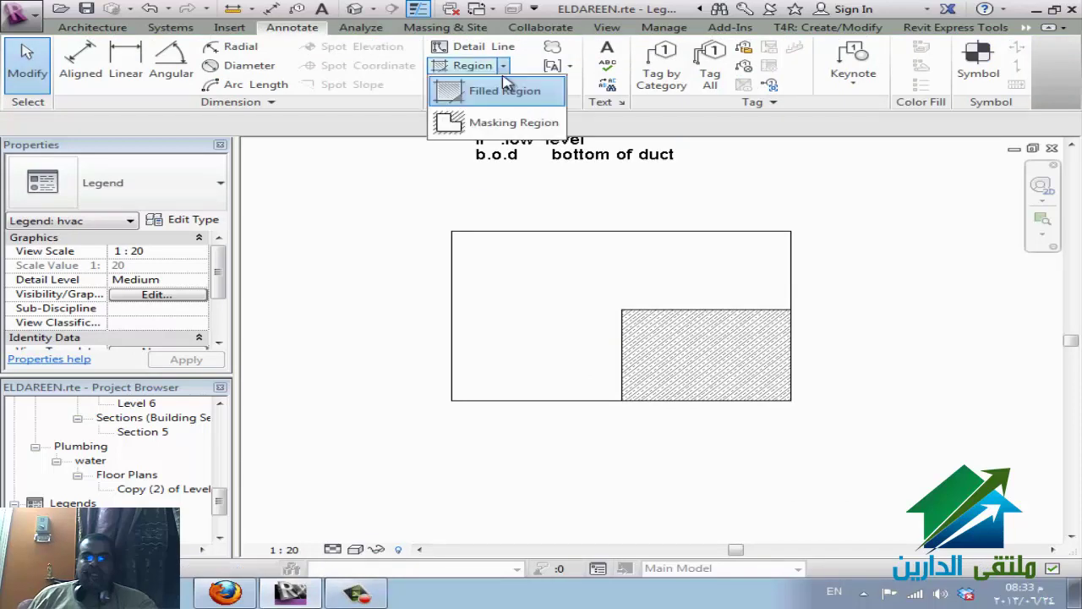
pyautogui.click(482, 121)
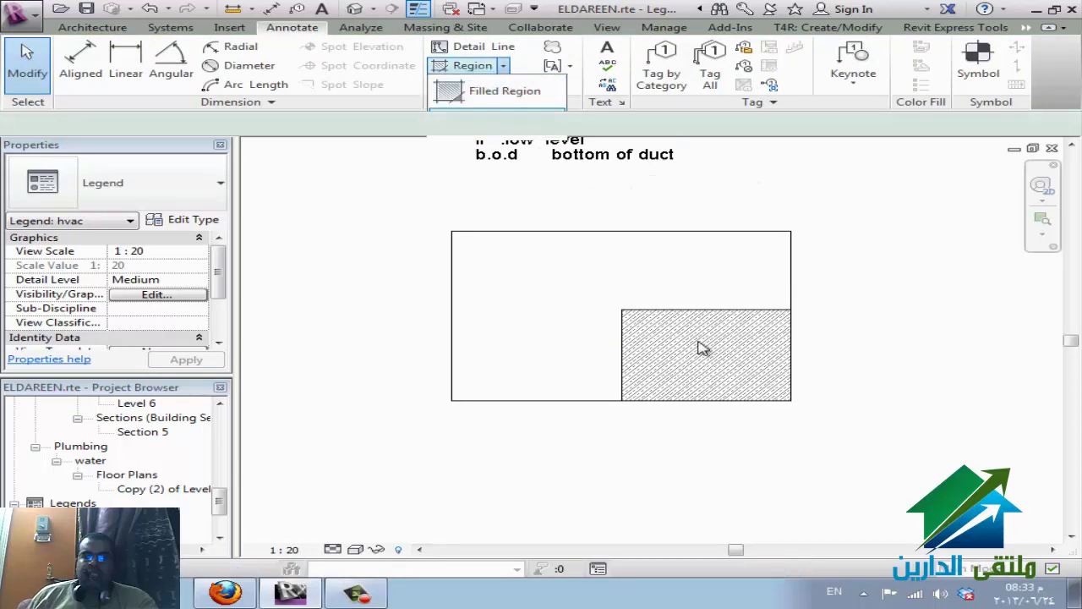
pyautogui.click(933, 48)
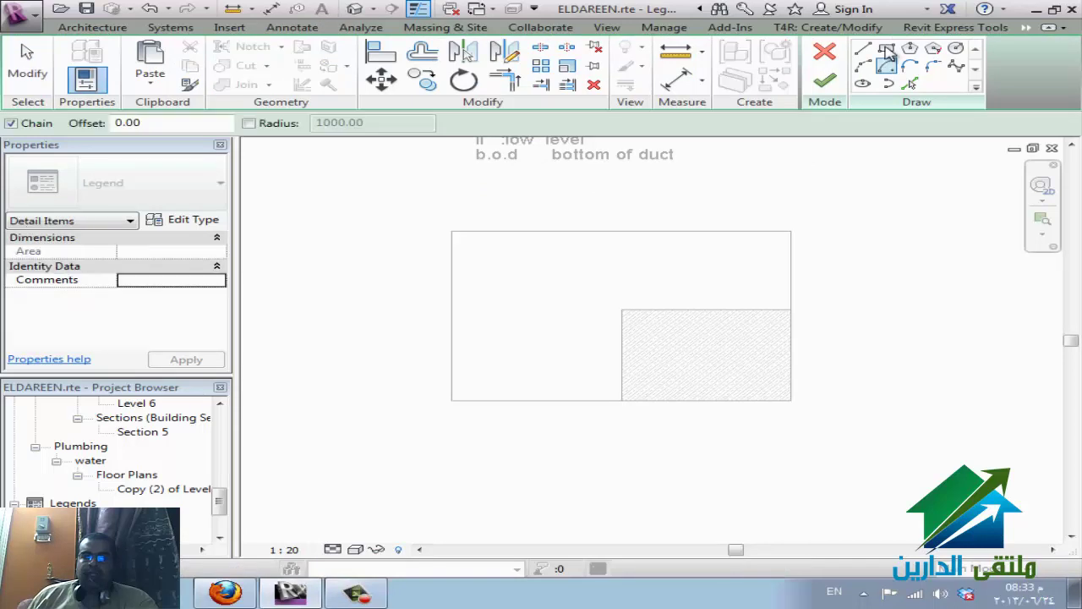
pyautogui.click(596, 207)
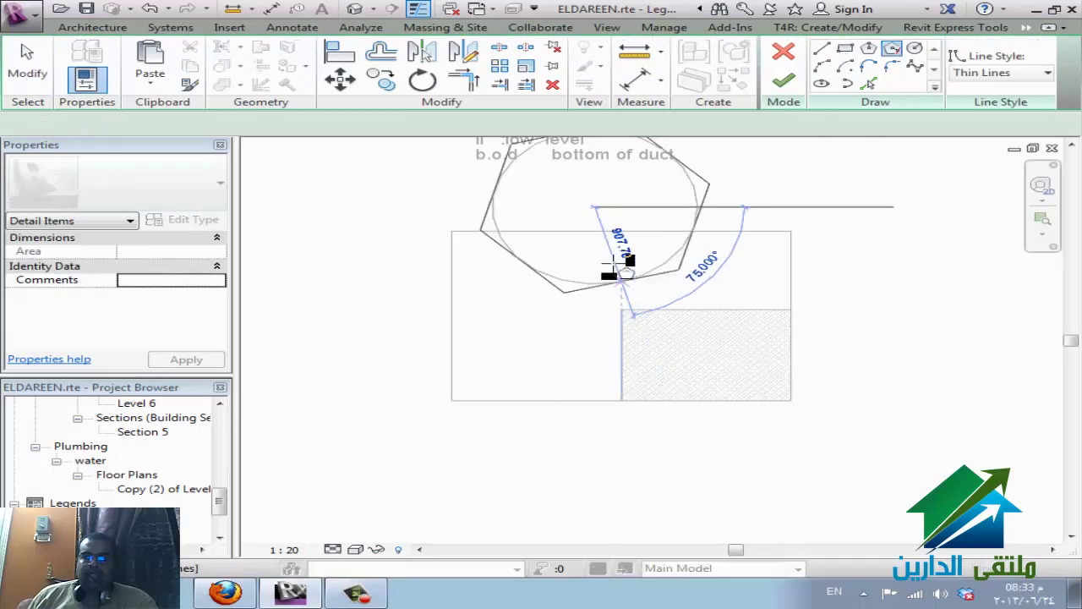
pyautogui.click(632, 319)
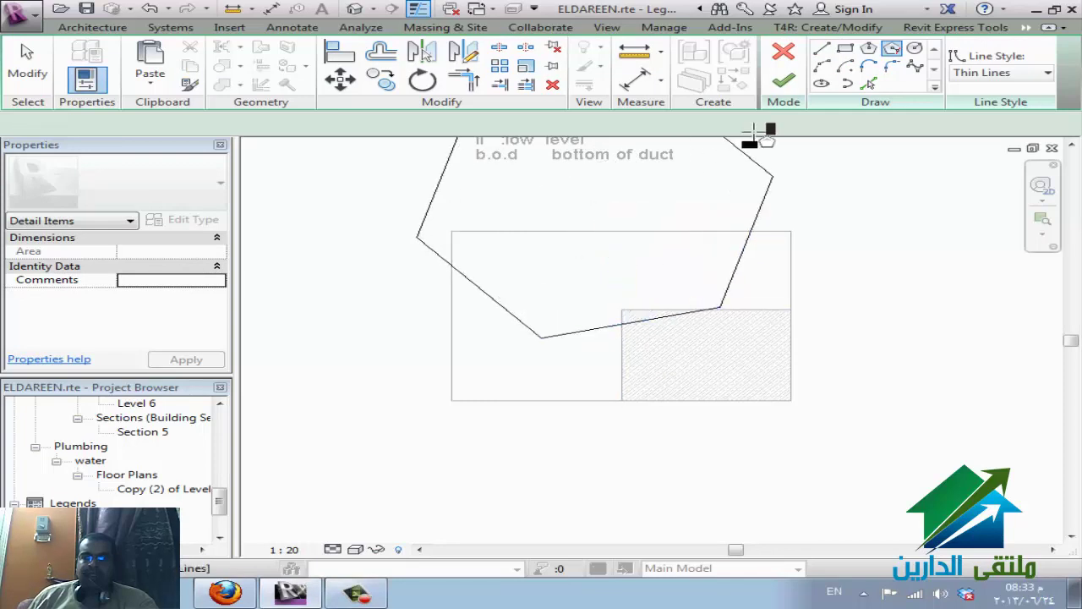
pyautogui.click(784, 89)
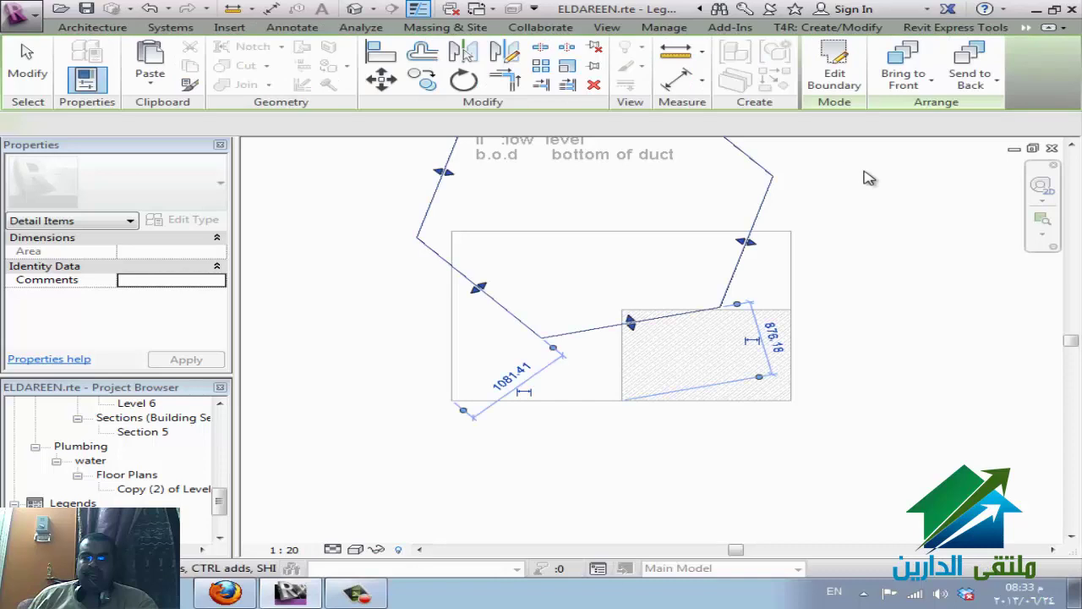
pyautogui.click(874, 219)
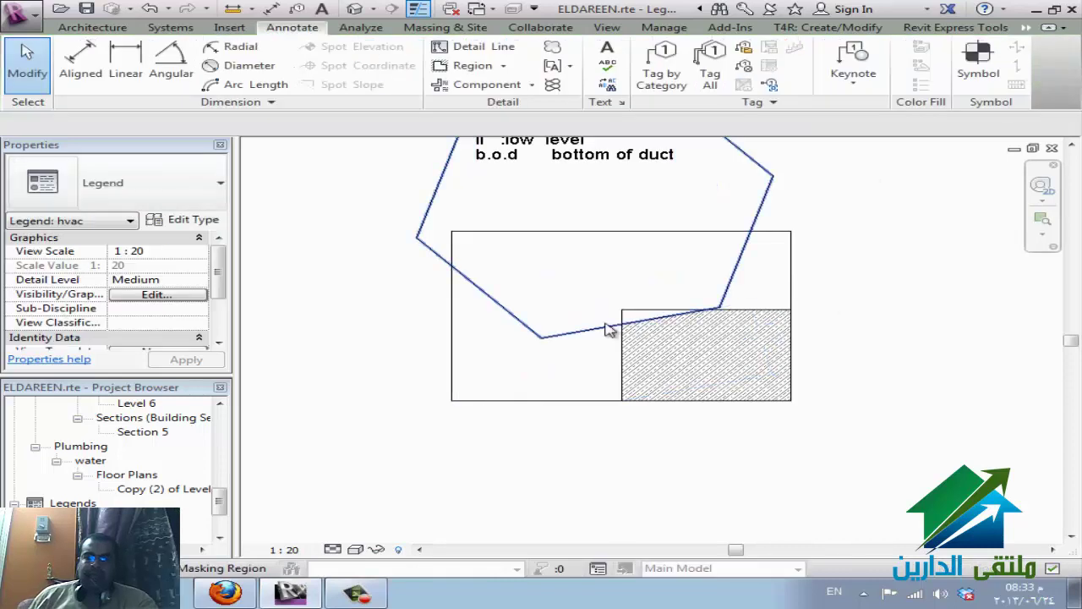
# - Switch from Revit to the WizIQ session in Firefox
pyautogui.scroll(4, 655, 313)
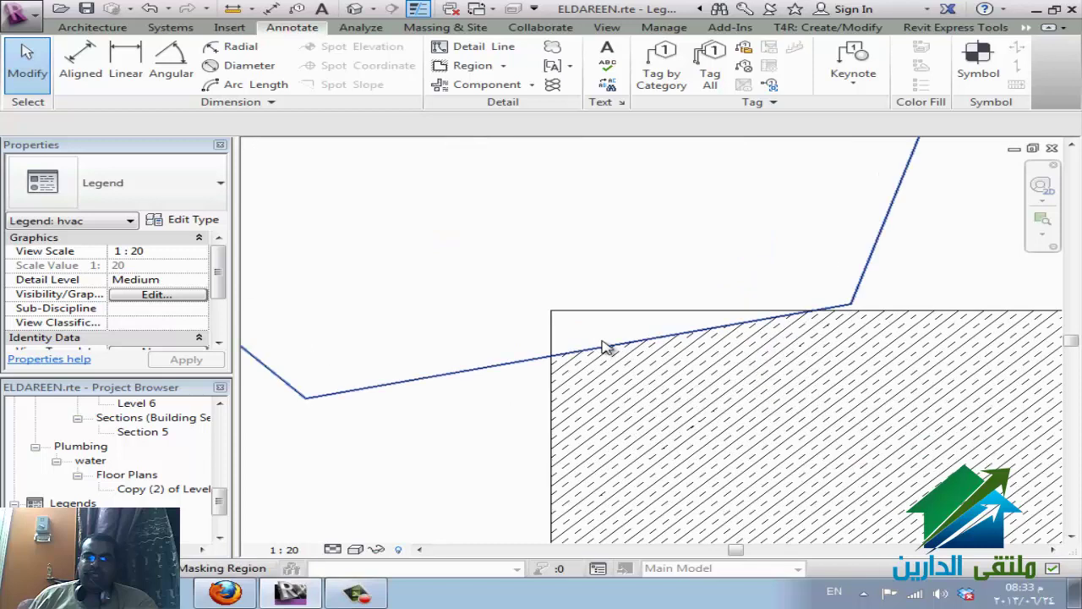
pyautogui.scroll(-2, 575, 346)
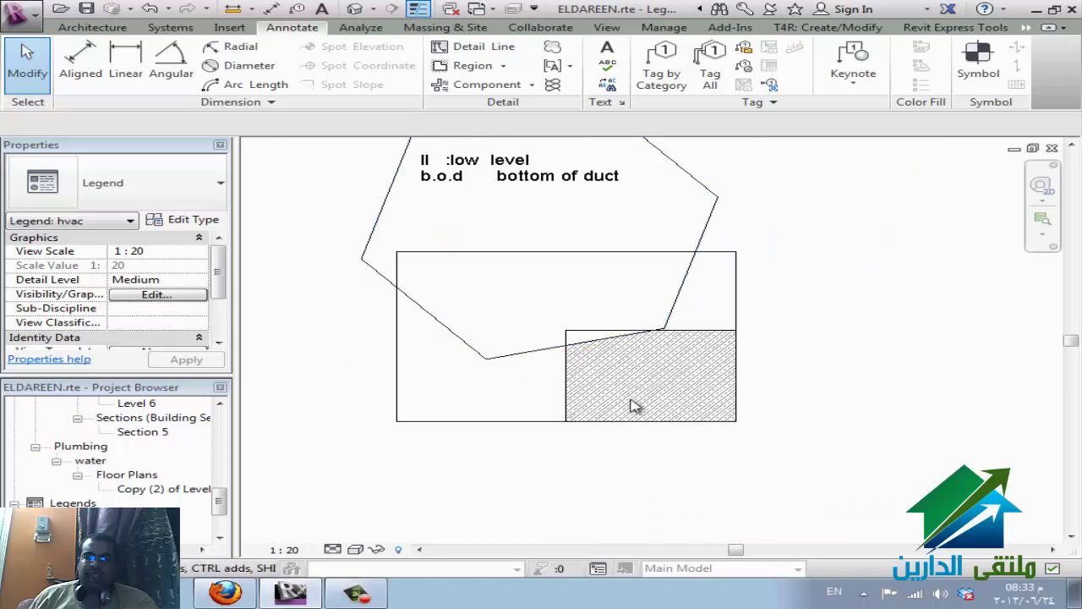
pyautogui.click(503, 66)
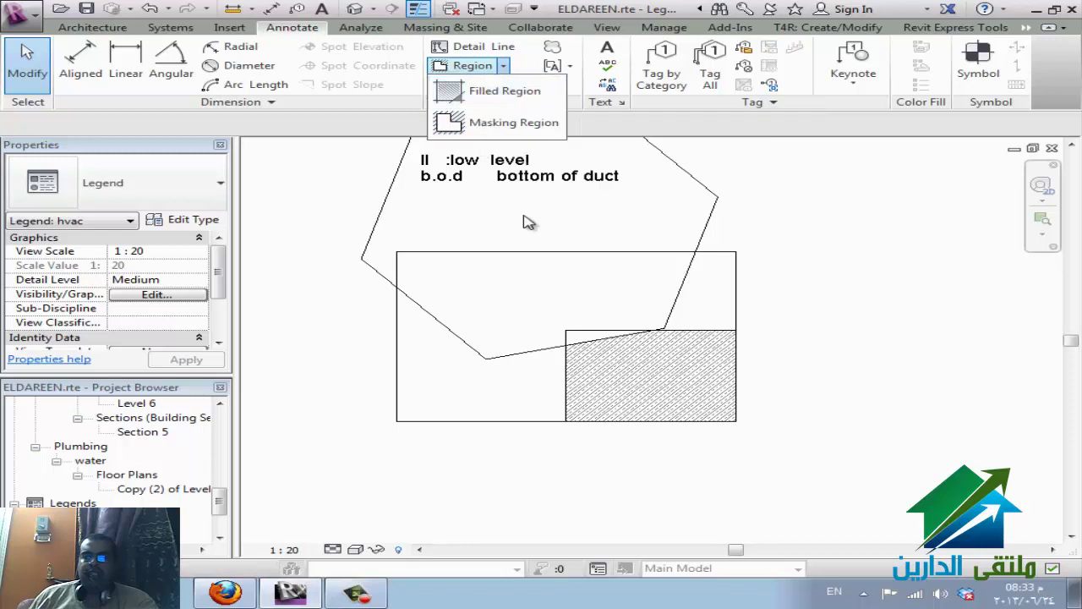
pyautogui.click(224, 591)
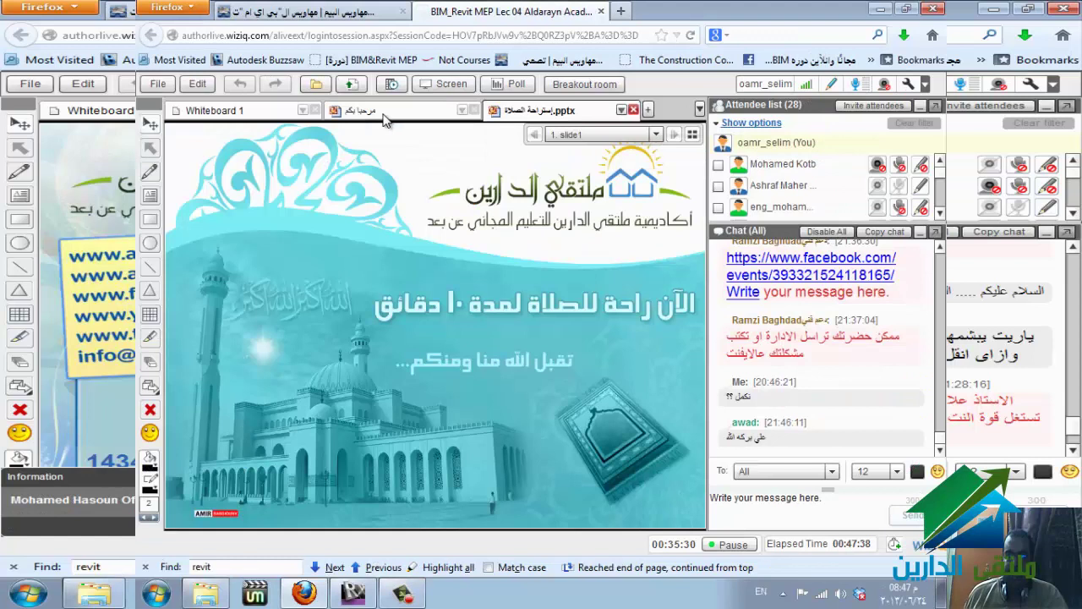
# - Show the welcome slide, restart WizIQ screen sharing, and return to Revit
pyautogui.click(384, 116)
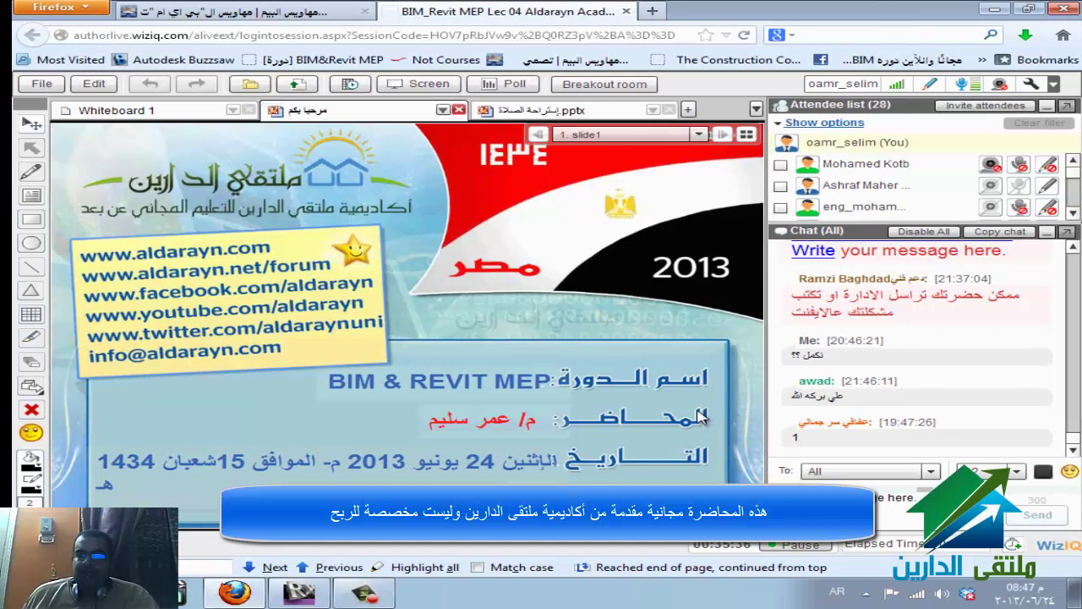
pyautogui.click(418, 85)
pyautogui.click(423, 329)
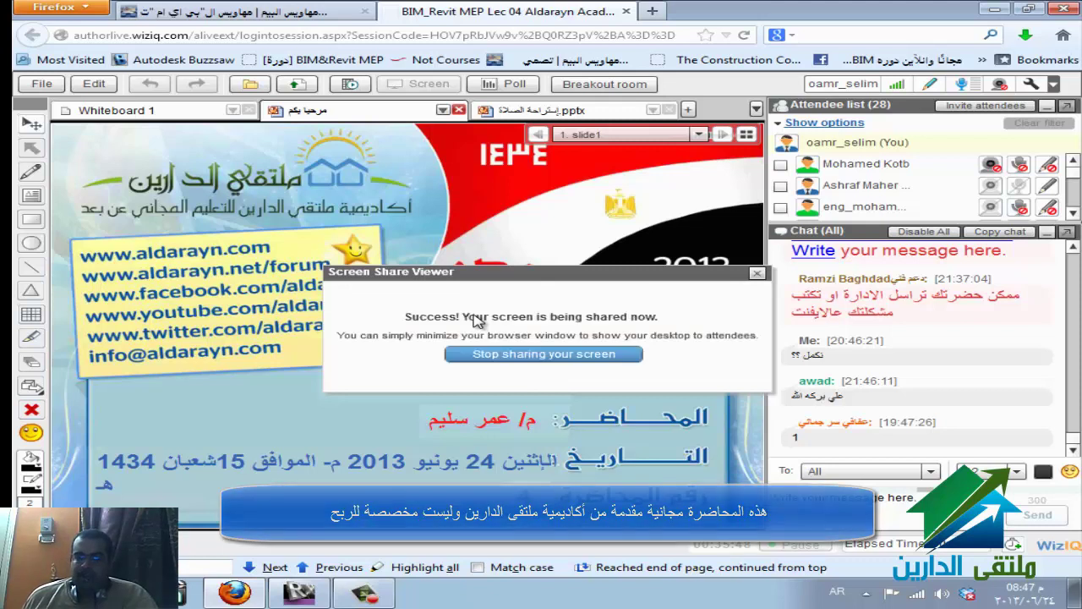
pyautogui.click(324, 600)
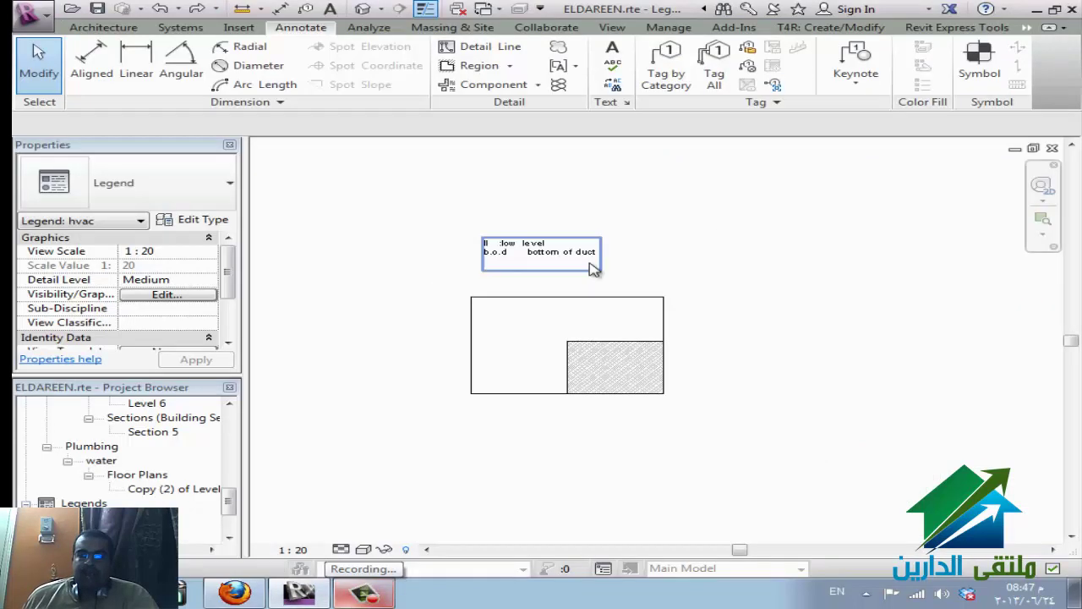
# - Deselect the legend text note and open the Revit application menu
pyautogui.click(647, 238)
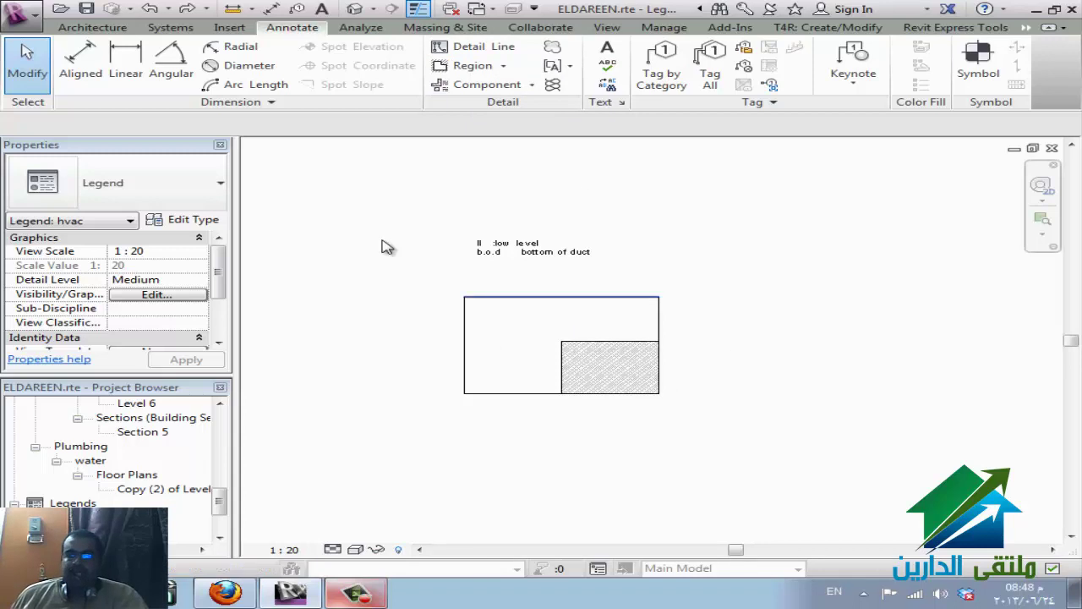
pyautogui.click(20, 13)
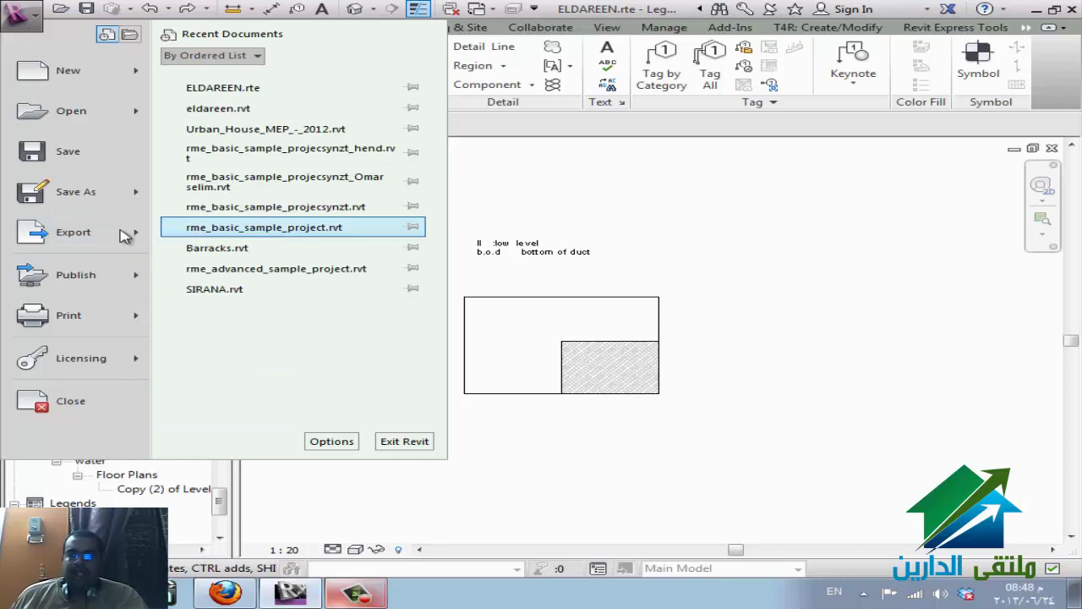
# - Start a DWG export limited to the current view, the hvac legend
pyautogui.moveTo(104, 237)
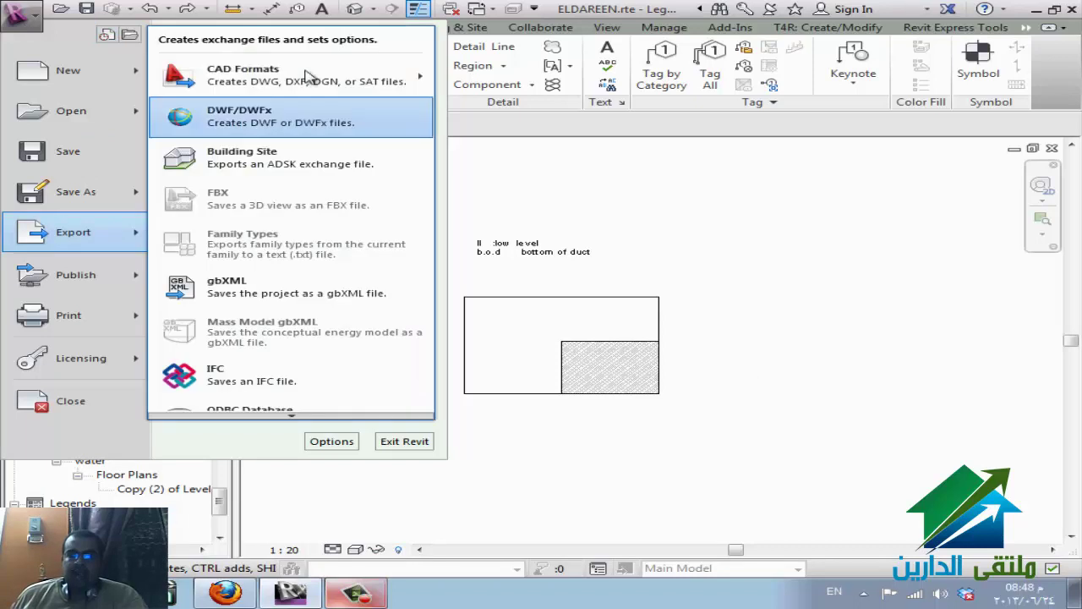
pyautogui.moveTo(318, 72)
pyautogui.click(804, 248)
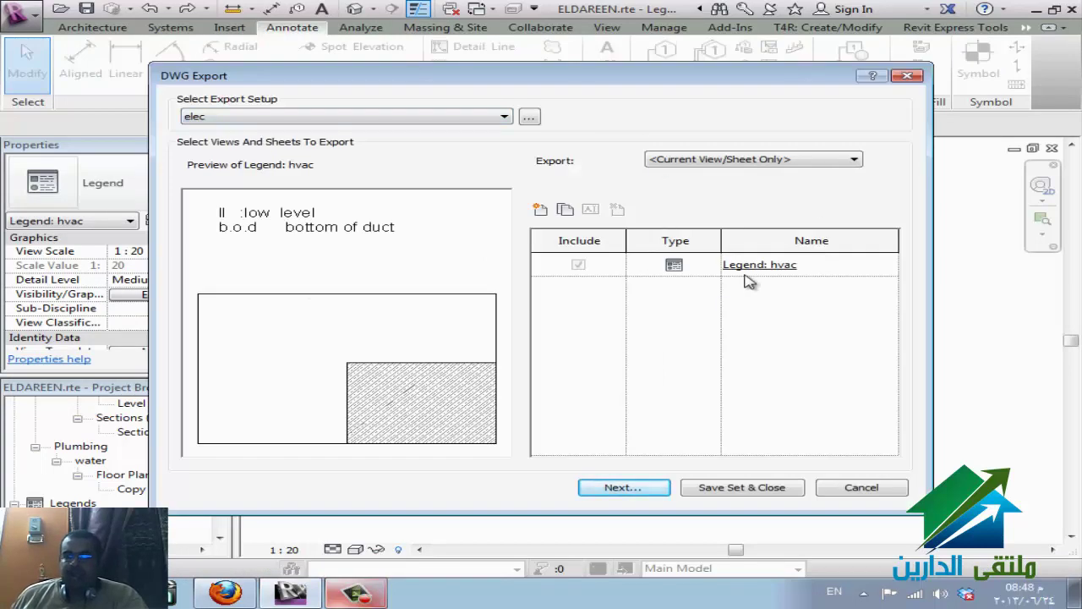
pyautogui.click(719, 160)
pyautogui.click(714, 182)
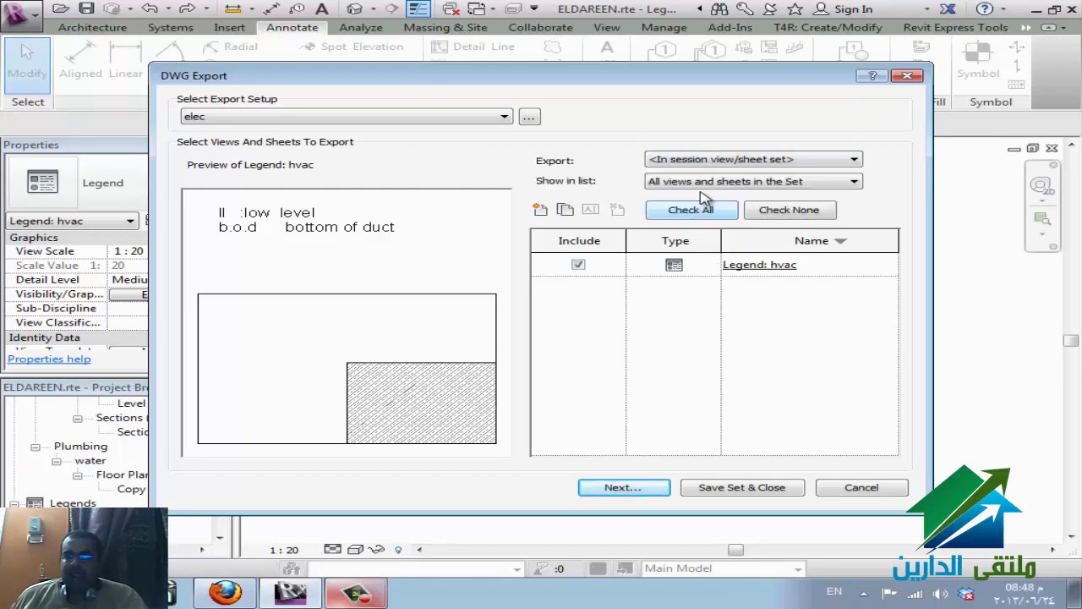
pyautogui.click(702, 181)
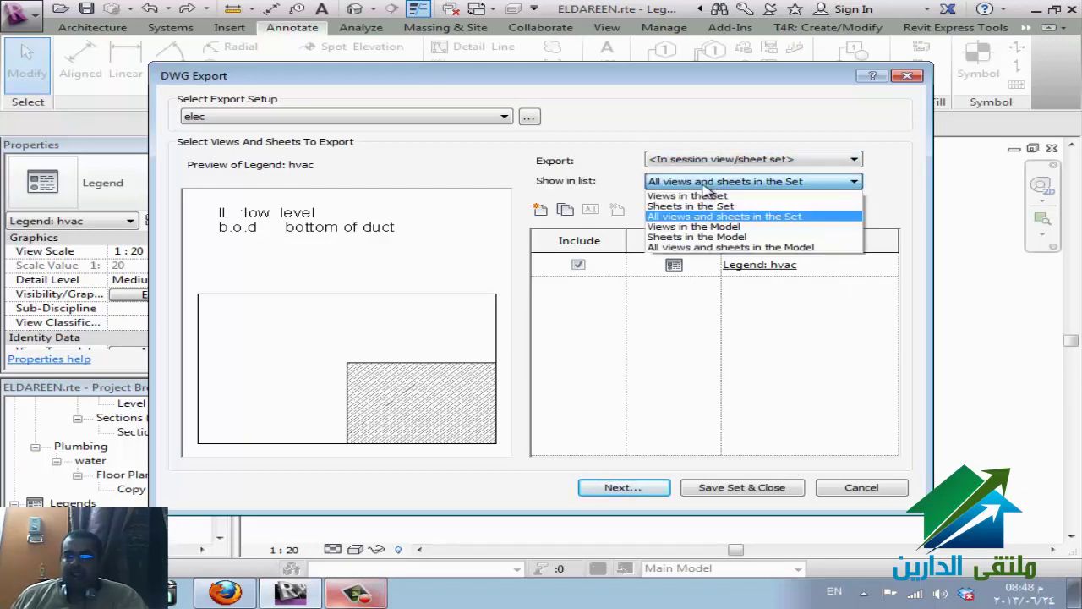
pyautogui.click(701, 227)
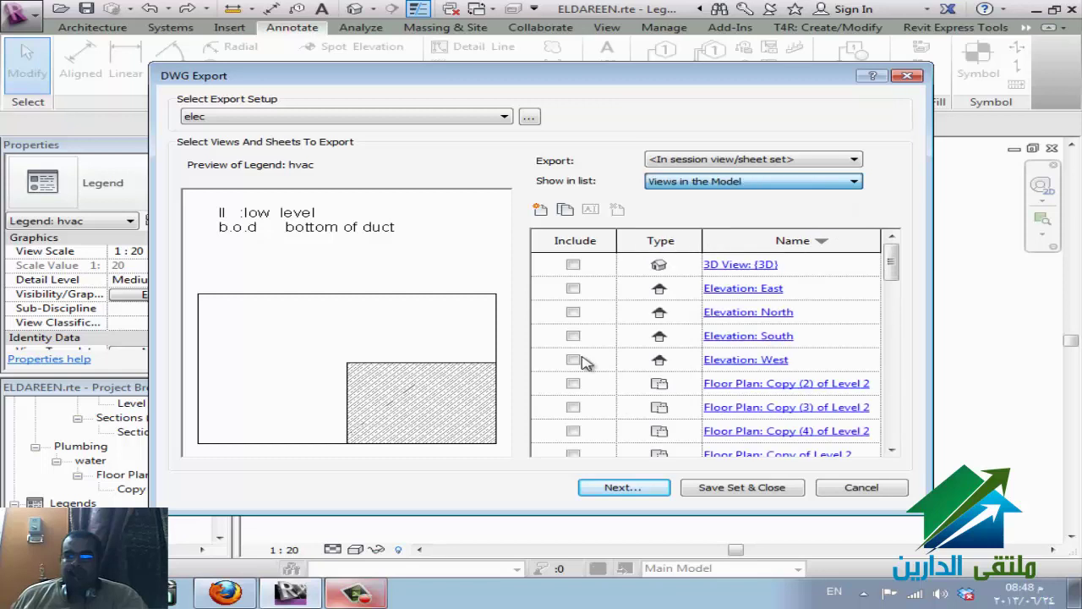
pyautogui.click(692, 160)
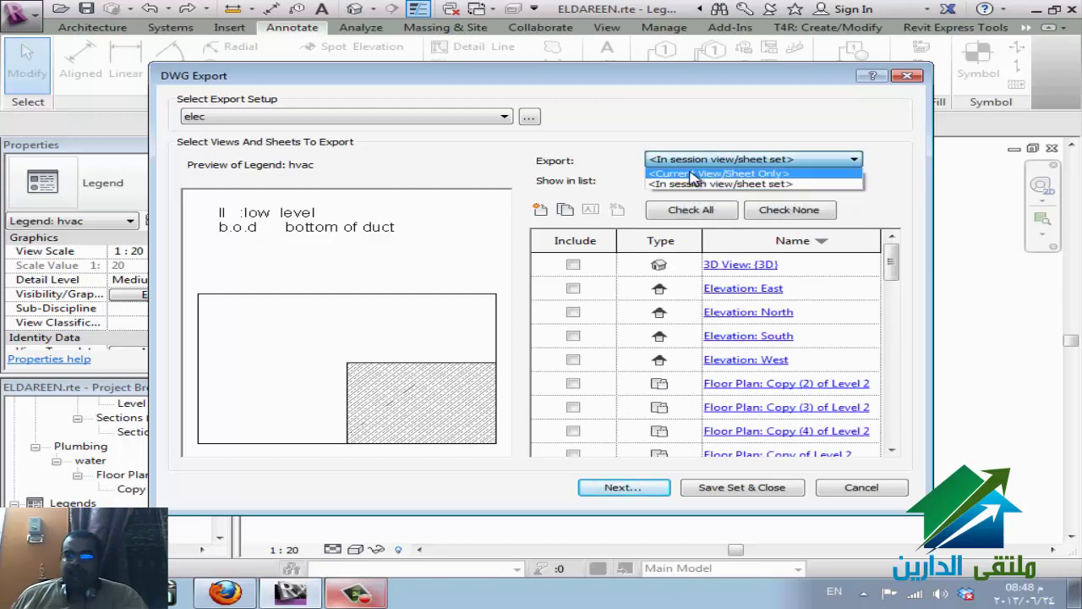
pyautogui.click(692, 173)
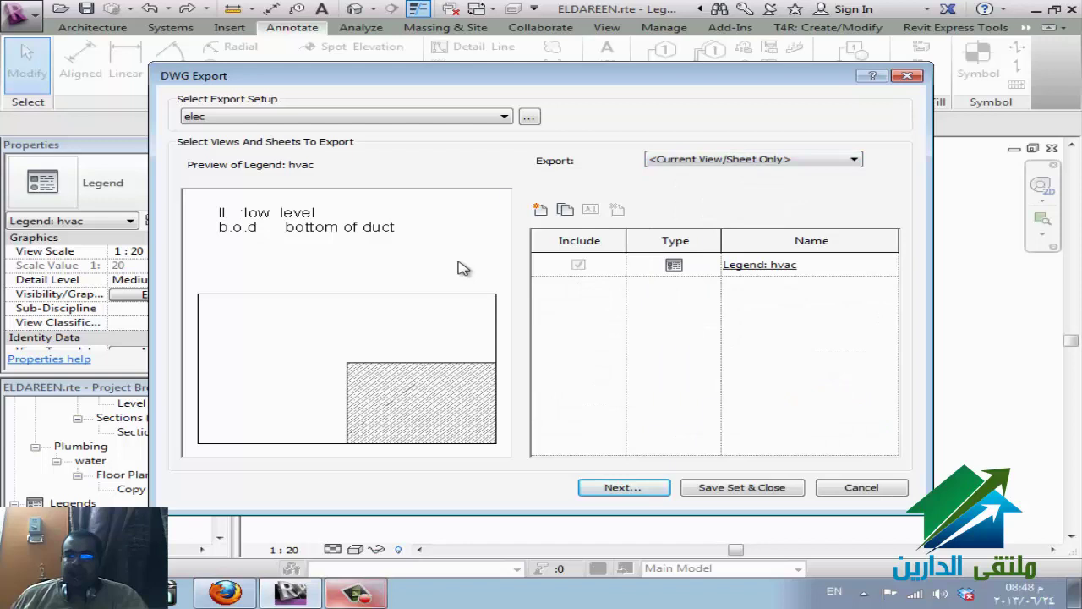
# - Set the elec export setup to AutoCAD 2007 format and confirm
pyautogui.click(528, 116)
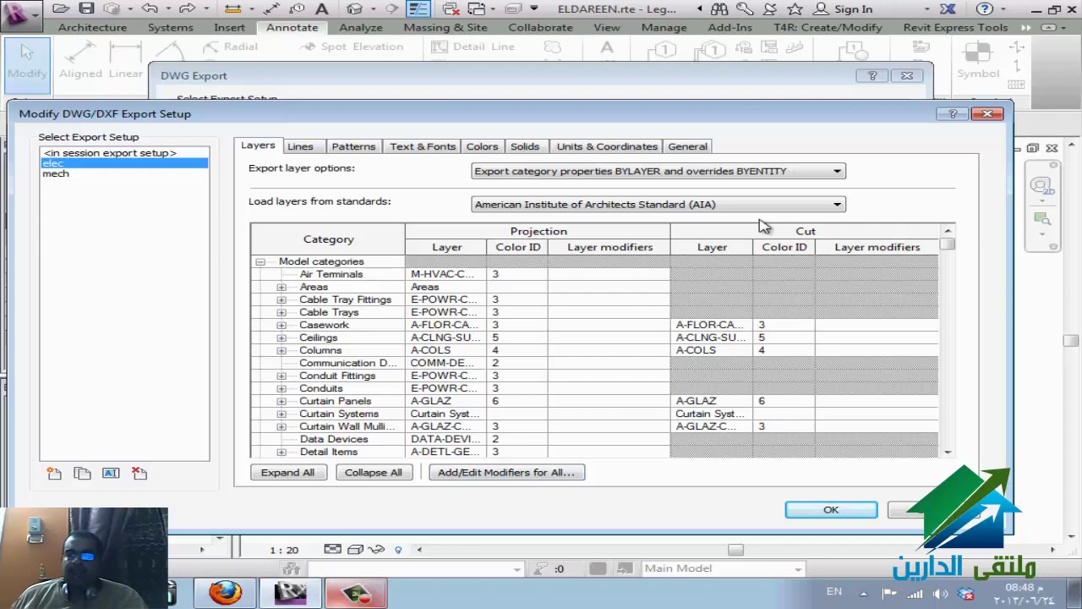
pyautogui.click(669, 150)
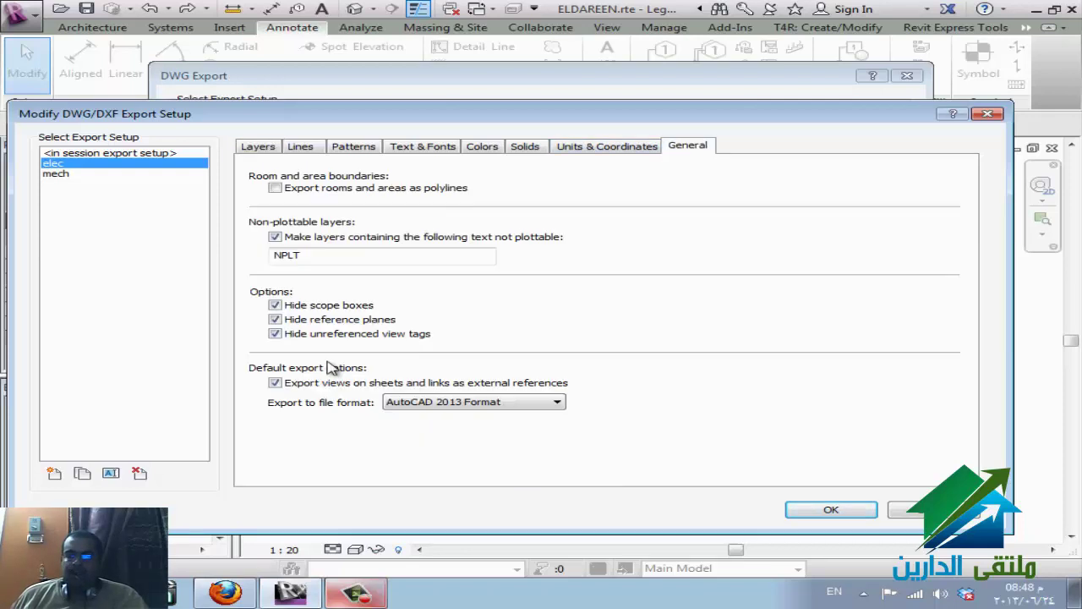
pyautogui.click(512, 404)
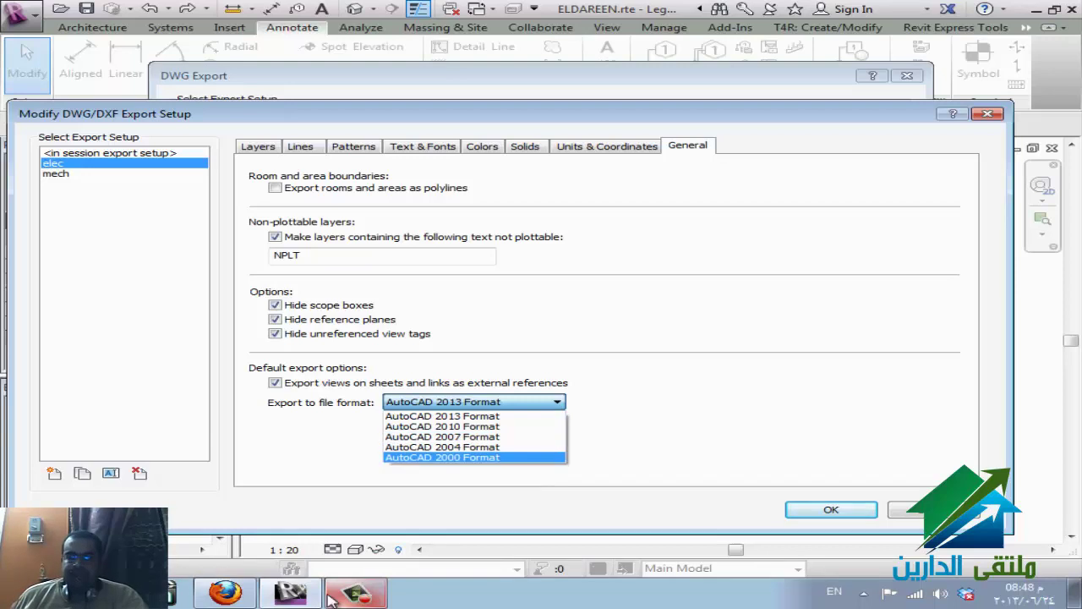
pyautogui.click(243, 596)
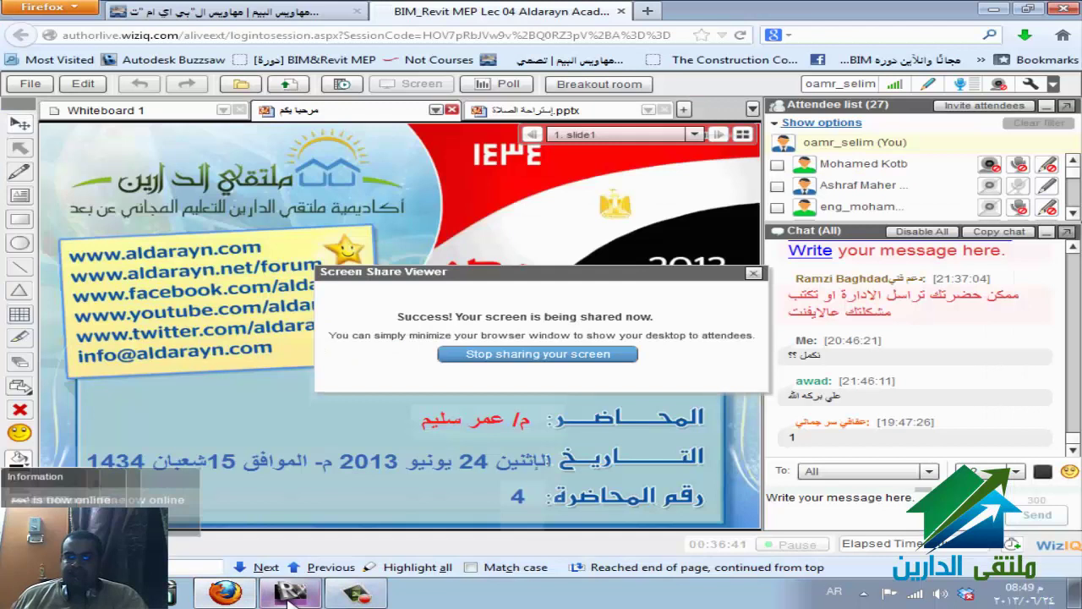
pyautogui.click(355, 594)
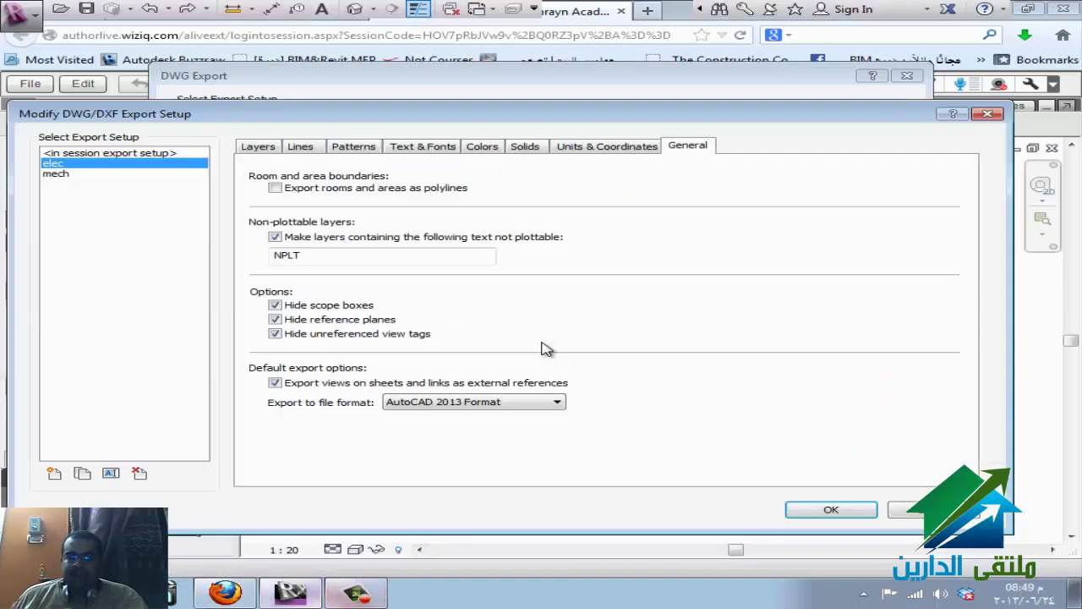
pyautogui.click(507, 402)
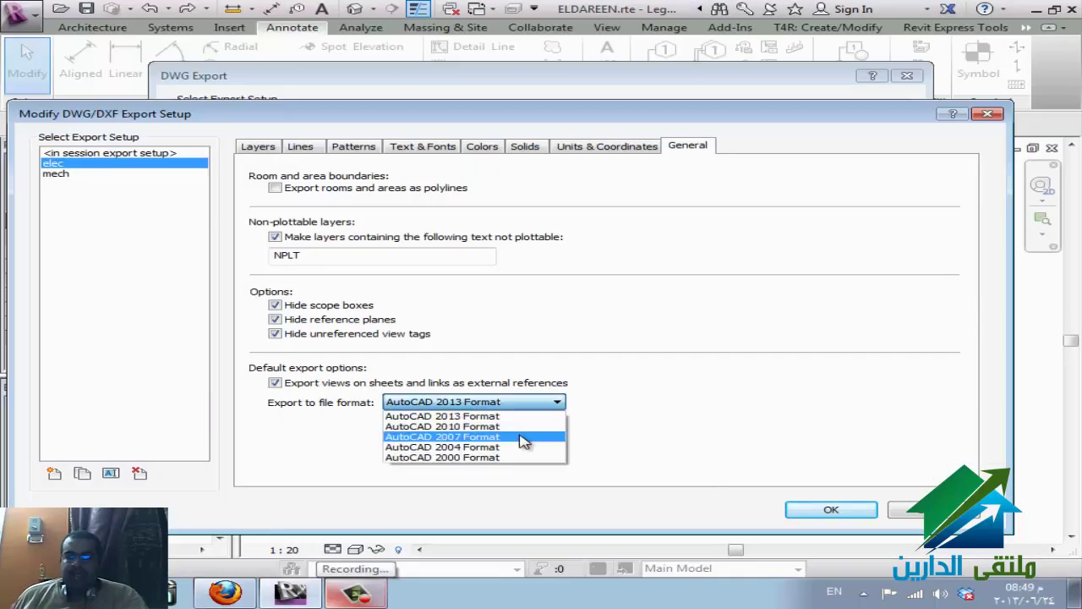
pyautogui.click(448, 437)
pyautogui.click(809, 511)
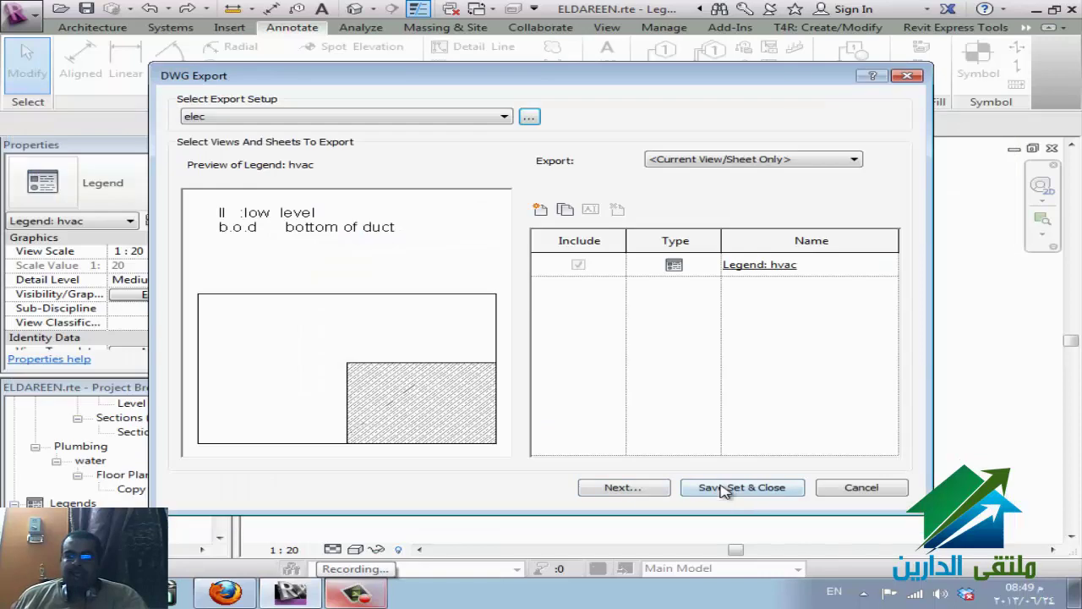
# - Export the hvac legend as a DWG file to the Desktop under its default name
pyautogui.click(636, 496)
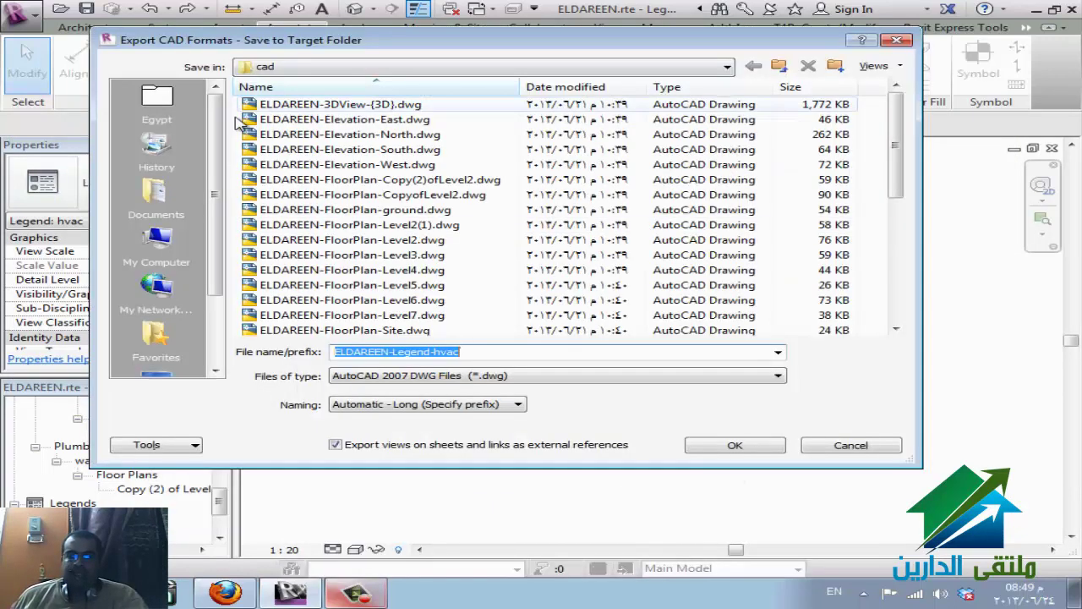
pyautogui.click(213, 341)
pyautogui.click(156, 289)
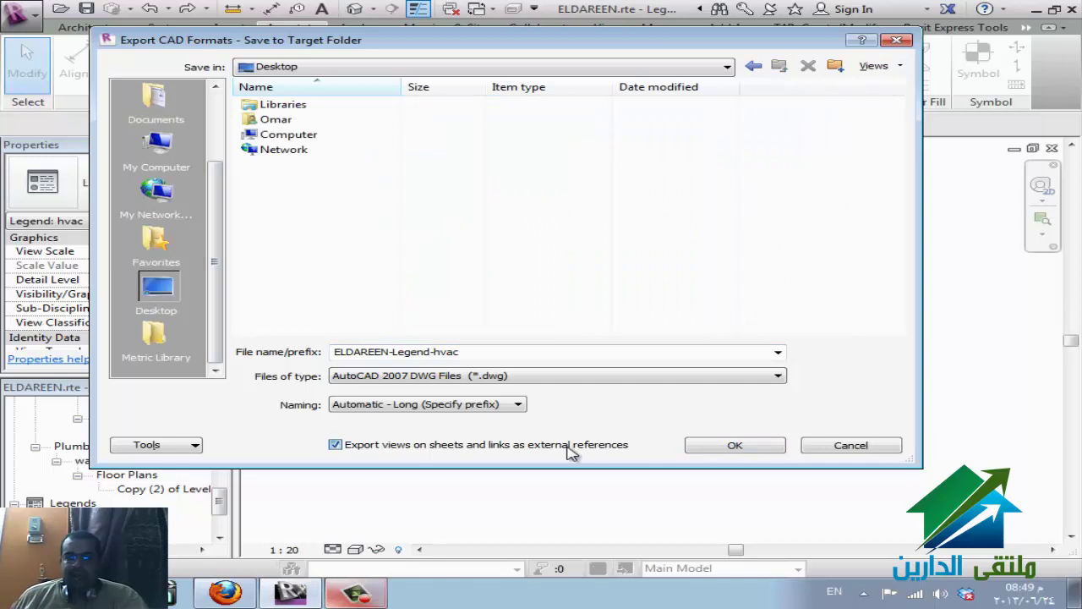
pyautogui.click(707, 448)
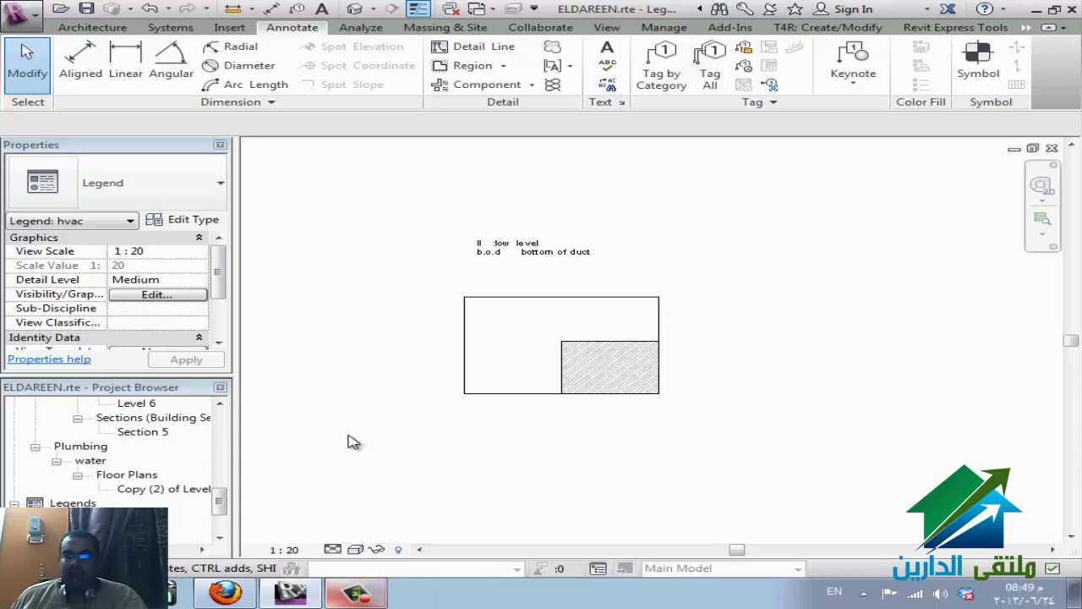
# - Create a new legend view named Legend 1 at 1:20 scale
pyautogui.click(379, 598)
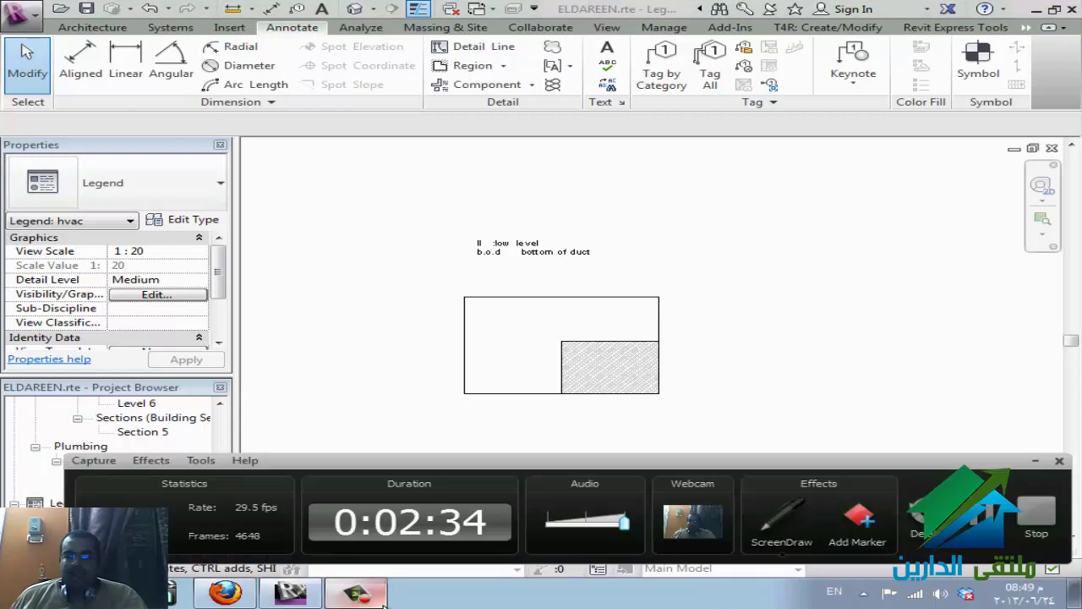
pyautogui.click(383, 598)
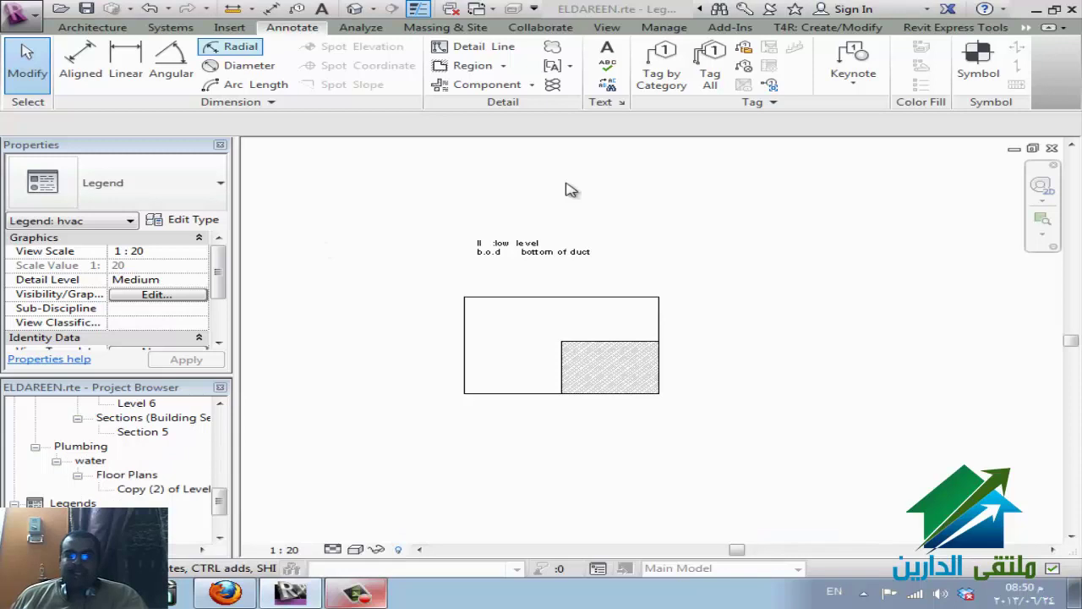
pyautogui.rightClick(73, 503)
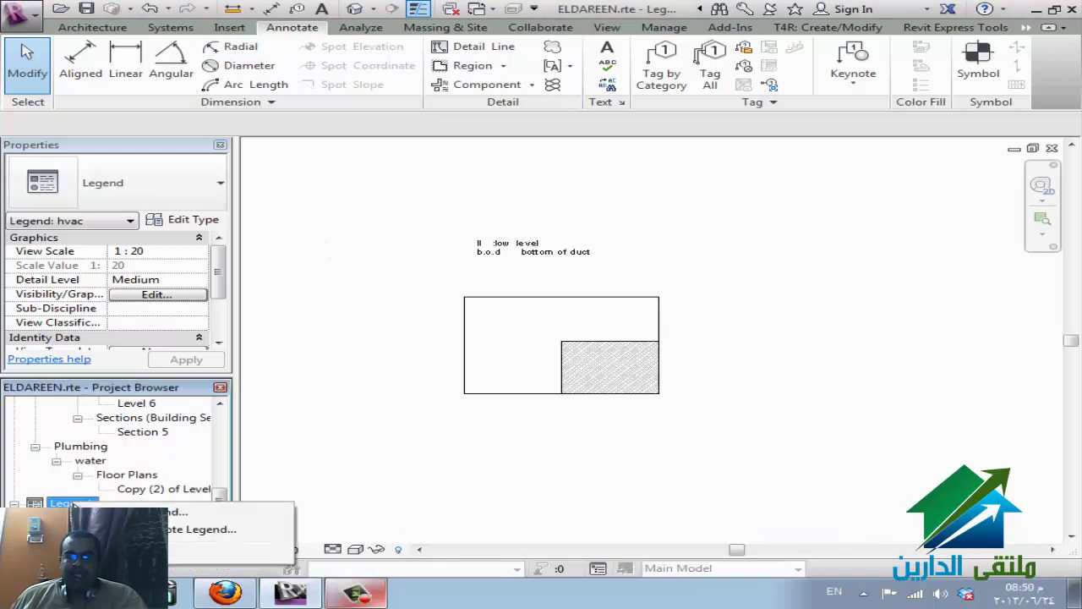
pyautogui.click(152, 512)
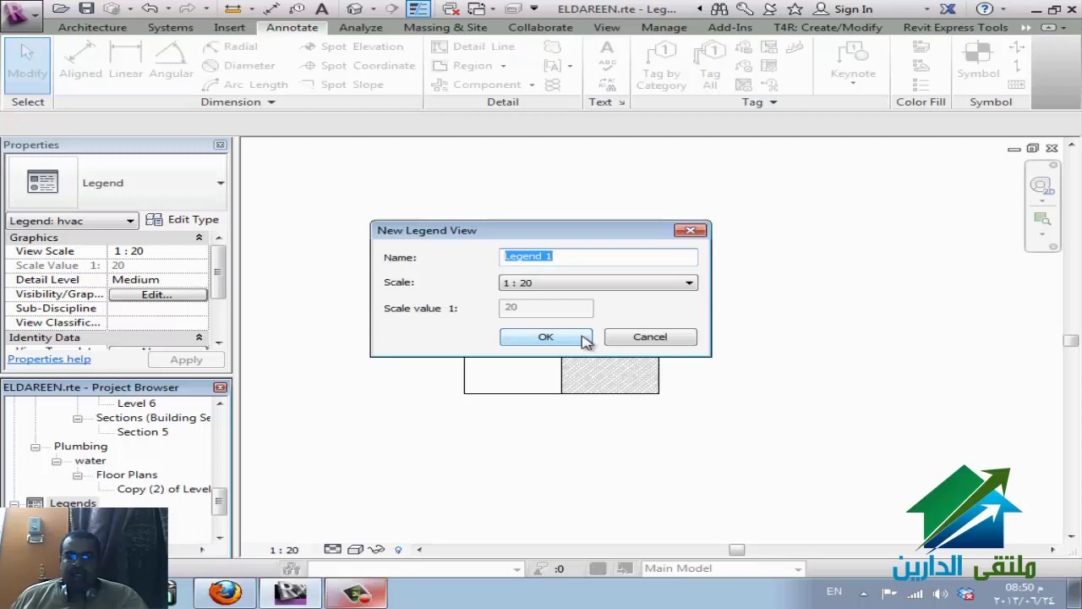
pyautogui.click(561, 336)
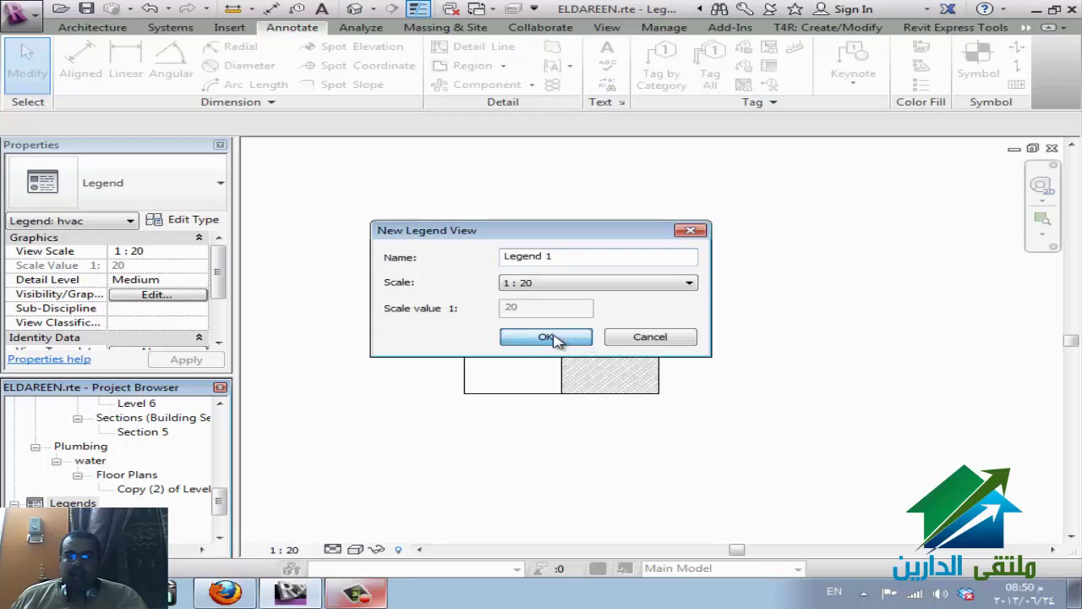
pyautogui.click(229, 29)
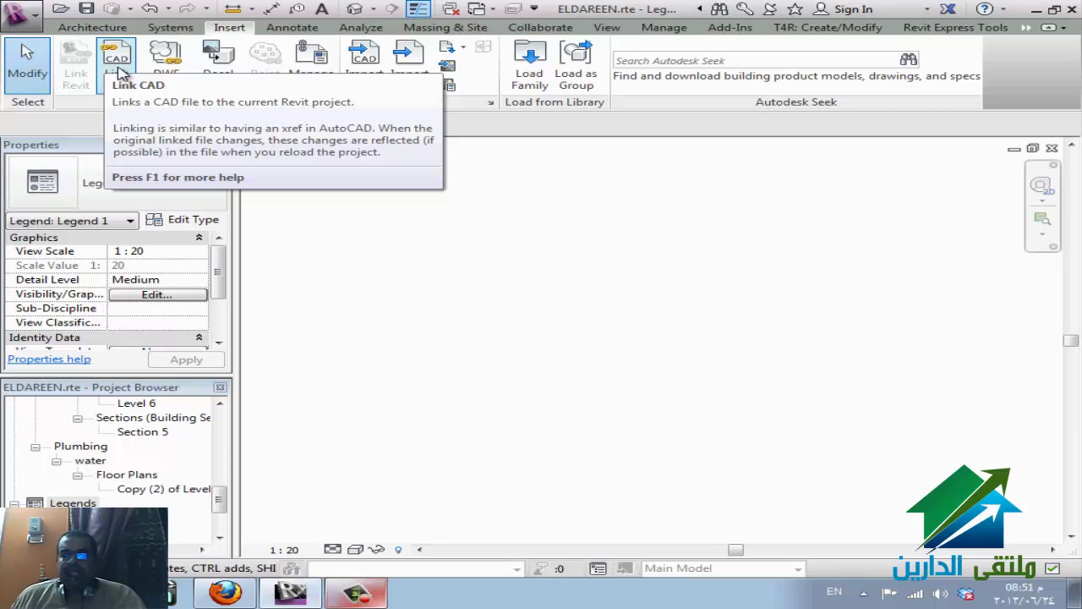
pyautogui.click(363, 72)
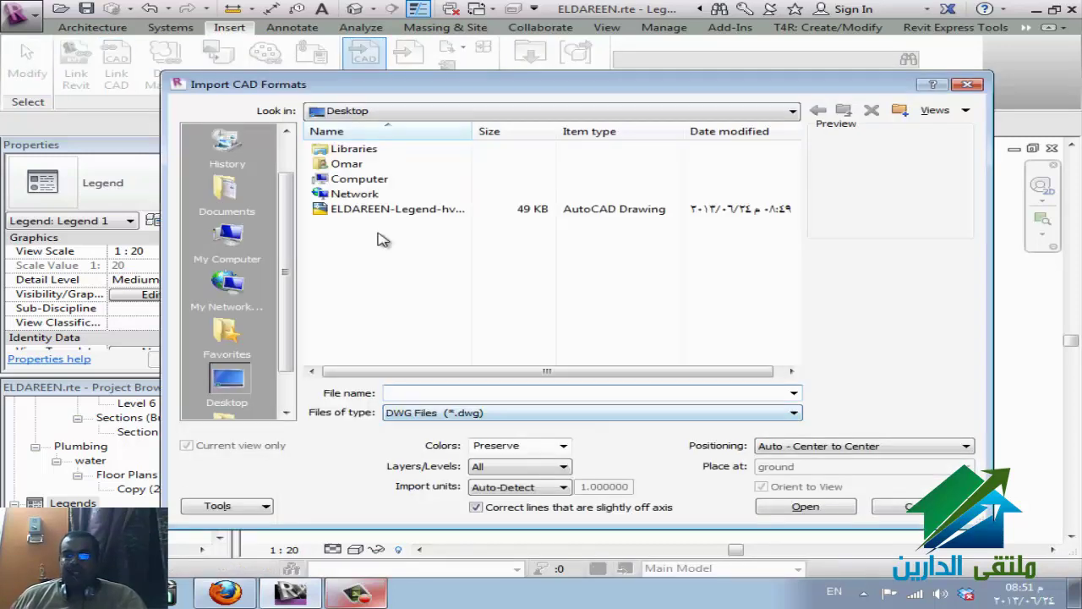
pyautogui.click(381, 210)
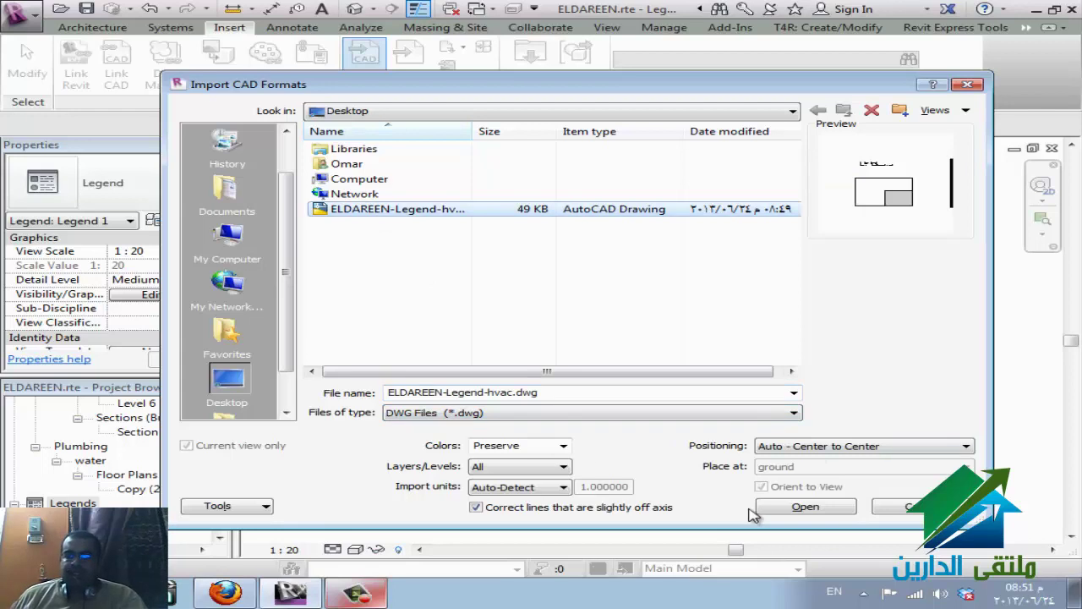
pyautogui.click(798, 453)
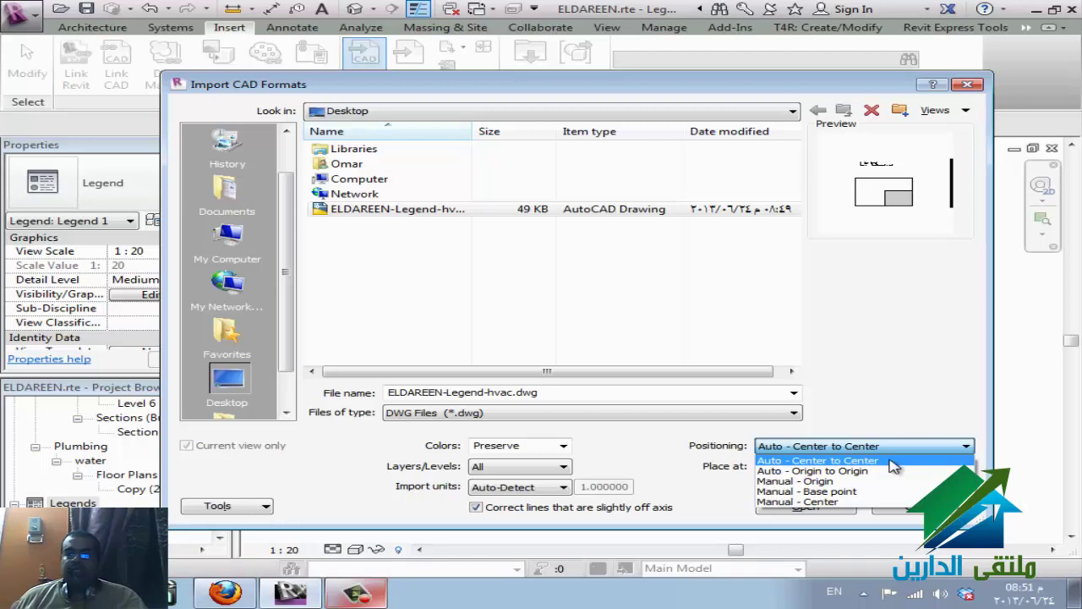
pyautogui.click(812, 471)
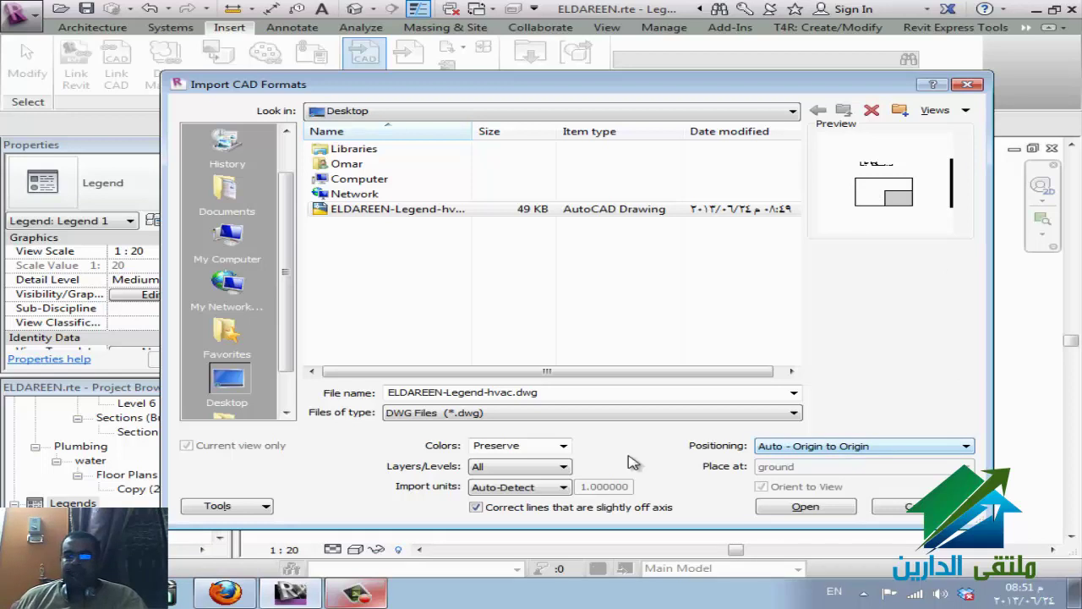
pyautogui.click(814, 447)
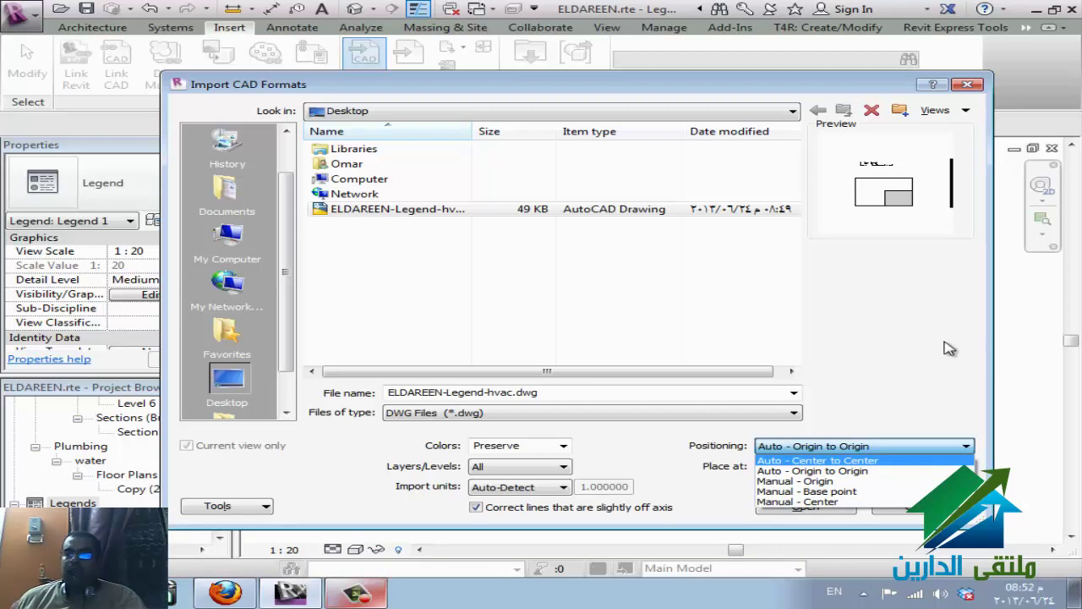
pyautogui.click(833, 470)
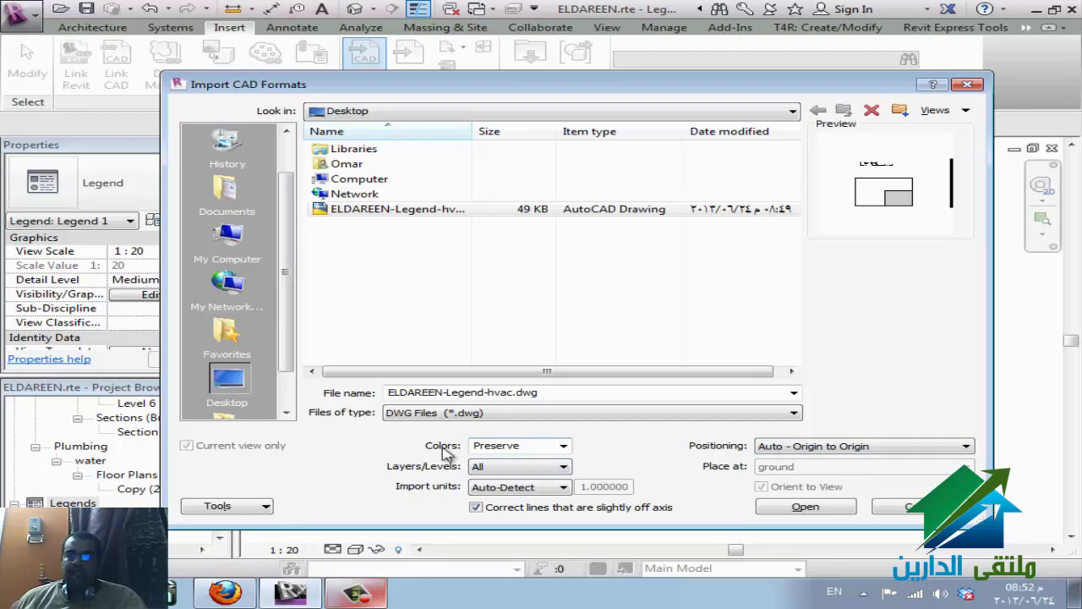
pyautogui.click(563, 446)
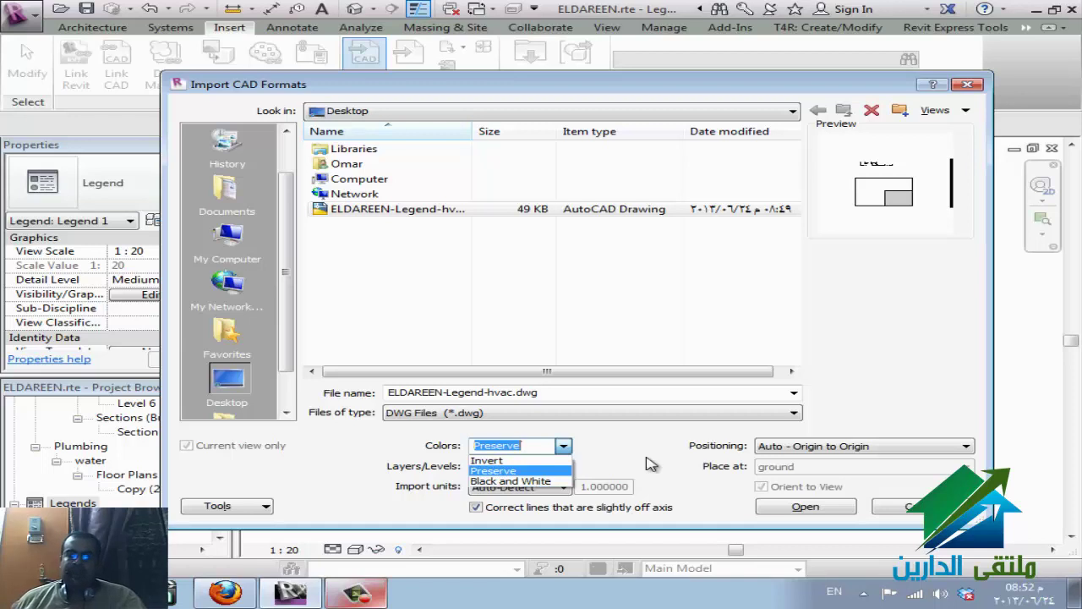
# - Set the DWG import options: preserve colours, Specify layers, millimeter units, Correct lines unchecked
pyautogui.click(646, 463)
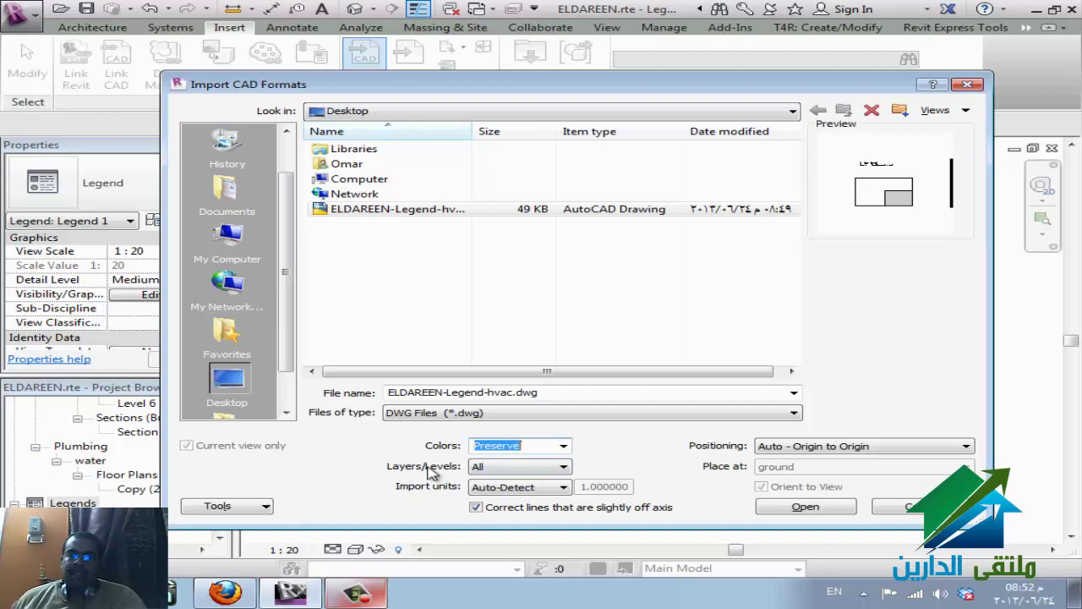
pyautogui.click(563, 468)
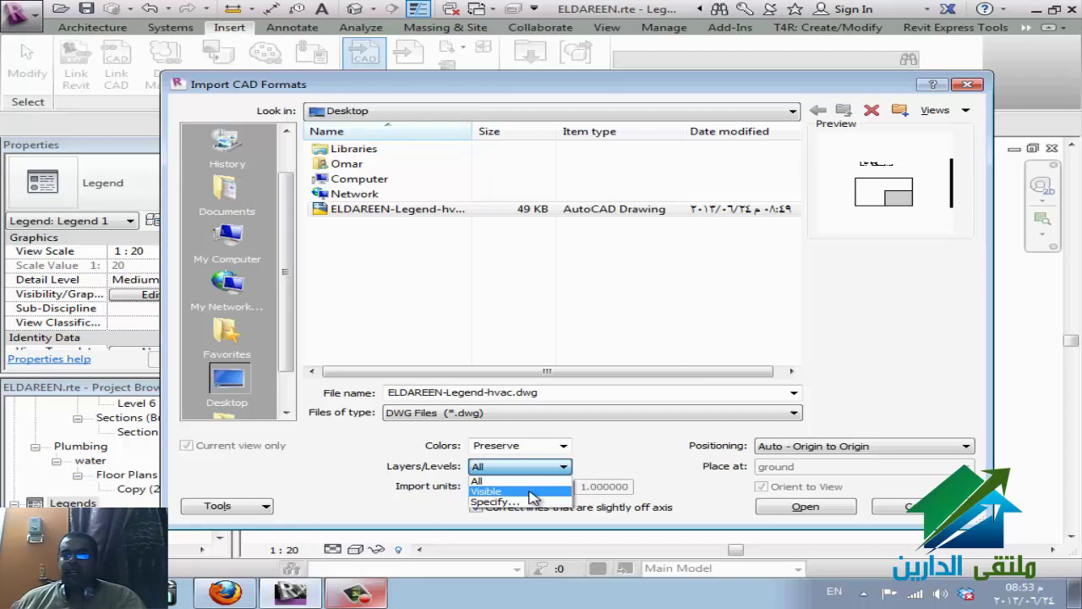
pyautogui.click(531, 492)
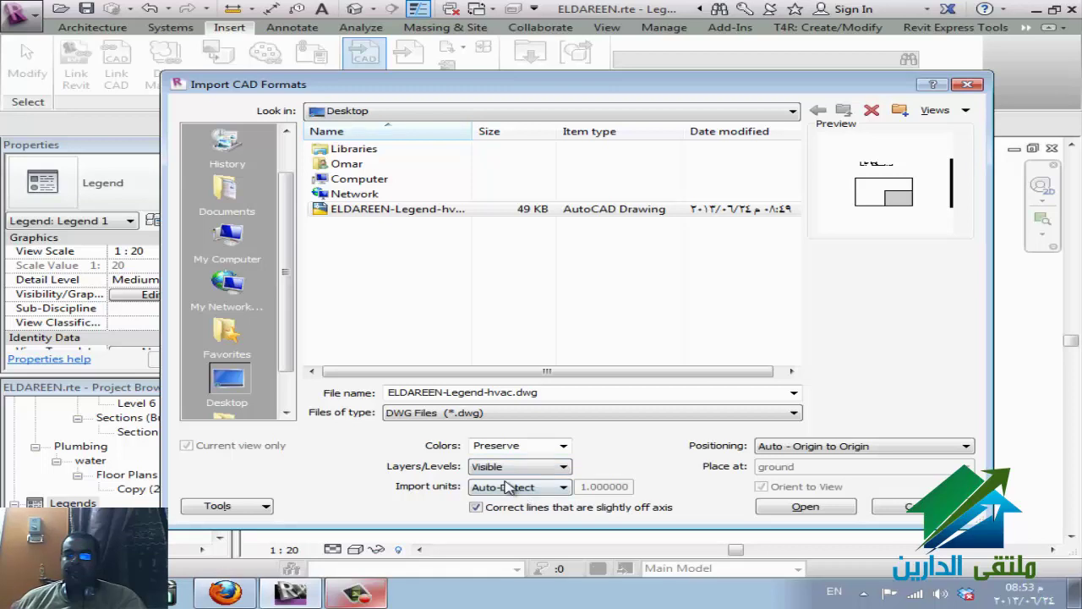
pyautogui.click(520, 467)
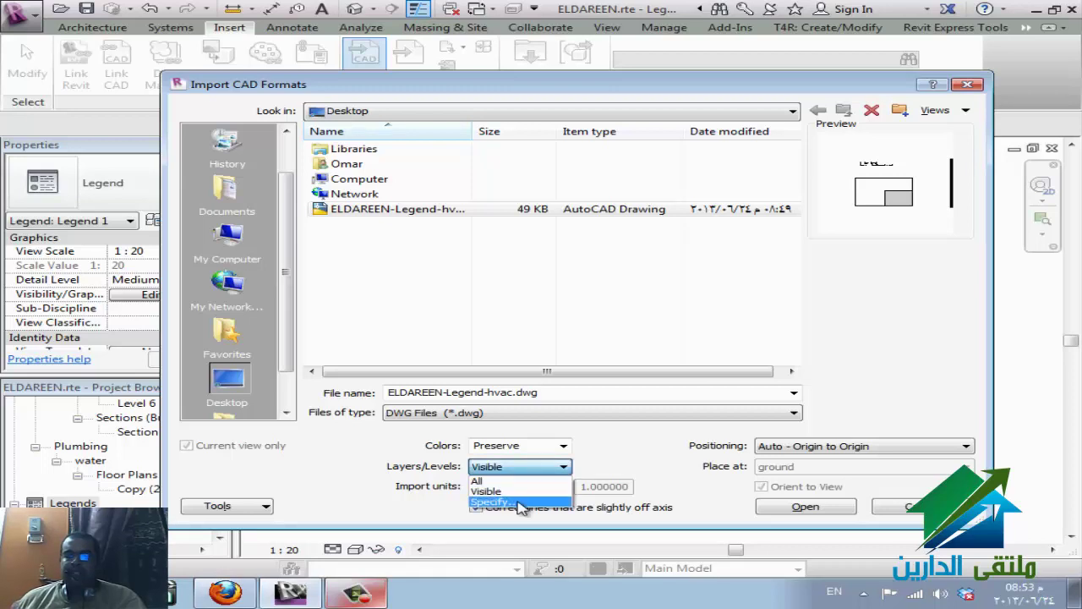
pyautogui.click(520, 503)
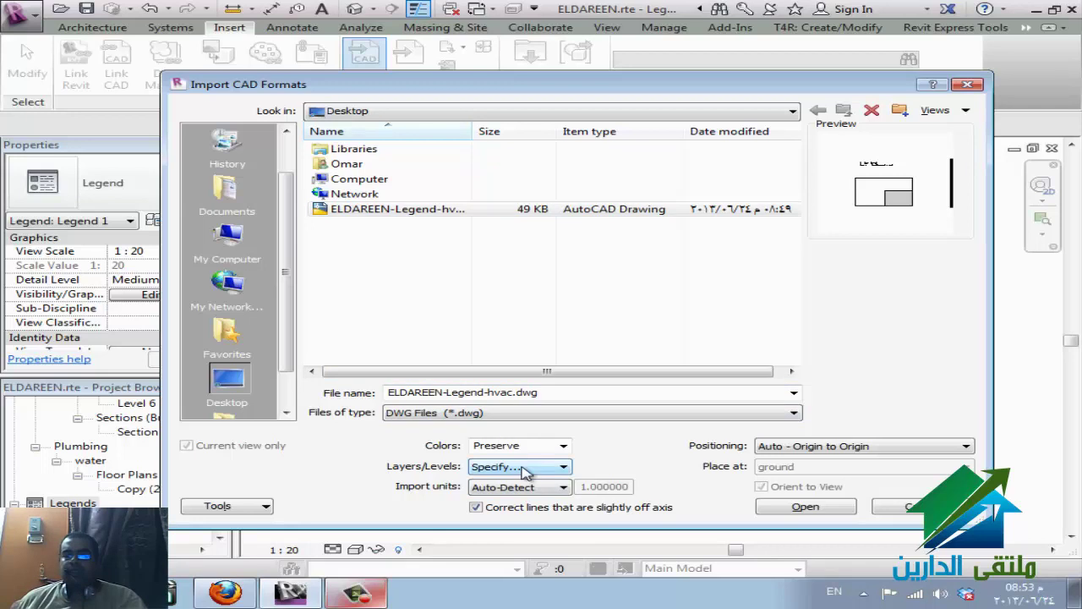
pyautogui.click(525, 472)
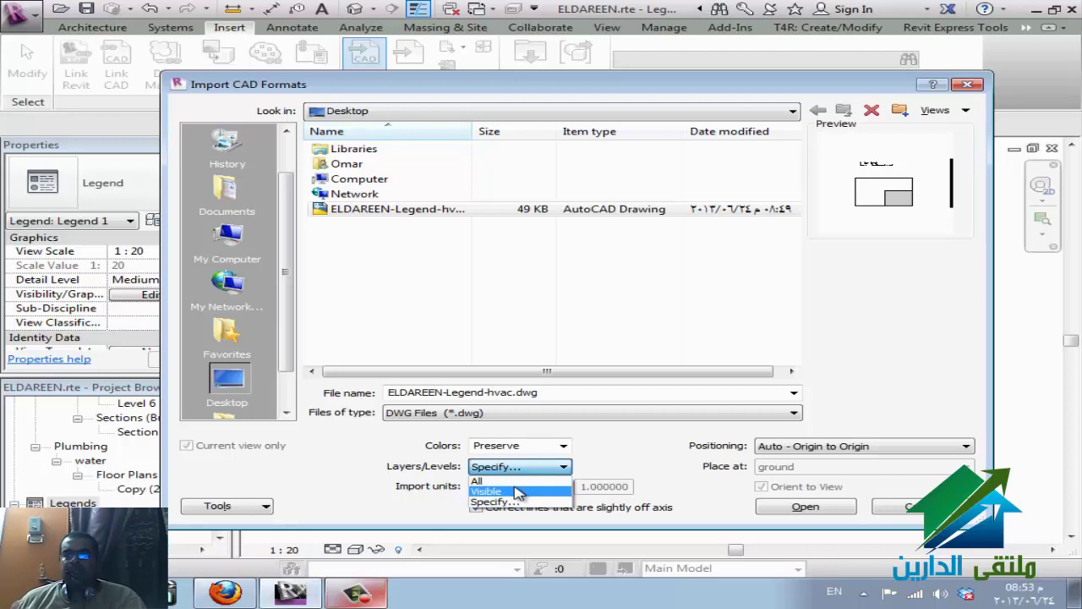
pyautogui.click(501, 502)
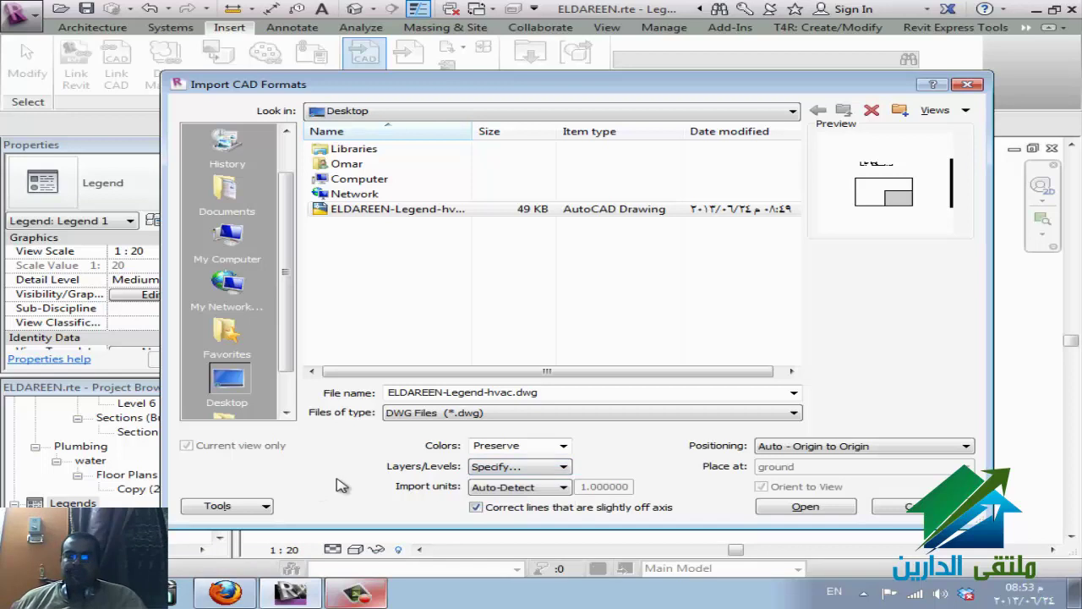
pyautogui.click(530, 491)
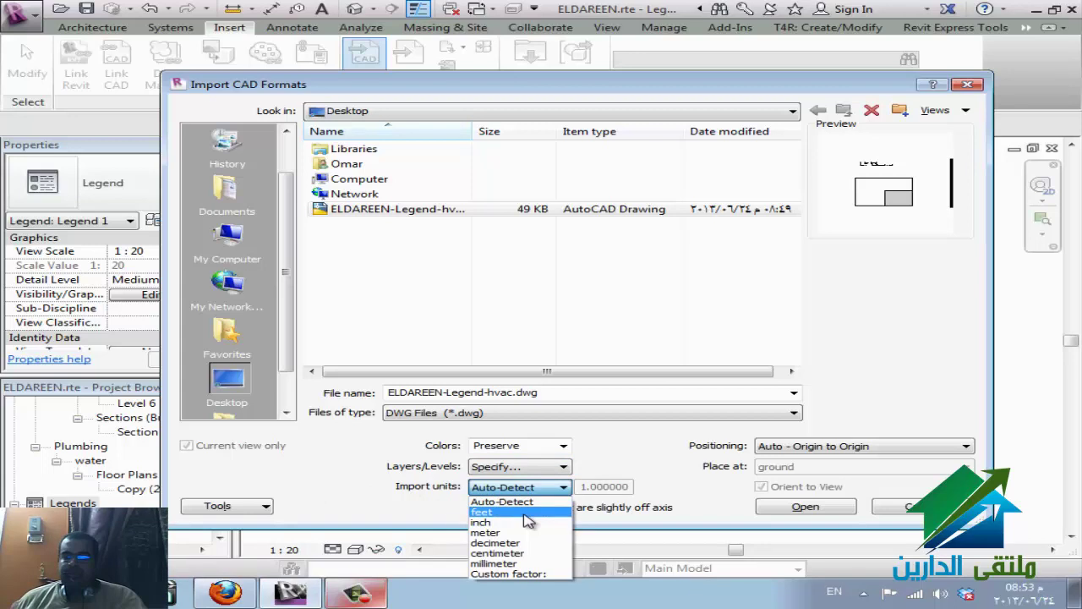
pyautogui.click(517, 563)
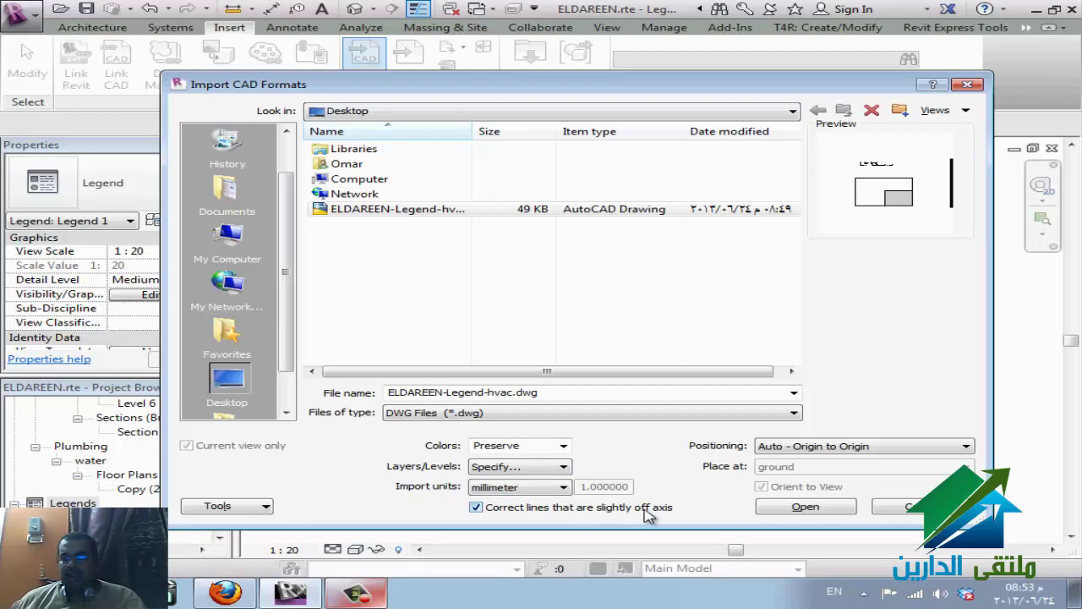
pyautogui.click(647, 516)
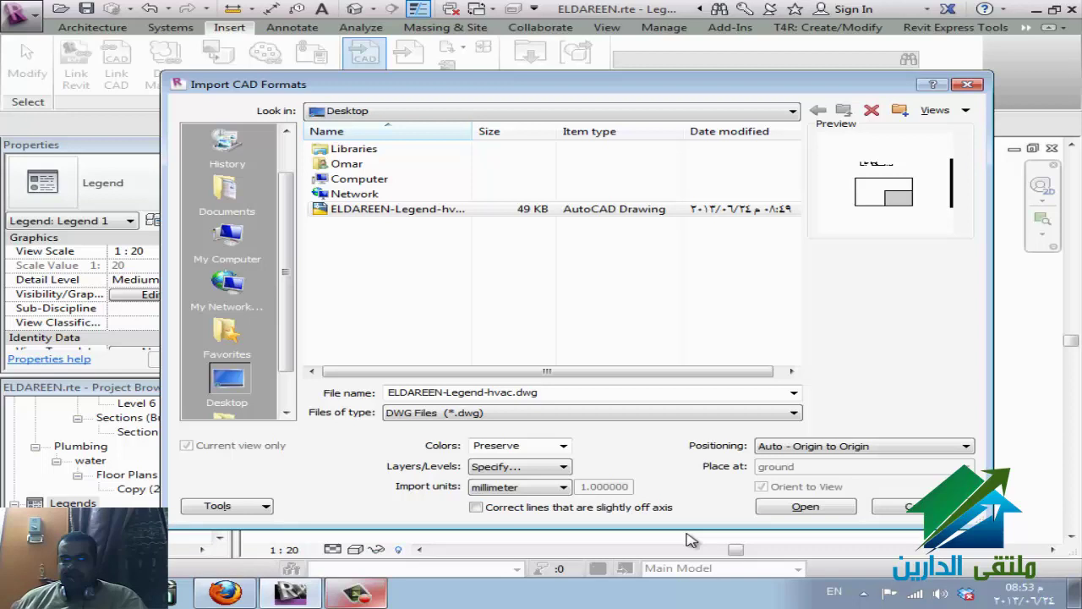
# - Import ELDAREEN-Legend-hvac.dwg with all four layers ticked and select the placed legend
pyautogui.click(804, 507)
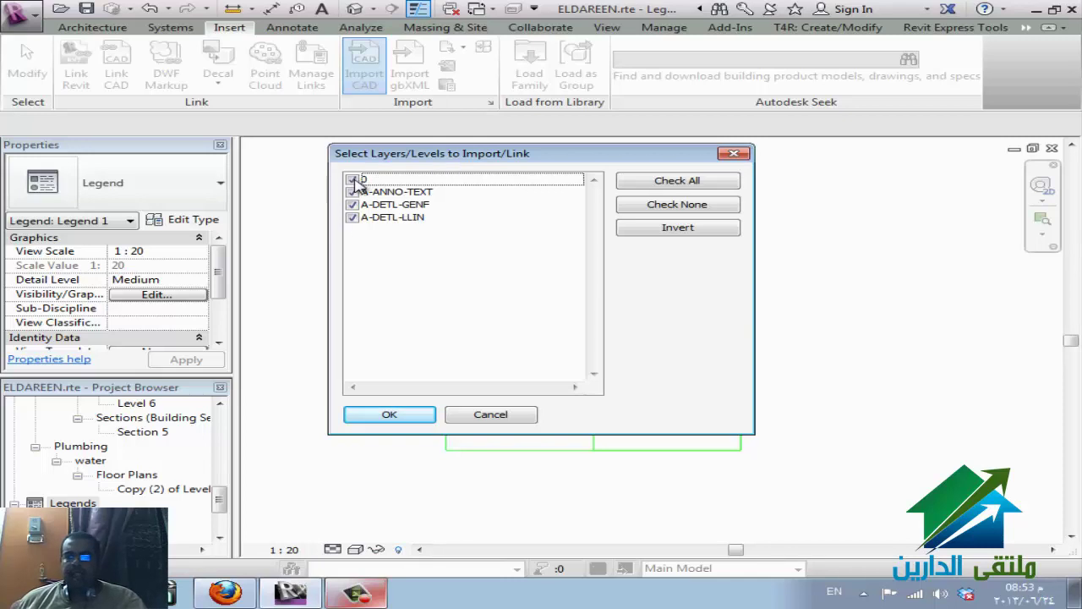
pyautogui.click(355, 180)
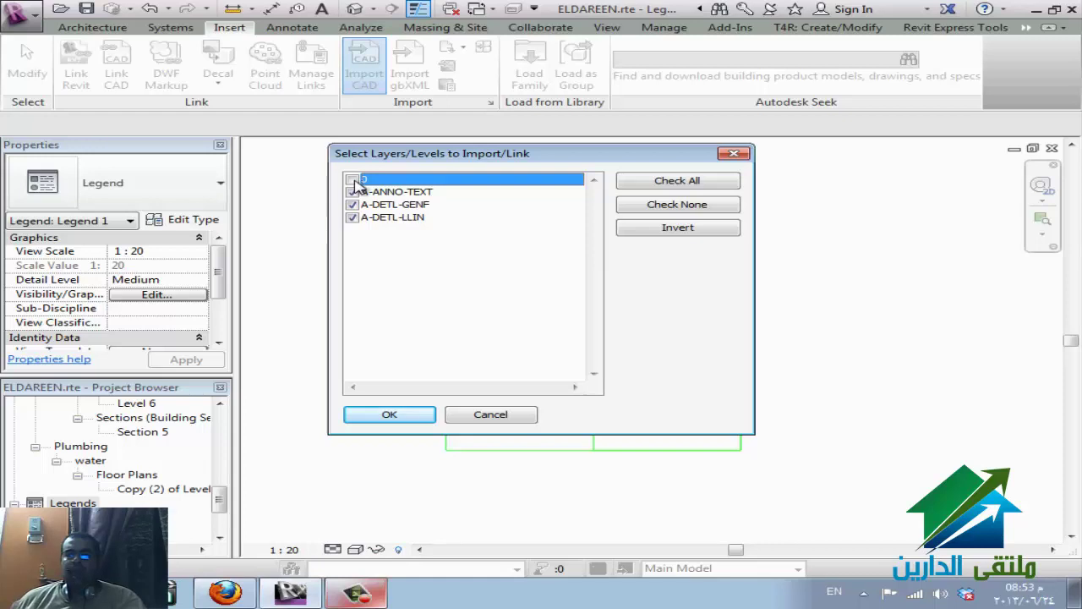
pyautogui.click(396, 416)
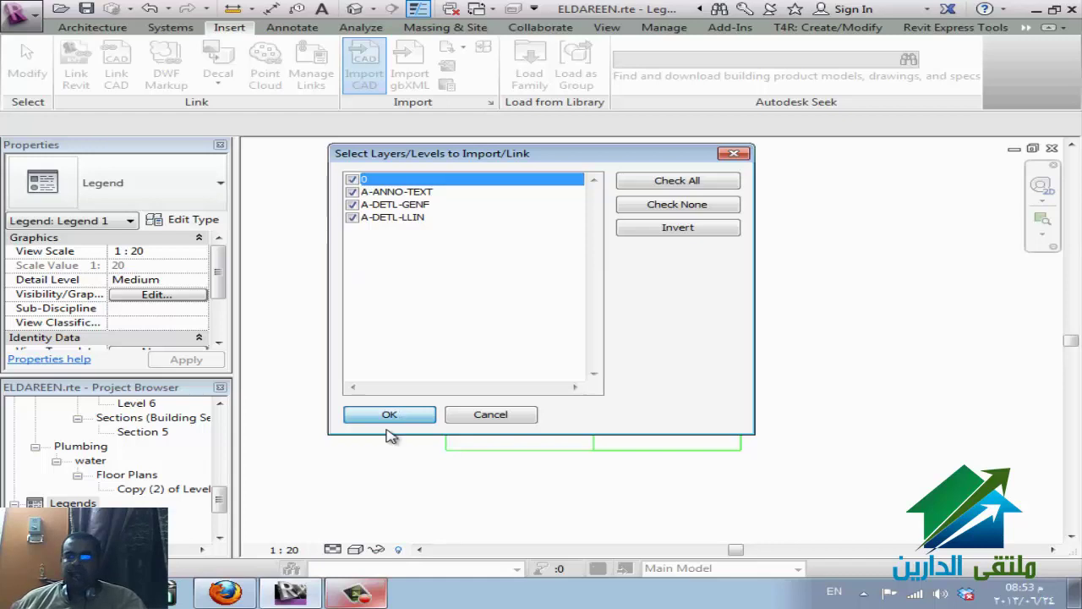
pyautogui.click(647, 437)
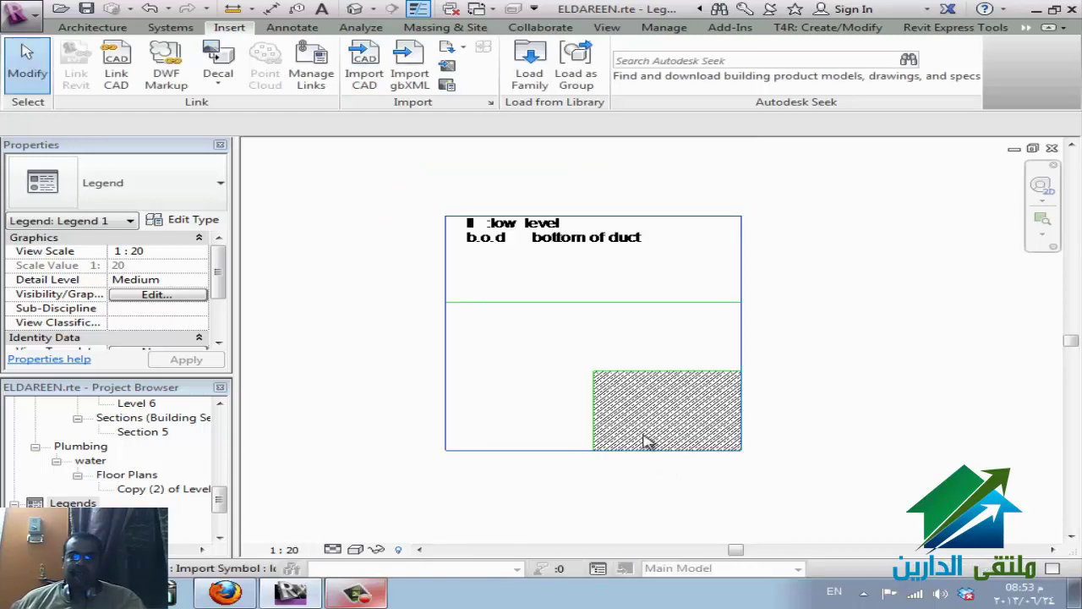
# - Unpin the imported HVAC legend and move it slightly lower and to the right
pyautogui.click(635, 335)
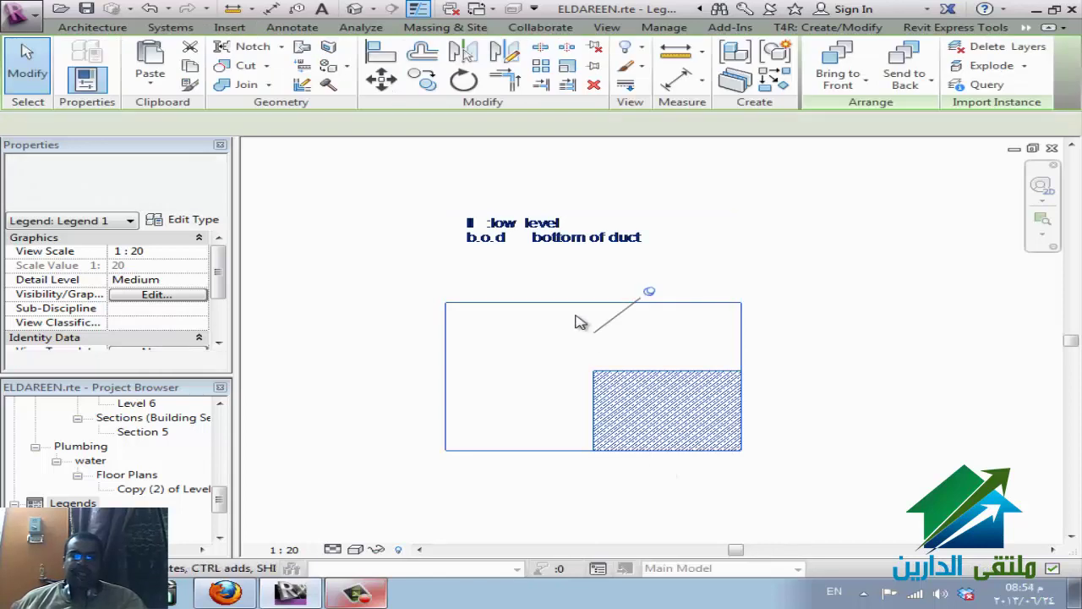
pyautogui.click(652, 454)
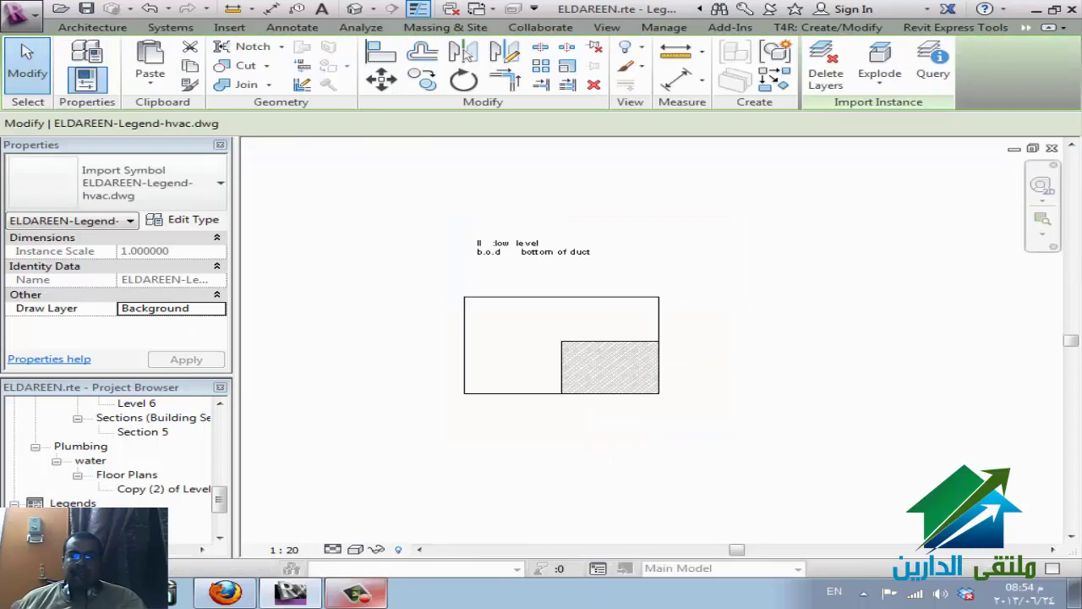
pyautogui.press('Escape')
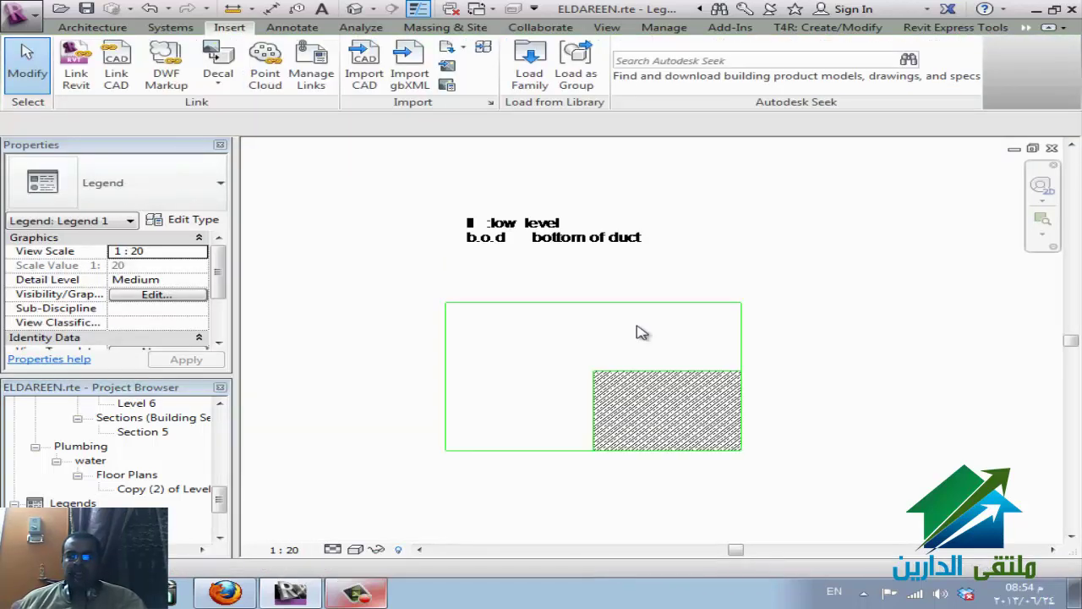
pyautogui.click(742, 385)
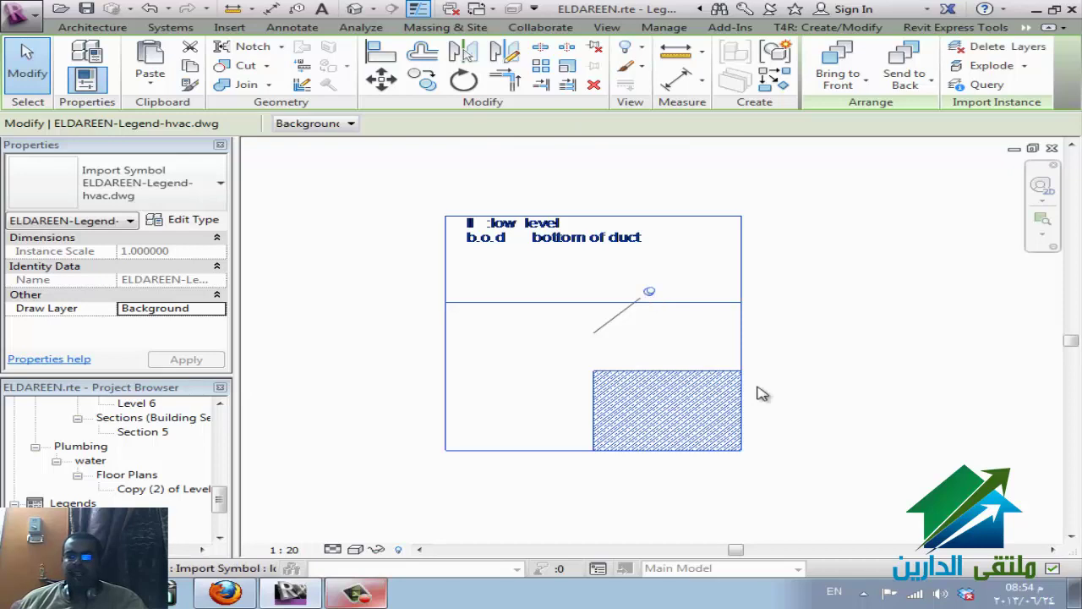
pyautogui.click(599, 51)
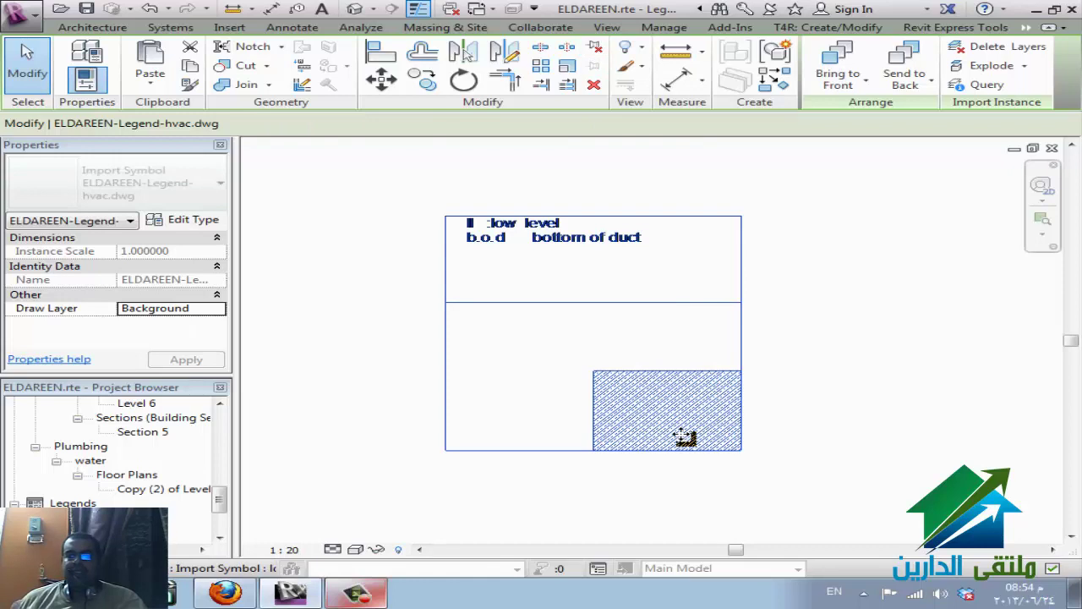
pyautogui.moveTo(683, 435); pyautogui.dragTo(835, 404)
pyautogui.moveTo(778, 526); pyautogui.dragTo(773, 527)
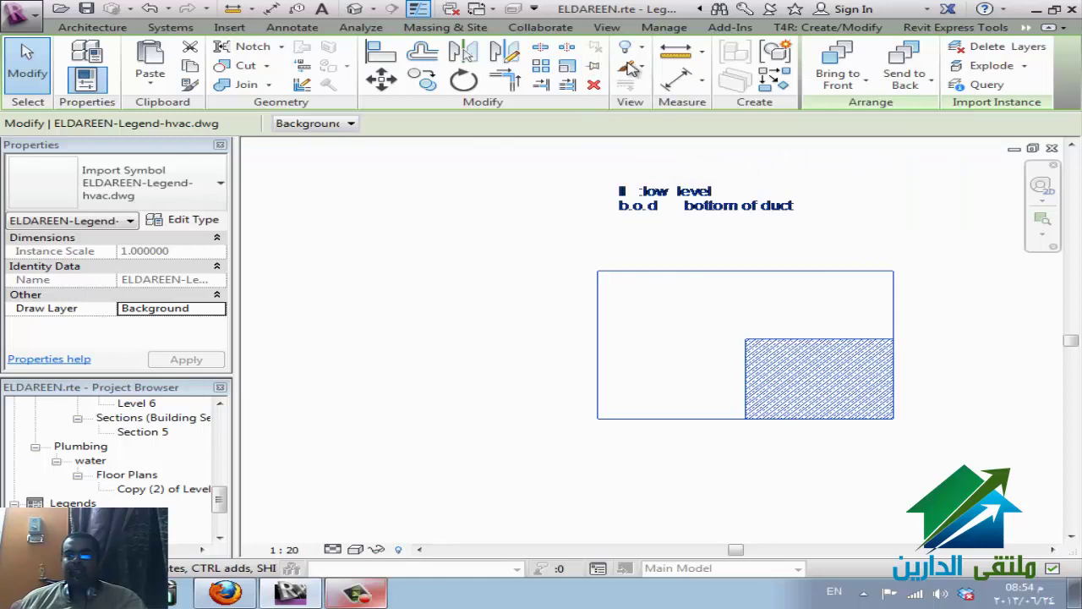
pyautogui.moveTo(778, 415); pyautogui.dragTo(668, 490)
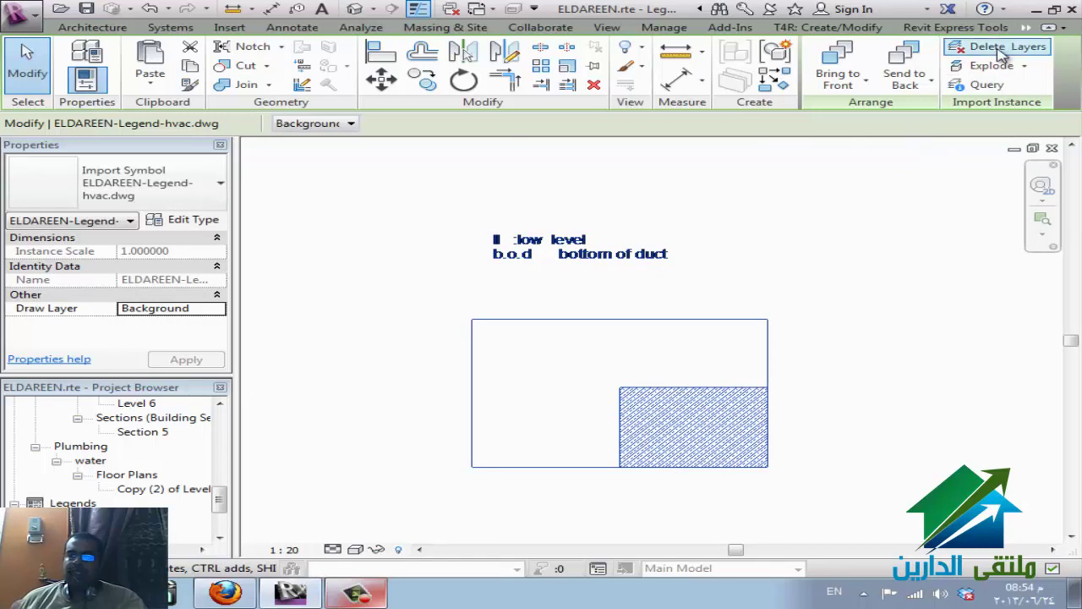
# - Close Delete Layers without removing anything, then query a legend line to find layer A-DETL-LLIN
pyautogui.click(1007, 47)
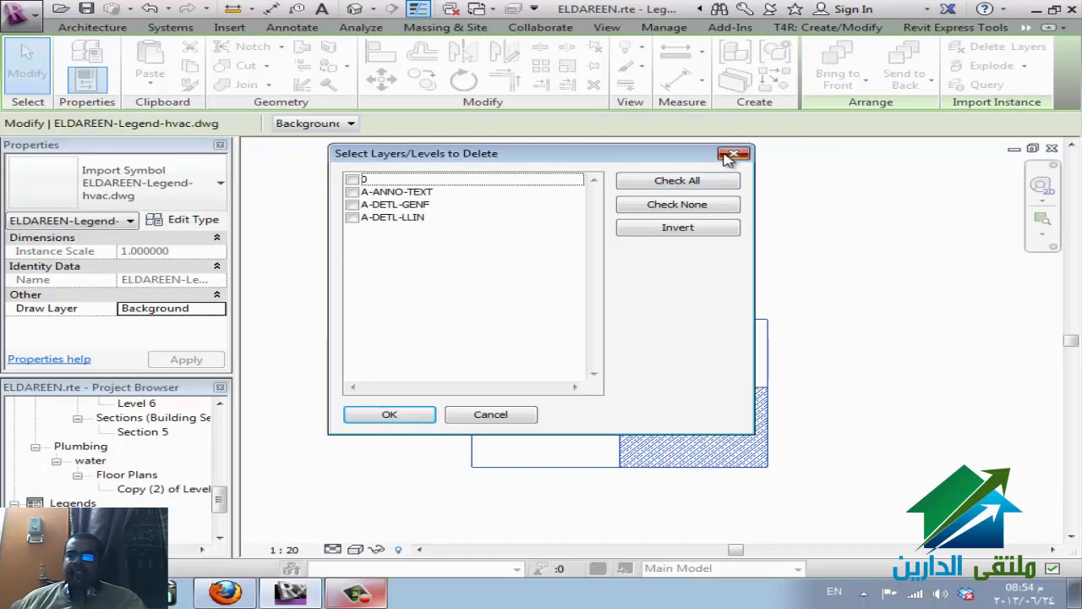
pyautogui.click(730, 158)
pyautogui.click(918, 181)
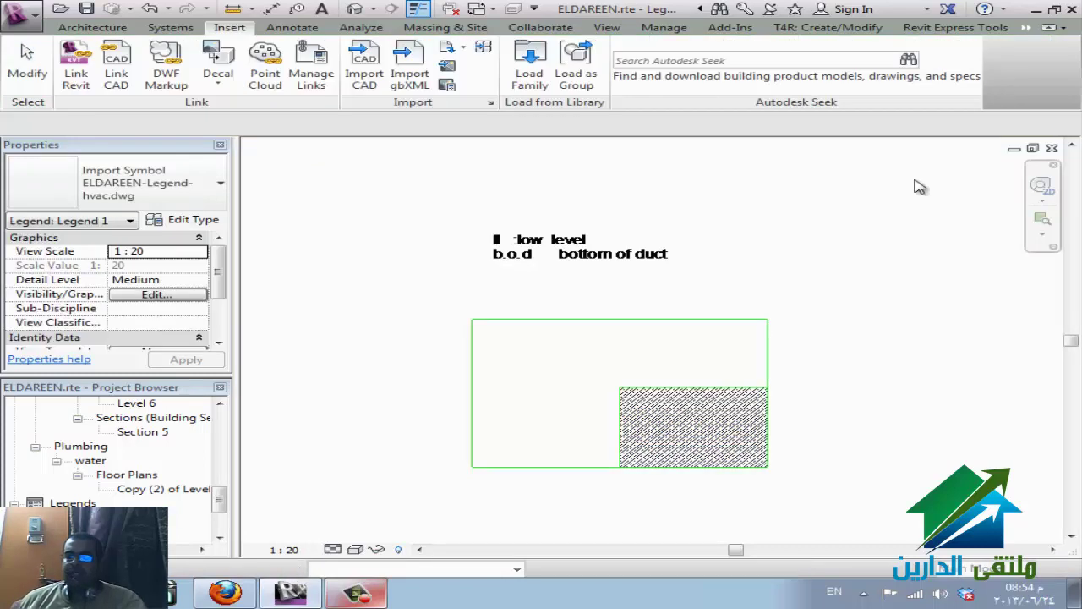
pyautogui.click(775, 406)
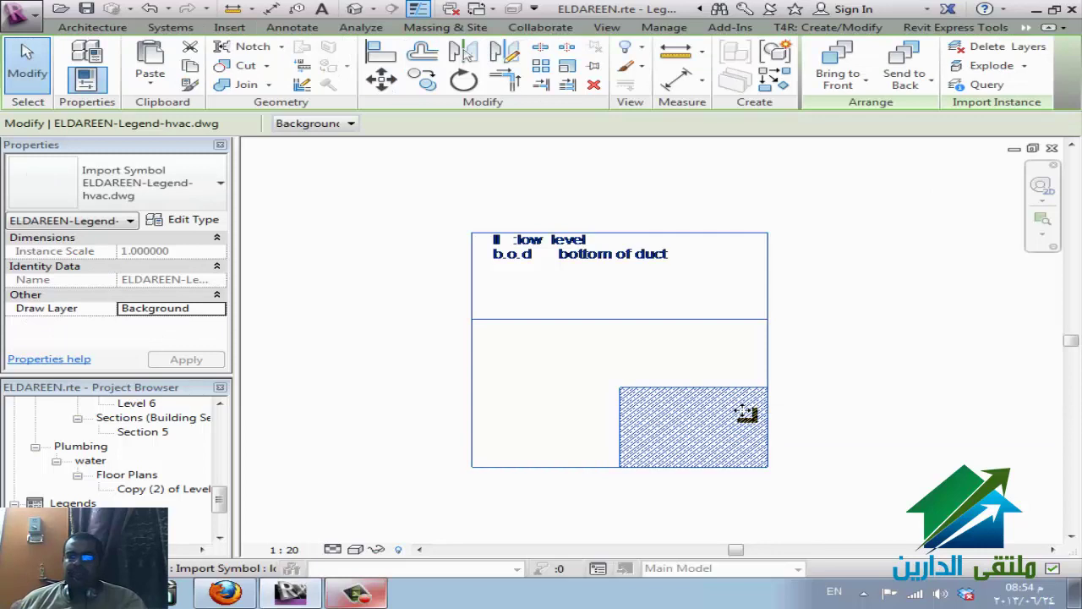
pyautogui.click(981, 85)
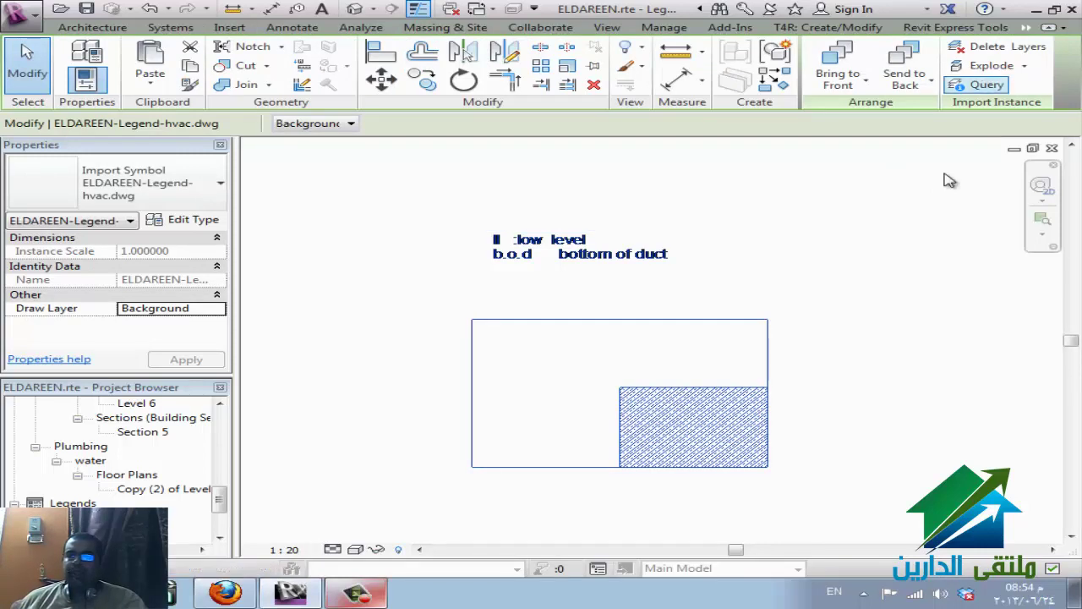
pyautogui.click(677, 394)
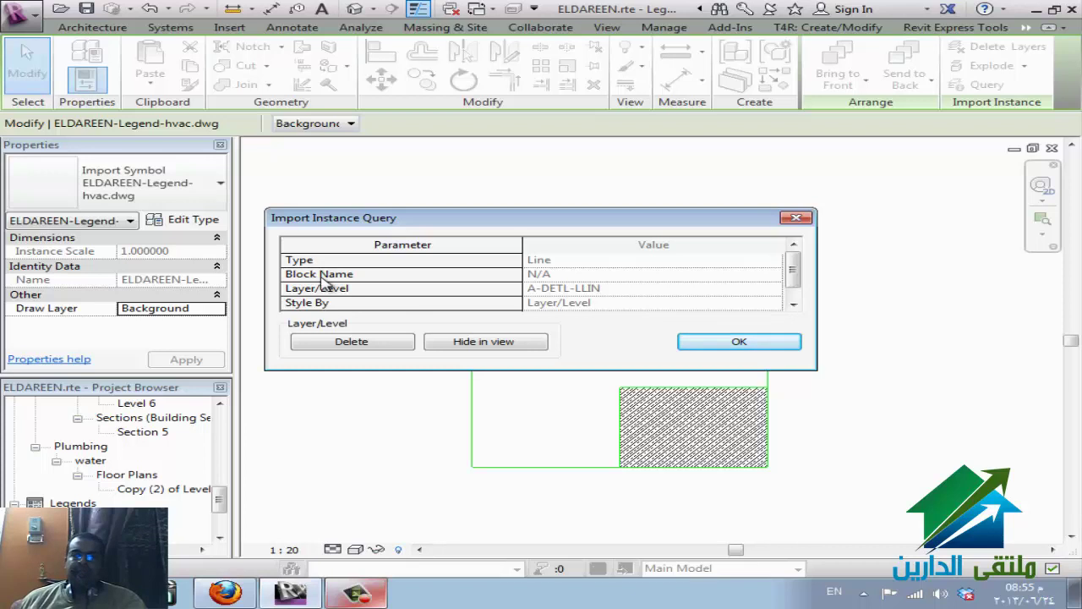
# - Use the query result's Hide in view to hide layer A-DETL-LLIN in Legend 1
pyautogui.moveTo(793, 275); pyautogui.dragTo(795, 292)
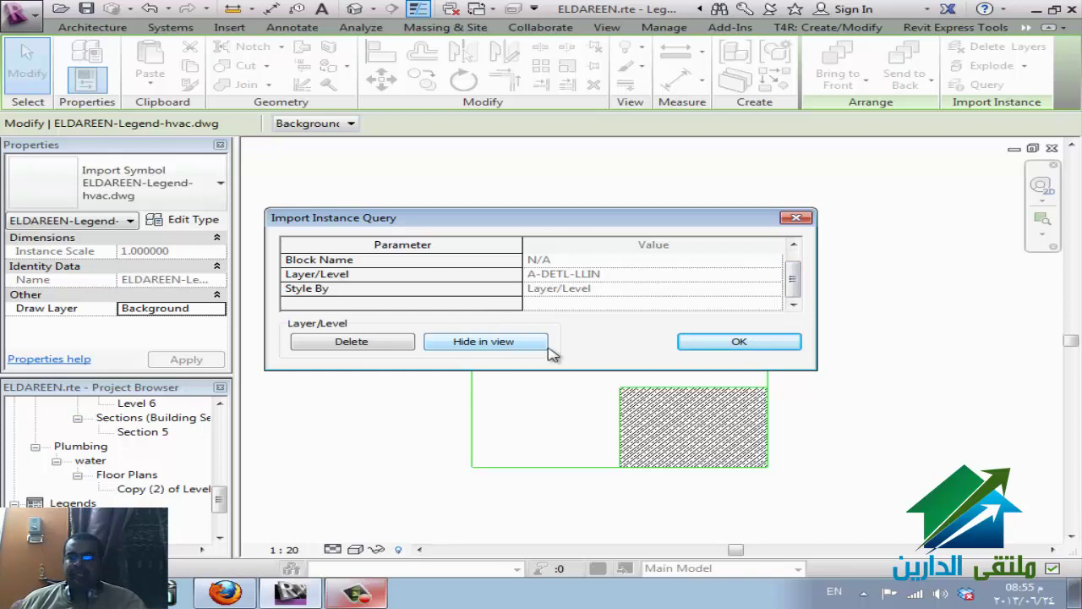
pyautogui.click(470, 339)
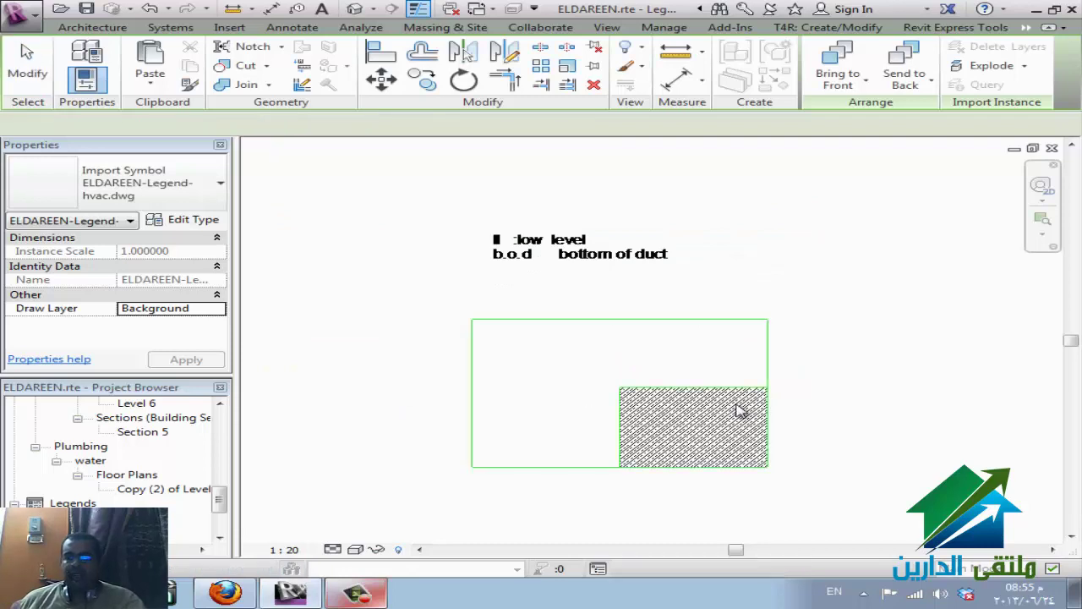
# - Full Explode the reselected HVAC legend import into native text, lines and filled region
pyautogui.press('Escape')
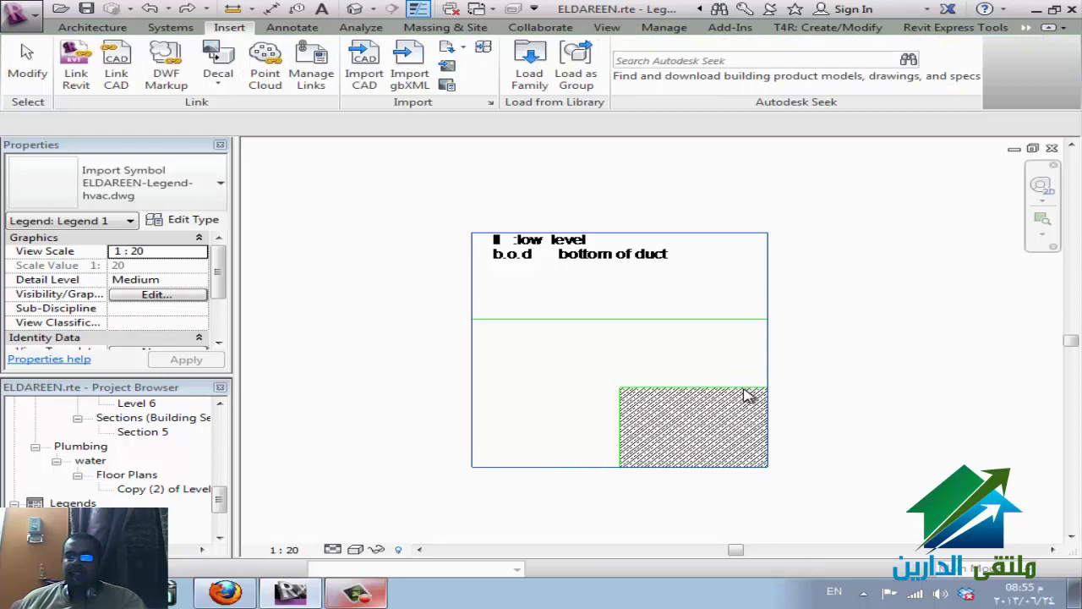
pyautogui.click(776, 430)
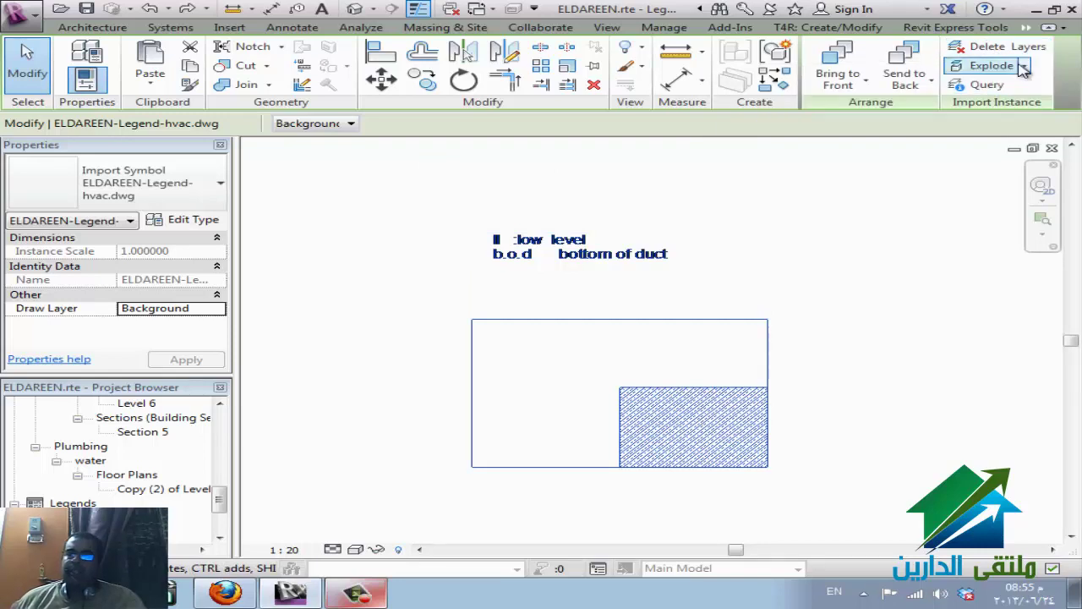
pyautogui.click(1025, 66)
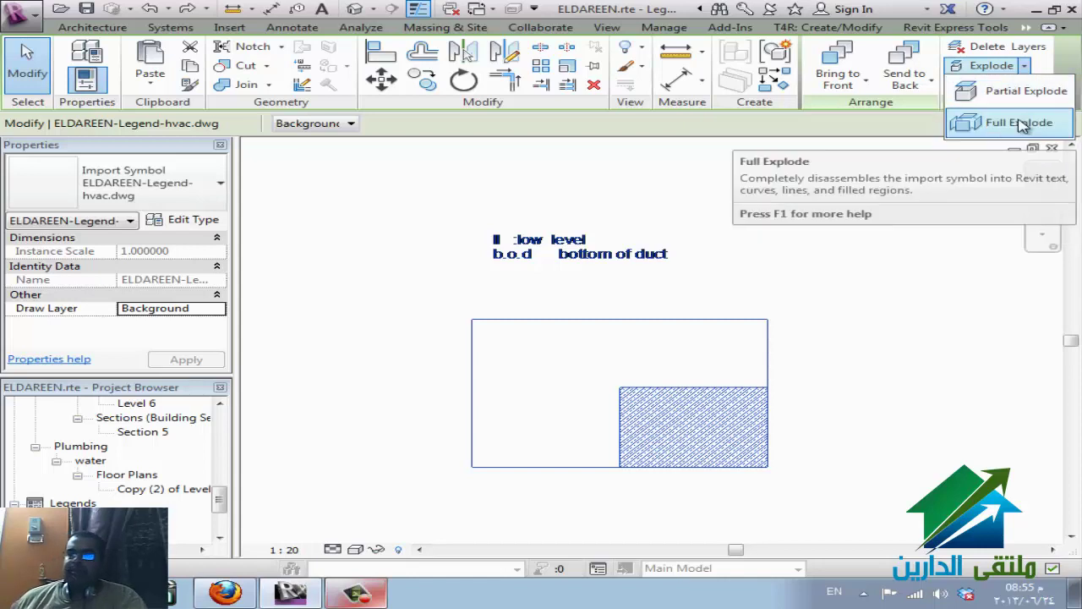
pyautogui.click(998, 123)
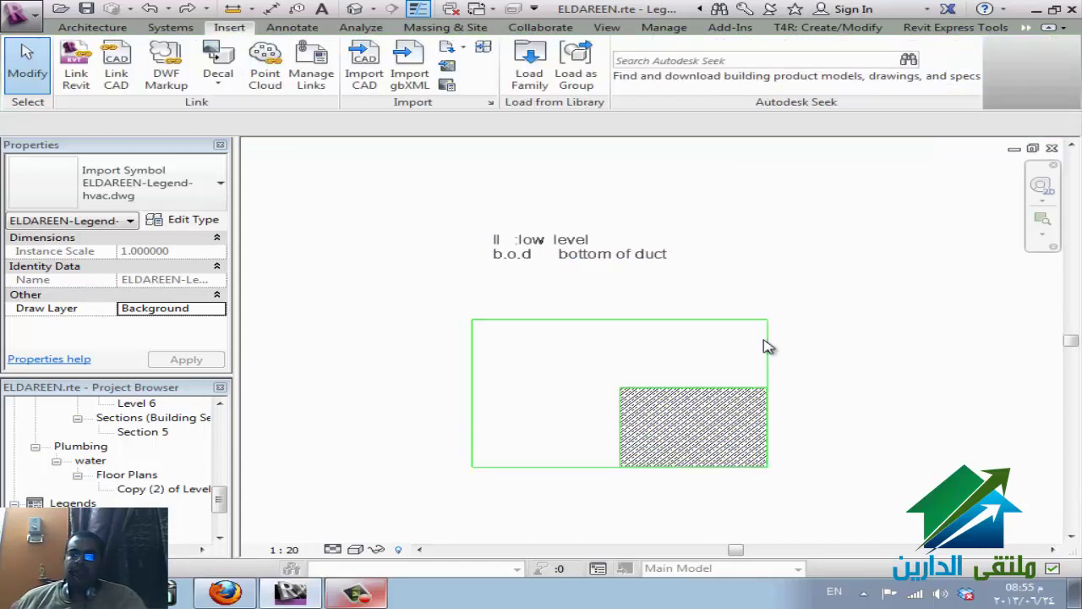
pyautogui.click(590, 259)
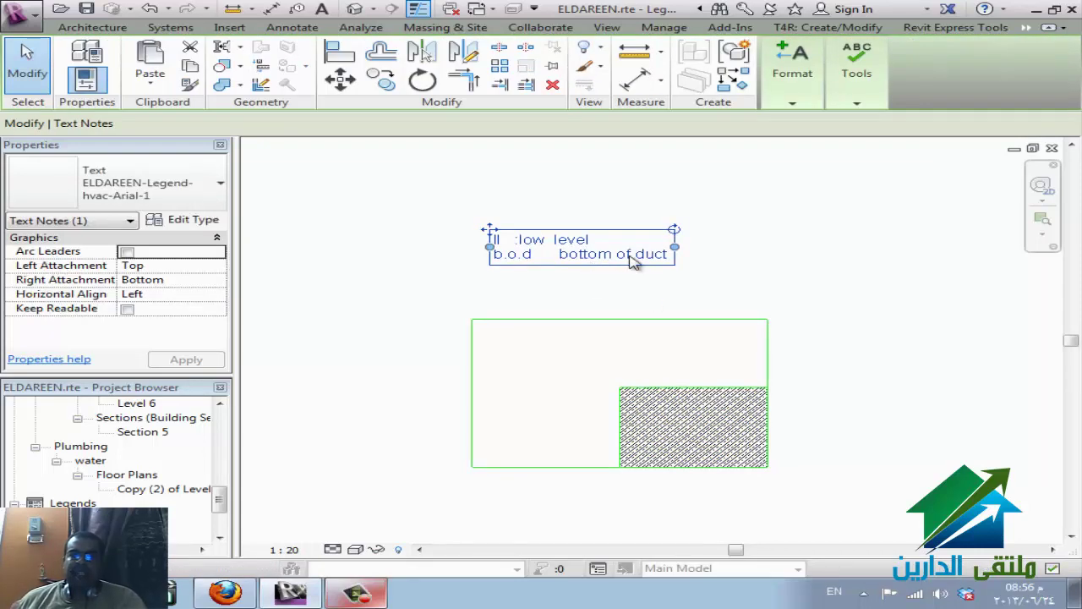
# - Edit the note's first line, replacing 'w level' with 'l' so it reads 'll :lol'
pyautogui.click(596, 260)
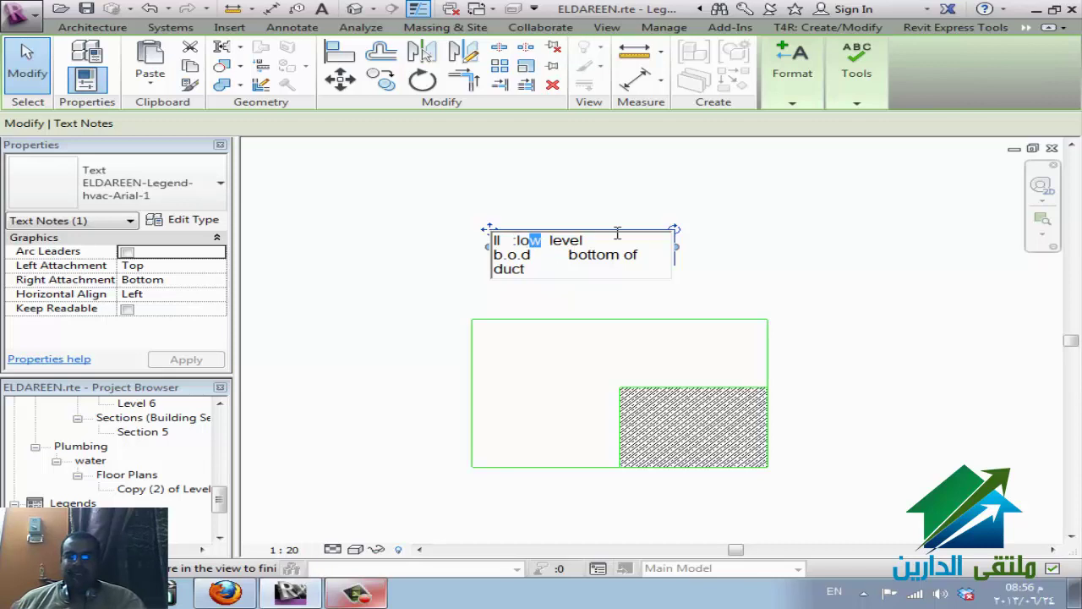
pyautogui.moveTo(617, 233); pyautogui.dragTo(637, 240)
pyautogui.write('l')
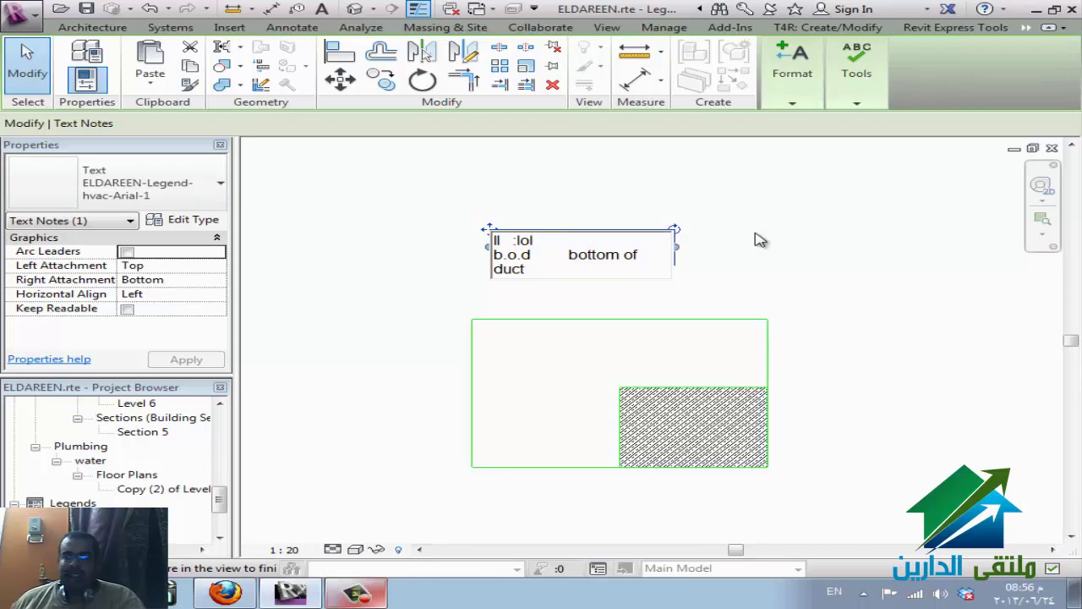
pyautogui.hotkey('ctrl', 'a')
pyautogui.click(756, 296)
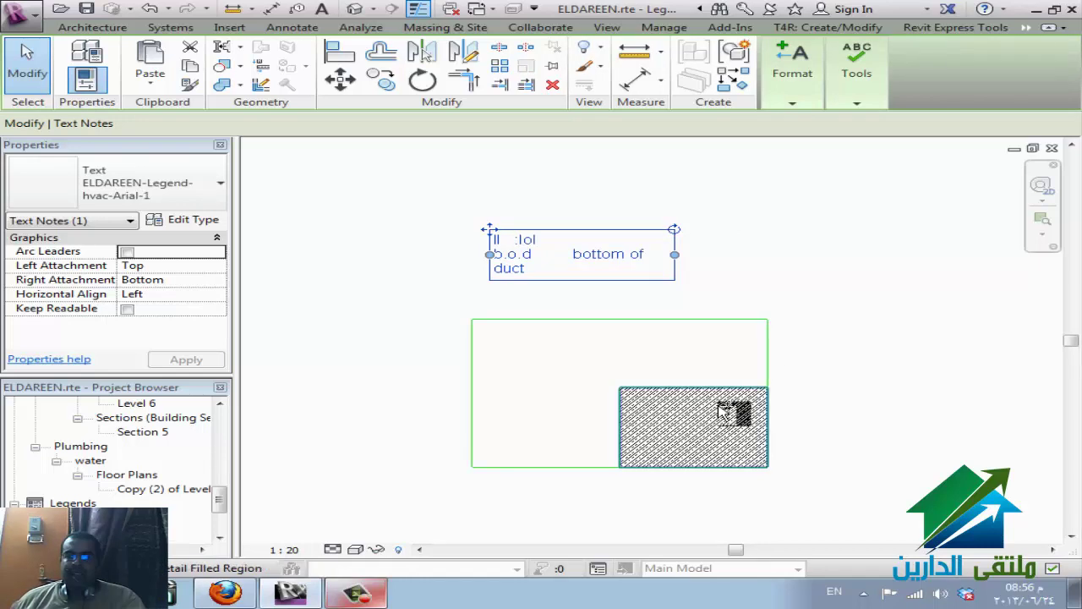
# - Widen the rectangle's right edge and lower its 4000-long top line to 500 above the hatch
pyautogui.click(770, 342)
pyautogui.moveTo(771, 359); pyautogui.dragTo(872, 403)
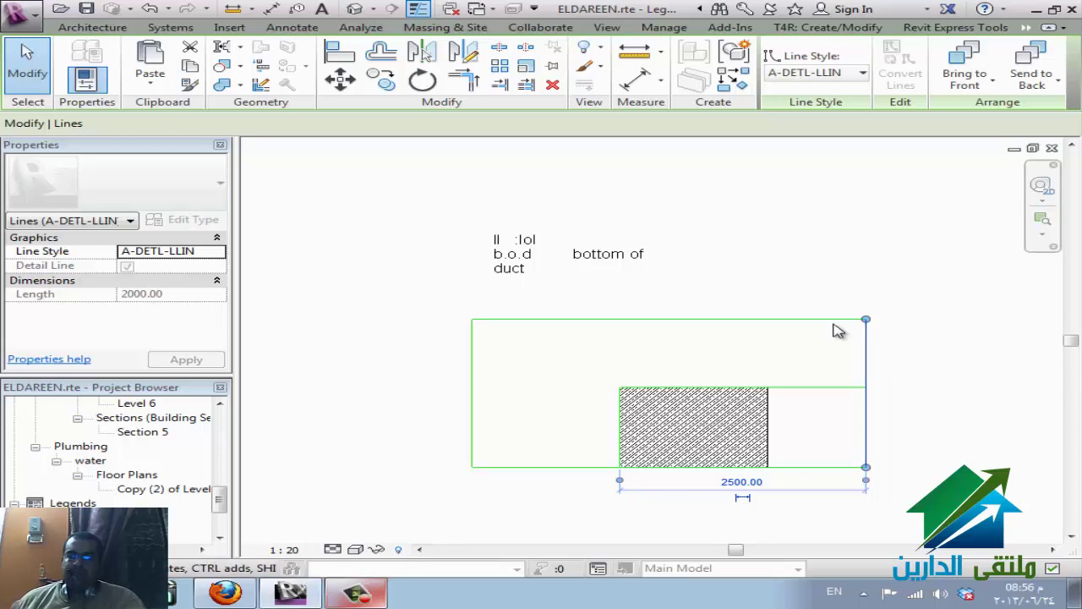
pyautogui.click(799, 320)
pyautogui.moveTo(768, 322); pyautogui.dragTo(773, 352)
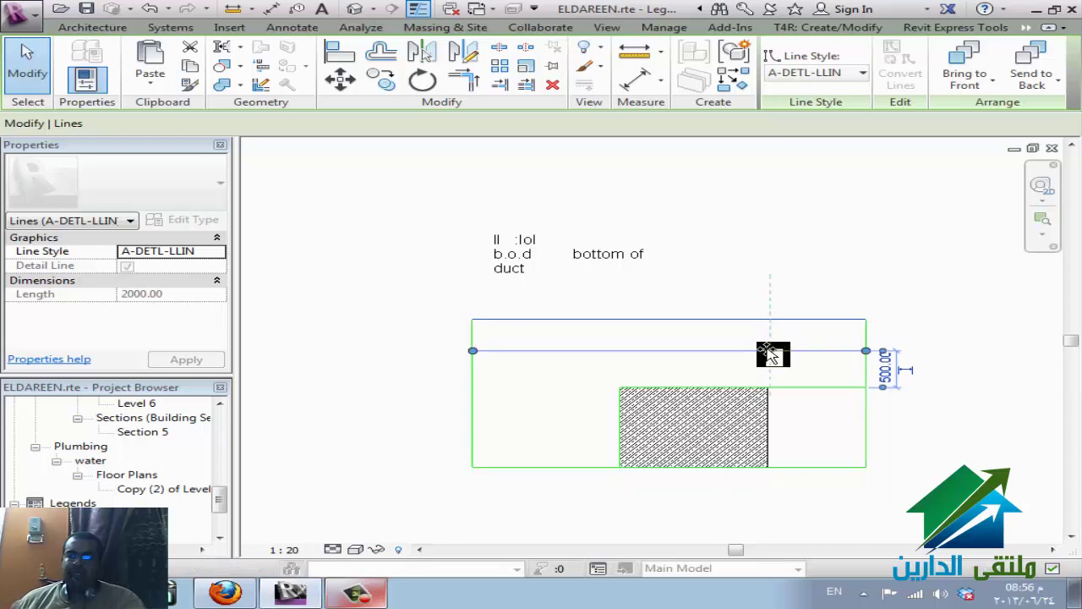
pyautogui.click(925, 483)
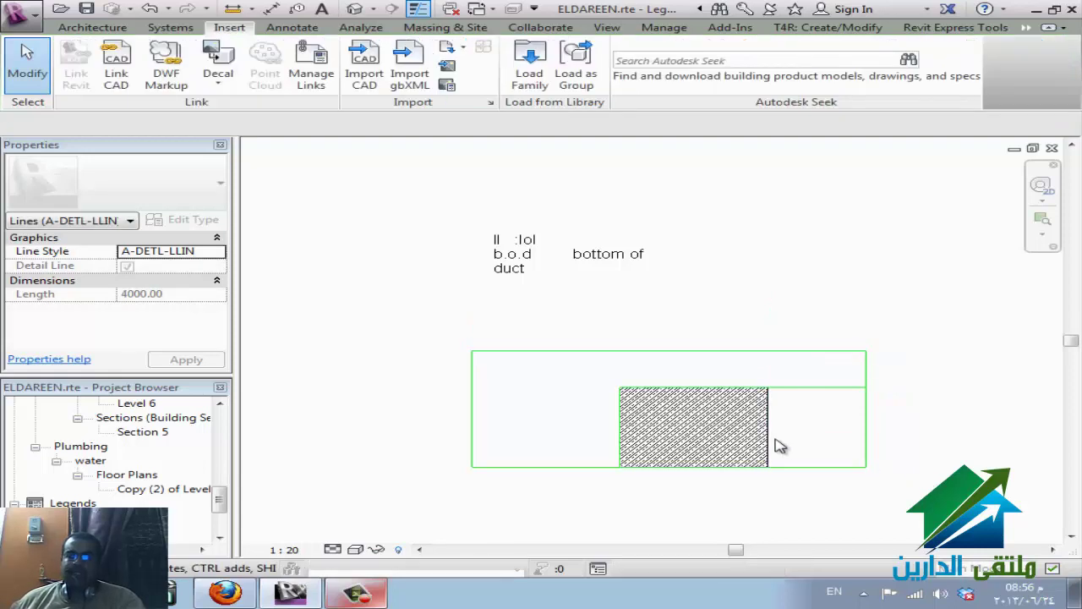
pyautogui.click(542, 360)
pyautogui.click(361, 303)
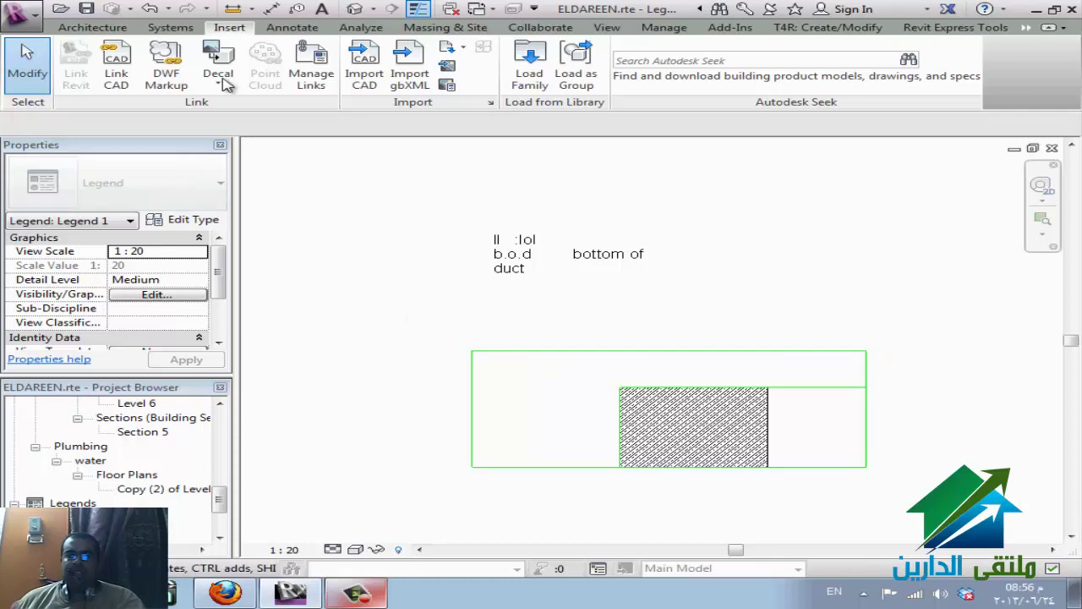
# - Import a second copy of ELDAREEN-Legend-hvac.dwg, Manual - Origin, all layers, placed above the first
pyautogui.click(363, 81)
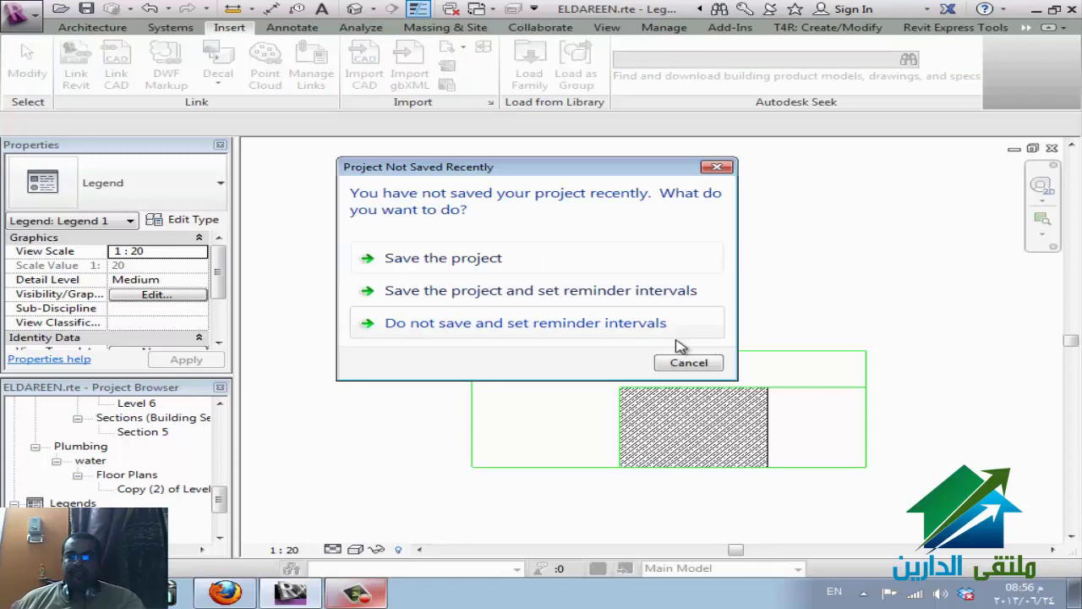
pyautogui.click(699, 365)
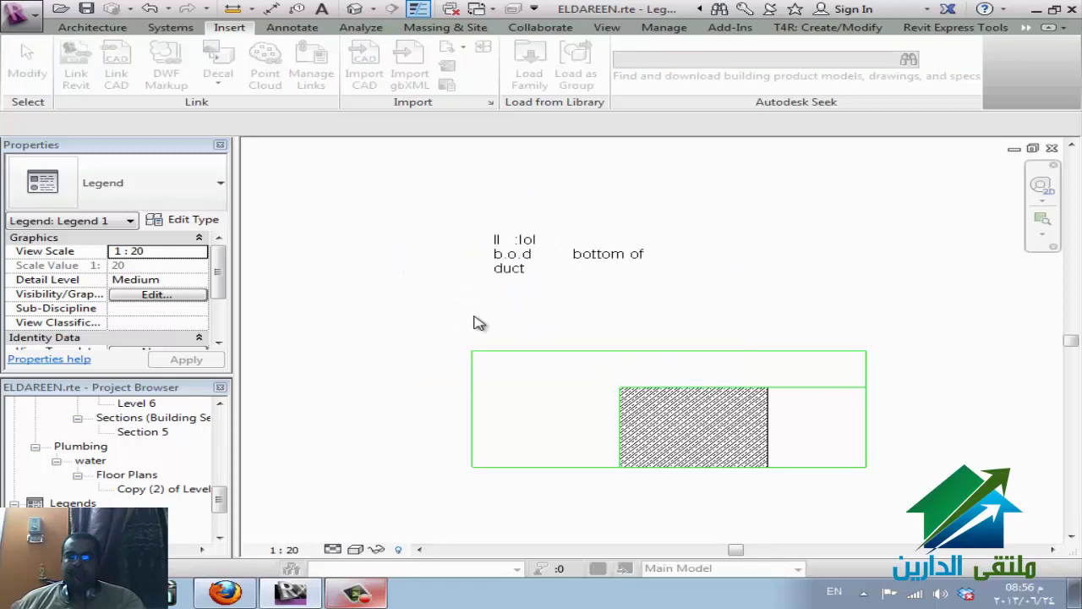
pyautogui.click(406, 210)
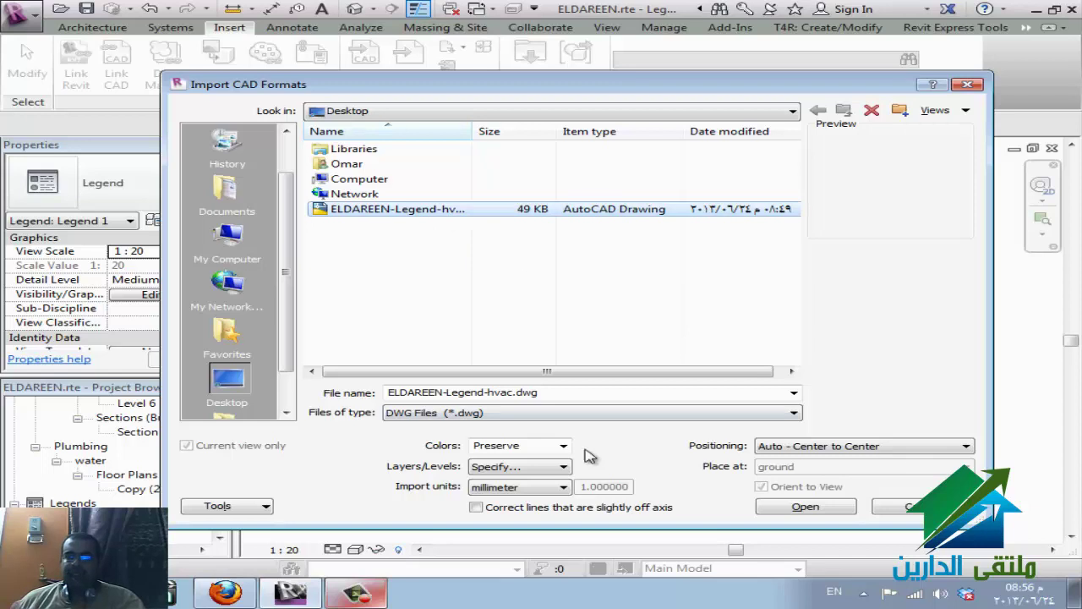
pyautogui.click(908, 447)
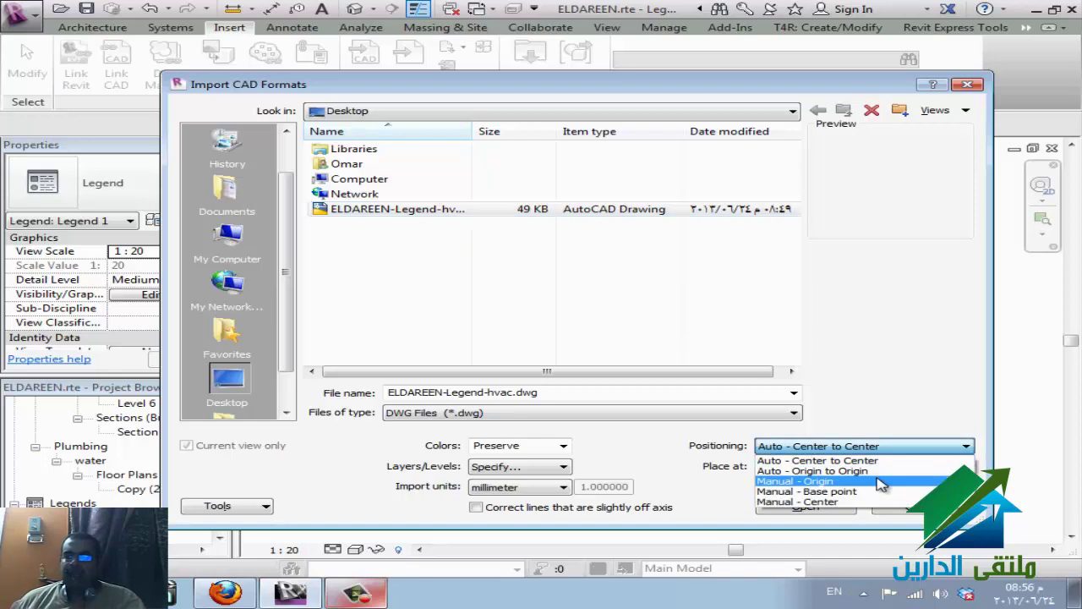
pyautogui.click(880, 481)
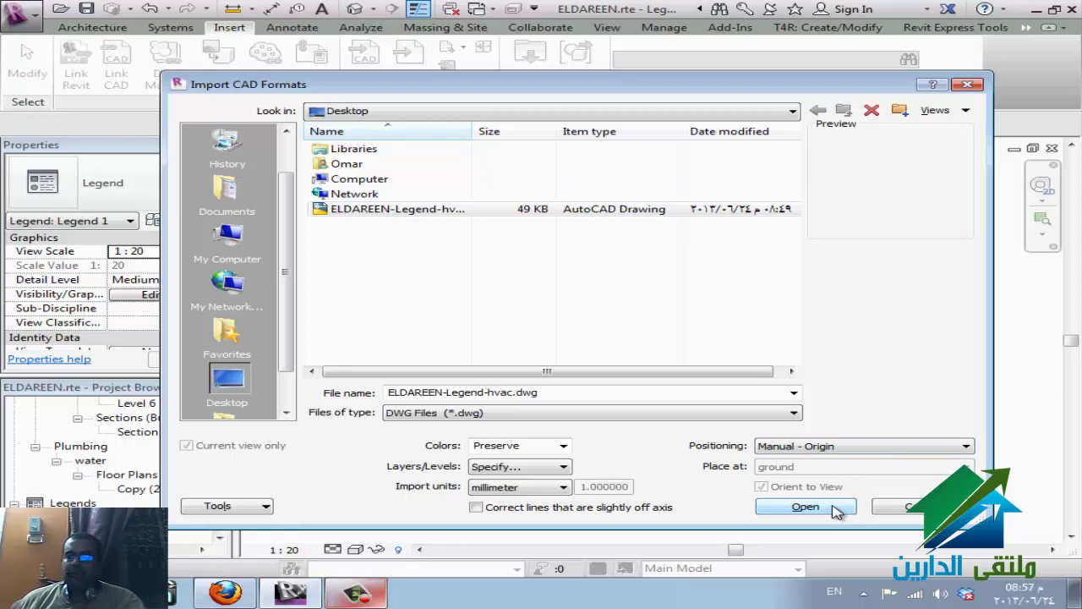
pyautogui.click(805, 507)
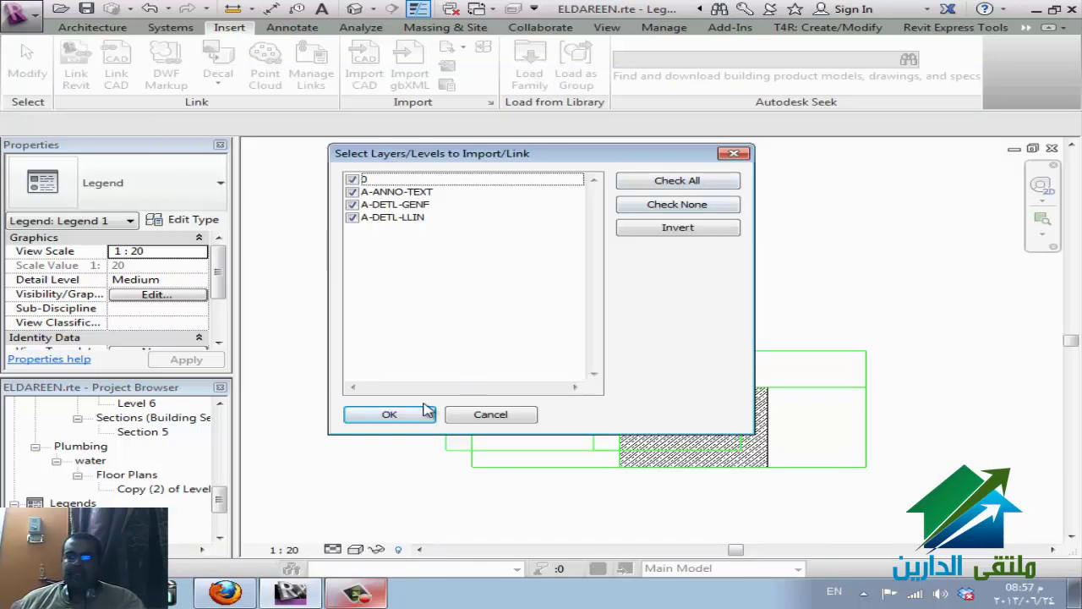
pyautogui.click(427, 413)
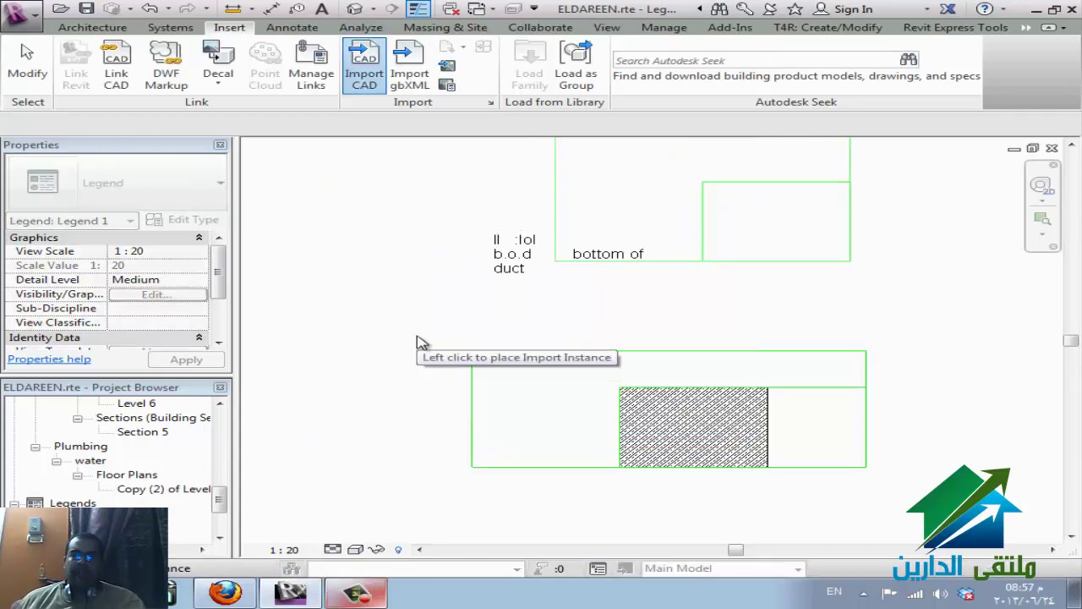
pyautogui.click(380, 360)
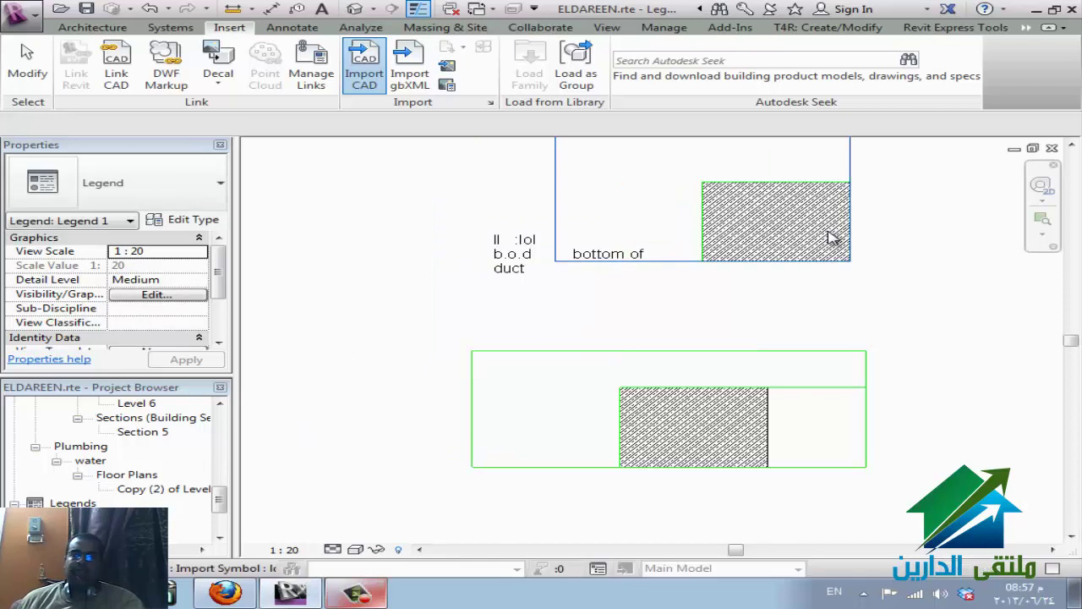
# - Create a new legend view from the Legends branch of the Project Browser
pyautogui.click(229, 465)
pyautogui.moveTo(226, 450); pyautogui.dragTo(227, 446)
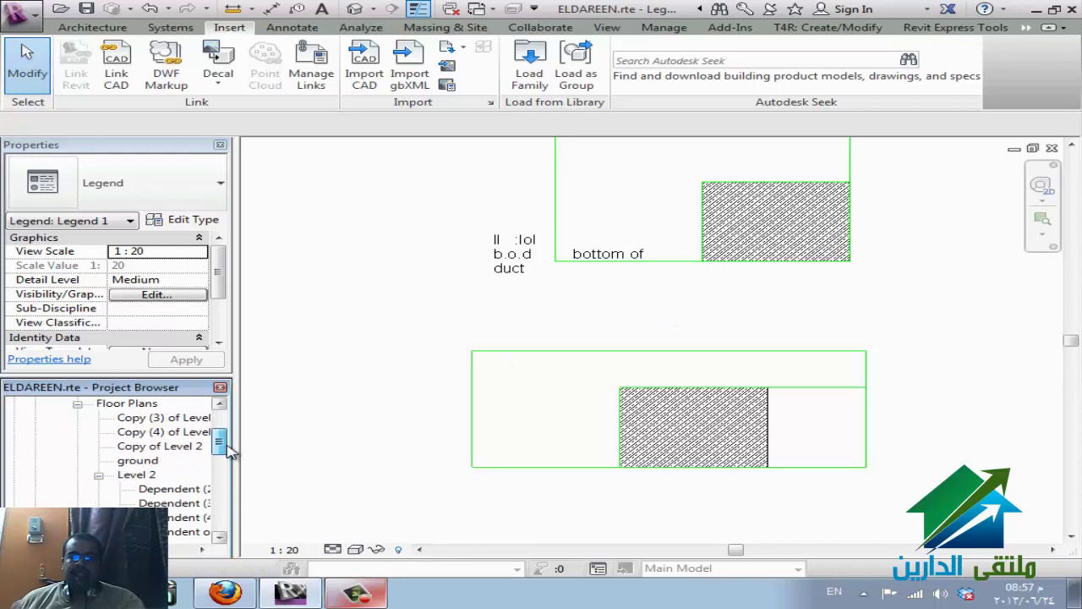
pyautogui.click(146, 475)
pyautogui.scroll(-1, 148, 478)
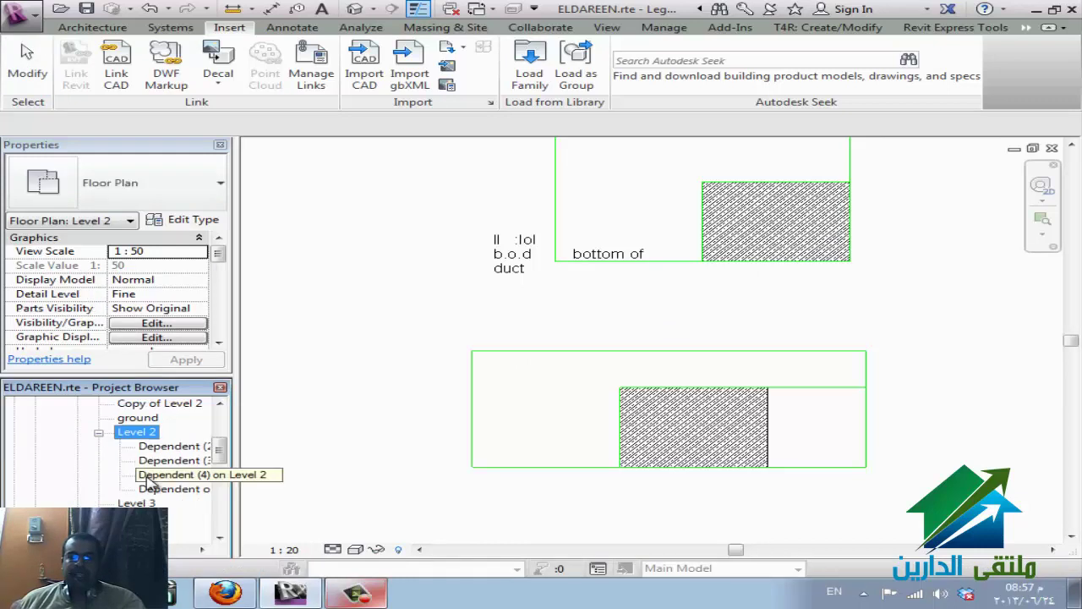
pyautogui.scroll(-3, 188, 480)
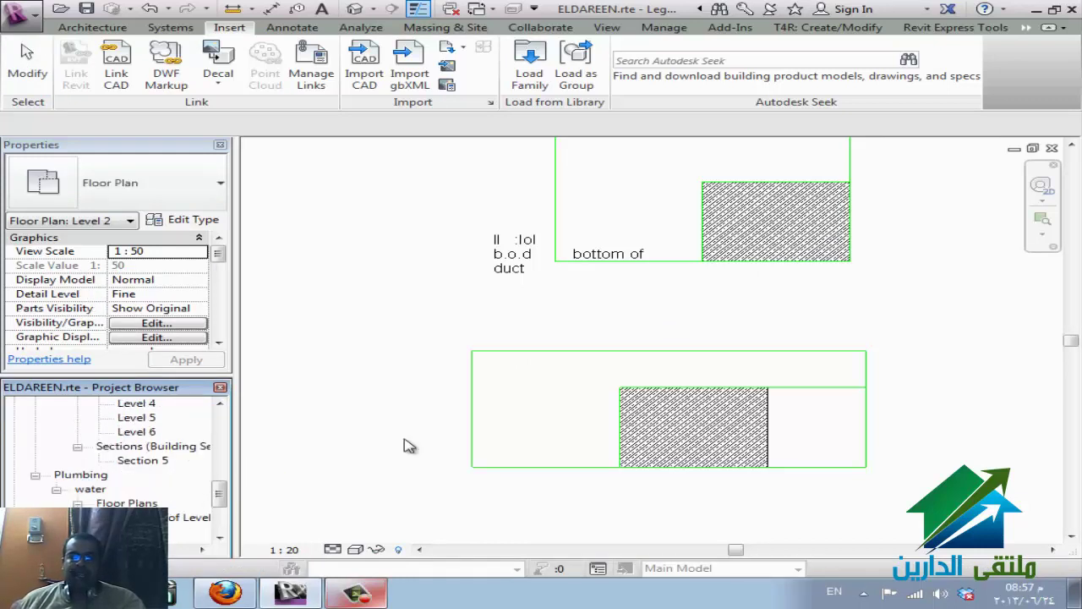
pyautogui.scroll(-1, 118, 501)
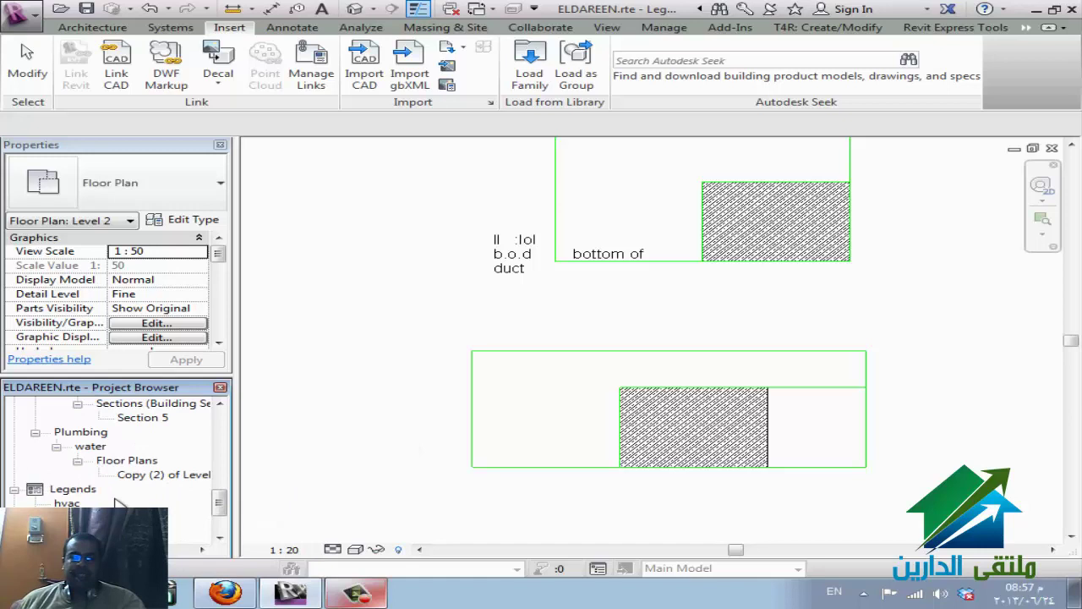
pyautogui.click(72, 499)
pyautogui.rightClick(73, 497)
pyautogui.click(120, 502)
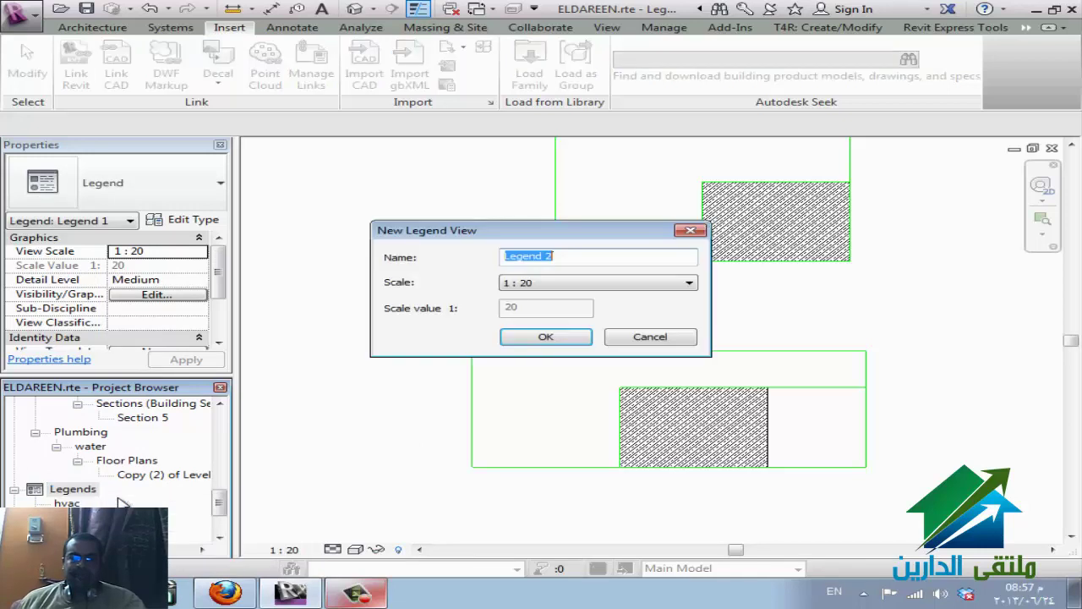
# - Create Legend 2 at 1:20 and start placing an Exhaust Grille legend component
pyautogui.click(568, 338)
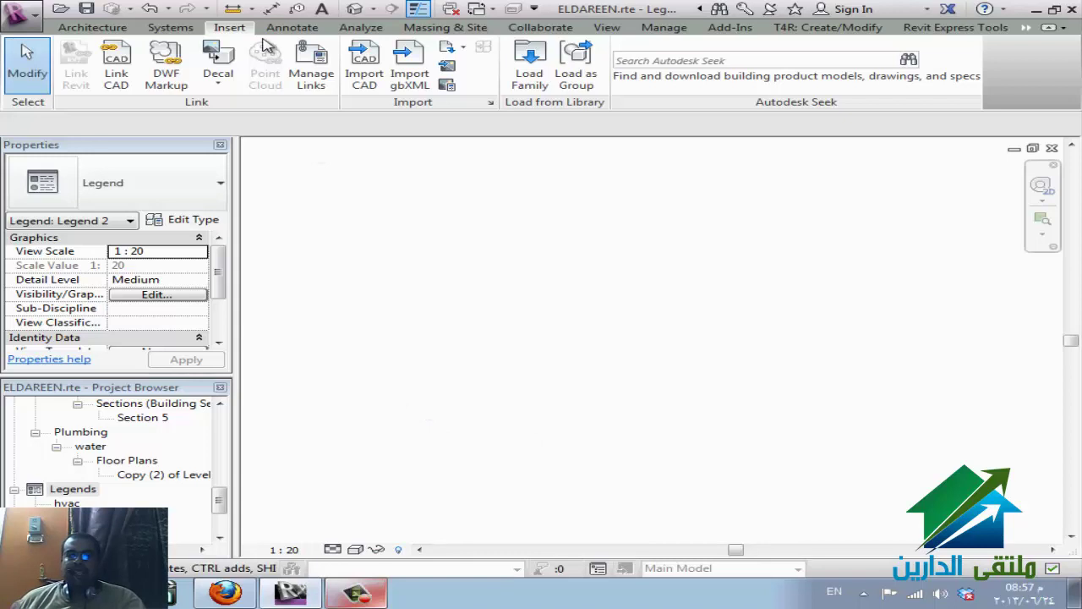
pyautogui.click(293, 28)
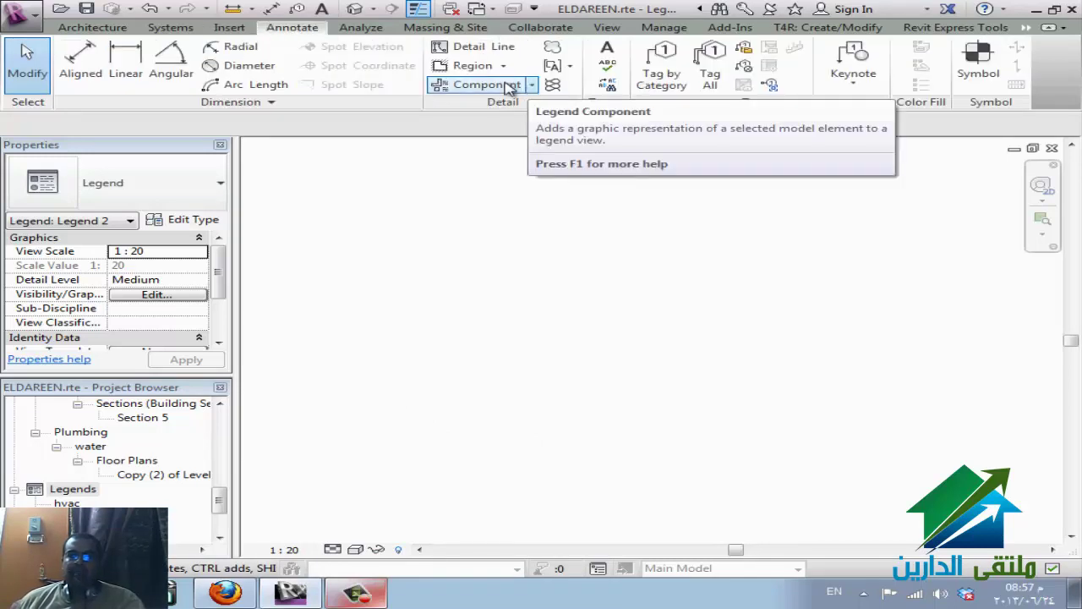
pyautogui.click(534, 85)
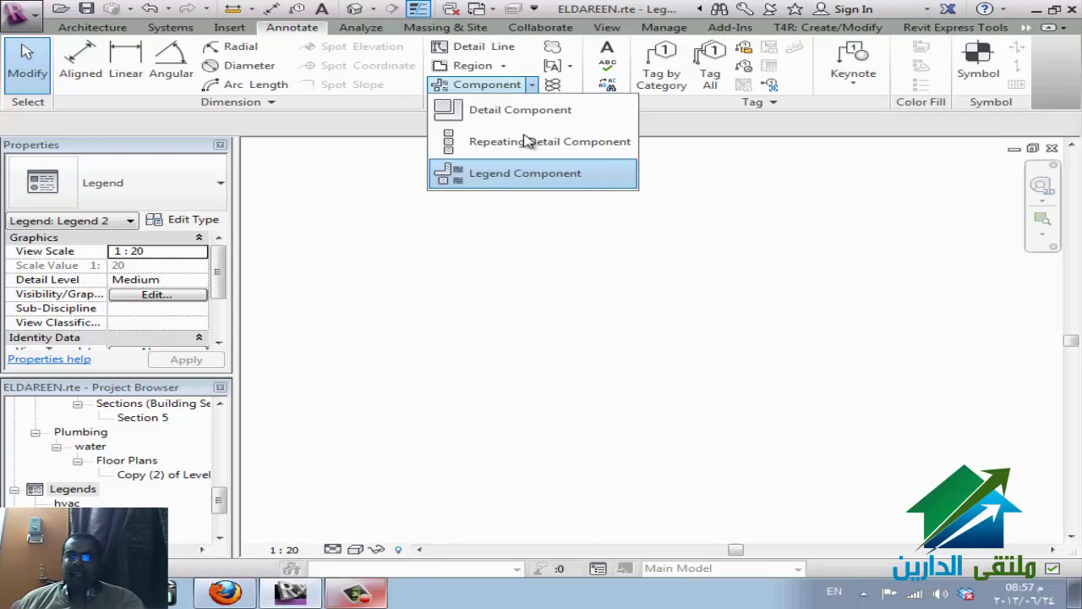
pyautogui.click(525, 176)
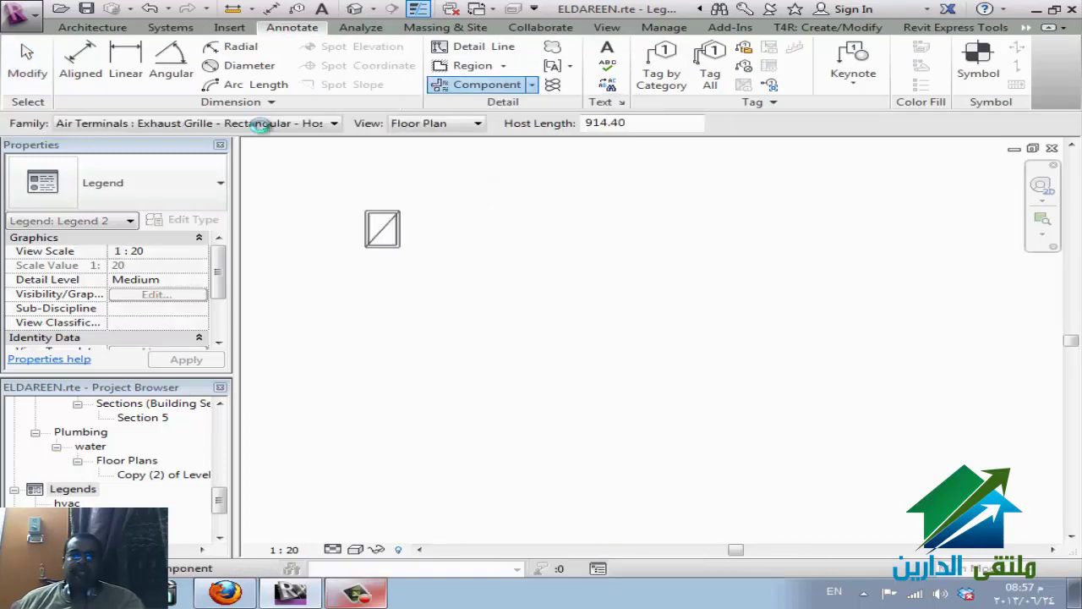
# - Place the tankless water heater legend component in floor plan view near the top
pyautogui.click(271, 125)
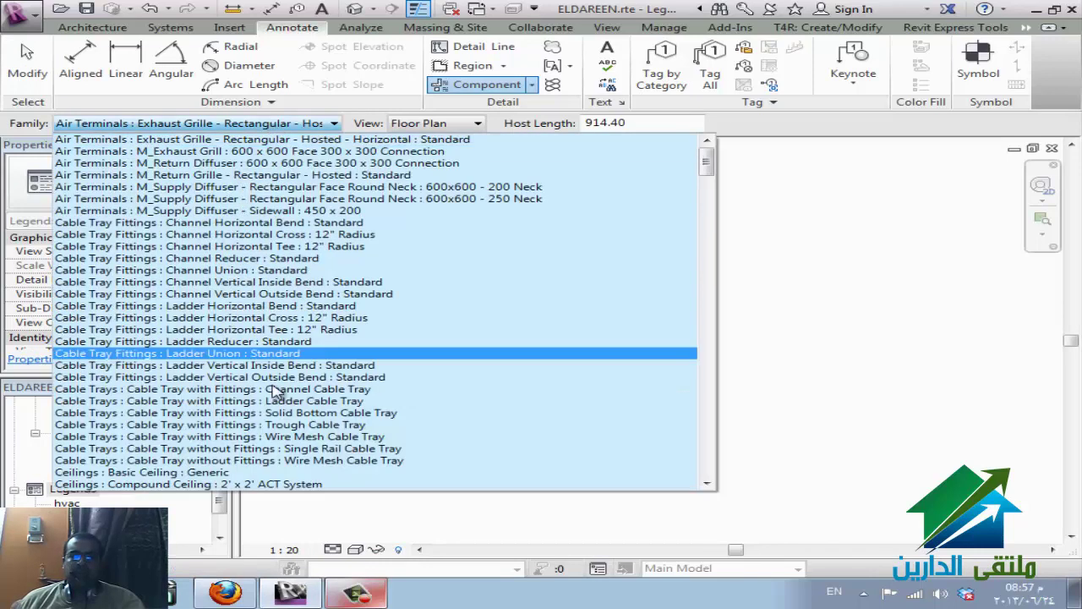
pyautogui.scroll(-1, 284, 372)
pyautogui.scroll(1, 283, 372)
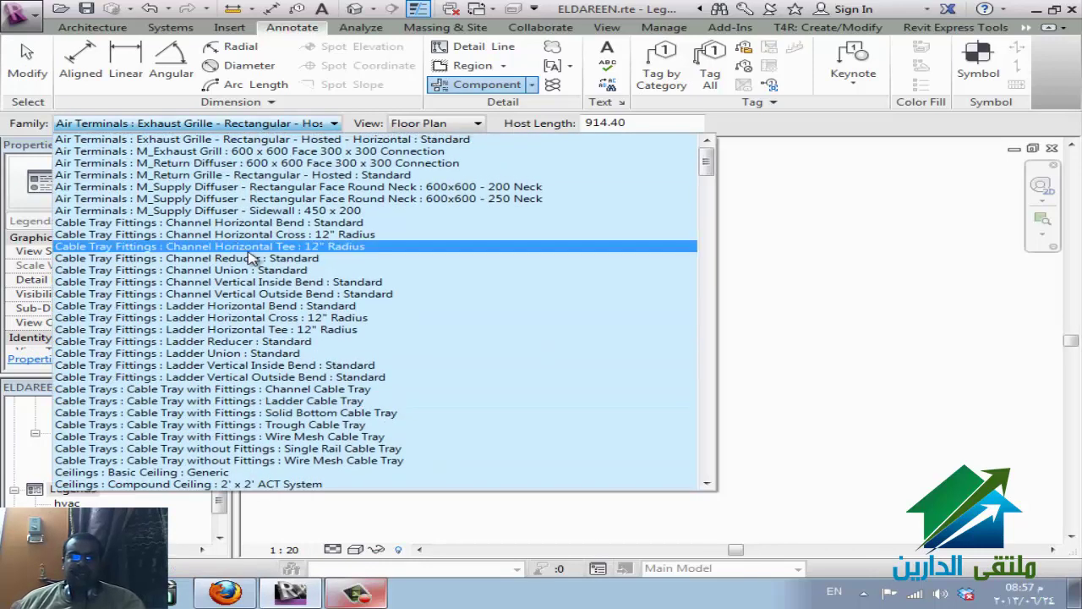
pyautogui.scroll(-5, 251, 258)
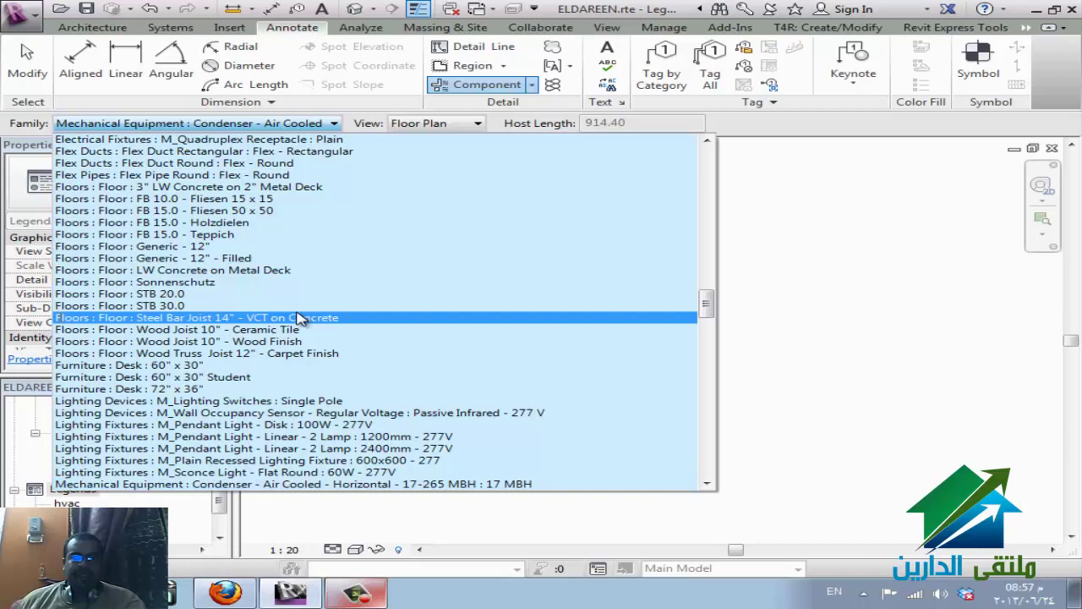
pyautogui.scroll(-4, 287, 430)
pyautogui.scroll(-2, 287, 429)
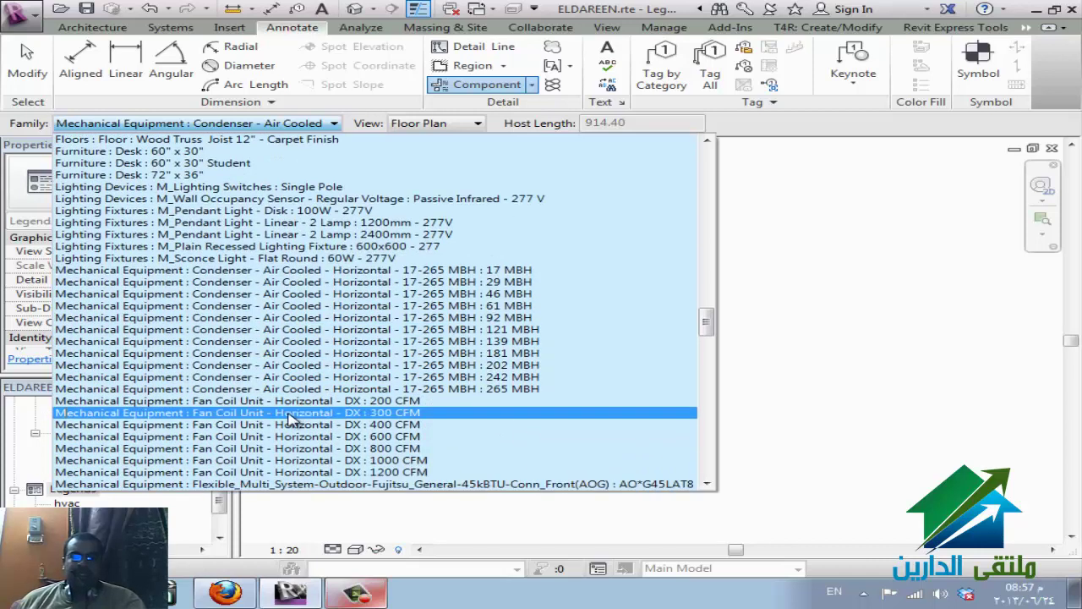
pyautogui.scroll(-2, 292, 423)
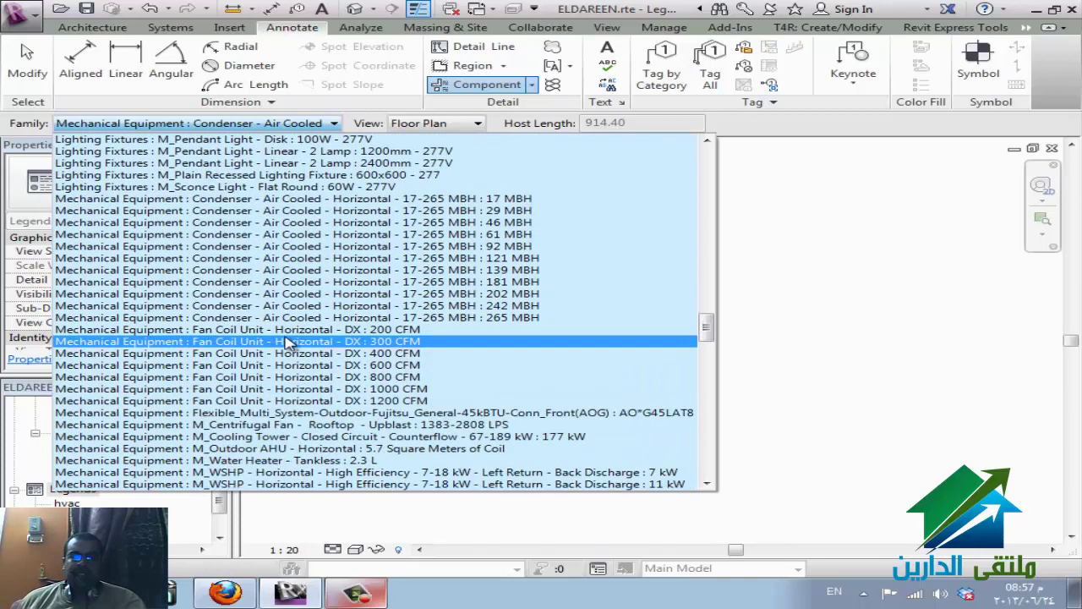
pyautogui.click(304, 461)
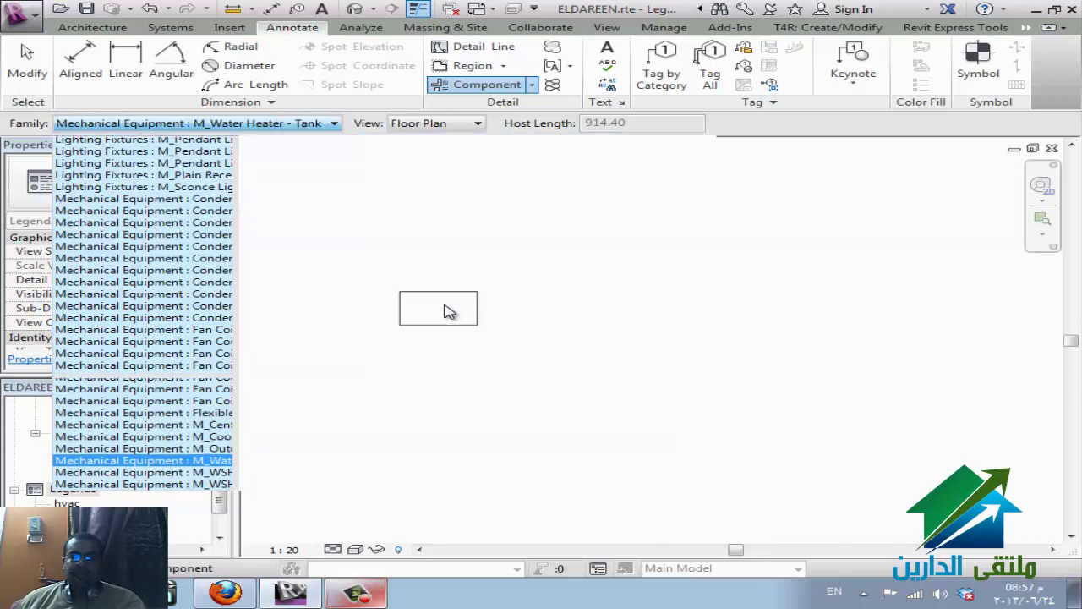
pyautogui.click(433, 126)
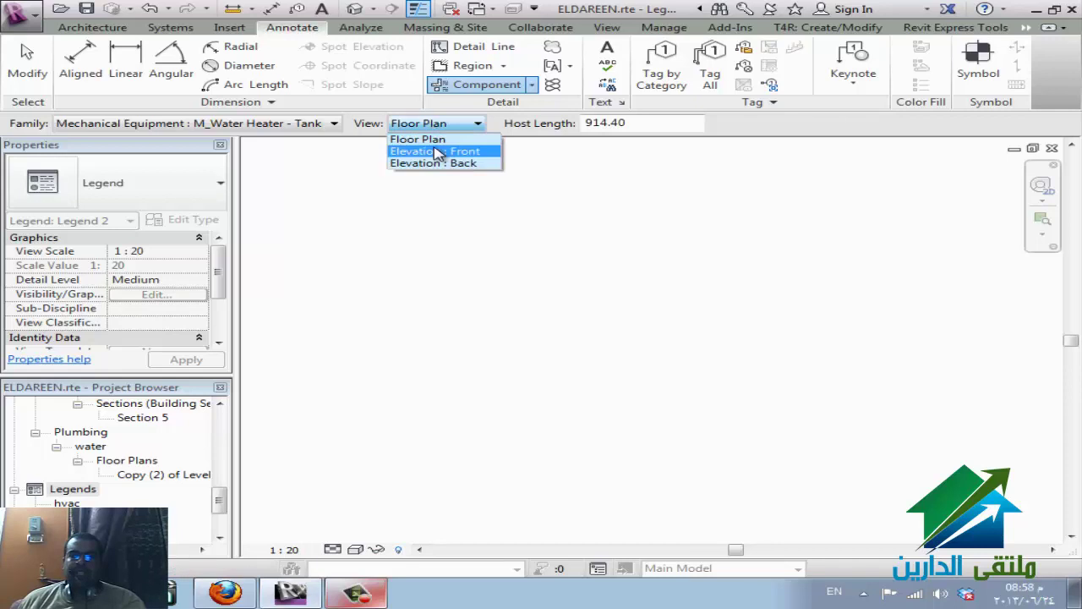
pyautogui.click(438, 140)
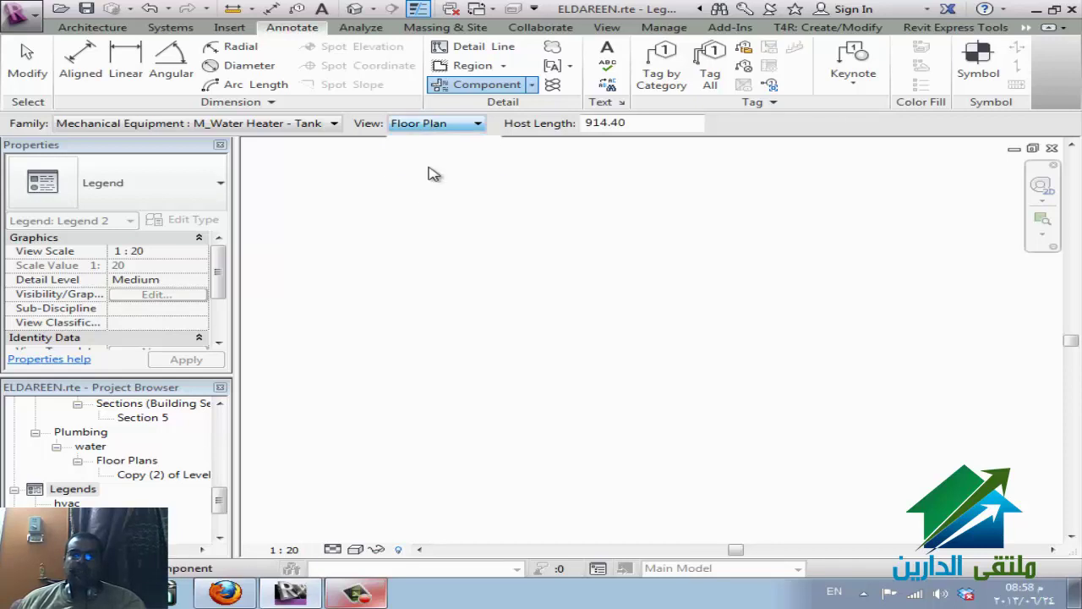
pyautogui.click(422, 211)
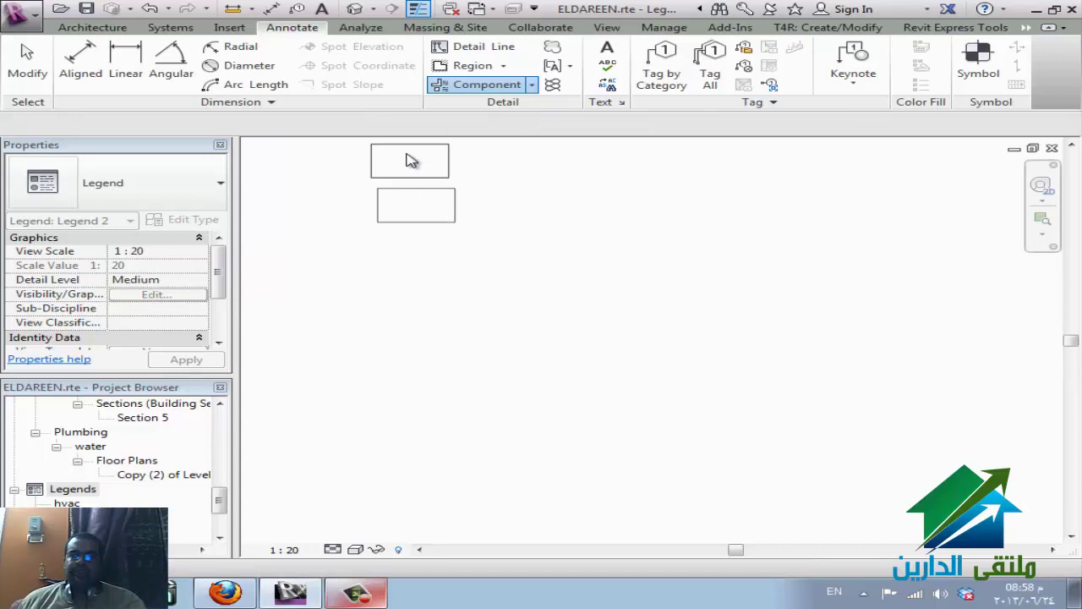
# - Place the horizontal WSHP legend component in floor plan and Front elevation views
pyautogui.click(309, 125)
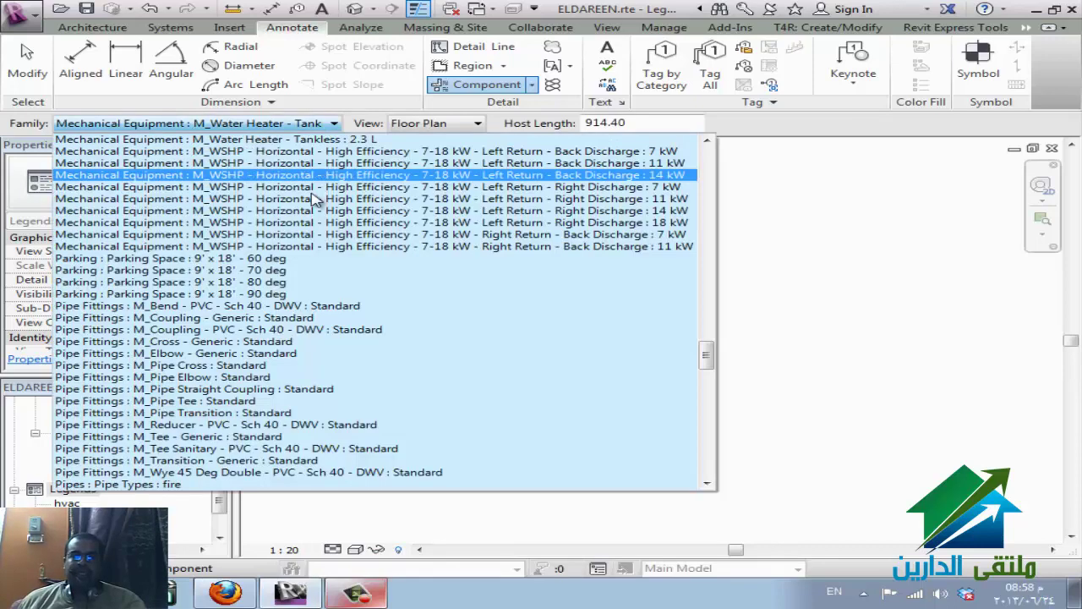
pyautogui.click(285, 235)
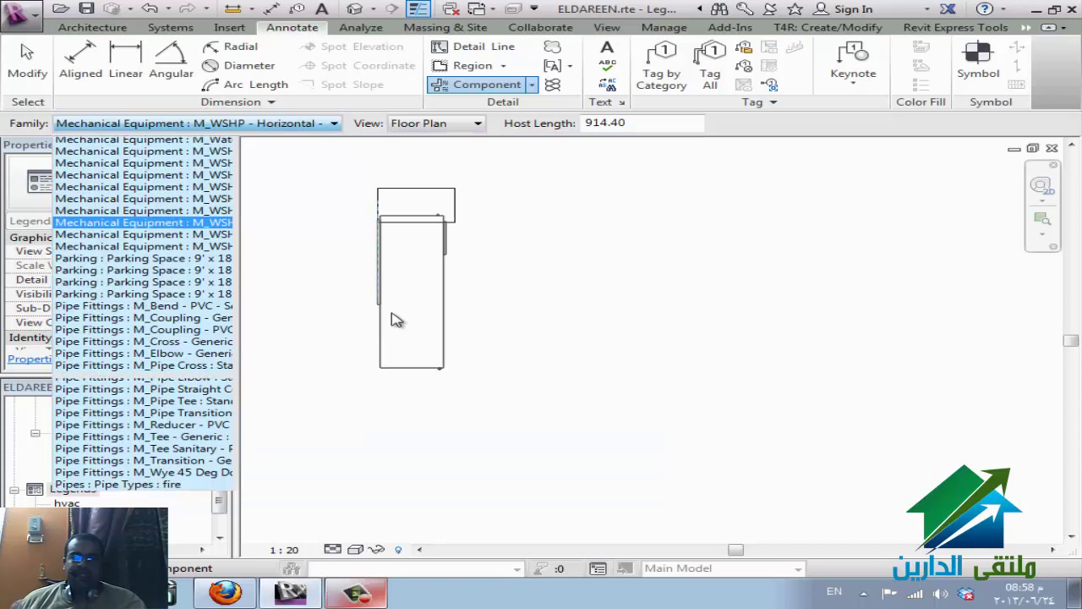
pyautogui.click(412, 346)
pyautogui.press('Escape')
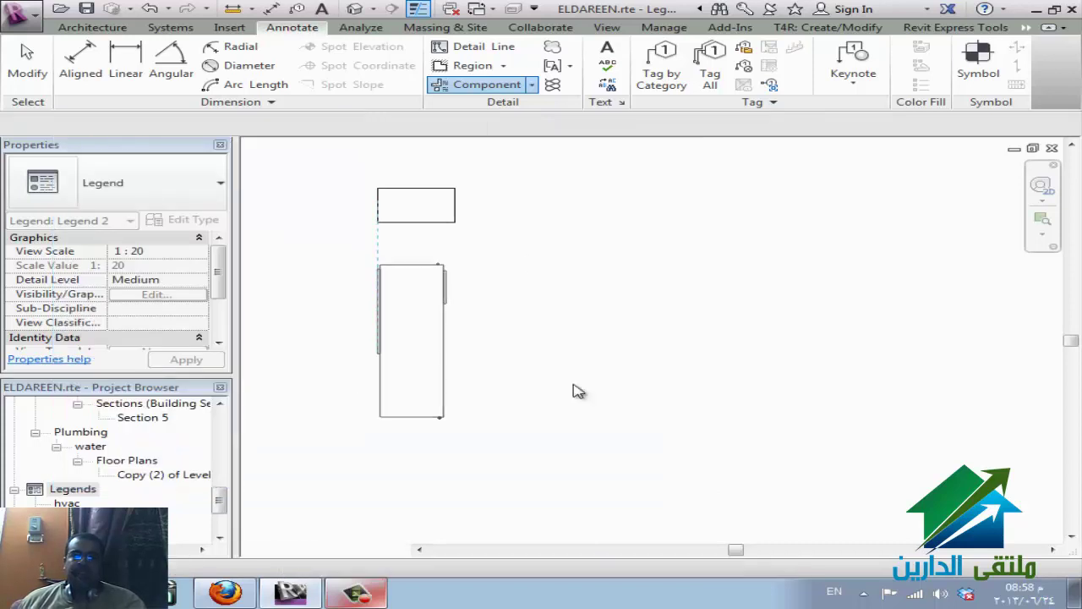
pyautogui.click(467, 127)
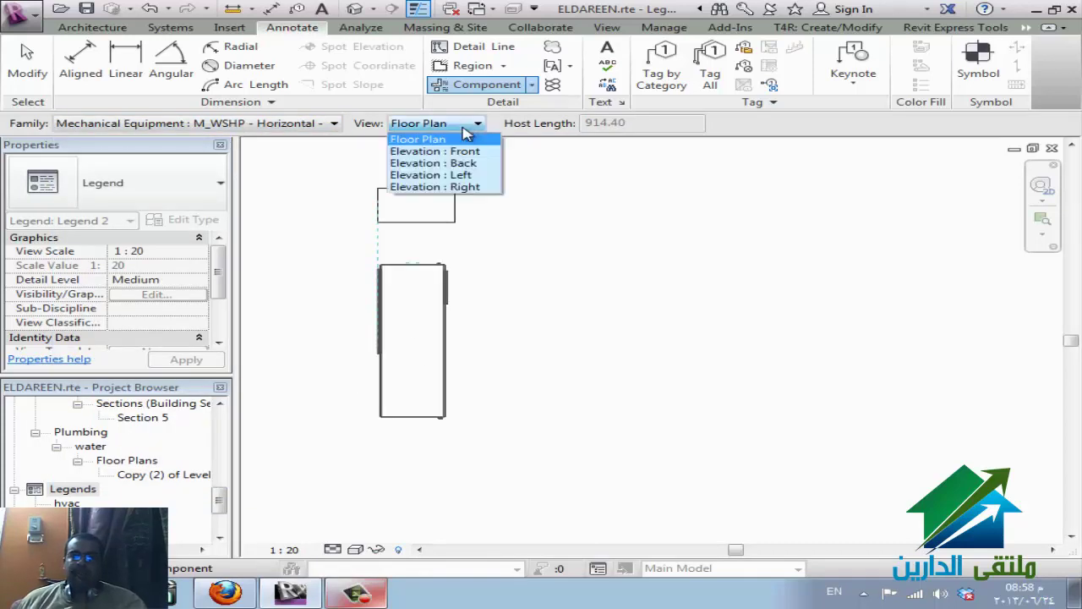
pyautogui.click(470, 150)
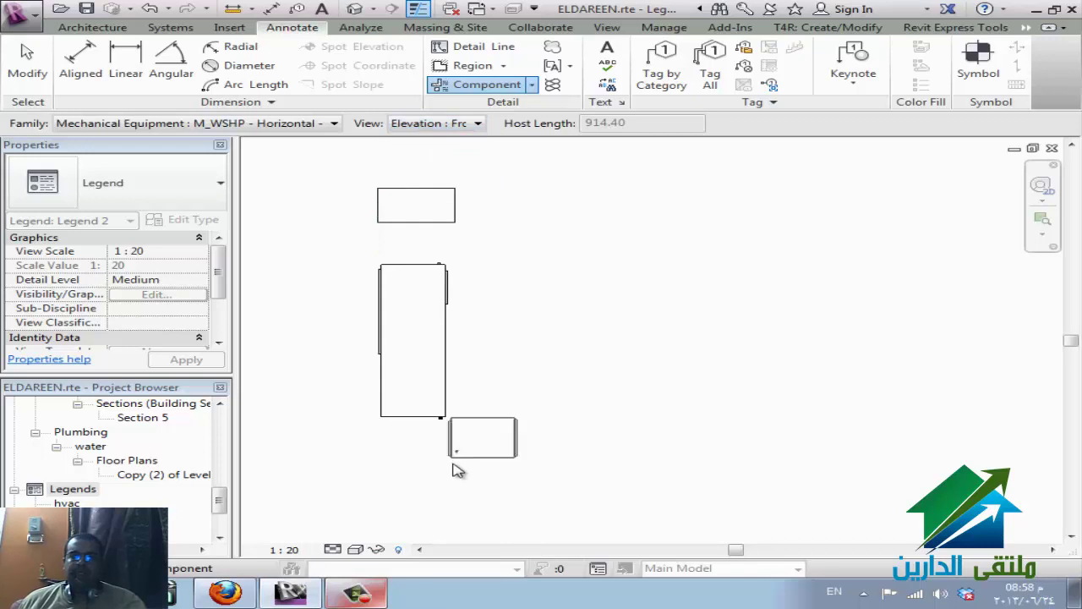
pyautogui.click(592, 363)
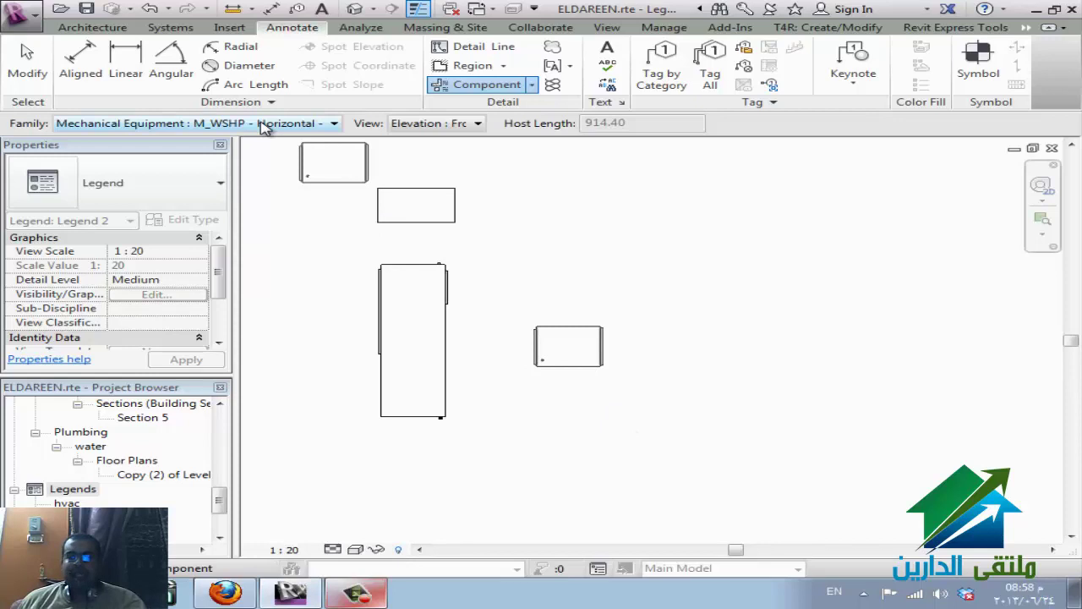
# - Place the 800 CFM horizontal fan coil unit in elevation and plan at the bottom
pyautogui.click(264, 125)
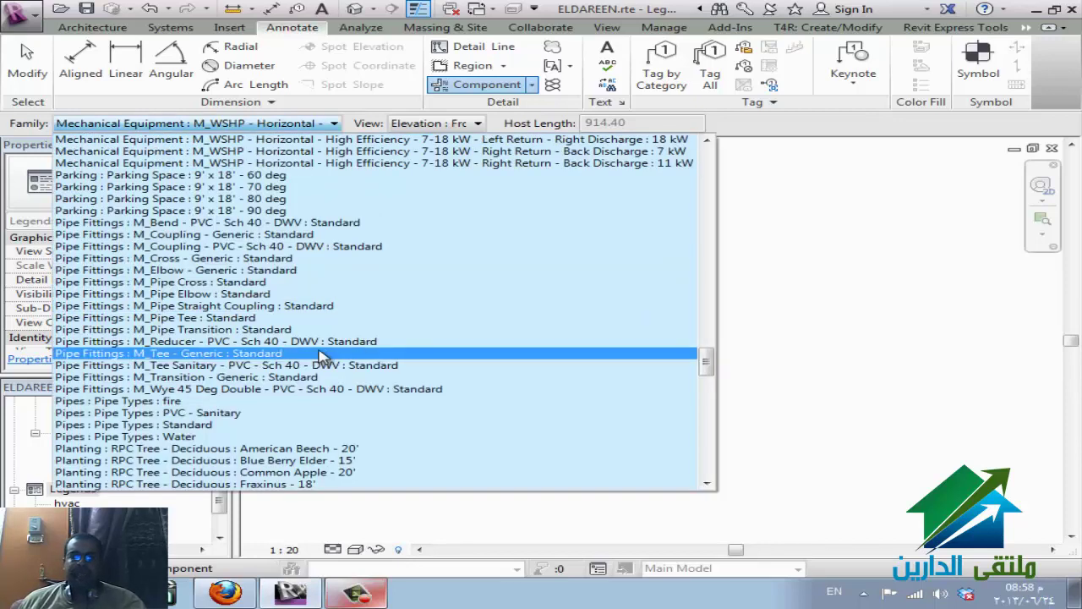
pyautogui.scroll(3, 324, 290)
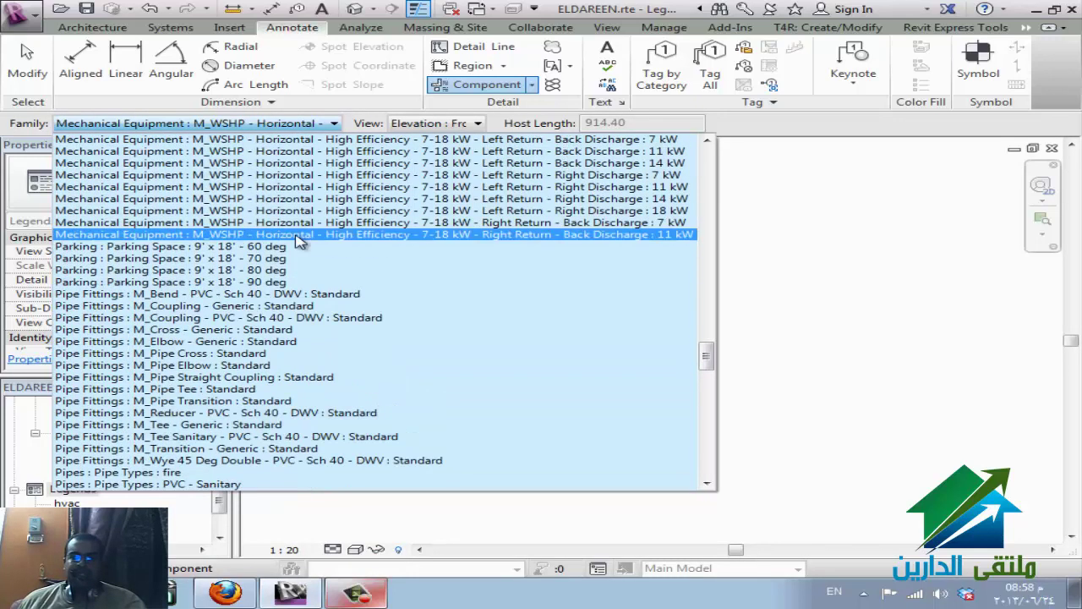
pyautogui.scroll(4, 334, 203)
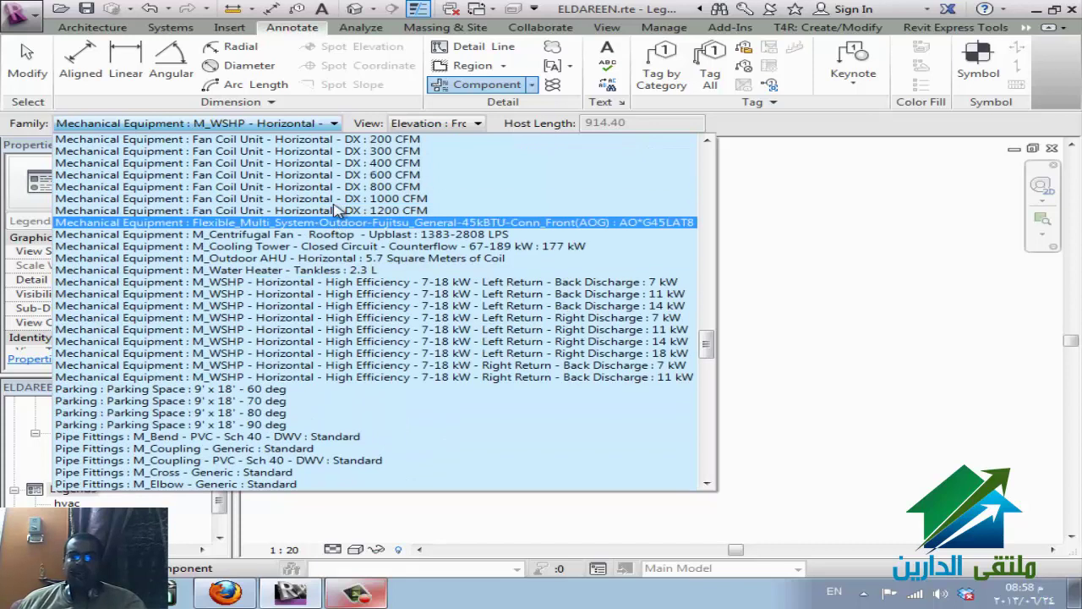
pyautogui.click(342, 186)
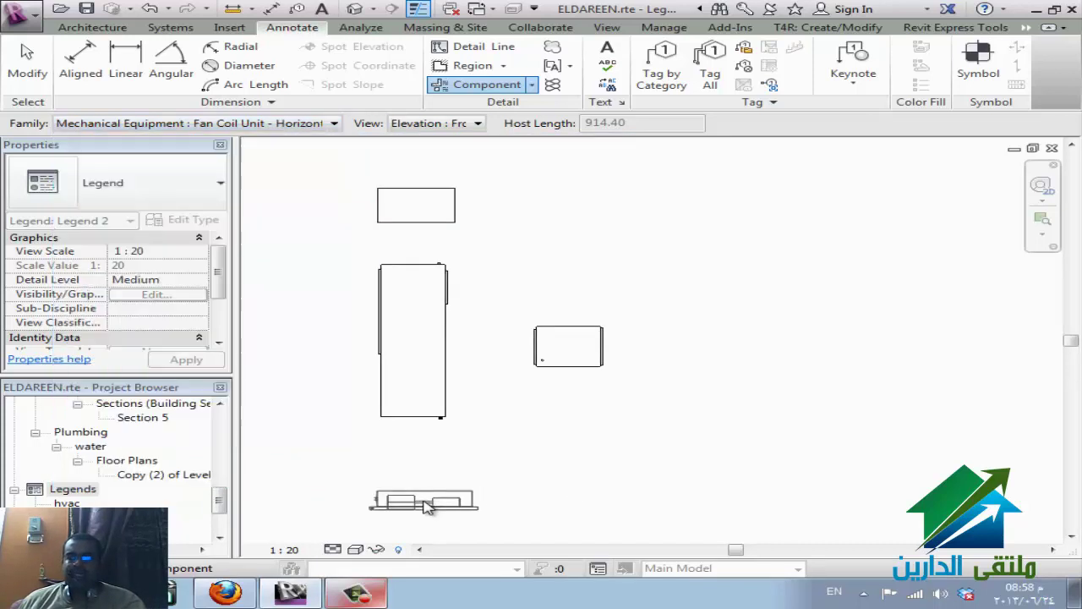
pyautogui.click(432, 510)
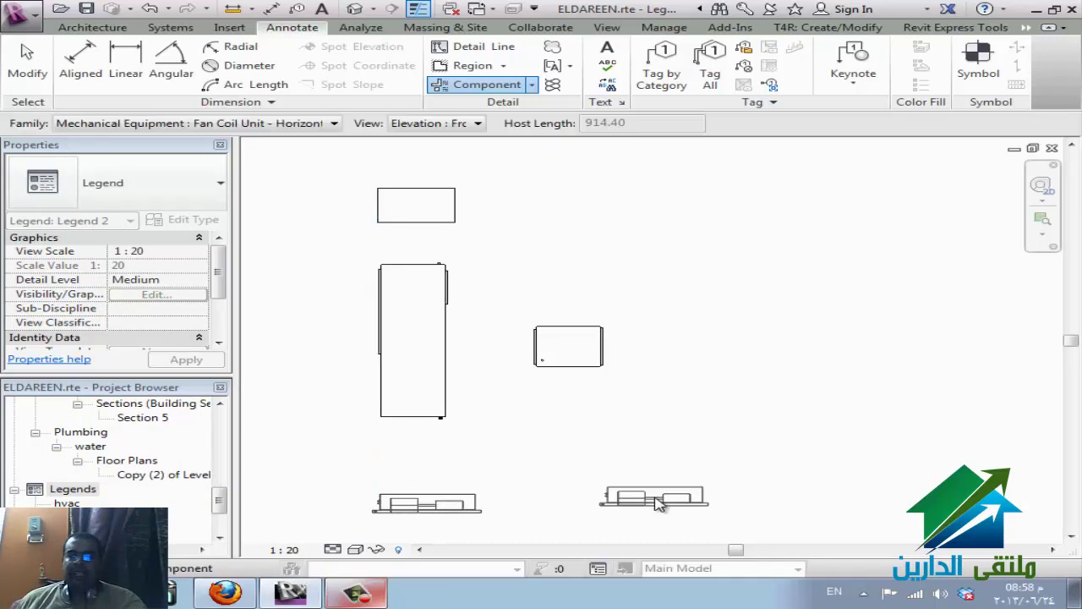
pyautogui.click(438, 124)
pyautogui.click(433, 137)
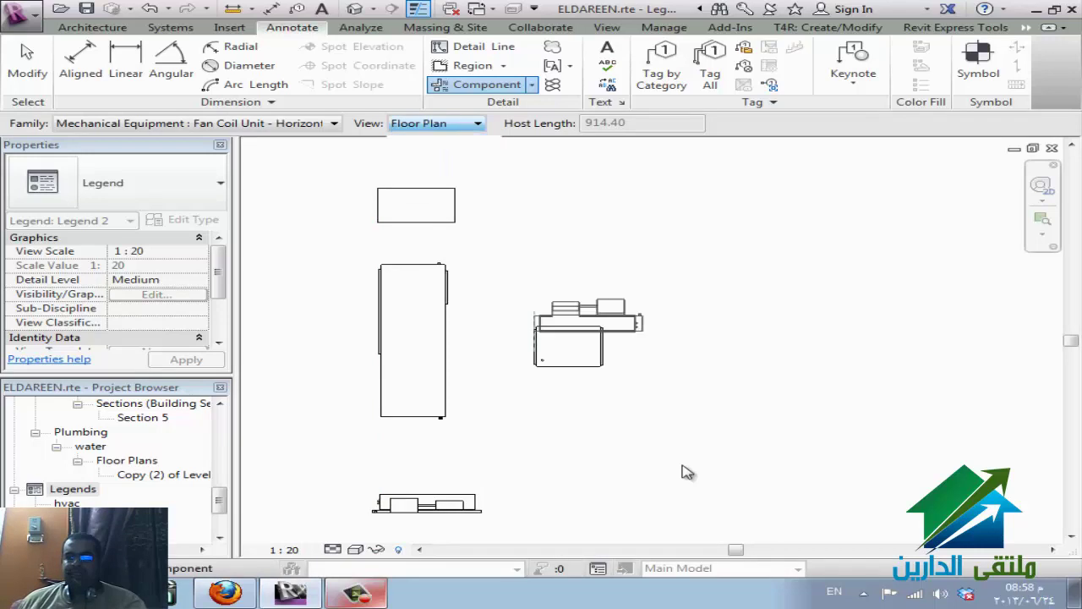
pyautogui.click(713, 516)
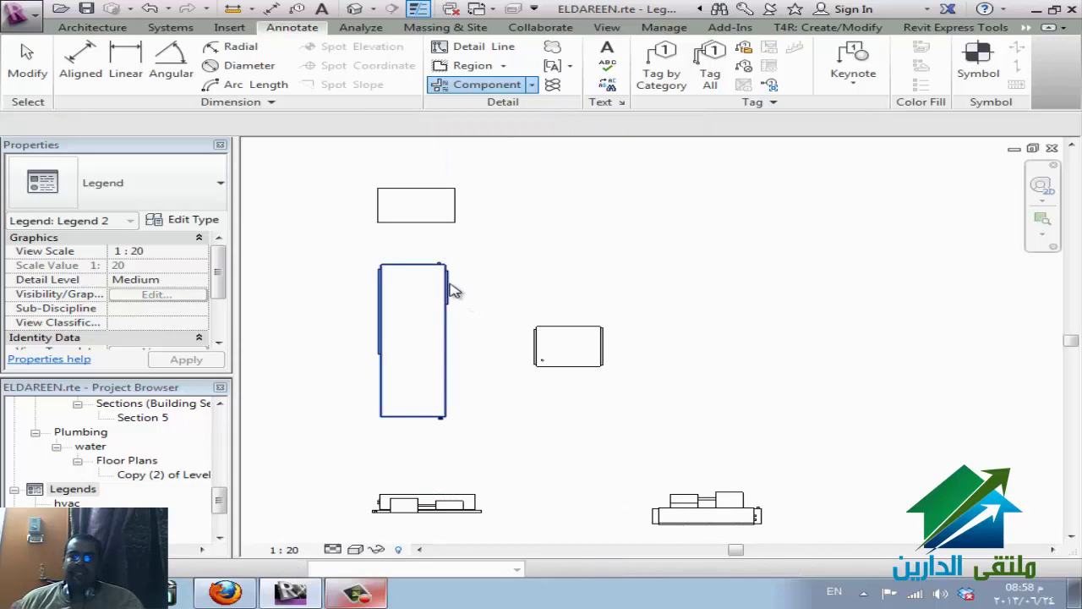
pyautogui.press('Escape')
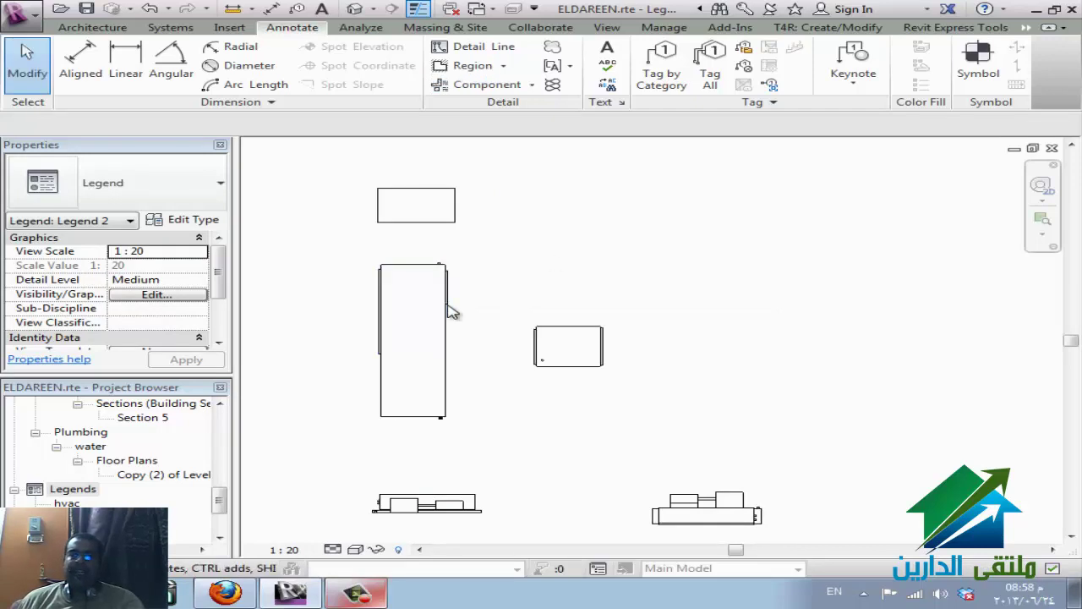
pyautogui.click(239, 592)
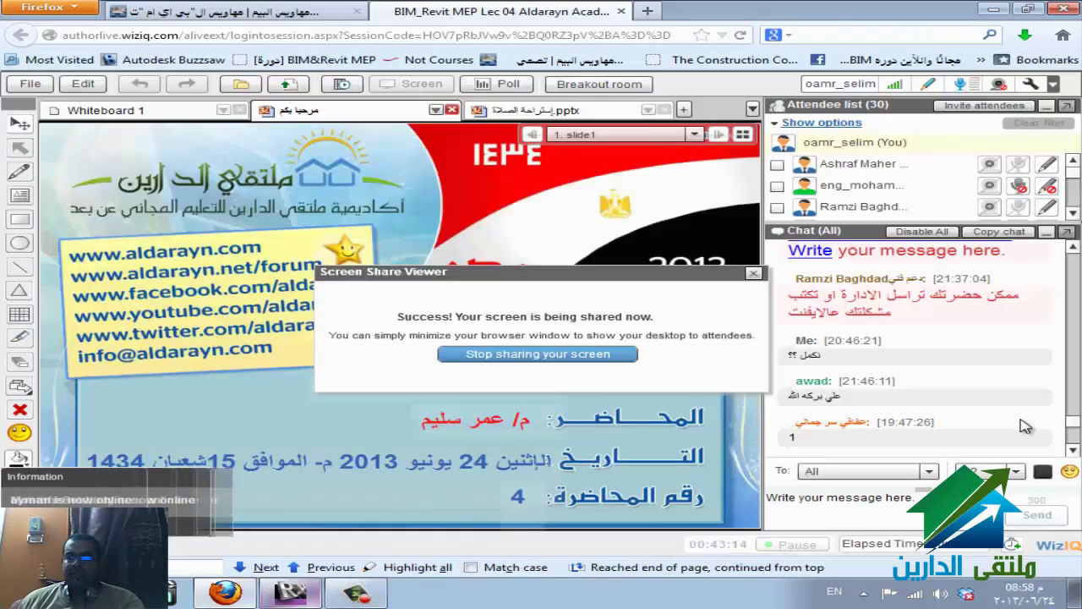
# - Scroll through the WizIQ class chat, then return to the Revit project
pyautogui.click(1075, 451)
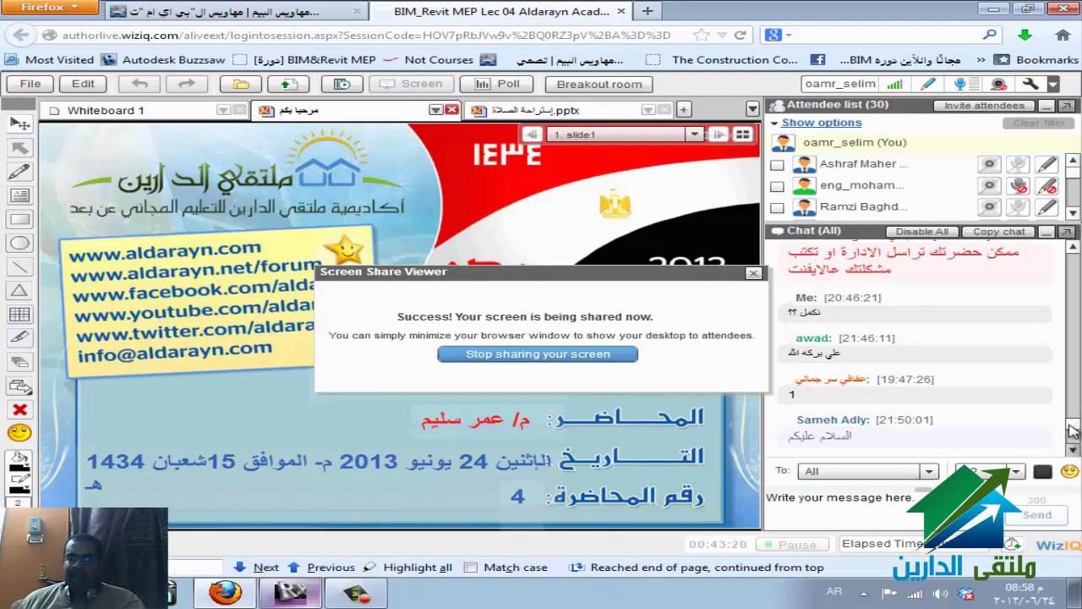
pyautogui.moveTo(1072, 431); pyautogui.dragTo(1075, 448)
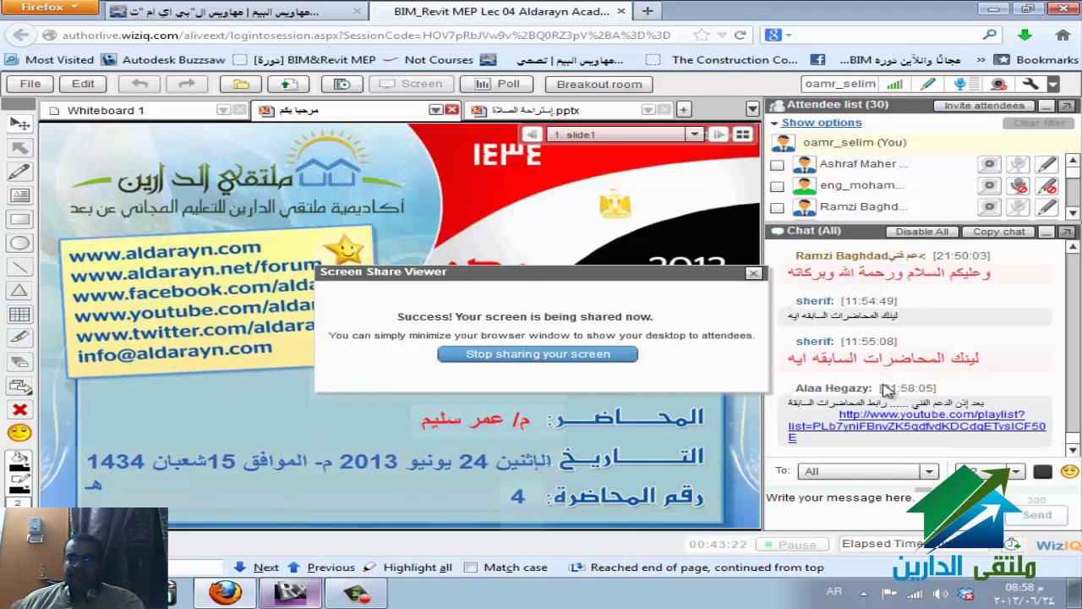
pyautogui.click(313, 592)
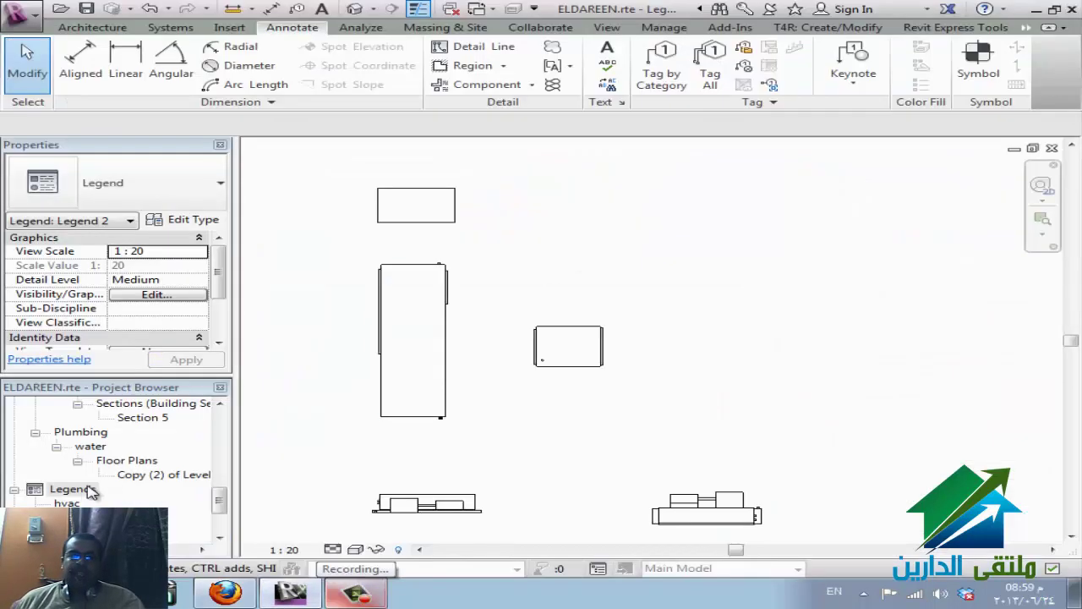
# - Check the hvac legend's properties, then start placing a W-Wide Flange-Section W12x26 detail component
pyautogui.click(73, 489)
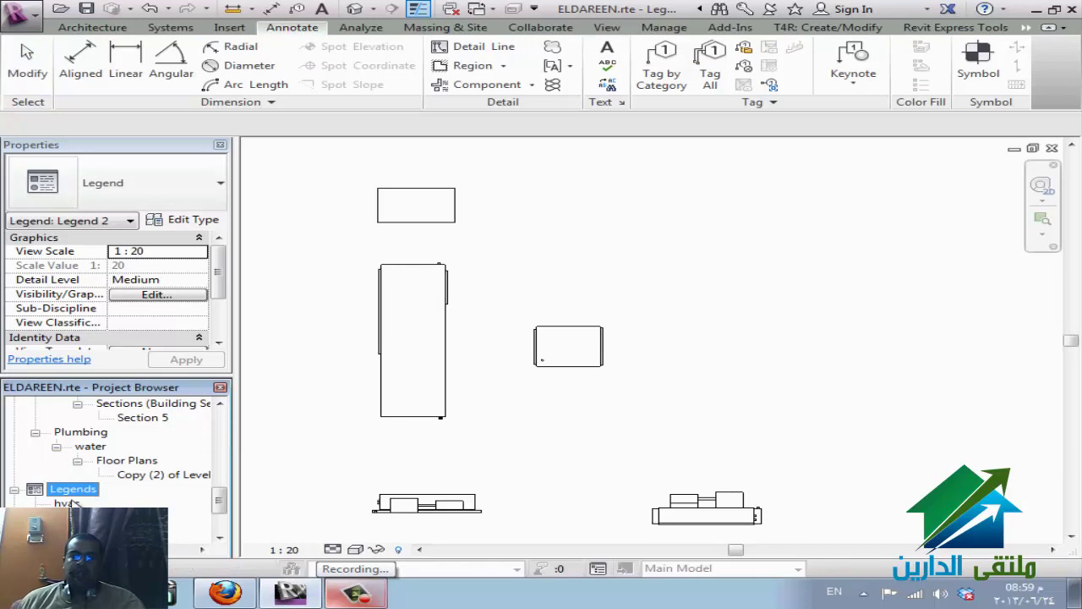
pyautogui.click(67, 503)
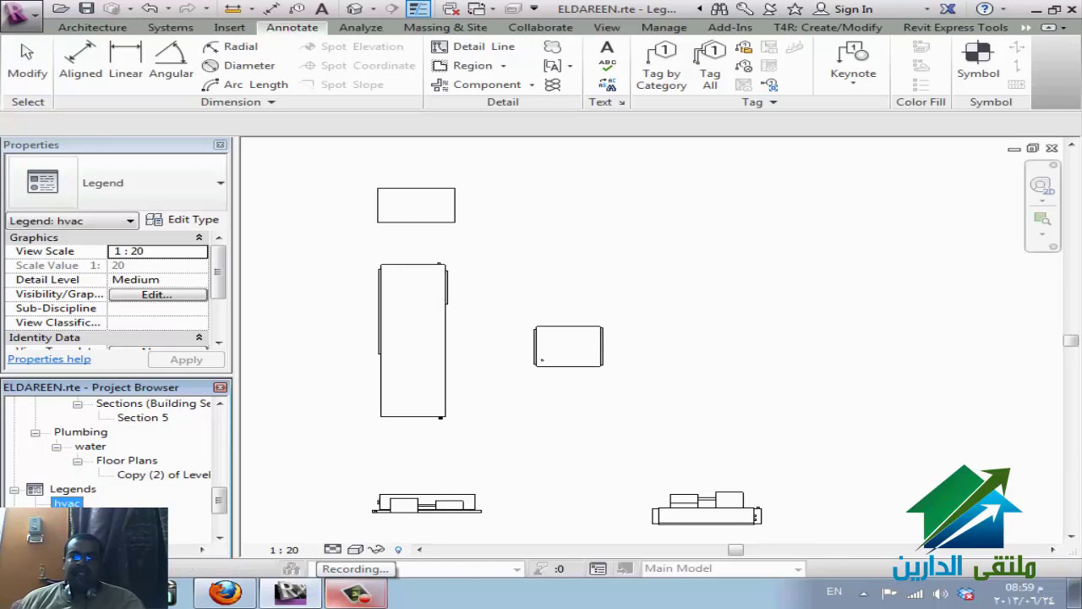
pyautogui.press('Escape')
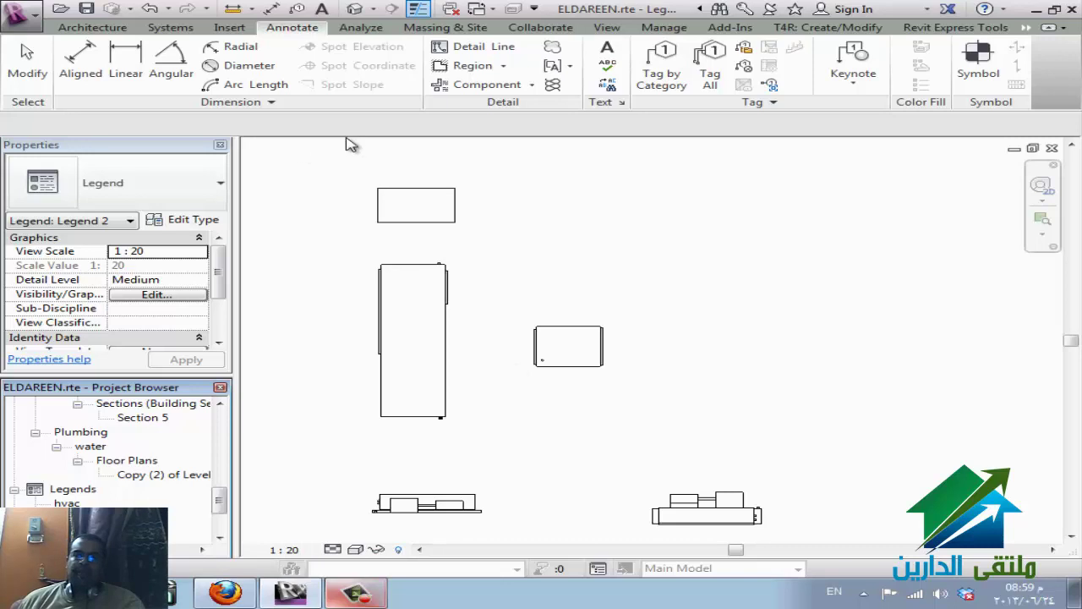
pyautogui.click(532, 85)
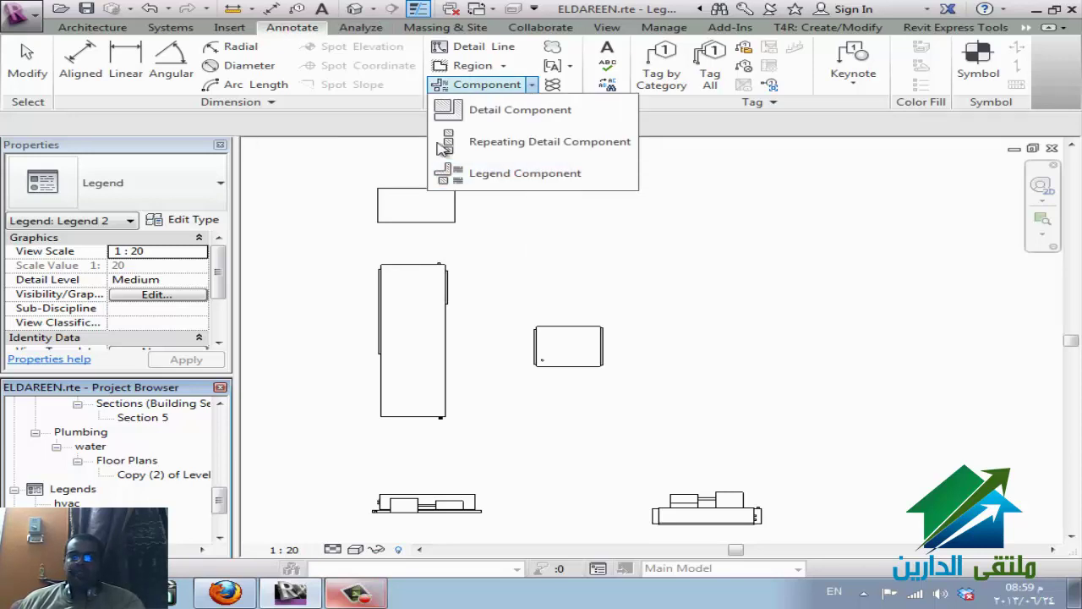
pyautogui.click(512, 112)
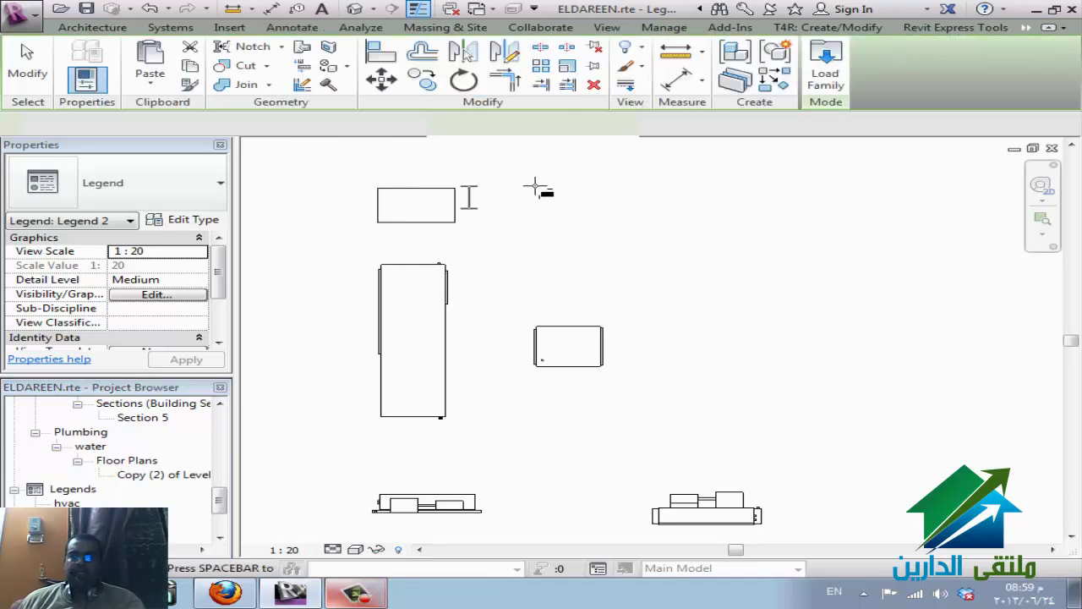
# - In Load Family, browse on the E: drive to REVIT > Exported Families > Detail Items
pyautogui.click(827, 72)
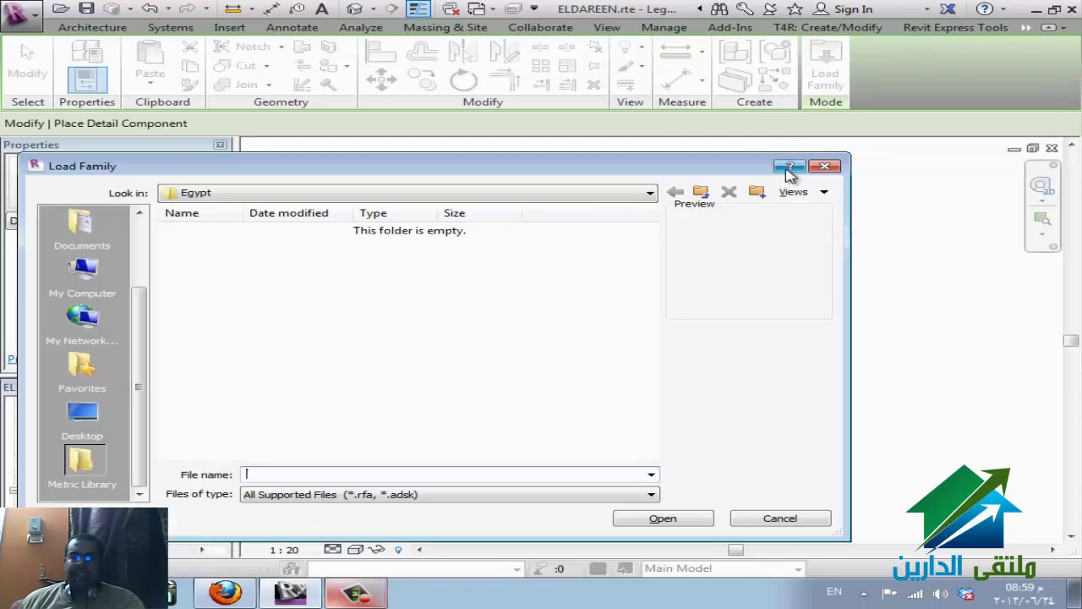
pyautogui.click(508, 194)
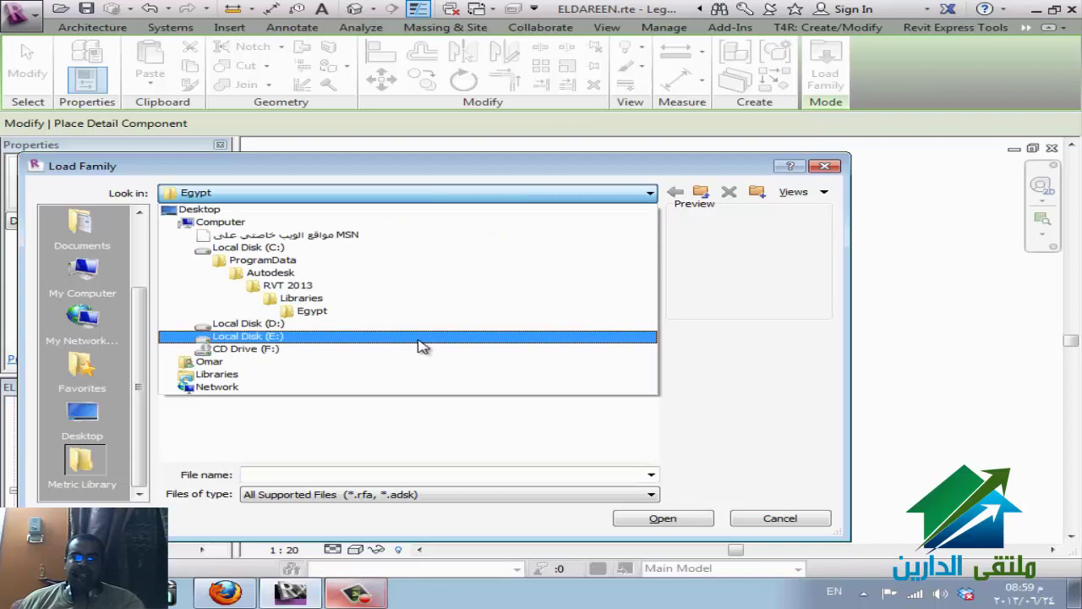
pyautogui.click(423, 338)
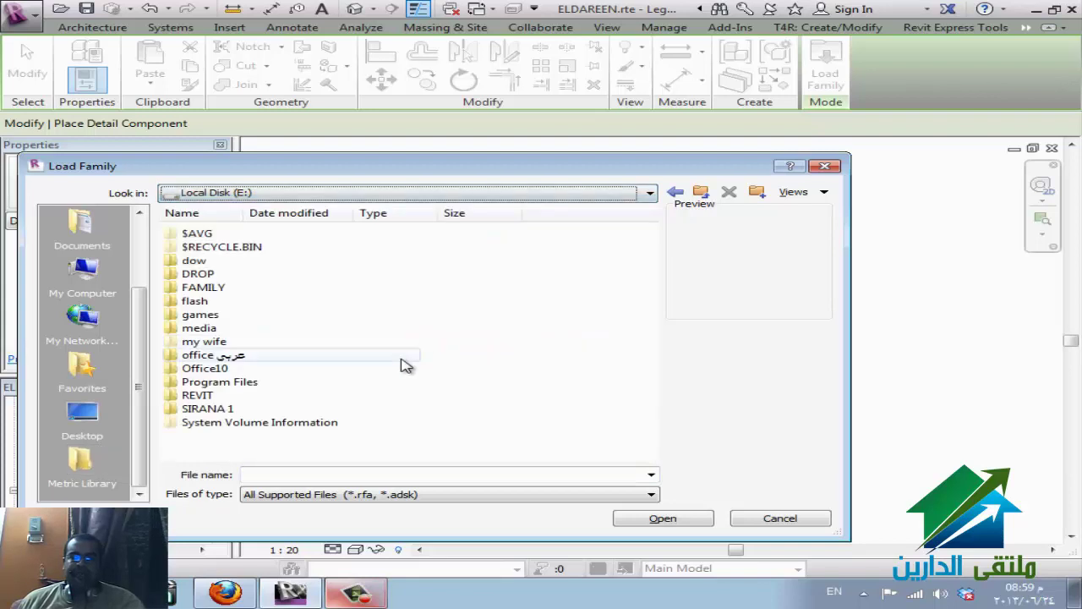
pyautogui.doubleClick(203, 395)
pyautogui.click(202, 274)
pyautogui.doubleClick(207, 274)
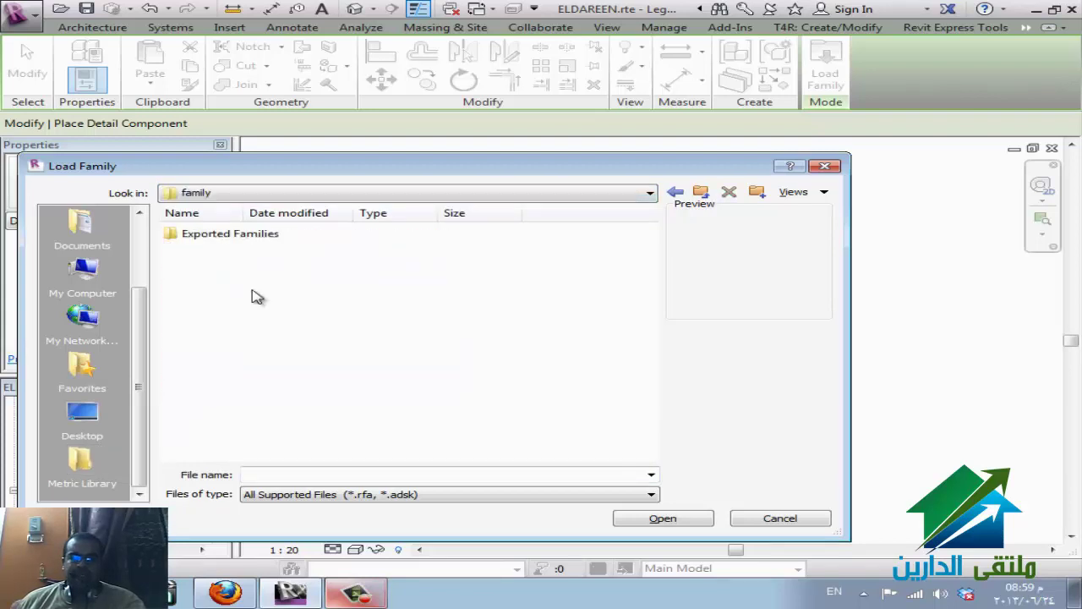
pyautogui.doubleClick(249, 236)
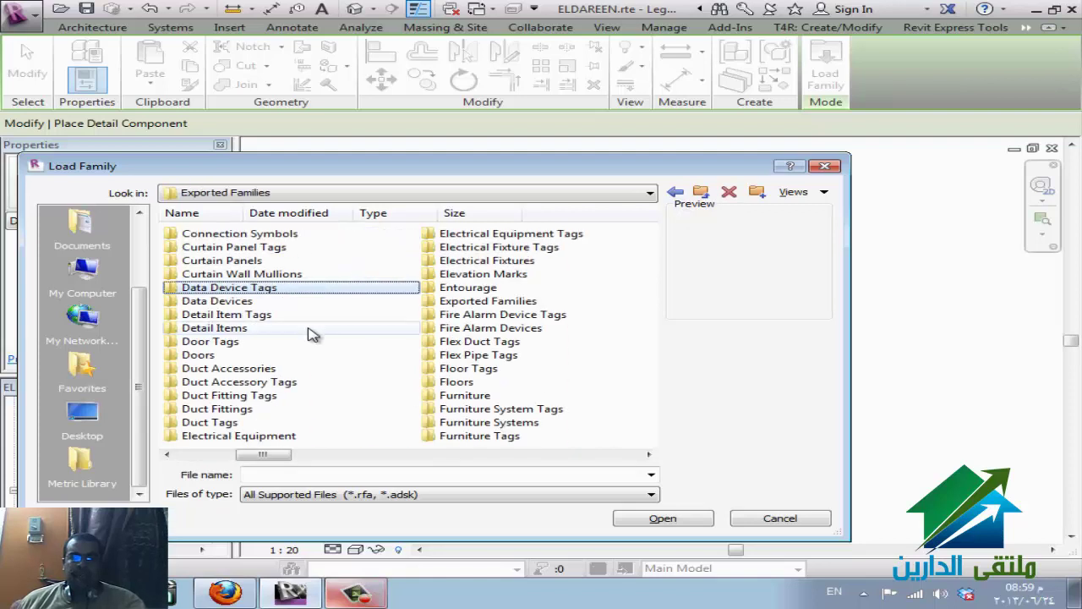
pyautogui.press('Down')
pyautogui.press('Down')
pyautogui.press('Down')
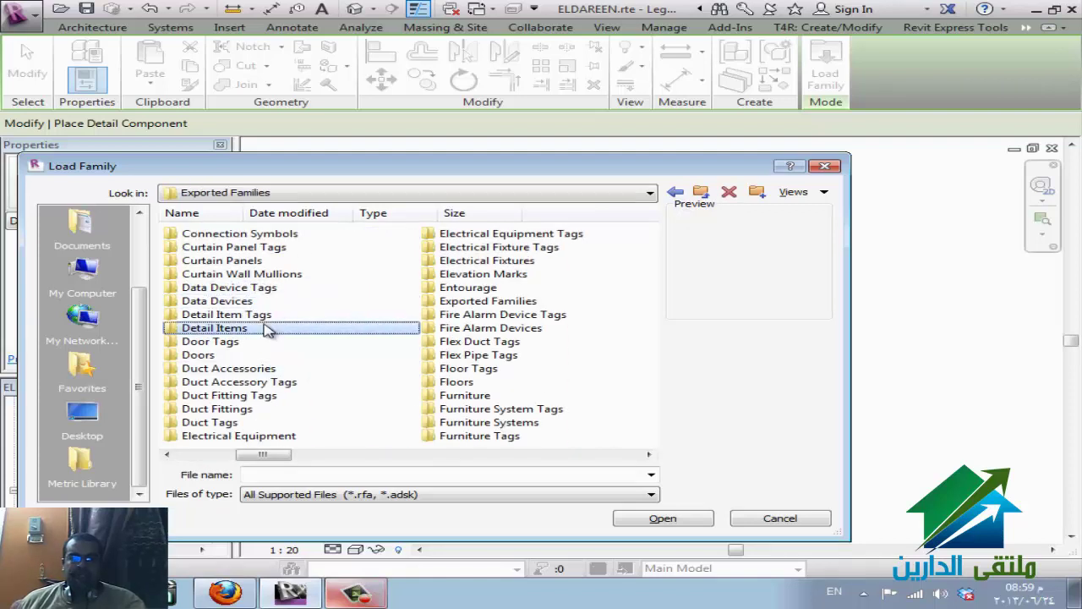
pyautogui.doubleClick(266, 329)
# - Preview detail families such as metal stud, A307 Bolts-Nut, aluminum window and Half Round sections
pyautogui.click(254, 262)
pyautogui.click(245, 342)
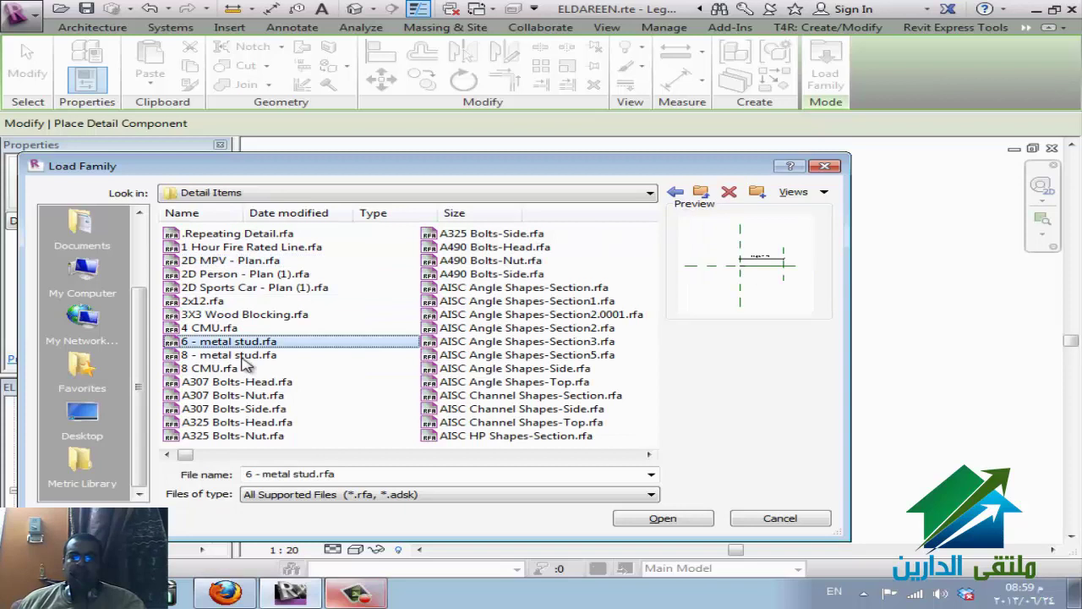
pyautogui.click(241, 395)
pyautogui.scroll(-3, 431, 396)
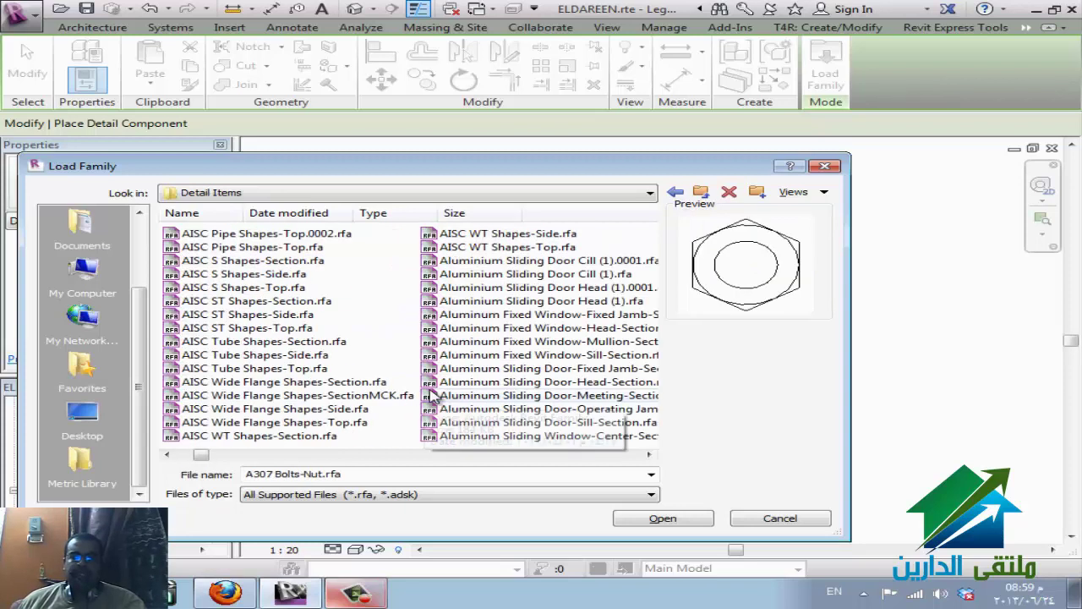
pyautogui.click(462, 341)
pyautogui.click(475, 314)
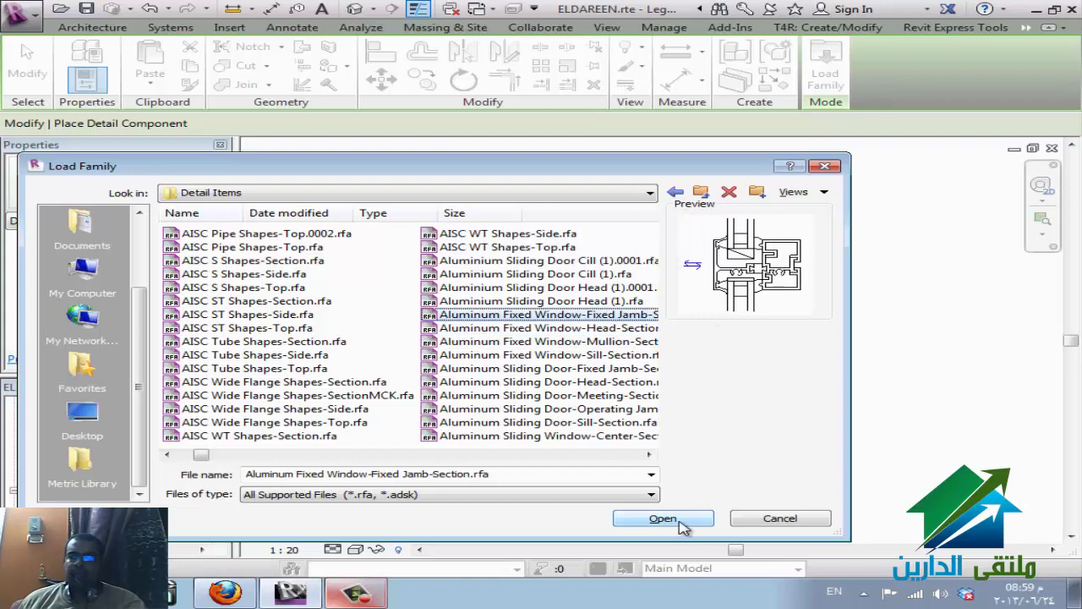
pyautogui.scroll(-5, 439, 418)
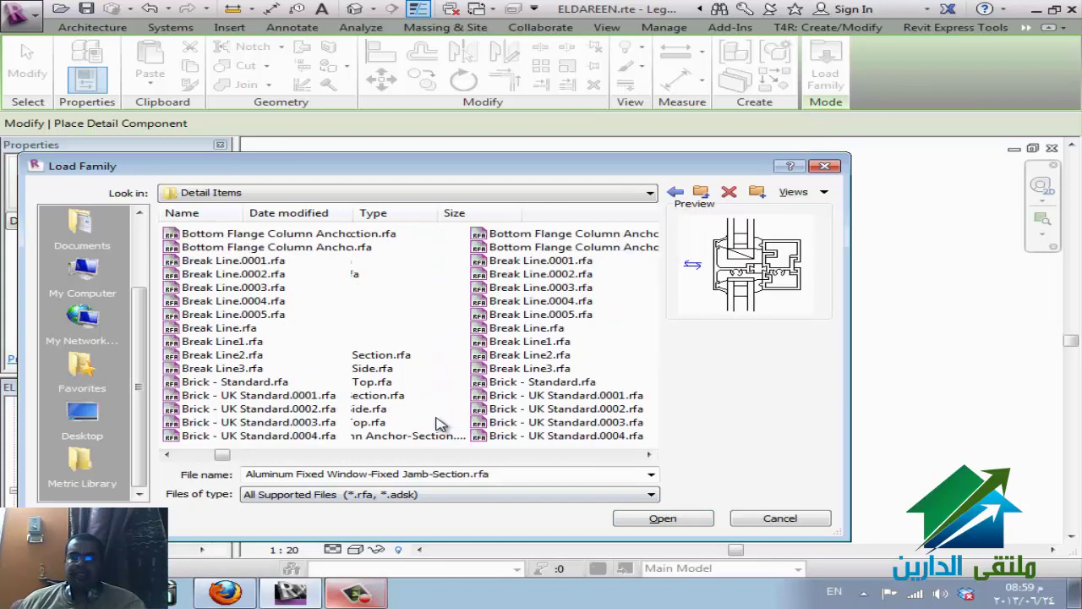
pyautogui.scroll(-5, 439, 420)
pyautogui.click(440, 410)
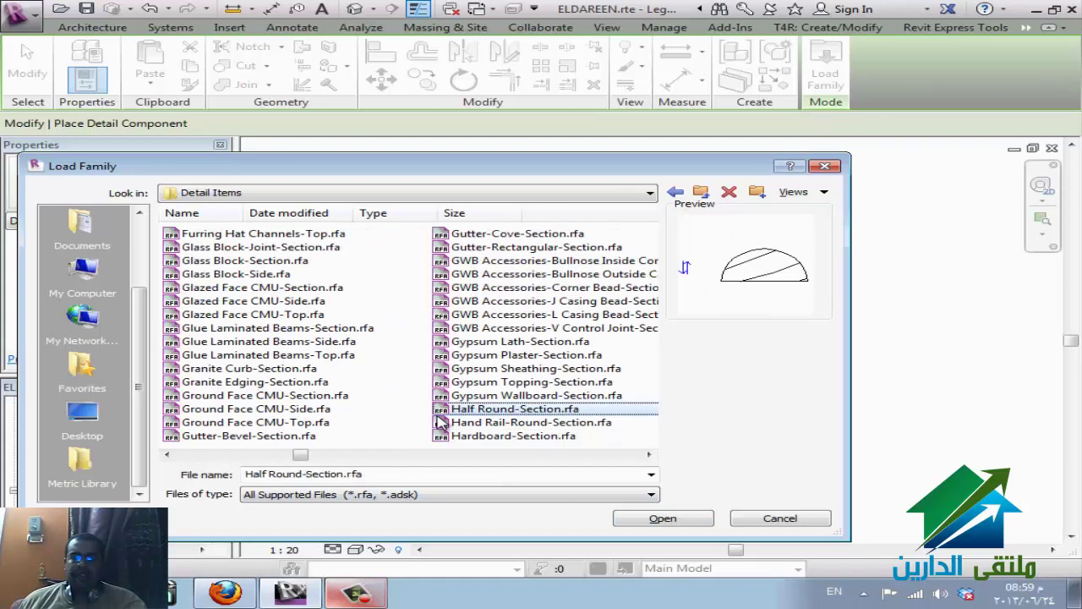
pyautogui.scroll(-1, 527, 437)
pyautogui.press('Down')
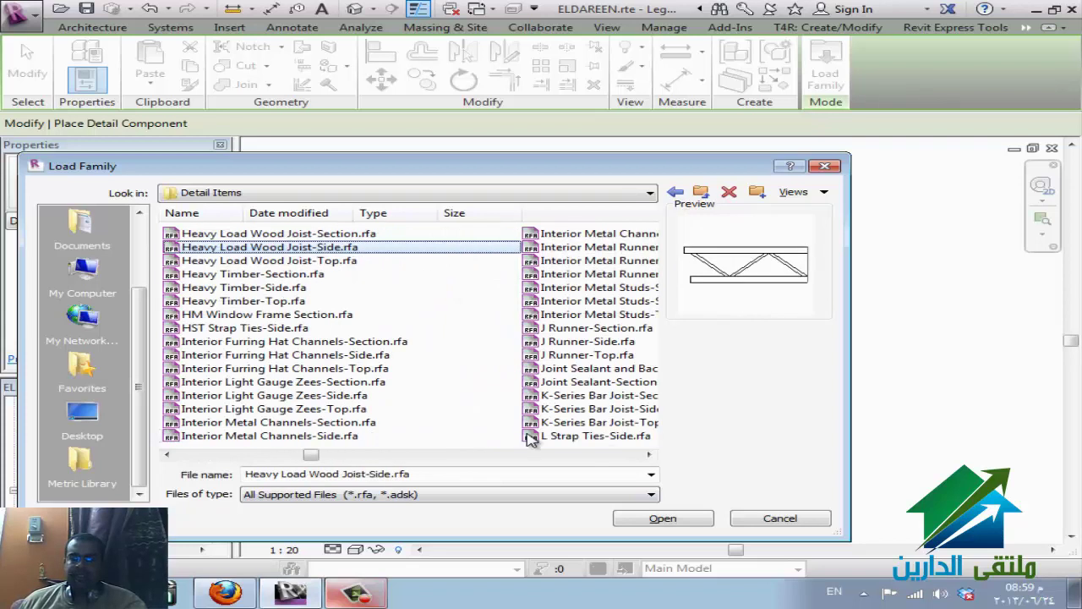
pyautogui.press('h')
pyautogui.press('h')
pyautogui.press('h')
pyautogui.press('h')
pyautogui.press('h')
pyautogui.press('h')
pyautogui.press('h')
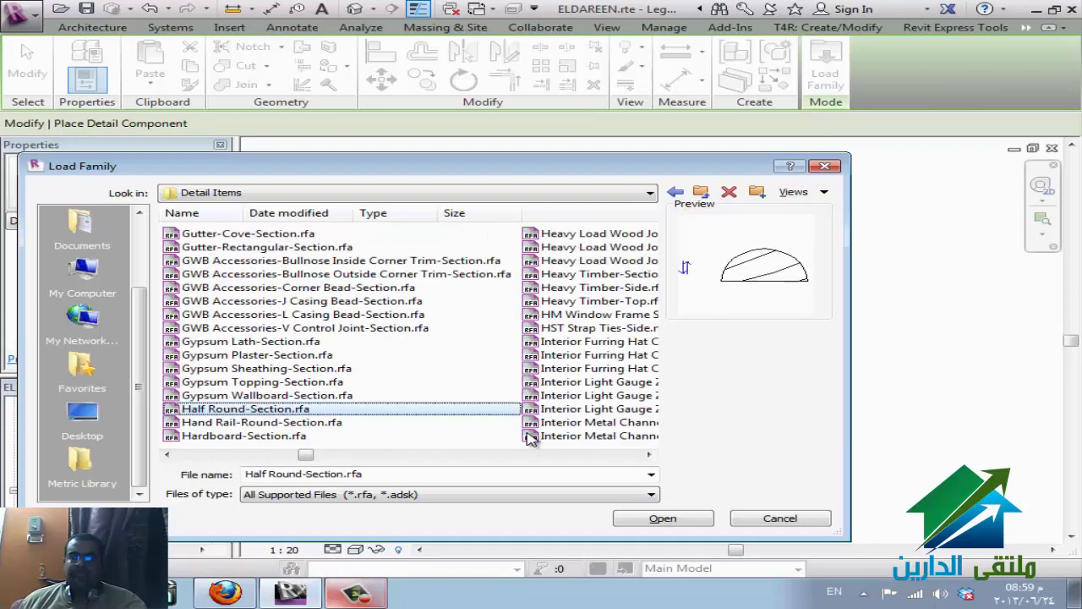
pyautogui.scroll(-5, 292, 355)
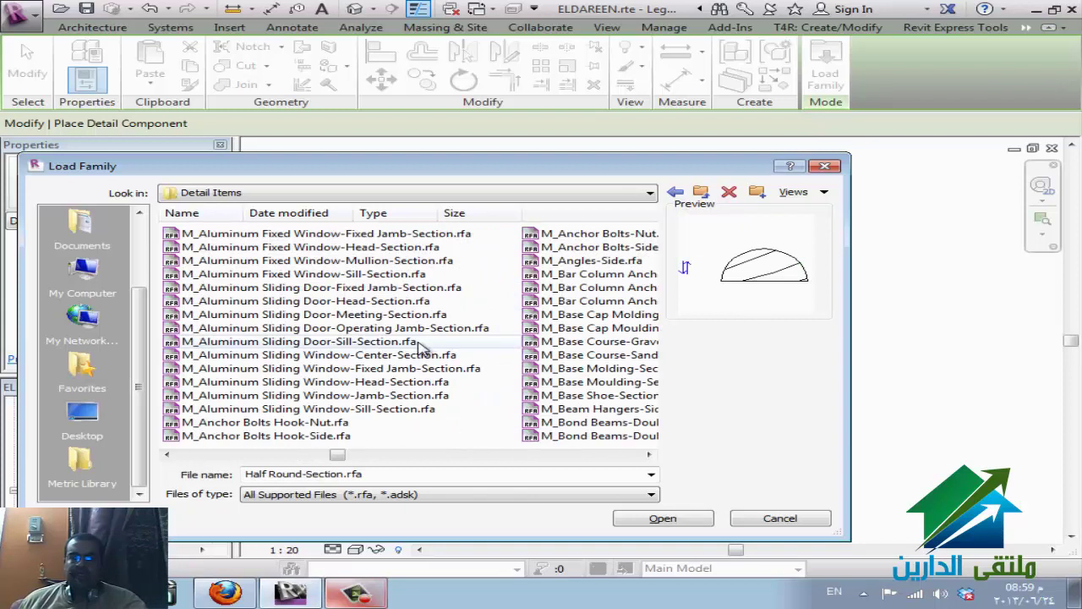
# - Preview the M_ families and load M_Coiling Door With Crank-Section.rfa into the project
pyautogui.click(421, 341)
pyautogui.click(604, 382)
pyautogui.scroll(-4, 592, 389)
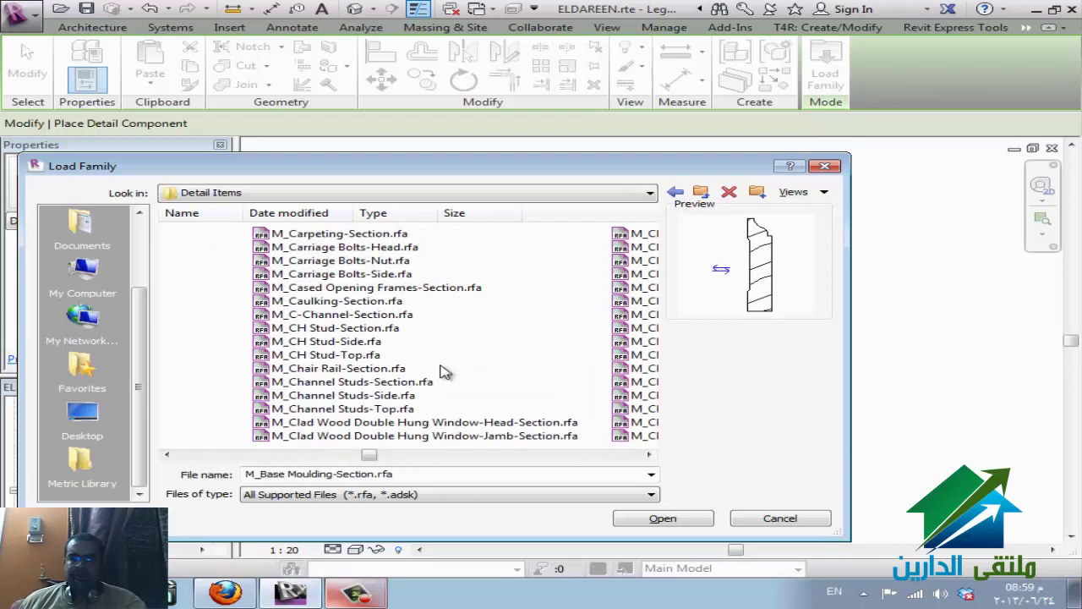
pyautogui.click(521, 332)
pyautogui.click(573, 355)
pyautogui.click(290, 355)
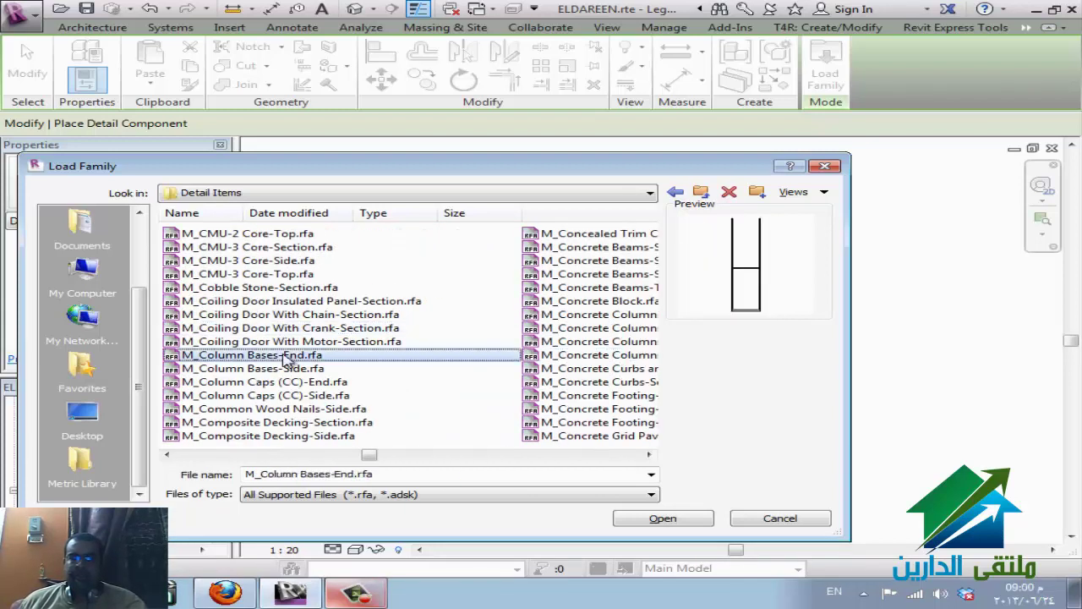
pyautogui.click(288, 330)
pyautogui.click(661, 520)
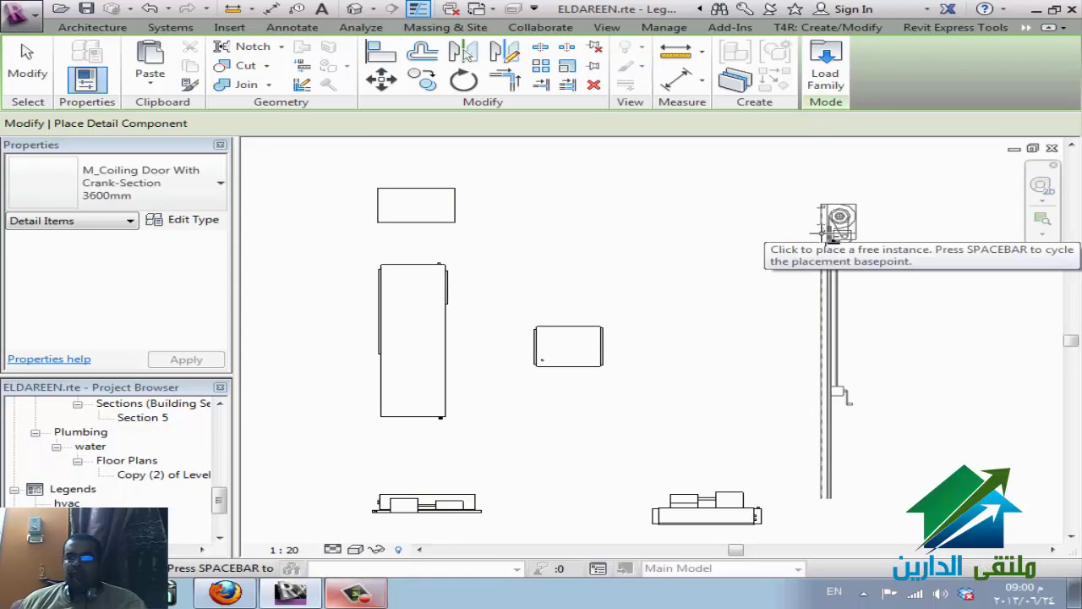
# - Place one coiling door crank-section to the right of the mechanical equipment components
pyautogui.click(822, 232)
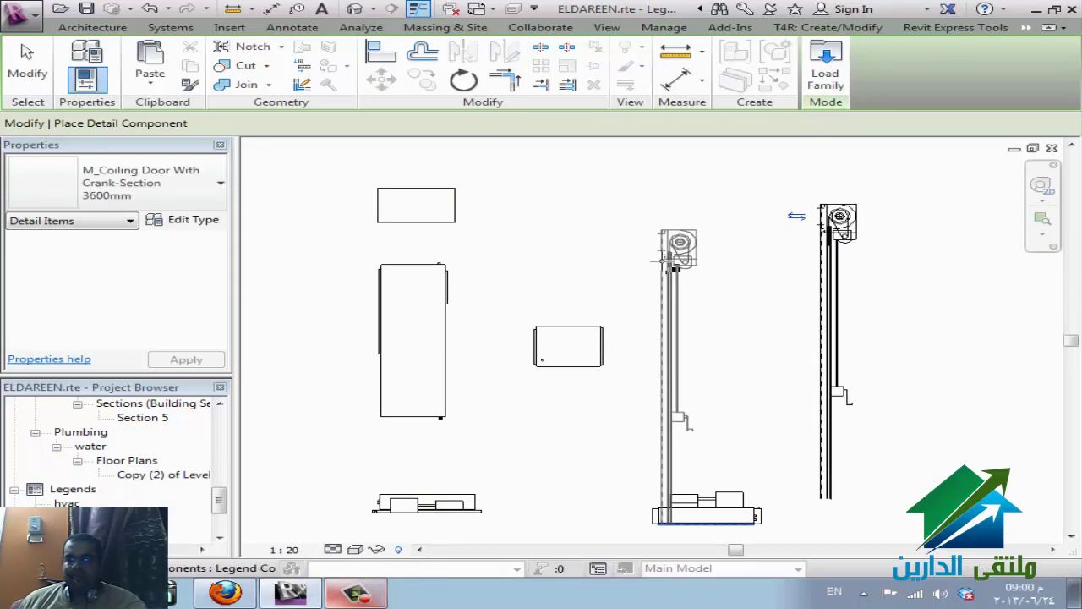
pyautogui.press('Escape')
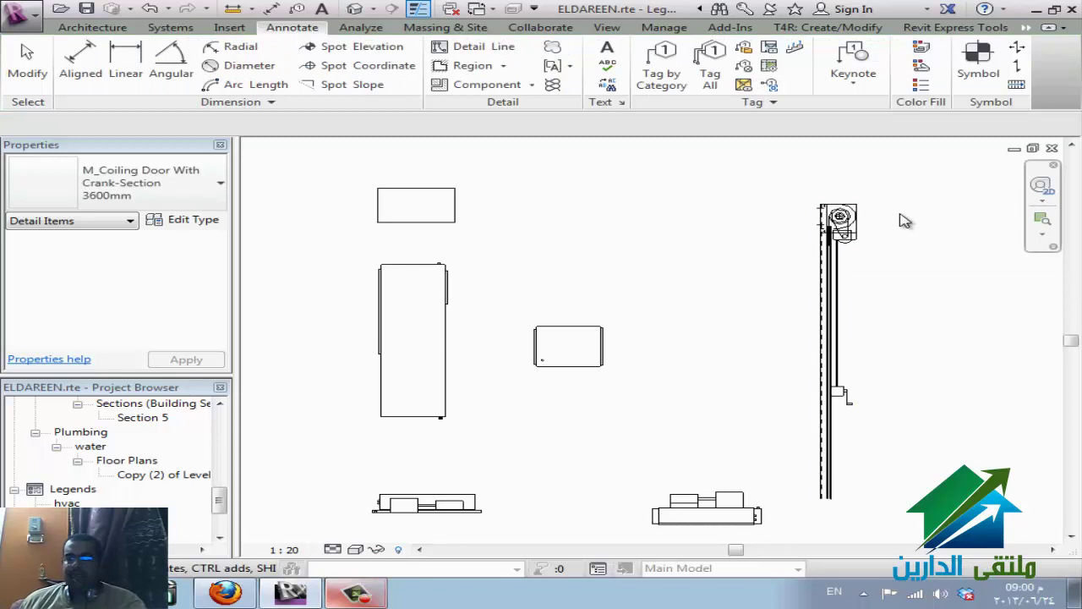
pyautogui.scroll(2, 905, 220)
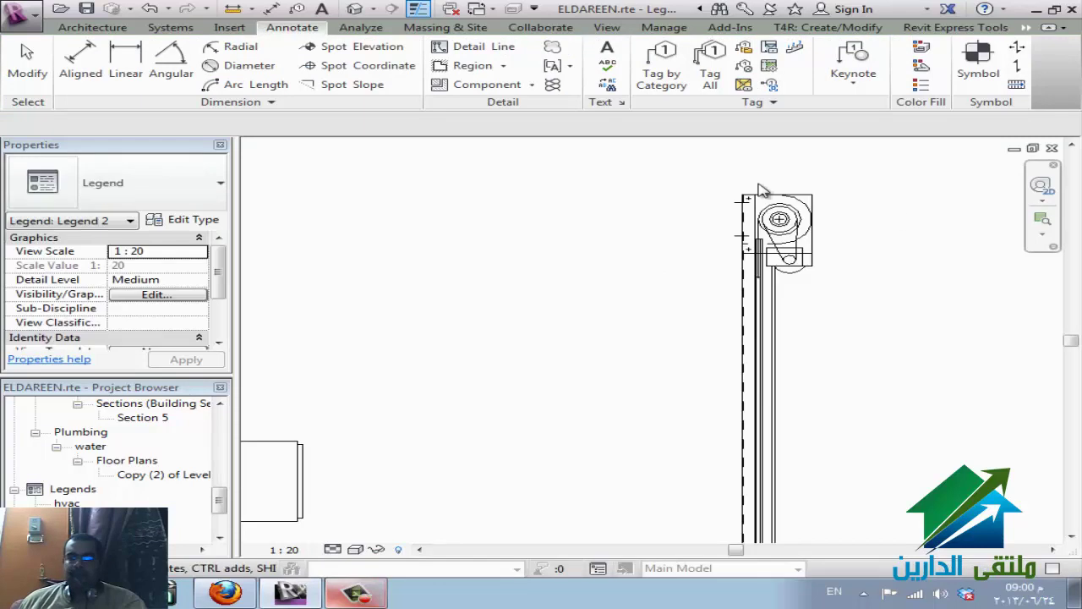
pyautogui.scroll(-5, 760, 189)
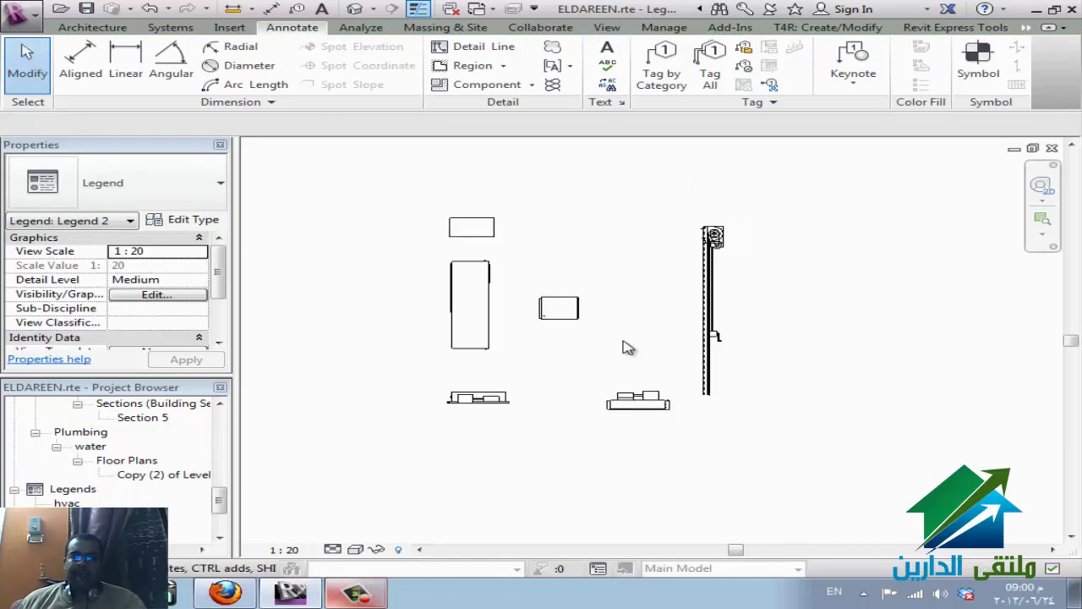
# - Open the Level 2 ceiling plan from the Project Browser
pyautogui.click(68, 490)
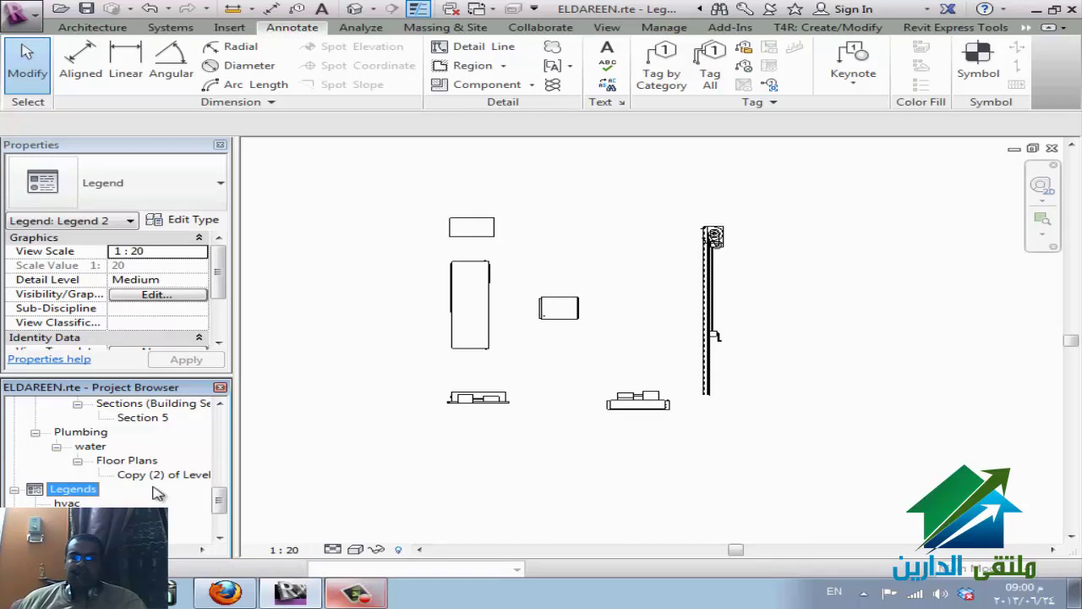
pyautogui.scroll(2, 158, 493)
pyautogui.scroll(4, 159, 493)
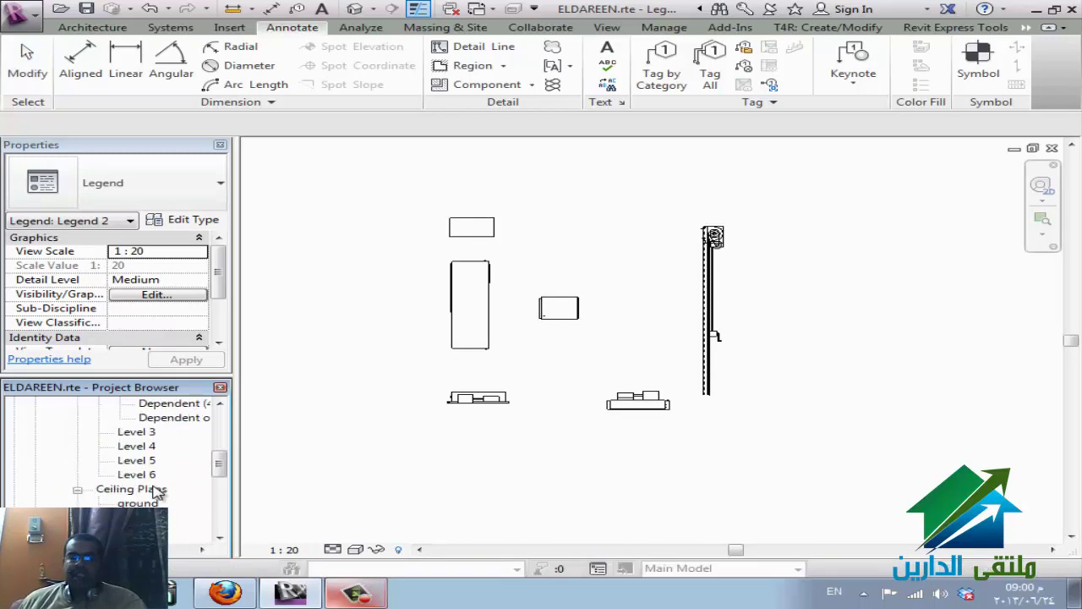
pyautogui.scroll(-1, 157, 493)
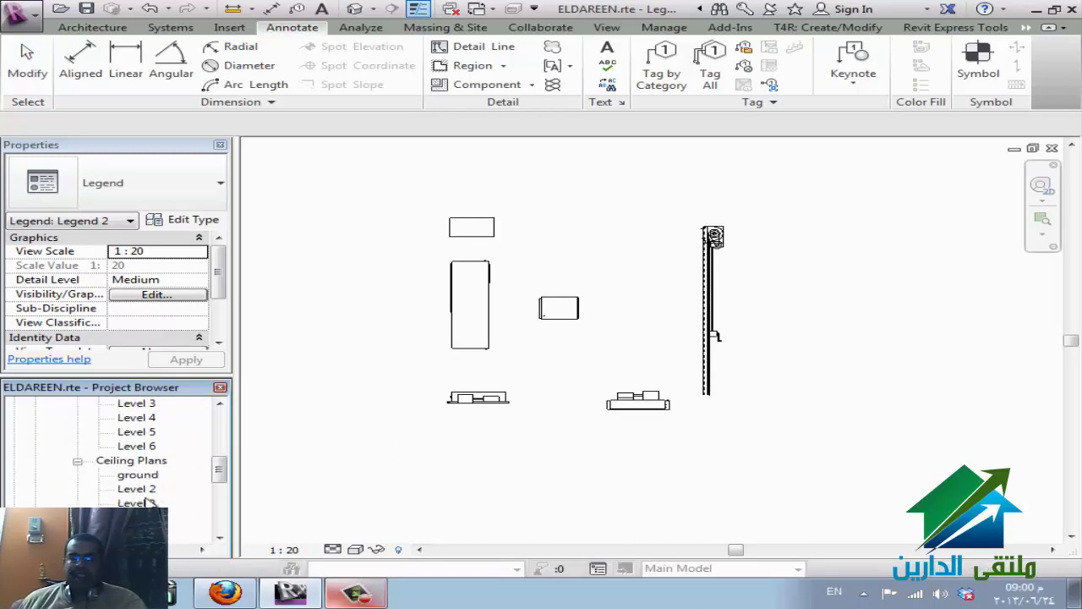
pyautogui.click(136, 488)
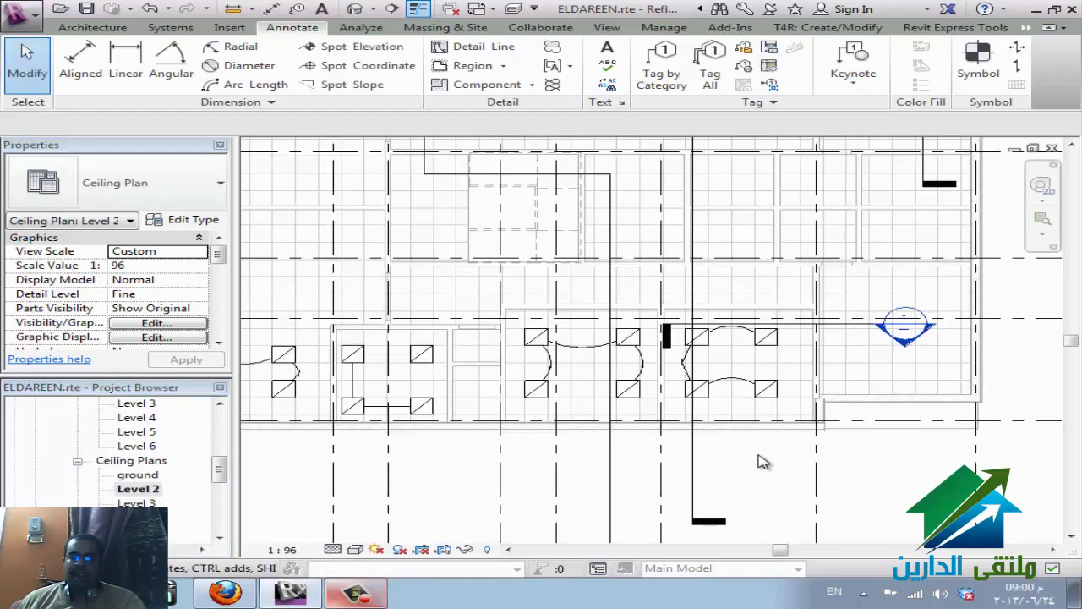
# - Zoom out to frame the whole Level 2 ceiling plan within grids A–F and 1–8
pyautogui.scroll(-4, 776, 472)
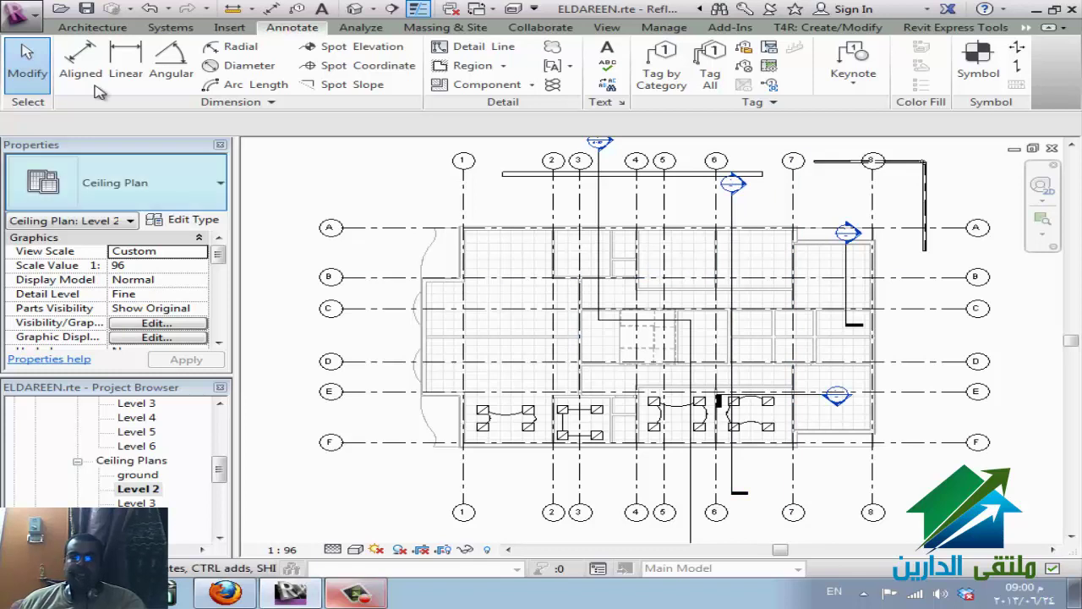
# - Show the Export > CAD Formats submenu listing DWG, DXF, DGN and ACIS (SAT)
pyautogui.click(28, 13)
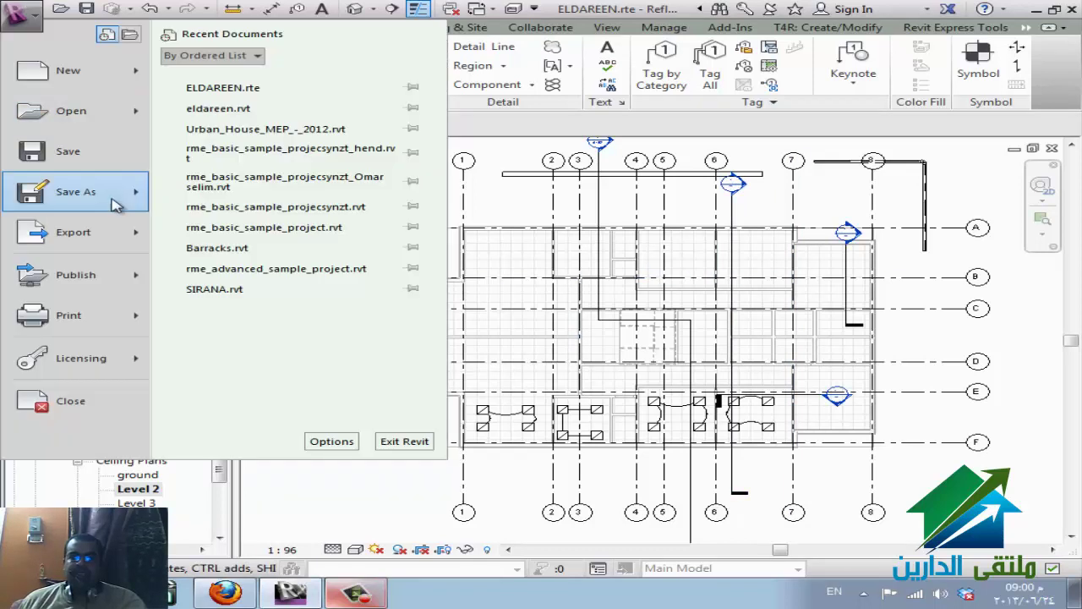
pyautogui.moveTo(110, 230)
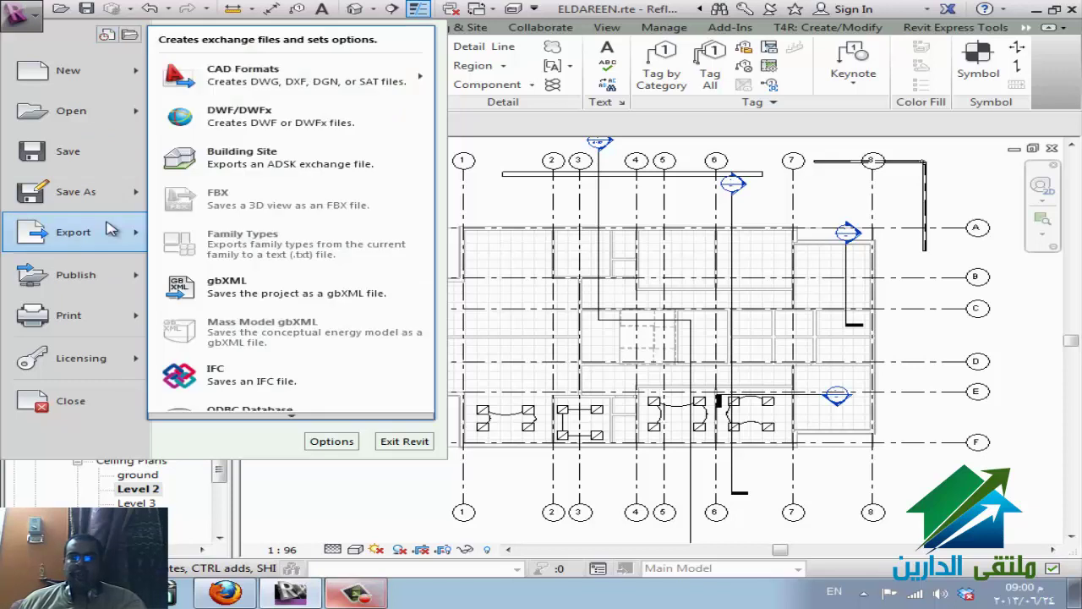
pyautogui.moveTo(361, 84)
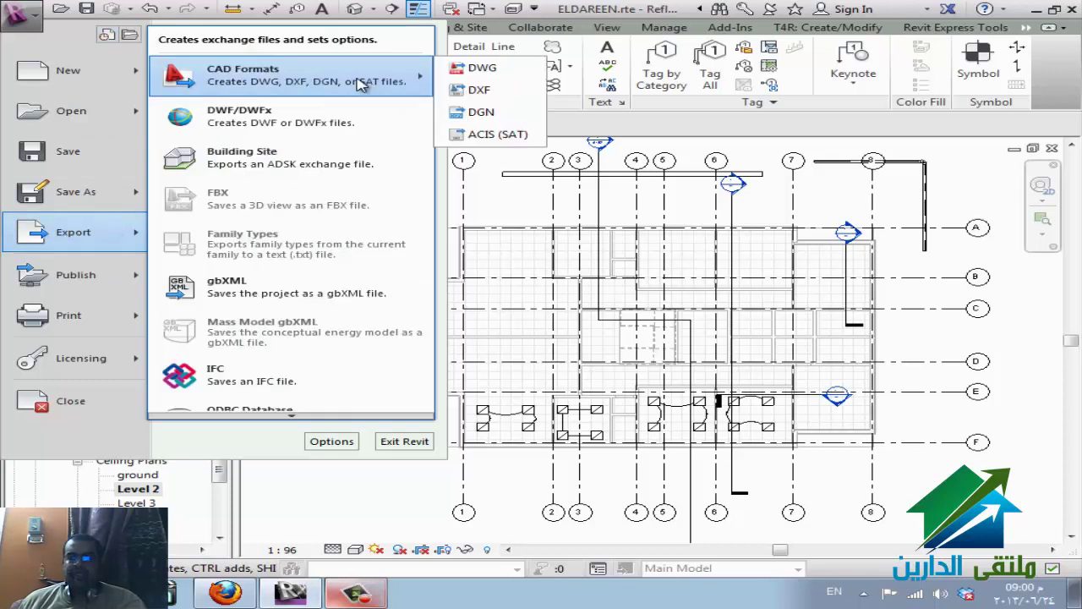
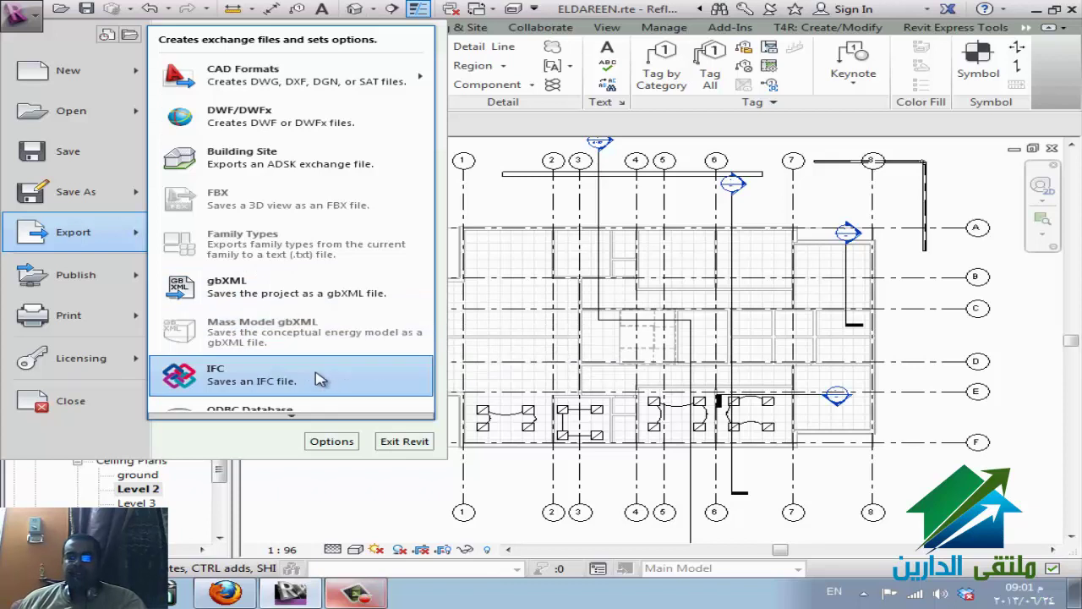
# - Export the view to the Desktop as ELDAREEN-ReflectedCeilingPlan-Level2, an AutoCAD 2007 DWG, without external references
pyautogui.scroll(-1, 321, 413)
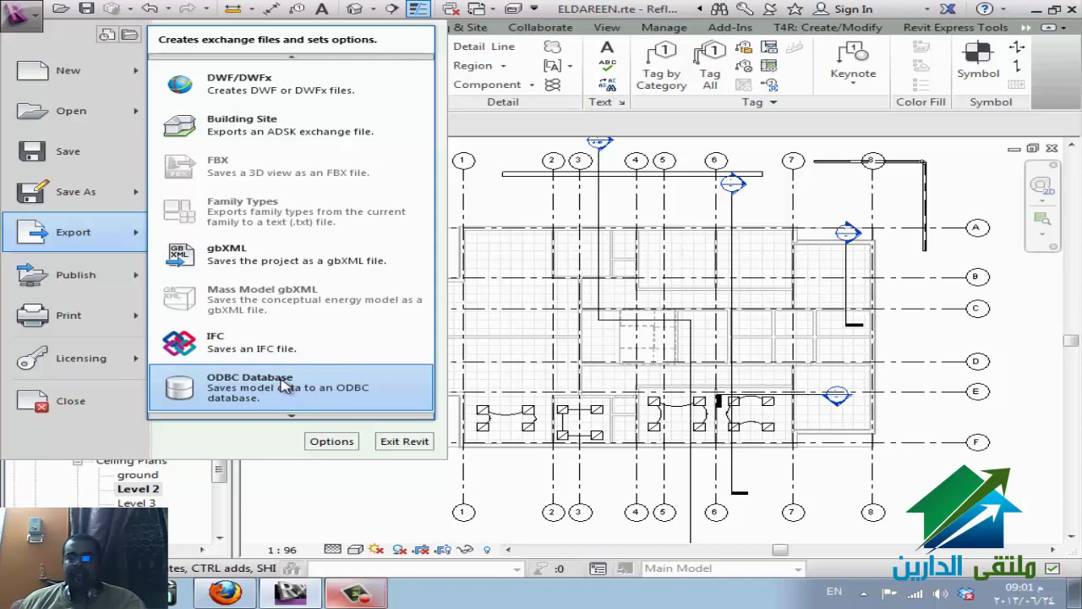
pyautogui.scroll(-3, 295, 415)
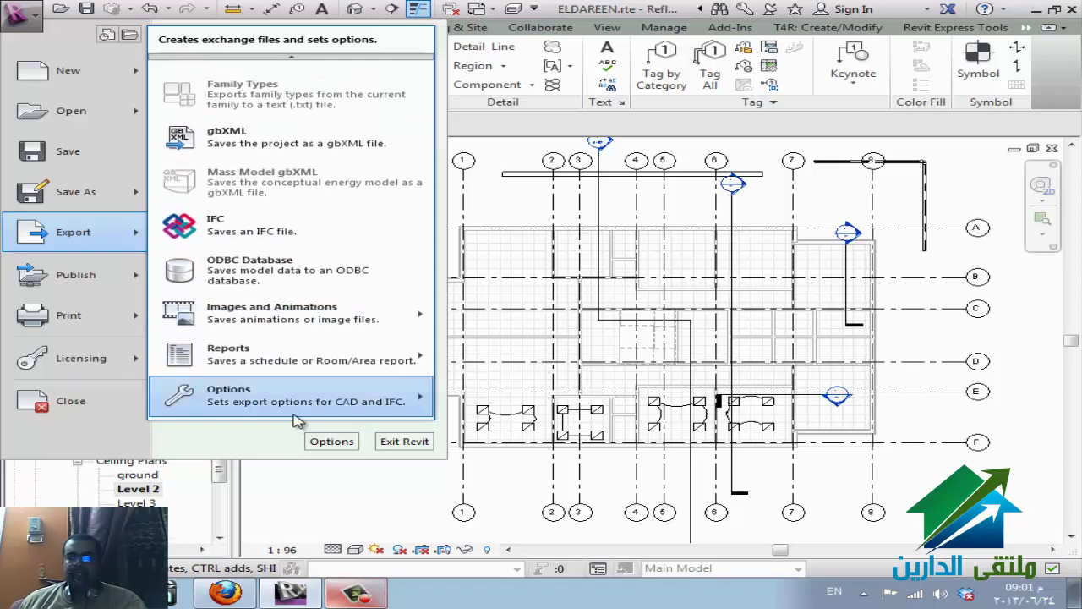
pyautogui.moveTo(326, 322)
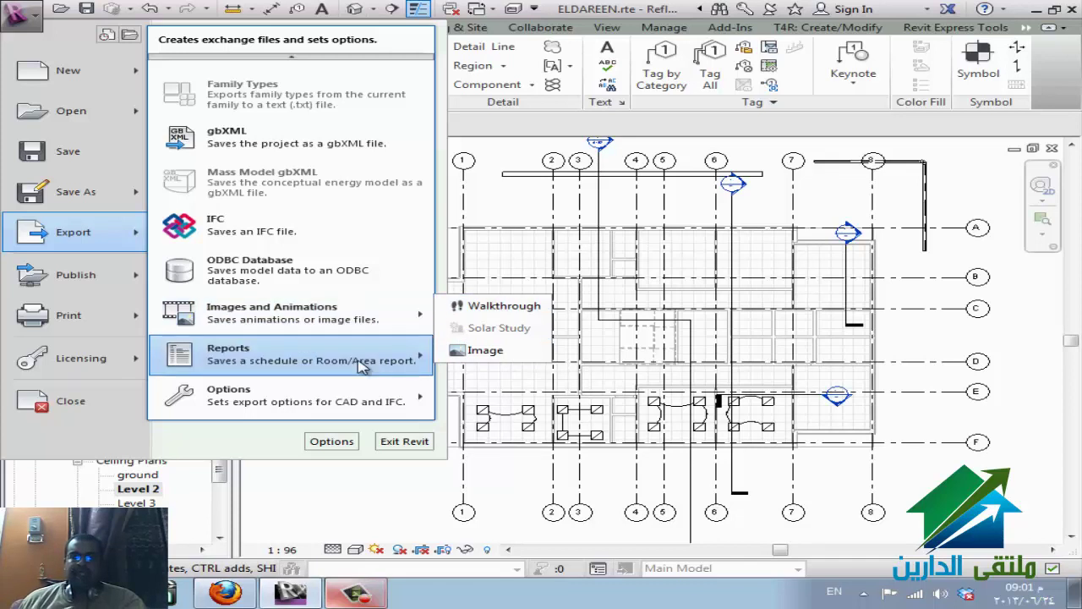
pyautogui.moveTo(362, 366)
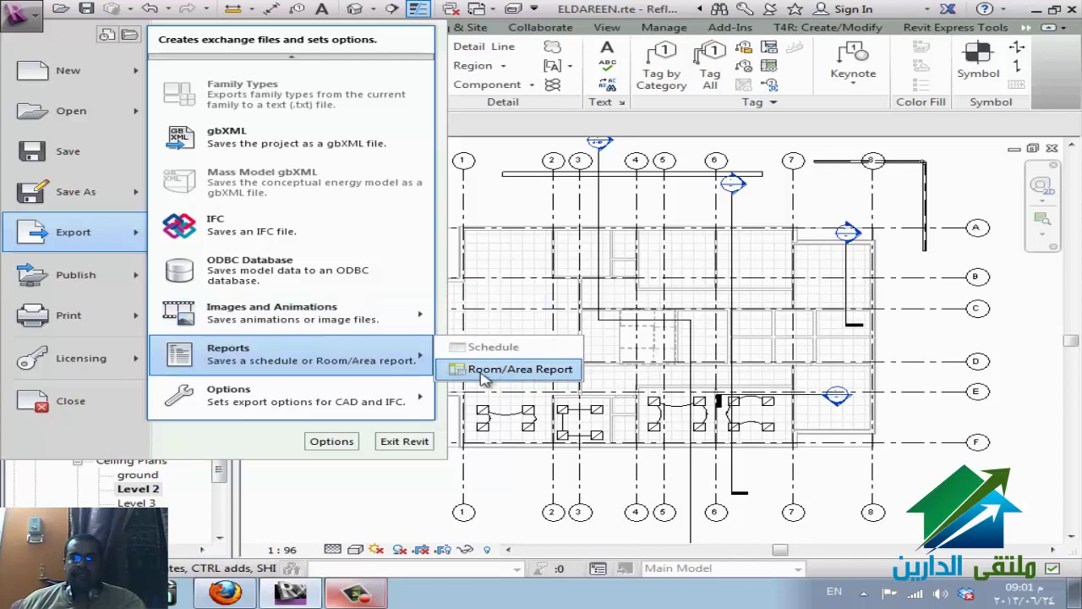
pyautogui.moveTo(324, 398)
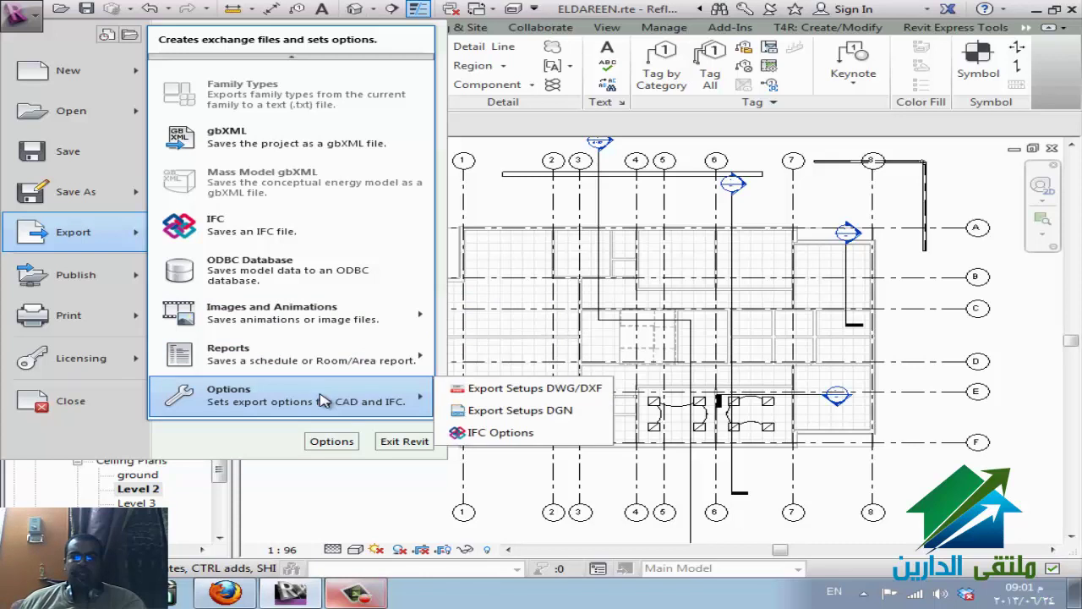
pyautogui.moveTo(296, 57)
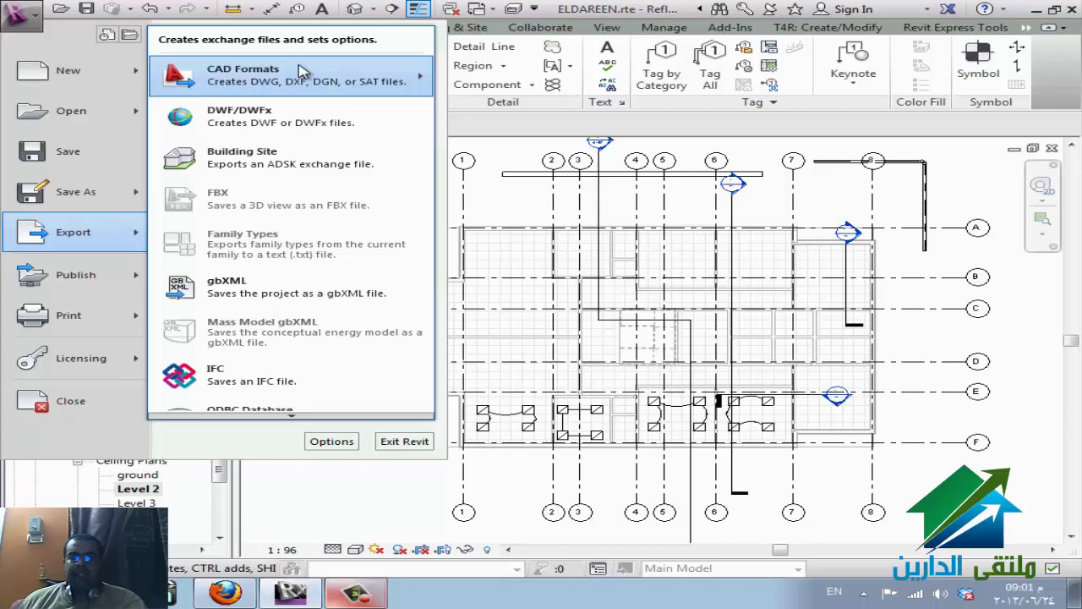
pyautogui.click(449, 70)
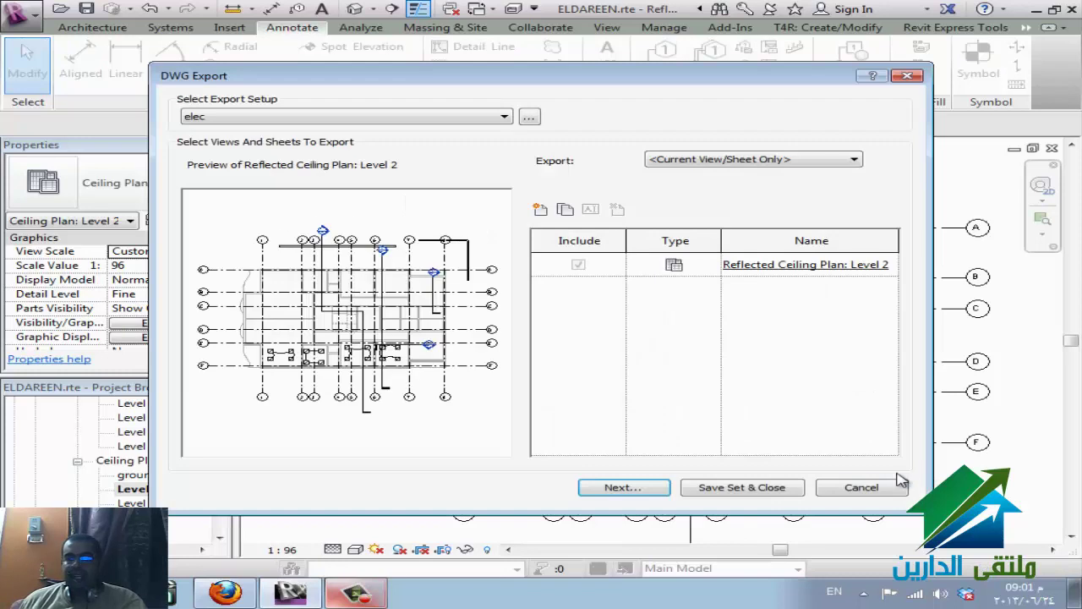
pyautogui.click(657, 491)
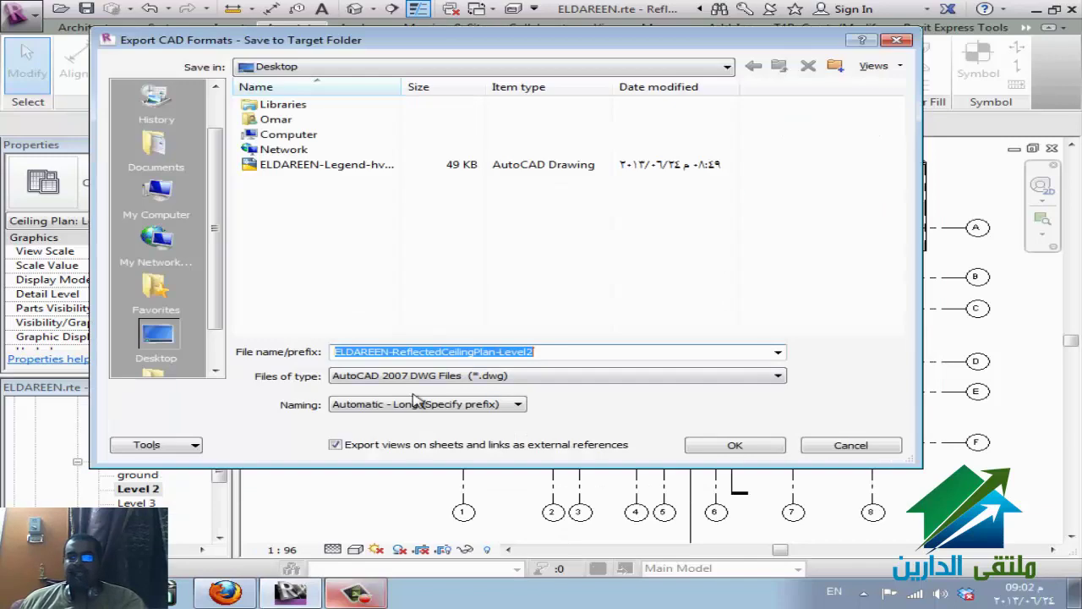
pyautogui.click(420, 452)
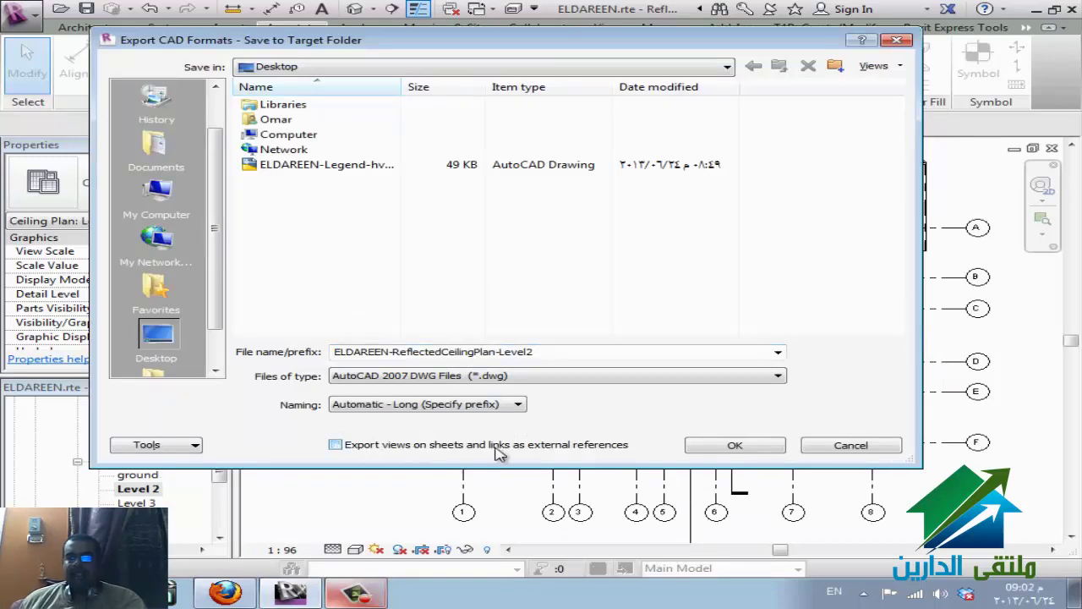
pyautogui.click(715, 446)
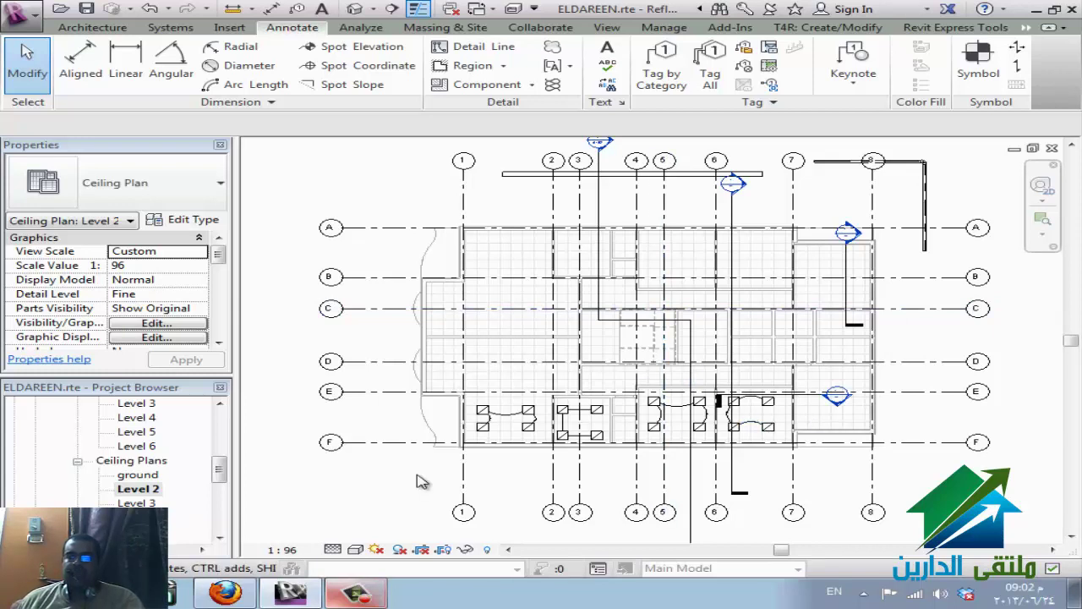
# - Select the lower rooms, filter out Spaces and Views, and delete the 16 lighting fixtures and 12 wires
pyautogui.moveTo(406, 484); pyautogui.dragTo(911, 344)
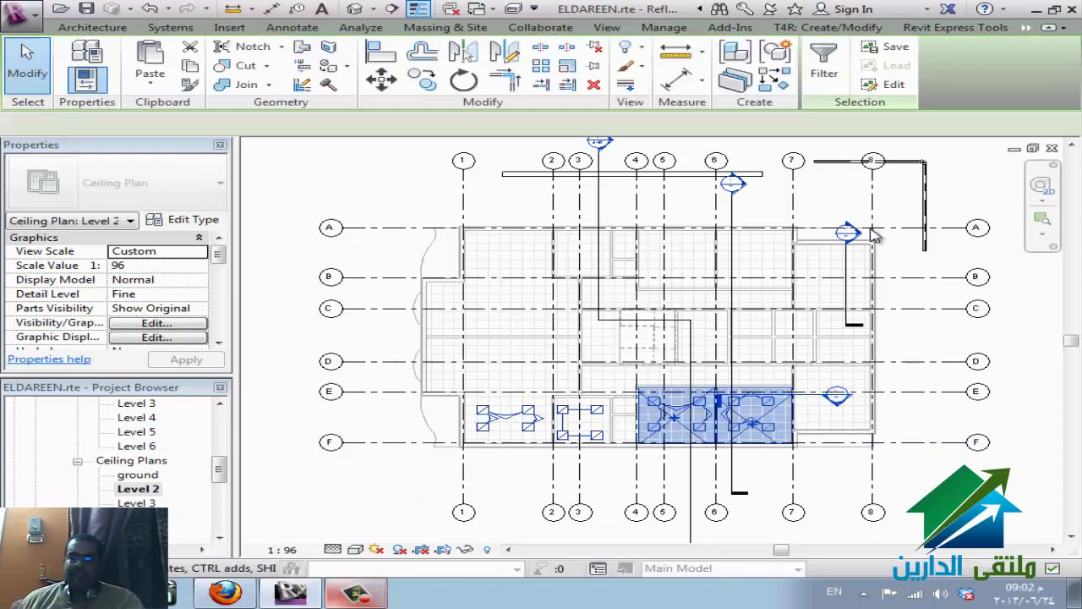
pyautogui.click(824, 63)
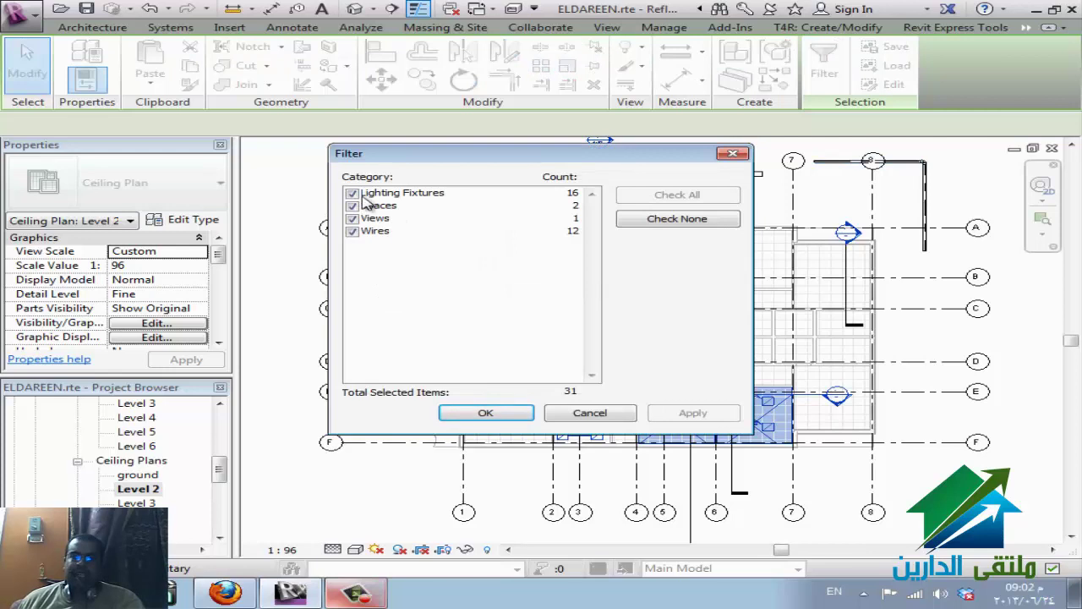
pyautogui.click(352, 205)
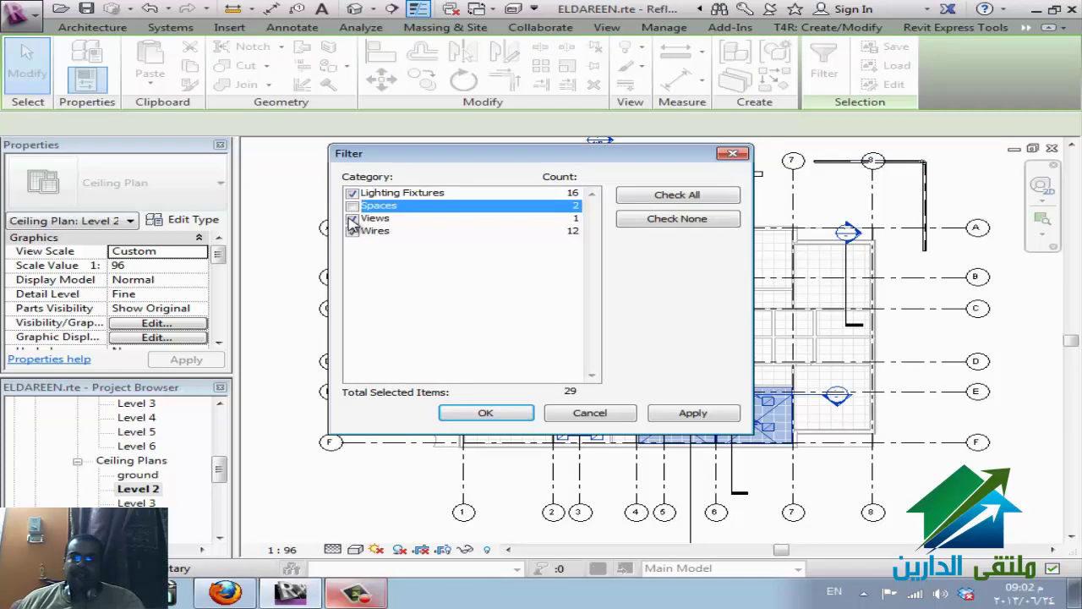
pyautogui.click(352, 218)
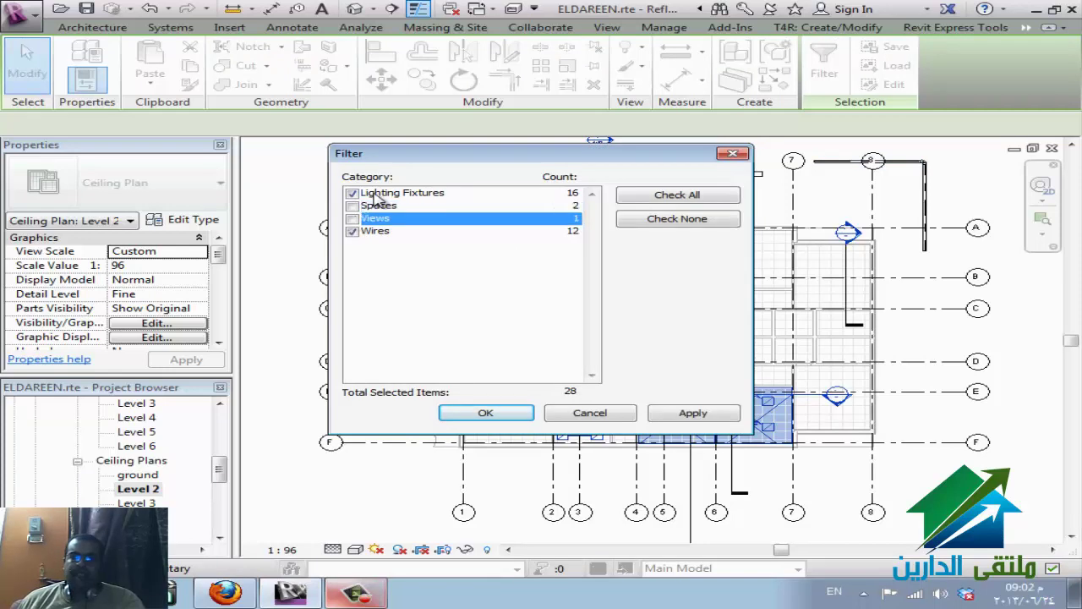
pyautogui.click(491, 415)
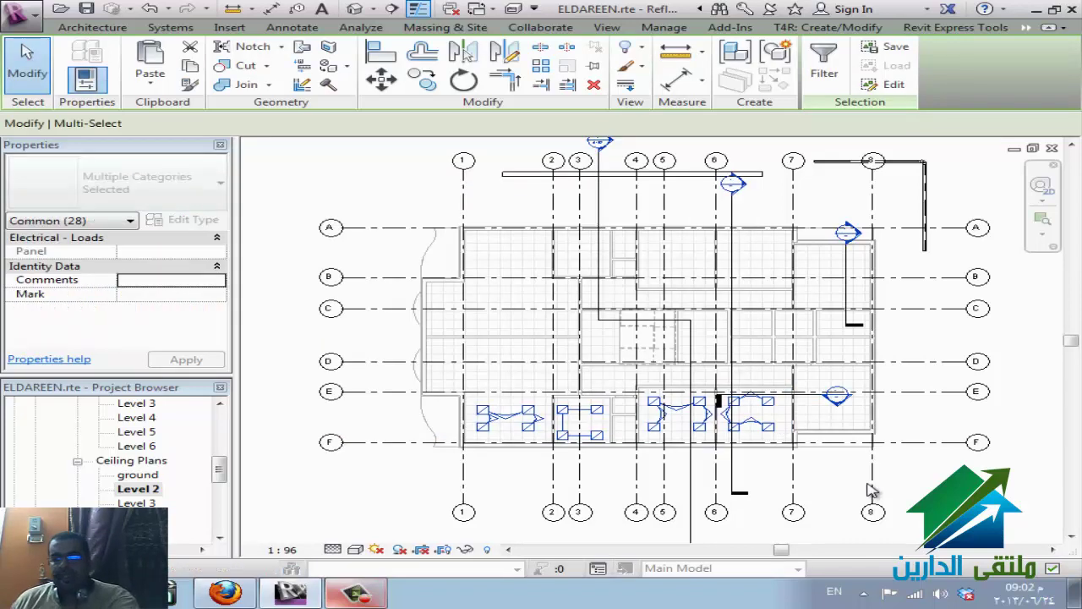
pyautogui.press('Delete')
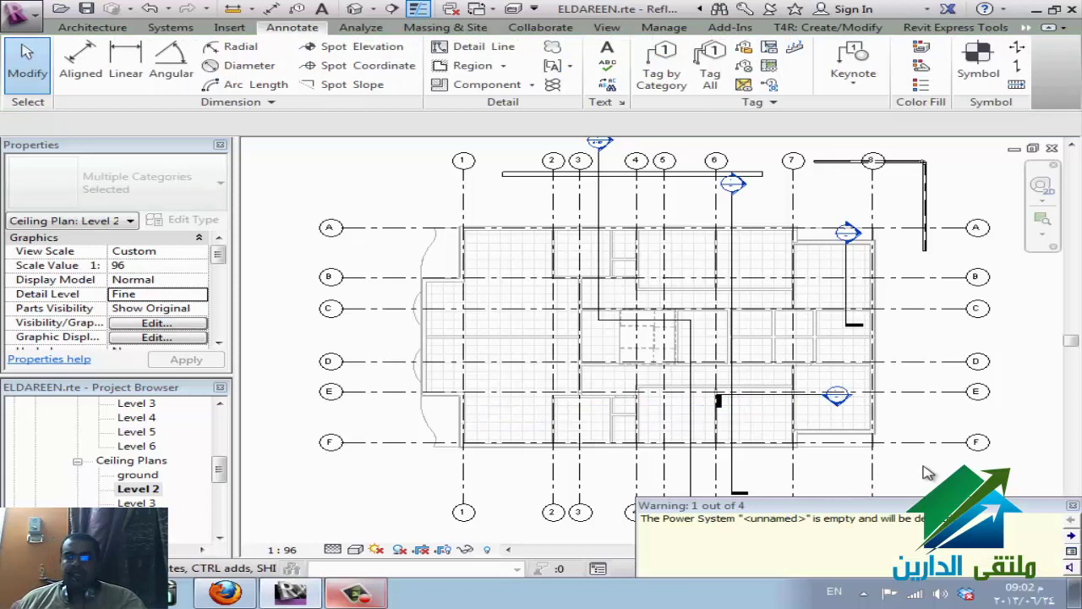
pyautogui.press('Escape')
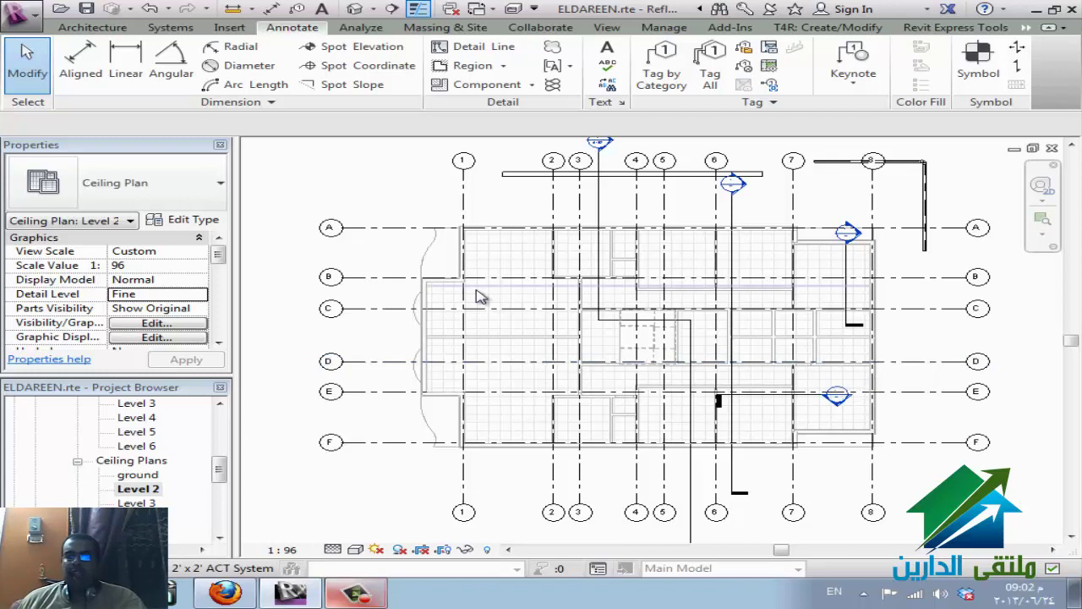
# - Link ELDAREEN-ReflectedCeilingPlan-Level2.dwg Auto - Origin to Origin, with all layers and preserved colours
pyautogui.click(230, 28)
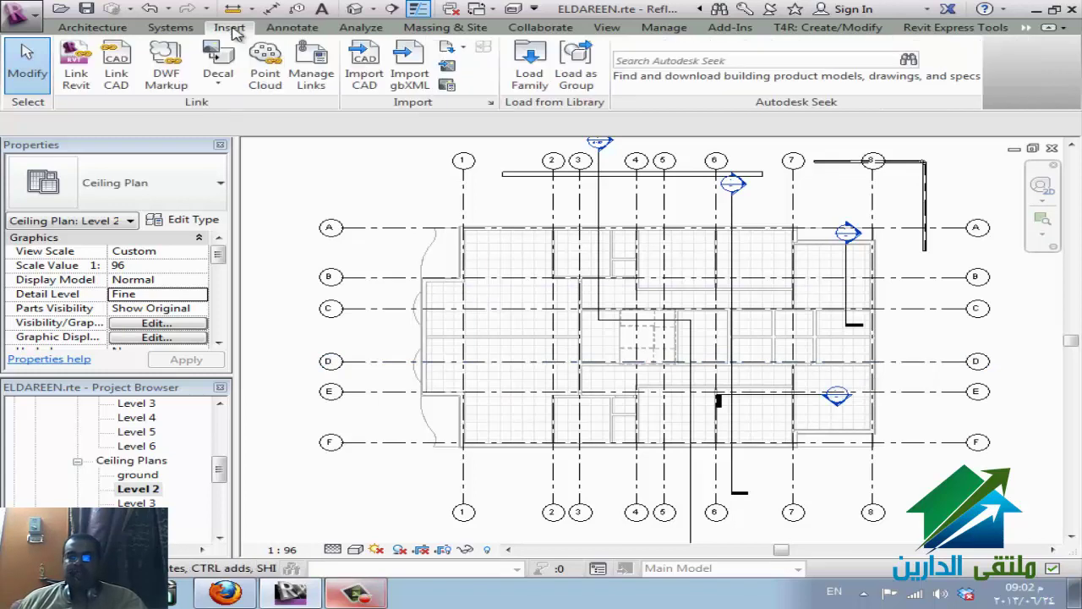
pyautogui.click(115, 63)
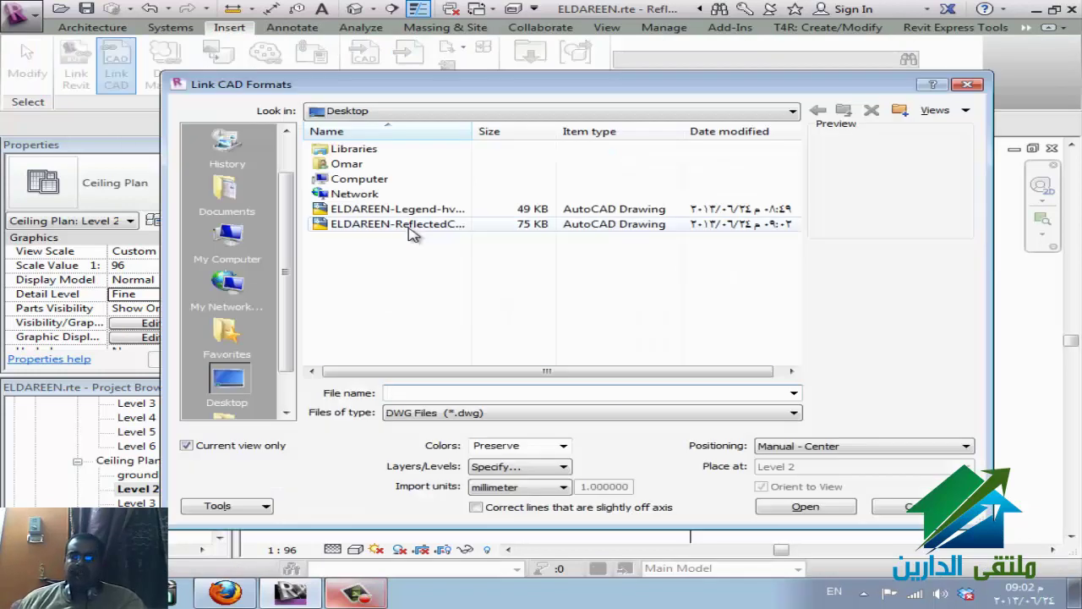
pyautogui.click(397, 224)
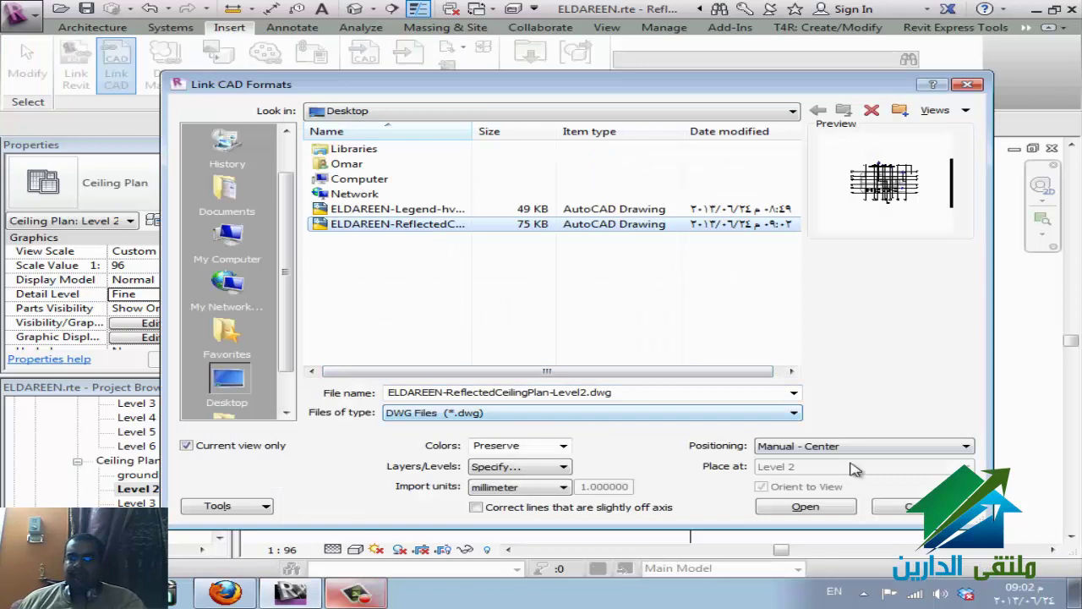
pyautogui.click(886, 448)
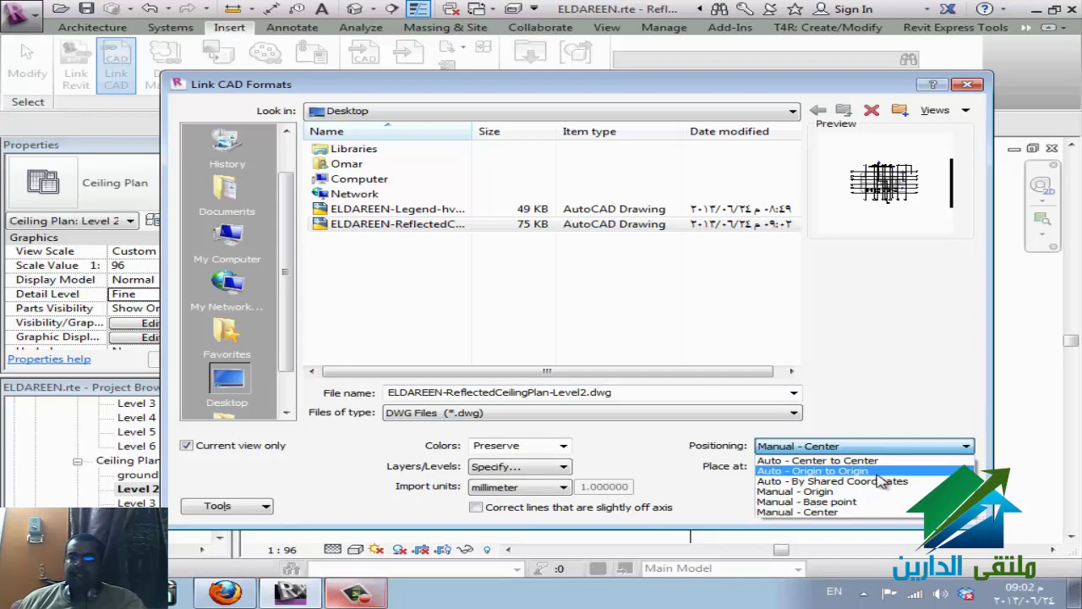
pyautogui.click(879, 471)
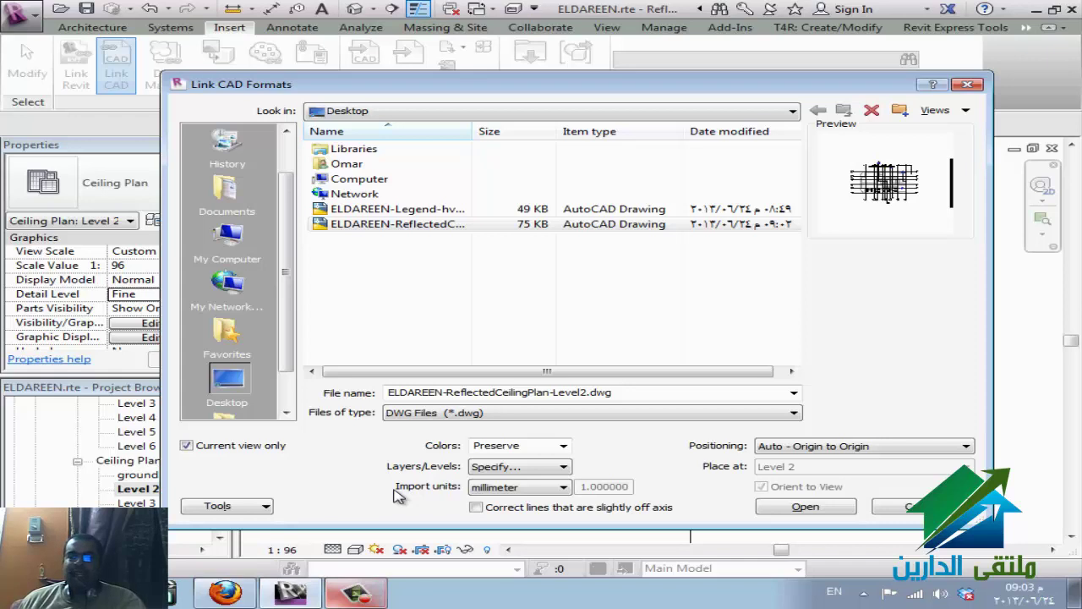
pyautogui.click(495, 468)
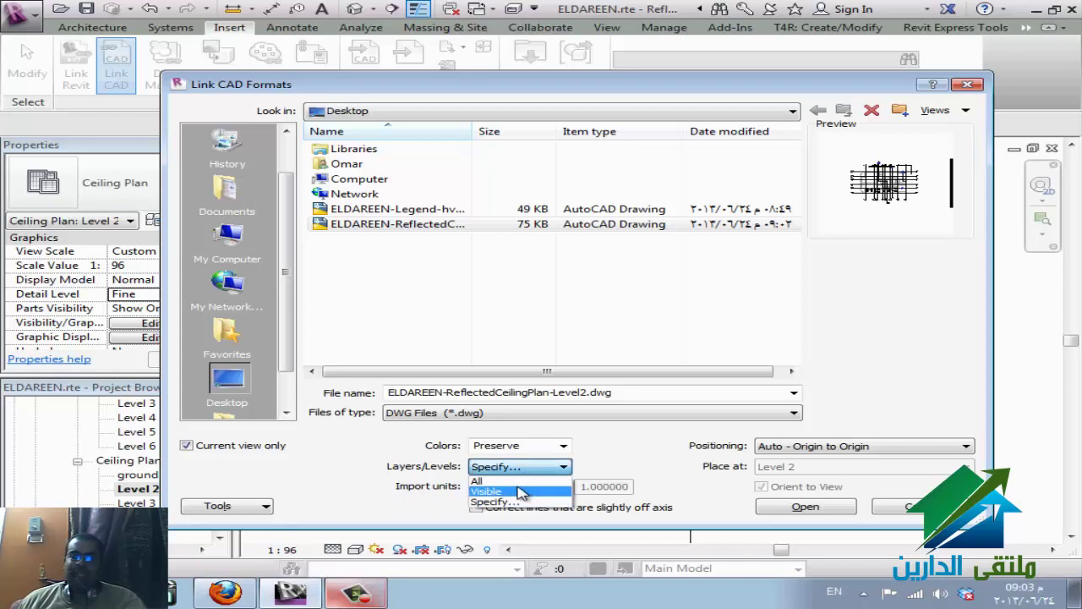
pyautogui.click(495, 480)
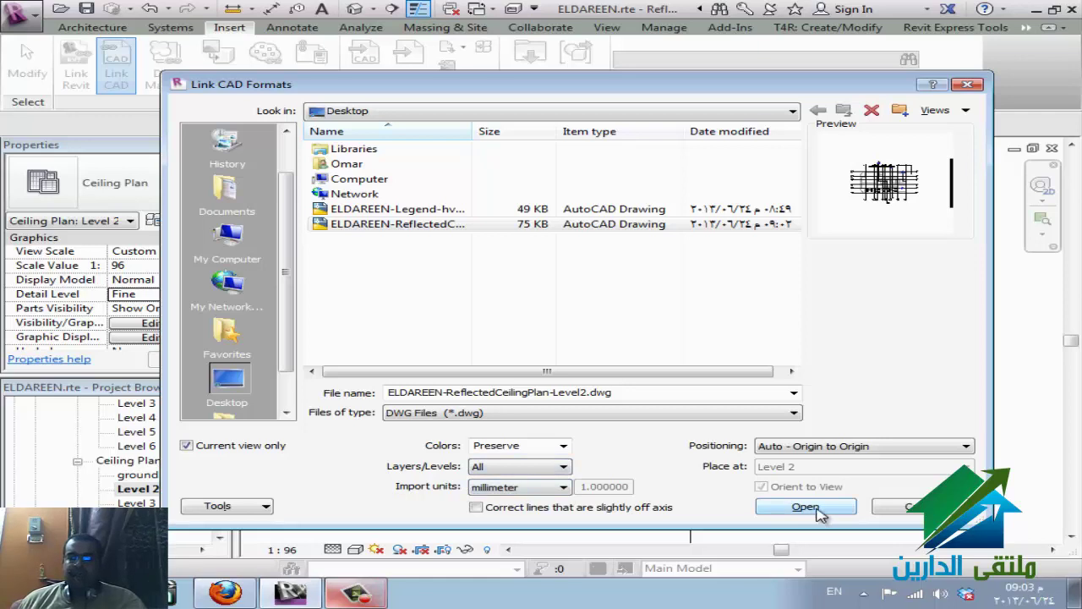
pyautogui.click(562, 446)
pyautogui.click(563, 447)
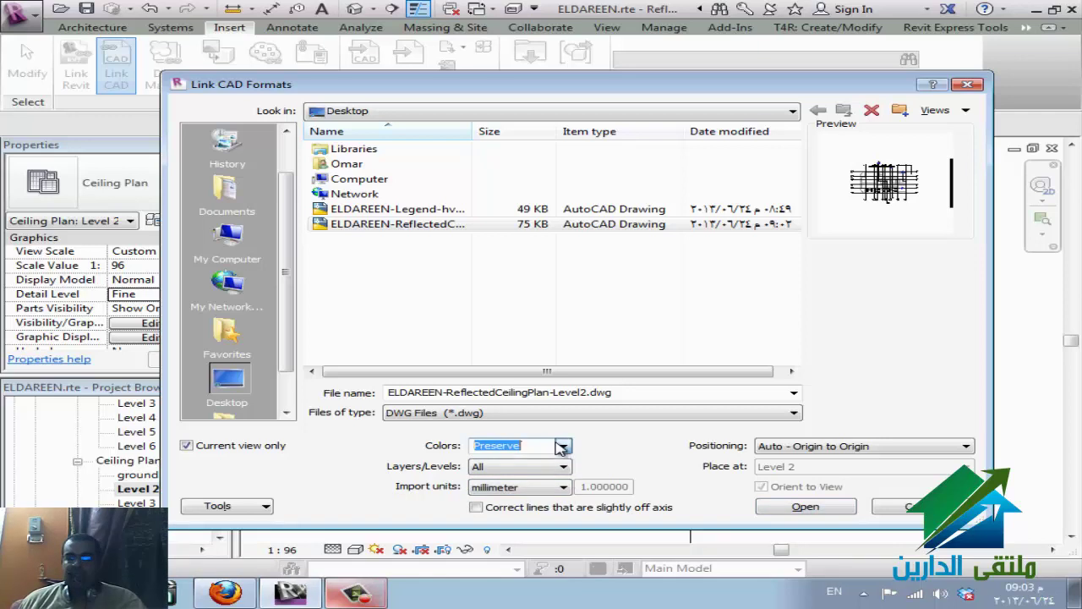
pyautogui.click(816, 512)
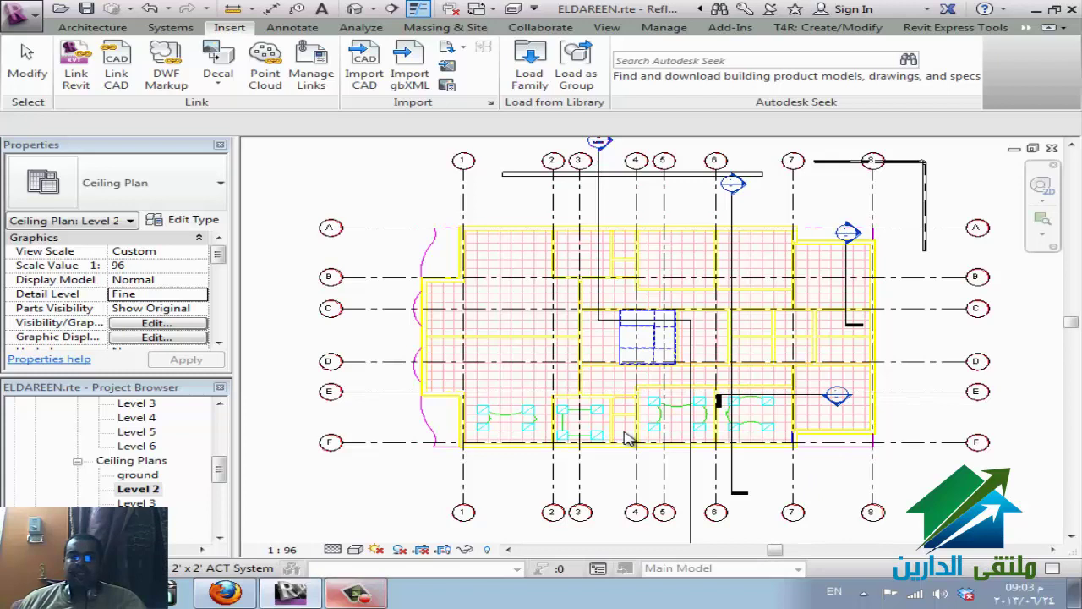
# - Zoom into the lower-right rooms' linked fixture outlines and bring up the Systems ribbon tools
pyautogui.scroll(3, 846, 427)
pyautogui.moveTo(889, 418); pyautogui.dragTo(689, 440, button='middle')
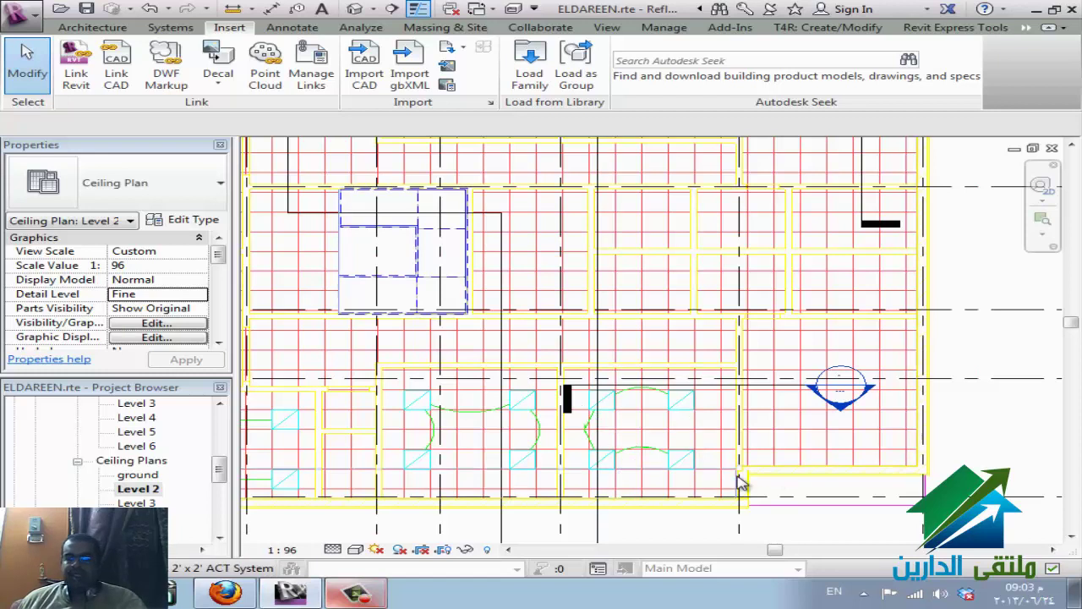
pyautogui.scroll(2, 764, 515)
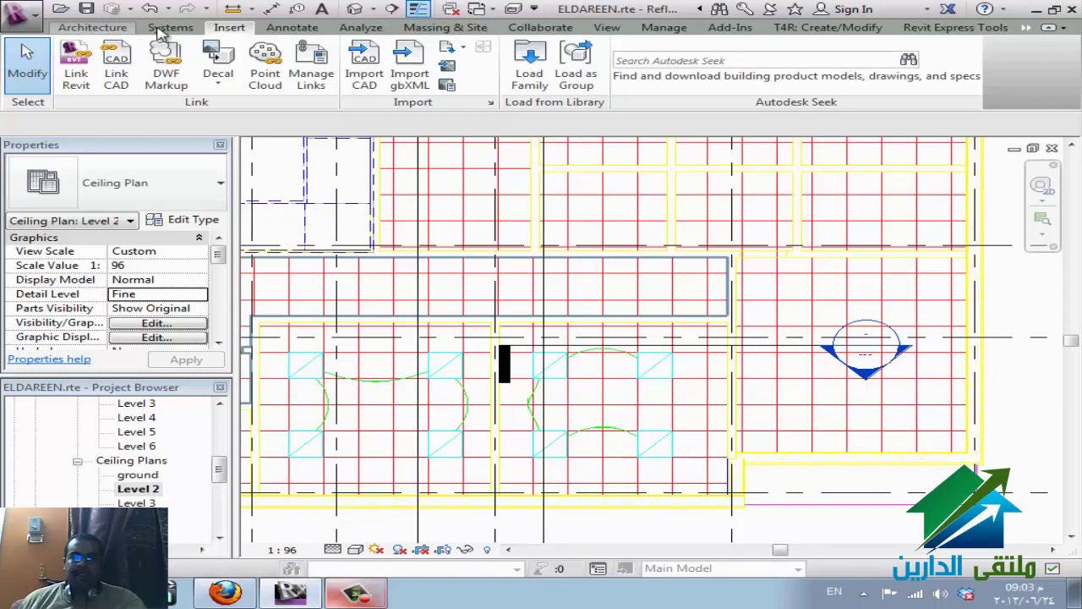
pyautogui.click(165, 30)
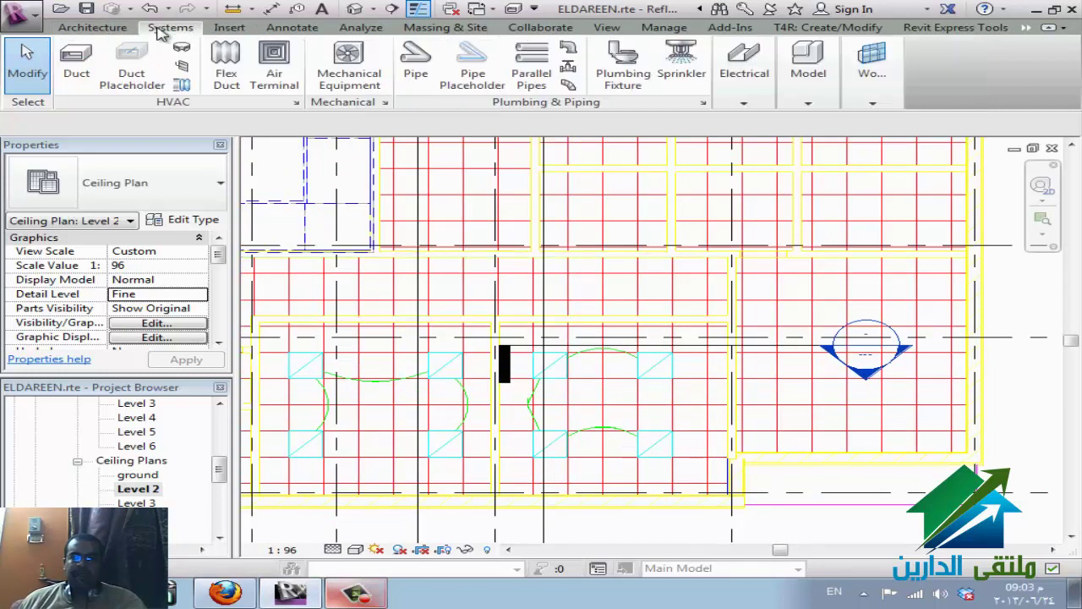
pyautogui.click(765, 93)
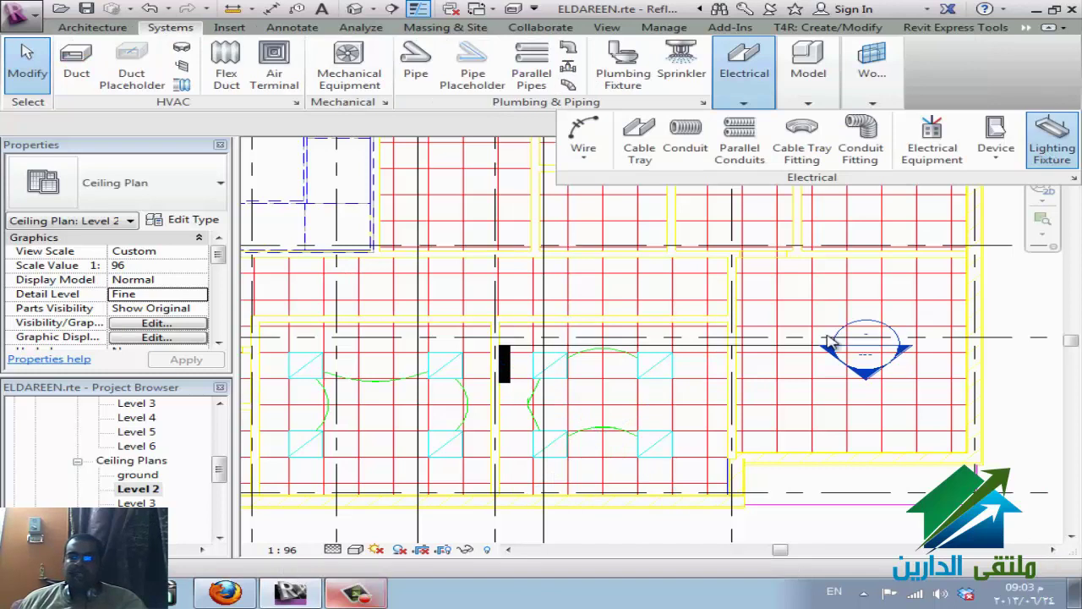
pyautogui.click(1052, 137)
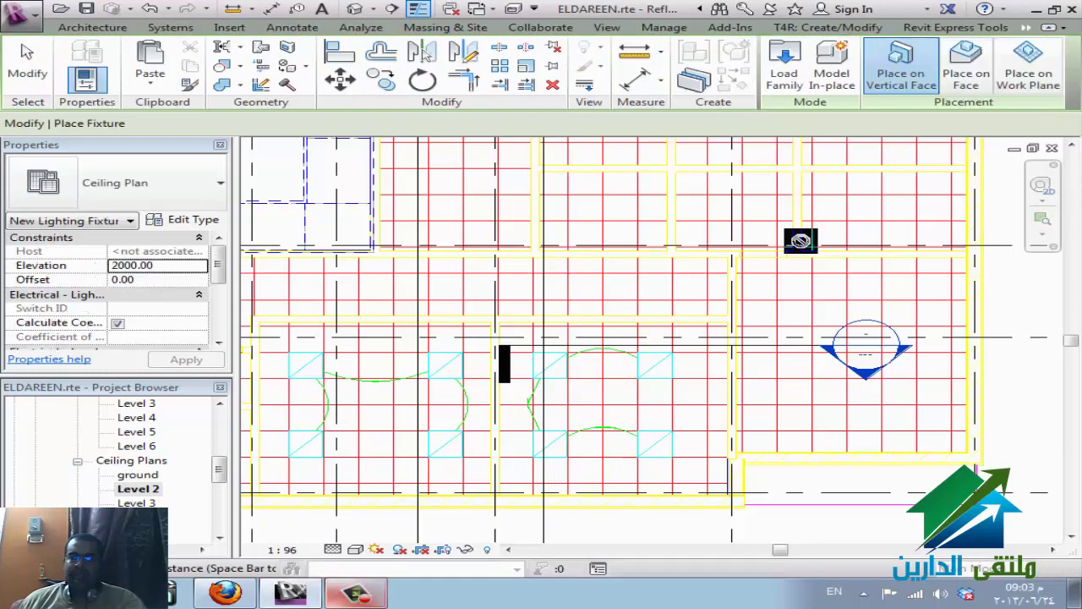
pyautogui.click(969, 81)
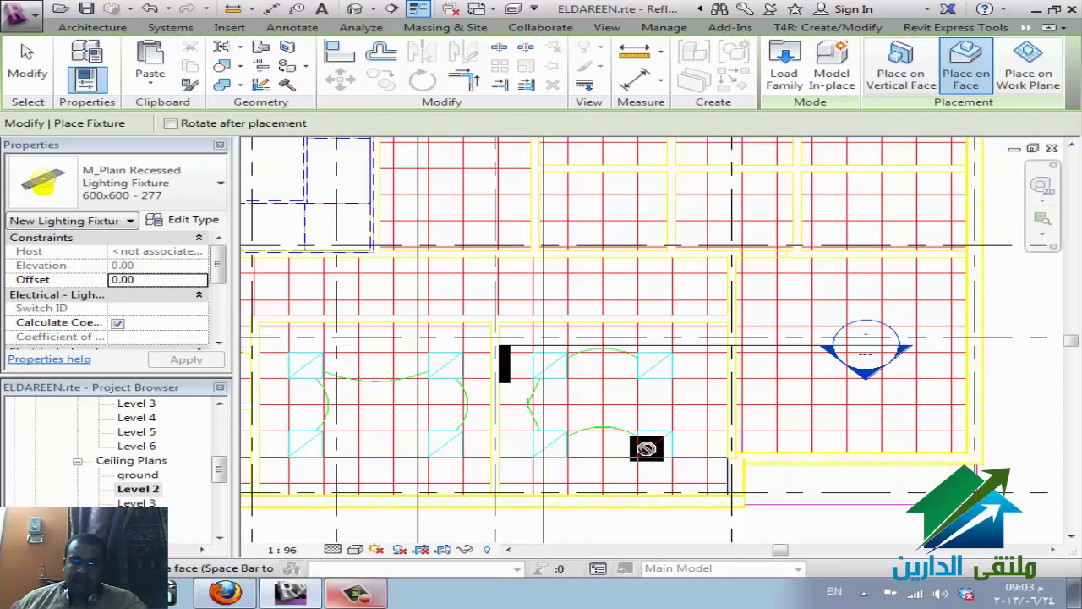
pyautogui.press('Escape')
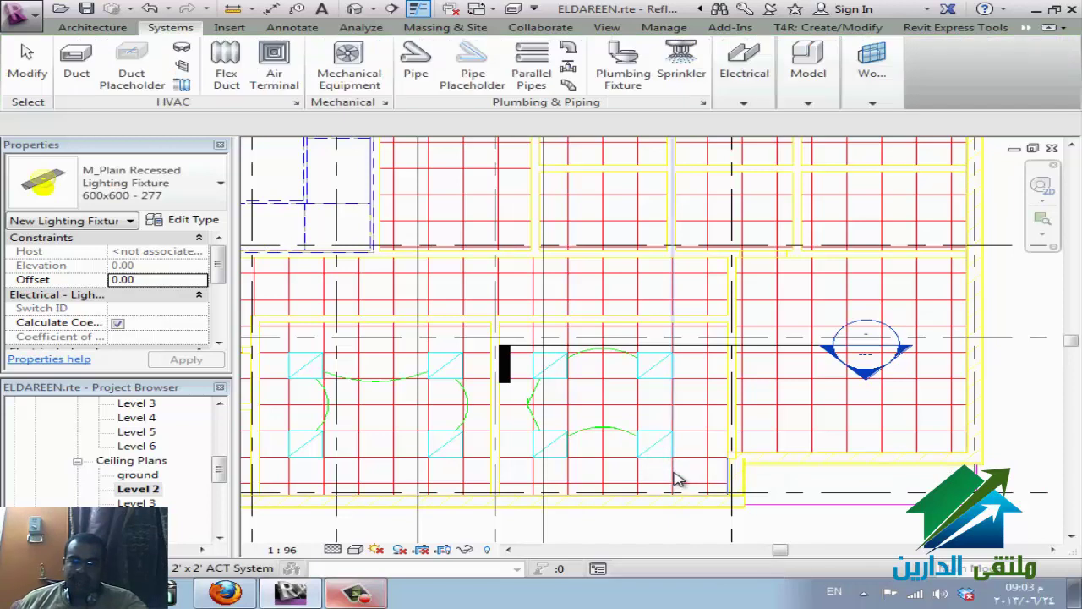
pyautogui.press('Escape')
pyautogui.press('Escape')
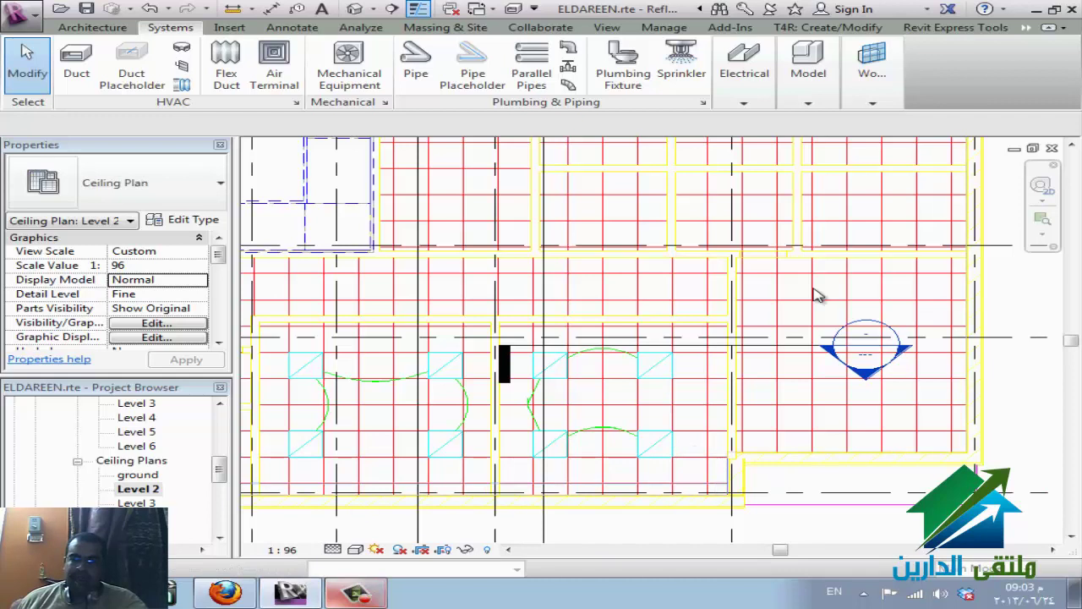
pyautogui.moveTo(746, 74)
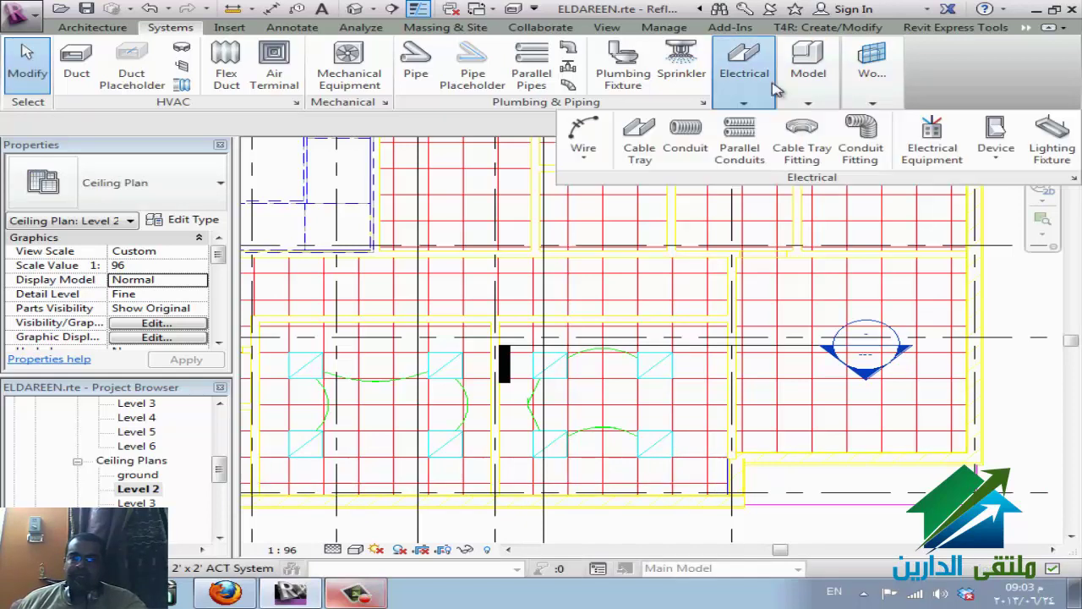
pyautogui.click(1047, 162)
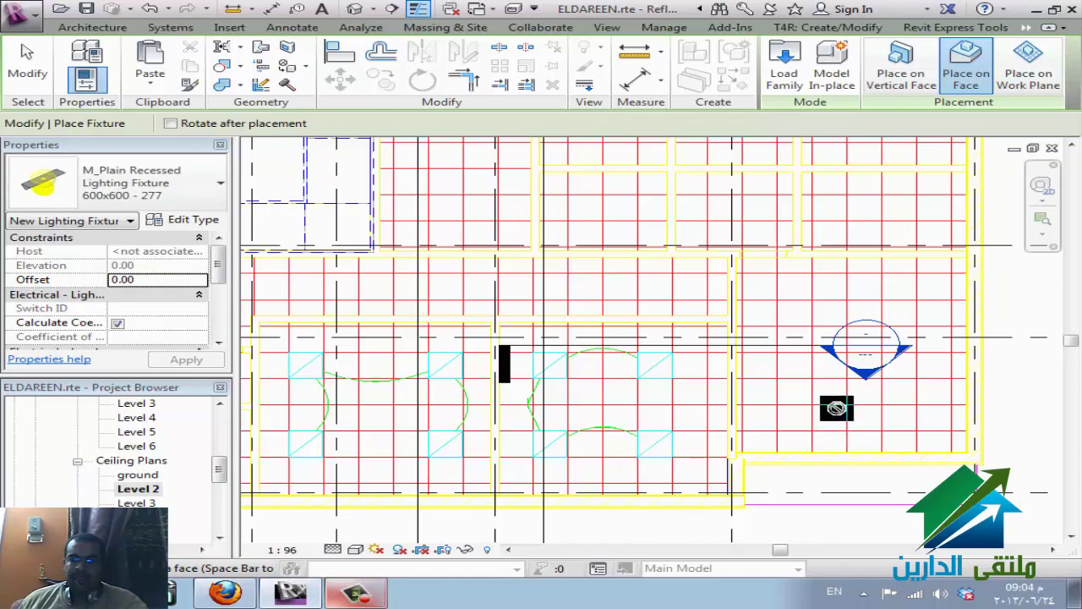
pyautogui.press('Escape')
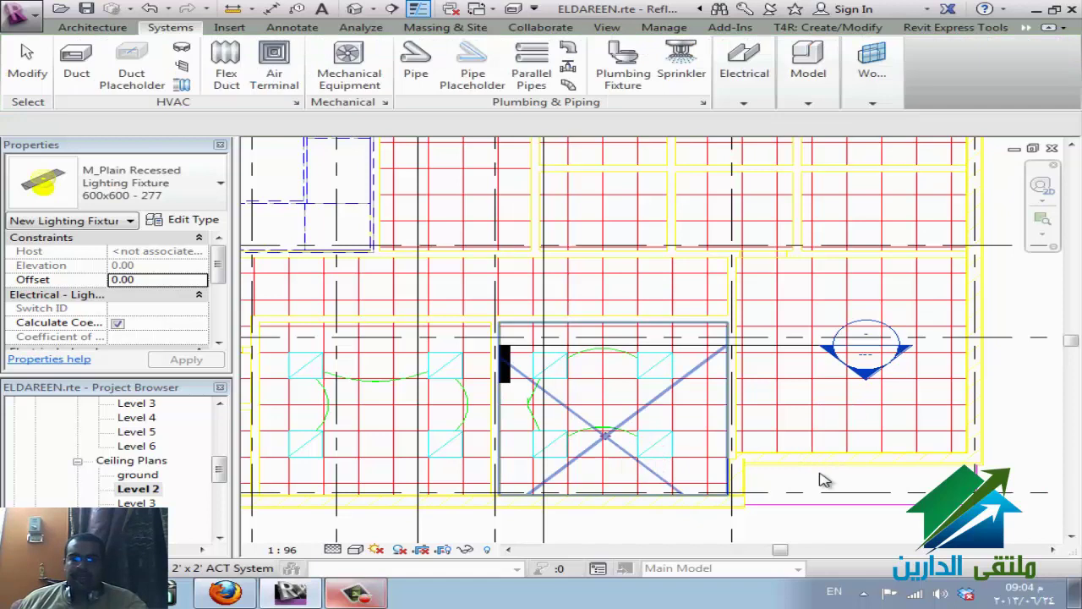
pyautogui.press('Escape')
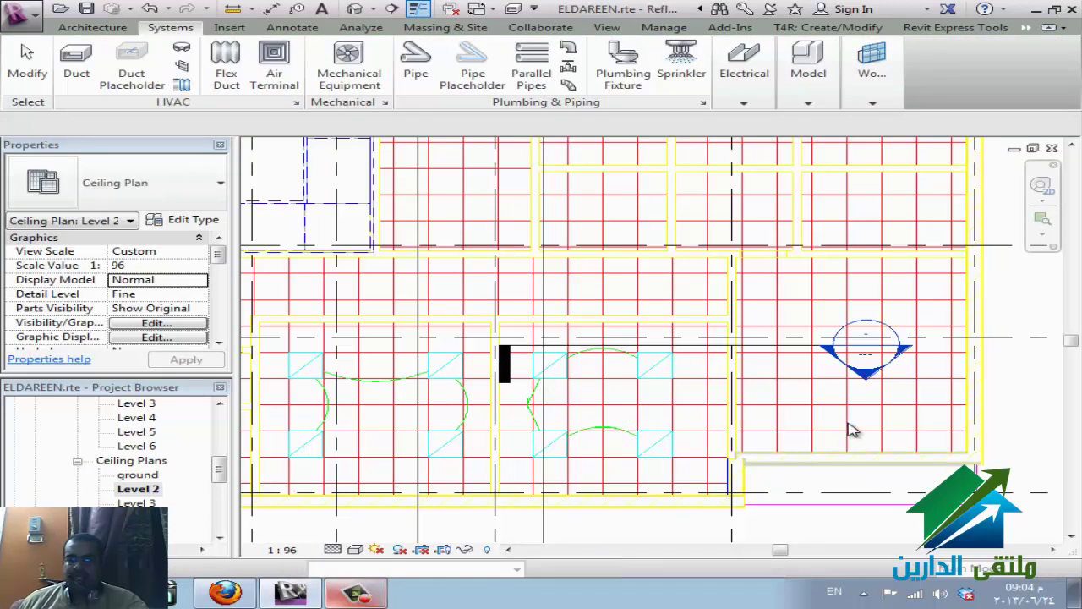
pyautogui.click(894, 441)
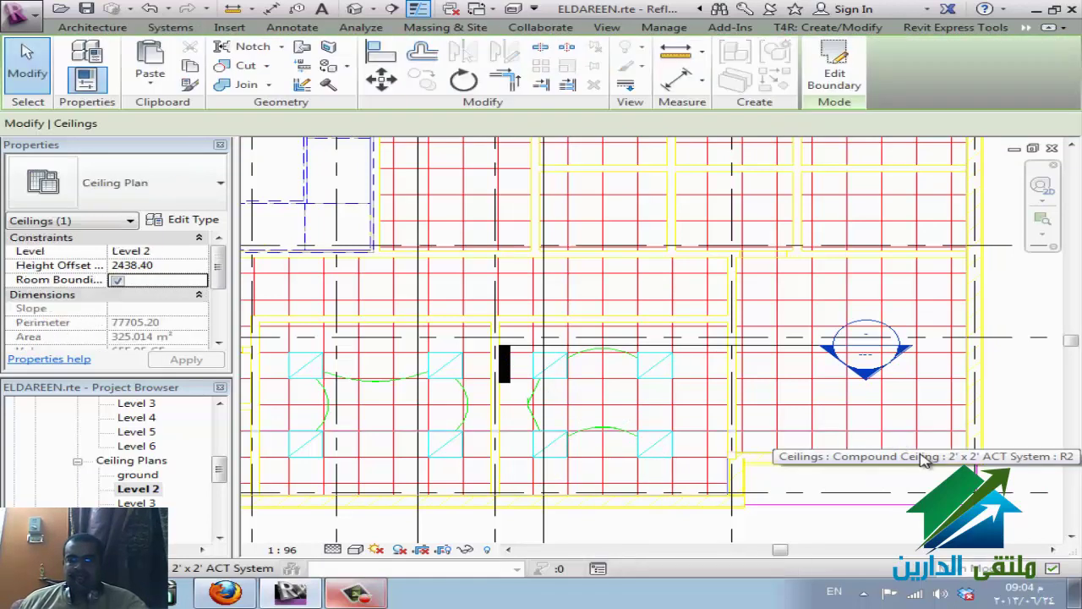
pyautogui.press('Escape')
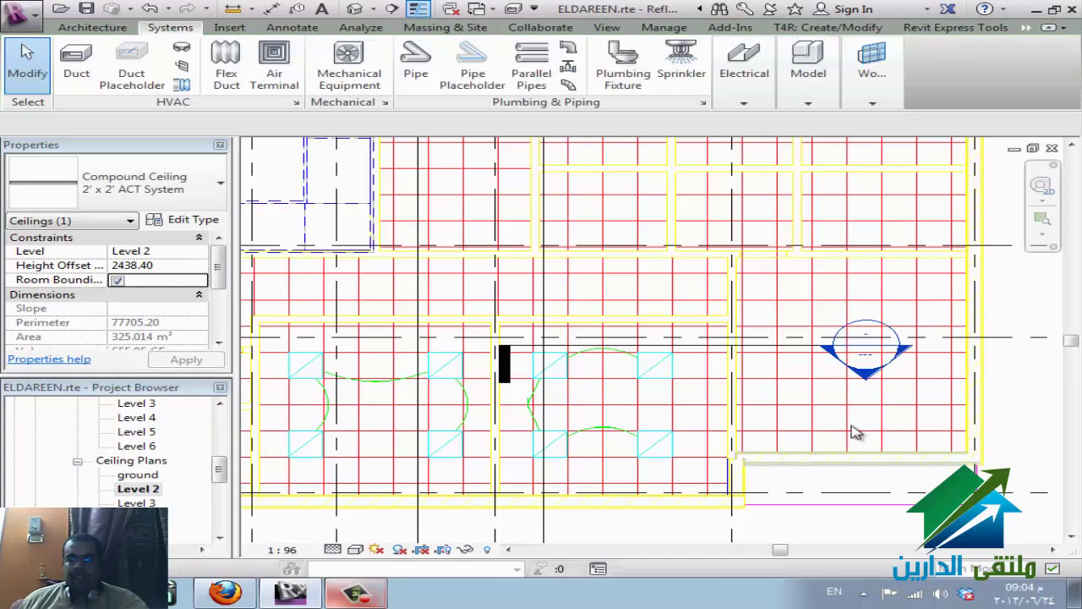
pyautogui.press('Escape')
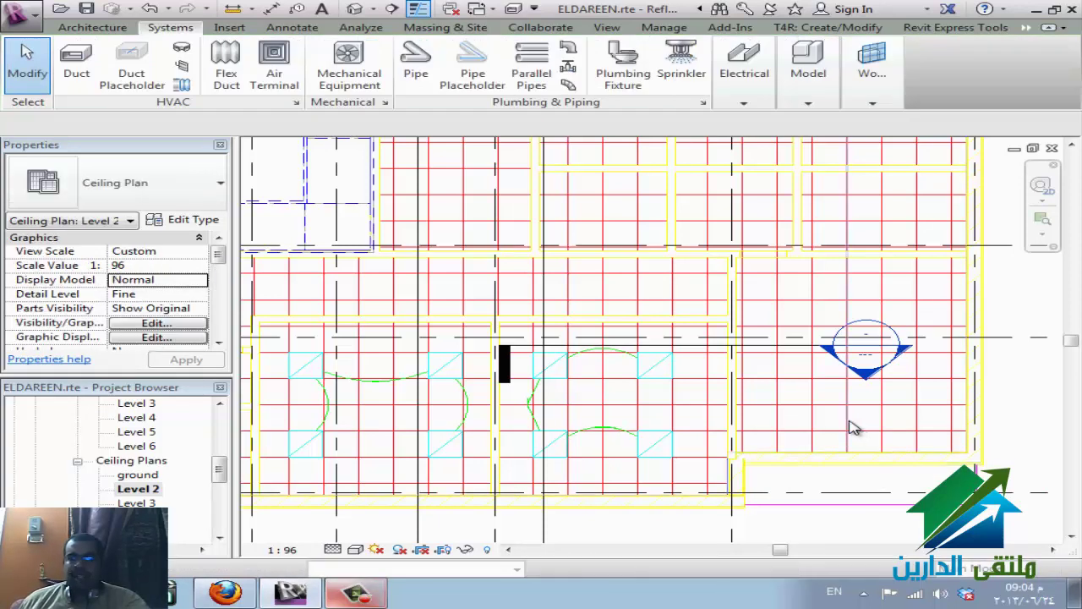
pyautogui.click(854, 427)
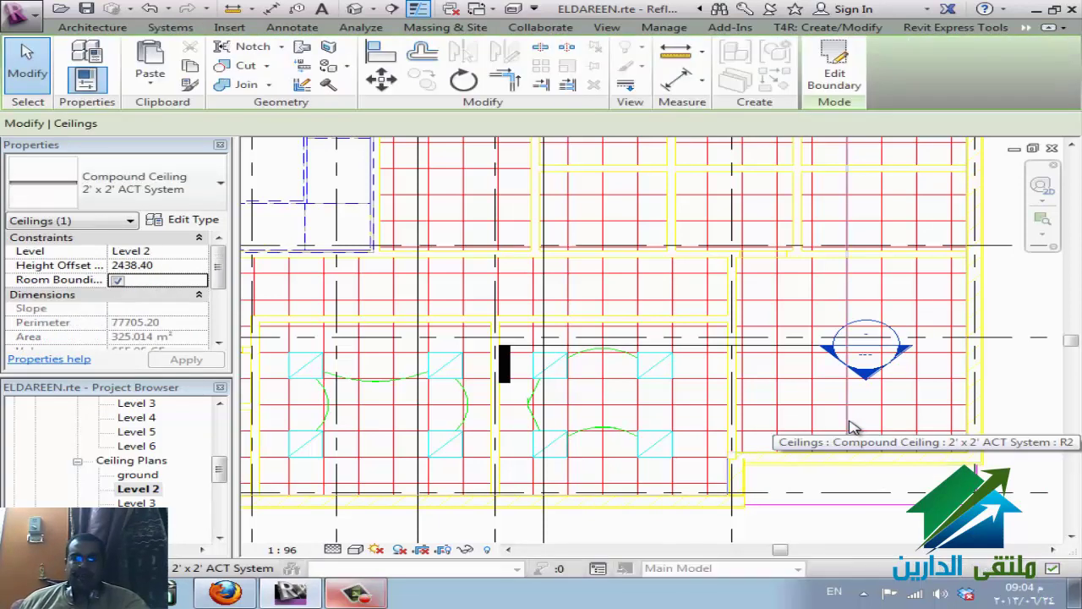
pyautogui.press('Escape')
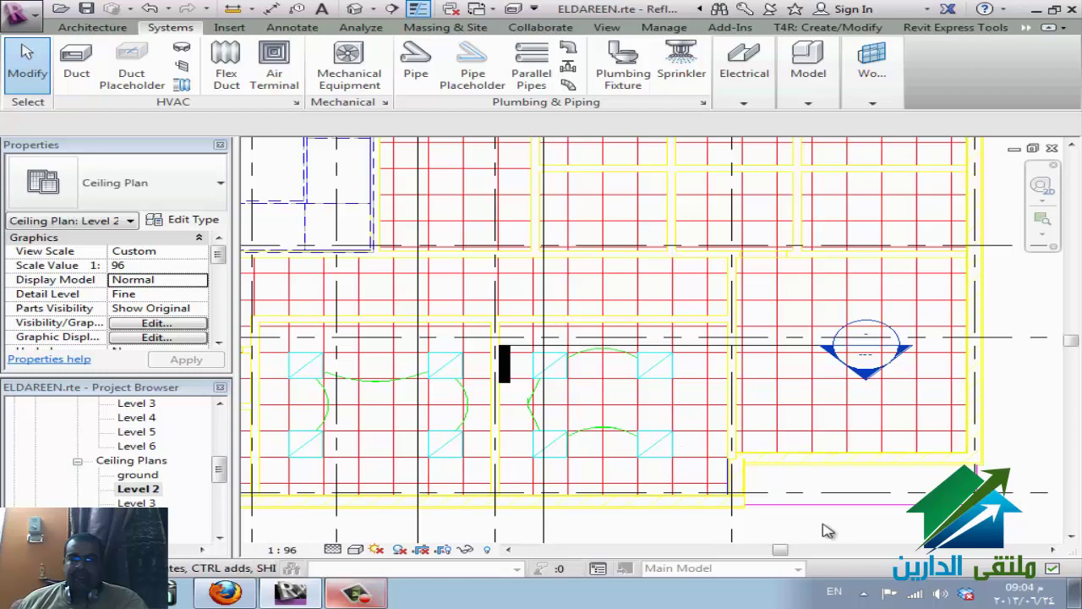
# - Filter a selection down to the imported ceiling-plan DWG, send it backward and then to the back
pyautogui.moveTo(572, 346); pyautogui.dragTo(650, 354)
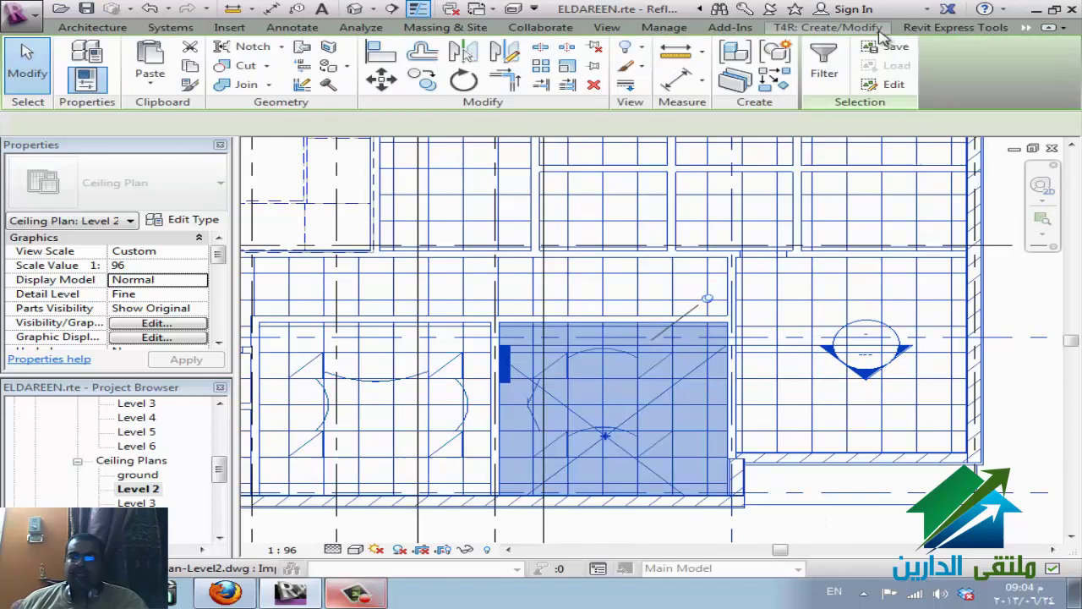
pyautogui.click(824, 63)
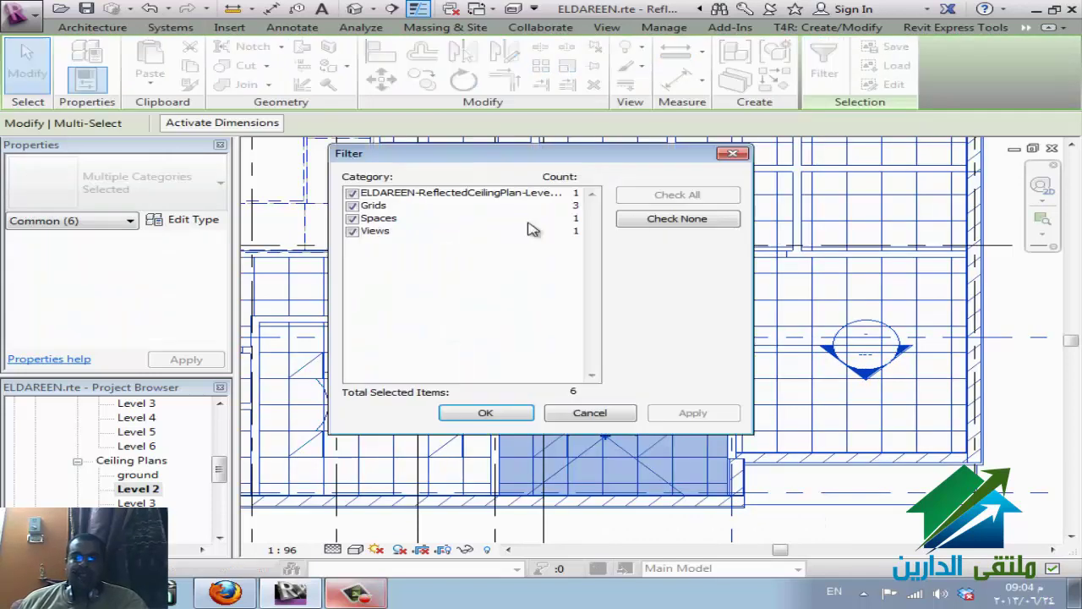
pyautogui.click(678, 218)
pyautogui.click(352, 192)
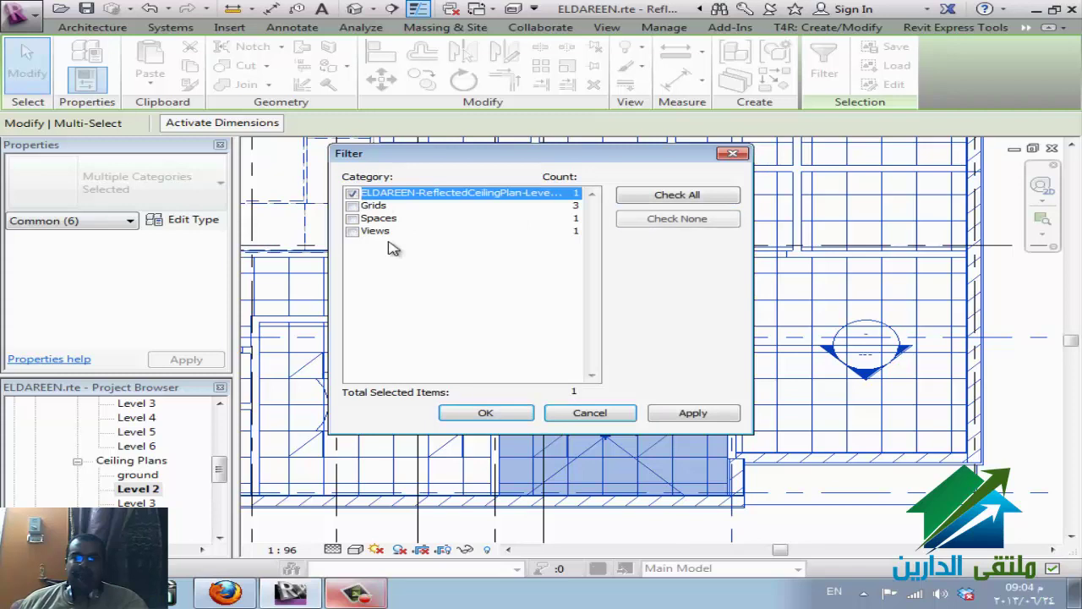
pyautogui.click(480, 413)
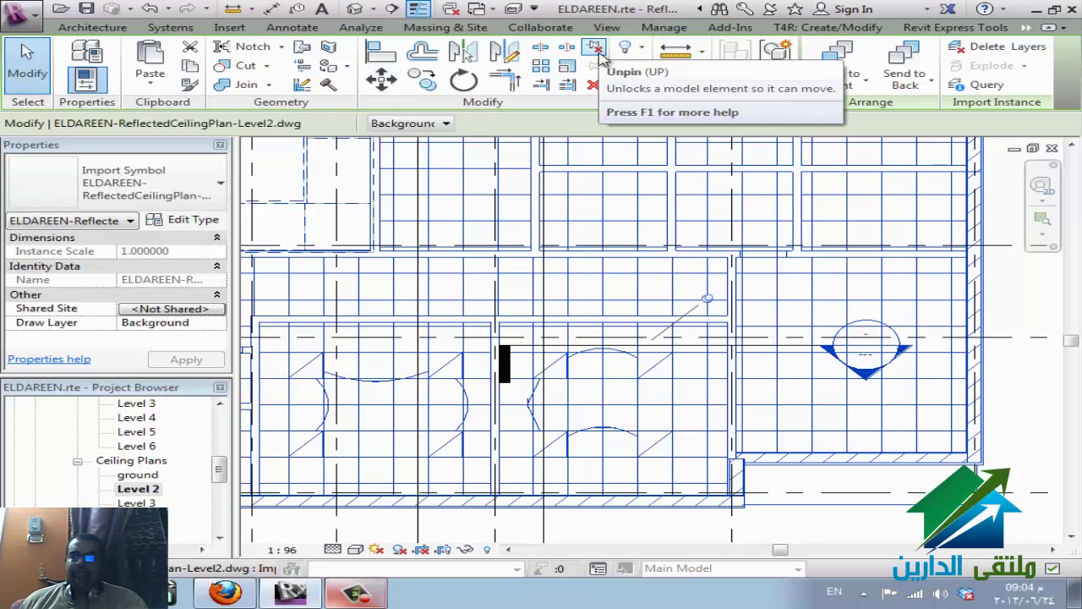
pyautogui.click(933, 85)
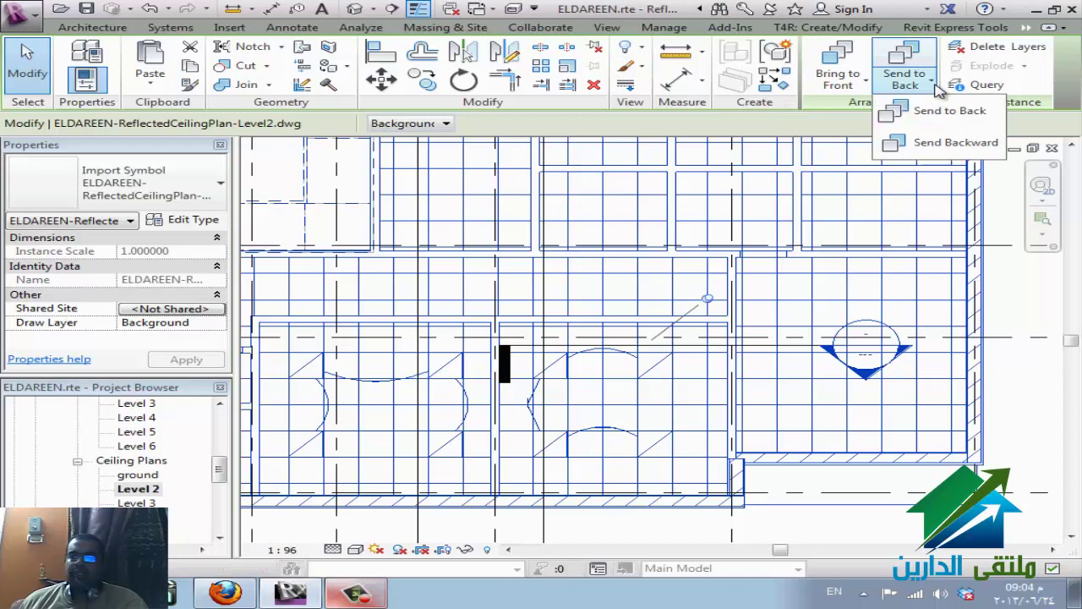
pyautogui.click(928, 143)
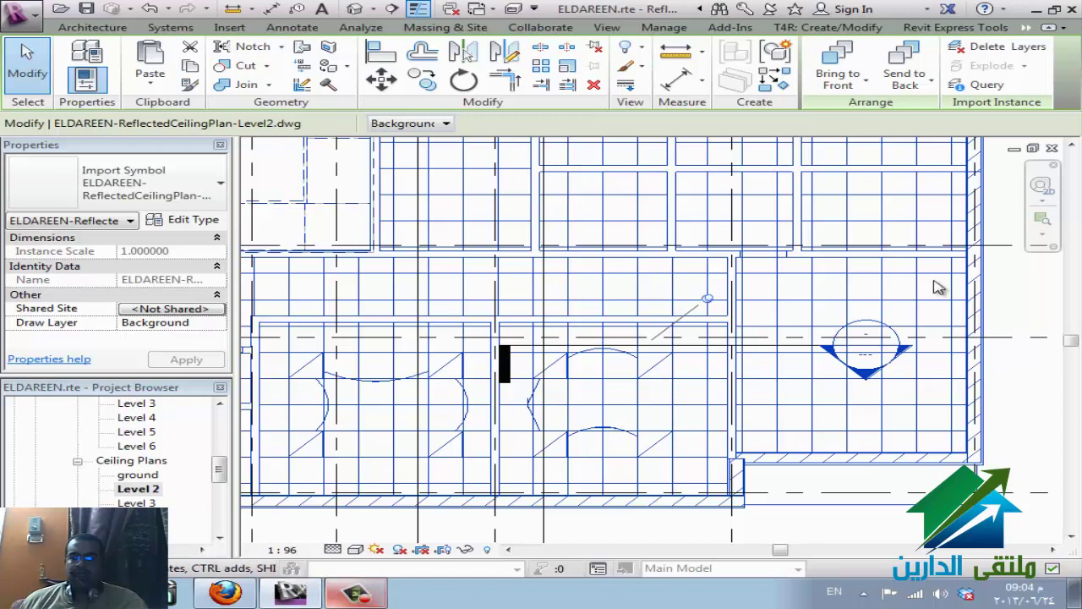
pyautogui.click(911, 88)
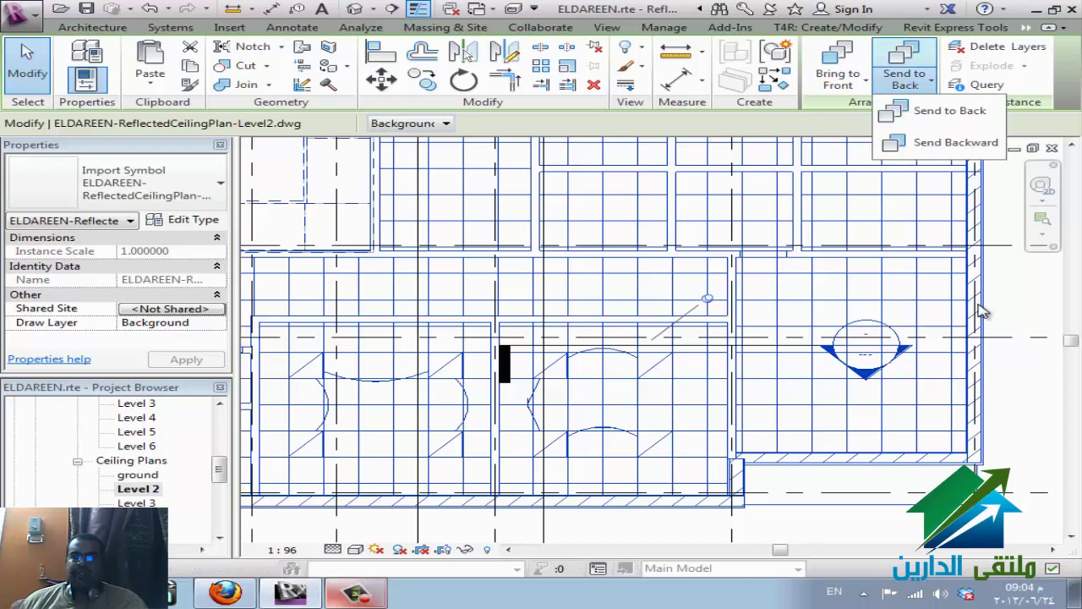
pyautogui.click(935, 111)
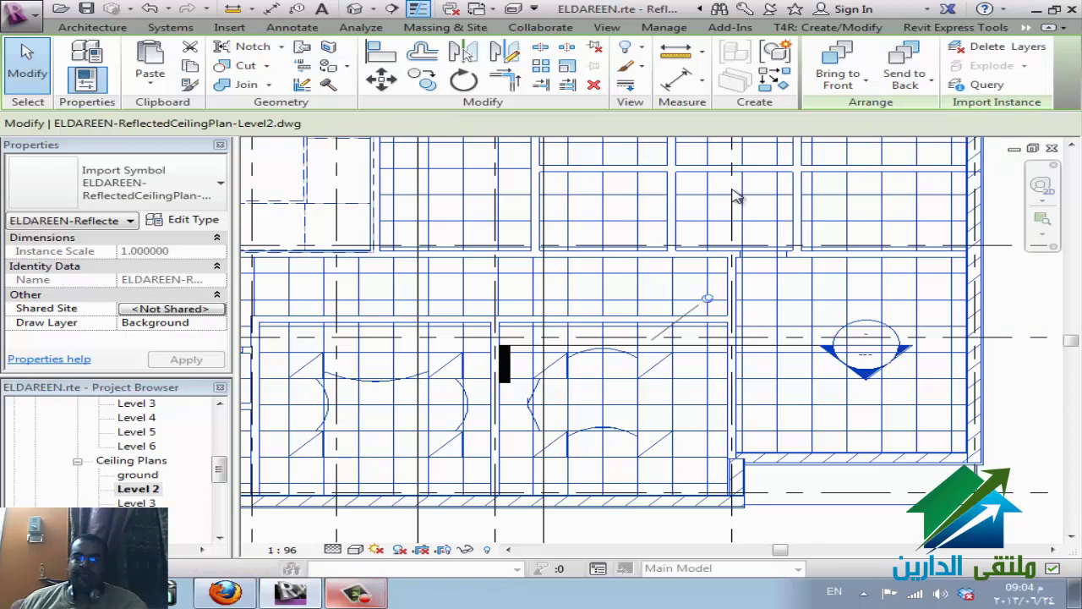
pyautogui.press('Escape')
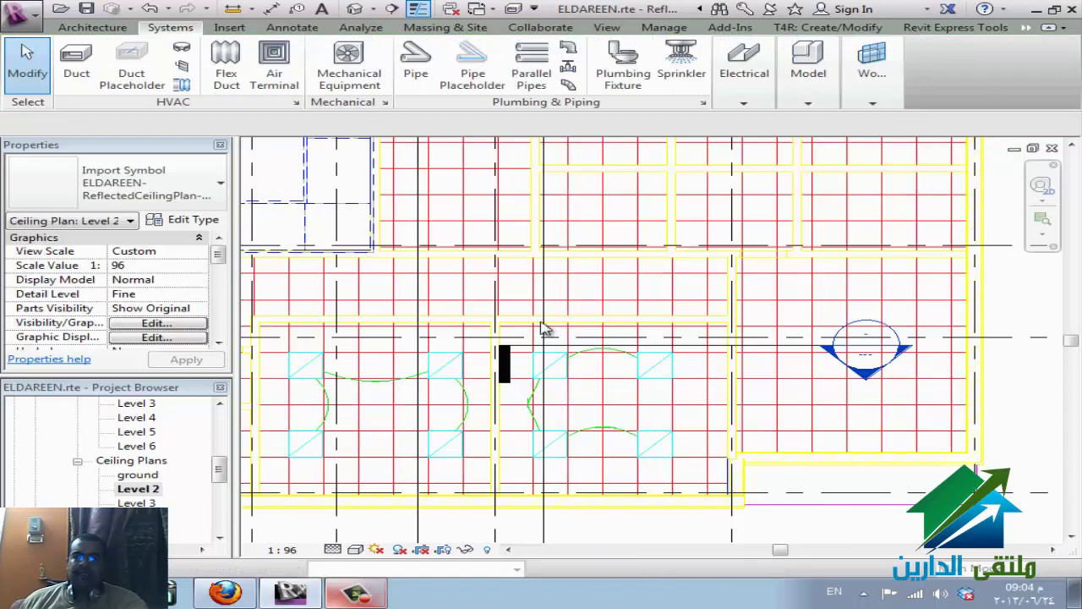
pyautogui.click(754, 100)
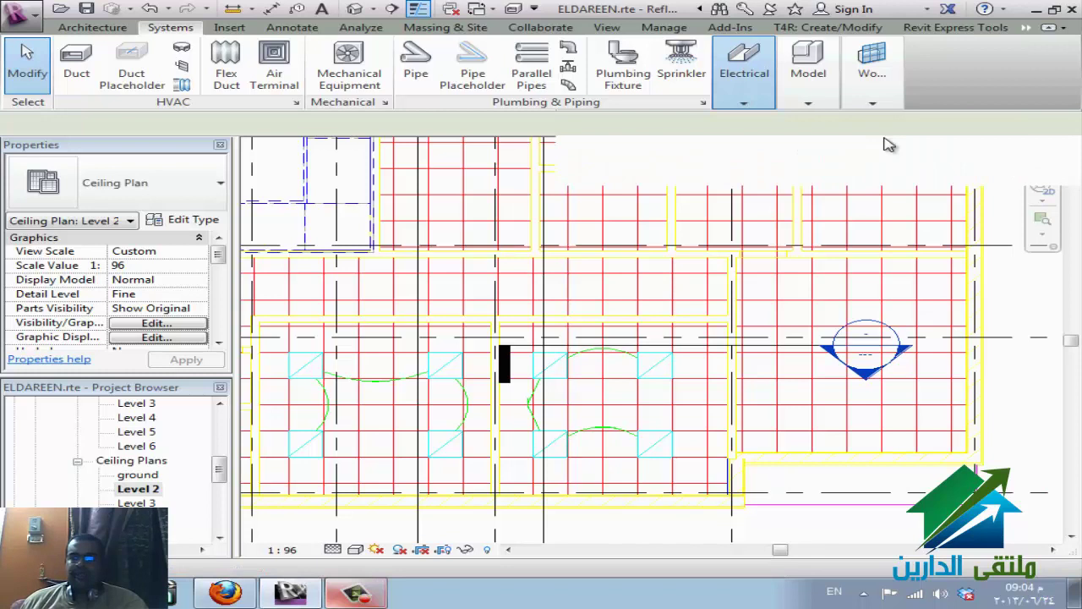
pyautogui.click(1049, 153)
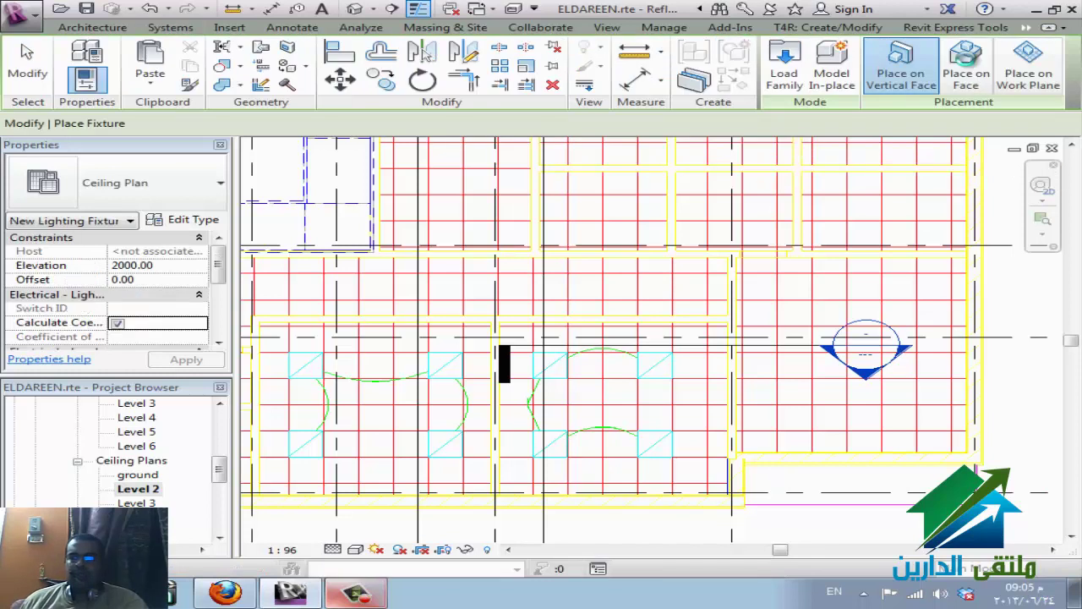
pyautogui.click(966, 78)
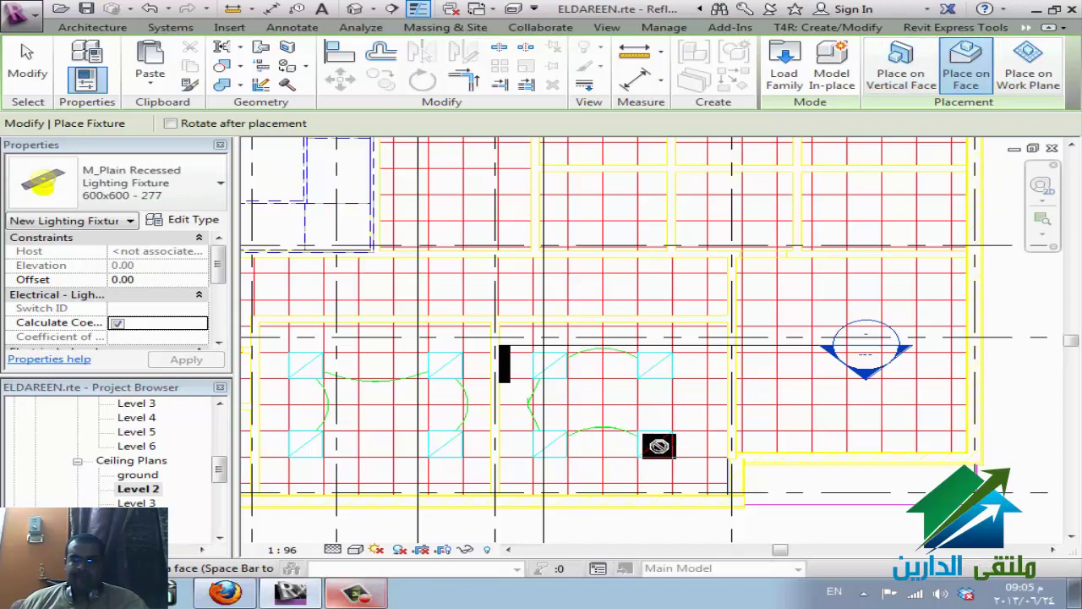
pyautogui.scroll(5, 647, 467)
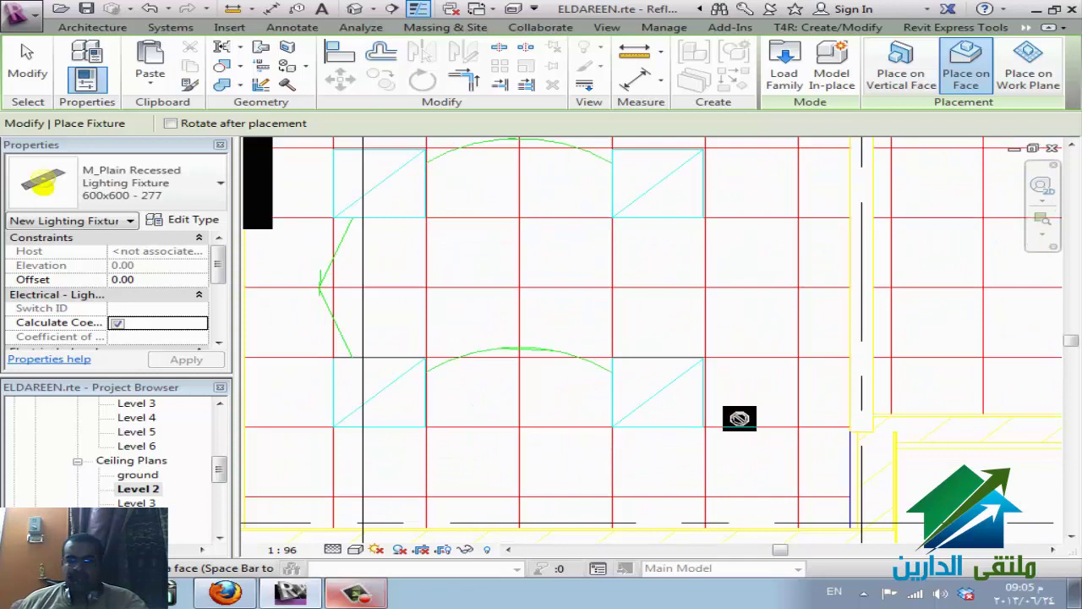
pyautogui.press('Escape')
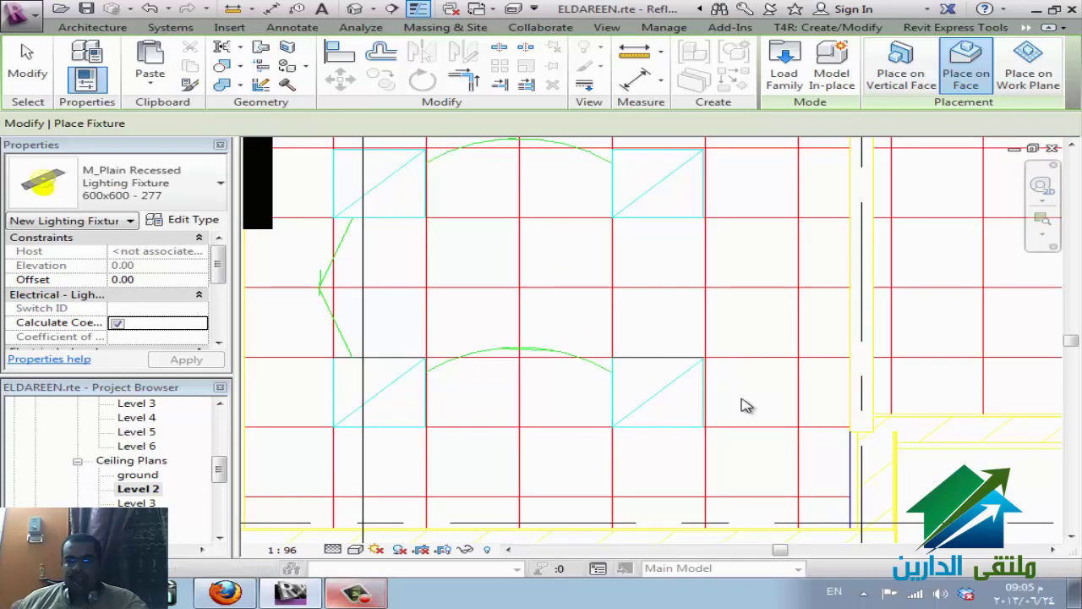
pyautogui.press('v')
pyautogui.press('g')
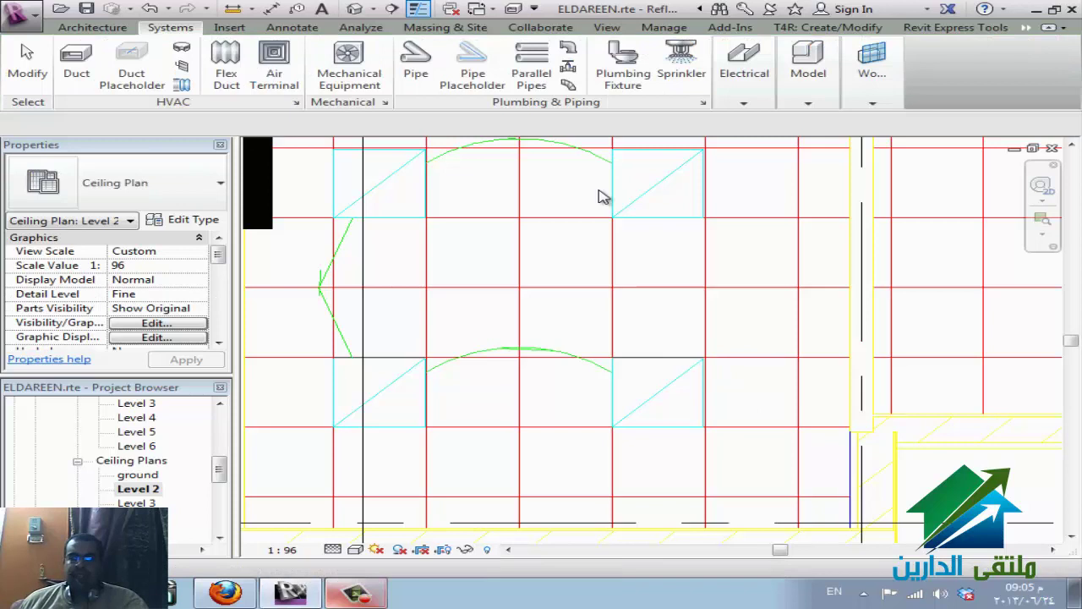
# - Hide the ELDAREEN-Legend-hvac.dwg and ELDAREEN-ReflectedCeilingPlan-Level2.dwg imports in Visibility/Graphics
pyautogui.click(491, 88)
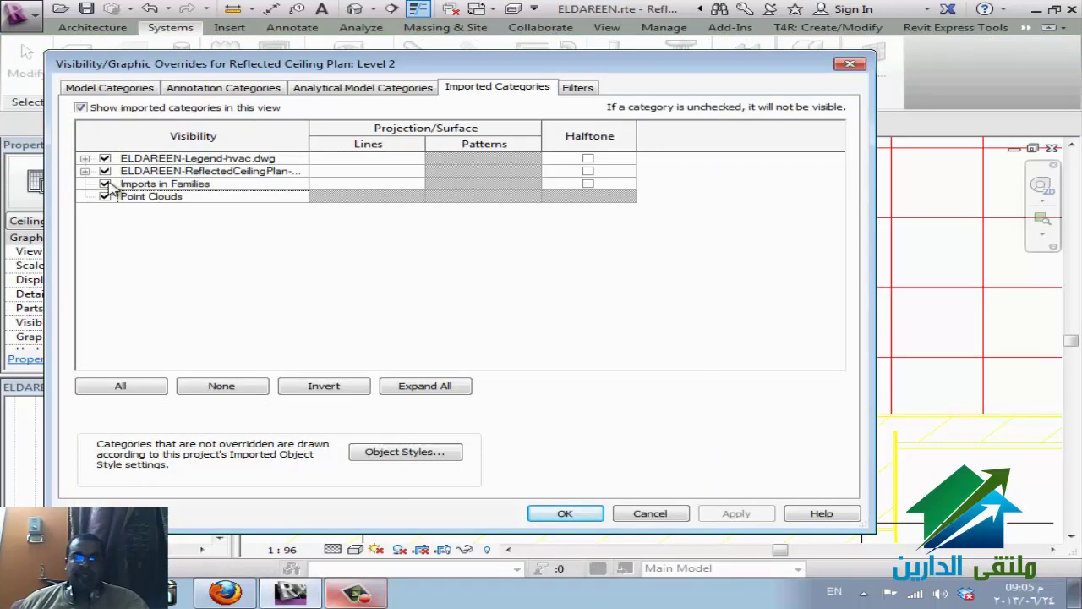
pyautogui.moveTo(309, 132); pyautogui.dragTo(398, 134)
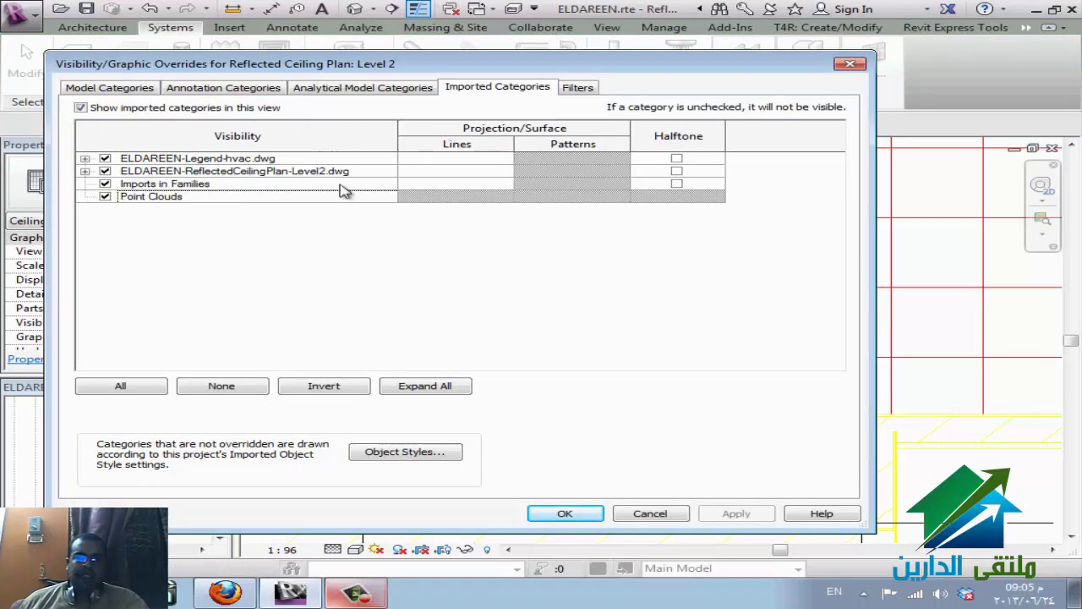
pyautogui.click(105, 159)
pyautogui.click(105, 172)
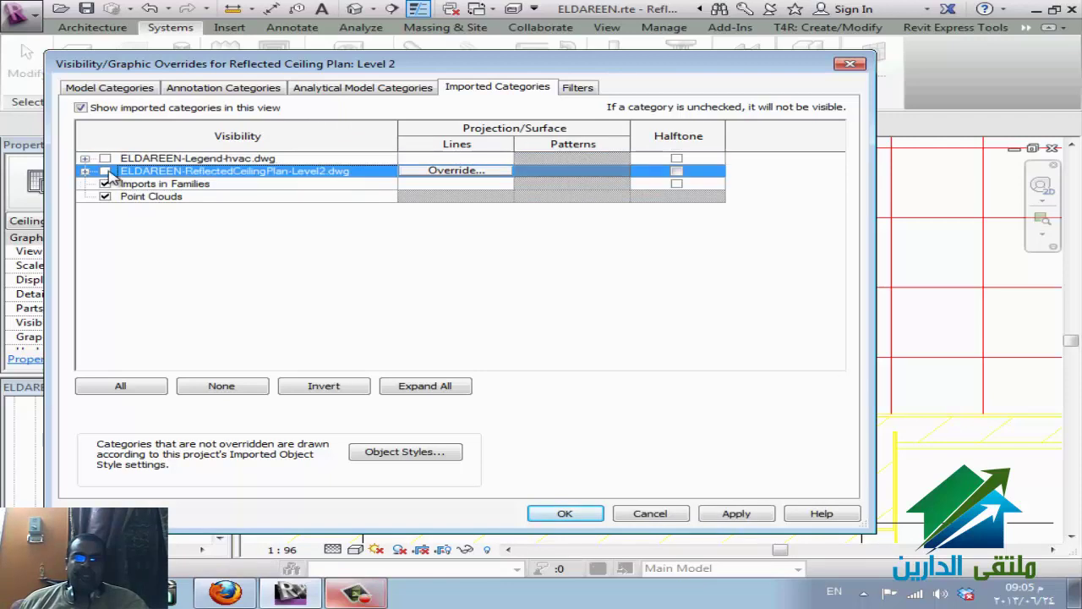
pyautogui.click(564, 513)
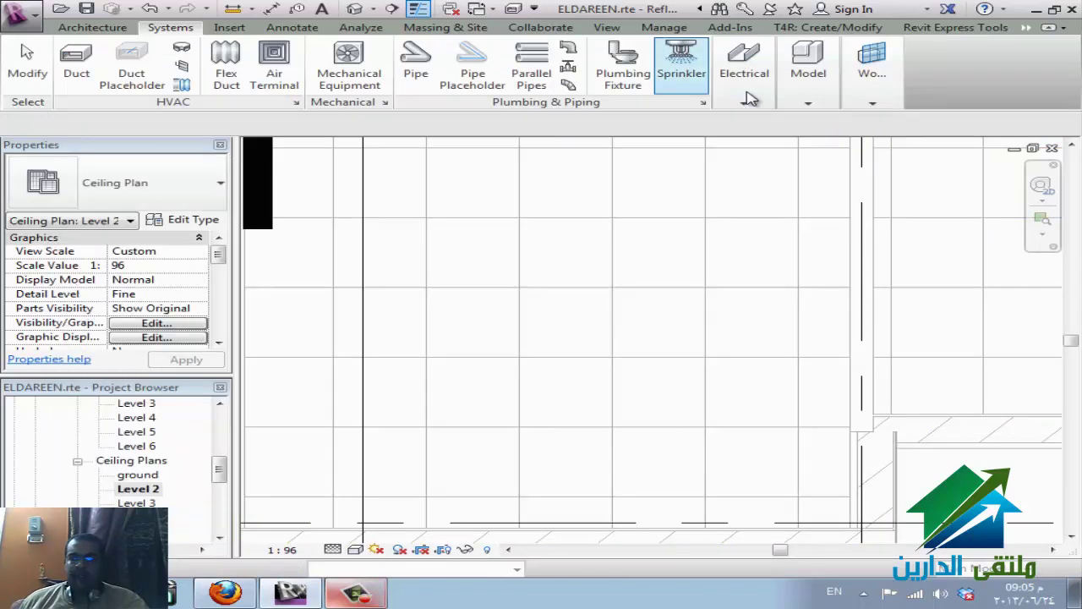
# - Start the Lighting Fixture tool from the electrical tools, then cancel it
pyautogui.click(747, 95)
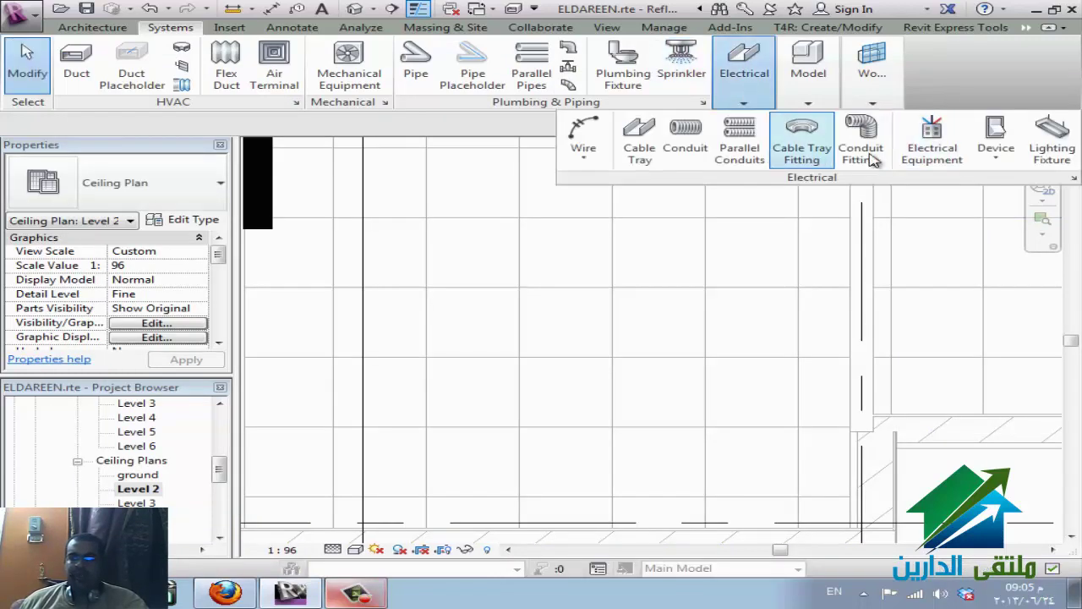
pyautogui.click(1053, 135)
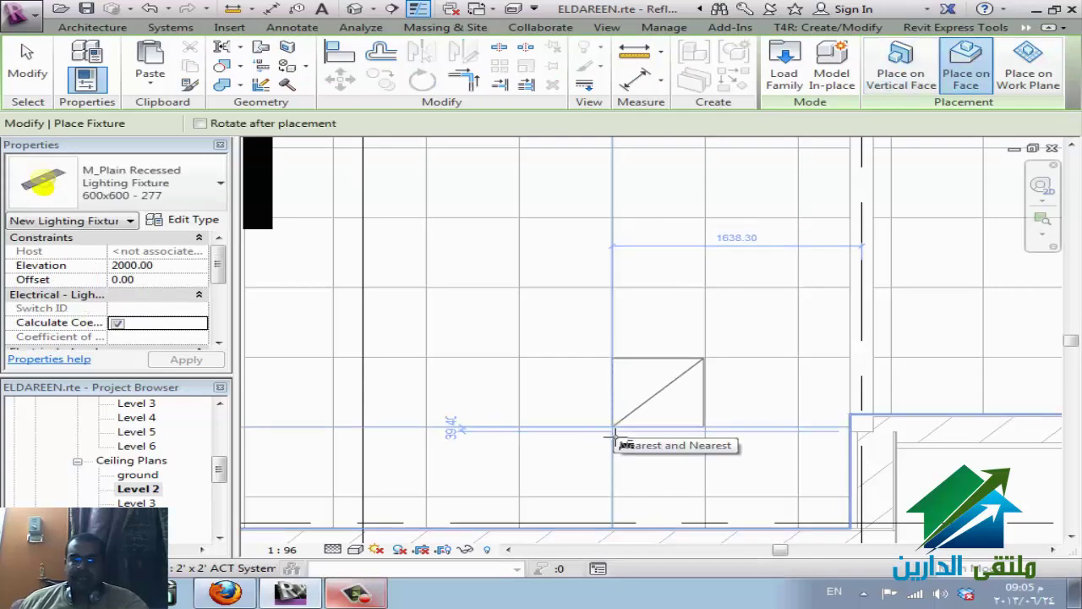
pyautogui.press('Escape')
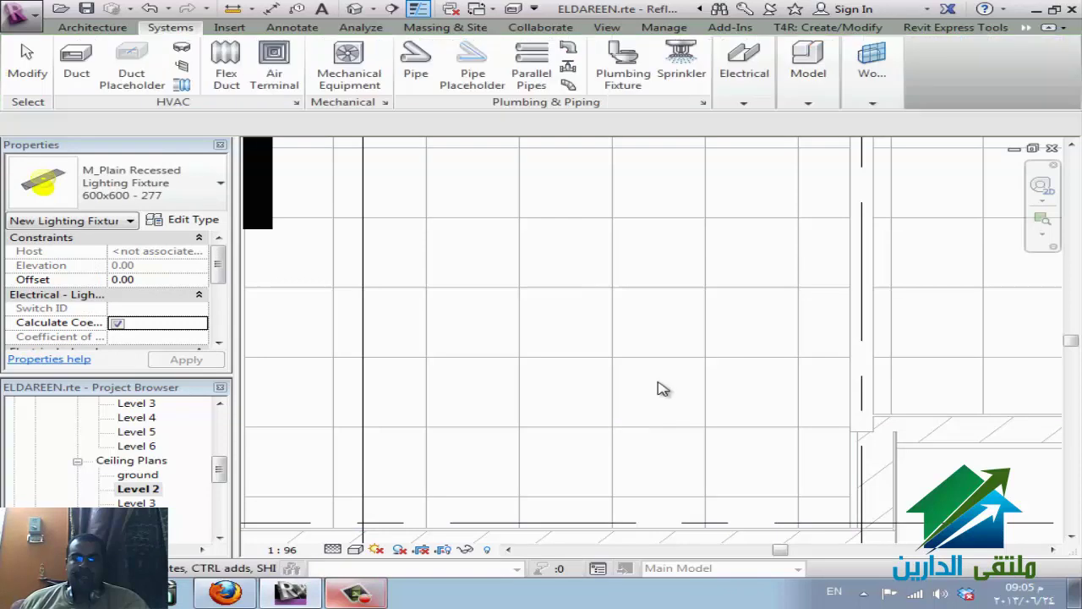
# - Turn the ELDAREEN-ReflectedCeilingPlan-Level2.dwg import back on in Visibility/Graphics Imported Categories
pyautogui.press('v')
pyautogui.press('v')
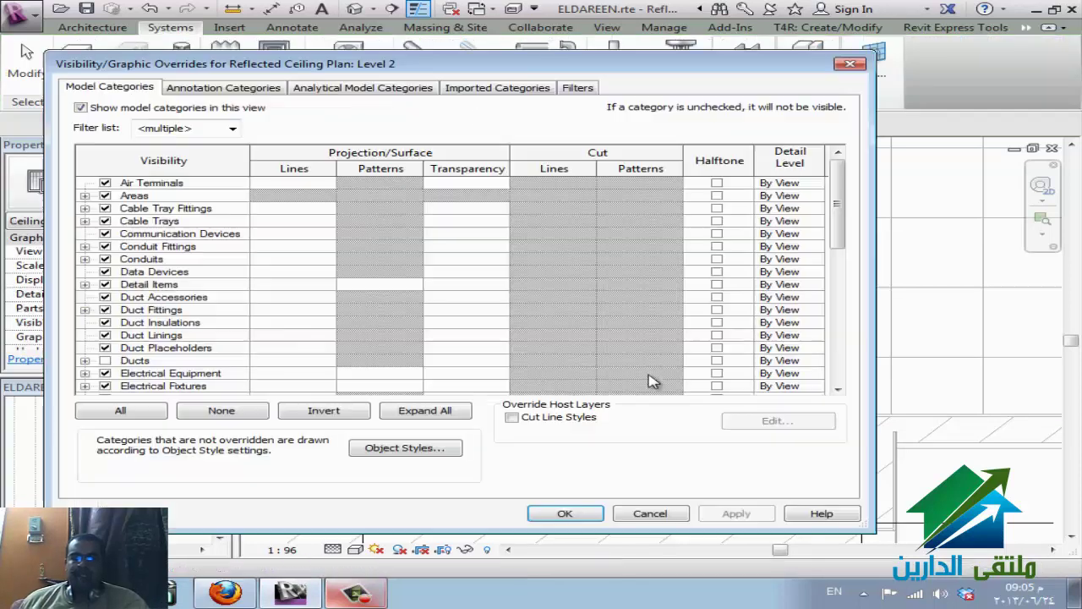
pyautogui.click(484, 90)
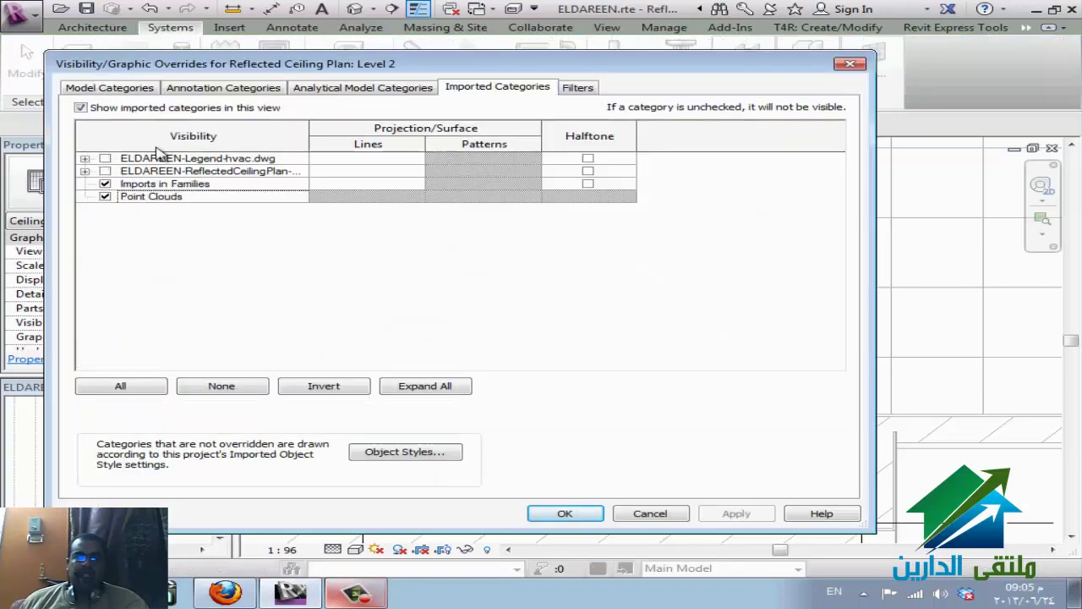
pyautogui.click(105, 172)
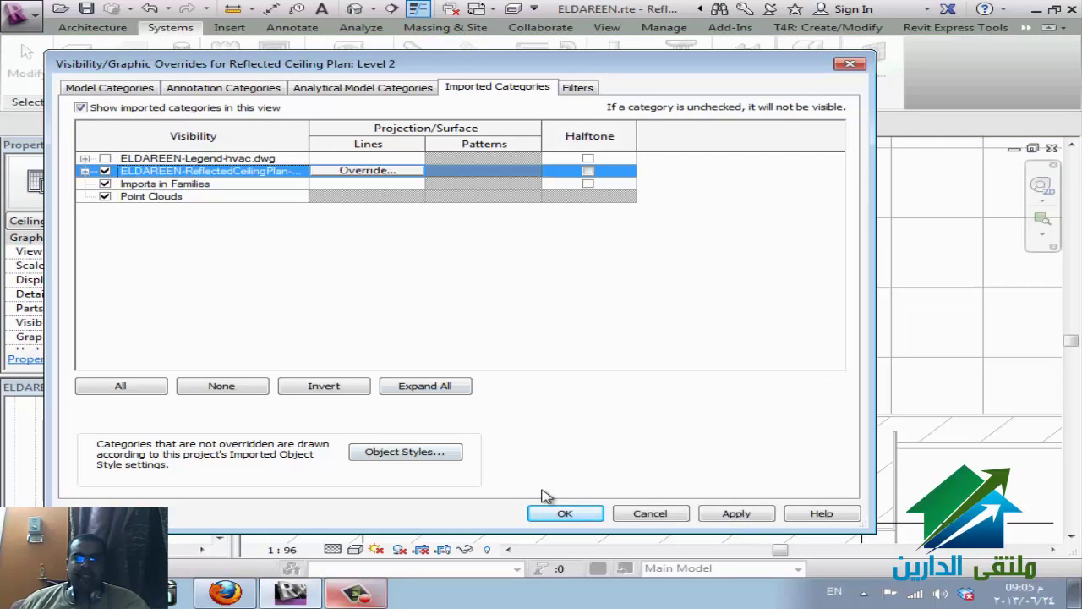
pyautogui.click(563, 513)
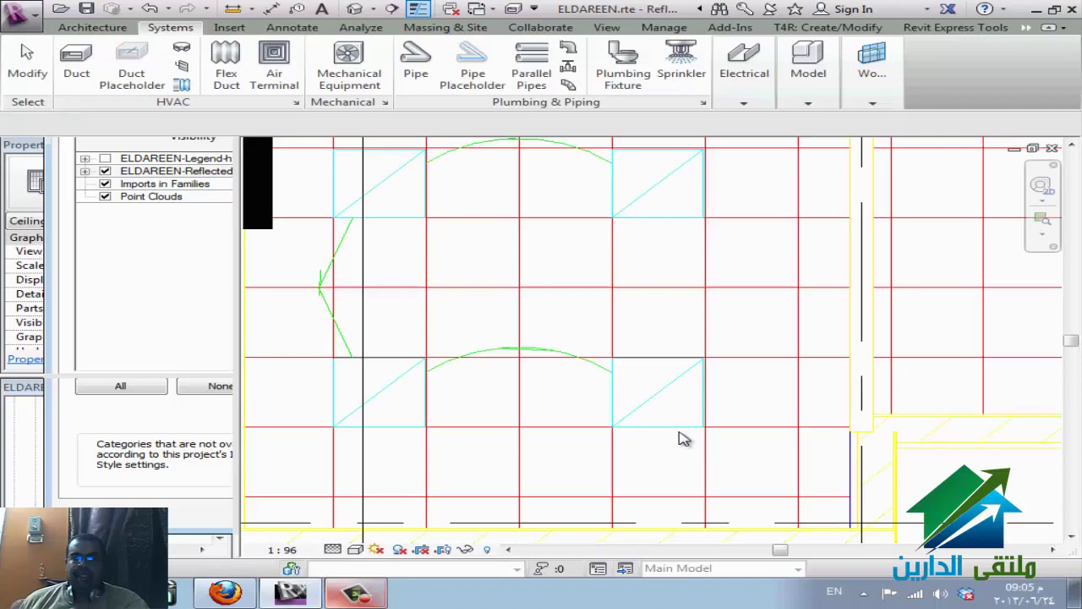
# - Try placing a recessed lighting fixture on the ceiling face, dismiss the no-host warning, and cancel
pyautogui.click(745, 75)
pyautogui.click(1053, 138)
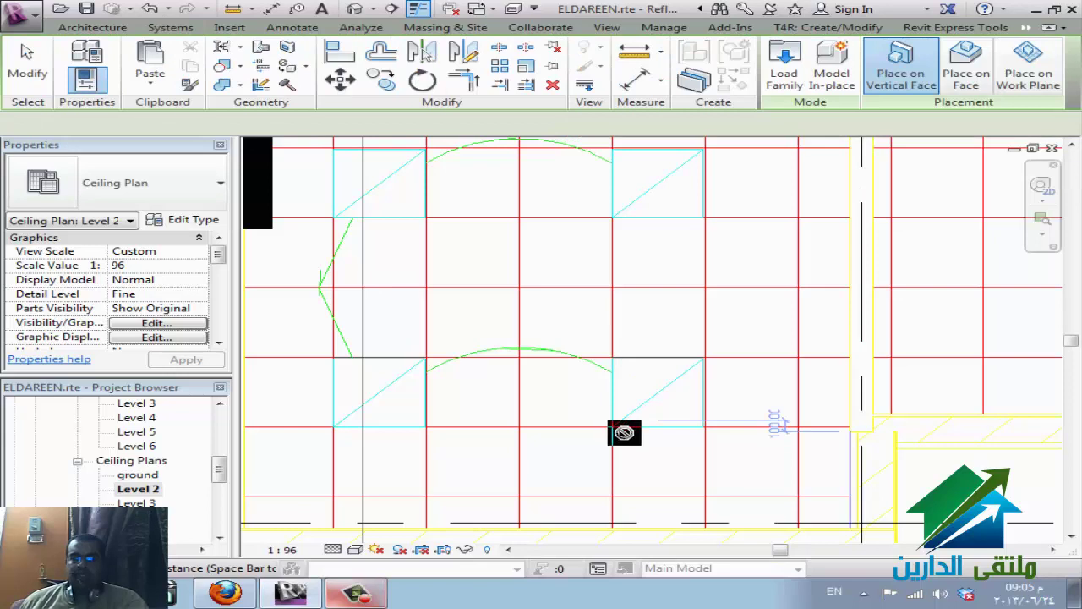
pyautogui.click(968, 85)
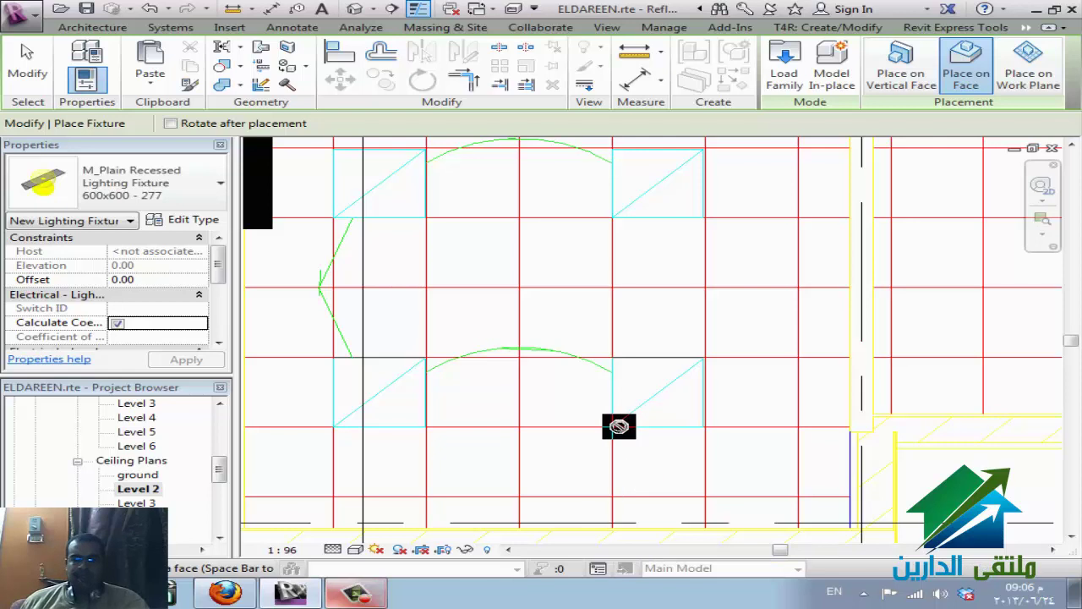
pyautogui.click(619, 425)
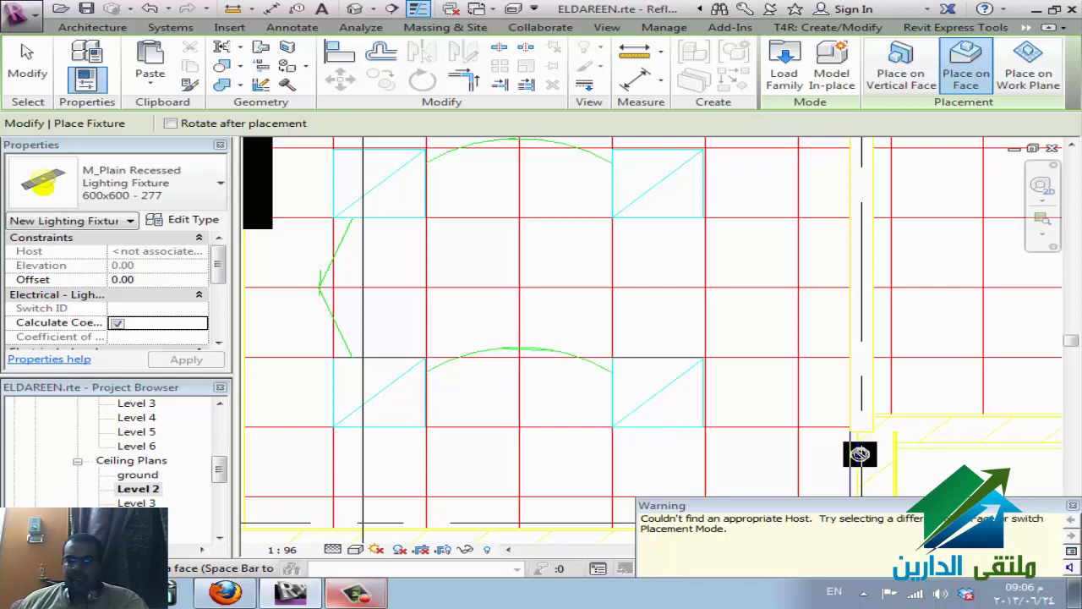
pyautogui.click(1073, 506)
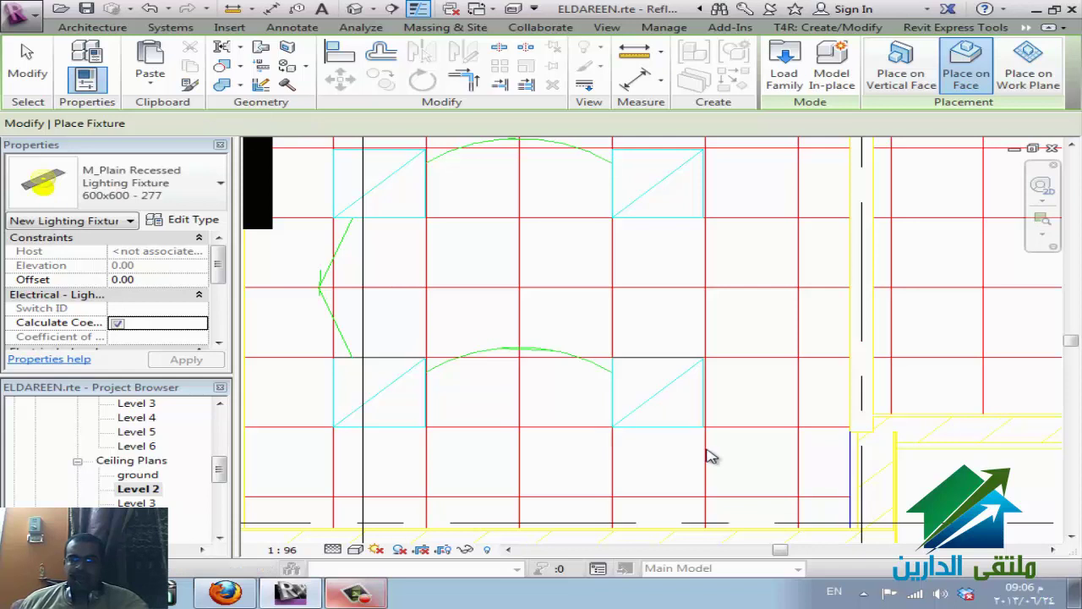
pyautogui.press('Escape')
pyautogui.press('Escape')
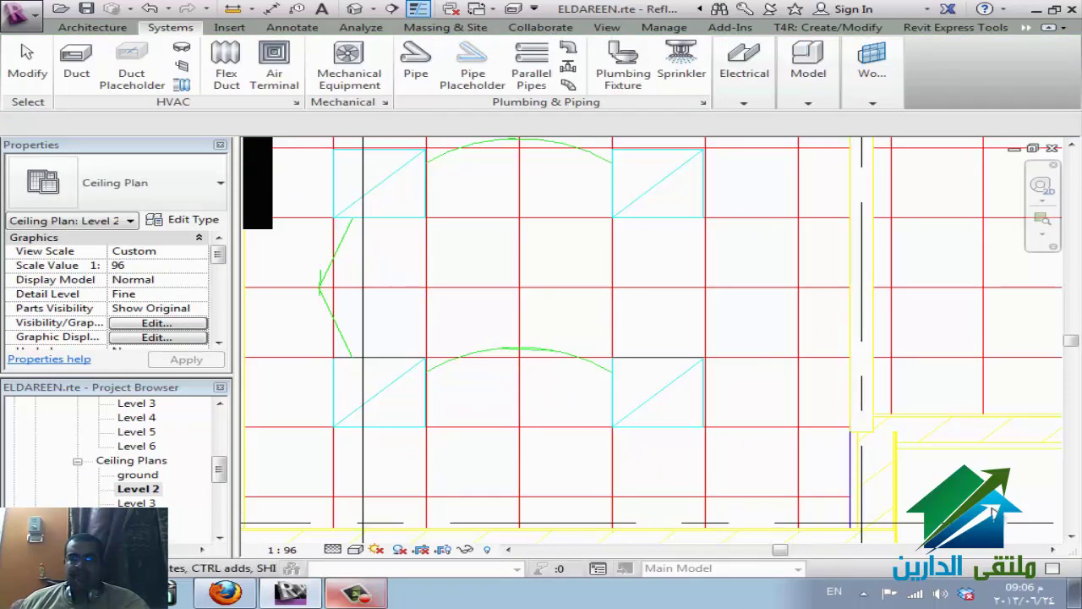
# - Select only the imported ceiling-plan DWG by clearing all other categories in Filter
pyautogui.press('Escape')
pyautogui.click(608, 248)
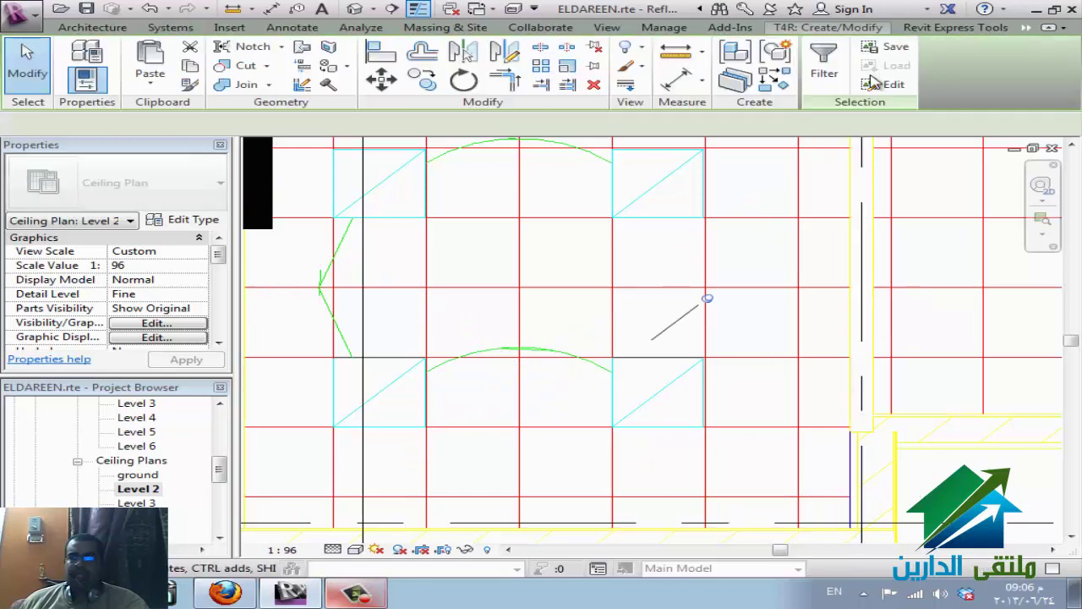
pyautogui.click(824, 63)
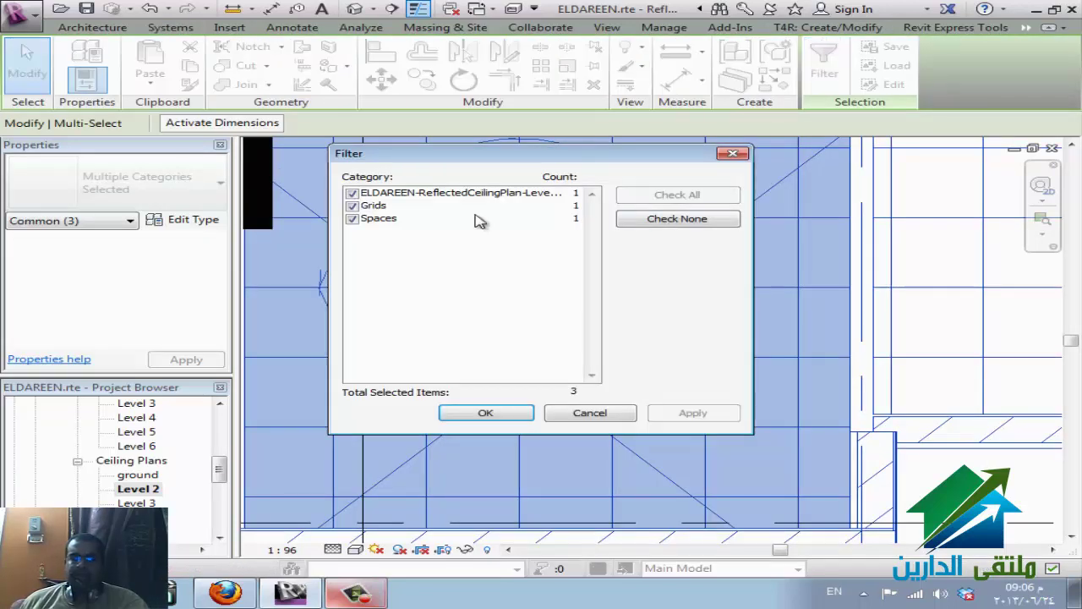
pyautogui.click(636, 219)
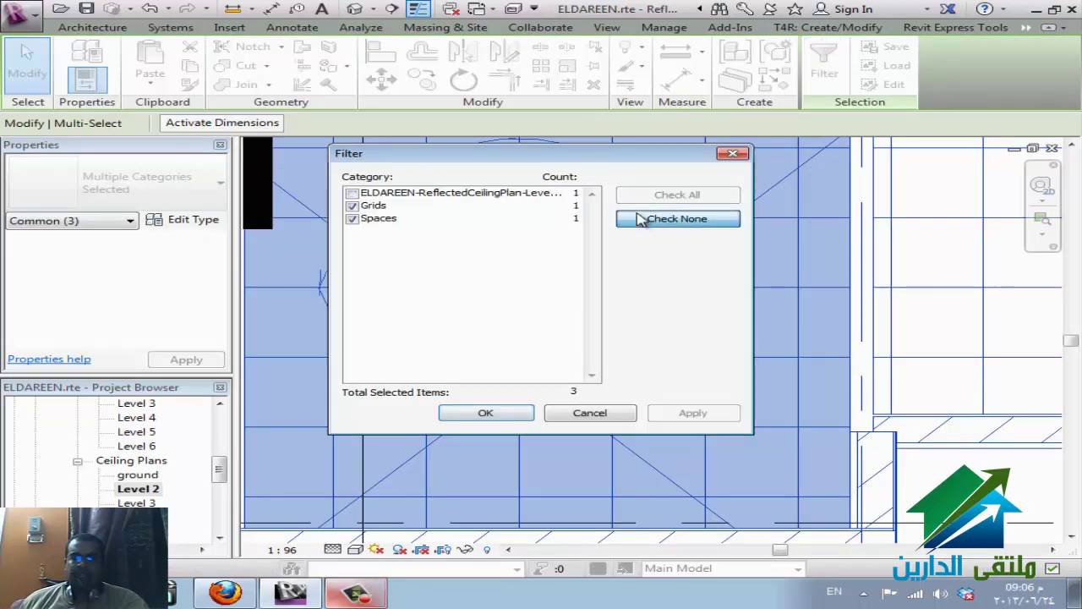
pyautogui.click(353, 194)
pyautogui.click(484, 413)
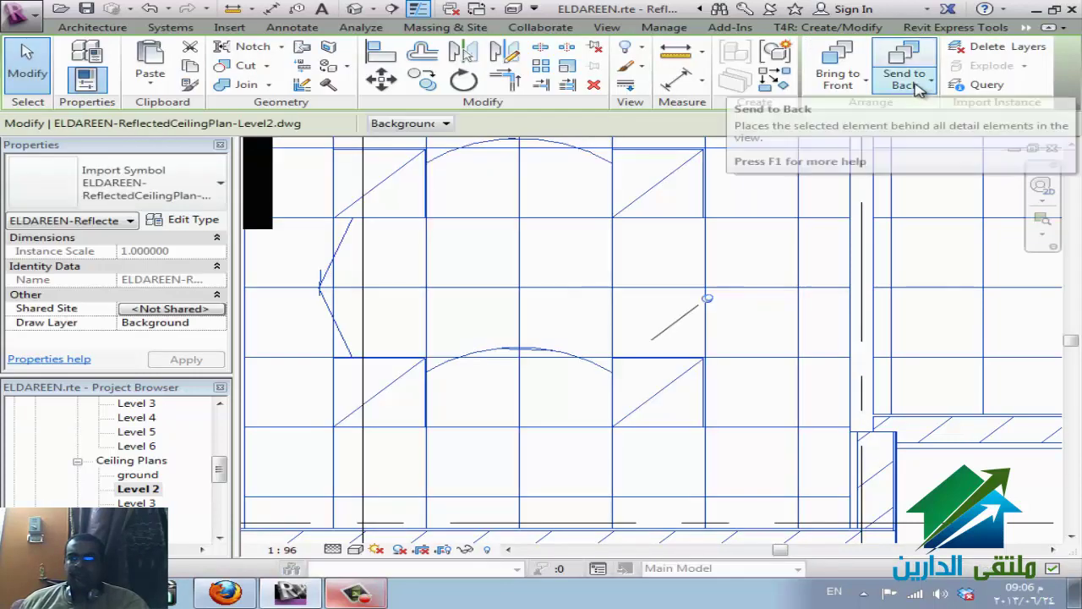
# - Send the imported drawing backward, keep its Draw Layer on Background, and deselect it
pyautogui.click(919, 89)
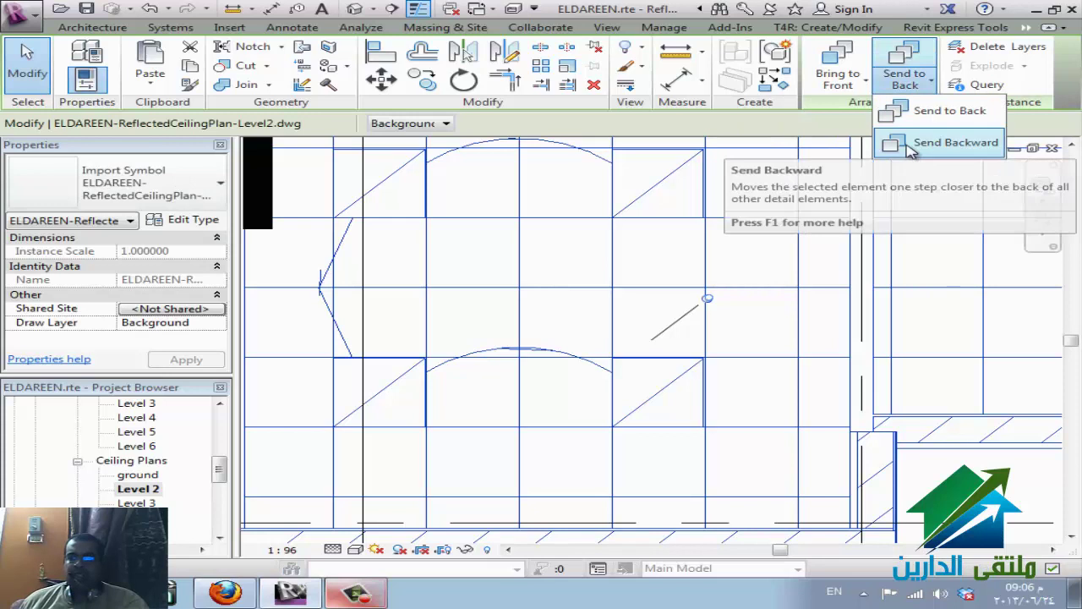
pyautogui.click(896, 111)
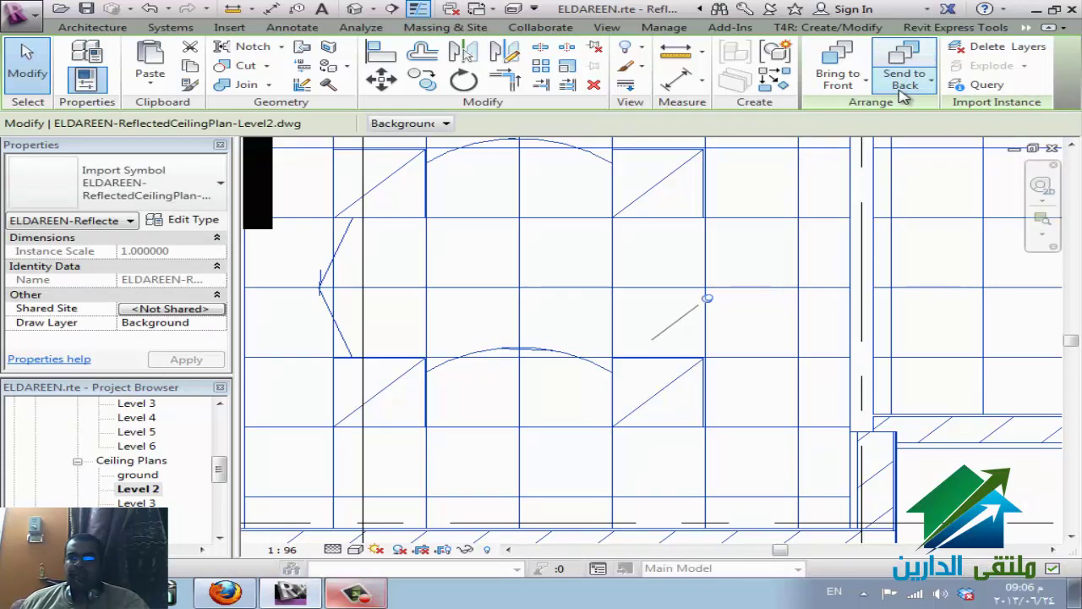
pyautogui.click(903, 95)
pyautogui.click(903, 95)
pyautogui.click(903, 96)
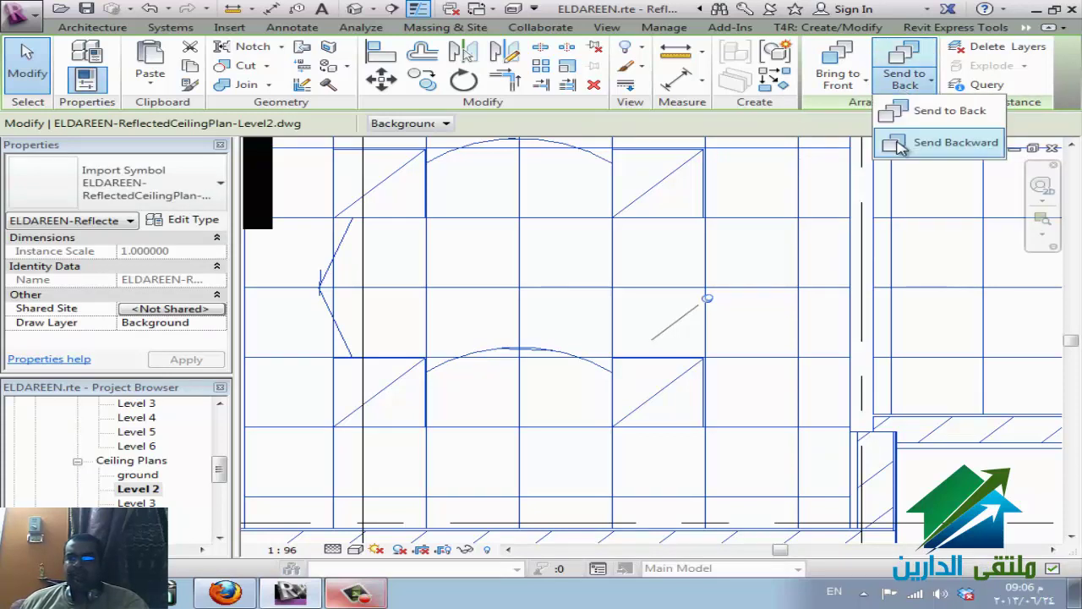
pyautogui.click(901, 144)
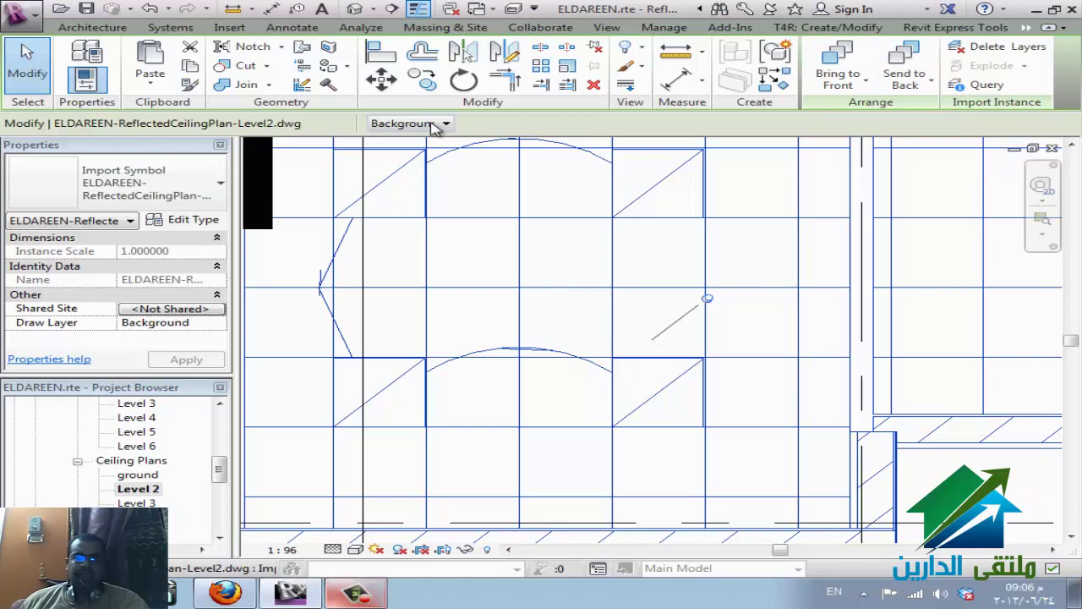
pyautogui.click(433, 124)
pyautogui.click(434, 138)
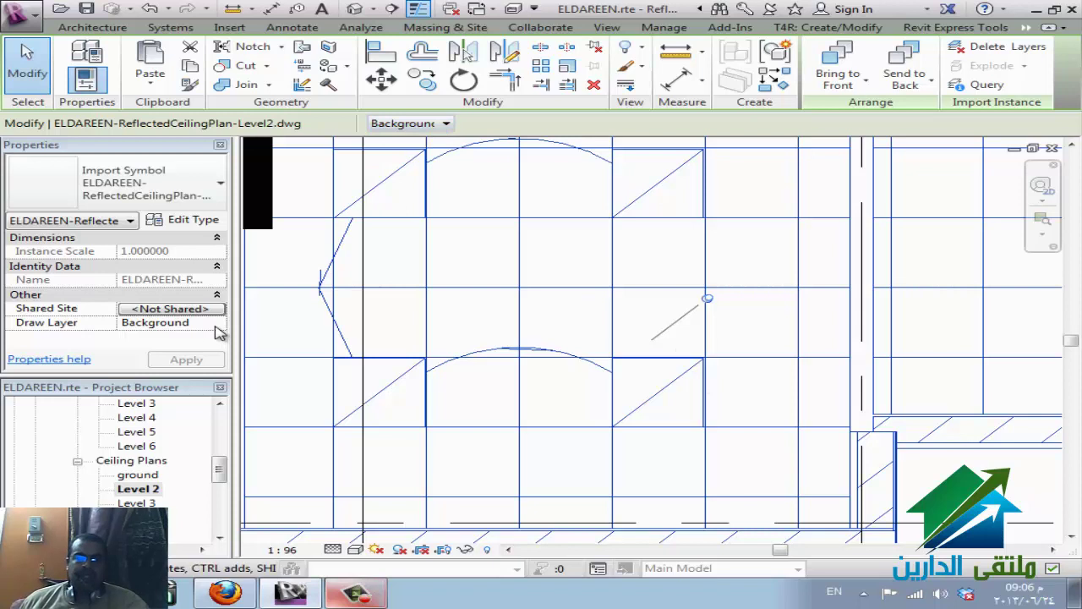
pyautogui.click(214, 326)
pyautogui.click(216, 323)
pyautogui.click(212, 334)
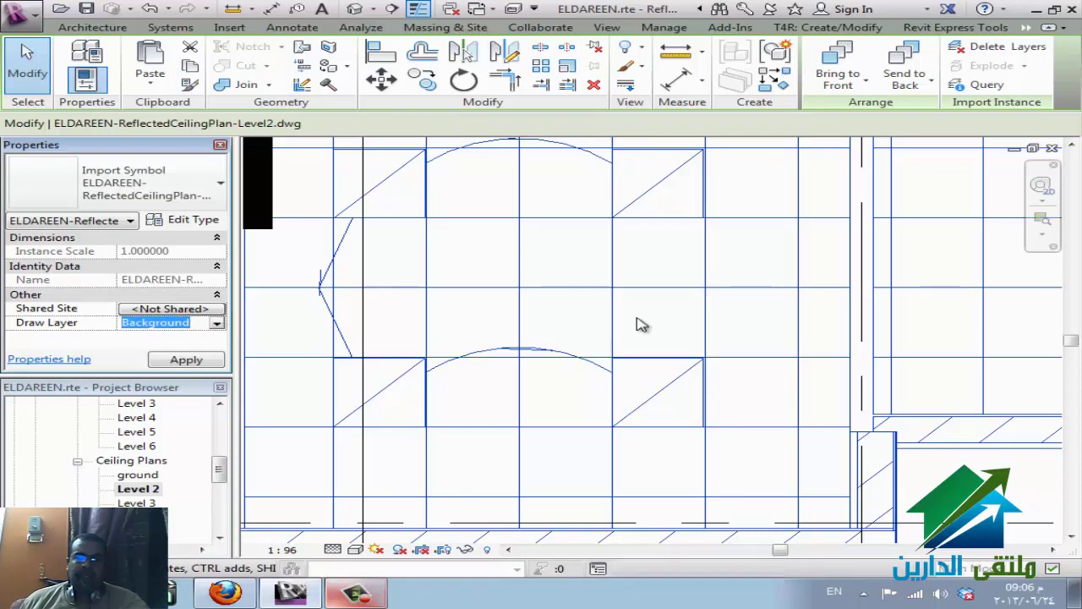
pyautogui.press('Escape')
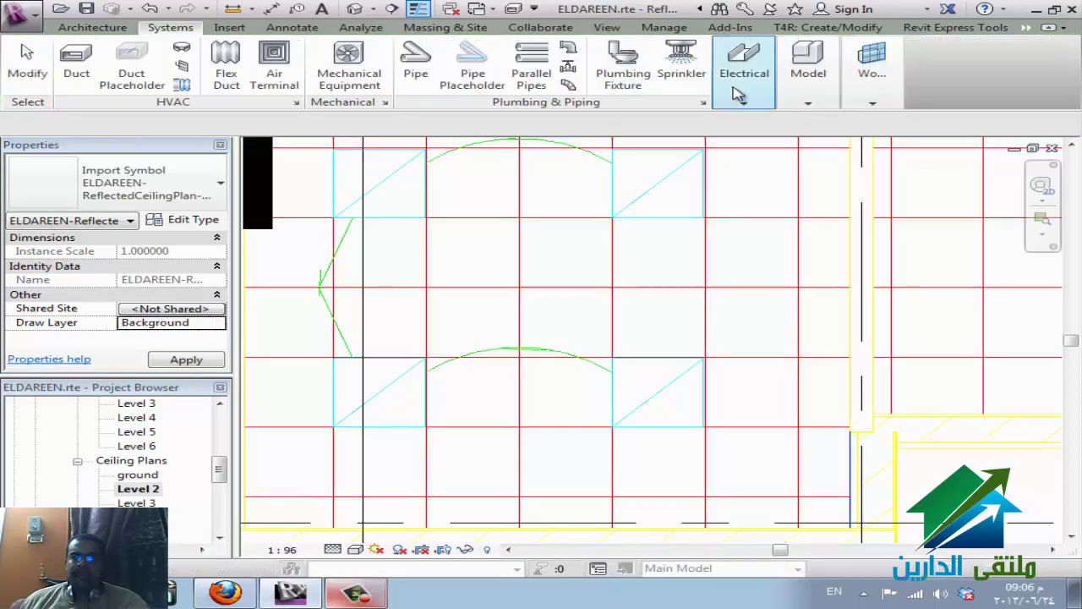
pyautogui.click(738, 93)
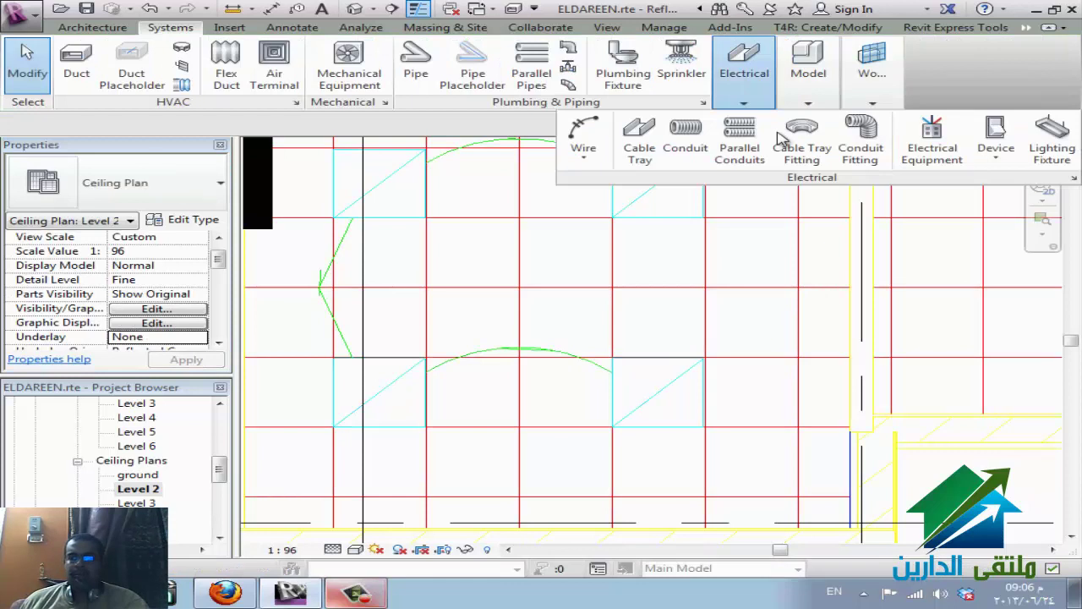
pyautogui.click(1051, 151)
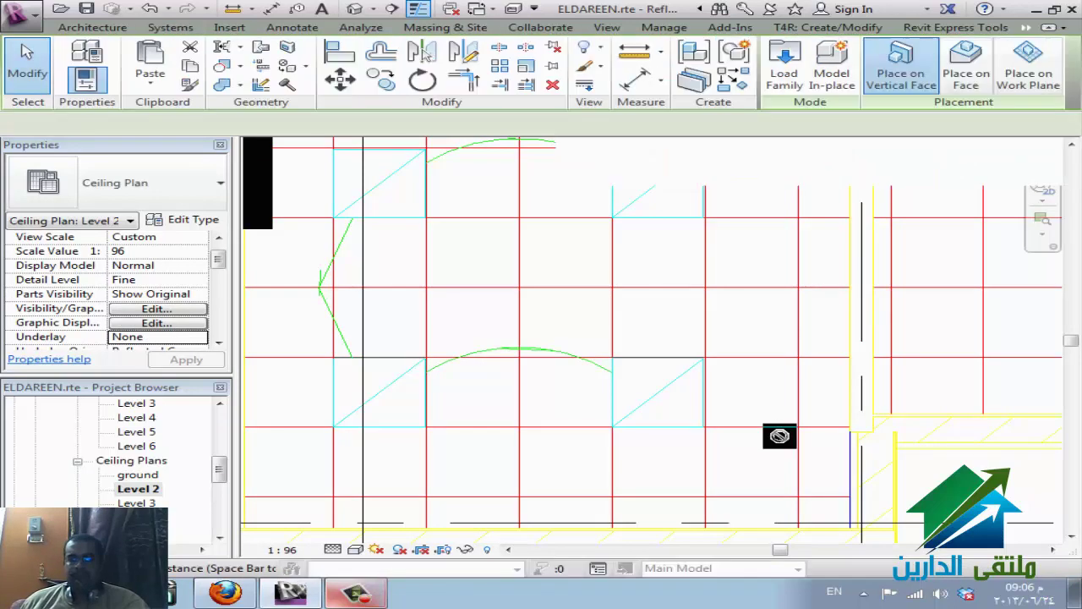
pyautogui.click(977, 78)
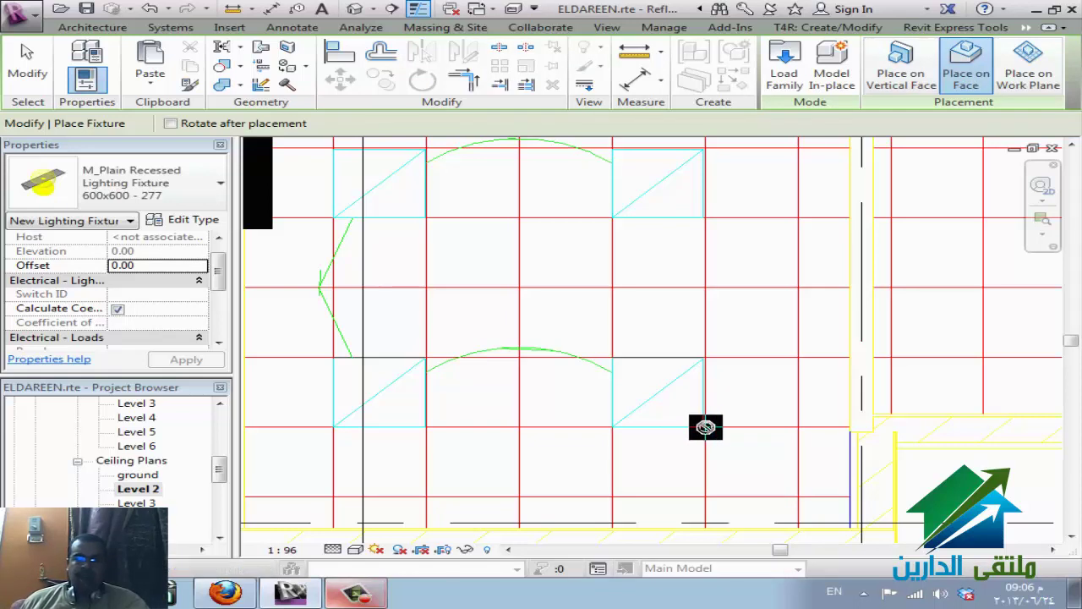
pyautogui.press('Escape')
pyautogui.press('Escape')
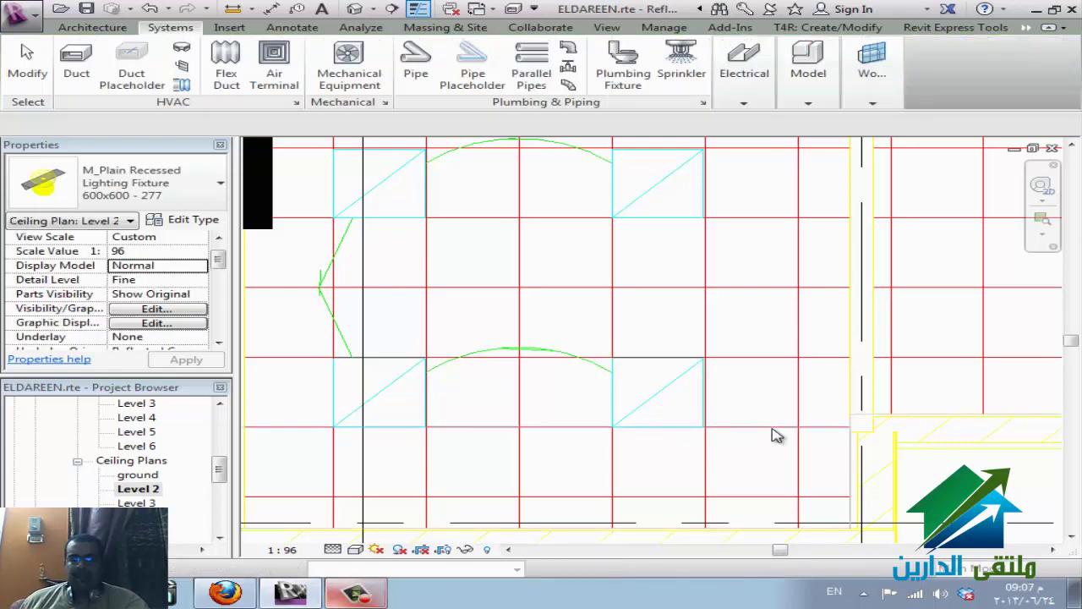
# - Window-select the ceiling area and filter it down to the imported ceiling-plan DWG only
pyautogui.click(740, 427)
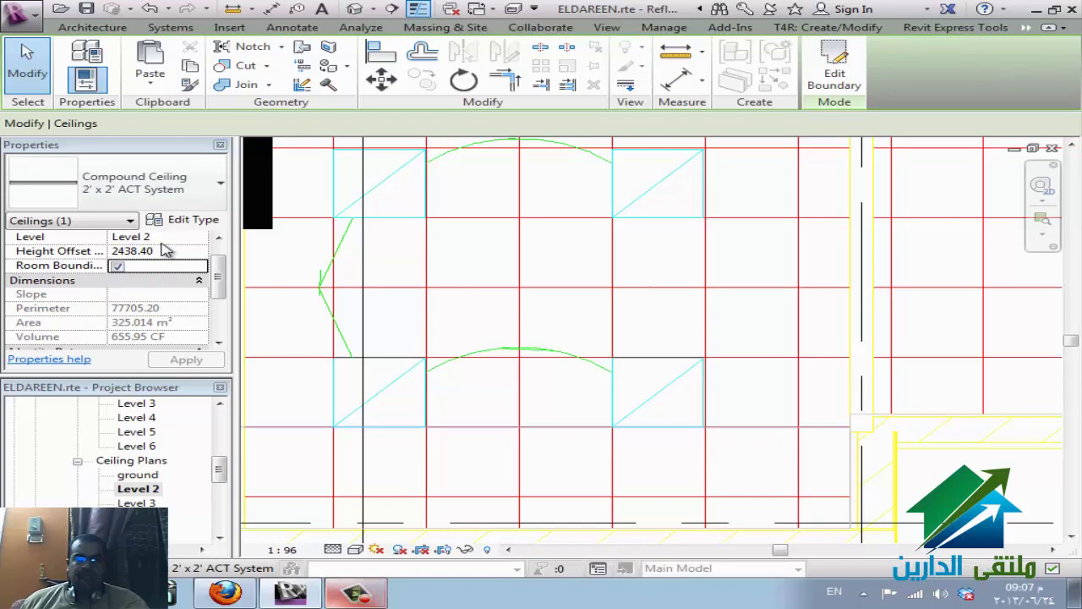
pyautogui.moveTo(960, 488); pyautogui.dragTo(669, 211)
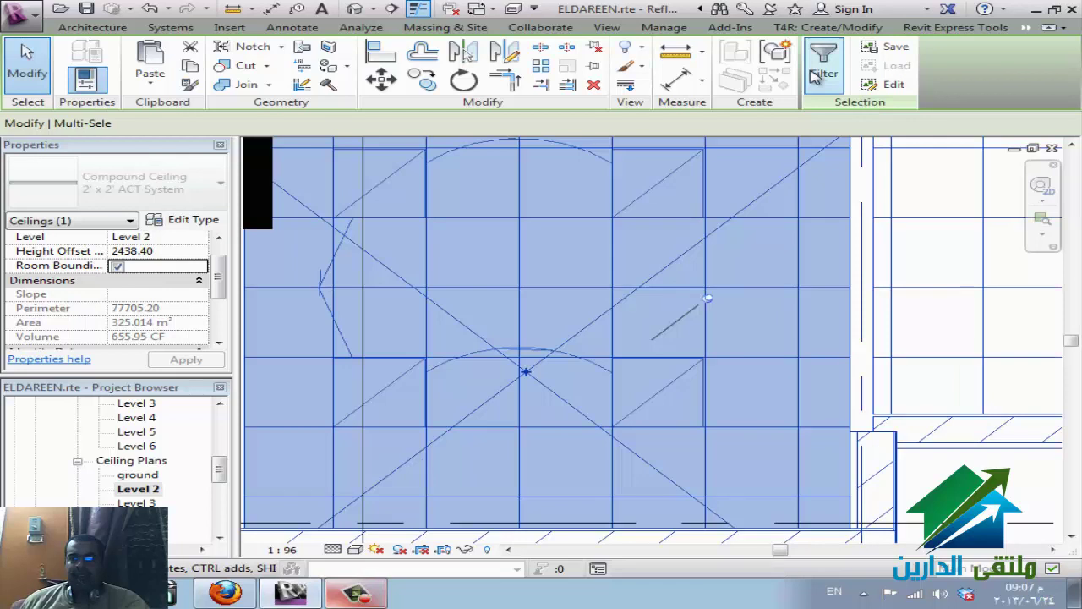
pyautogui.click(824, 63)
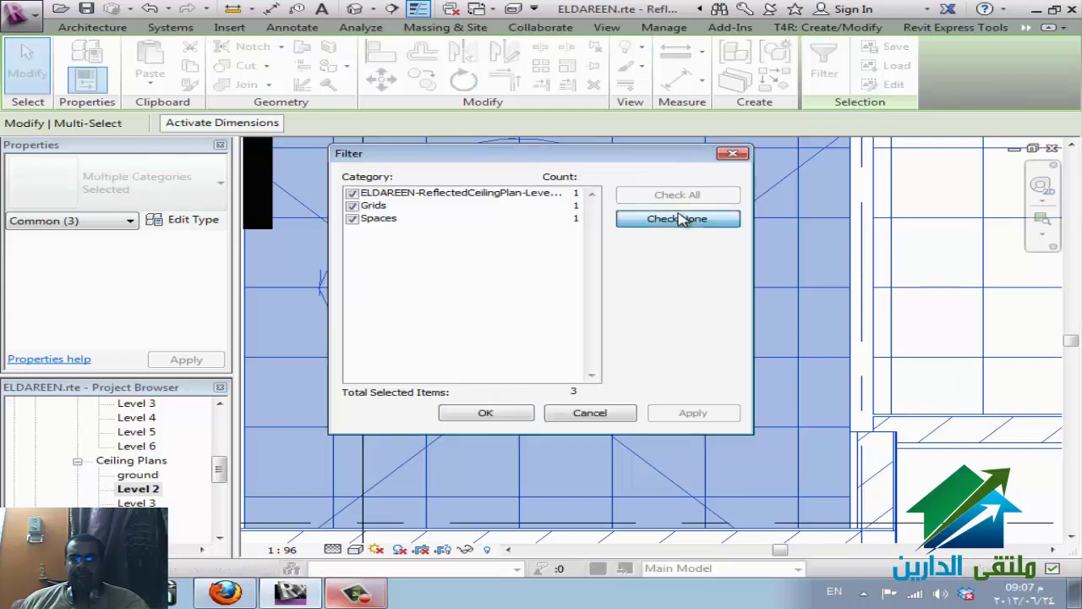
pyautogui.click(677, 219)
pyautogui.click(352, 194)
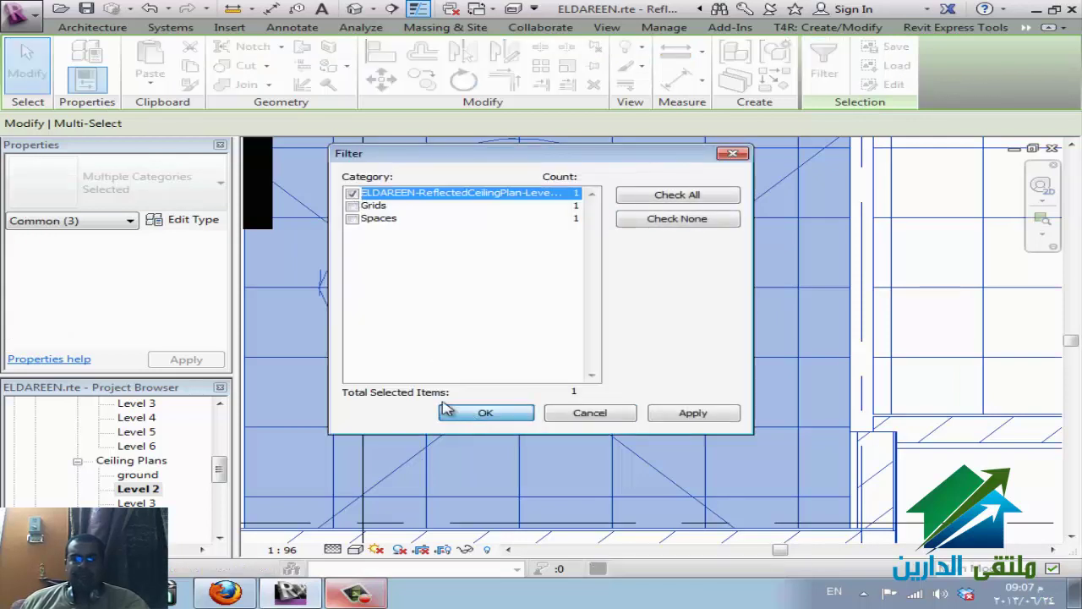
pyautogui.click(478, 415)
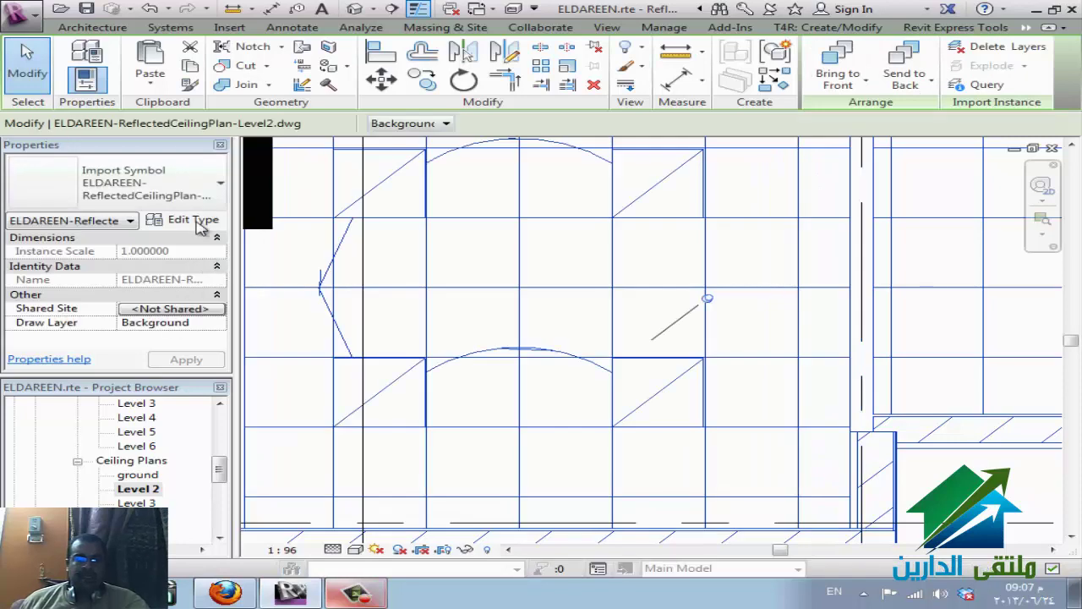
# - Set the import's Draw Layer to Foreground and send it to the back
pyautogui.click(195, 222)
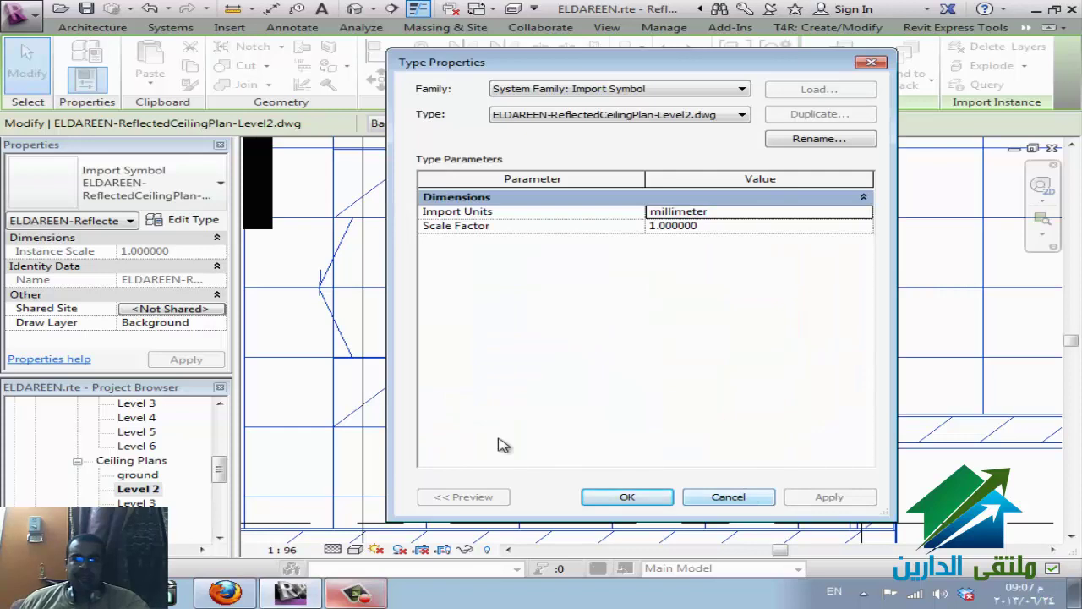
pyautogui.press('Escape')
pyautogui.click(217, 323)
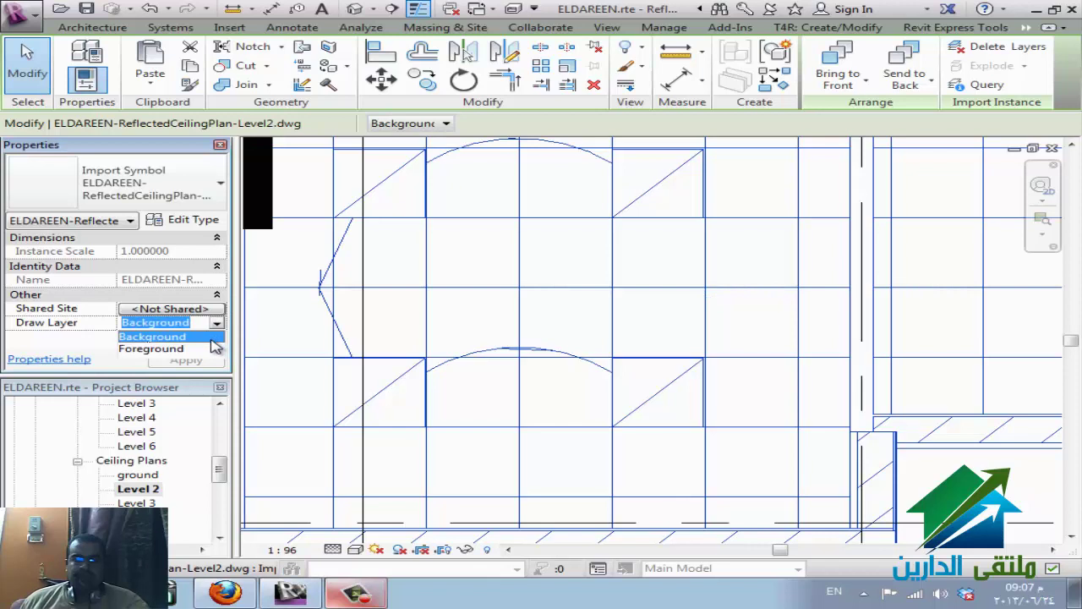
pyautogui.click(205, 347)
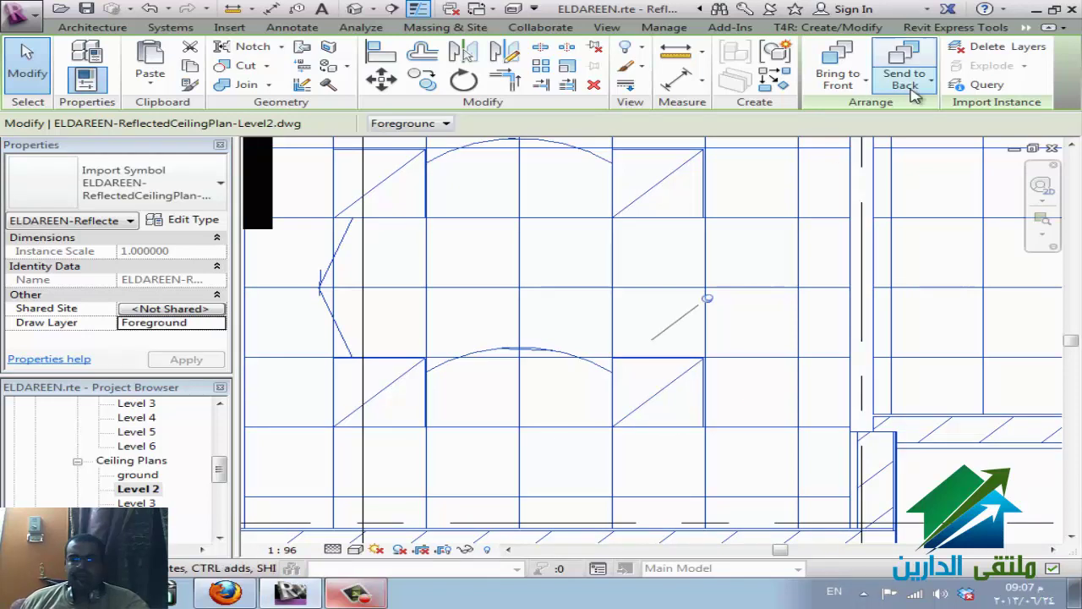
pyautogui.click(909, 85)
pyautogui.click(903, 119)
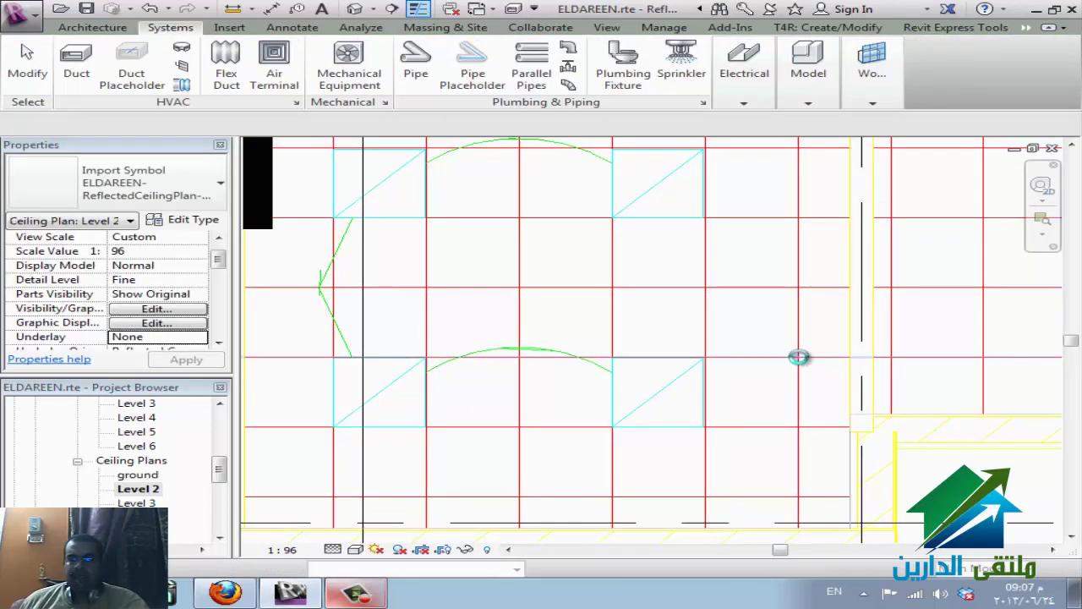
# - Window-select the plan, drop Grids and Spaces in Filter to keep only the DWG, then start Query
pyautogui.click(821, 379)
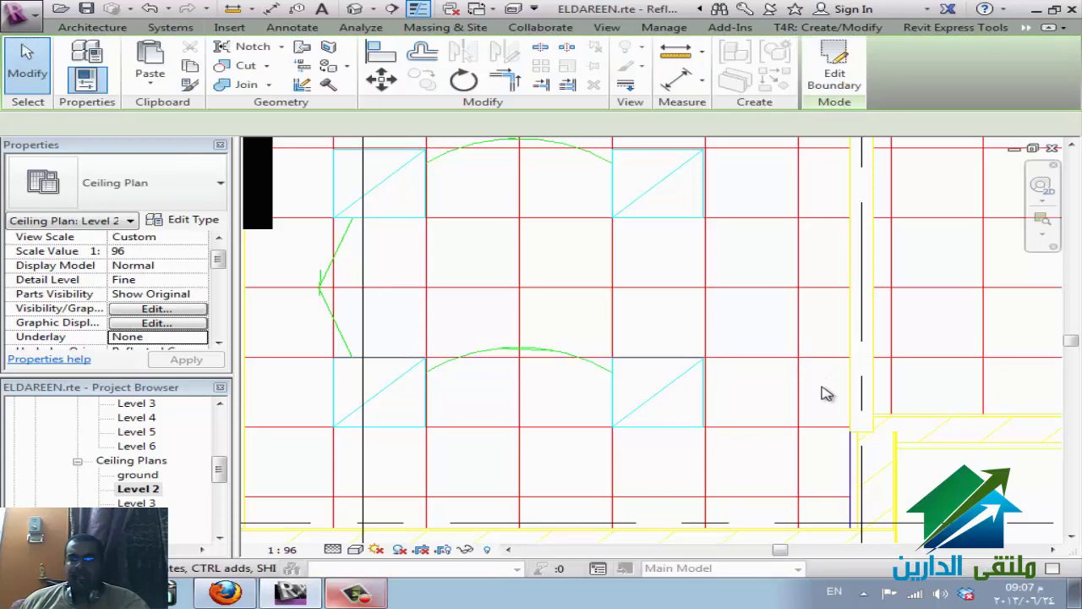
pyautogui.press('Escape')
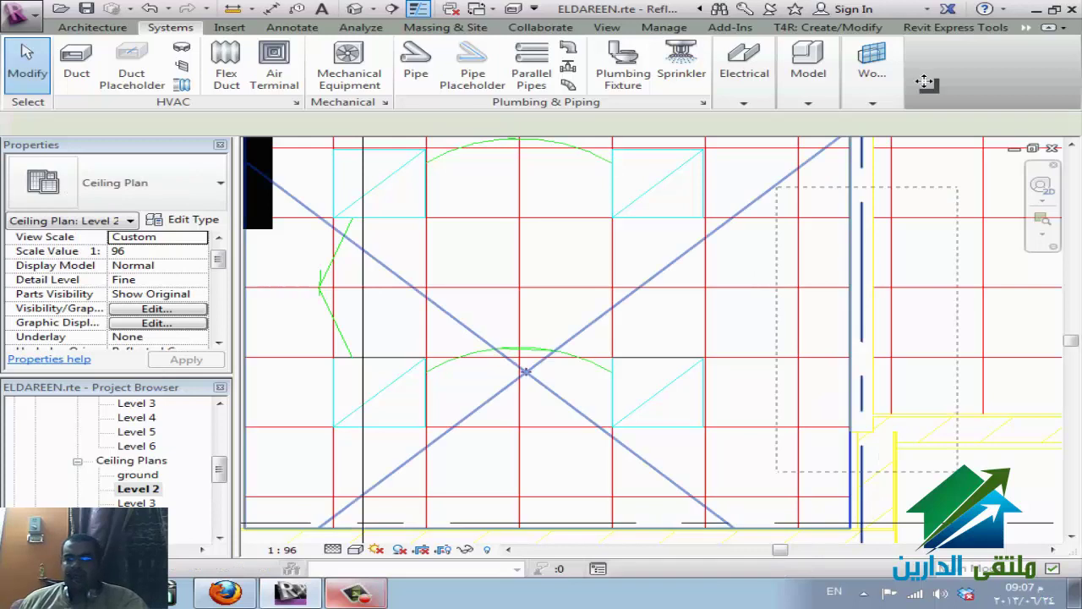
pyautogui.moveTo(925, 82); pyautogui.dragTo(901, 109)
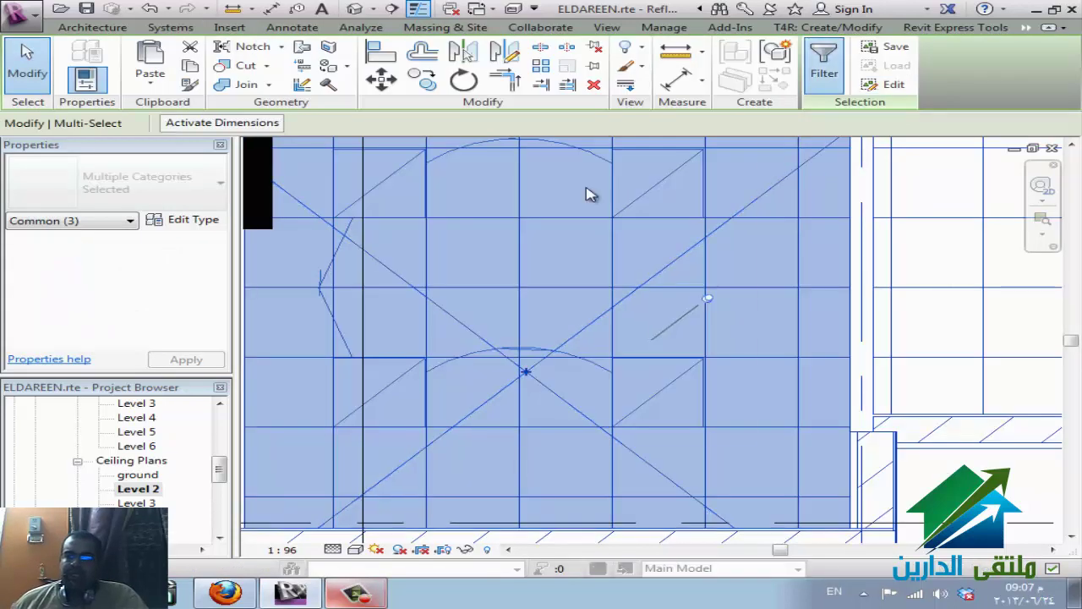
pyautogui.click(352, 206)
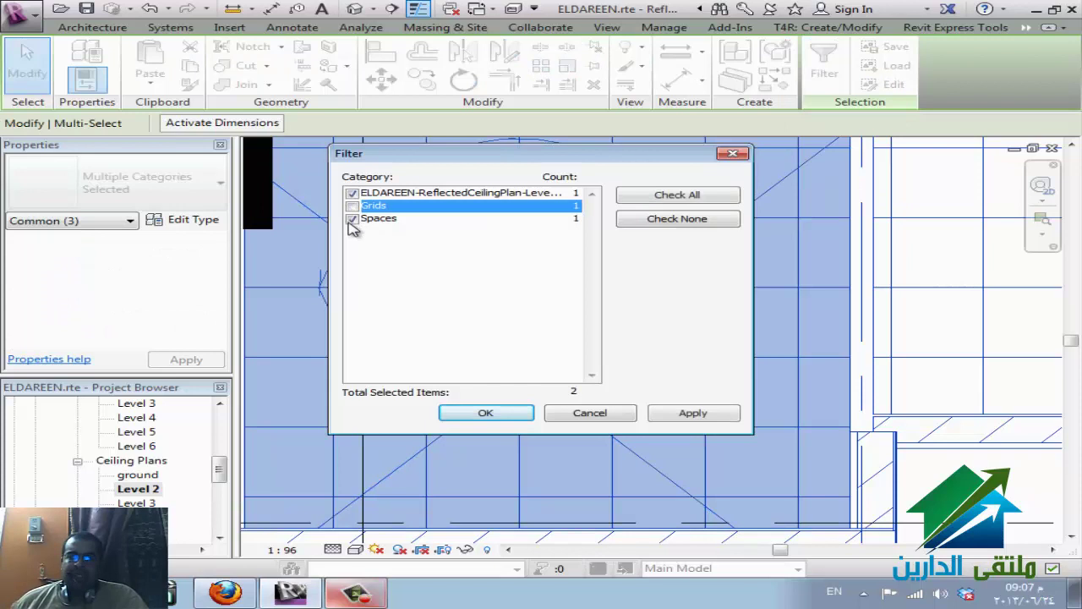
pyautogui.click(352, 219)
pyautogui.click(482, 413)
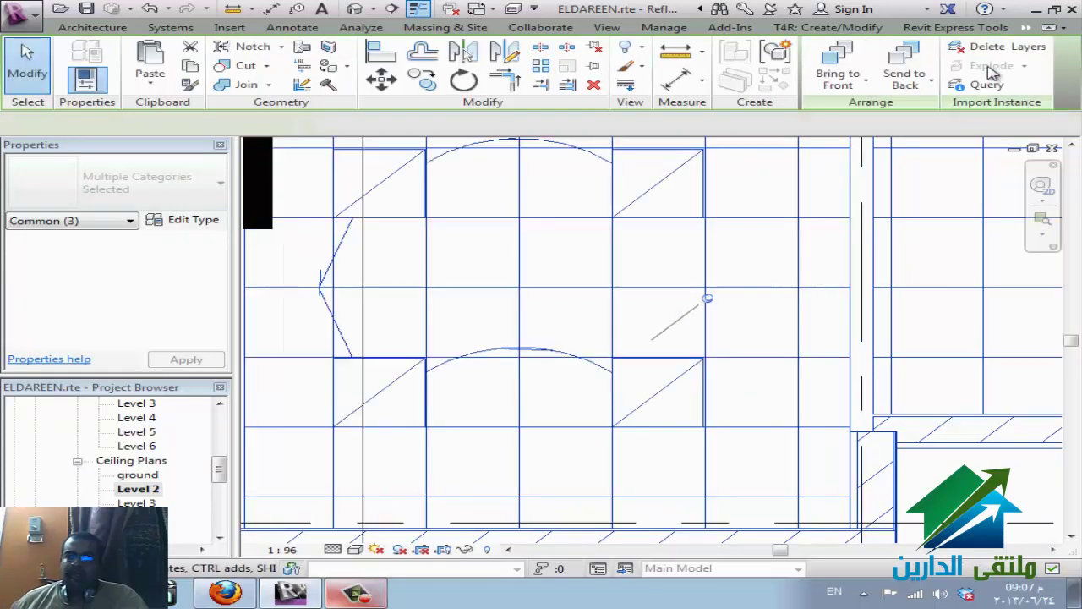
pyautogui.click(985, 84)
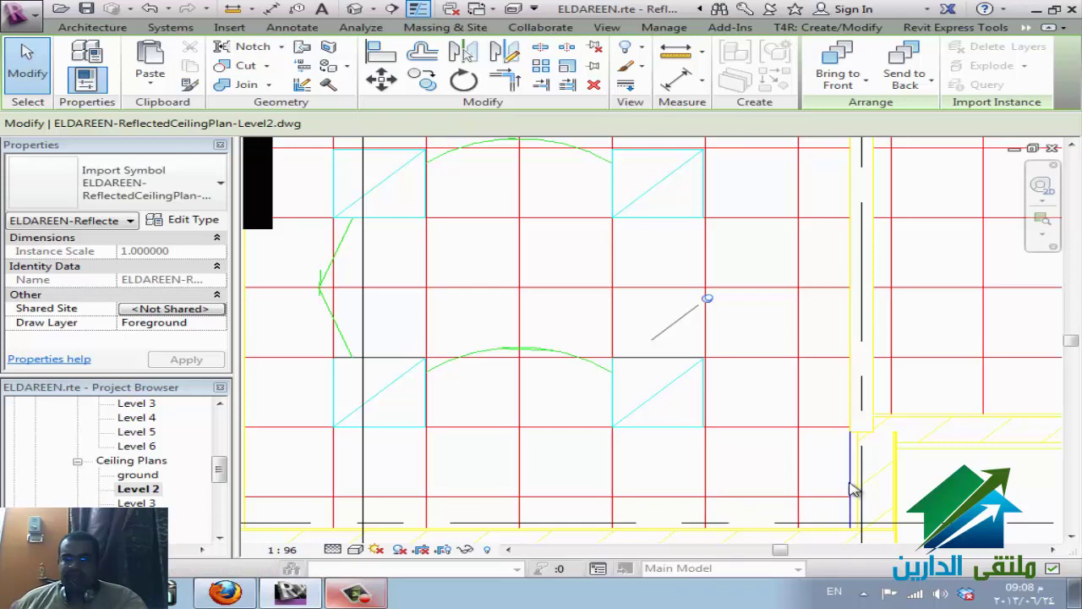
pyautogui.press('Escape')
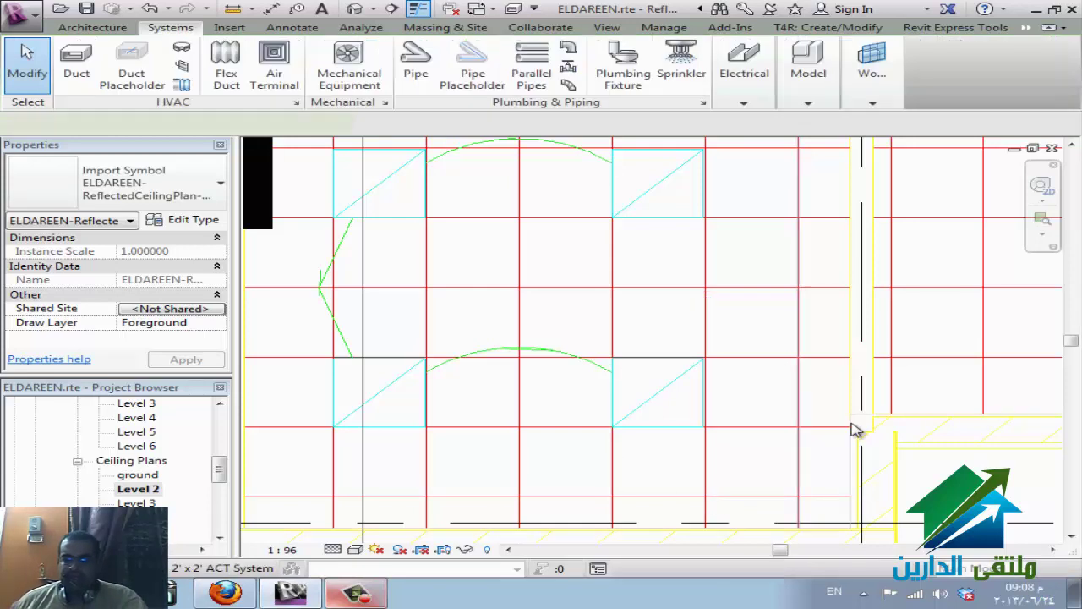
pyautogui.click(856, 430)
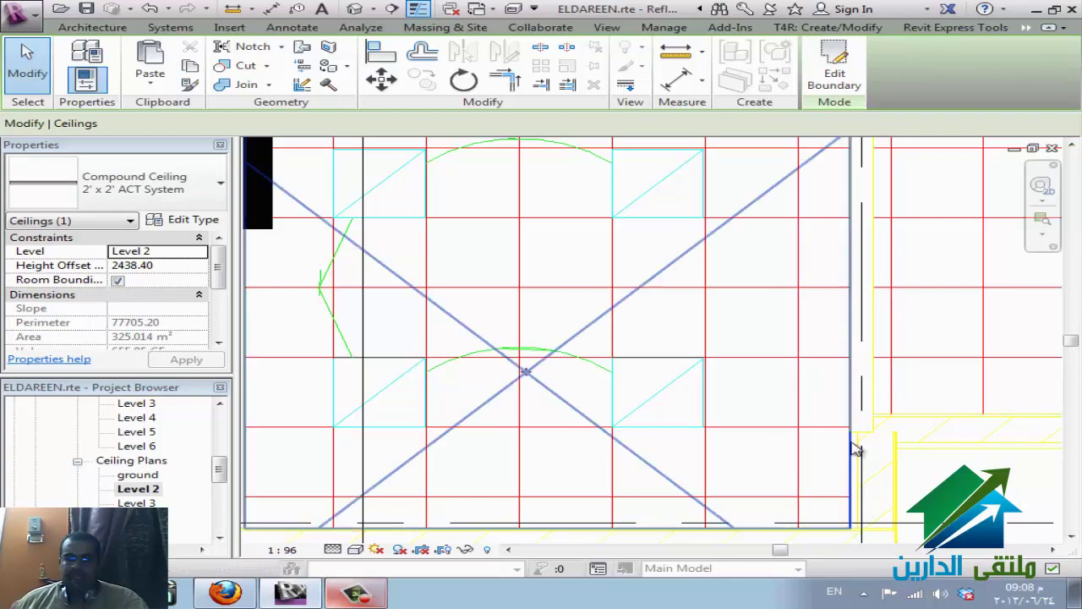
pyautogui.press('Escape')
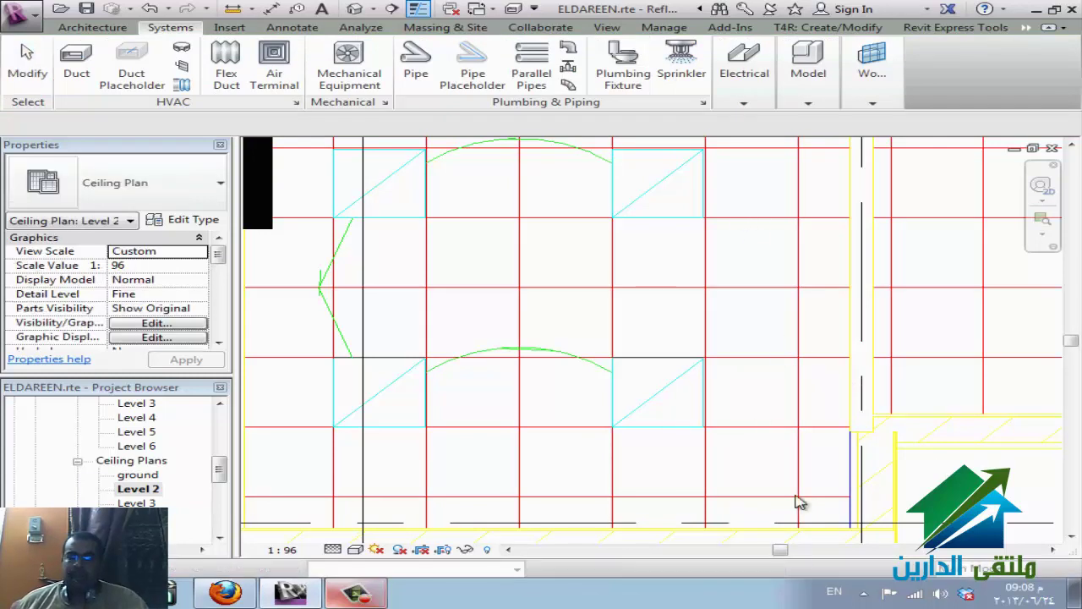
pyautogui.click(805, 422)
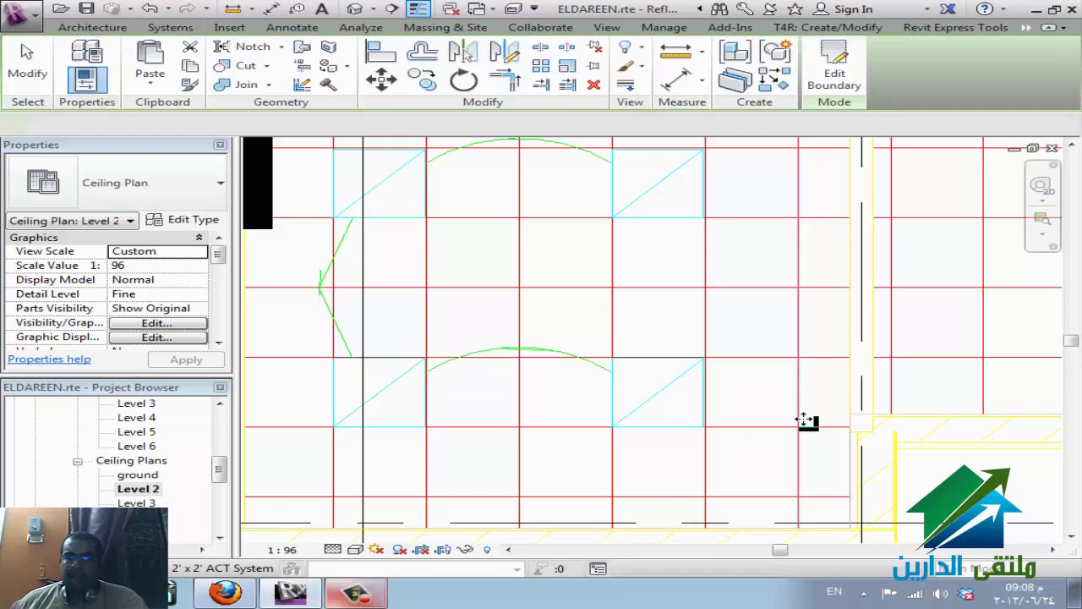
pyautogui.press('Escape')
pyautogui.click(734, 311)
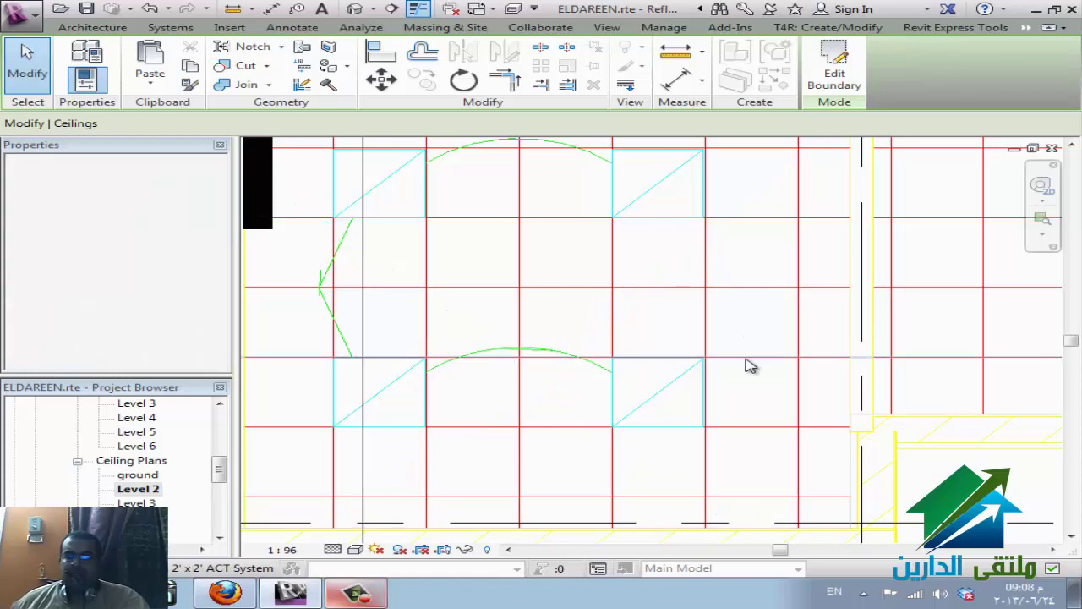
pyautogui.click(736, 149)
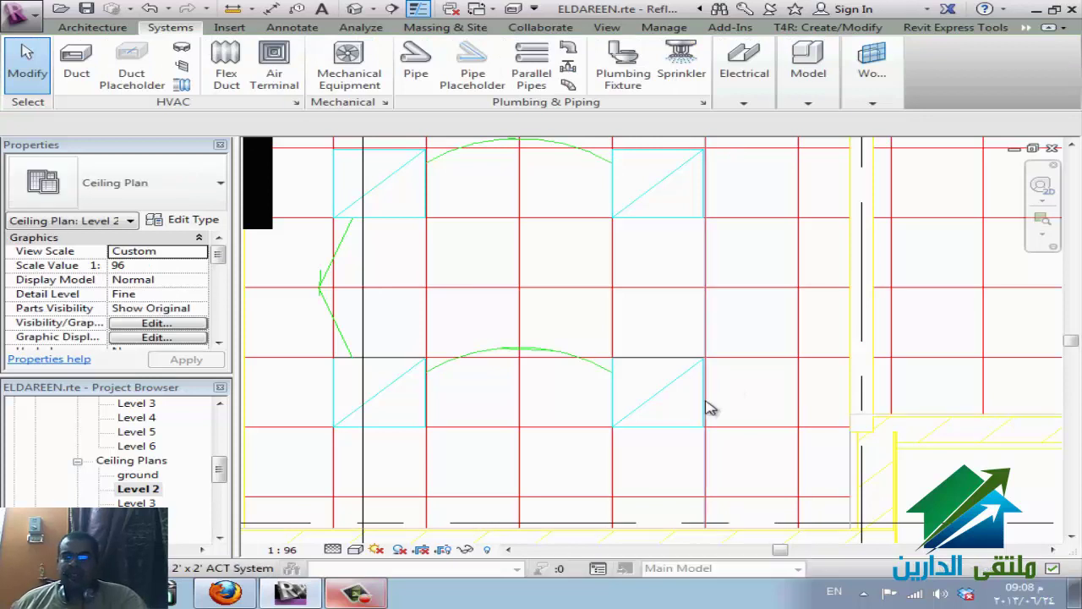
# - Select the central room, then filter out Grids and Spaces so only the ceiling plan DWG stays selected
pyautogui.scroll(-1, 689, 411)
pyautogui.scroll(-2, 710, 417)
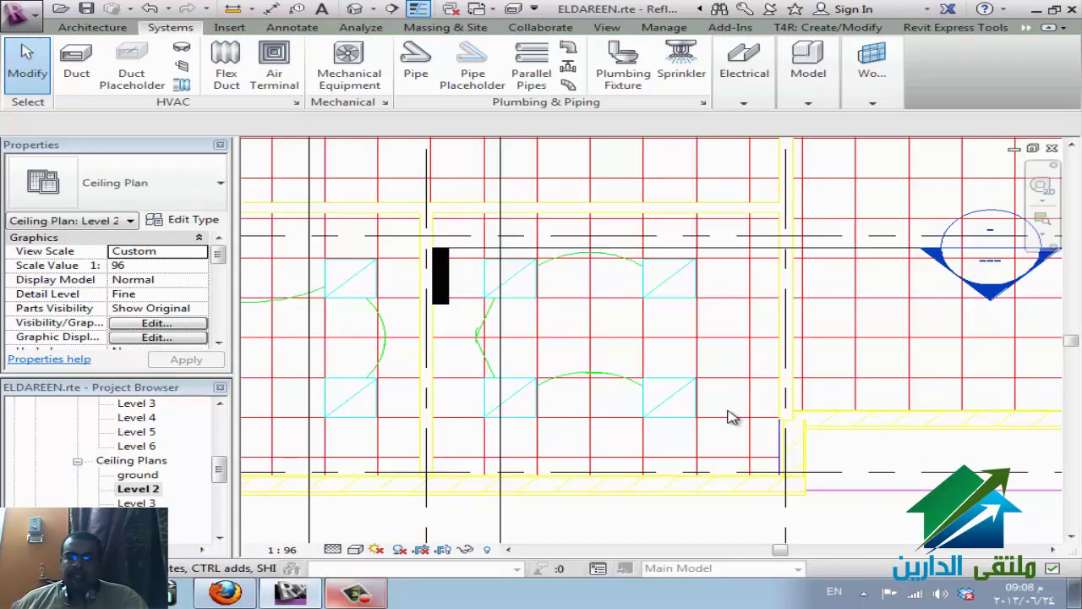
pyautogui.click(712, 316)
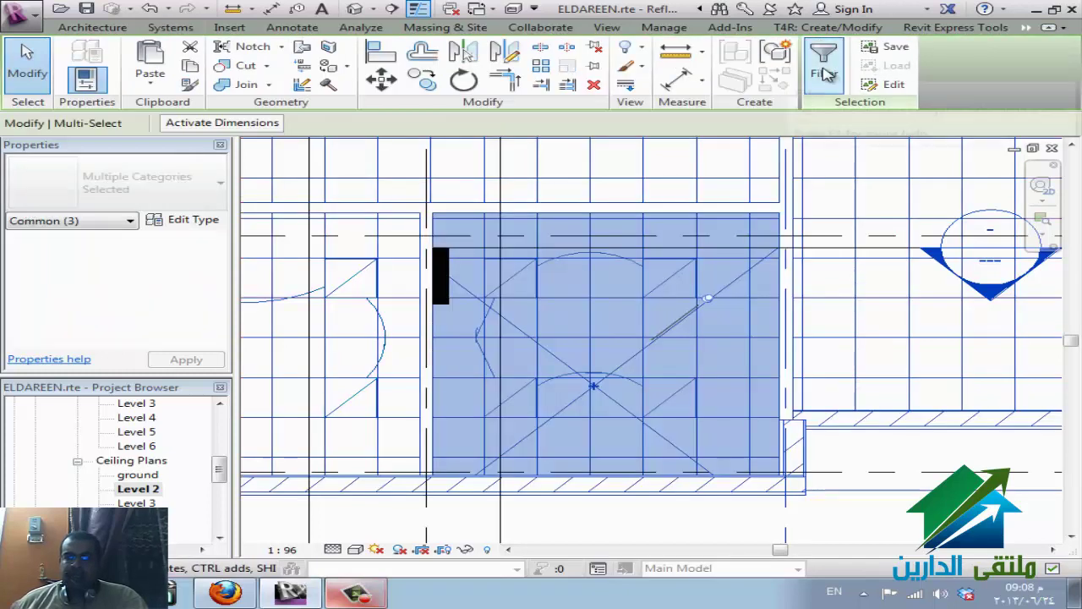
pyautogui.click(825, 61)
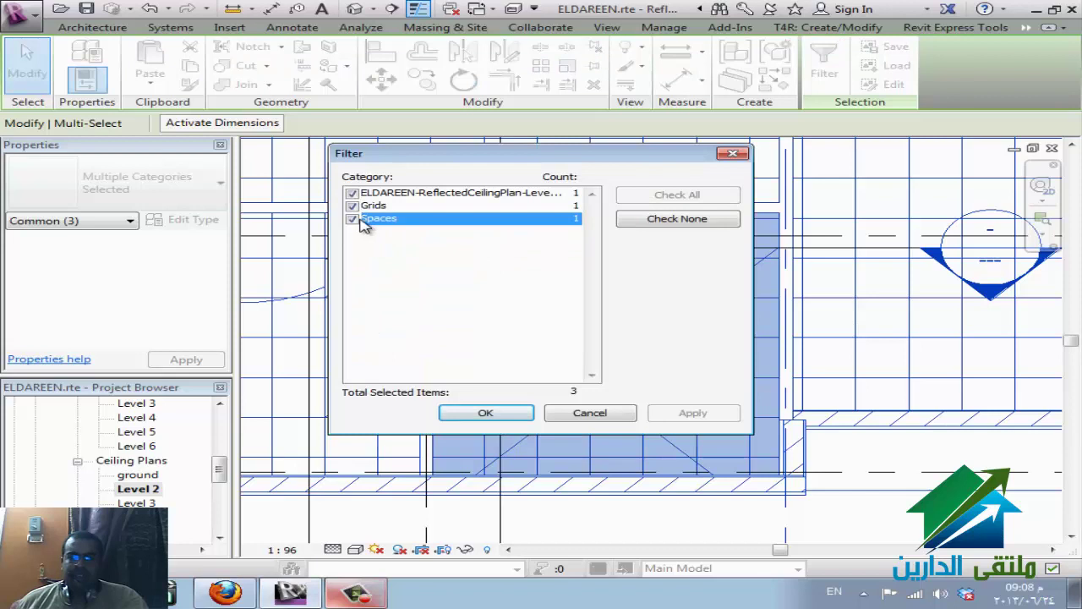
pyautogui.click(353, 206)
pyautogui.click(353, 218)
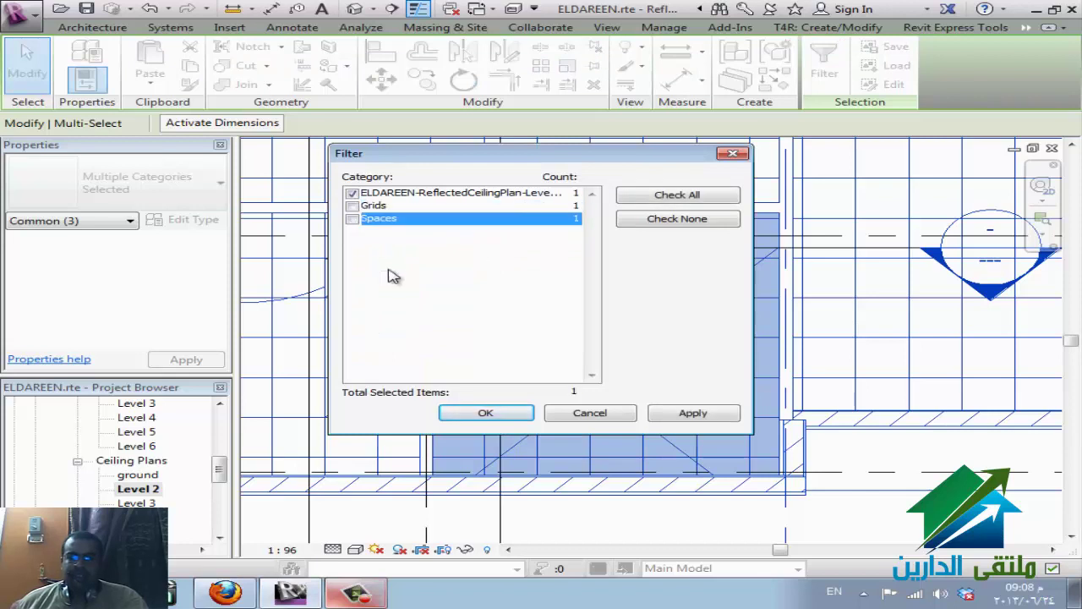
pyautogui.click(489, 412)
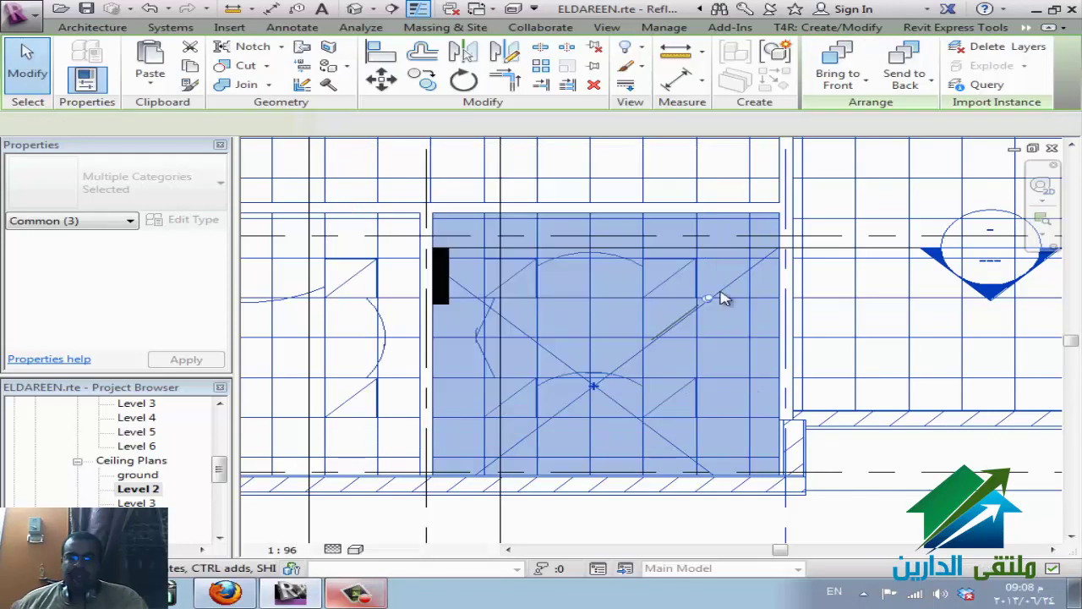
pyautogui.click(980, 84)
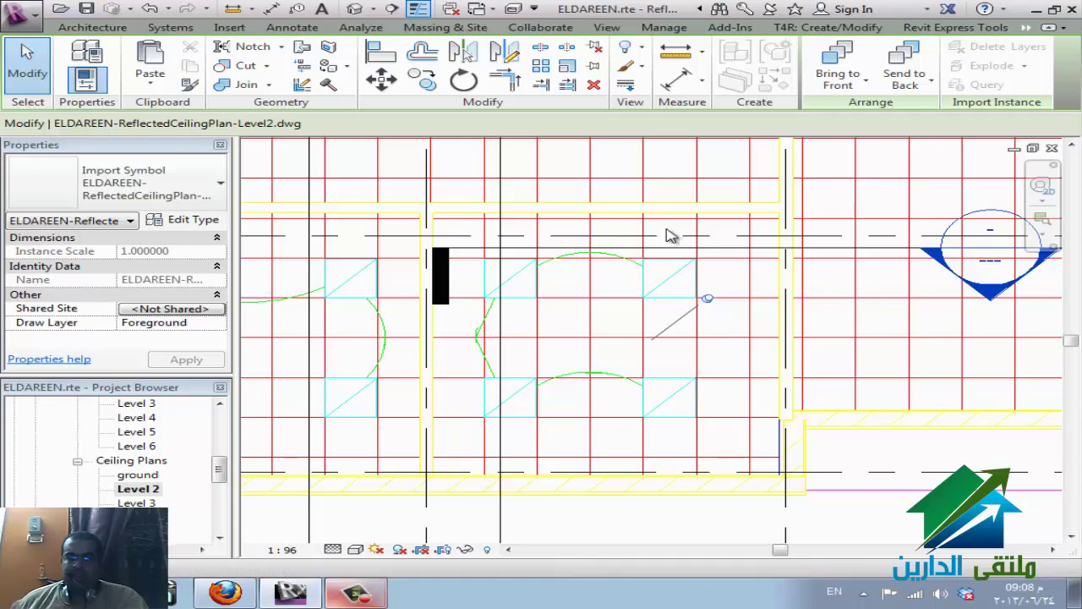
# - Hide the ceiling plan DWG's A-CLNG-GRID, A-CLNG-SUSP and A-WALL-PATT layers under Imported Categories
pyautogui.press('v')
pyautogui.press('g')
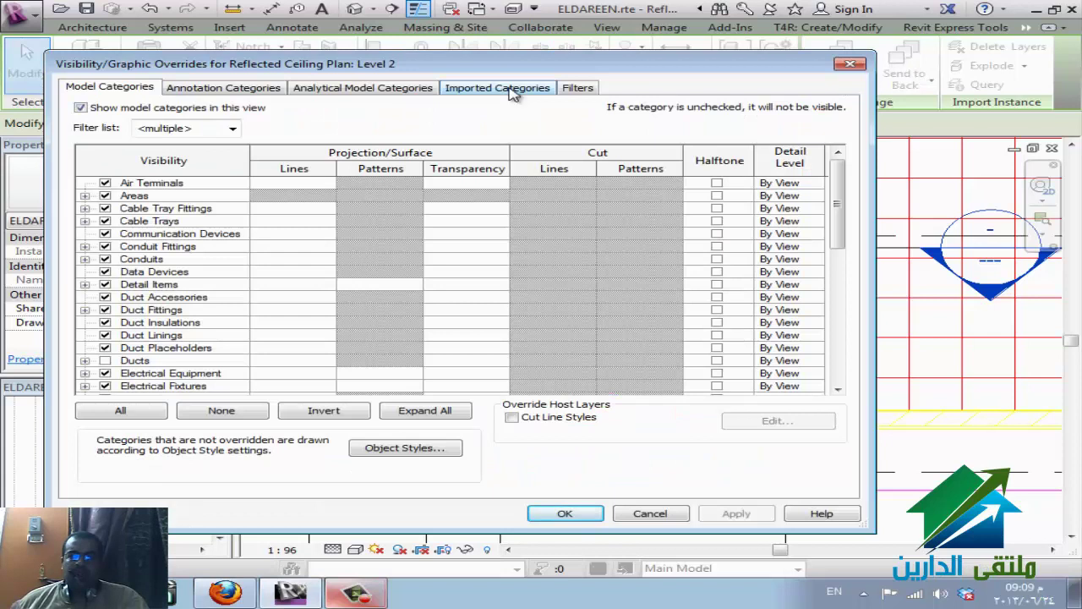
pyautogui.click(508, 88)
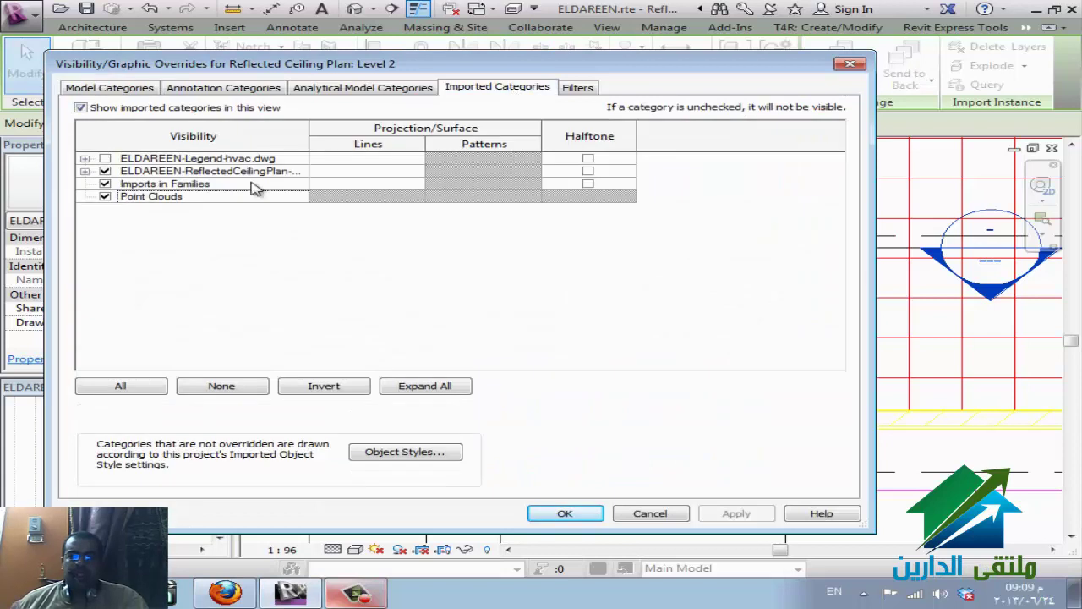
pyautogui.click(85, 170)
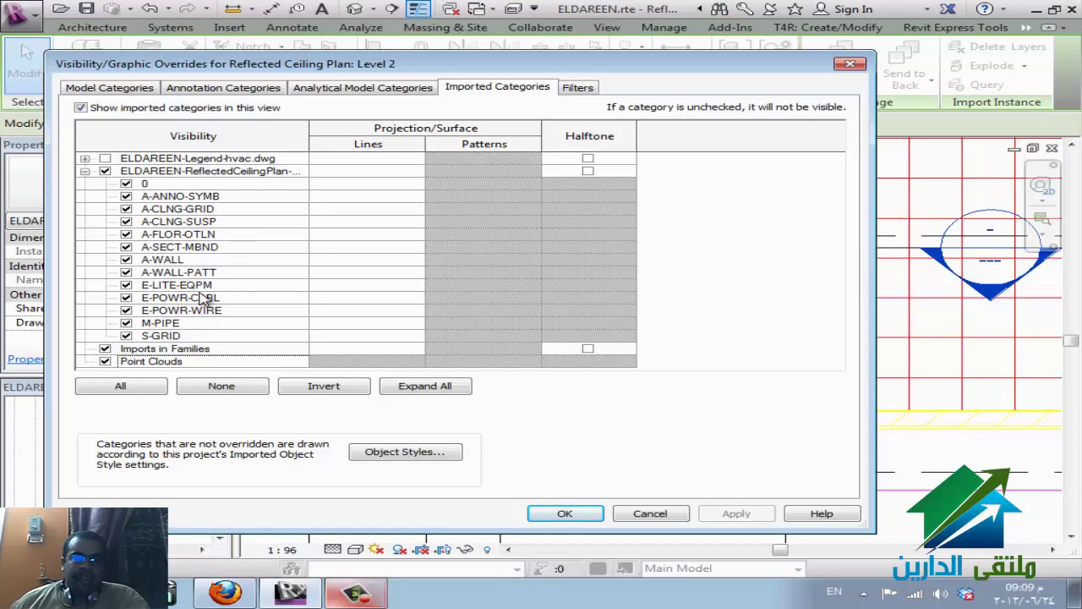
pyautogui.click(126, 260)
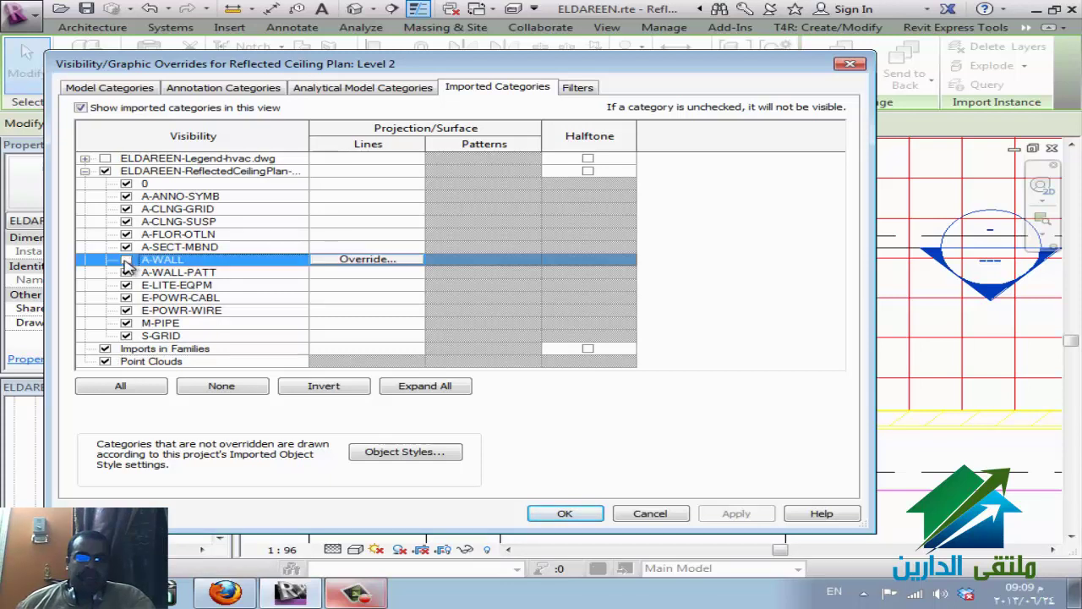
pyautogui.click(126, 272)
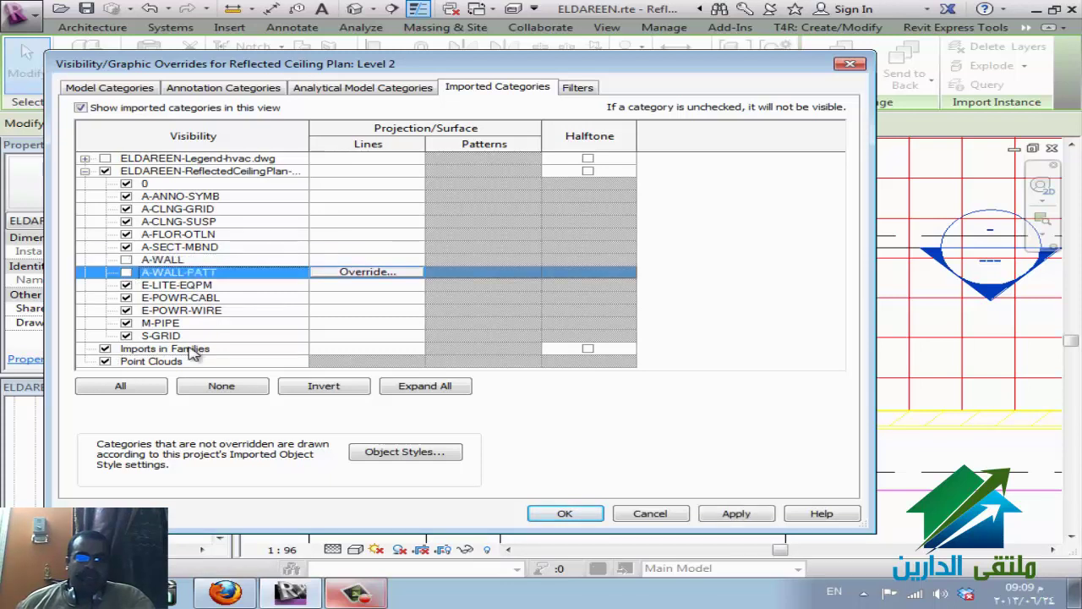
pyautogui.click(126, 208)
pyautogui.click(126, 222)
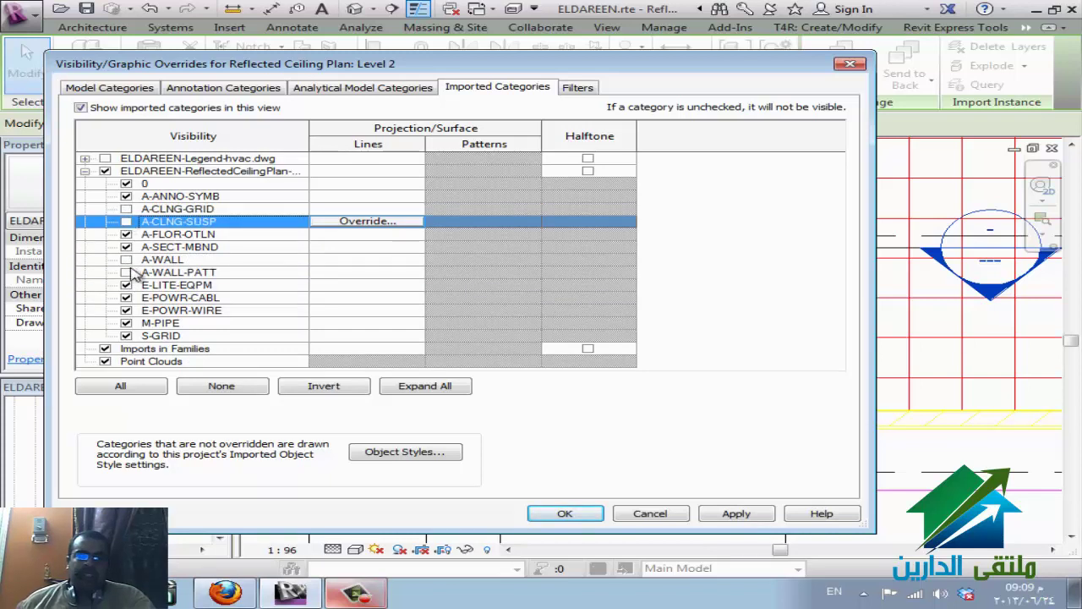
pyautogui.click(127, 260)
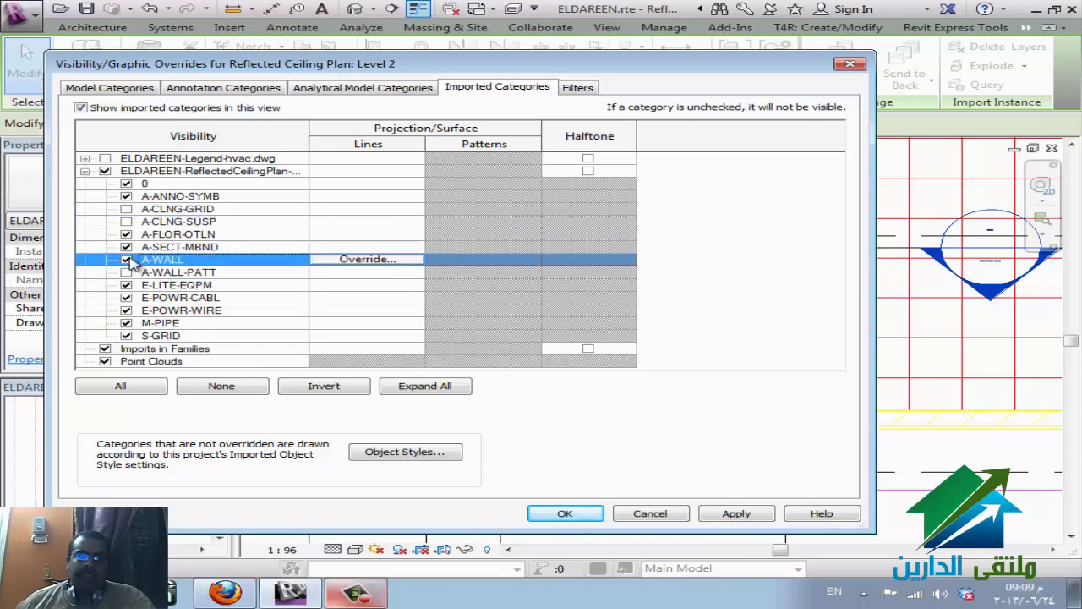
pyautogui.click(560, 513)
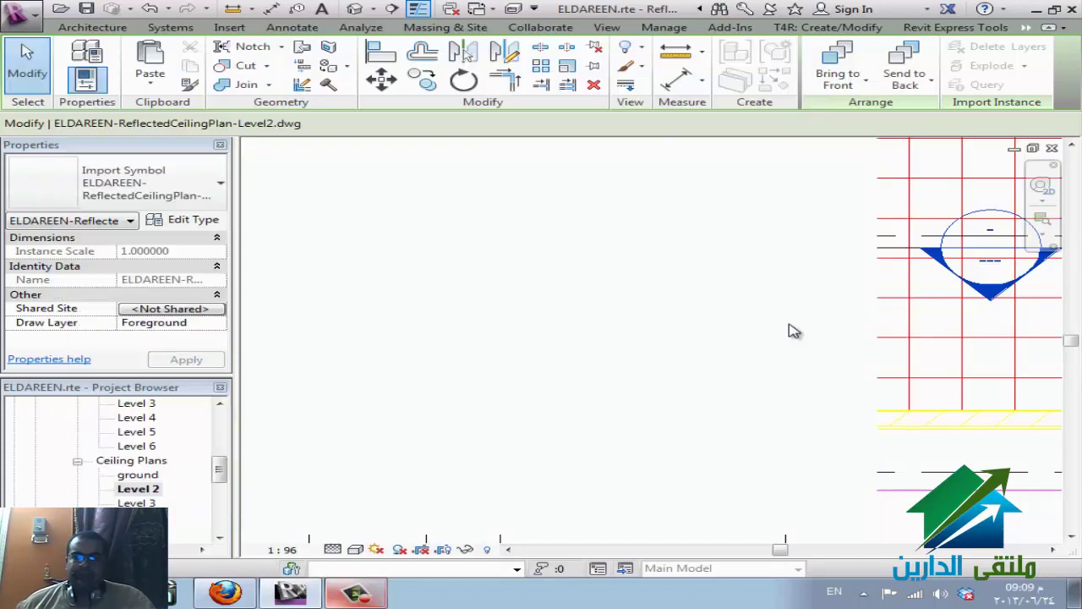
pyautogui.press('Escape')
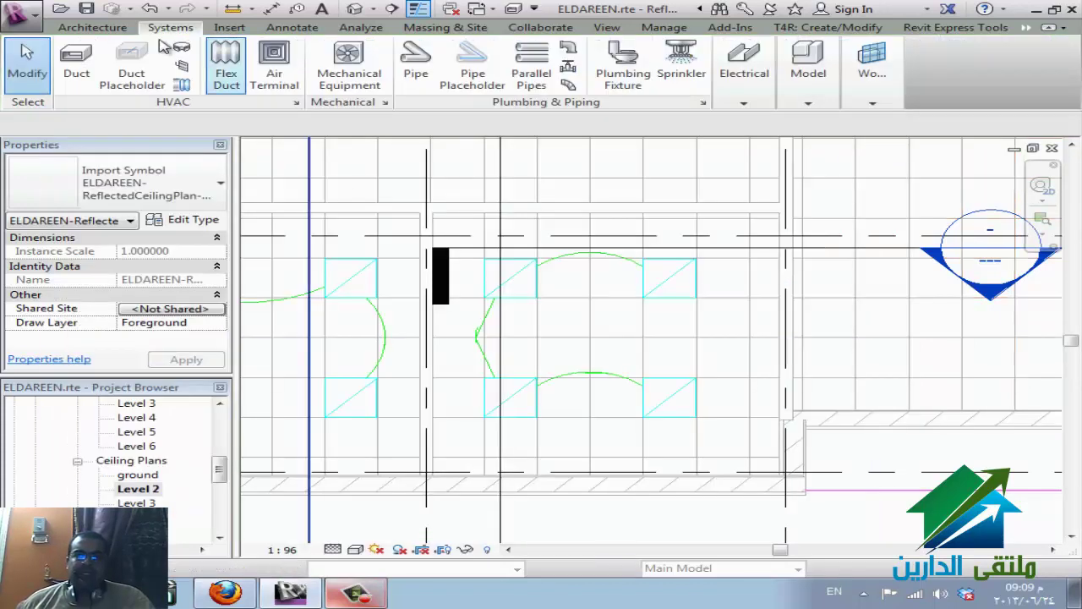
# - Start the Lighting Fixture tool (LF) with placement set to a face
pyautogui.click(751, 103)
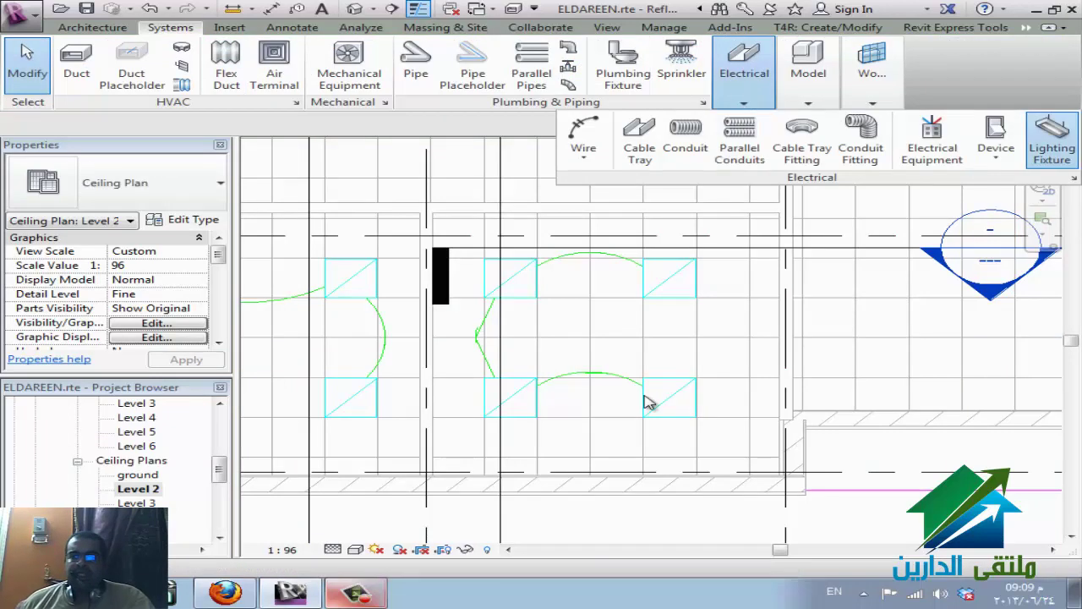
pyautogui.press('l')
pyautogui.press('f')
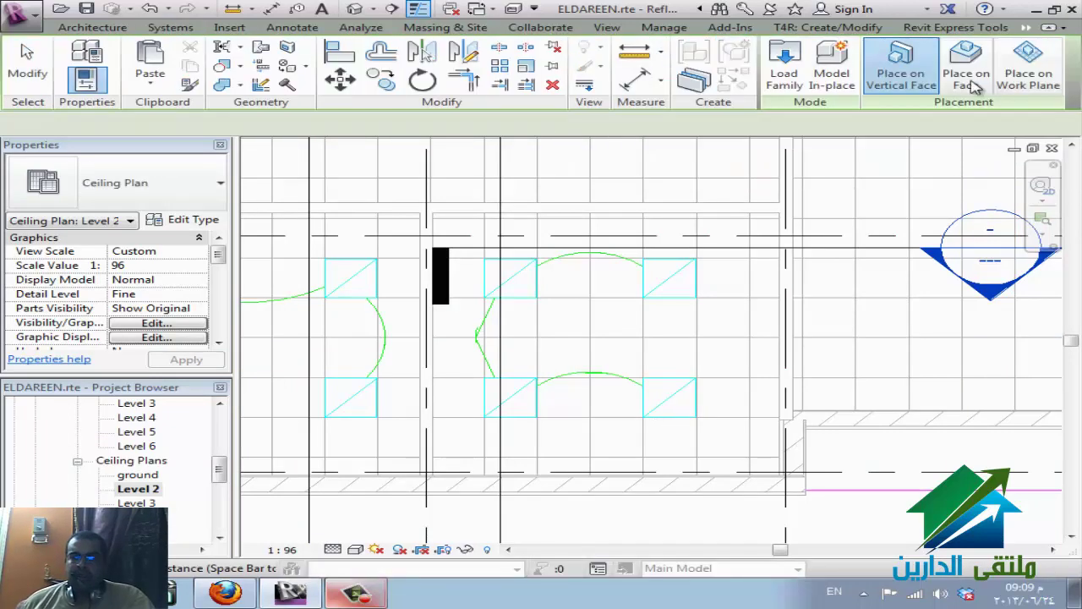
pyautogui.click(970, 80)
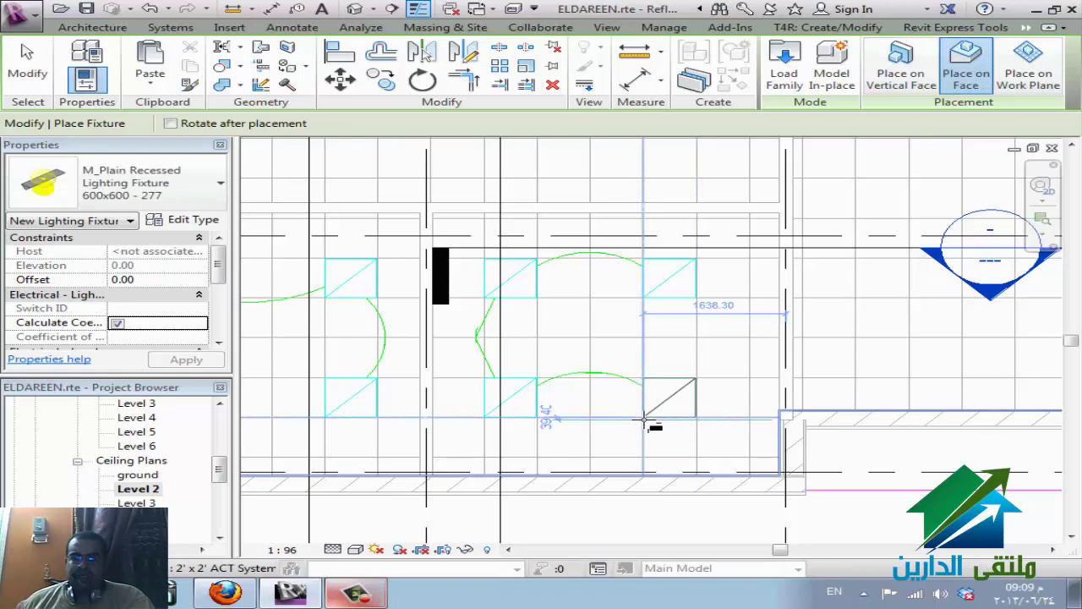
# - Place four M_Plain Recessed 600x600 fixtures in the ceiling grid cells, then finish placement
pyautogui.click(644, 419)
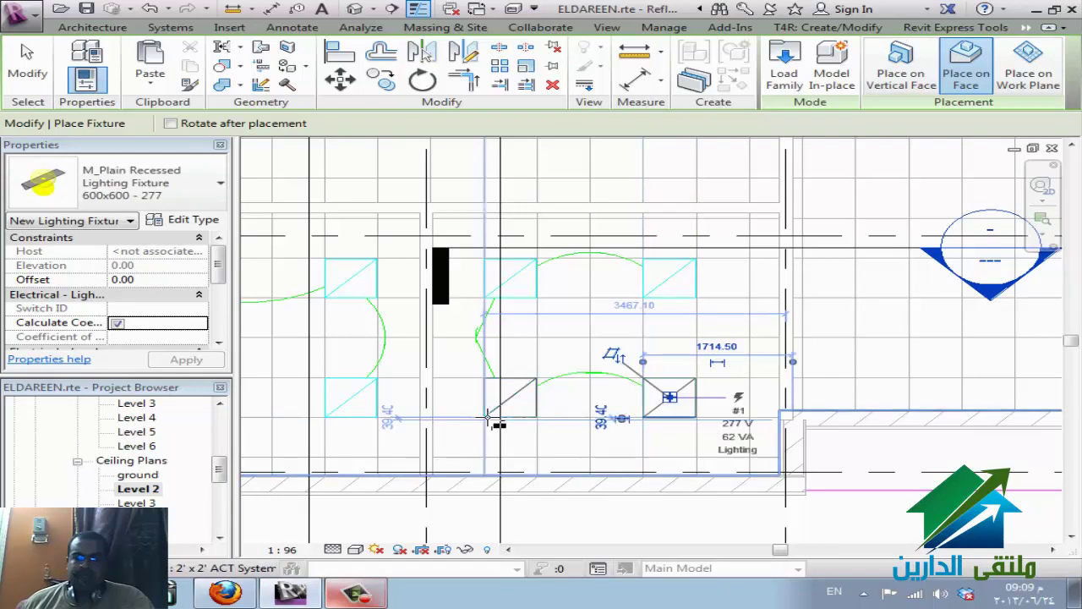
pyautogui.click(499, 423)
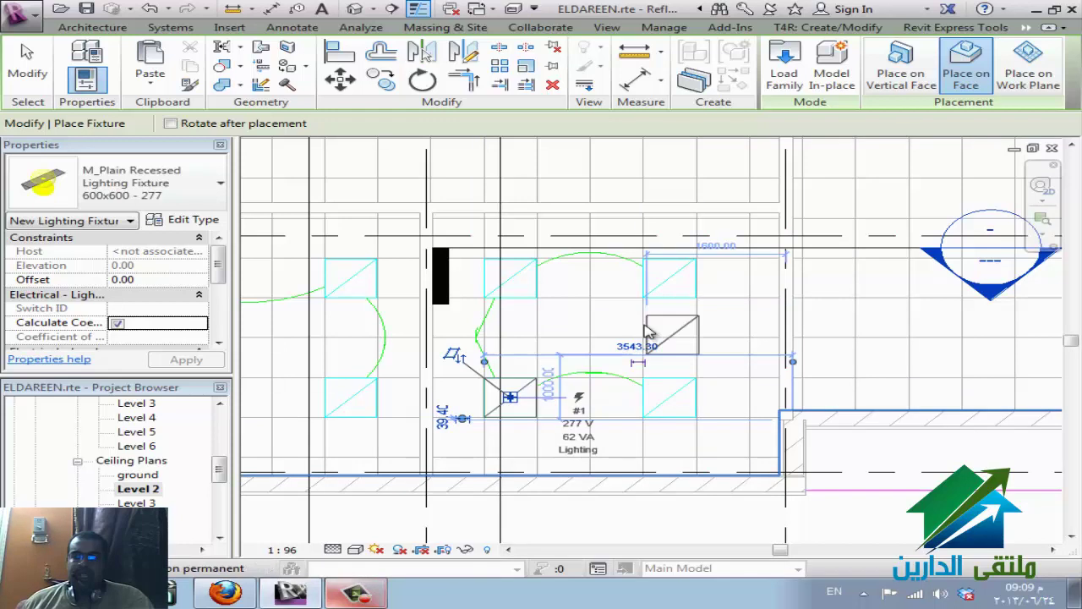
pyautogui.click(644, 294)
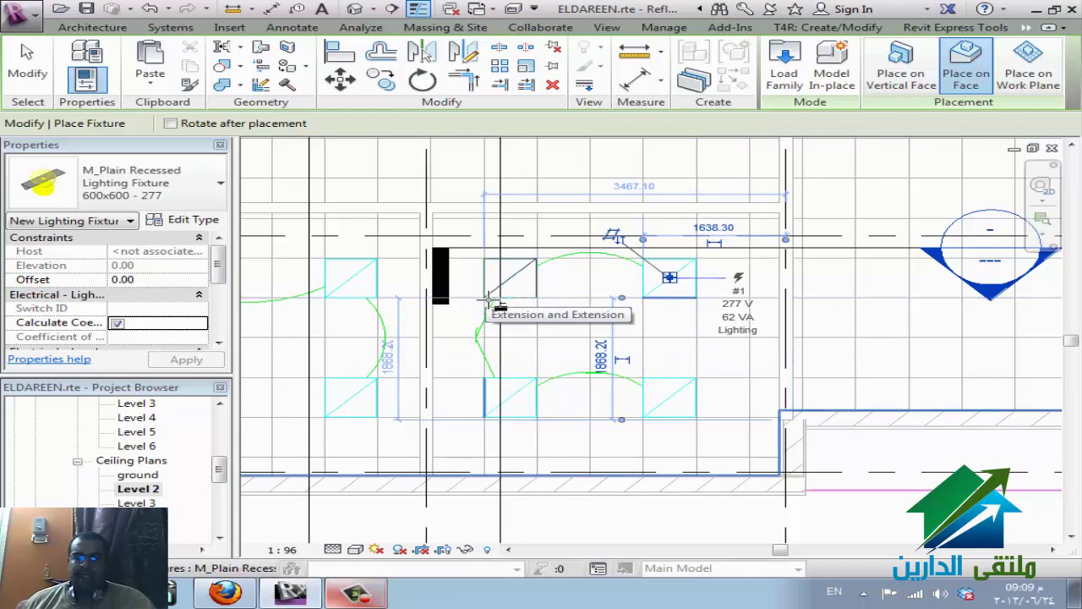
pyautogui.click(495, 306)
pyautogui.scroll(-2, 664, 399)
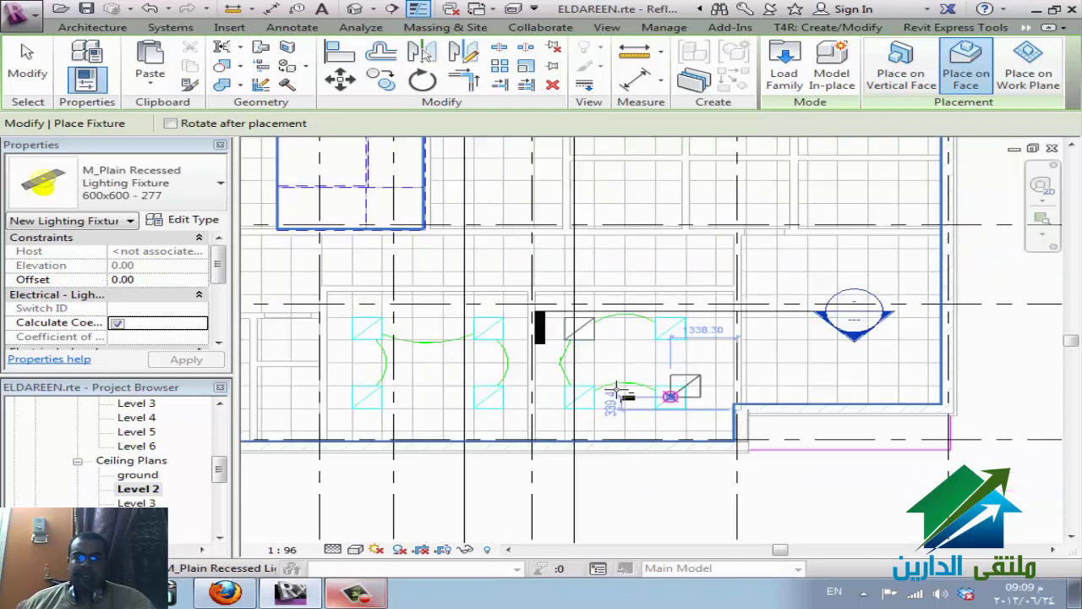
pyautogui.scroll(-1, 288, 404)
pyautogui.scroll(1, 334, 410)
pyautogui.press('Escape')
pyautogui.press('Escape')
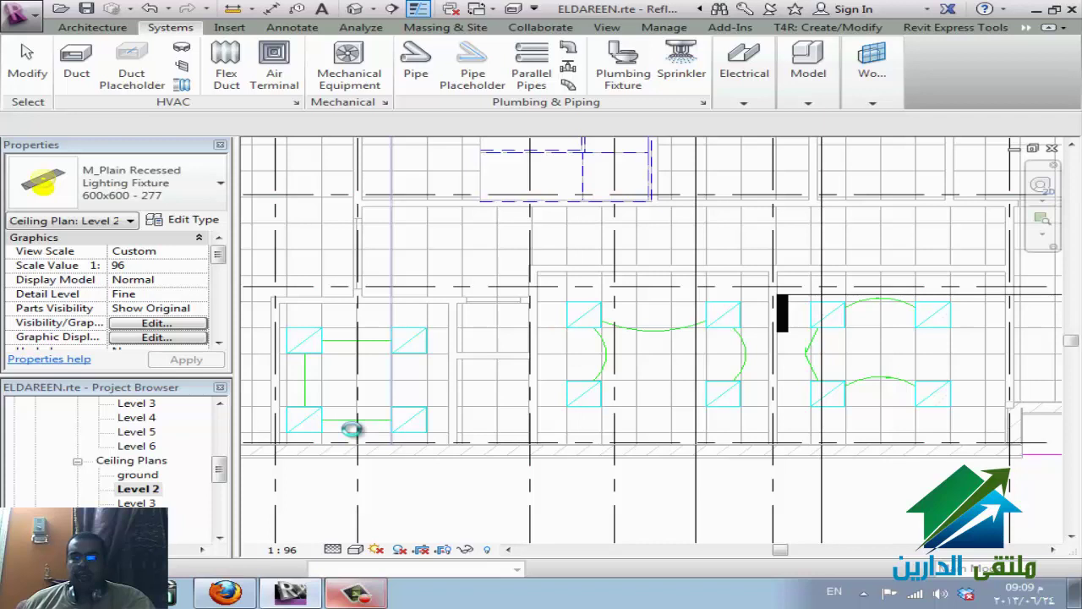
# - Zoom the Level 2 ceiling plan view
pyautogui.scroll(2, 476, 409)
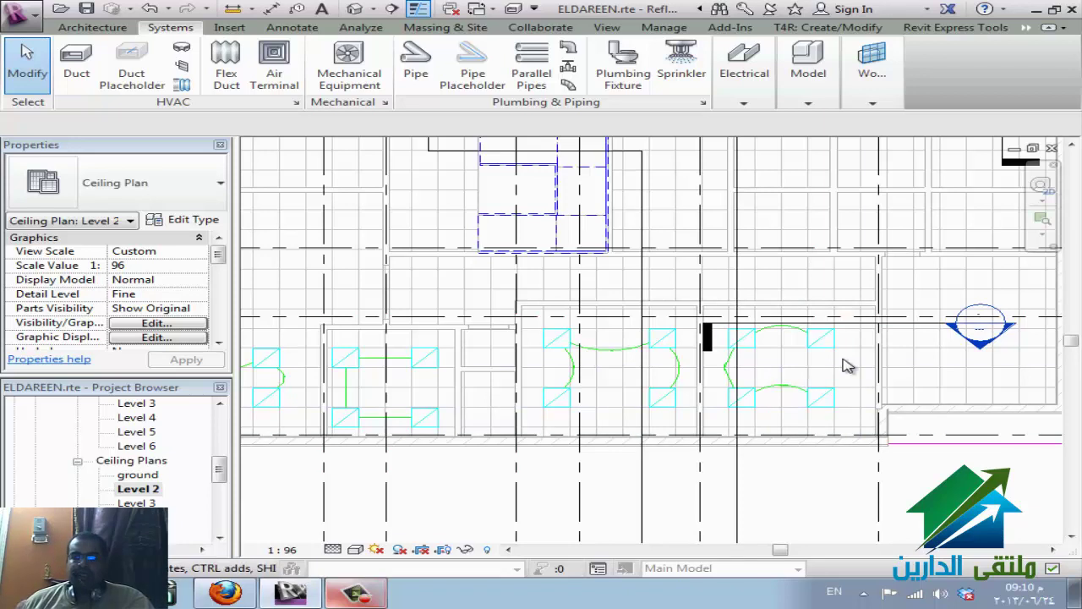
# - Turn the linked ceiling plan's A-WALL and A-WALL-PATT layers back on under Imported Categories
pyautogui.press('v')
pyautogui.press('v')
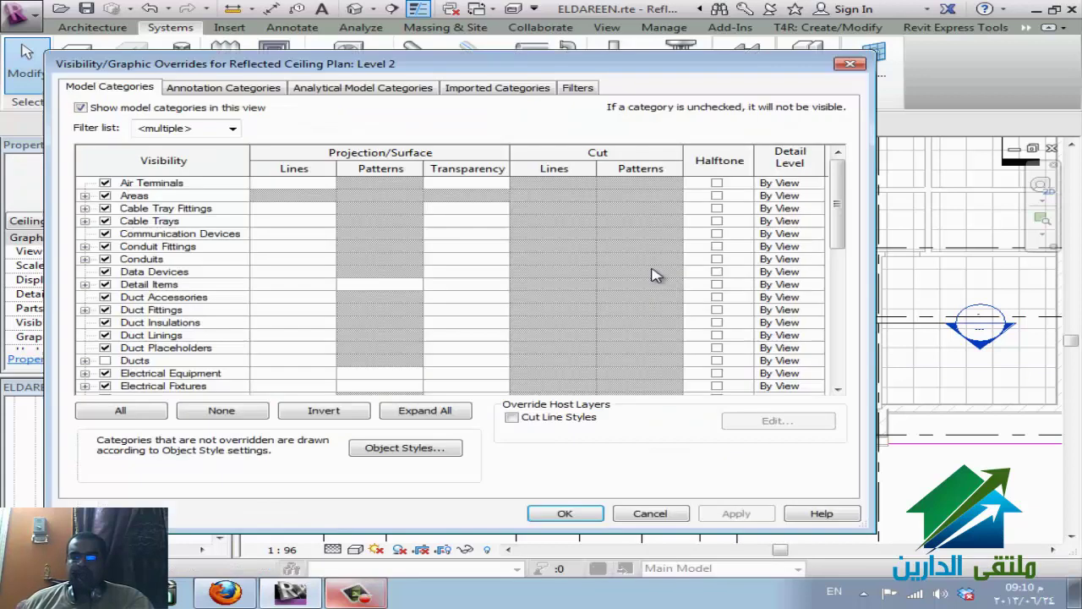
pyautogui.click(471, 91)
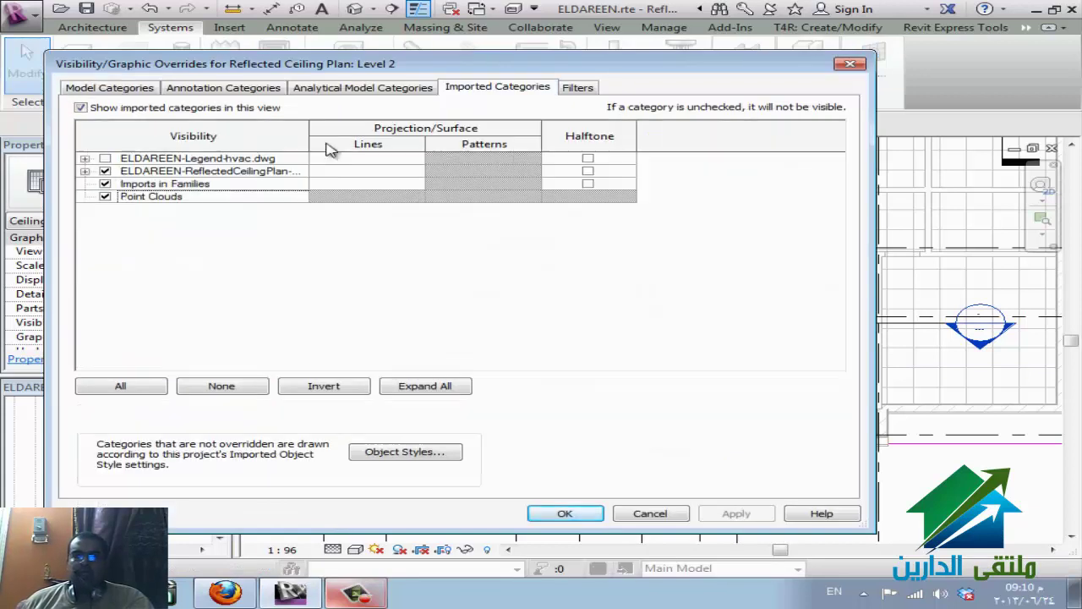
pyautogui.click(85, 171)
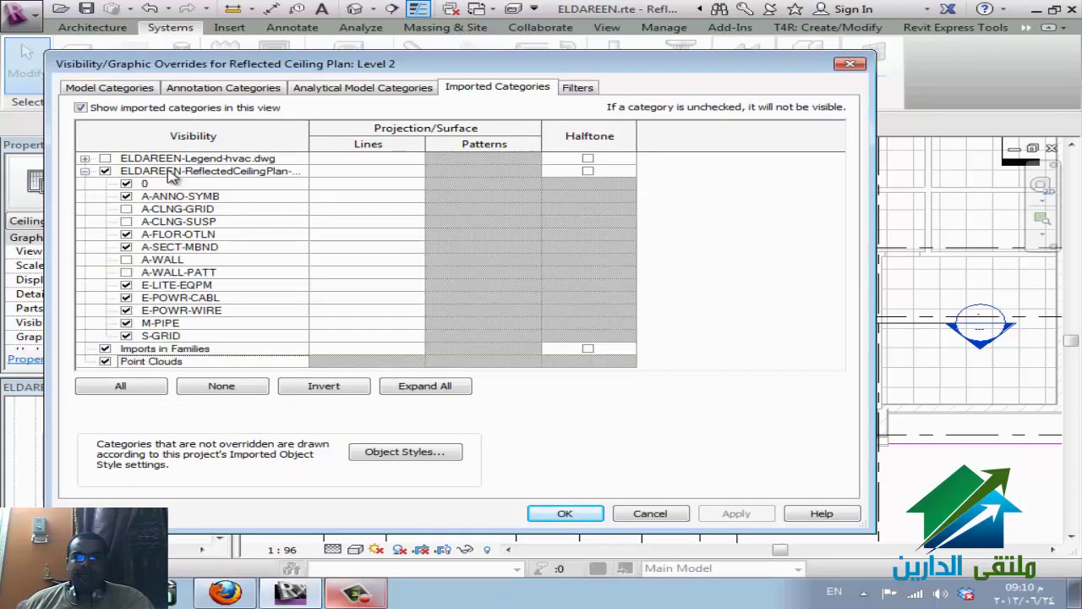
pyautogui.click(190, 172)
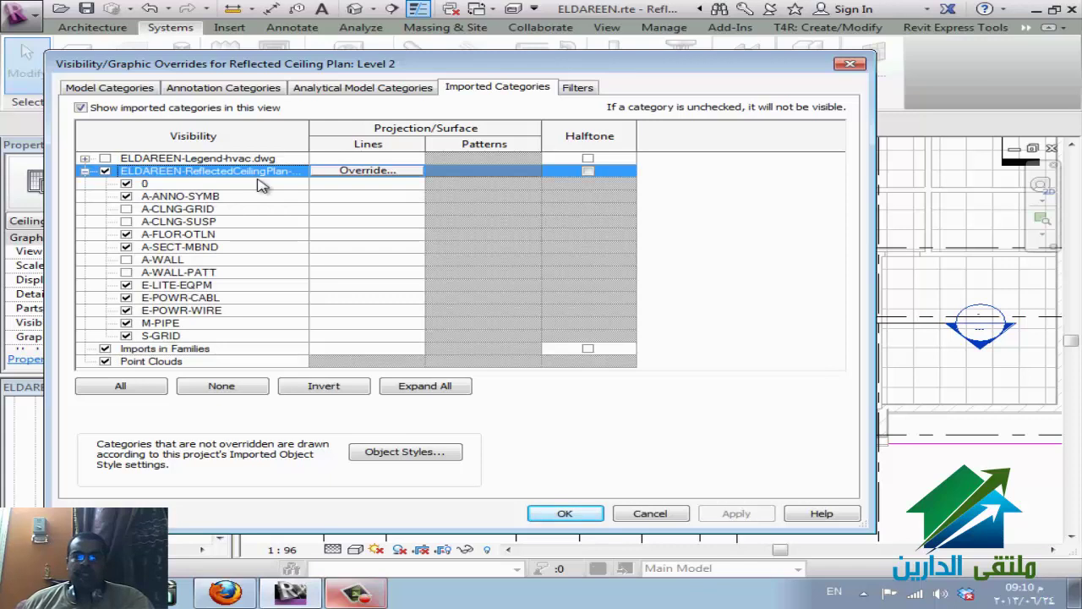
pyautogui.click(126, 259)
pyautogui.click(126, 272)
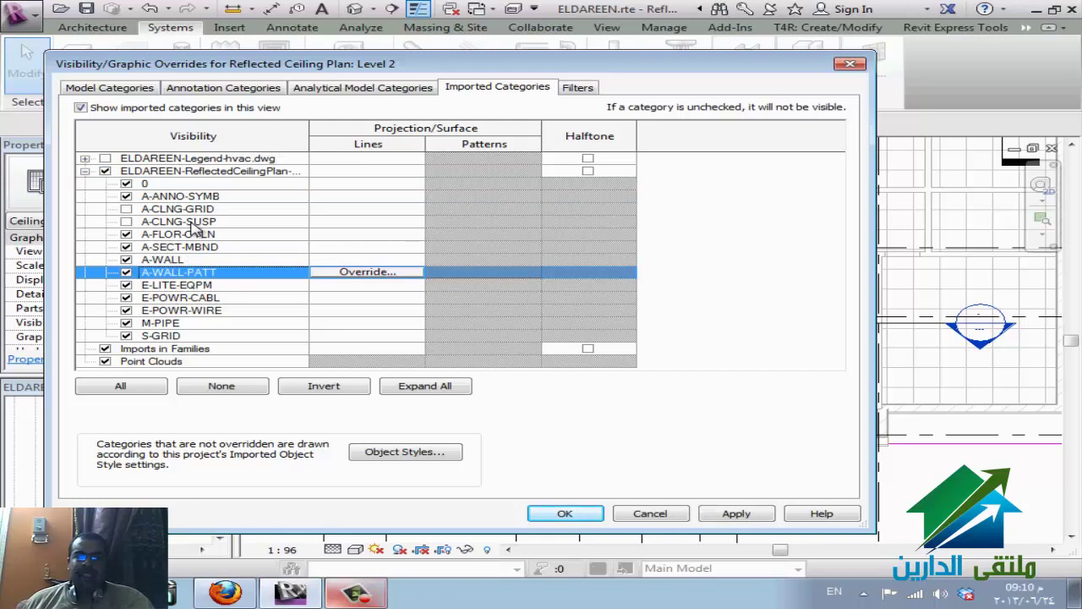
pyautogui.click(565, 513)
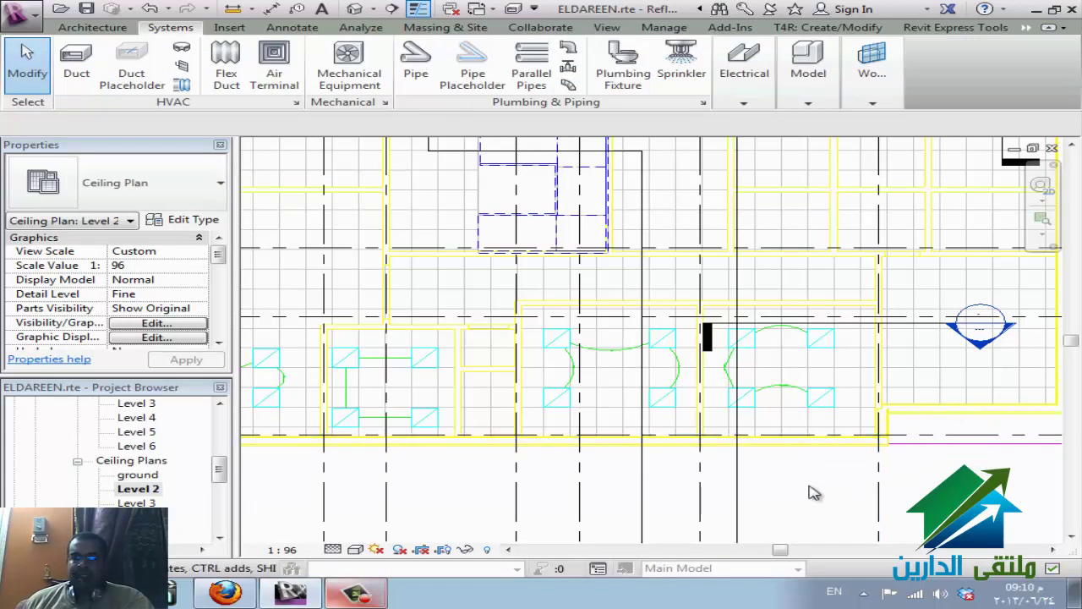
# - Include Architecture in the Visibility/Graphics filter list and select the Walls category
pyautogui.press('v')
pyautogui.press('v')
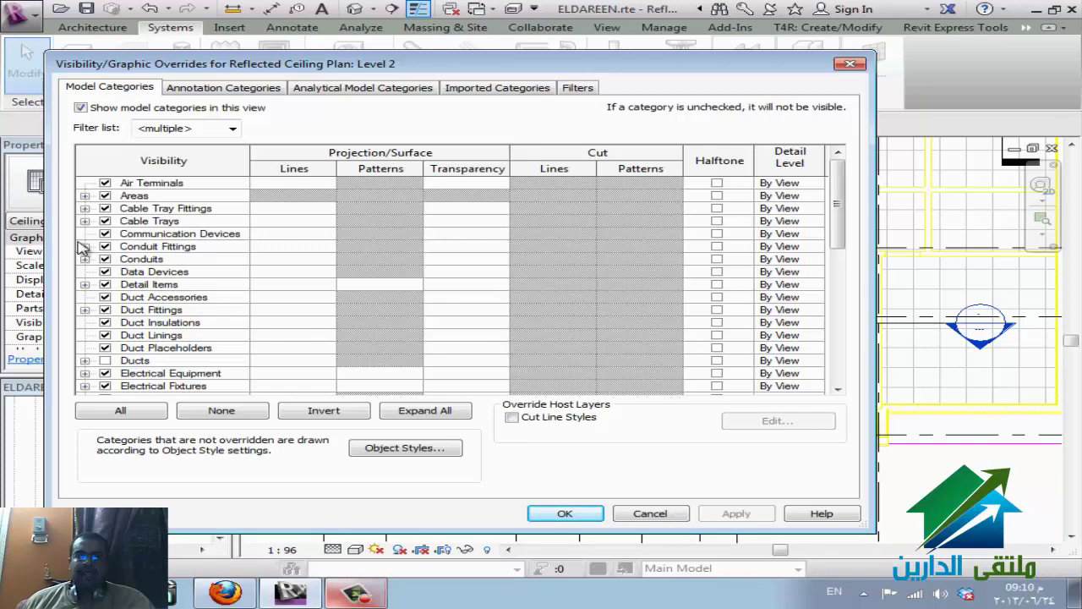
pyautogui.scroll(-8, 114, 340)
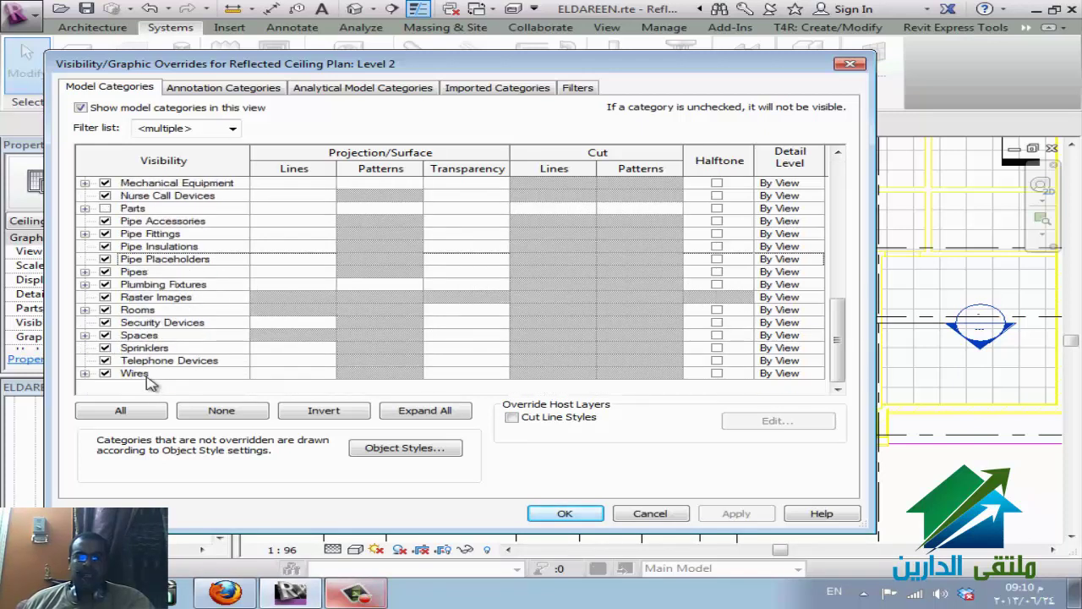
pyautogui.click(230, 130)
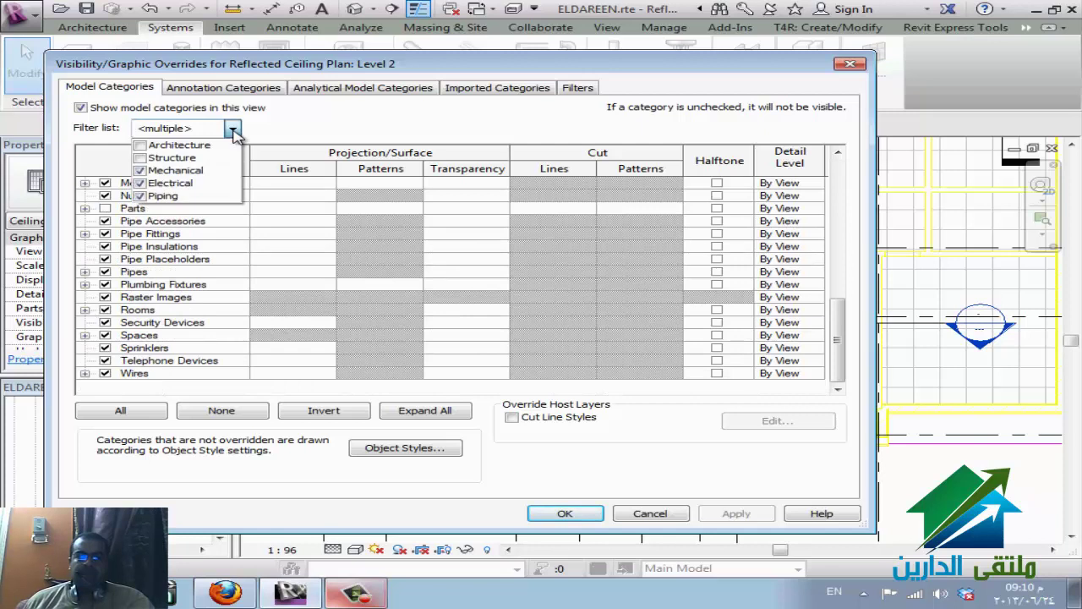
pyautogui.click(174, 145)
pyautogui.click(149, 358)
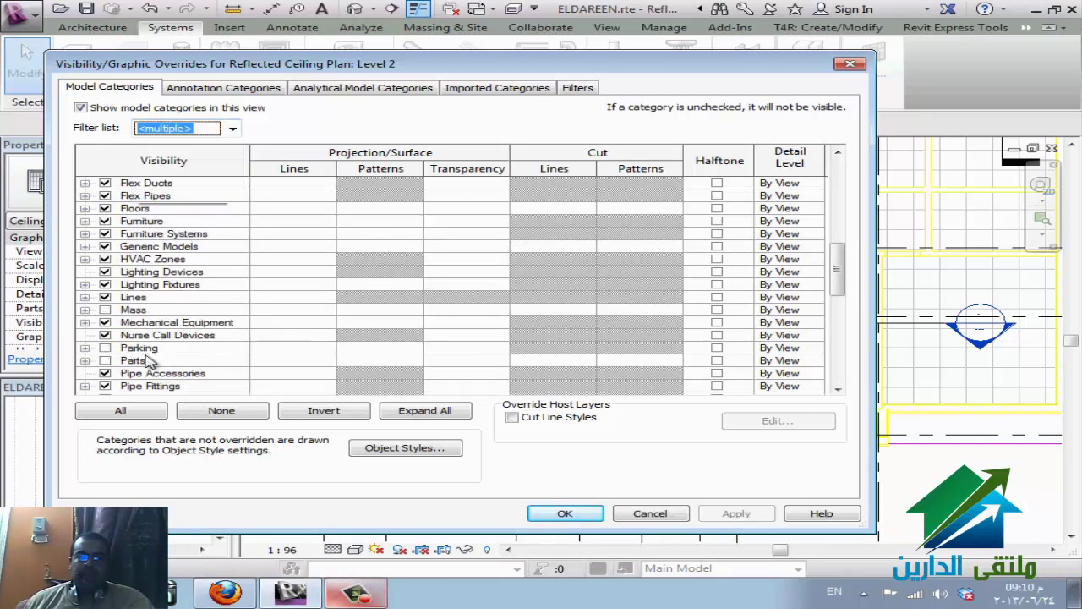
pyautogui.click(145, 348)
pyautogui.scroll(-9, 150, 372)
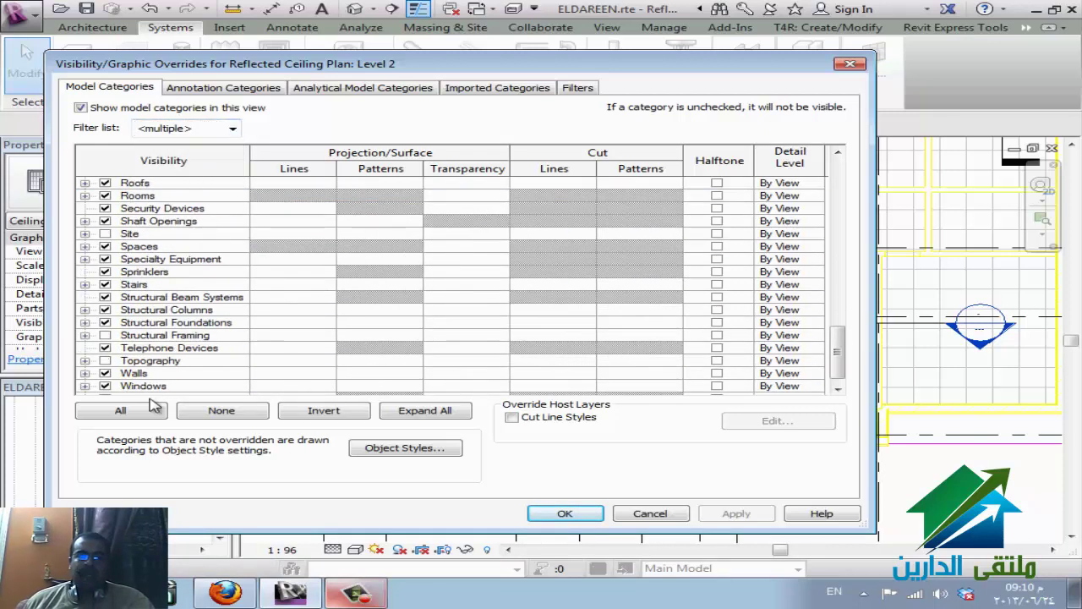
pyautogui.scroll(-1, 153, 406)
pyautogui.click(157, 361)
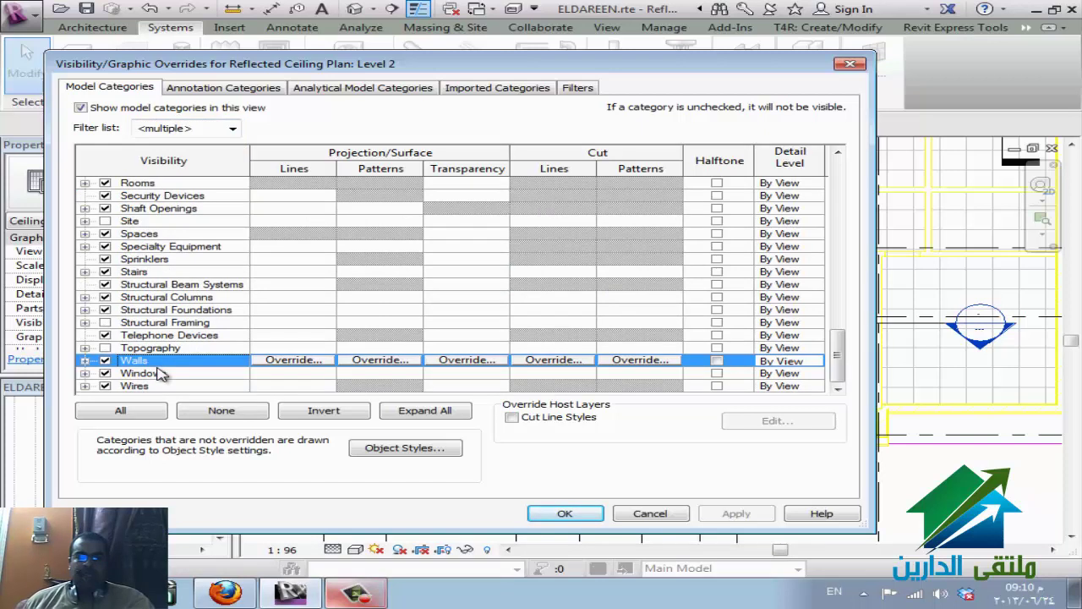
# - Override the Walls cut and projection line colours to Cyan and apply
pyautogui.click(569, 362)
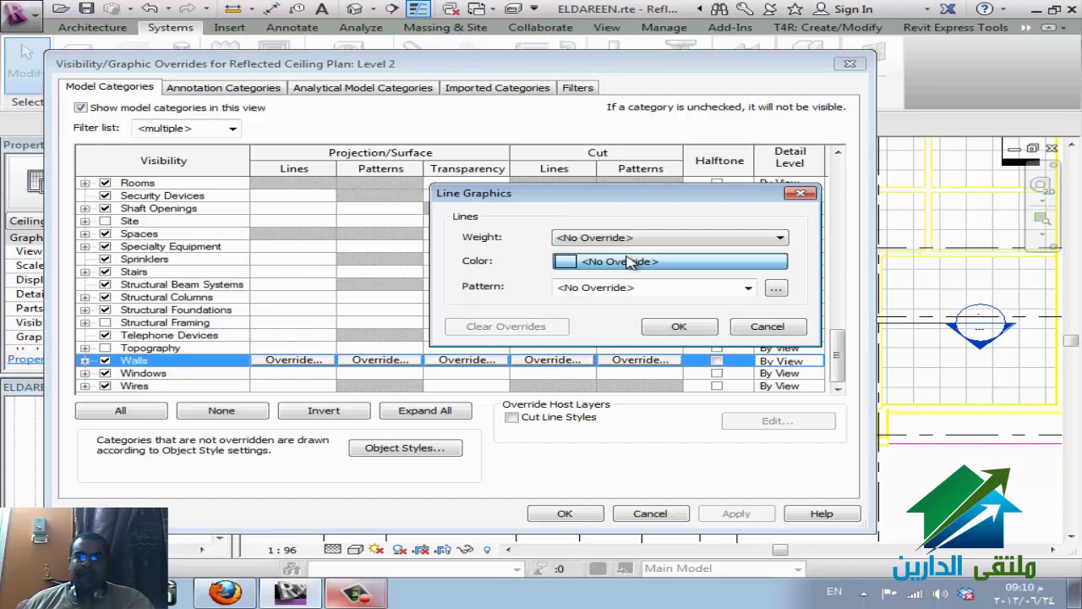
pyautogui.click(634, 261)
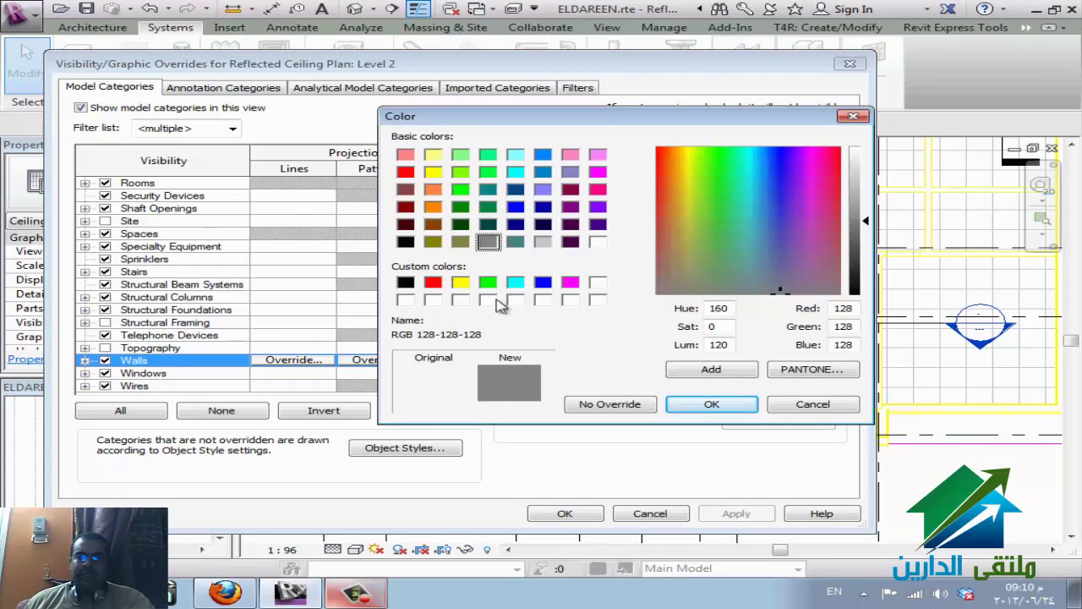
pyautogui.click(515, 283)
pyautogui.click(712, 405)
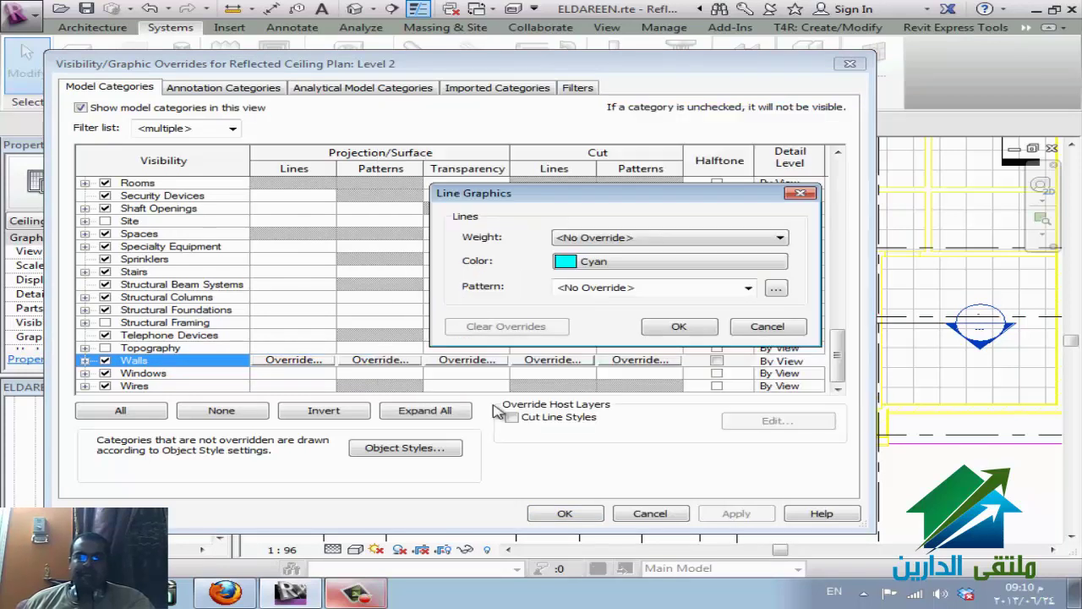
pyautogui.click(679, 327)
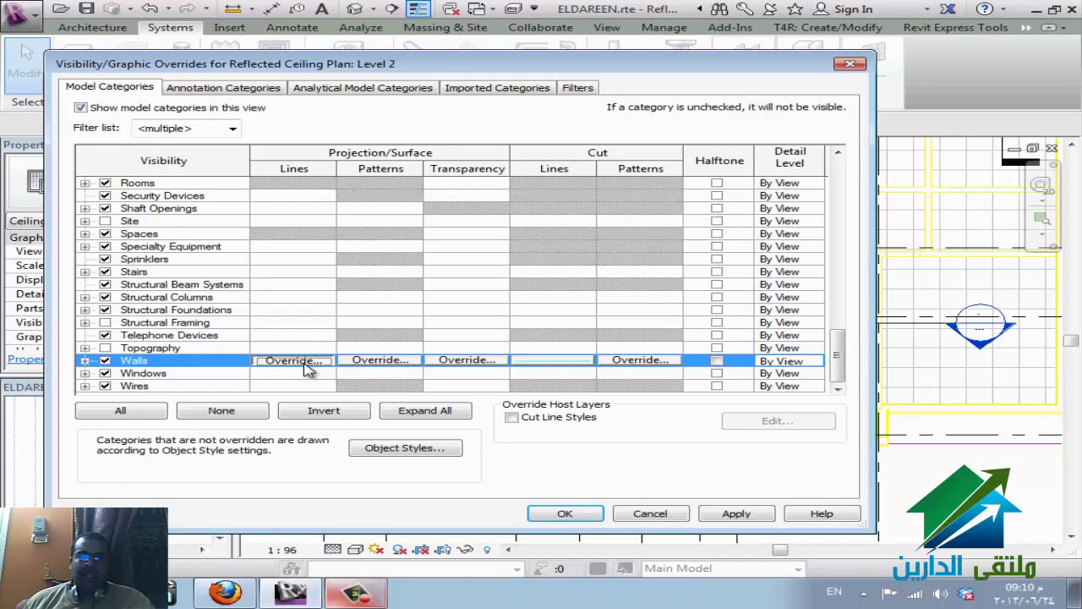
pyautogui.click(312, 362)
pyautogui.click(603, 263)
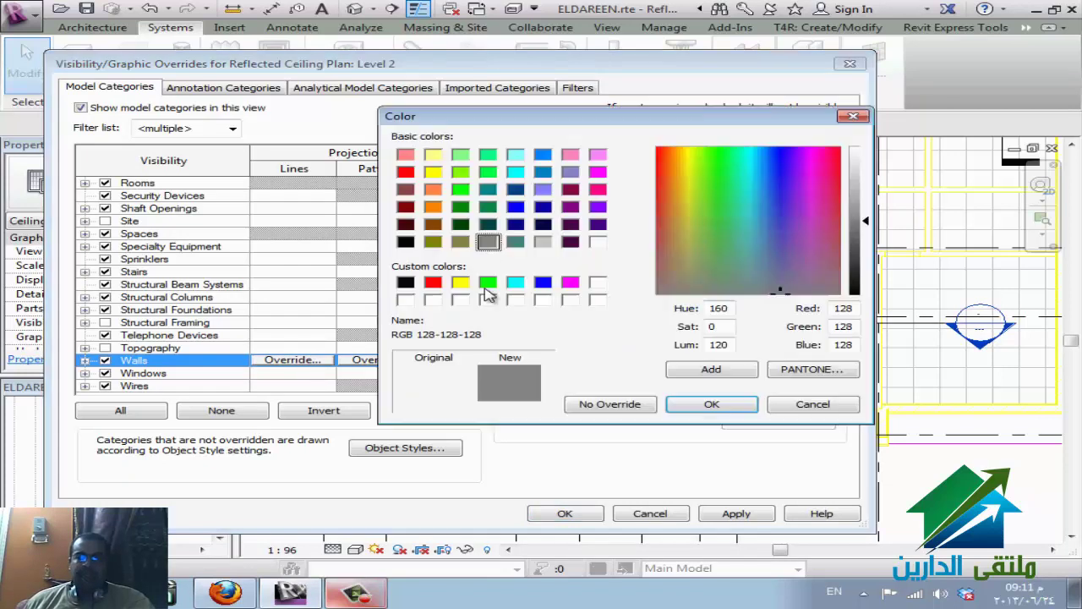
pyautogui.click(515, 283)
pyautogui.click(704, 406)
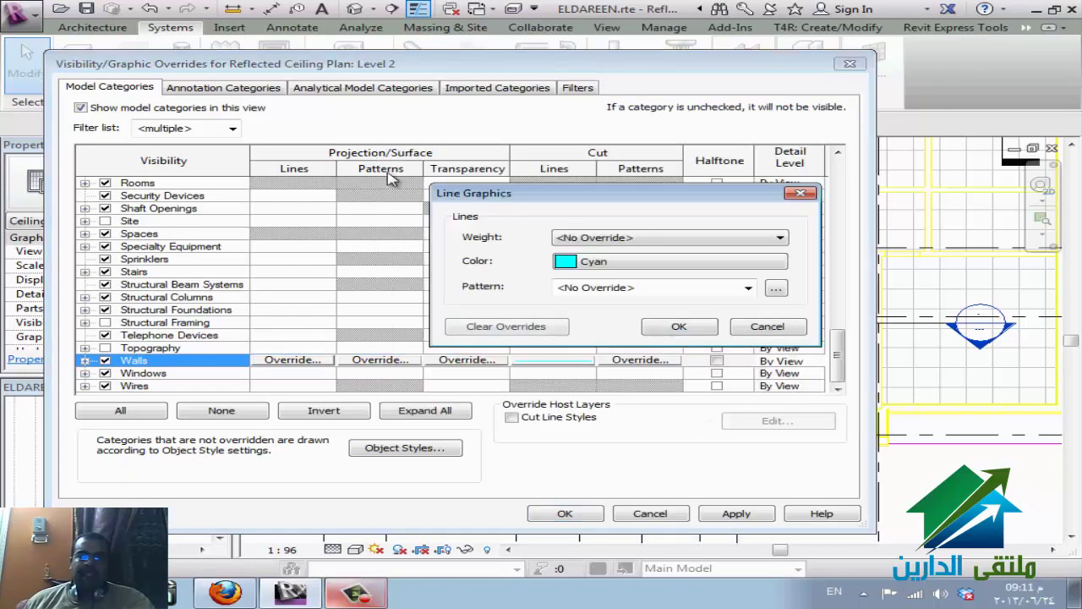
pyautogui.click(679, 326)
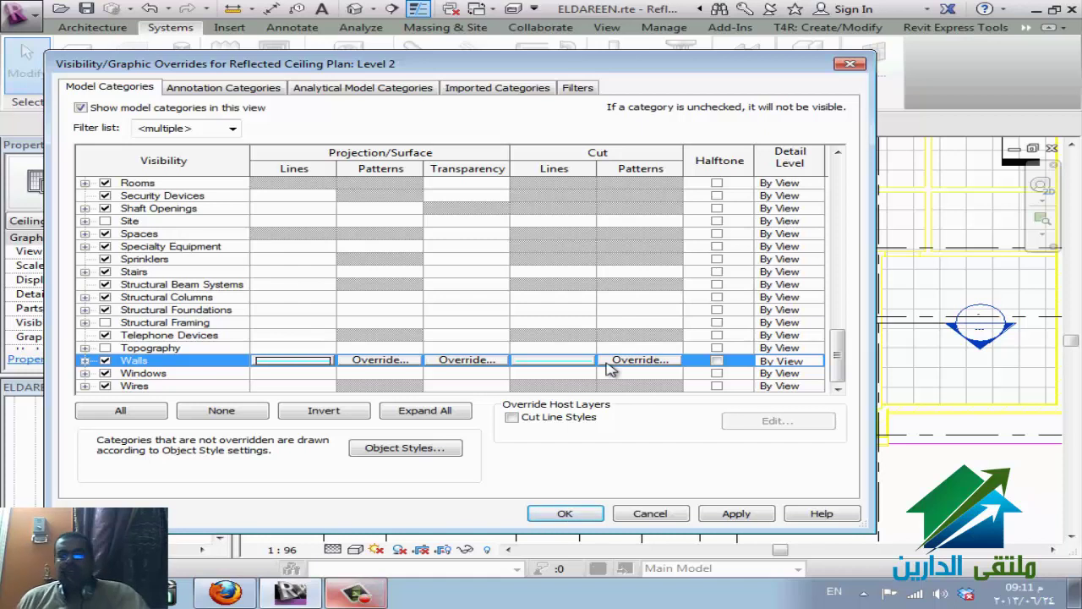
pyautogui.click(568, 514)
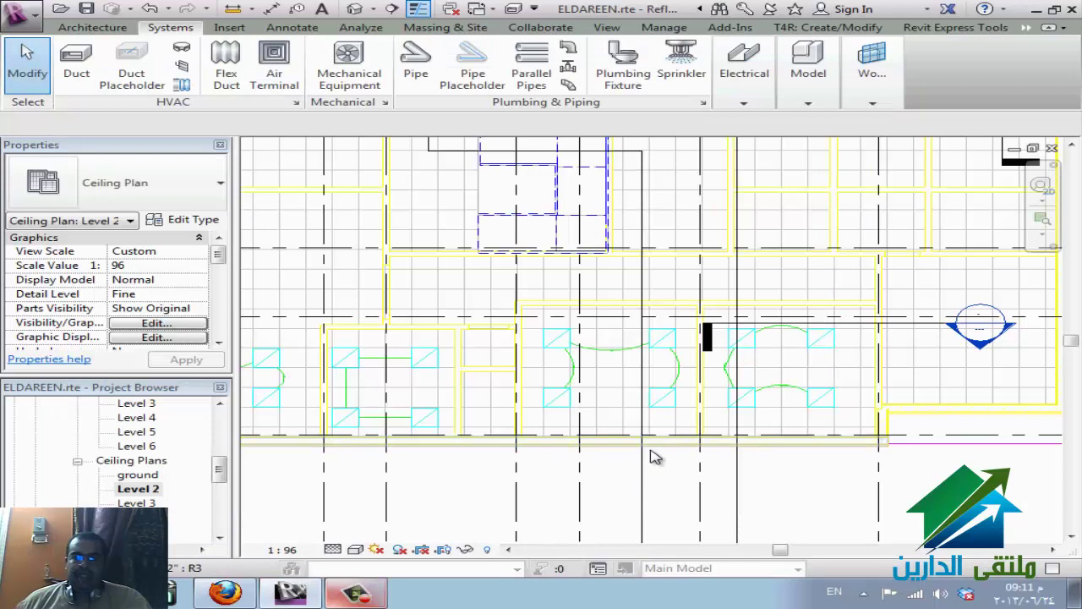
# - Hide the linked ceiling plan DWG under Imported Categories, apply, then show it again
pyautogui.press('v')
pyautogui.press('g')
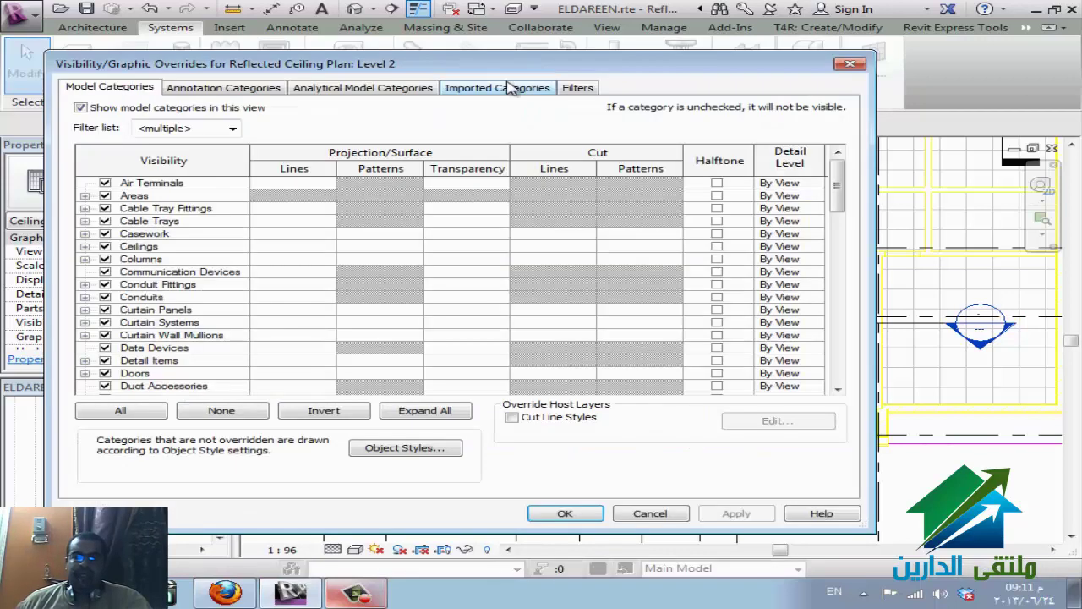
pyautogui.click(497, 87)
pyautogui.click(104, 172)
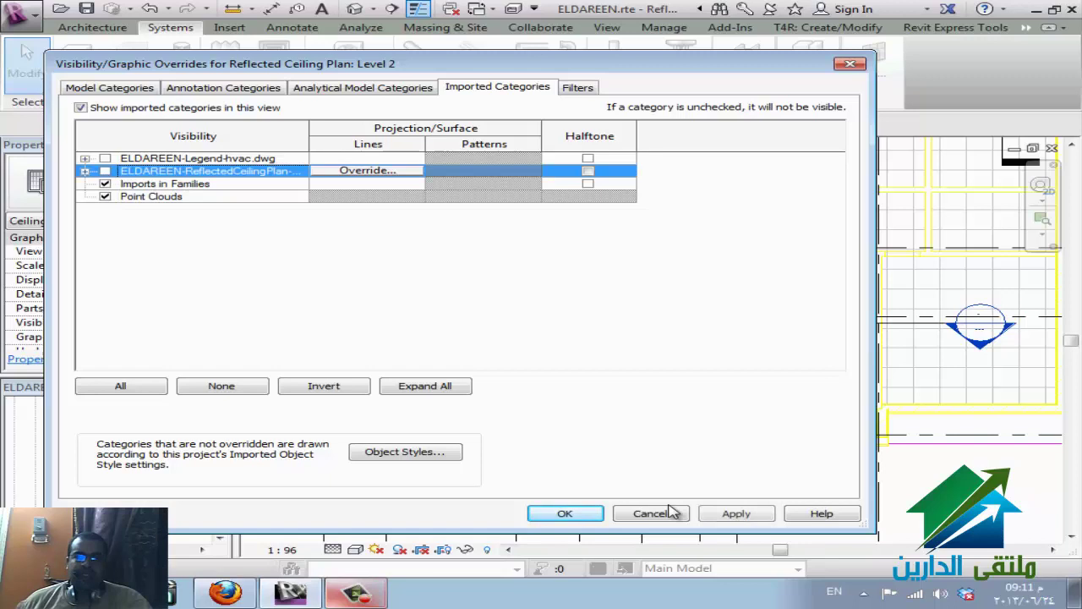
pyautogui.click(729, 516)
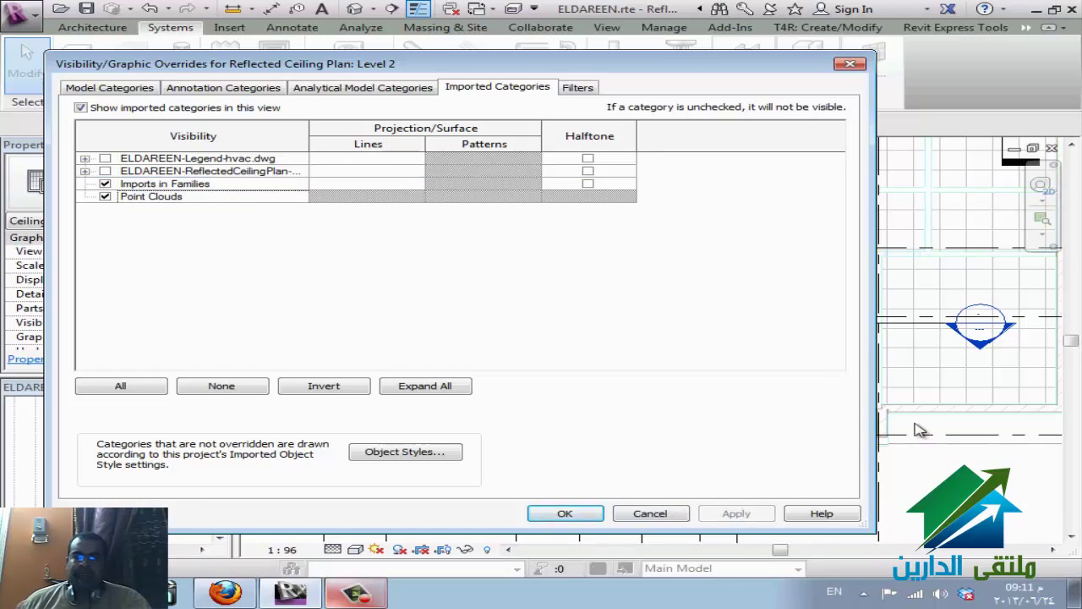
pyautogui.click(85, 171)
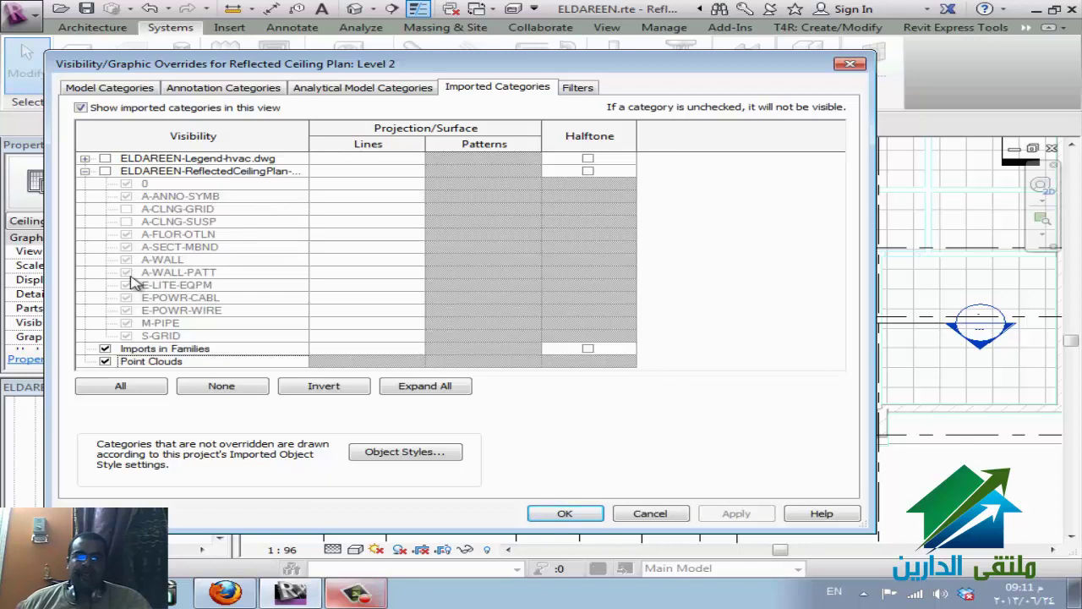
pyautogui.click(105, 171)
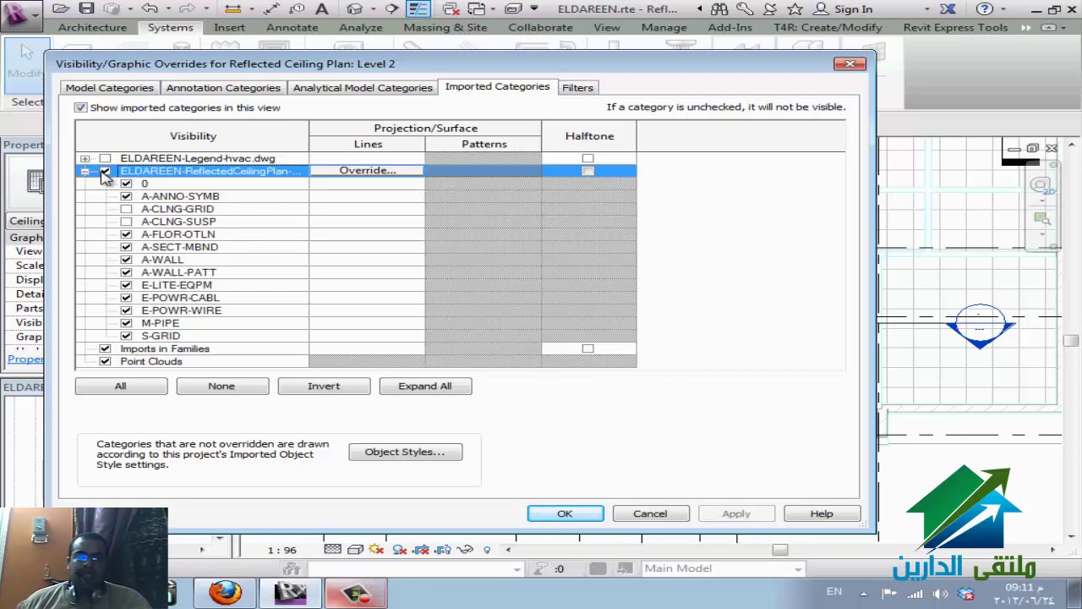
# - Override the A-WALL layer's lines to green
pyautogui.click(160, 260)
pyautogui.click(326, 259)
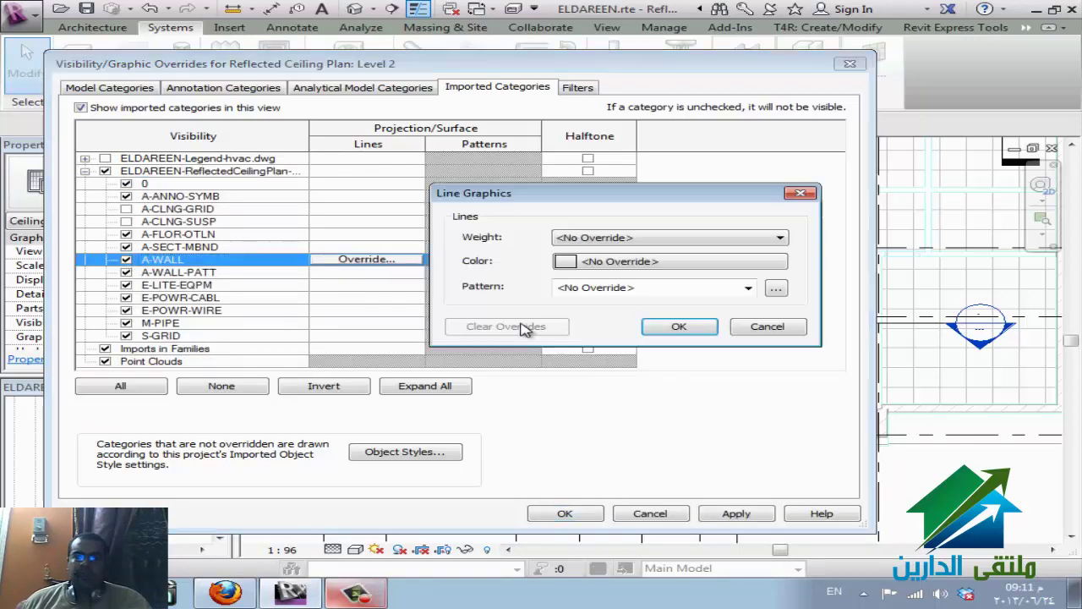
pyautogui.click(565, 262)
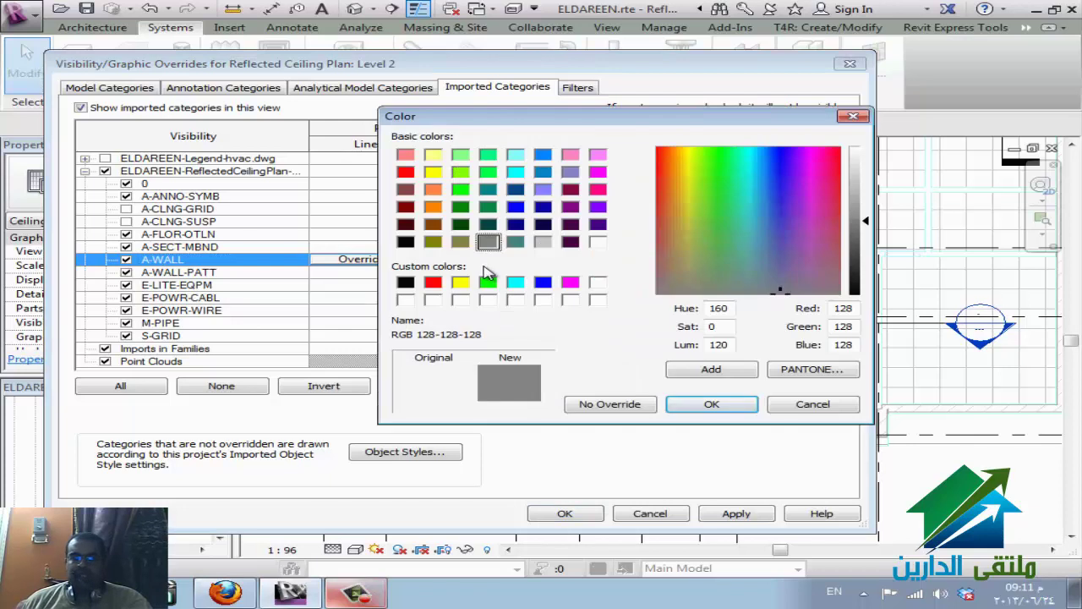
pyautogui.click(460, 190)
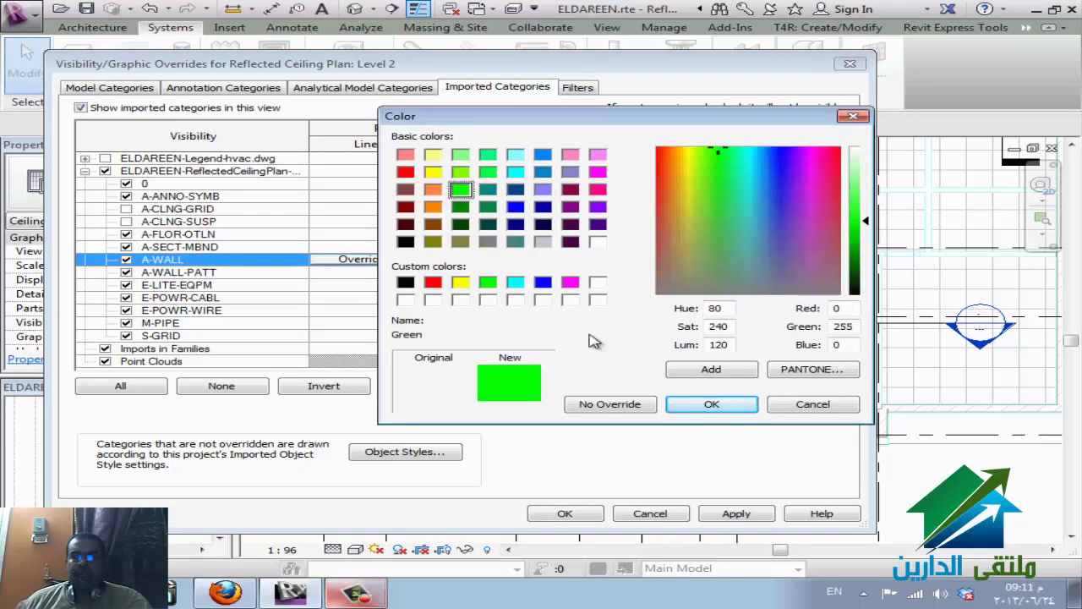
pyautogui.click(712, 406)
pyautogui.click(668, 326)
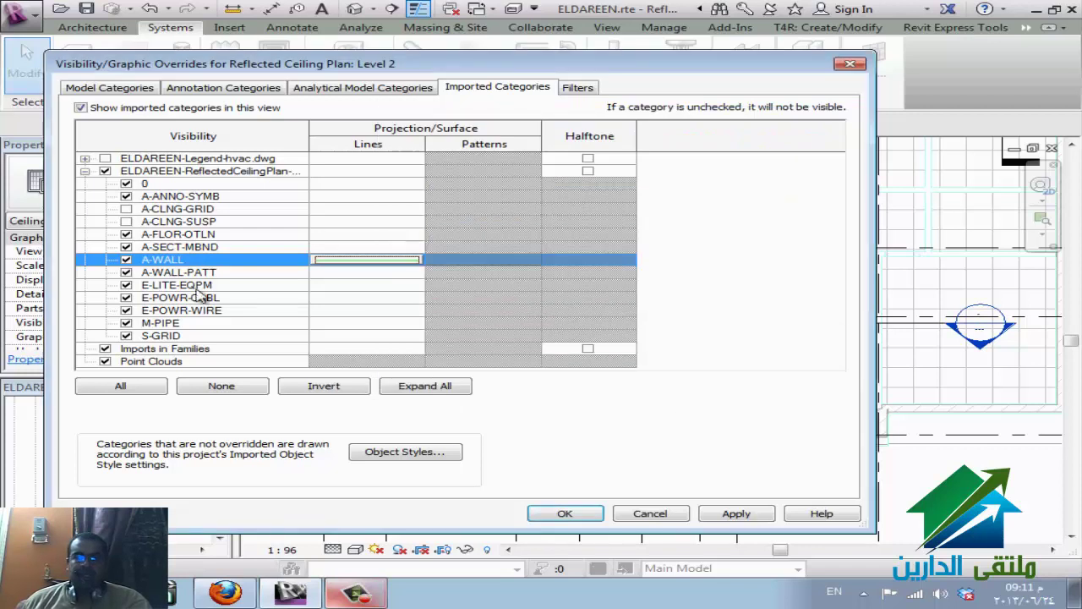
# - Override the A-WALL-PATT layer's lines to blue and apply the overrides
pyautogui.click(210, 274)
pyautogui.click(347, 274)
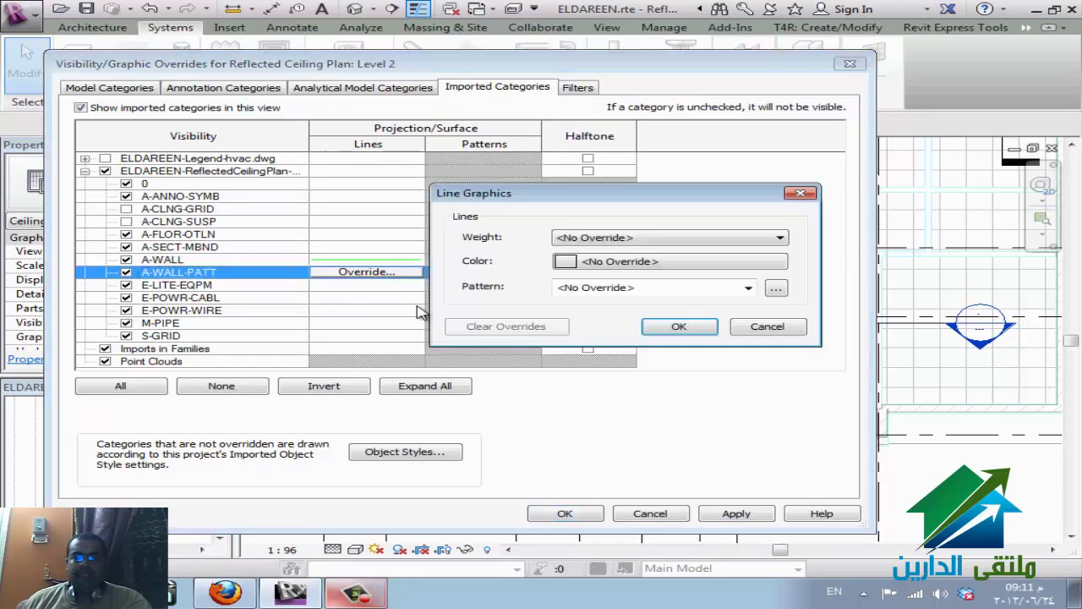
pyautogui.click(643, 264)
pyautogui.click(543, 282)
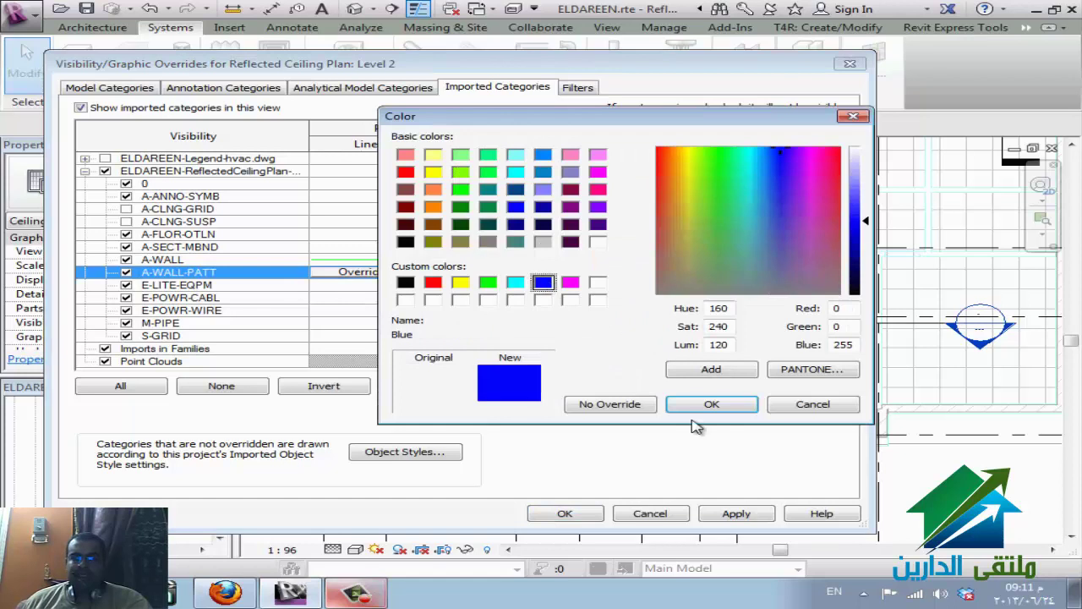
pyautogui.click(711, 404)
pyautogui.click(714, 328)
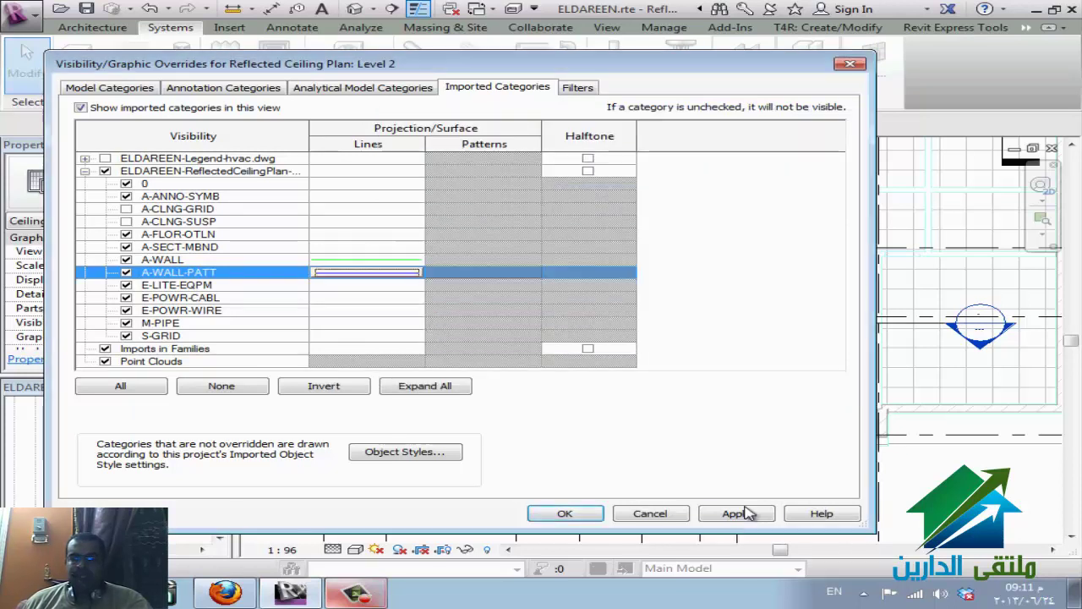
pyautogui.click(747, 513)
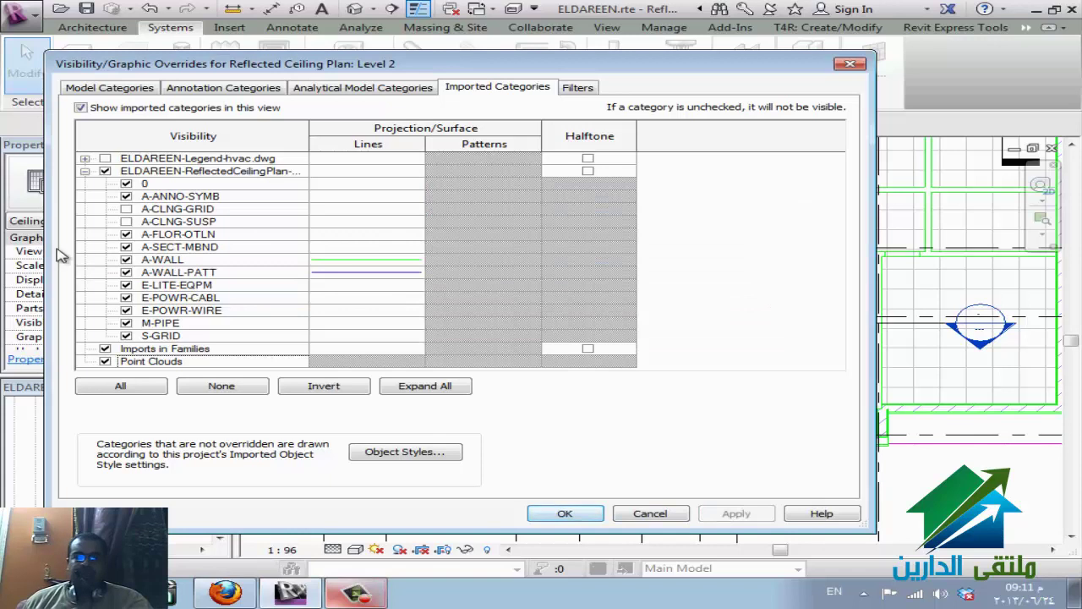
pyautogui.click(563, 514)
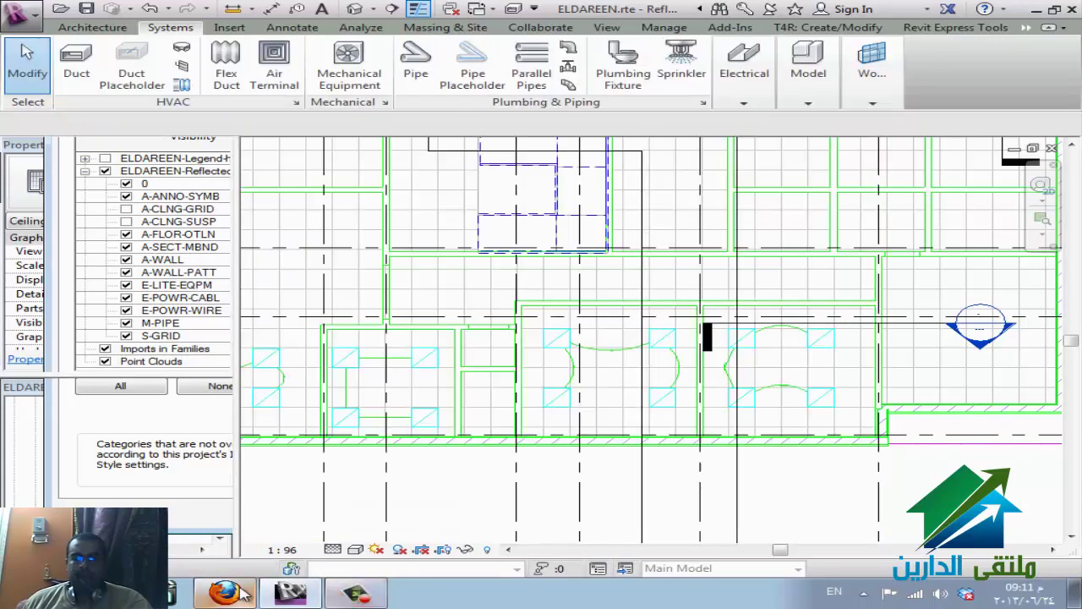
pyautogui.click(224, 592)
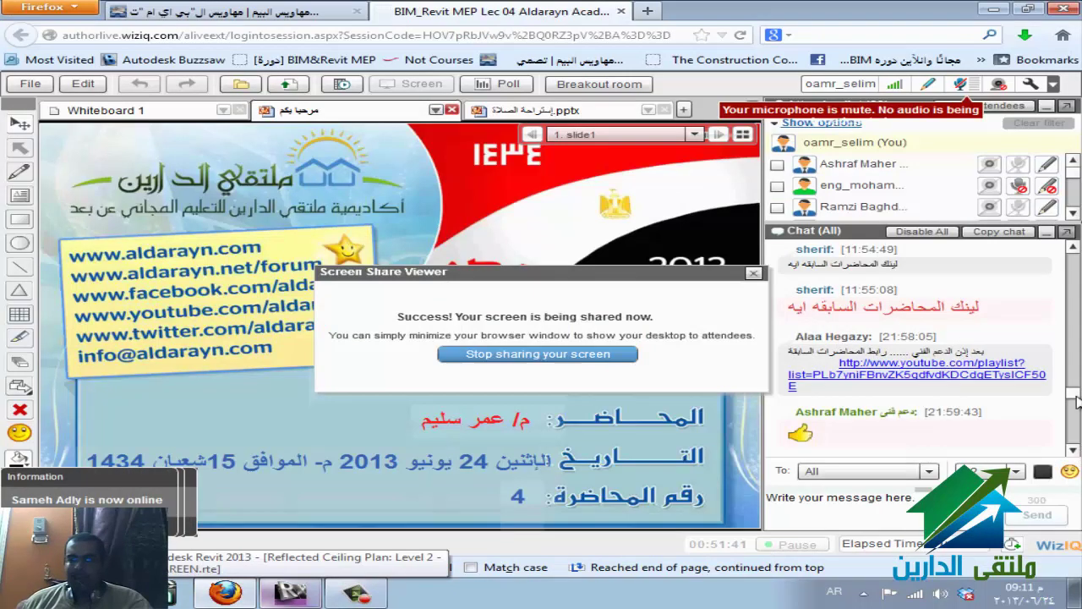
# - Read through the WizIQ class chat, then return to the Revit ceiling plan
pyautogui.moveTo(1077, 403); pyautogui.dragTo(1077, 426)
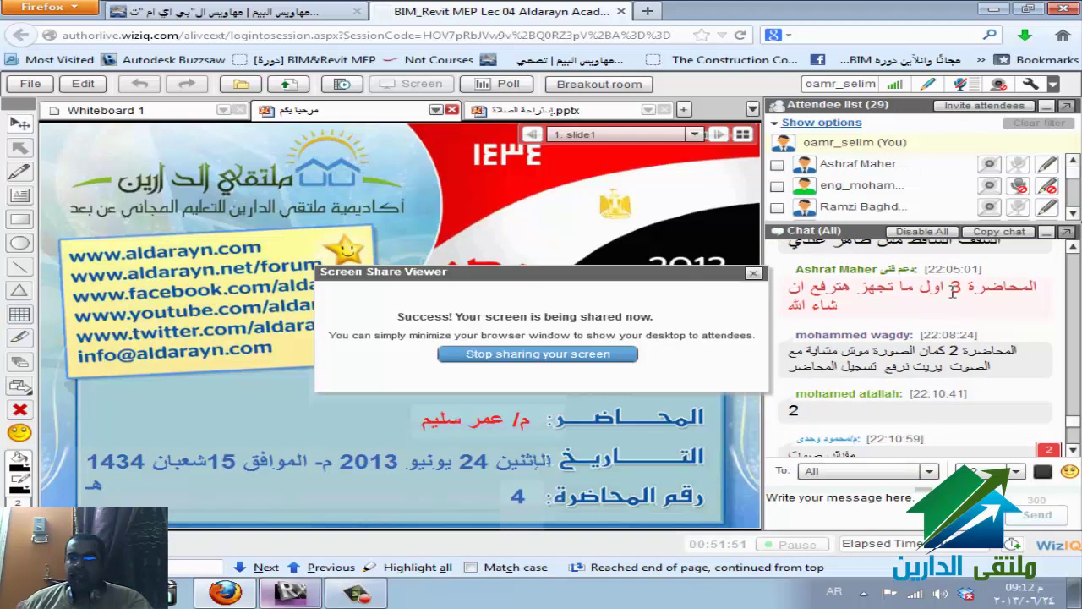
pyautogui.scroll(3, 953, 290)
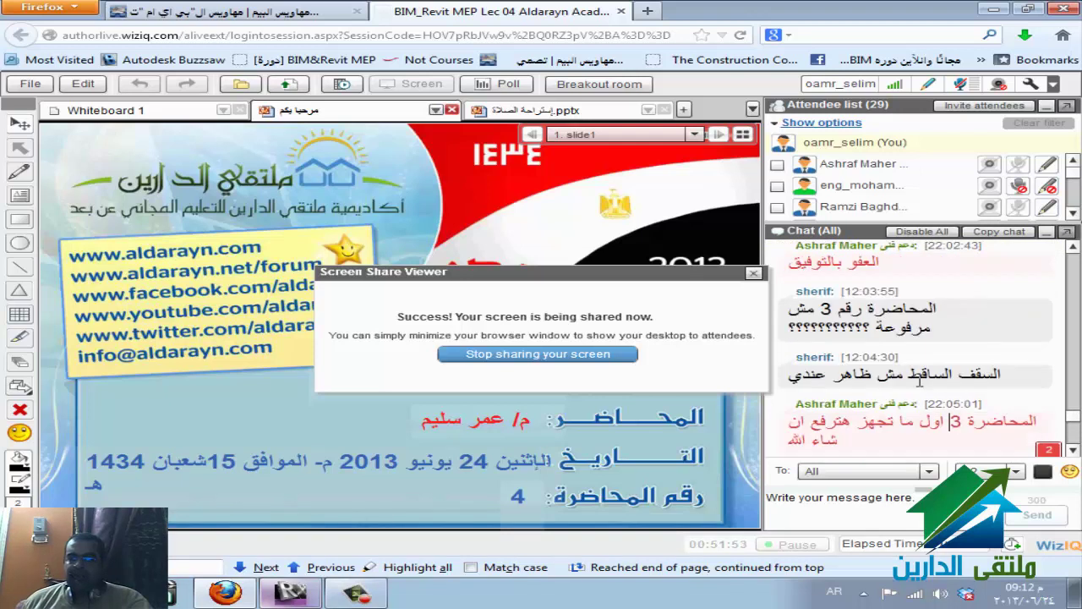
pyautogui.scroll(-2, 868, 403)
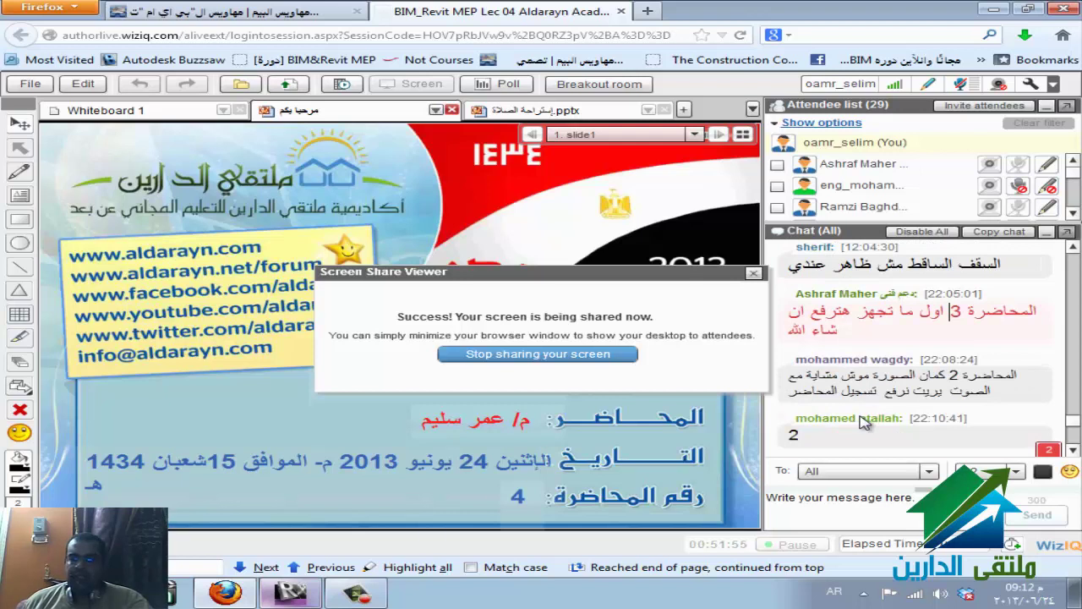
pyautogui.click(360, 594)
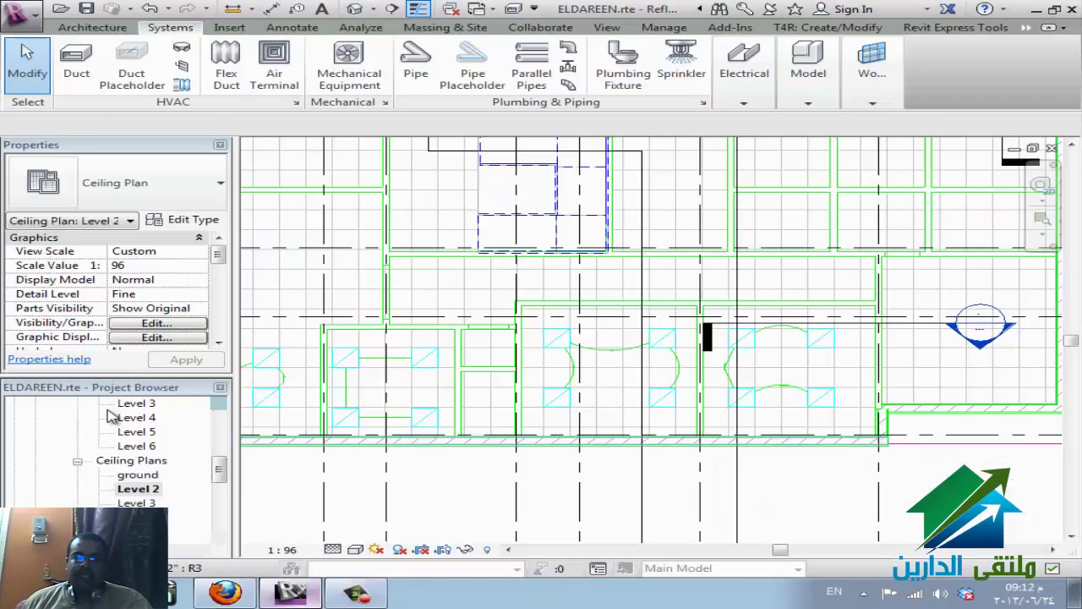
# - Select the Level 2 view under Ceiling Plans in the project browser
pyautogui.click(133, 461)
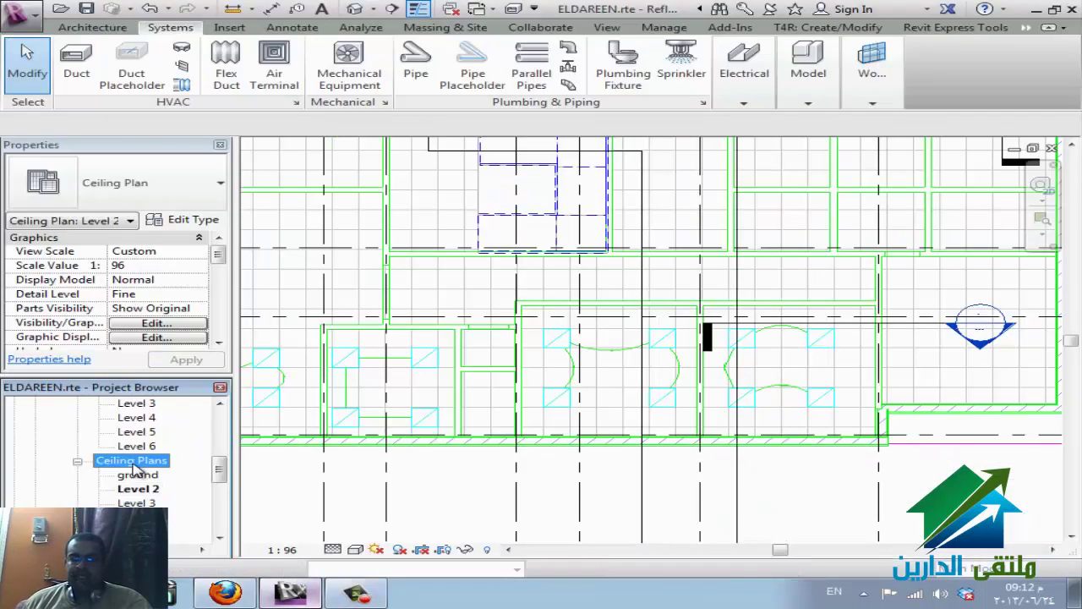
pyautogui.scroll(3, 186, 464)
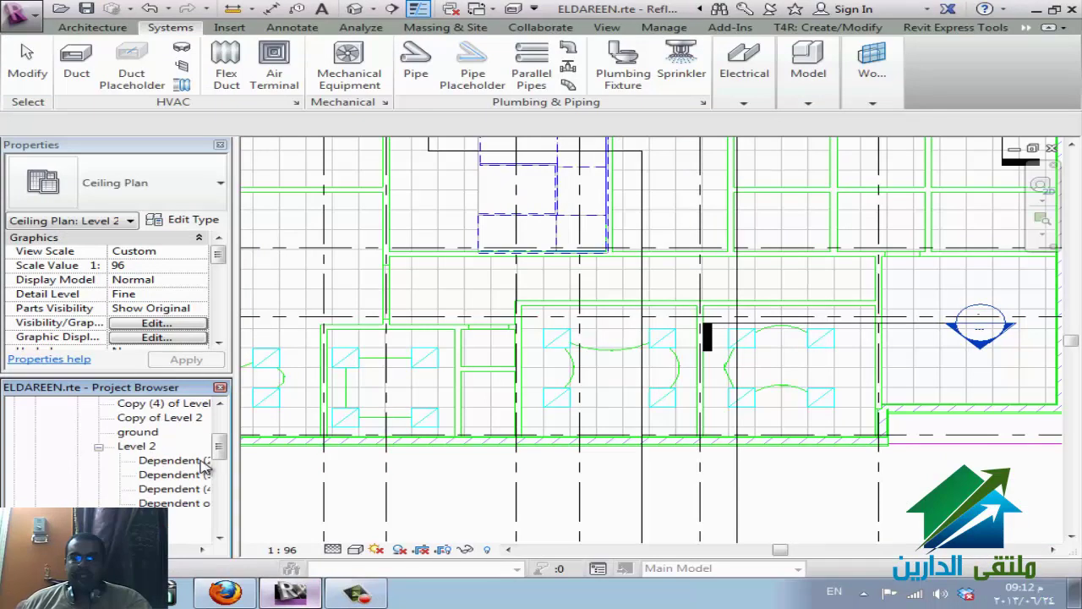
pyautogui.scroll(-5, 146, 453)
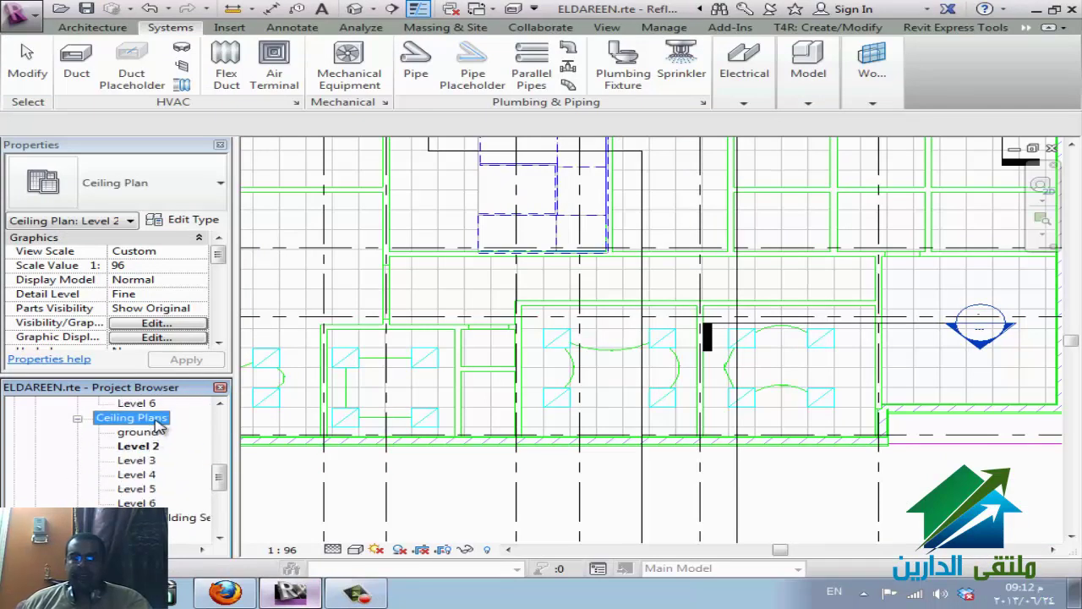
pyautogui.click(148, 447)
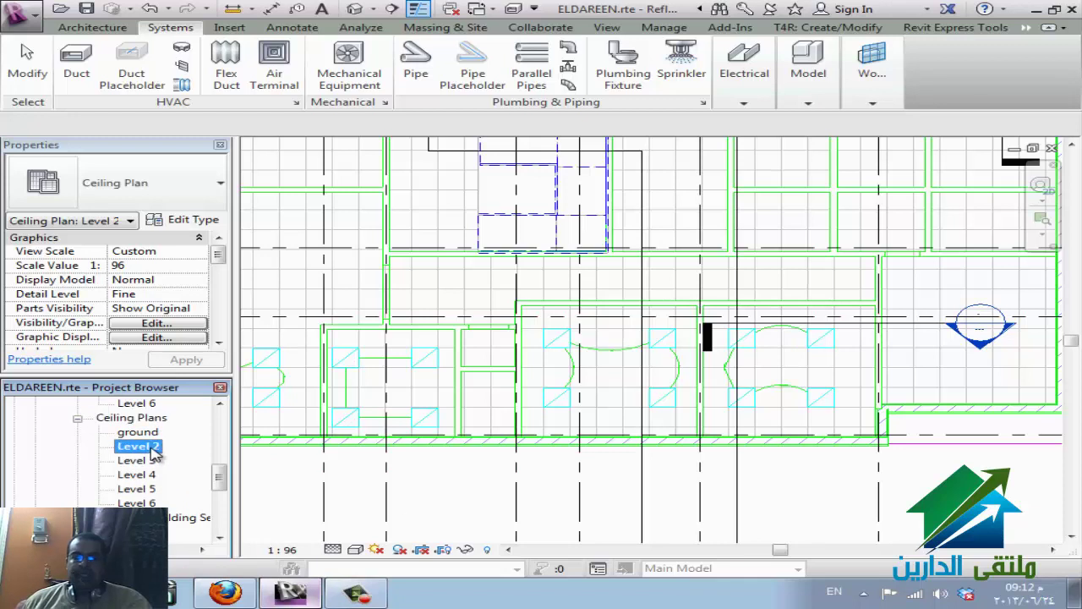
# - Review Visibility/Graphics categories with all disciplines listed, then cancel without changes
pyautogui.press('v')
pyautogui.press('g')
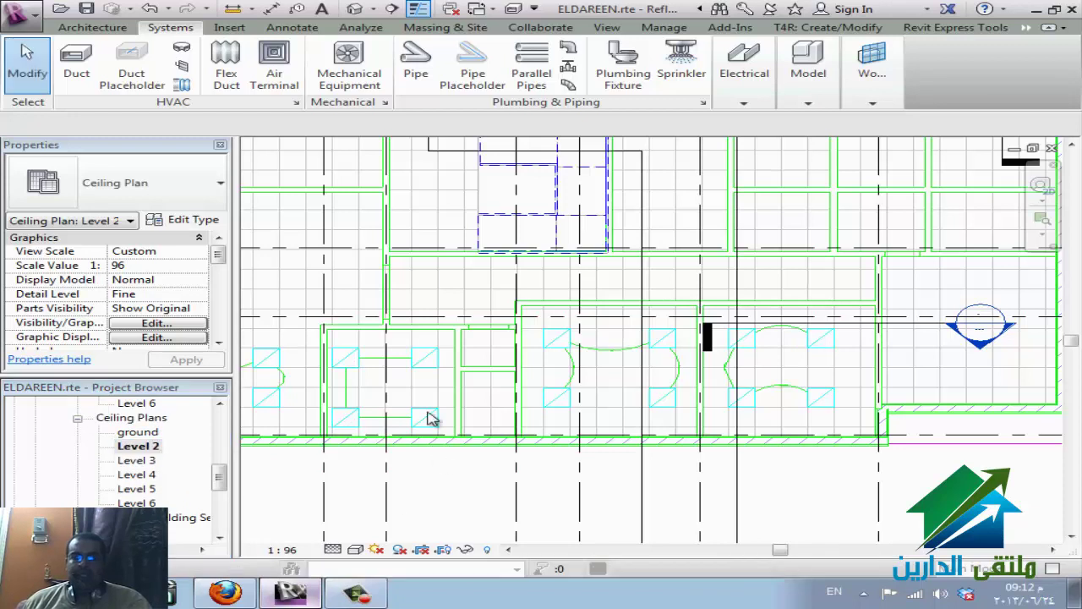
pyautogui.click(251, 299)
pyautogui.click(251, 311)
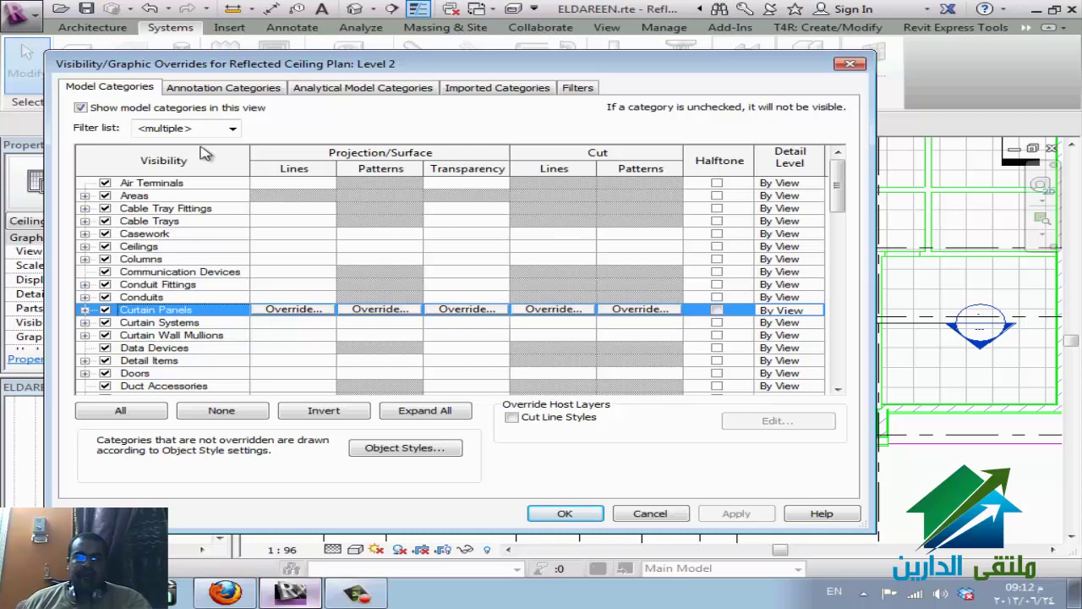
pyautogui.click(233, 128)
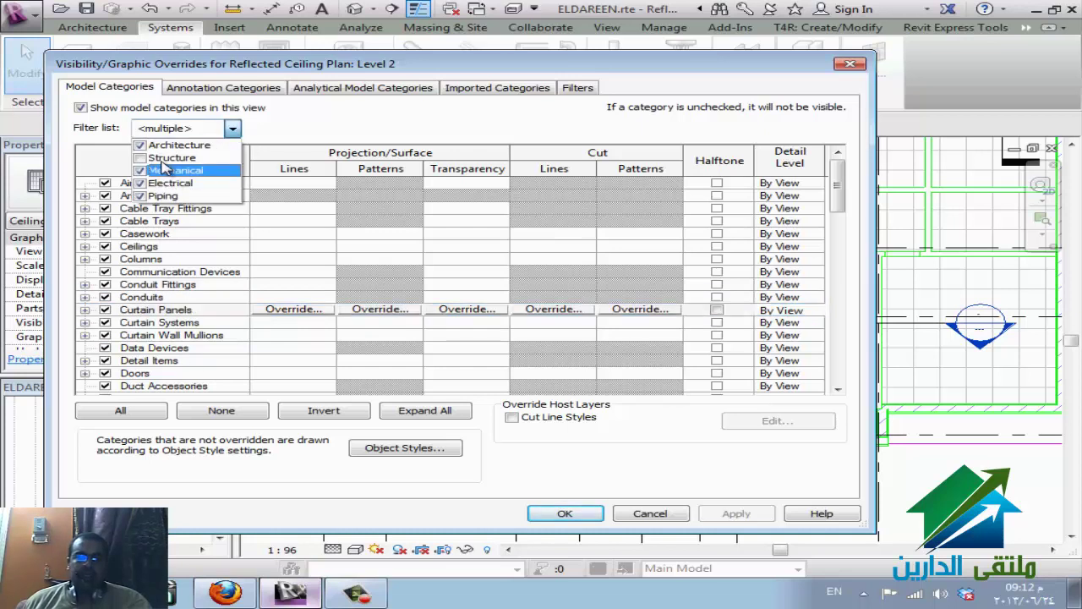
pyautogui.click(140, 158)
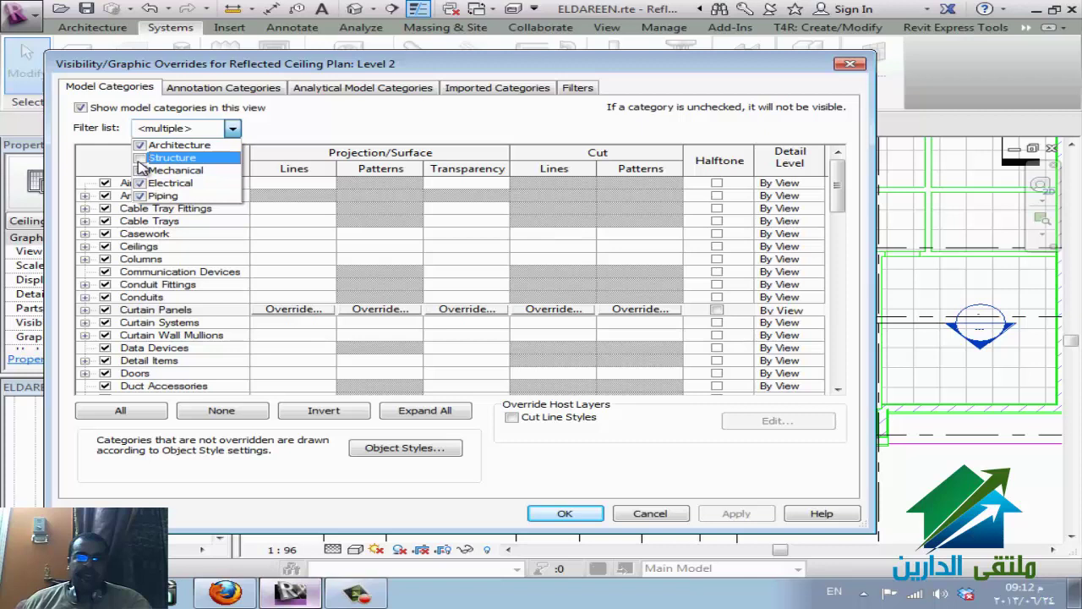
pyautogui.click(172, 308)
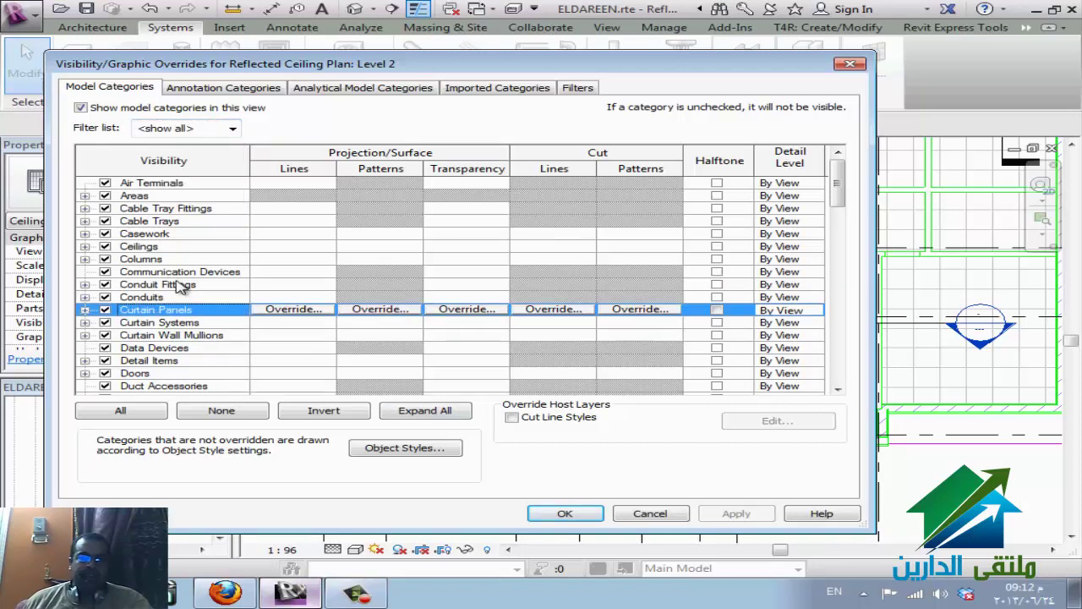
pyautogui.click(165, 247)
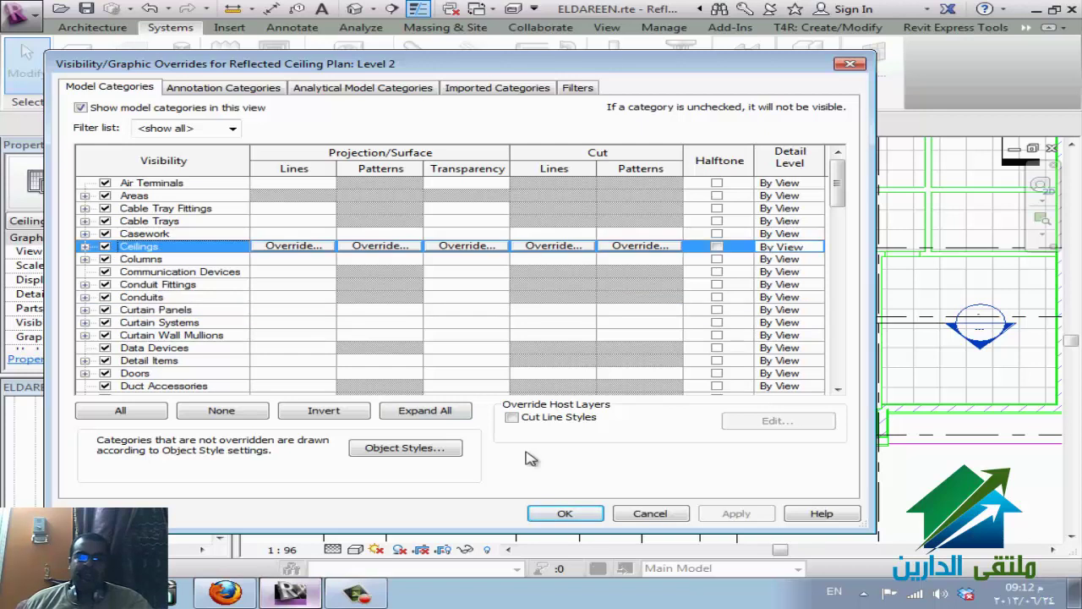
pyautogui.click(626, 516)
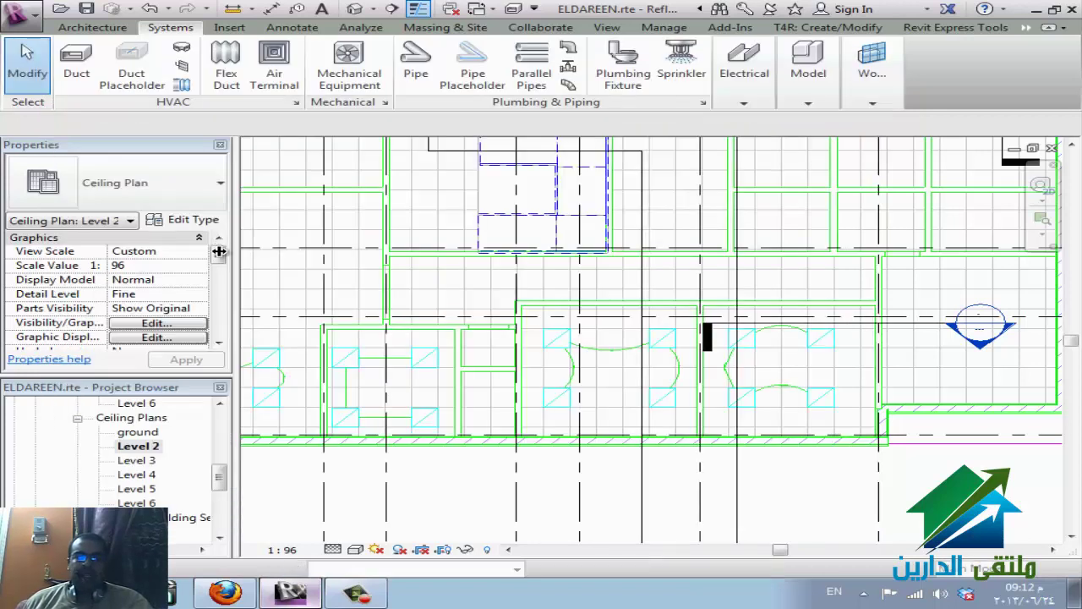
pyautogui.moveTo(219, 256); pyautogui.dragTo(215, 332)
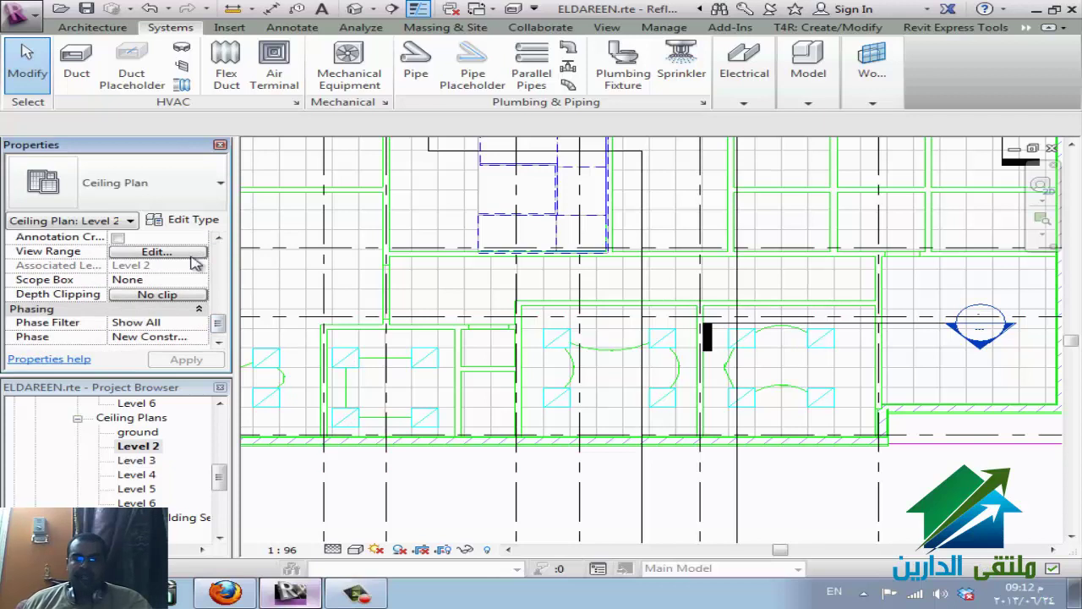
pyautogui.moveTo(222, 329); pyautogui.dragTo(222, 279)
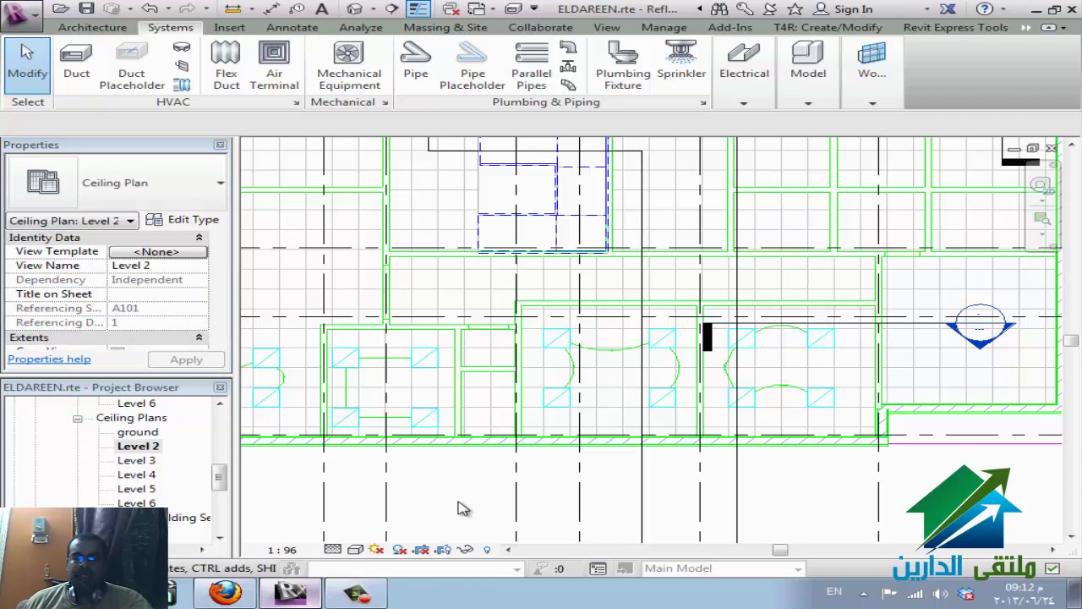
pyautogui.click(227, 593)
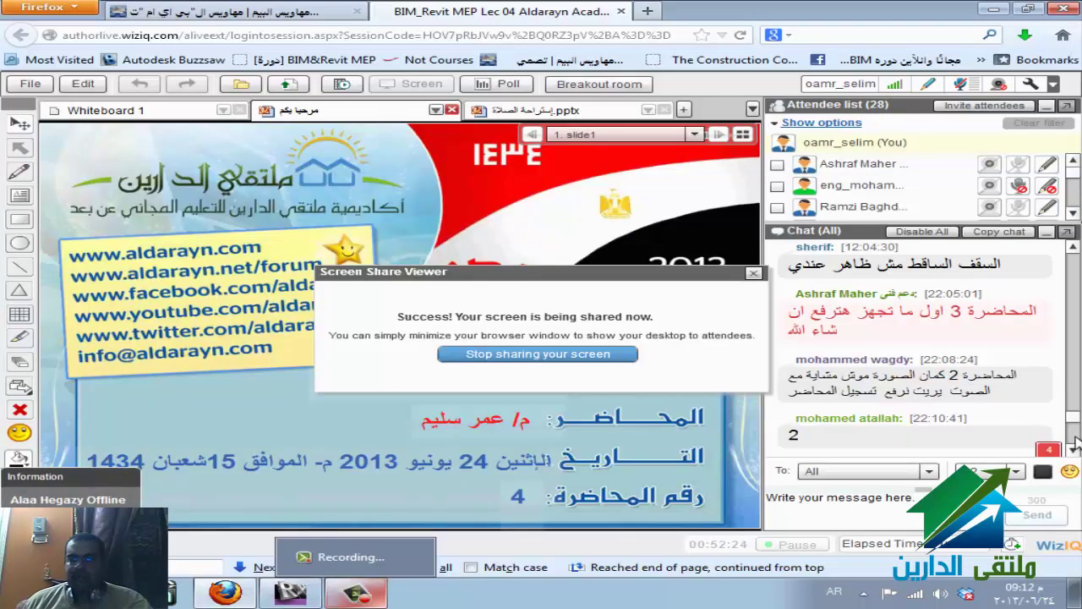
# - Check WizIQ screen sharing is on, then bring Revit's Level 2 ceiling plan back to the front
pyautogui.click(1074, 450)
pyautogui.click(1074, 450)
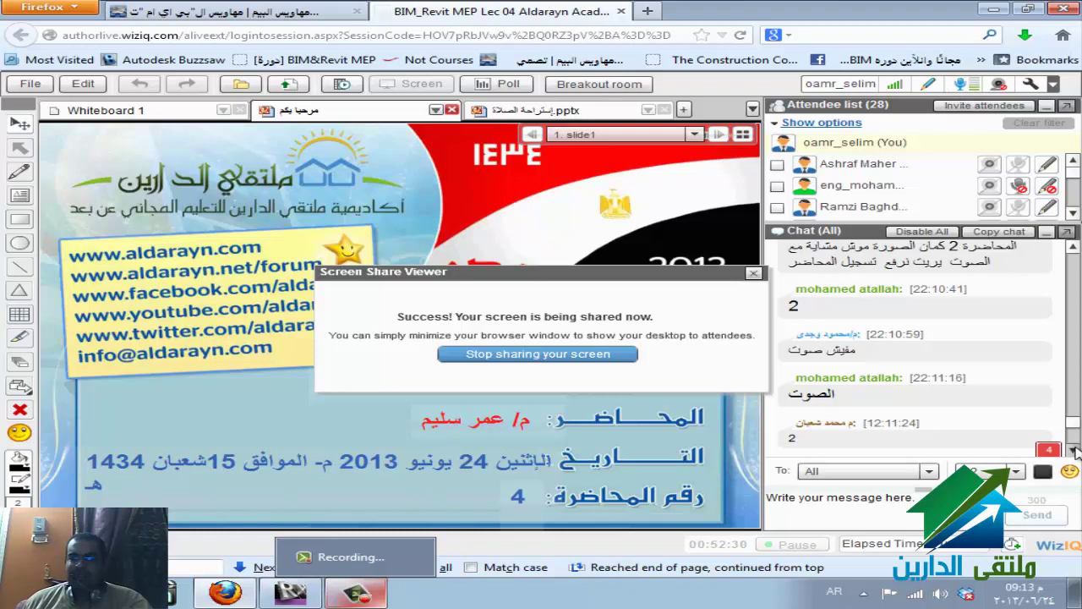
pyautogui.scroll(-5, 1074, 431)
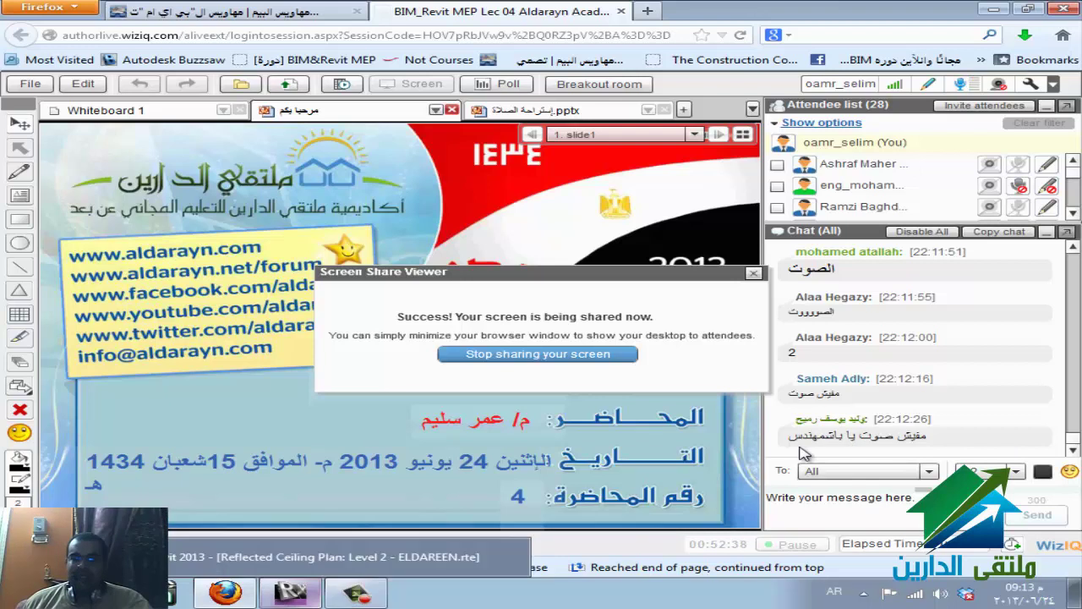
pyautogui.scroll(3, 854, 415)
pyautogui.scroll(-3, 901, 383)
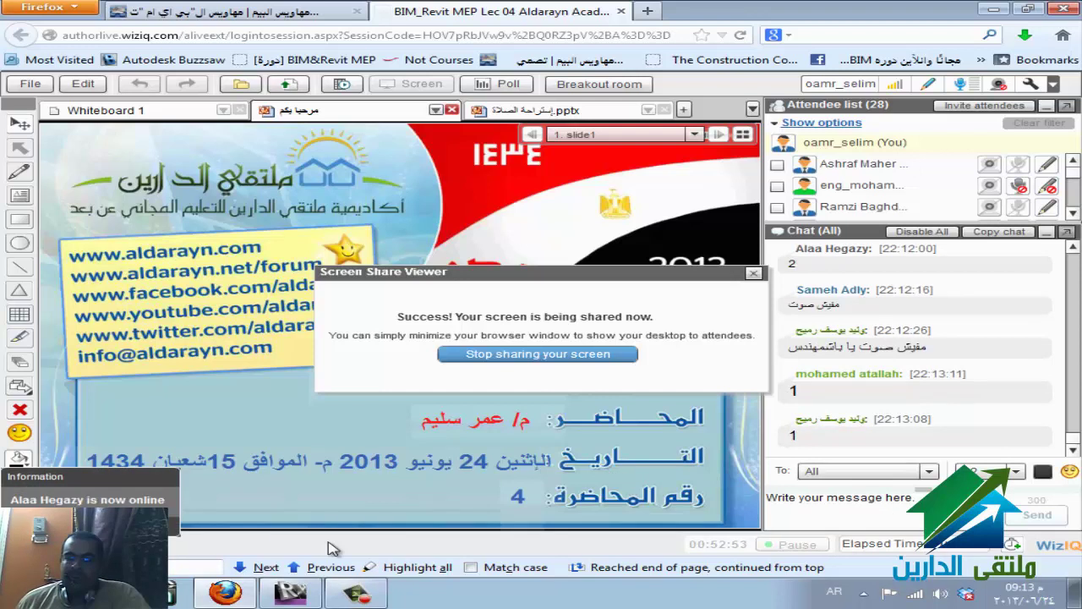
pyautogui.moveTo(362, 597)
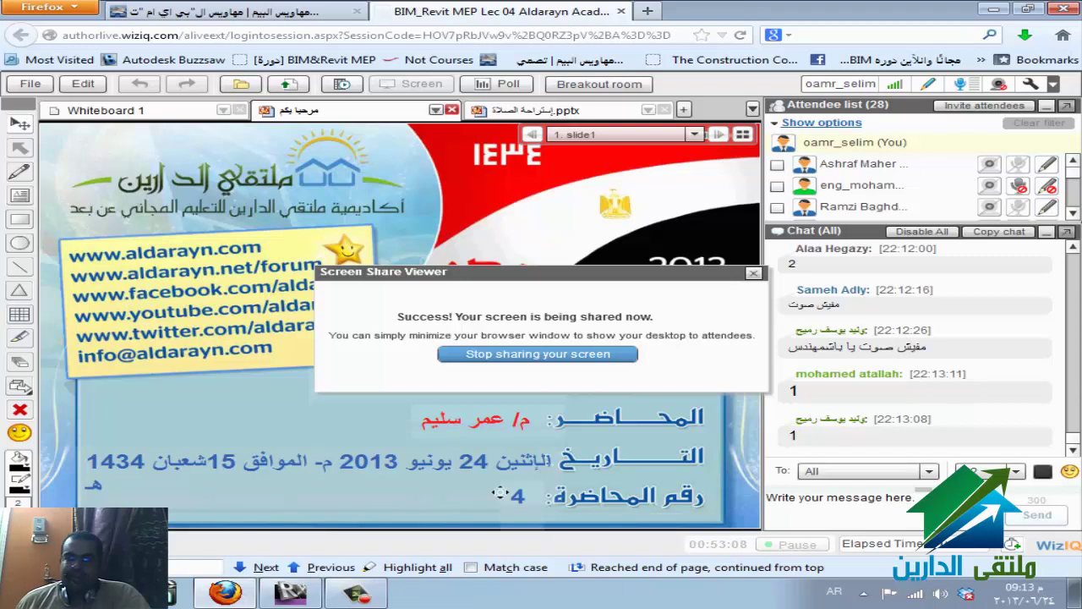
pyautogui.moveTo(306, 598)
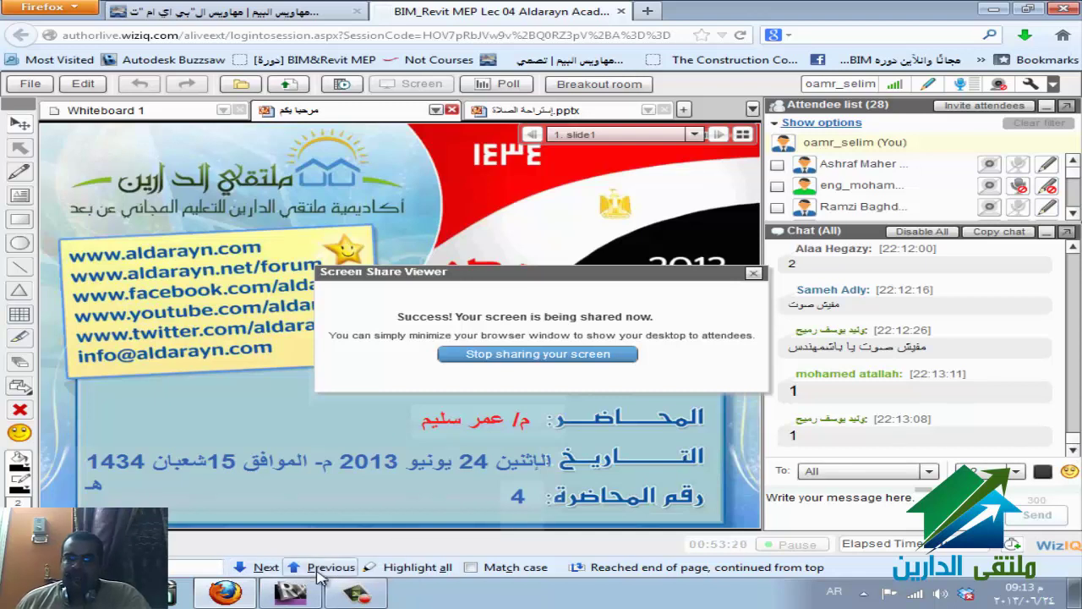
pyautogui.click(306, 599)
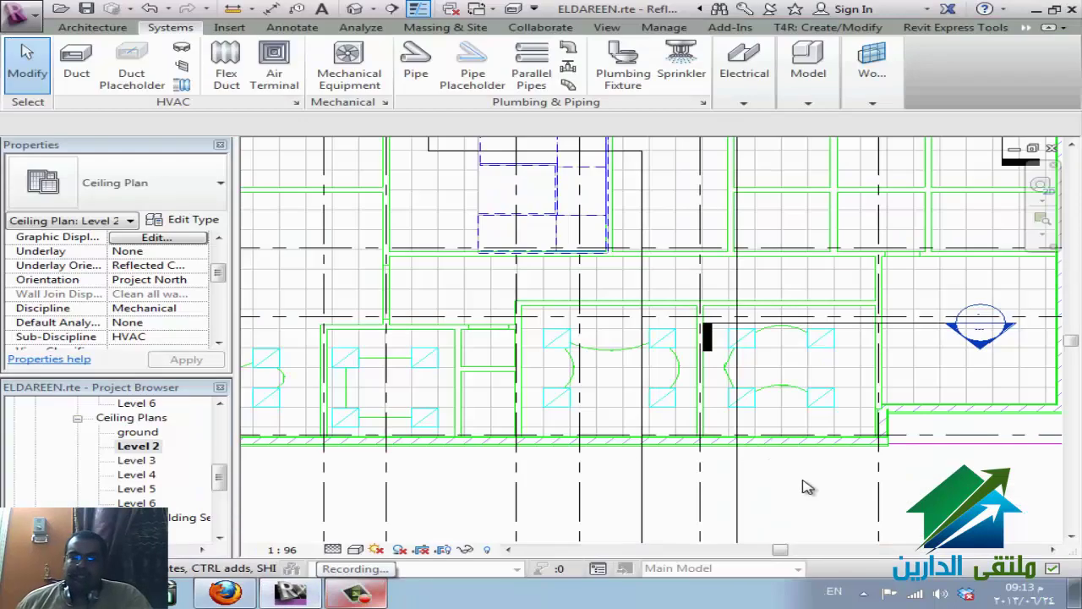
# - In Visibility/Graphics, inspect the ELDAREEN-ReflectedCeilingPlan DWG's line overrides without changing them
pyautogui.scroll(-2, 799, 486)
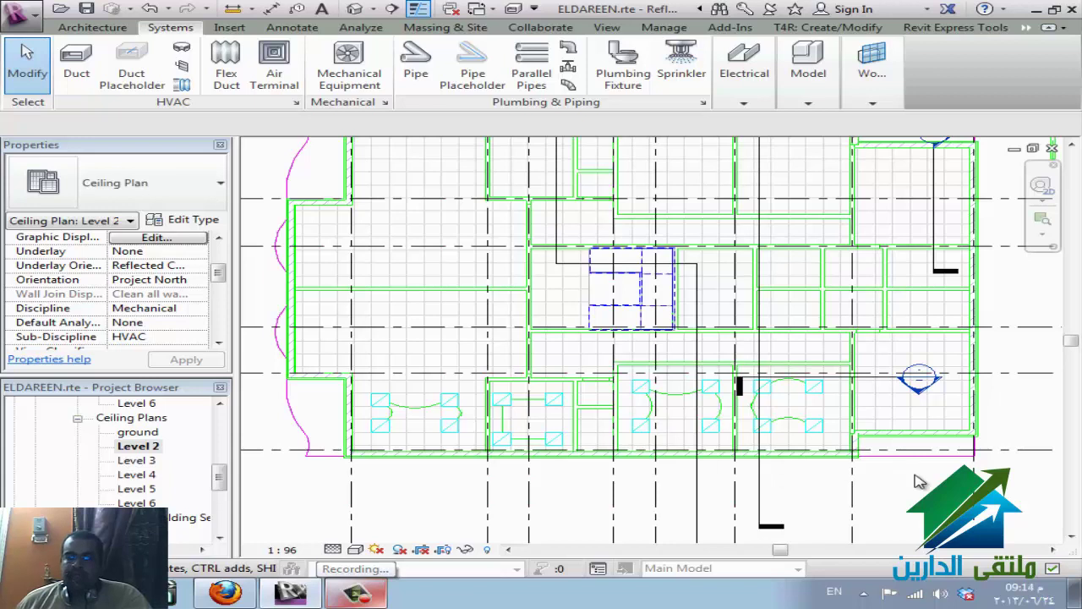
pyautogui.scroll(-2, 632, 463)
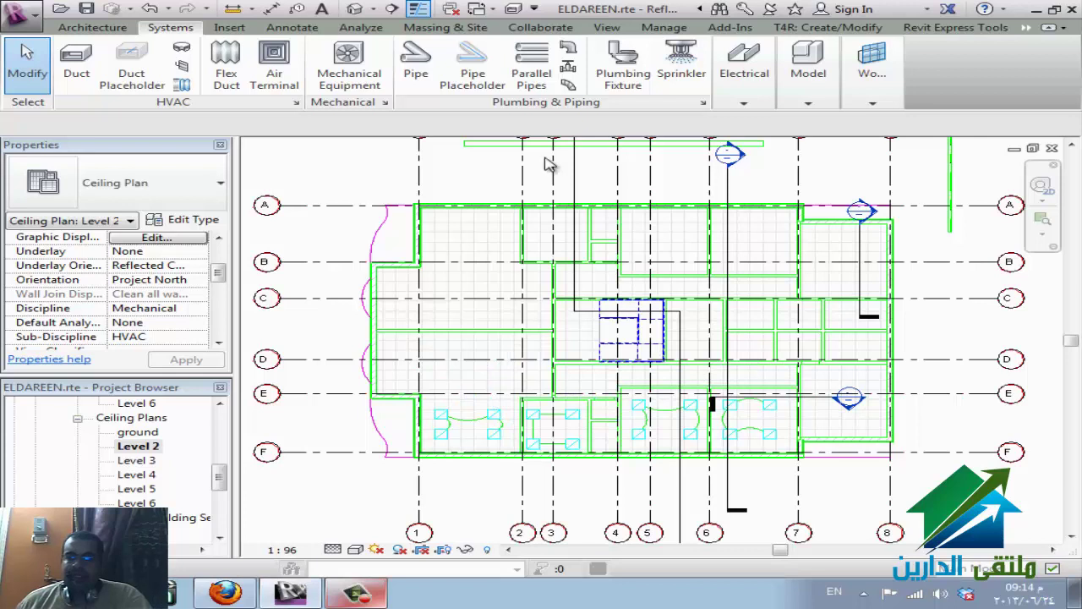
pyautogui.press('v')
pyautogui.press('v')
pyautogui.click(505, 89)
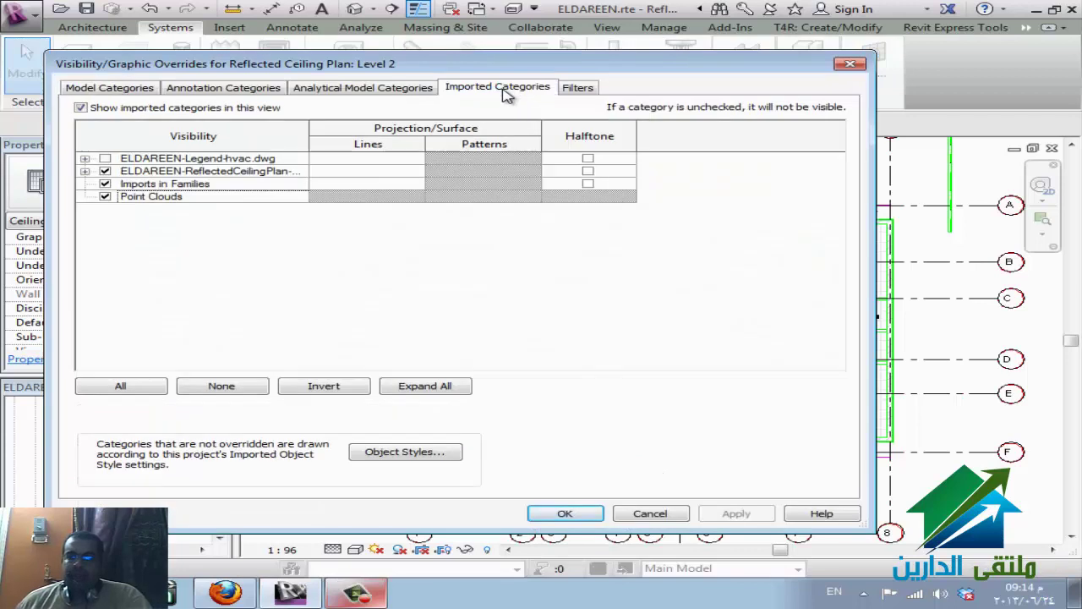
pyautogui.click(127, 172)
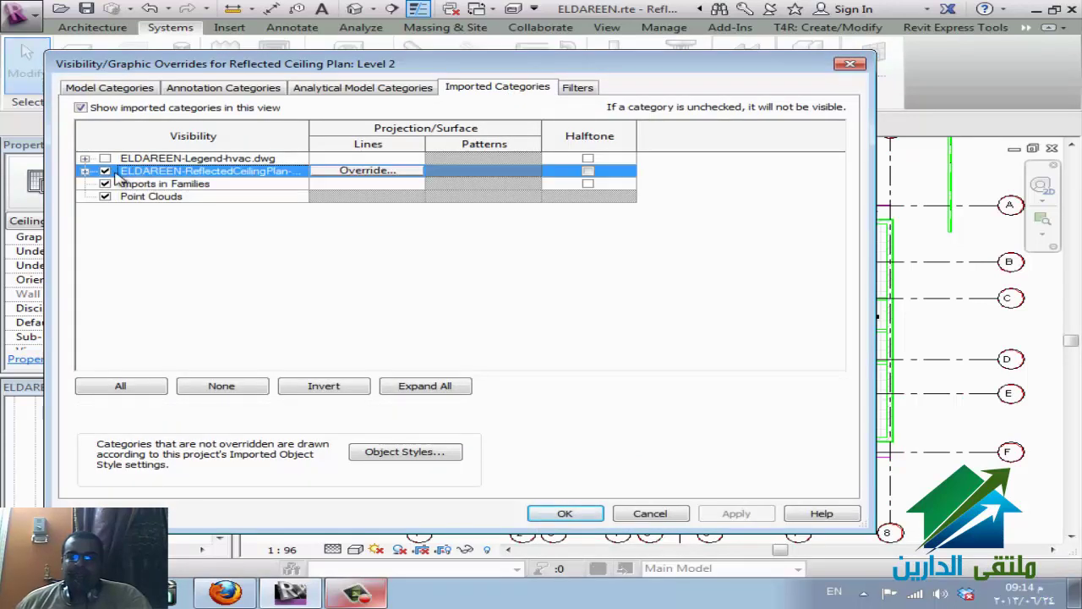
pyautogui.click(366, 171)
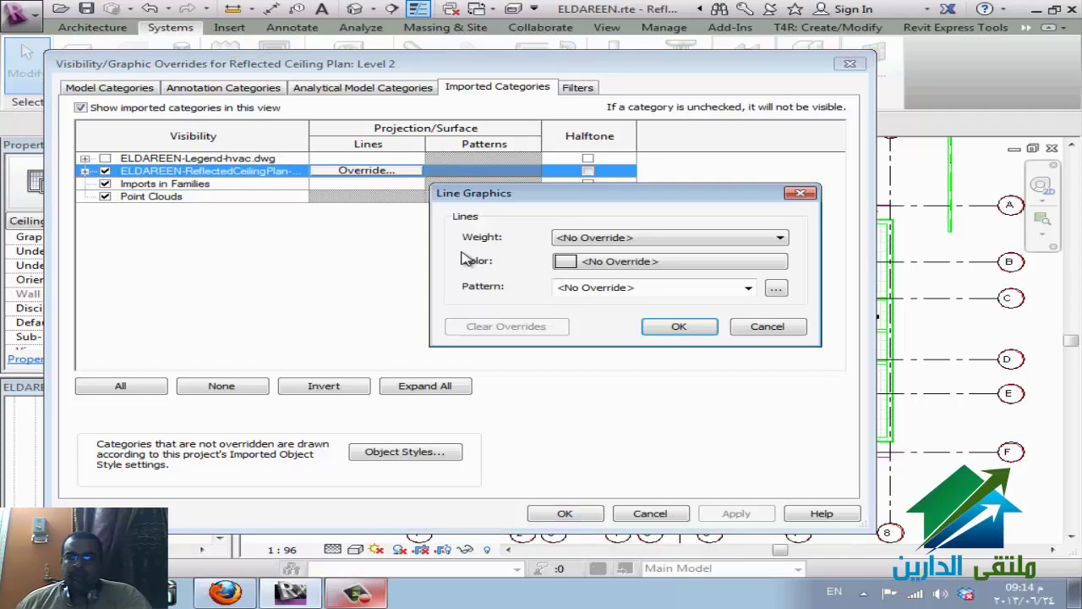
pyautogui.click(764, 327)
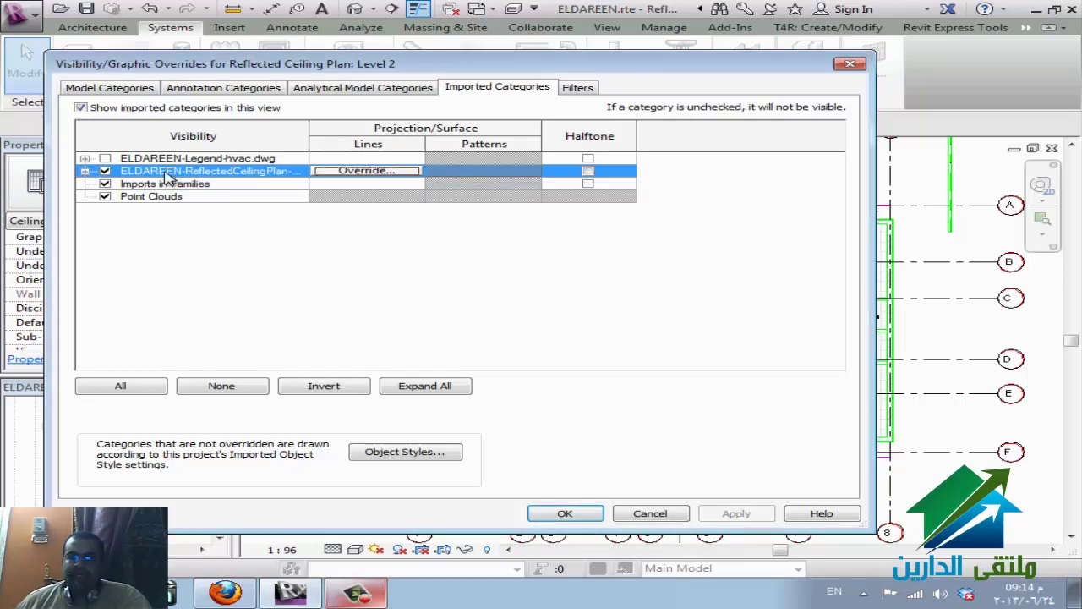
# - Expand the ceiling DWG's layers, check A-ANNO-SYMB, and close Visibility/Graphics without applying changes
pyautogui.click(84, 170)
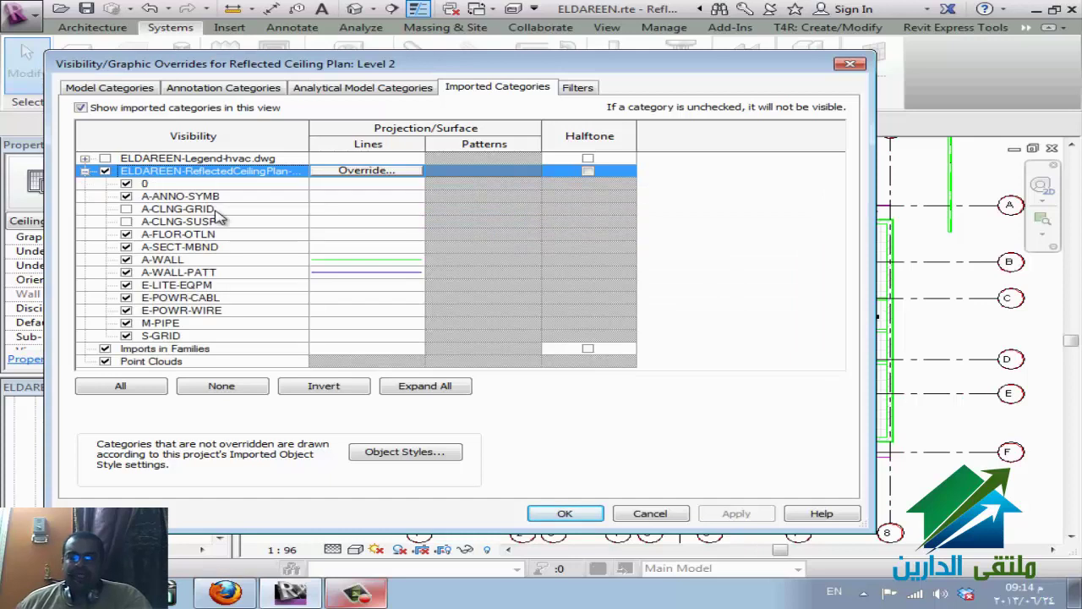
pyautogui.click(371, 200)
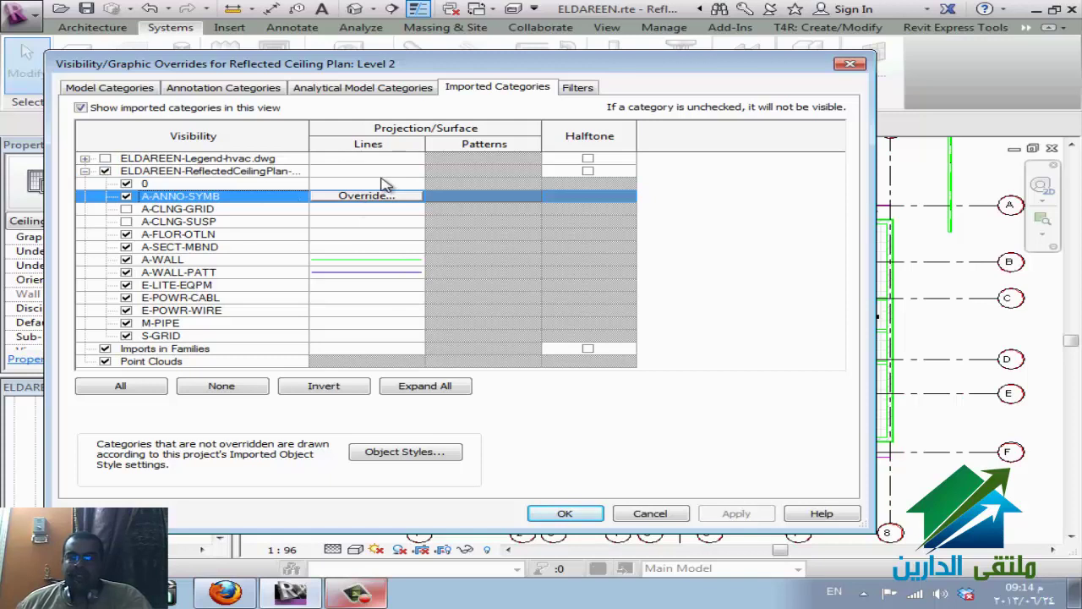
pyautogui.click(385, 172)
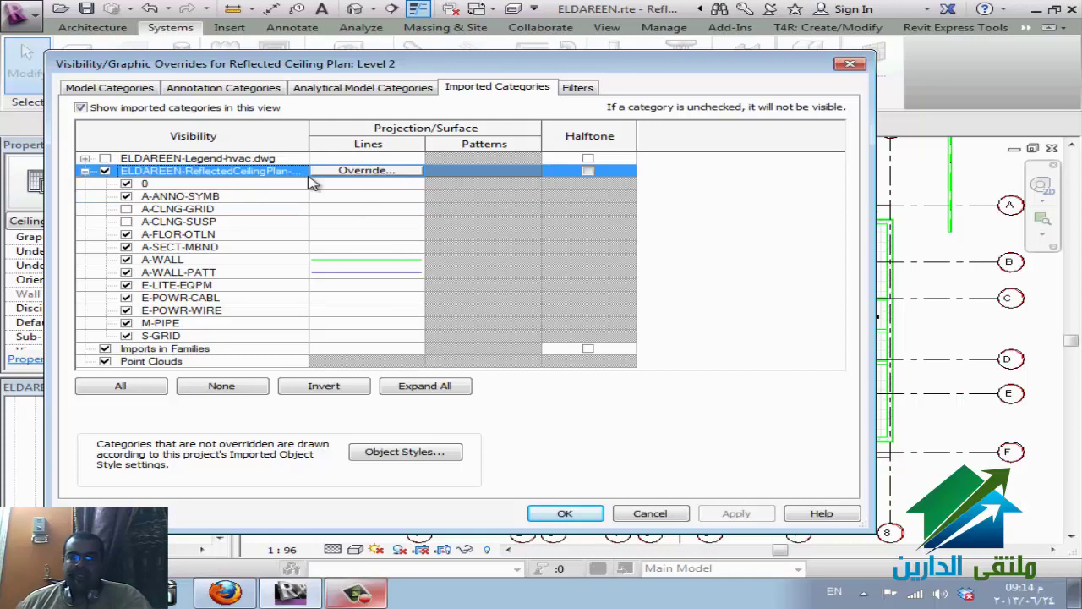
pyautogui.click(645, 518)
# - Glance at the WizIQ browser, then bring Revit's Level 2 ceiling plan back in front
pyautogui.click(228, 595)
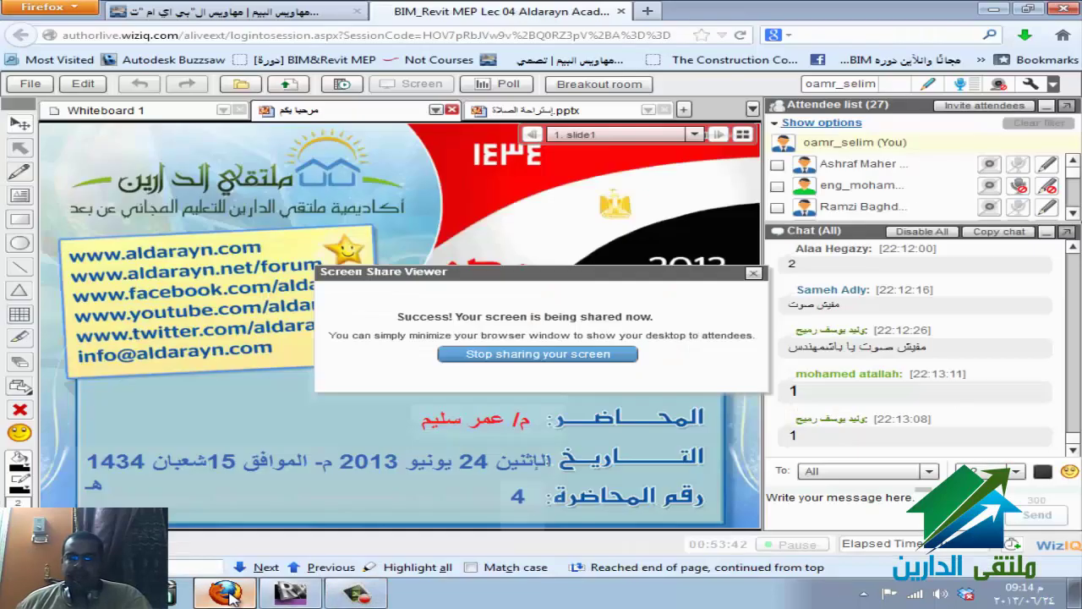
pyautogui.click(287, 595)
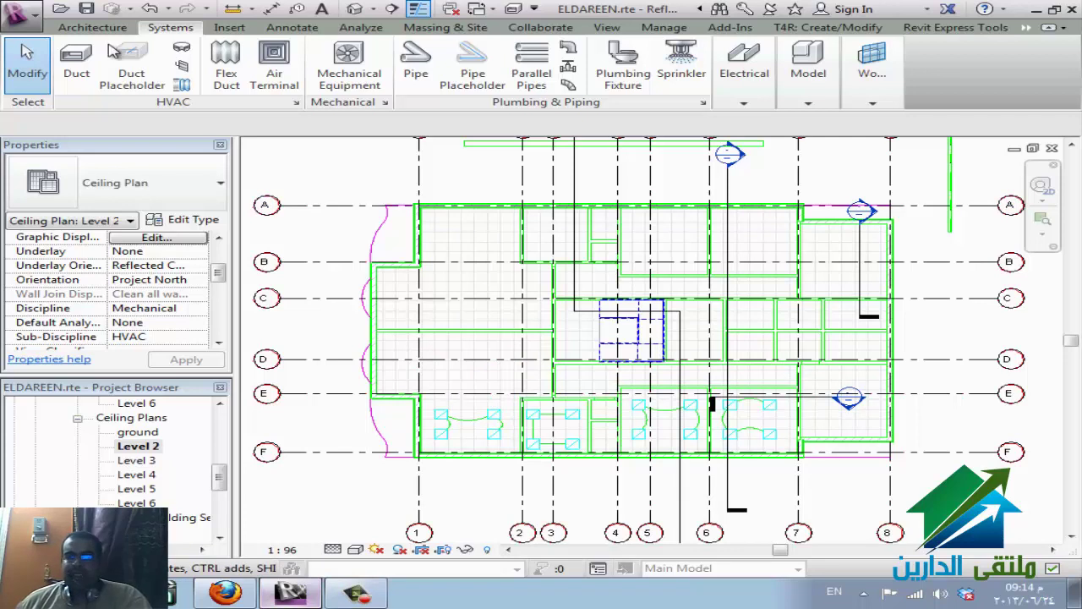
# - Start a new project and browse for a template in E:\REVIT\rte
pyautogui.click(24, 11)
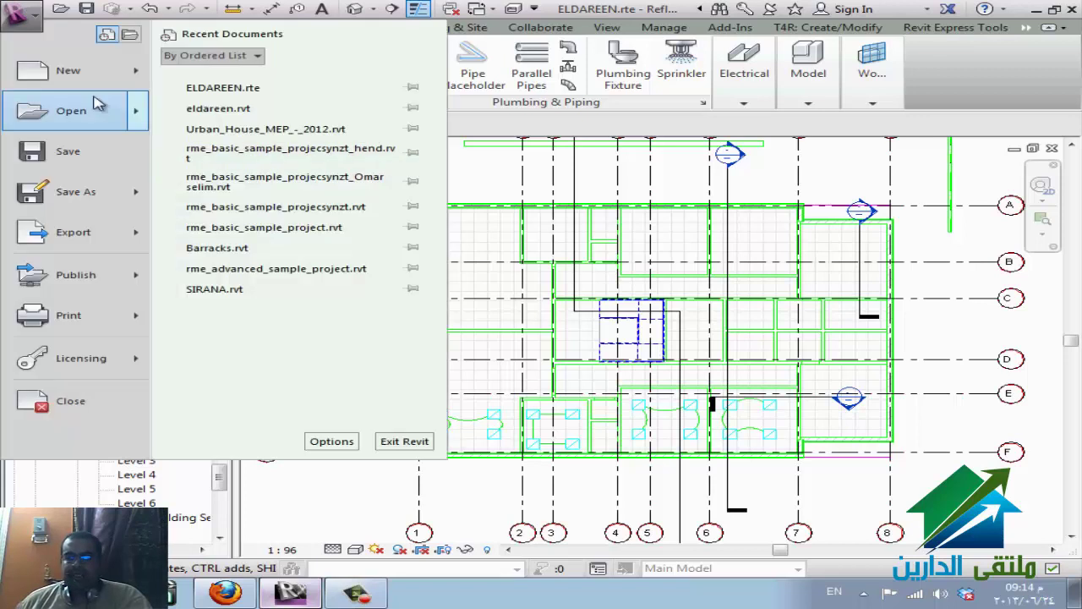
pyautogui.moveTo(93, 70)
pyautogui.click(203, 75)
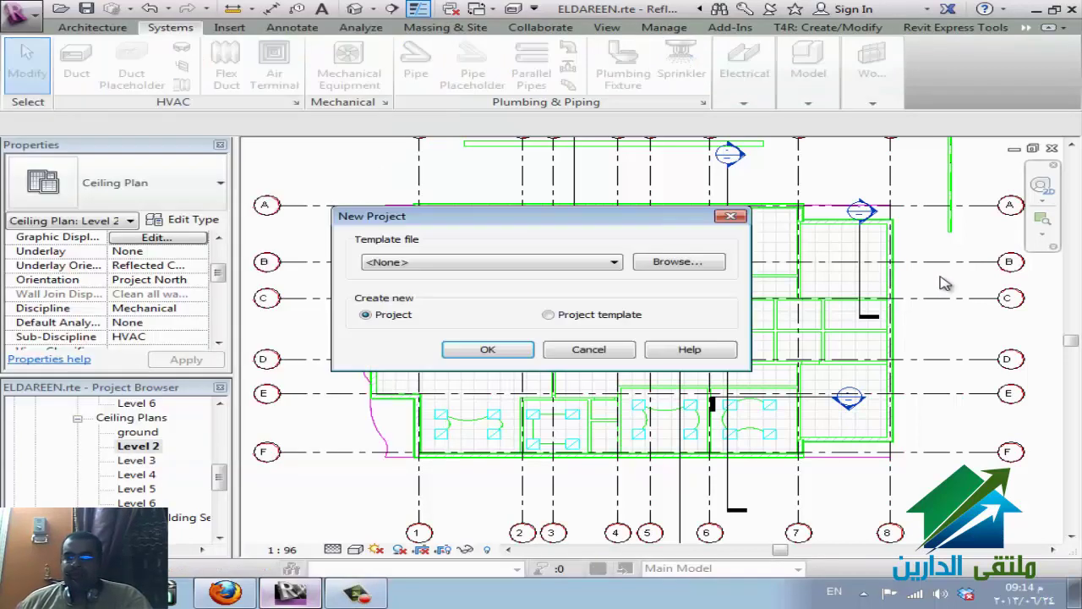
pyautogui.click(709, 264)
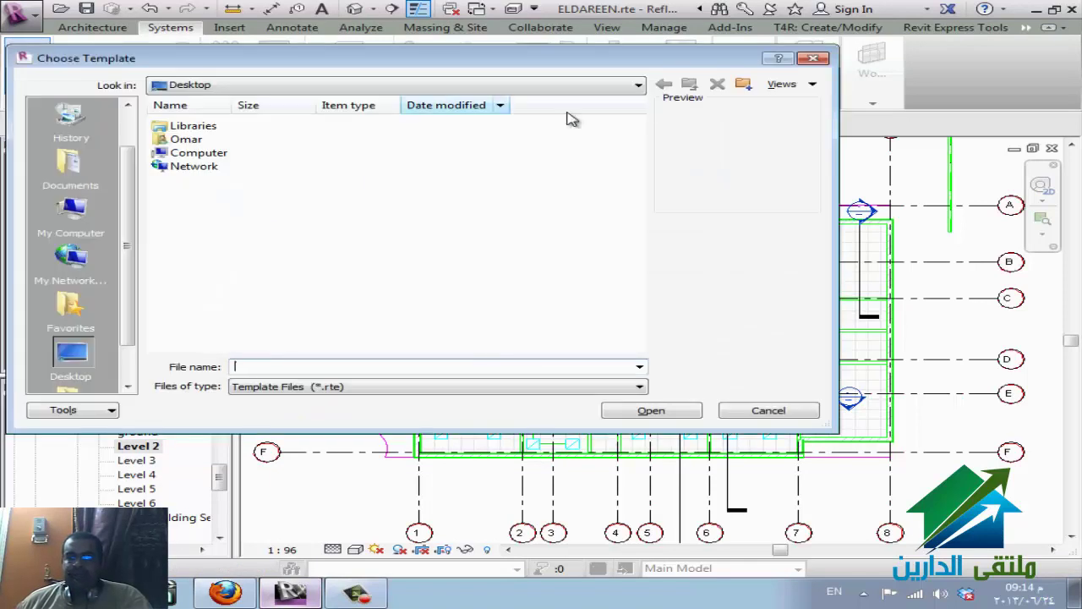
pyautogui.click(638, 85)
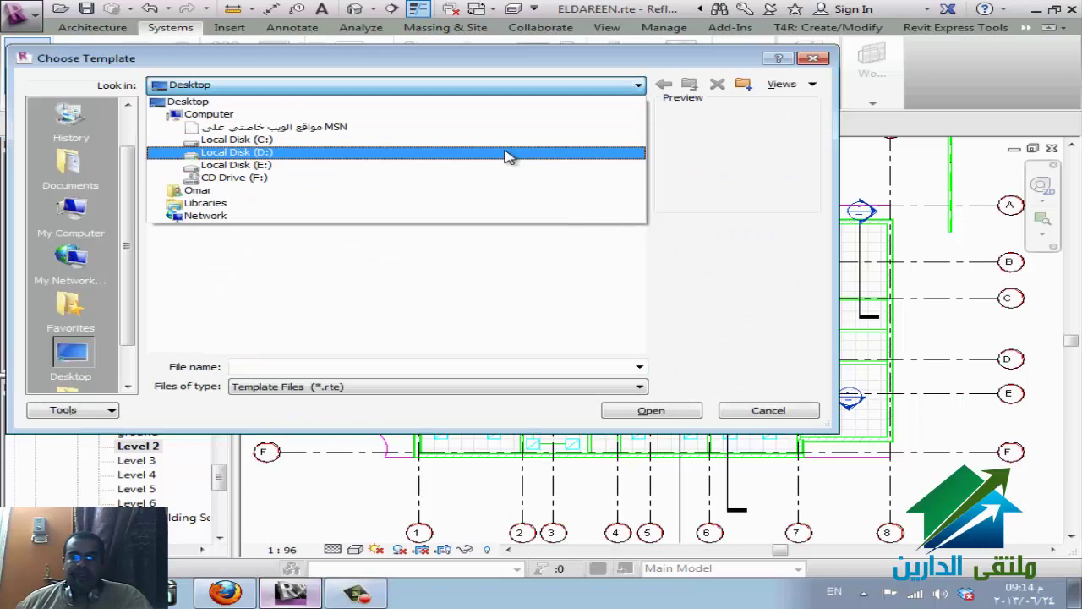
pyautogui.click(480, 165)
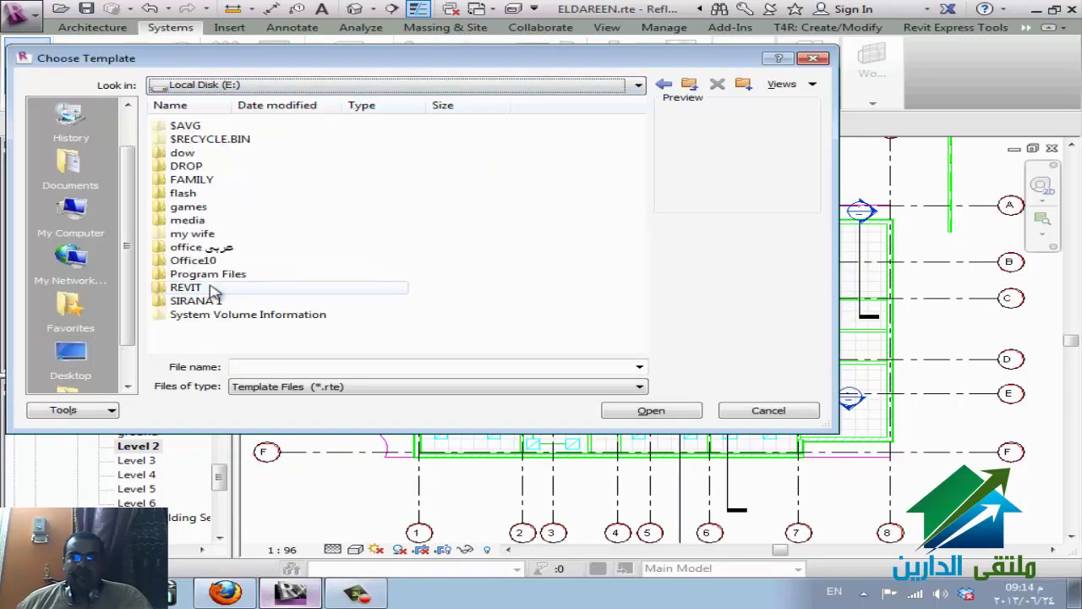
pyautogui.doubleClick(232, 290)
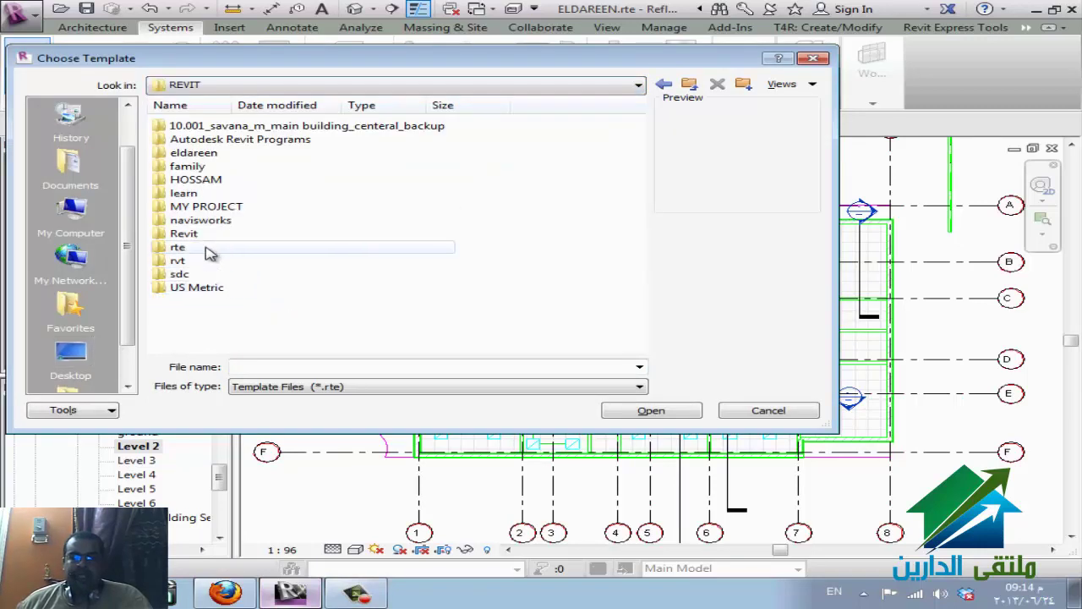
pyautogui.doubleClick(208, 248)
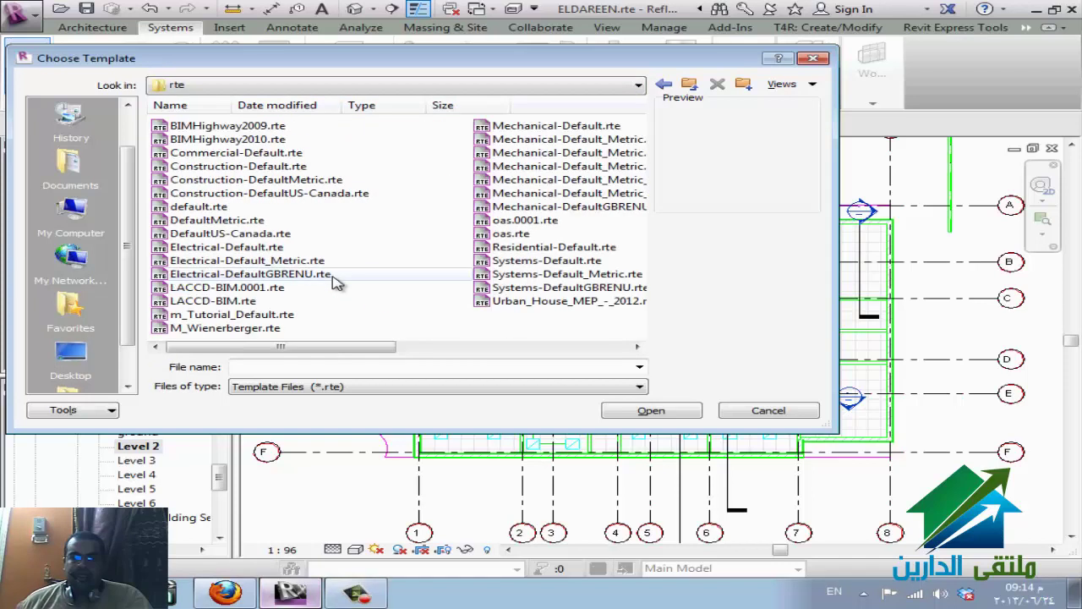
# - Create a metric project from Urban_House_MEP_-_2012.rte, then bring the WizIQ browser forward
pyautogui.click(579, 127)
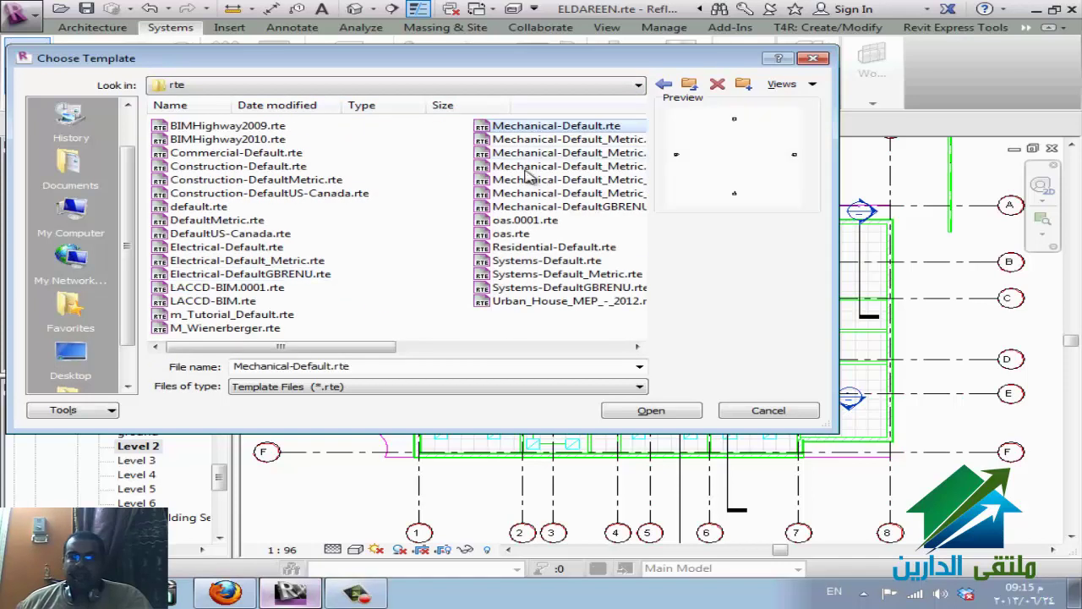
pyautogui.click(548, 302)
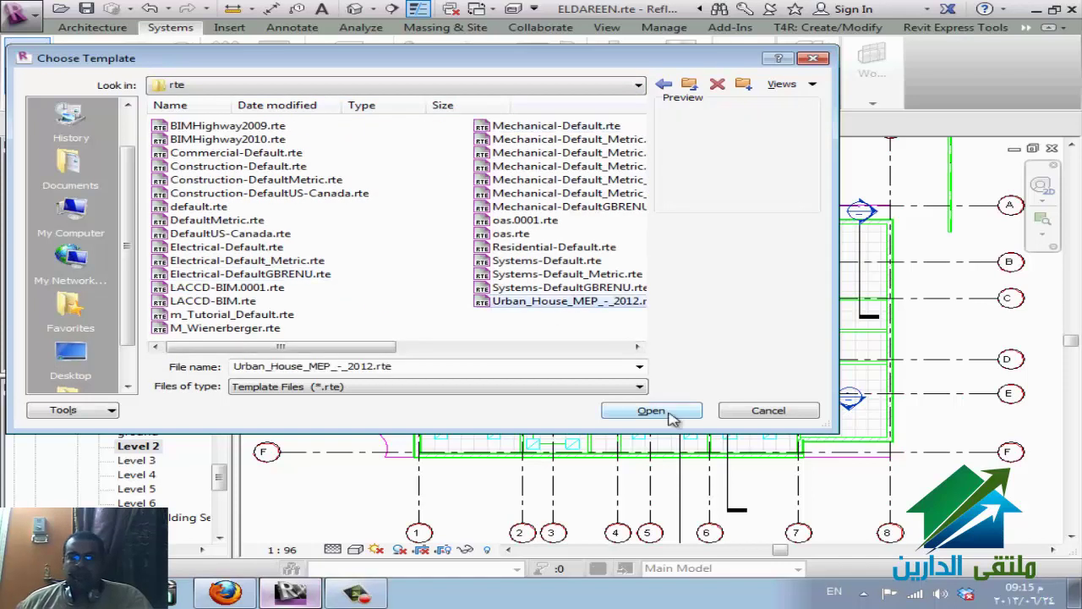
pyautogui.click(651, 411)
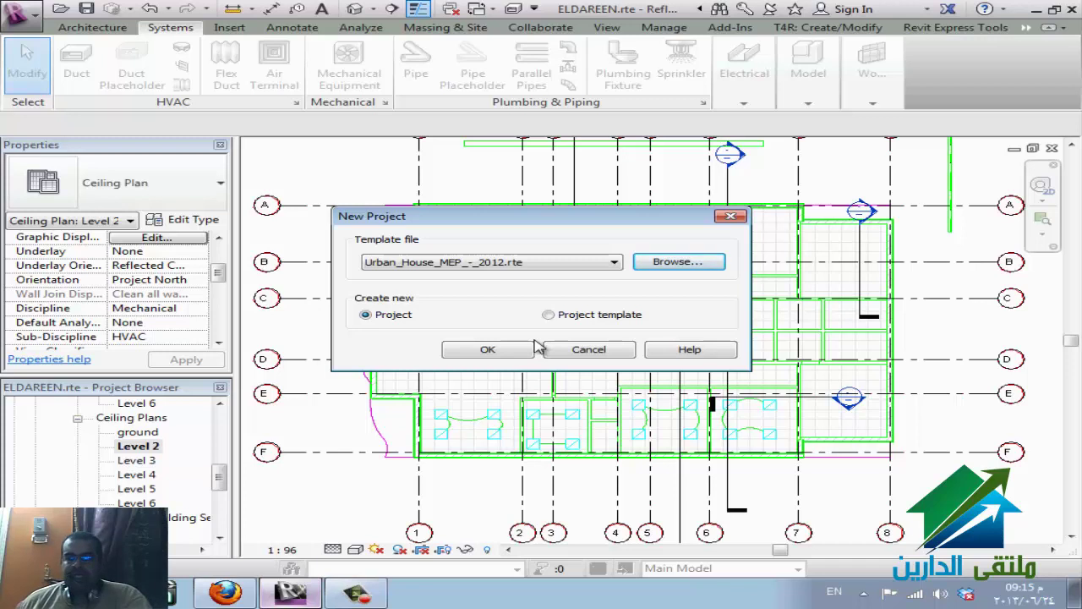
pyautogui.click(488, 350)
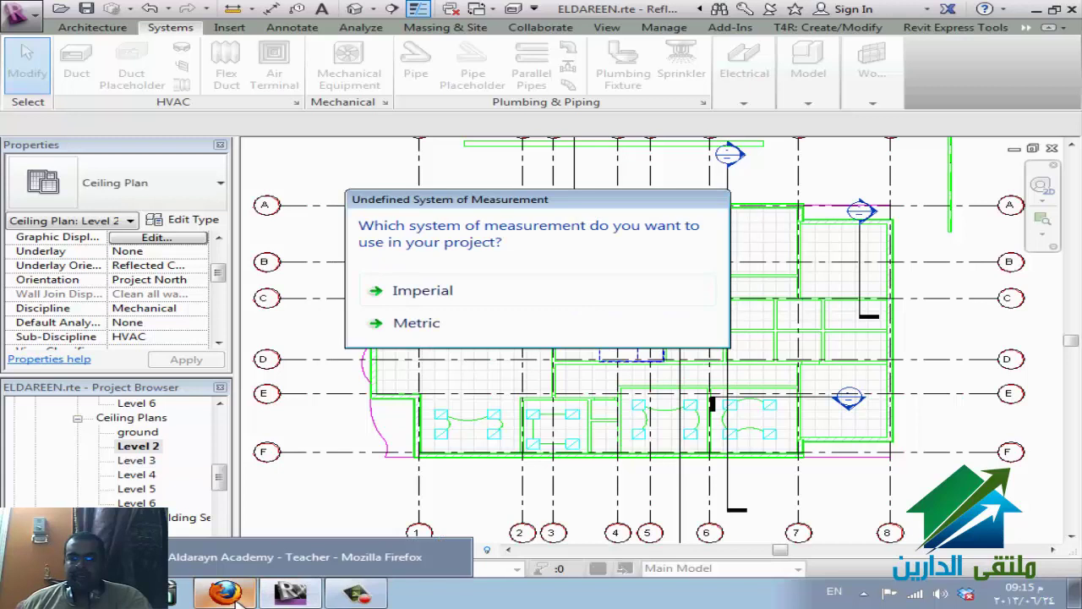
pyautogui.click(507, 328)
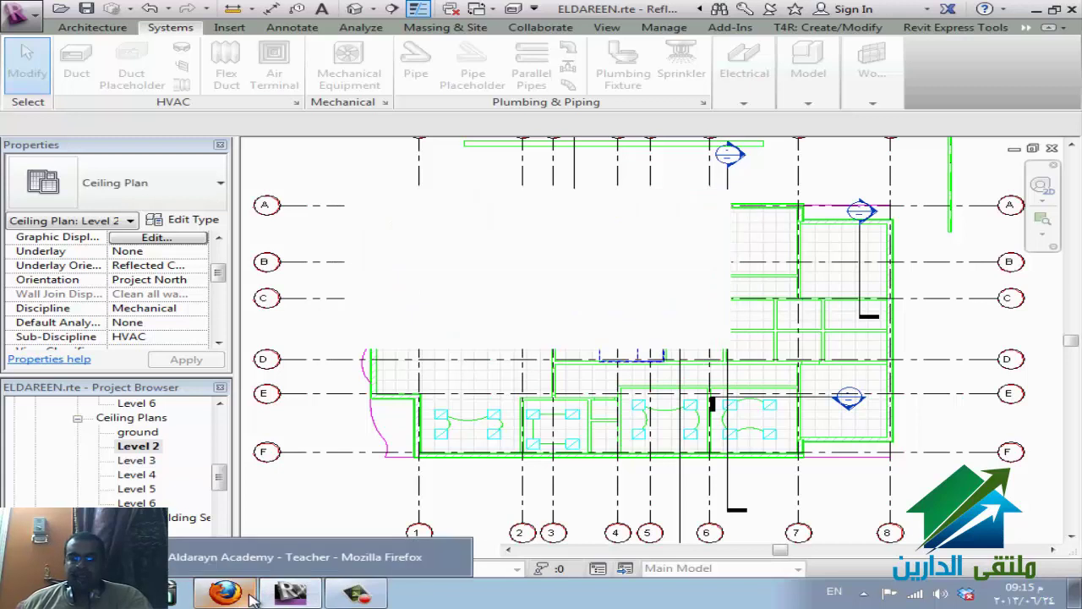
pyautogui.click(250, 596)
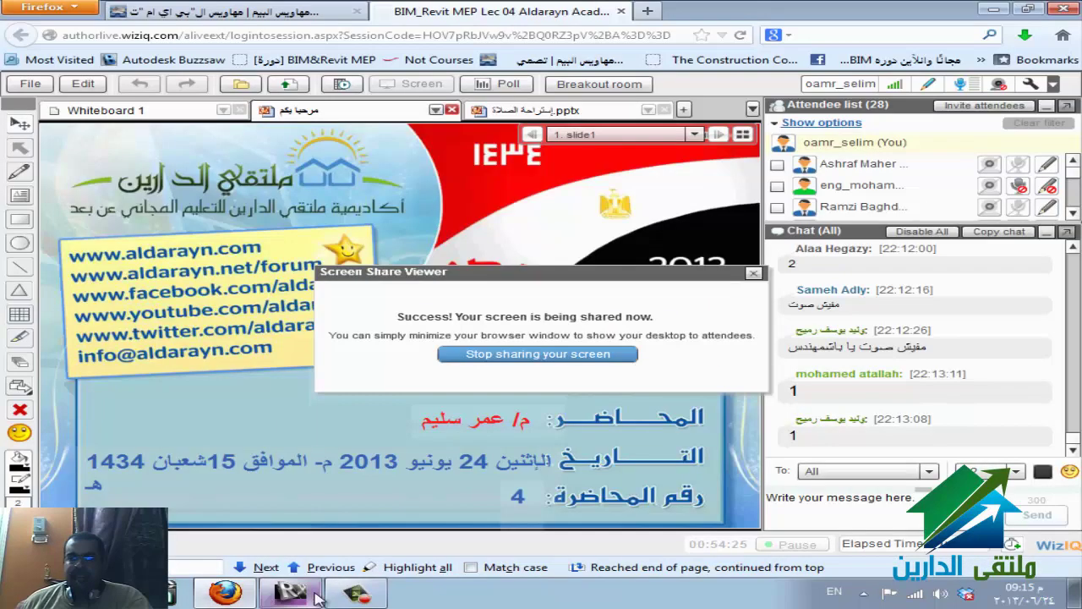
# - Return to Revit, showing the new empty Project2 Level 1 floor plan at 1:100
pyautogui.moveTo(356, 594)
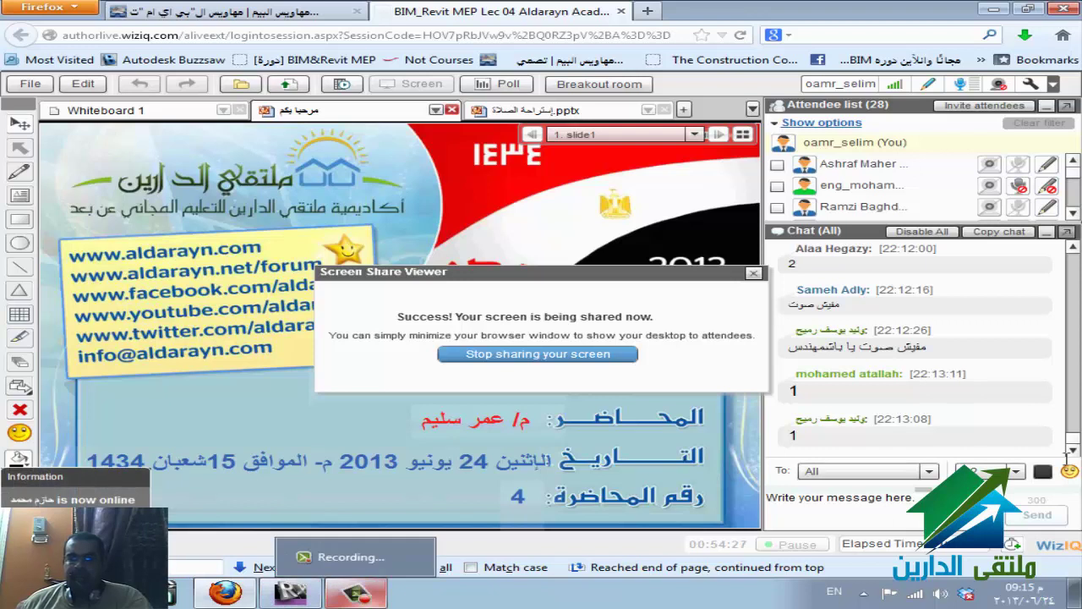
pyautogui.click(306, 597)
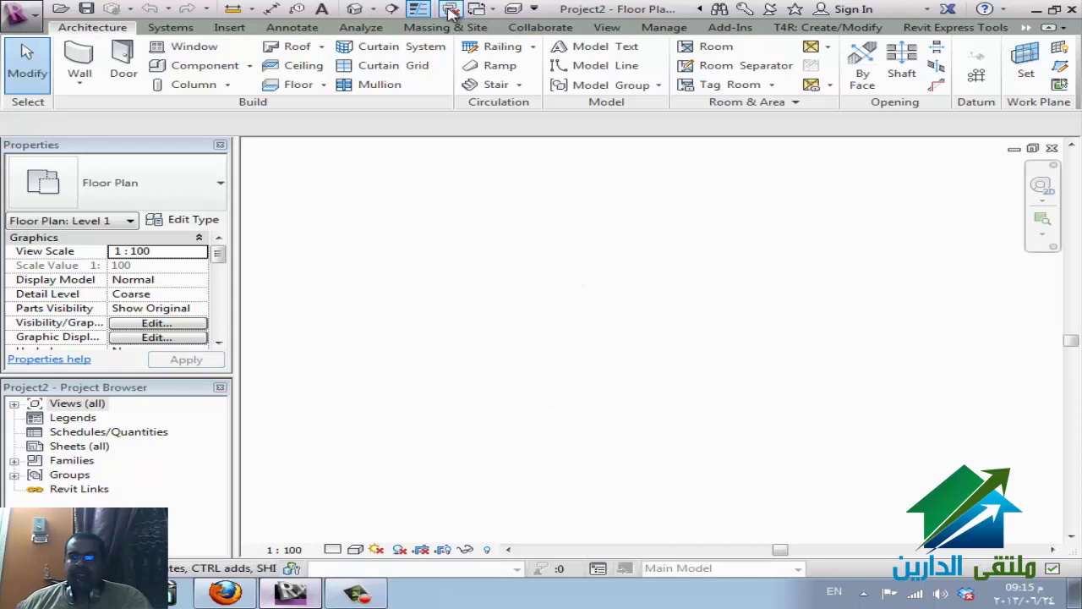
# - Visit the eldareen.rvt 2nd floor plan, answer its save prompt, and go to Project2's Insert tab
pyautogui.click(487, 10)
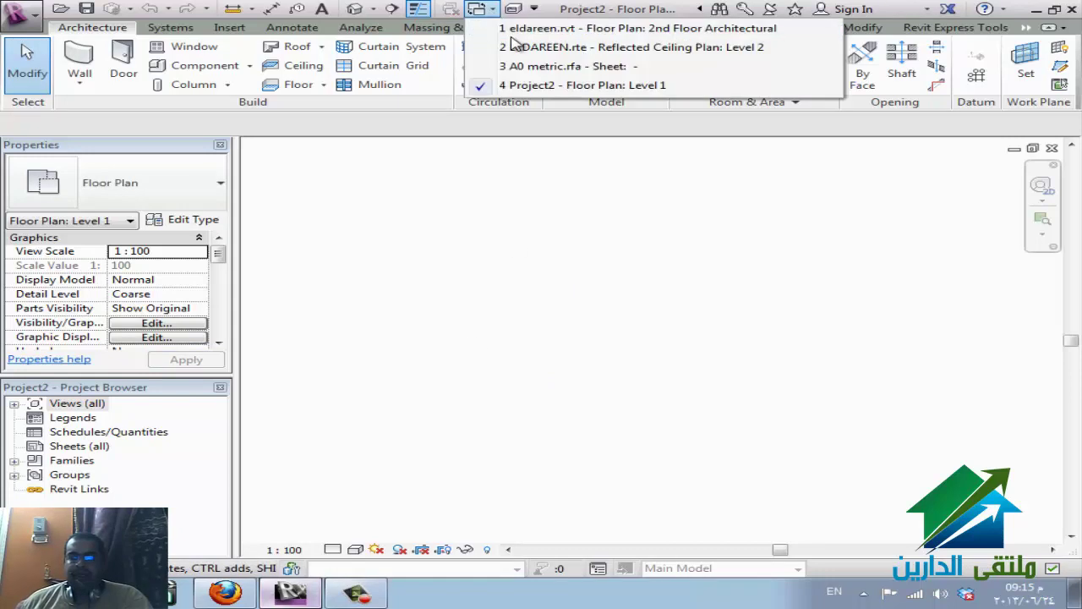
pyautogui.click(638, 29)
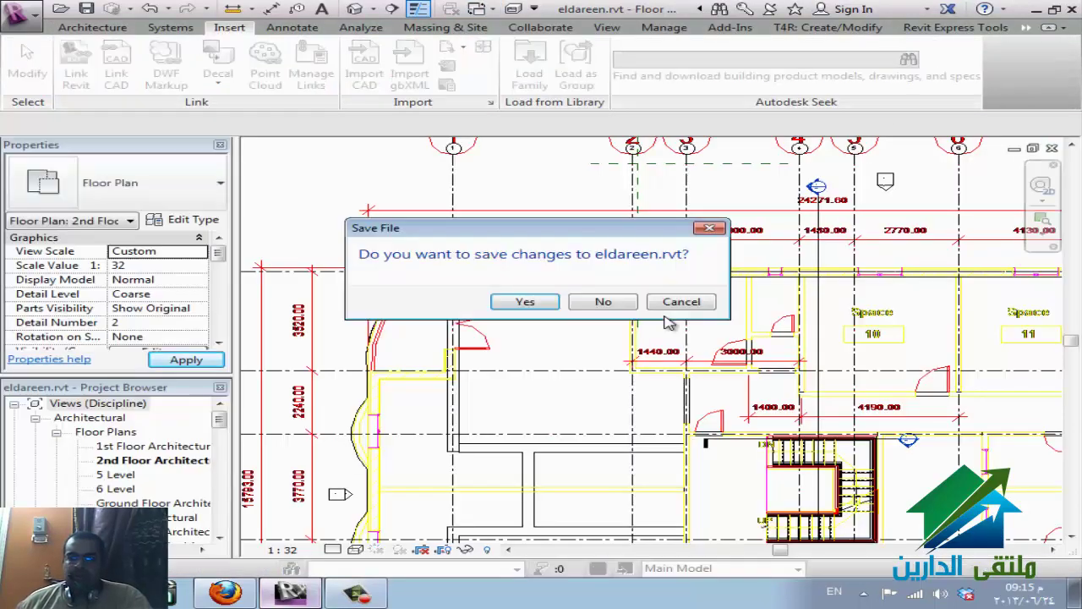
pyautogui.click(526, 304)
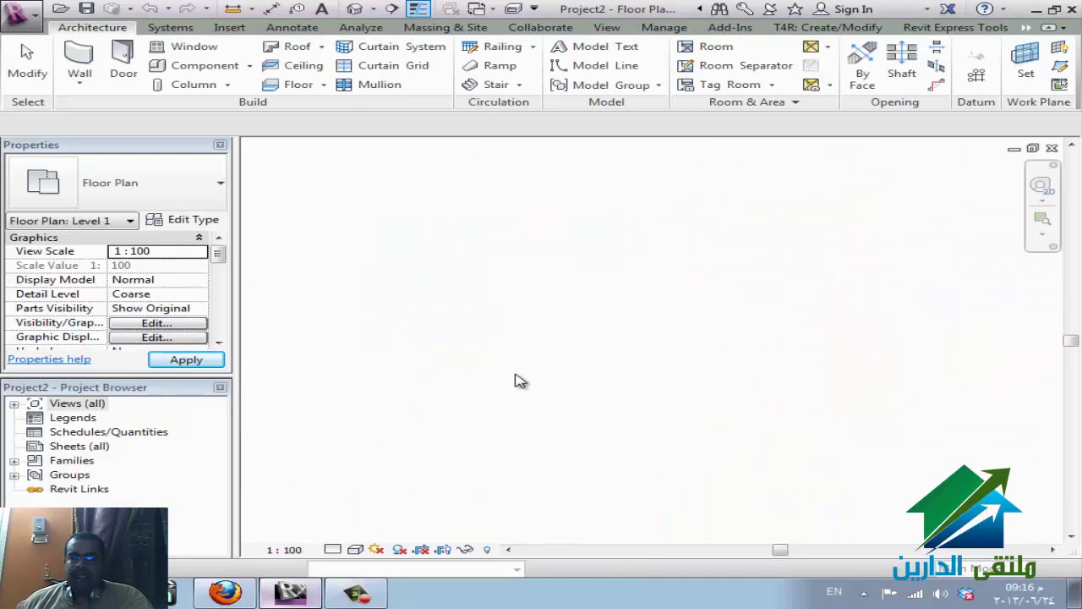
pyautogui.click(229, 27)
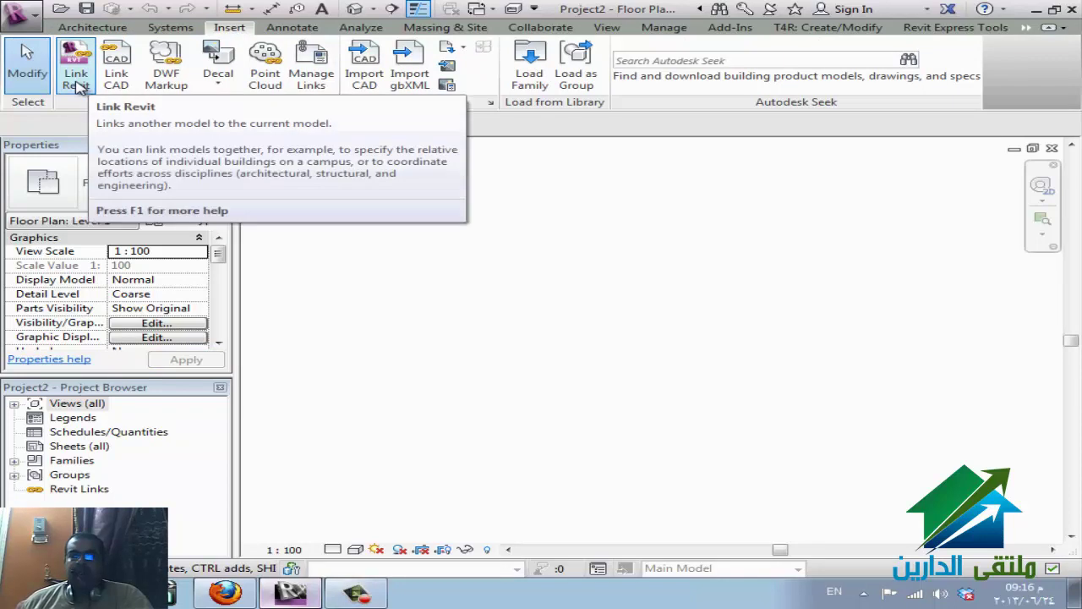
# - Link REVIT\eldareen\eldareen.rvt into Project2 using Auto - Origin to Origin positioning
pyautogui.click(76, 85)
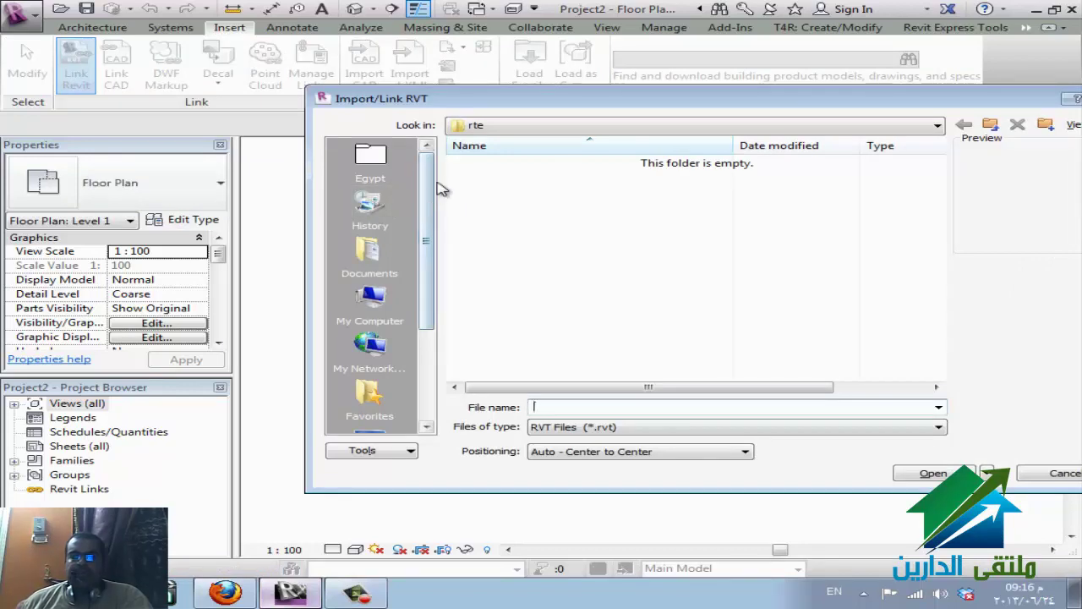
pyautogui.click(533, 127)
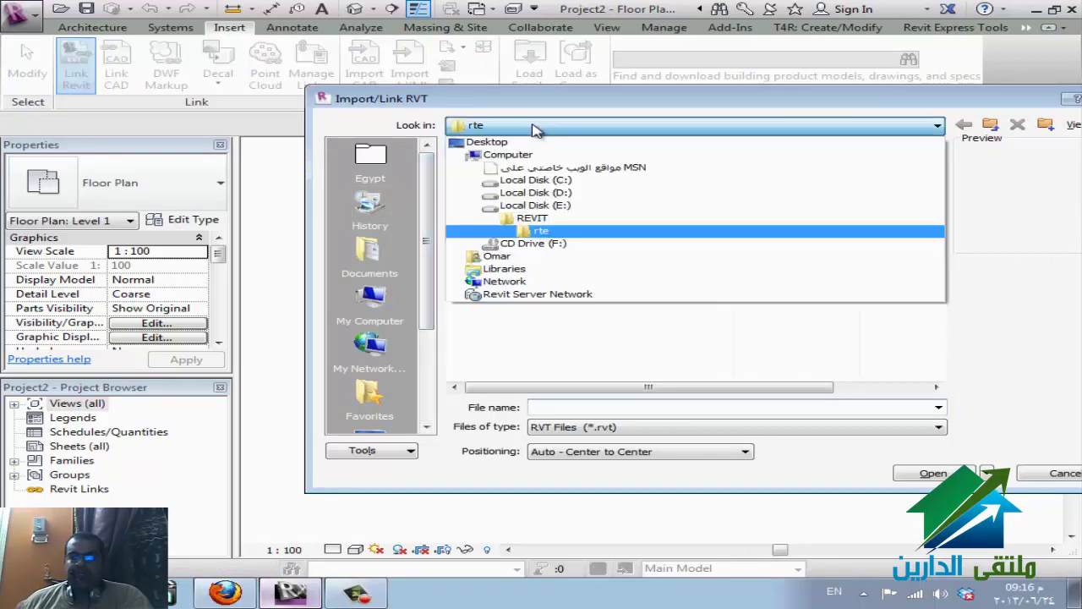
pyautogui.click(580, 221)
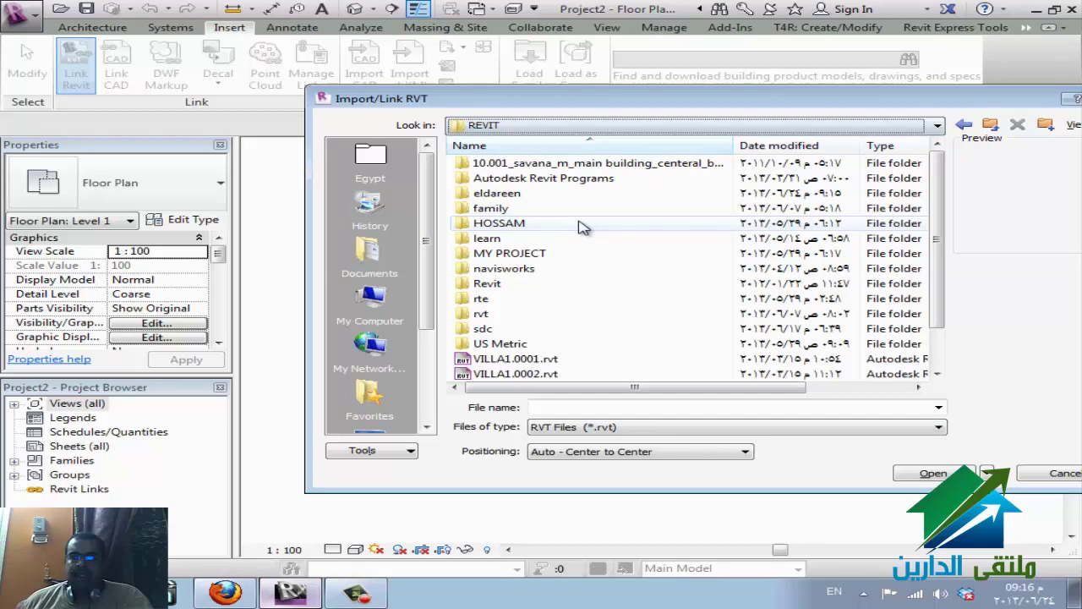
pyautogui.doubleClick(497, 194)
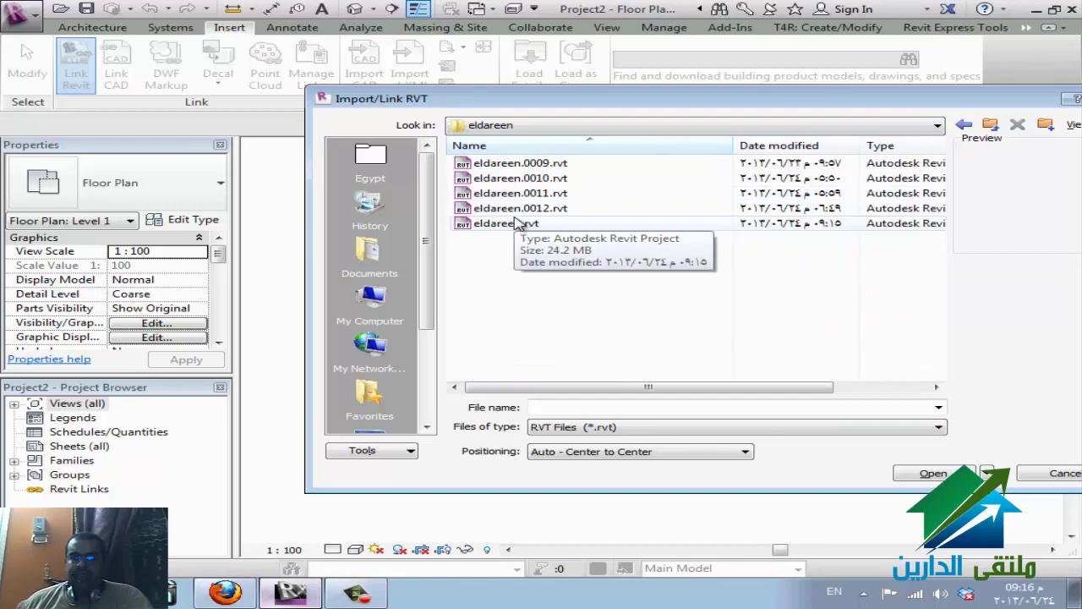
pyautogui.click(512, 223)
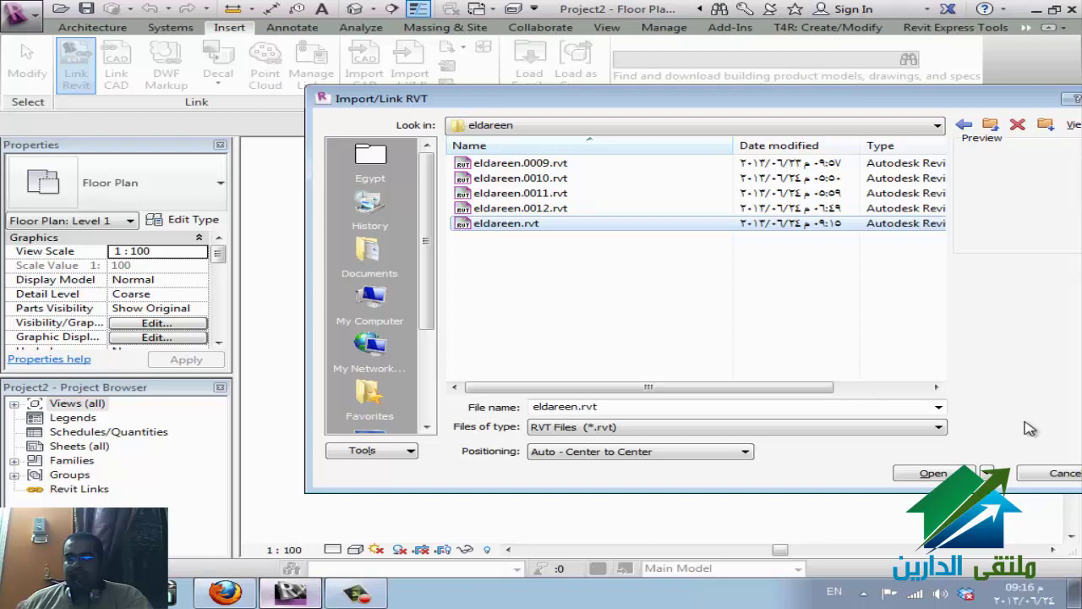
pyautogui.click(585, 455)
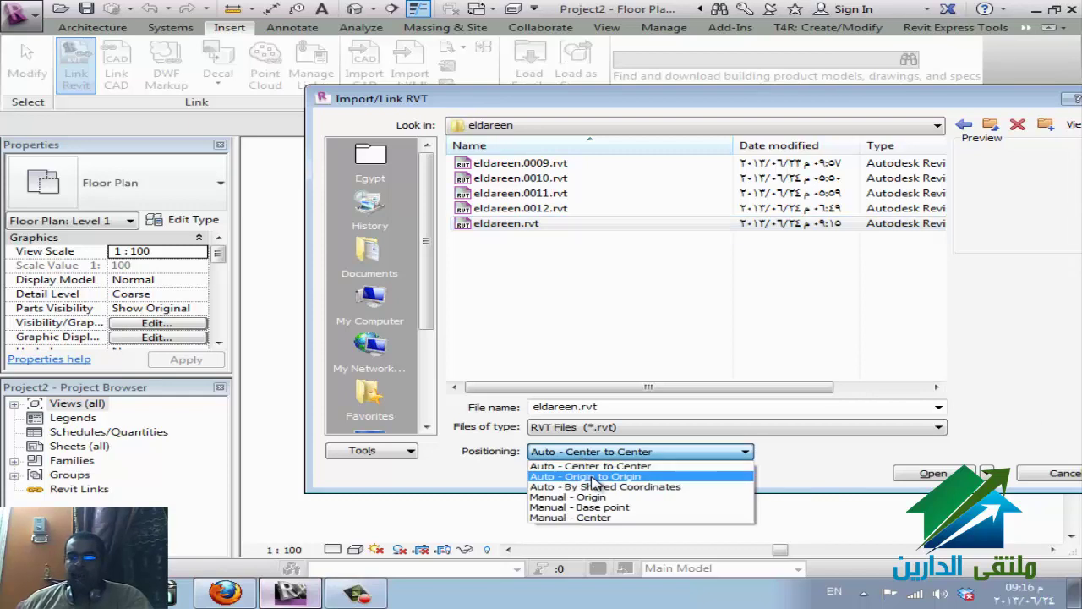
pyautogui.click(595, 478)
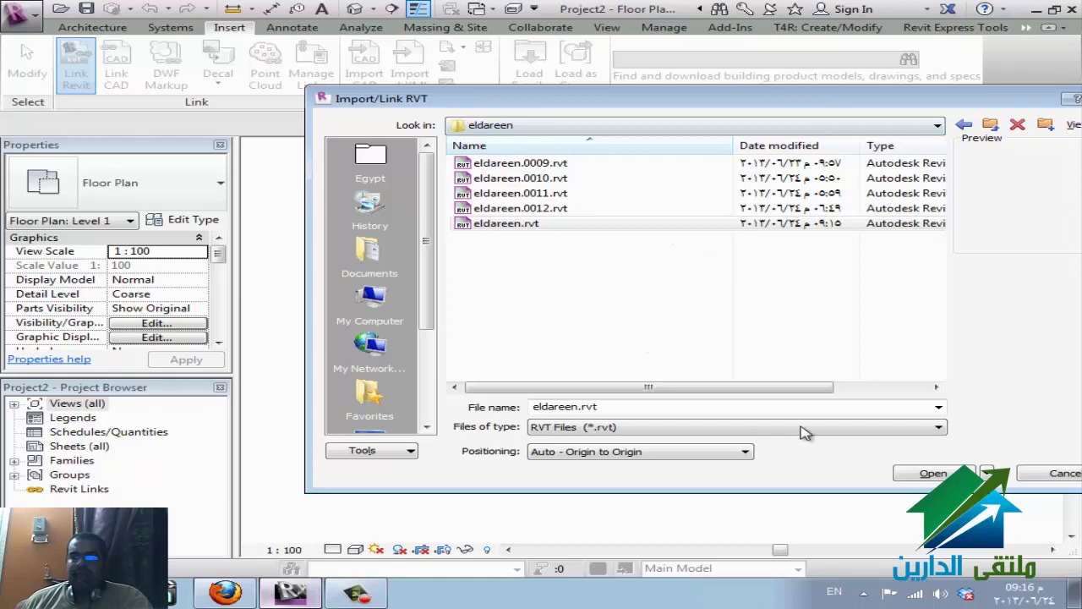
pyautogui.click(930, 473)
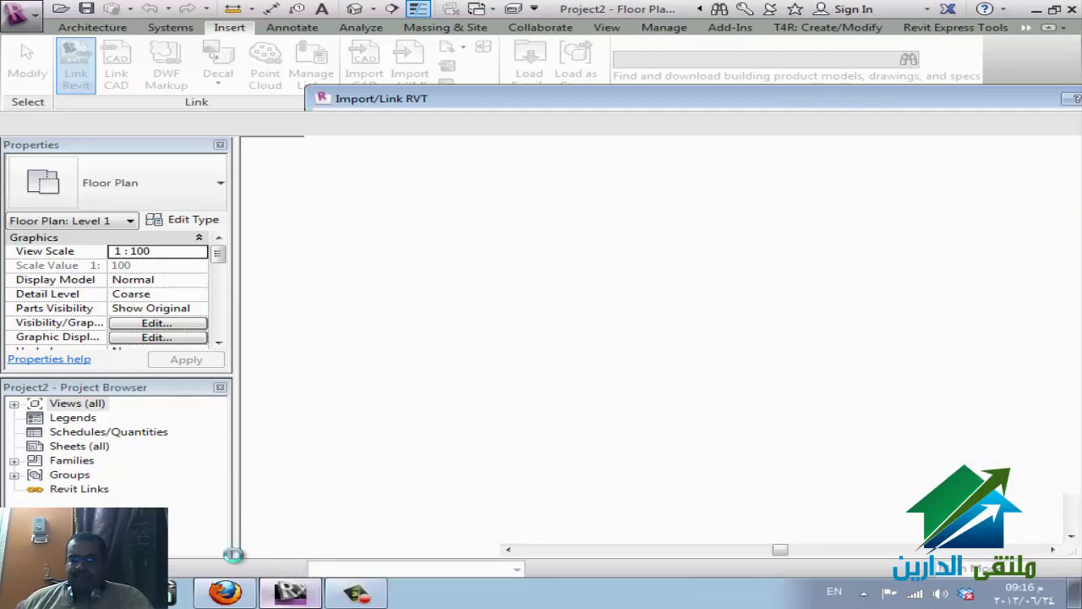
# - Check the WizIQ classroom's screen-sharing session, then return to Revit's Level 1 plan
pyautogui.click(227, 593)
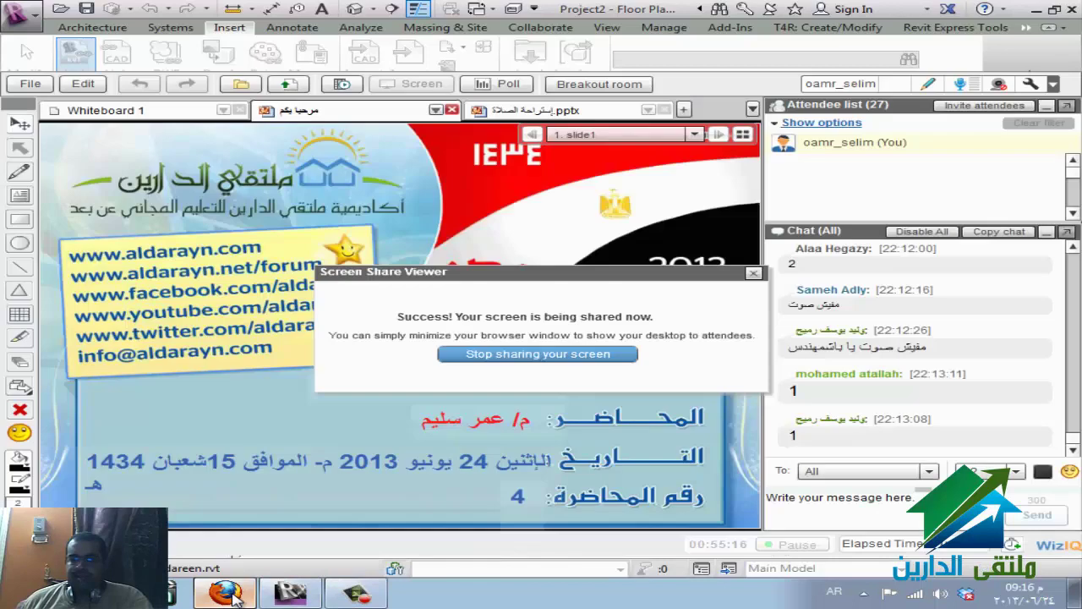
pyautogui.moveTo(320, 602)
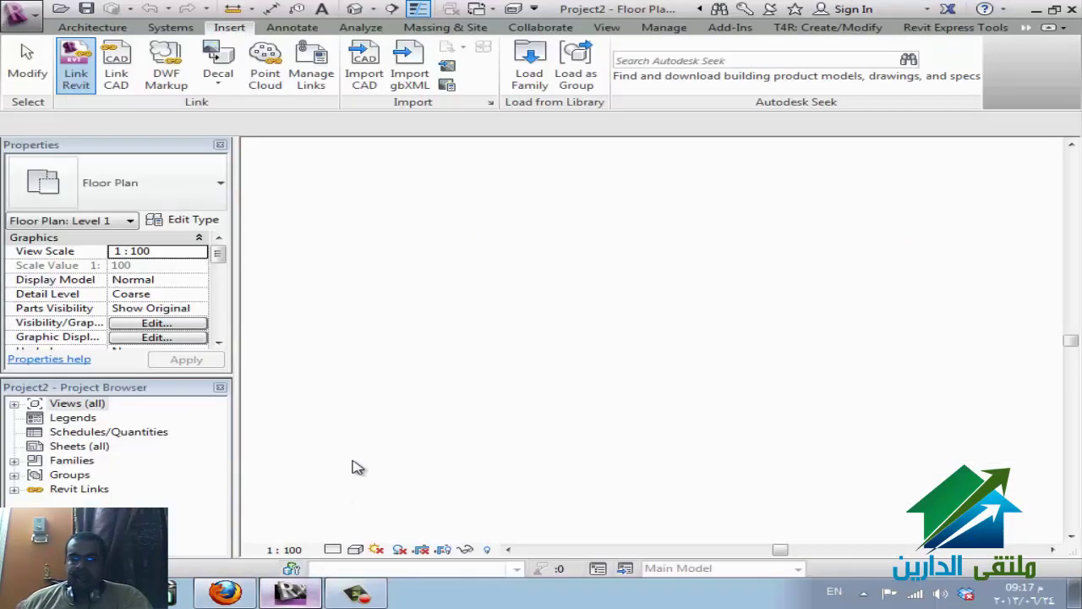
# - Zoom out on the Level 1 plan, expand Views > Floor Plans, and open the default 3D view
pyautogui.scroll(-5, 583, 368)
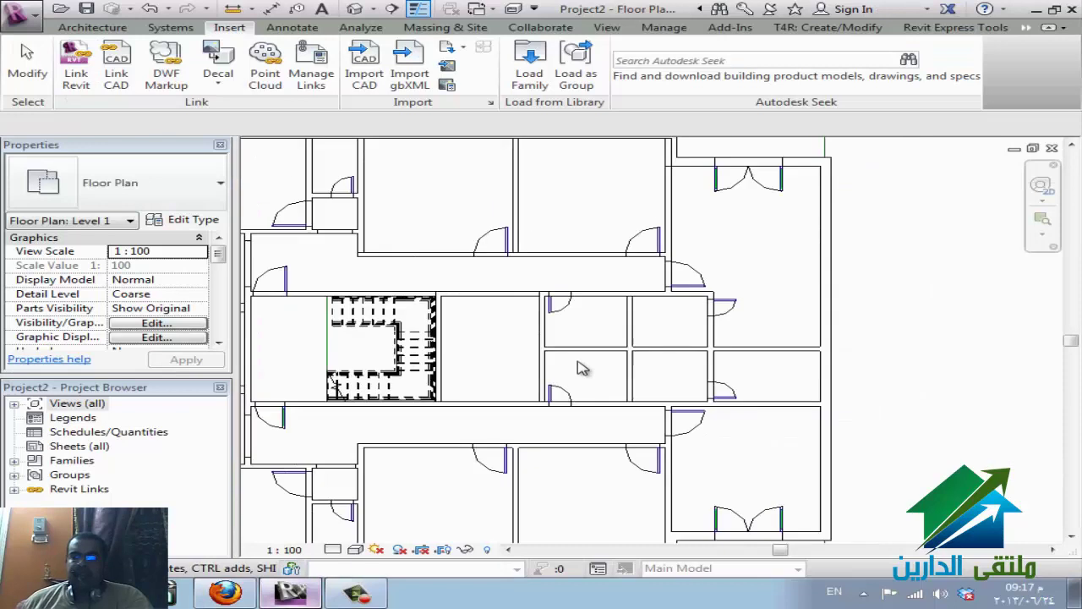
pyautogui.scroll(-3, 617, 384)
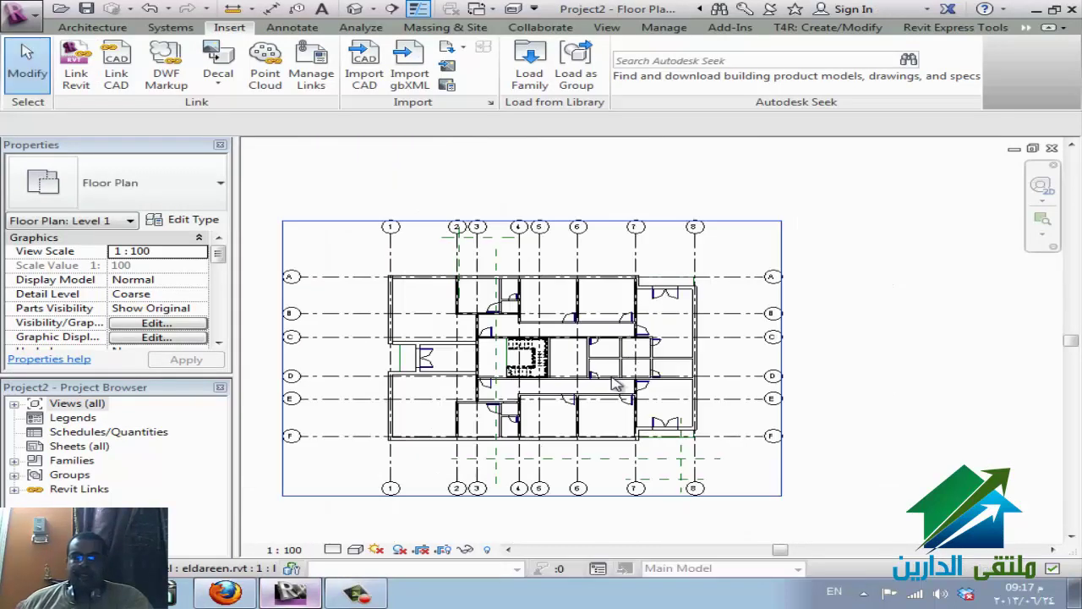
pyautogui.click(14, 405)
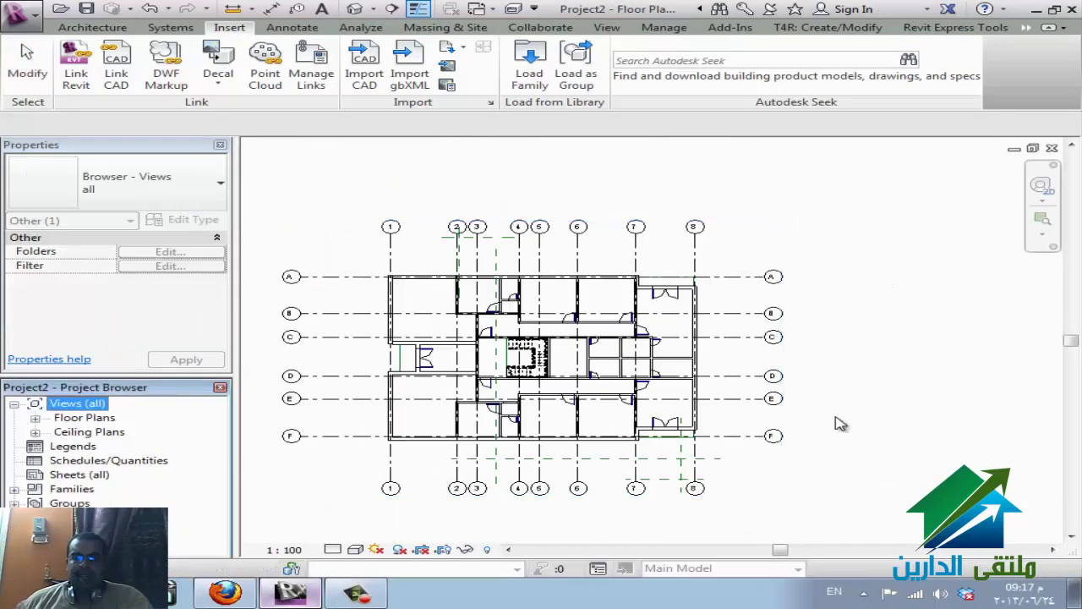
pyautogui.click(35, 418)
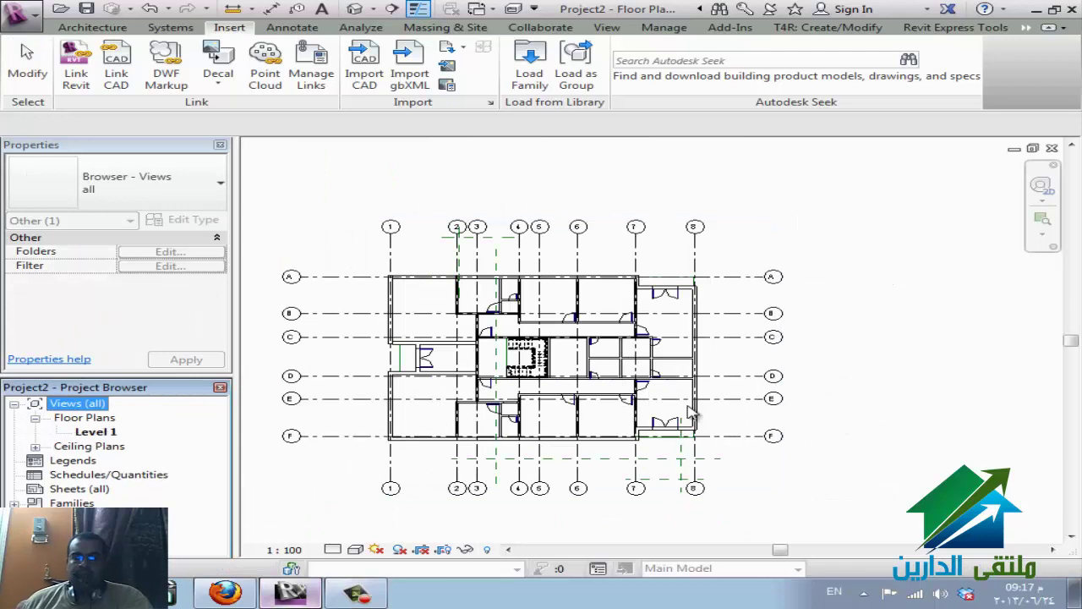
pyautogui.click(886, 356)
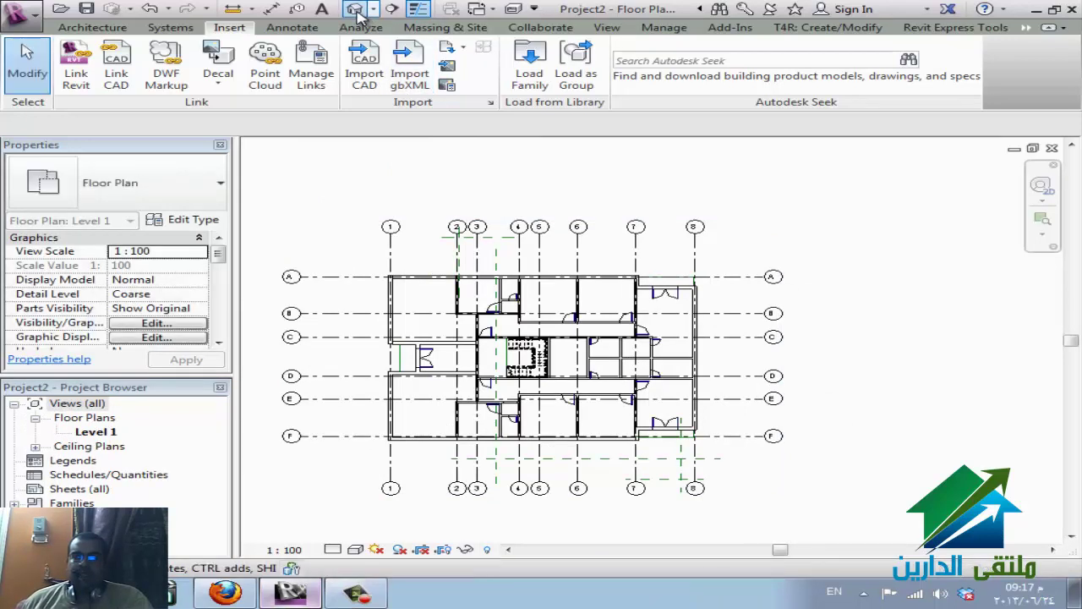
pyautogui.click(354, 9)
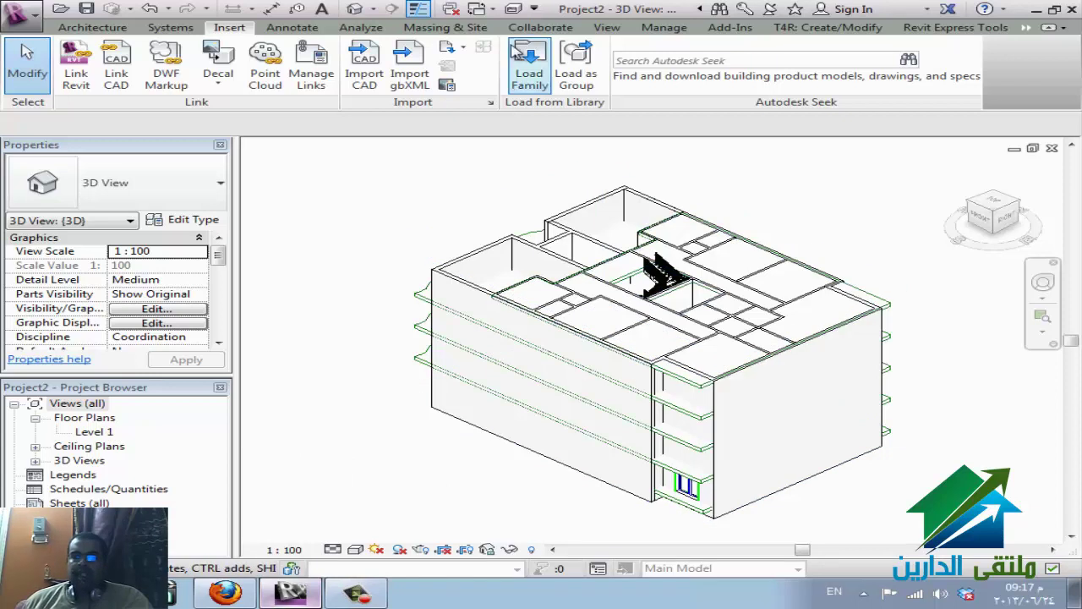
pyautogui.click(606, 30)
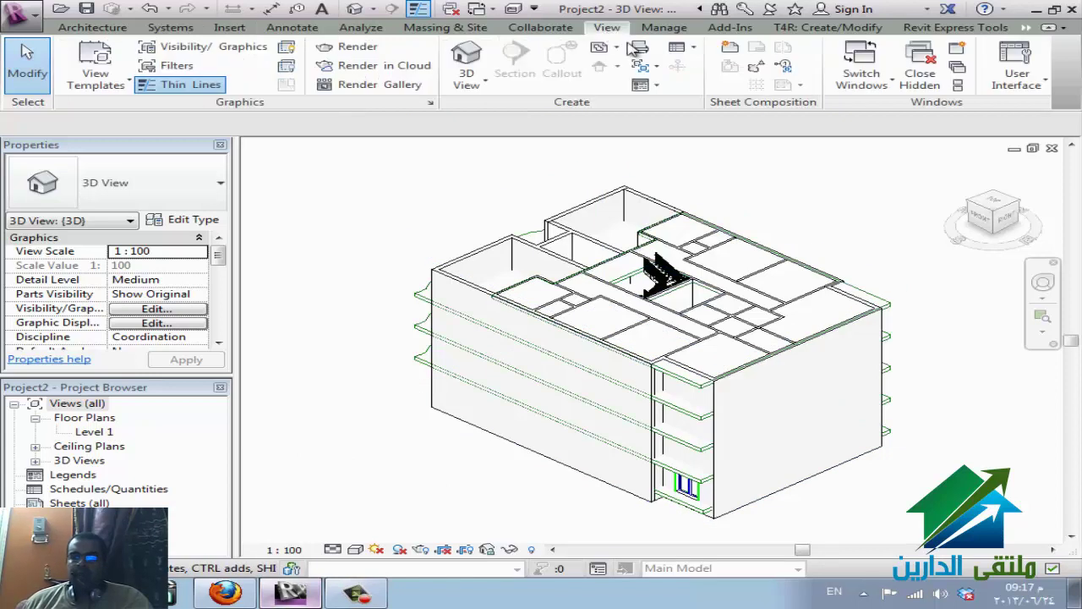
pyautogui.click(685, 50)
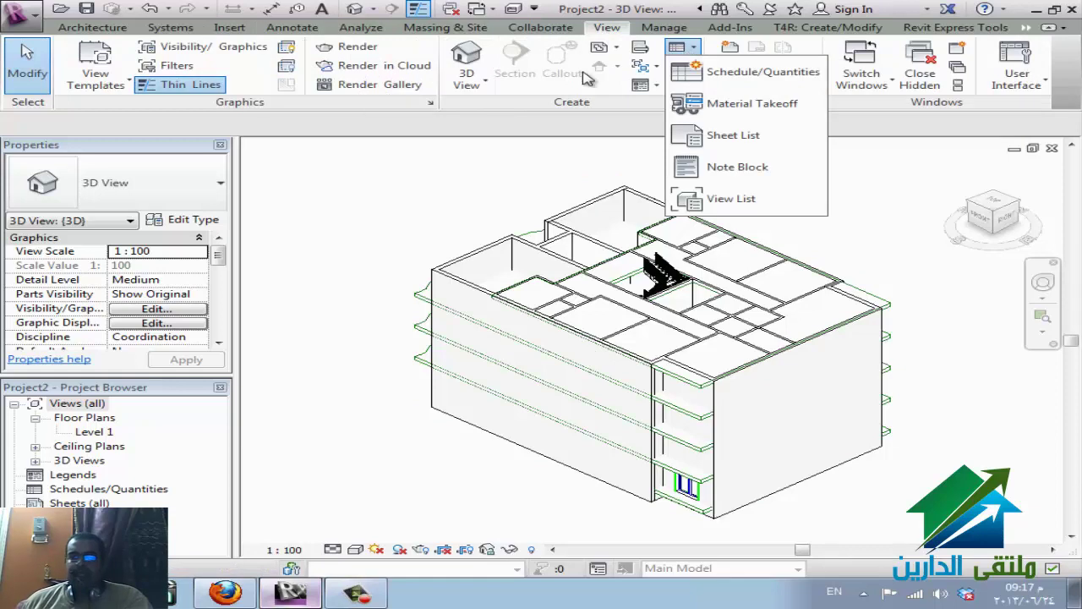
pyautogui.click(603, 49)
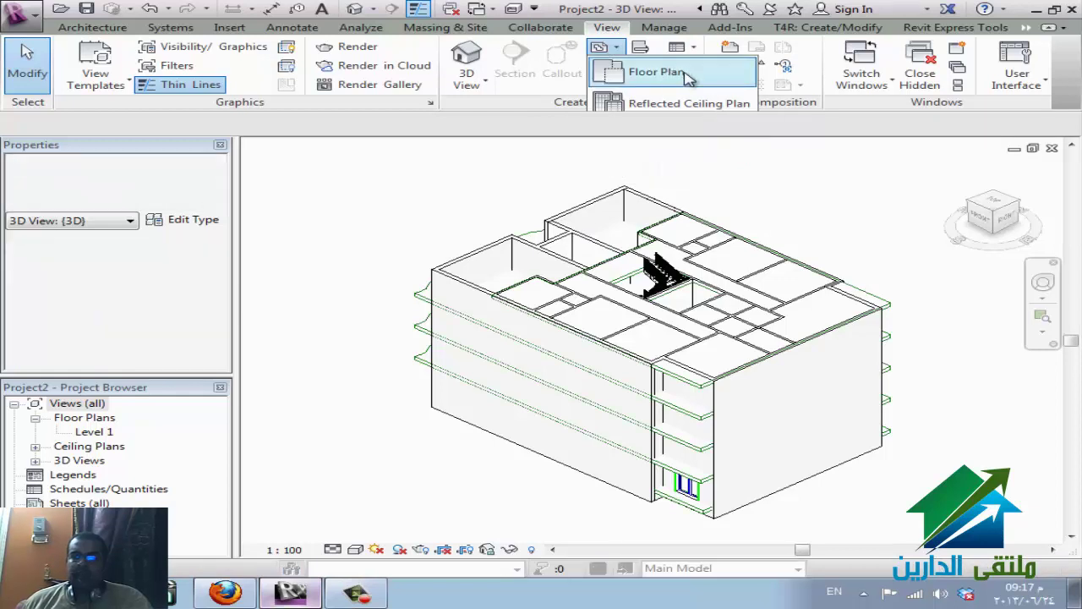
pyautogui.click(668, 73)
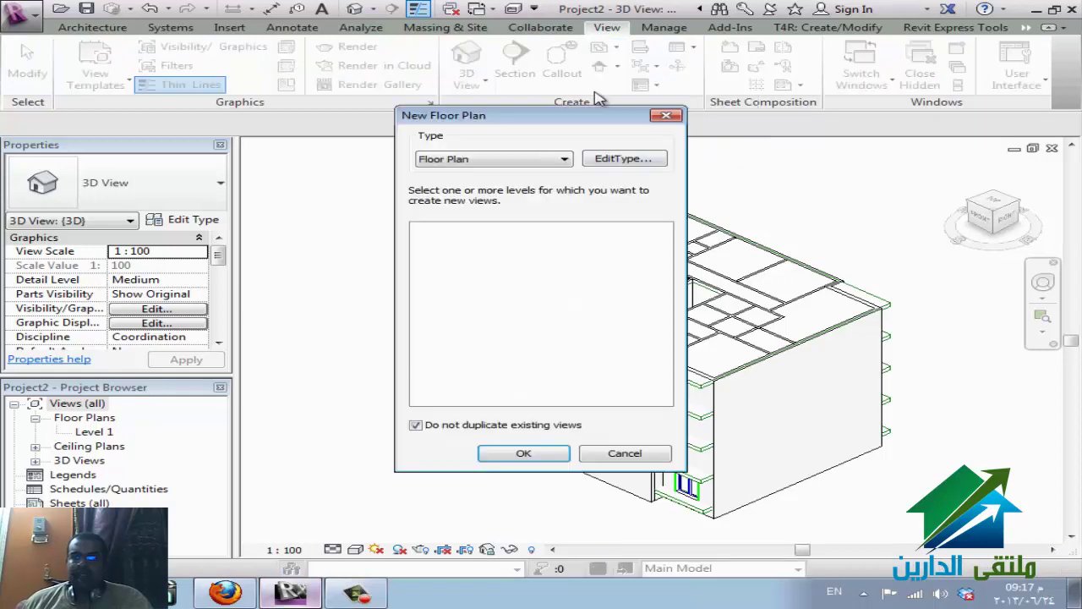
pyautogui.click(476, 426)
pyautogui.click(625, 453)
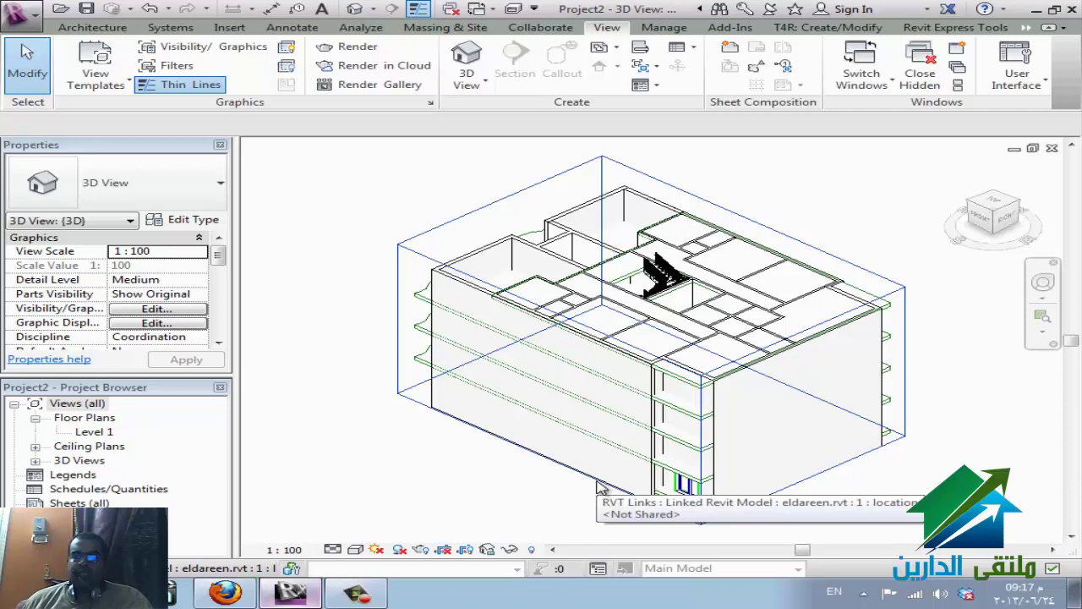
pyautogui.click(598, 488)
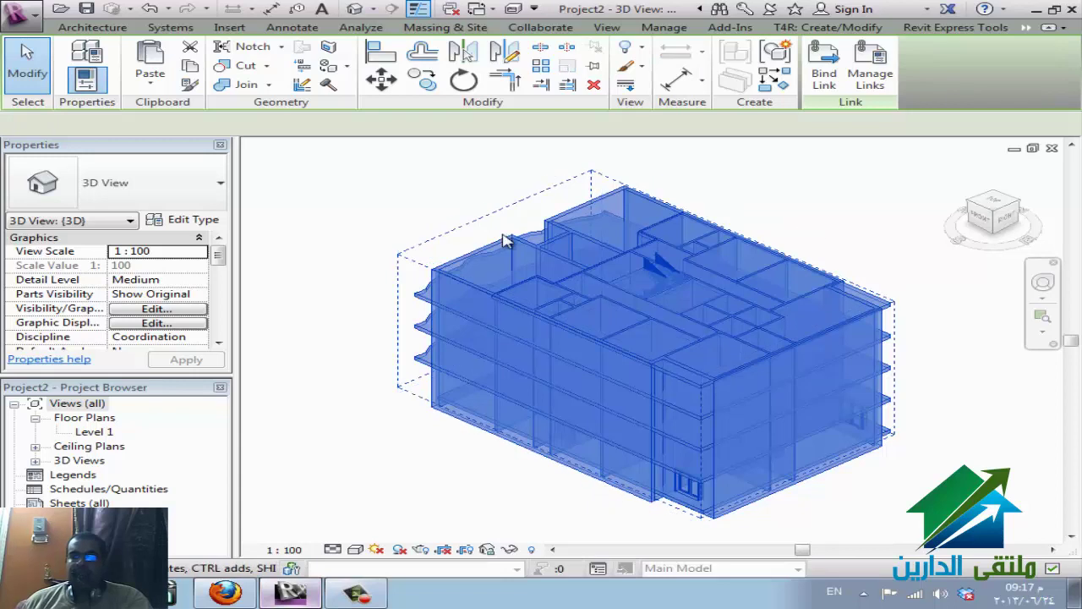
pyautogui.click(439, 521)
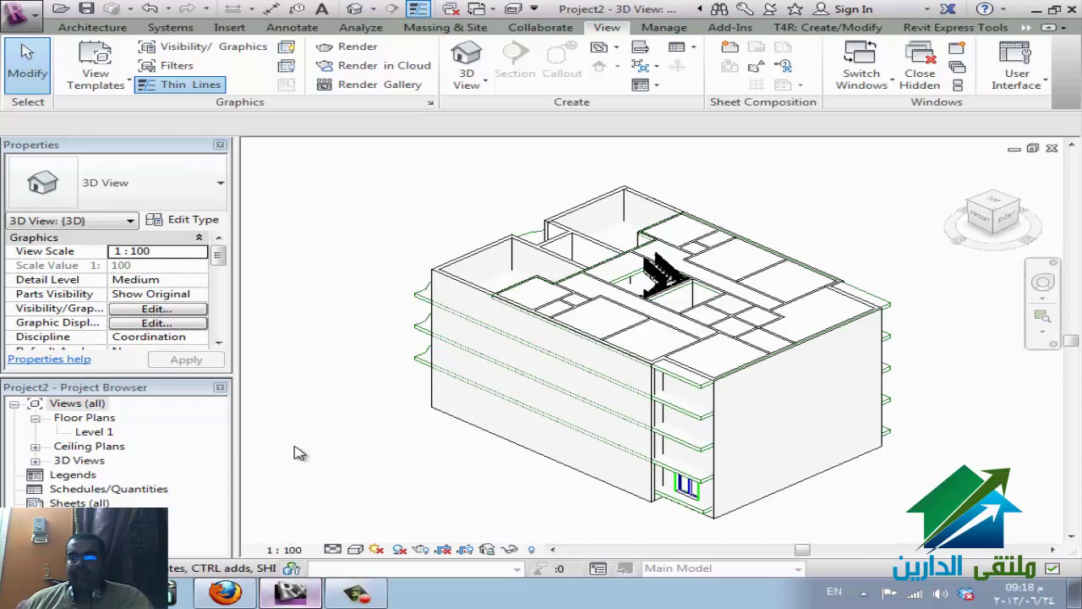
# - Open the Level 1 floor plan and select the linked eldareen building within grids 1–8, A–F
pyautogui.click(96, 432)
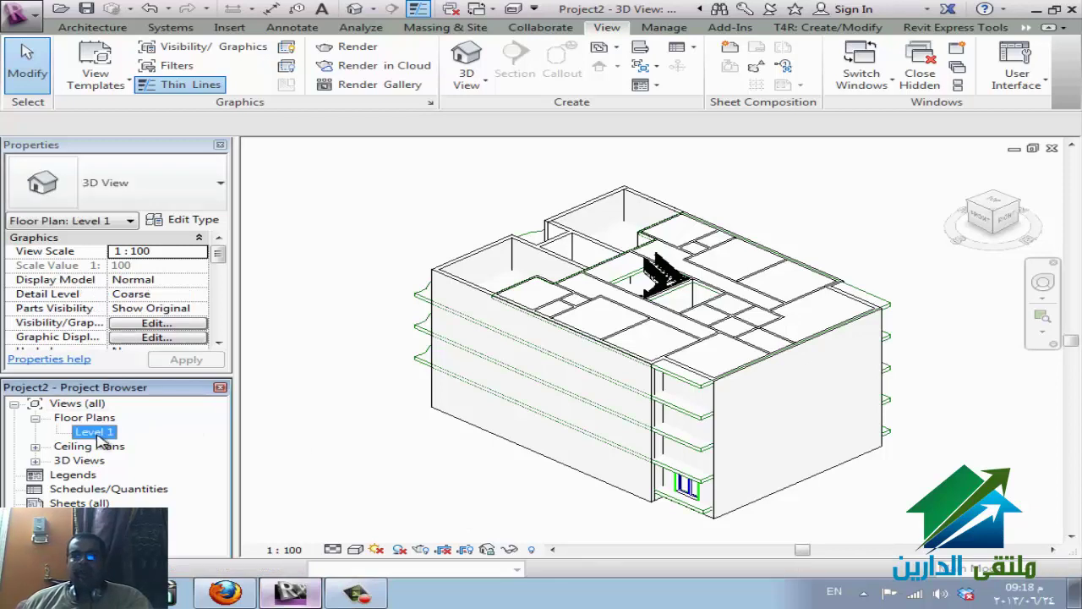
pyautogui.doubleClick(98, 433)
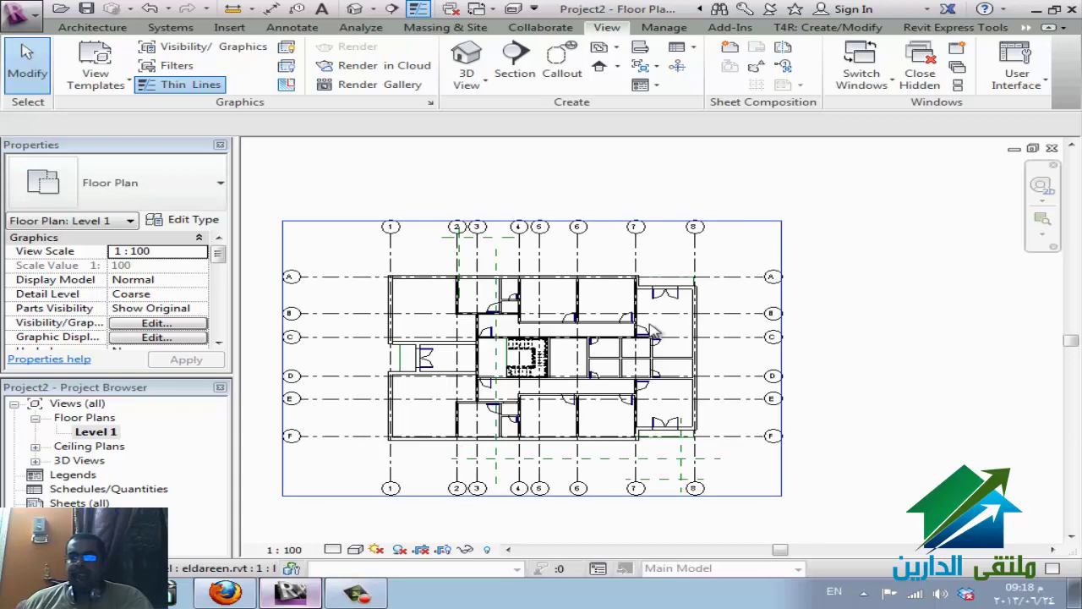
pyautogui.scroll(2, 556, 300)
pyautogui.scroll(2, 542, 380)
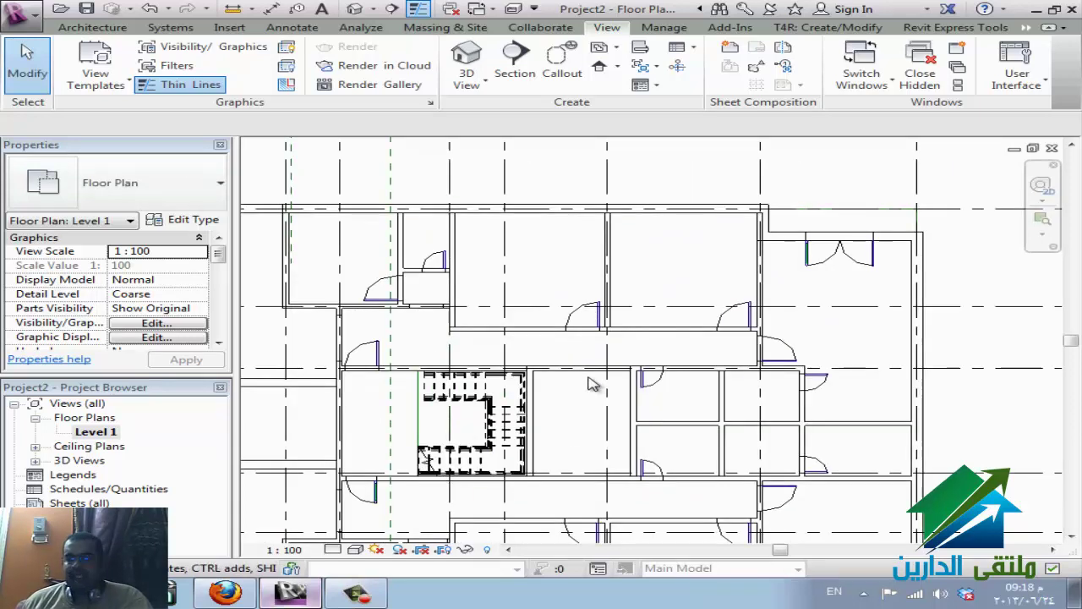
pyautogui.scroll(-1, 588, 382)
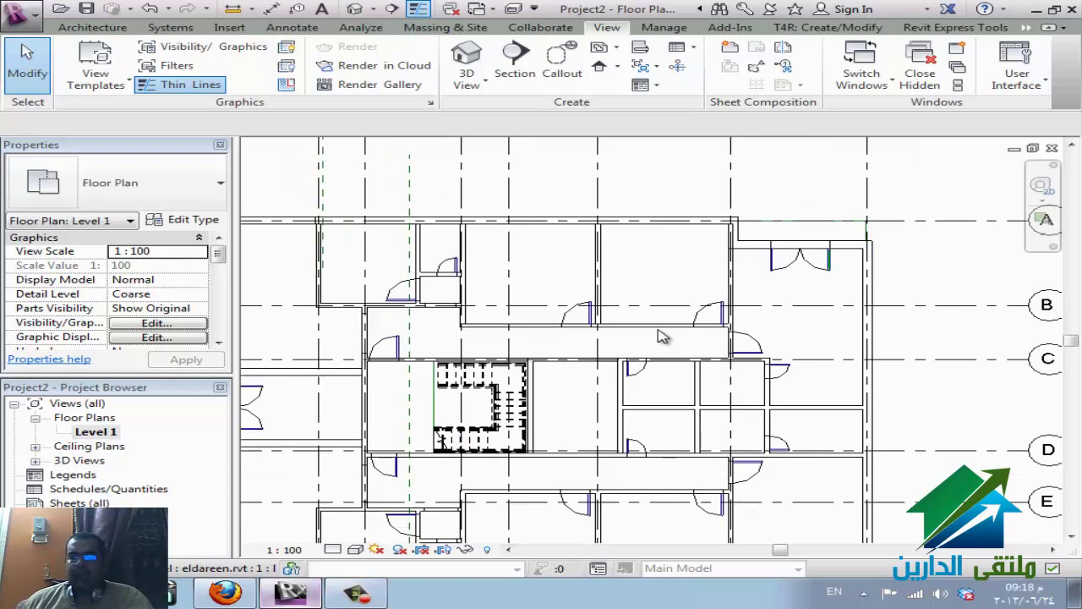
pyautogui.scroll(-2, 662, 336)
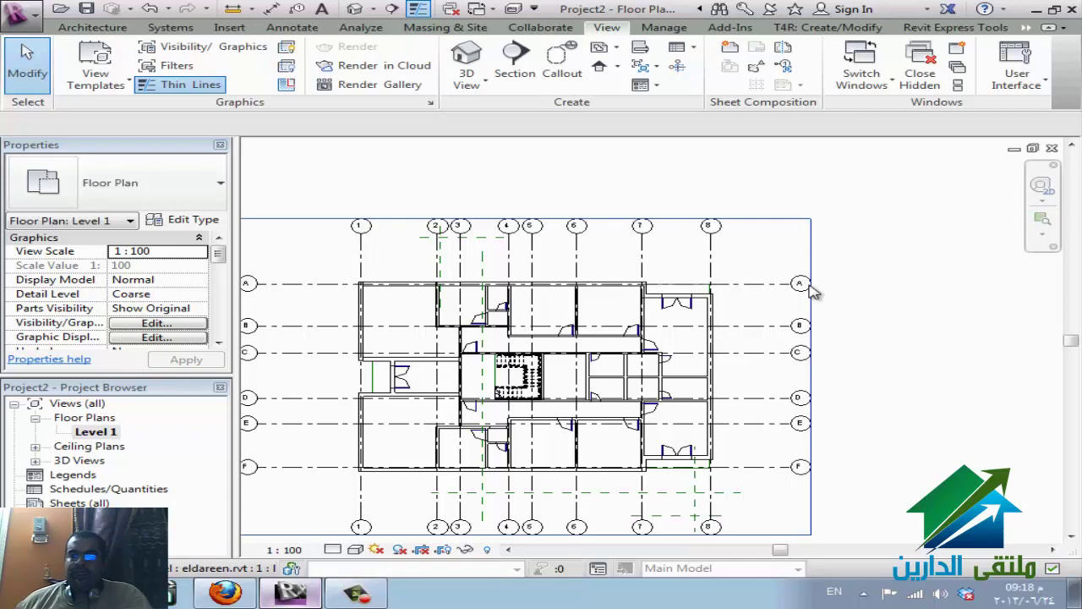
pyautogui.click(812, 291)
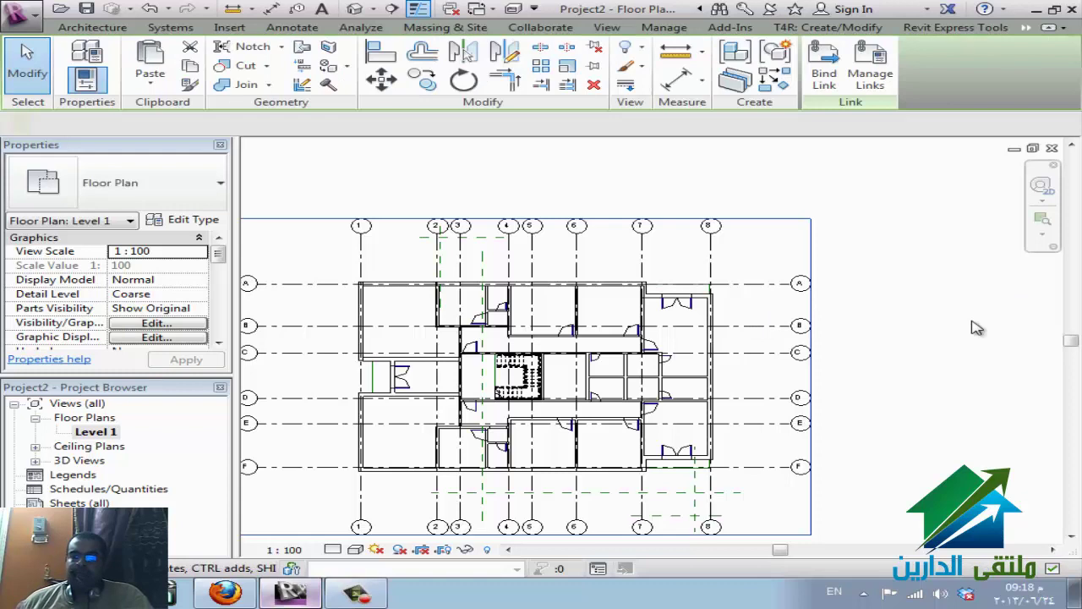
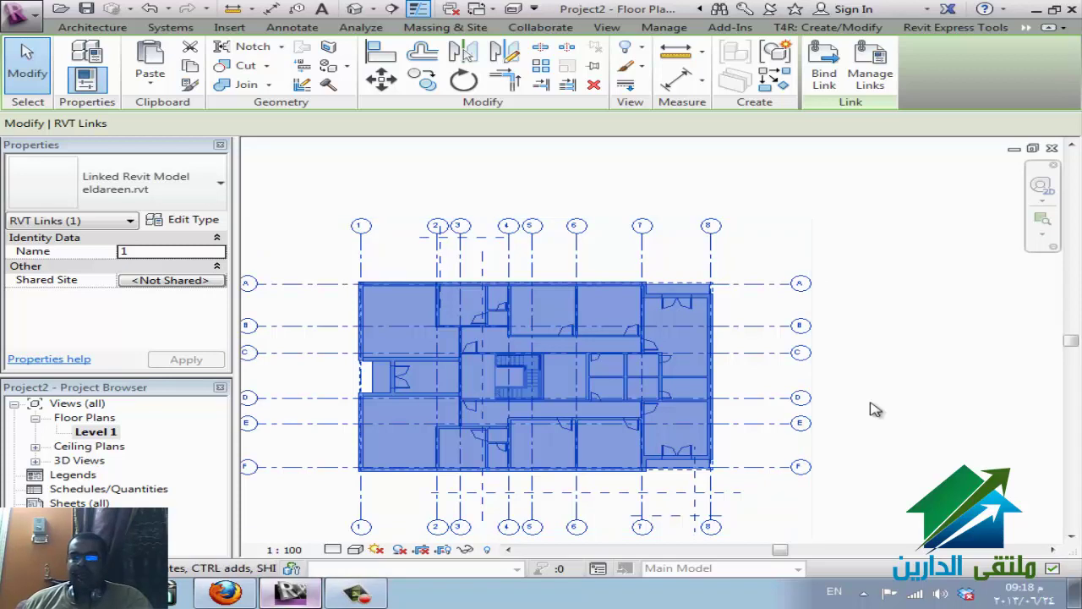
# - Deselect the eldareen.rvt link, cancel a started section without placing it, and zoom out on Level 1
pyautogui.press('Escape')
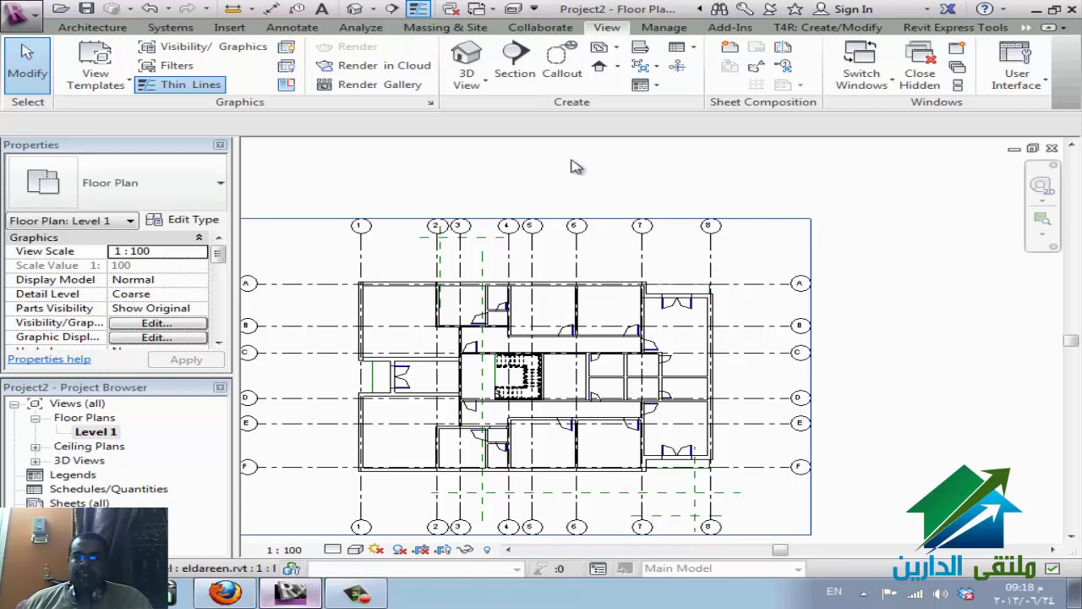
pyautogui.click(514, 67)
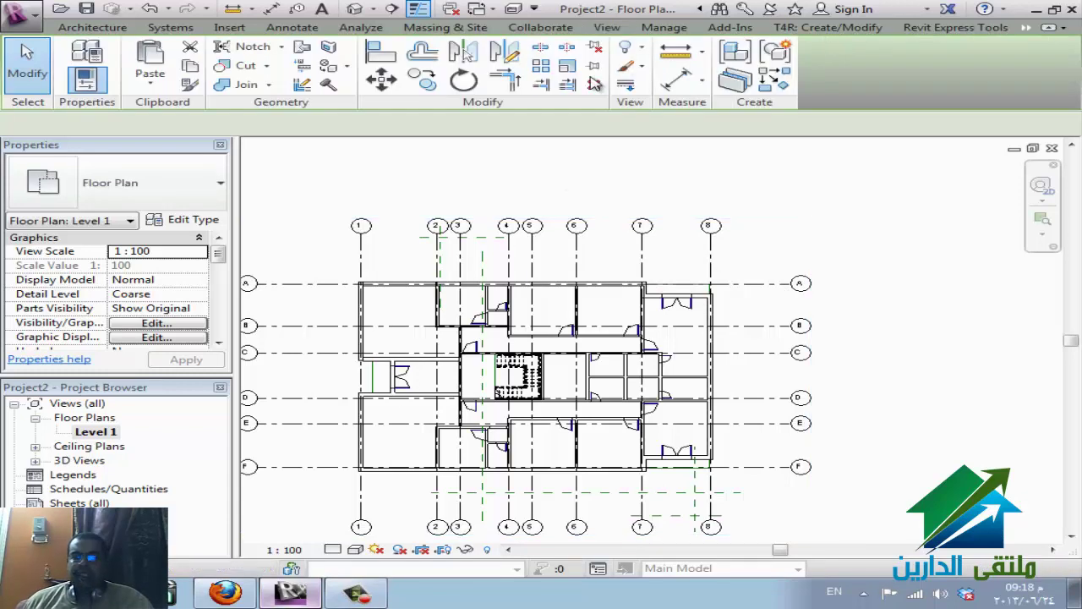
pyautogui.press('Escape')
pyautogui.press('Escape')
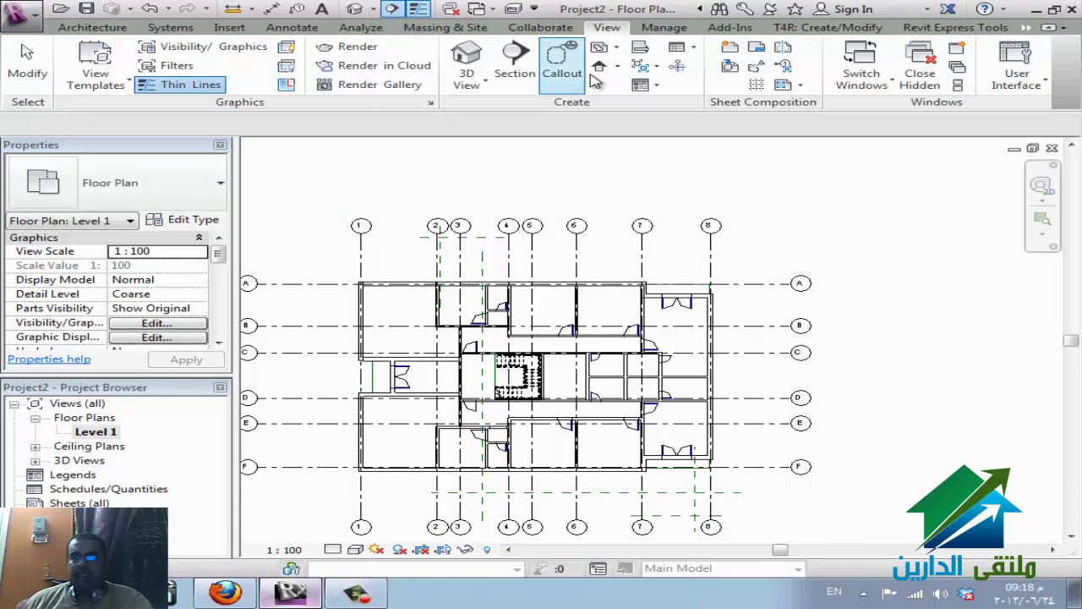
pyautogui.scroll(-3, 642, 222)
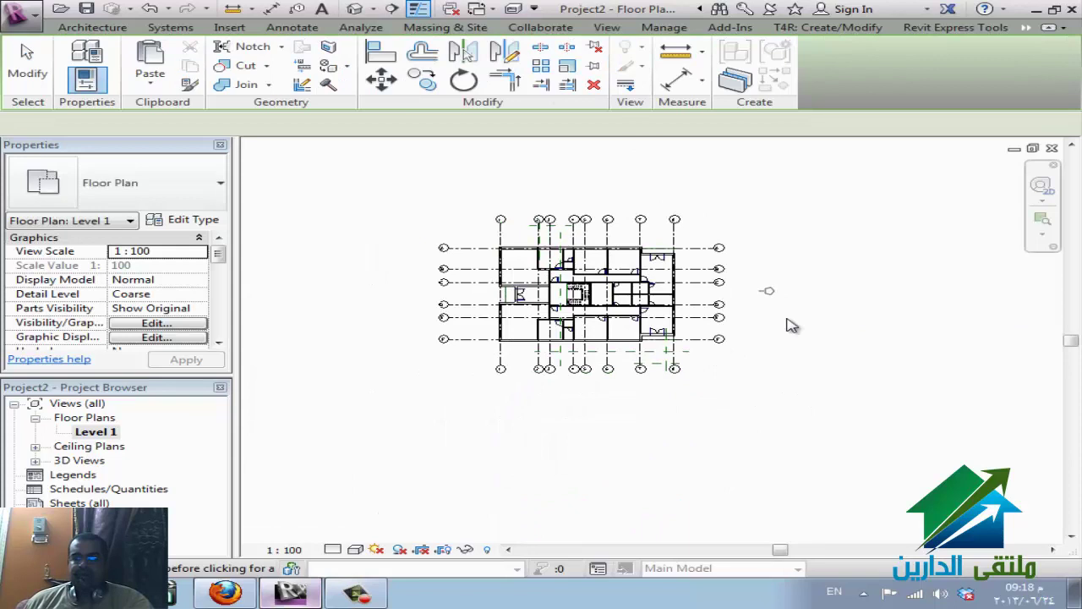
# - Place an elevation marker right of the plan and stretch its extent across the whole building
pyautogui.click(767, 292)
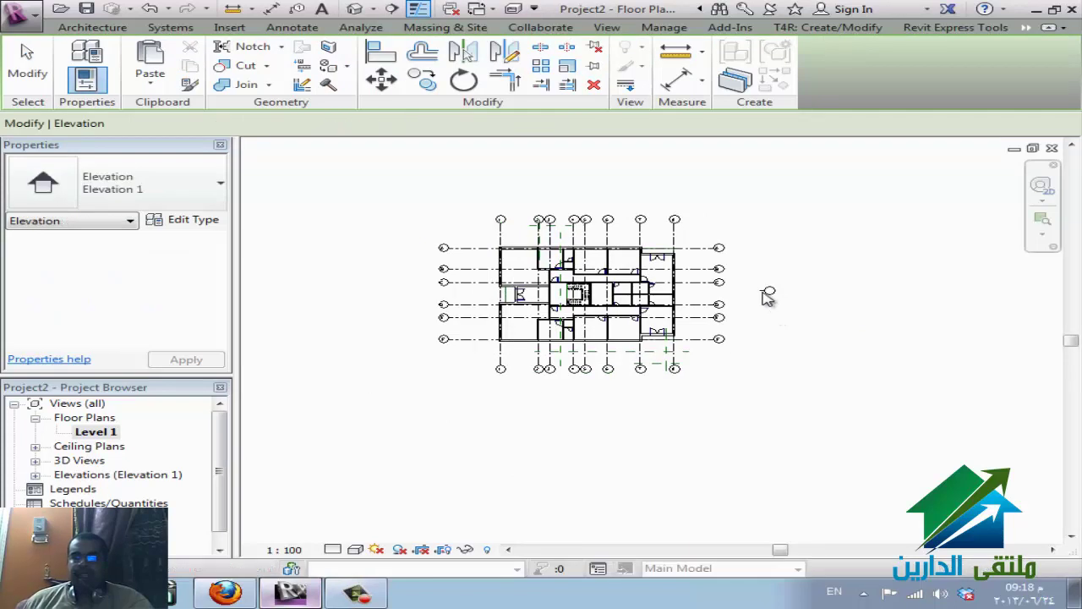
pyautogui.press('Escape')
pyautogui.press('Escape')
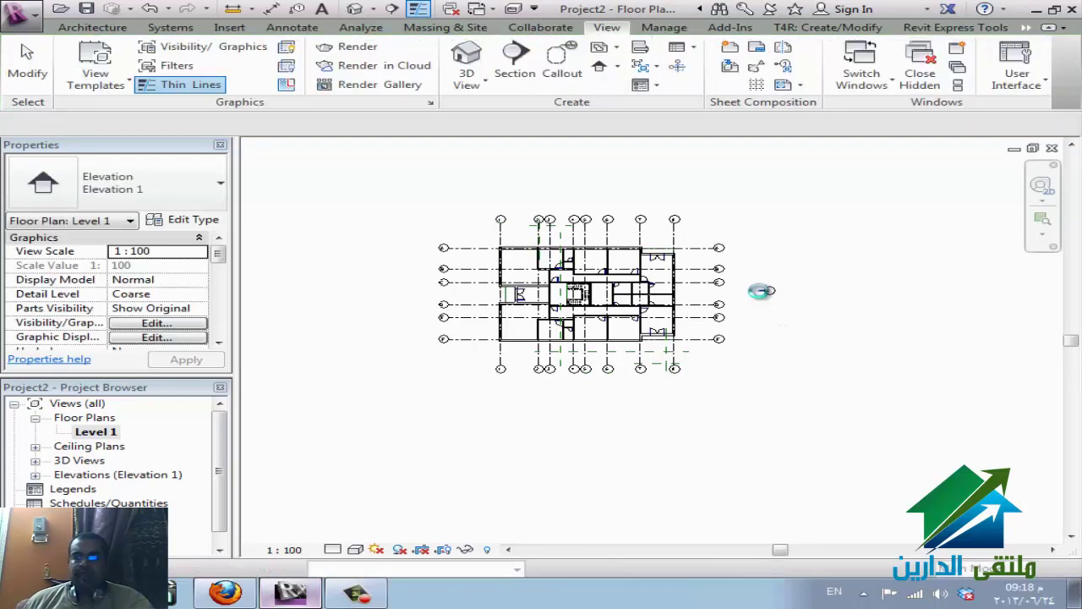
pyautogui.rightClick(746, 296)
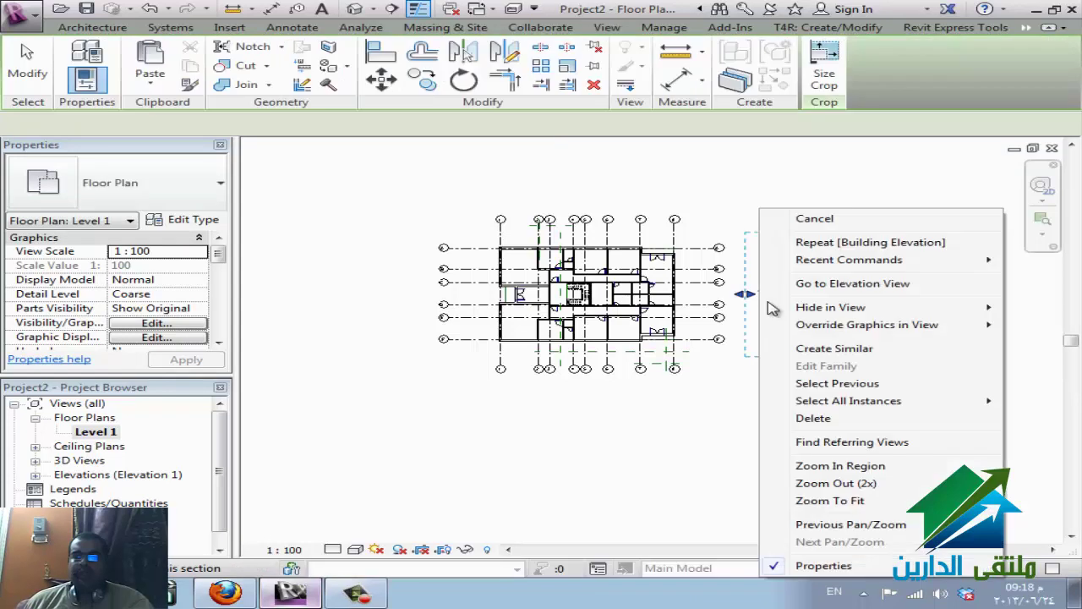
pyautogui.click(744, 296)
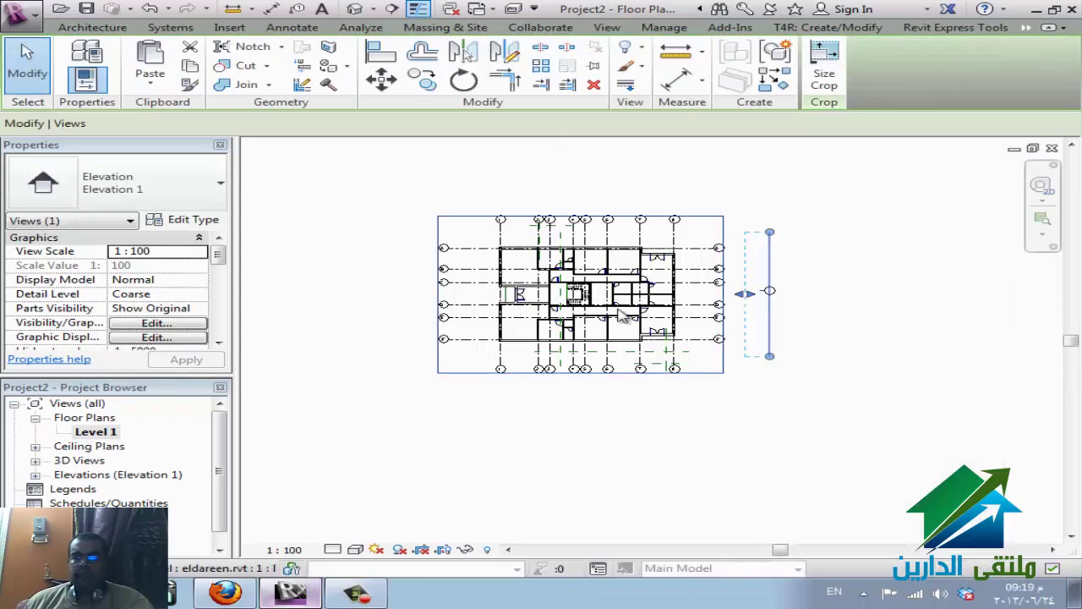
pyautogui.moveTo(578, 296); pyautogui.dragTo(442, 294)
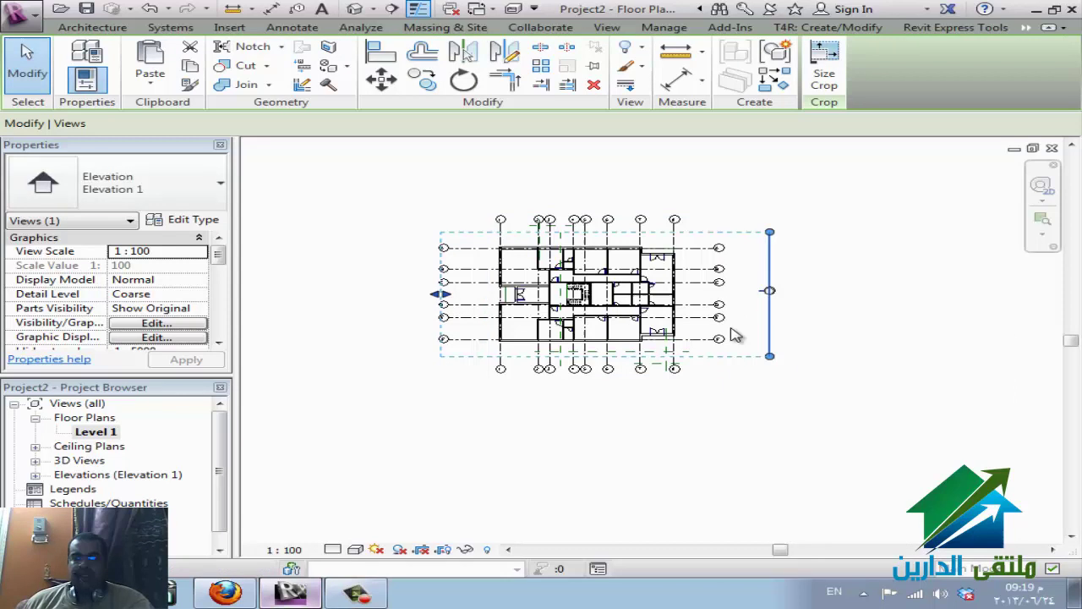
# - Go to the new Elevation 1 view from the elevation line's context menu
pyautogui.rightClick(770, 294)
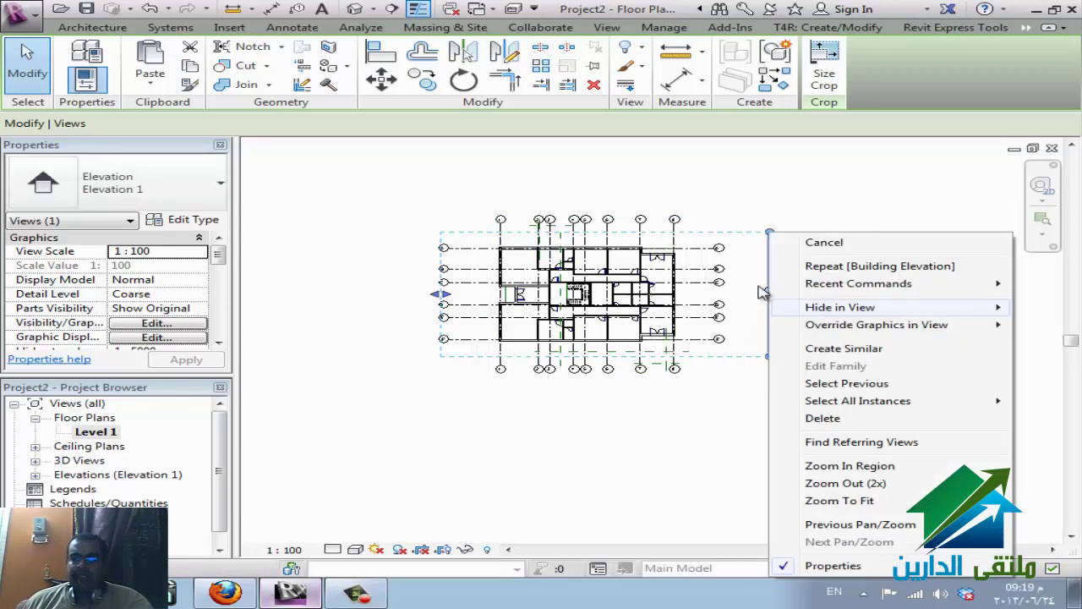
pyautogui.click(762, 295)
pyautogui.rightClick(762, 295)
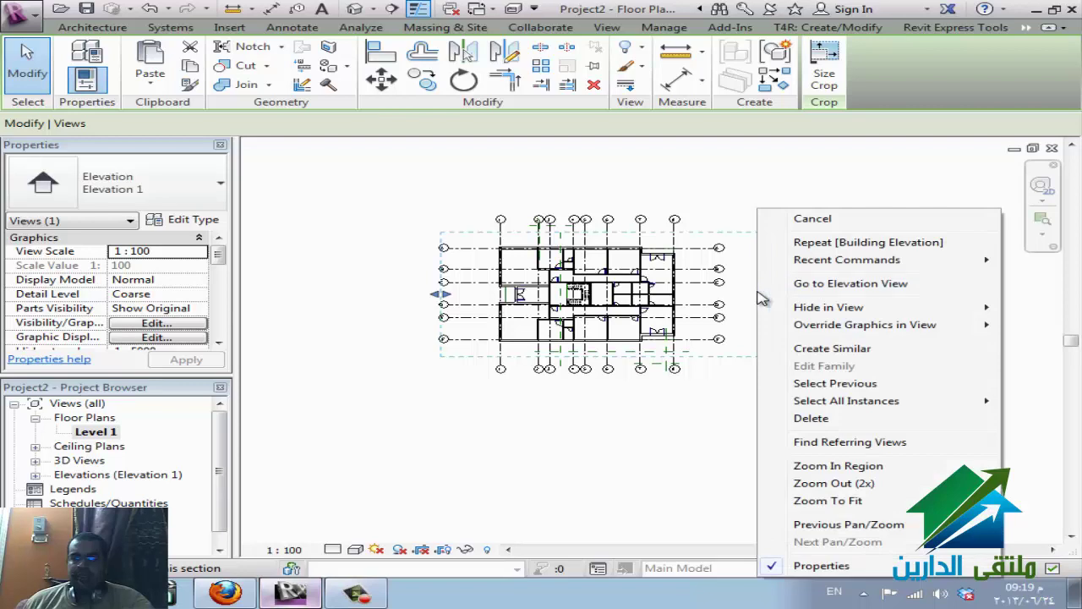
pyautogui.click(812, 289)
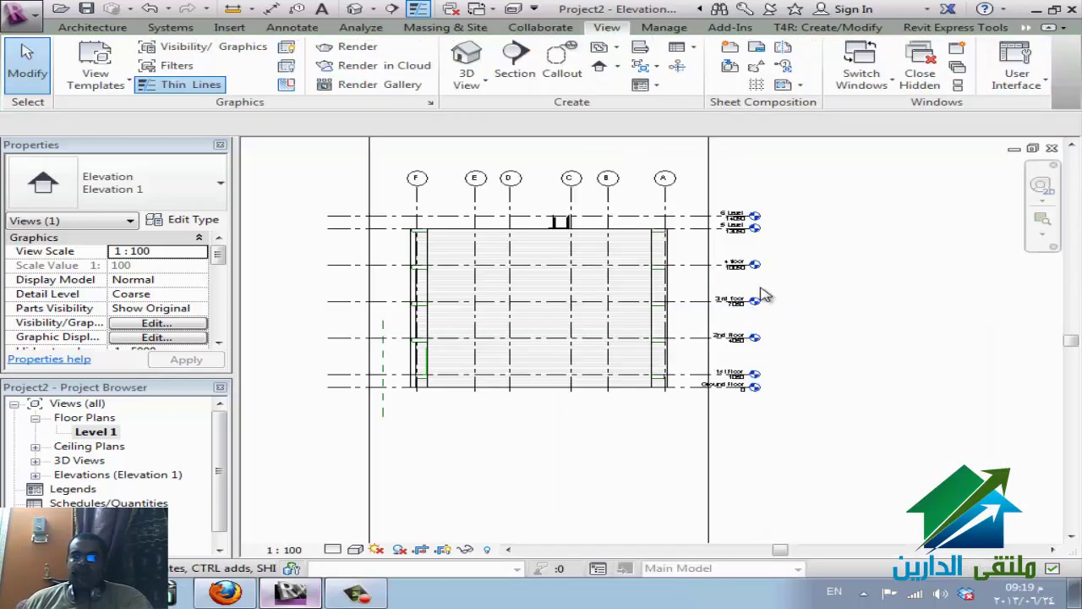
# - Zoom in on the Elevation 1 level tags, then switch back to the Level 1 floor plan
pyautogui.scroll(3, 761, 293)
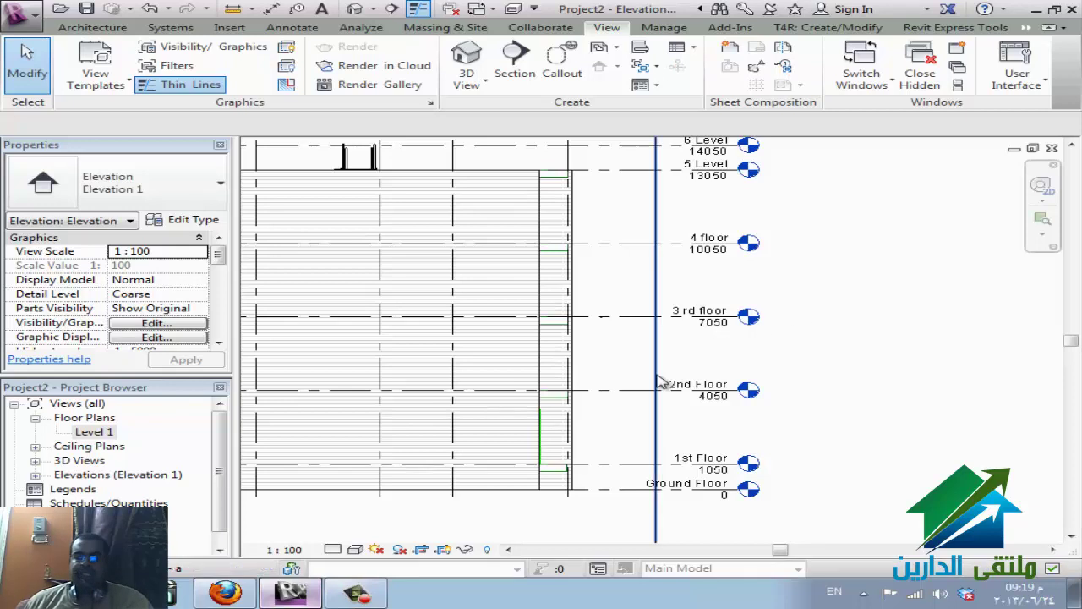
pyautogui.hotkey('ctrl', 'Tab')
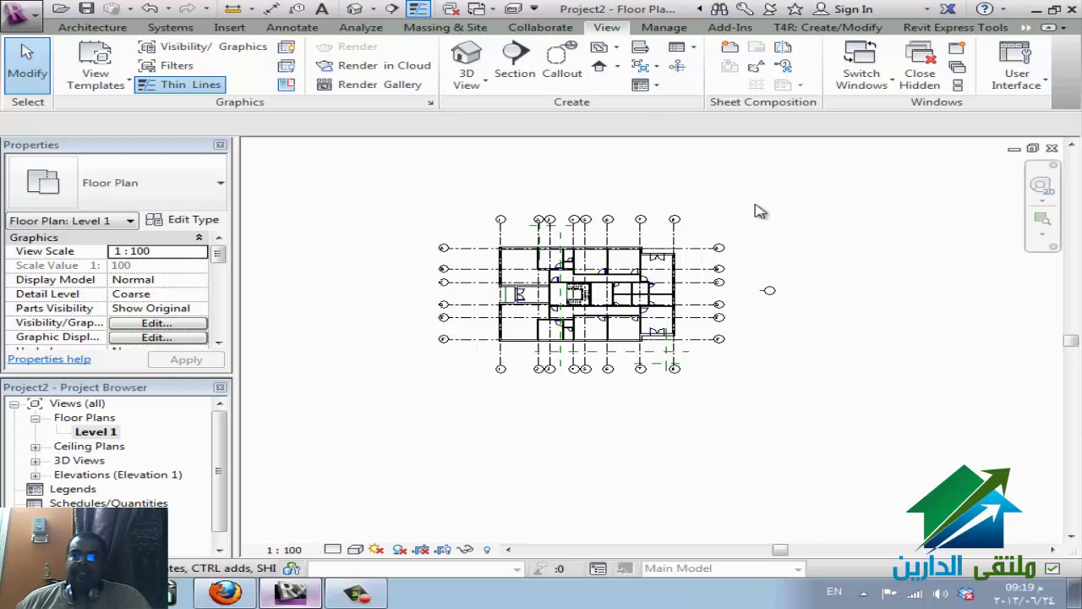
# - Select the eldareen.rvt link and start Copy/Monitor > Select Link on that linked model
pyautogui.click(724, 256)
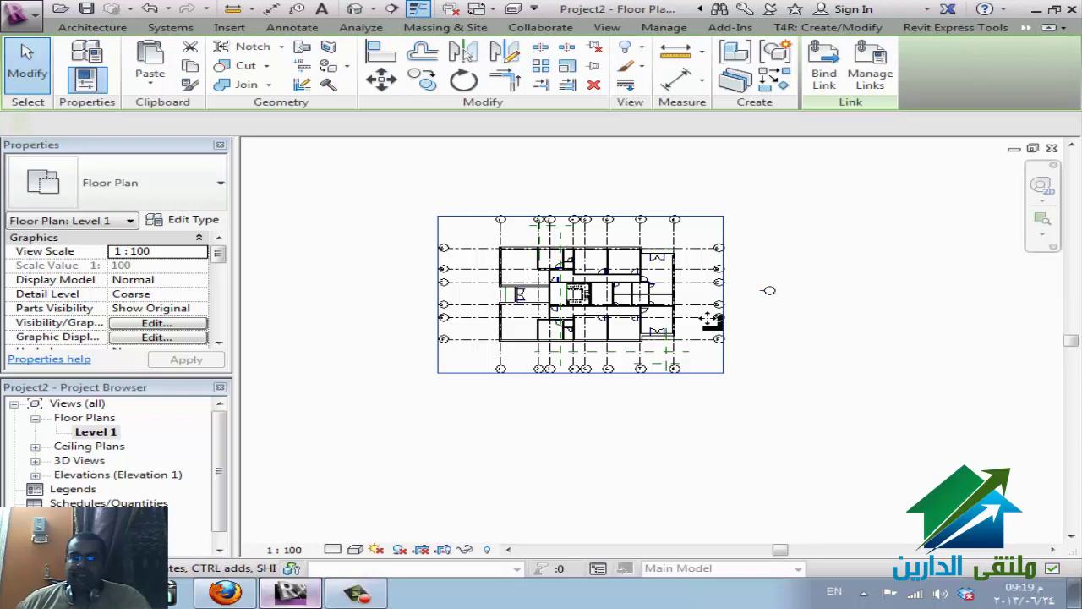
pyautogui.click(709, 319)
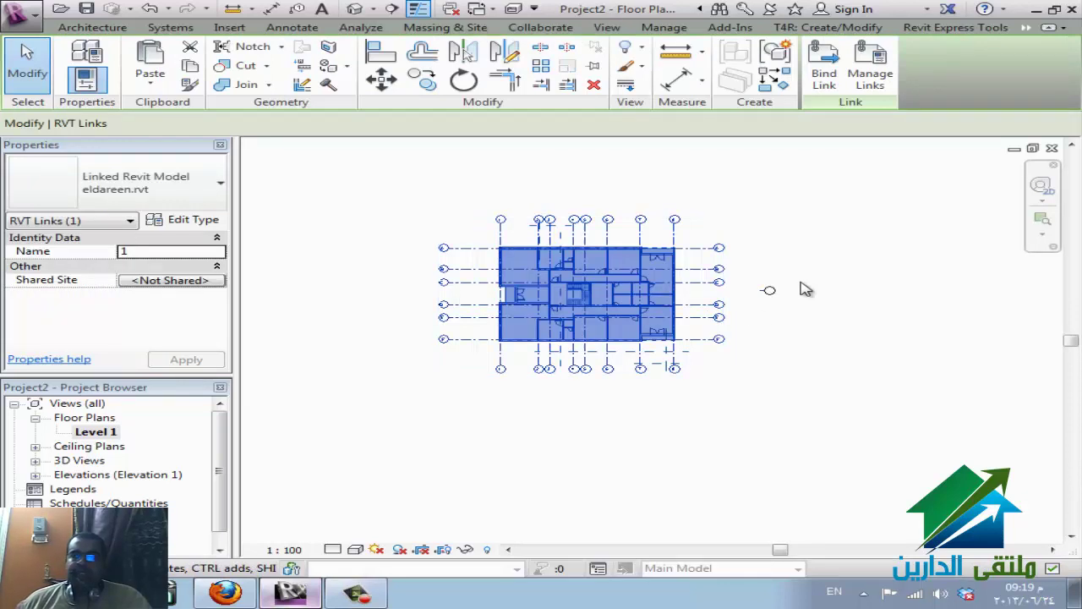
pyautogui.click(531, 31)
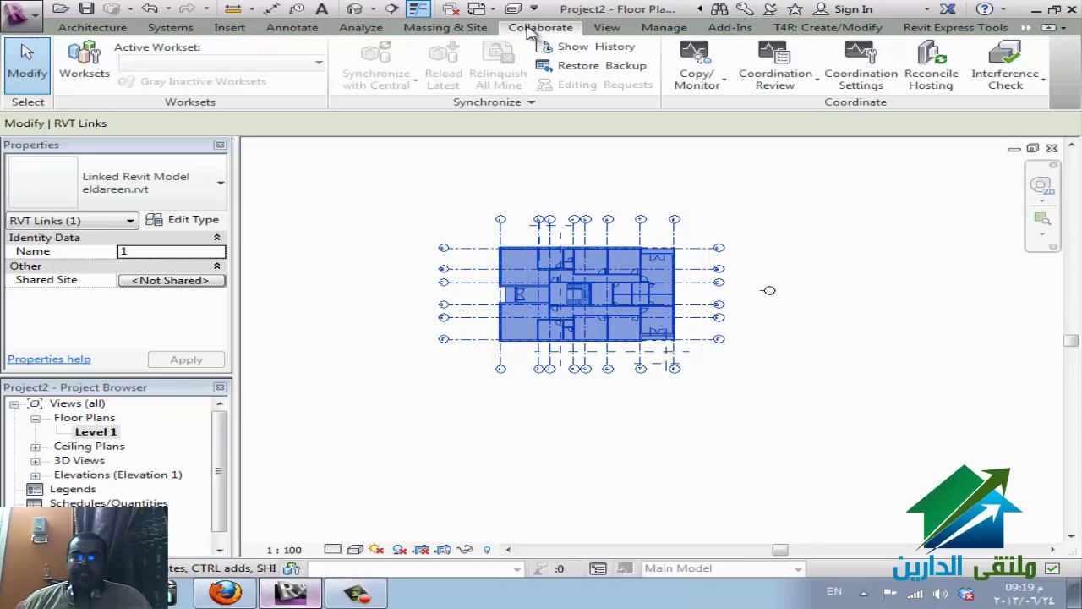
pyautogui.click(717, 88)
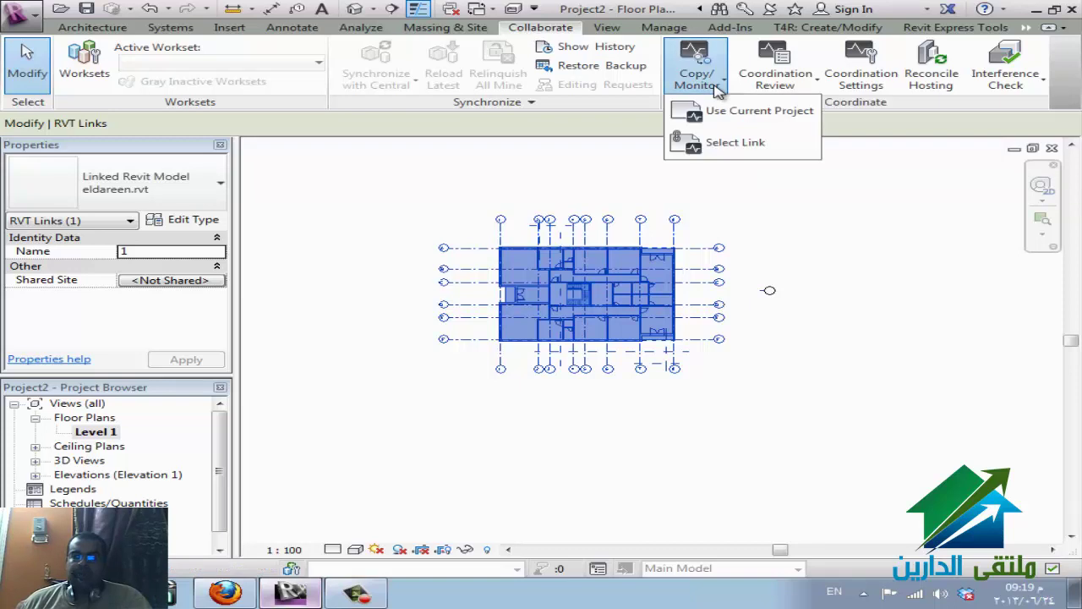
pyautogui.click(729, 143)
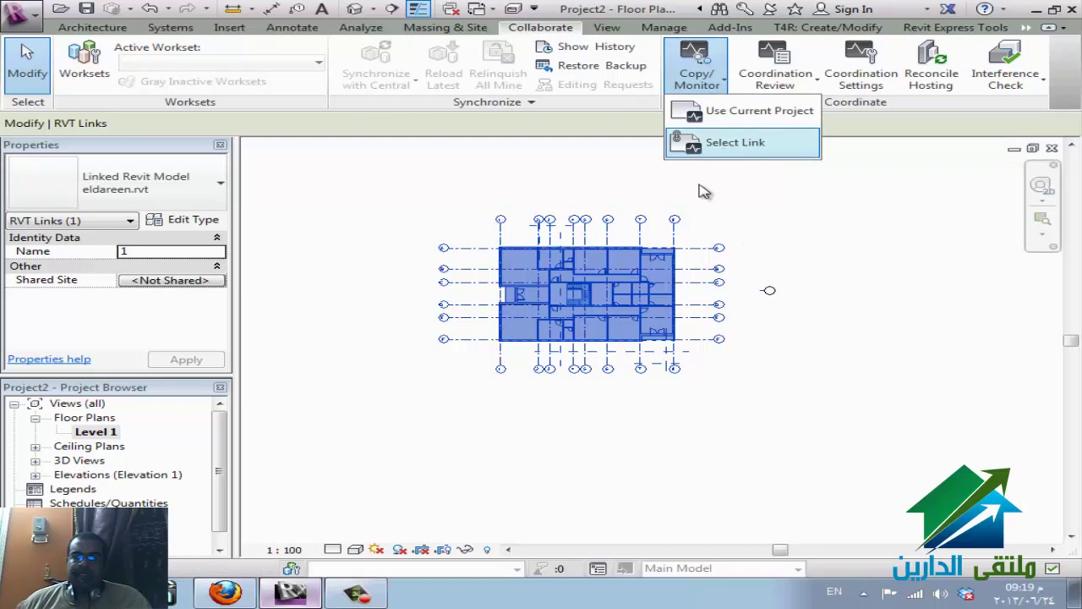
pyautogui.click(684, 272)
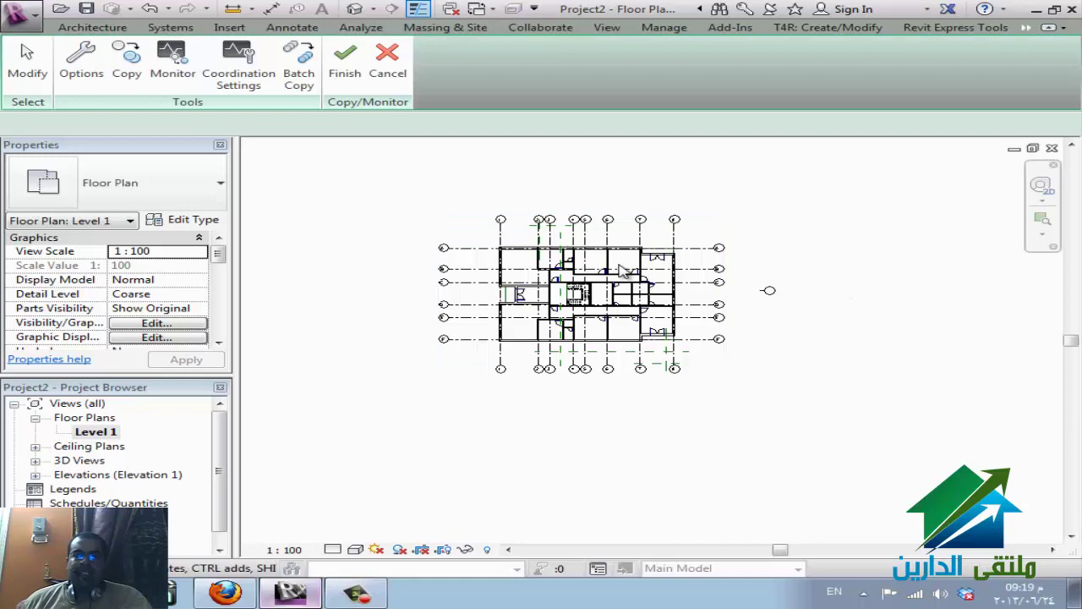
# - Window-select the linked grids for copying, add grid 3, and check the selection holds 14 Grids
pyautogui.scroll(2, 618, 268)
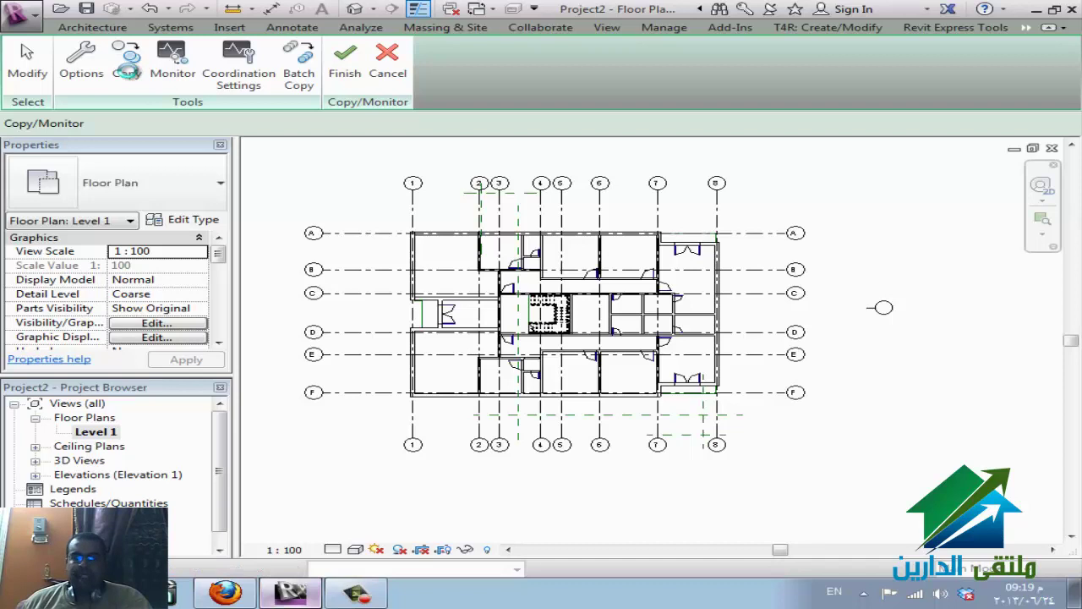
pyautogui.click(127, 67)
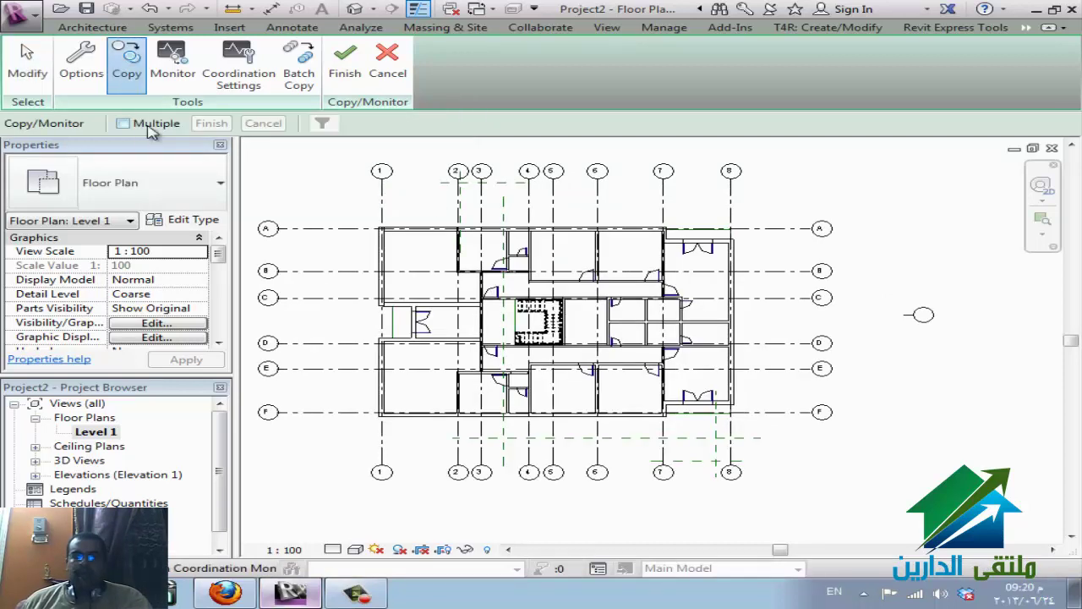
pyautogui.moveTo(339, 433); pyautogui.dragTo(306, 216)
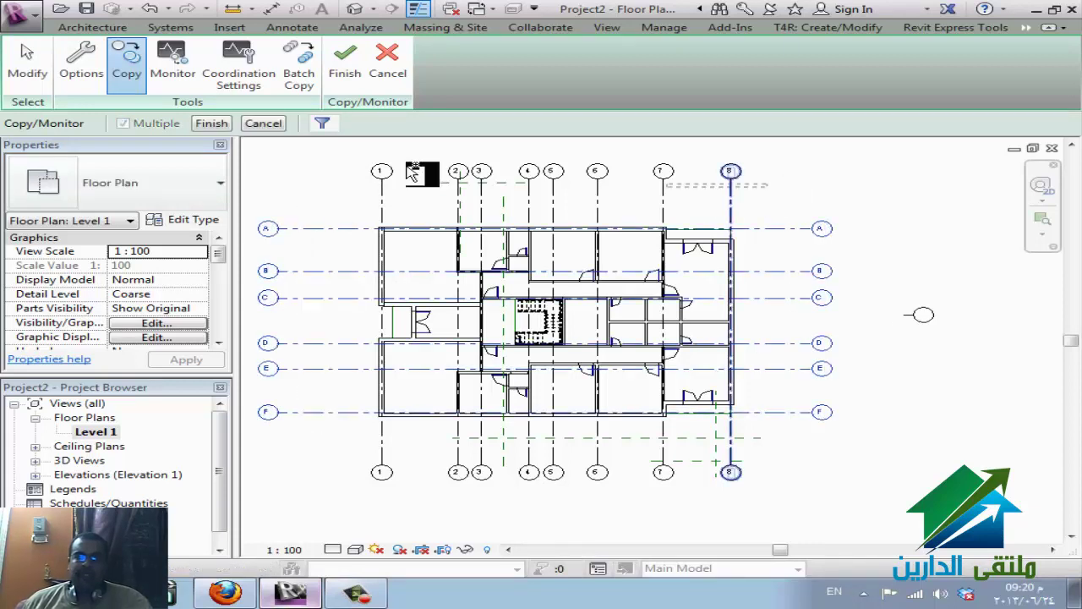
pyautogui.press('Return')
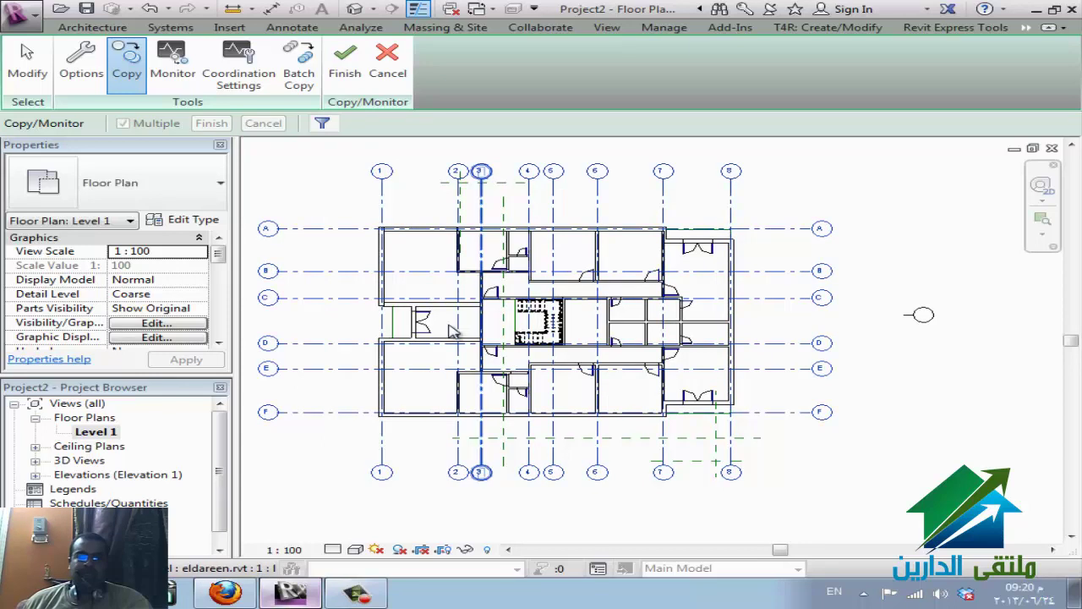
pyautogui.click(453, 332)
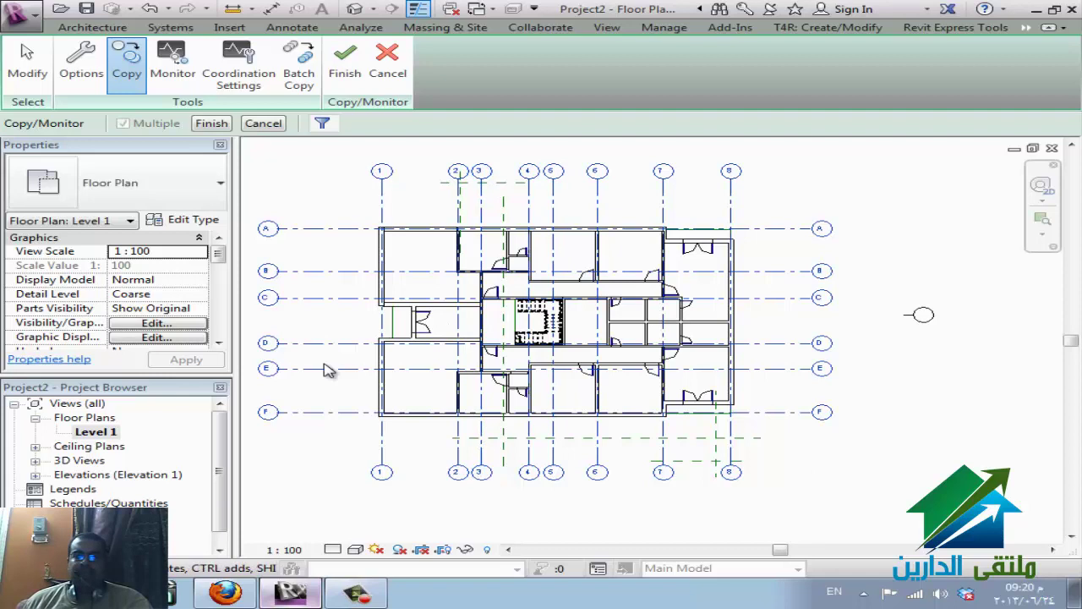
pyautogui.click(321, 124)
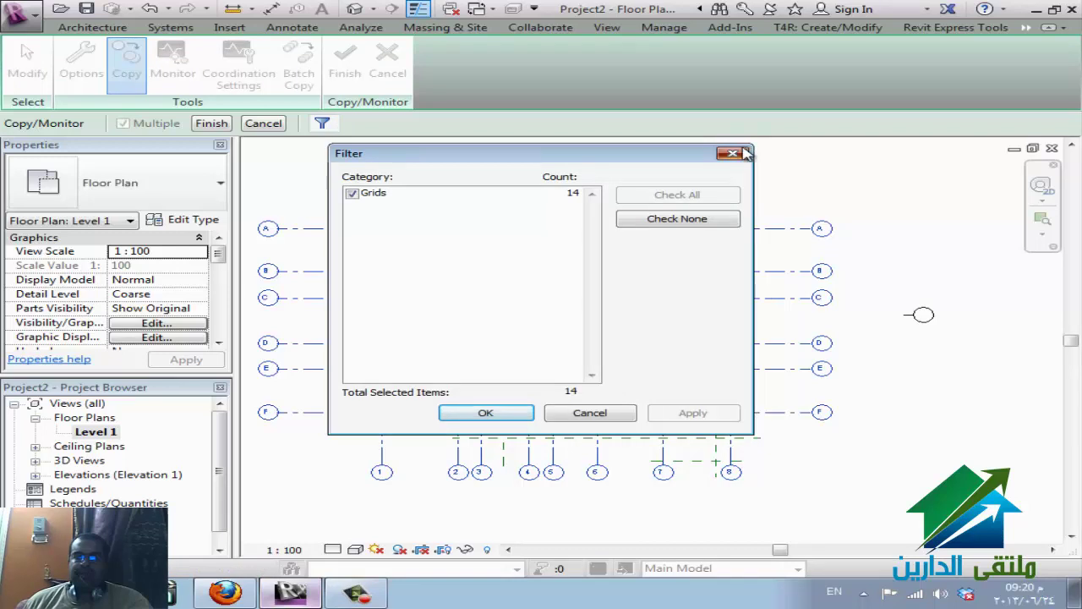
# - Close the filter check and finish Copy/Monitor so the 14 grids are copied and monitored
pyautogui.click(734, 153)
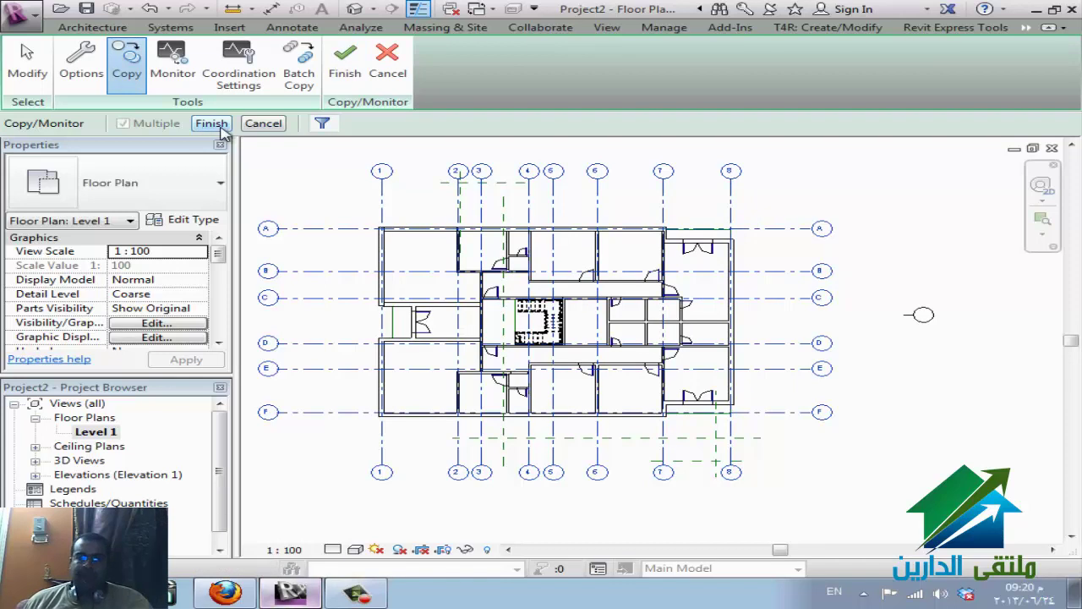
pyautogui.click(218, 125)
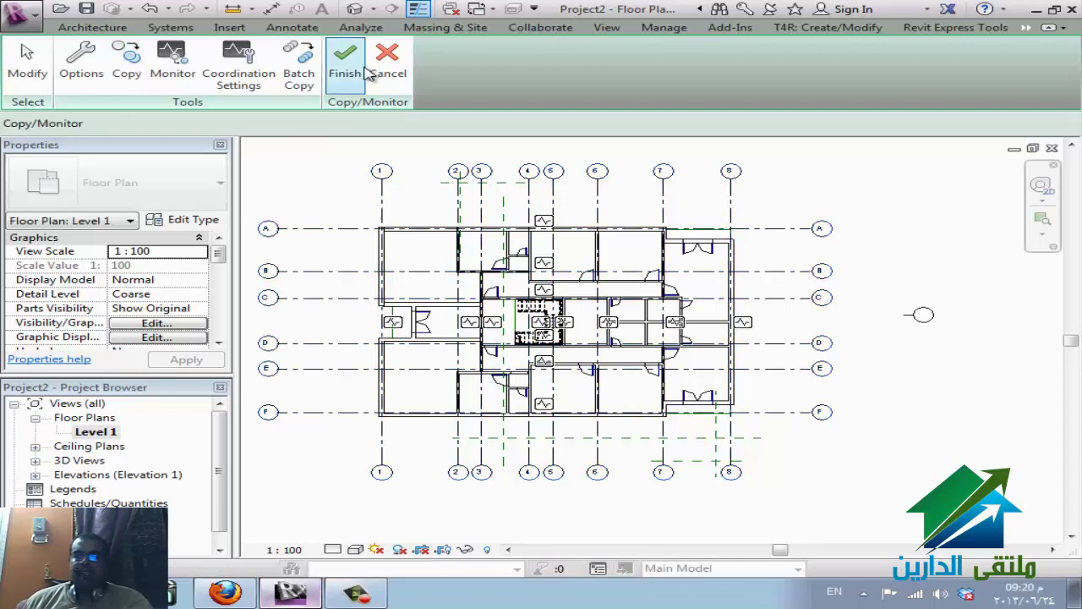
pyautogui.click(362, 68)
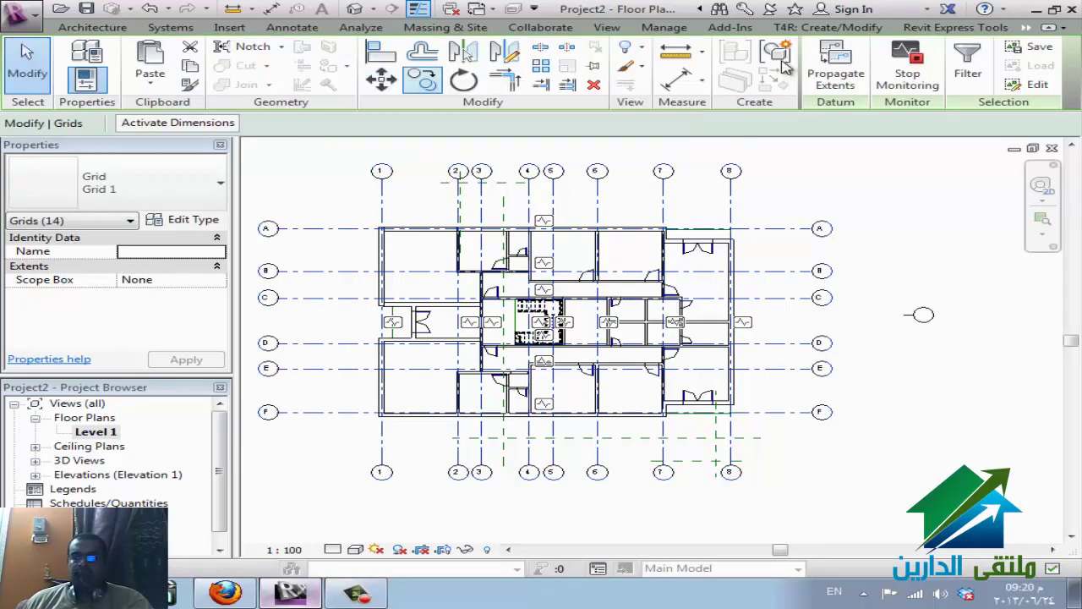
pyautogui.click(1028, 28)
pyautogui.click(1037, 63)
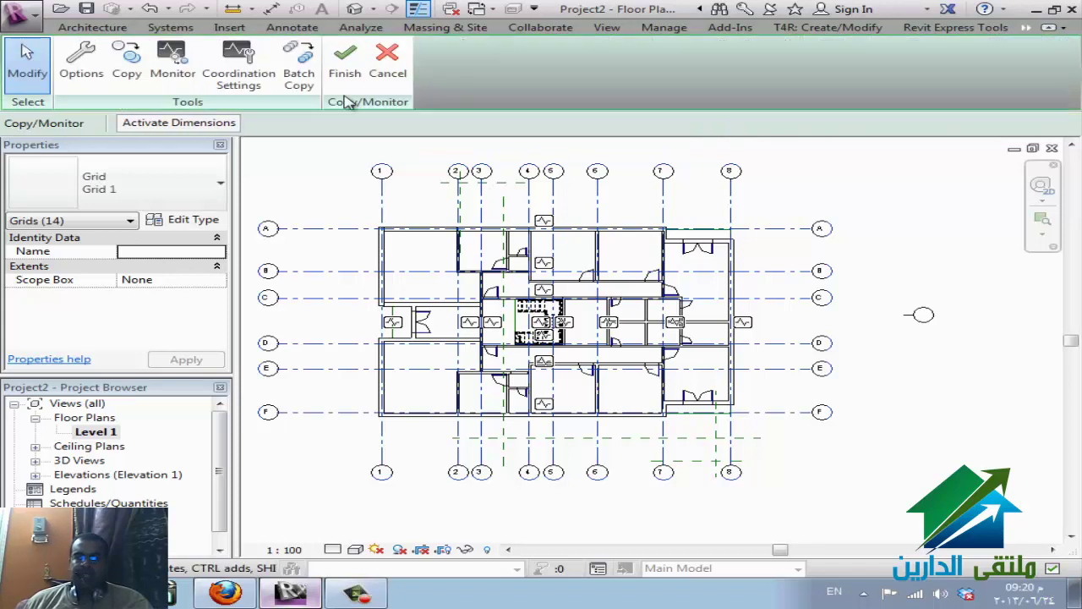
pyautogui.click(345, 70)
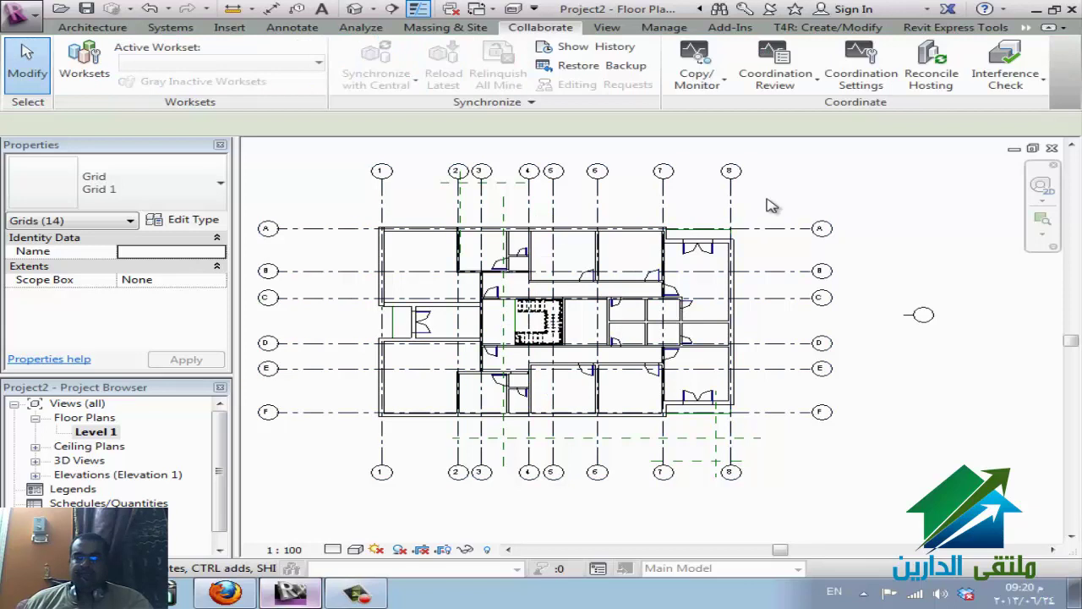
pyautogui.click(774, 199)
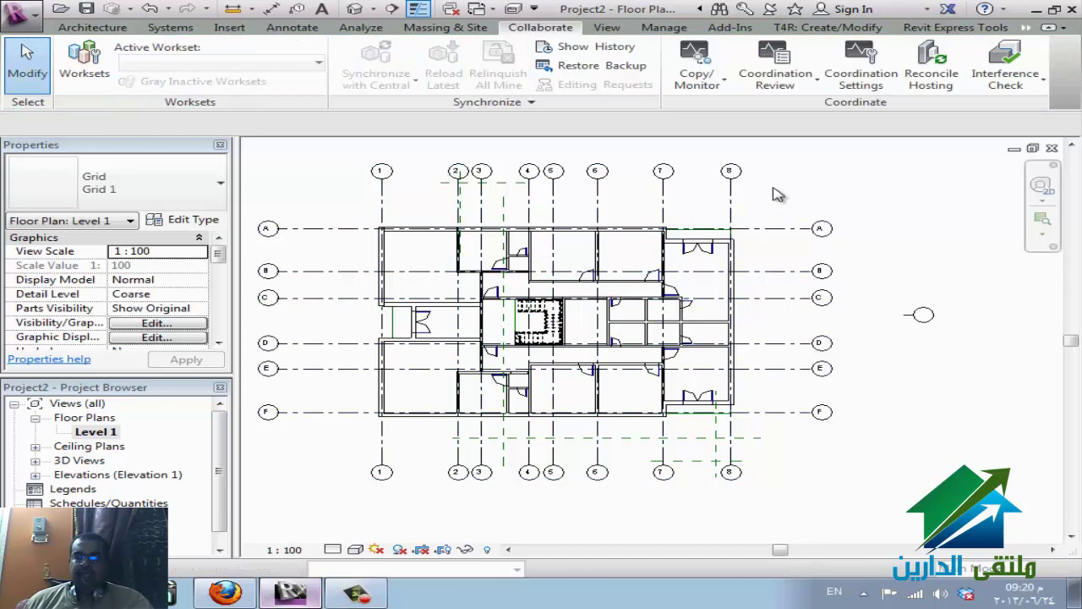
pyautogui.click(732, 206)
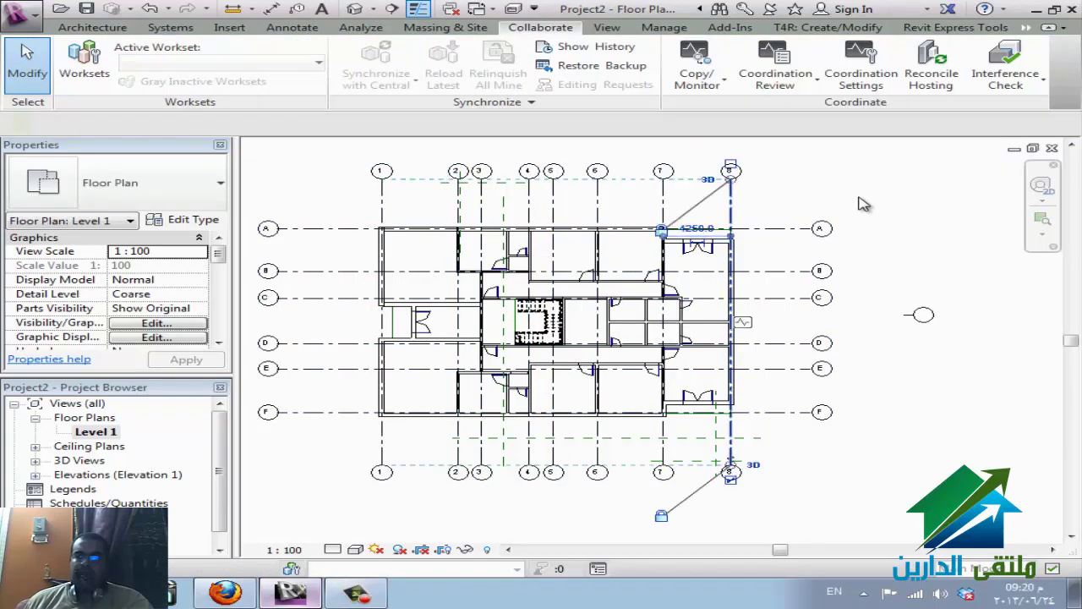
pyautogui.click(925, 203)
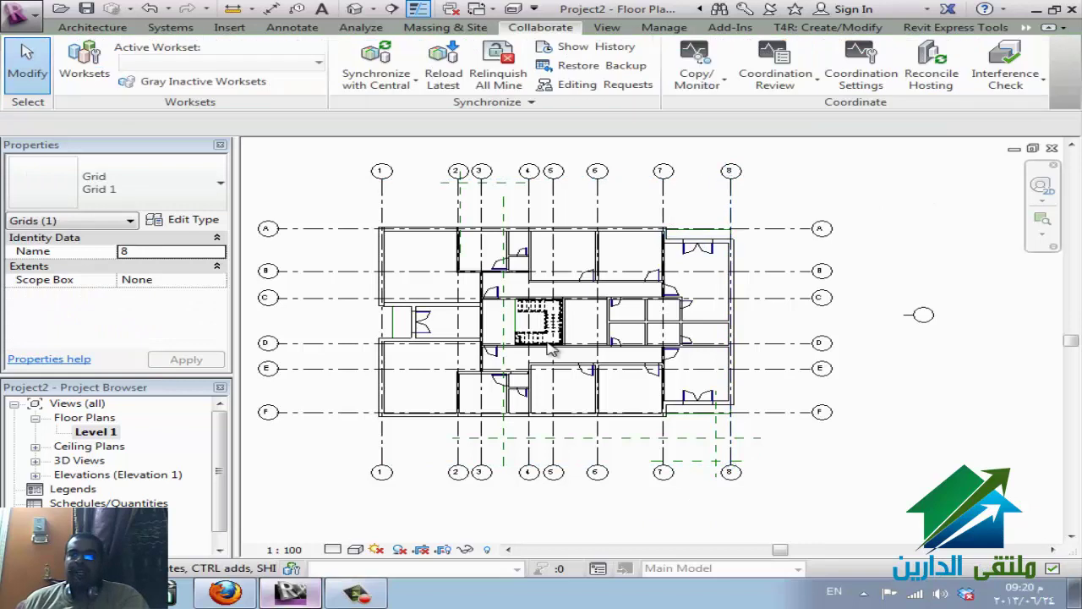
pyautogui.scroll(3, 553, 350)
pyautogui.scroll(2, 622, 299)
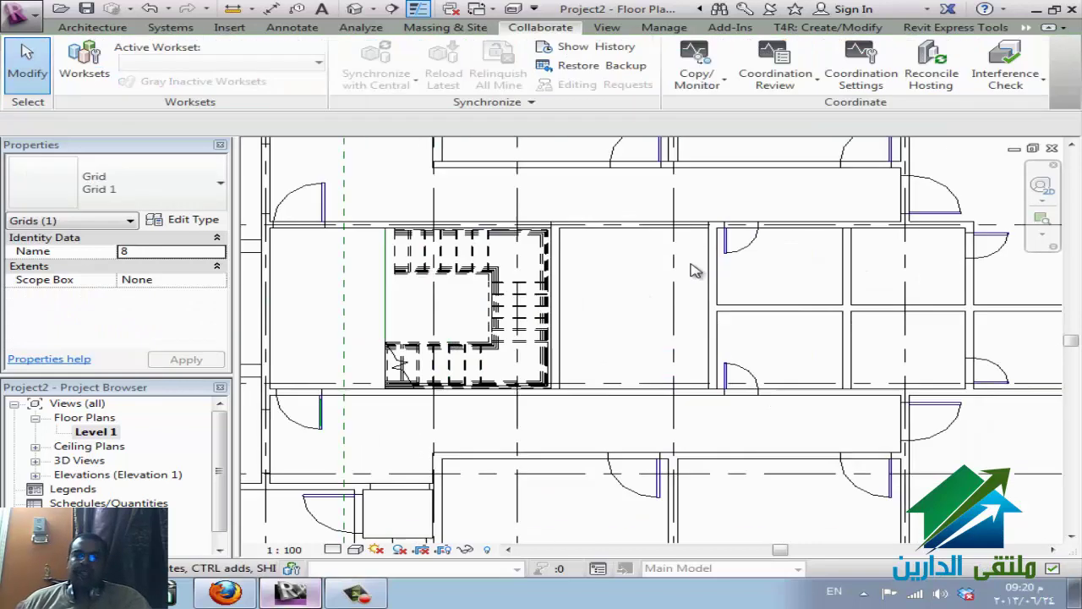
pyautogui.click(617, 341)
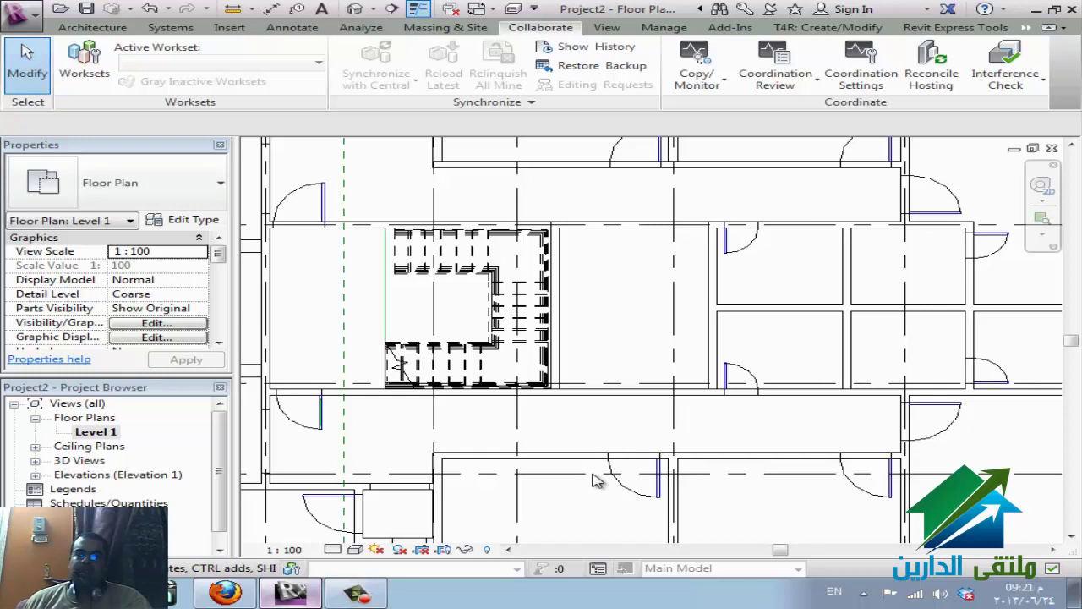
pyautogui.scroll(-2, 427, 351)
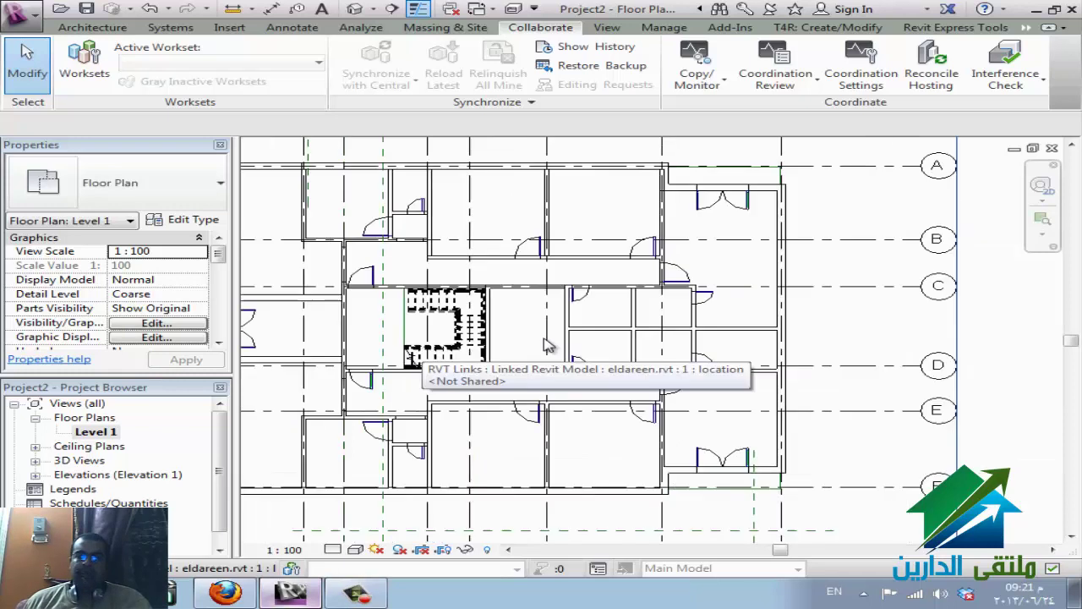
pyautogui.scroll(-2, 875, 326)
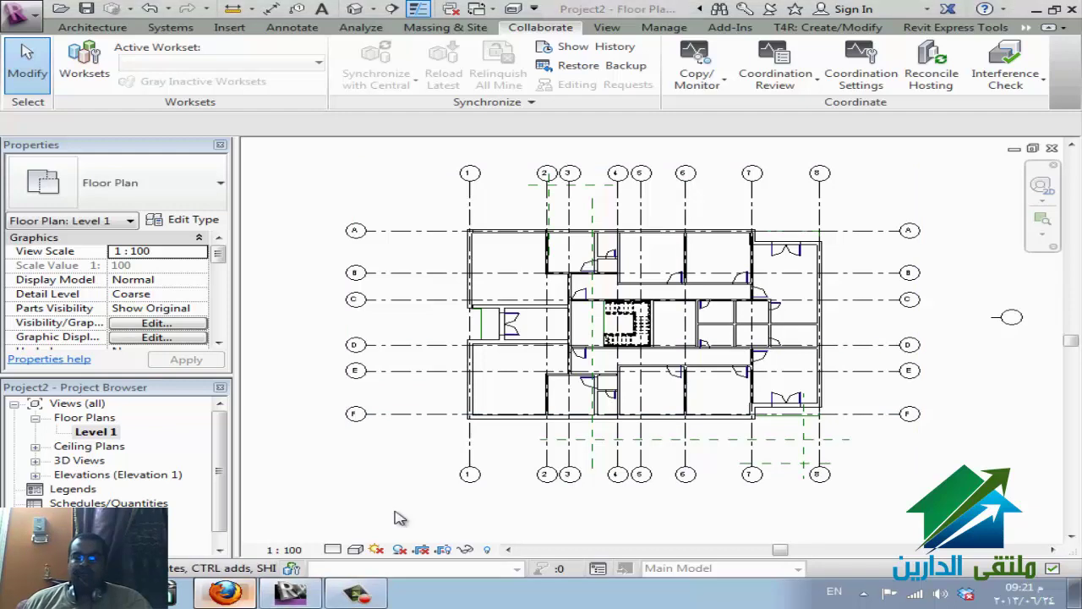
pyautogui.hotkey('alt', 'Tab')
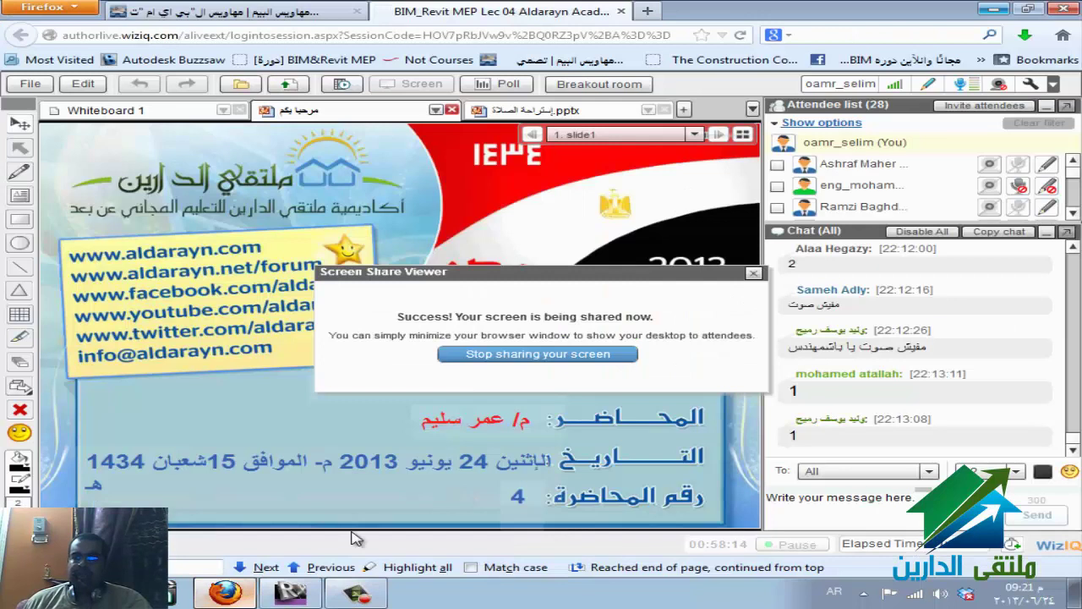
pyautogui.click(227, 594)
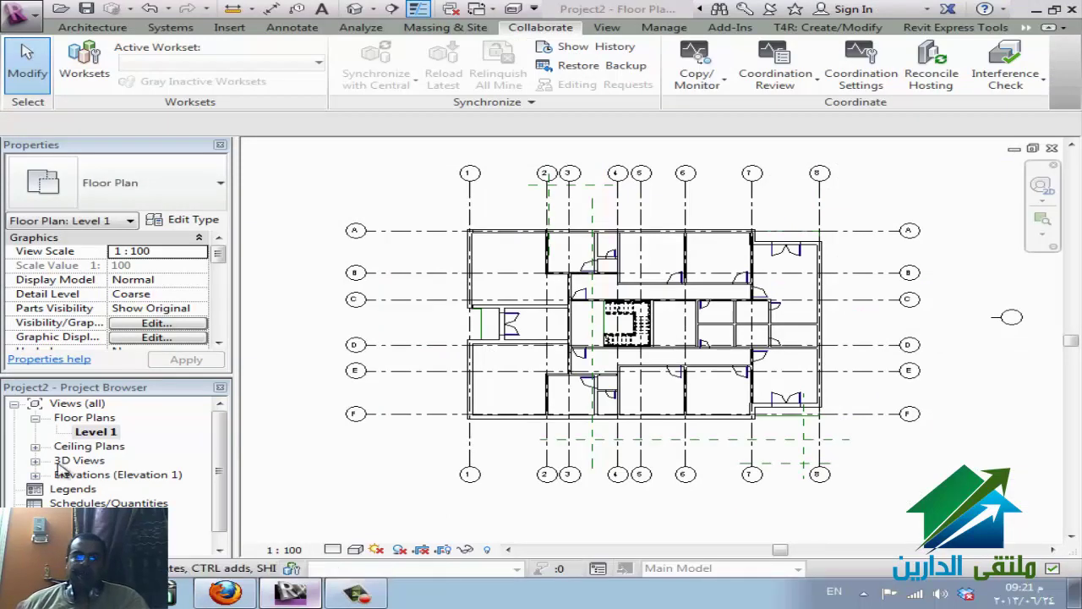
# - Open the Elevation 1 - a view from the Project Browser's Elevations list and zoom to fit
pyautogui.doubleClick(84, 475)
pyautogui.doubleClick(106, 489)
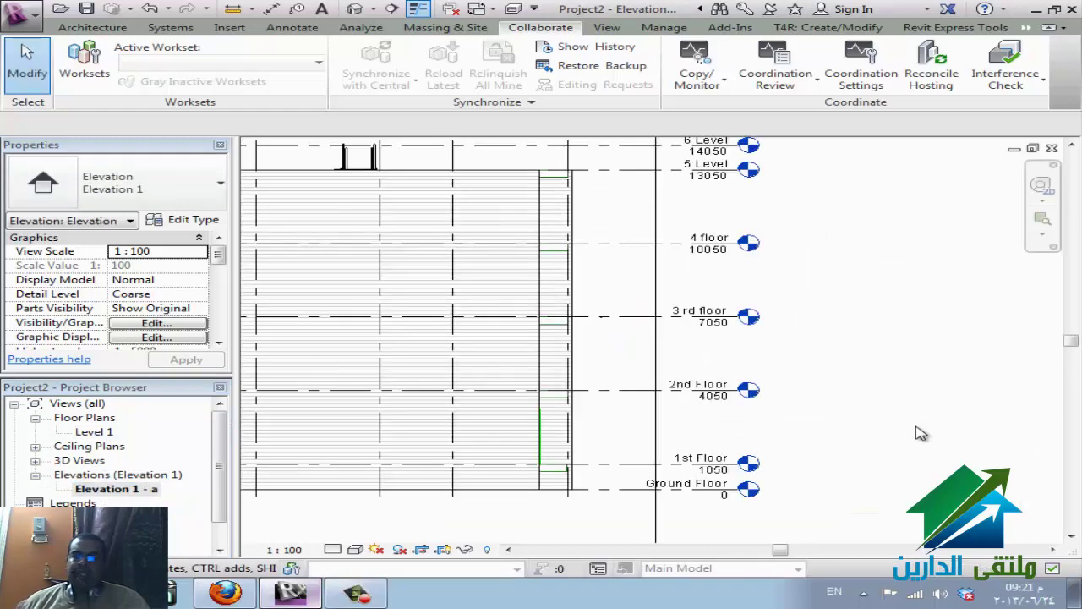
pyautogui.scroll(-3, 921, 433)
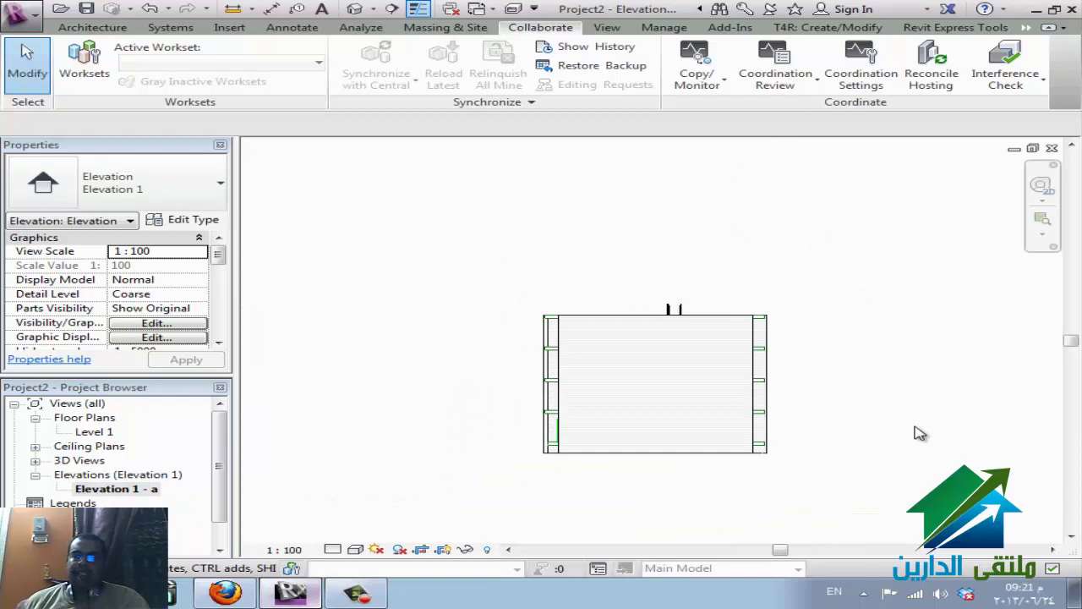
pyautogui.scroll(2, 921, 433)
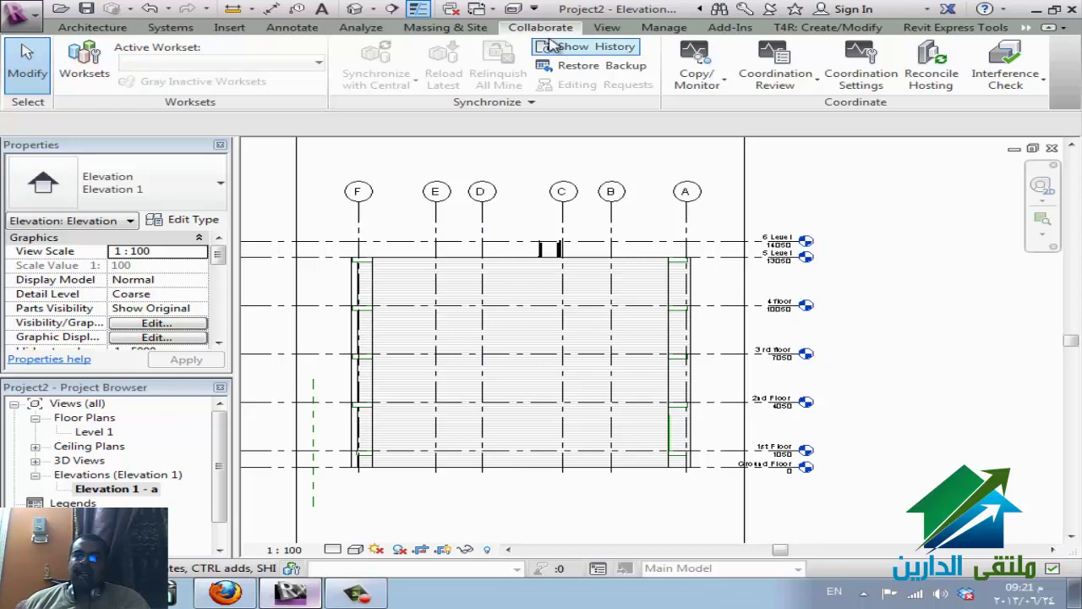
pyautogui.click(706, 80)
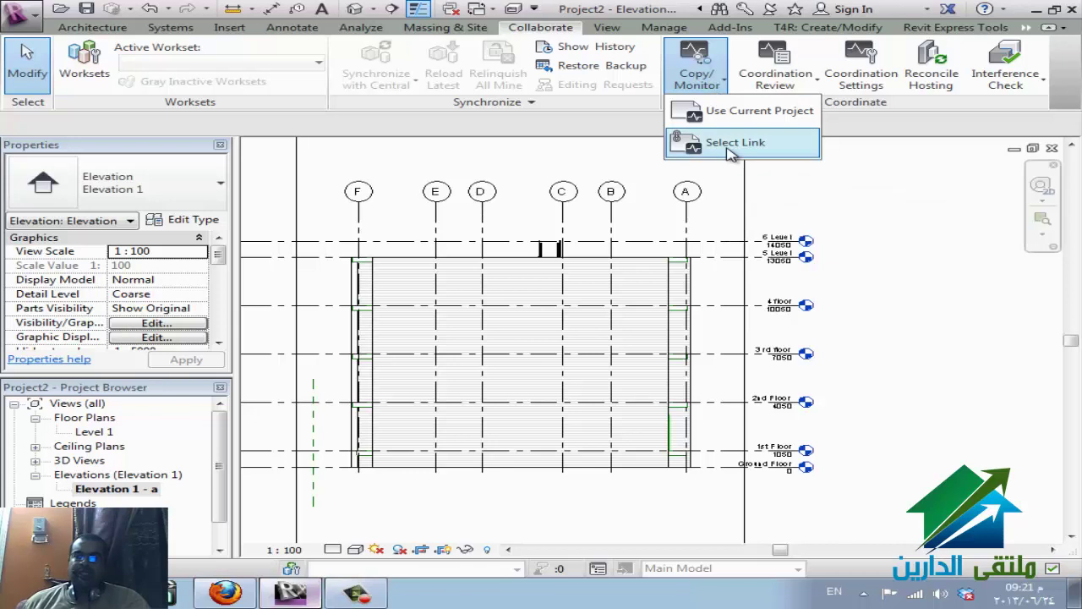
# - Pick the eldareen link in Copy/Monitor and window-select its seven levels, Ground Floor to 6 Level
pyautogui.click(732, 149)
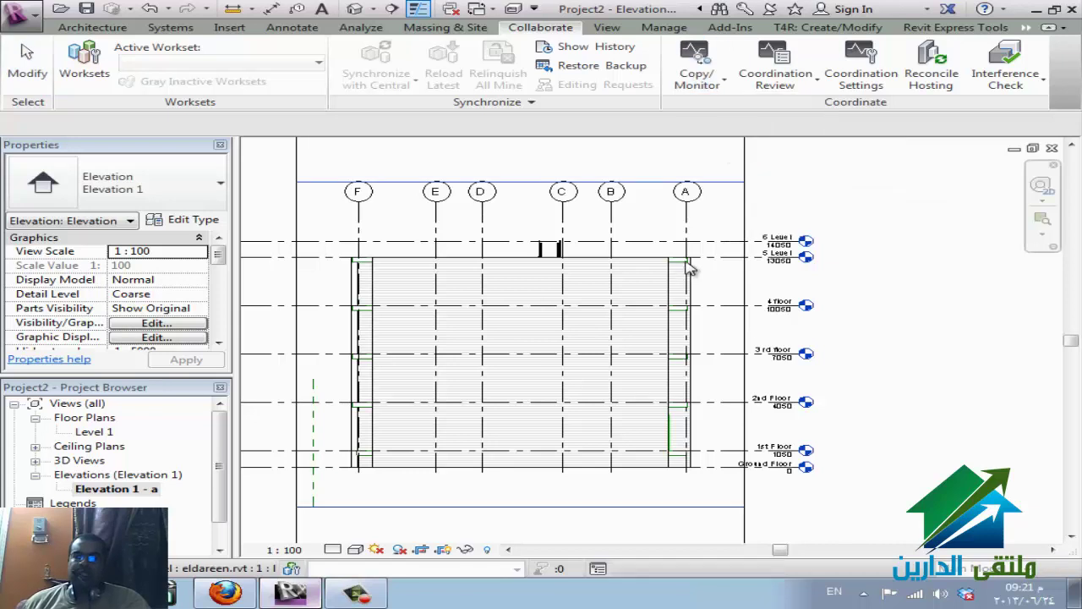
pyautogui.click(753, 270)
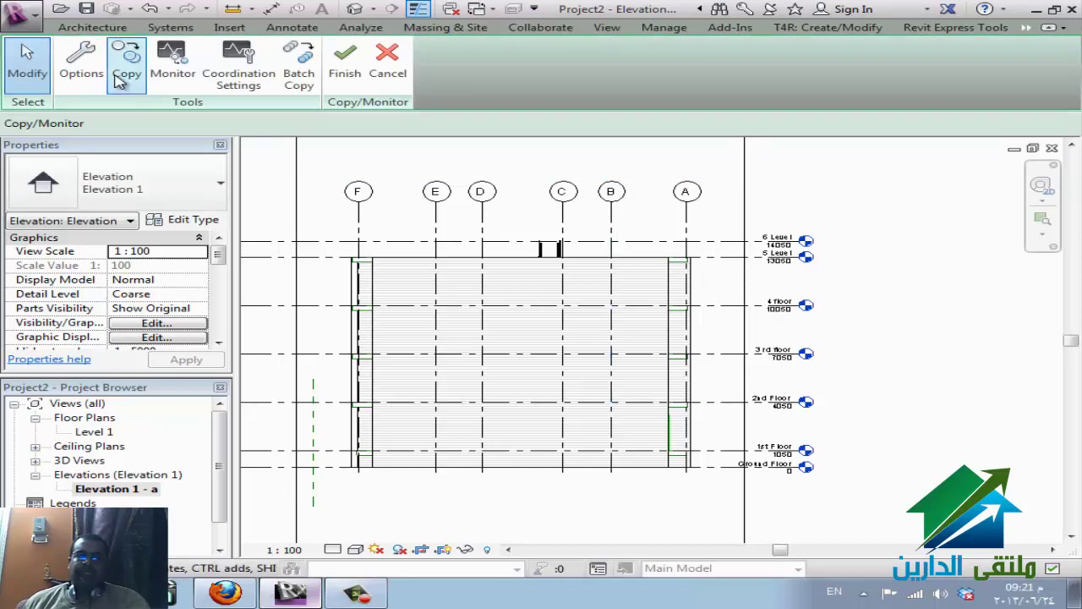
pyautogui.click(146, 80)
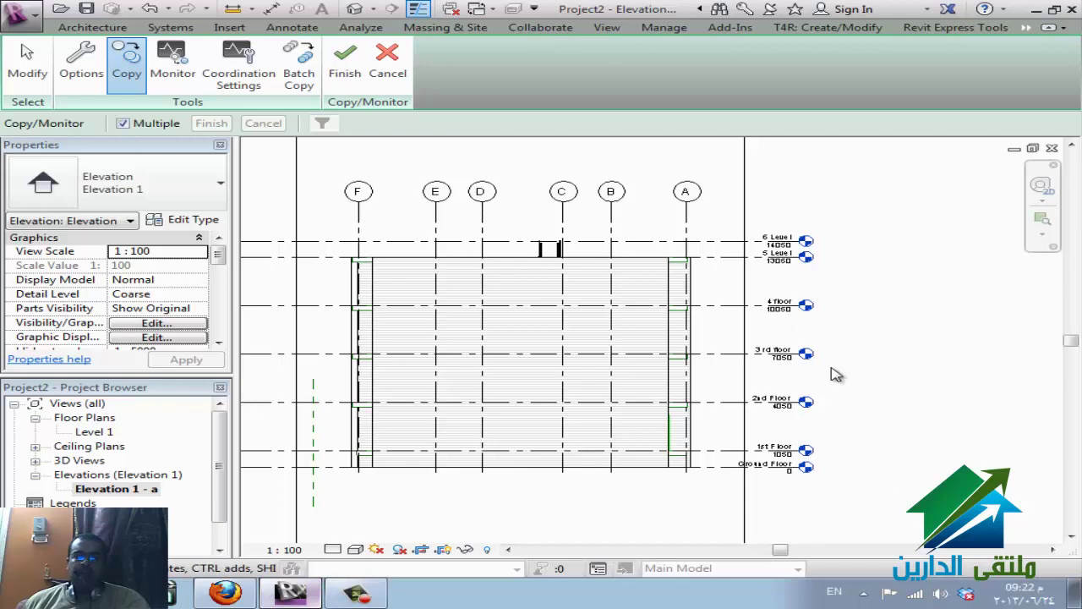
pyautogui.moveTo(858, 495); pyautogui.dragTo(763, 168)
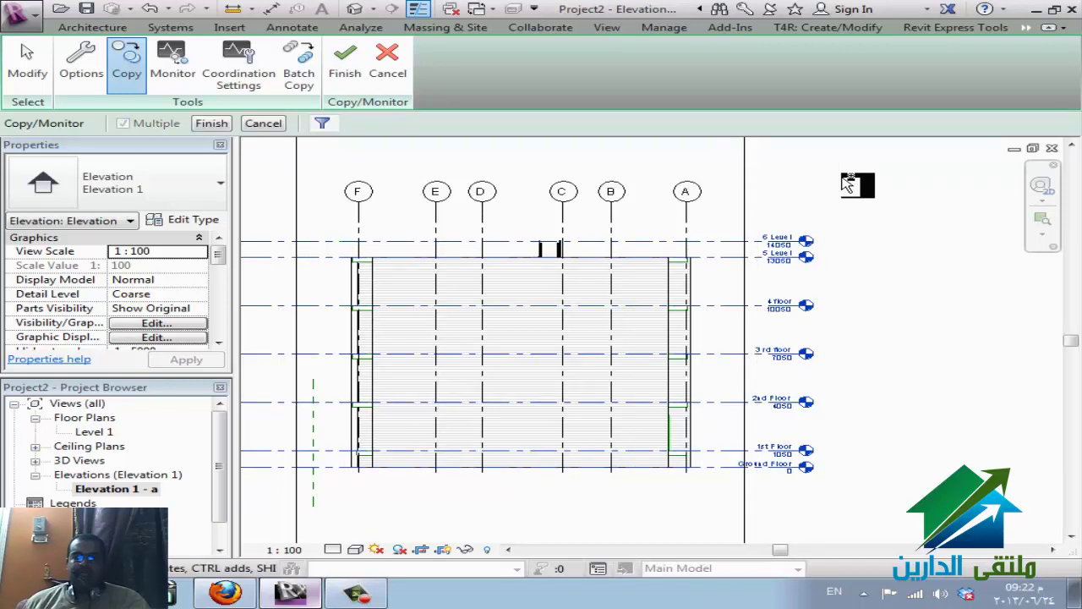
pyautogui.click(211, 123)
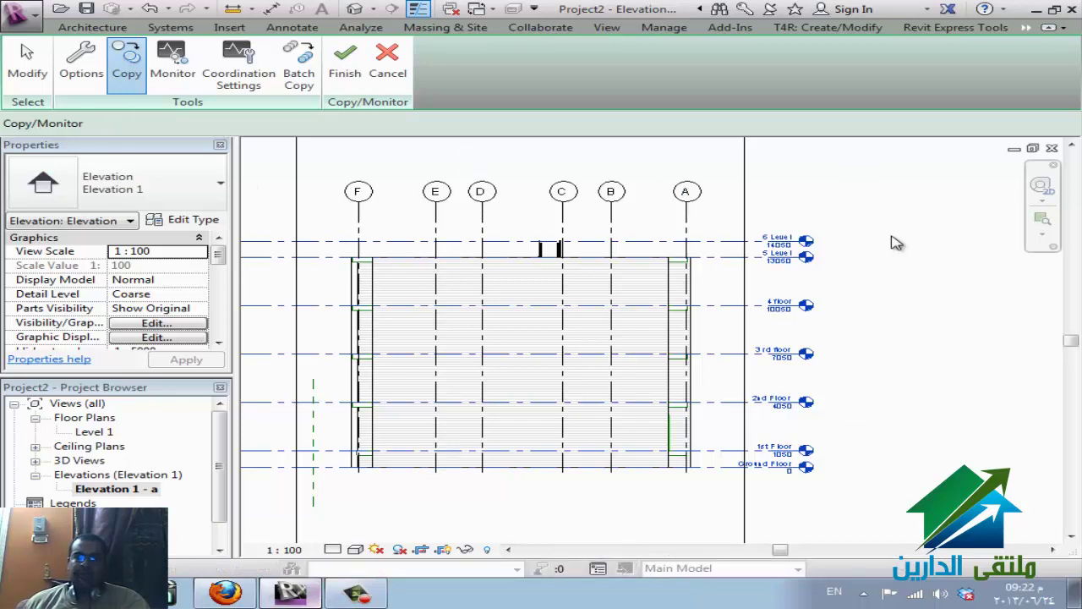
# - Finish the Copy/Monitor session so the seven levels are copied and monitored
pyautogui.click(352, 72)
pyautogui.click(1027, 27)
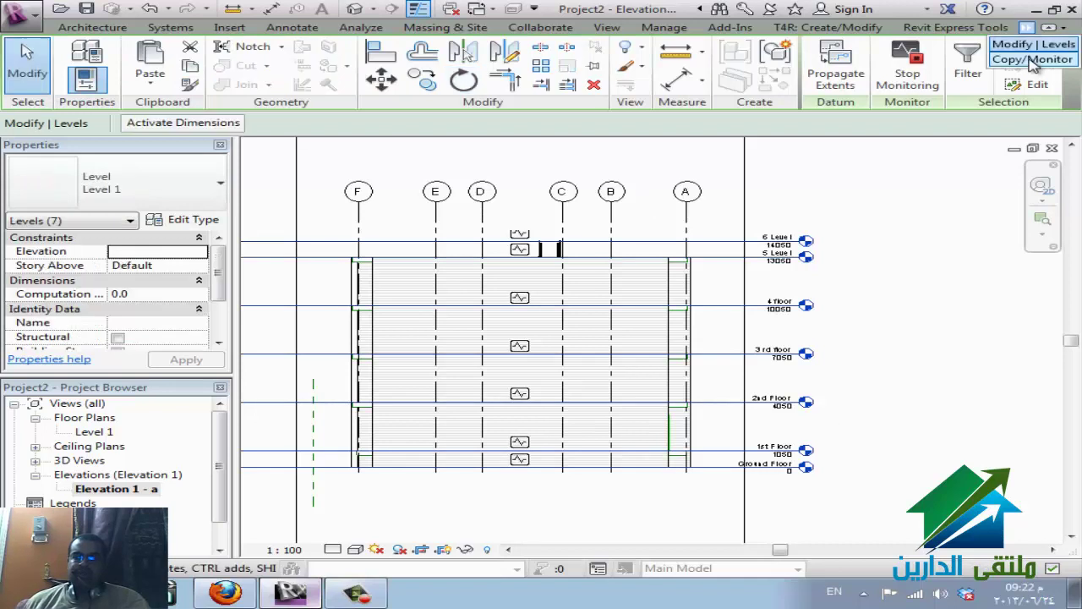
pyautogui.click(1033, 59)
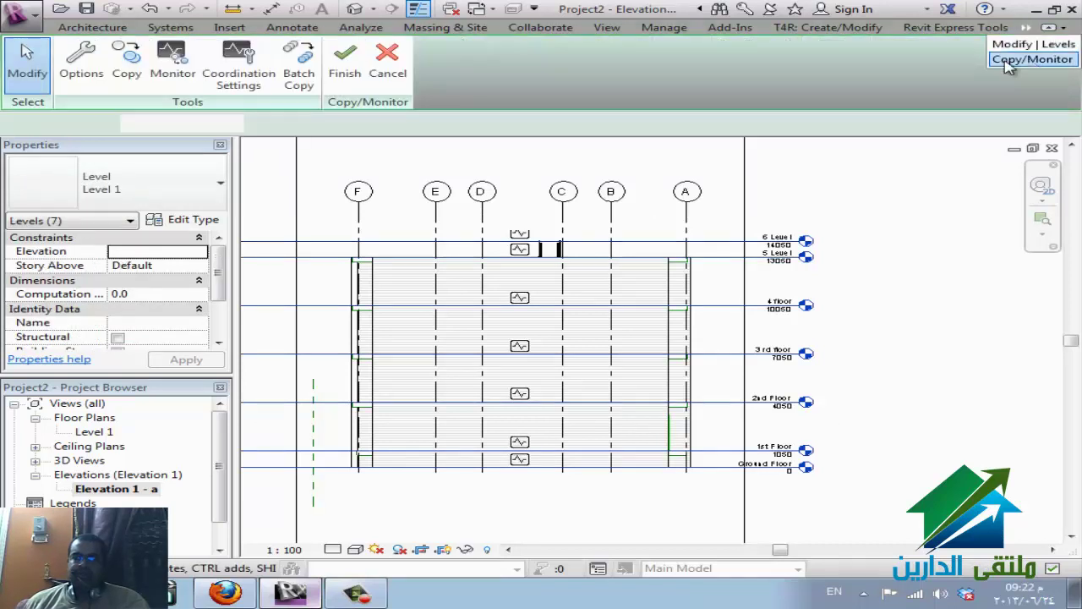
pyautogui.click(345, 68)
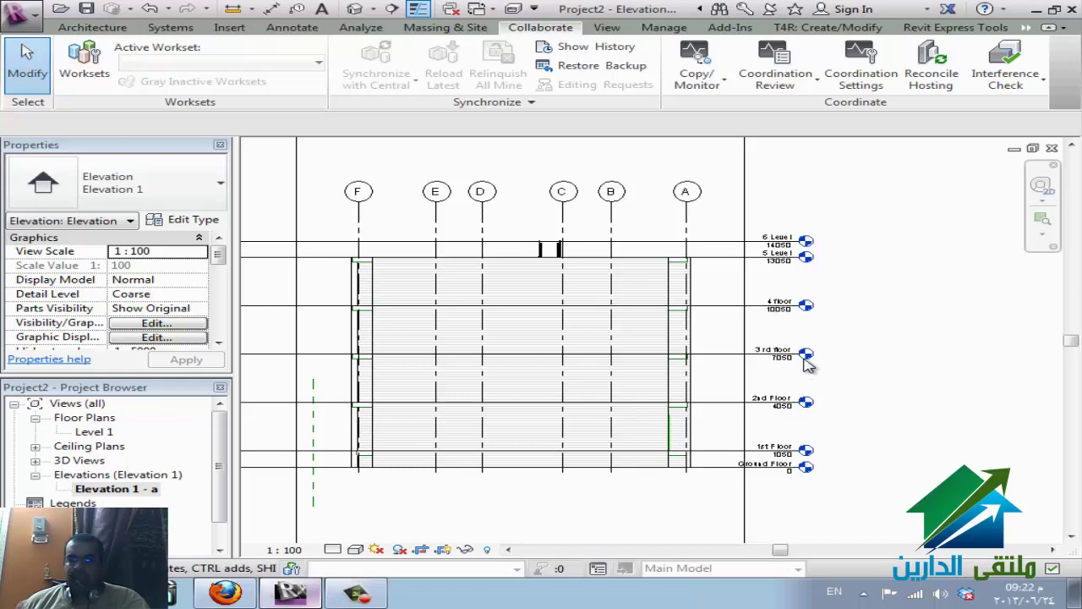
# - Create new floor plan views for all seven levels from View > Plan Views
pyautogui.click(611, 29)
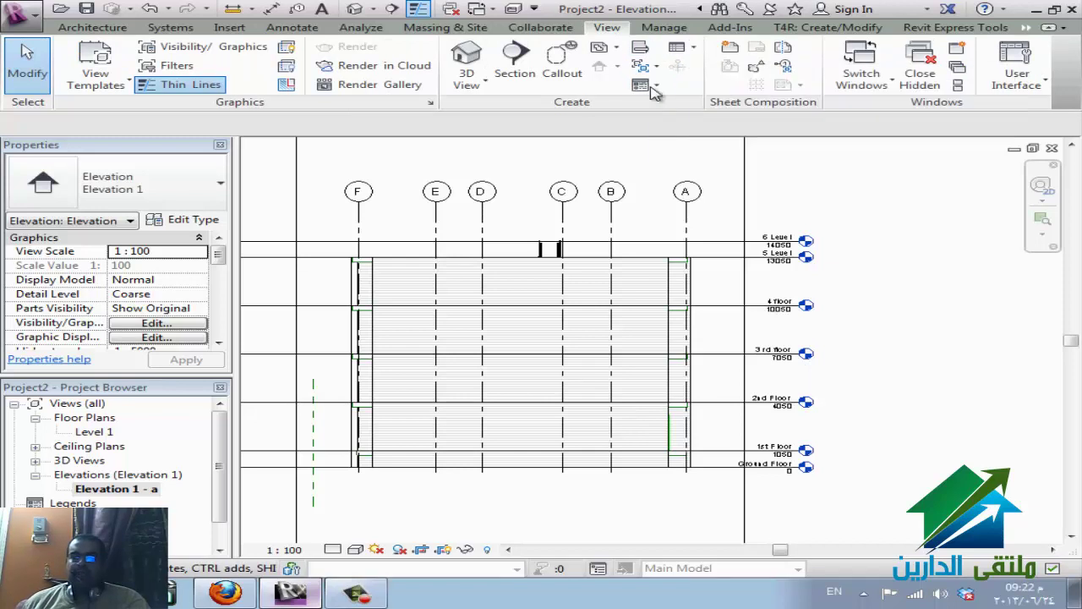
pyautogui.click(603, 48)
pyautogui.press('Return')
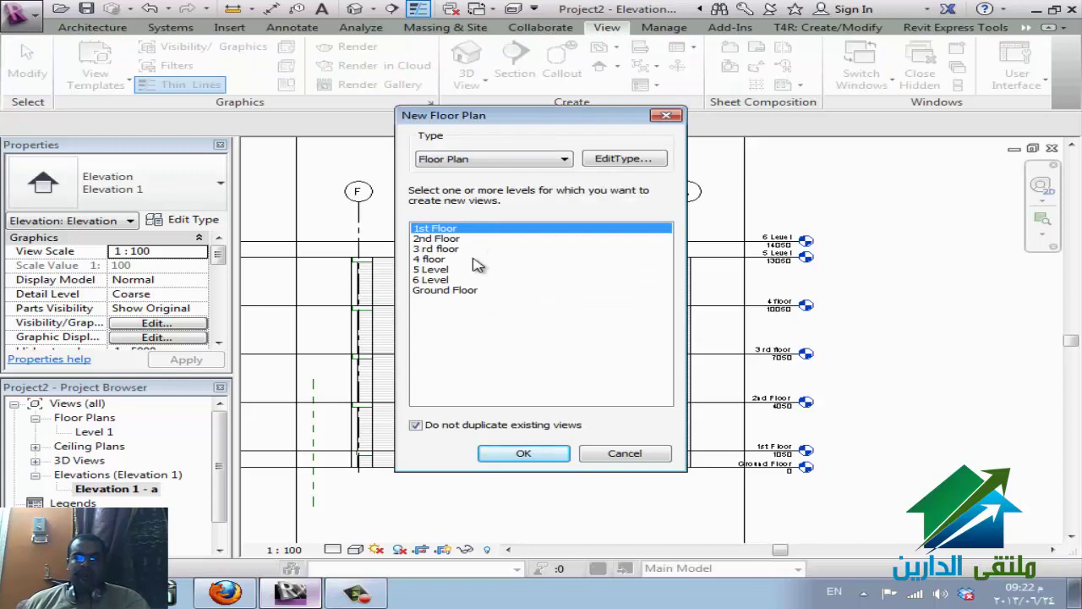
pyautogui.keyDown('shift'); pyautogui.click(467, 292); pyautogui.keyUp('shift')
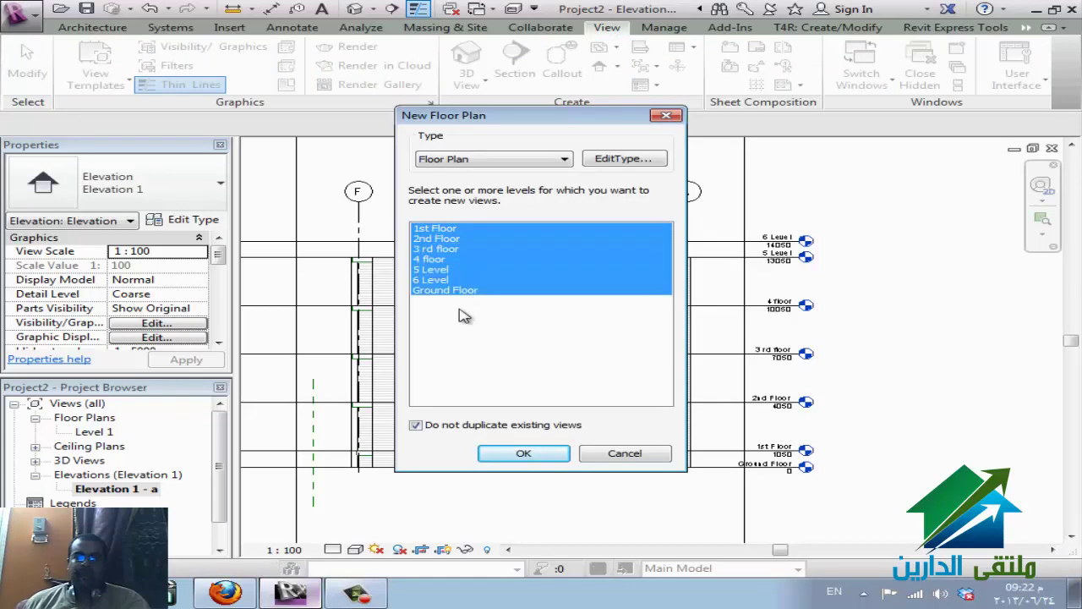
pyautogui.click(518, 454)
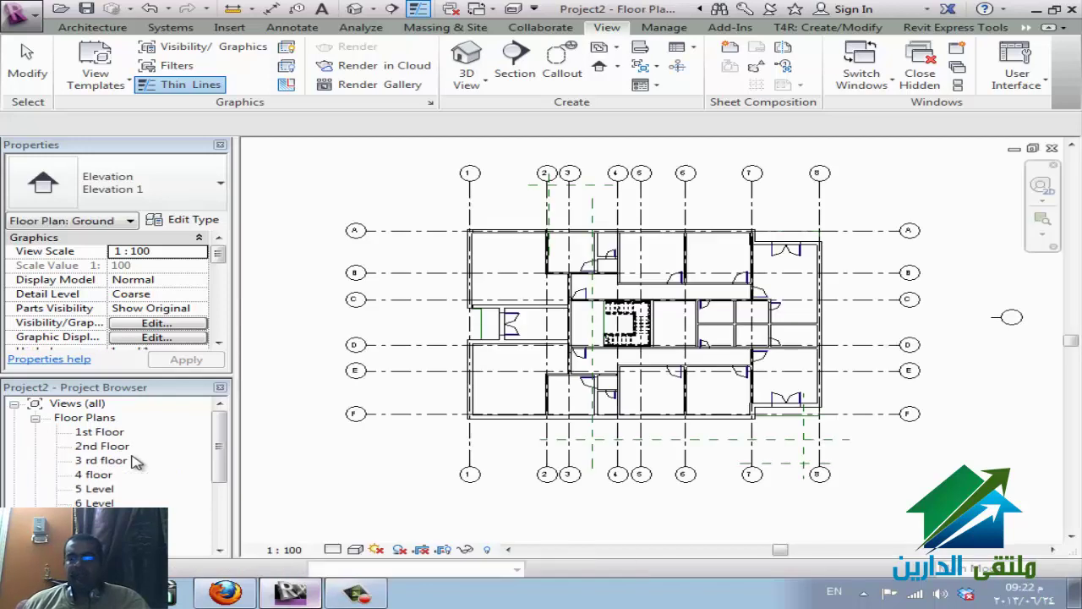
# - Open the 1st Floor floor plan view from the Project Browser
pyautogui.click(121, 432)
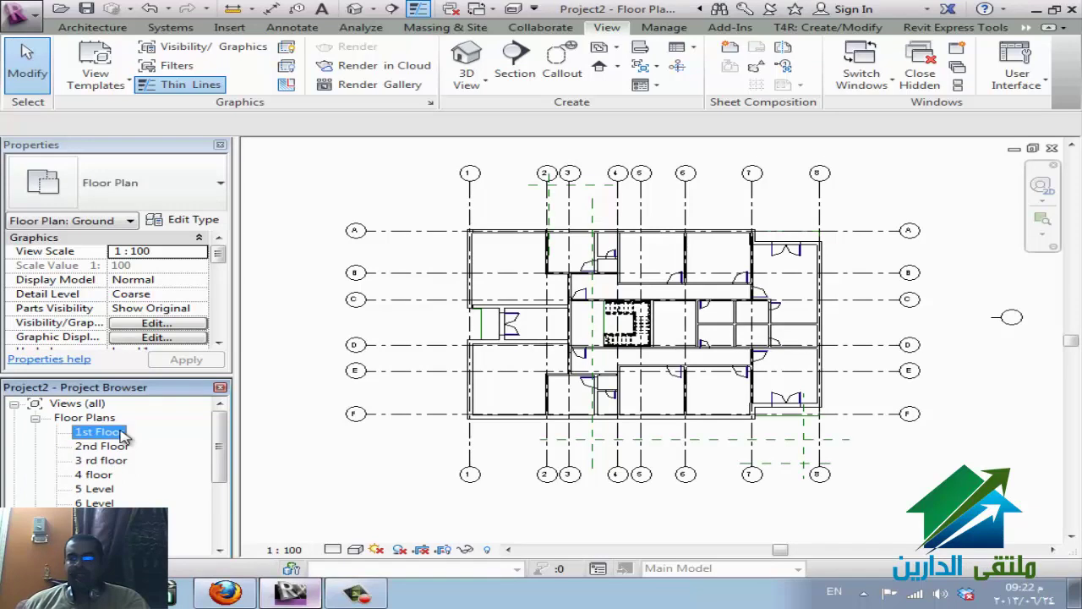
pyautogui.doubleClick(121, 433)
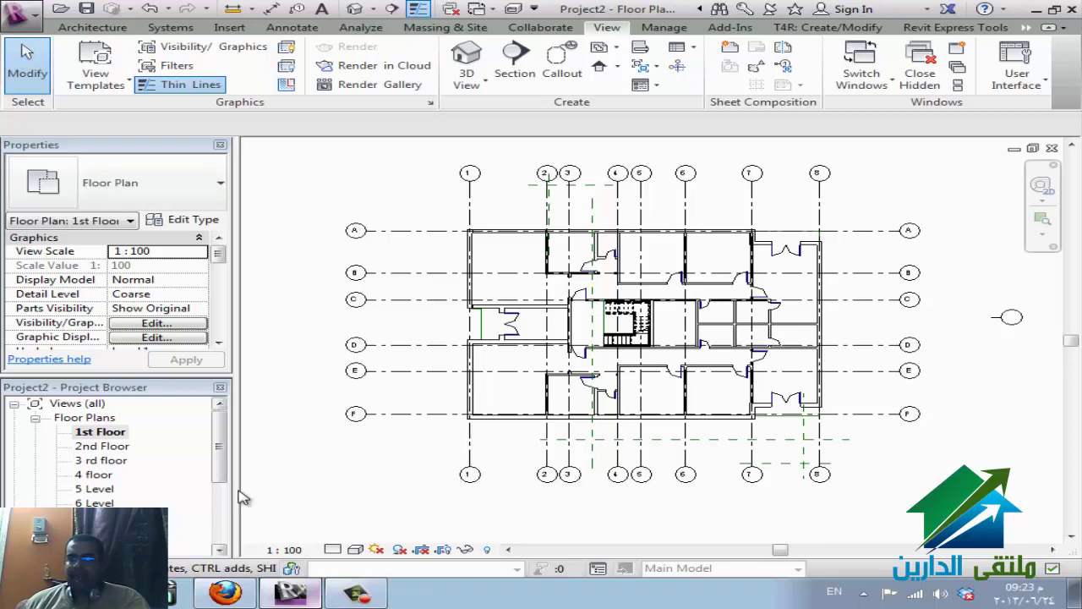
pyautogui.click(609, 46)
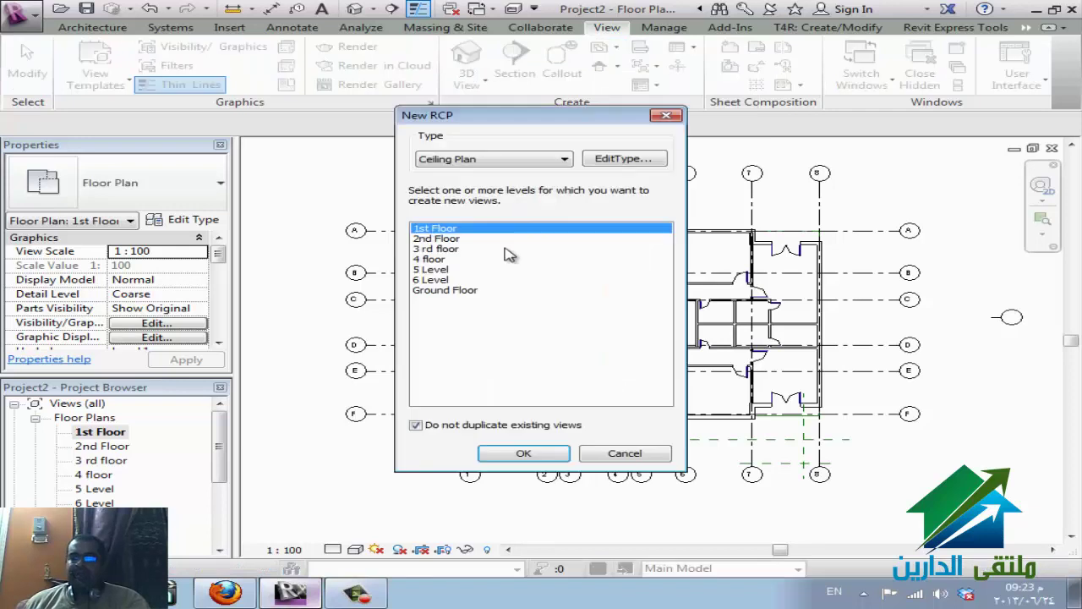
# - Create reflected ceiling plans for all seven levels, then return to Revit from the browser
pyautogui.keyDown('shift'); pyautogui.click(453, 291); pyautogui.keyUp('shift')
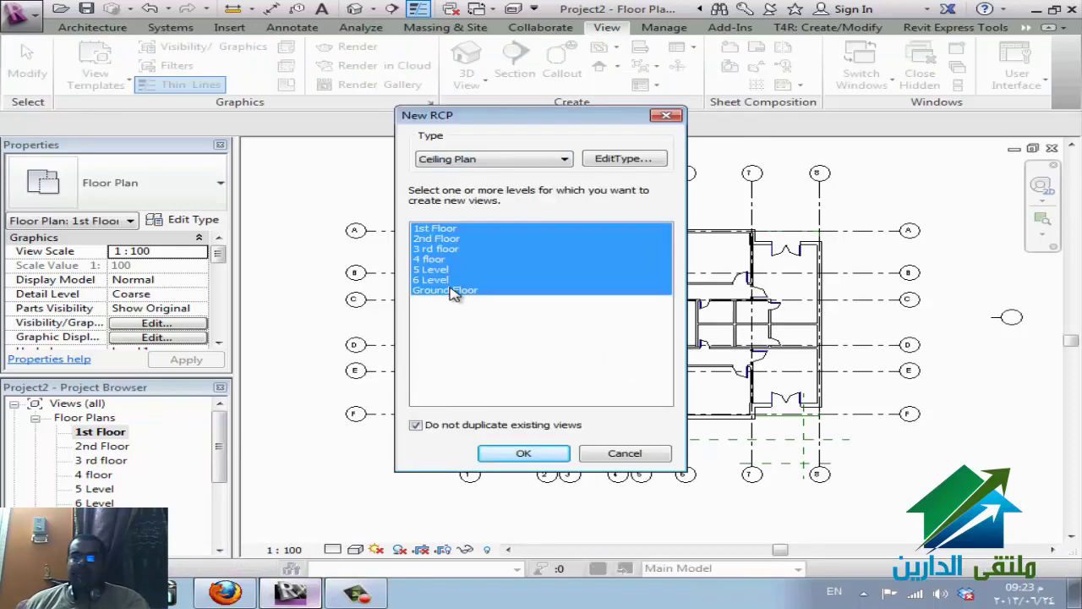
pyautogui.click(496, 455)
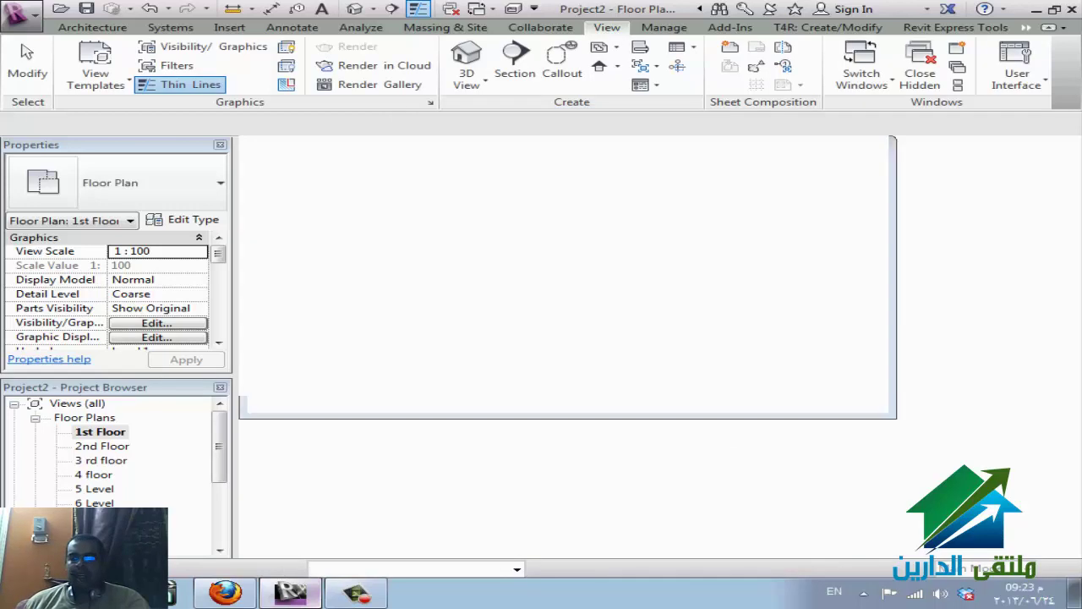
pyautogui.click(253, 596)
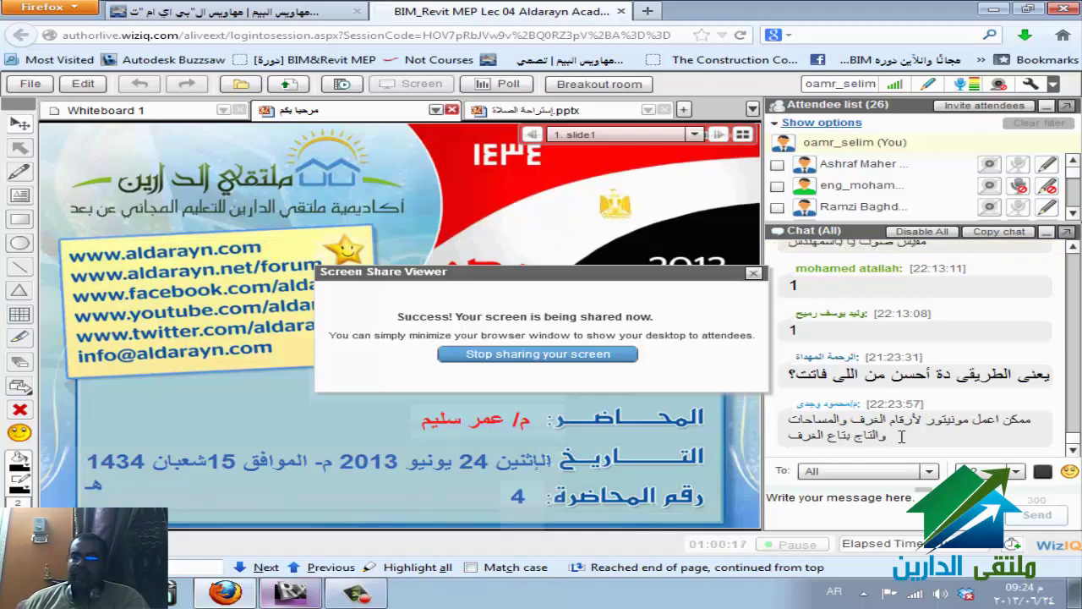
pyautogui.hotkey('alt', 'Tab')
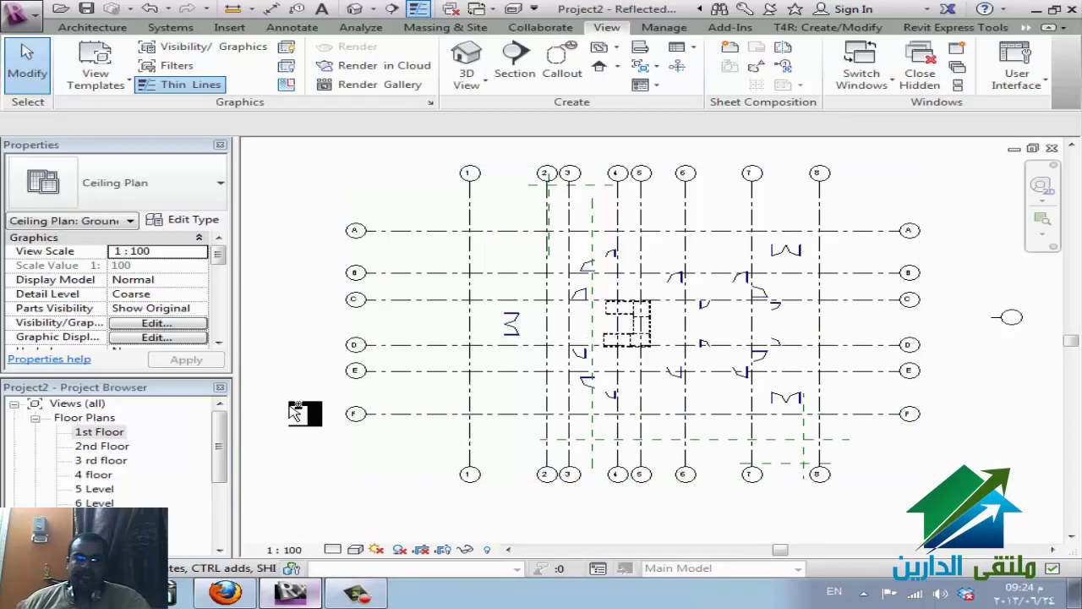
# - Open the 1st Floor plan and view the eldareen.rvt link's Type Properties without changing anything
pyautogui.click(107, 434)
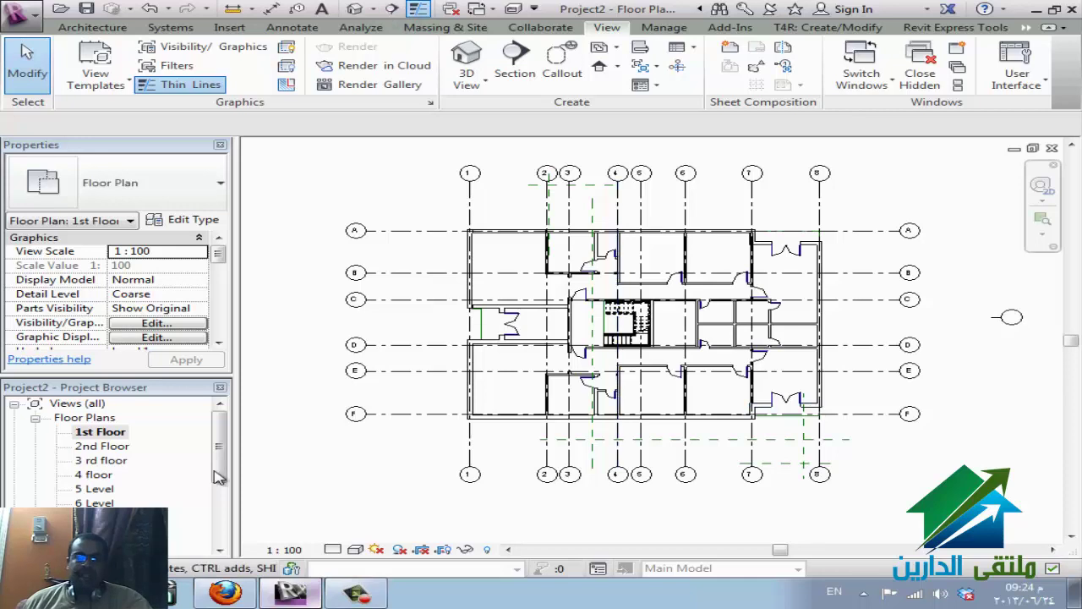
pyautogui.scroll(-5, 221, 404)
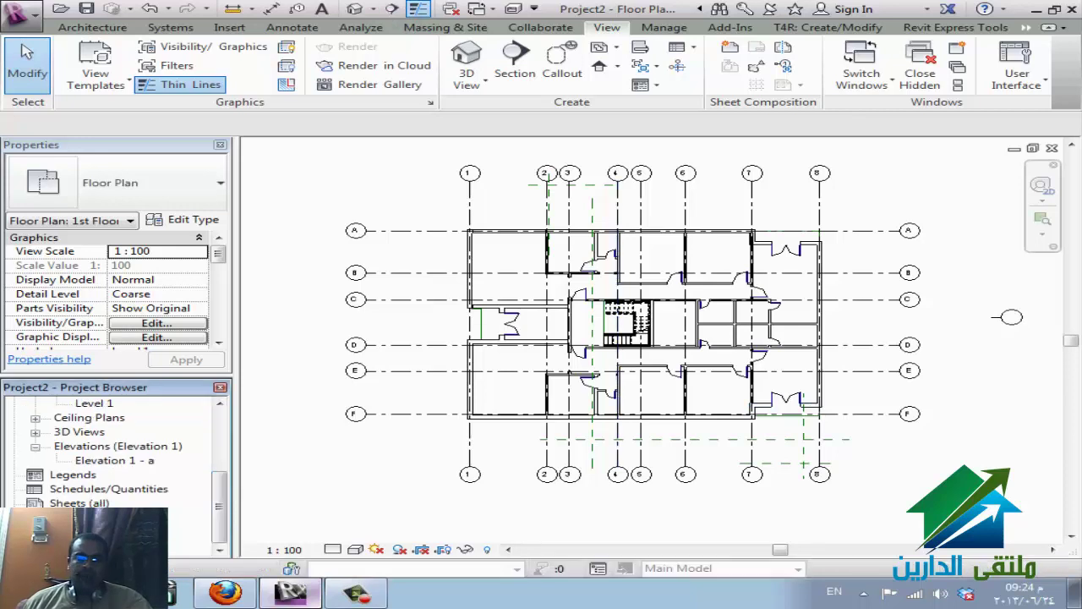
pyautogui.scroll(-1, 127, 448)
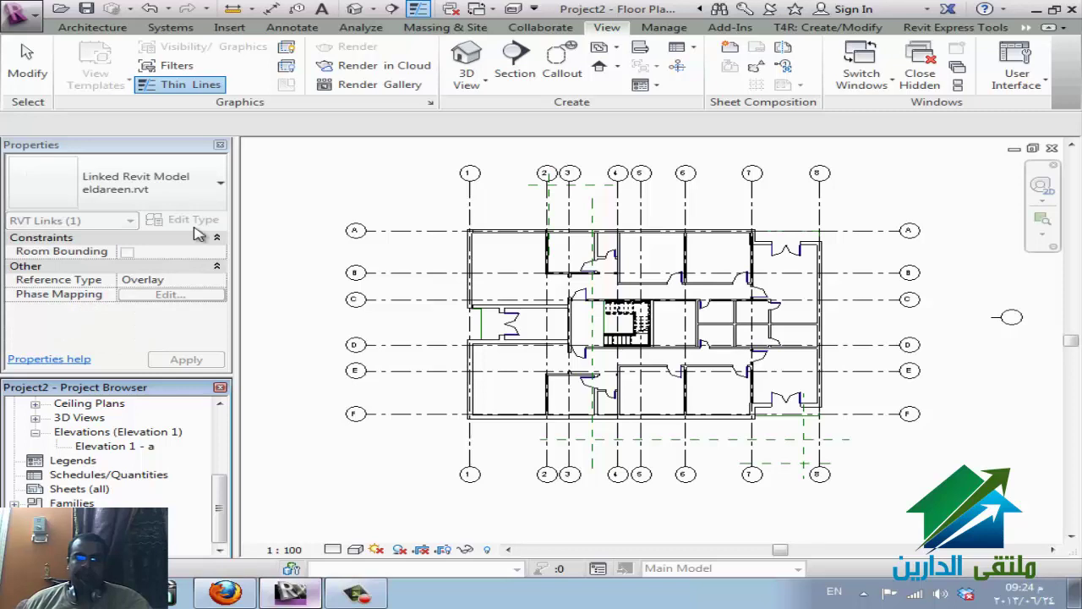
pyautogui.rightClick(103, 541)
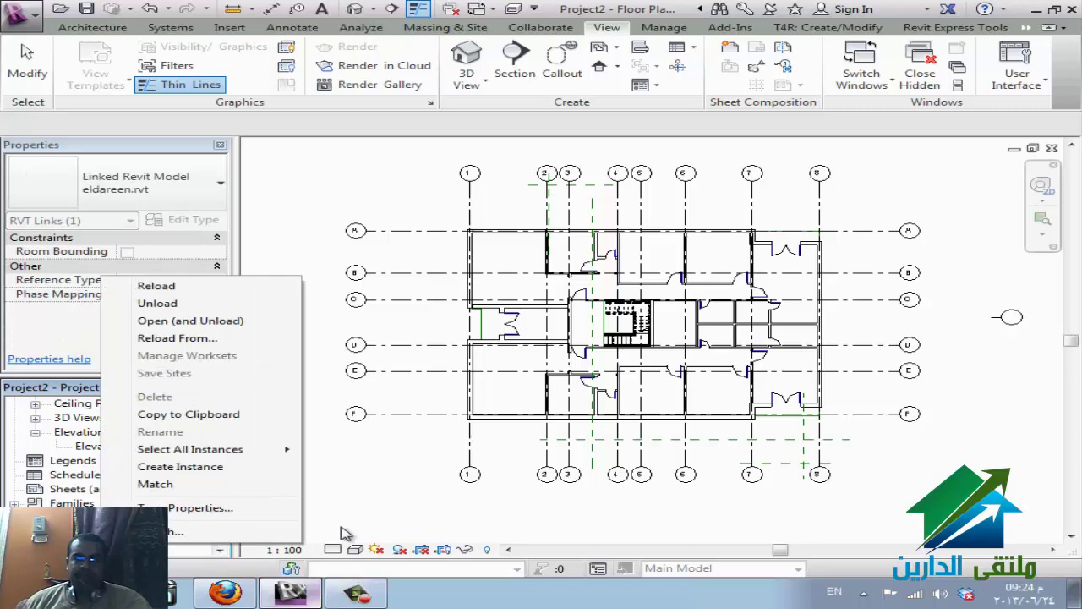
pyautogui.click(234, 514)
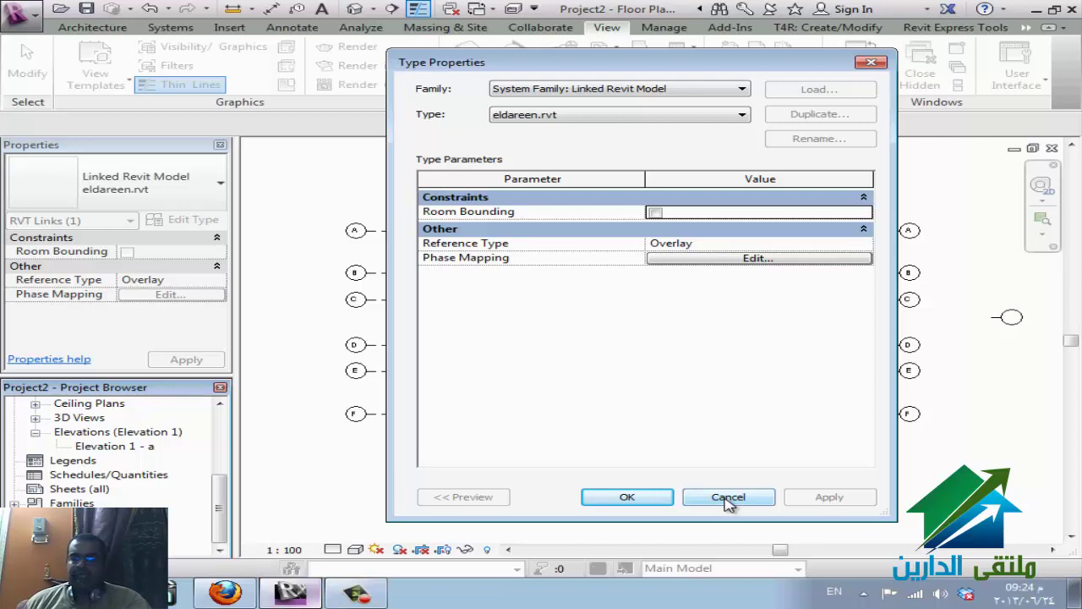
pyautogui.click(728, 498)
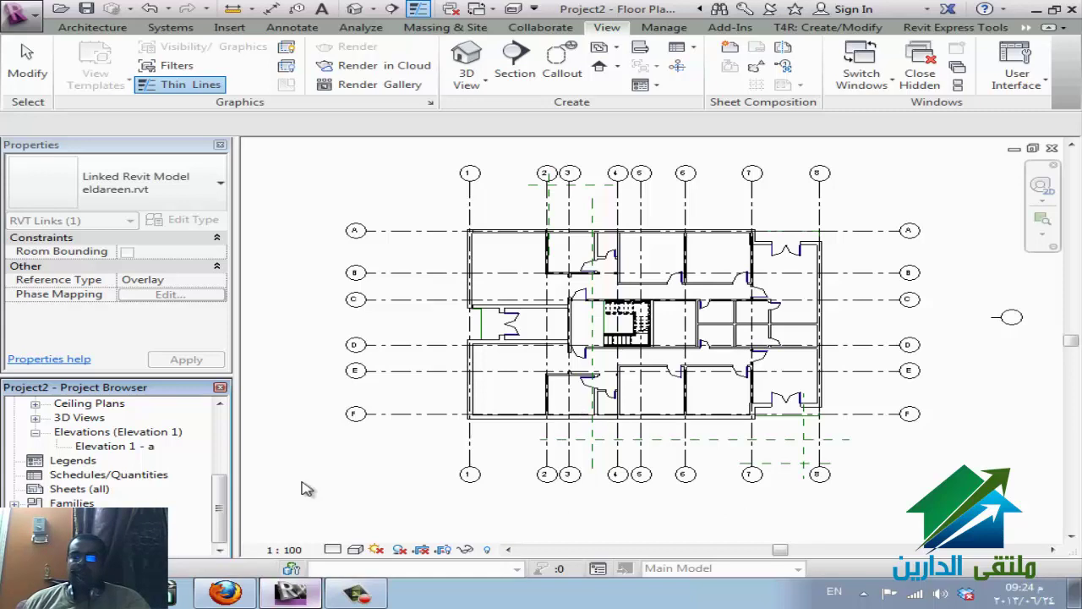
# - Turn on Room Bounding for the eldareen.rvt link type, then switch to the Firefox class
pyautogui.rightClick(125, 541)
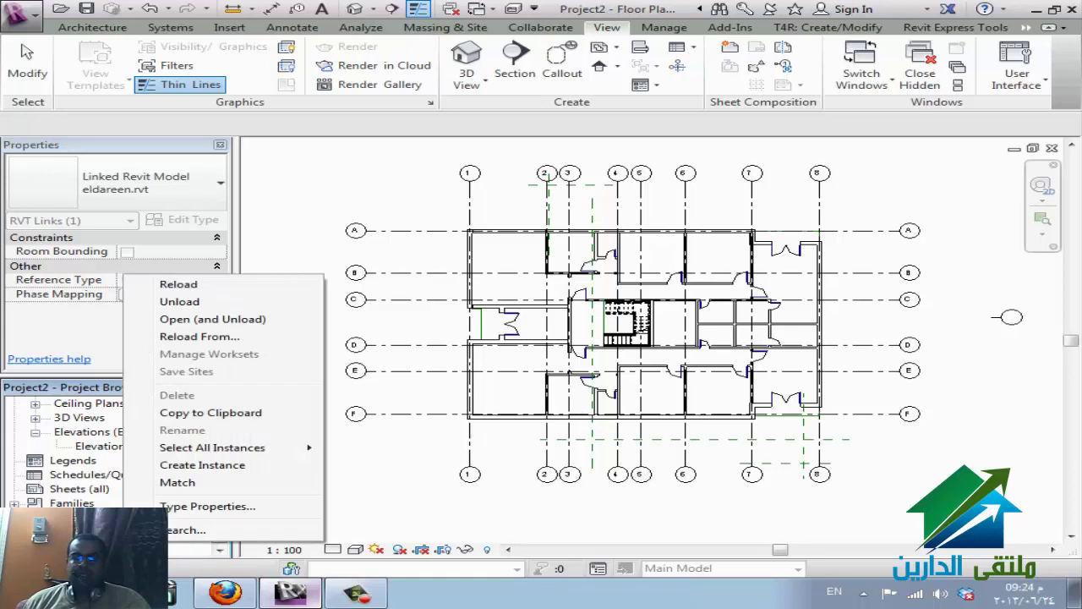
pyautogui.click(194, 505)
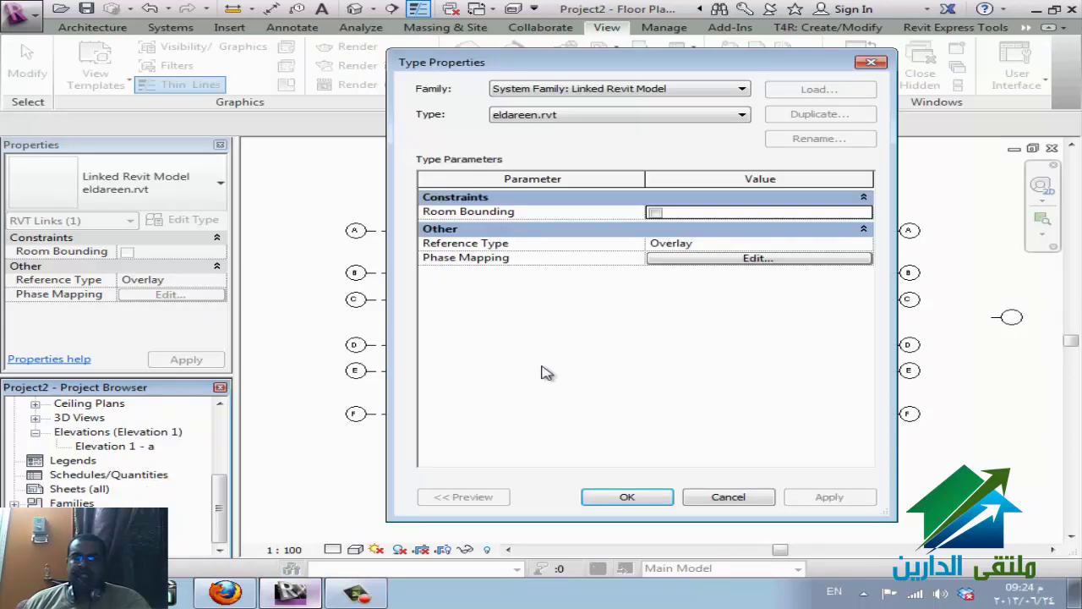
pyautogui.click(655, 212)
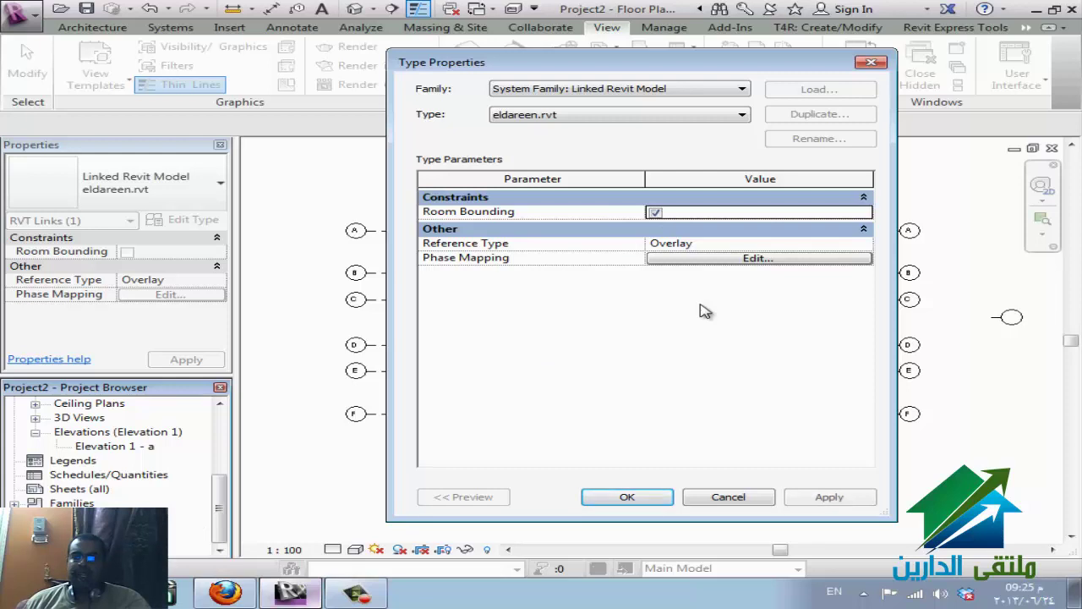
pyautogui.click(662, 502)
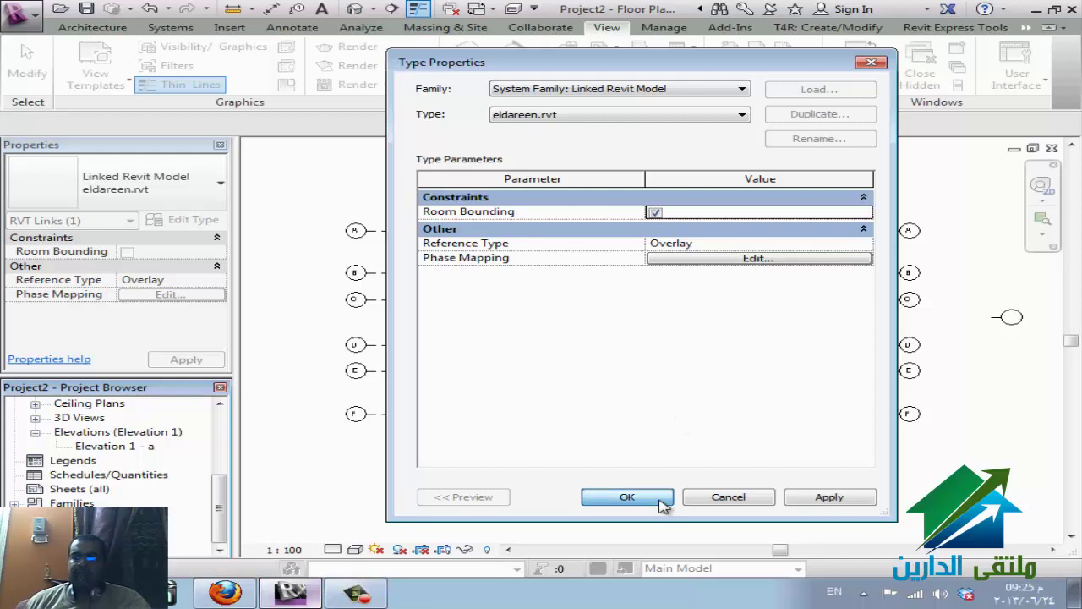
pyautogui.click(224, 592)
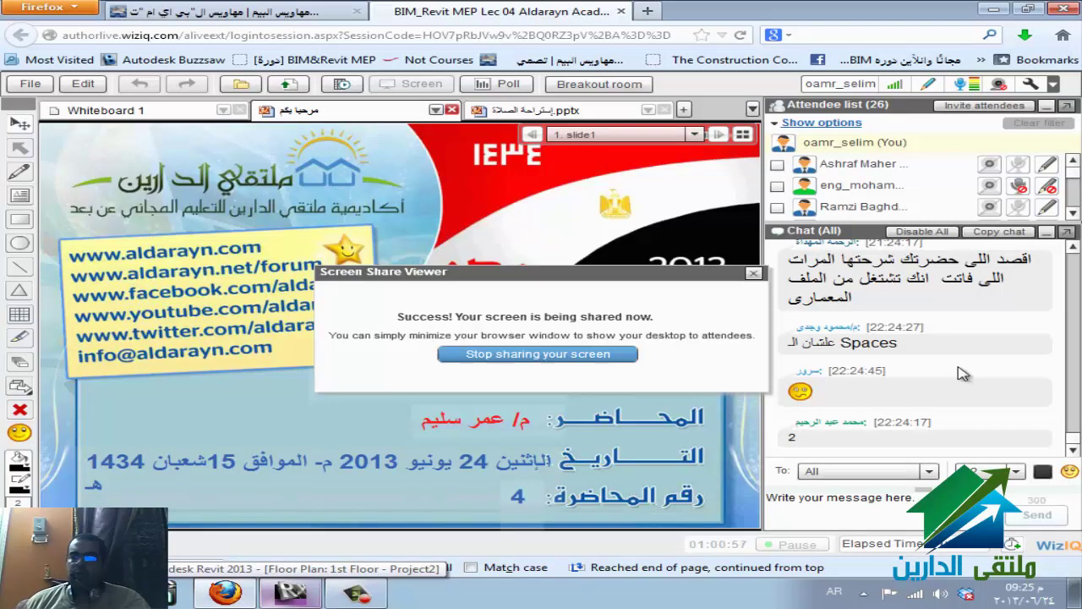
# - Restart WizIQ desktop screen sharing from the Screen Share Viewer and return to Revit
pyautogui.scroll(3, 970, 376)
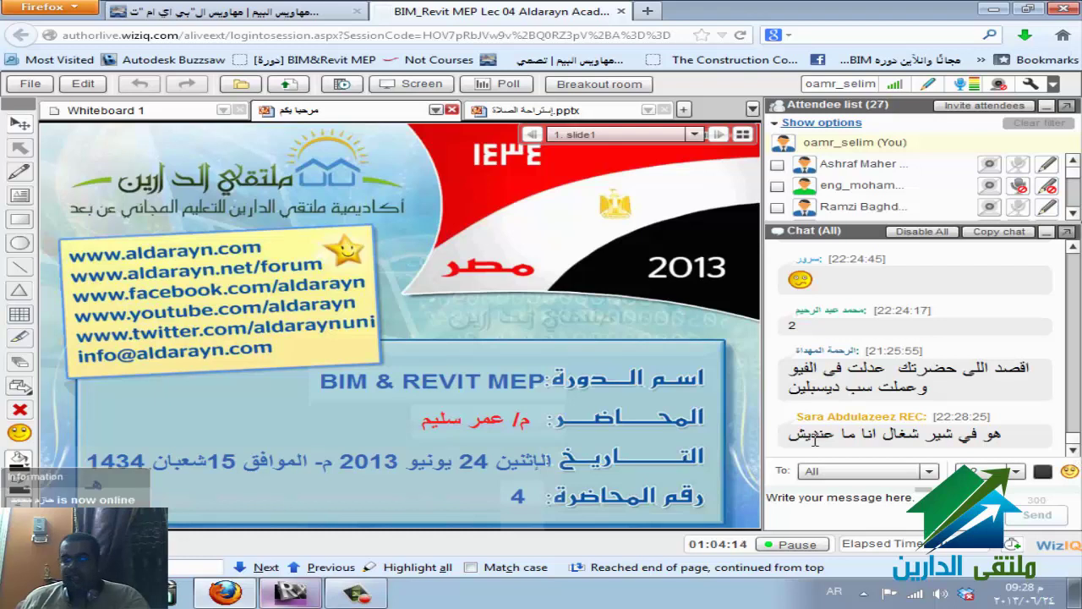
pyautogui.click(410, 85)
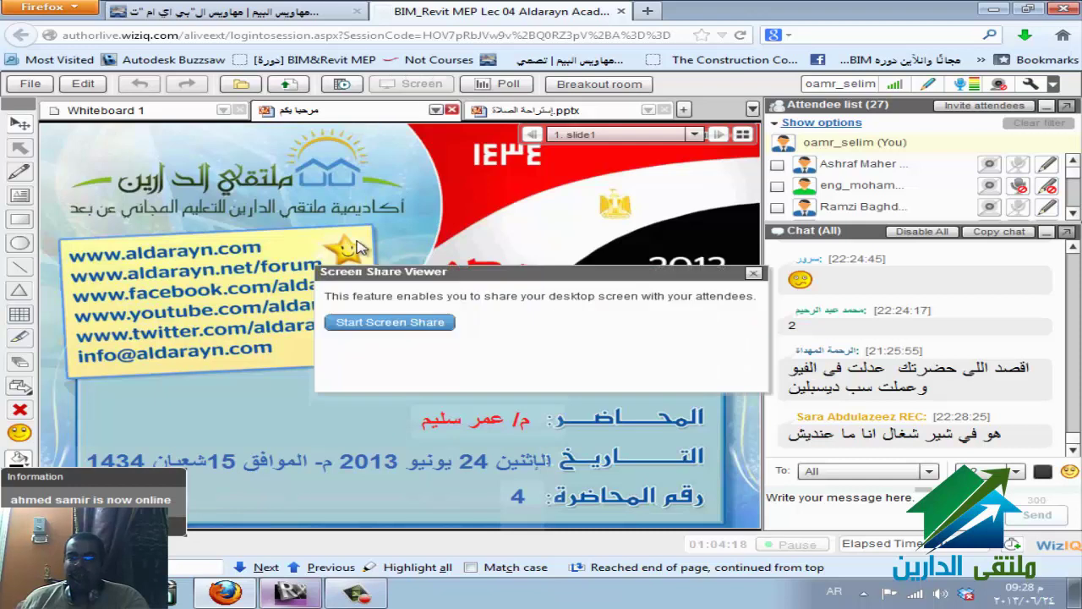
pyautogui.click(422, 323)
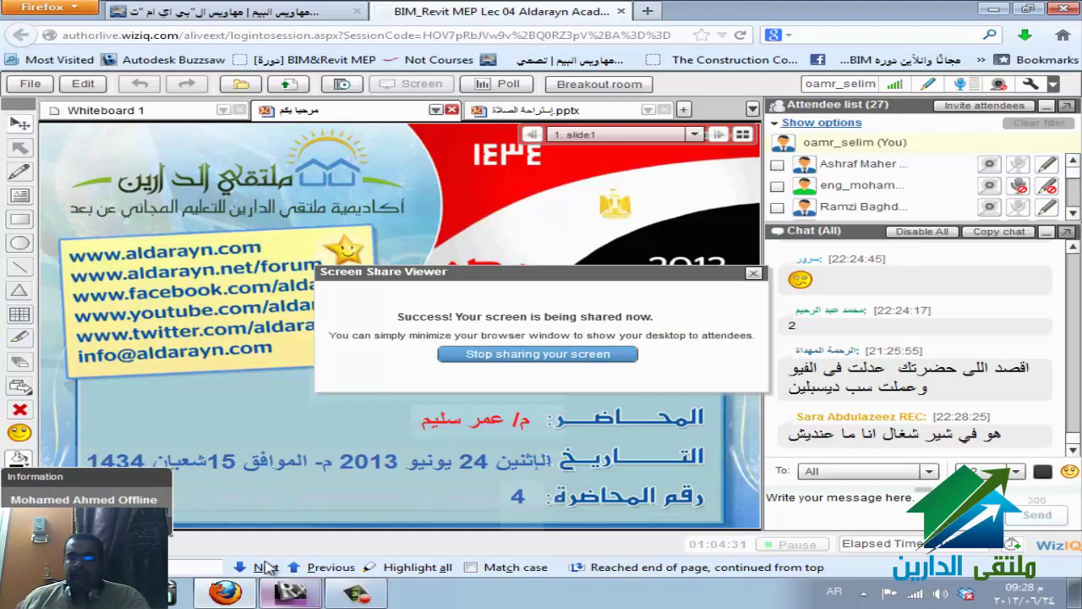
pyautogui.click(290, 592)
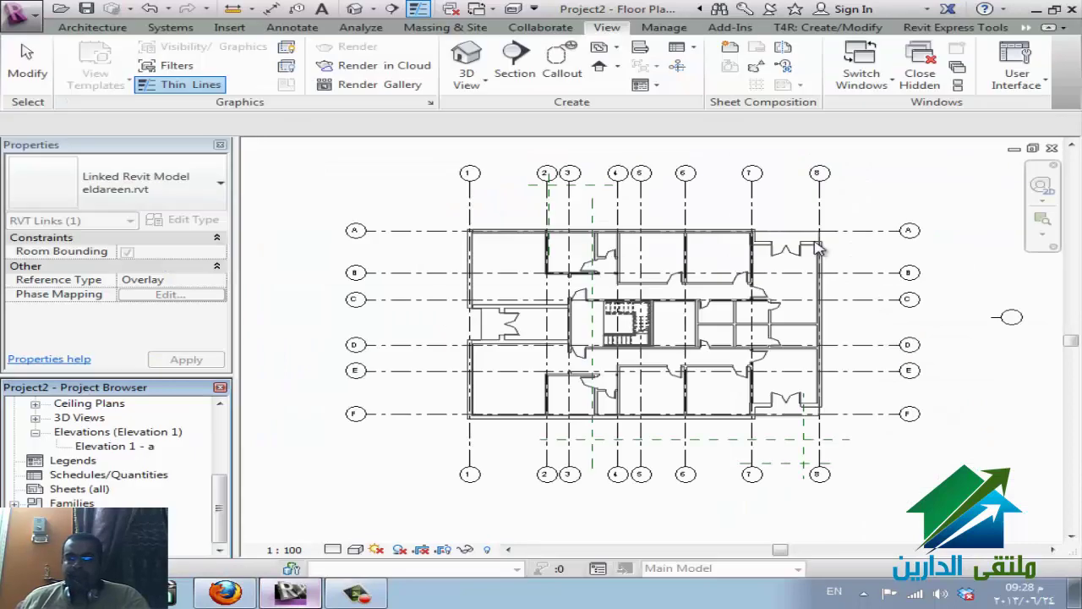
# - Open Manage Links from the Insert tab to see the eldareen.rvt link's status
pyautogui.click(242, 30)
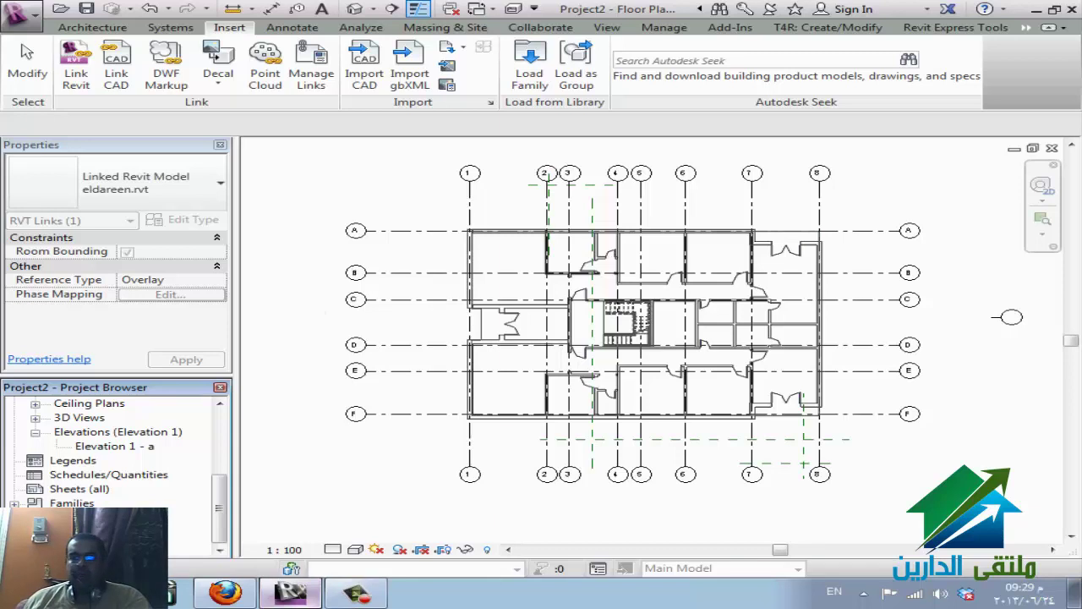
pyautogui.rightClick(128, 543)
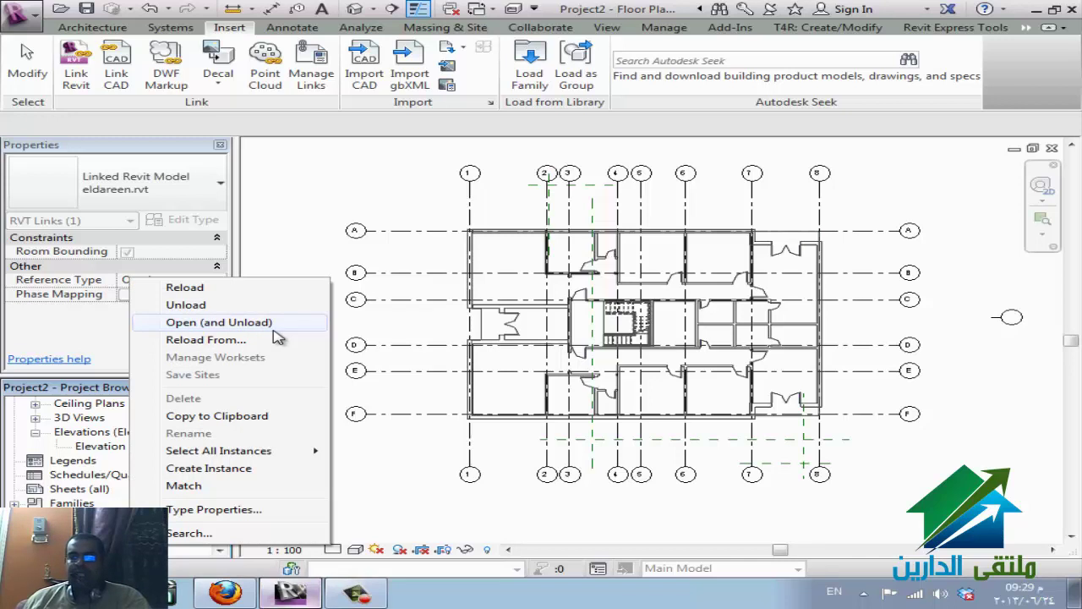
pyautogui.click(328, 128)
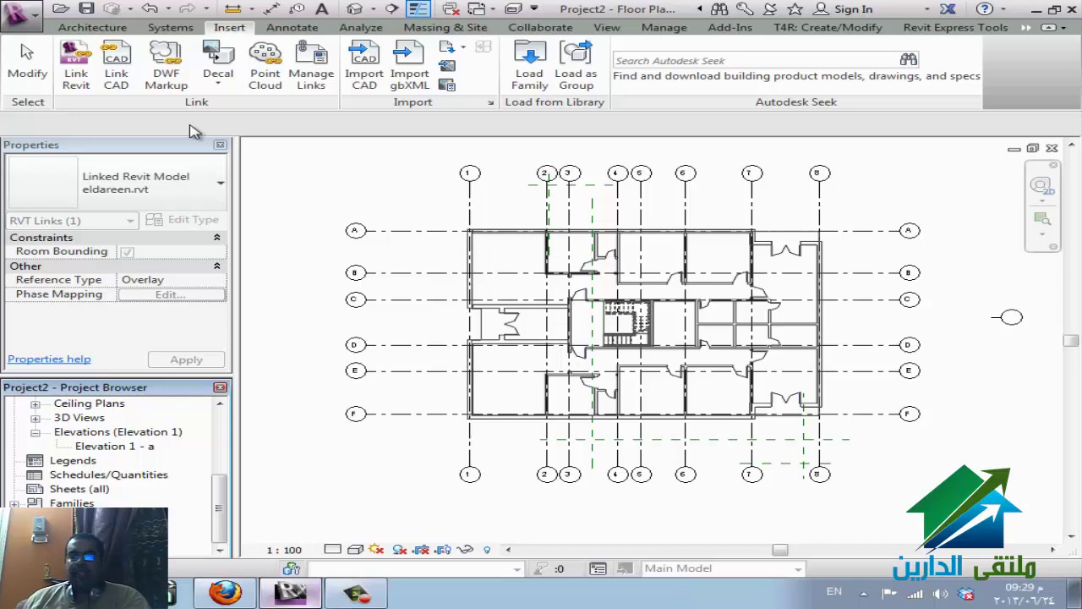
pyautogui.click(326, 73)
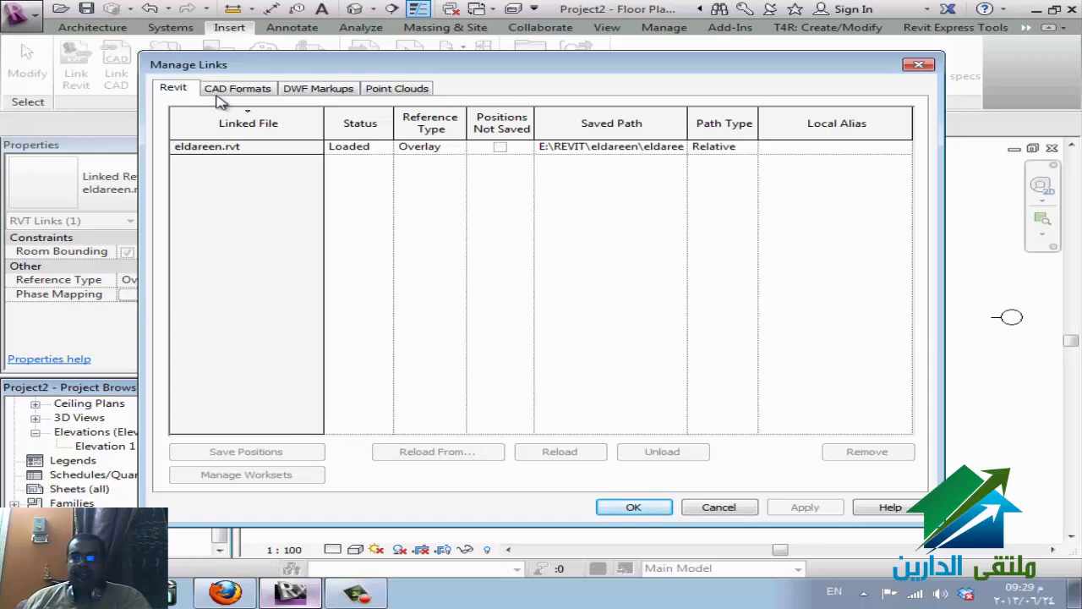
# - Browse the CAD Formats, DWF Markups and Point Clouds lists, then return to Revit links
pyautogui.click(247, 93)
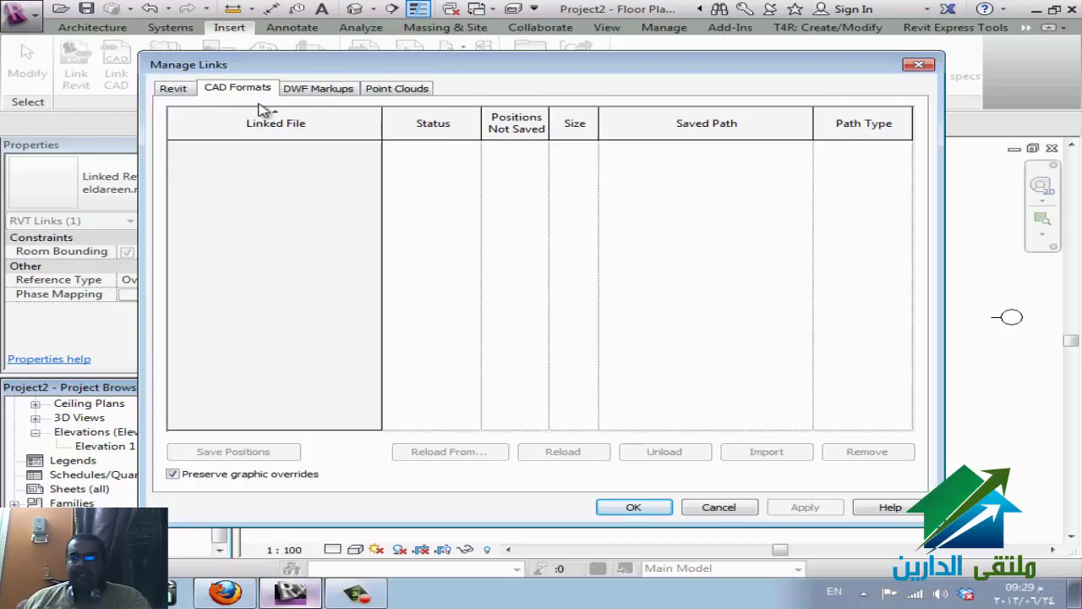
pyautogui.click(313, 93)
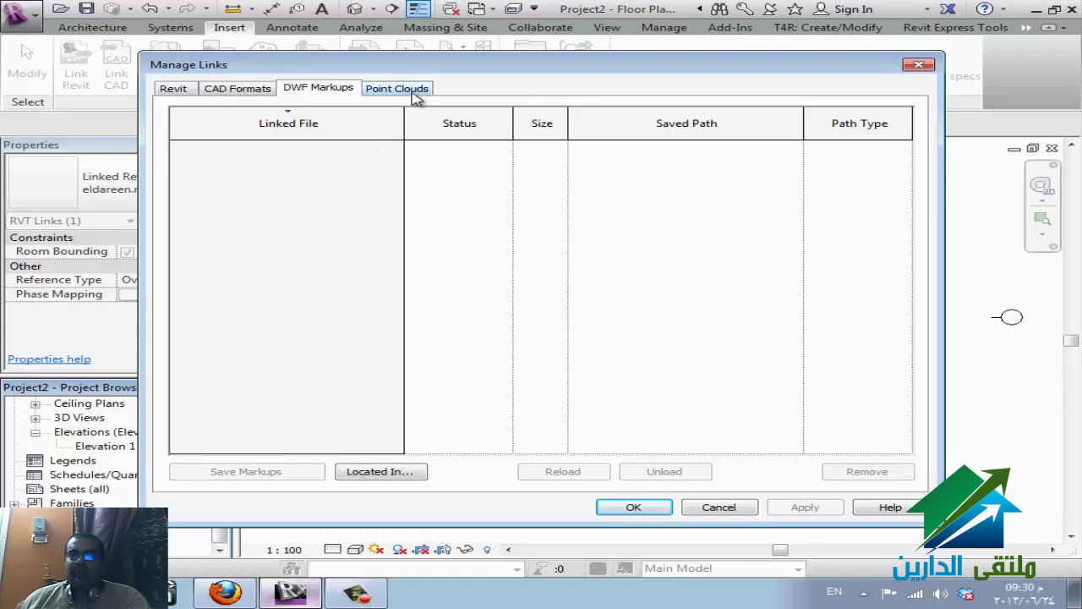
pyautogui.click(416, 93)
pyautogui.click(304, 91)
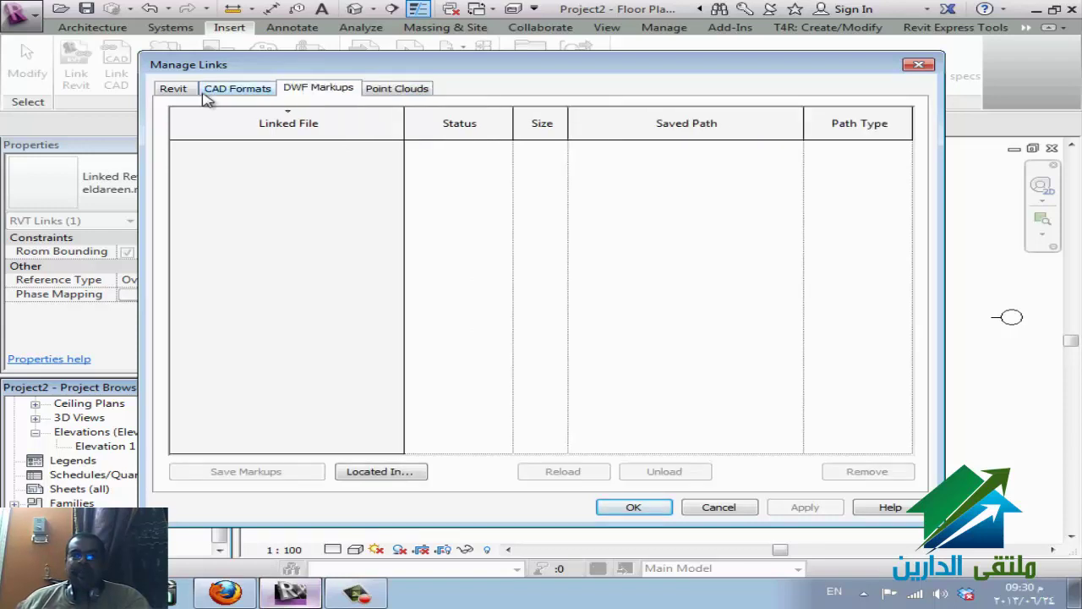
pyautogui.click(179, 95)
# - Reload eldareen.rvt from its source file, then cancel a second Reload From attempt
pyautogui.click(209, 144)
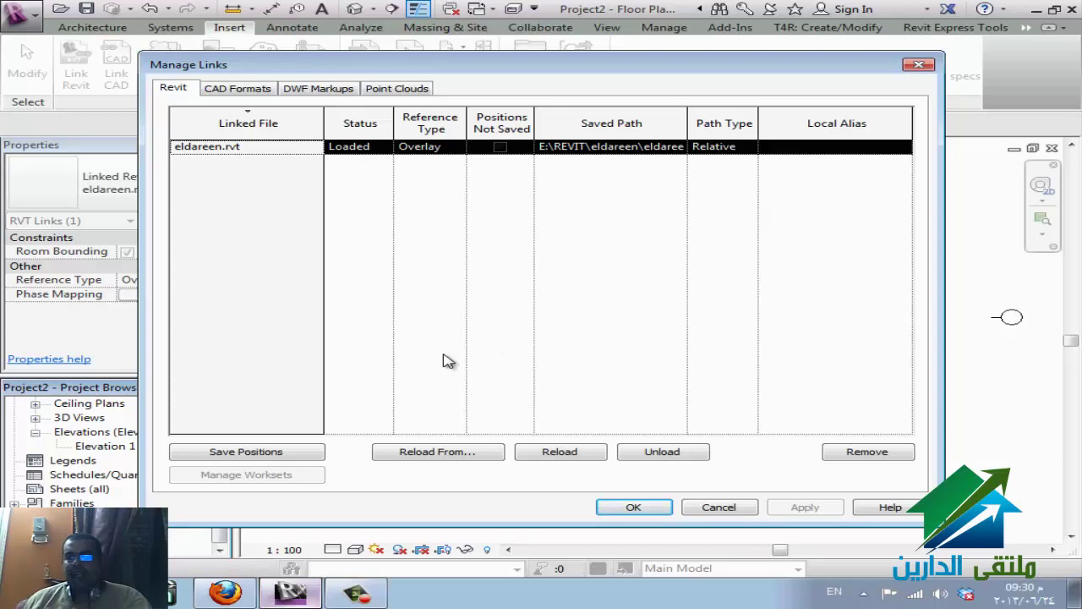
pyautogui.click(427, 453)
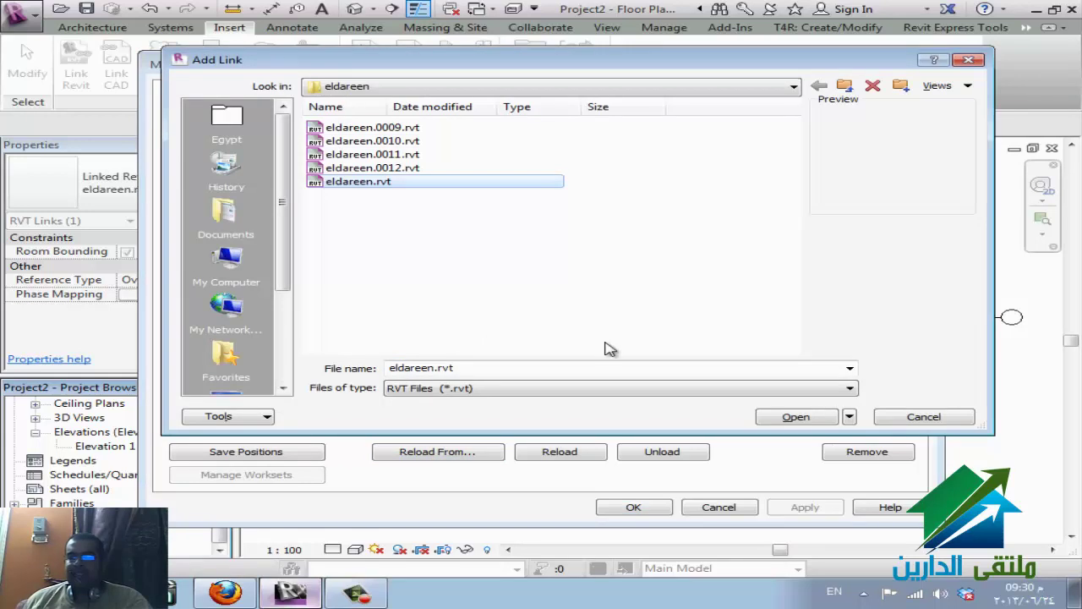
pyautogui.click(925, 421)
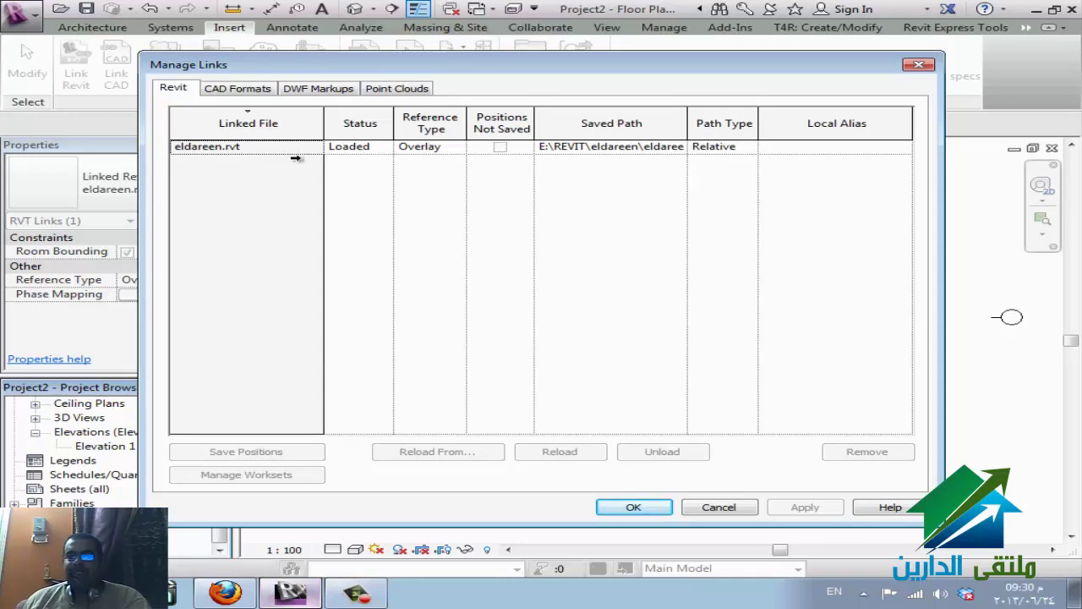
pyautogui.click(270, 148)
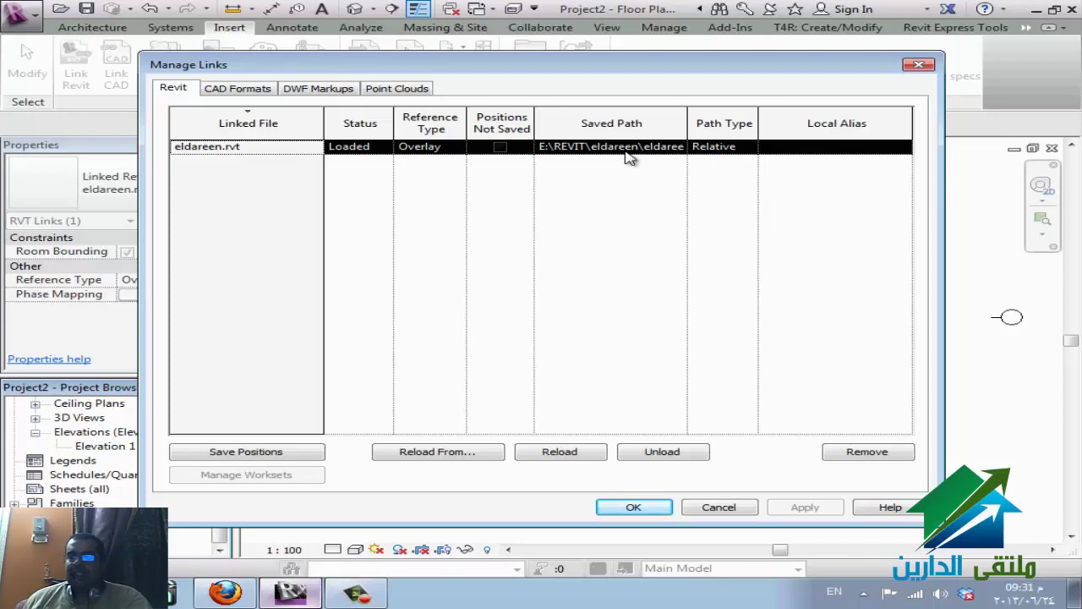
pyautogui.click(442, 455)
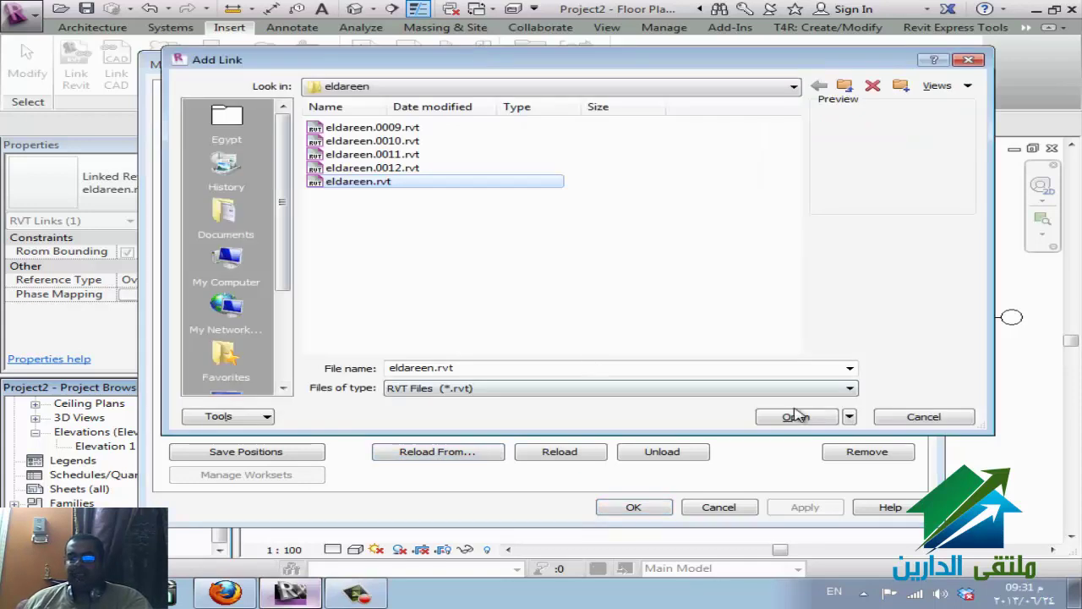
pyautogui.click(892, 418)
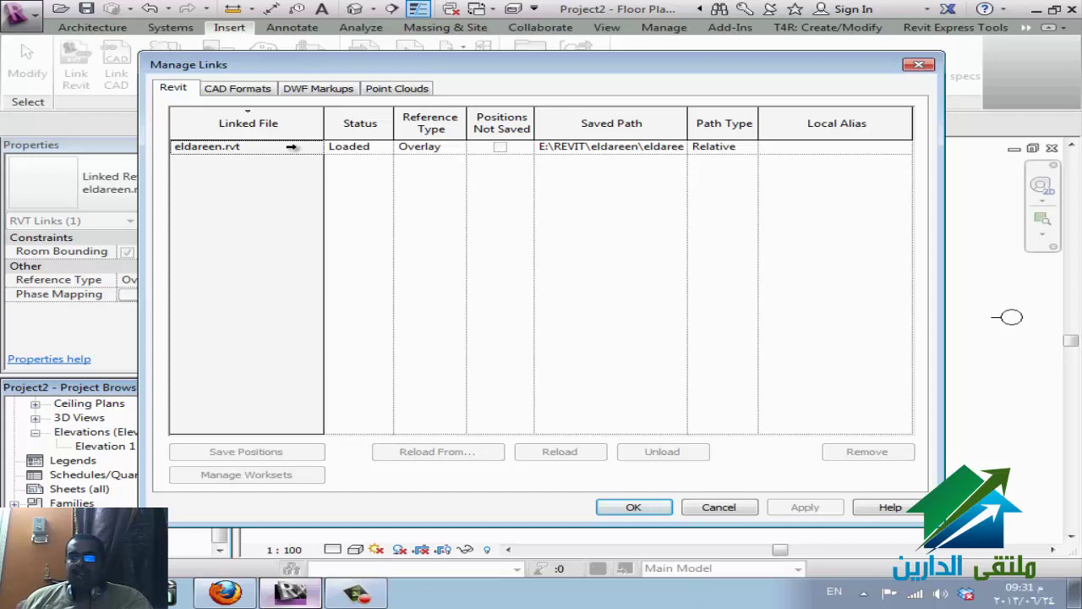
pyautogui.click(290, 146)
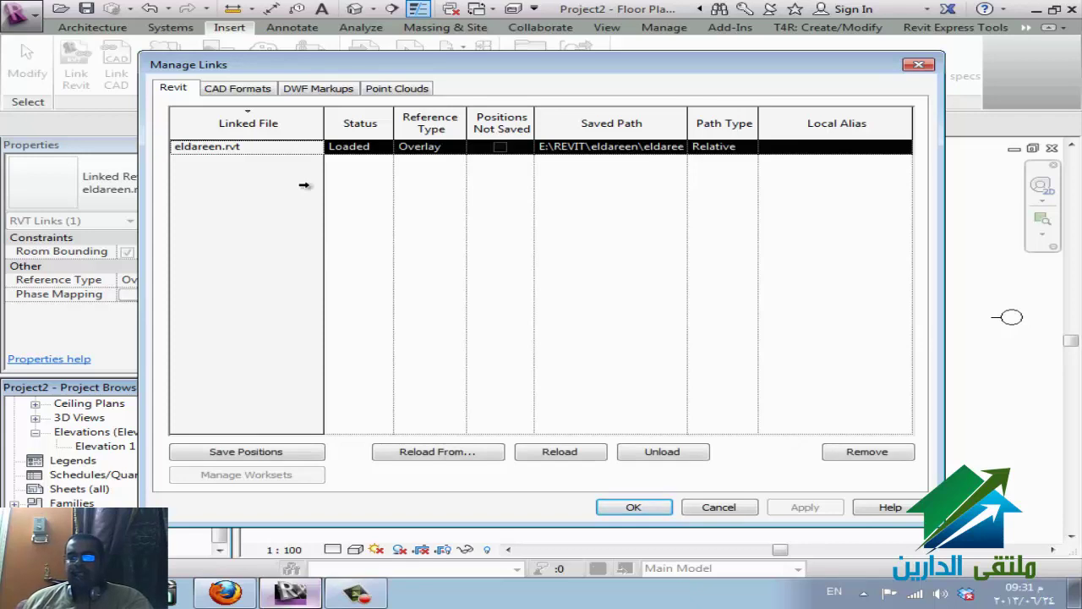
# - Unload eldareen.rvt with confirmation, reload it, and check the empty CAD Formats list
pyautogui.click(680, 457)
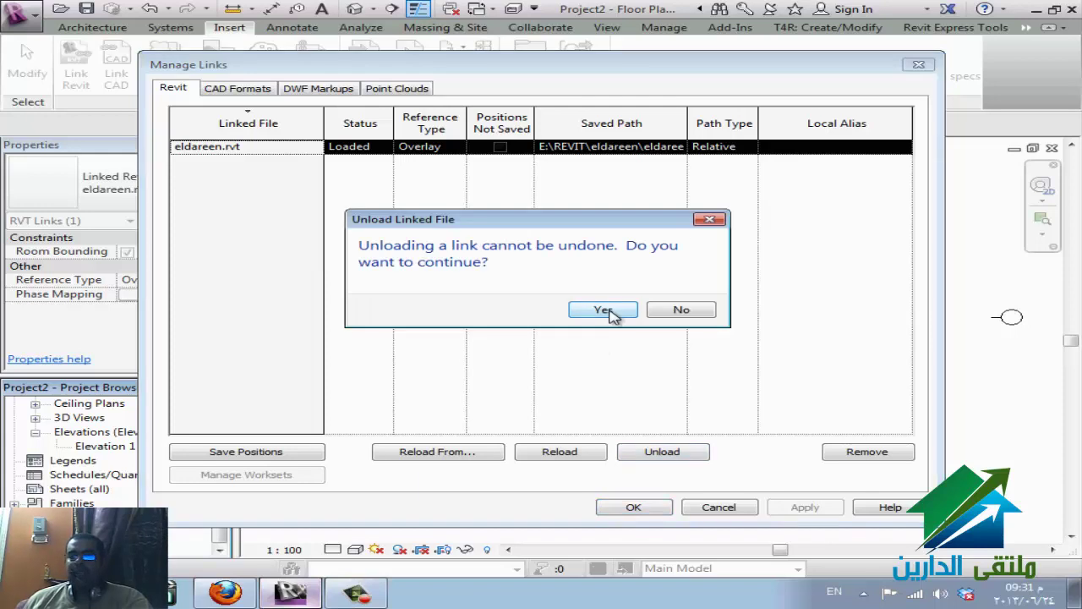
pyautogui.click(602, 310)
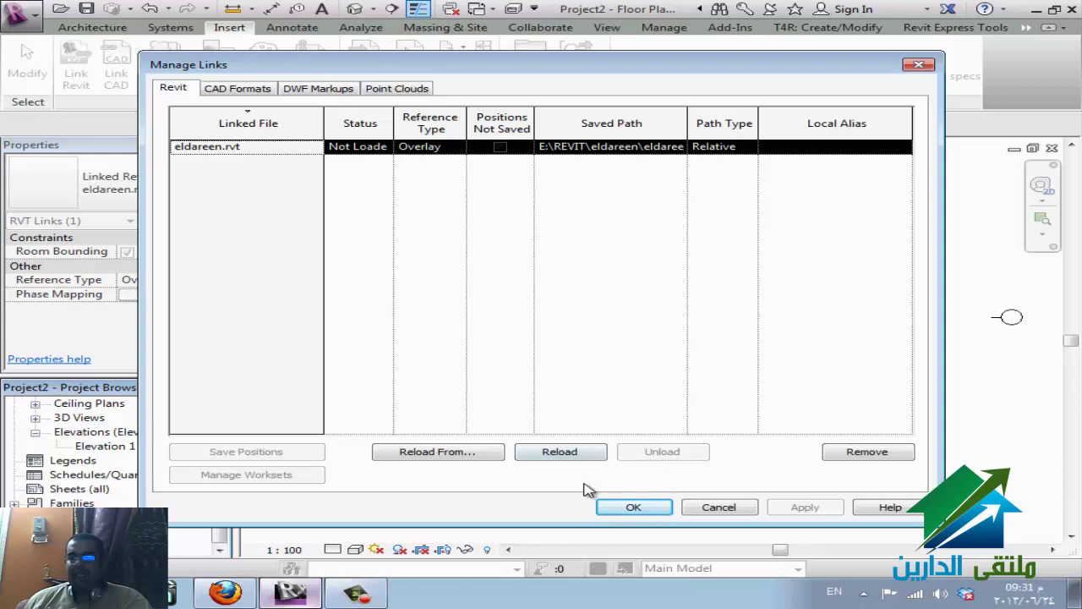
pyautogui.click(575, 458)
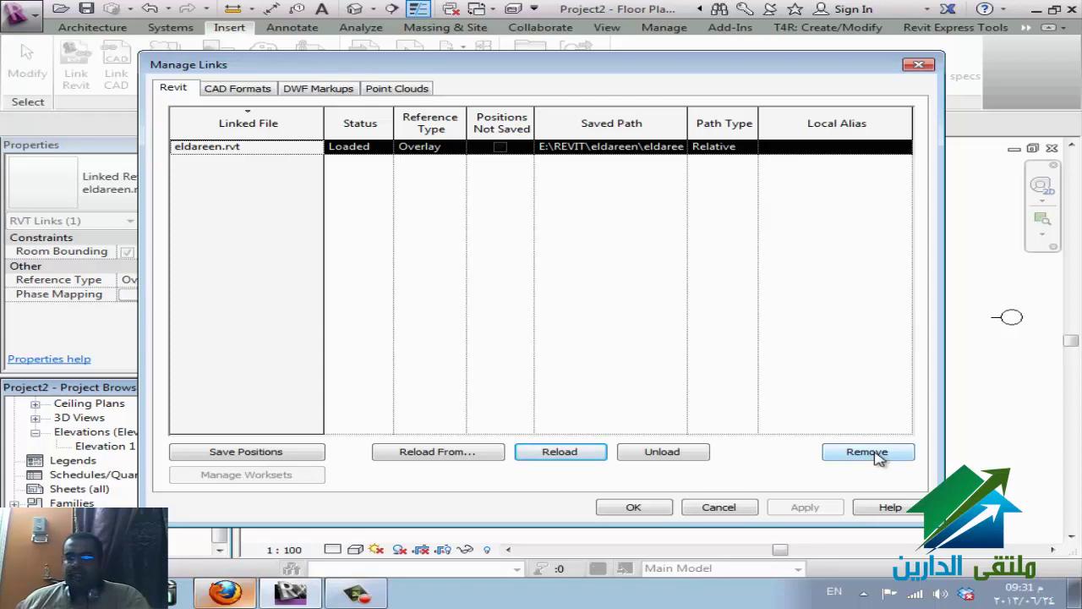
pyautogui.click(267, 89)
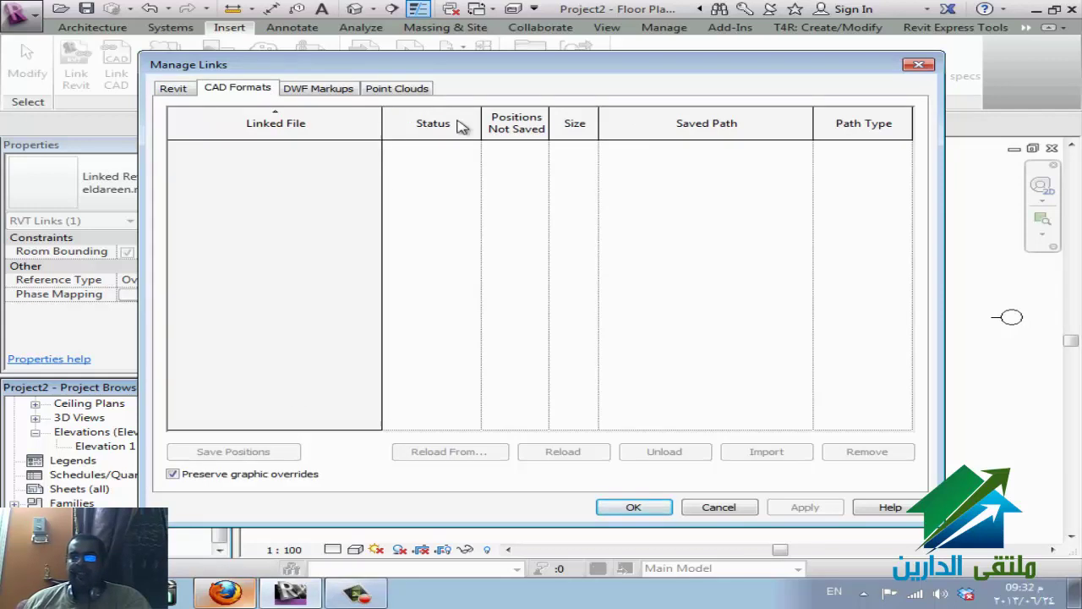
# - Link ELDAREEN-ReflectedCeilingPlan-Level2.dwg from the Desktop using Auto - Origin to Origin positioning
pyautogui.press('Escape')
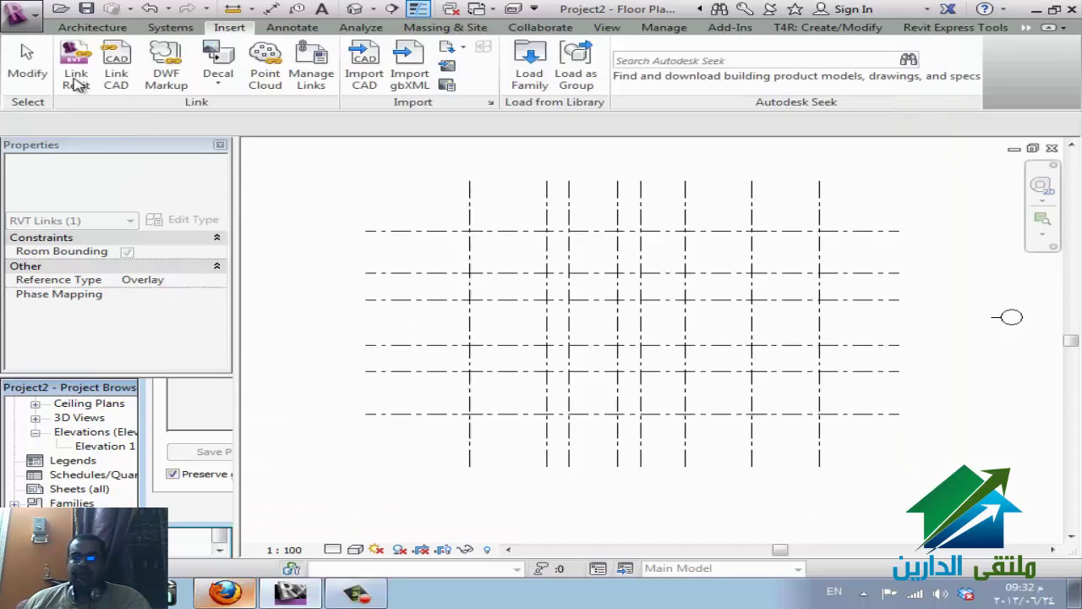
pyautogui.click(119, 76)
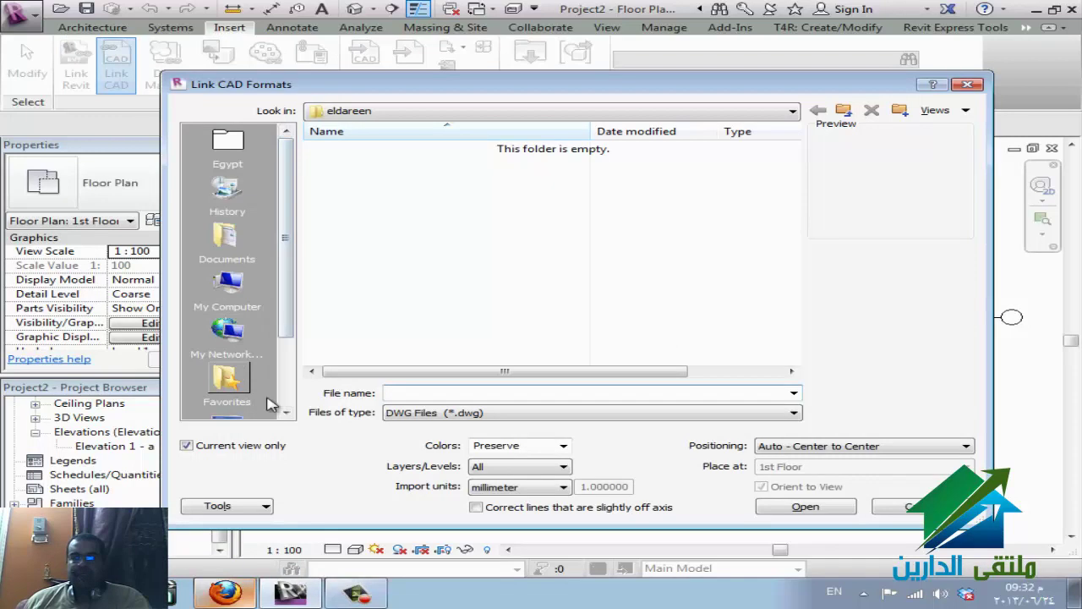
pyautogui.click(237, 420)
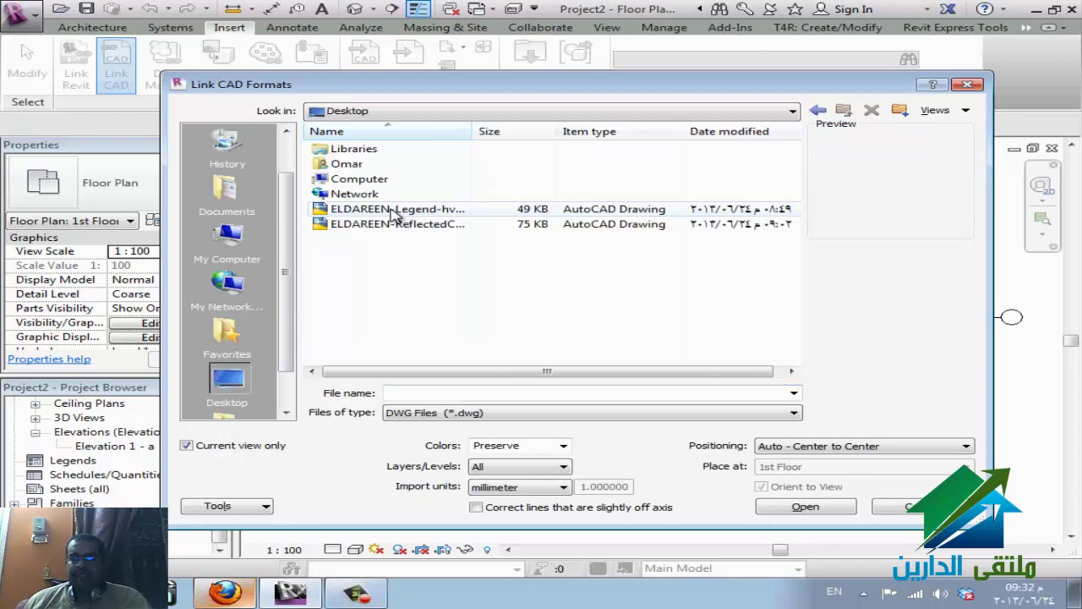
pyautogui.click(394, 224)
pyautogui.click(873, 446)
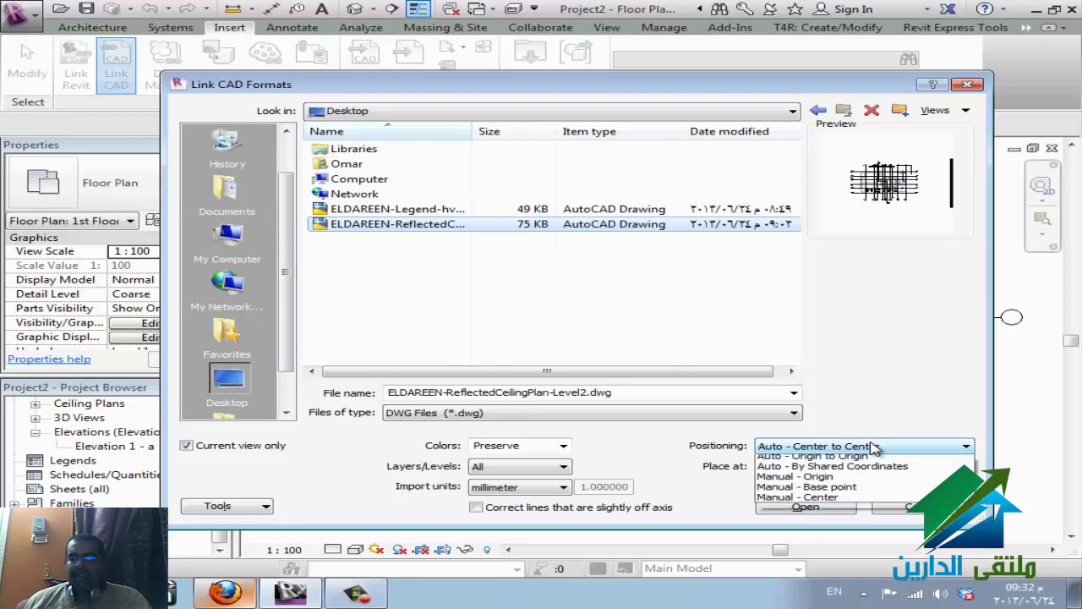
pyautogui.click(861, 471)
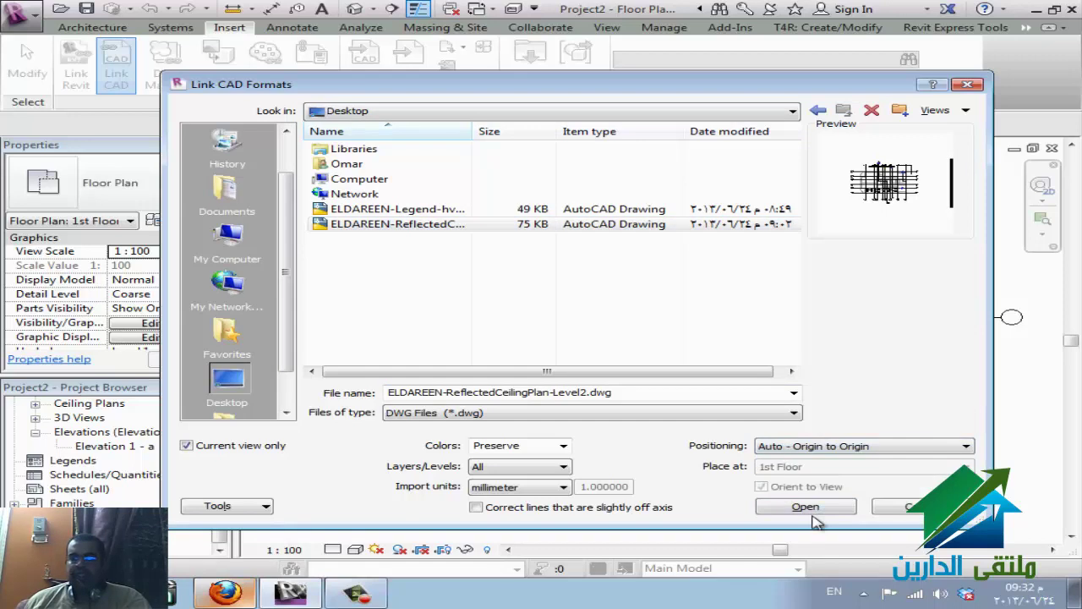
pyautogui.click(823, 512)
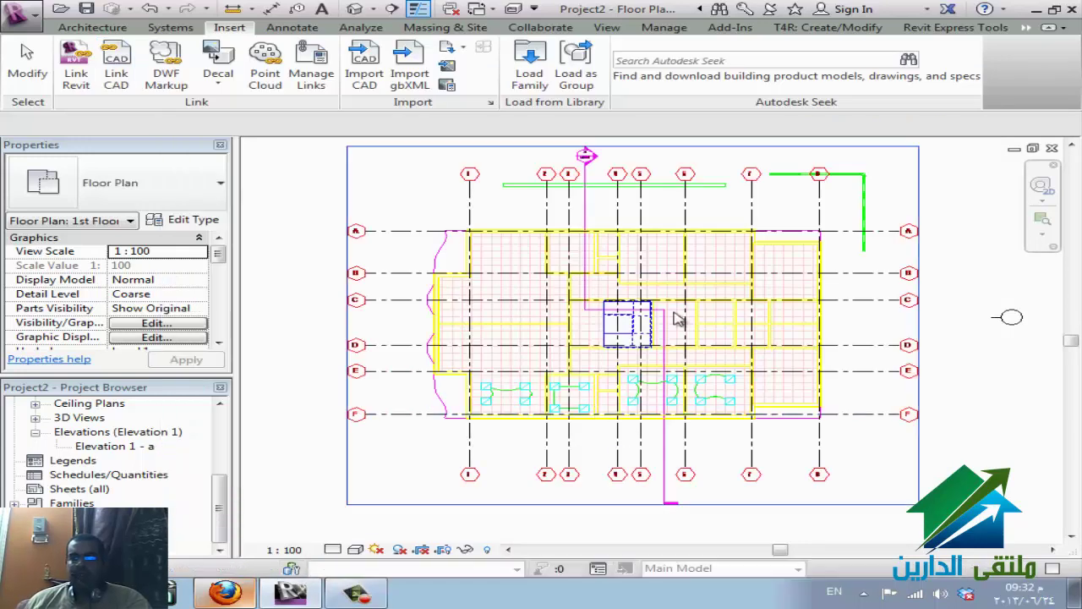
# - Open Visibility/Graphics with VG and set the eldareen.rvt link to Halftone on Revit Links
pyautogui.press('v')
pyautogui.press('v')
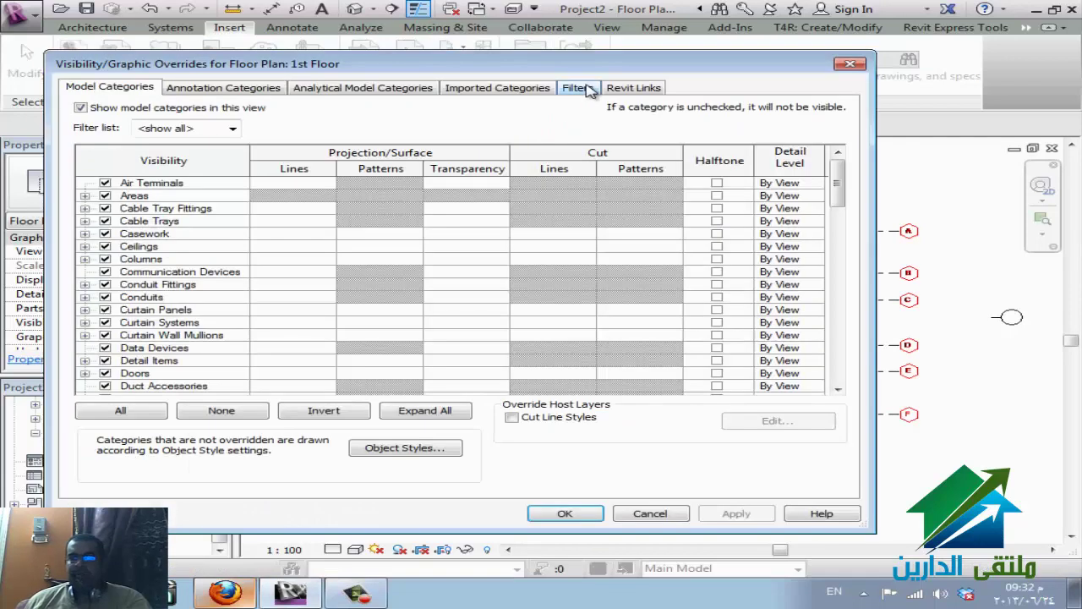
pyautogui.click(583, 89)
pyautogui.click(499, 89)
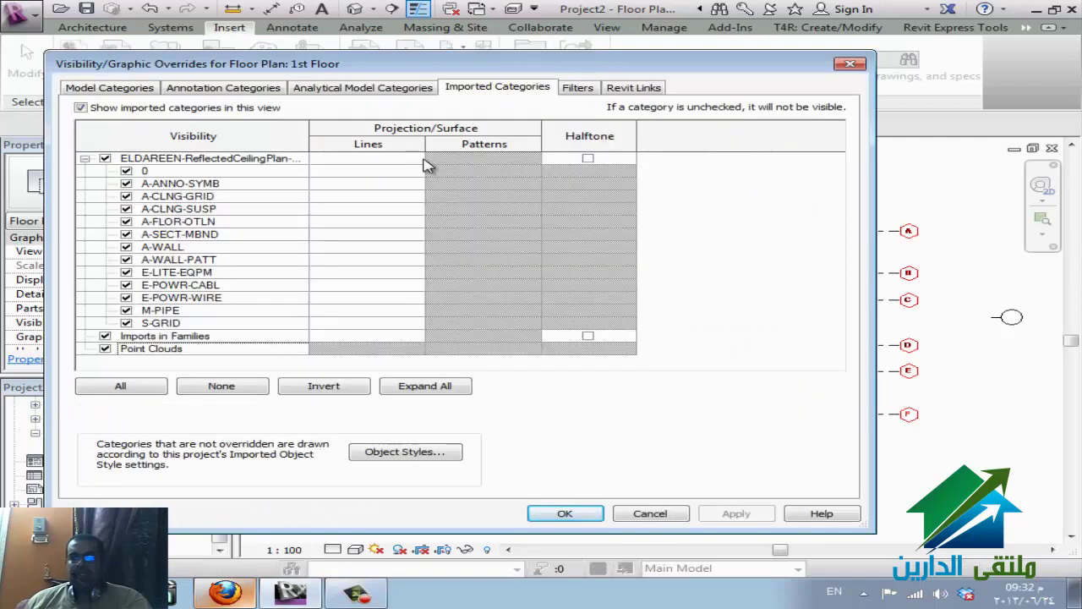
pyautogui.click(651, 88)
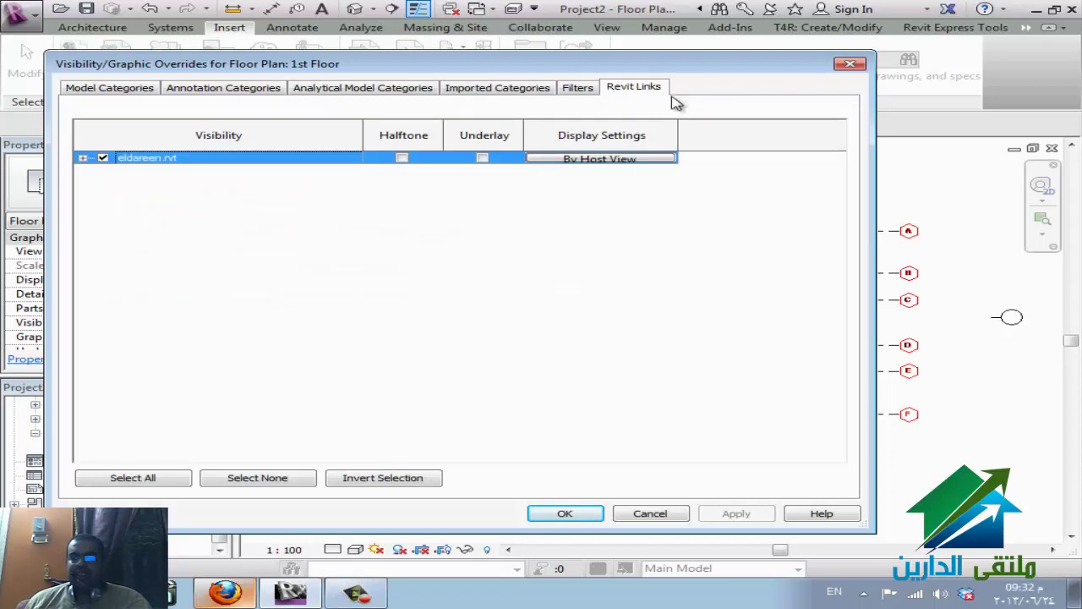
pyautogui.click(403, 160)
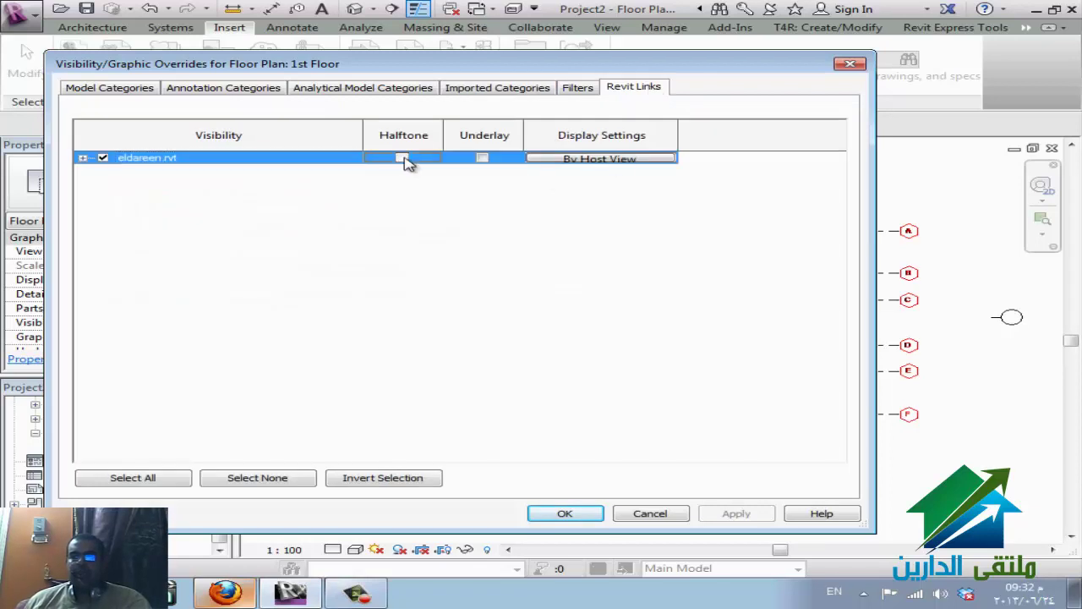
pyautogui.click(402, 159)
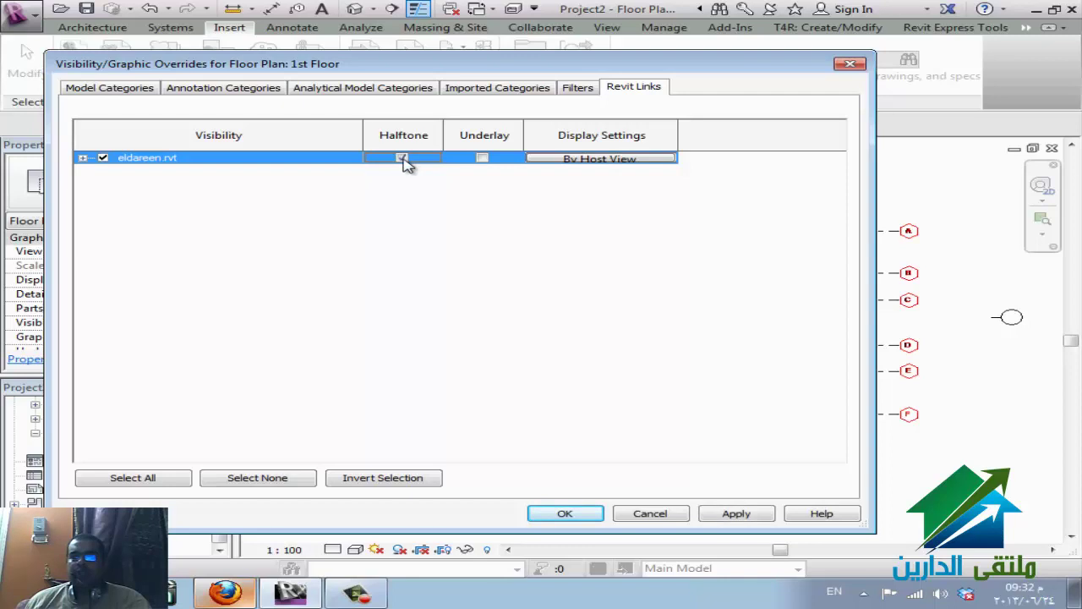
# - Attempt the link's By Host View display settings, dismiss the not-loaded warnings, and close unchanged
pyautogui.click(602, 159)
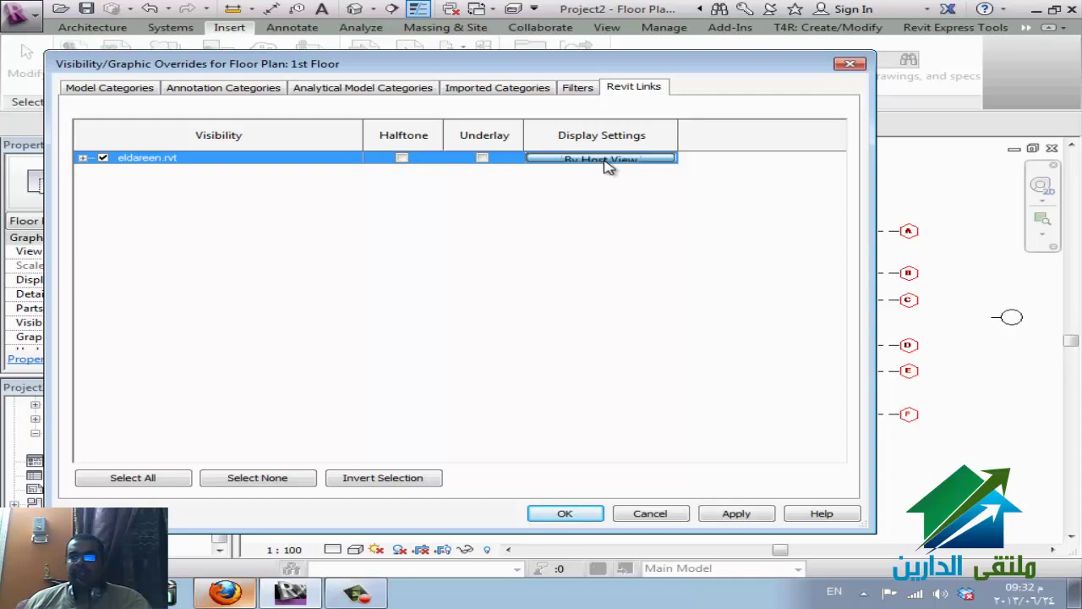
pyautogui.click(686, 313)
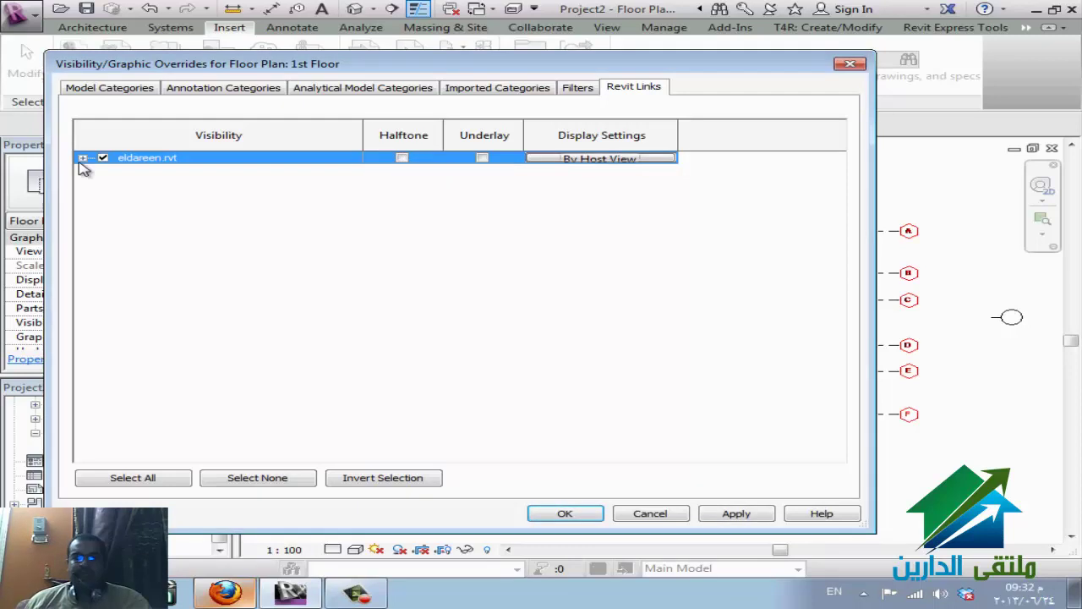
pyautogui.click(82, 158)
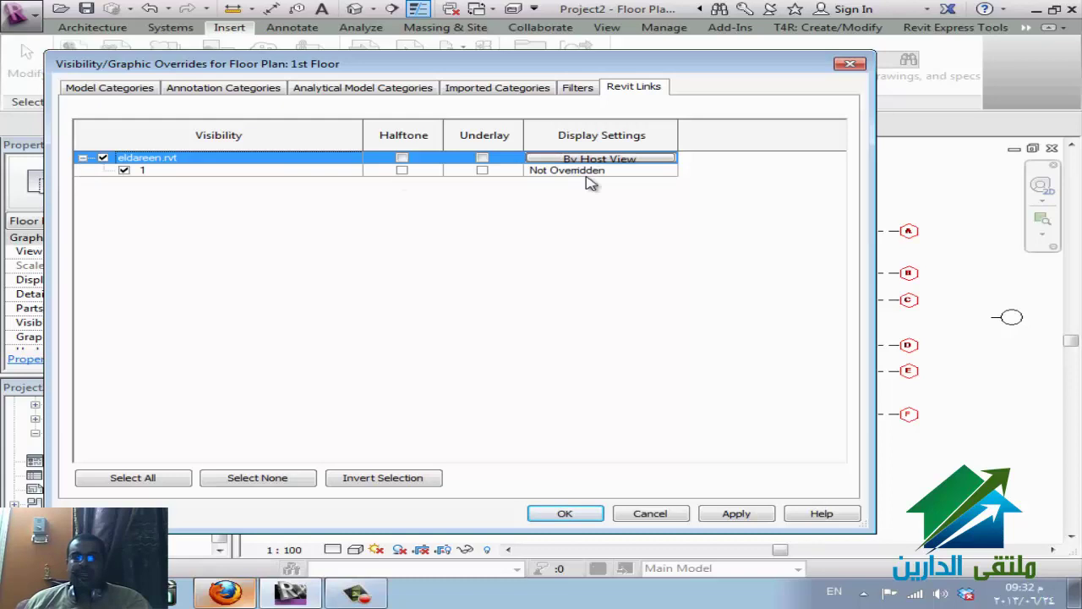
pyautogui.click(612, 160)
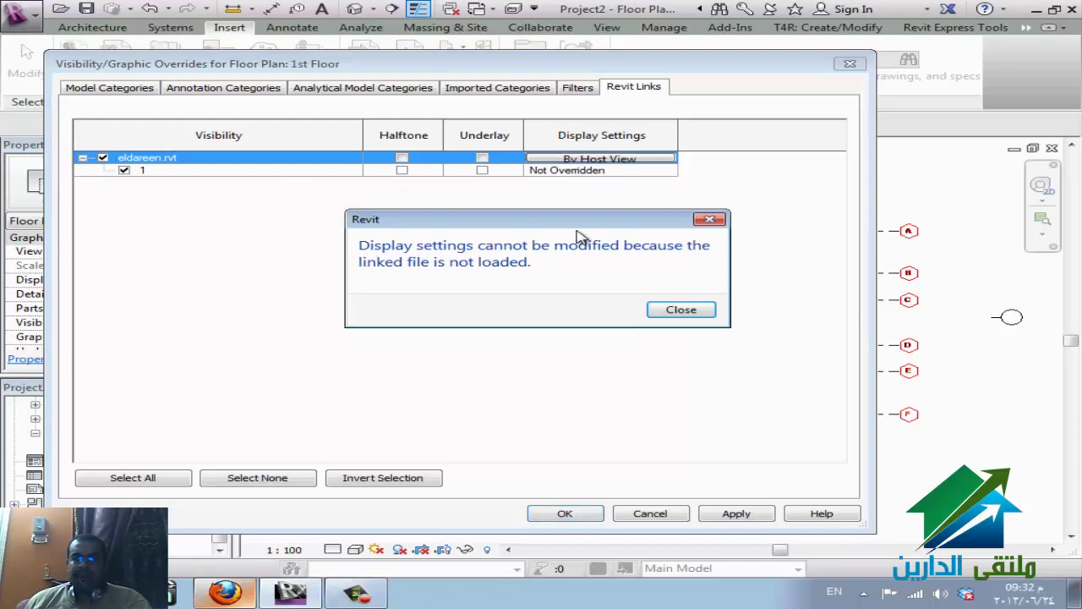
pyautogui.click(683, 308)
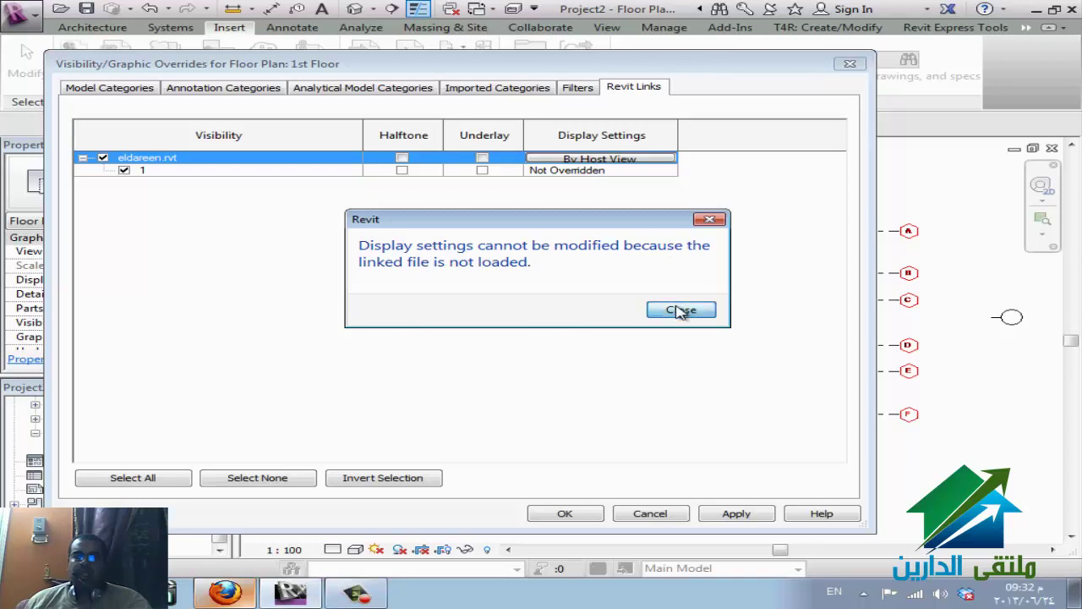
pyautogui.click(849, 65)
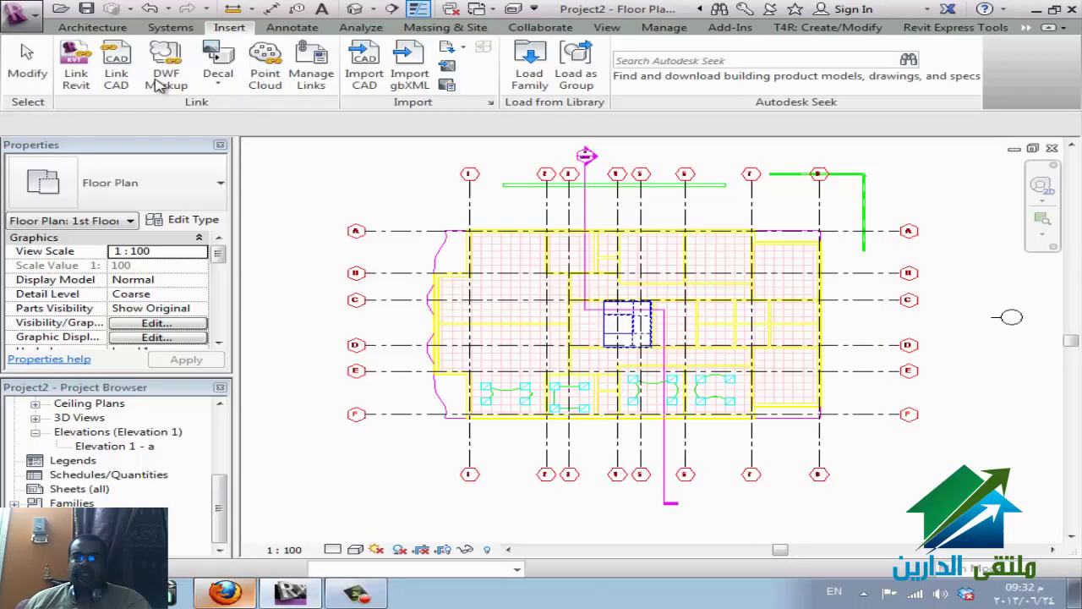
pyautogui.click(76, 68)
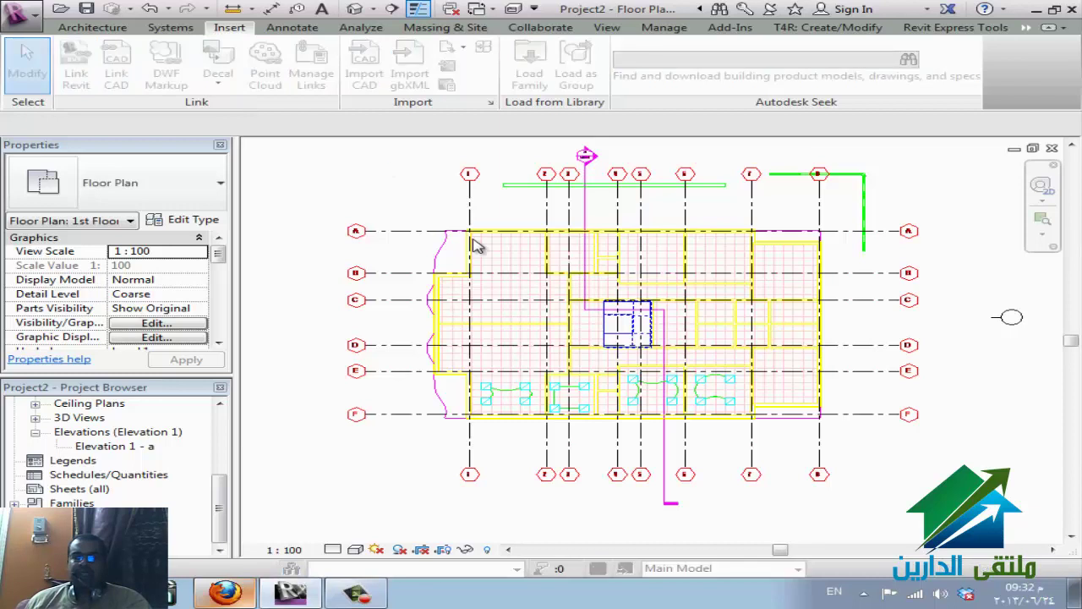
# - Reload eldareen.rvt in Manage Links and inspect the linked ceiling plan CAD file
pyautogui.press('Escape')
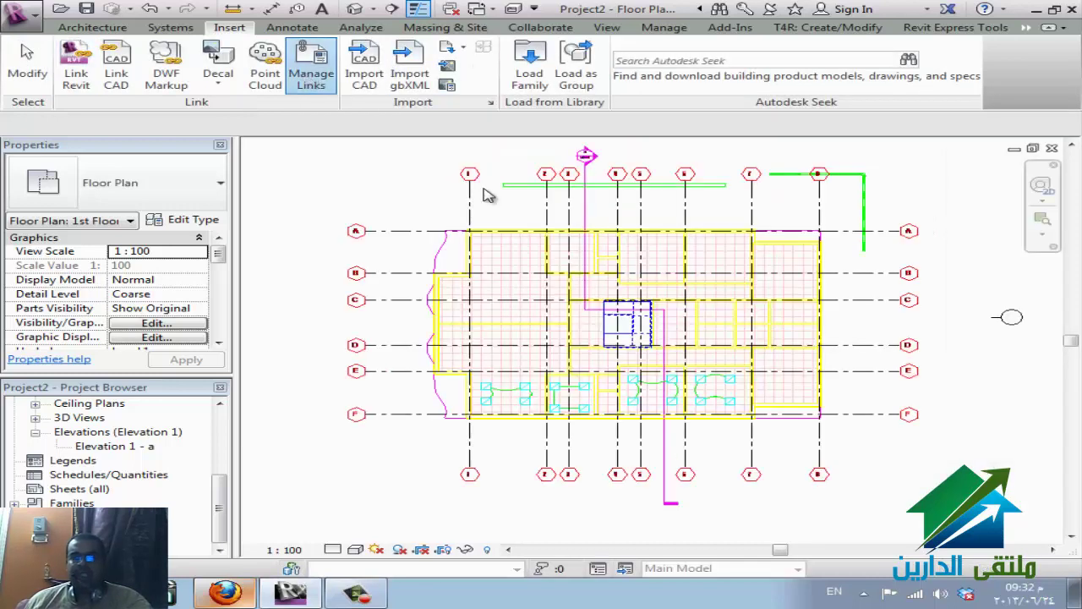
pyautogui.click(311, 76)
pyautogui.click(241, 146)
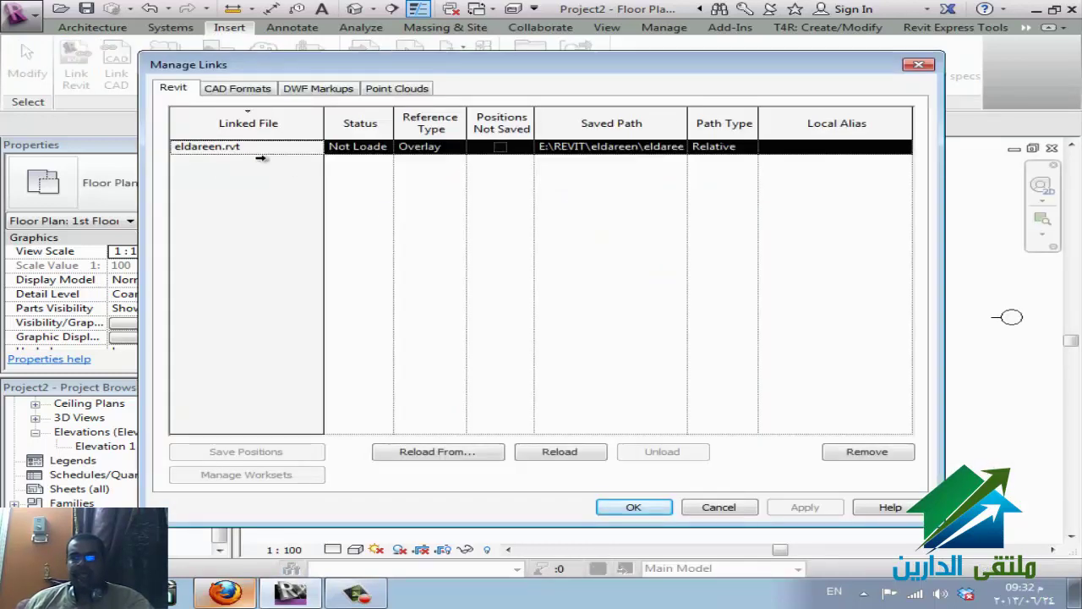
pyautogui.click(561, 452)
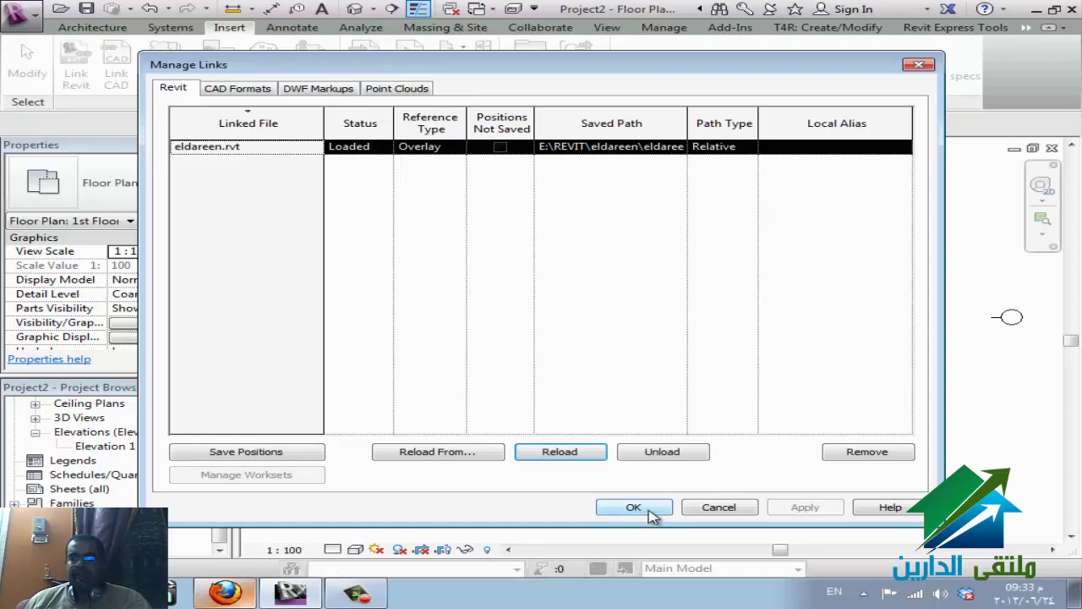
pyautogui.click(253, 89)
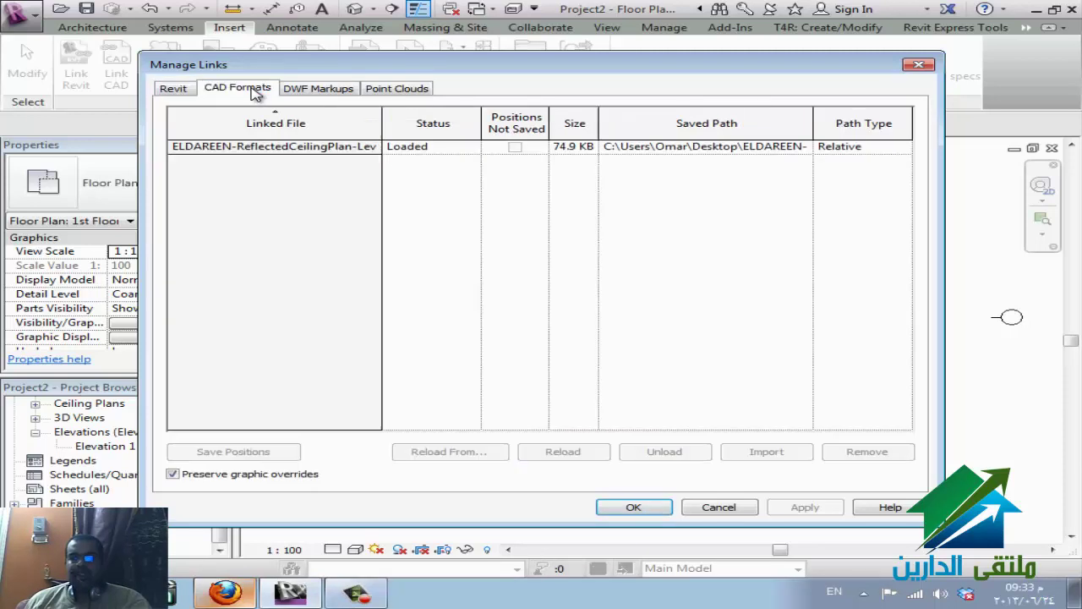
pyautogui.click(292, 150)
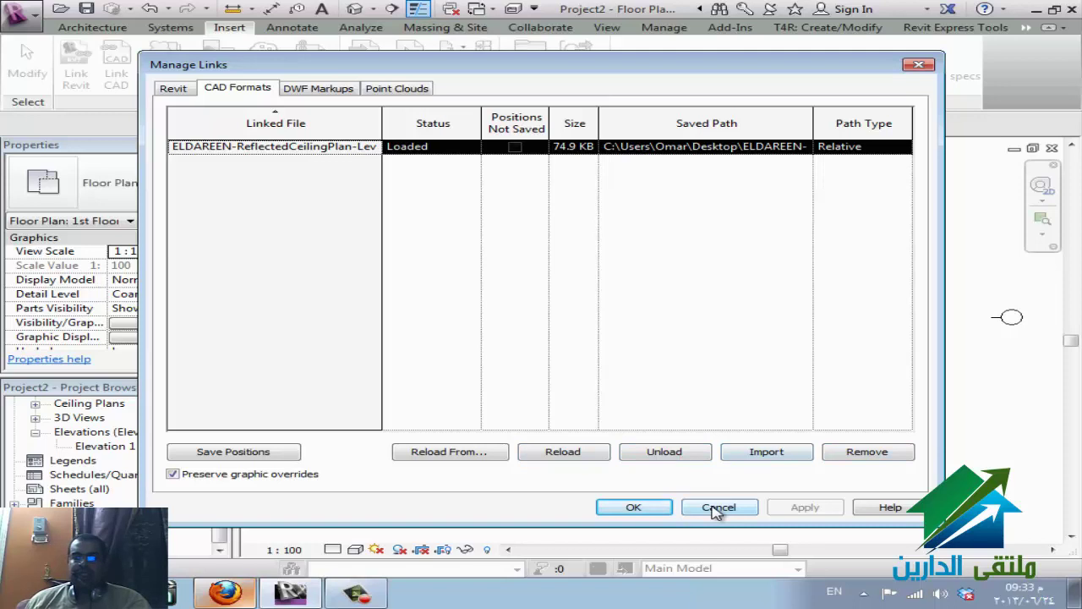
pyautogui.click(651, 504)
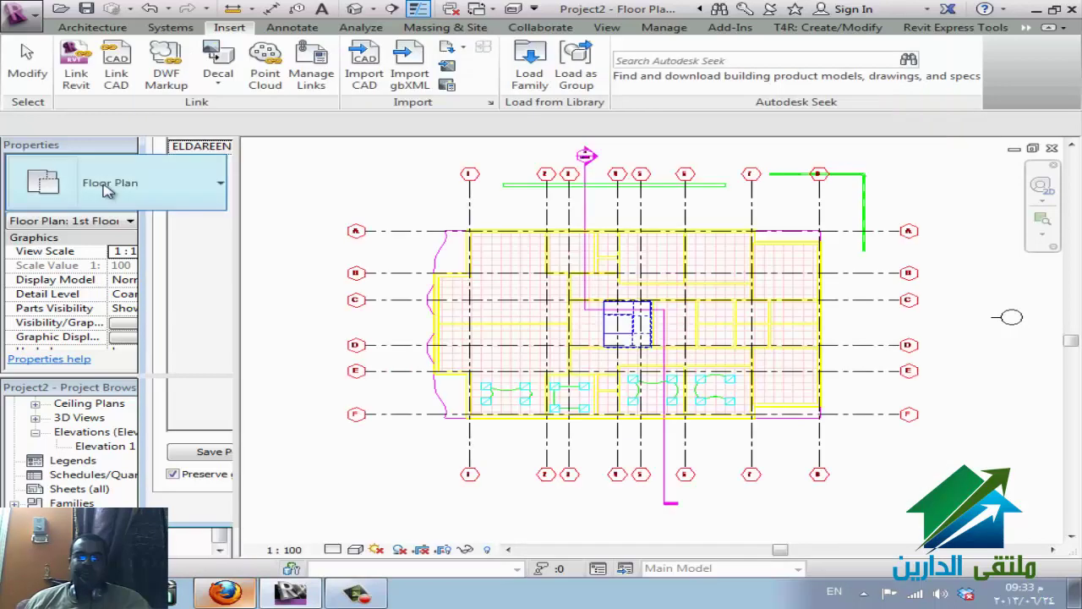
# - Reload eldareen.rvt again from Manage Links, then switch to the WizIQ Firefox window
pyautogui.click(311, 72)
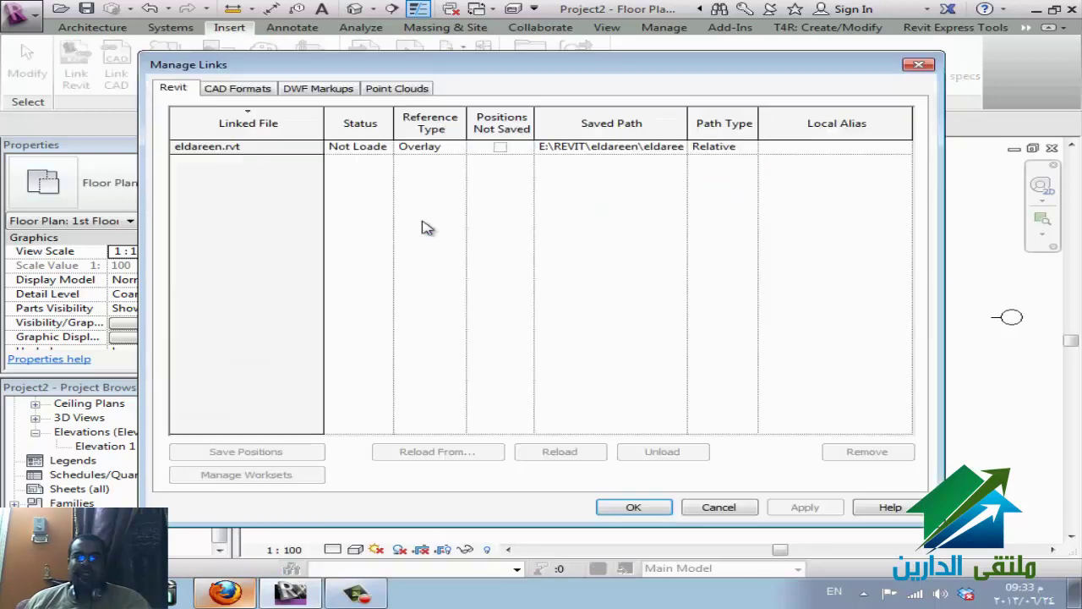
pyautogui.click(251, 150)
pyautogui.click(558, 452)
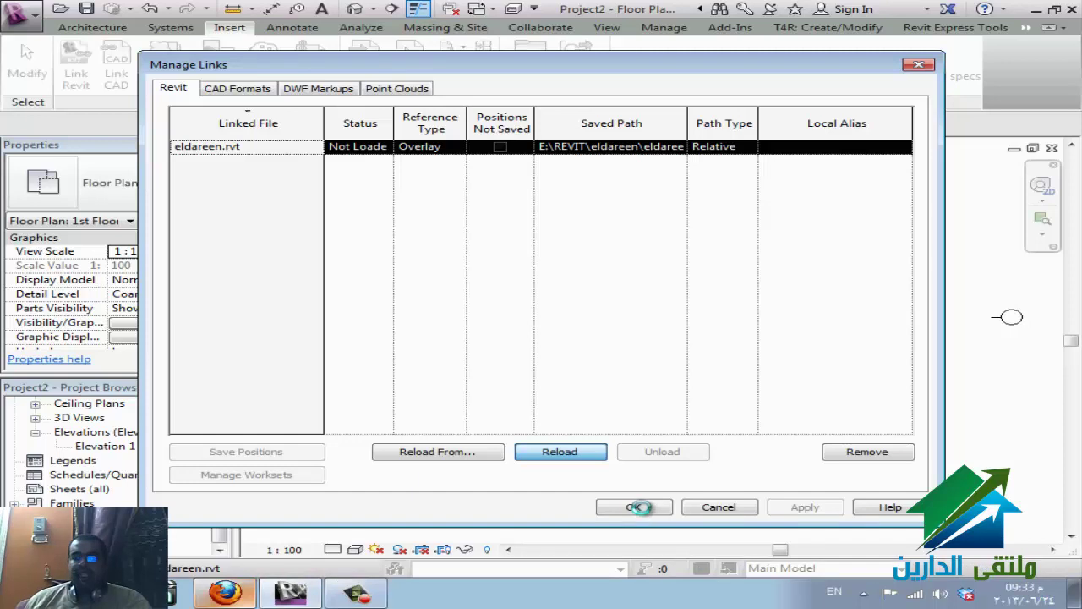
pyautogui.click(221, 594)
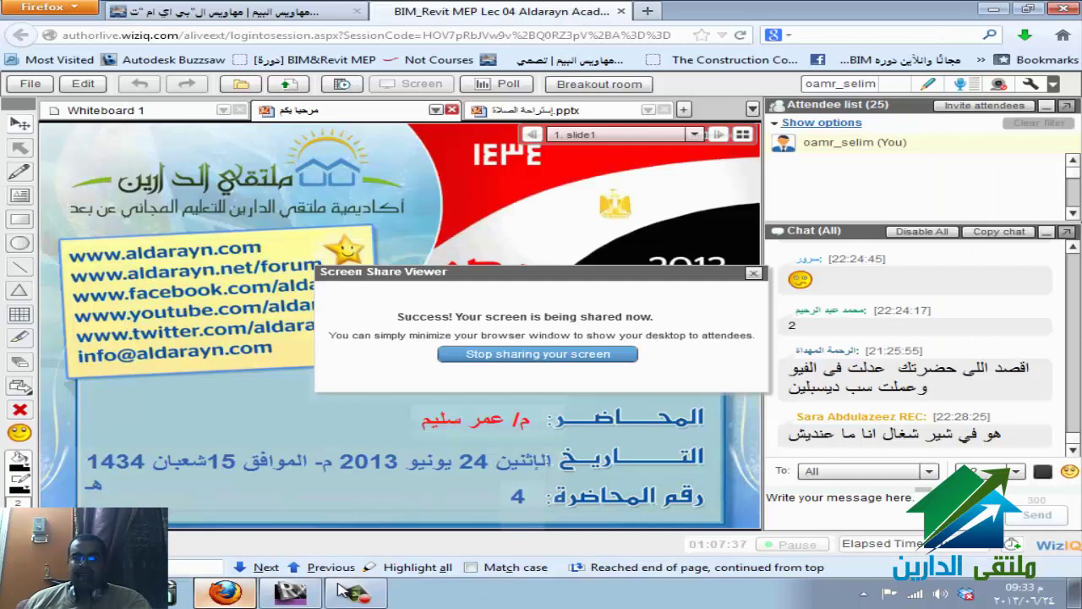
# - Alt+Tab from the WizIQ class back to Revit's Manage Links dialog
pyautogui.moveTo(290, 595)
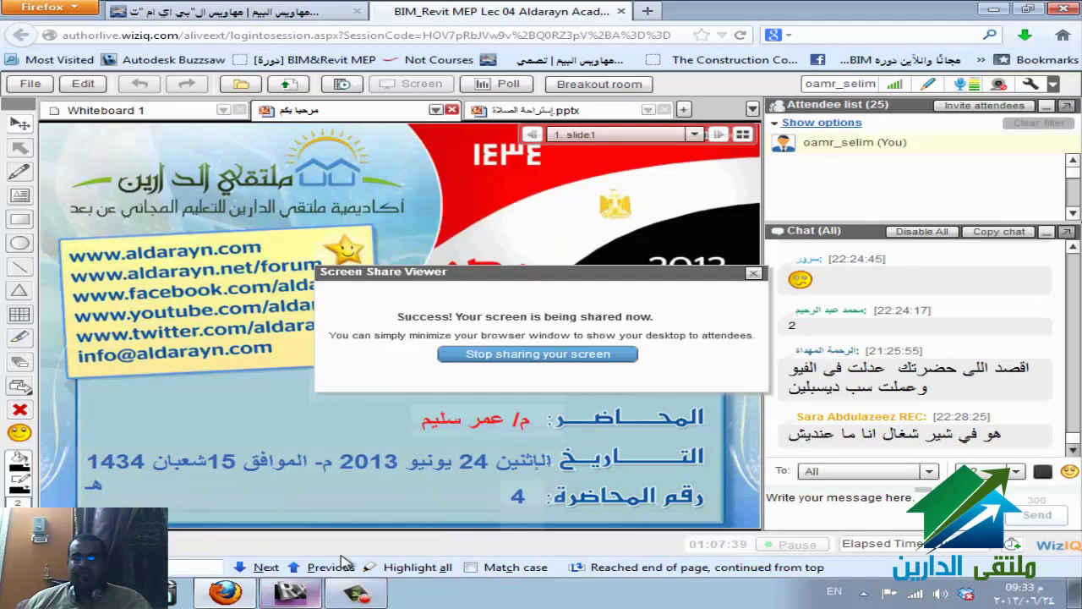
pyautogui.hotkey('alt', 'Tab')
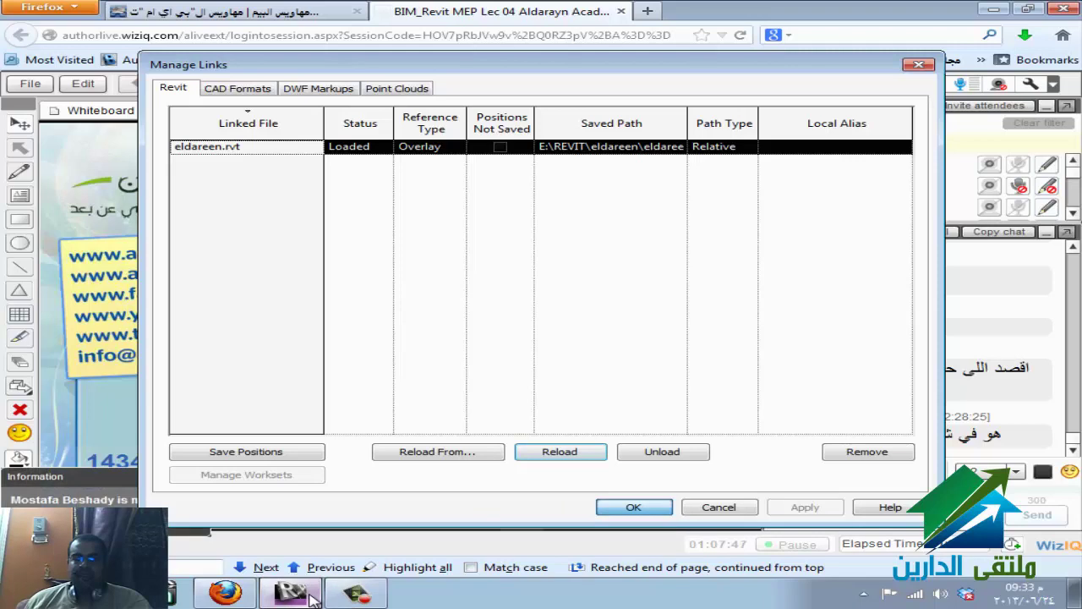
# - Close Manage Links, then open eldareen.rvt's RVT Link Display Settings via VG's Revit Links tab
pyautogui.click(313, 599)
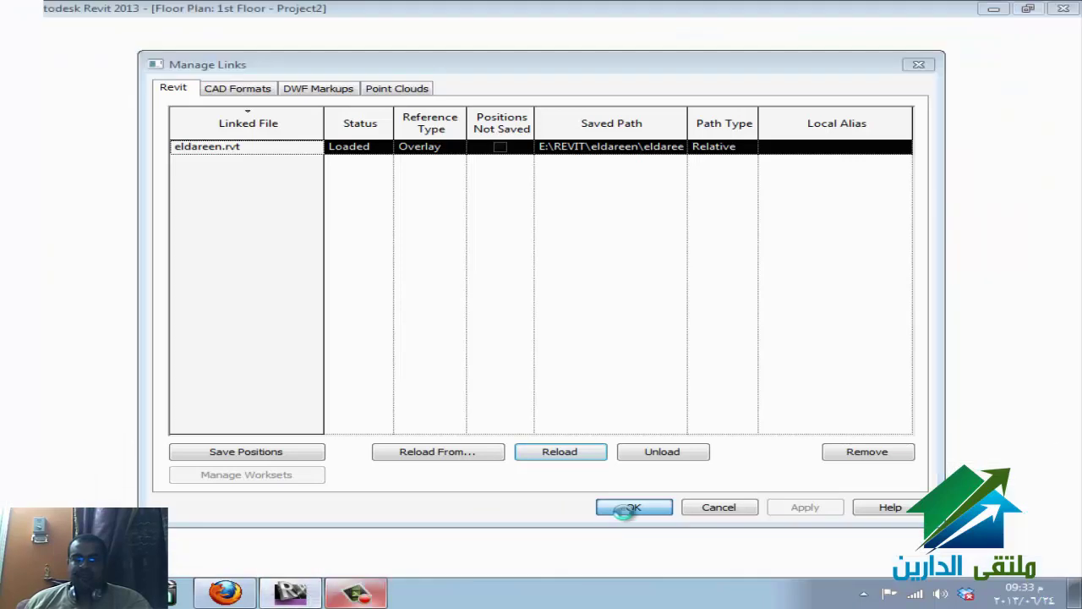
pyautogui.press('Return')
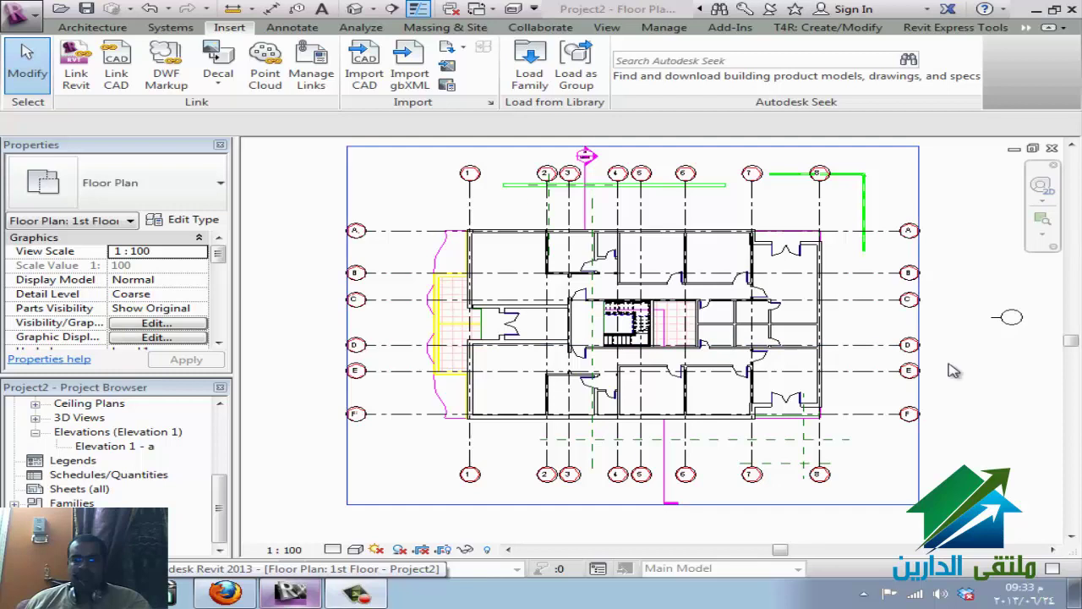
pyautogui.press('v')
pyautogui.press('v')
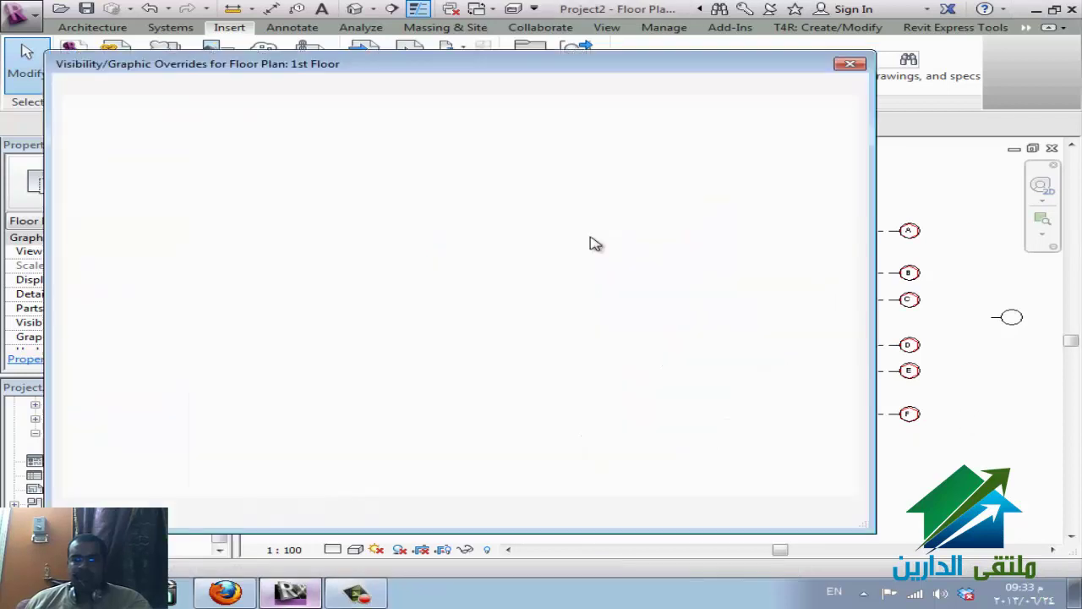
pyautogui.click(627, 90)
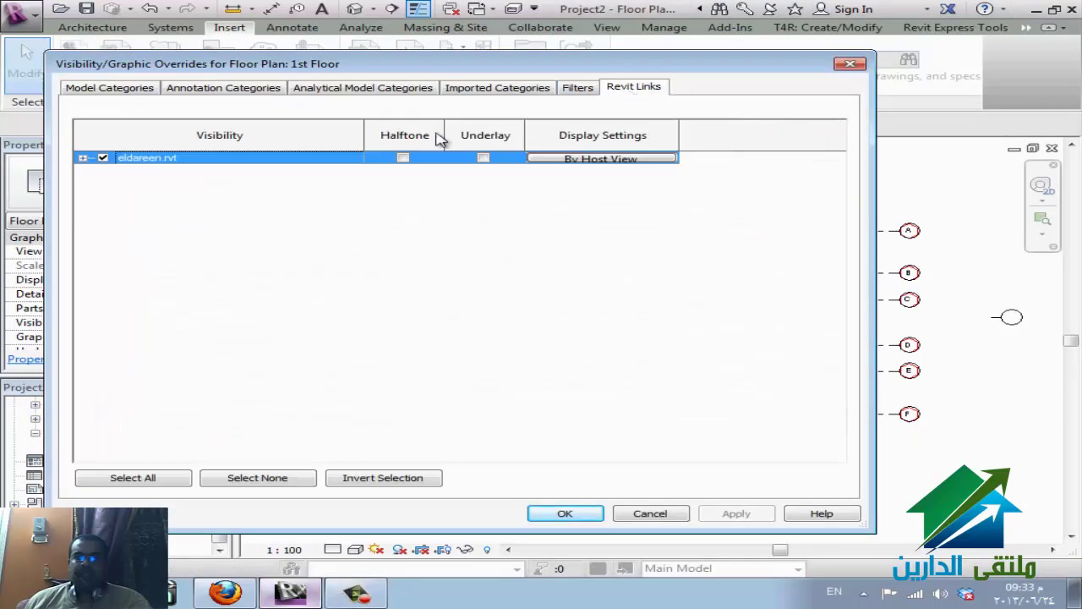
pyautogui.click(584, 159)
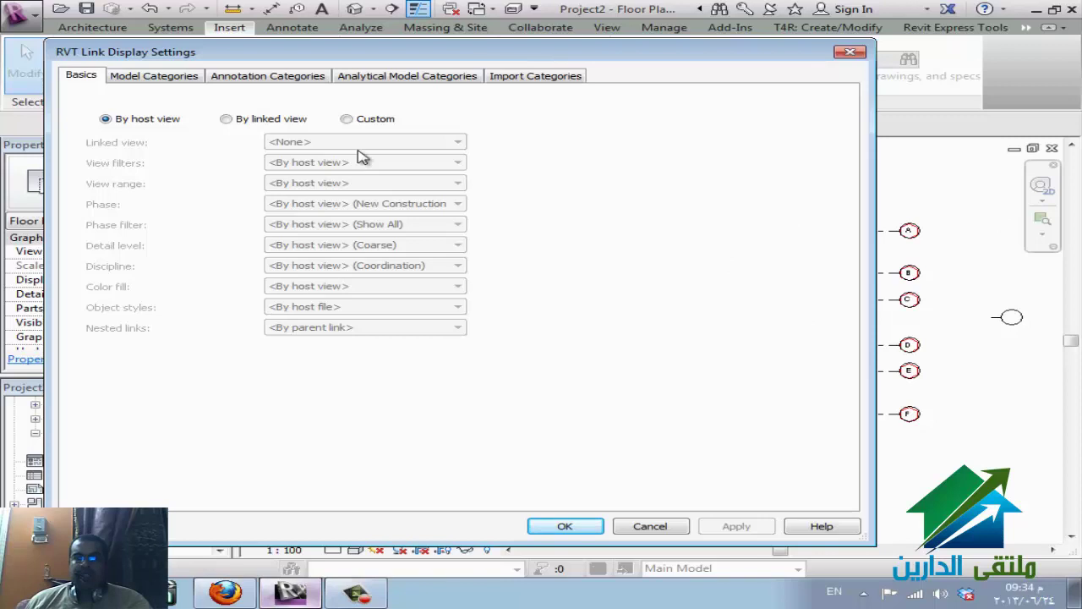
# - Set the eldareen.rvt link to Custom display, with Custom model categories and Walls hidden
pyautogui.click(147, 123)
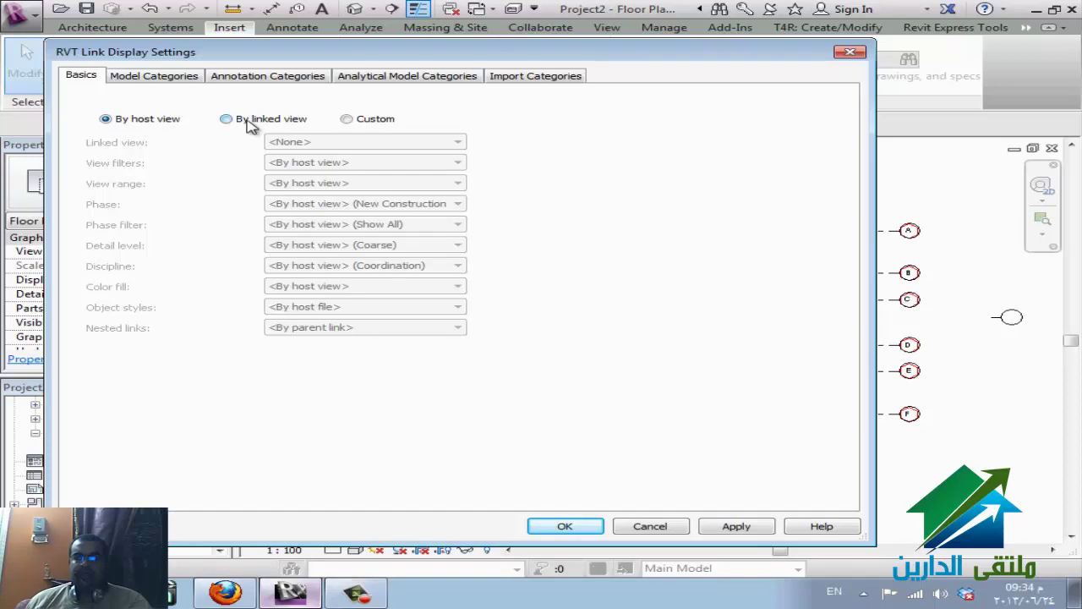
pyautogui.click(238, 121)
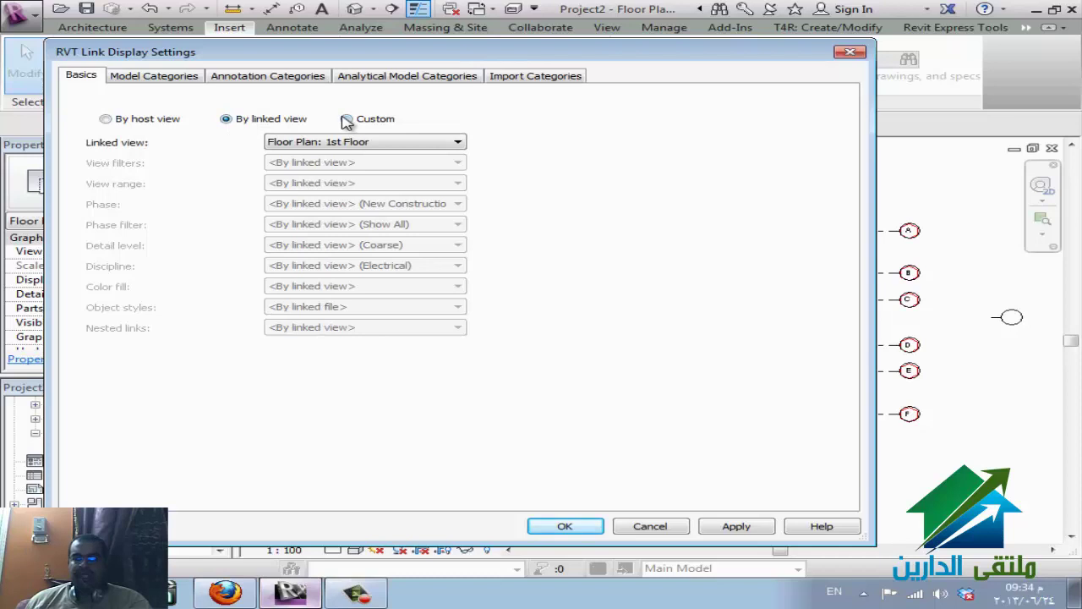
pyautogui.click(380, 124)
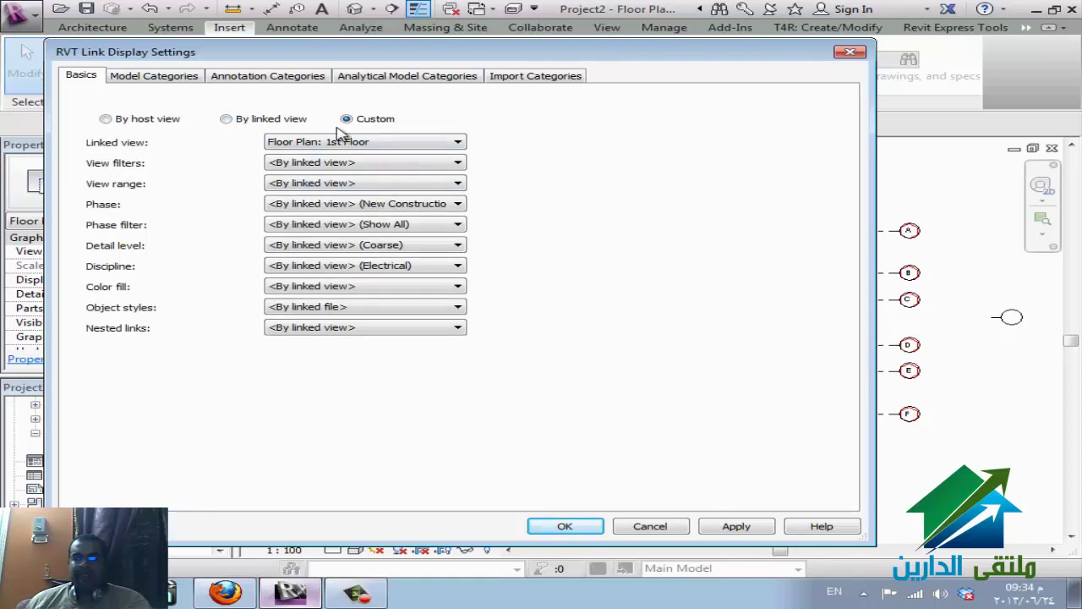
pyautogui.click(155, 77)
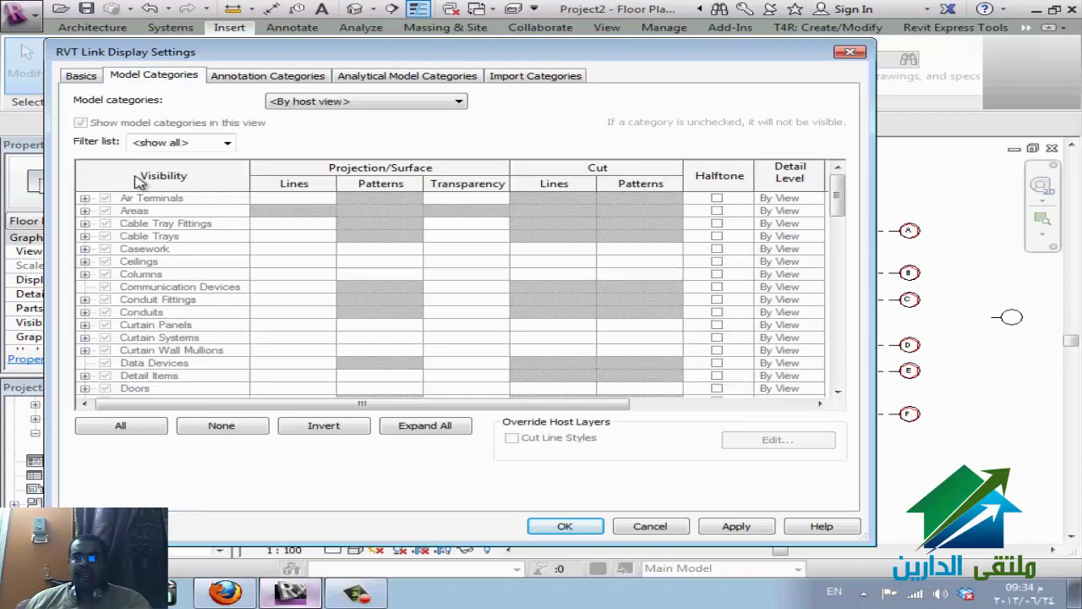
pyautogui.click(298, 102)
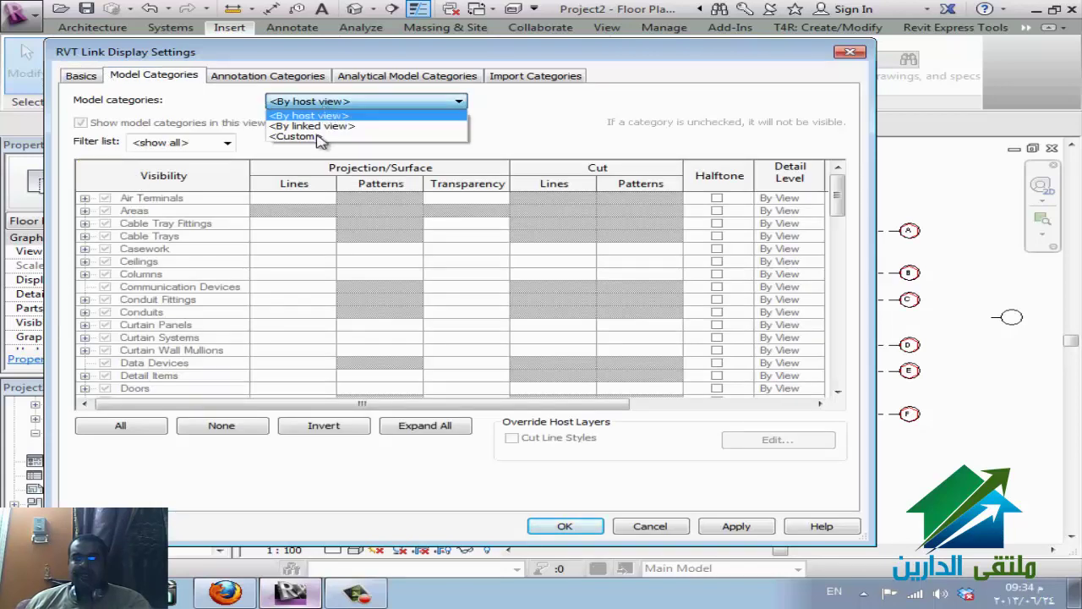
pyautogui.click(298, 136)
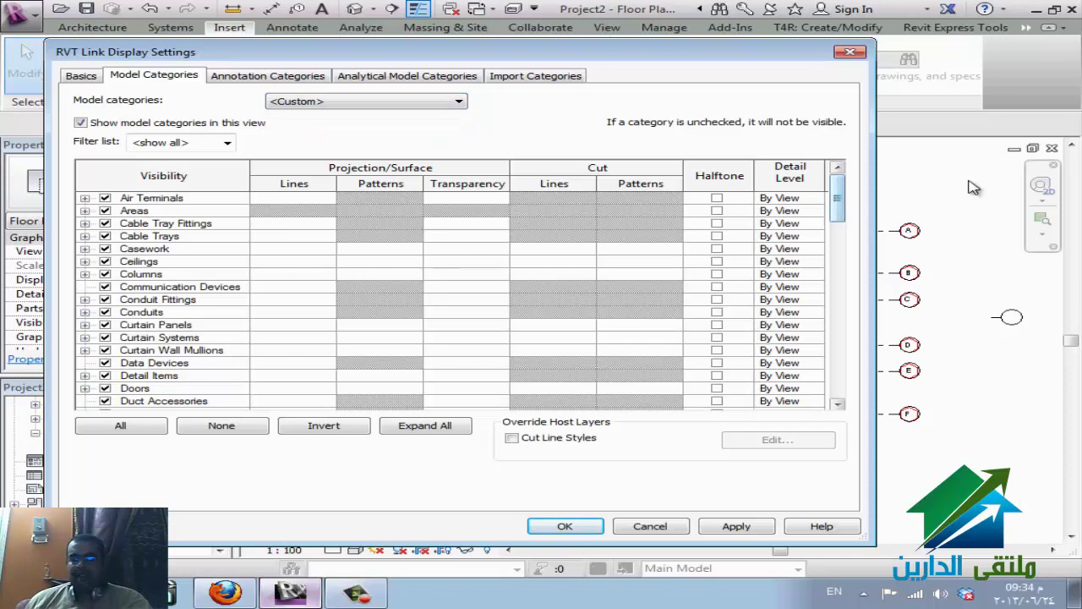
pyautogui.scroll(-1, 845, 237)
pyautogui.scroll(-15, 846, 236)
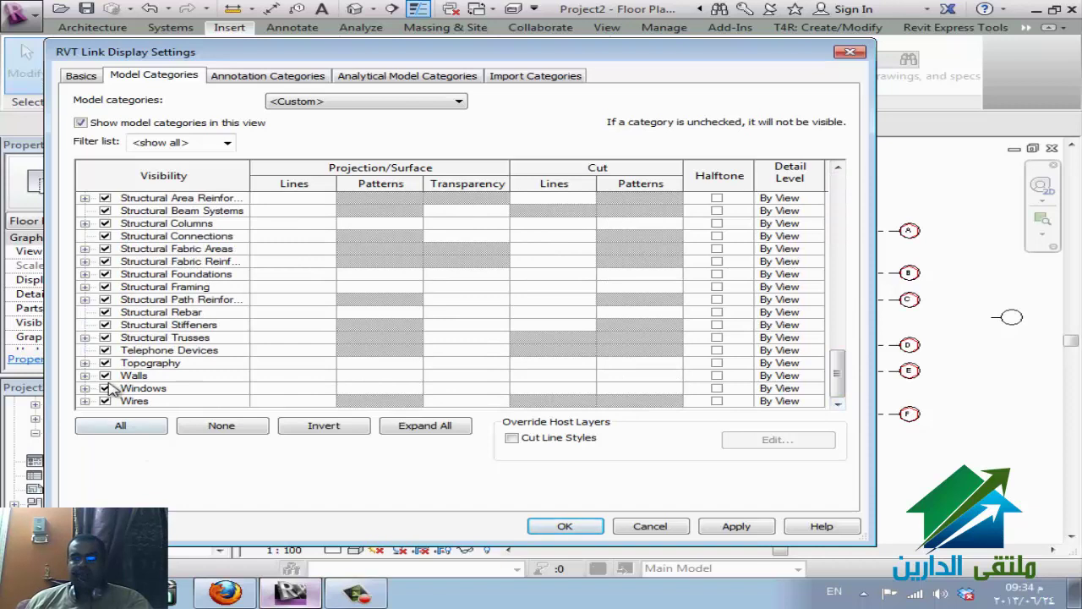
pyautogui.click(104, 376)
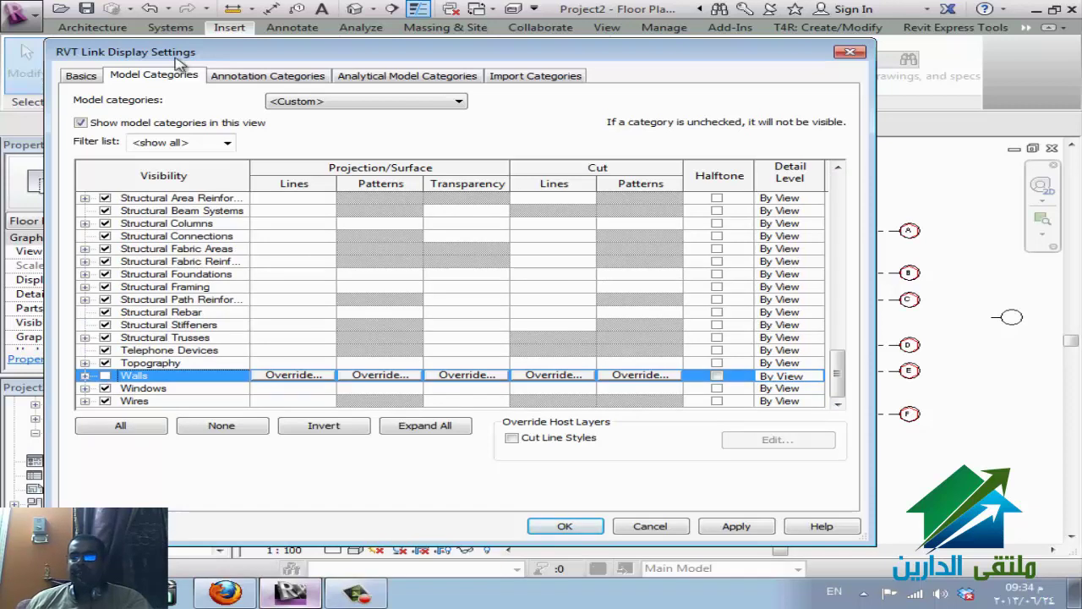
pyautogui.scroll(2, 297, 330)
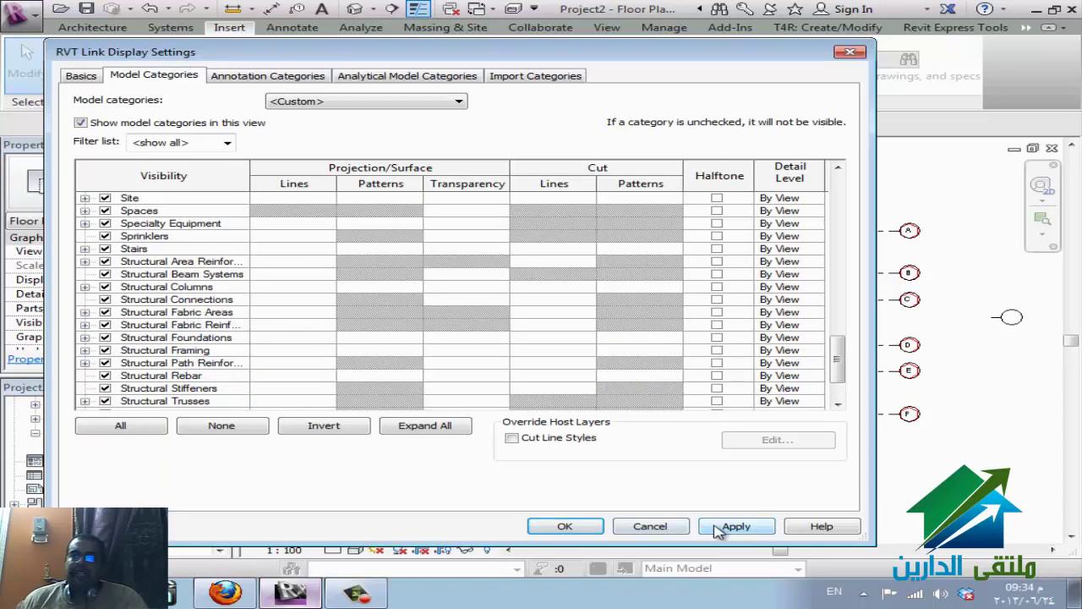
pyautogui.click(581, 529)
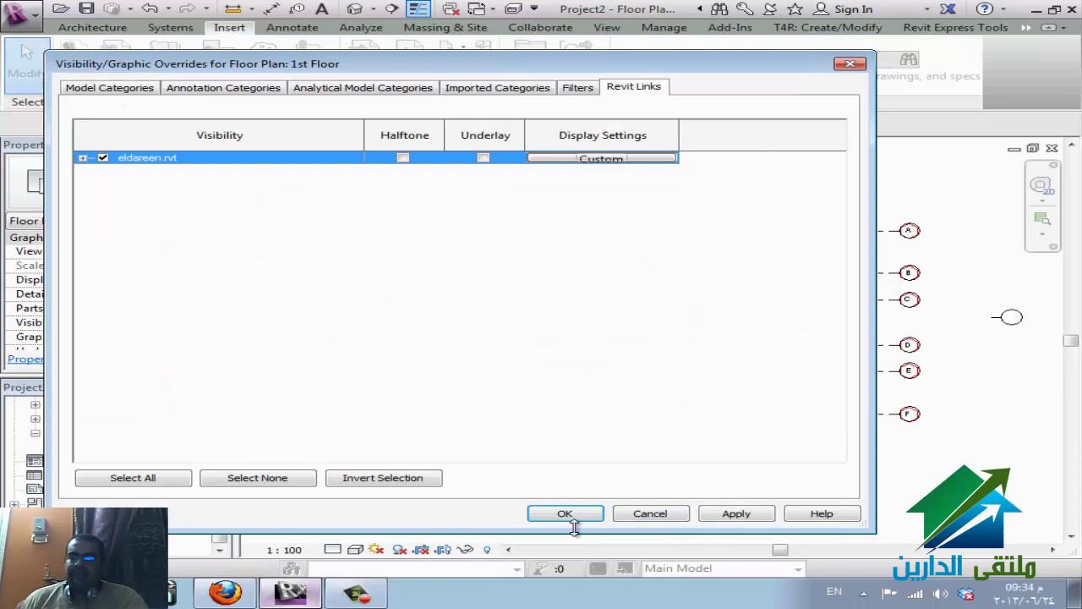
# - Reopen the eldareen.rvt link display settings and also hide its Air Terminals category
pyautogui.click(594, 164)
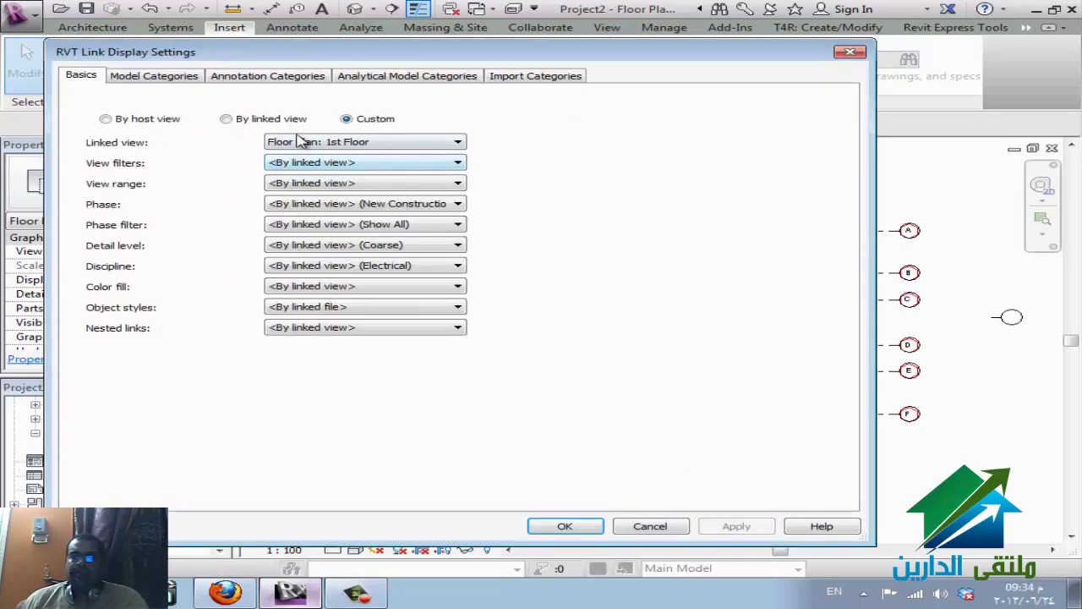
pyautogui.click(157, 77)
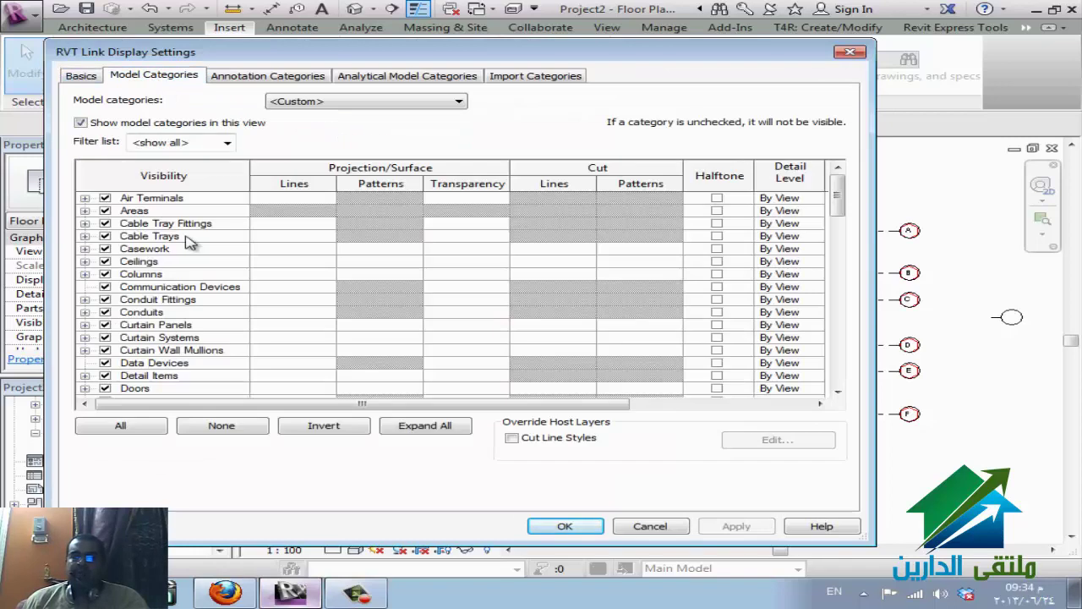
pyautogui.click(106, 199)
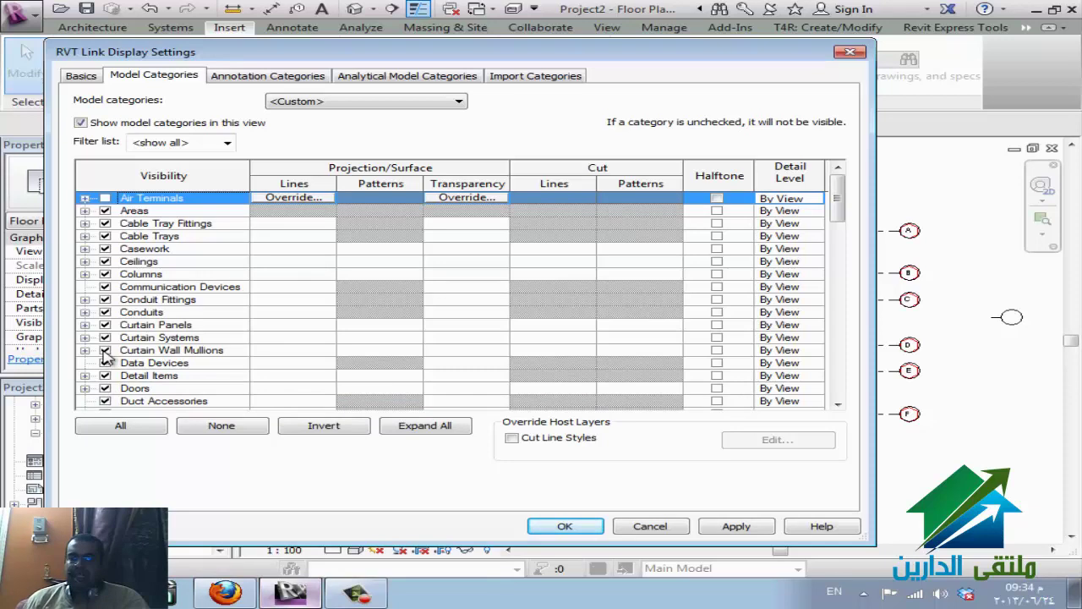
pyautogui.click(159, 337)
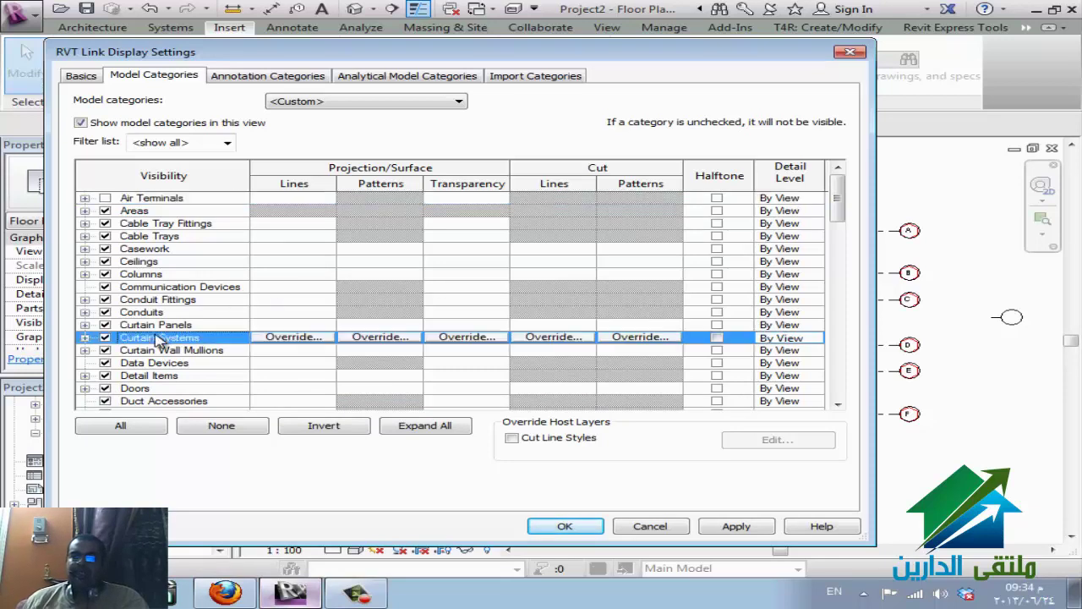
pyautogui.scroll(-4, 169, 337)
pyautogui.scroll(-3, 169, 336)
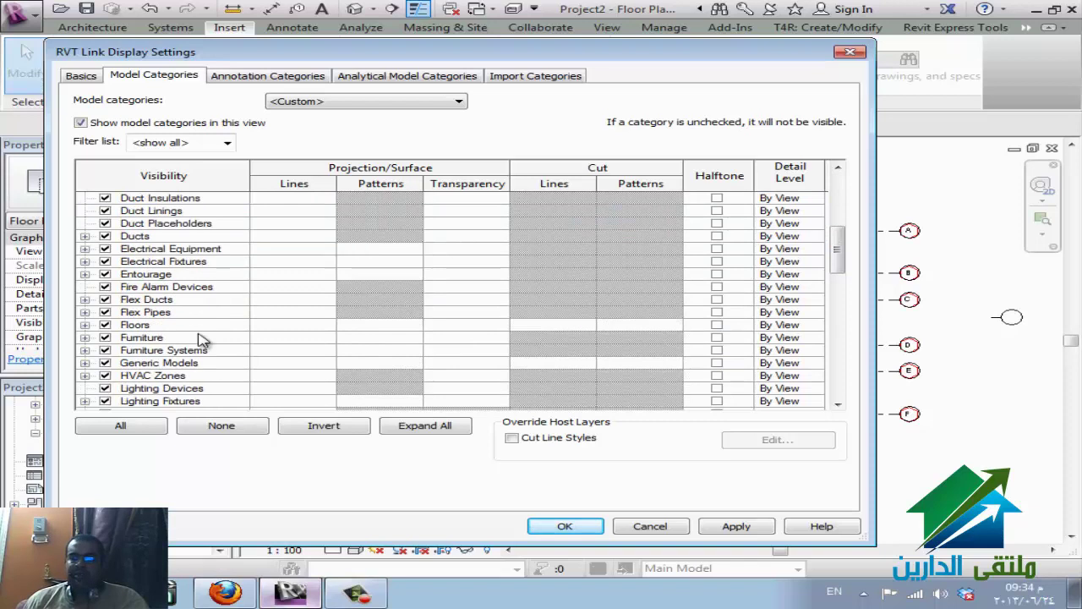
pyautogui.scroll(6, 169, 283)
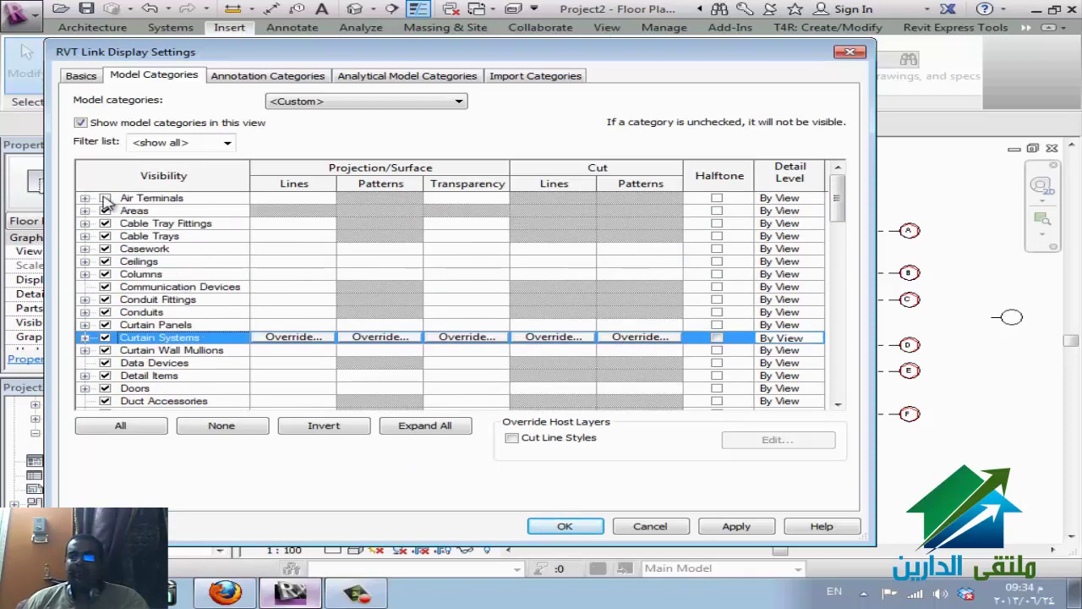
pyautogui.click(105, 197)
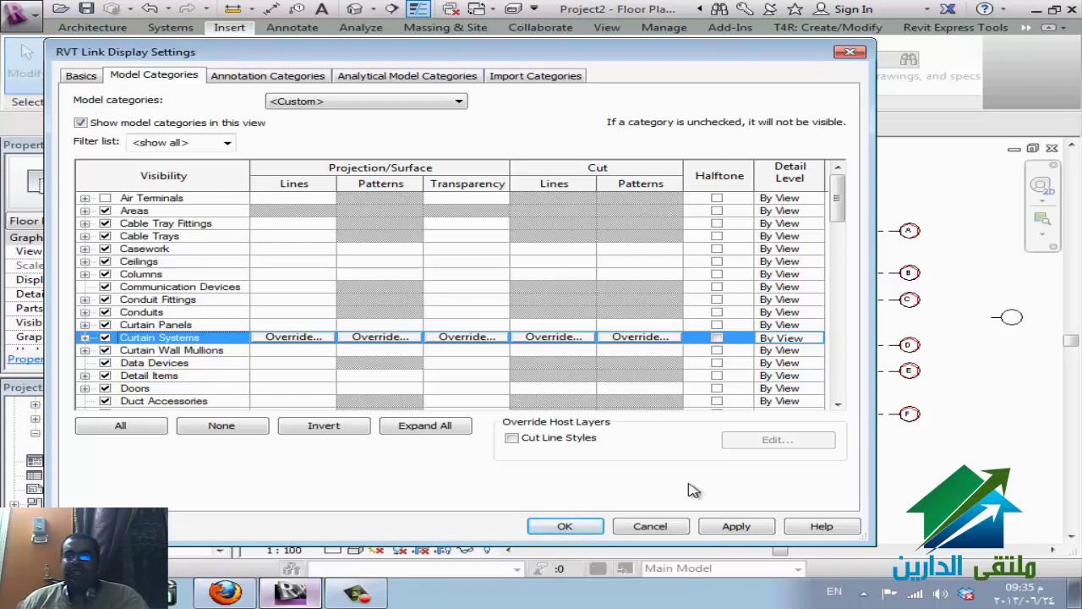
pyautogui.click(592, 526)
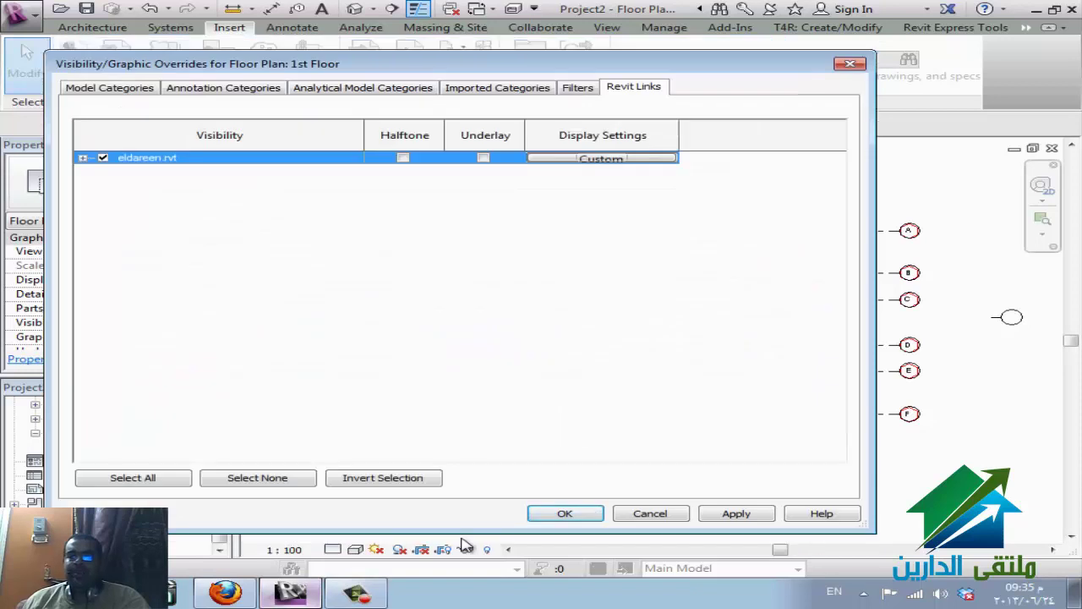
# - Apply the 1st Floor overrides, select the eldareen.rvt link, and bring up Coordination Settings
pyautogui.click(564, 515)
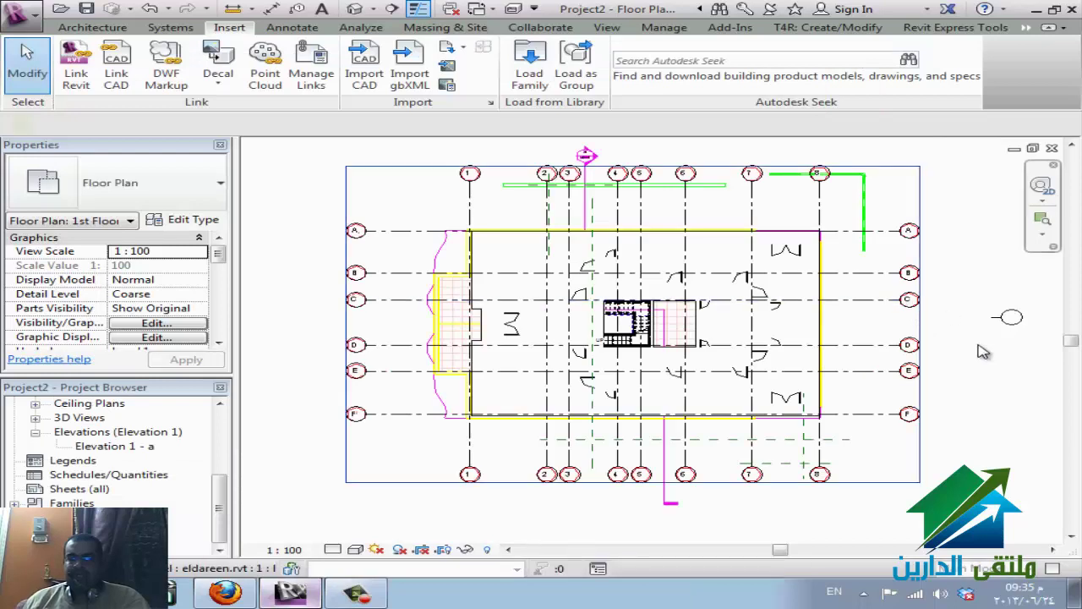
pyautogui.press('Escape')
pyautogui.click(946, 394)
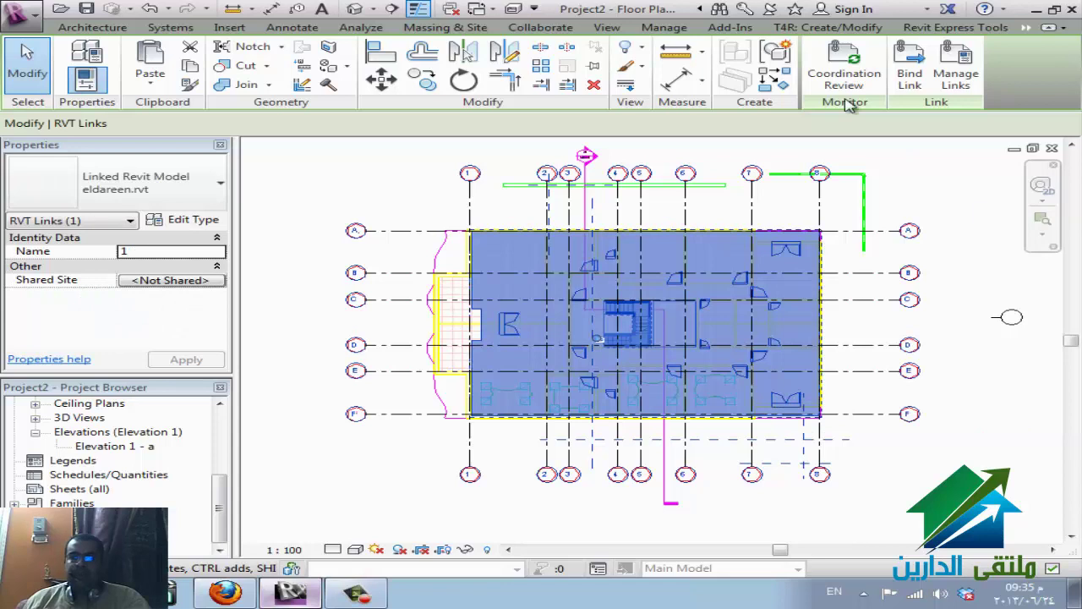
pyautogui.click(555, 32)
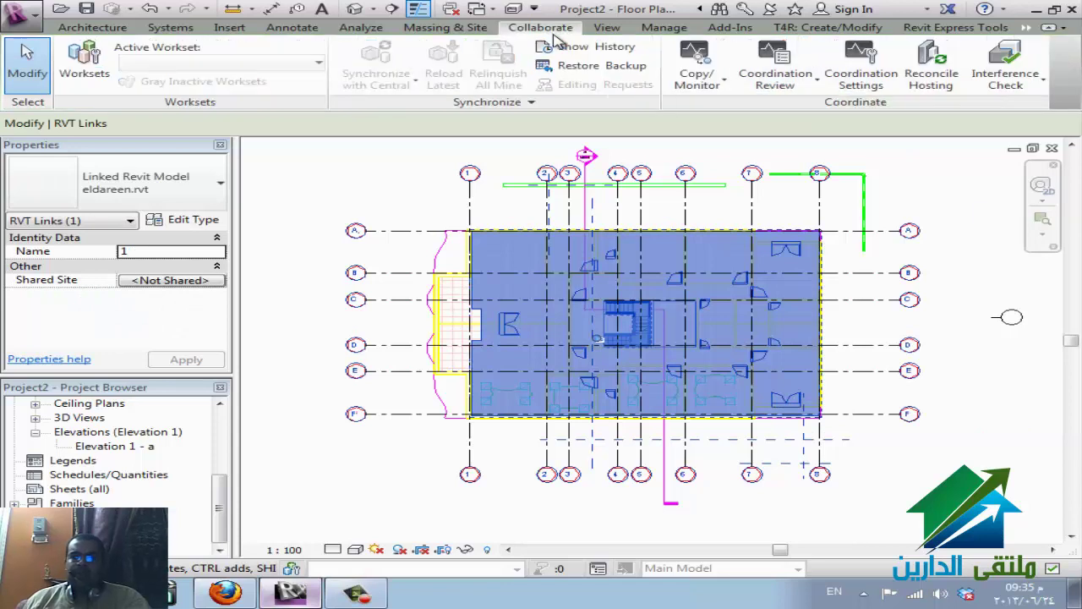
pyautogui.click(859, 84)
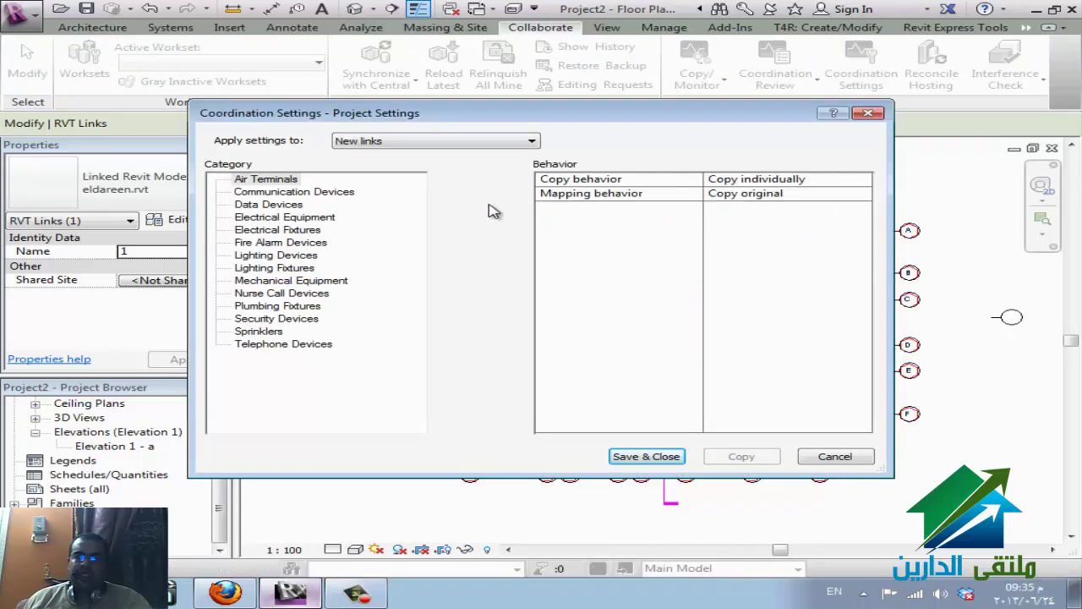
# - Change Air Terminals' copy behavior to Ignore category and save the coordination settings
pyautogui.click(268, 180)
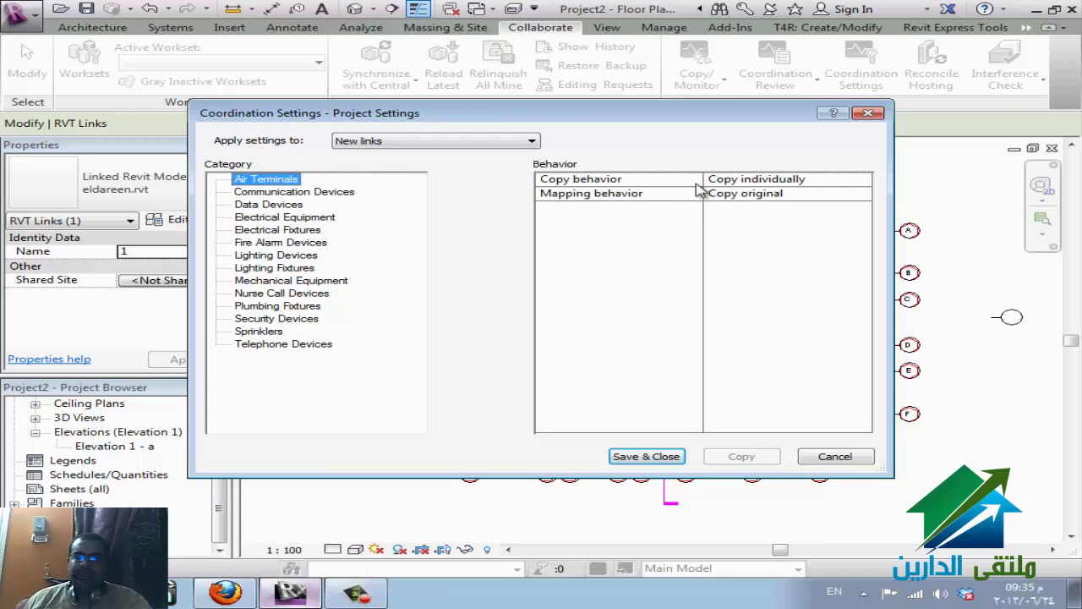
pyautogui.click(861, 179)
pyautogui.click(863, 180)
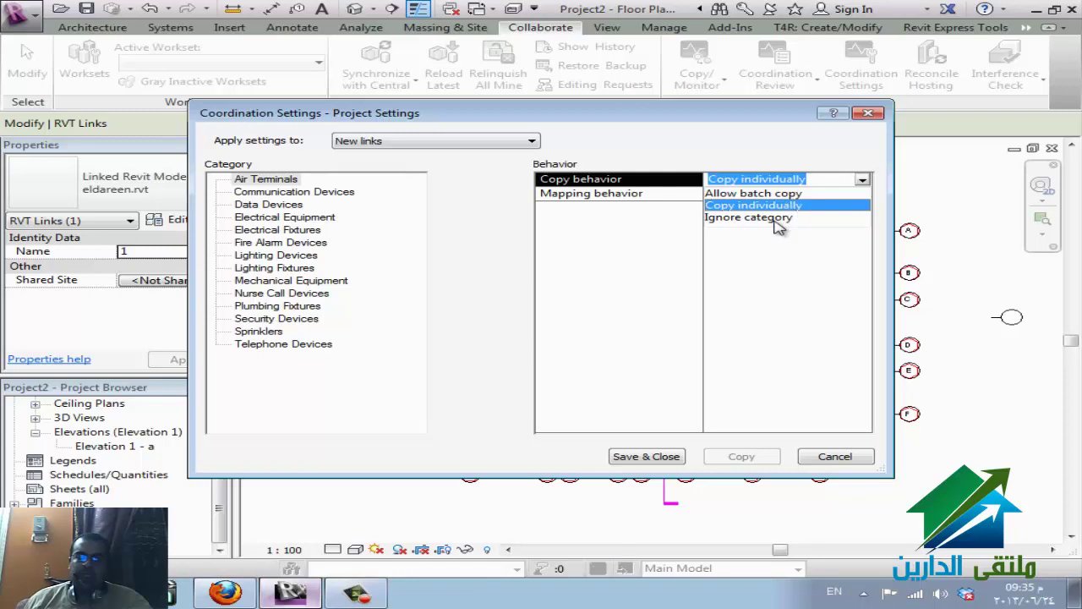
pyautogui.click(748, 218)
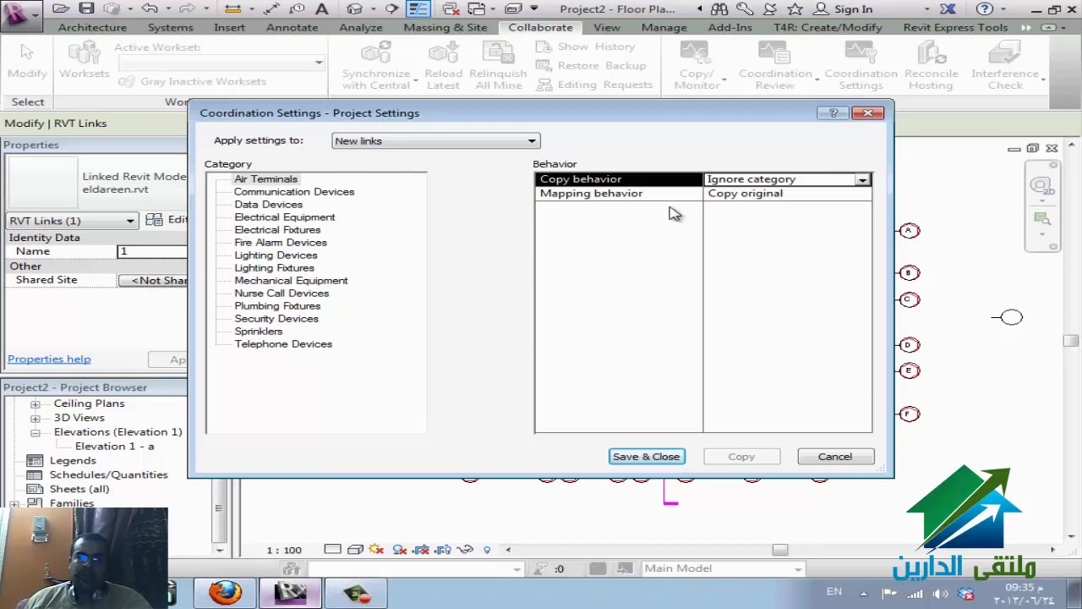
pyautogui.press('Return')
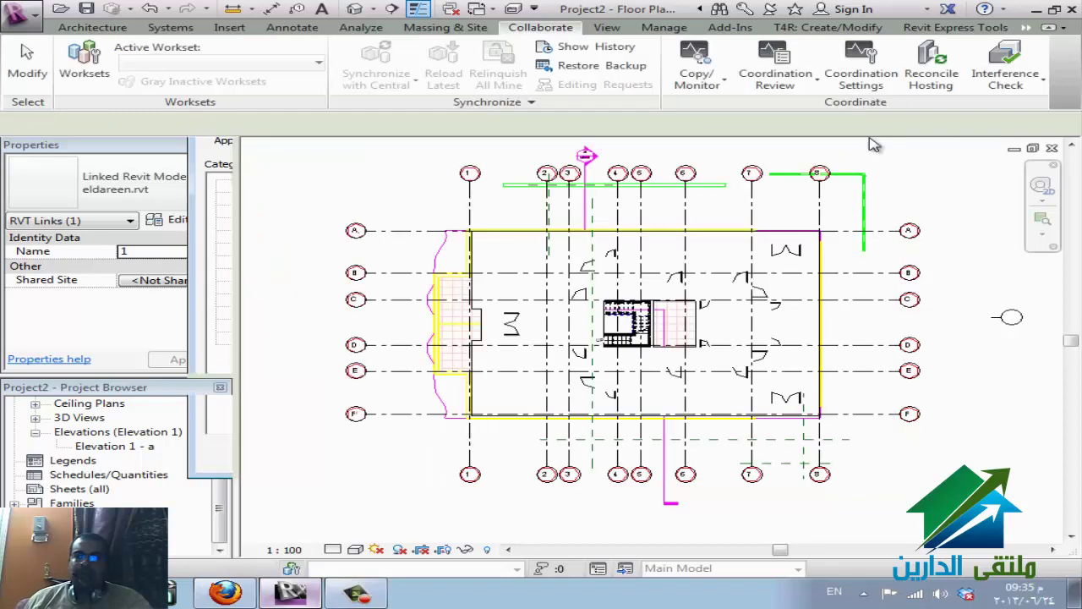
# - Run Coordination Review on the current project, which shows no messages
pyautogui.click(804, 92)
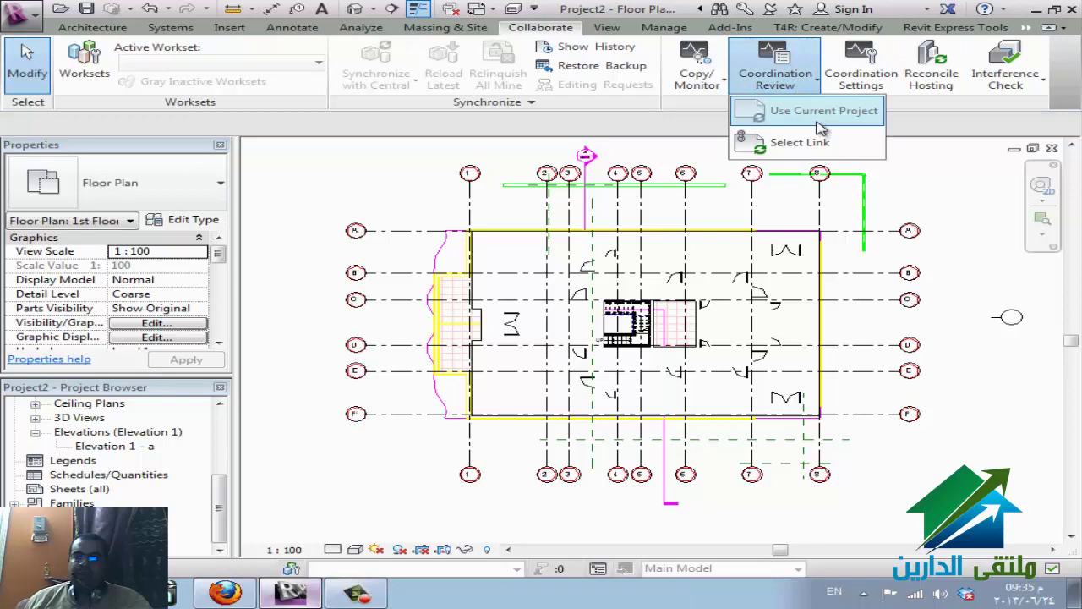
pyautogui.click(812, 111)
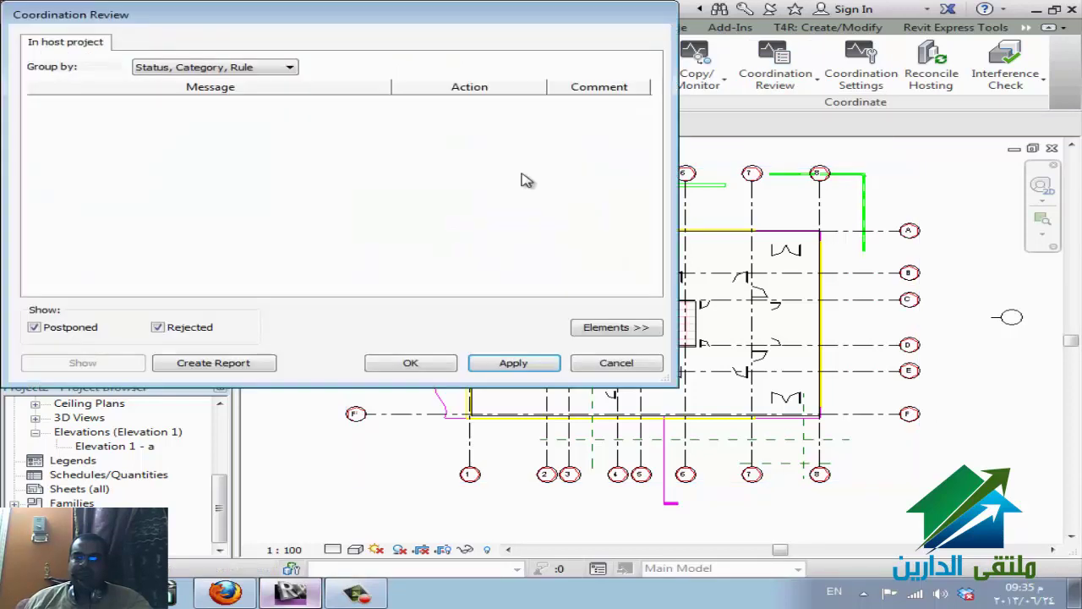
pyautogui.press('Escape')
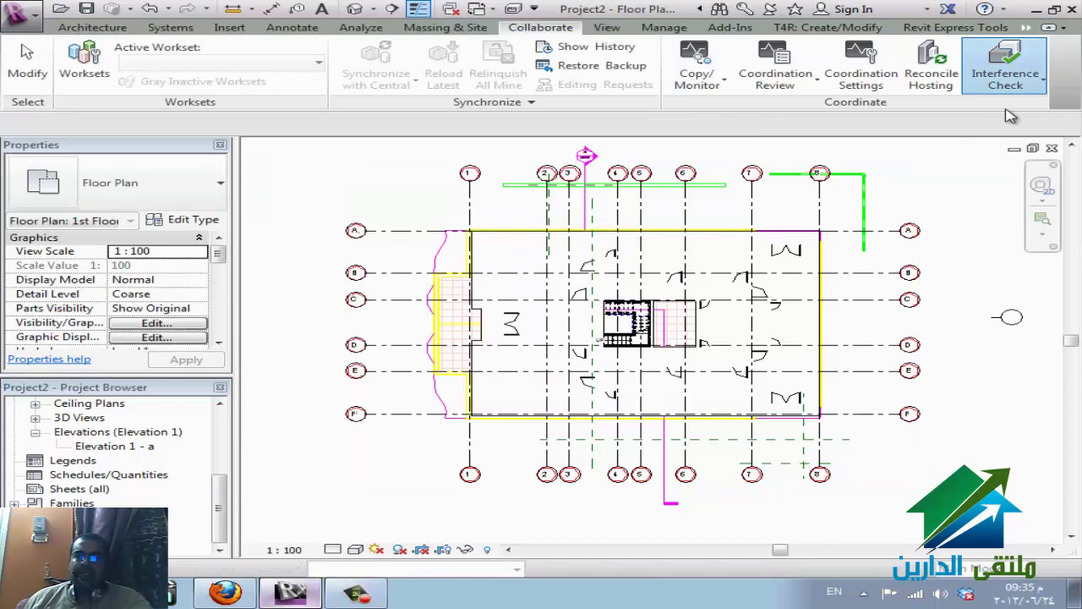
# - Run the interference check twice, each reporting no interference detected
pyautogui.click(1007, 80)
pyautogui.click(930, 110)
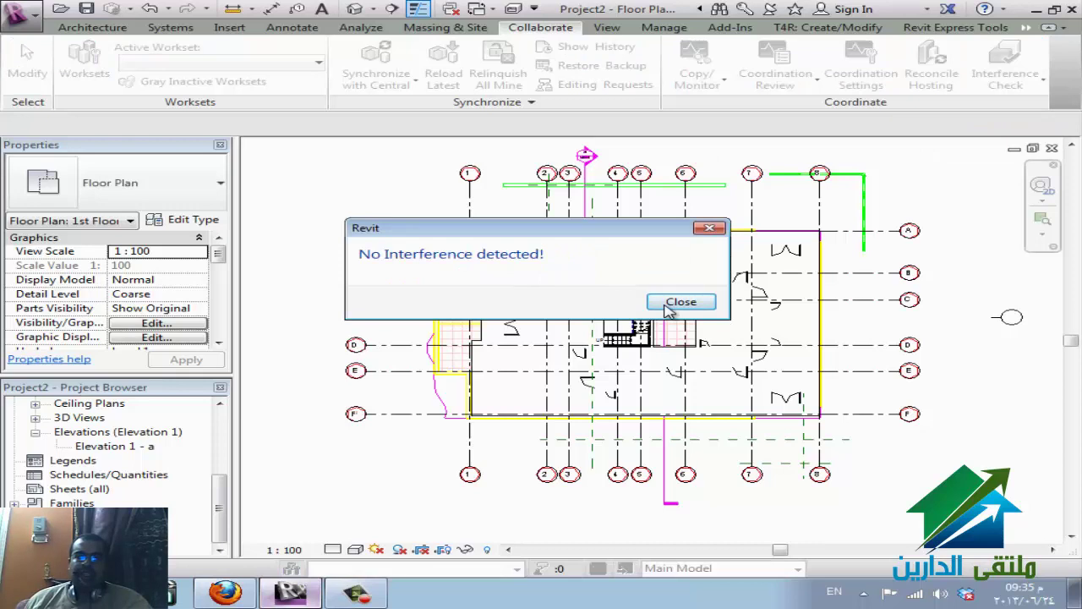
pyautogui.click(668, 306)
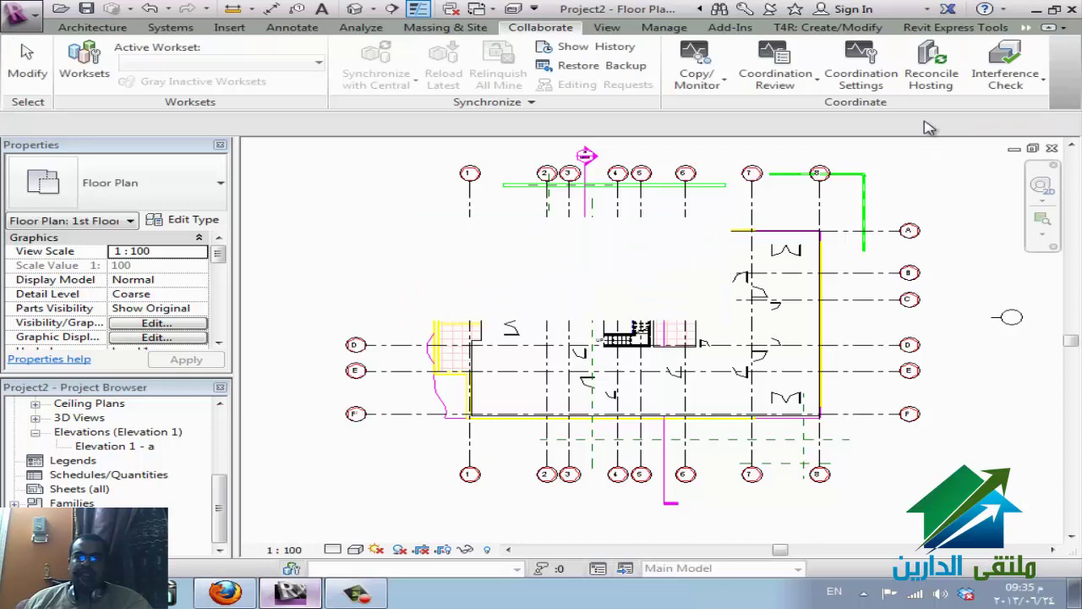
pyautogui.click(1029, 85)
pyautogui.click(1010, 89)
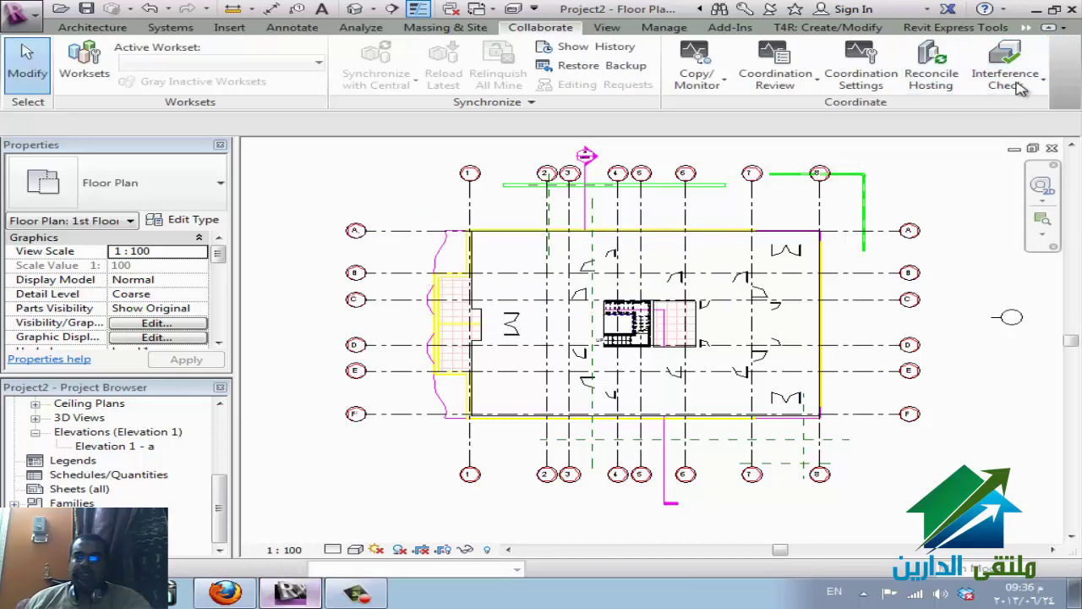
pyautogui.click(1015, 84)
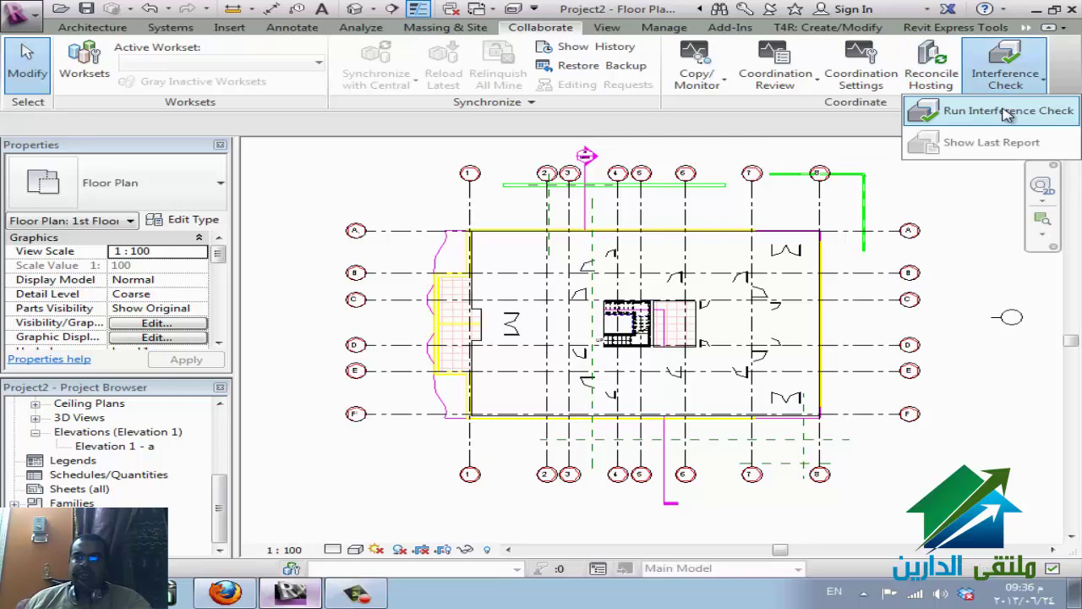
pyautogui.click(1006, 111)
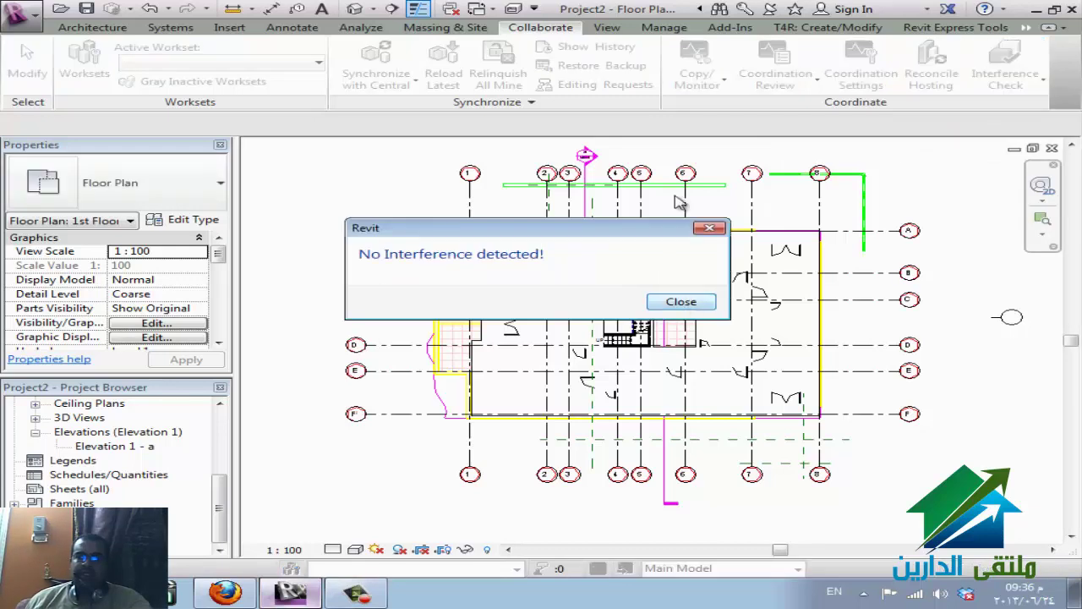
pyautogui.press('Return')
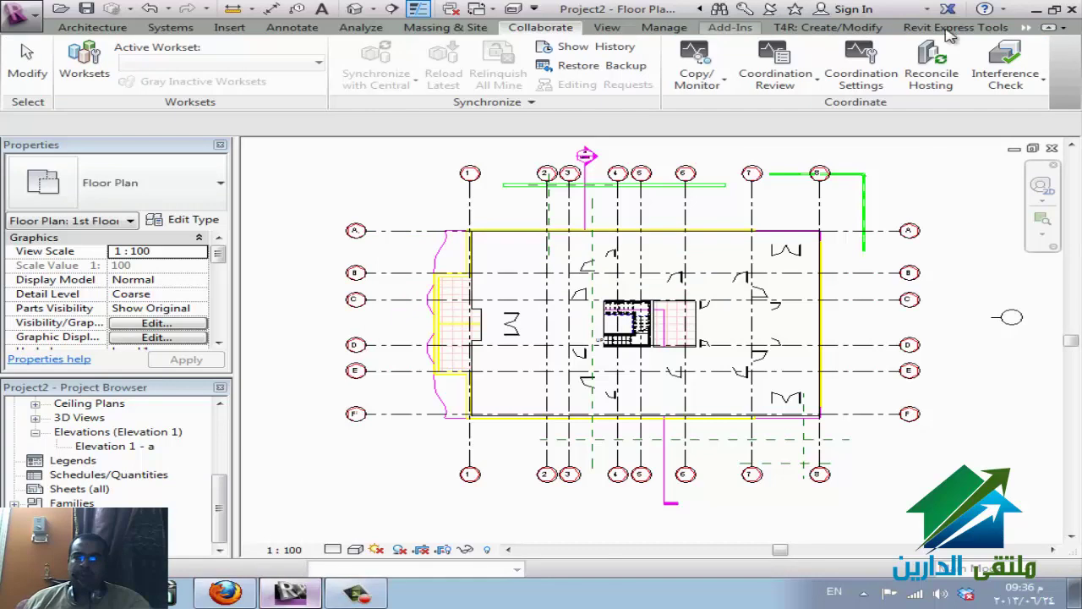
pyautogui.click(698, 66)
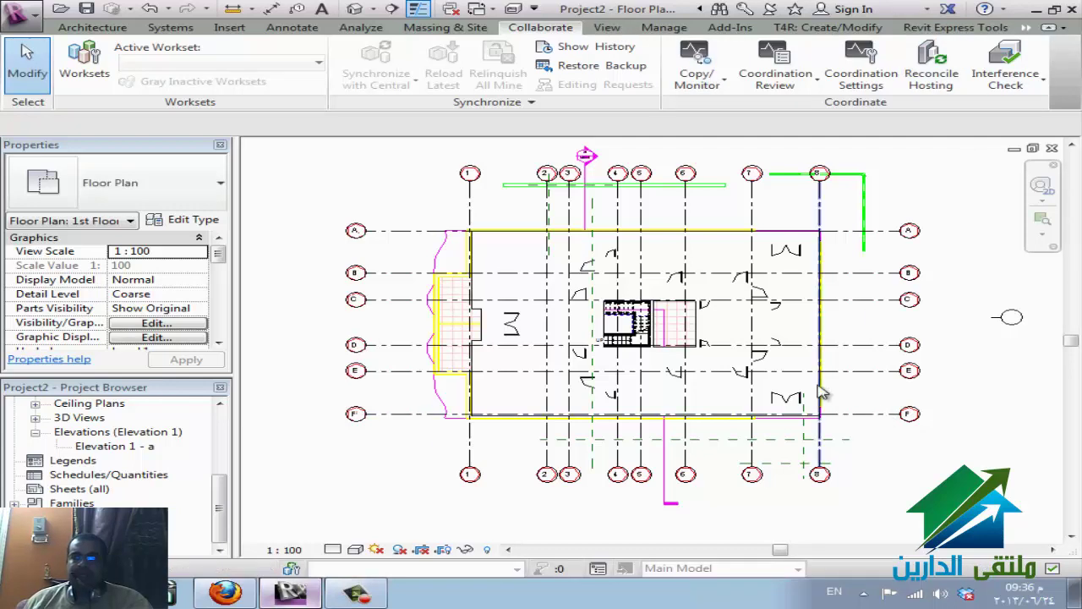
# - Check the selected eldareen.rvt link's coordination review, find it empty, then deselect the link
pyautogui.click(583, 296)
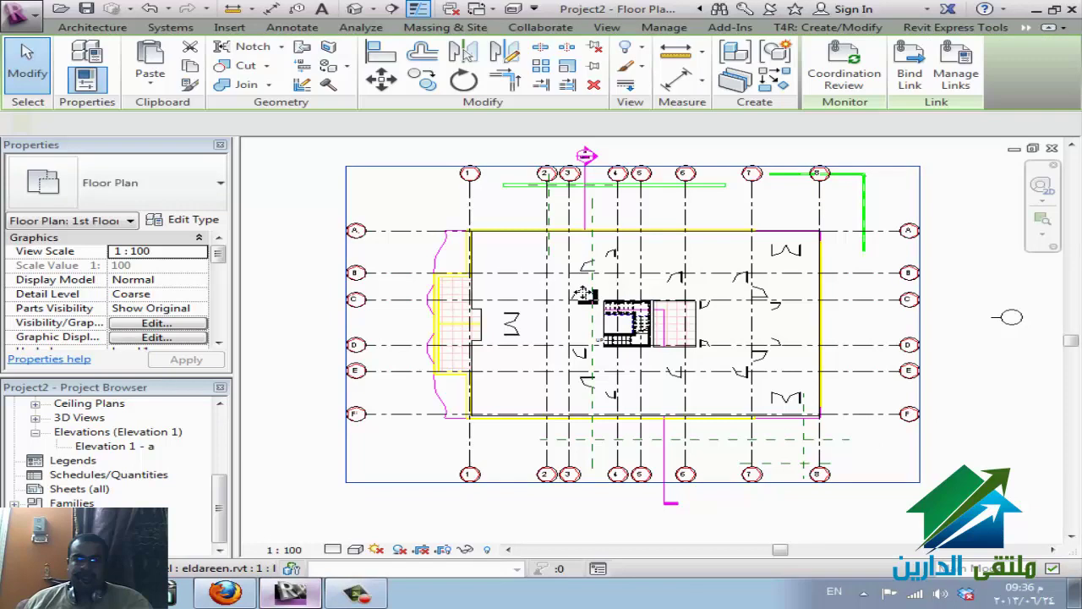
pyautogui.click(428, 378)
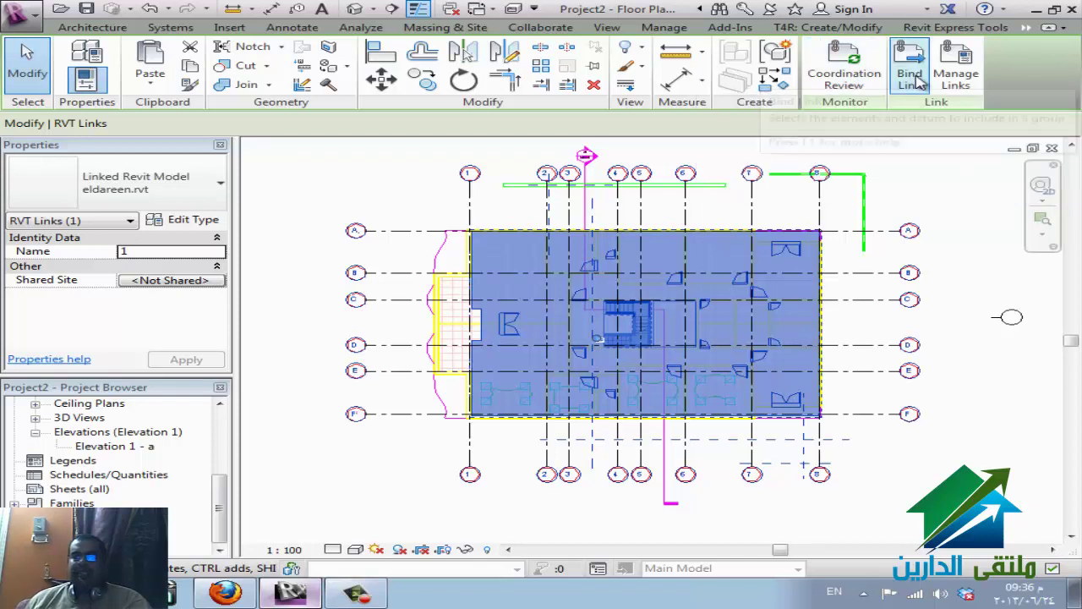
pyautogui.click(843, 69)
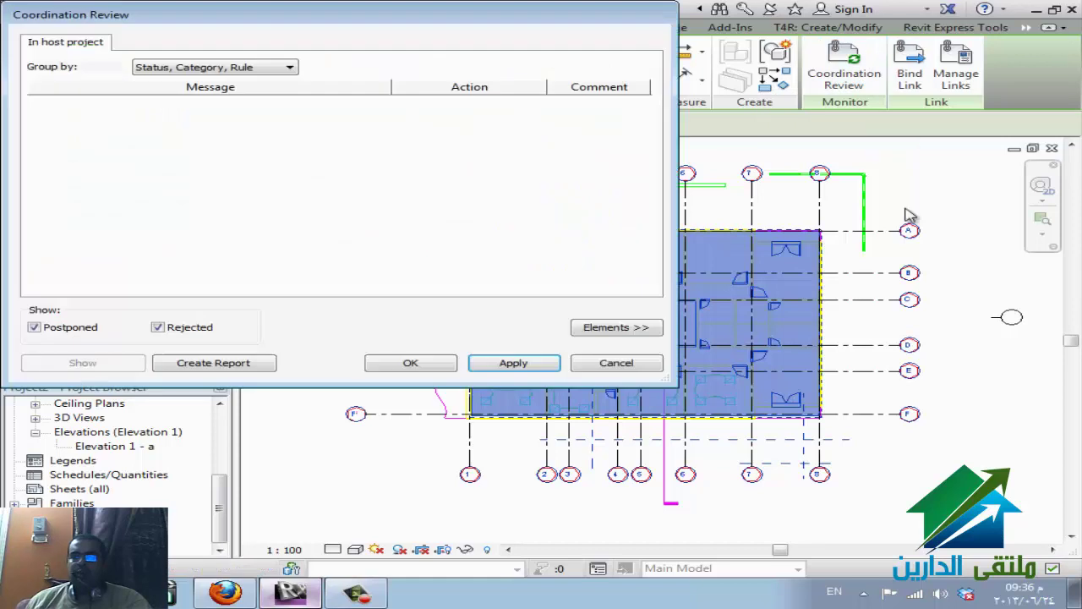
pyautogui.click(645, 363)
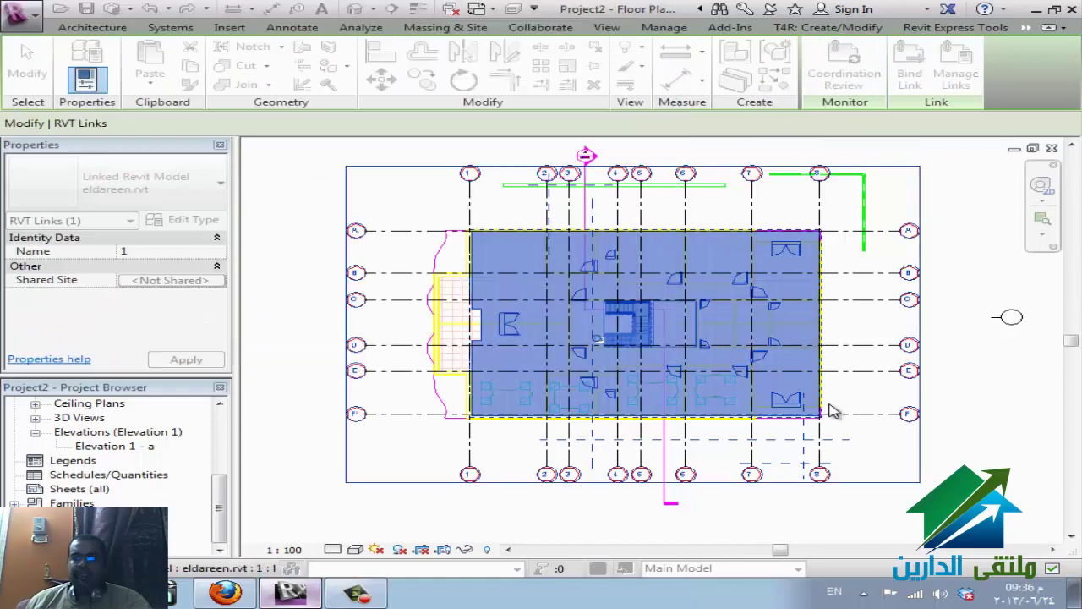
pyautogui.press('Escape')
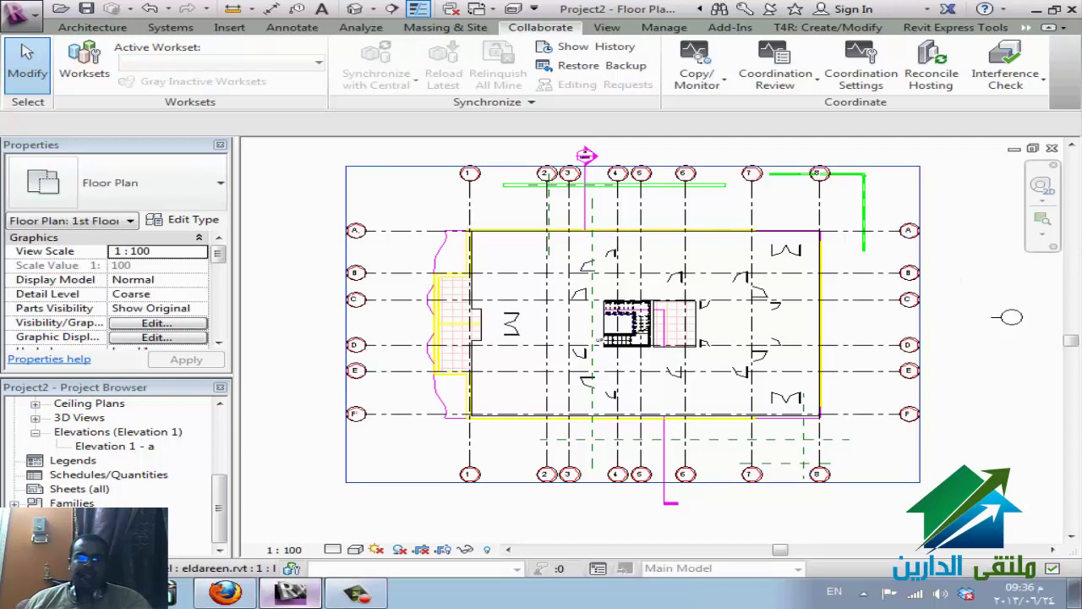
# - Bring up the eldareen.rvt link's context menu in the Project Browser, then dismiss it
pyautogui.click(93, 531)
pyautogui.rightClick(114, 541)
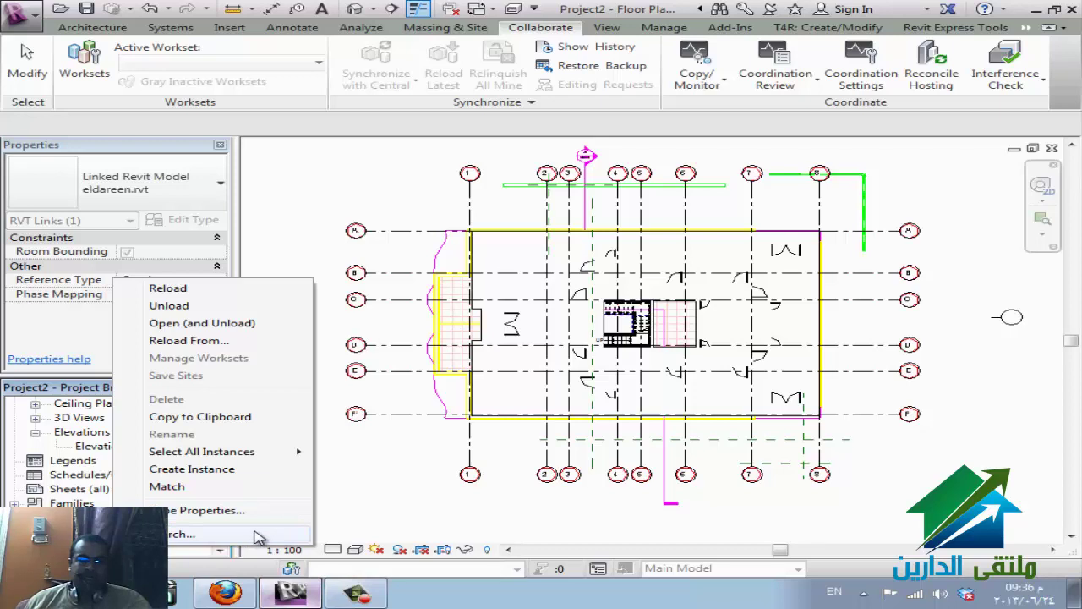
pyautogui.click(330, 215)
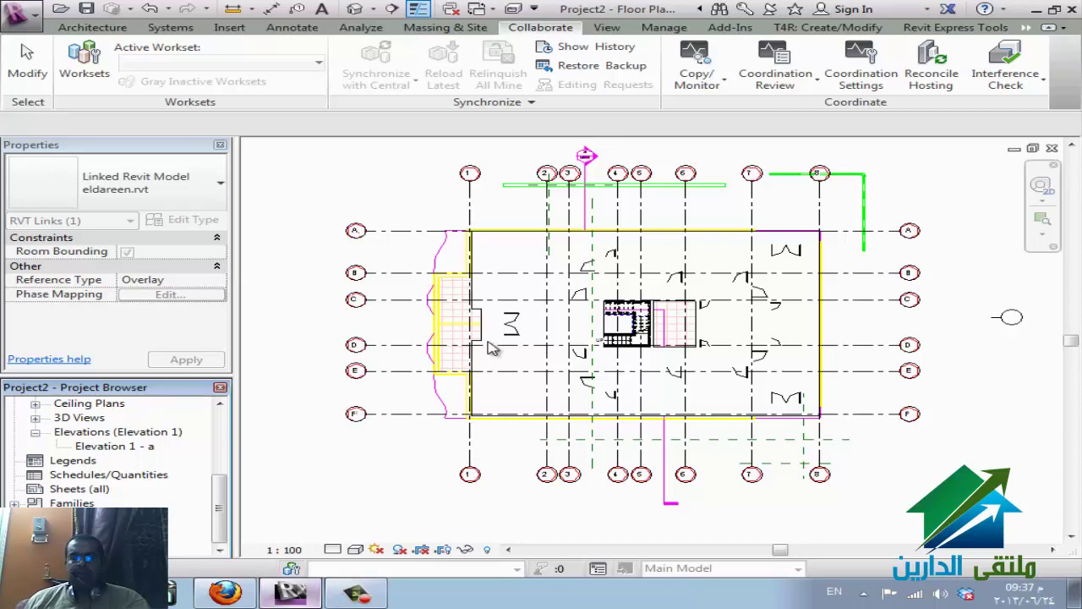
# - In WizIQ, stop screen sharing, then restart it from the Screen toolbar button
pyautogui.click(225, 592)
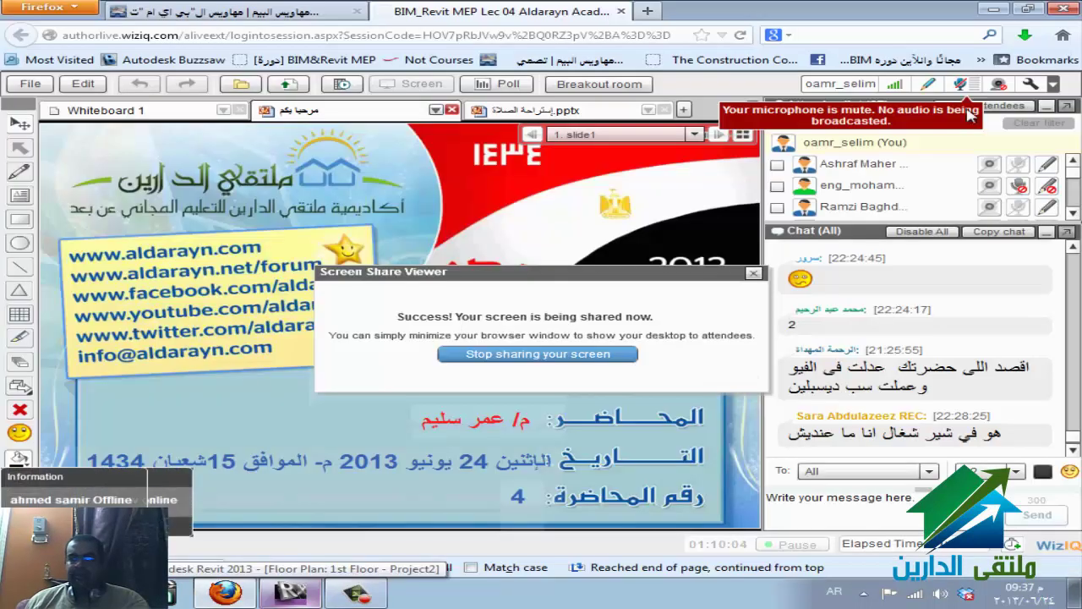
pyautogui.click(1072, 450)
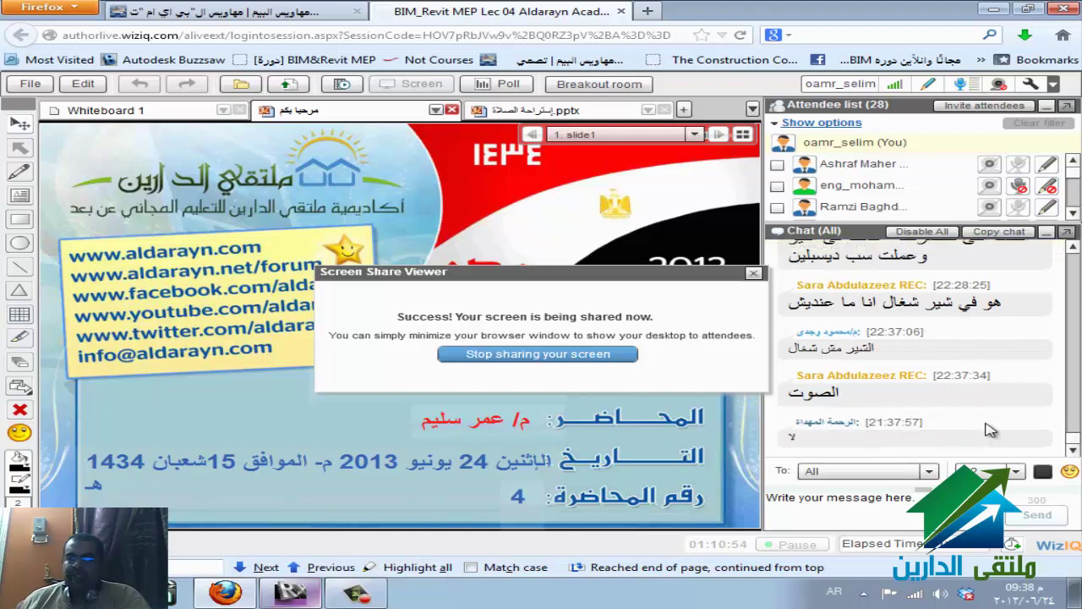
pyautogui.click(575, 355)
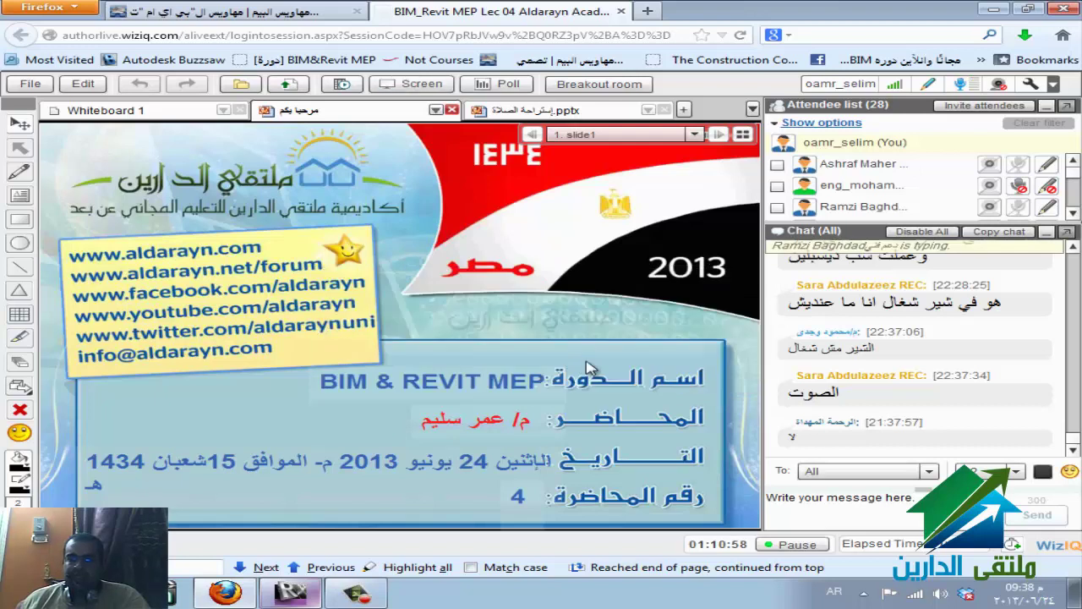
pyautogui.click(411, 83)
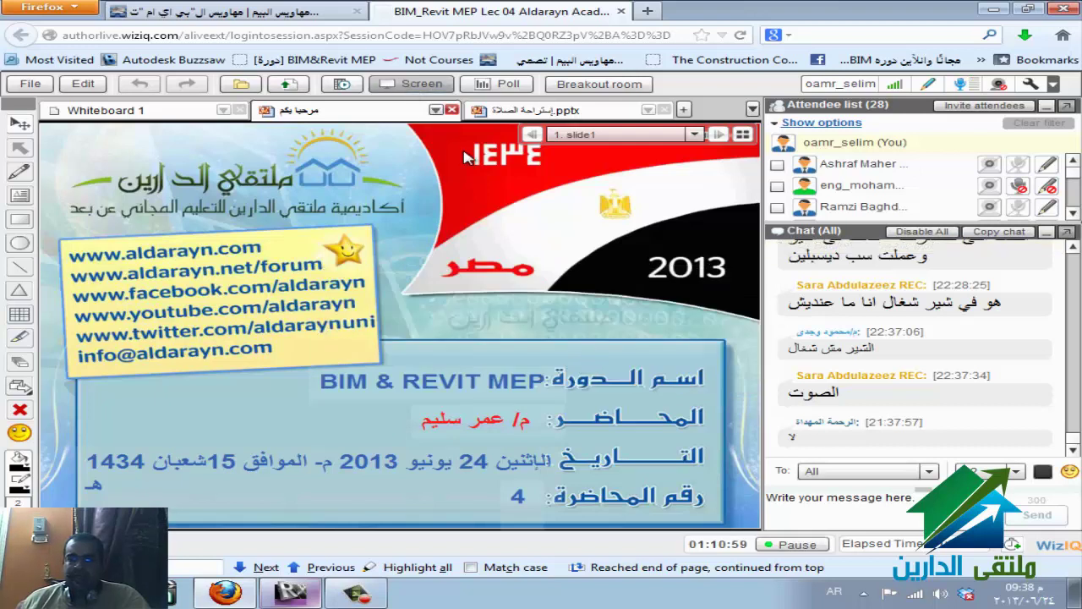
pyautogui.click(389, 322)
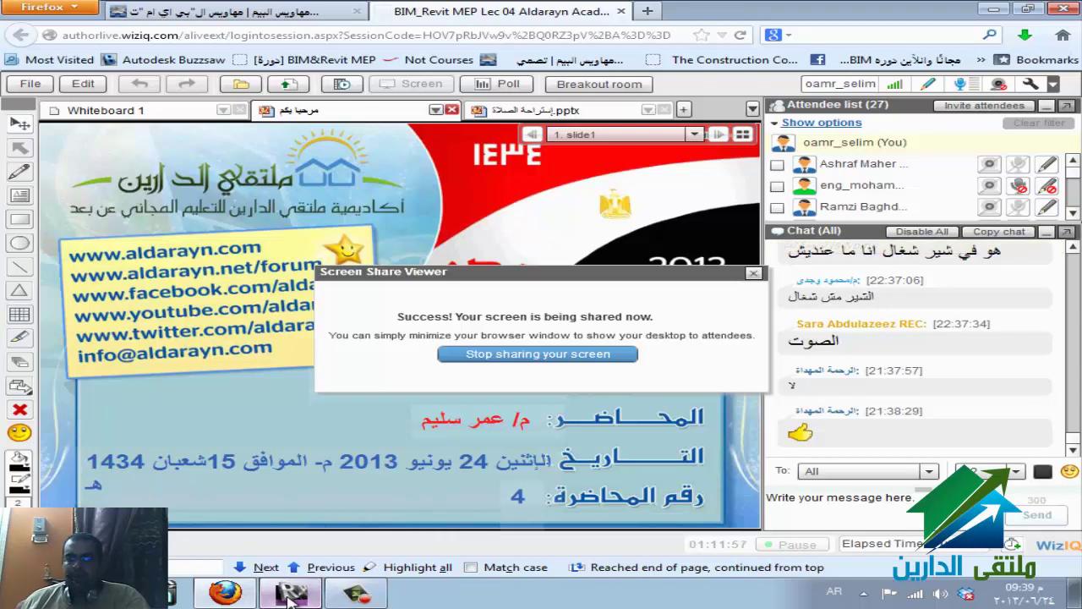
# - Close all Project2 views and discard its changes
pyautogui.click(290, 594)
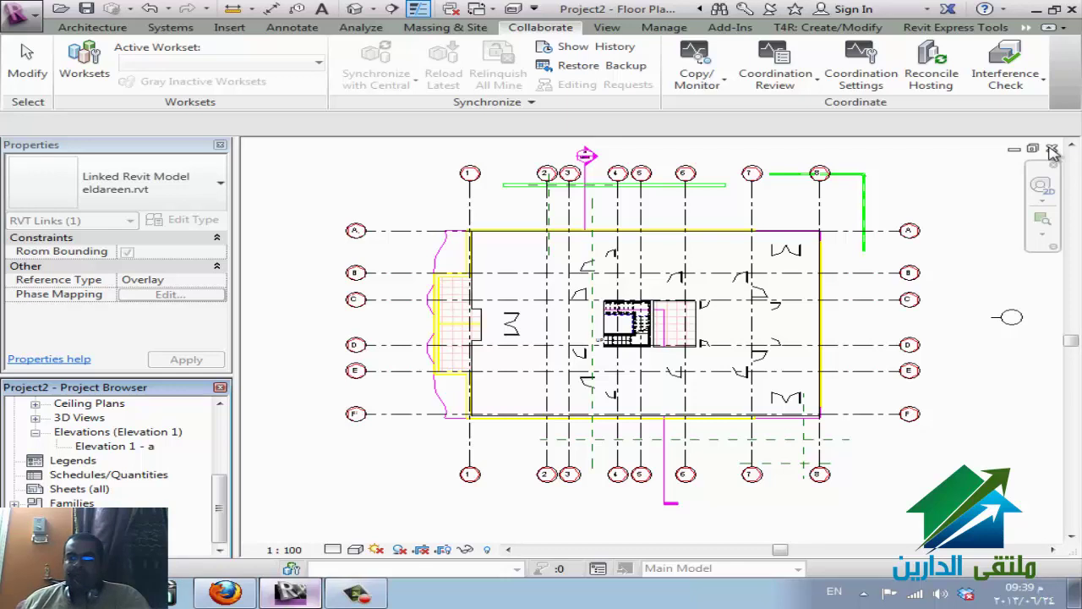
pyautogui.click(1052, 148)
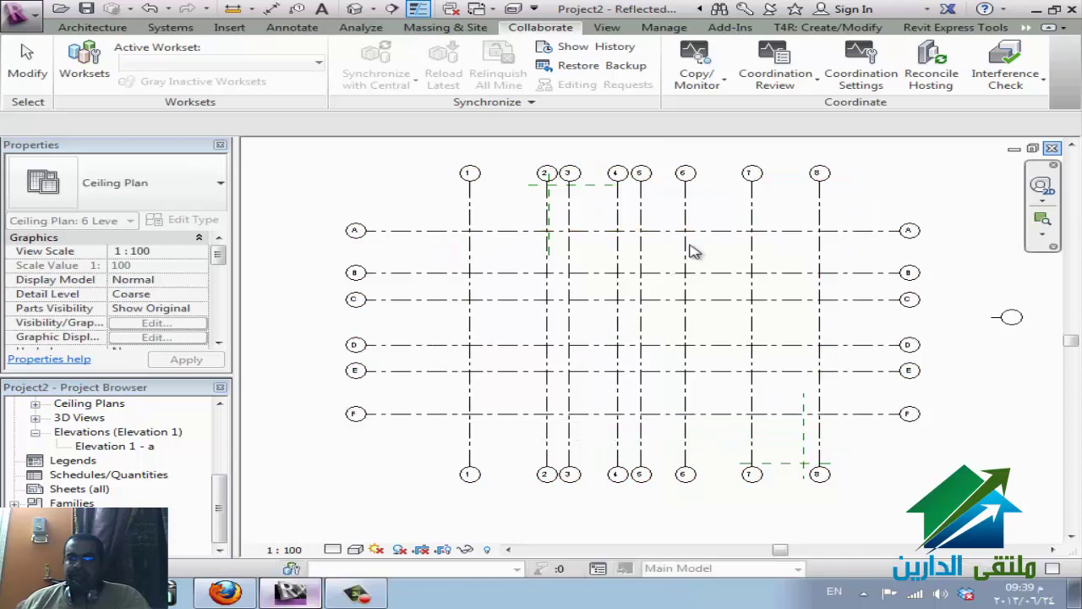
pyautogui.click(1052, 149)
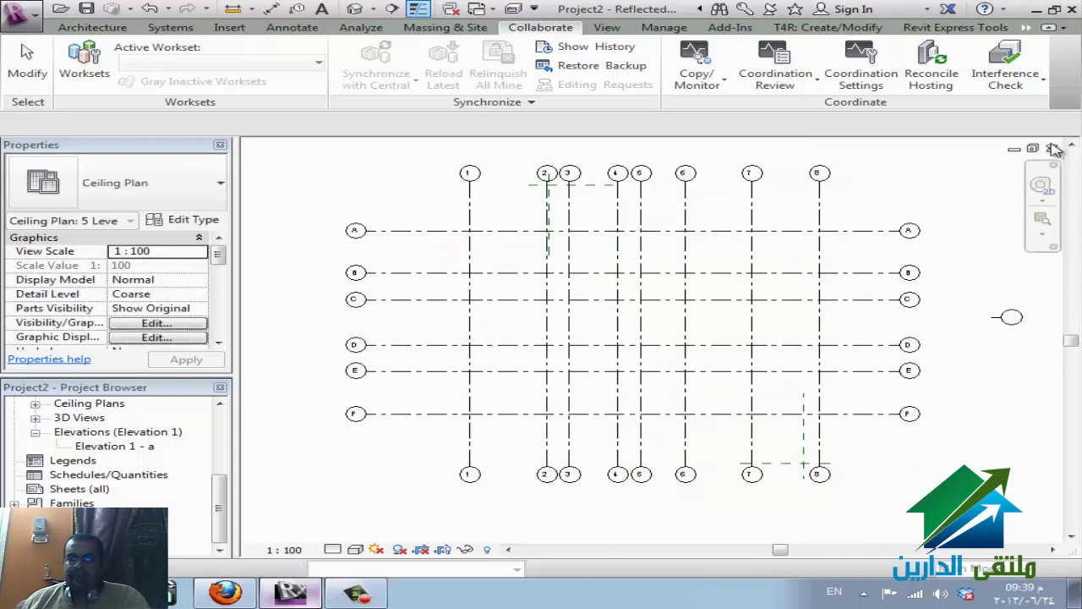
pyautogui.click(1052, 149)
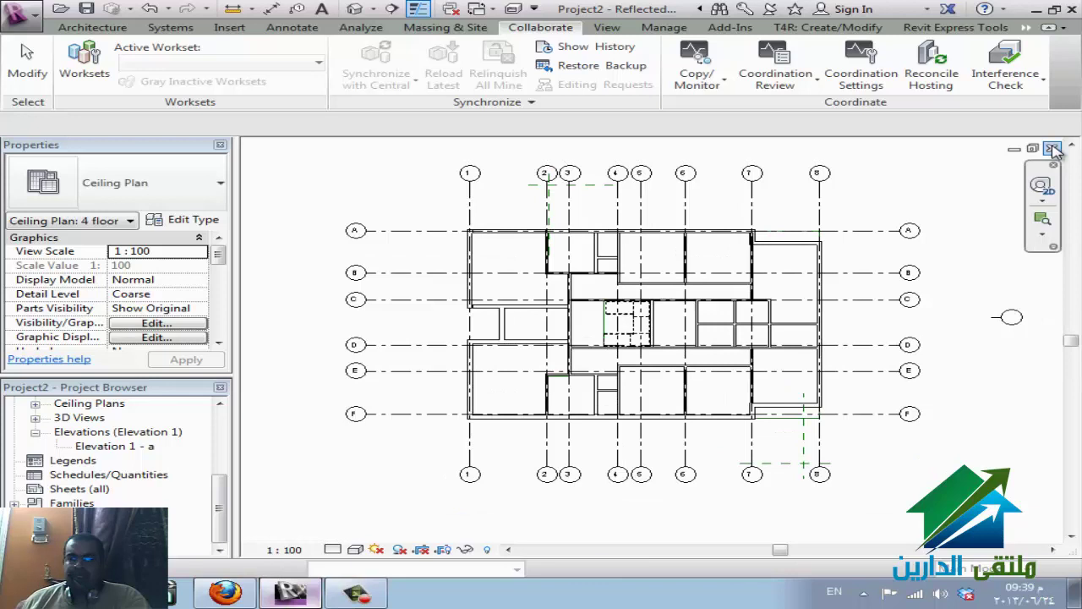
pyautogui.click(1052, 149)
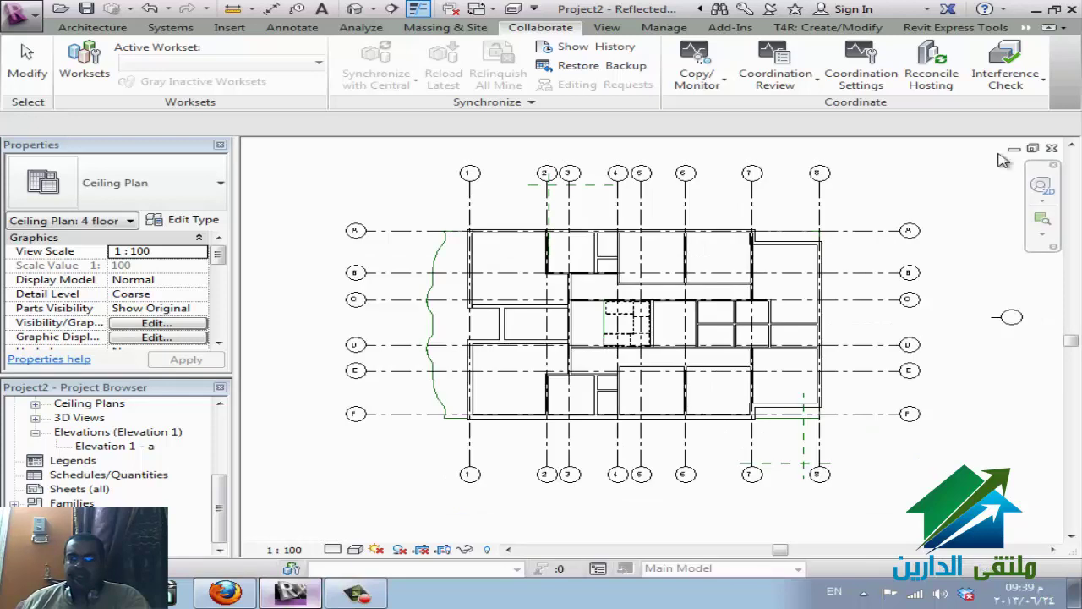
pyautogui.click(450, 9)
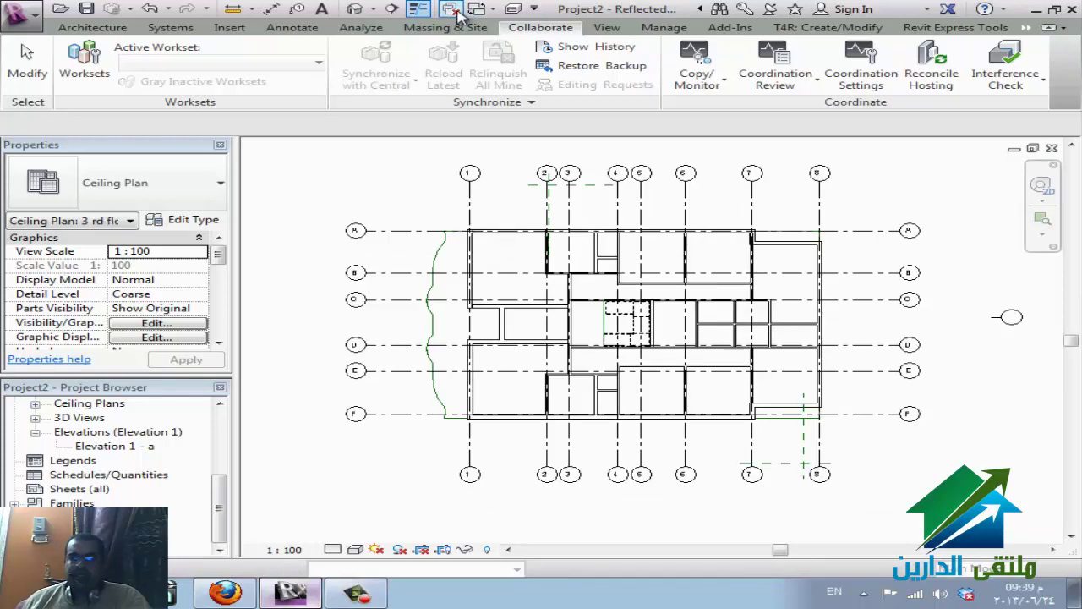
pyautogui.click(1052, 149)
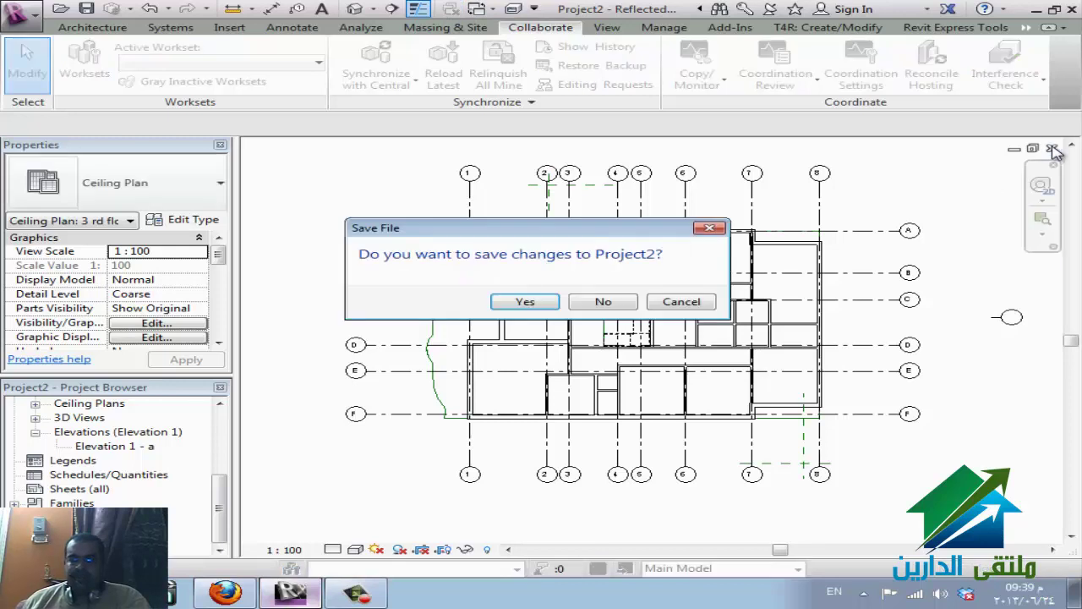
pyautogui.click(602, 302)
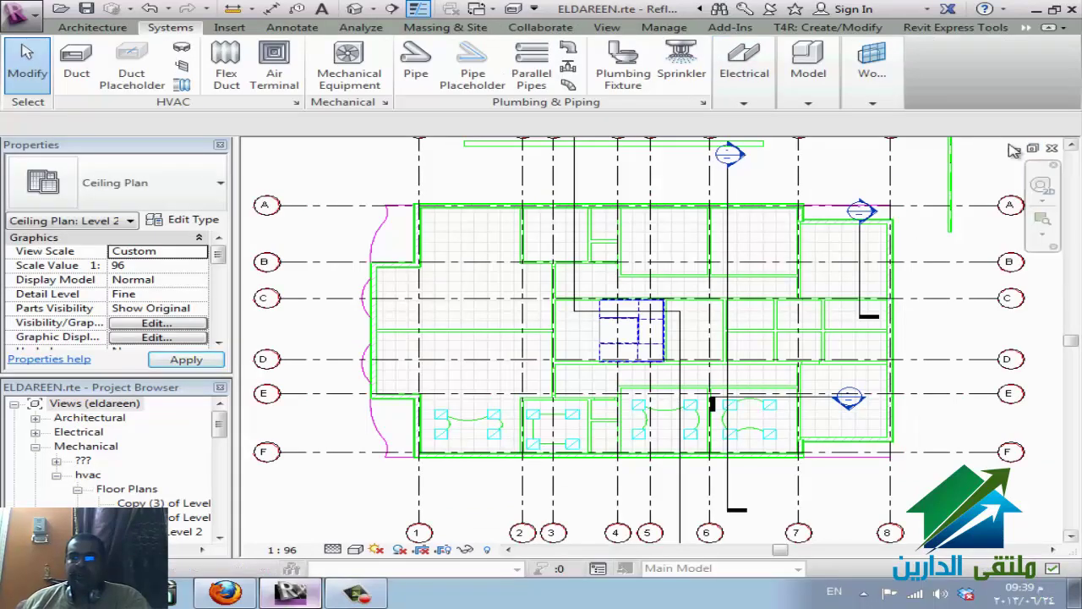
# - Save and close ELDAREEN.rte, then close the A0 metric.rfa title block family
pyautogui.click(1052, 149)
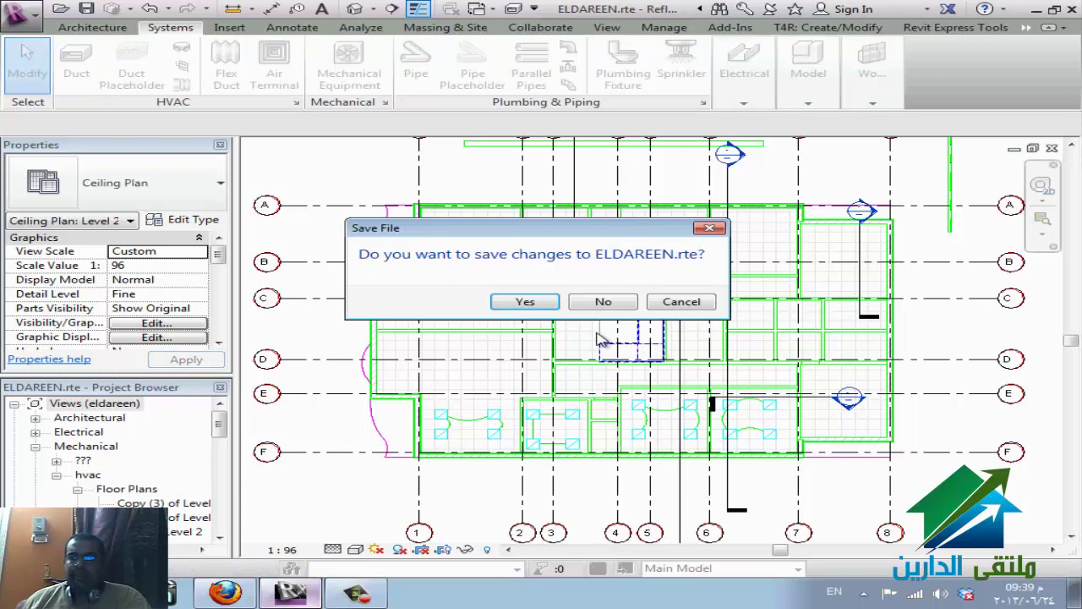
pyautogui.click(548, 311)
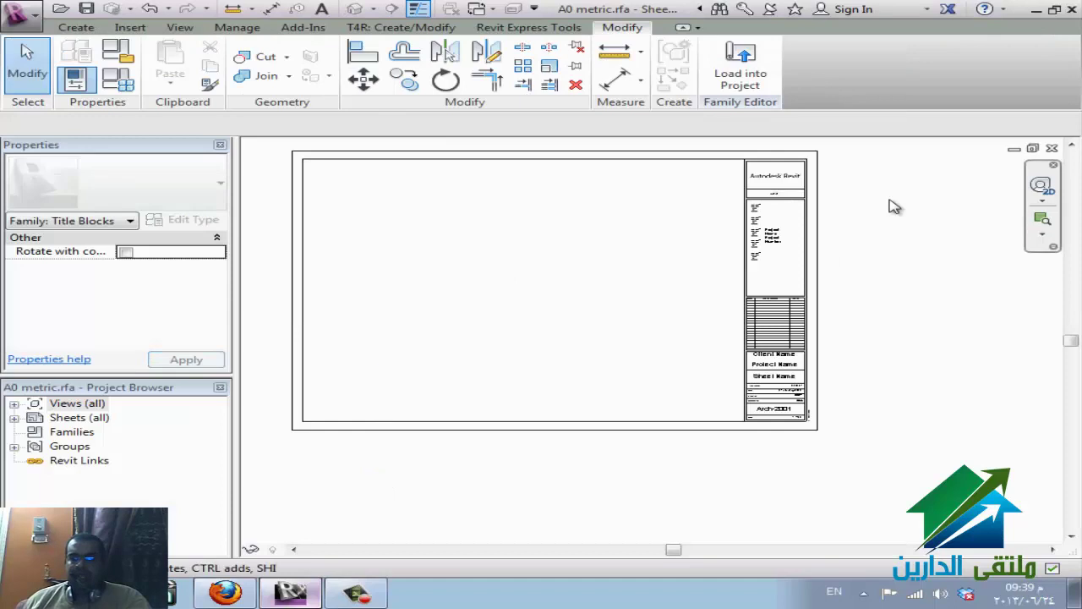
pyautogui.click(1052, 148)
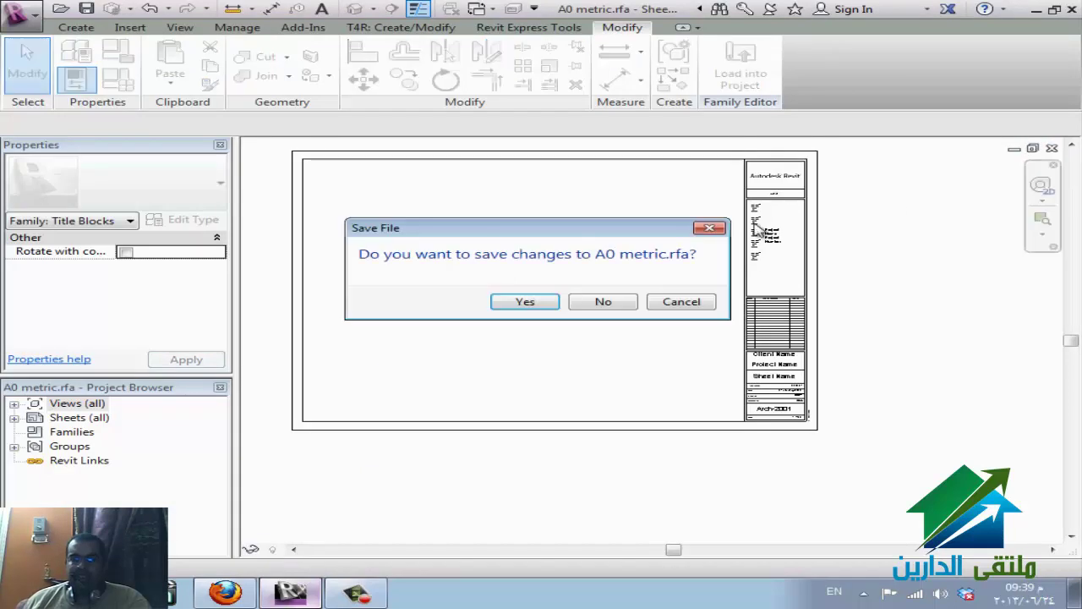
pyautogui.press('Return')
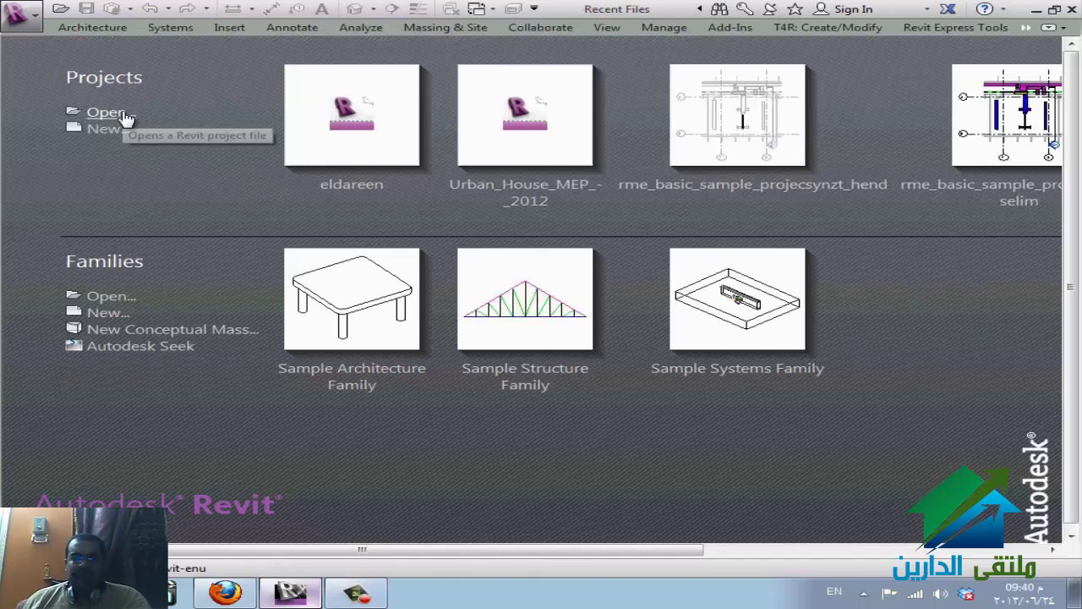
# - Open eldareen.rvt from E:\REVIT\eldareen using the Project Files (*.rvt) filter
pyautogui.click(118, 113)
pyautogui.click(385, 88)
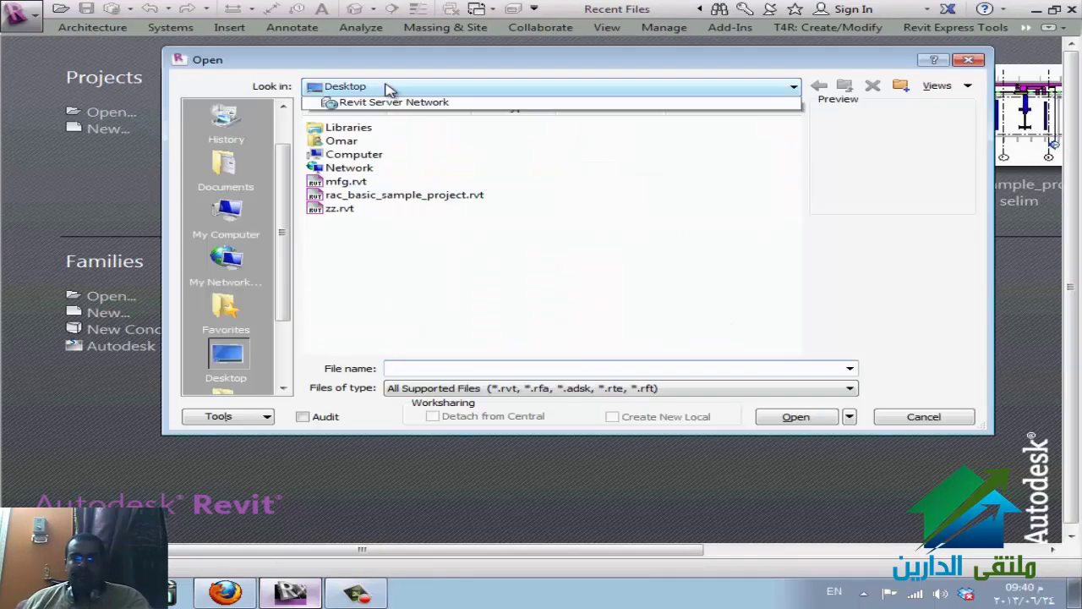
pyautogui.click(414, 167)
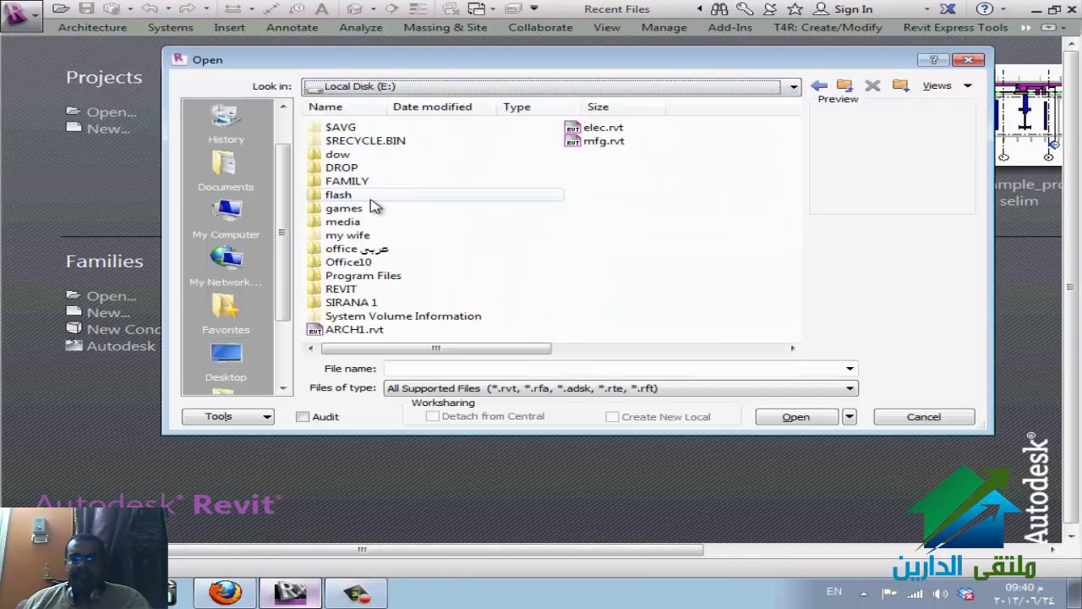
pyautogui.doubleClick(359, 291)
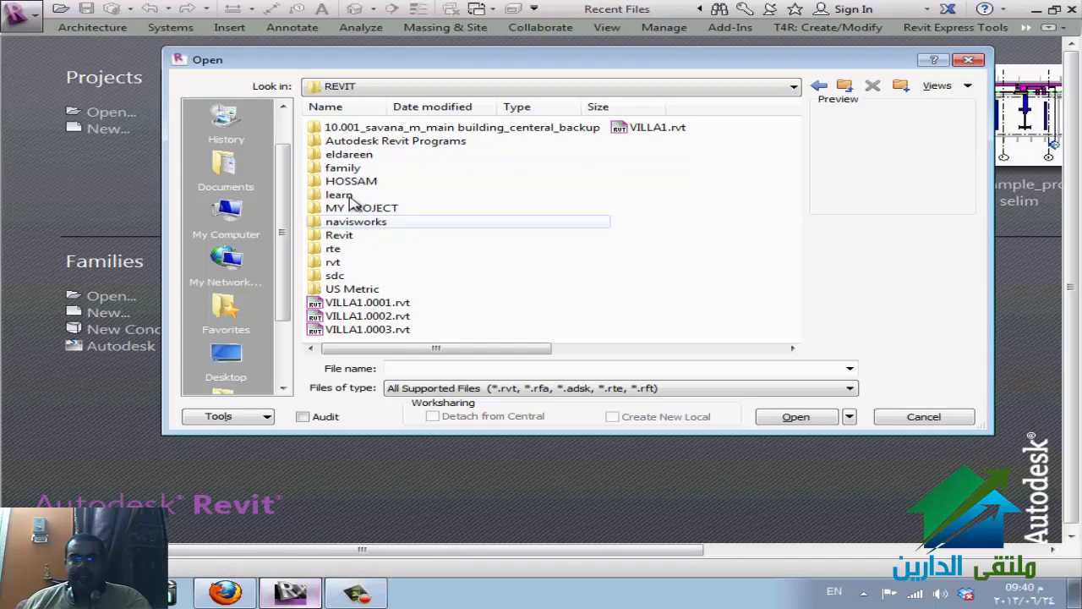
pyautogui.doubleClick(346, 154)
pyautogui.click(516, 389)
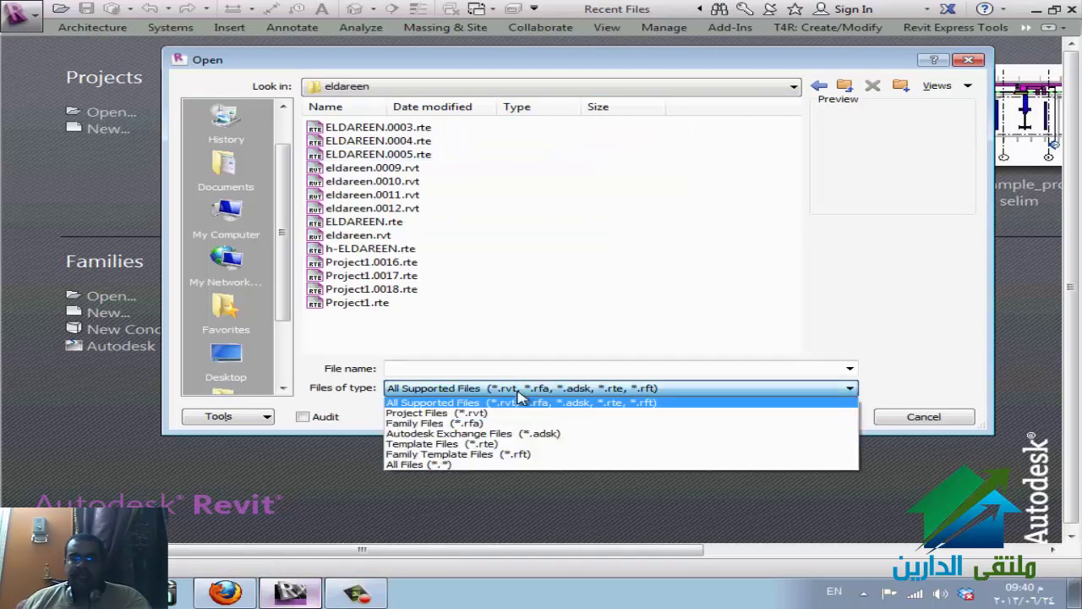
pyautogui.click(517, 410)
pyautogui.click(396, 182)
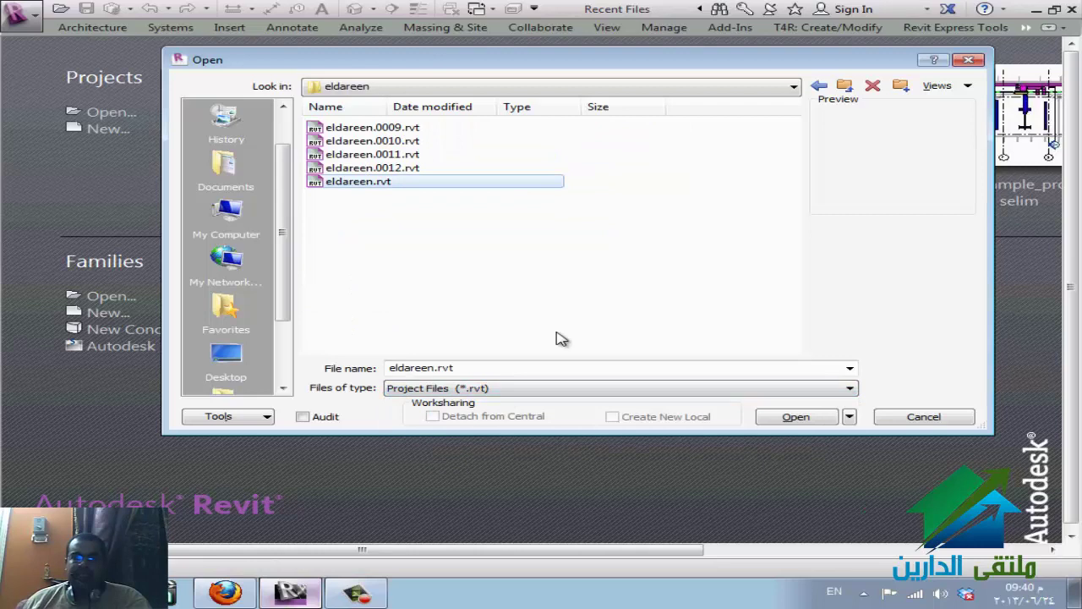
pyautogui.click(786, 418)
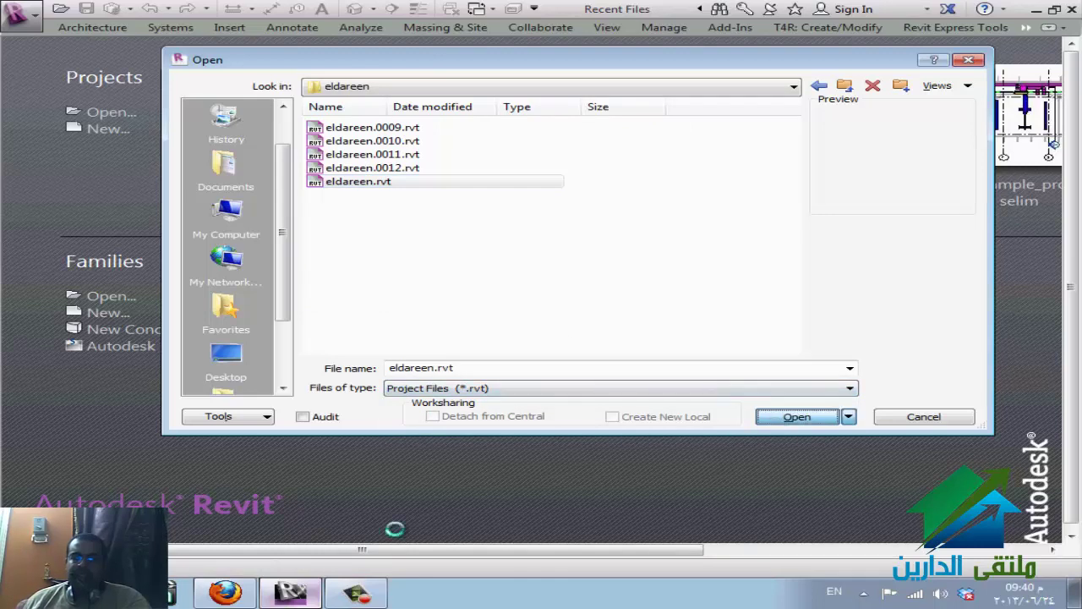
# - Check the WizIQ session in Firefox, then return to Revit showing eldareen.rvt's 2nd Floor plan
pyautogui.click(237, 577)
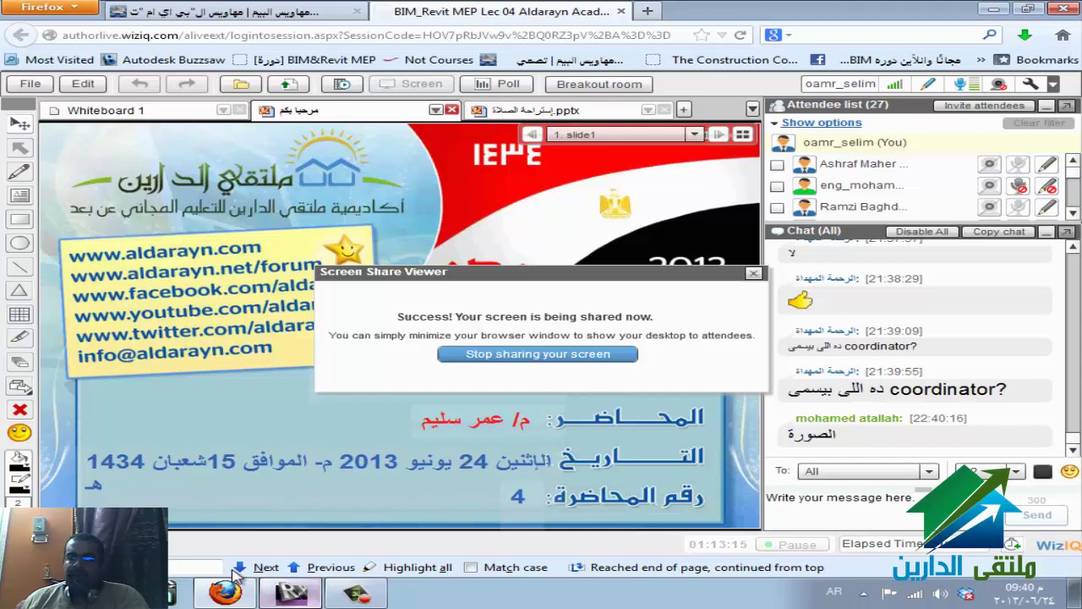
pyautogui.hotkey('alt', 'Tab')
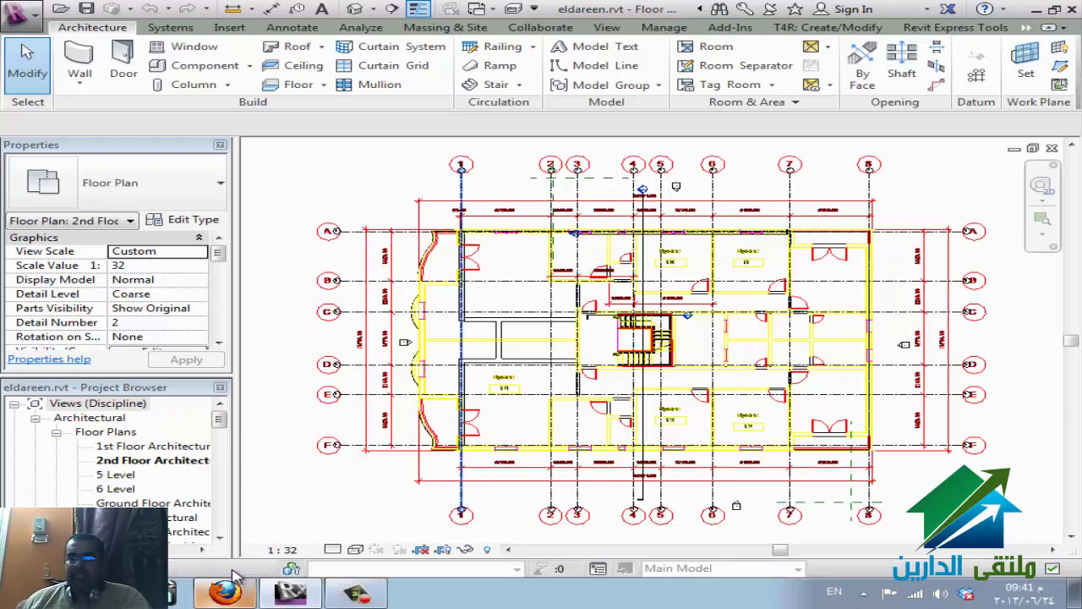
# - Back in eldareen.rvt, cancel an Interference Check setup and start enabling worksharing instead
pyautogui.click(225, 592)
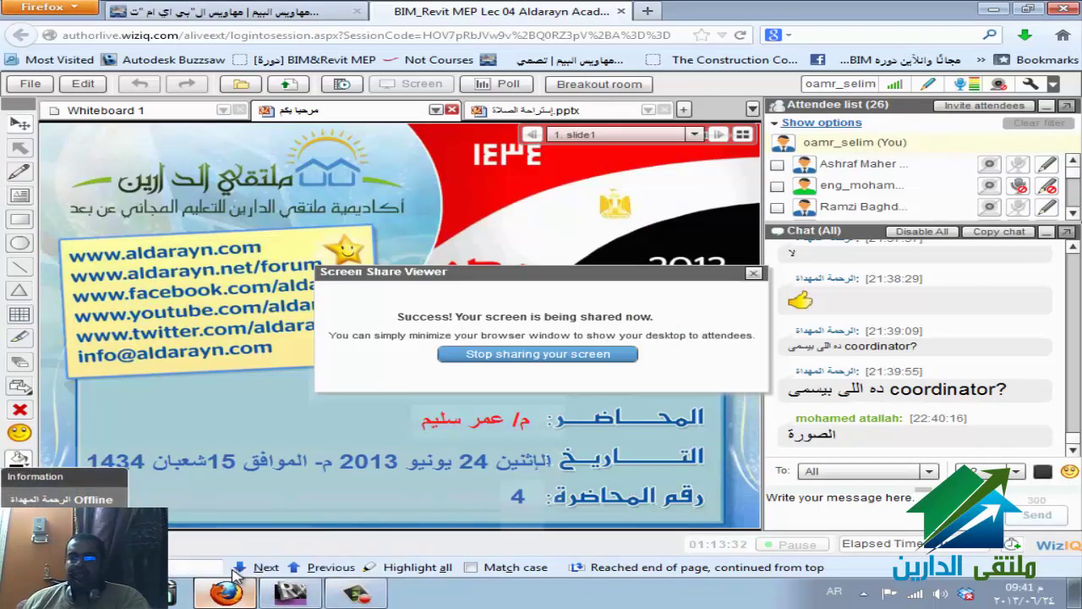
pyautogui.click(236, 575)
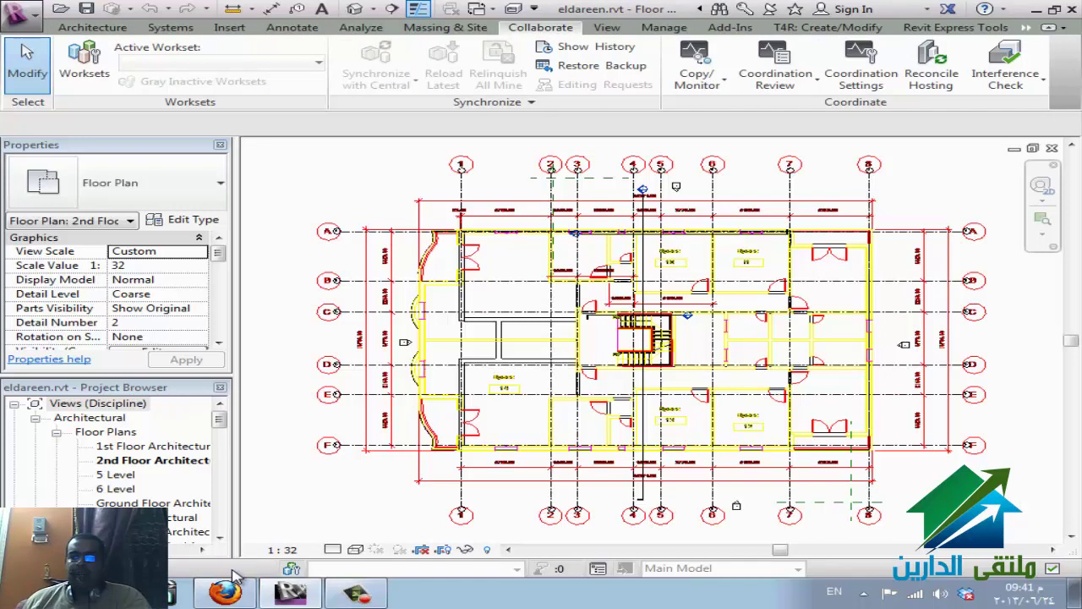
pyautogui.click(1005, 67)
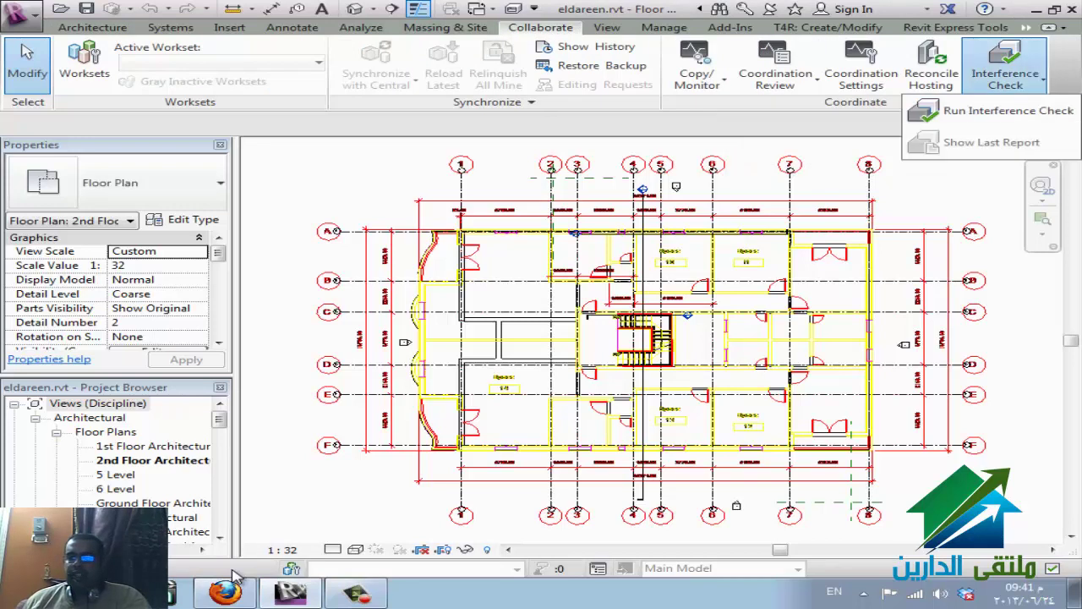
pyautogui.click(1006, 110)
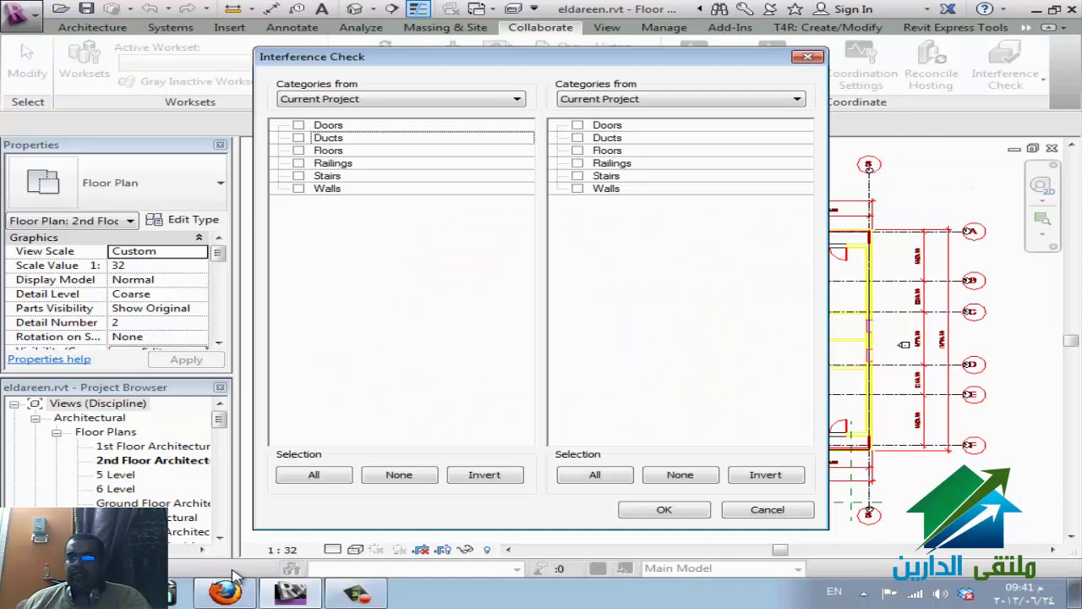
pyautogui.press('Escape')
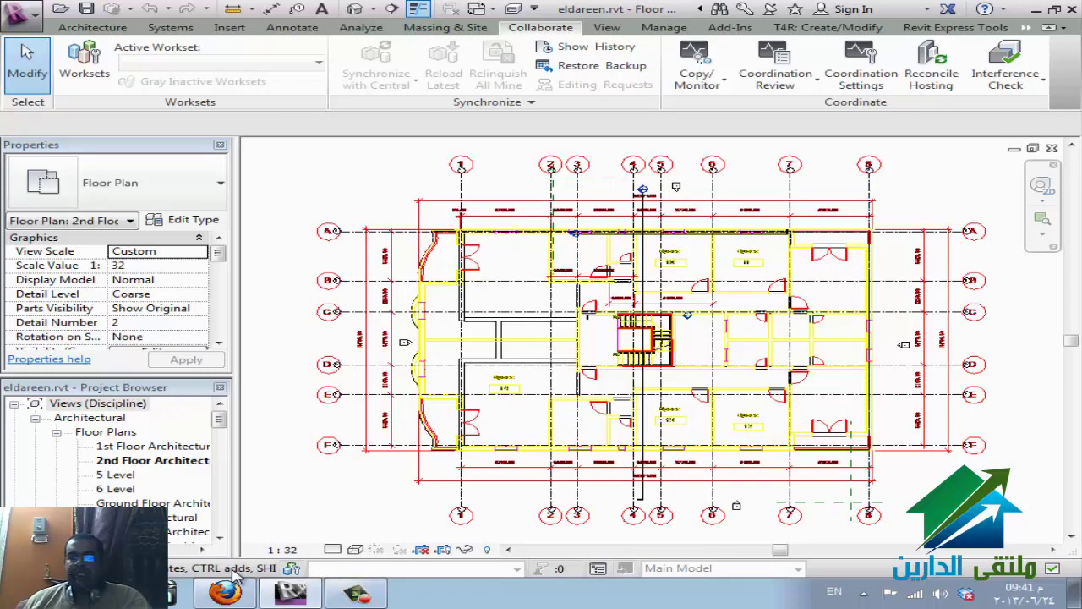
pyautogui.click(84, 63)
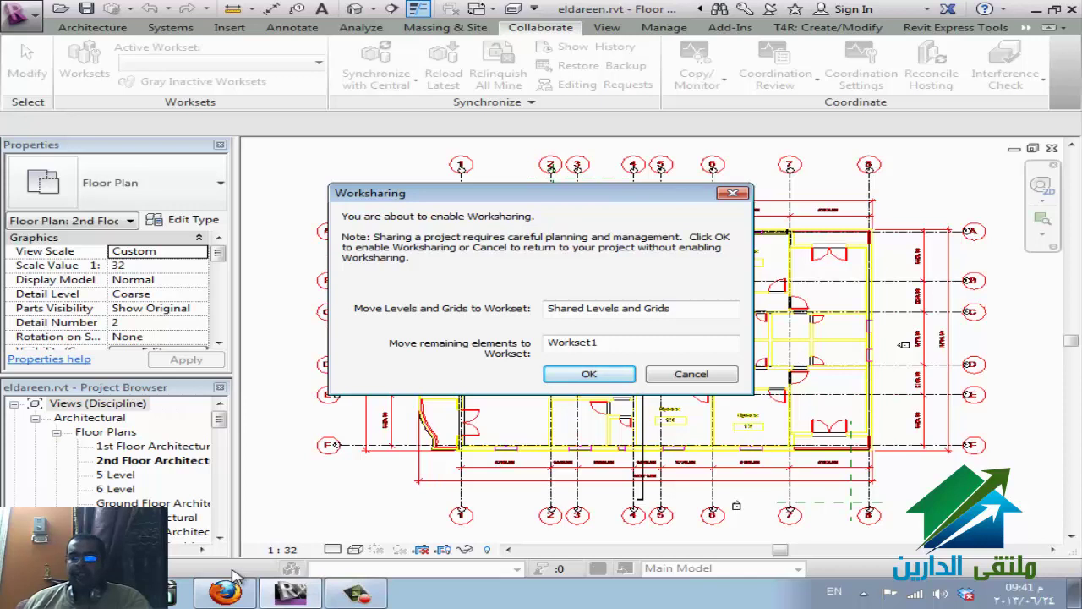
# - Accept the default worksets, Shared Levels and Grids and Workset1, to enable worksharing
pyautogui.click(235, 577)
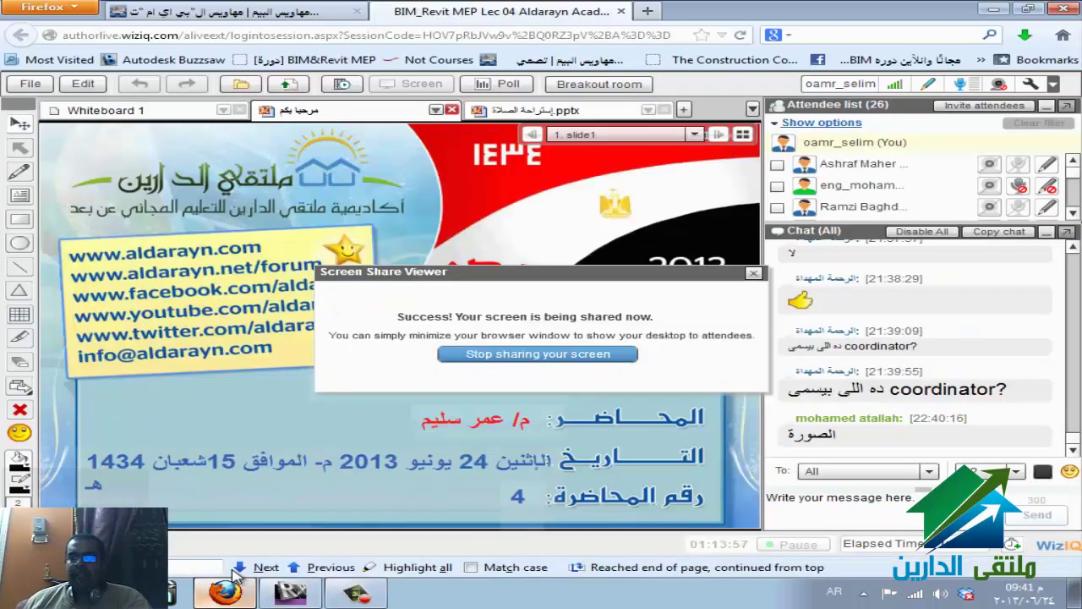
pyautogui.click(235, 577)
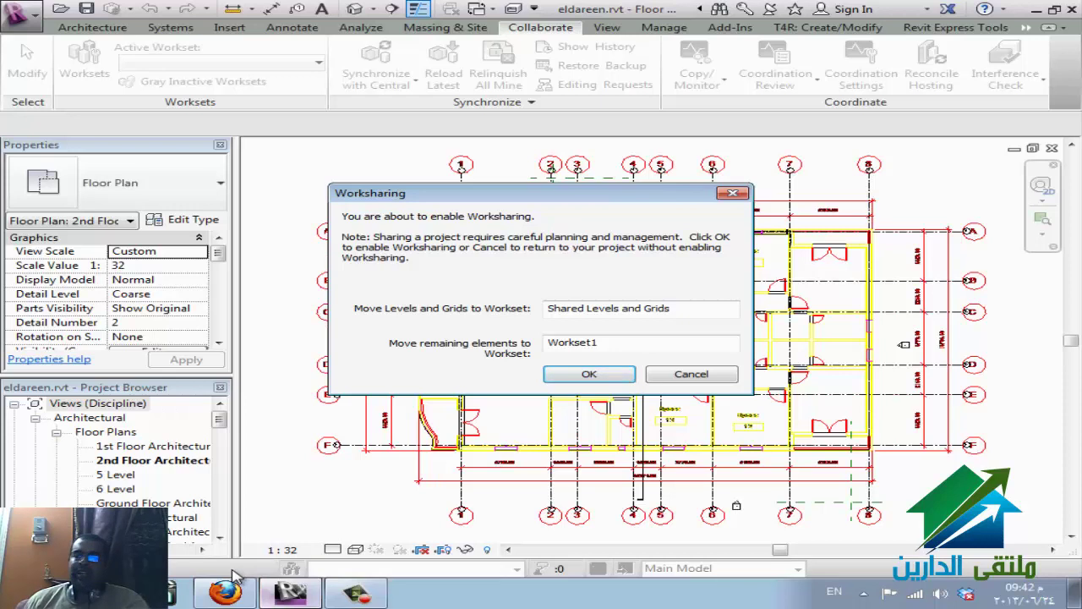
pyautogui.click(589, 374)
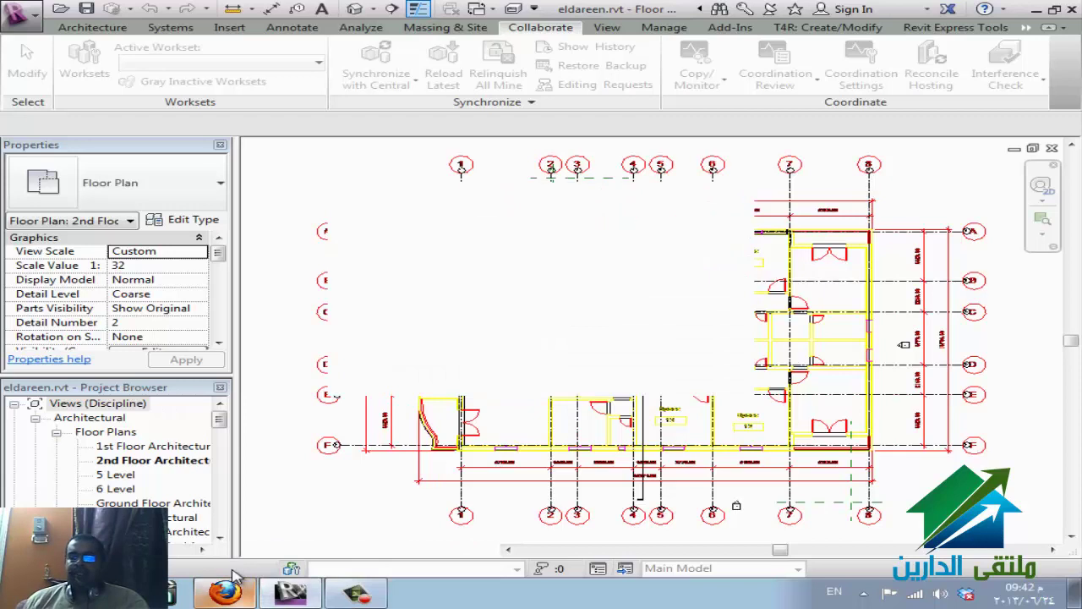
# - Bring the Firefox WizIQ classroom to the front while Revit hangs
pyautogui.click(233, 580)
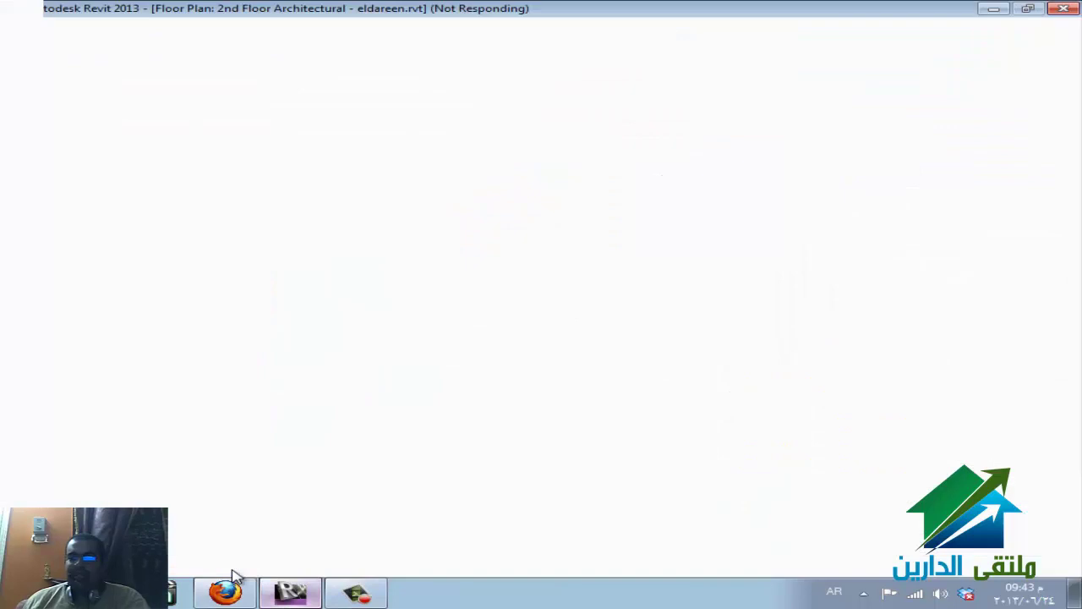
# - Alternate between the frozen Revit window and the WizIQ classroom, ending on WizIQ
pyautogui.hotkey('alt', 'Tab')
pyautogui.click(234, 583)
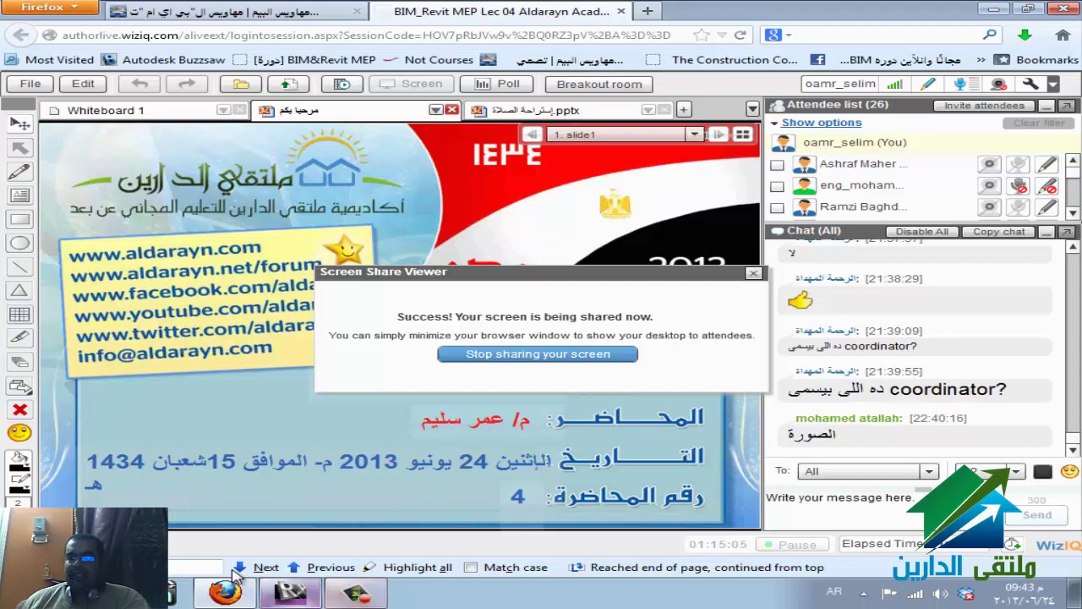
pyautogui.hotkey('alt', 'Tab')
pyautogui.hotkey('alt', 'Tab')
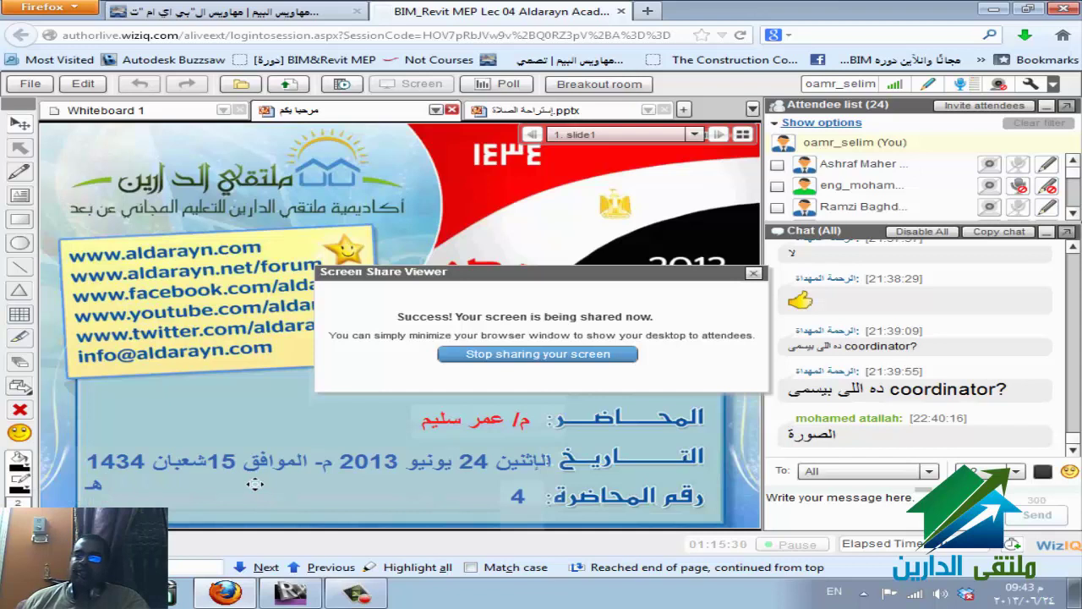
pyautogui.click(230, 584)
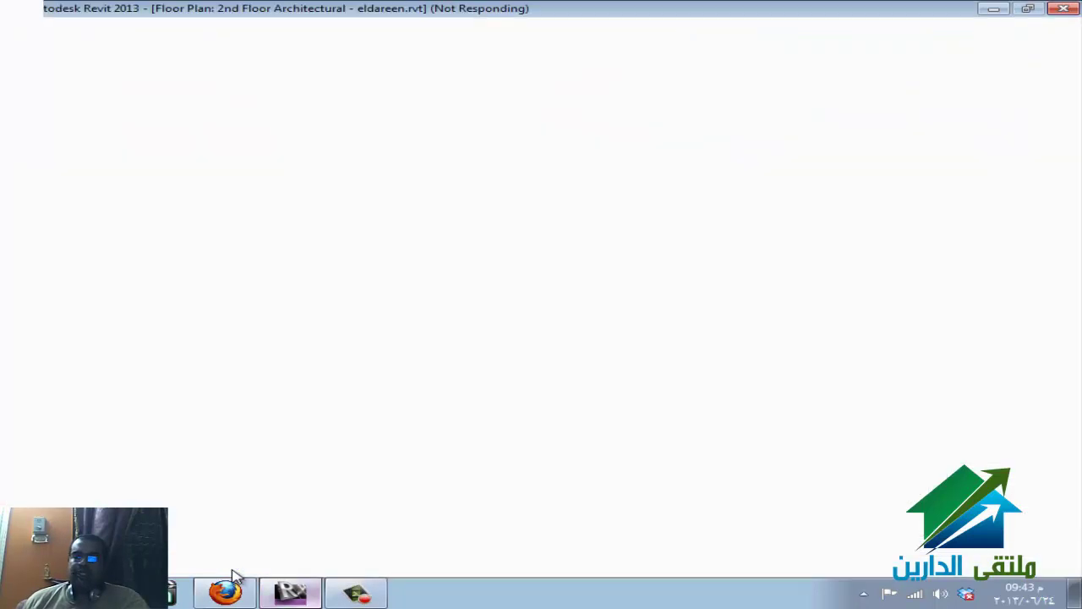
pyautogui.moveTo(231, 573)
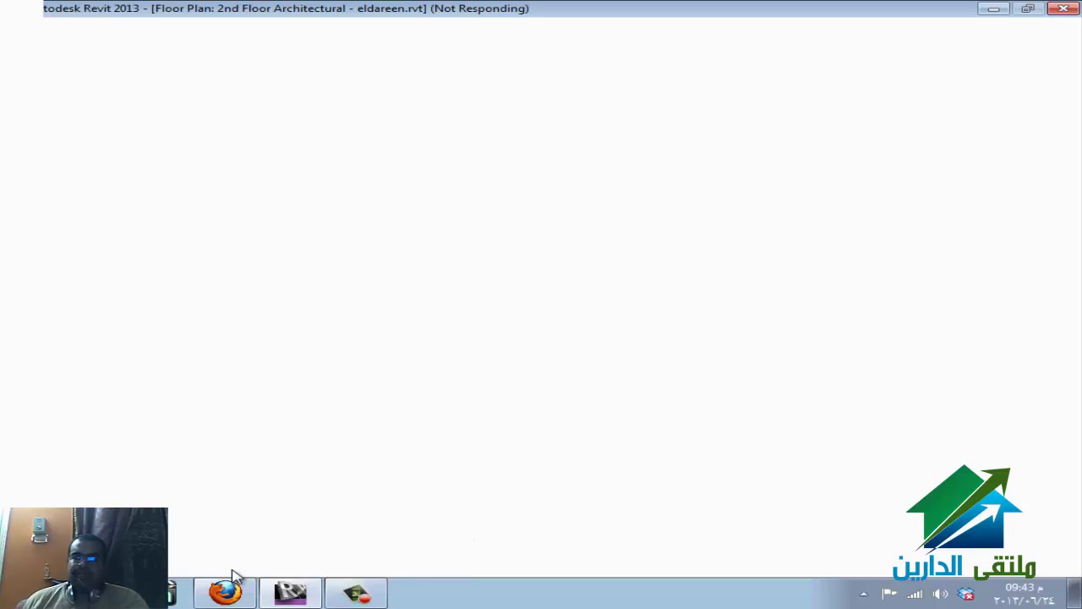
pyautogui.click(236, 575)
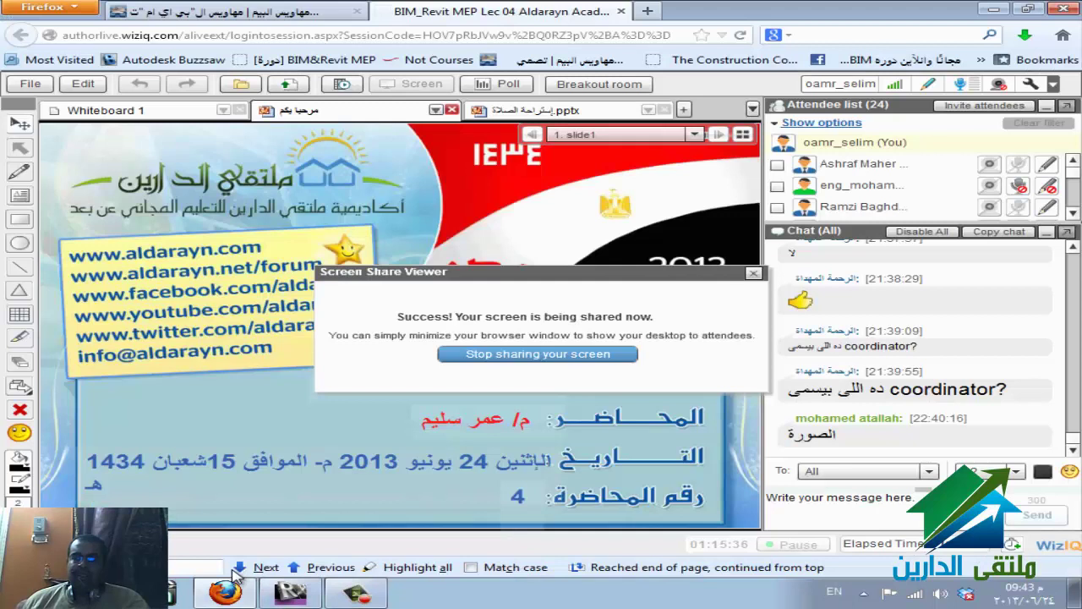
# - Keep checking whether the unresponsive Revit window recovers, then bring up the Windows Start menu
pyautogui.click(235, 575)
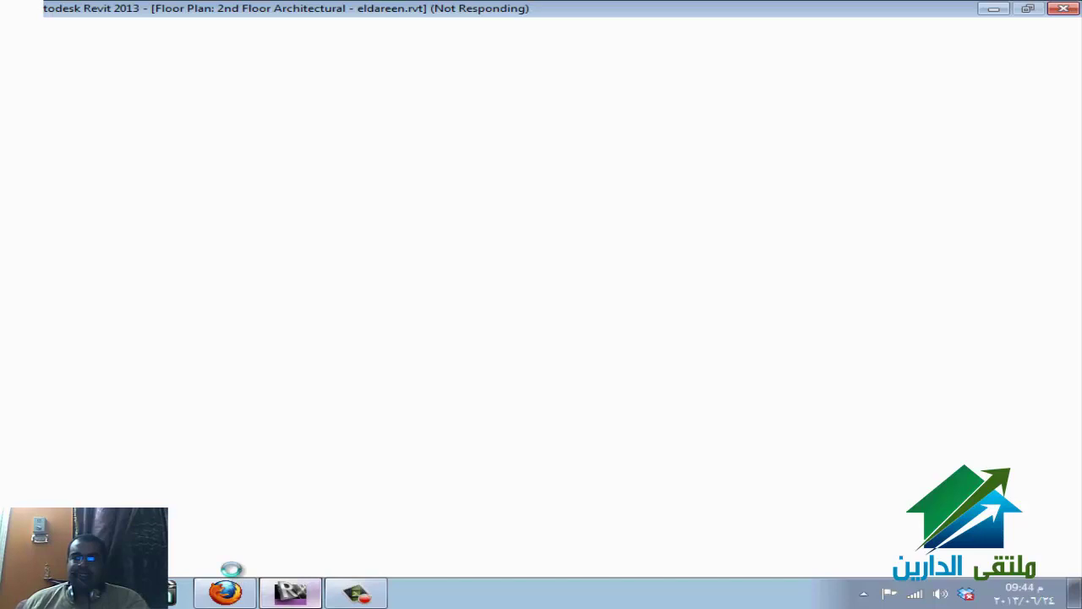
pyautogui.click(225, 592)
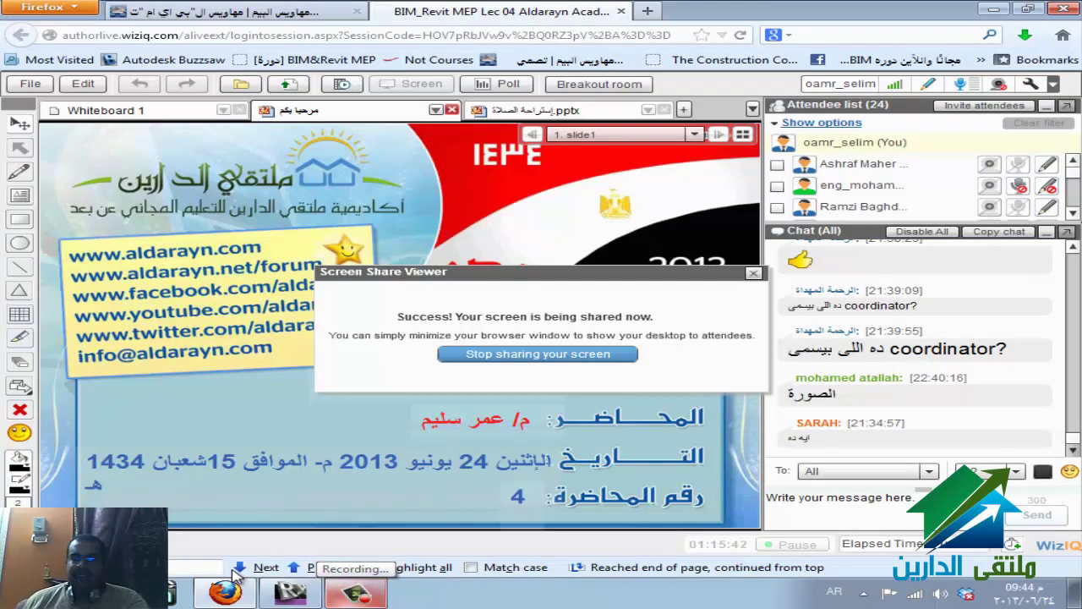
pyautogui.hotkey('alt', 'Tab')
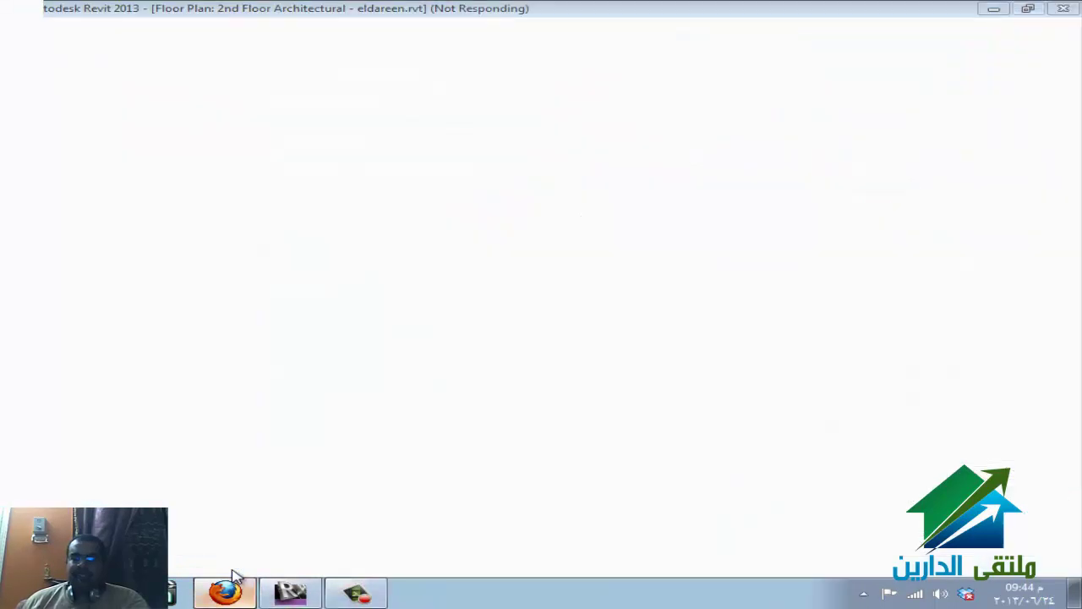
pyautogui.hotkey('alt', 'Tab')
pyautogui.hotkey('alt', 'Tab')
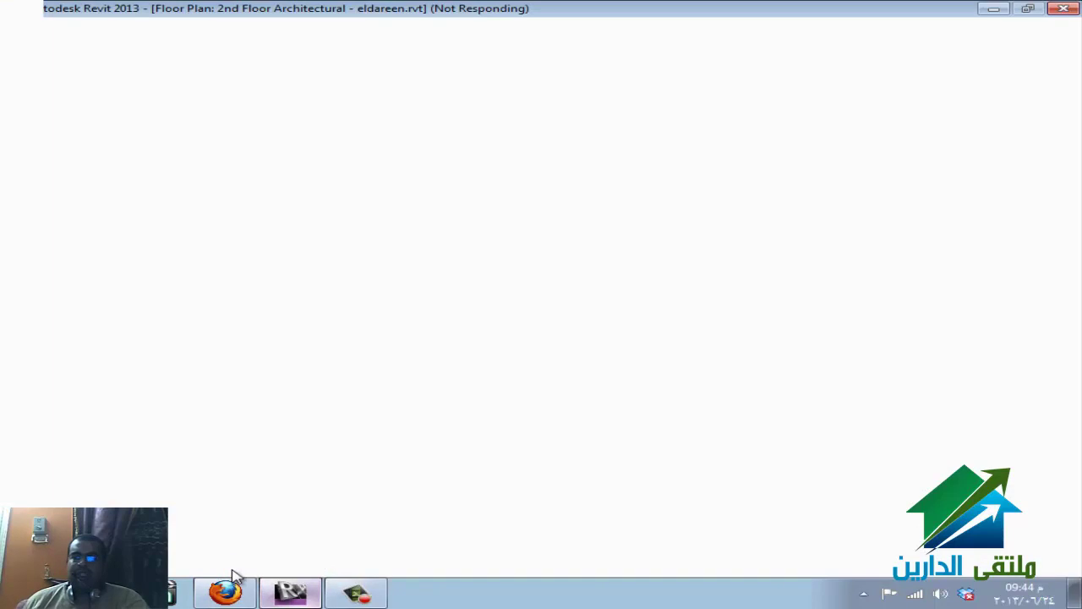
pyautogui.click(230, 583)
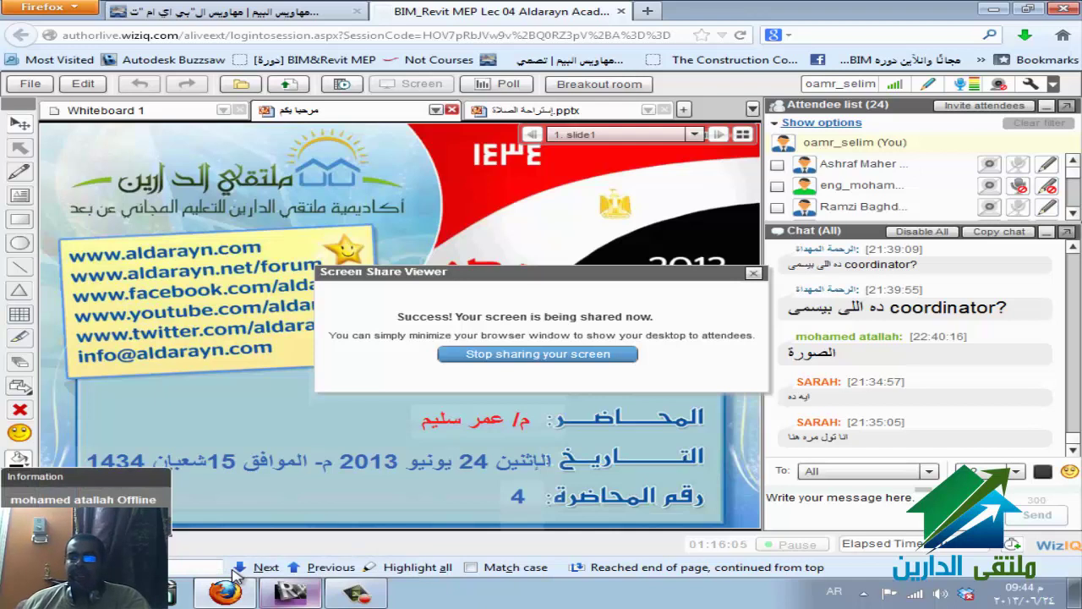
pyautogui.click(290, 592)
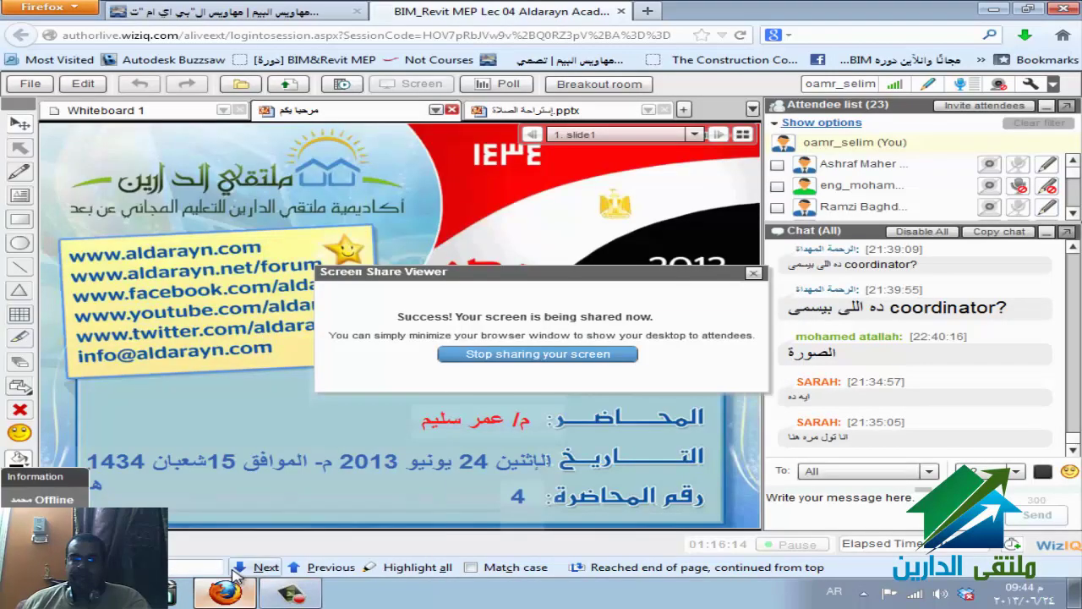
pyautogui.press('super')
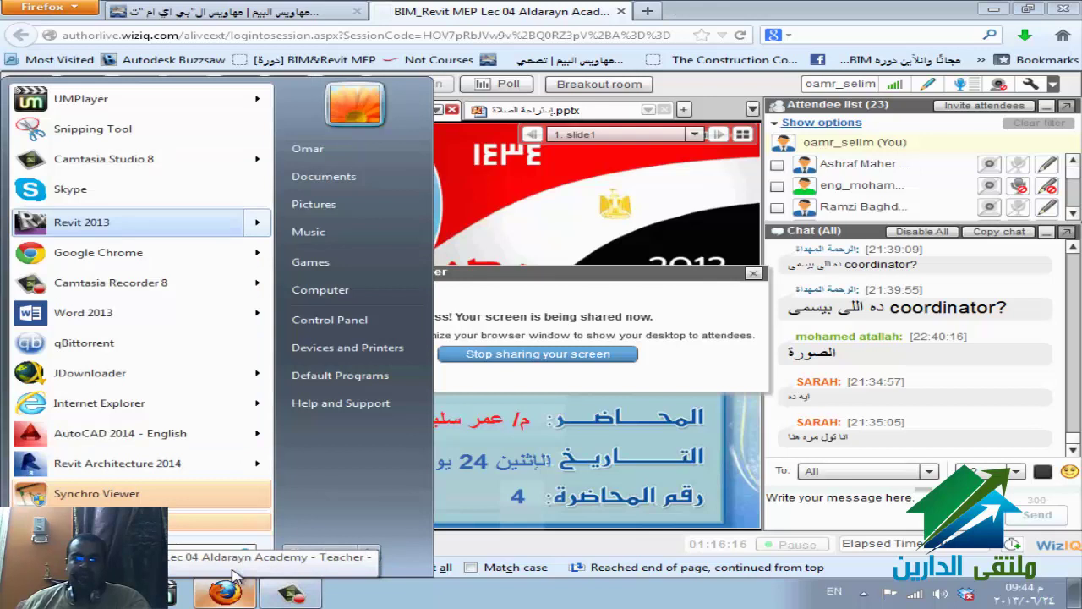
# - Glance at Revit 2013's recent files, then cycle between the Conduit folder and the classroom
pyautogui.press('Right')
pyautogui.press('Escape')
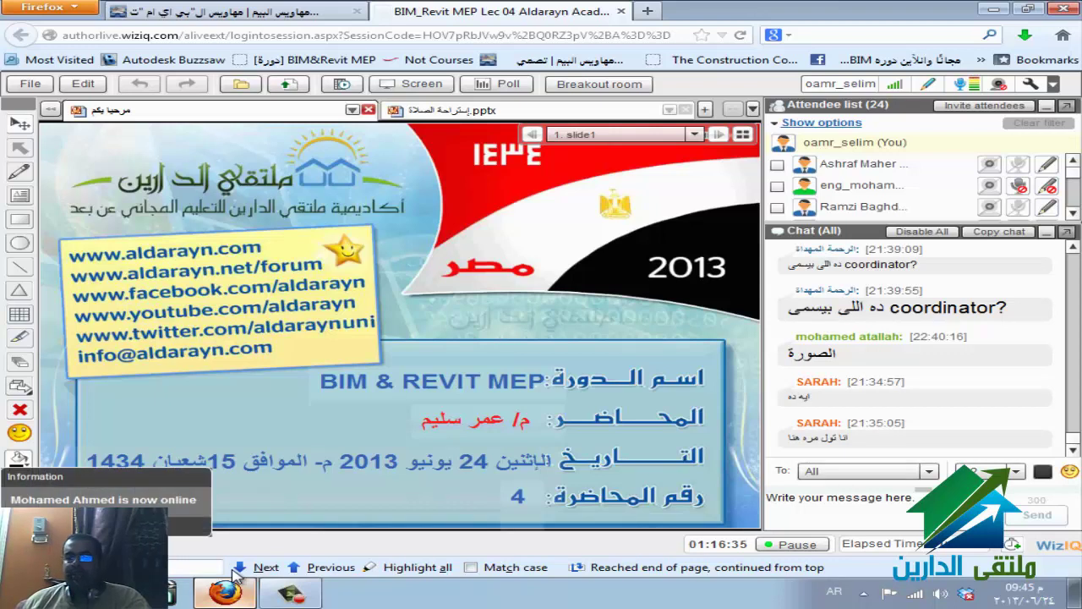
pyautogui.hotkey('alt', 'Tab')
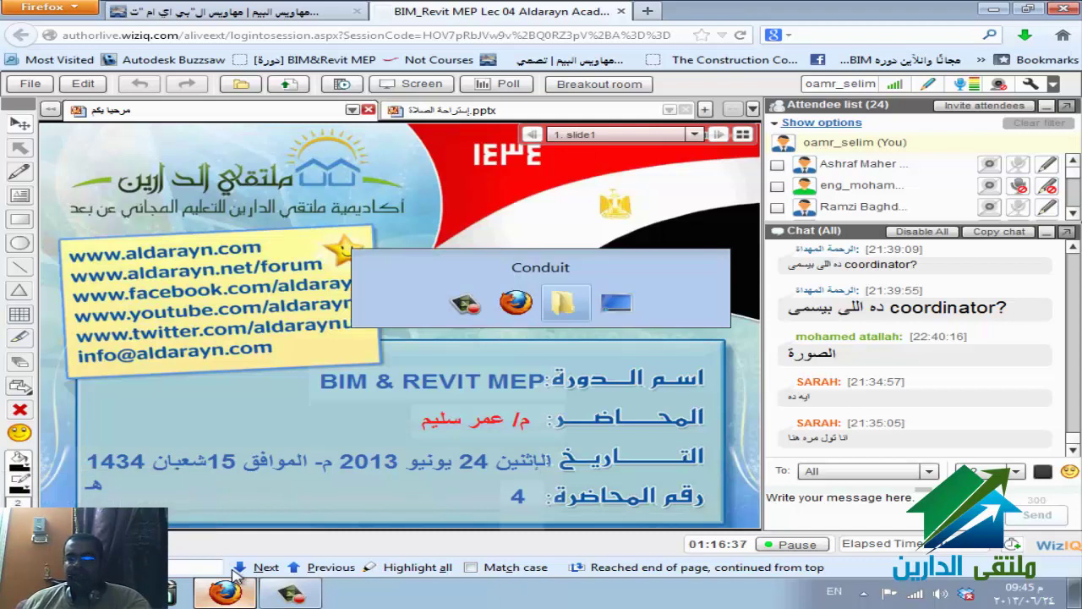
pyautogui.hotkey('alt', 'Tab')
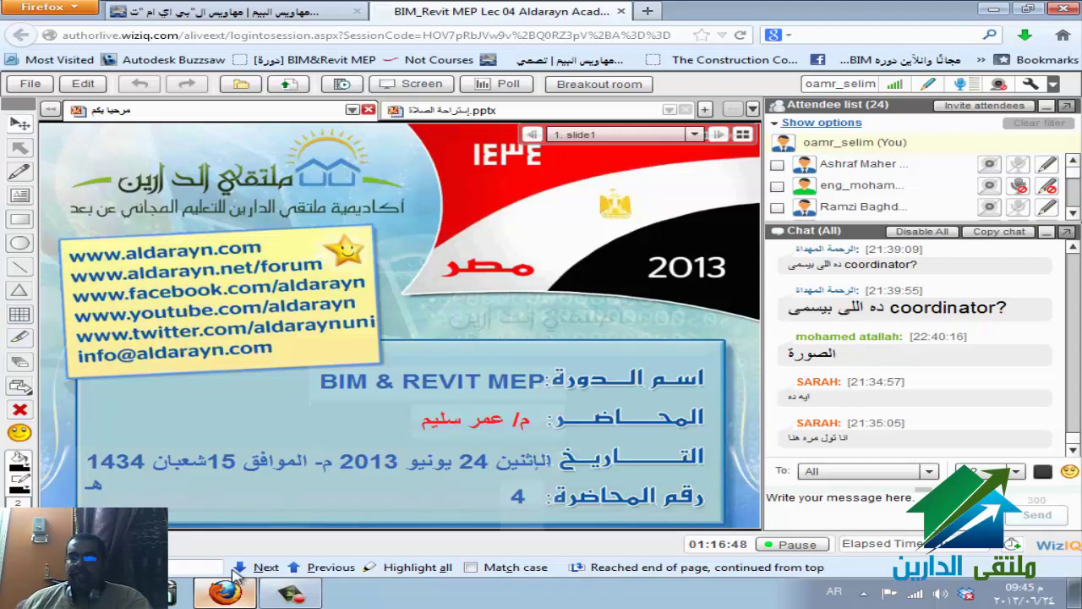
pyautogui.hotkey('alt', 'Tab')
pyautogui.hotkey('alt', 'Tab')
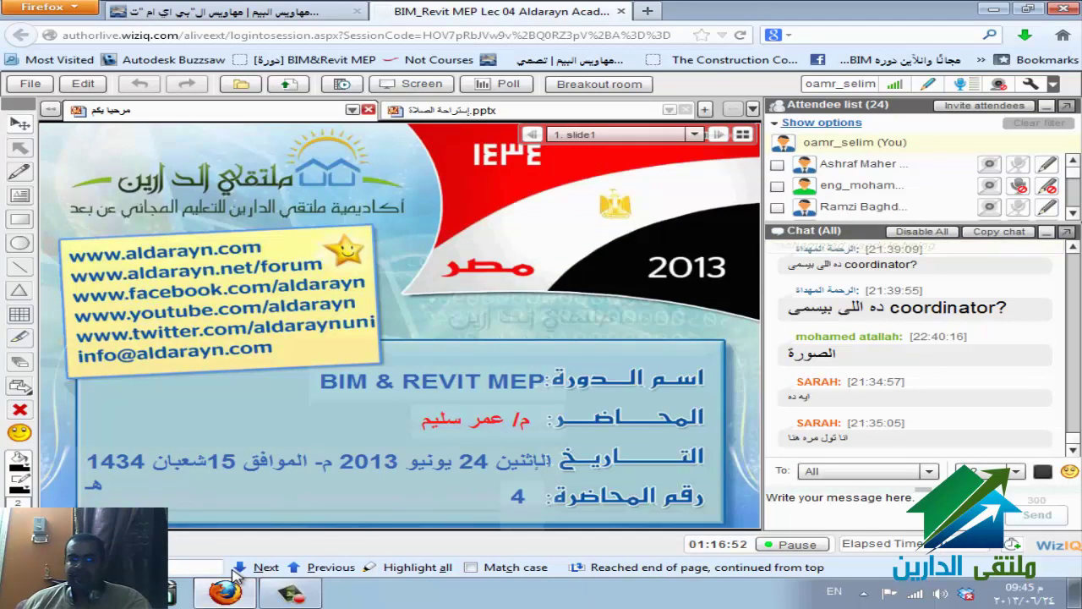
# - Recheck Revit 2013's recent files from the Start menu, then switch the keyboard to Arabic
pyautogui.press('super')
pyautogui.press('Up')
pyautogui.press('Up')
pyautogui.press('Up')
pyautogui.press('Up')
pyautogui.press('Up')
pyautogui.press('Up')
pyautogui.press('Up')
pyautogui.press('Up')
pyautogui.press('Up')
pyautogui.press('Up')
pyautogui.press('Up')
pyautogui.press('Right')
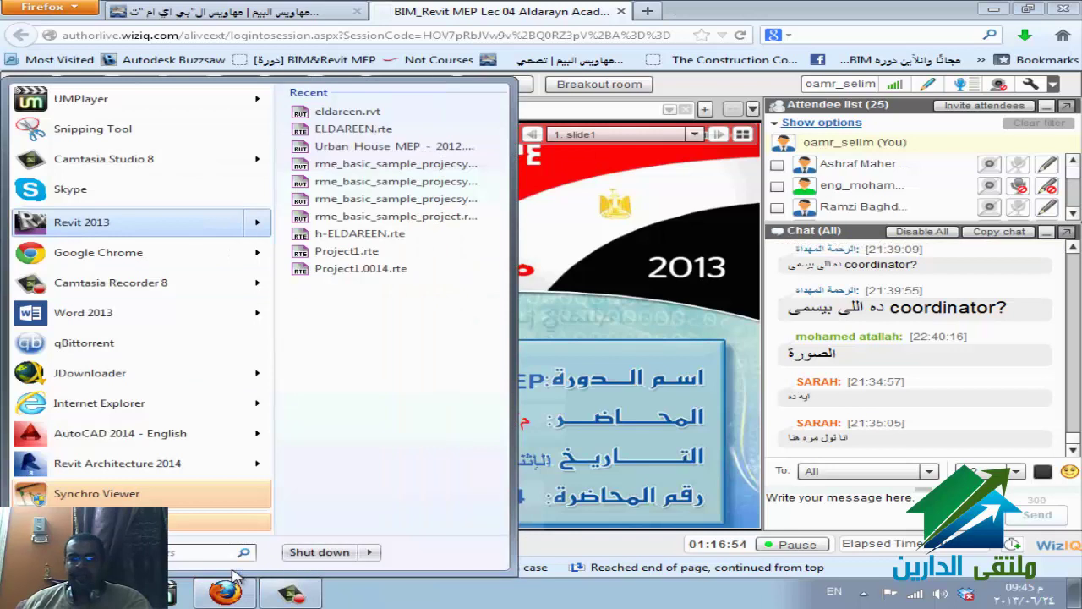
pyautogui.press('Escape')
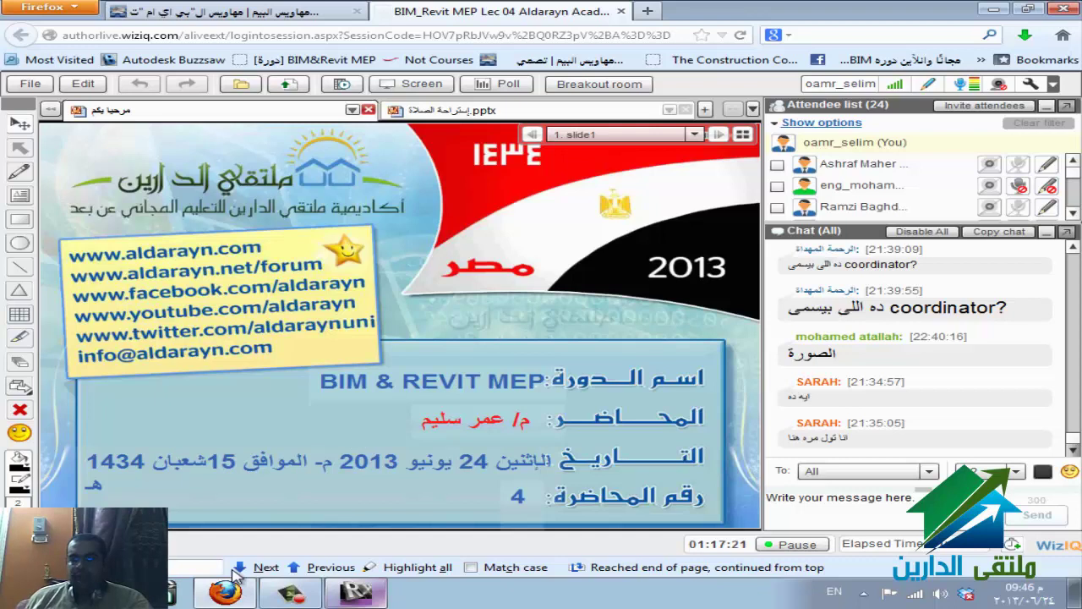
pyautogui.hotkey('alt', 'shift')
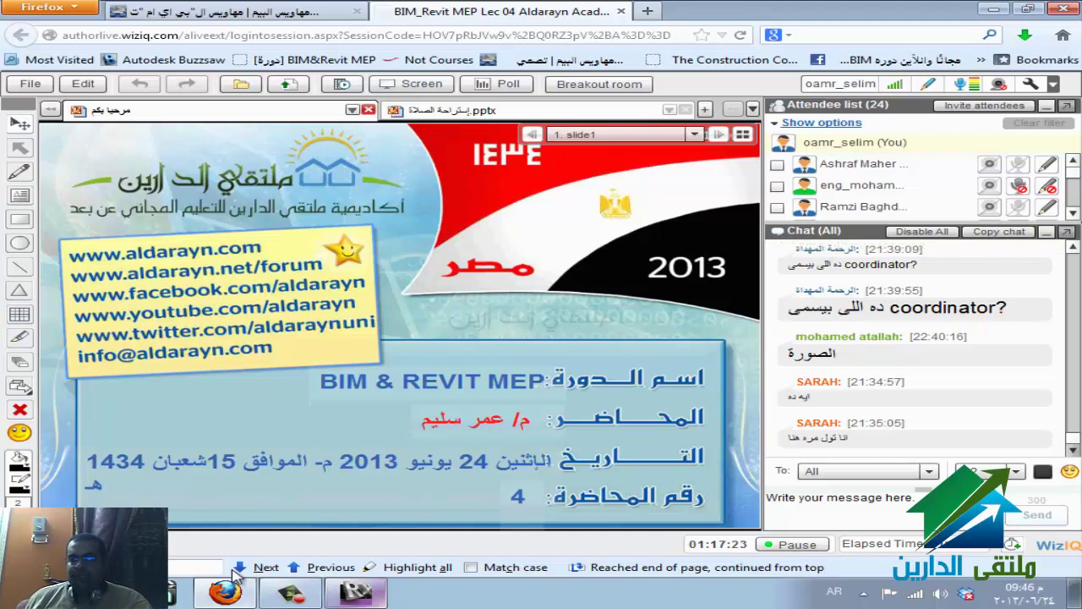
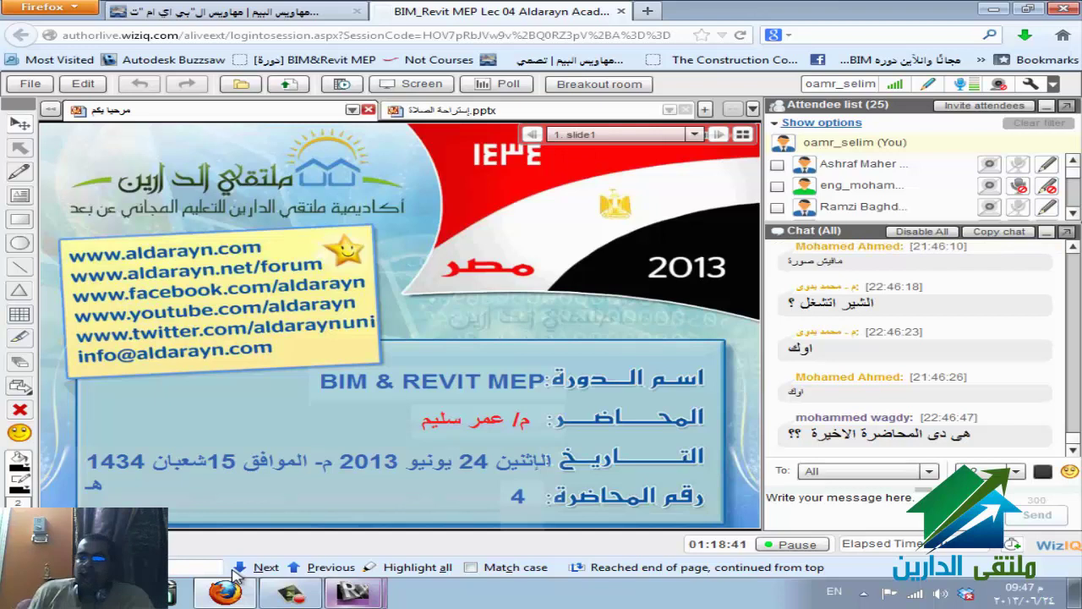
# - Start WizIQ desktop screen sharing and bring up Revit's Open dialog on My Documents
pyautogui.click(352, 592)
pyautogui.click(235, 576)
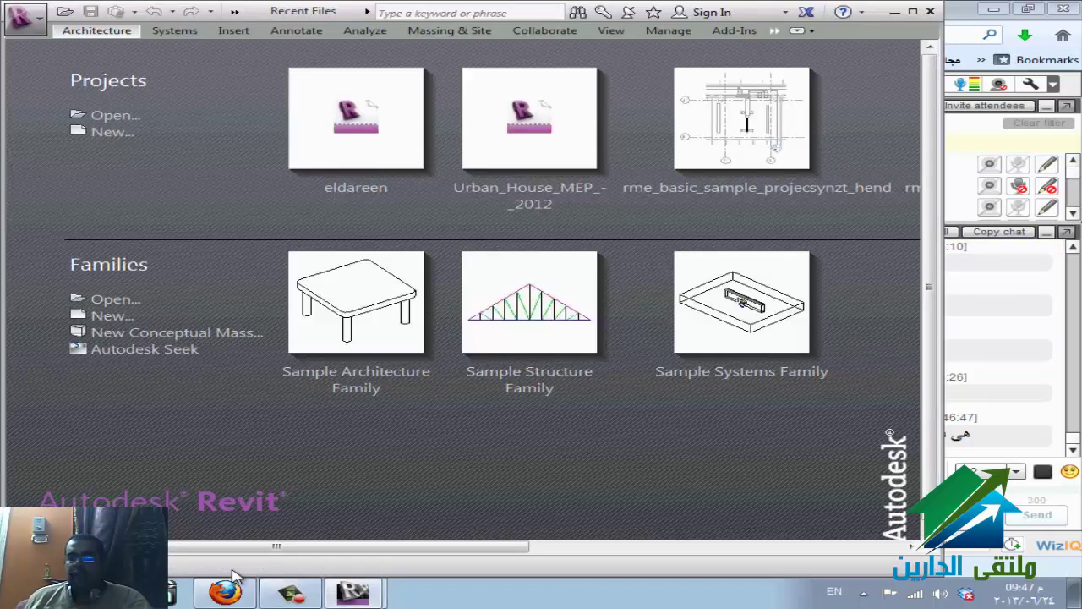
pyautogui.click(235, 577)
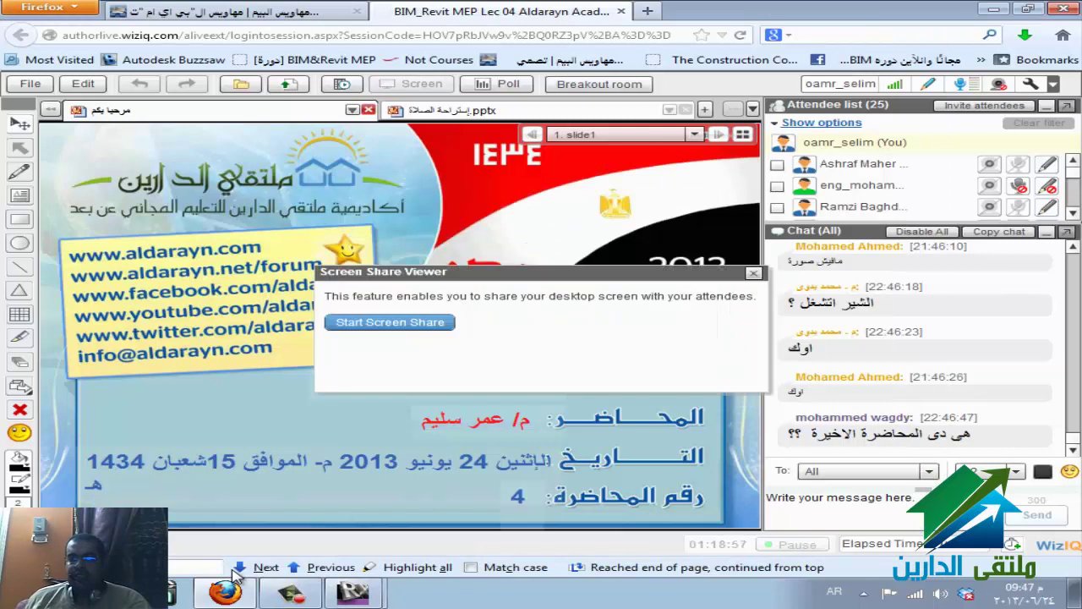
pyautogui.press('Return')
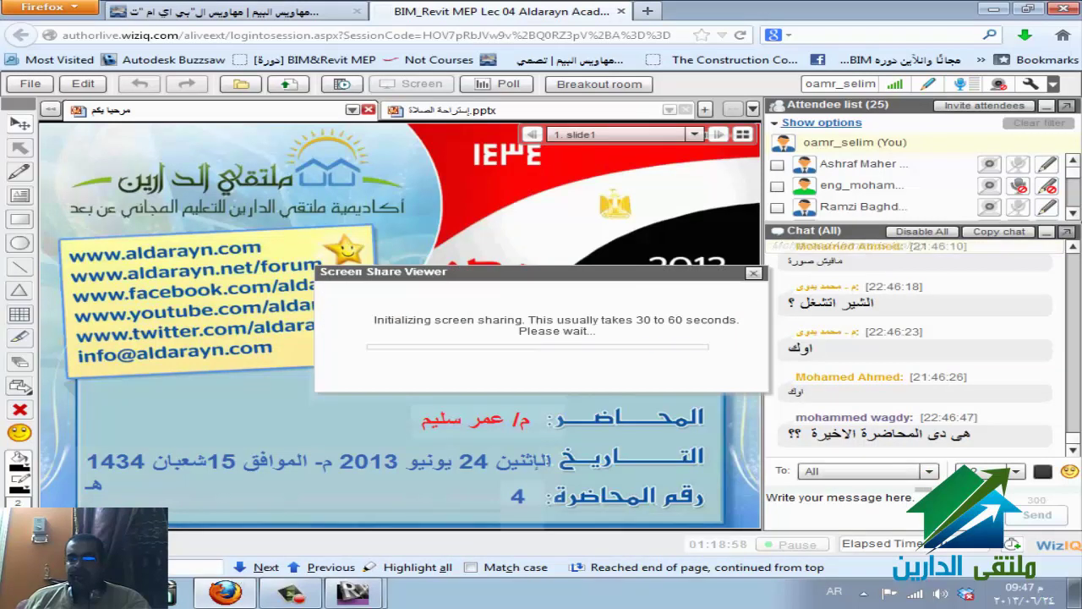
pyautogui.click(253, 549)
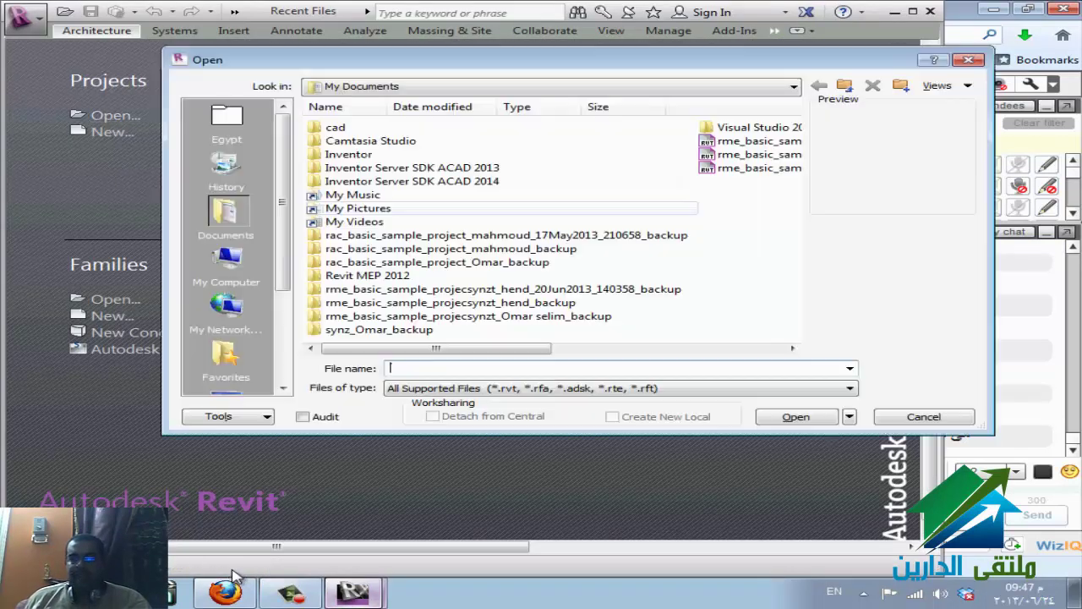
# - Browse to E:\REVIT\eldareen, select eldareen.rvt, and check WizIQ's screen-share status
pyautogui.click(550, 86)
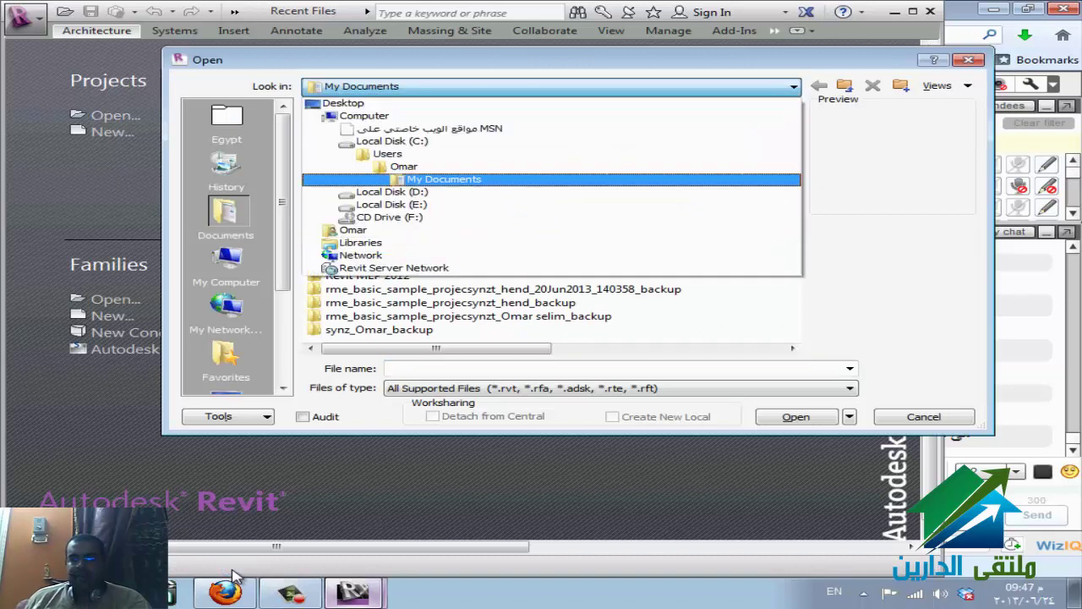
pyautogui.click(391, 204)
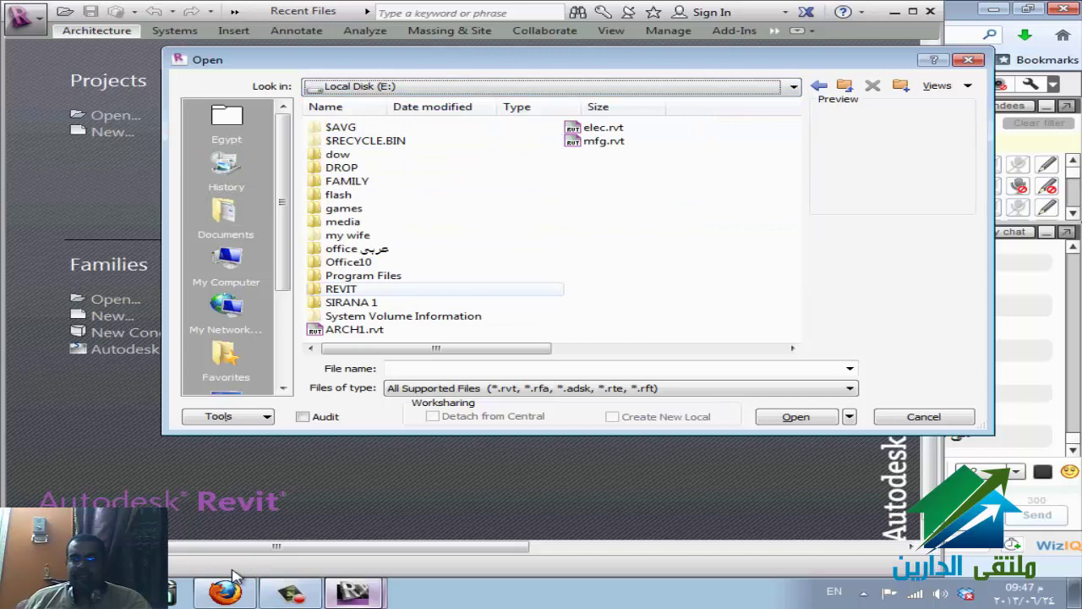
pyautogui.doubleClick(340, 288)
pyautogui.doubleClick(348, 154)
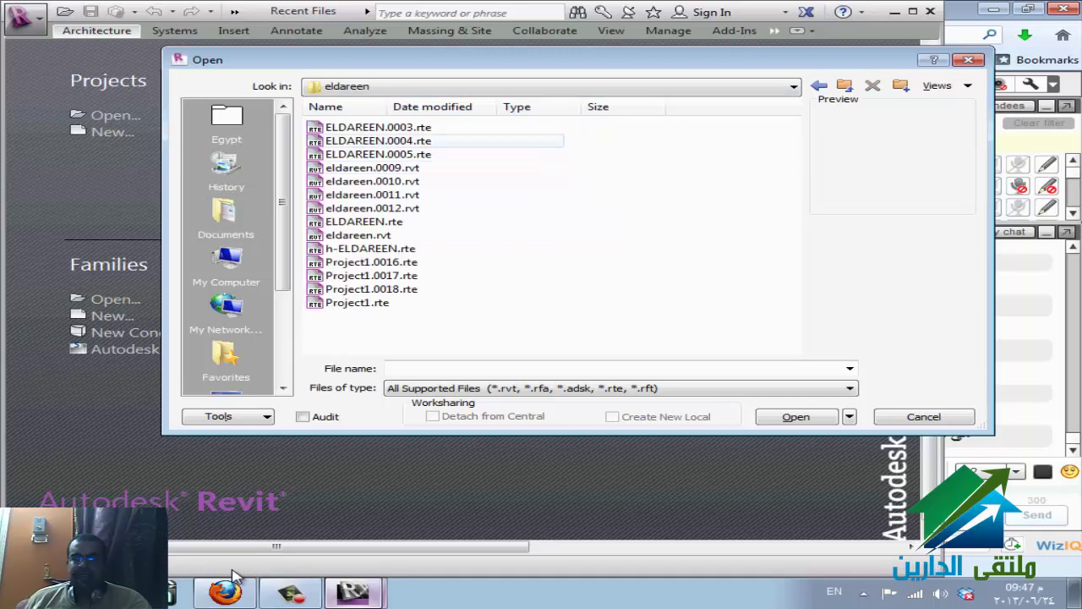
pyautogui.click(372, 167)
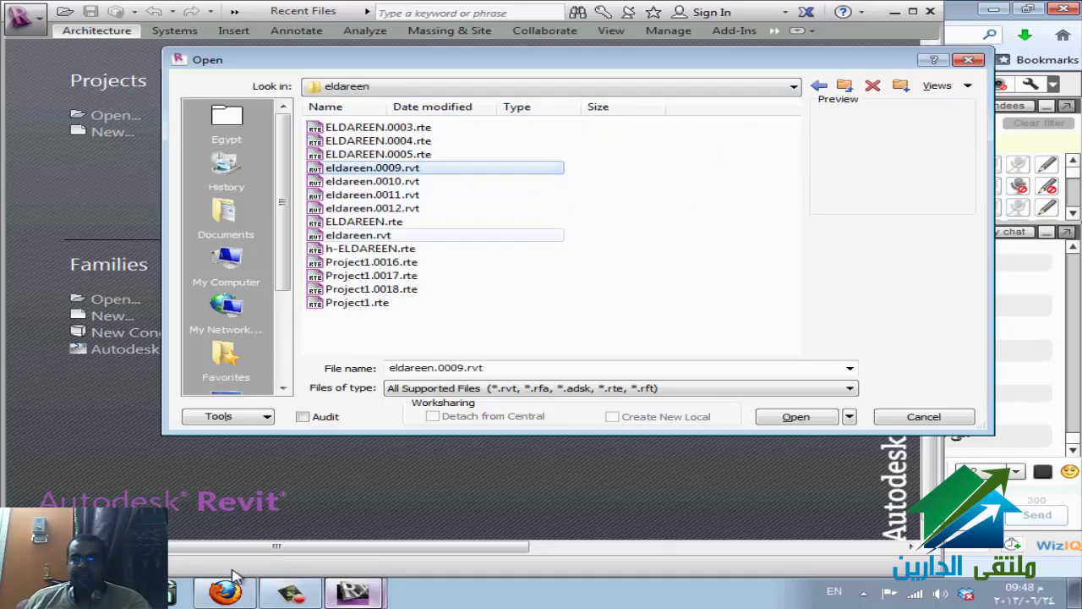
pyautogui.click(358, 235)
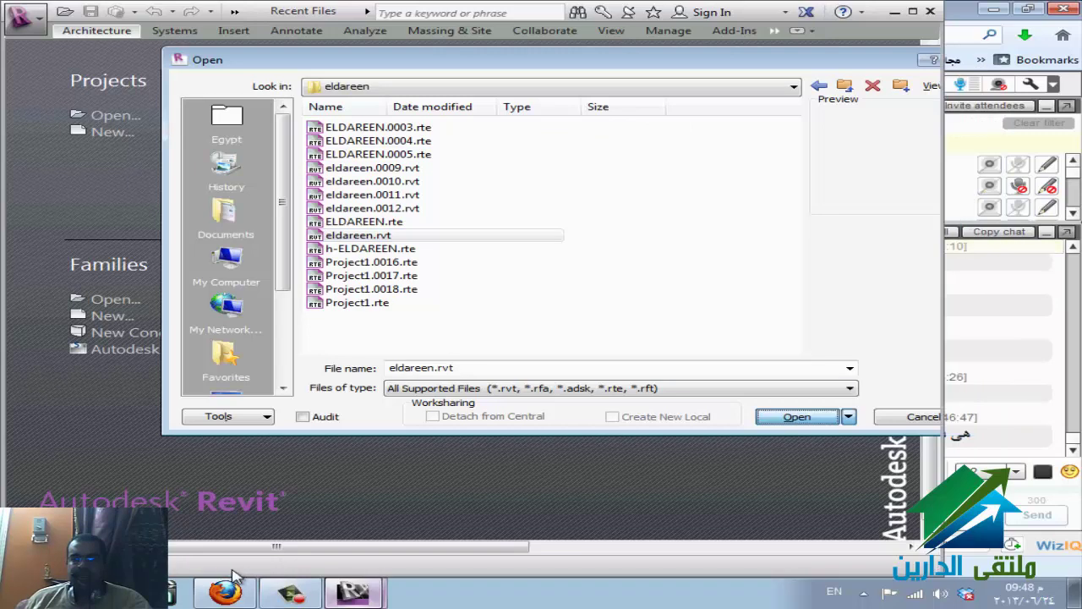
pyautogui.click(235, 575)
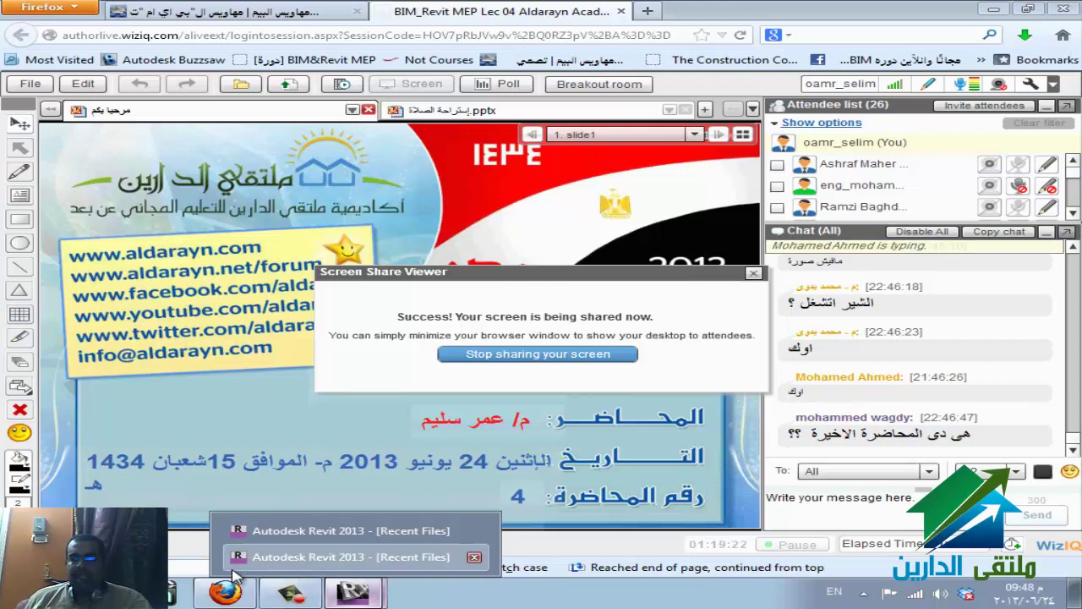
# - Return to Revit as eldareen.rvt opens on the 2nd Floor Architectural plan
pyautogui.click(235, 572)
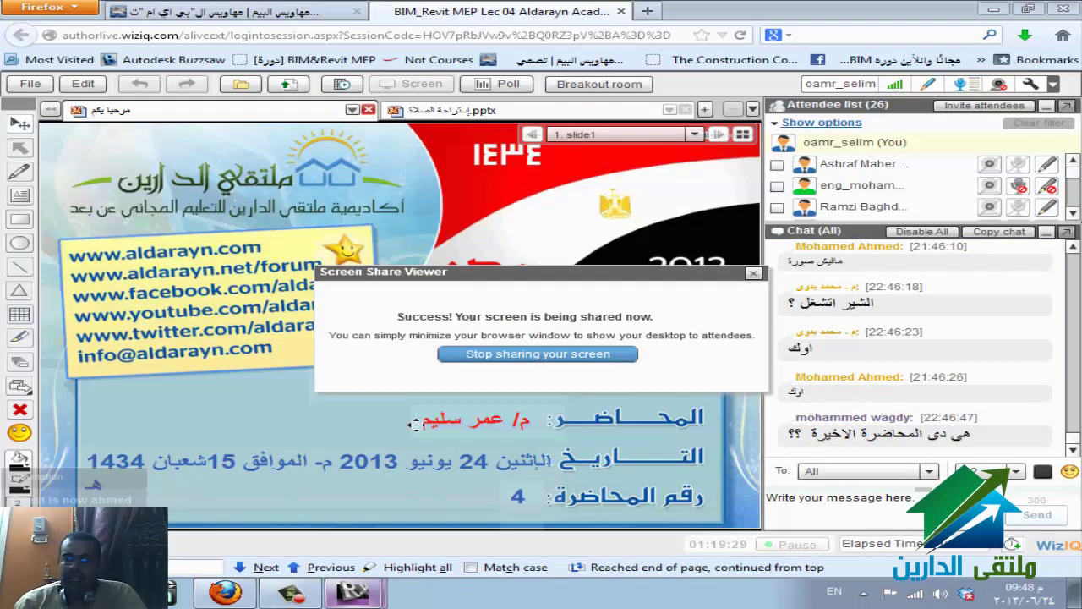
pyautogui.hotkey('alt', 'Tab')
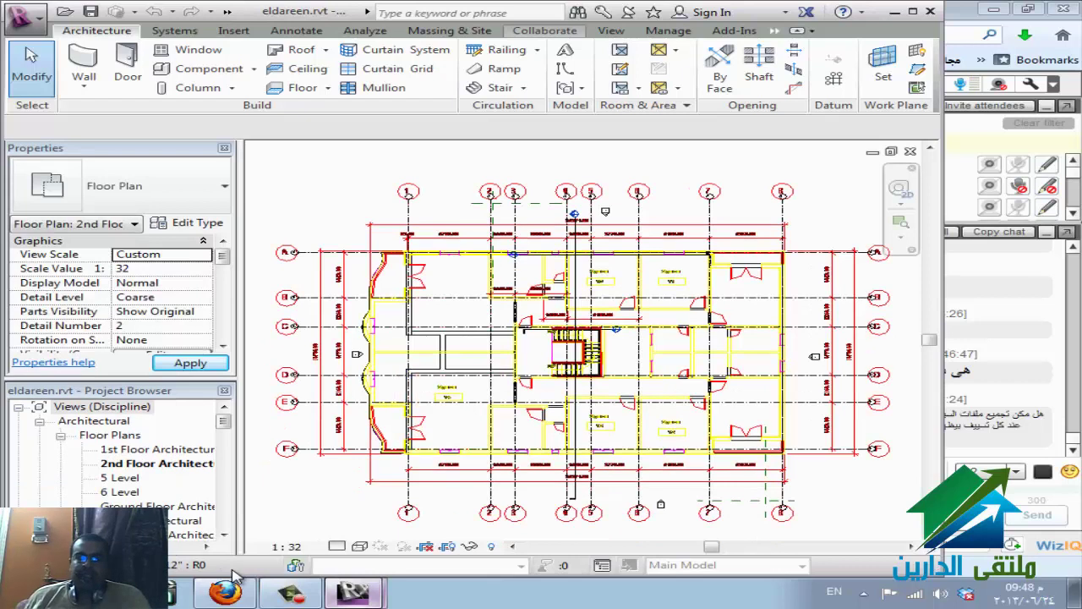
# - Enable worksharing for eldareen, accepting default Shared Levels and Grids and Workset1 worksets
pyautogui.hotkey('alt', 'c')
pyautogui.press('w')
pyautogui.press('s')
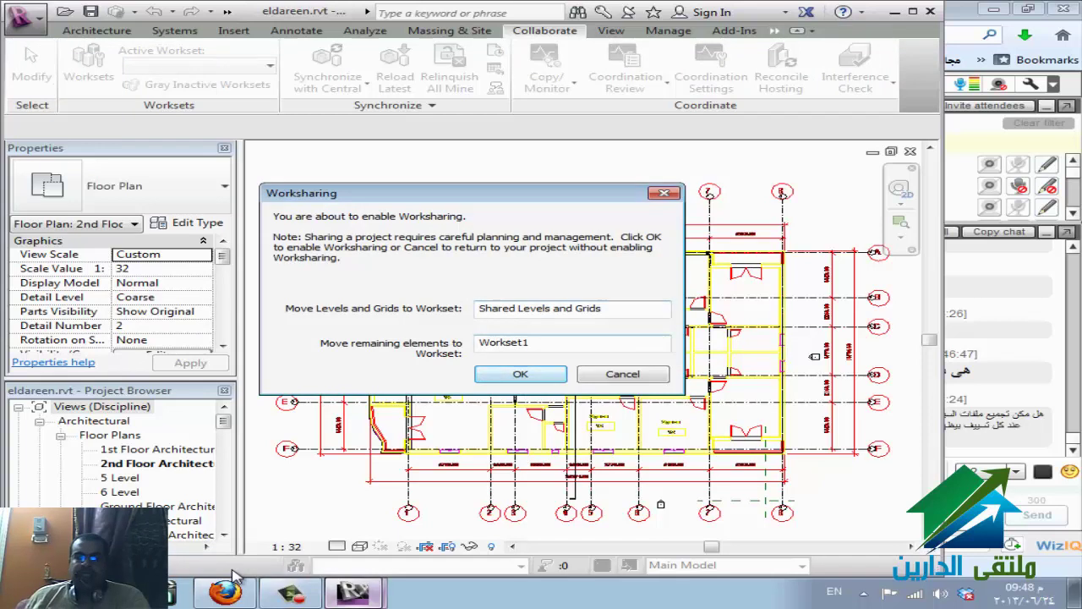
pyautogui.press('Return')
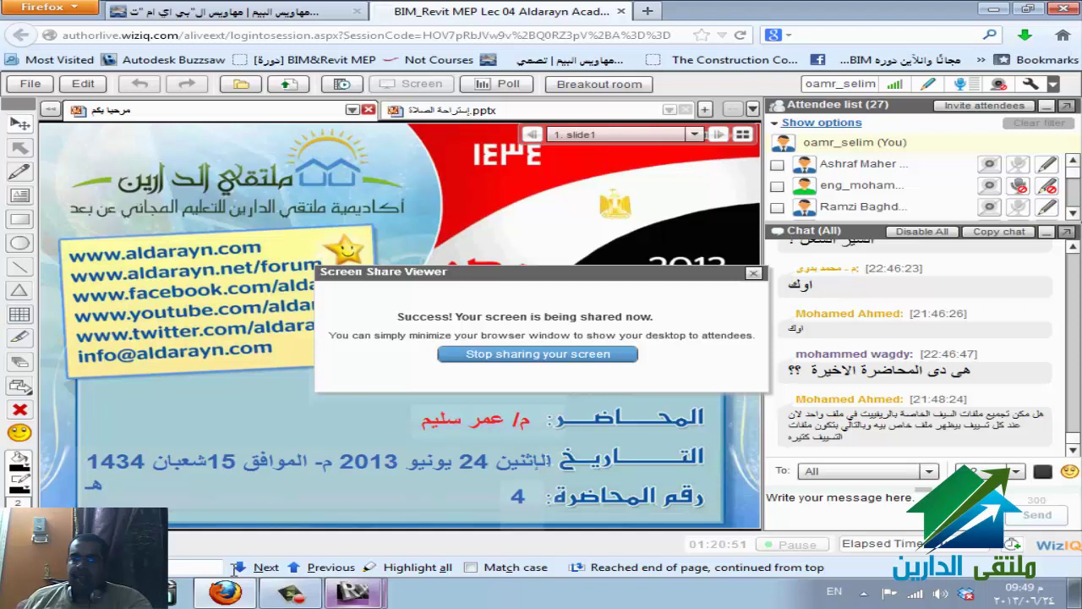
# - Select the chat question text, then bring eldareen's floor plan window in Revit forward
pyautogui.moveTo(1030, 415); pyautogui.dragTo(788, 425)
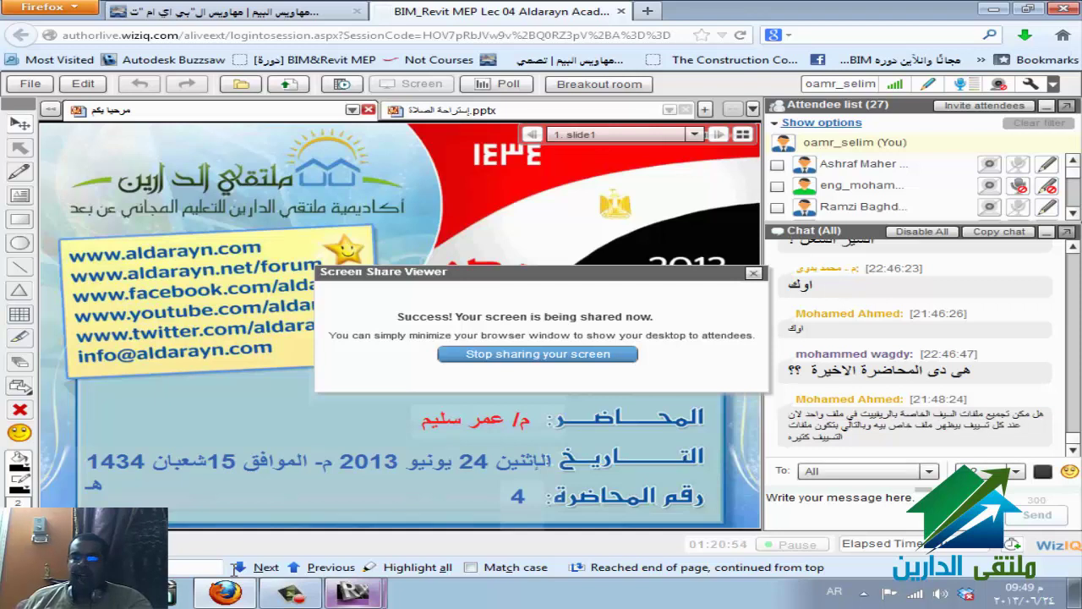
pyautogui.hotkey('alt', 'Tab')
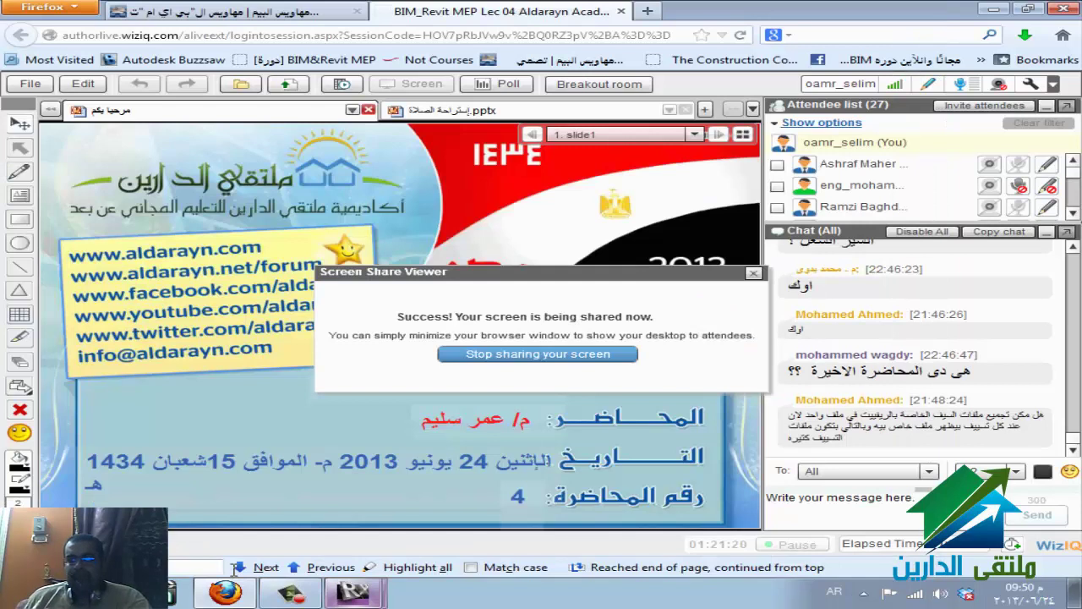
pyautogui.click(353, 592)
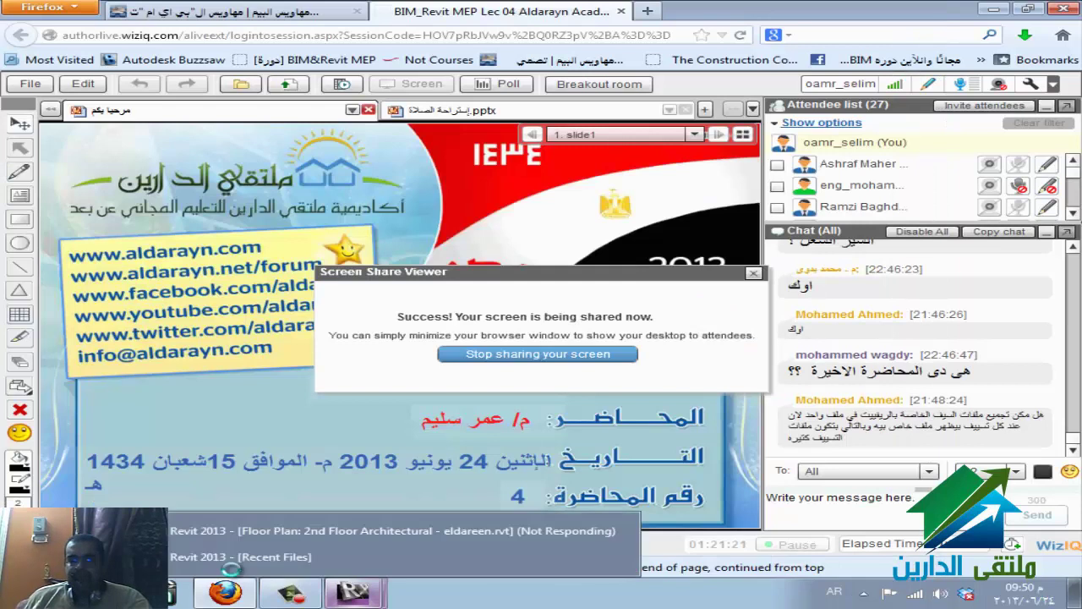
pyautogui.click(232, 565)
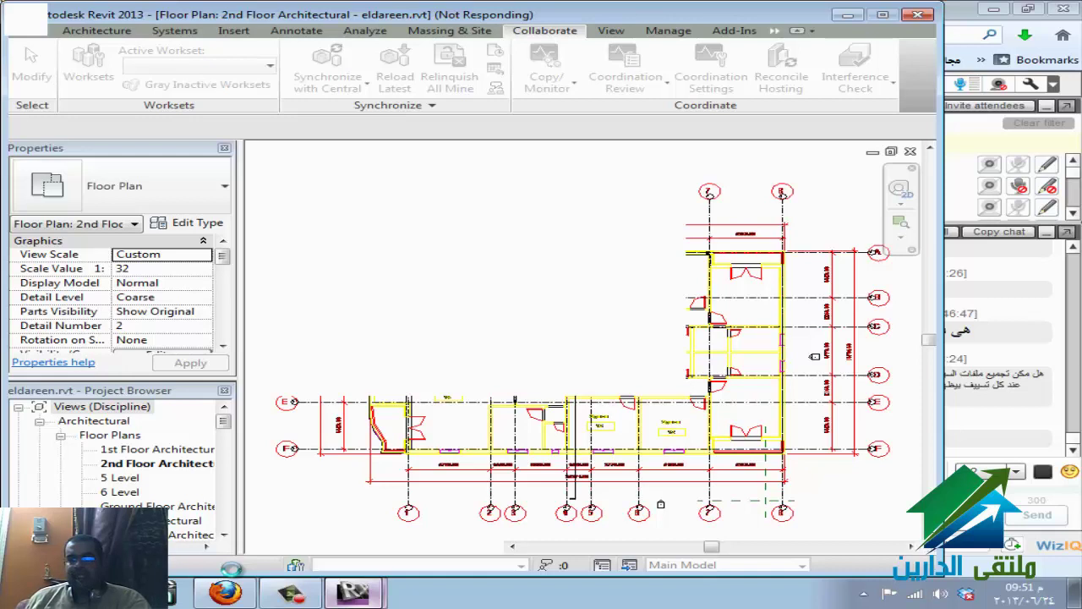
# - Switch to the Revit start page and bring up the Open dialog
pyautogui.click(352, 591)
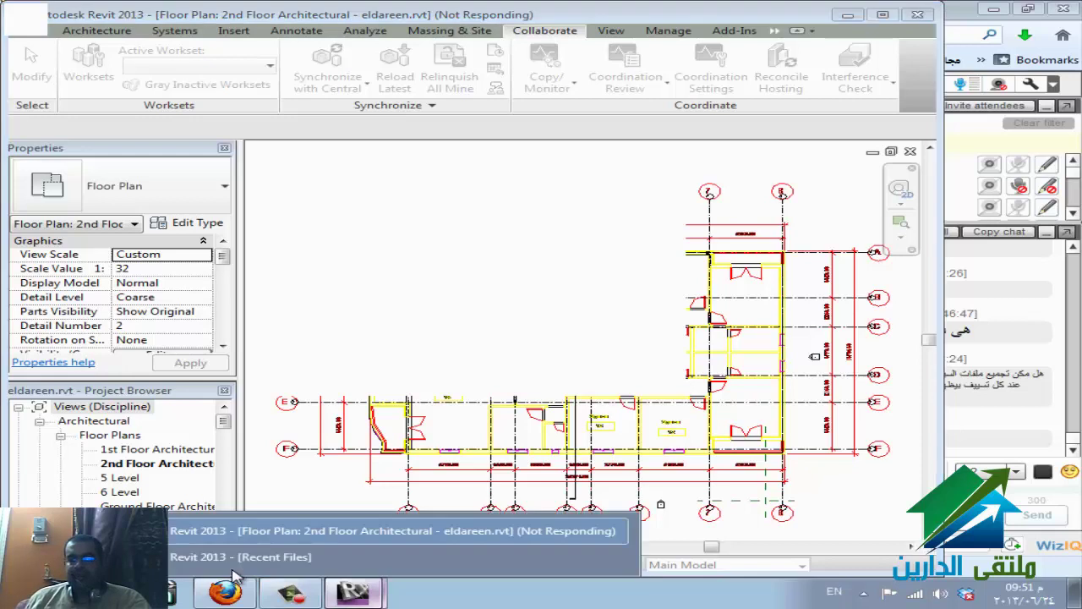
pyautogui.click(235, 560)
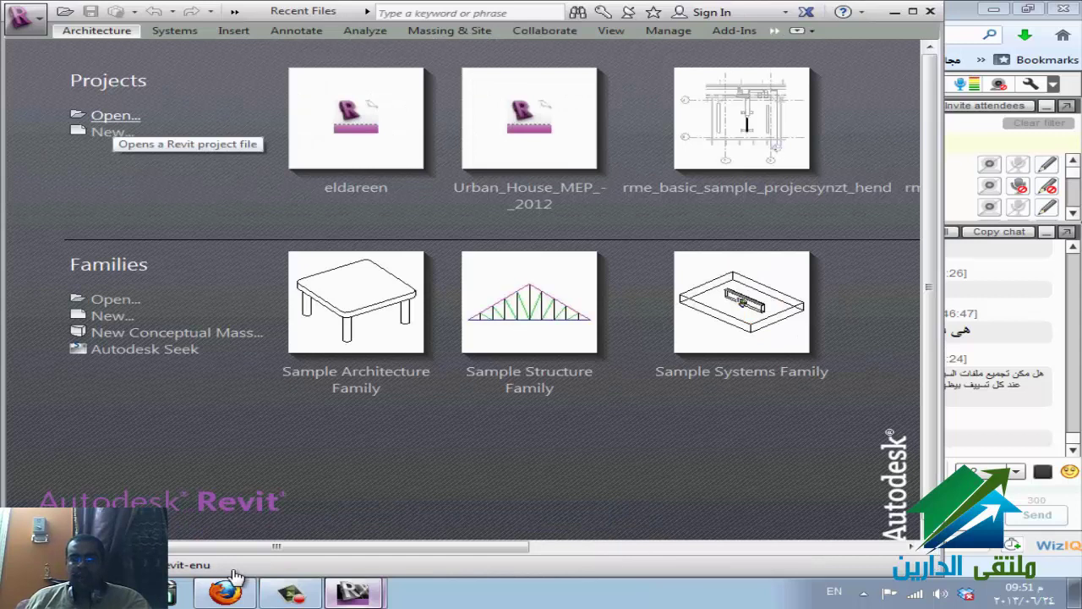
pyautogui.click(115, 115)
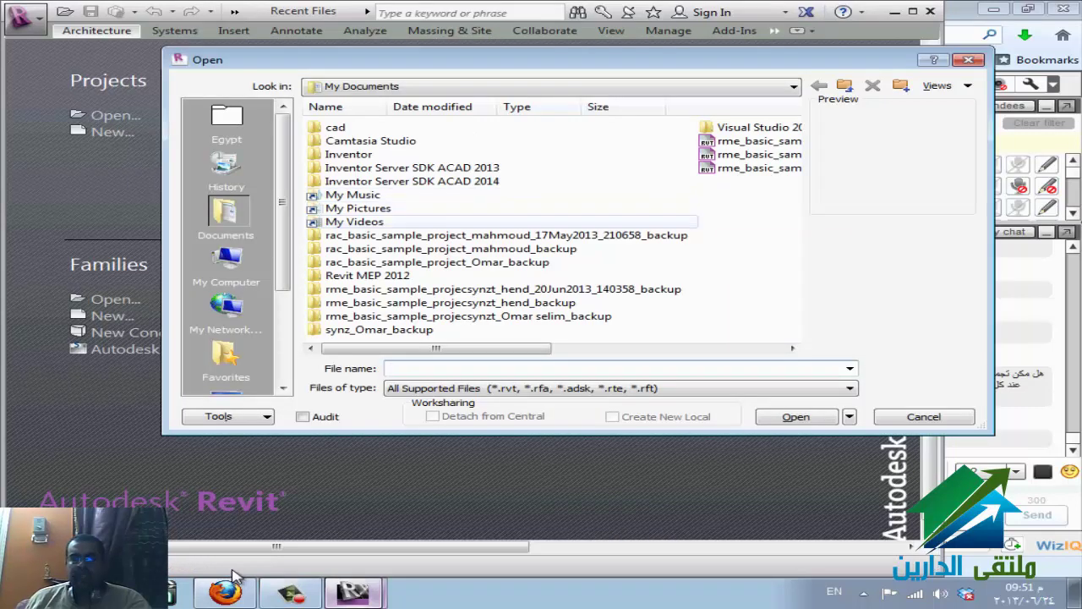
pyautogui.click(759, 168)
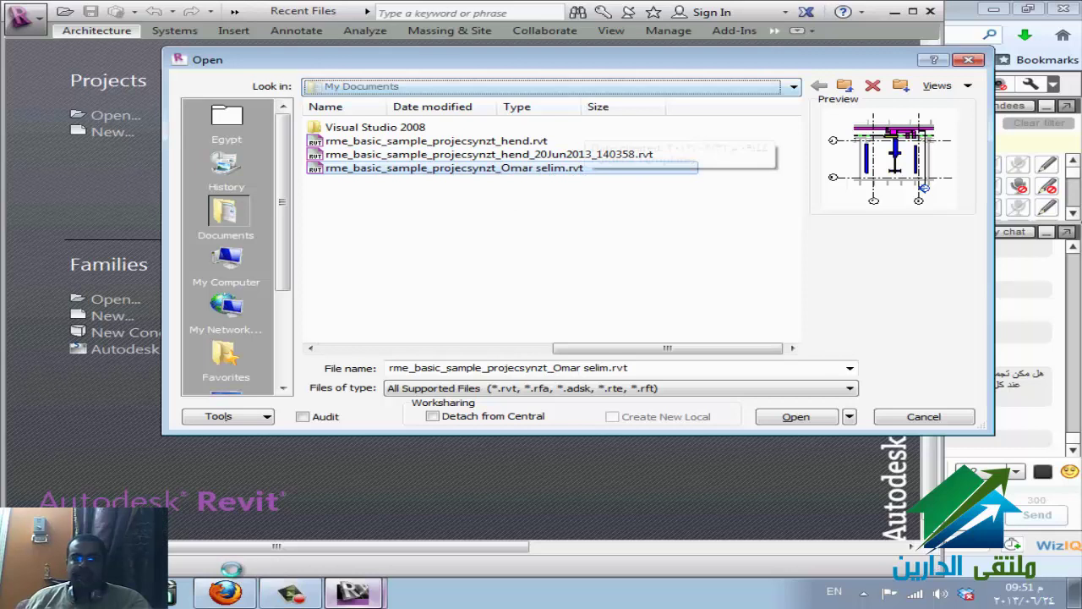
# - Browse via Program Files\Autodesk\Revit 2013\Program to Samples and open synz.rvt
pyautogui.hotkey('alt', 'Down')
pyautogui.press('Up')
pyautogui.press('Return')
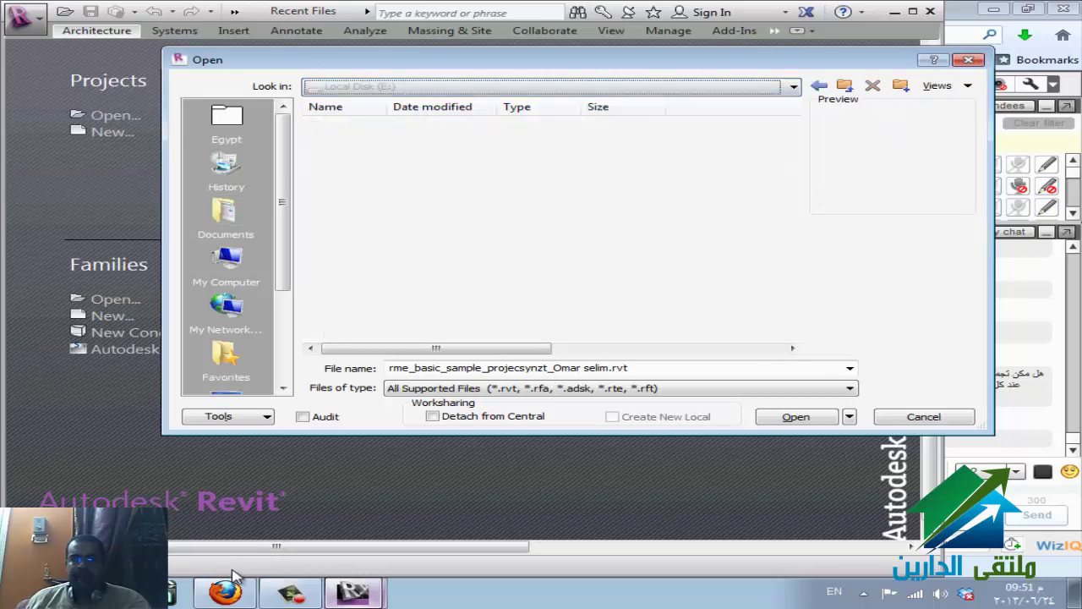
pyautogui.press('p')
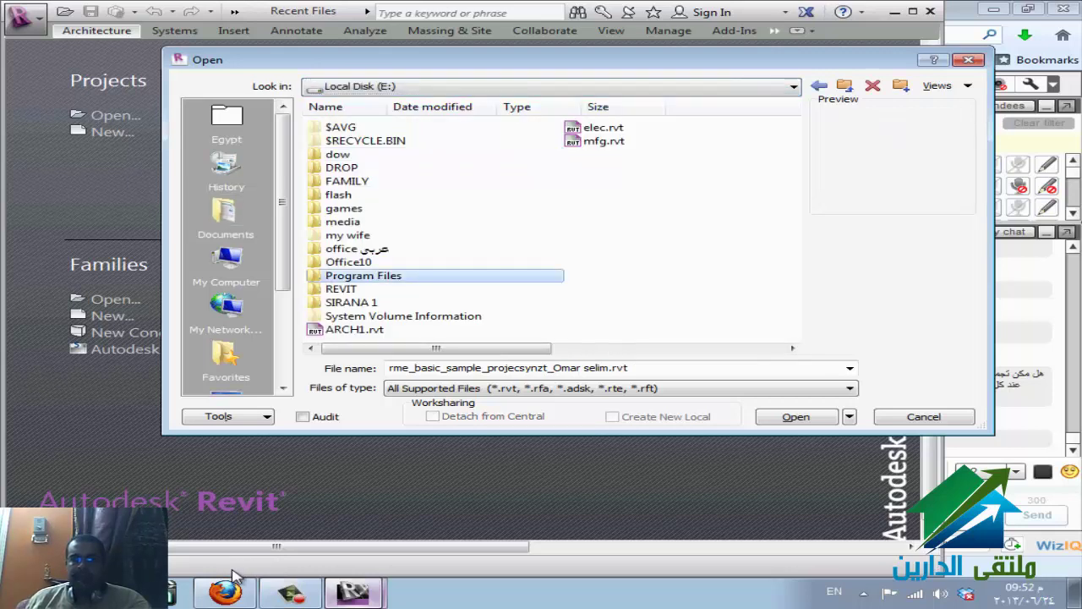
pyautogui.press('Return')
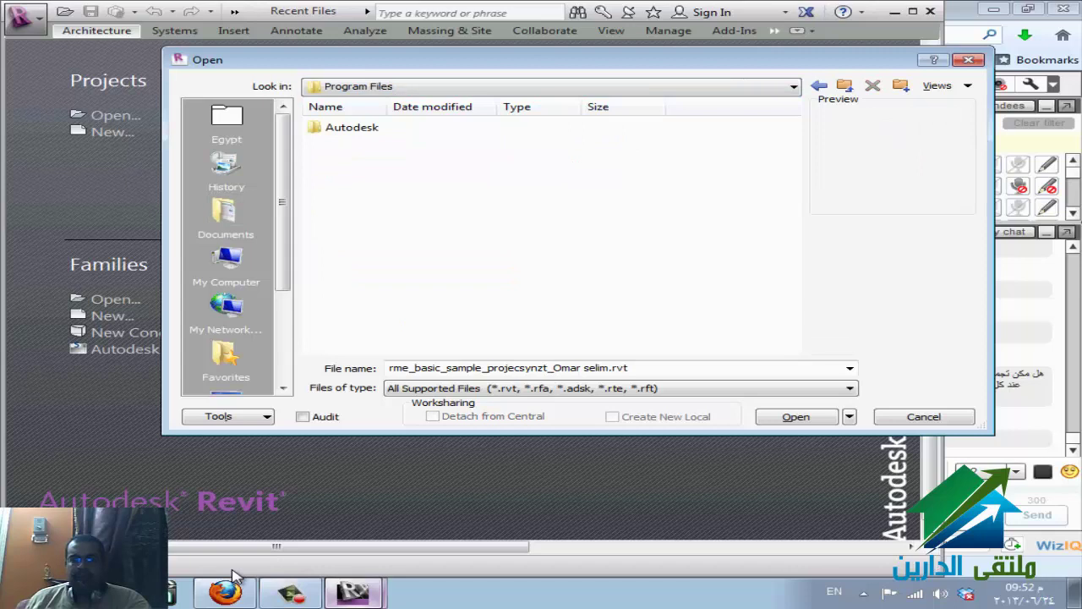
pyautogui.press('a')
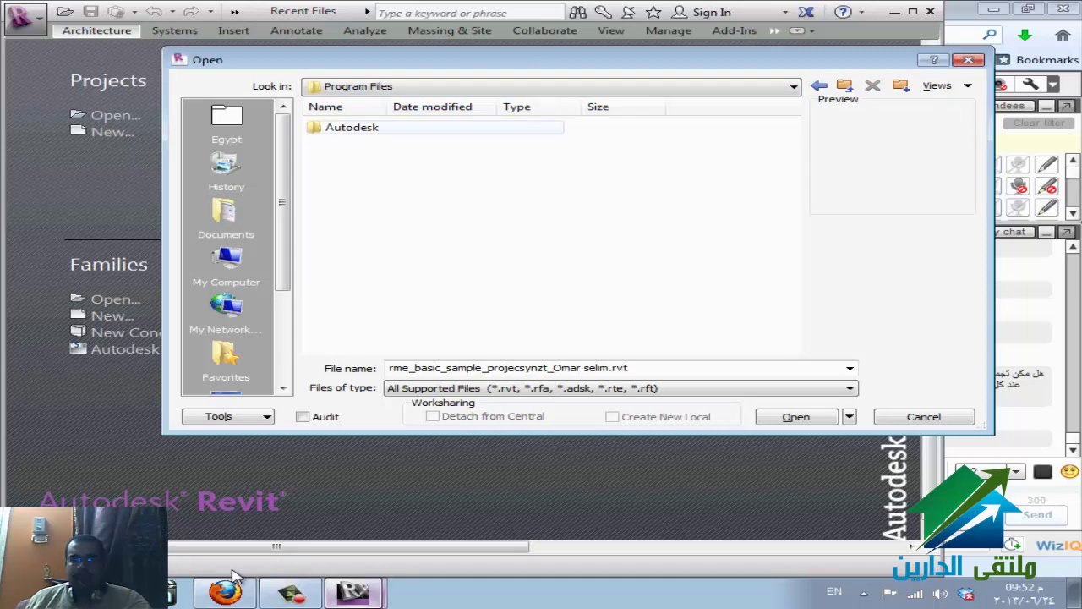
pyautogui.press('Return')
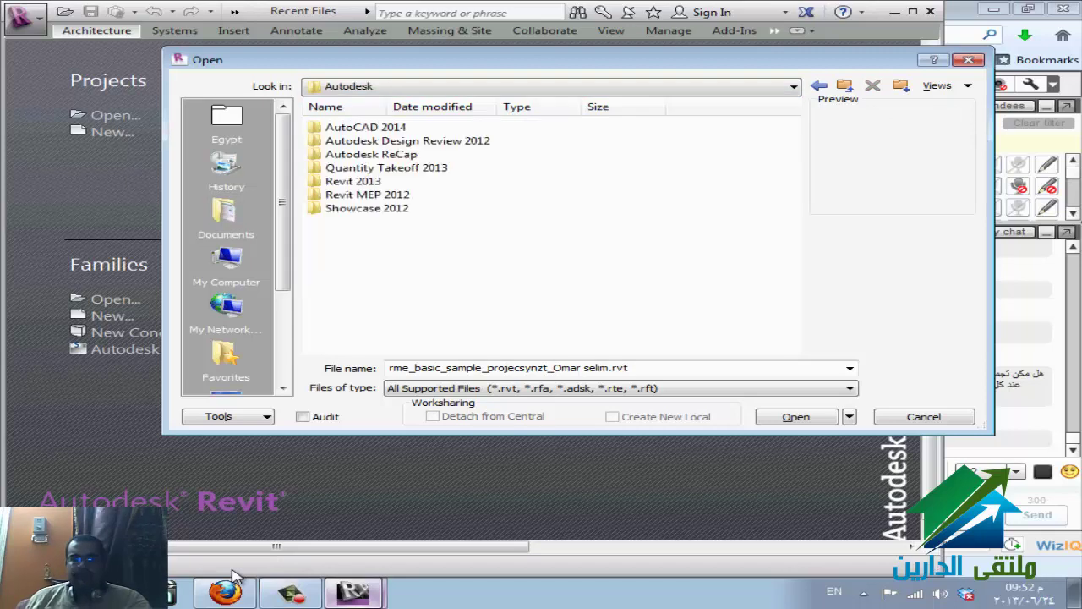
pyautogui.press('r')
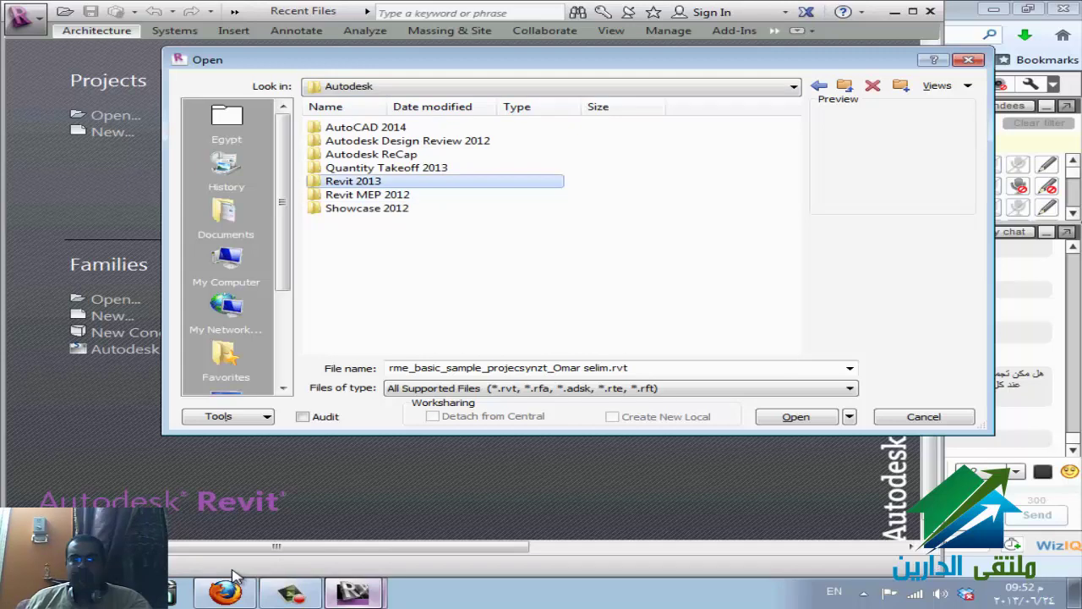
pyautogui.press('Return')
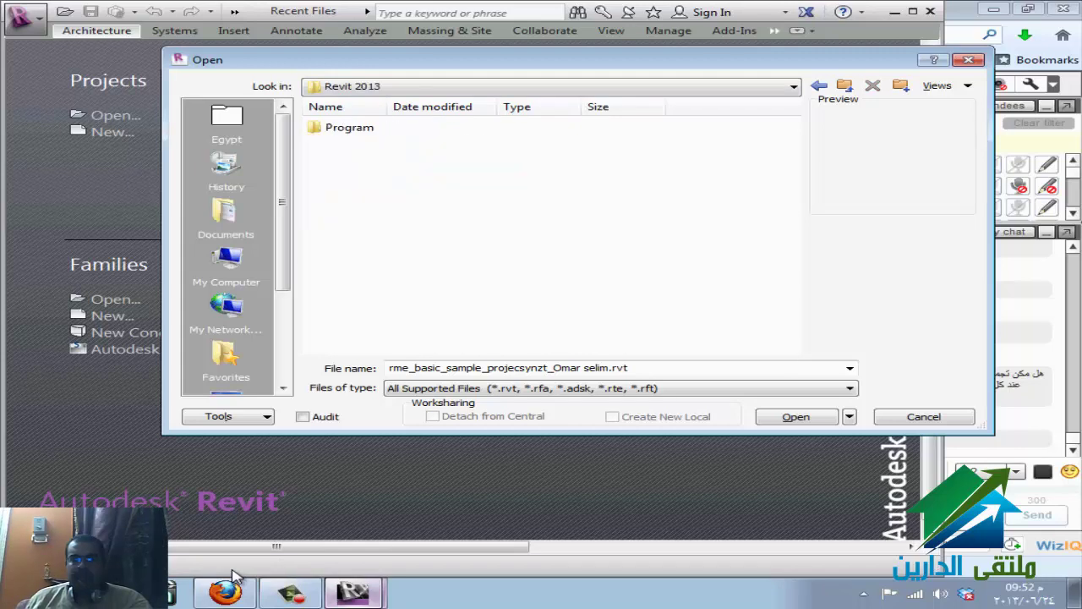
pyautogui.press('p')
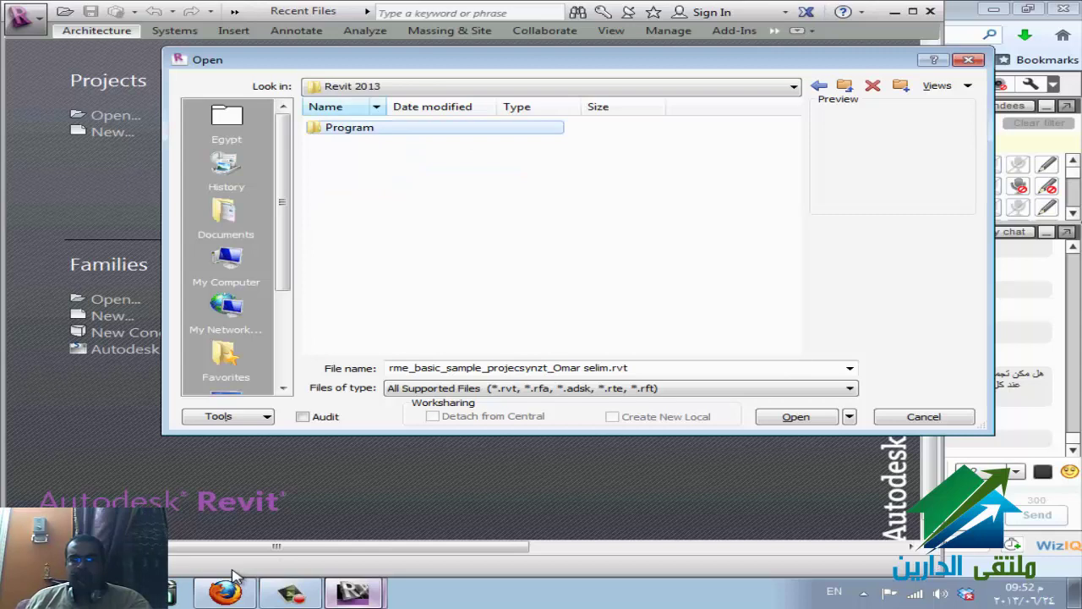
pyautogui.press('Return')
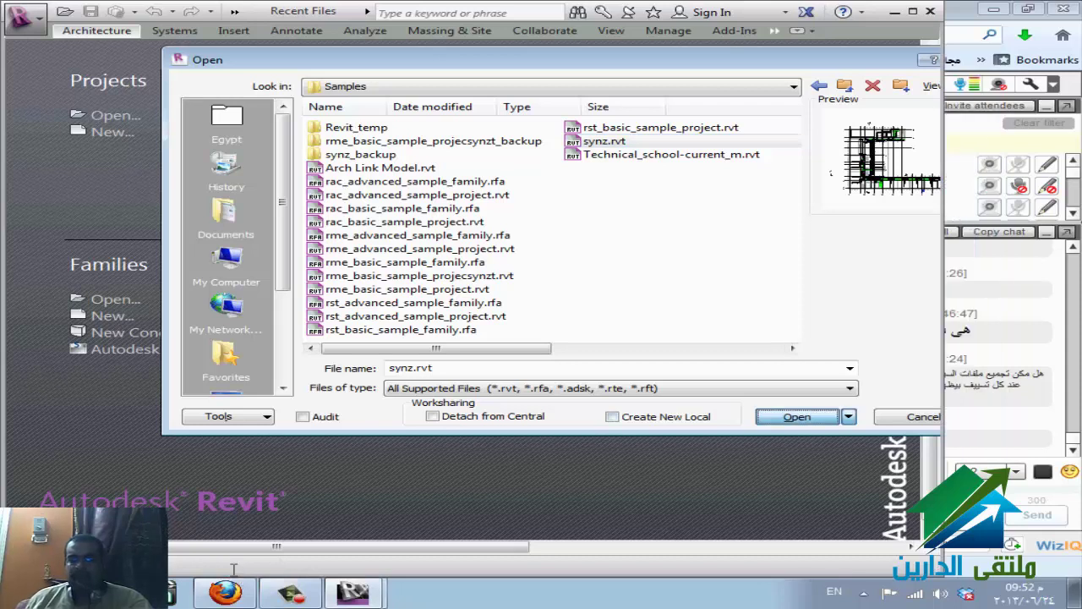
pyautogui.hotkey('alt', 'Tab')
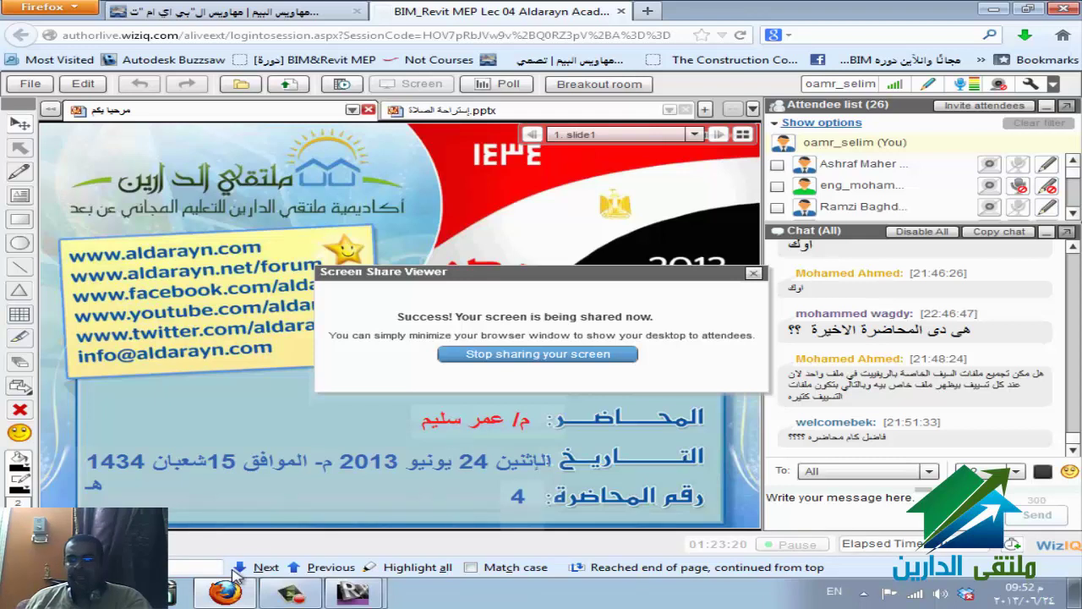
# - Switch from the WizIQ class back to Revit loading synz.rvt's Typical Room WSHP plan
pyautogui.moveTo(237, 575)
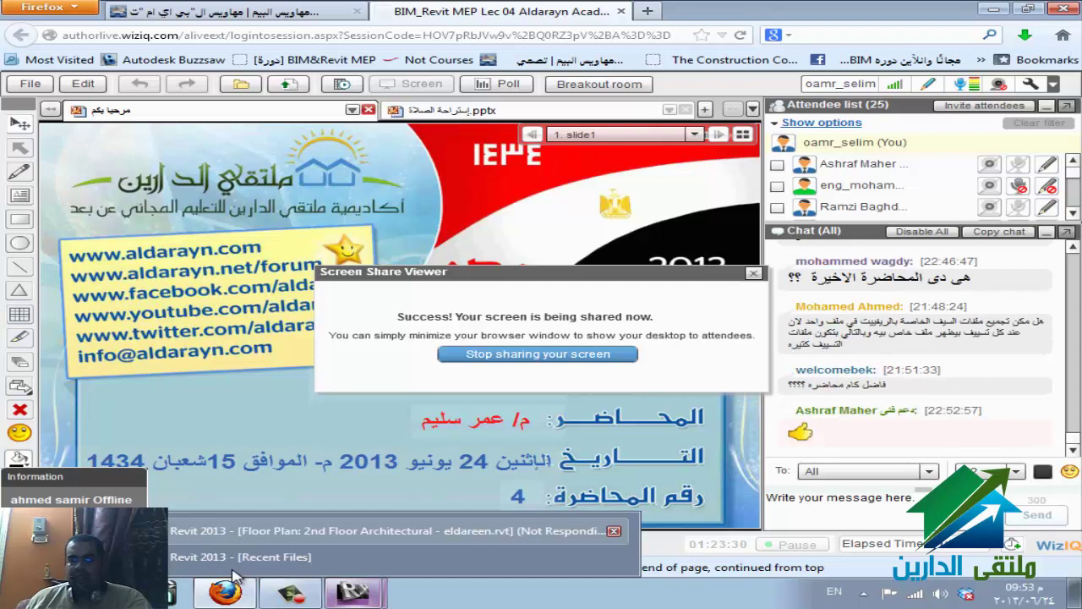
pyautogui.click(235, 558)
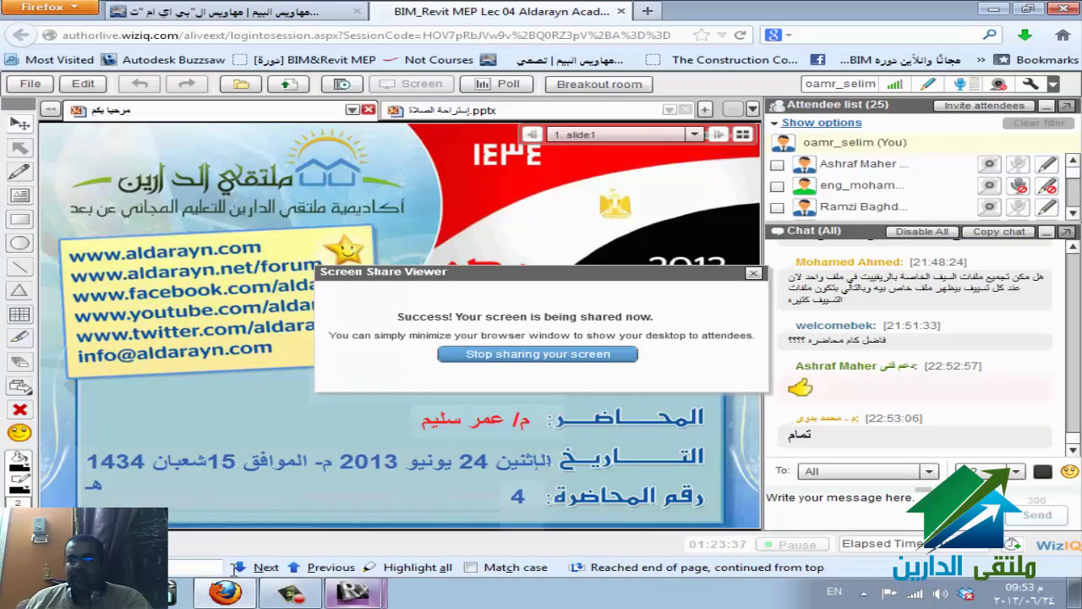
pyautogui.moveTo(355, 592)
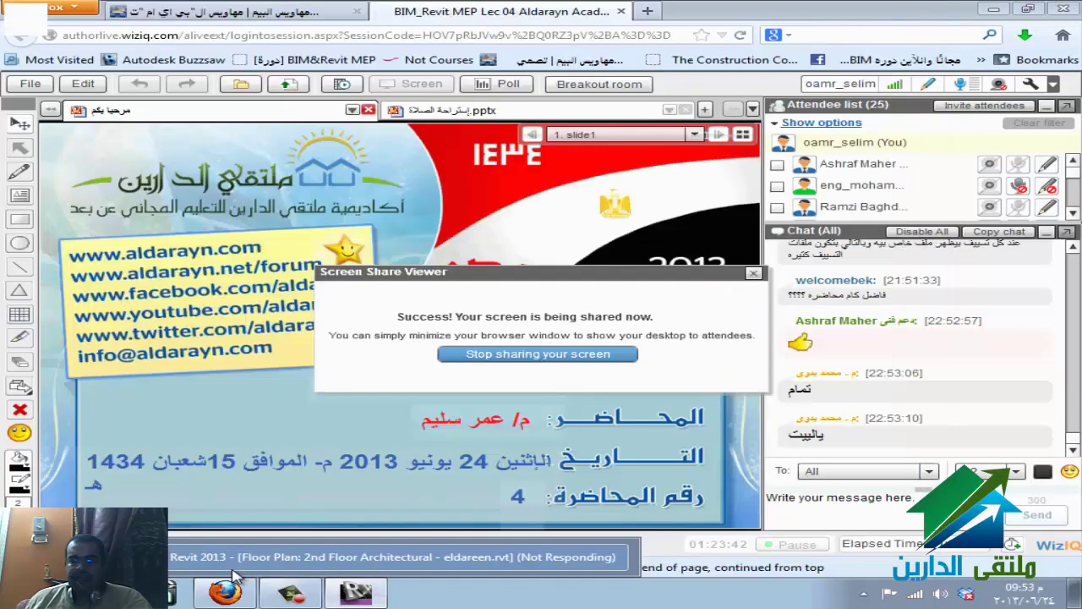
pyautogui.hotkey('alt', 'Tab')
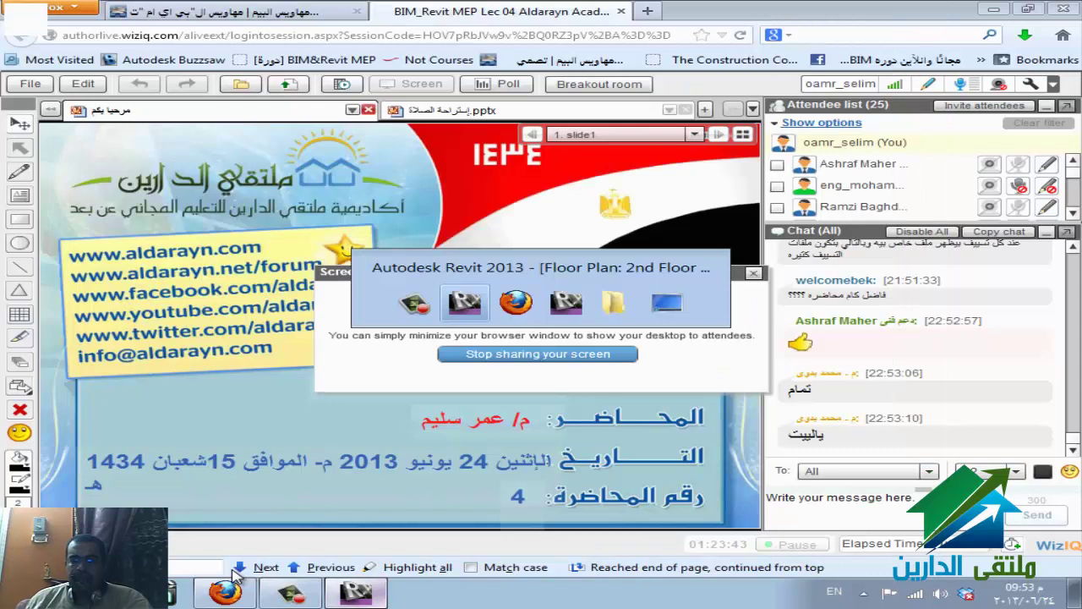
pyautogui.hotkey('alt', 'Tab')
pyautogui.hotkey('alt', 'Tab')
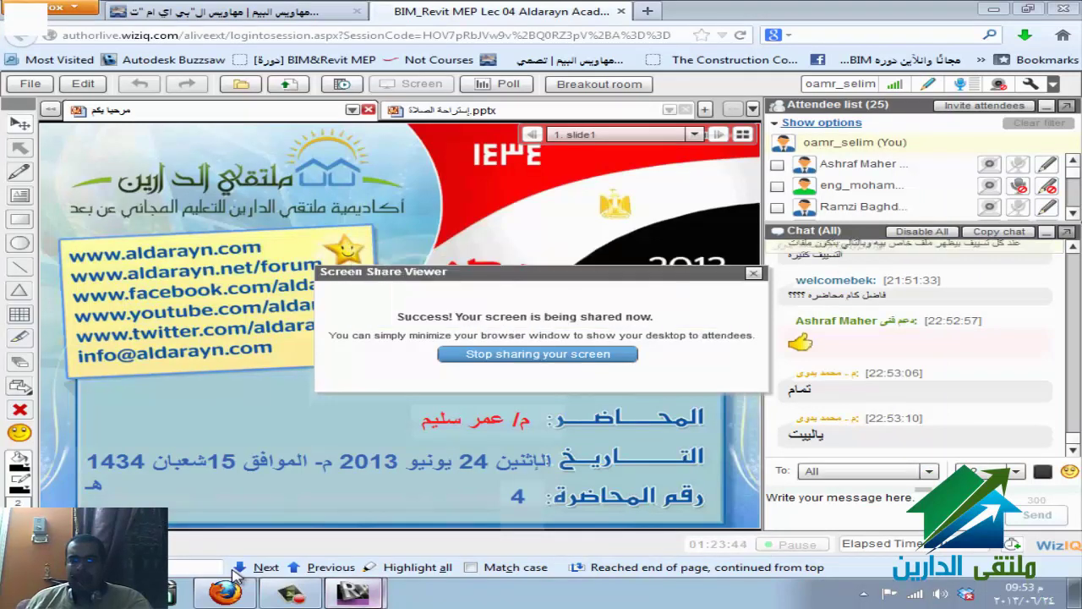
pyautogui.hotkey('alt', 'Tab')
pyautogui.hotkey('alt', 'Tab')
pyautogui.hotkey('alt', 'Tab')
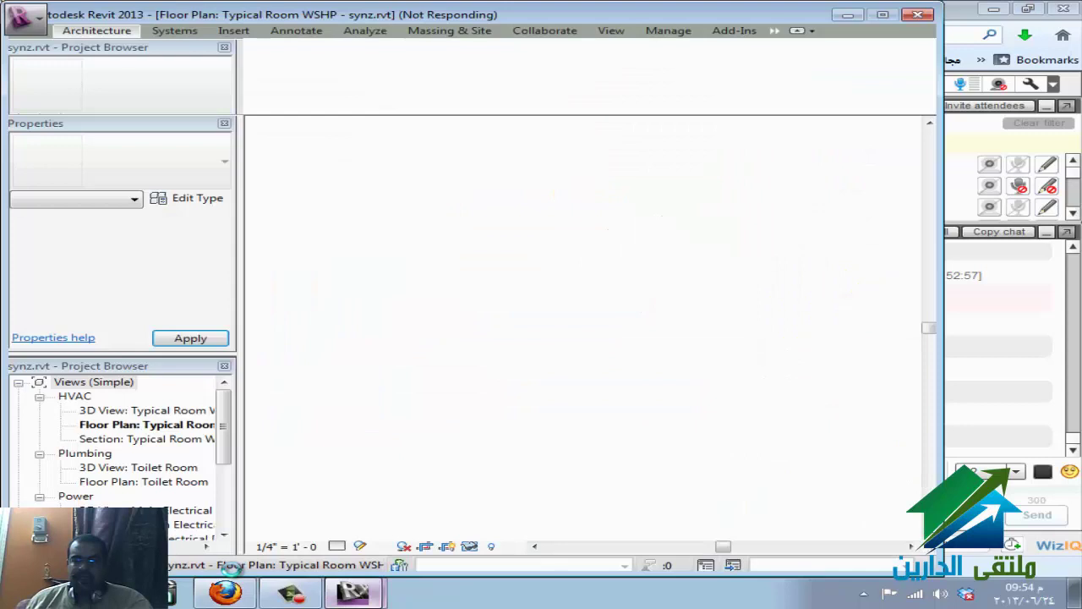
# - Let synz.rvt finish loading, then return to the WizIQ class and its Class settings notice
pyautogui.hotkey('alt', 'Tab')
pyautogui.hotkey('alt', 'Tab')
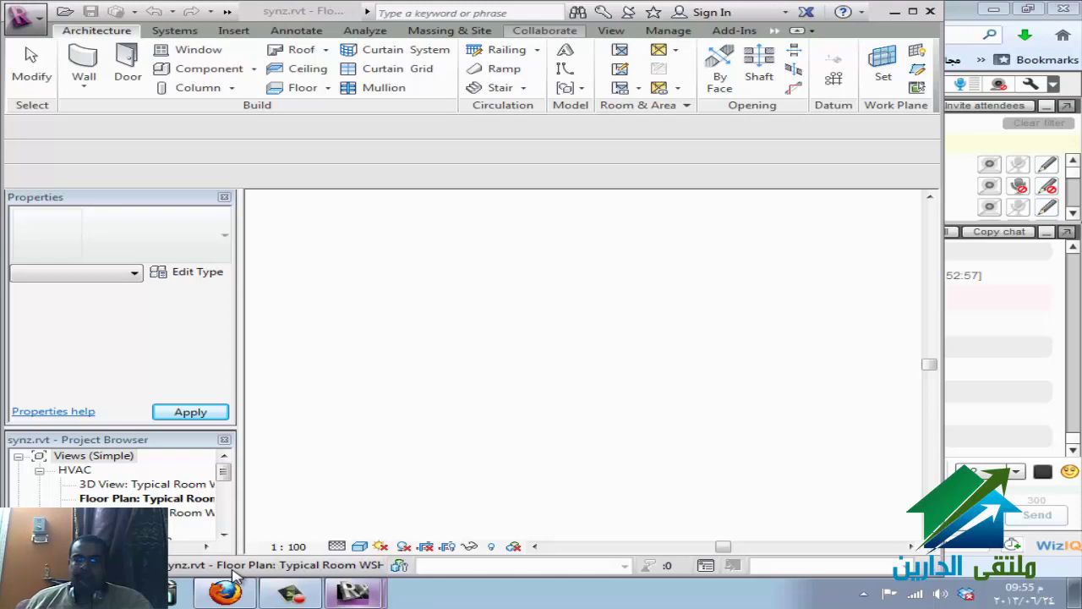
pyautogui.hotkey('alt', 'Tab')
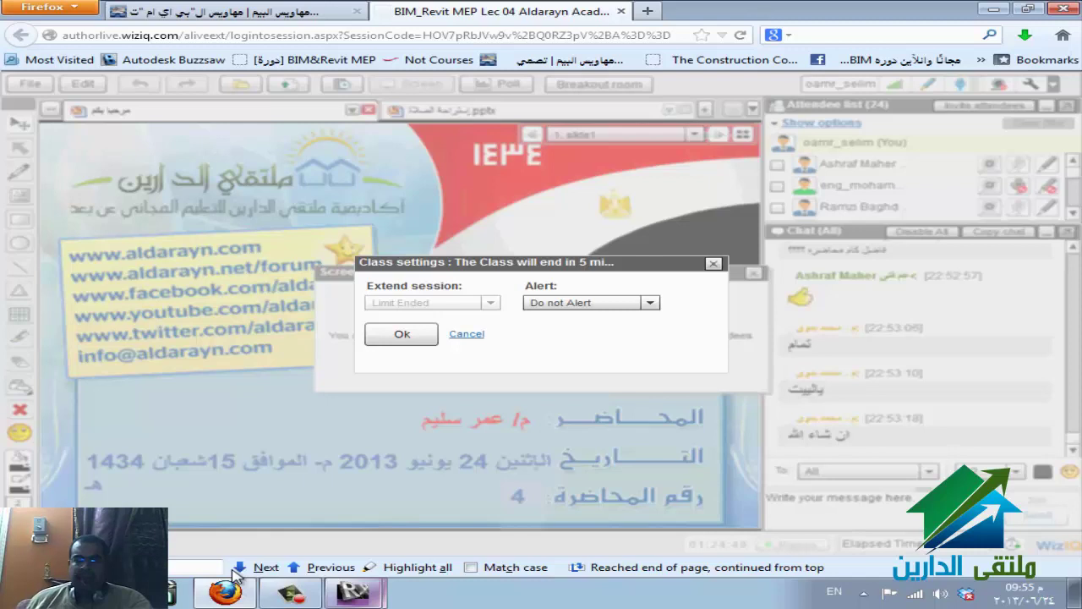
# - Dismiss the class-ending notice with Do not Alert, and bring up eldareen.rvt's Worksets dialog
pyautogui.hotkey('alt', 'shift')
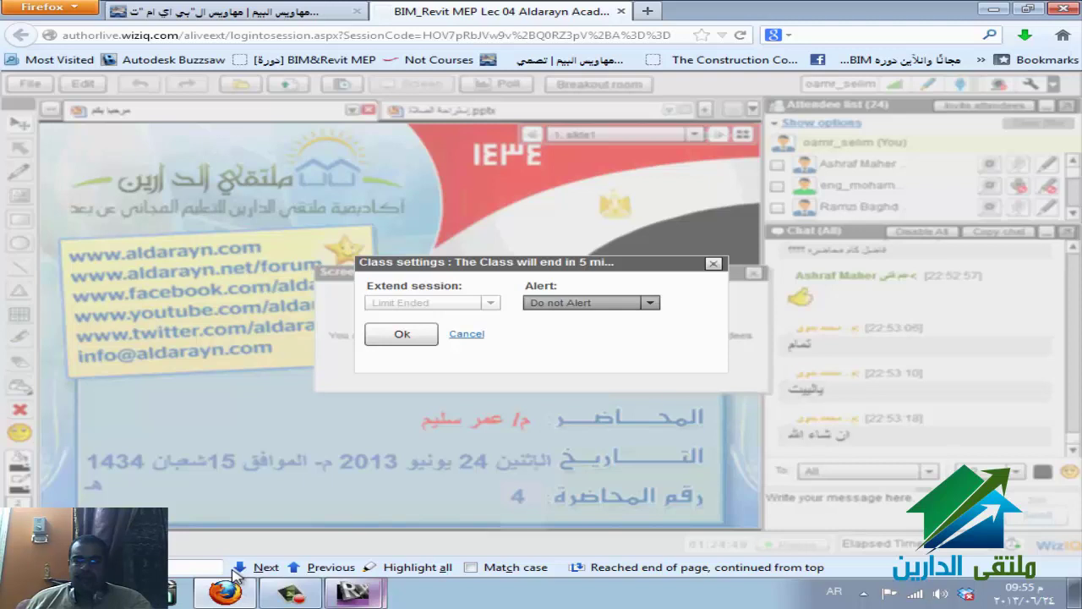
pyautogui.hotkey('alt', 'Down')
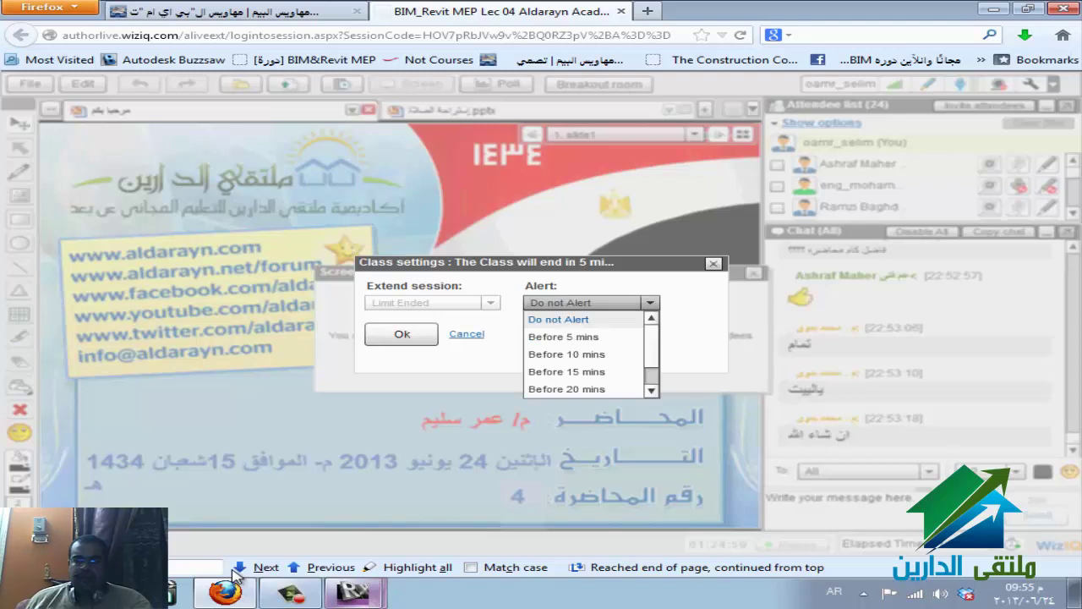
pyautogui.press('Return')
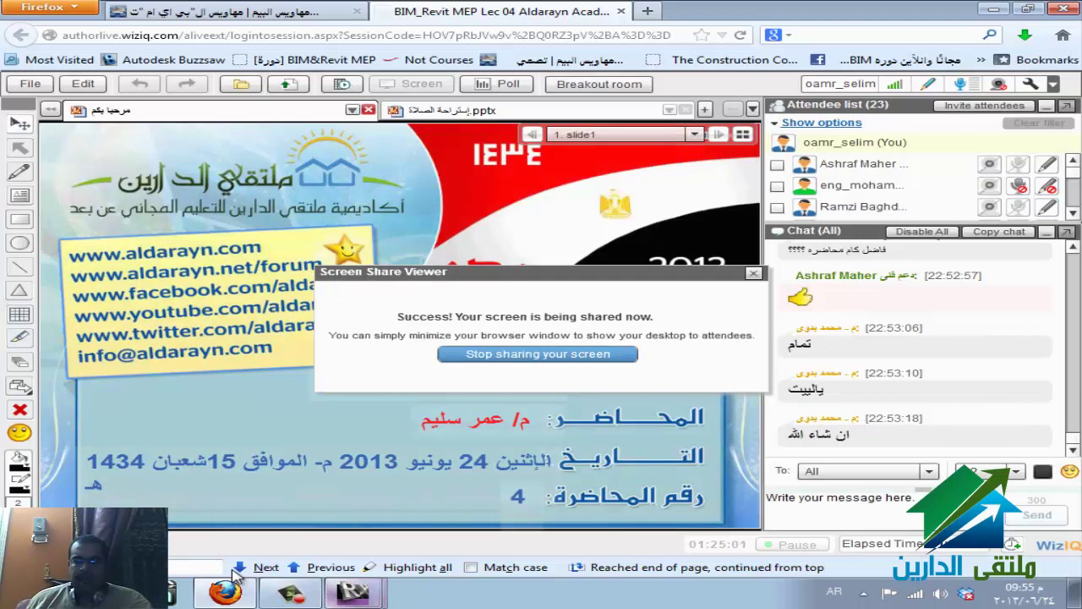
pyautogui.click(235, 572)
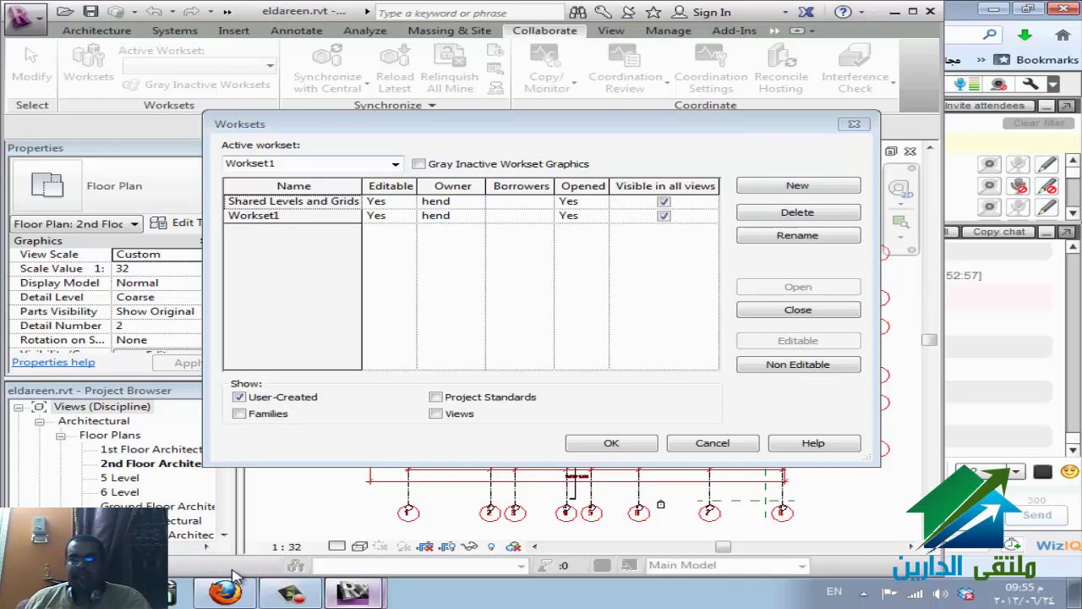
# - Create the hvac and elec worksets in eldareen.rvt's Worksets dialog
pyautogui.hotkey('alt', 'Tab')
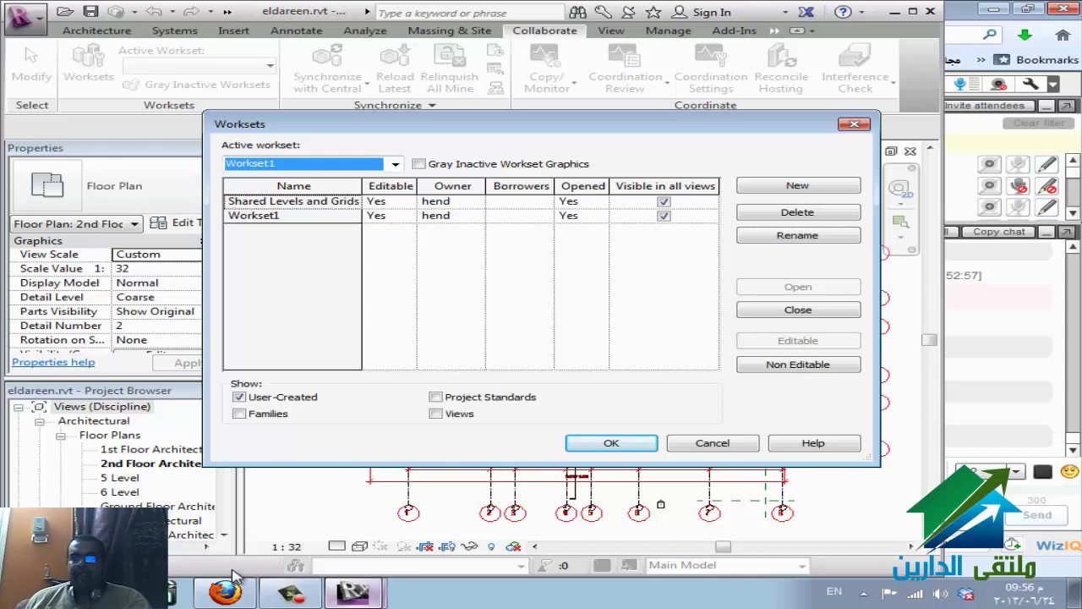
pyautogui.press('Tab')
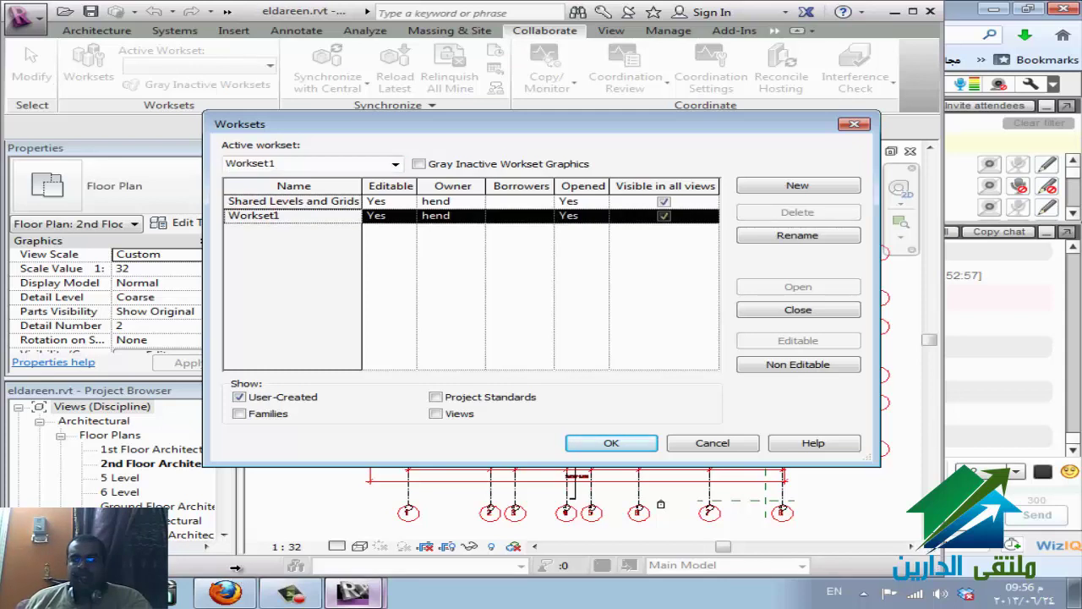
pyautogui.hotkey('alt', 'n')
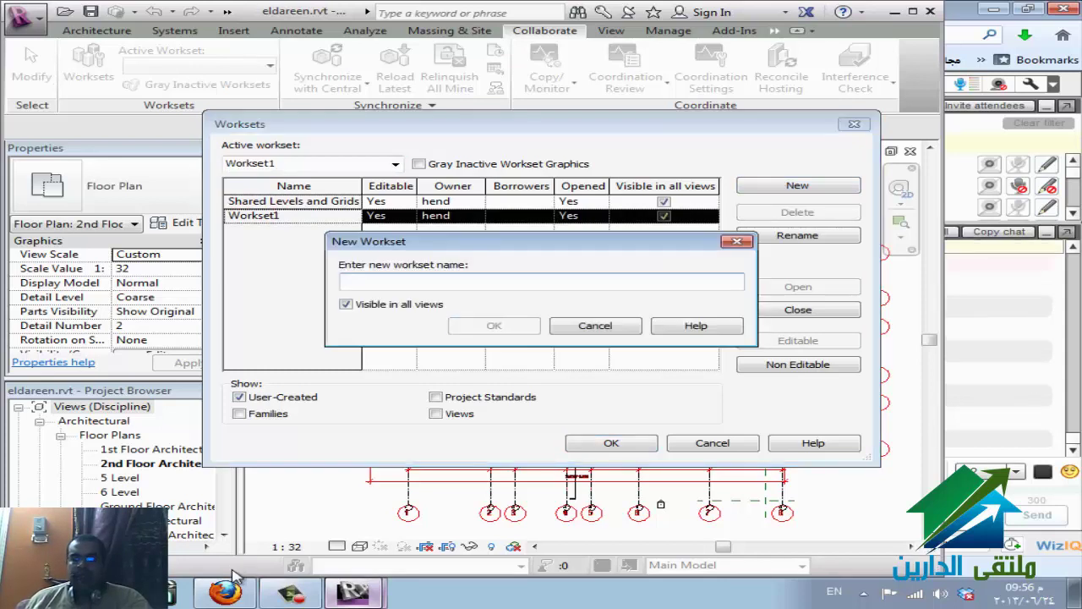
pyautogui.write('hvac')
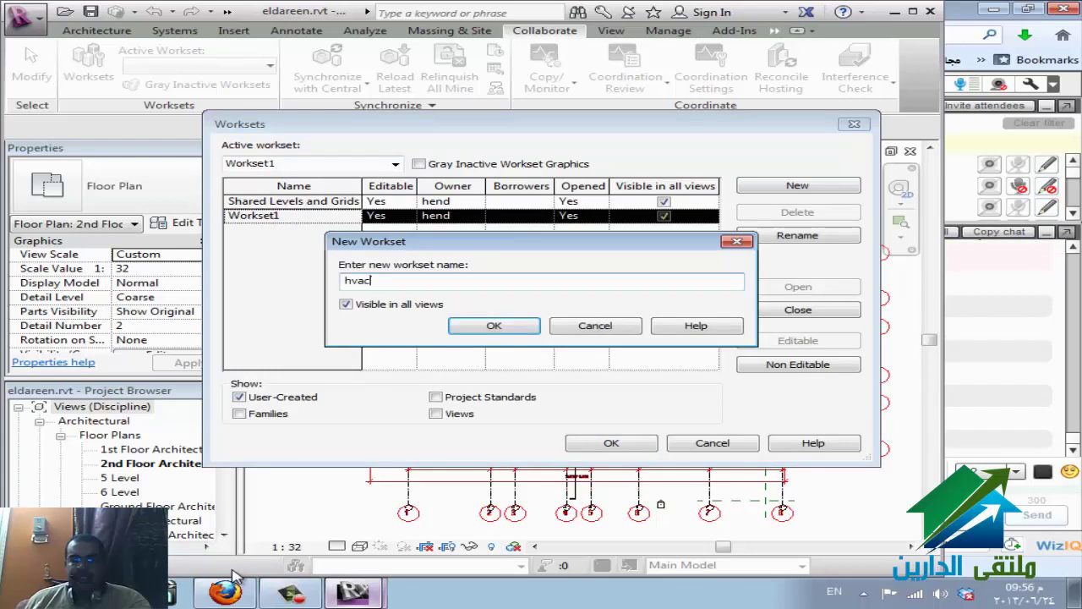
pyautogui.press('Return')
pyautogui.hotkey('alt', 'n')
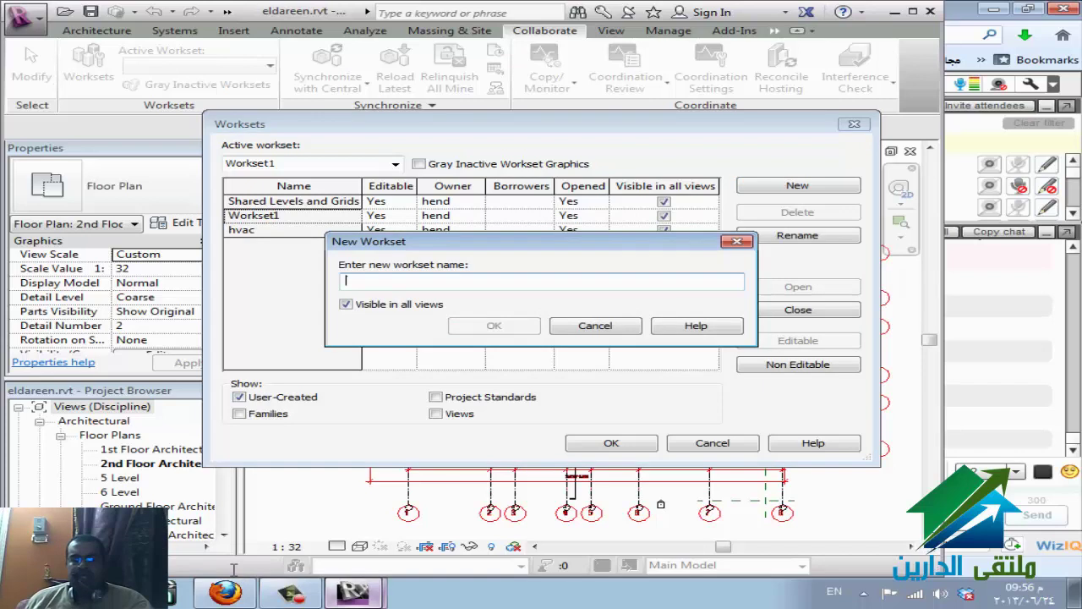
pyautogui.write('elr')
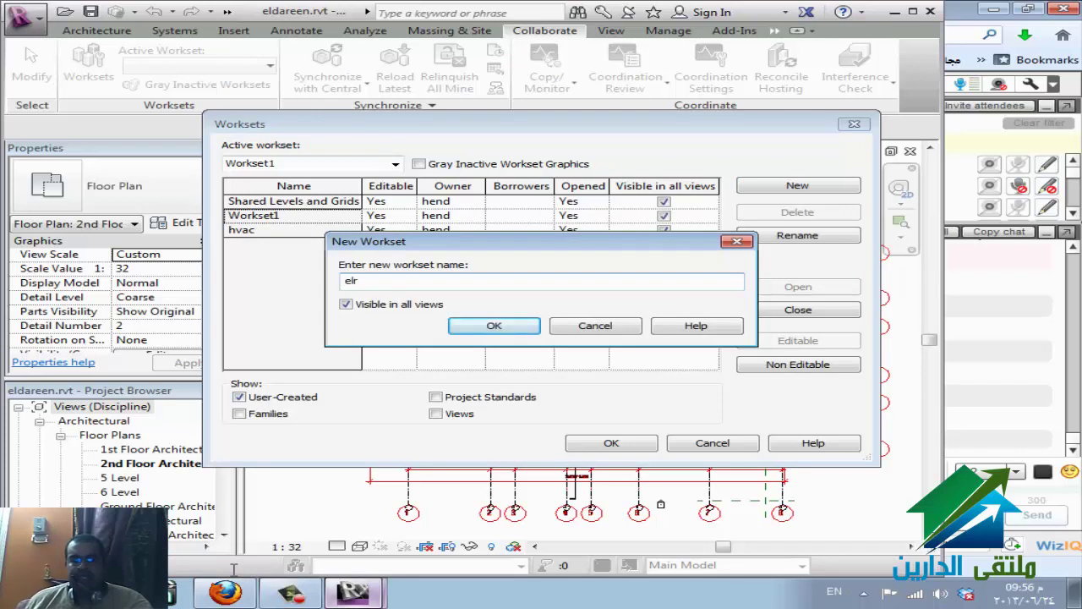
pyautogui.press('BackSpace')
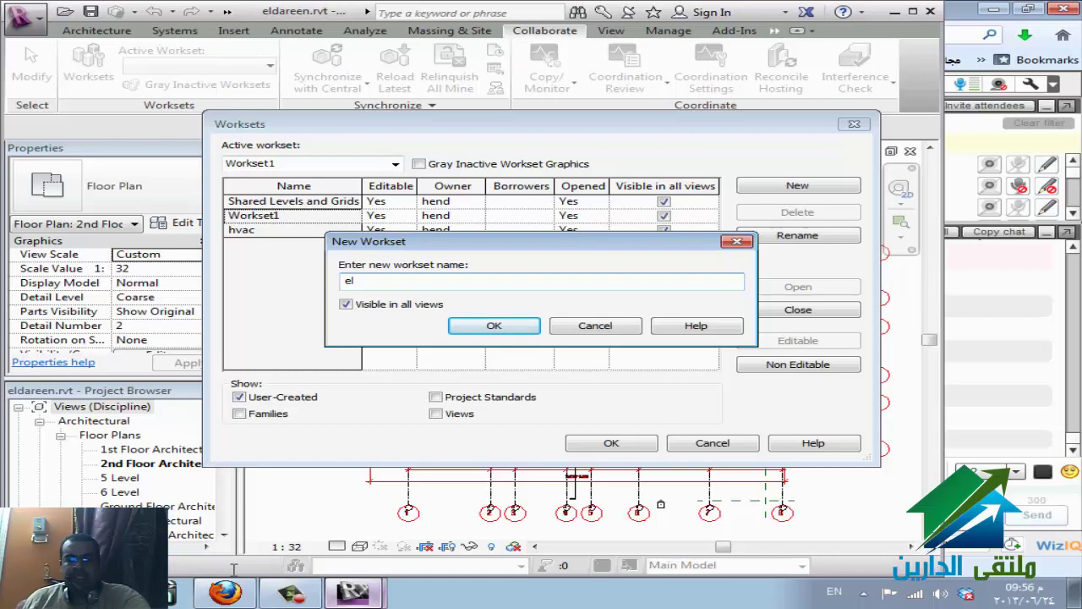
pyautogui.write('ec')
pyautogui.press('Return')
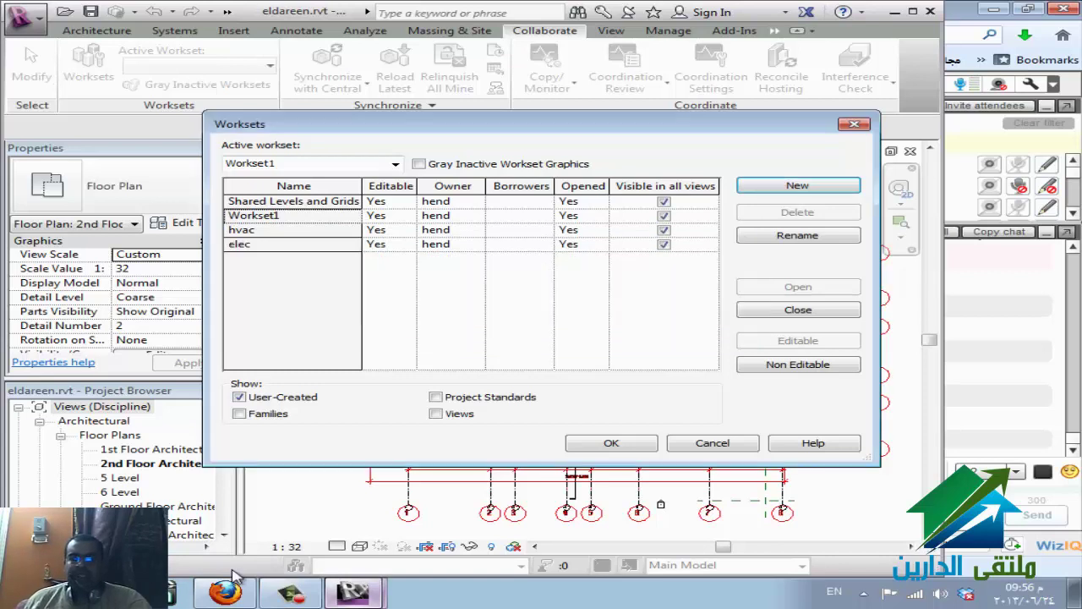
# - Add the pl and fire worksets
pyautogui.press('Return')
pyautogui.write('p')
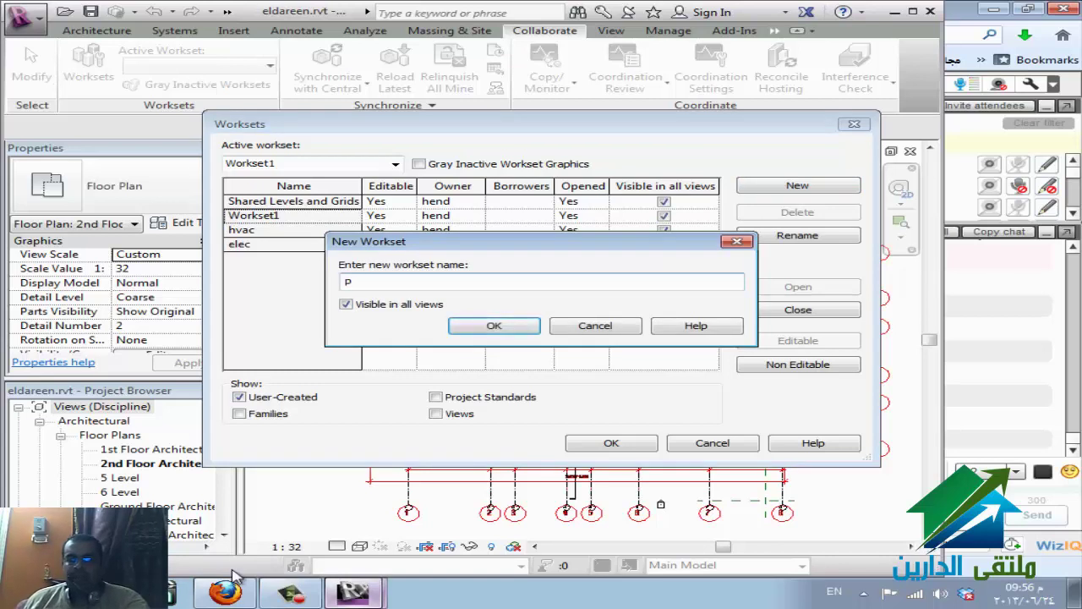
pyautogui.write('l')
pyautogui.press('Return')
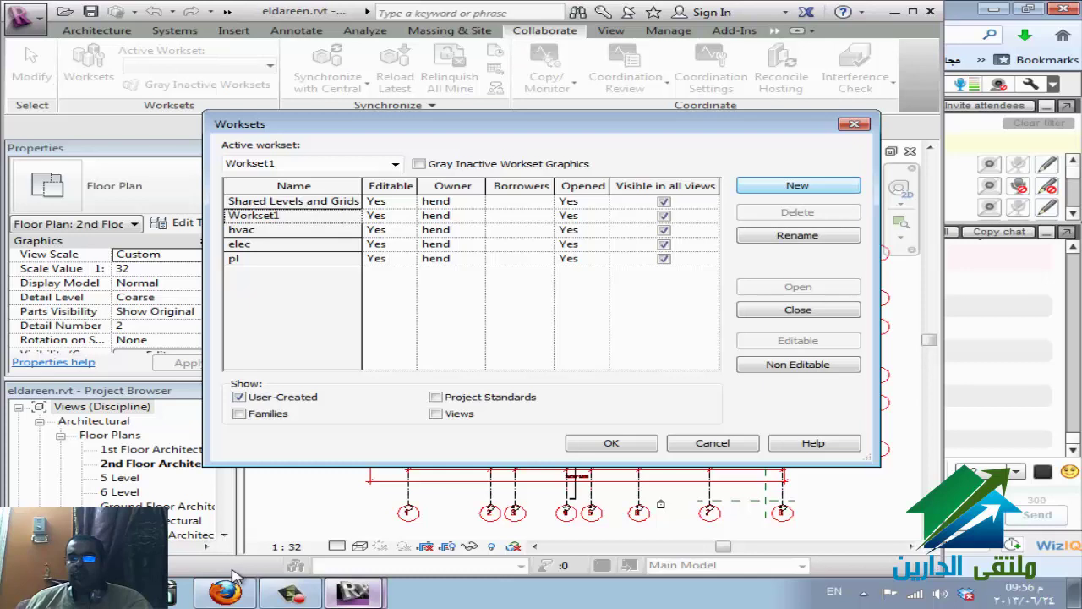
pyautogui.press('Return')
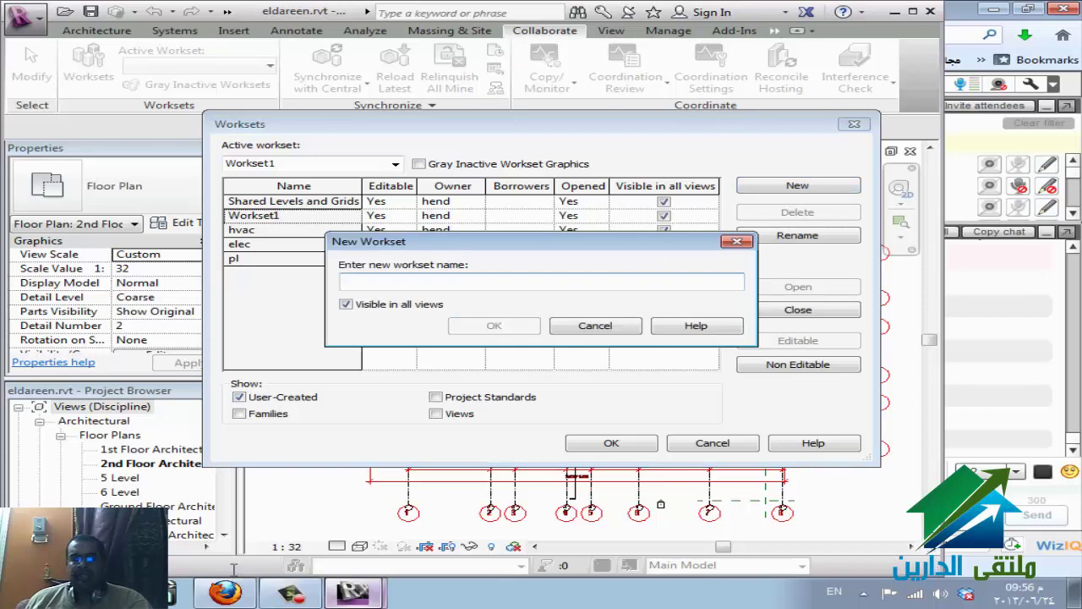
pyautogui.write('fire')
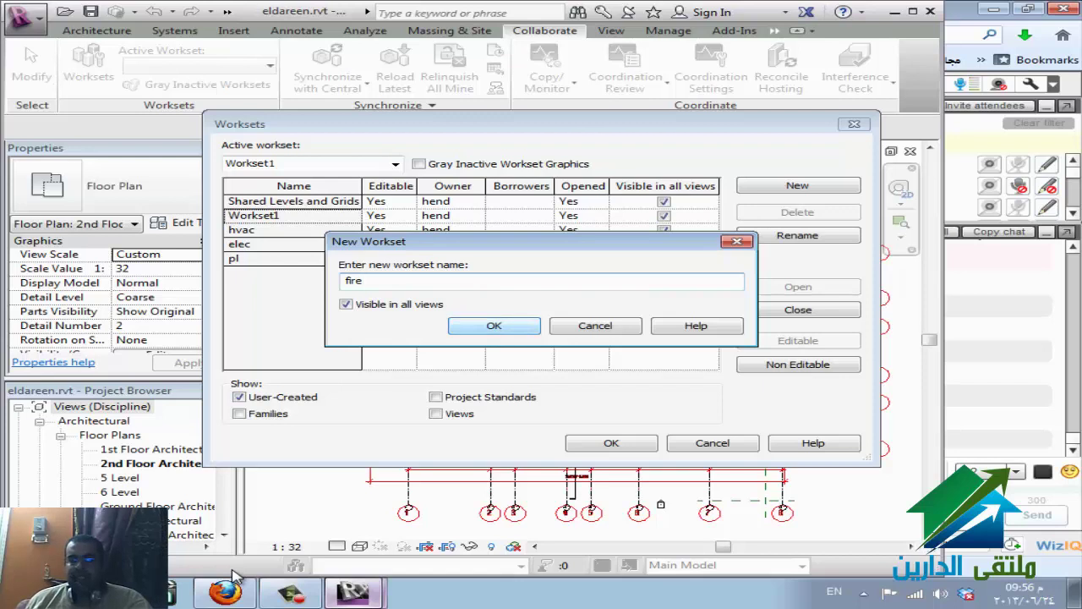
pyautogui.press('Return')
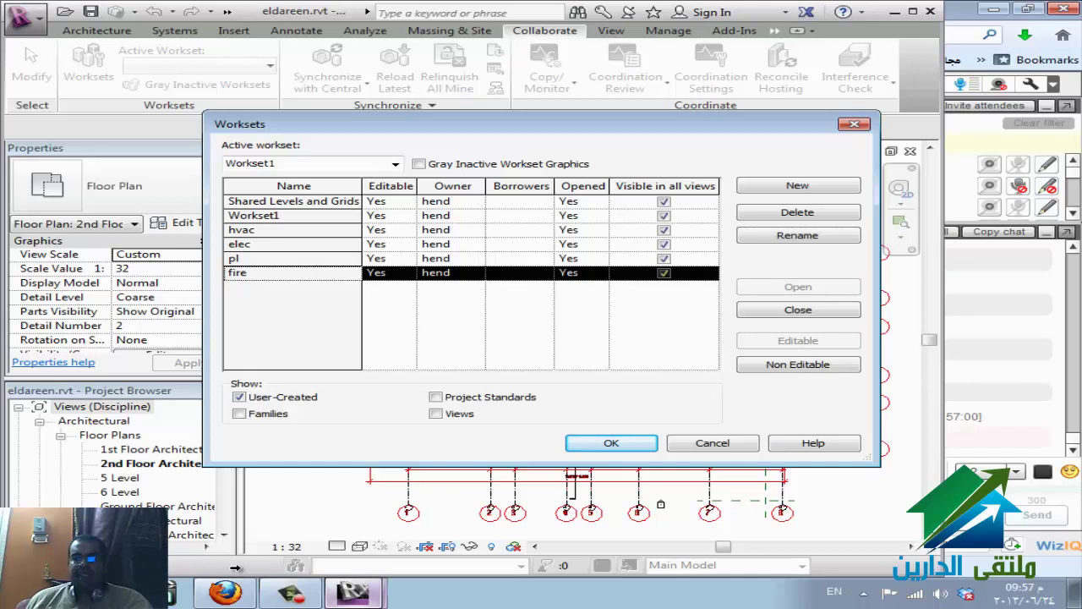
# - Keep the pl workset opened and close the Worksets dialog with Workset1 active
pyautogui.press('Up')
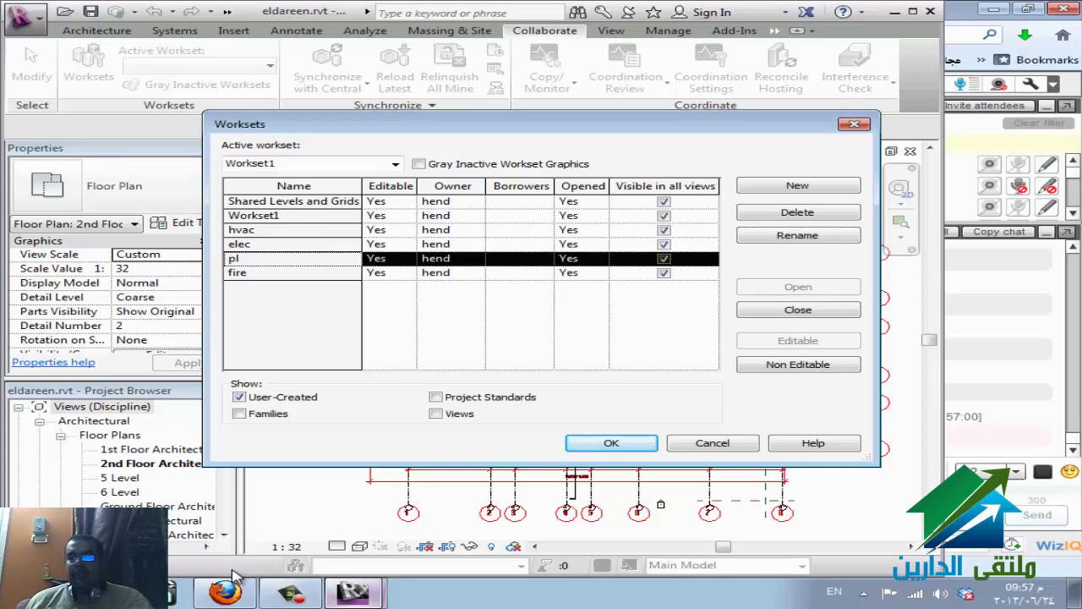
pyautogui.click(583, 258)
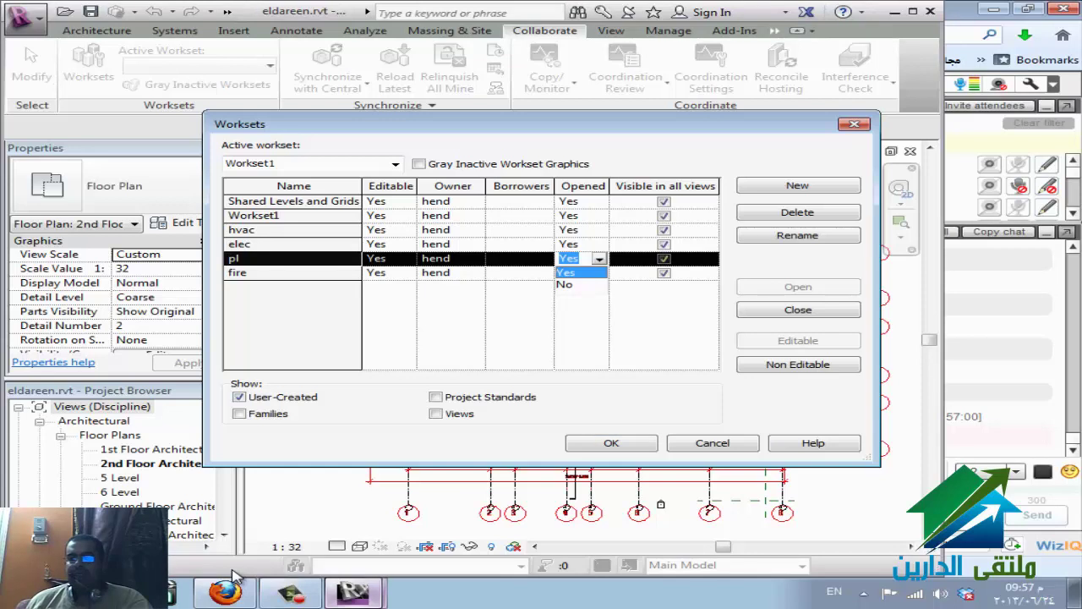
pyautogui.press('Return')
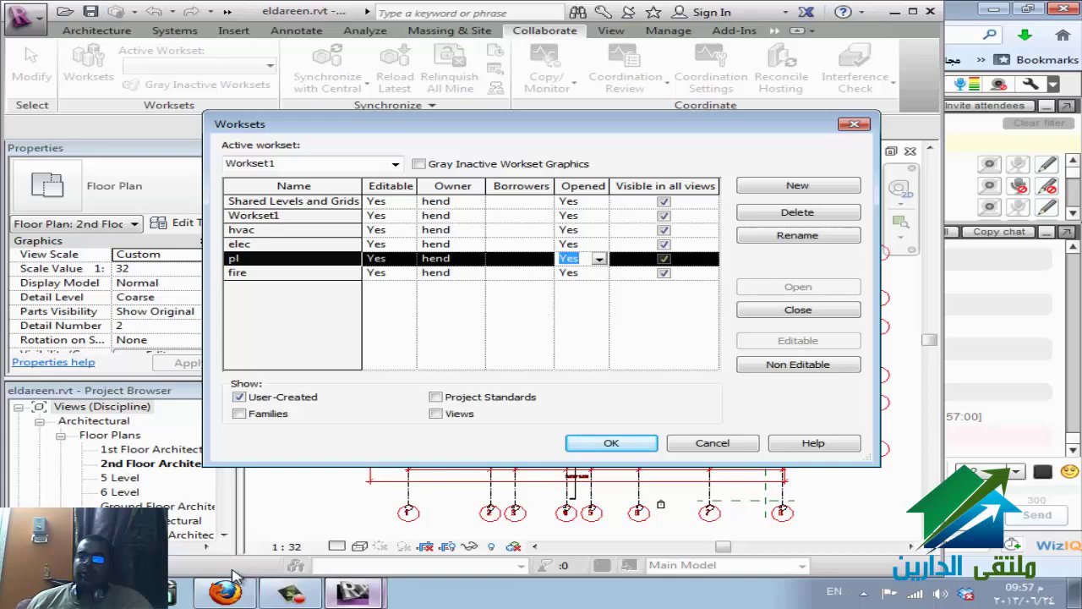
pyautogui.press('Return')
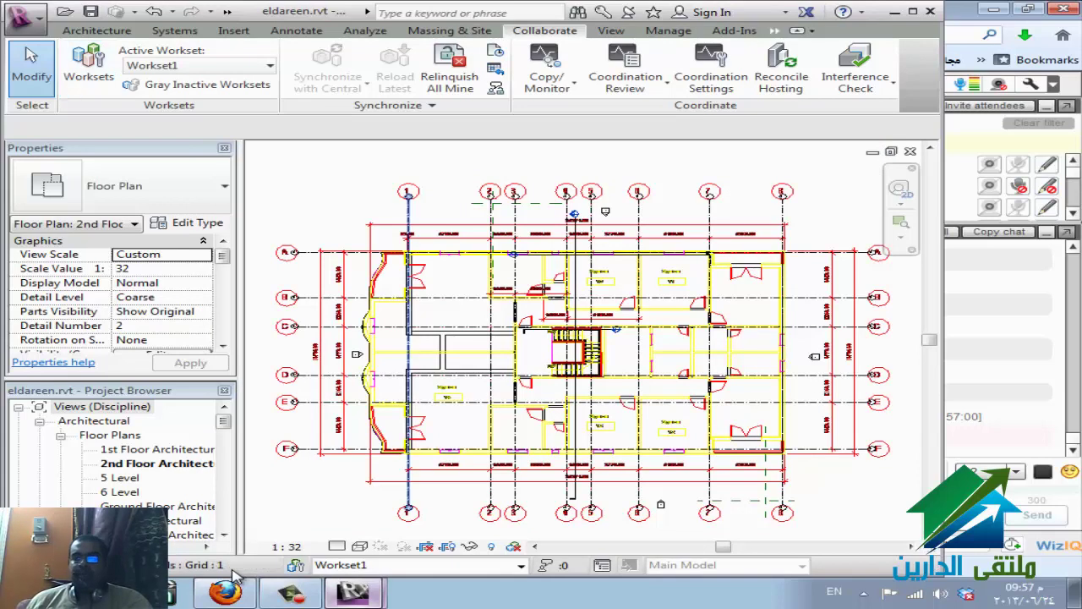
pyautogui.click(409, 355)
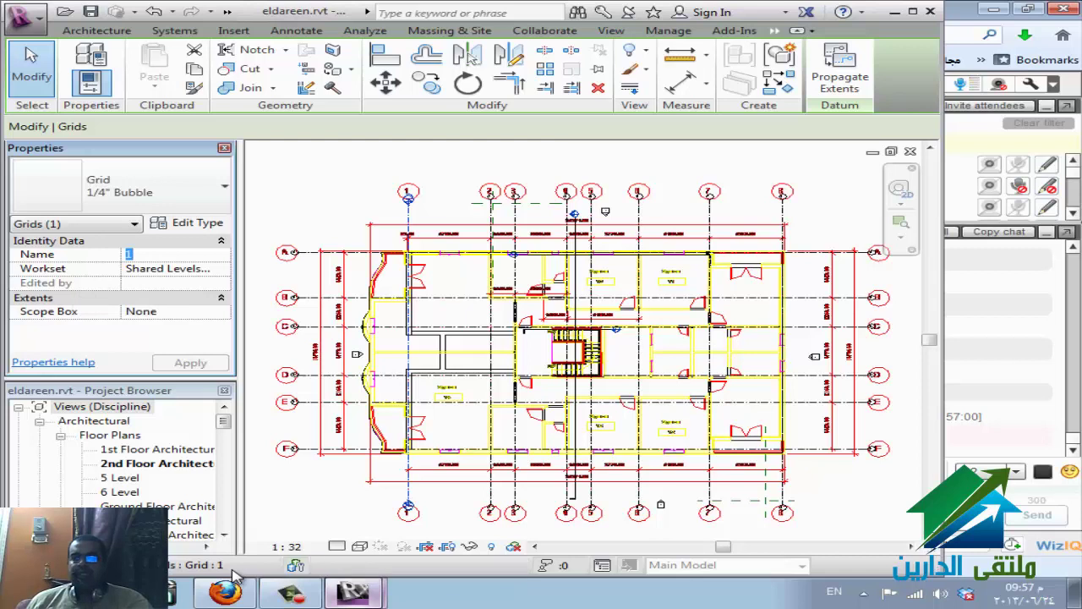
pyautogui.press('Escape')
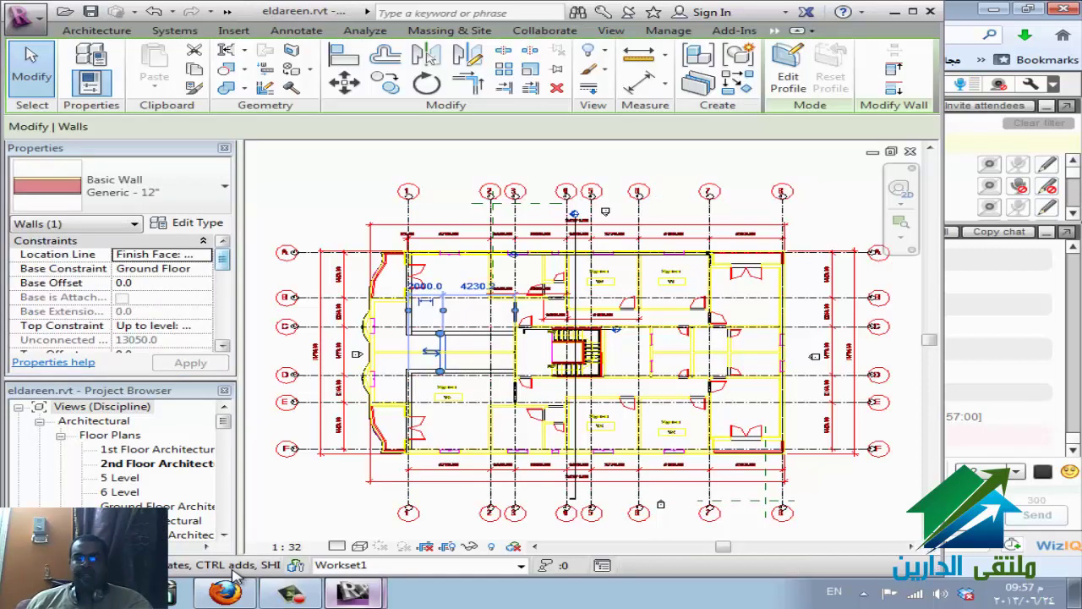
pyautogui.scroll(-5, 237, 575)
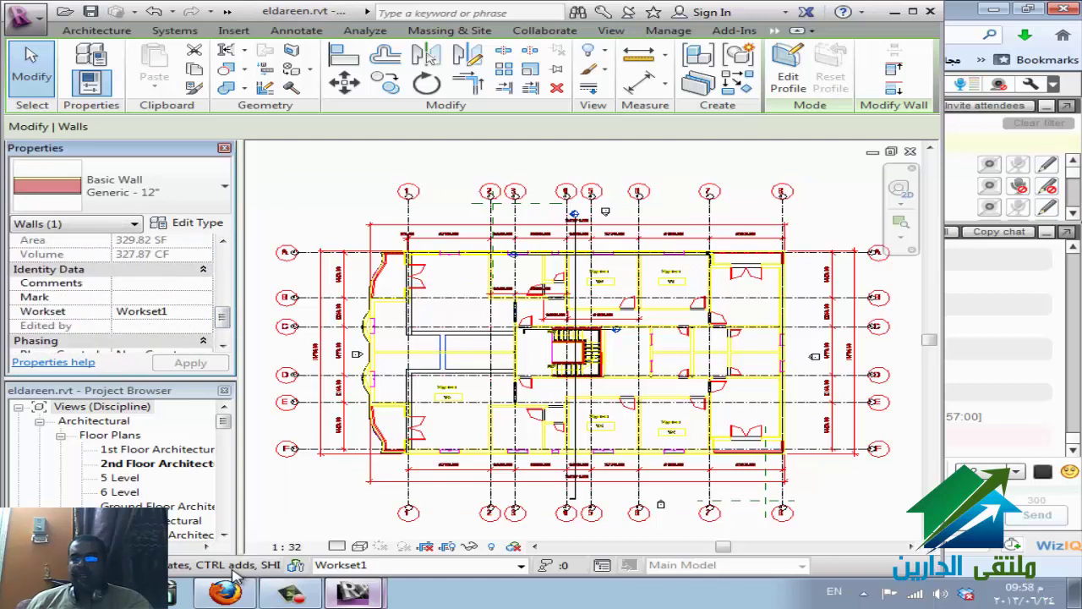
pyautogui.press('Escape')
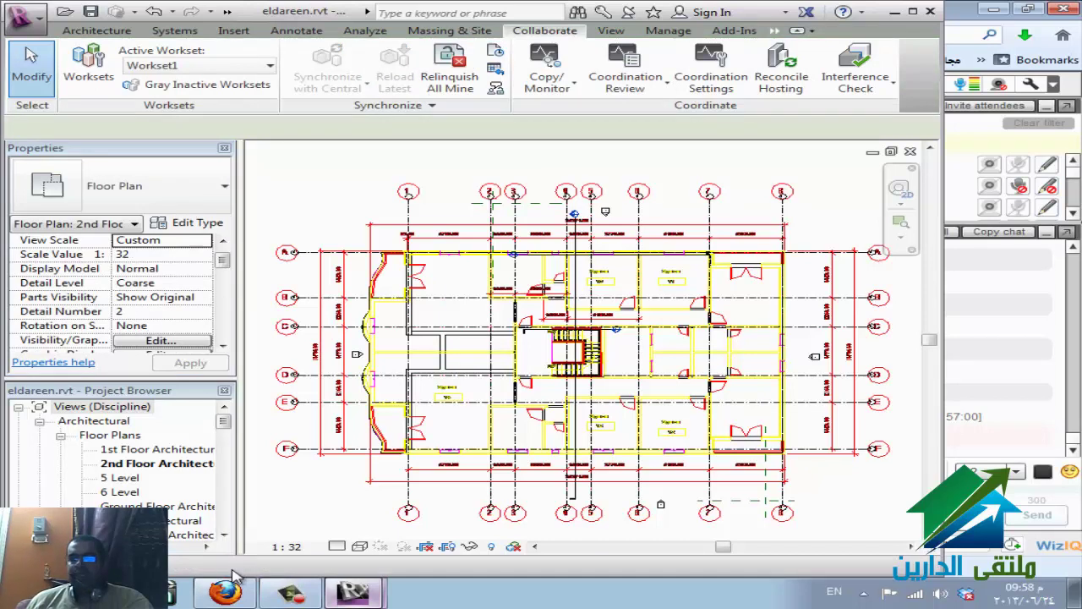
# - Start the Wall tool (WA) and make hvac the active workset
pyautogui.press('w')
pyautogui.press('a')
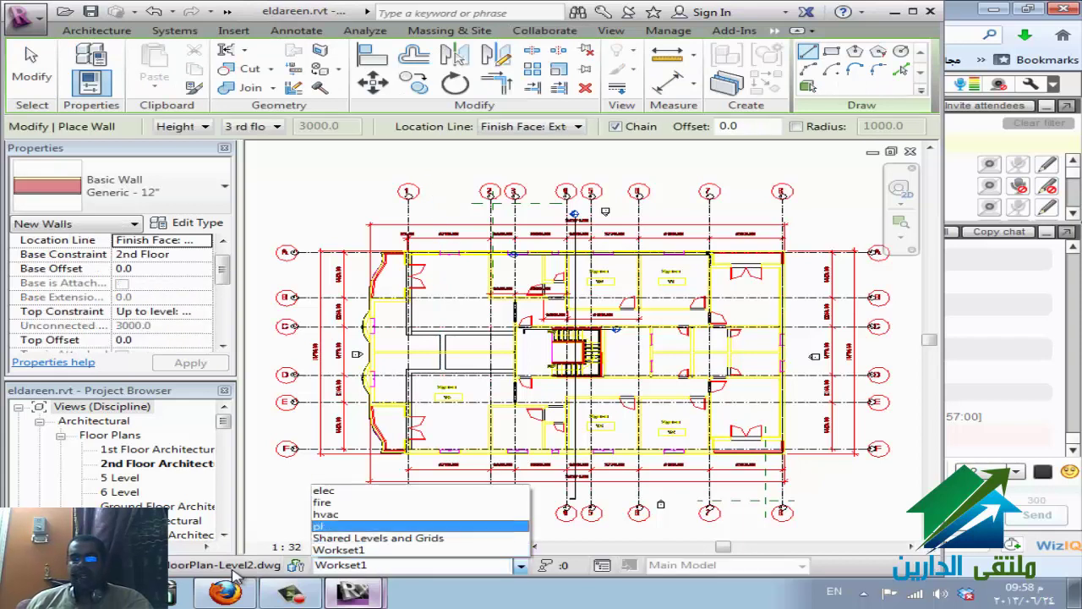
pyautogui.press('Return')
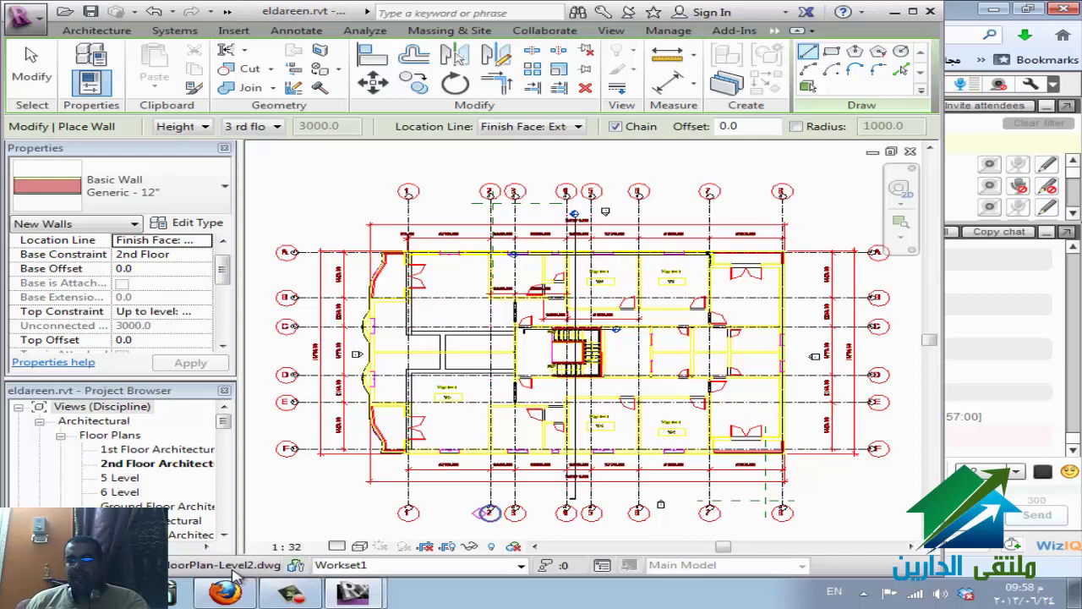
pyautogui.hotkey('alt', 'Down')
pyautogui.press('Up')
pyautogui.press('Up')
pyautogui.press('Up')
pyautogui.press('Up')
pyautogui.press('Up')
pyautogui.press('Down')
pyautogui.press('Down')
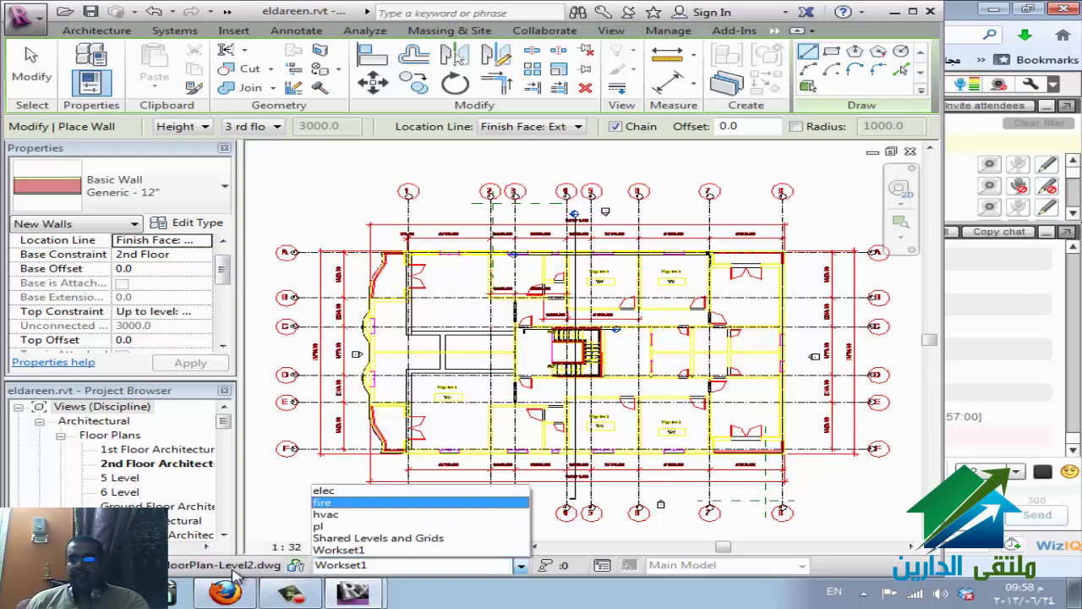
pyautogui.press('Return')
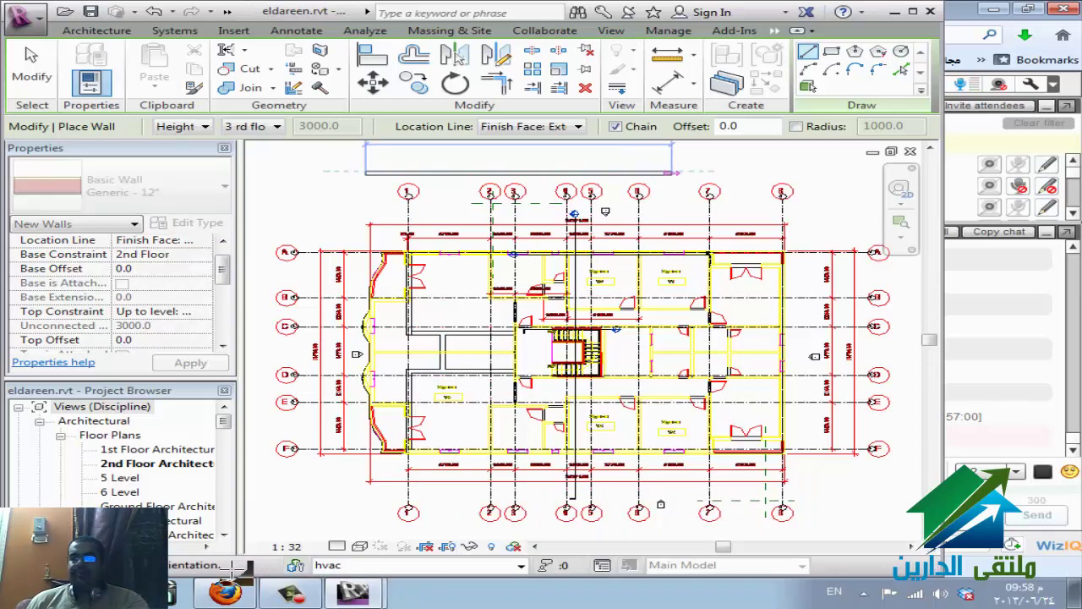
# - Finish the Generic 12" wall above the top grid bubbles and select it
pyautogui.press('Escape')
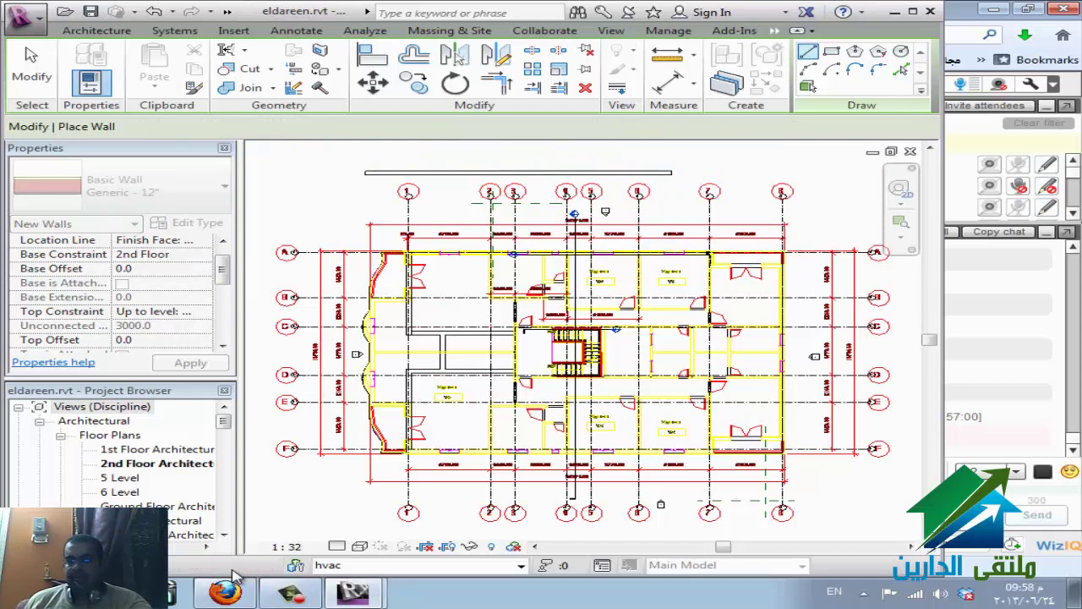
pyautogui.press('Escape')
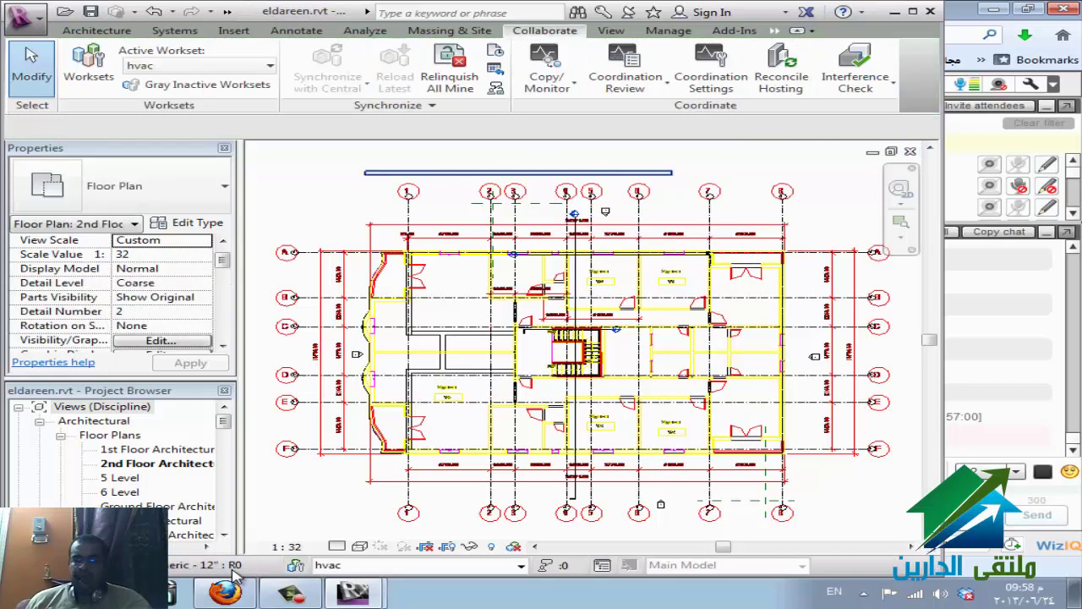
pyautogui.click(518, 171)
pyautogui.scroll(-5, 114, 292)
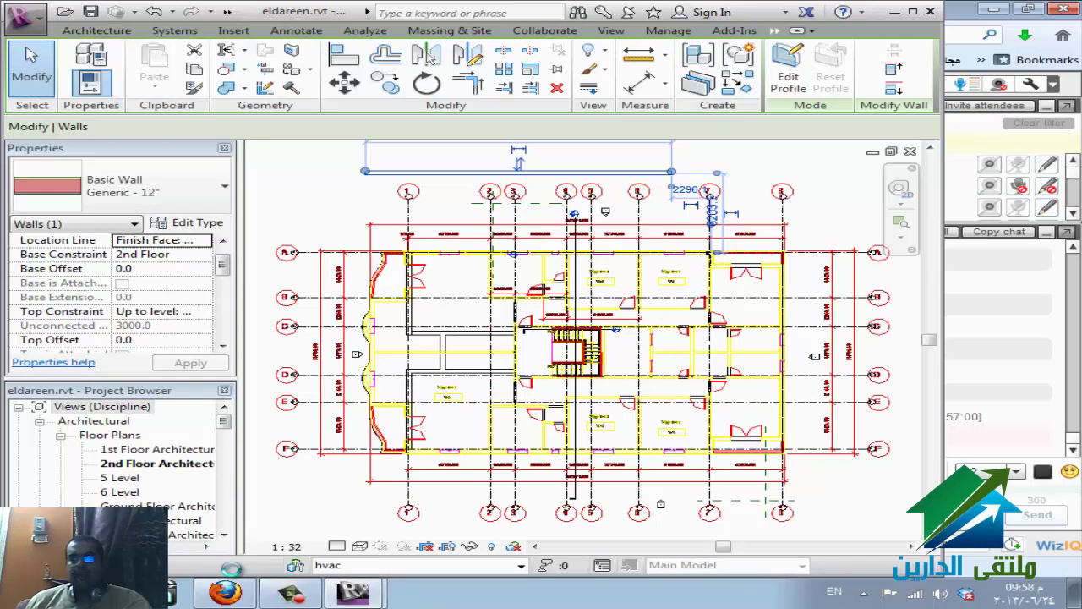
pyautogui.hotkey('alt', 'f')
pyautogui.press('Down')
pyautogui.press('Down')
pyautogui.press('Down')
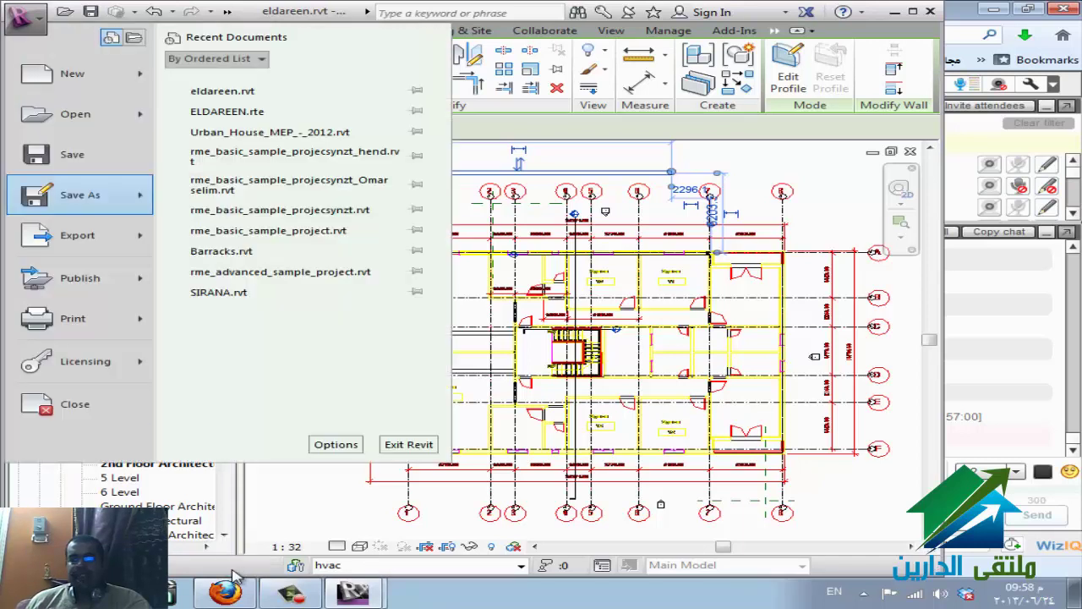
# - Choose Save As > Project from the application menu
pyautogui.press('Right')
pyautogui.press('Down')
pyautogui.press('Down')
pyautogui.press('Up')
pyautogui.press('Return')
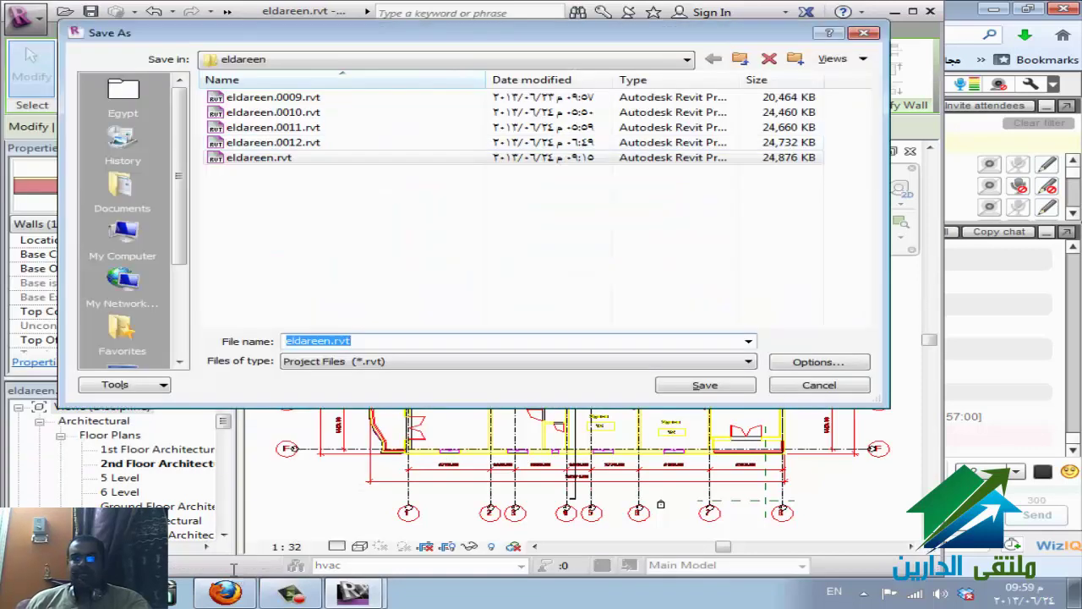
pyautogui.press('Down')
pyautogui.press('Down')
pyautogui.press('Down')
pyautogui.press('Up')
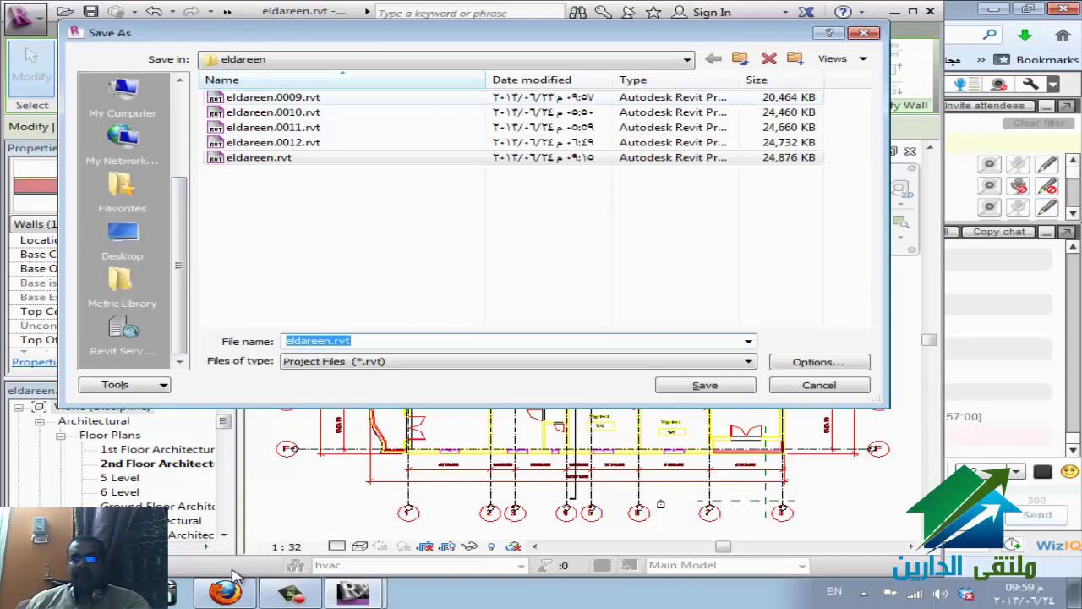
# - Target Local Disk (E:) as eldareen.rvt and open File Save Options showing 20 backups
pyautogui.press('BackSpace')
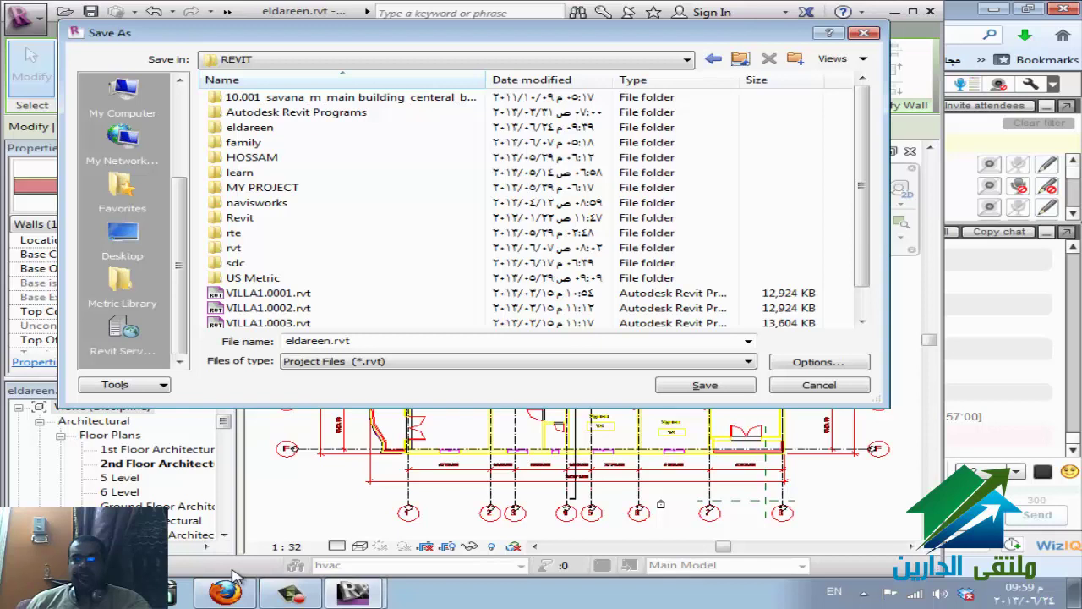
pyautogui.press('BackSpace')
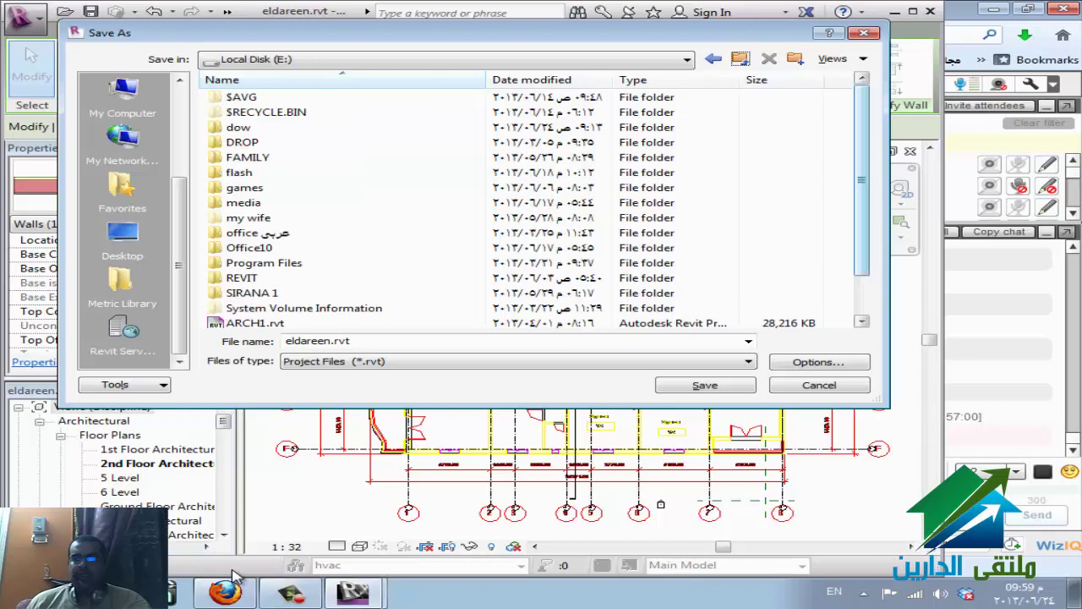
pyautogui.scroll(-3, 533, 203)
pyautogui.press('Tab')
pyautogui.hotkey('shift', 'Tab')
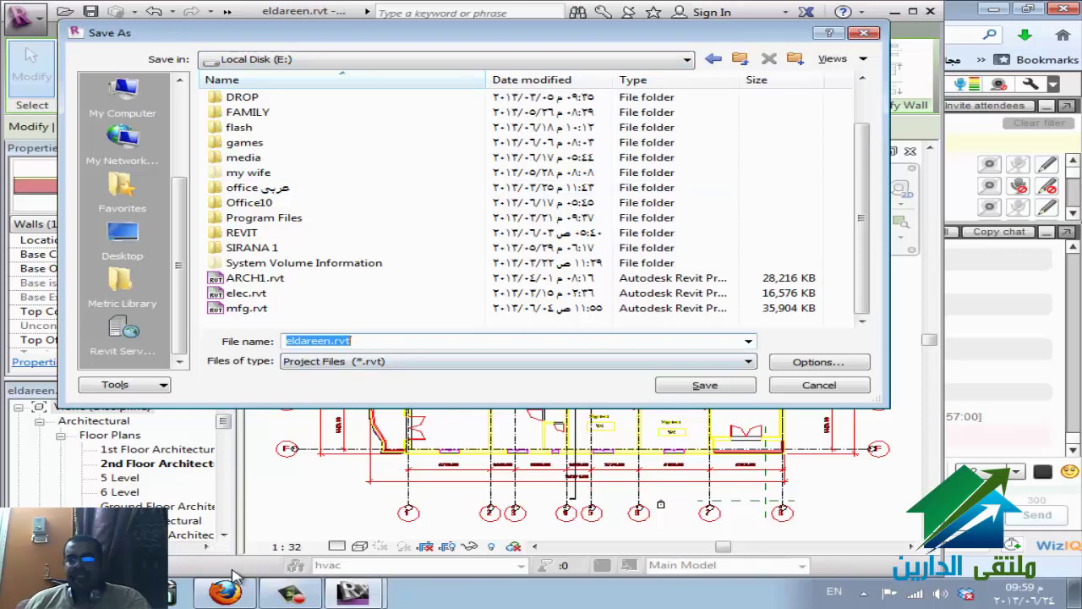
pyautogui.press('Tab')
pyautogui.press('Return')
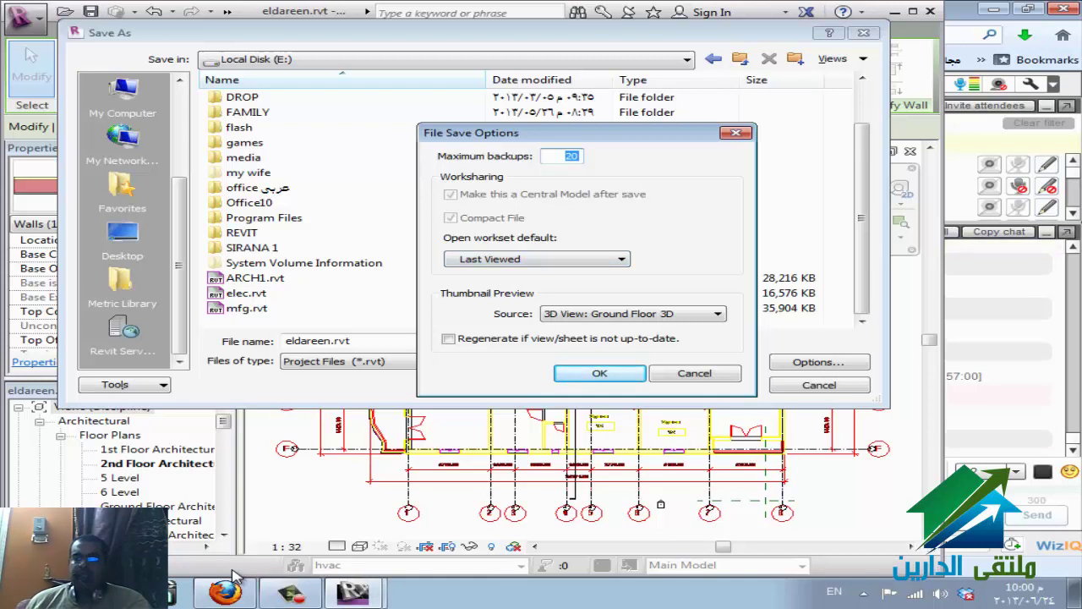
# - Keep Last Viewed as the default workset to open and close File Save Options
pyautogui.press('Tab')
pyautogui.hotkey('alt', 'Down')
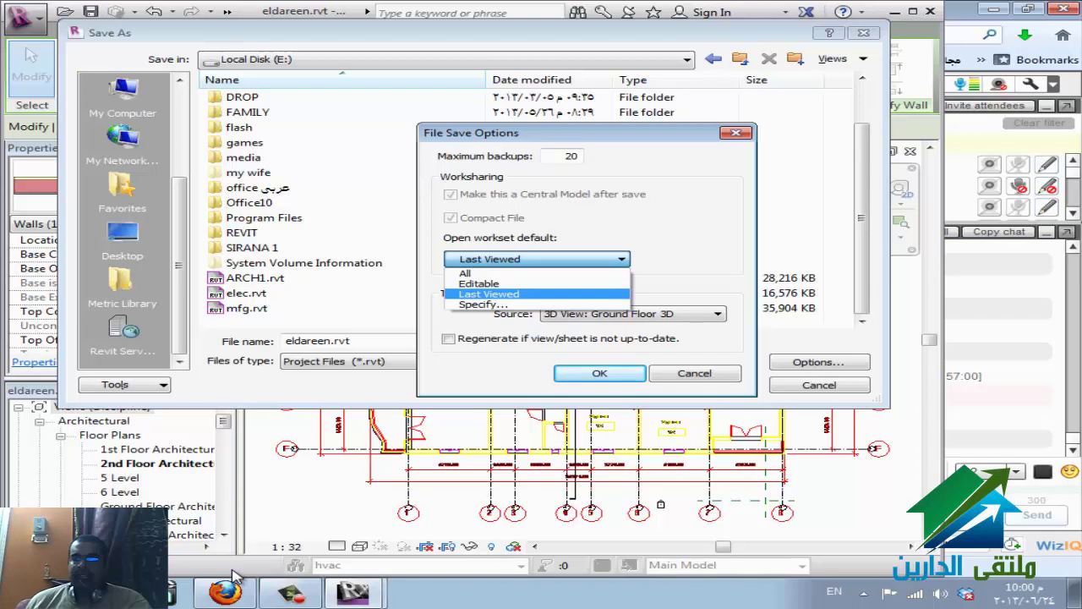
pyautogui.press('Return')
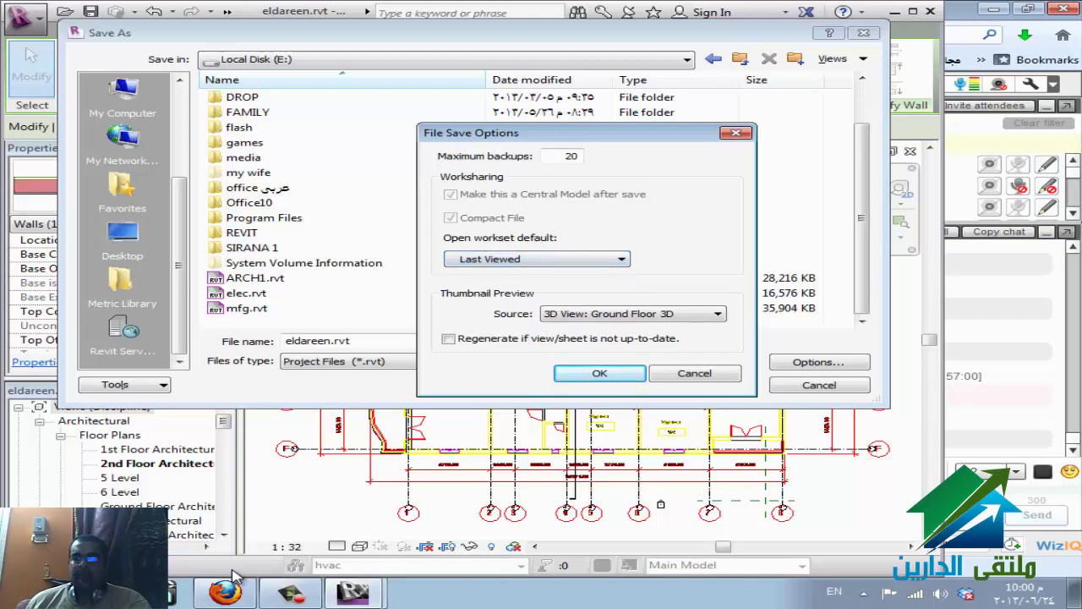
pyautogui.press('Tab')
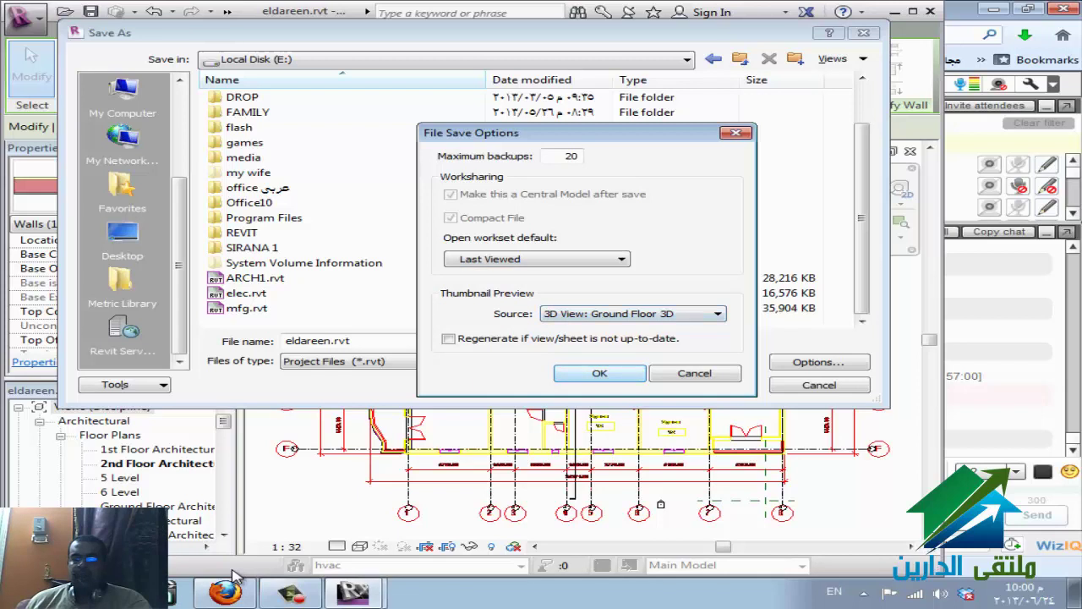
pyautogui.press('Return')
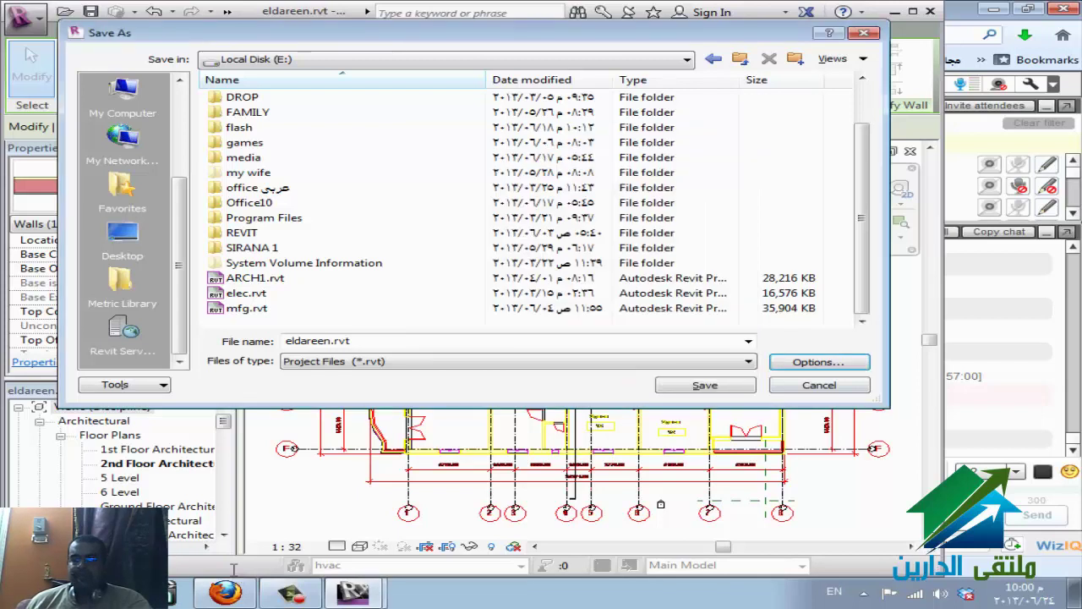
# - Save the model as the central file eldareen.rvt on Local Disk (E:)
pyautogui.click(230, 584)
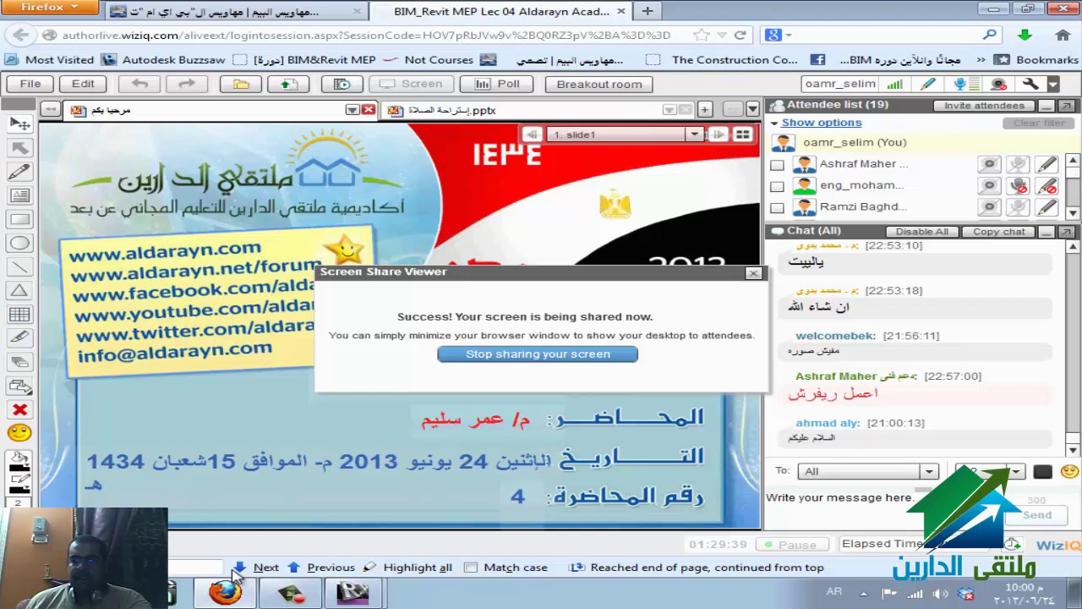
pyautogui.click(234, 576)
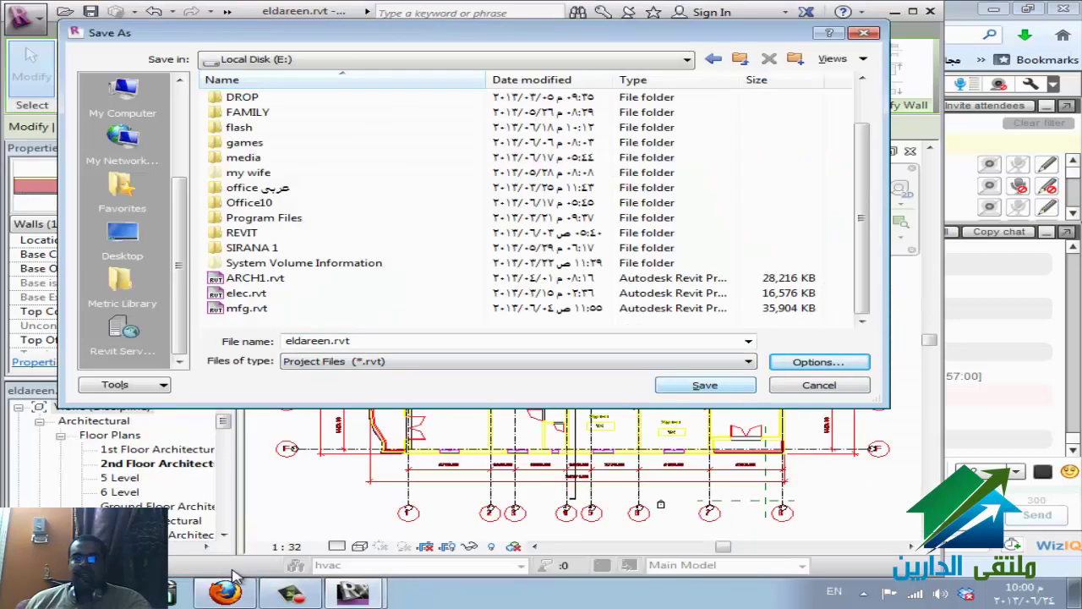
pyautogui.hotkey('alt', 'p')
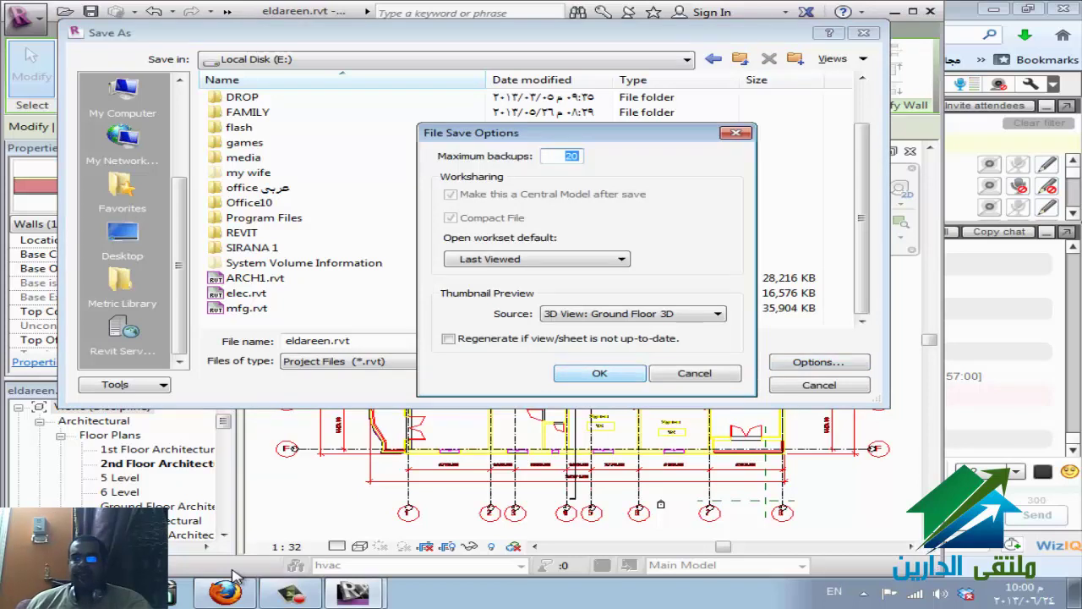
pyautogui.press('Return')
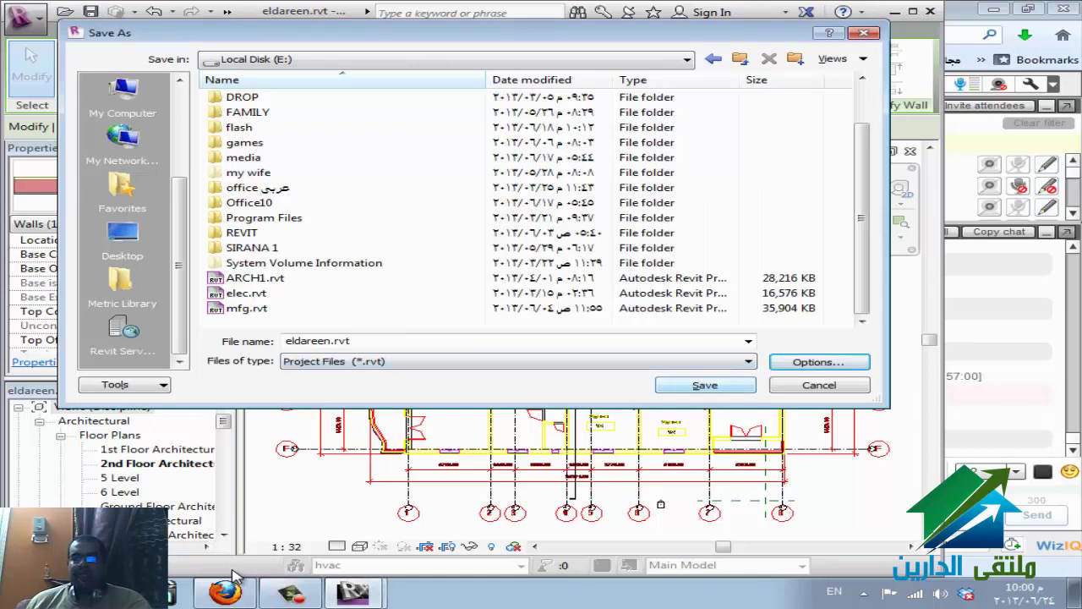
pyautogui.press('Return')
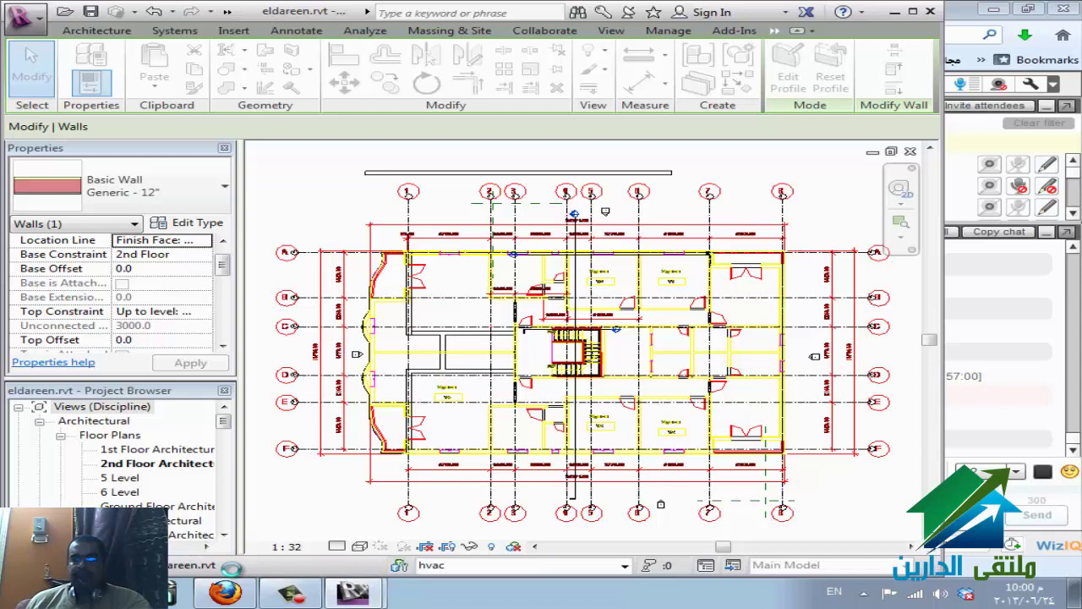
# - Close synz.rvt and check the open Revit windows, leaving Recent Files showing
pyautogui.moveTo(352, 592)
pyautogui.click(254, 531)
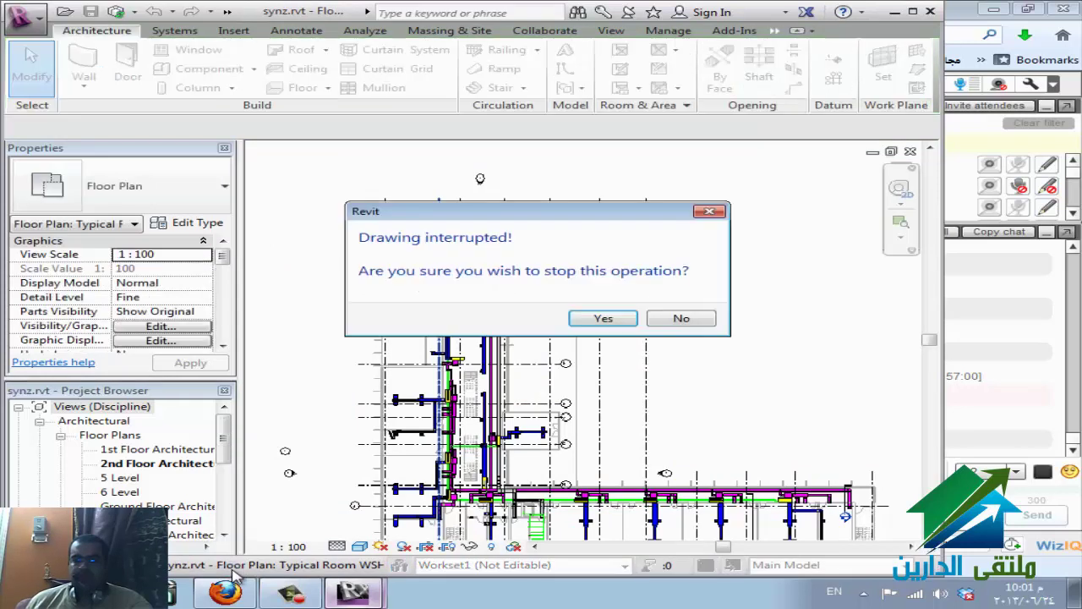
pyautogui.press('Return')
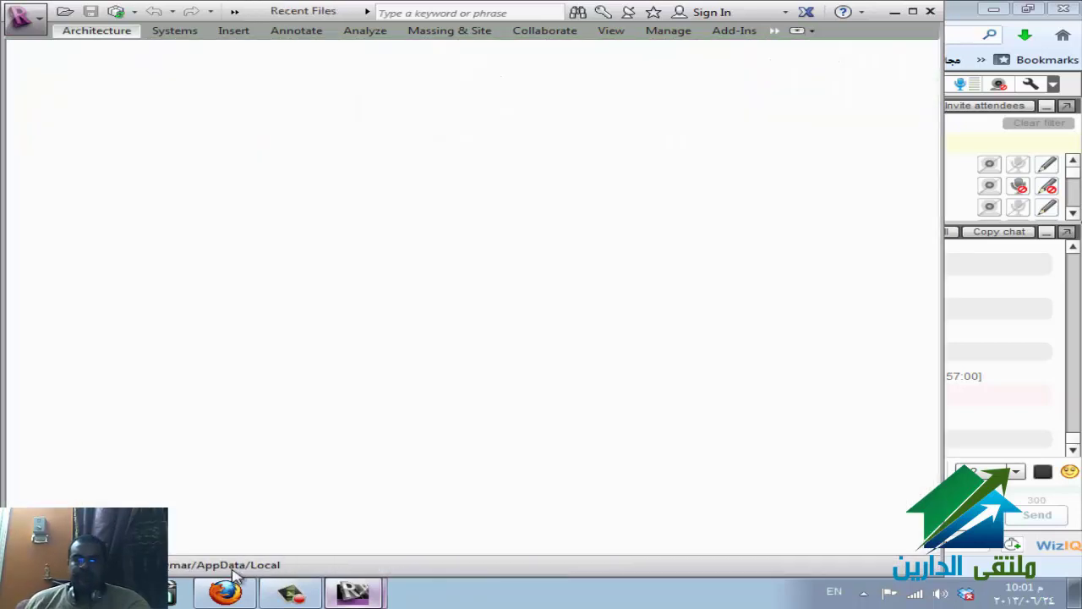
pyautogui.click(353, 592)
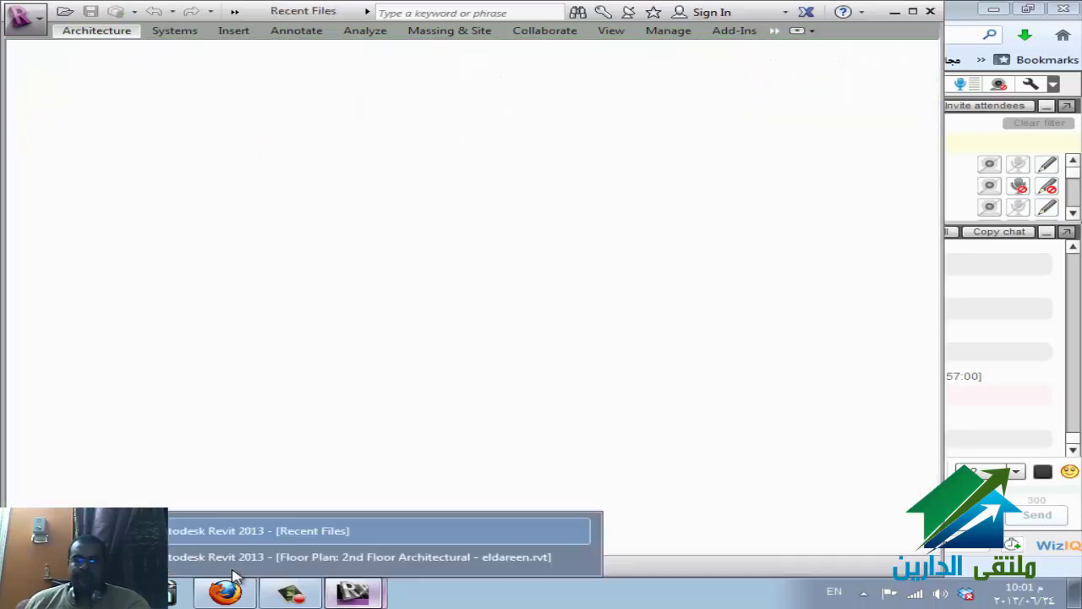
pyautogui.click(237, 555)
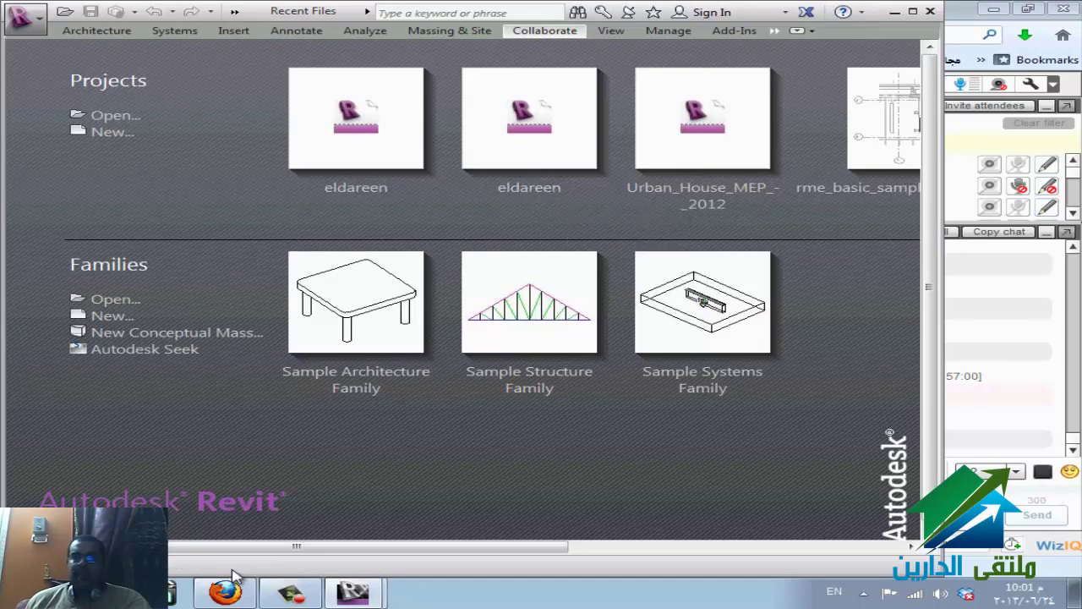
pyautogui.hotkey('alt', 'Tab')
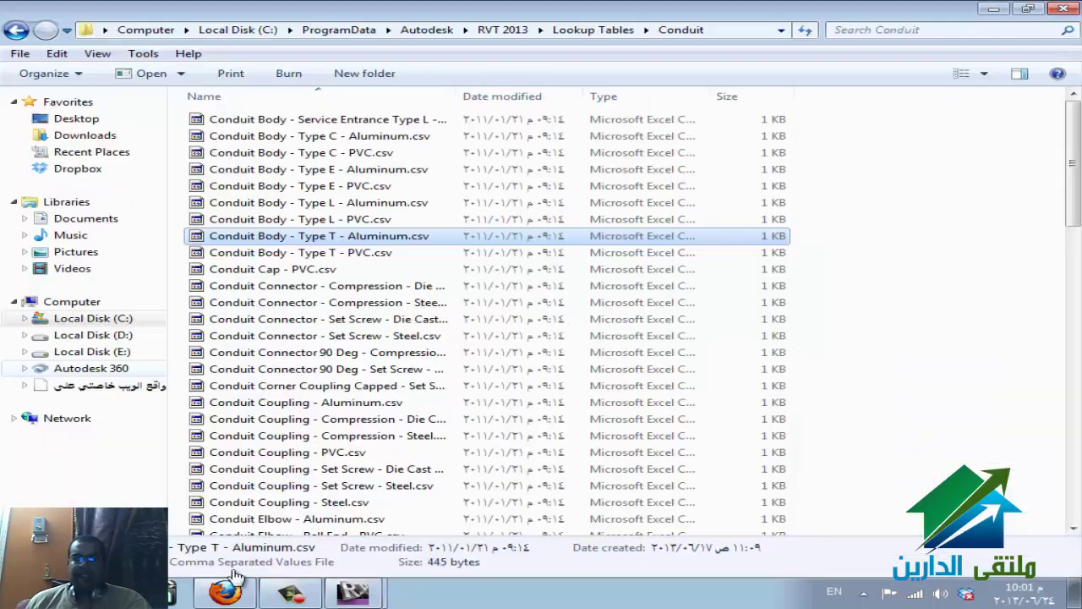
# - Confirm eldareen.rvt sits on Local Disk (E:), then return to Revit's Recent Files page
pyautogui.click(91, 350)
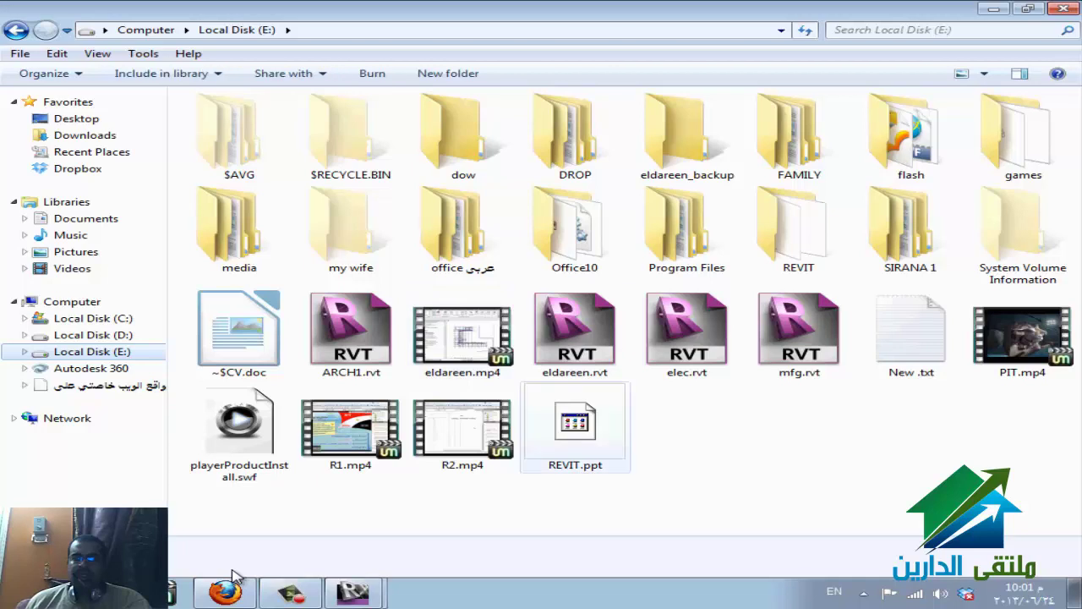
pyautogui.press('Up')
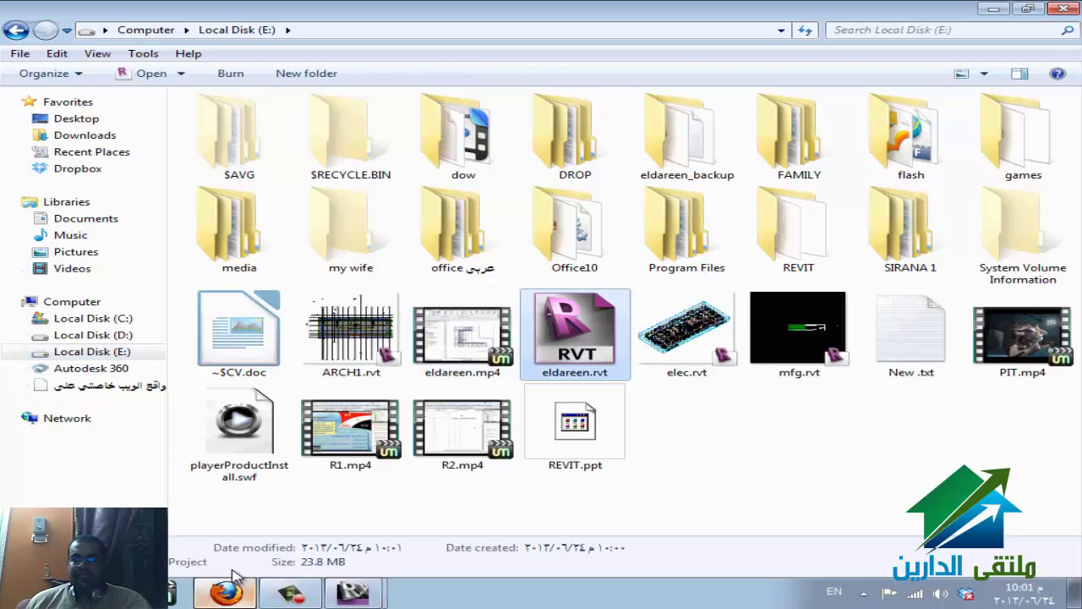
pyautogui.click(235, 580)
pyautogui.click(236, 570)
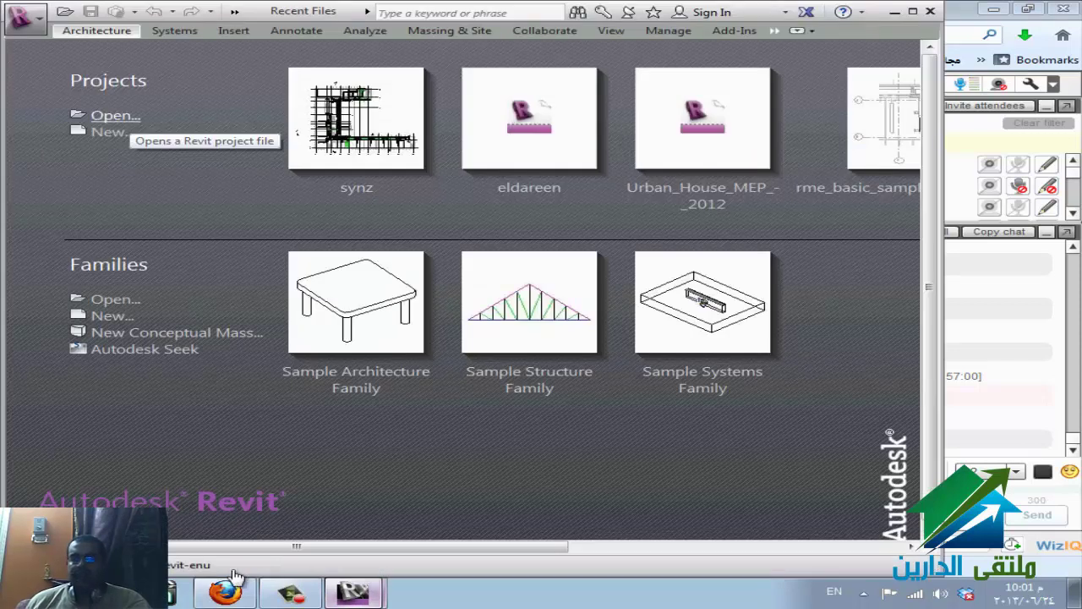
# - In the Open dialog, select eldareen.rvt on Local Disk (E:) with Detach from Central ticked
pyautogui.hotkey('ctrl', 'o')
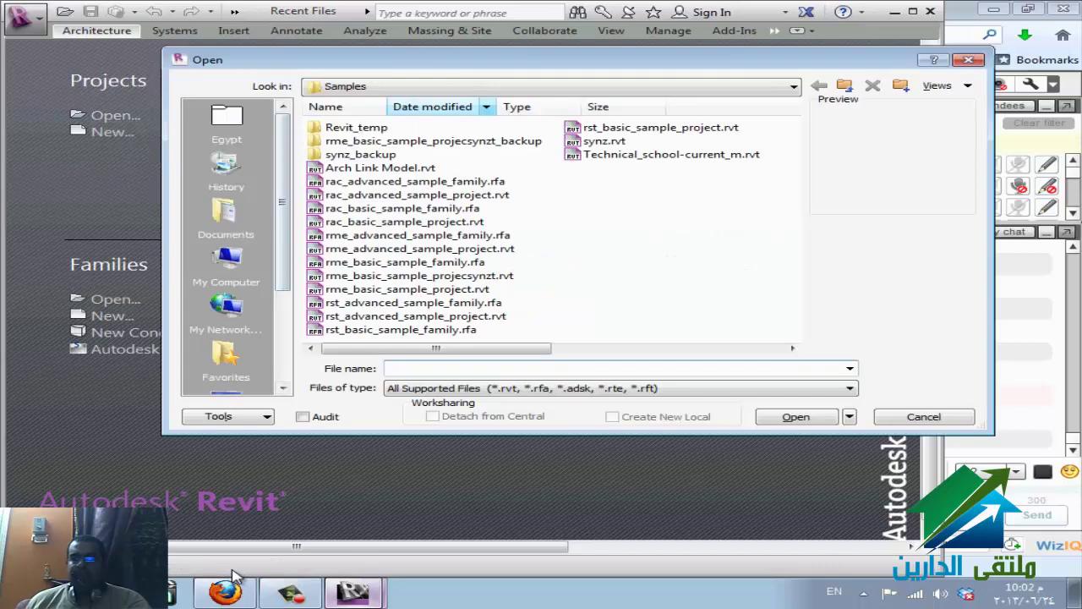
pyautogui.hotkey('alt', 'Down')
pyautogui.press('Up')
pyautogui.press('Up')
pyautogui.press('Up')
pyautogui.press('Up')
pyautogui.press('Up')
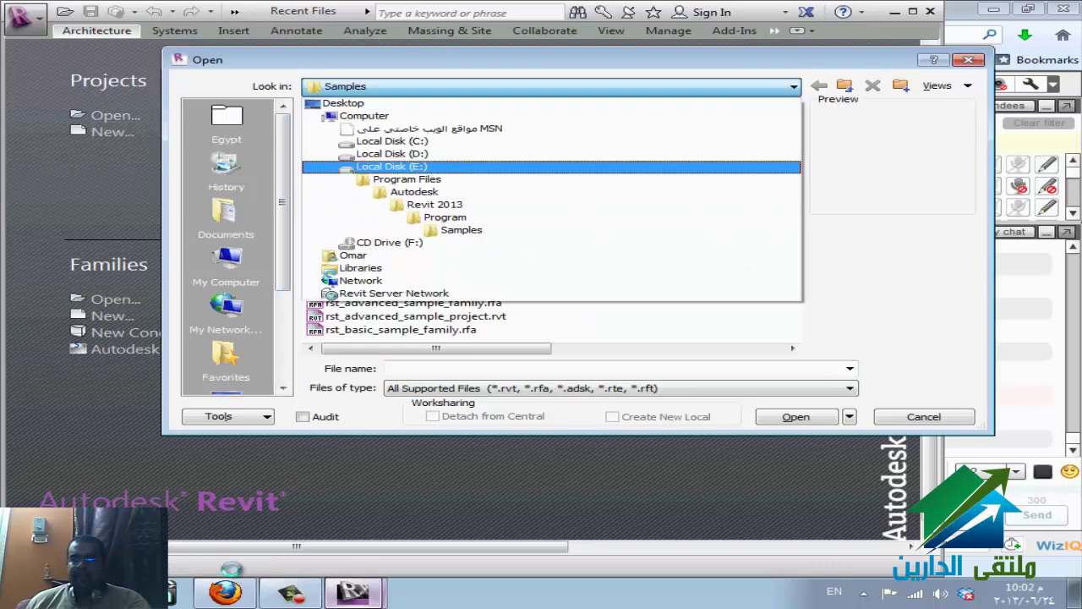
pyautogui.press('Return')
pyautogui.press('Tab')
pyautogui.press('Up')
pyautogui.press('Up')
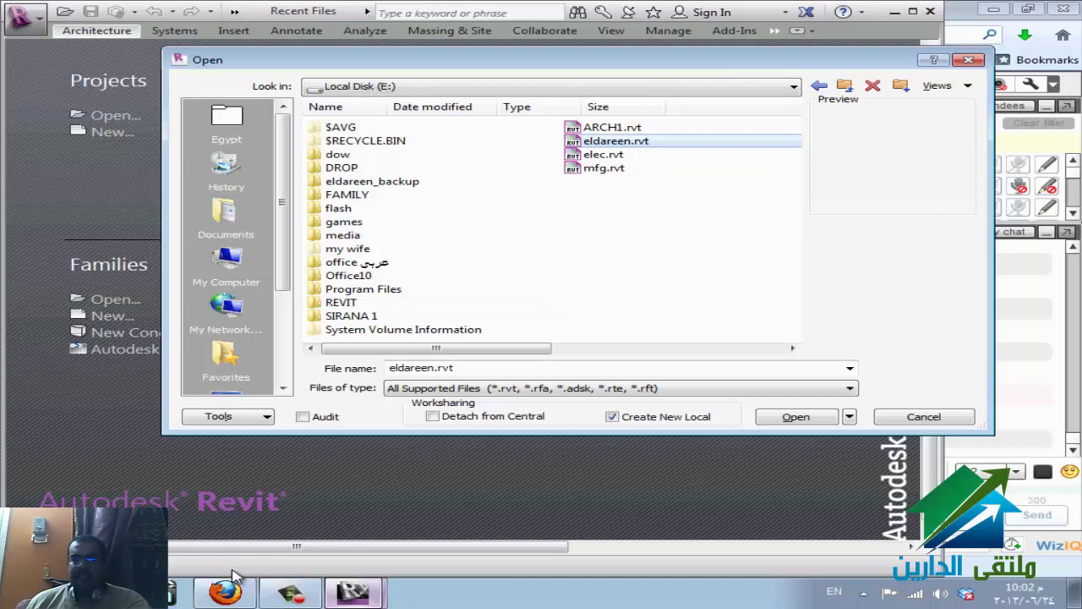
pyautogui.press('Tab')
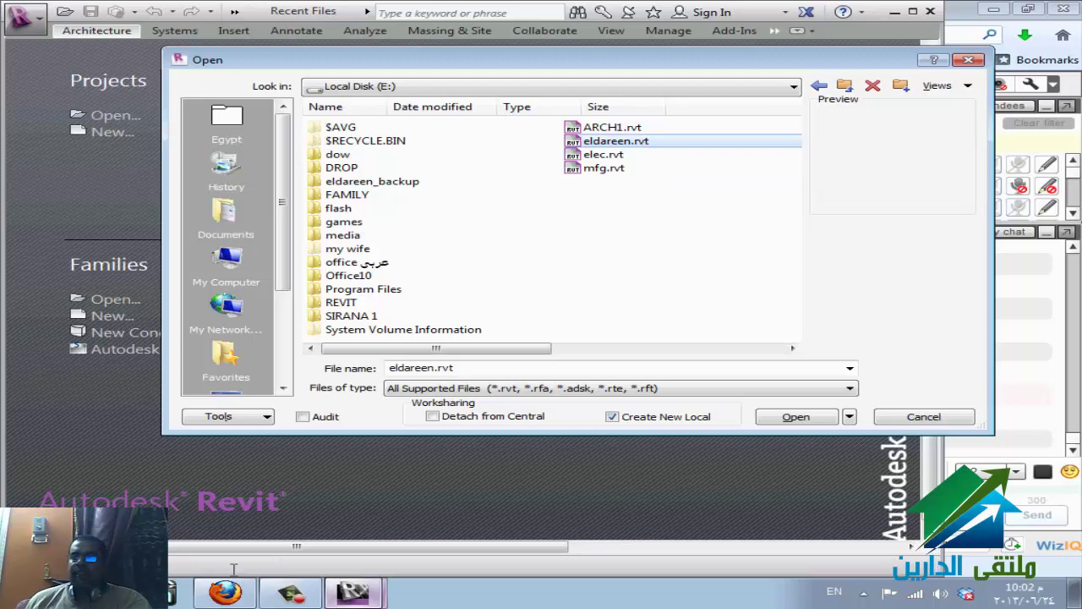
pyautogui.hotkey('alt', 'd')
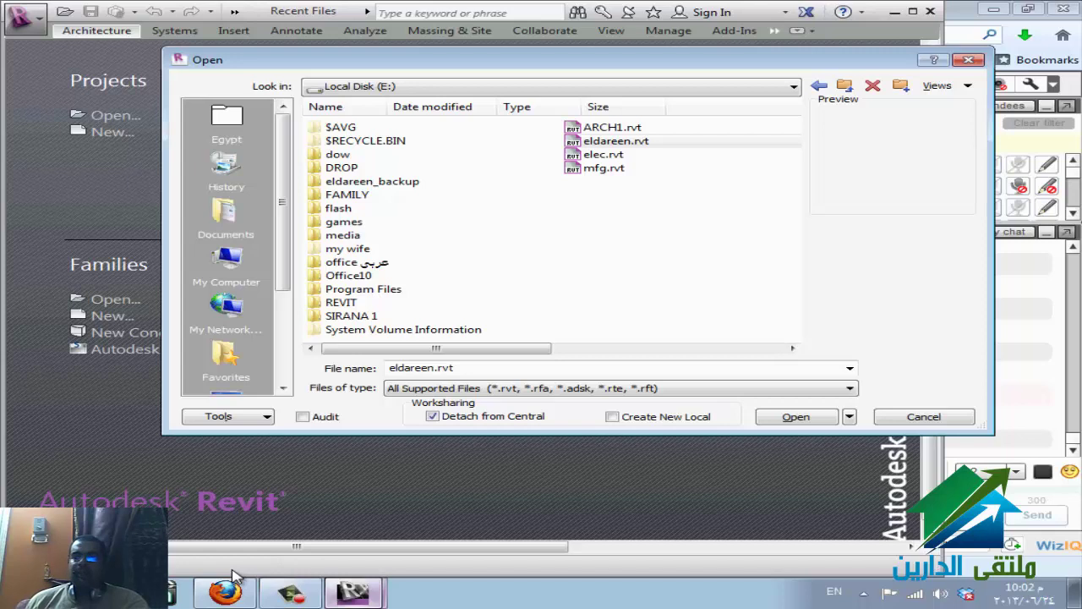
# - Switch back to Create New Local, leave Audit off, and open eldareen.rvt as a local copy
pyautogui.hotkey('alt', 'l')
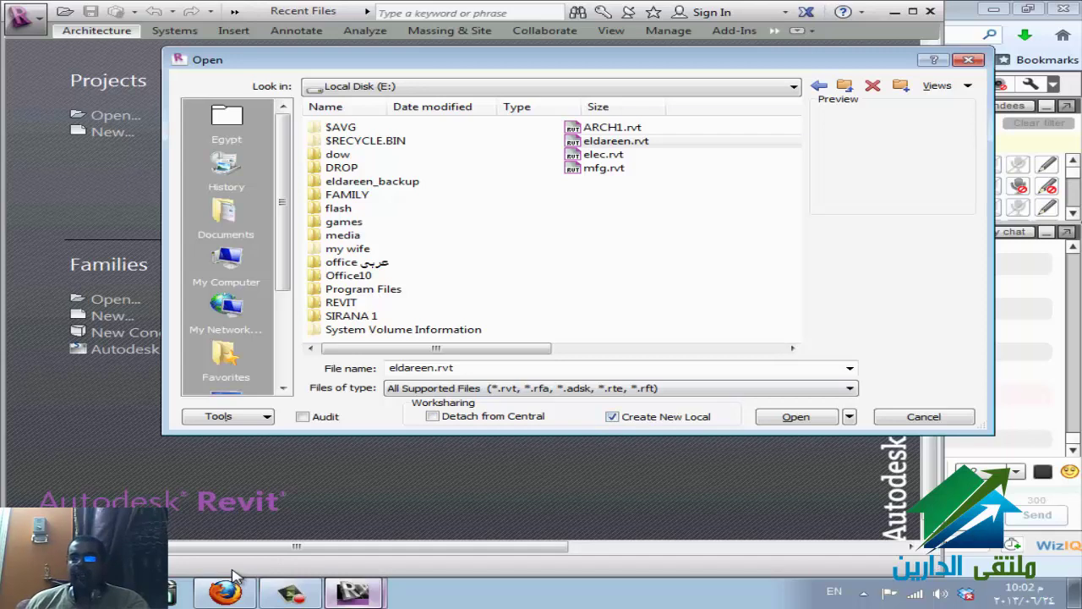
pyautogui.click(616, 141)
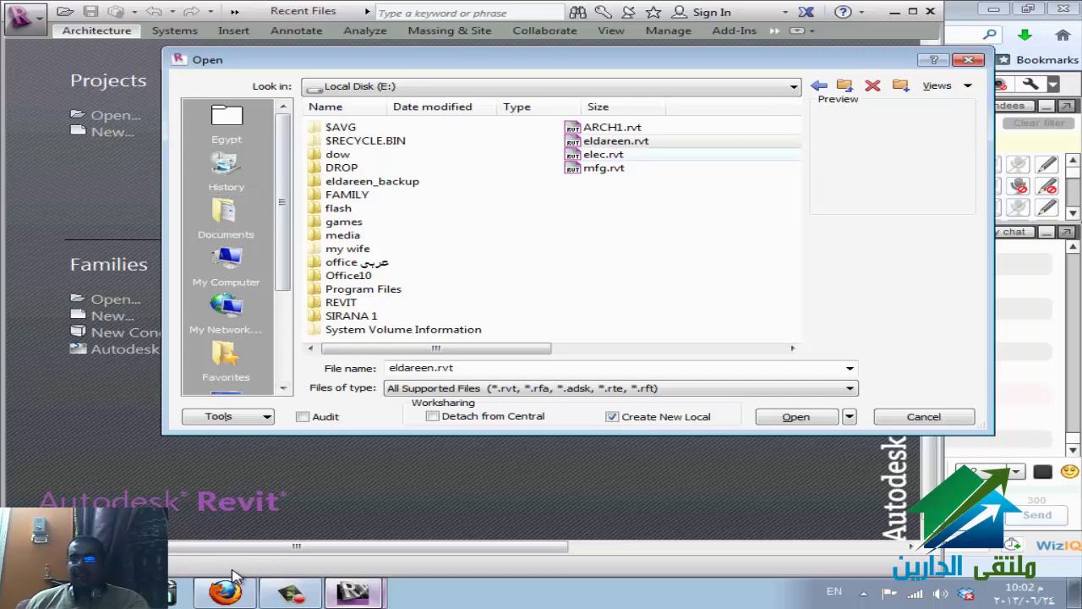
pyautogui.click(616, 140)
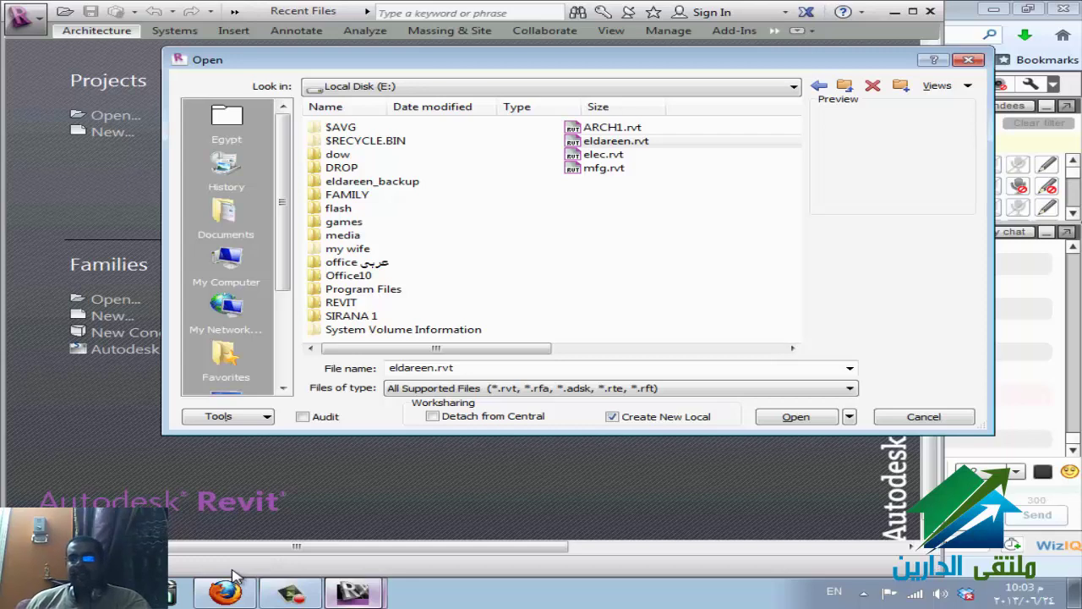
pyautogui.press('Tab')
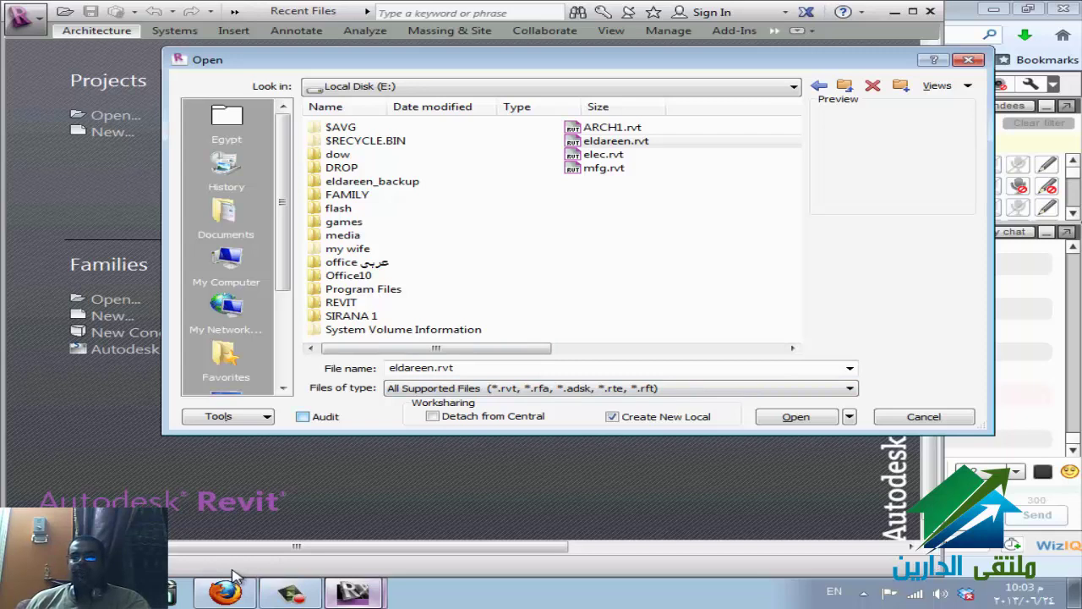
pyautogui.press('space')
pyautogui.press('Escape')
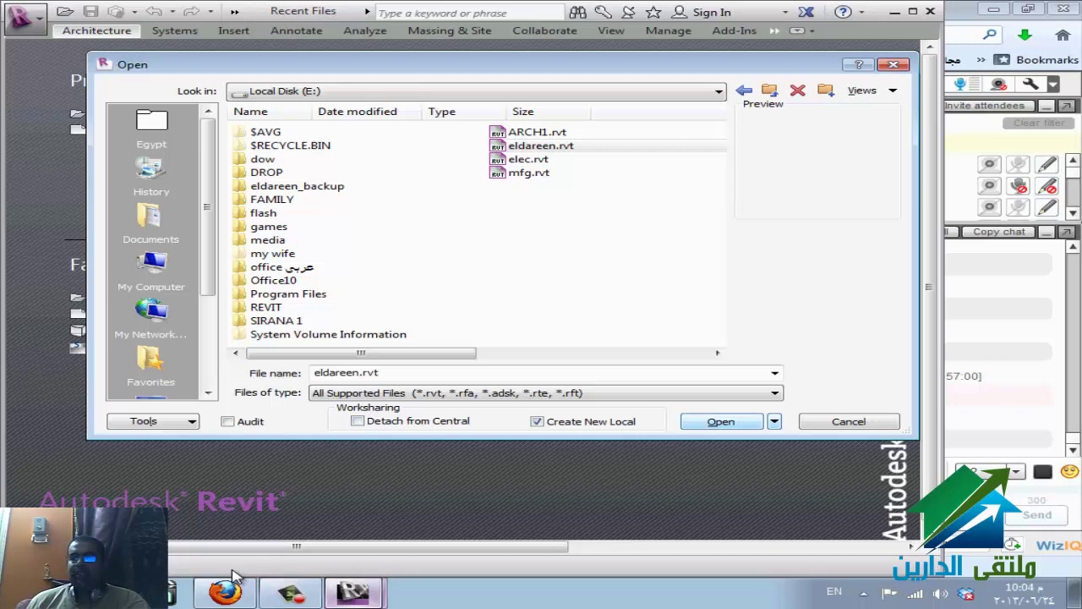
pyautogui.press('Return')
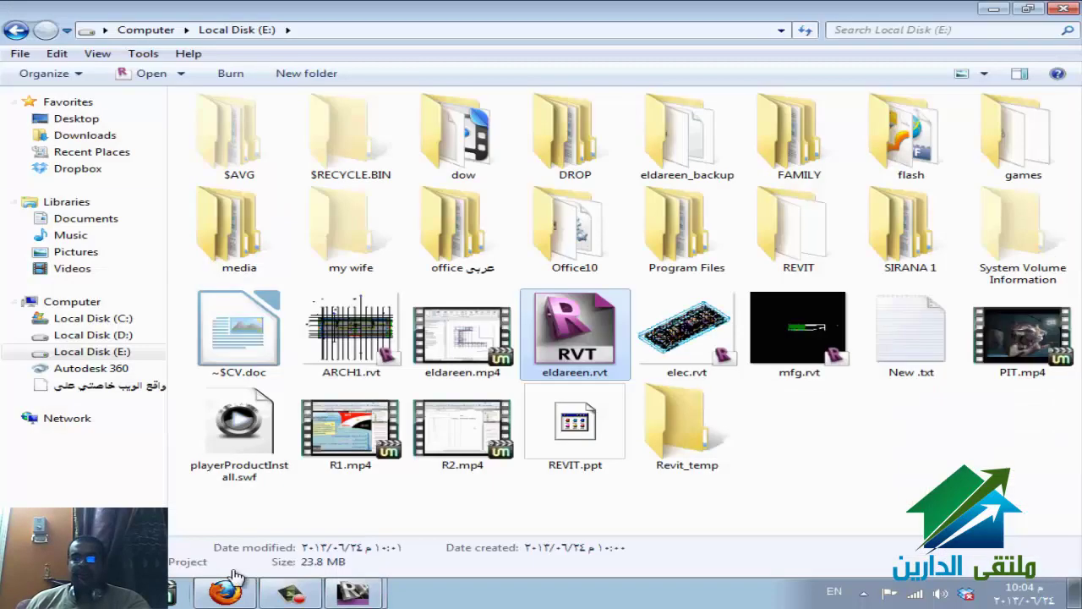
pyautogui.click(66, 201)
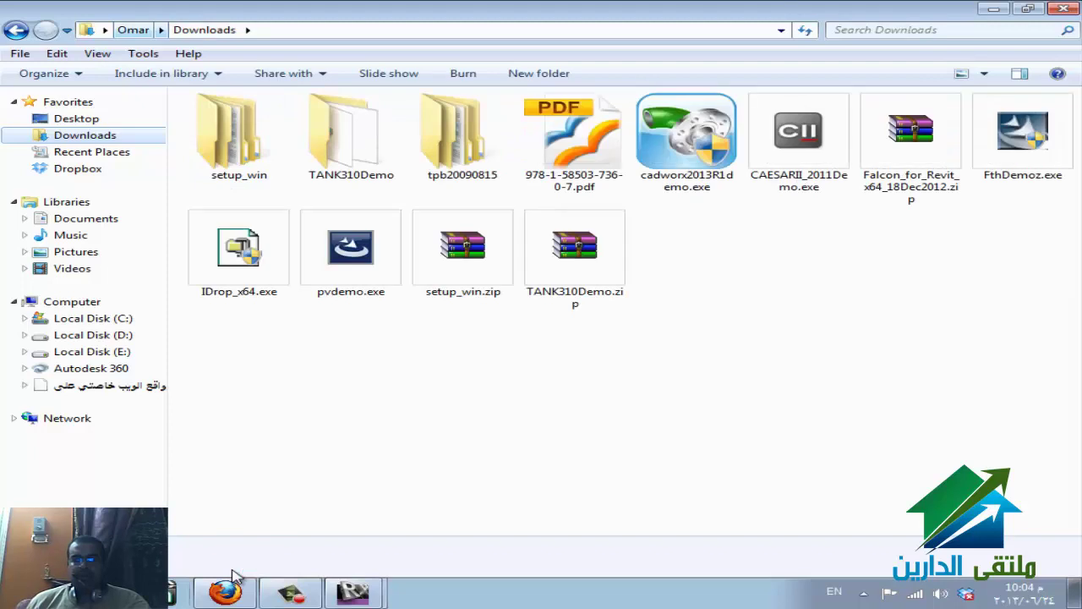
# - In Explorer, go to My Documents and select the new eldareen_hend.rvt local file
pyautogui.hotkey('alt', 'Up')
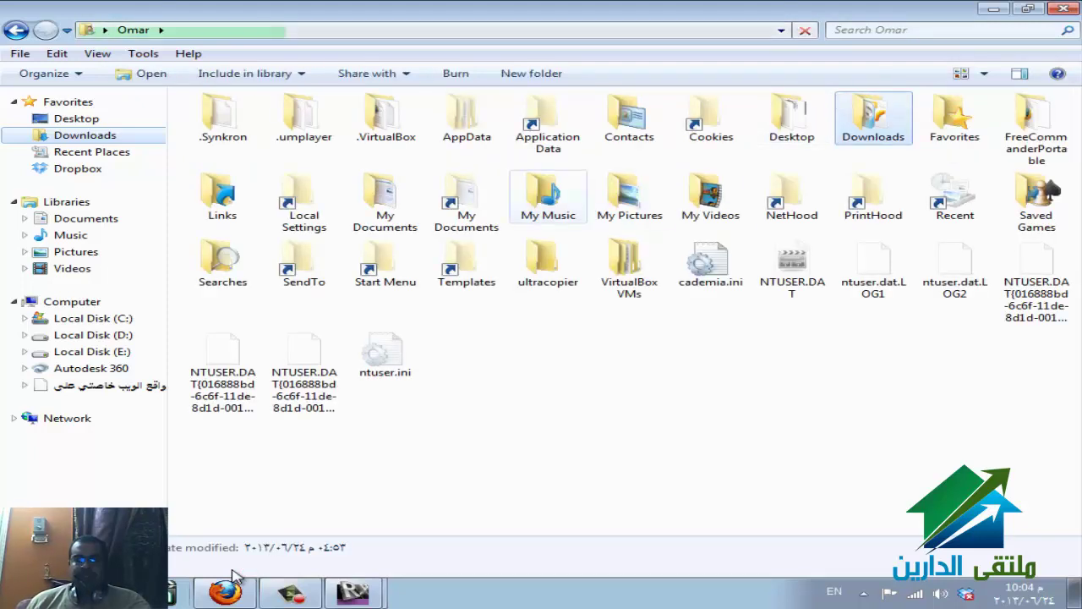
pyautogui.press('m')
pyautogui.press('Return')
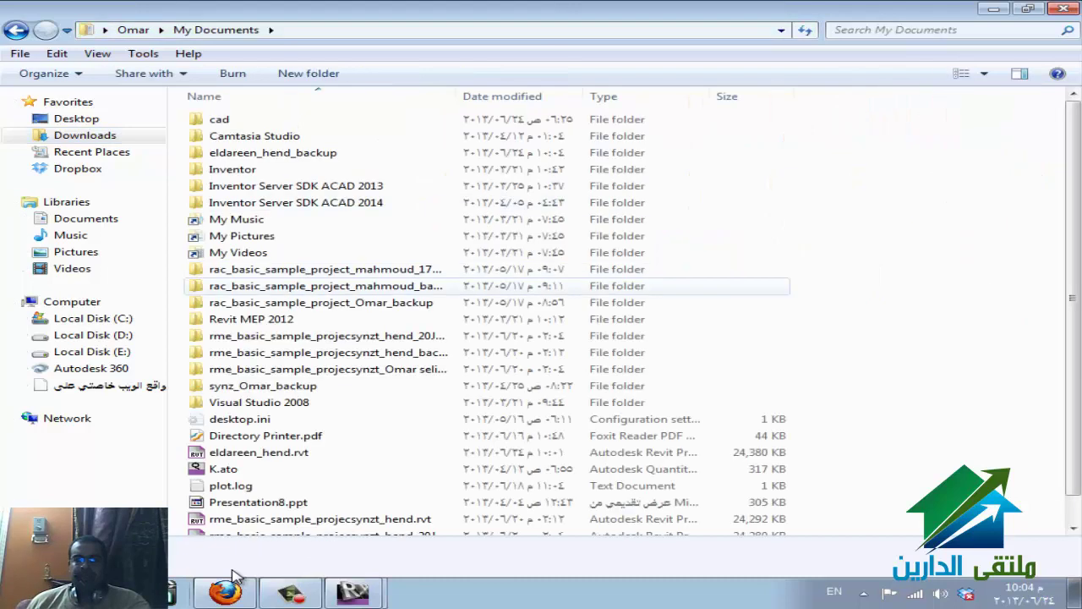
pyautogui.press('d')
pyautogui.press('i')
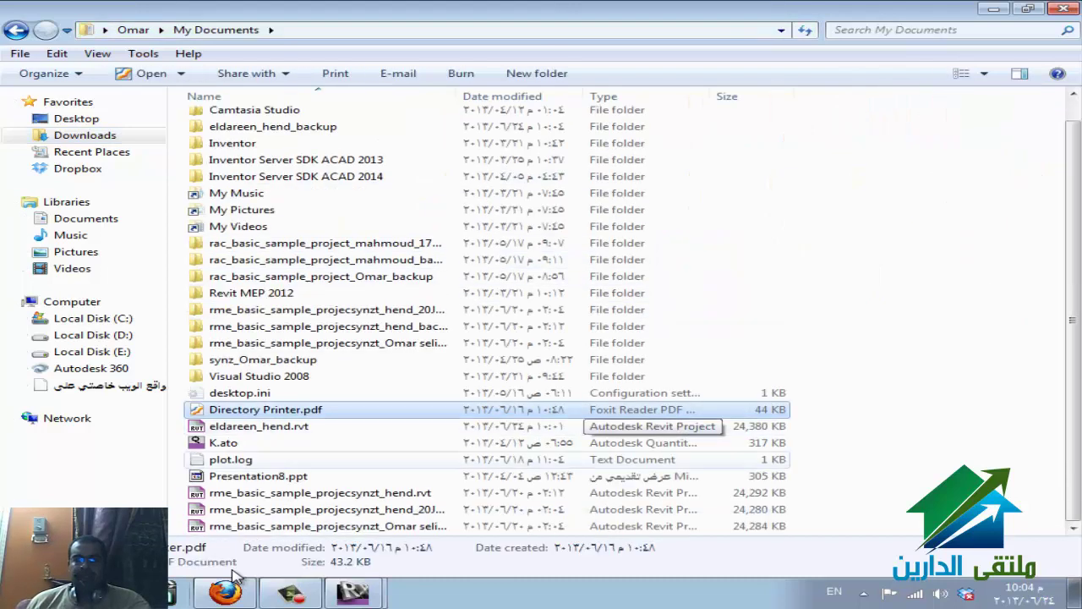
pyautogui.press('Down')
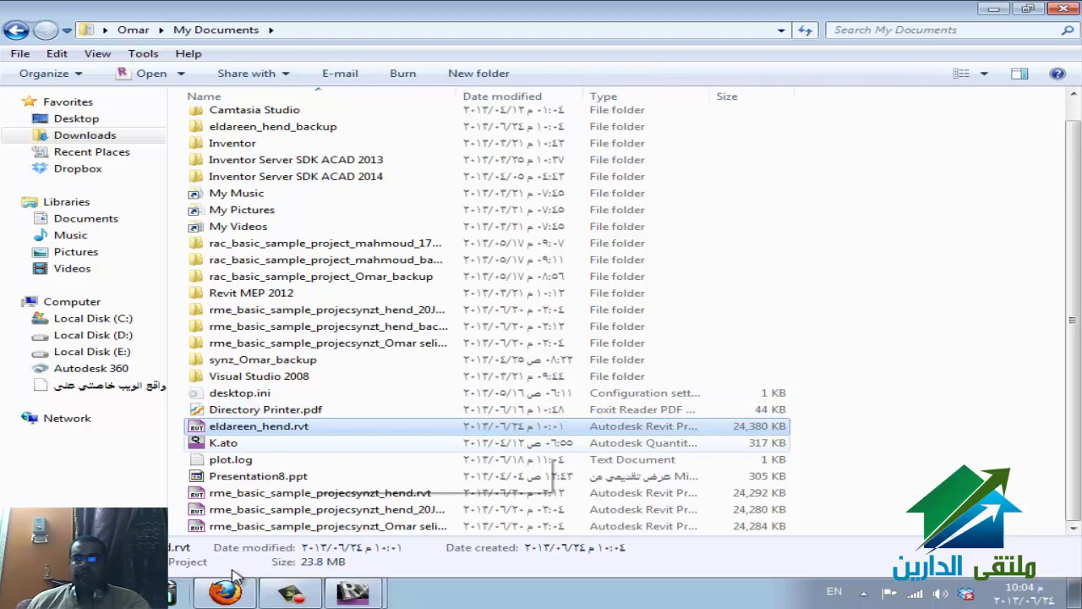
# - Check the My Documents folder path, then bring up the eldareen_hend window in Revit
pyautogui.press('super+4')
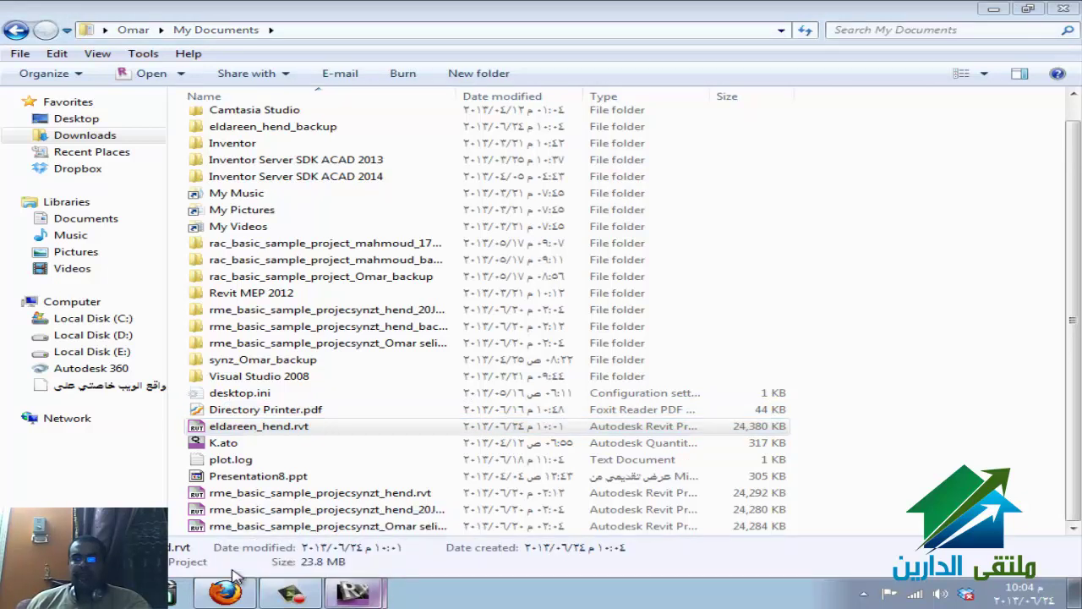
pyautogui.hotkey('alt', 'Tab')
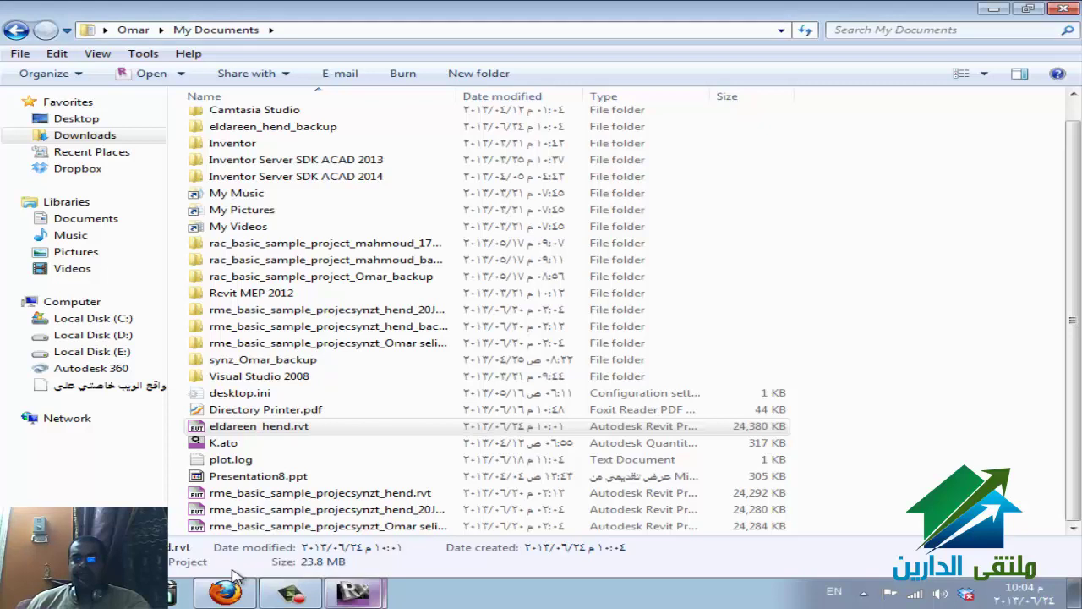
pyautogui.hotkey('alt', 'd')
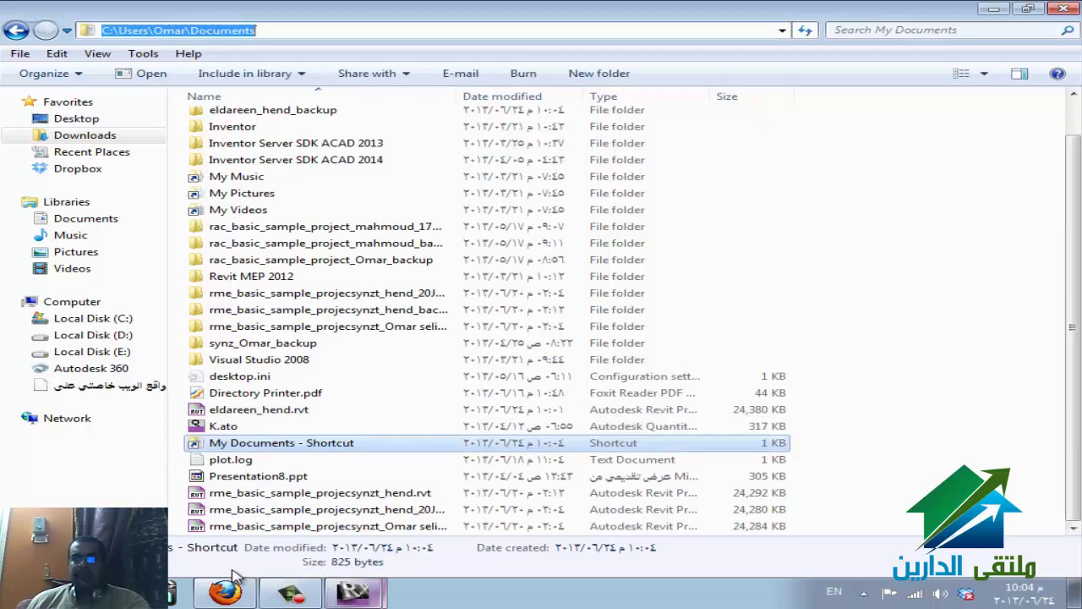
pyautogui.press('Escape')
pyautogui.press('Escape')
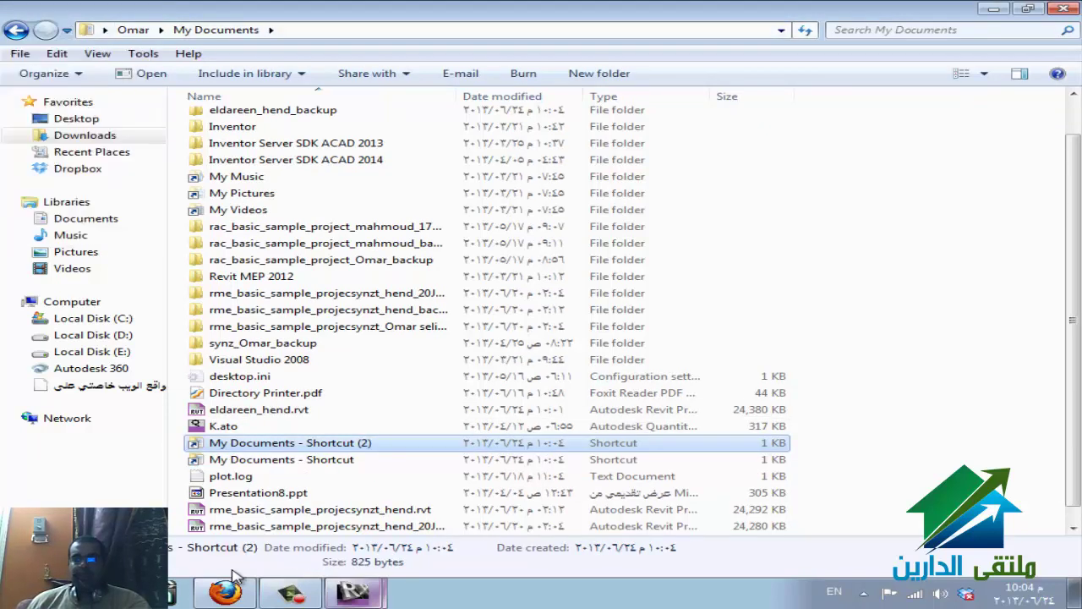
pyautogui.hotkey('alt', 'd')
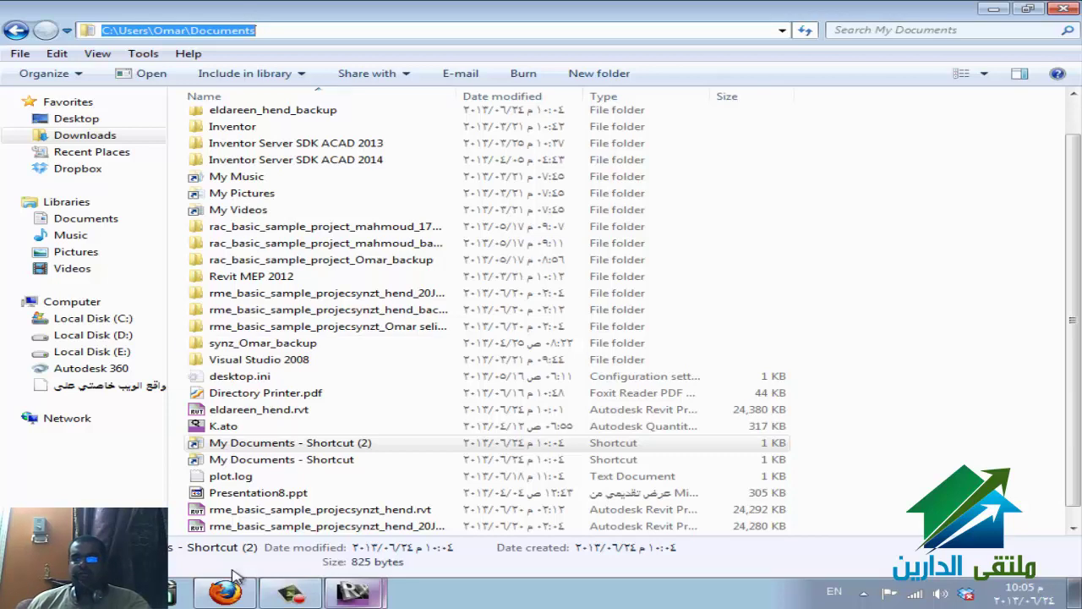
pyautogui.click(235, 572)
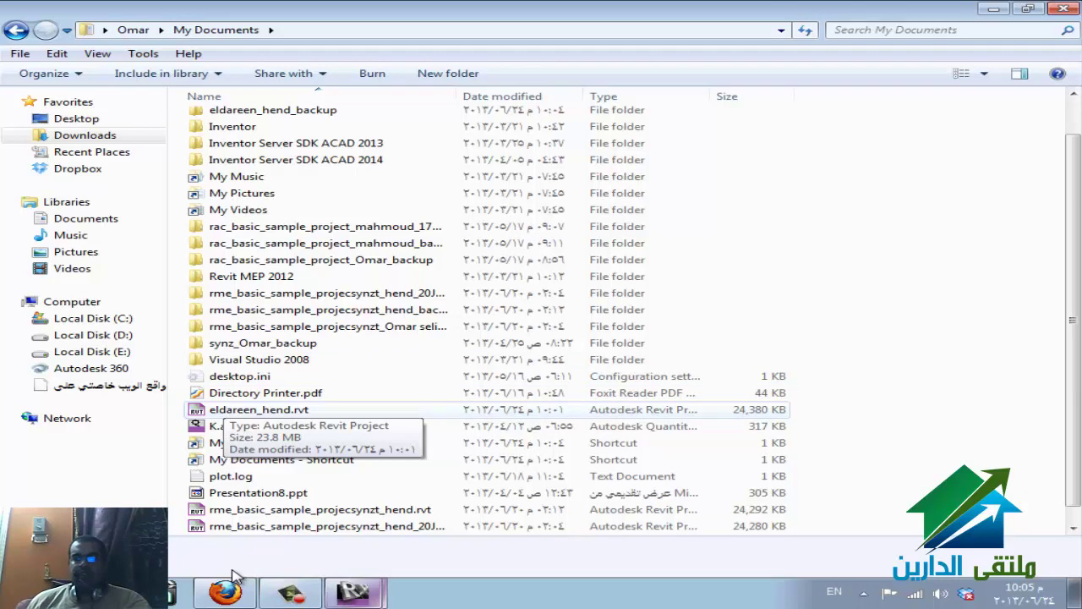
pyautogui.click(354, 592)
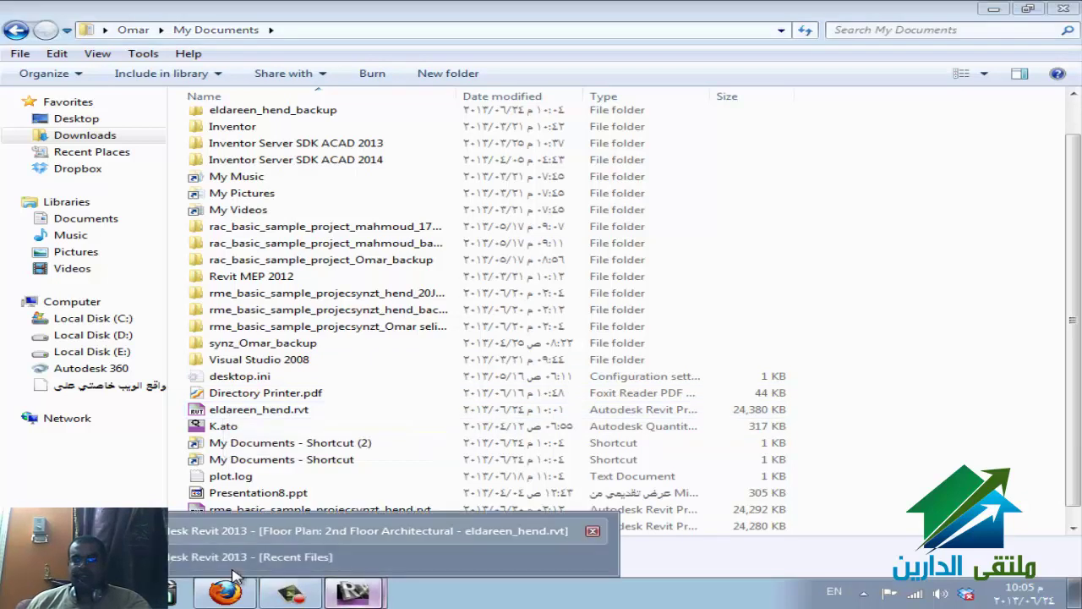
pyautogui.click(234, 566)
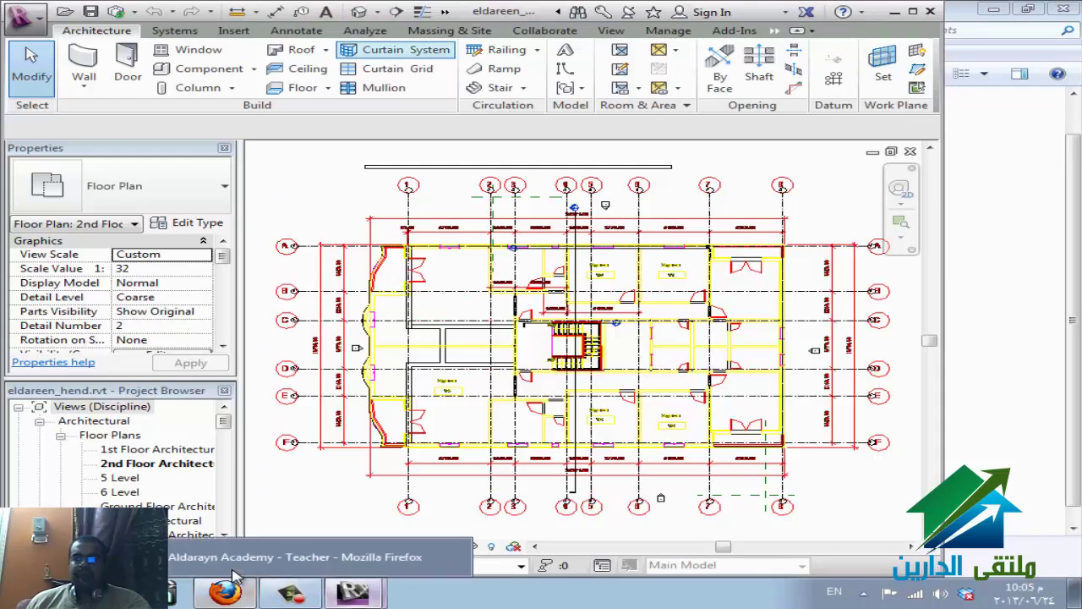
pyautogui.click(235, 577)
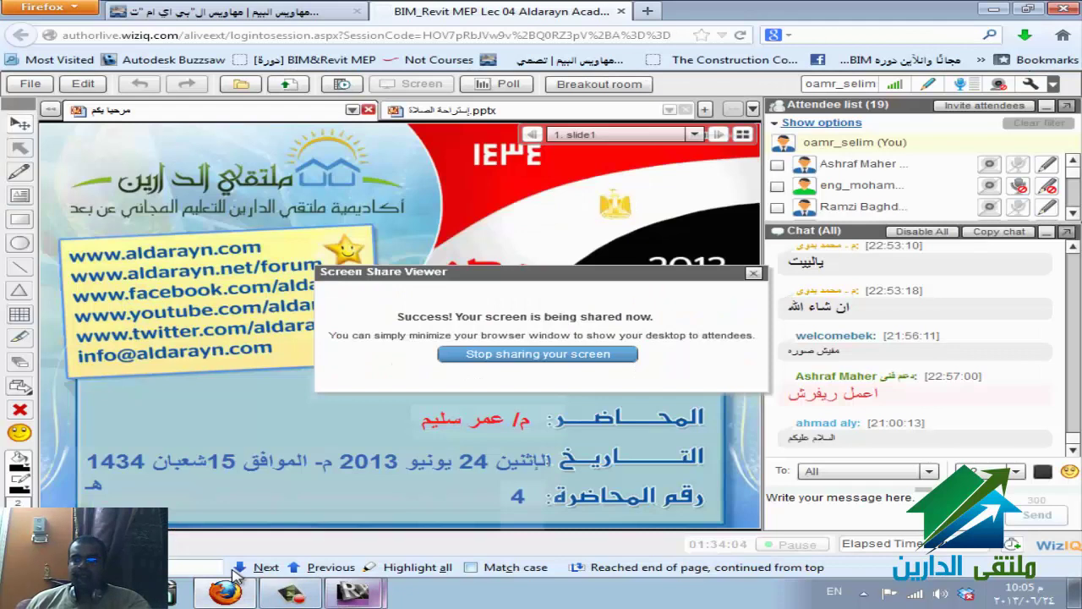
pyautogui.click(352, 590)
pyautogui.click(364, 530)
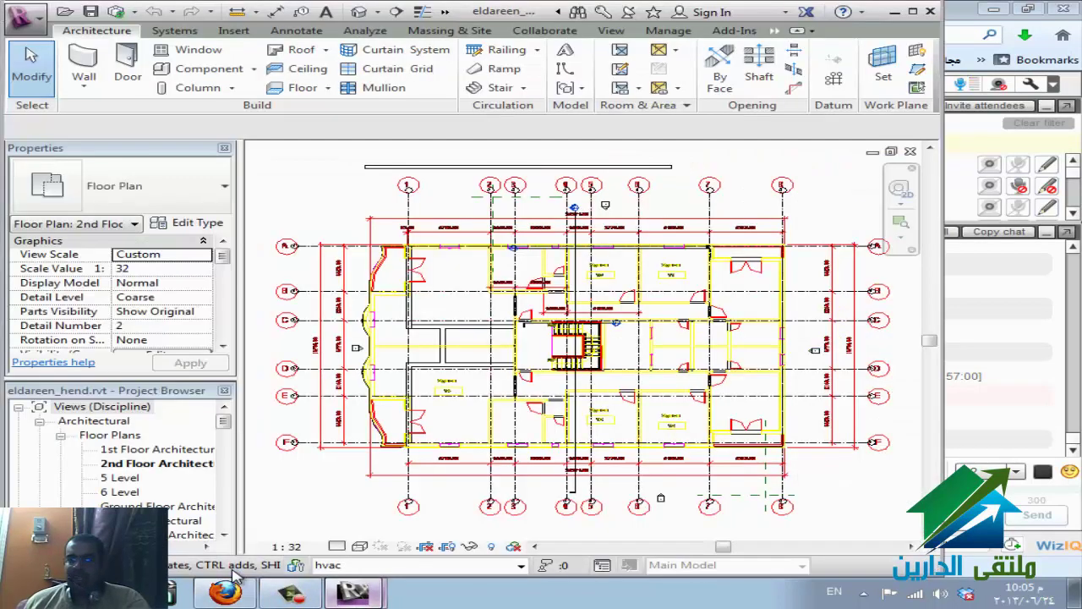
pyautogui.click(235, 576)
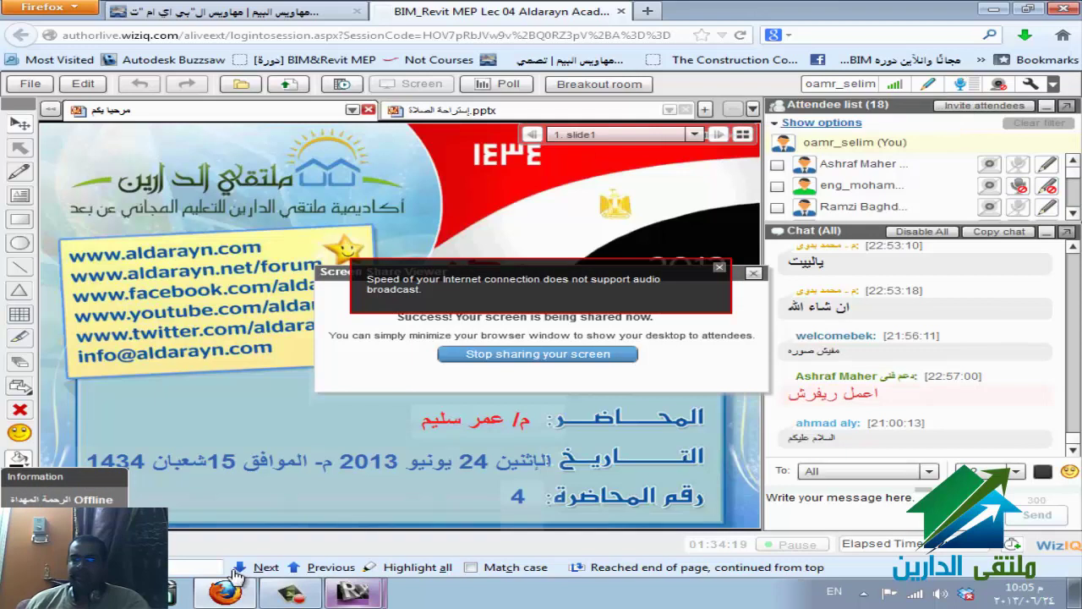
pyautogui.hotkey('alt', 'shift')
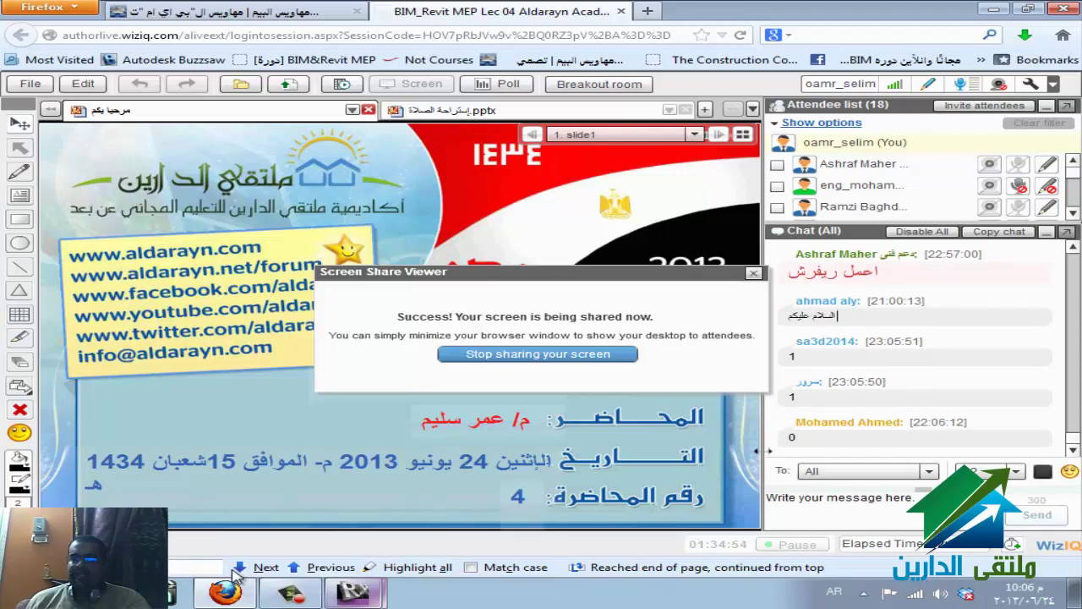
pyautogui.click(233, 565)
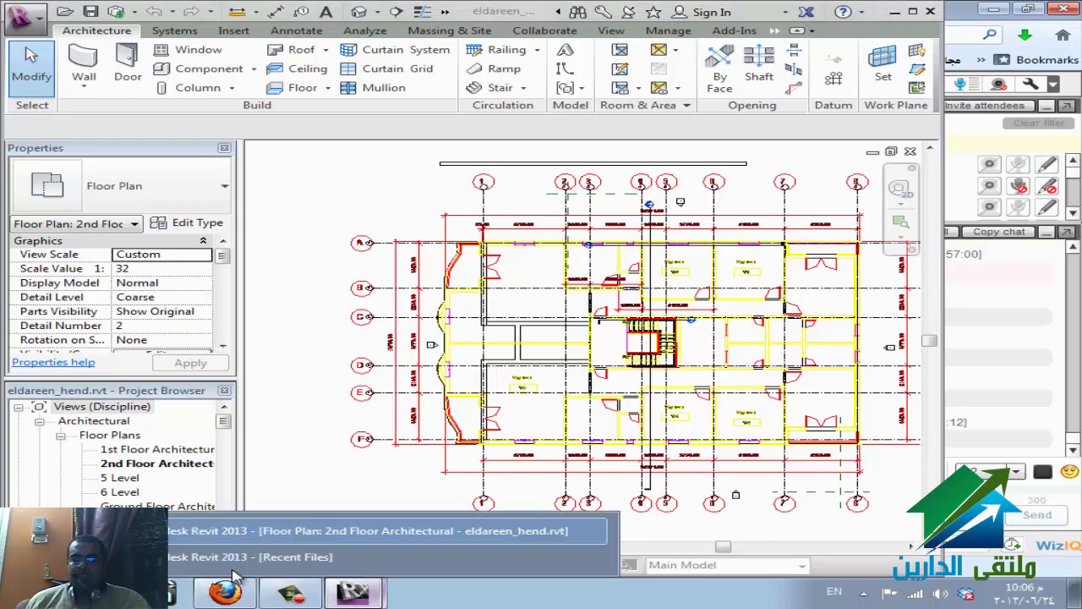
# - In Options, set the General-tab Username to the second team member's name, review File Locations, and confirm
pyautogui.click(237, 572)
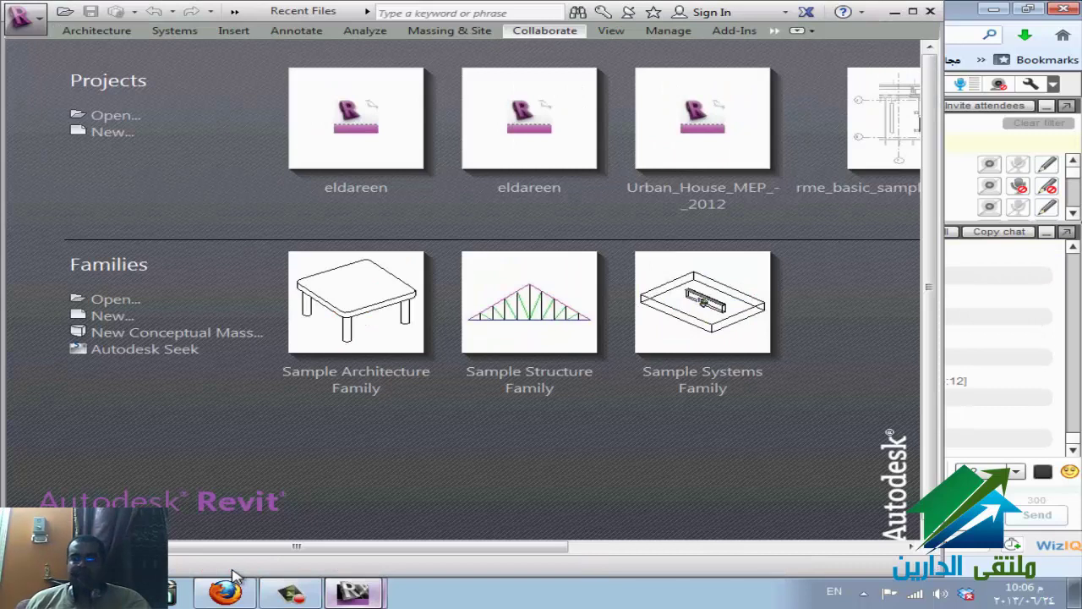
pyautogui.hotkey('alt', 'f')
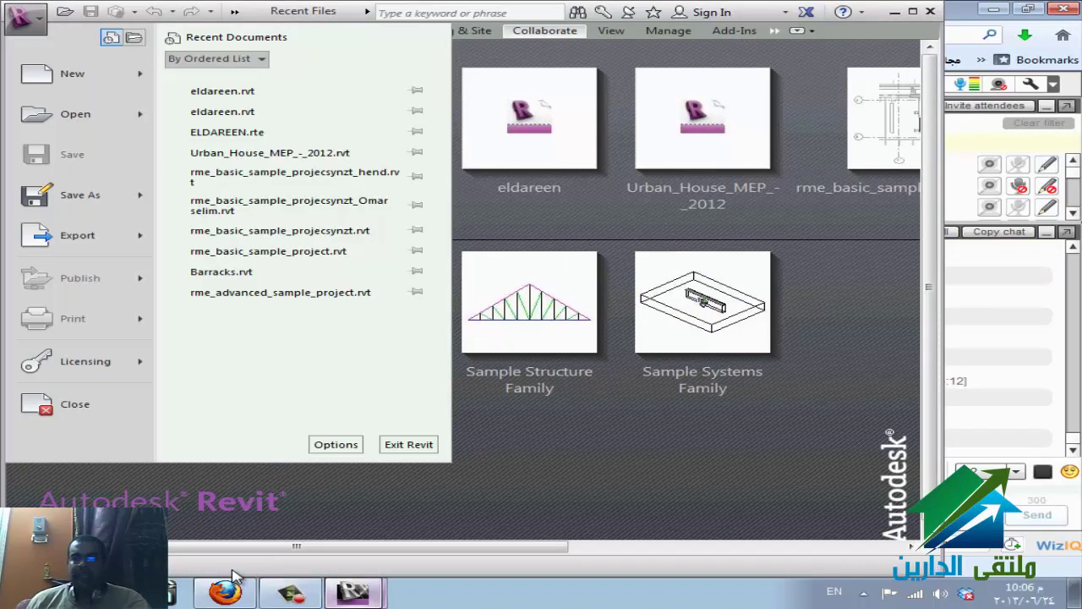
pyautogui.press('Tab')
pyautogui.press('Return')
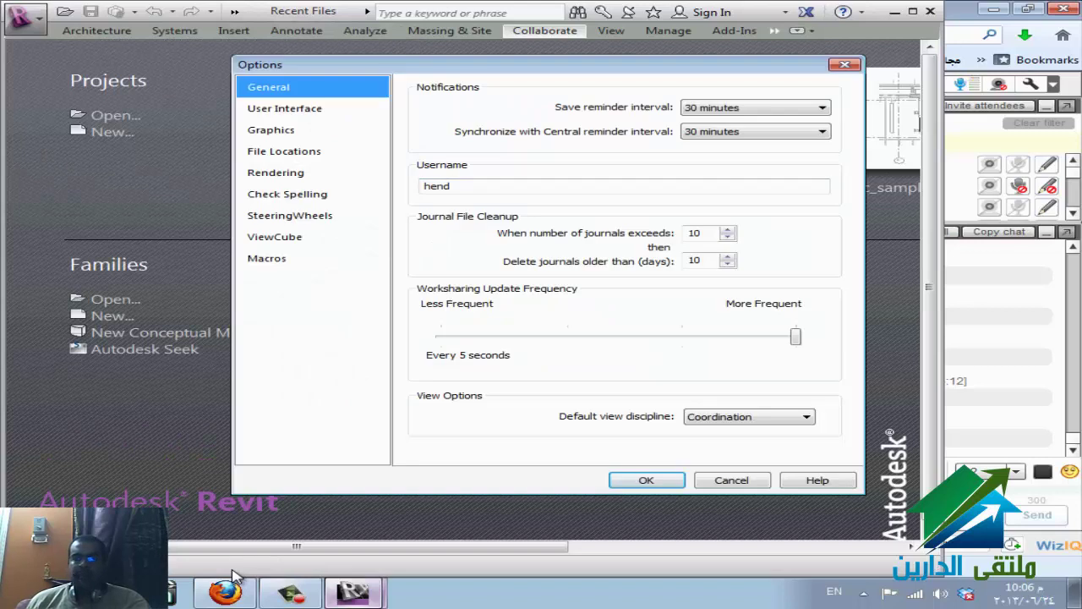
pyautogui.press('Tab')
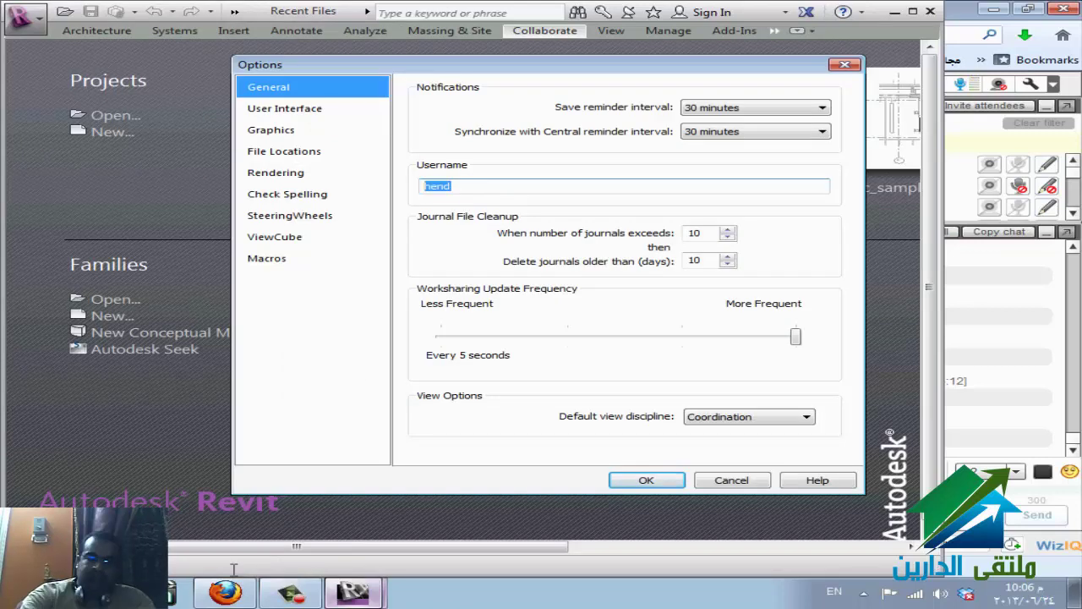
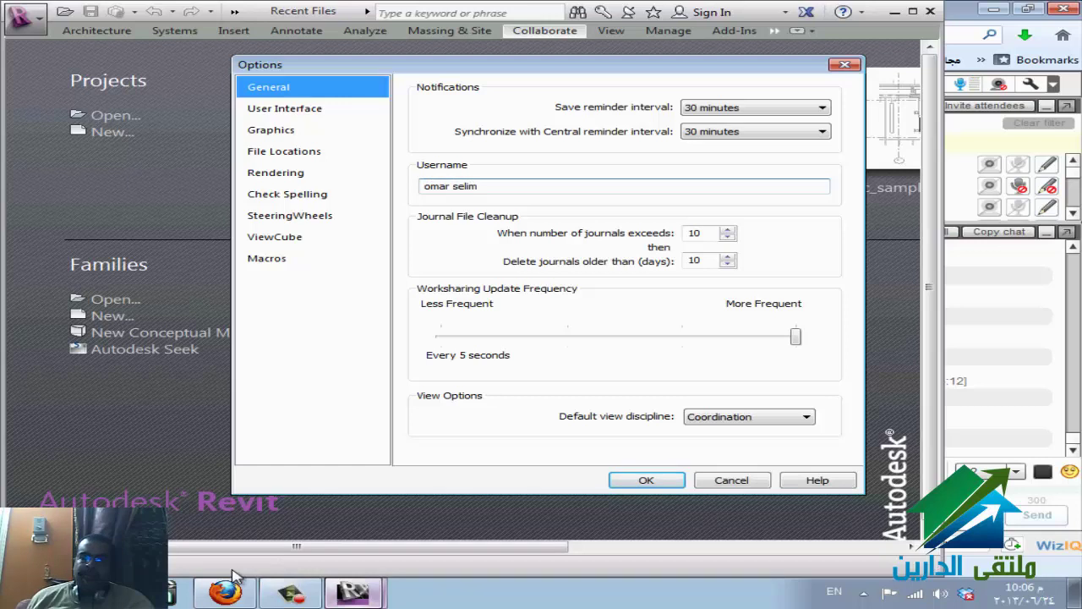
pyautogui.click(284, 151)
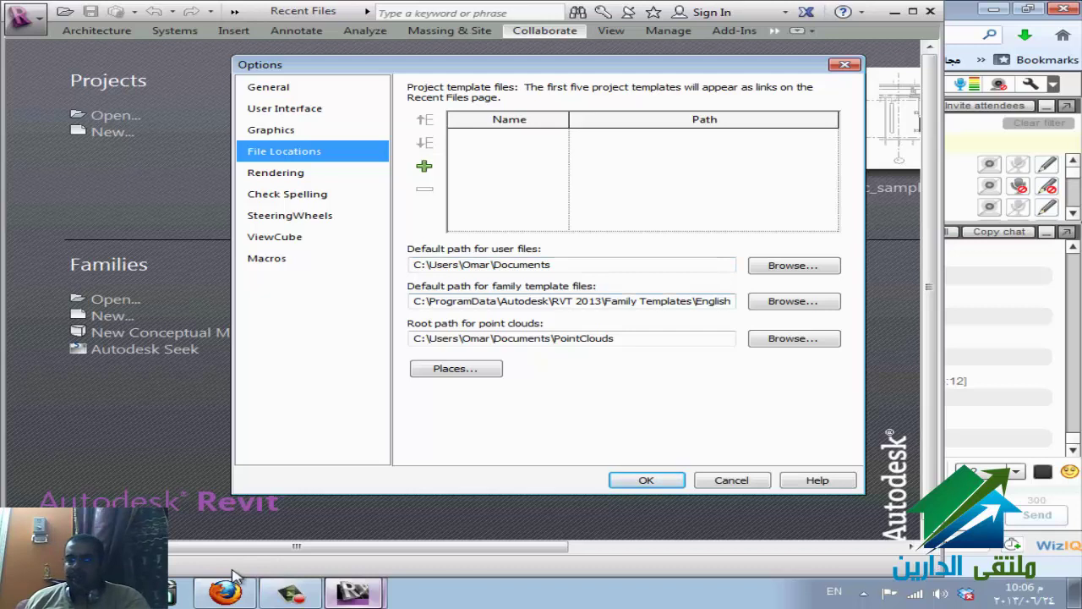
pyautogui.press('Return')
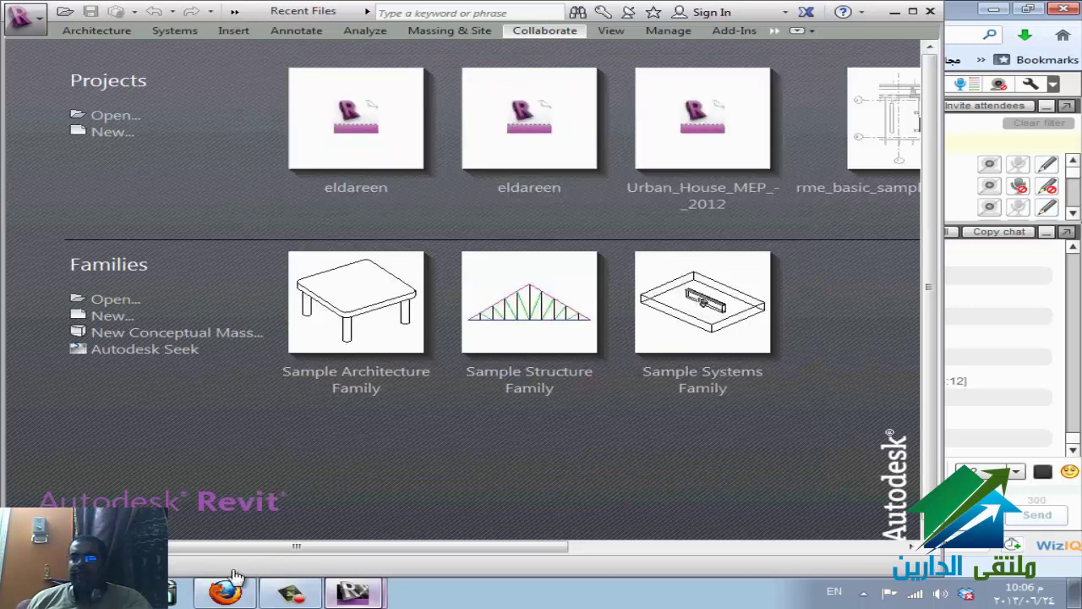
# - Reopen the Open dialog with eldareen.rvt on Local Disk (E:) and Create New Local ticked
pyautogui.hotkey('ctrl', 'o')
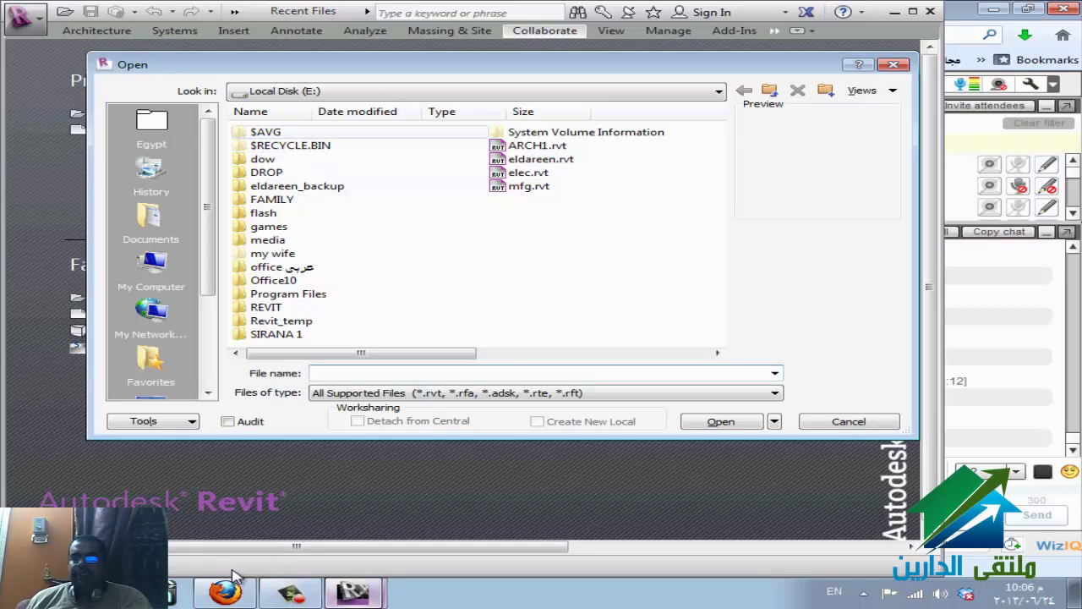
pyautogui.click(541, 159)
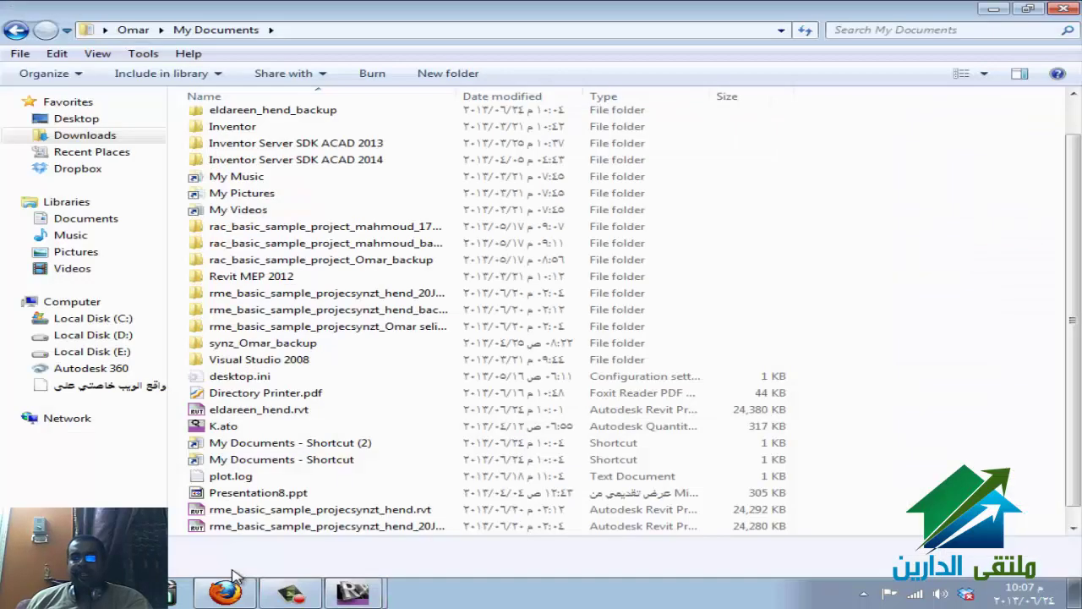
pyautogui.hotkey('ctrl', 'v')
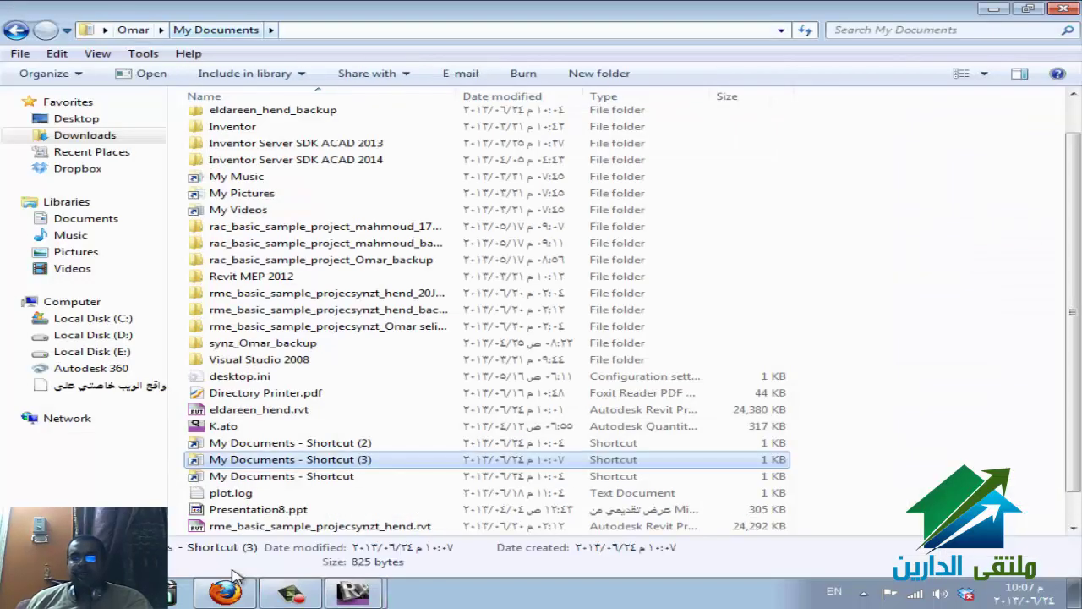
pyautogui.click(352, 592)
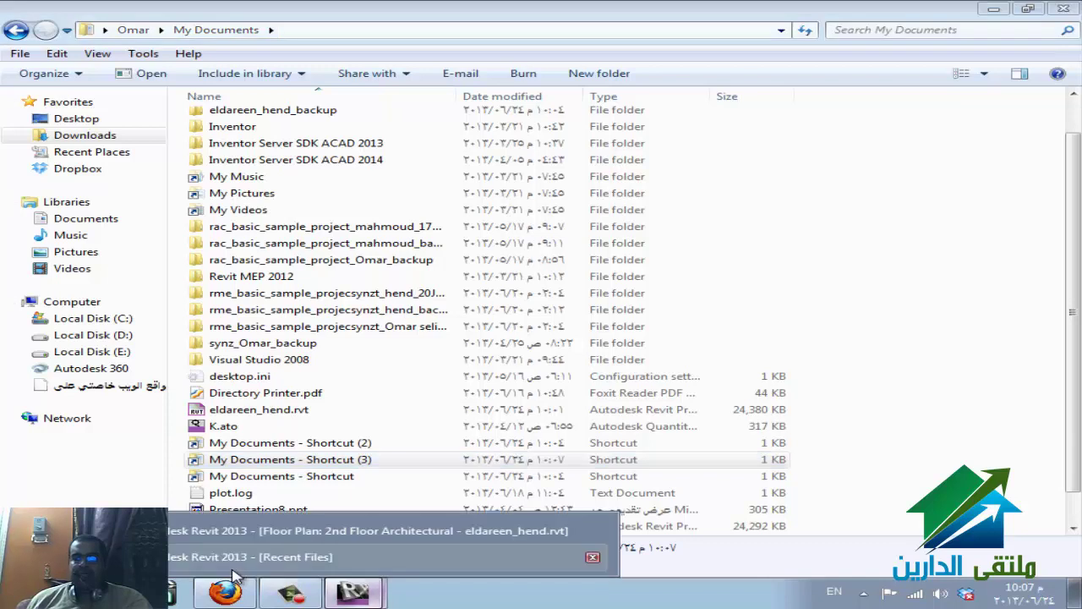
pyautogui.click(338, 531)
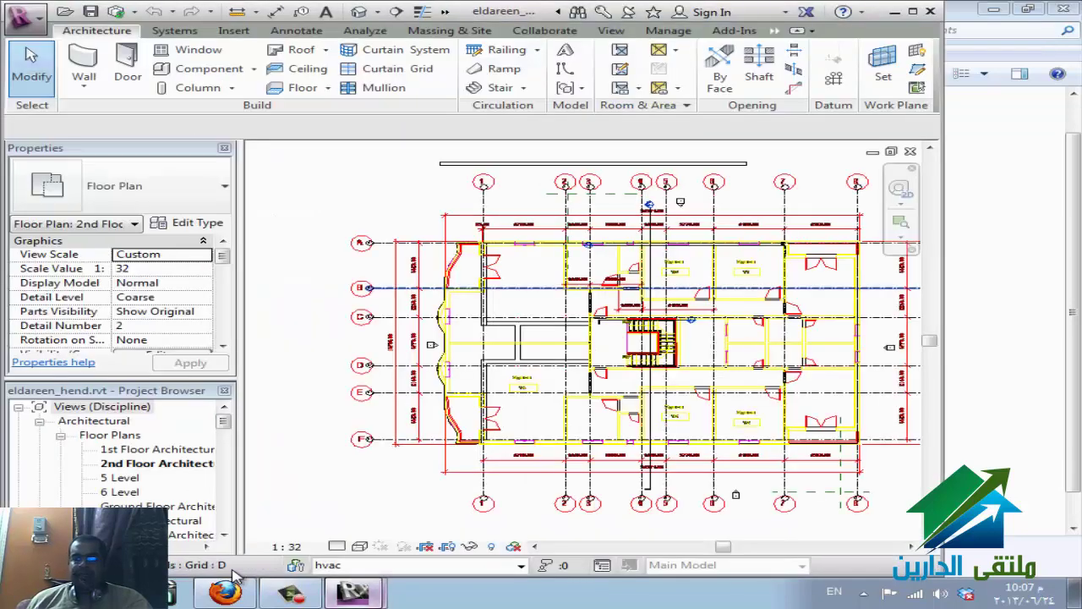
pyautogui.click(352, 591)
pyautogui.click(249, 556)
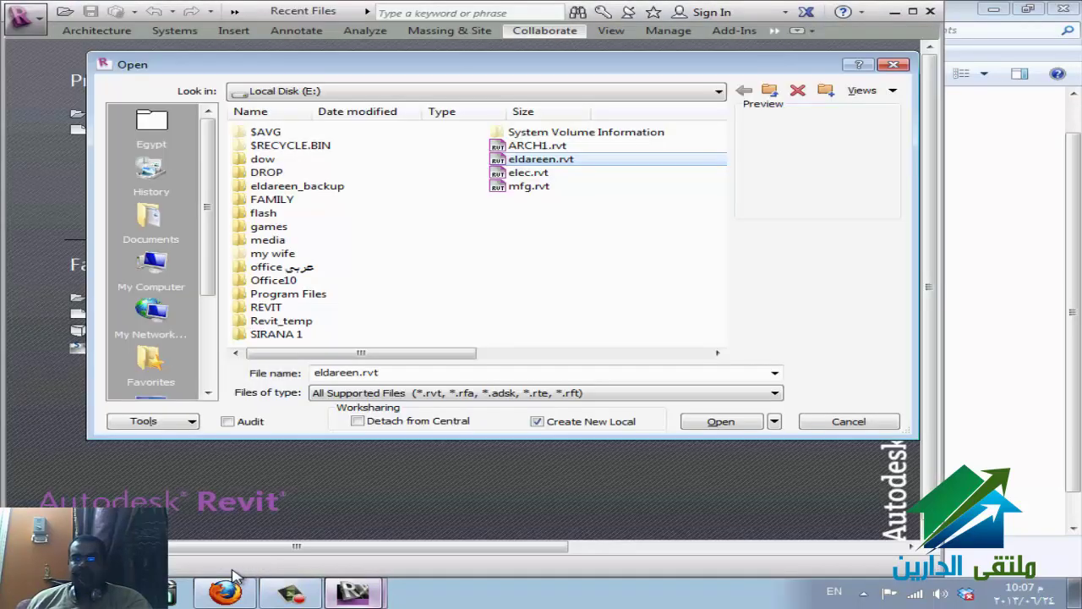
# - Open eldareen as a new local copy and request permission to edit grid 1
pyautogui.click(721, 421)
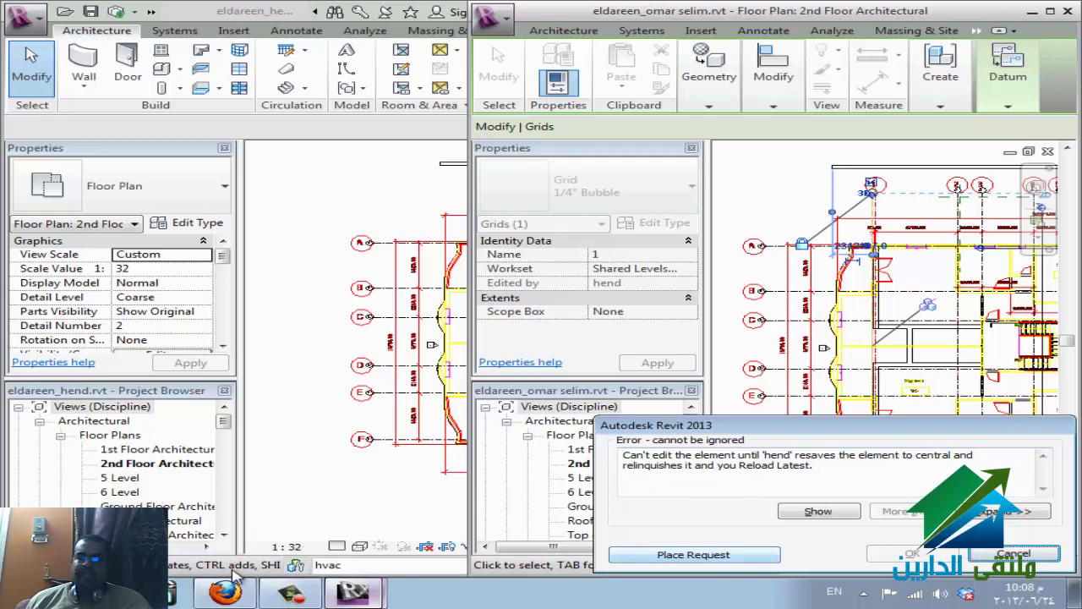
pyautogui.press('Return')
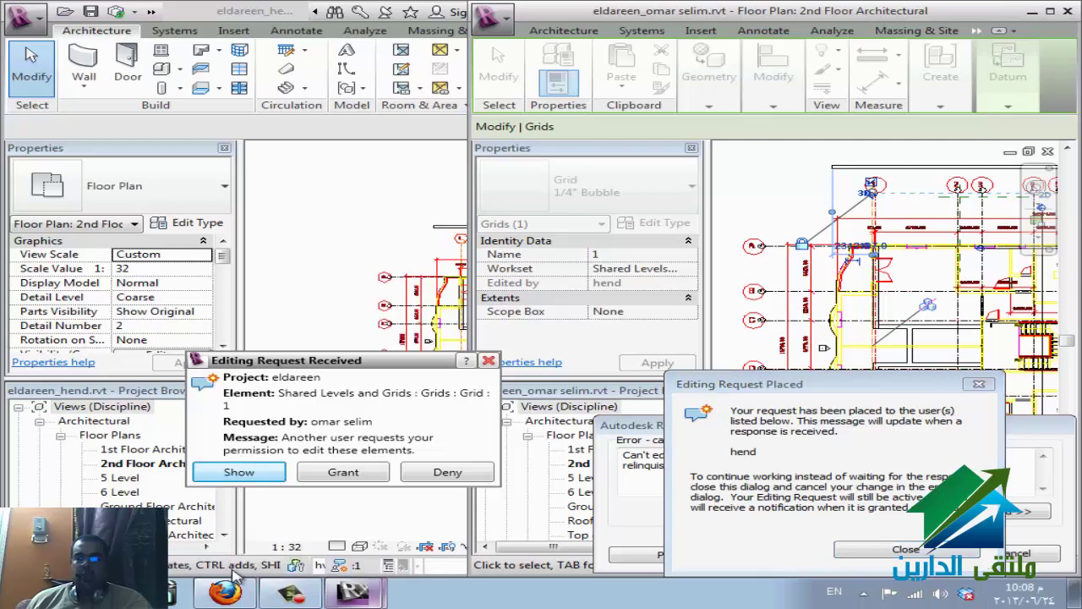
# - Grant the Grid 1 editing request in the first user's window and check the Worksets borrower
pyautogui.click(236, 573)
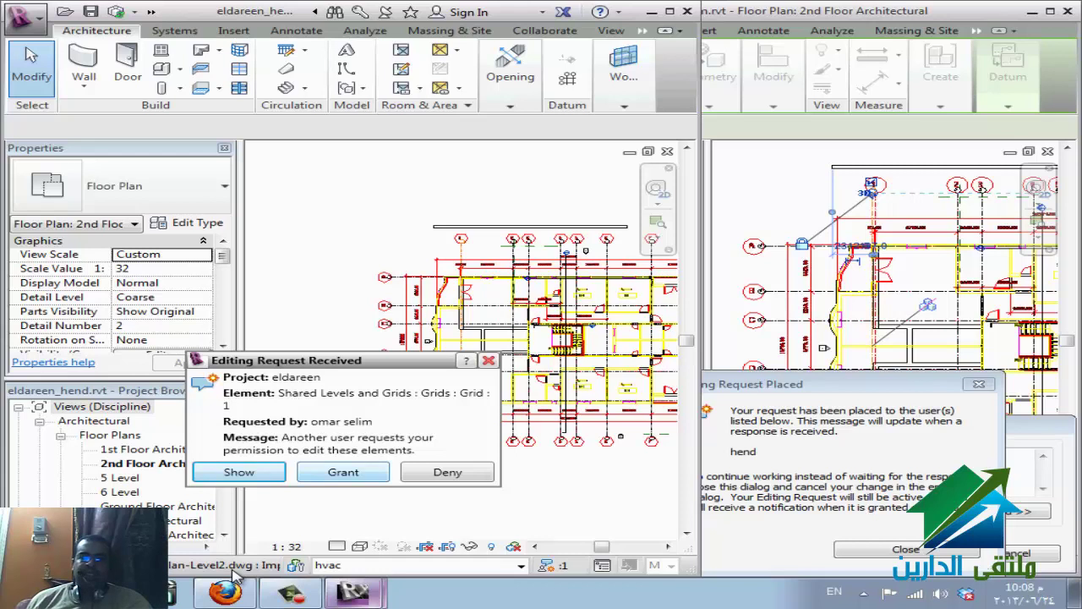
pyautogui.press('Escape')
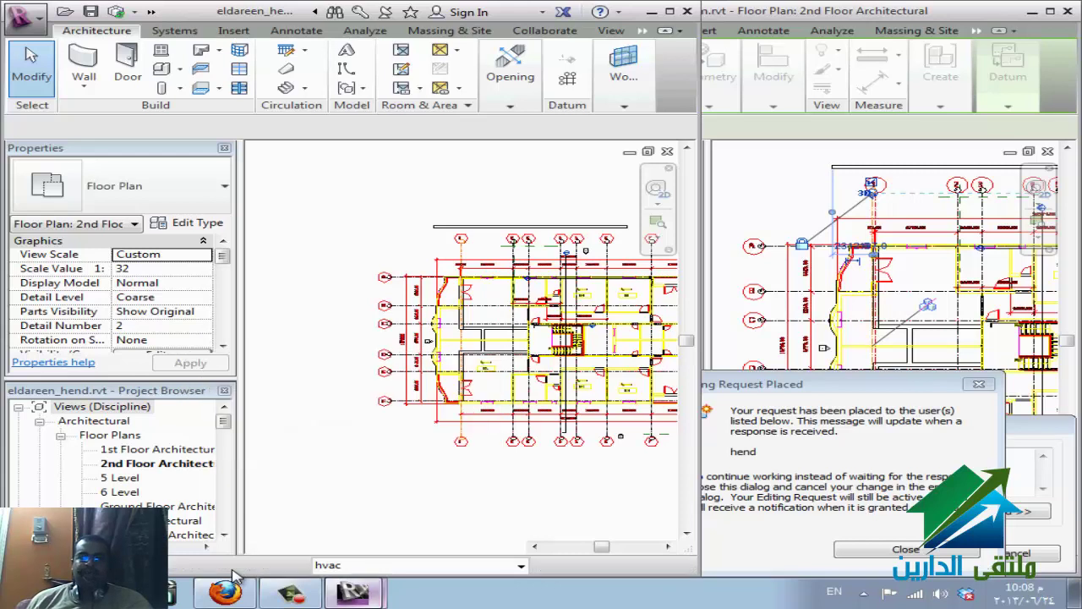
pyautogui.press('Escape')
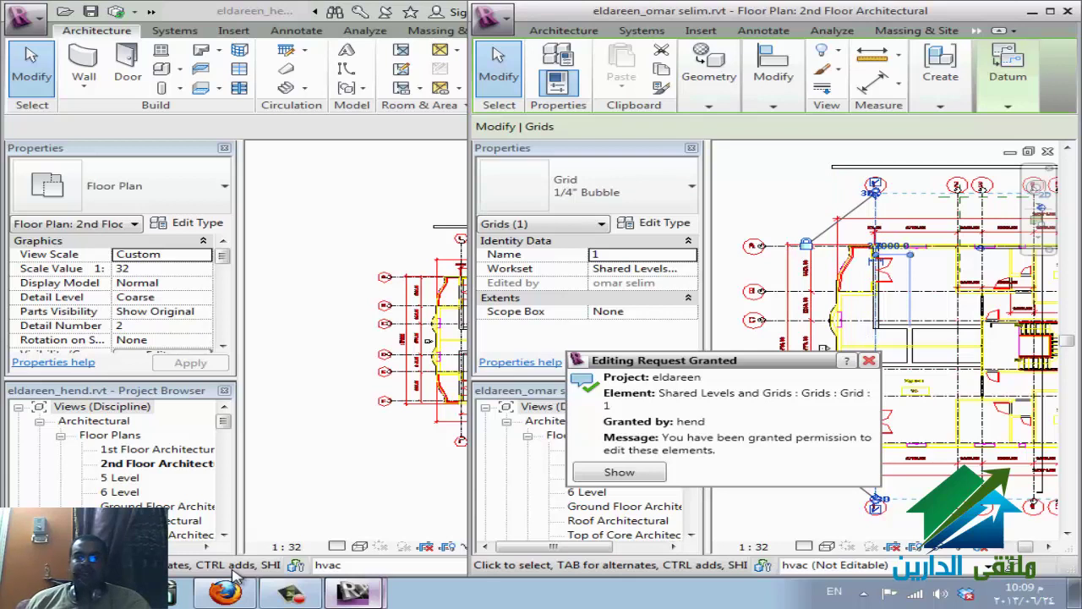
pyautogui.click(235, 572)
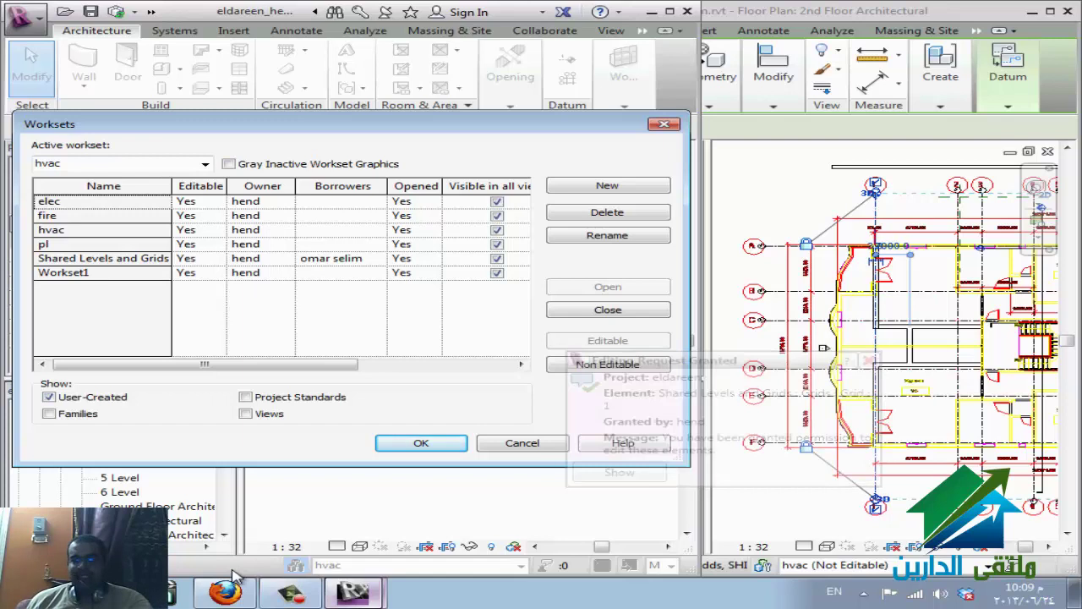
# - Set the elec and fire worksets to Non Editable and accept the Worksets dialog
pyautogui.press('Down')
pyautogui.press('Down')
pyautogui.press('Down')
pyautogui.press('Down')
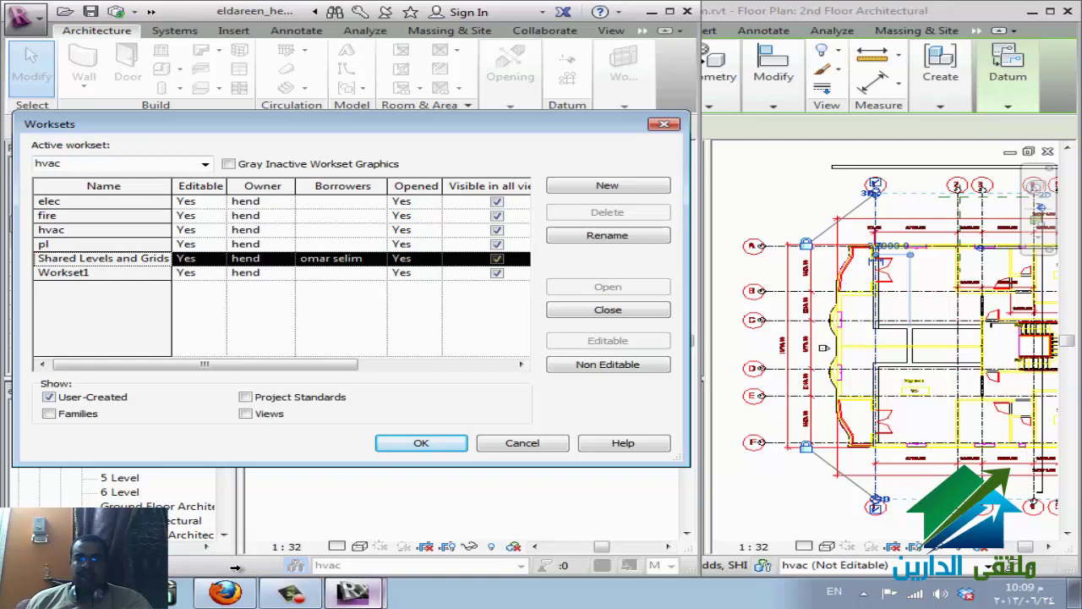
pyautogui.press('Up')
pyautogui.press('Up')
pyautogui.press('Up')
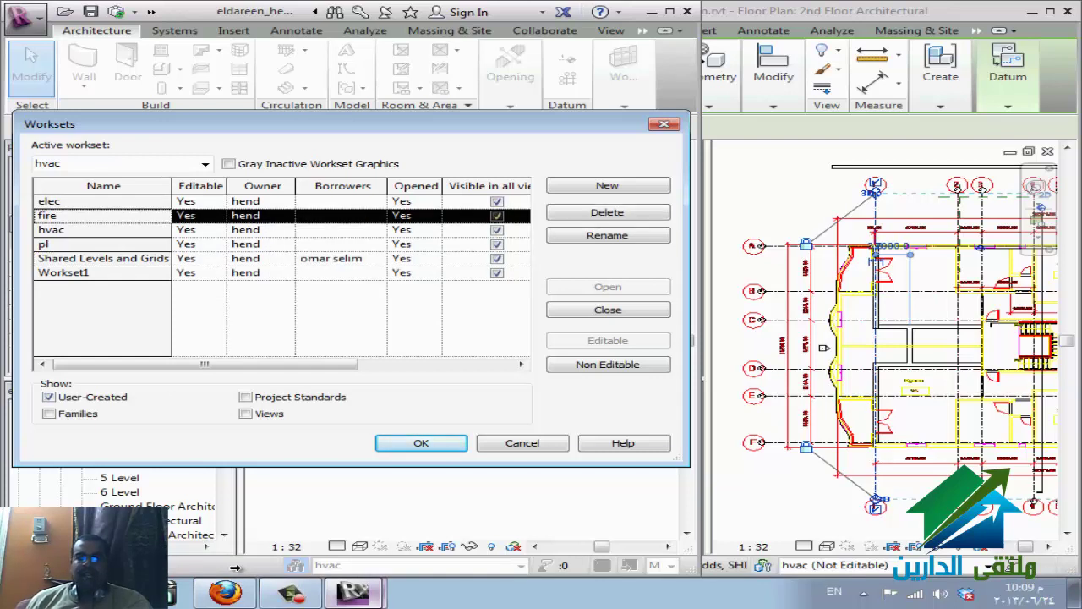
pyautogui.hotkey('shift', 'Up')
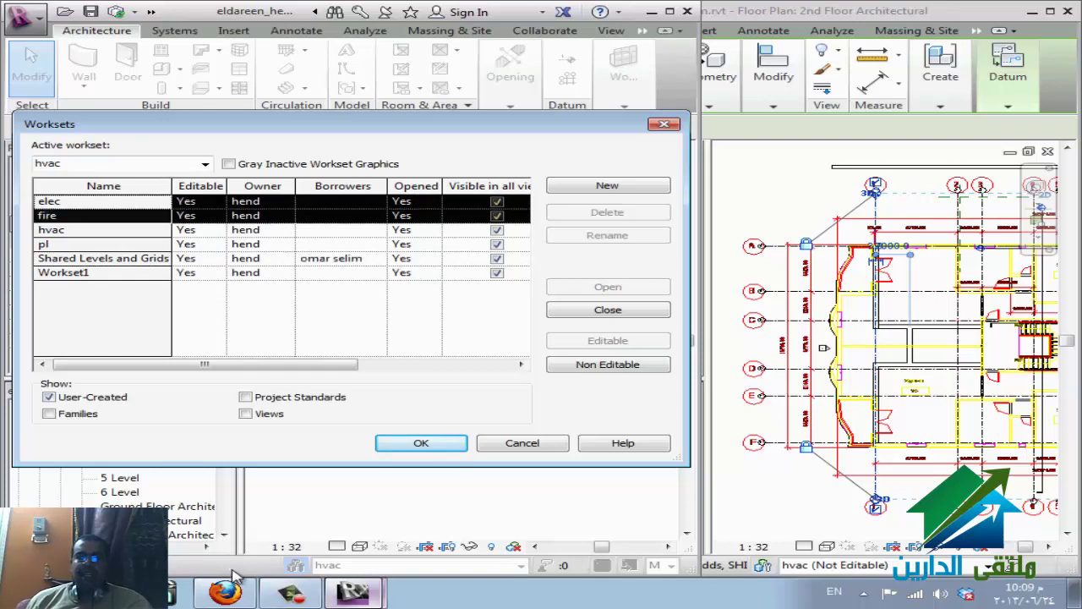
pyautogui.press('Return')
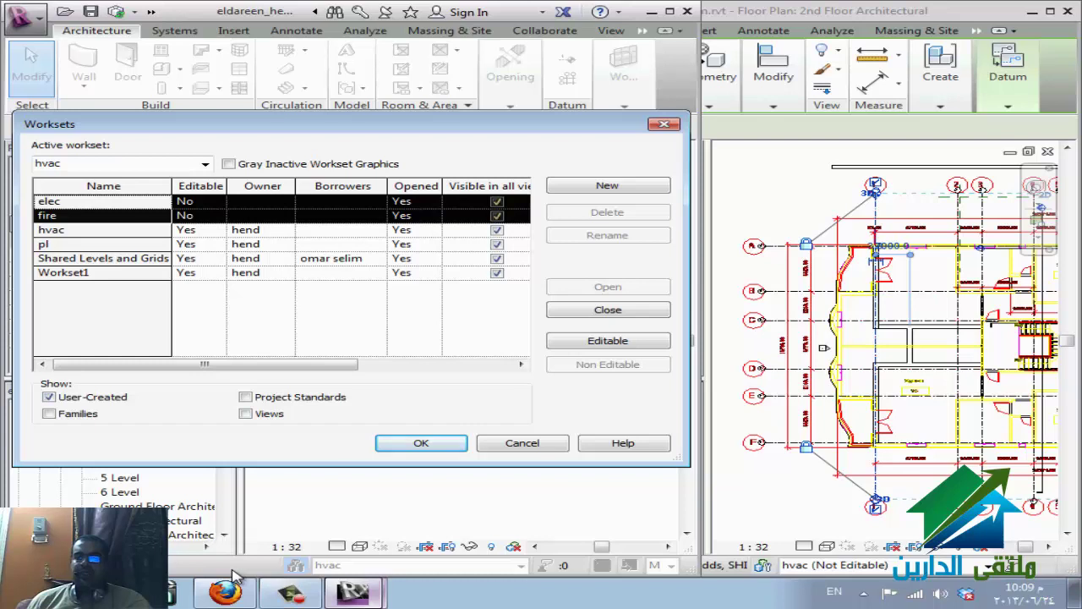
pyautogui.press('Return')
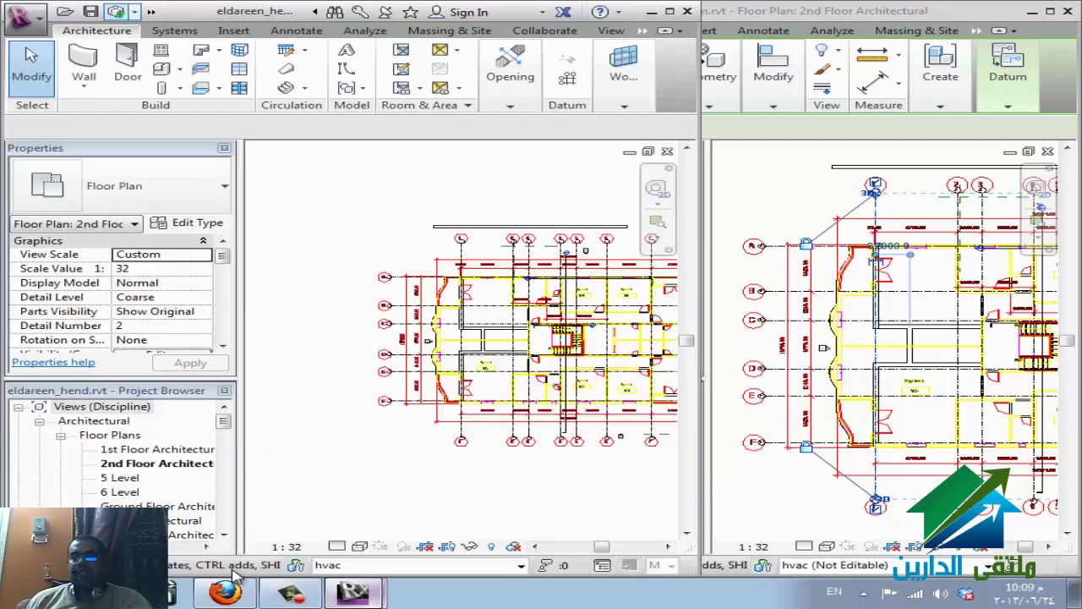
# - Synchronize the first user's local file with central eldareen, then return to the WizIQ session
pyautogui.click(115, 11)
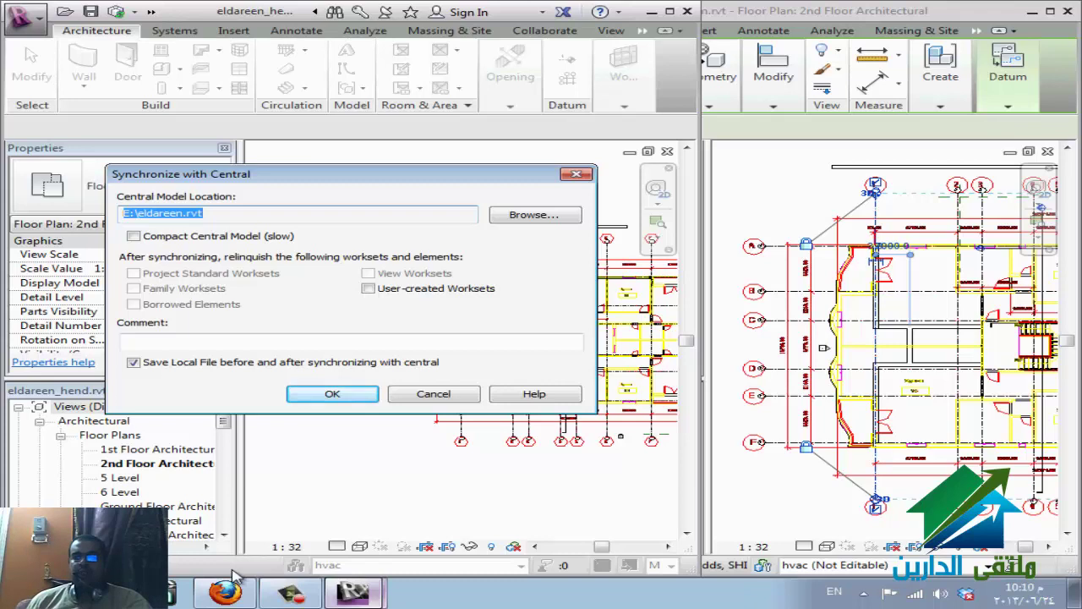
pyautogui.press('Return')
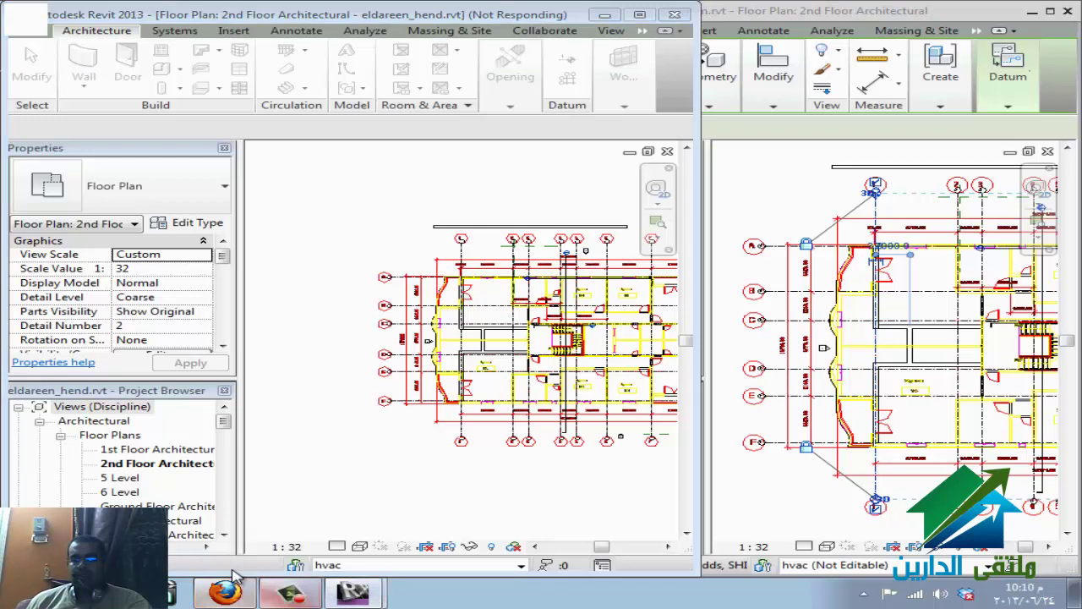
pyautogui.click(235, 580)
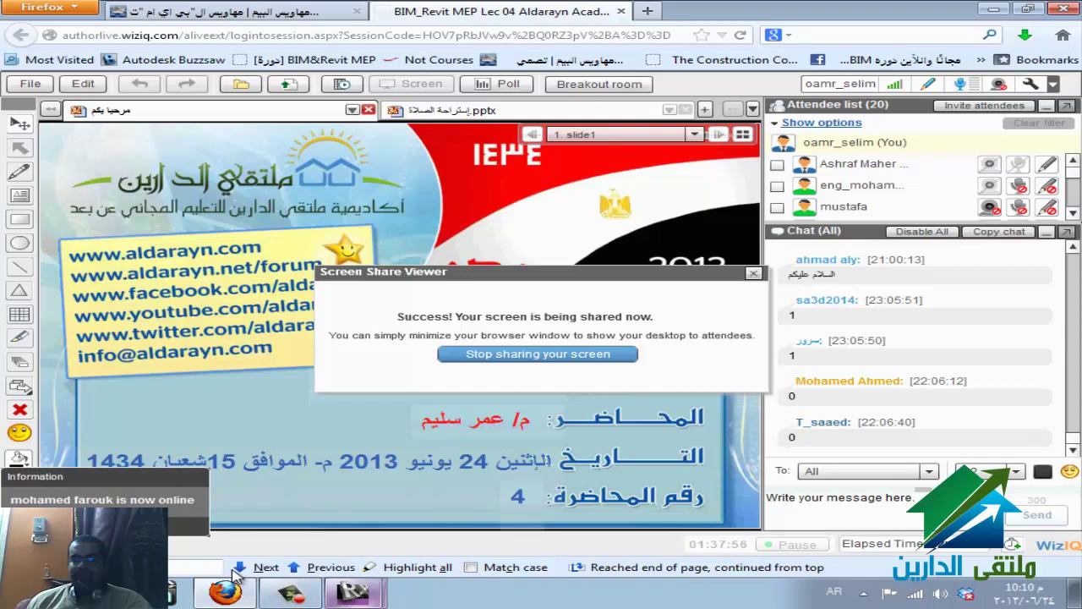
pyautogui.click(353, 592)
pyautogui.click(364, 553)
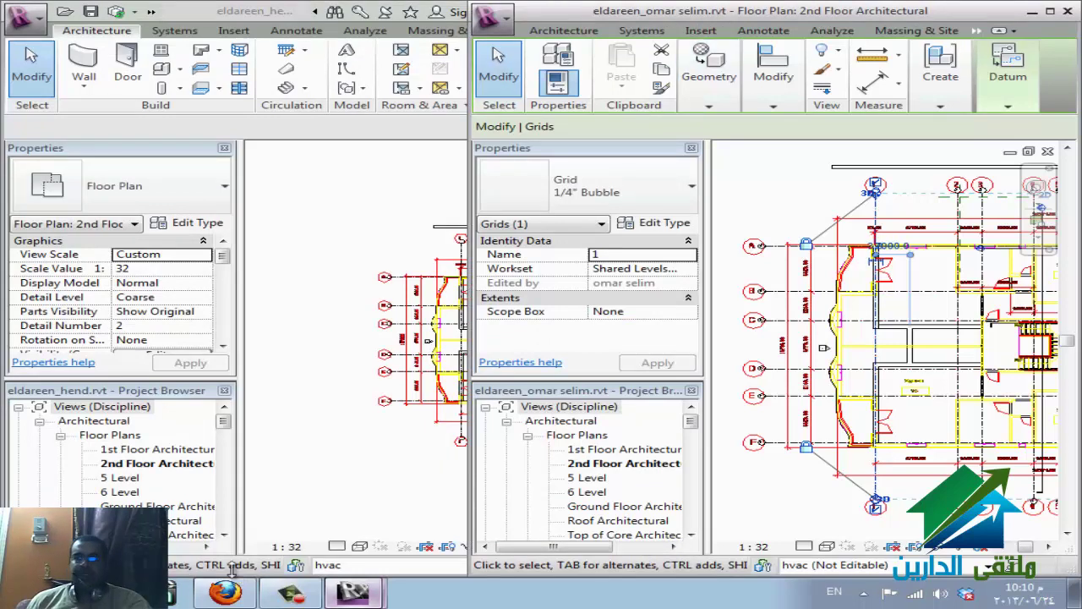
pyautogui.press('super+Up')
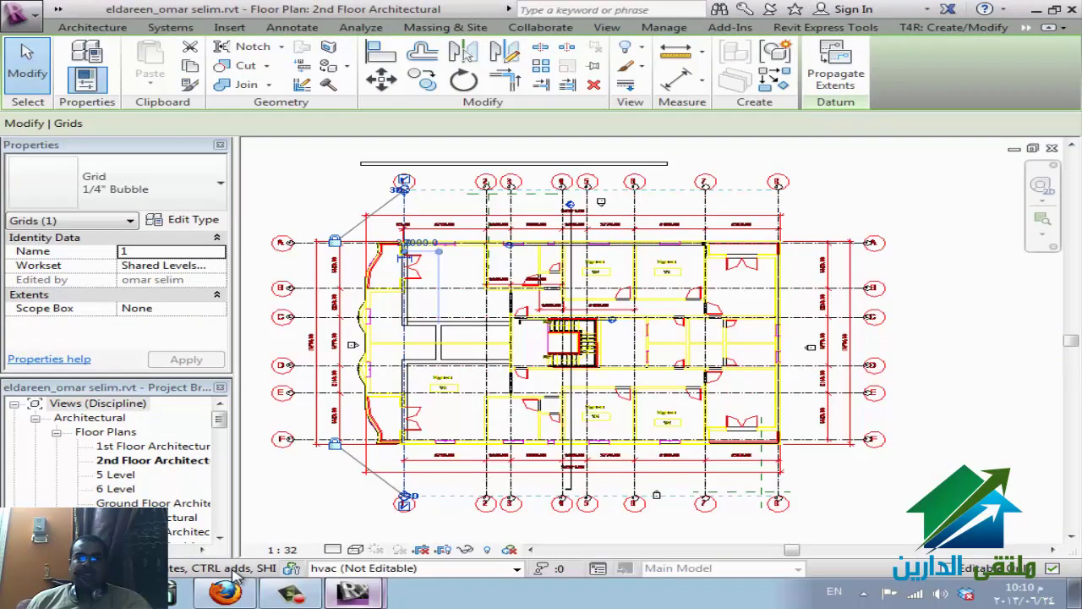
pyautogui.press('super+Right')
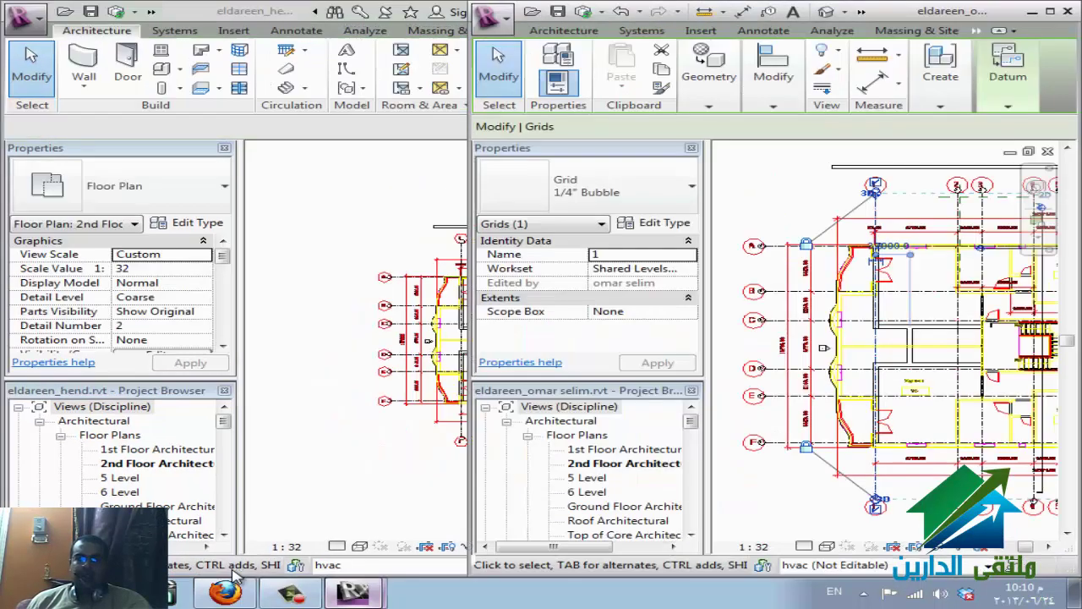
pyautogui.hotkey('alt', 'f')
pyautogui.press('Escape')
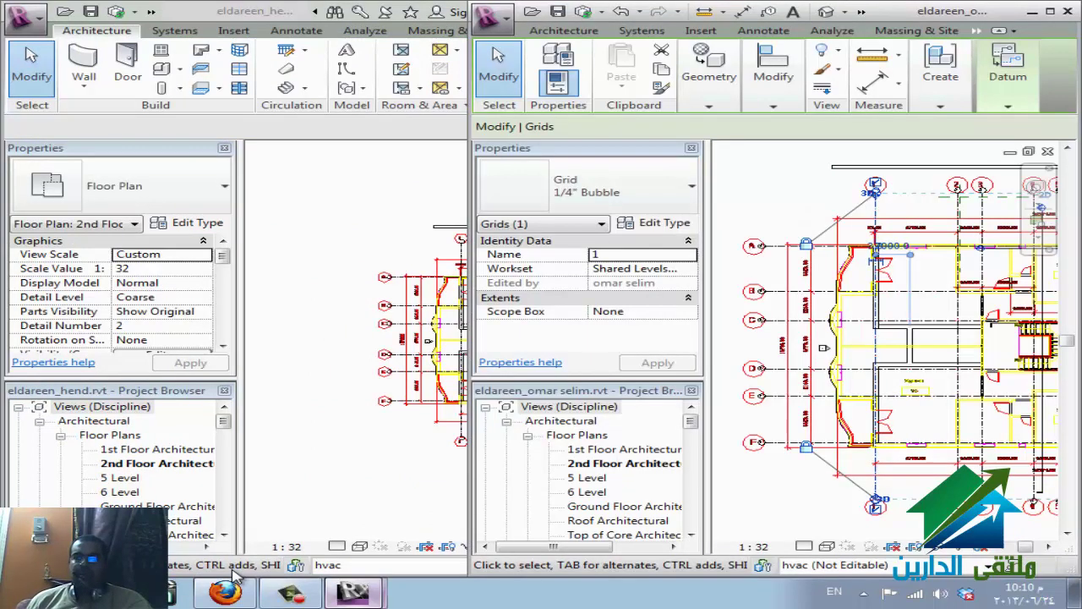
# - Synchronize with central with Borrowed Elements left checked for relinquishing
pyautogui.hotkey('alt', '3')
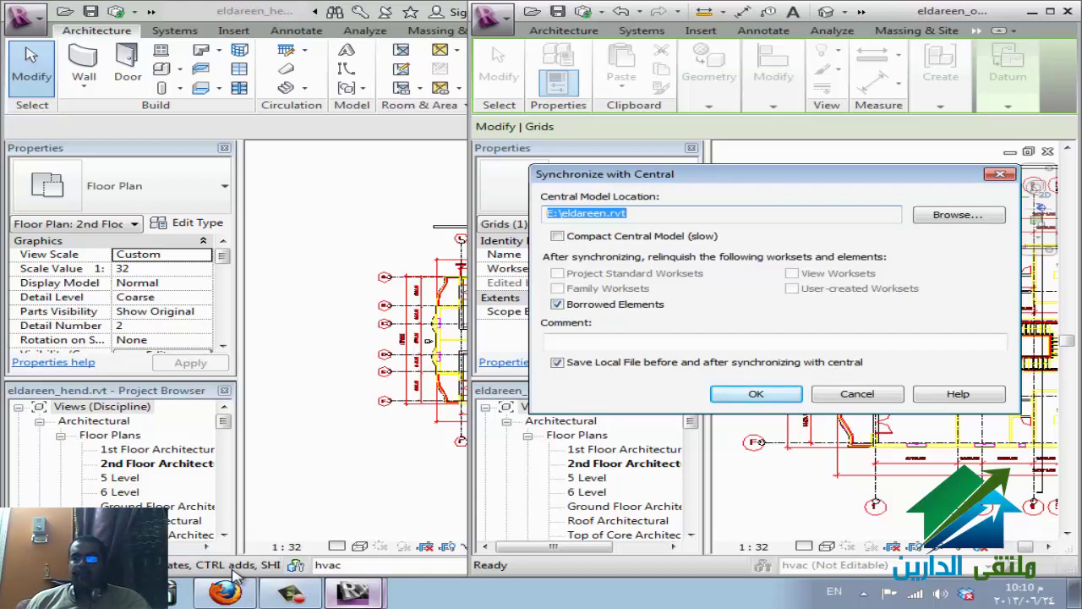
pyautogui.press('Tab')
pyautogui.press('Tab')
pyautogui.press('Tab')
pyautogui.press('space')
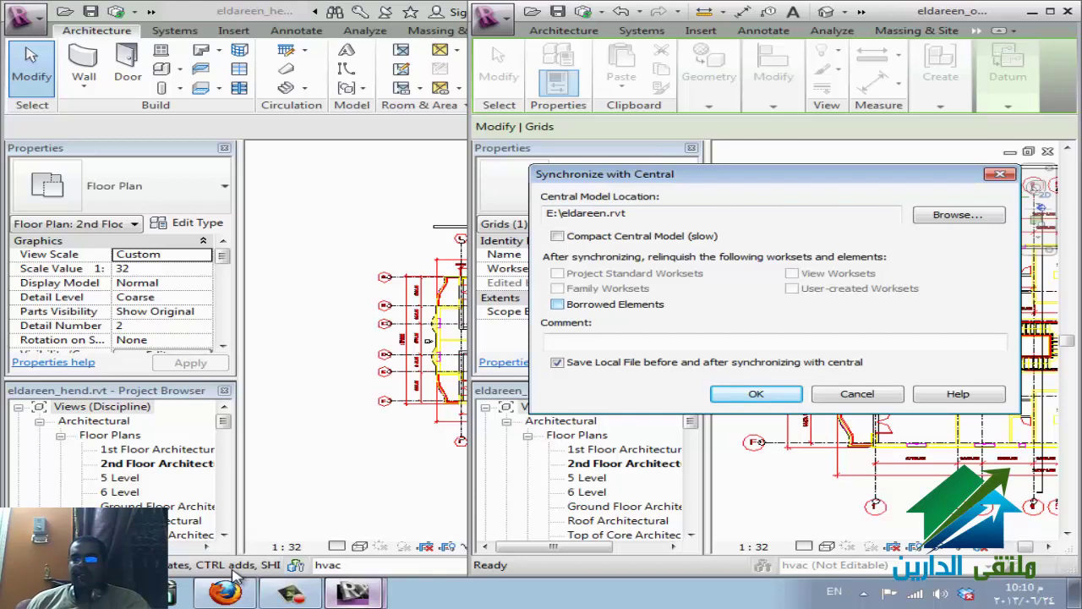
pyautogui.press('space')
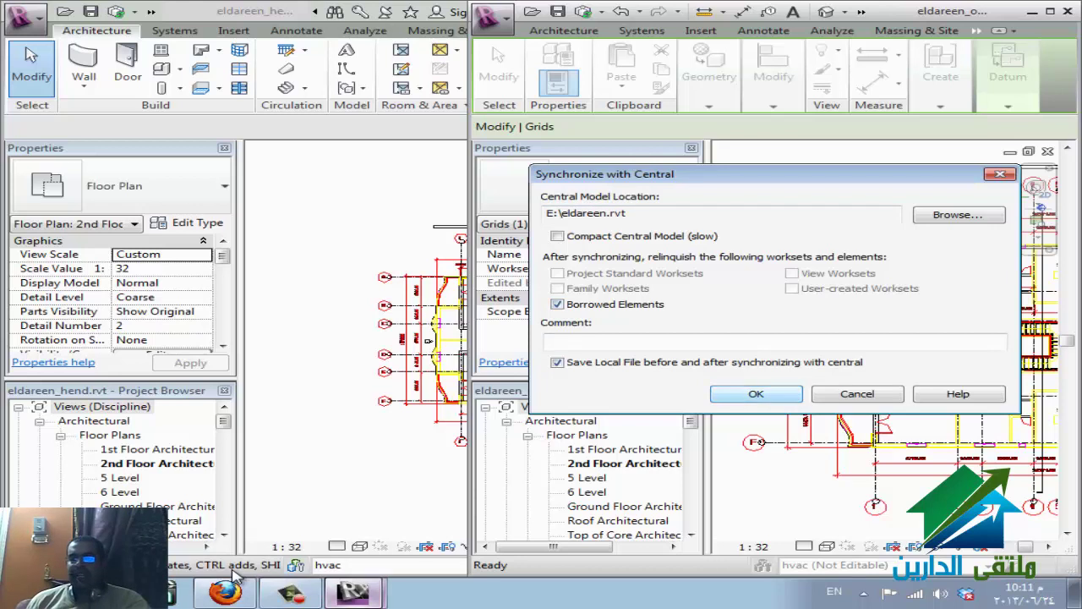
pyautogui.press('Return')
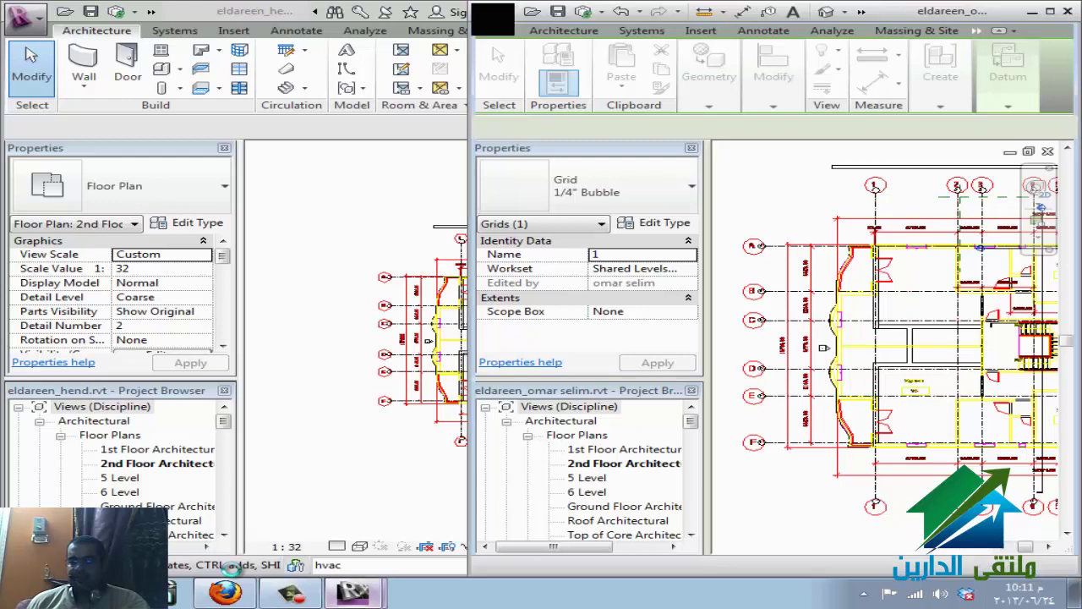
# - Make the elec and fire worksets editable by the second user
pyautogui.press('Escape')
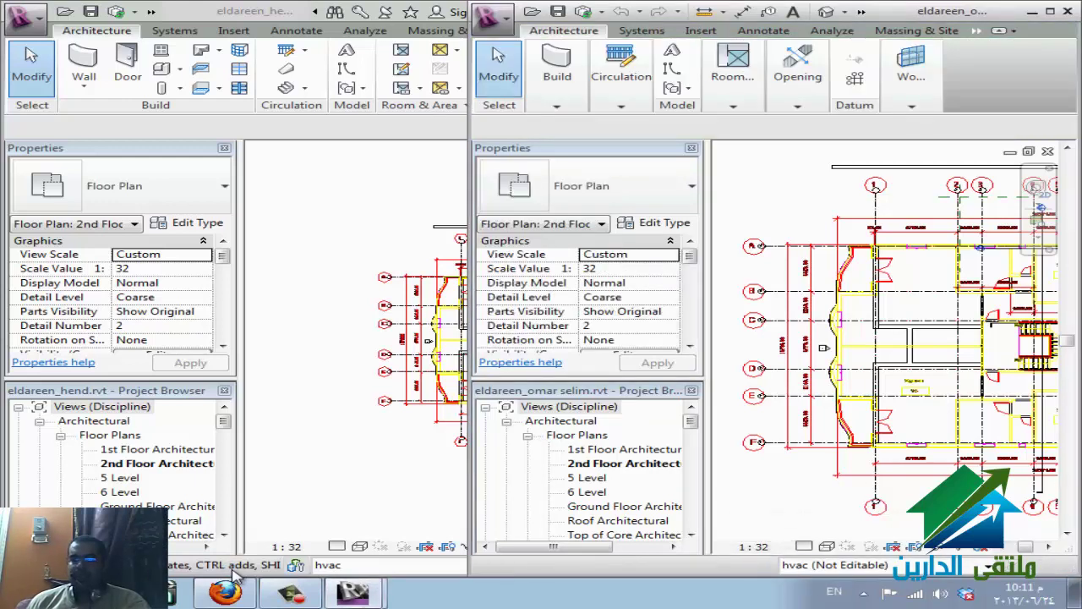
pyautogui.click(763, 565)
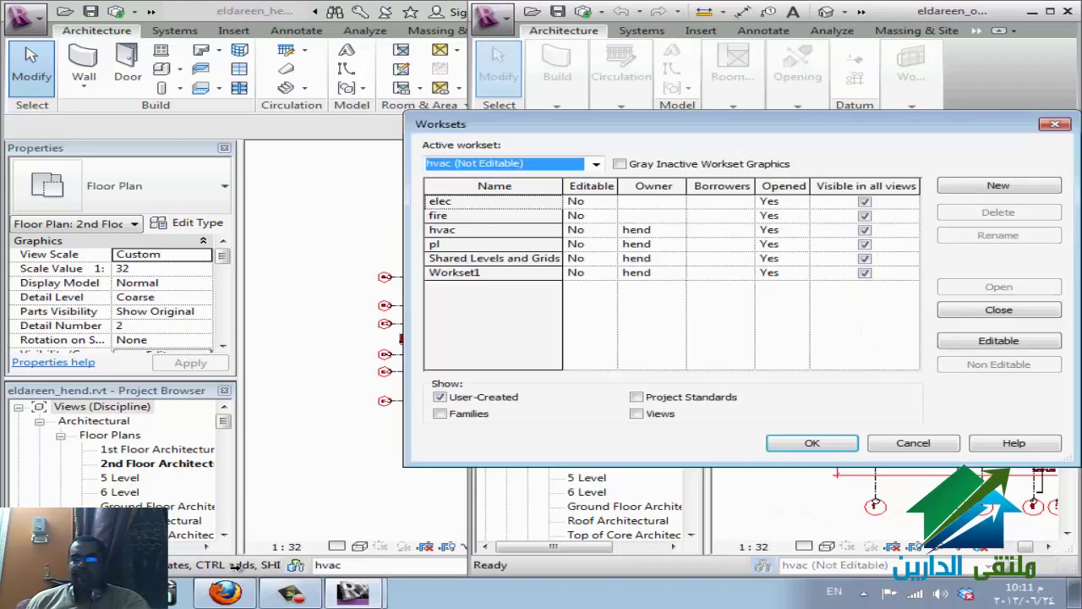
pyautogui.press('Tab')
pyautogui.hotkey('shift', 'Down')
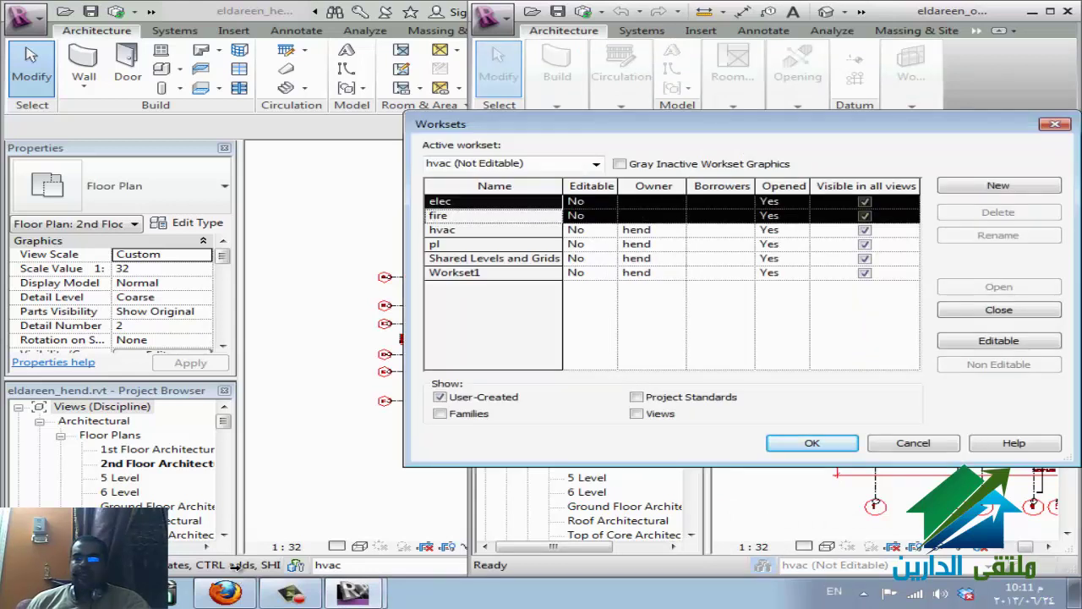
pyautogui.press('Return')
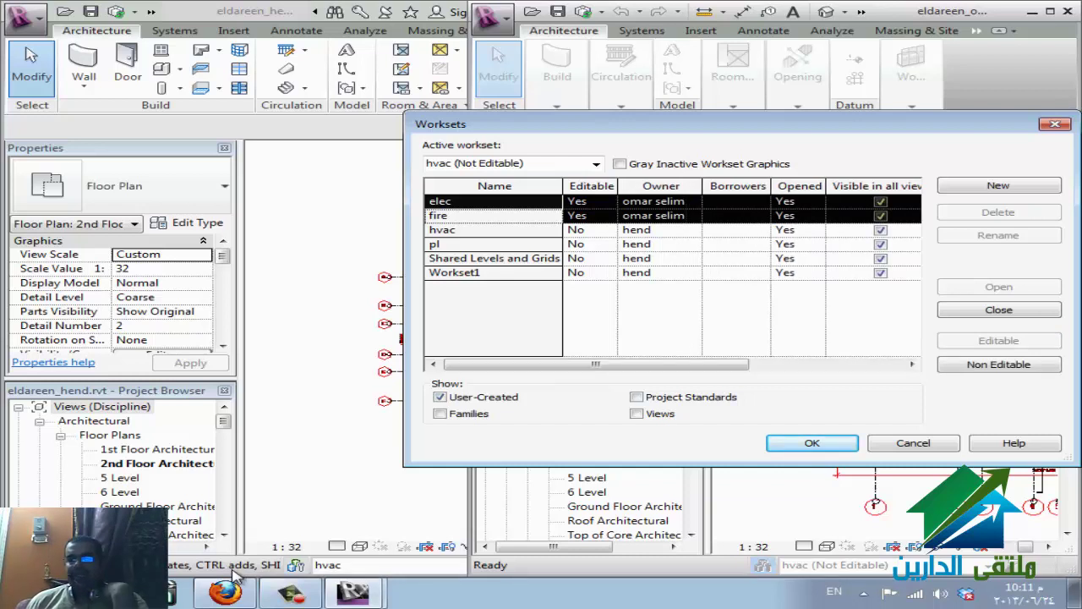
pyautogui.press('Return')
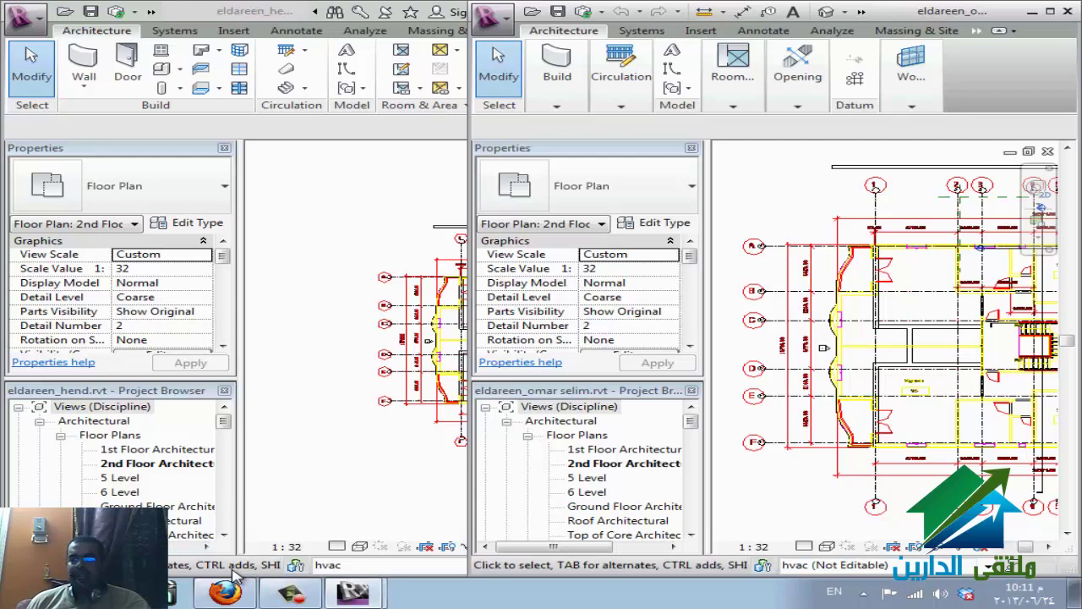
# - Set elec as the active workset
pyautogui.click(987, 565)
pyautogui.press('Return')
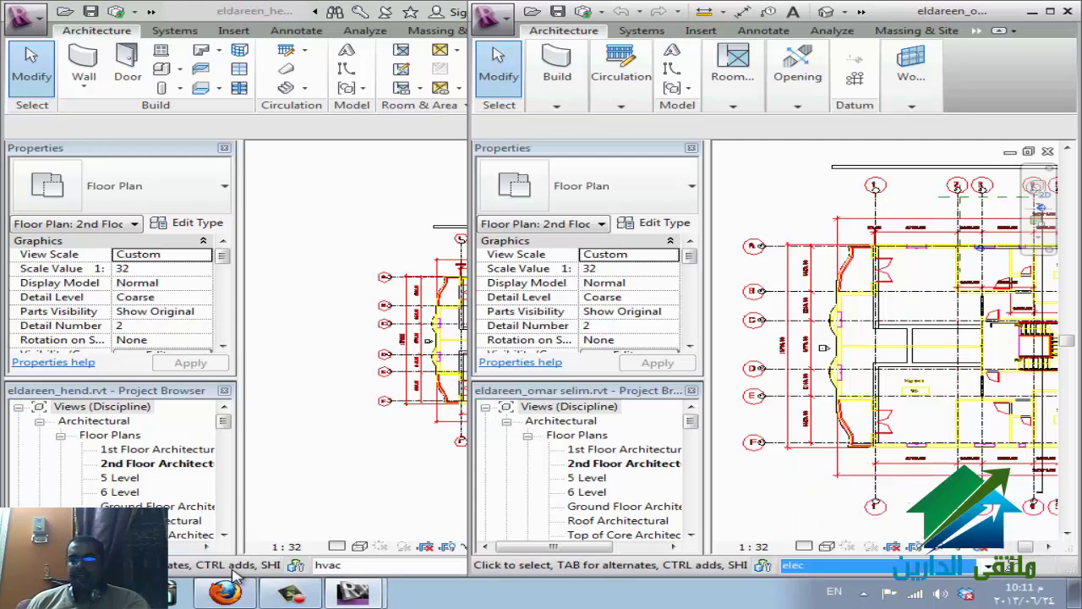
pyautogui.click(237, 575)
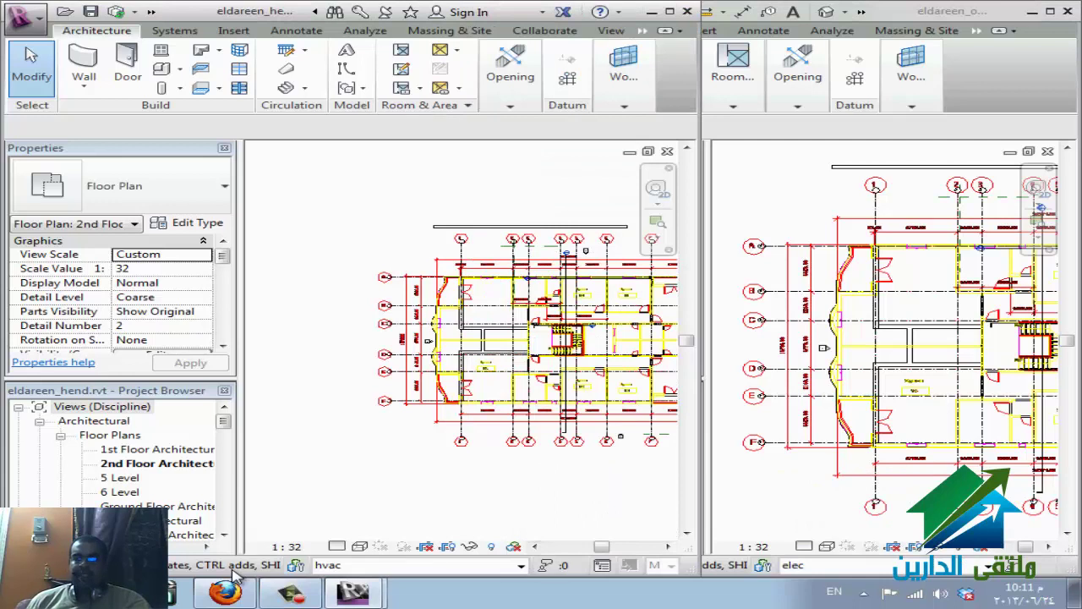
# - Request to edit grid F, have the first user deny it, then return to WizIQ
pyautogui.hotkey('alt', 'Tab')
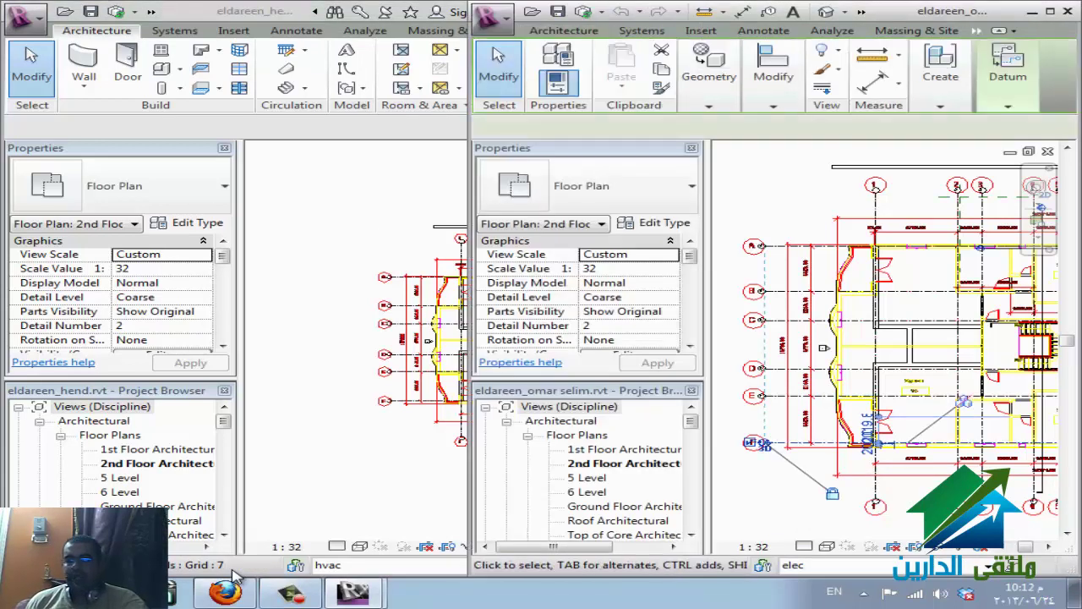
pyautogui.click(931, 443)
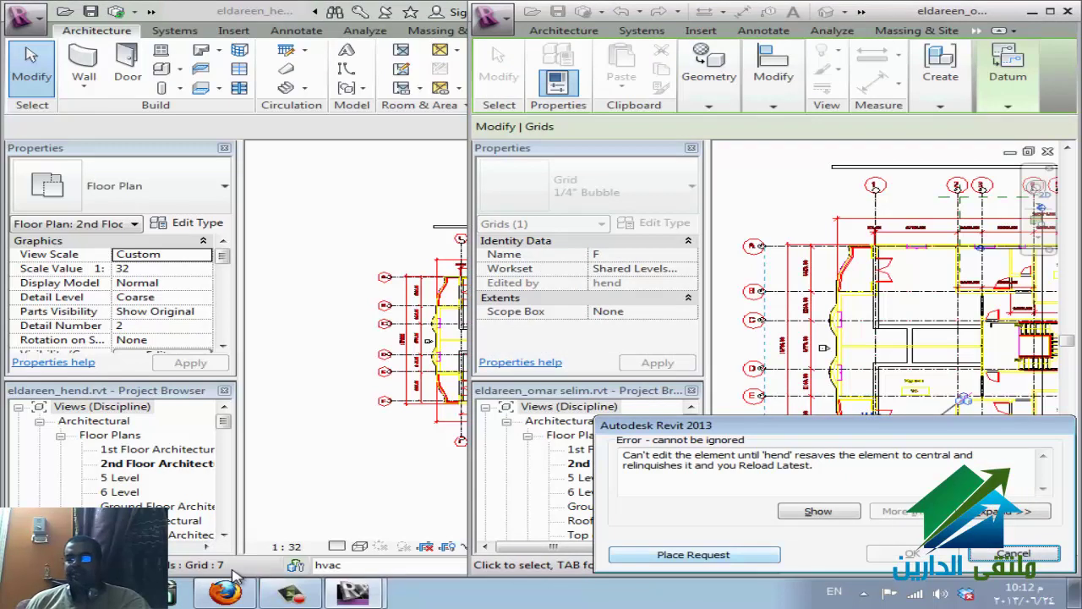
pyautogui.press('Return')
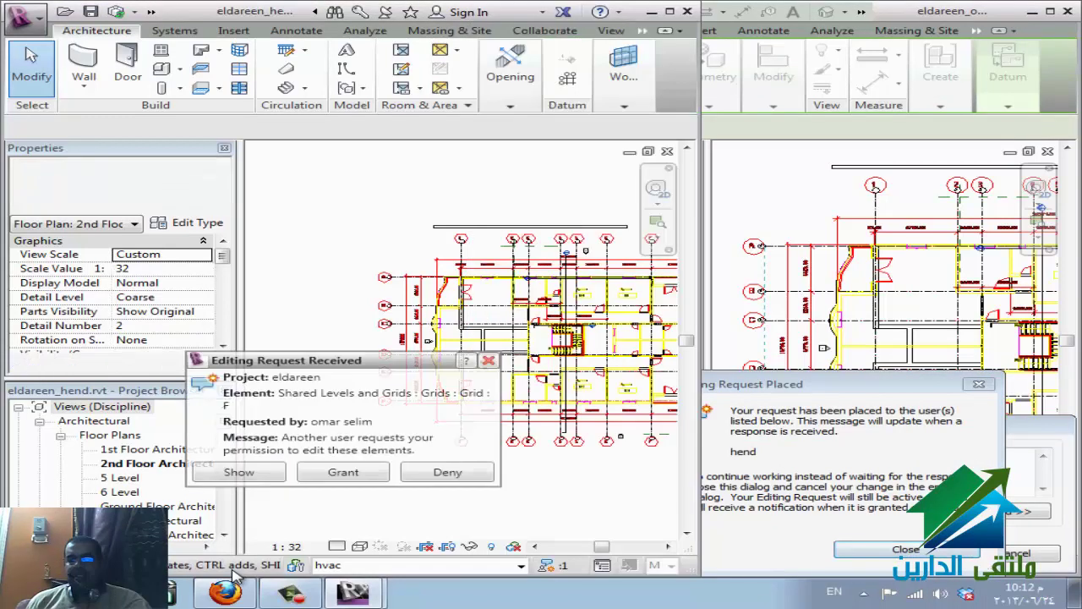
pyautogui.press('Return')
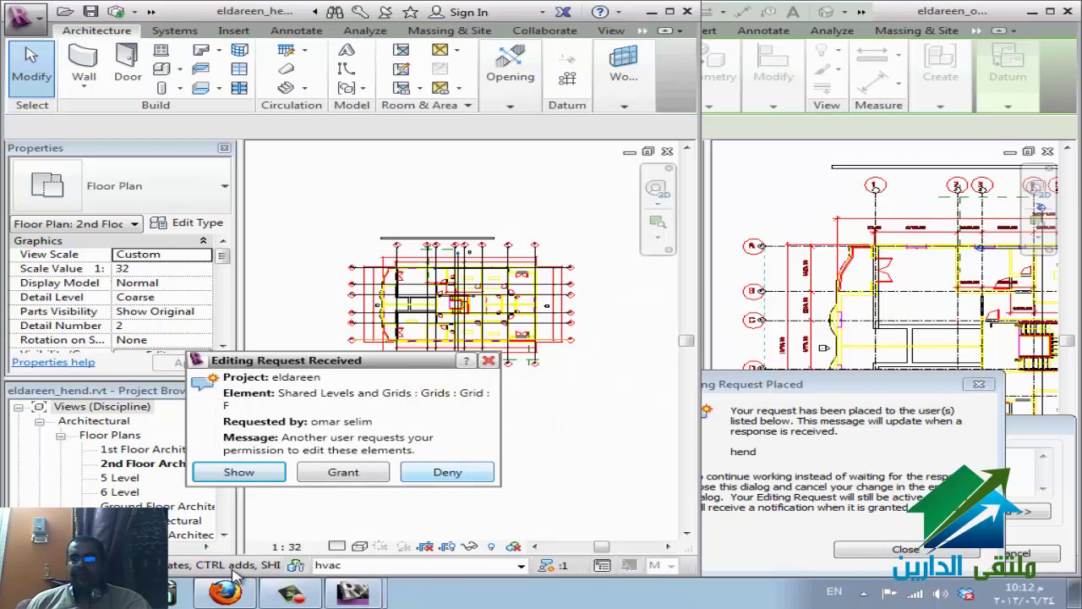
pyautogui.press('Escape')
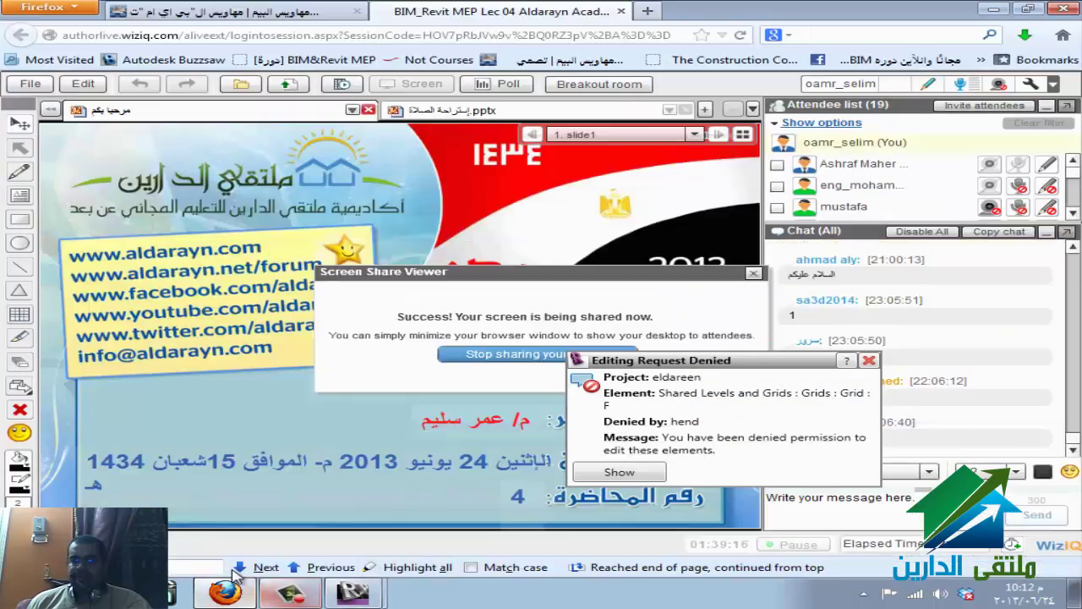
pyautogui.click(226, 591)
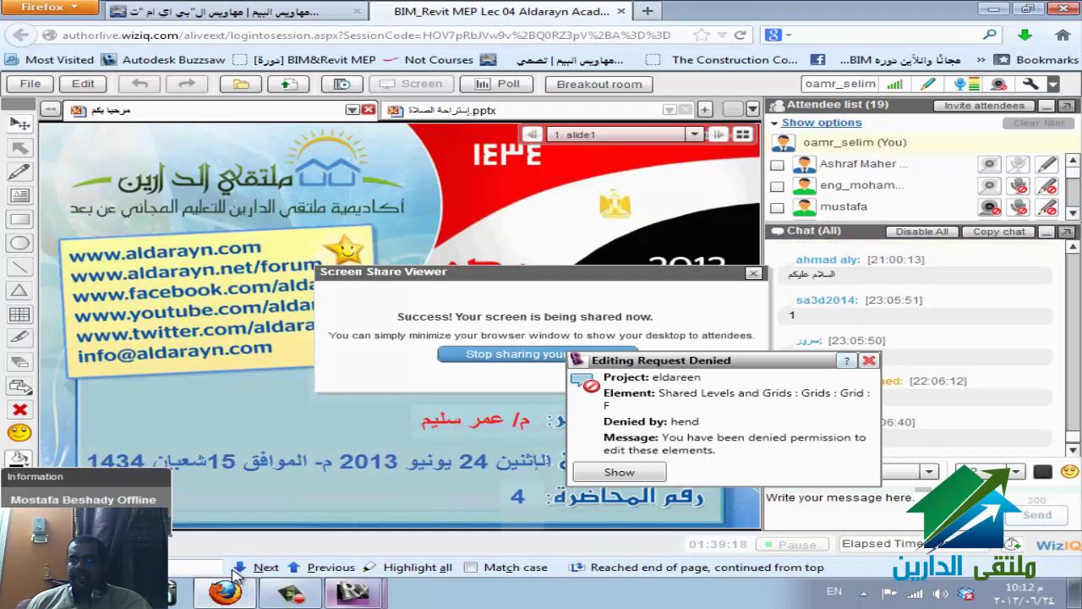
pyautogui.hotkey('alt', 'shift')
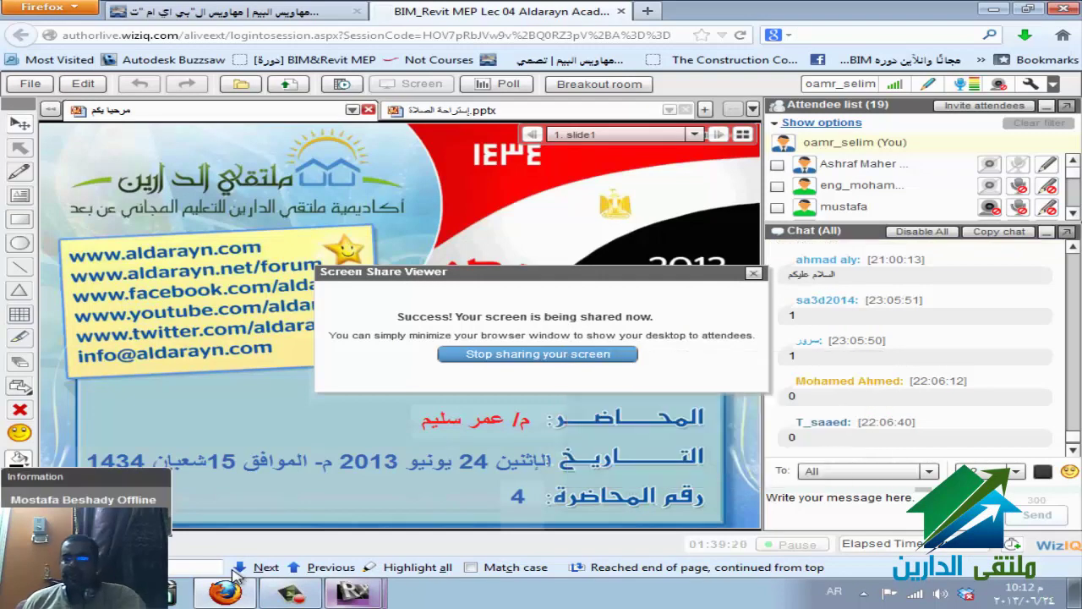
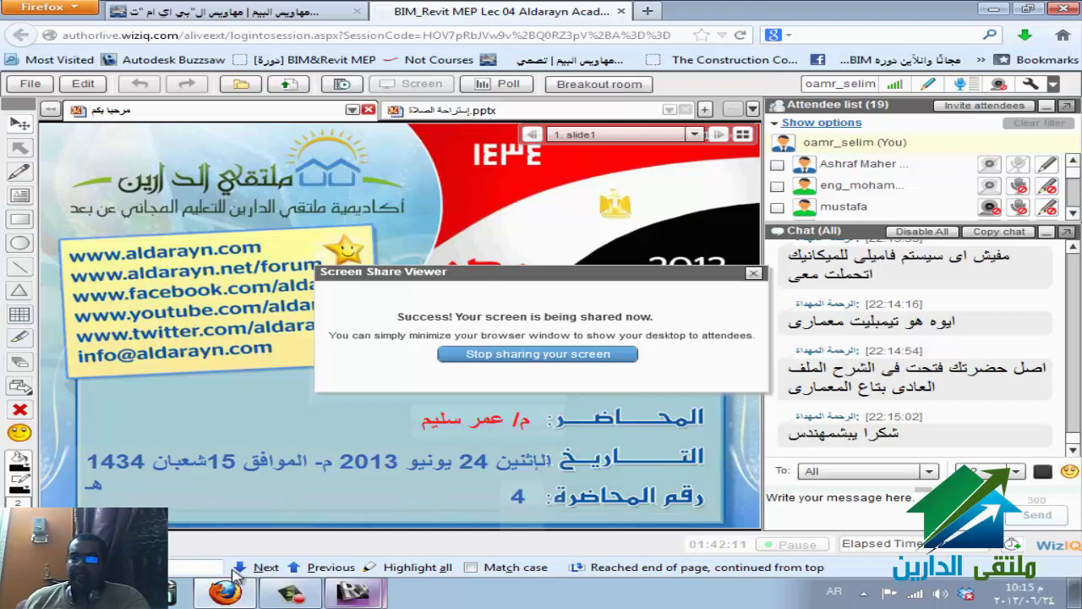
# - Bring up the list of open Revit windows to reach the eldareen local copy
pyautogui.press('super+4')
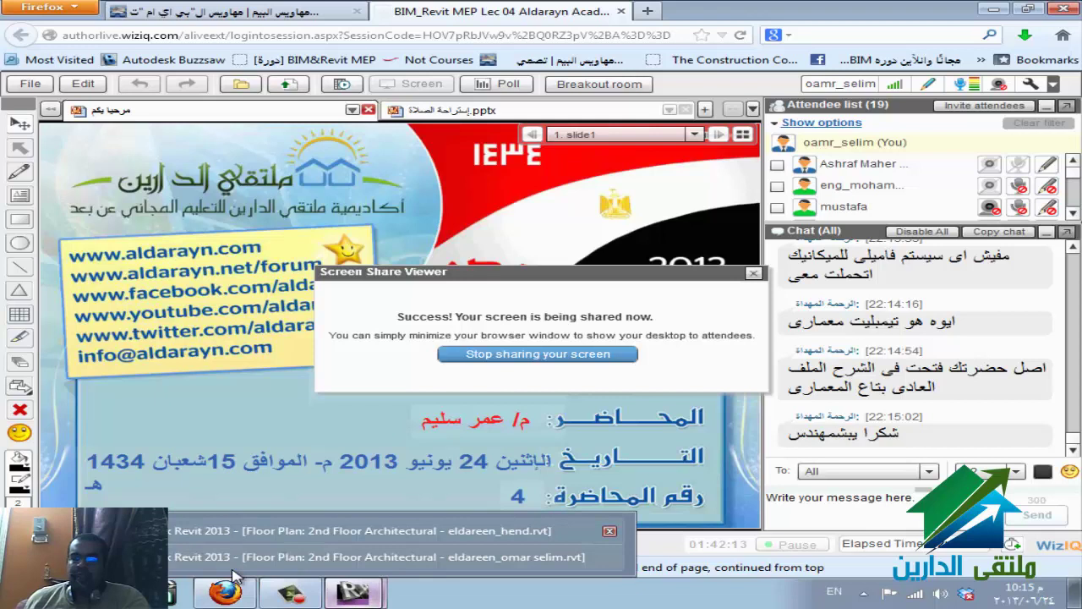
# - Switch to the second Revit local copy and dismiss its edit-permission error
pyautogui.press('super+4')
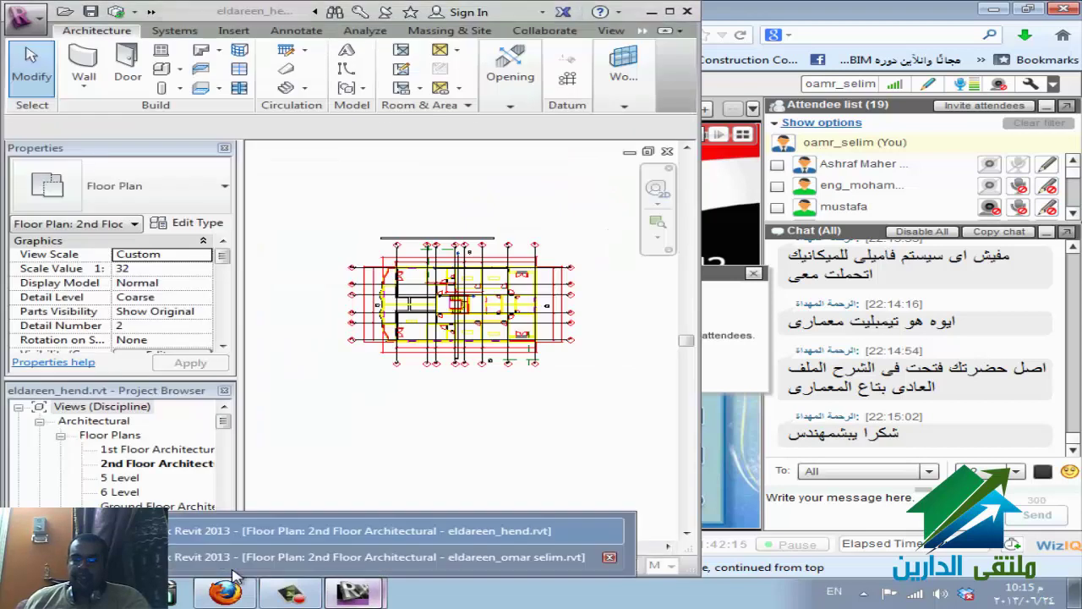
pyautogui.press('super+4')
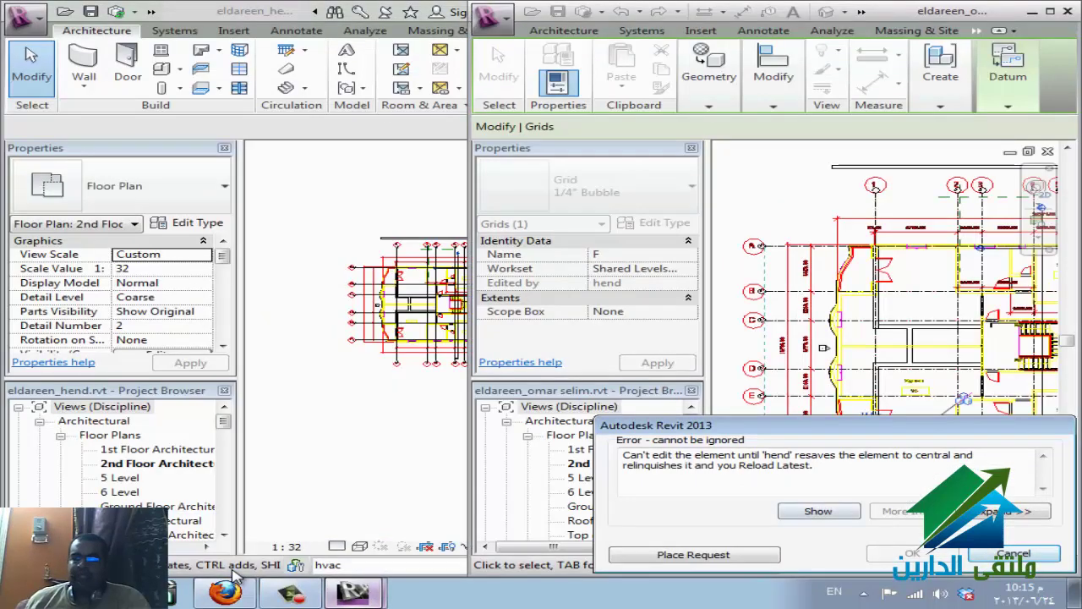
pyautogui.press('Escape')
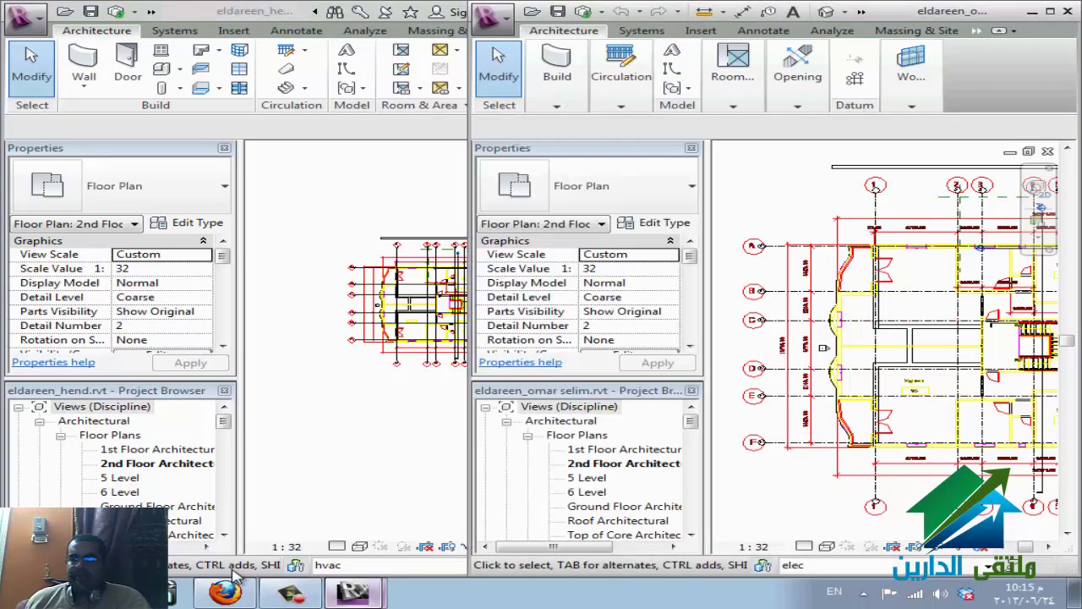
# - Zoom the floor plan to fit and review the worksets, leaving elec active
pyautogui.press('z')
pyautogui.press('f')
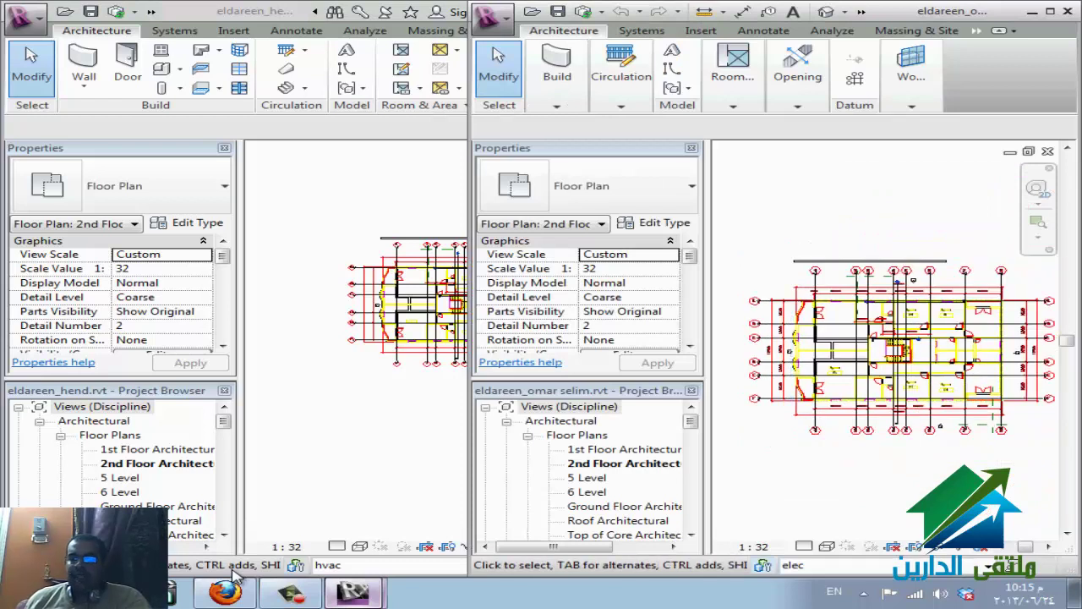
pyautogui.press('w')
pyautogui.press('s')
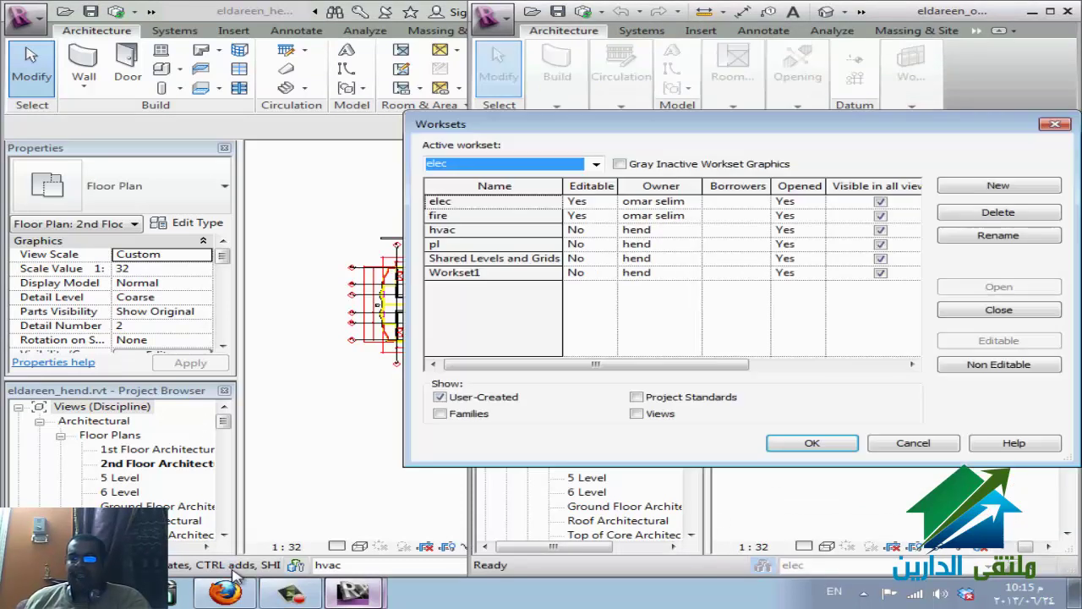
pyautogui.press('Down')
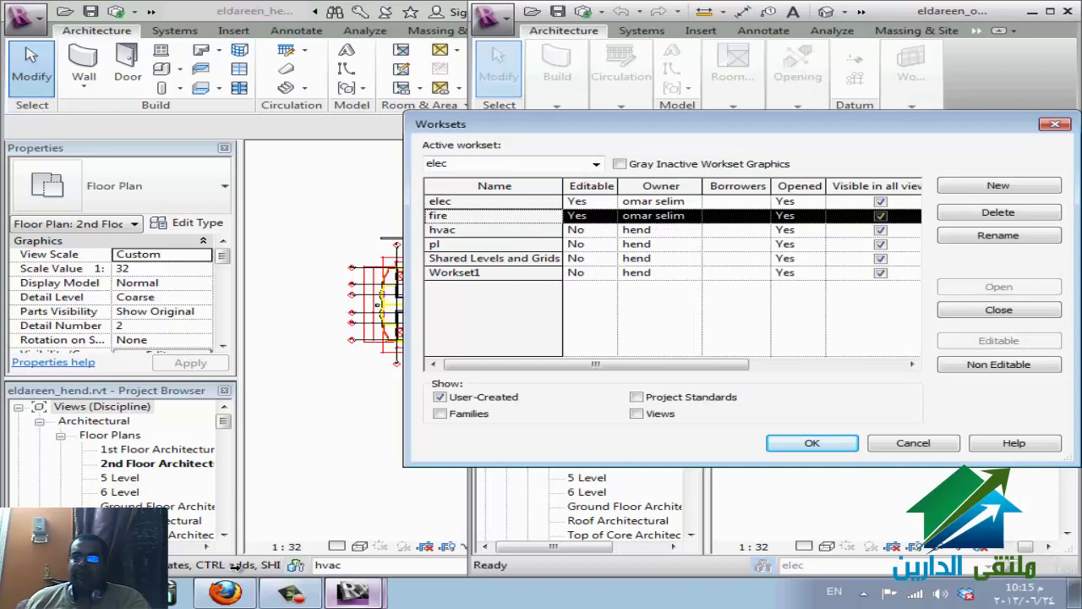
pyautogui.press('Return')
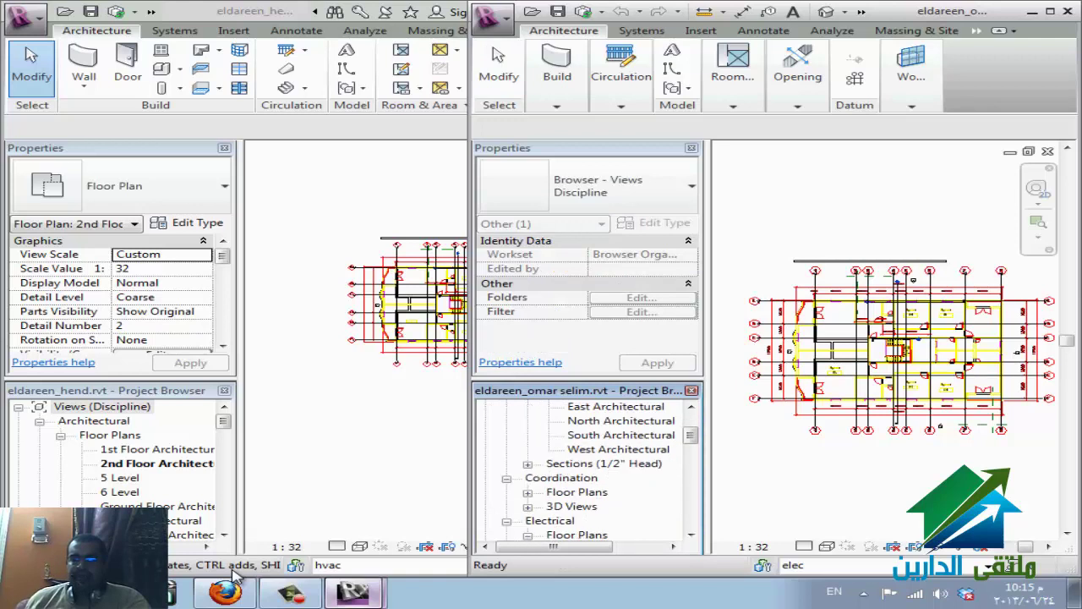
# - Open the Electrical 1st Floor plan and show its View Range settings
pyautogui.press('Return')
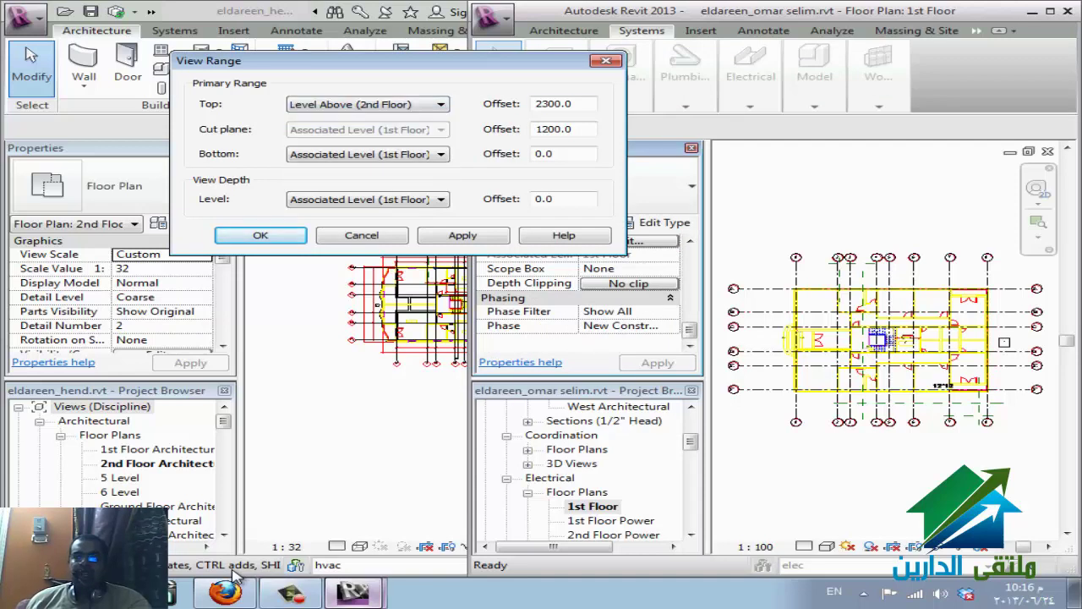
# - Set the view range top offset to 0.0, try then cancel Cable Tray, and maximize the window
pyautogui.write('0')
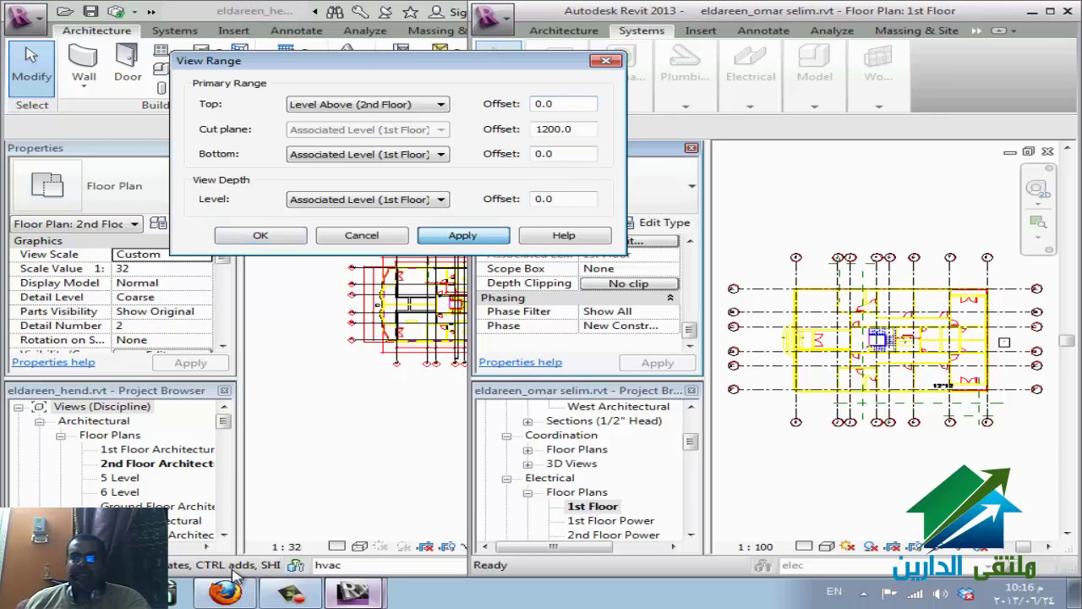
pyautogui.press('Return')
pyautogui.press('Return')
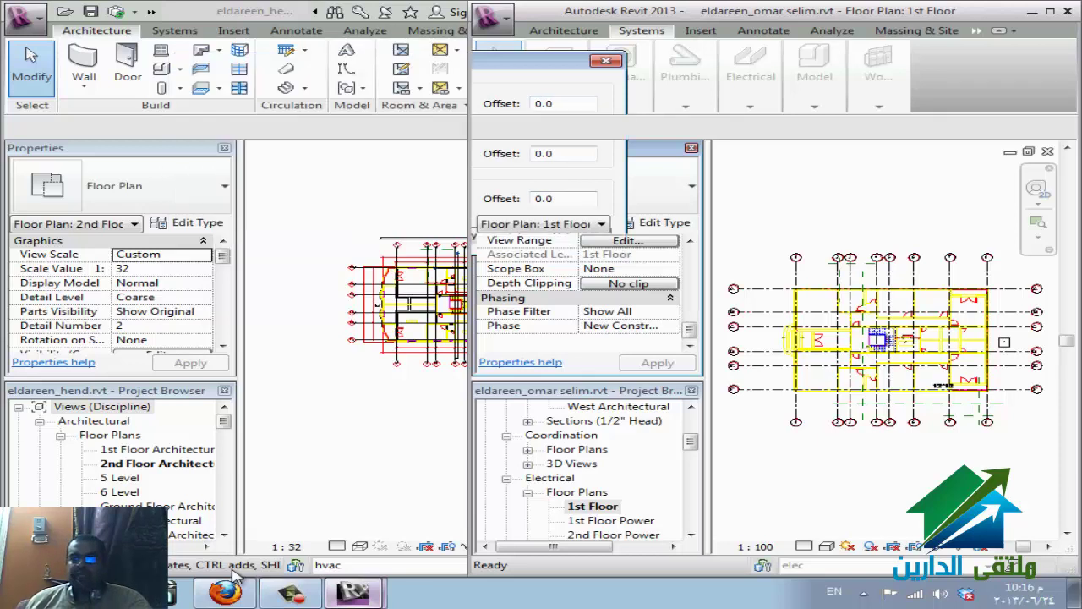
pyautogui.moveTo(750, 76)
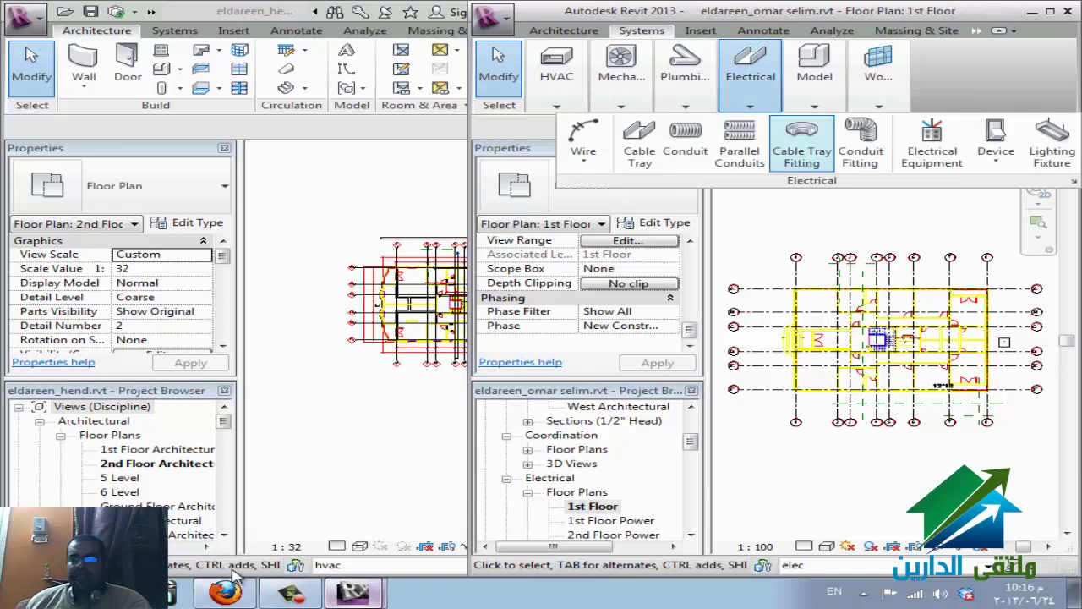
pyautogui.click(639, 144)
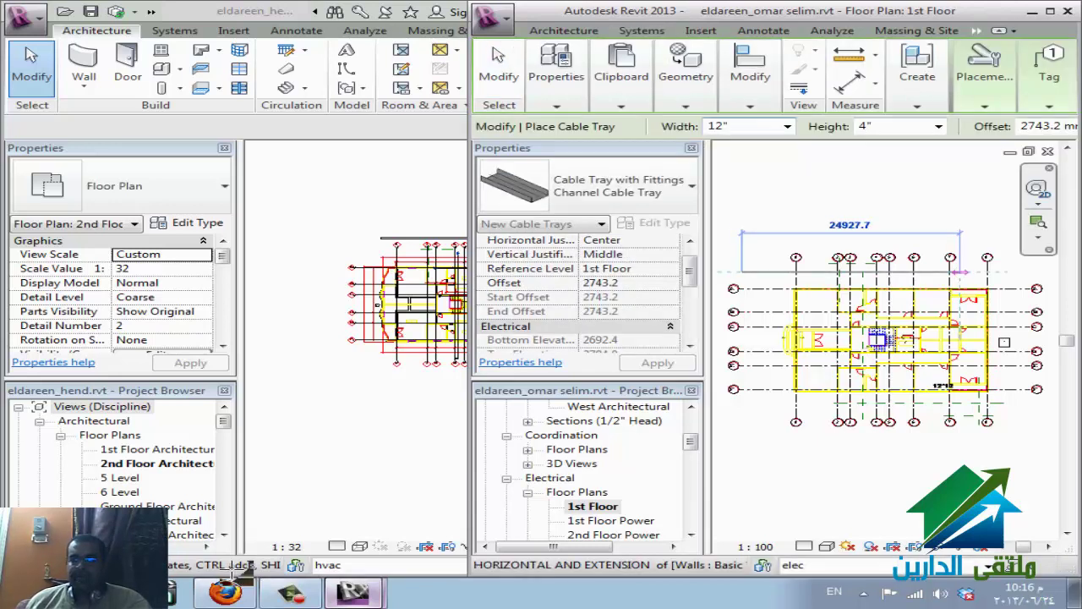
pyautogui.press('Escape')
pyautogui.press('Escape')
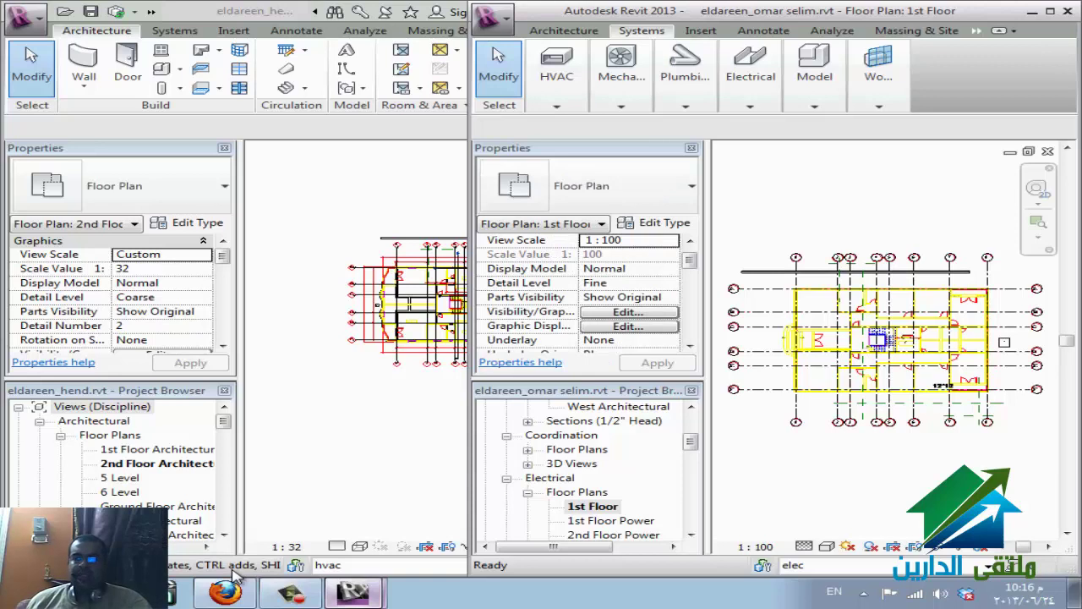
pyautogui.press('super+Up')
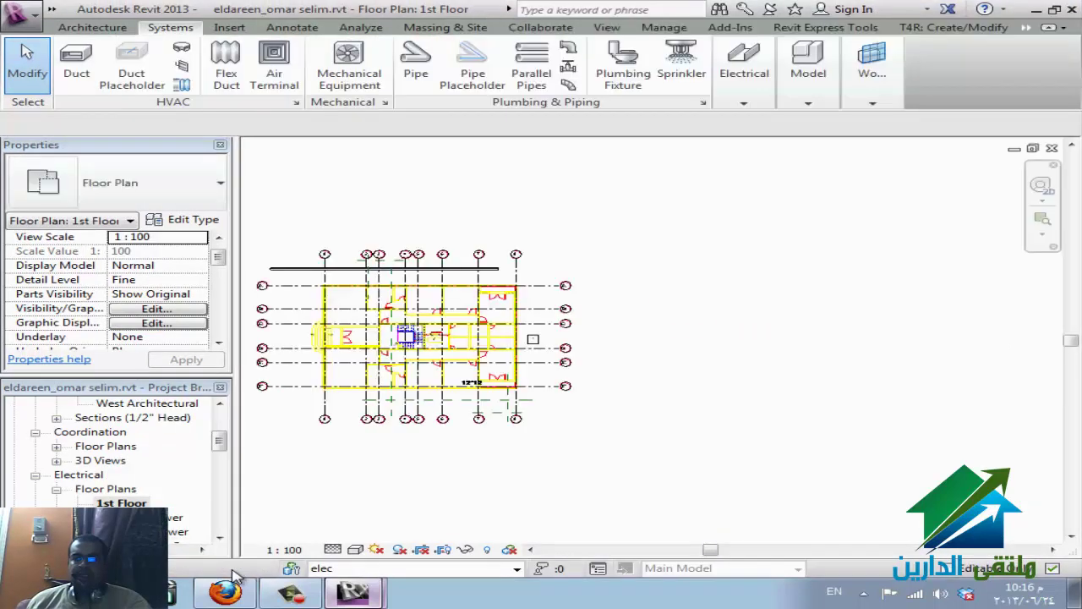
# - Synchronize the elec copy with central, then begin Synchronize with Central in the hvac copy
pyautogui.press('super+Down')
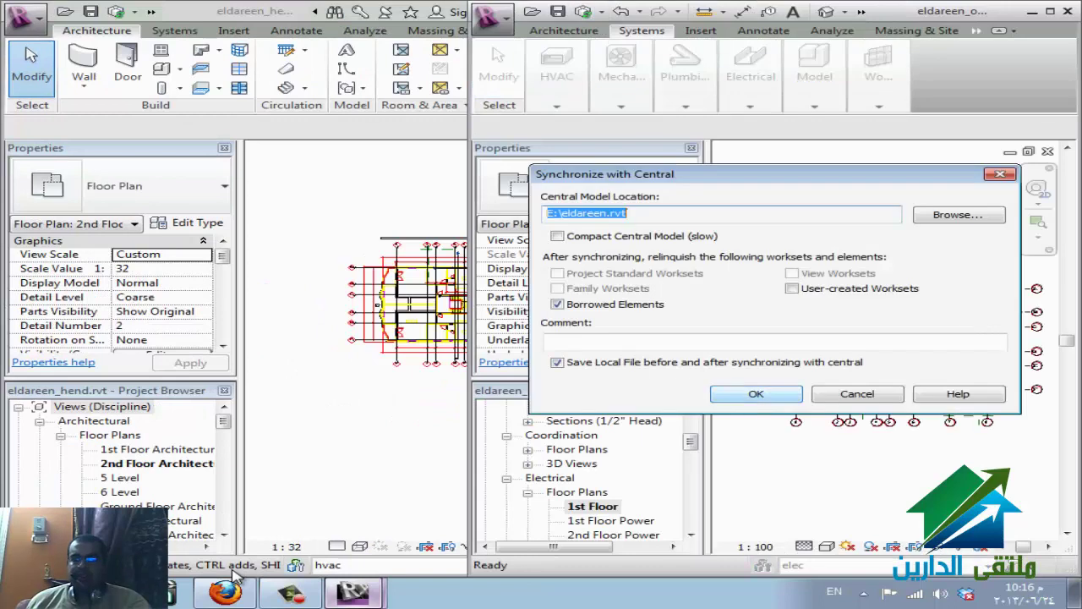
pyautogui.press('Return')
pyautogui.click(236, 575)
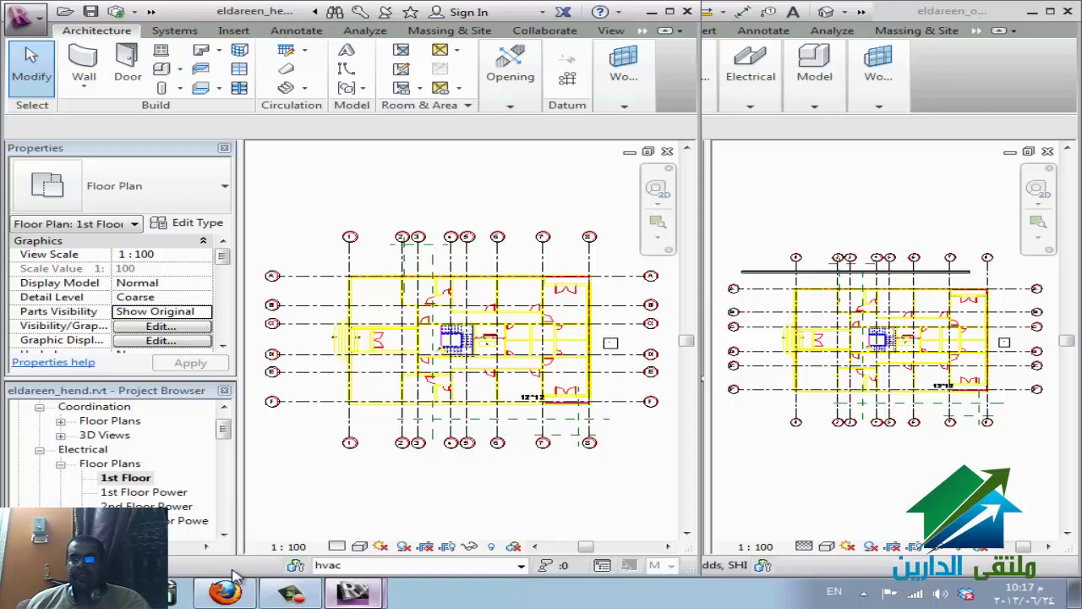
pyautogui.press('alt')
# - Synchronize the hvac copy with central and place a request to edit the cable tray
pyautogui.press('4')
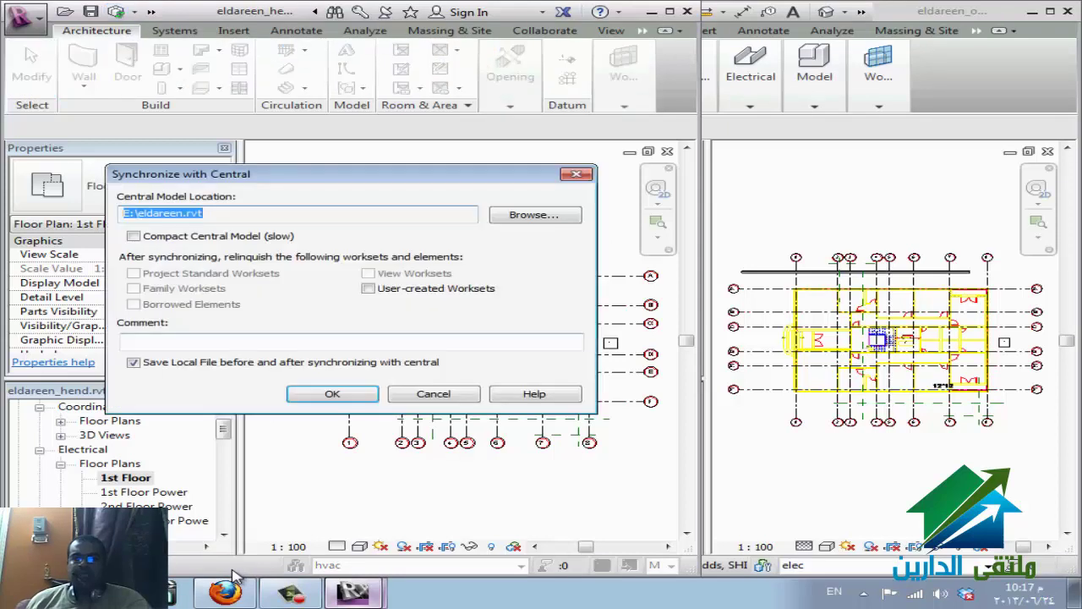
pyautogui.press('Return')
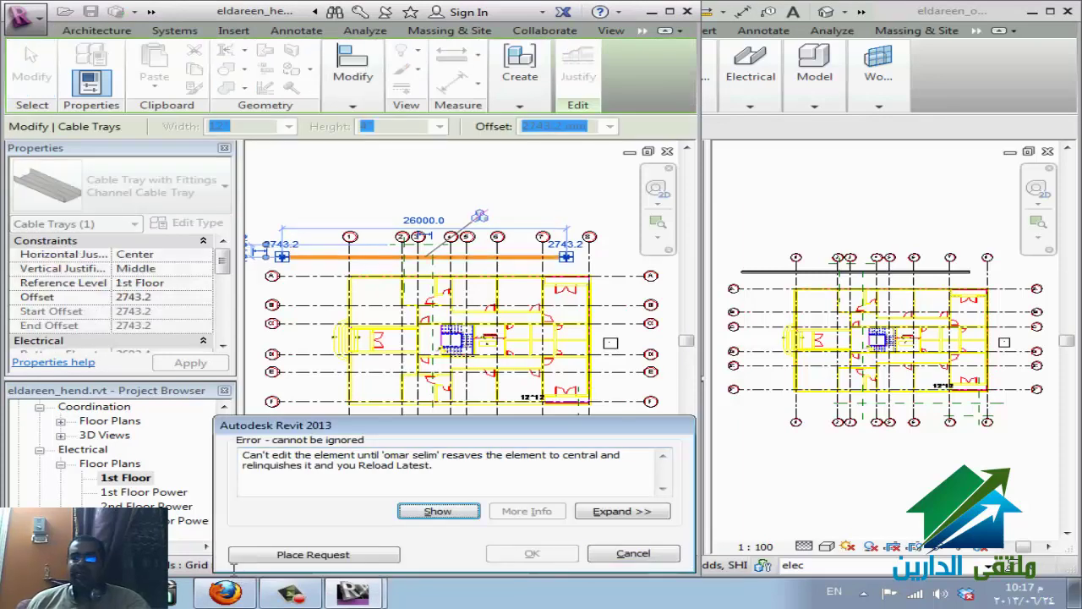
pyautogui.click(241, 556)
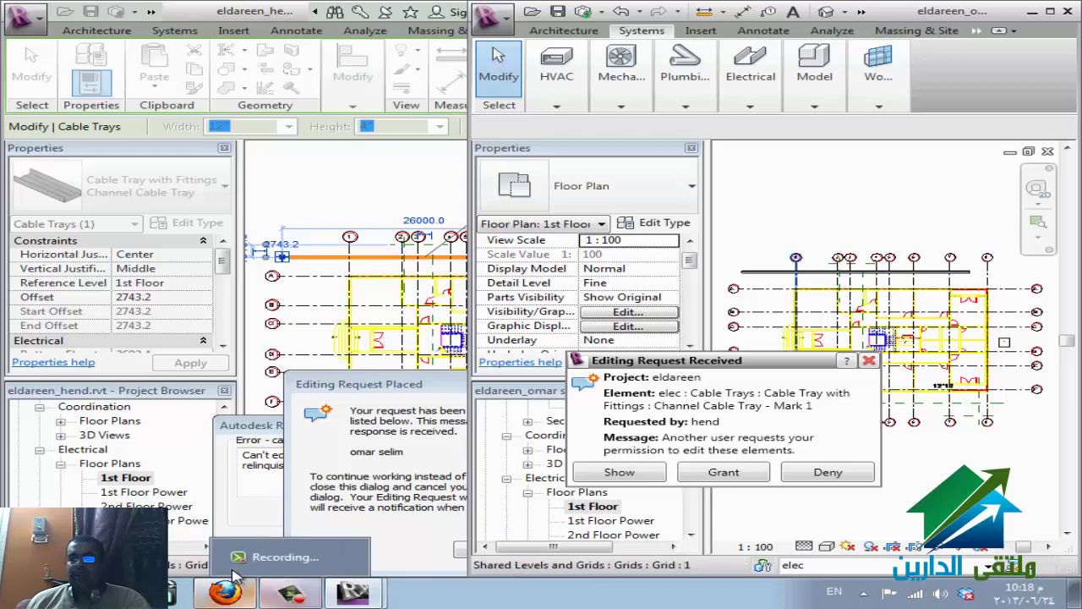
pyautogui.click(235, 576)
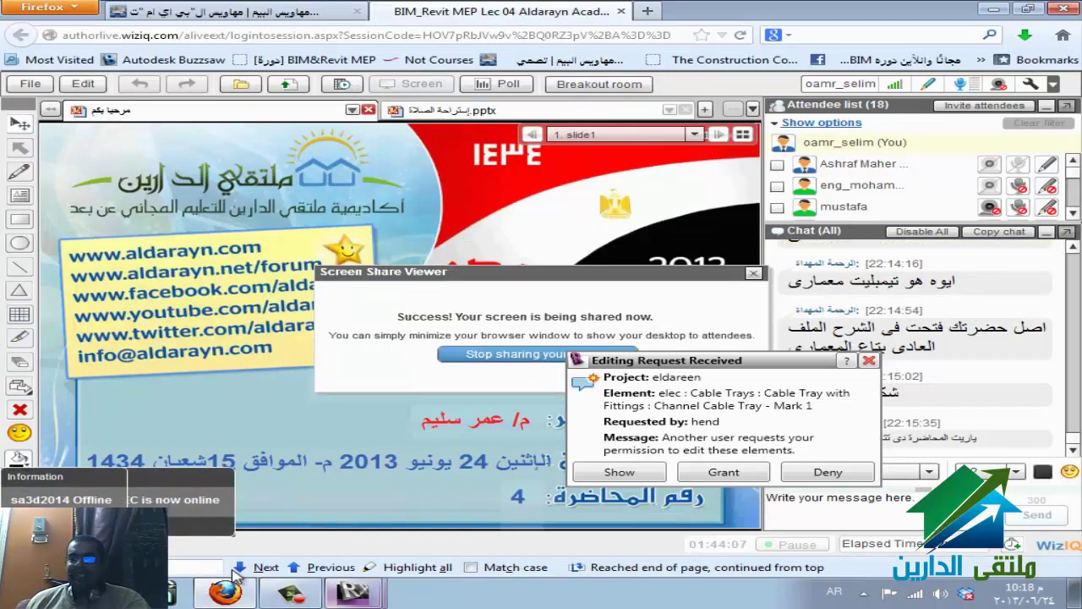
# - Deny the incoming cable tray editing request and switch the keyboard language to Arabic
pyautogui.click(812, 472)
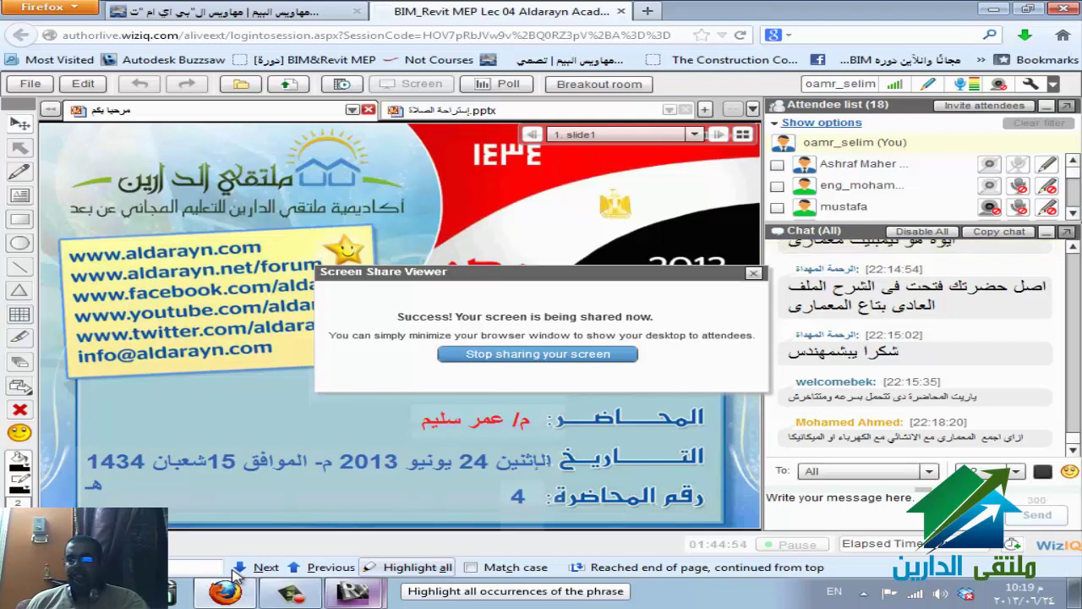
pyautogui.hotkey('alt', 'shift')
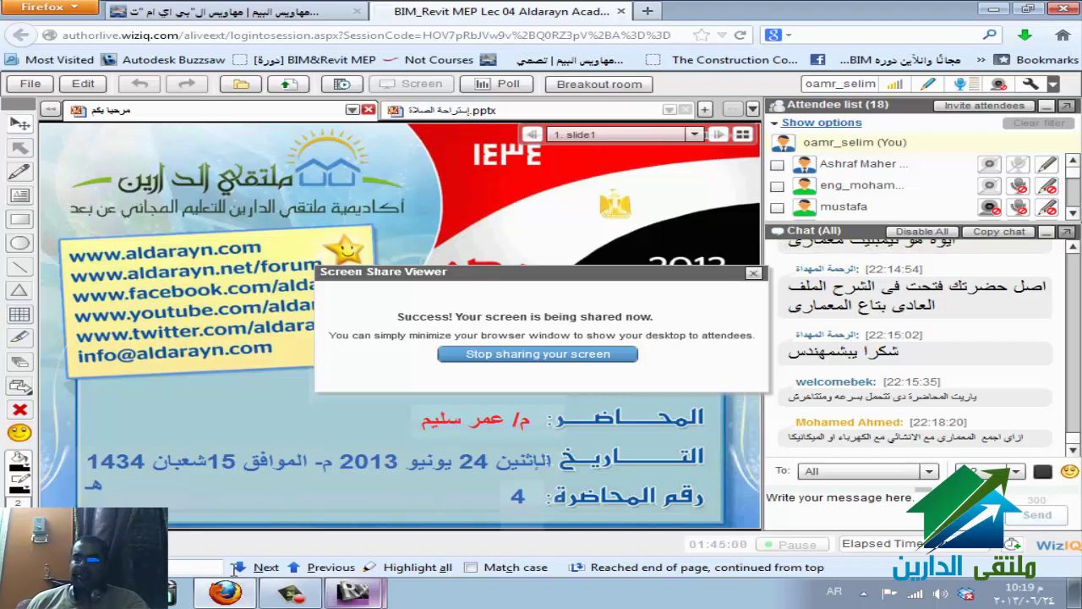
pyautogui.moveTo(353, 592)
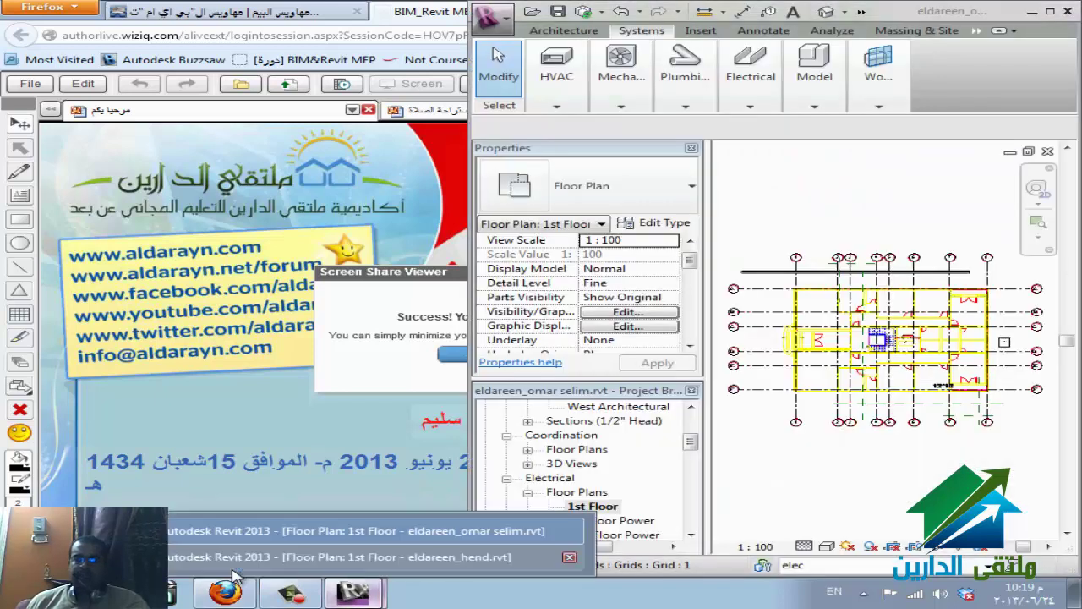
# - Close the first copy's editing-request and error messages, then maximize the second copy
pyautogui.click(236, 574)
pyautogui.press('Return')
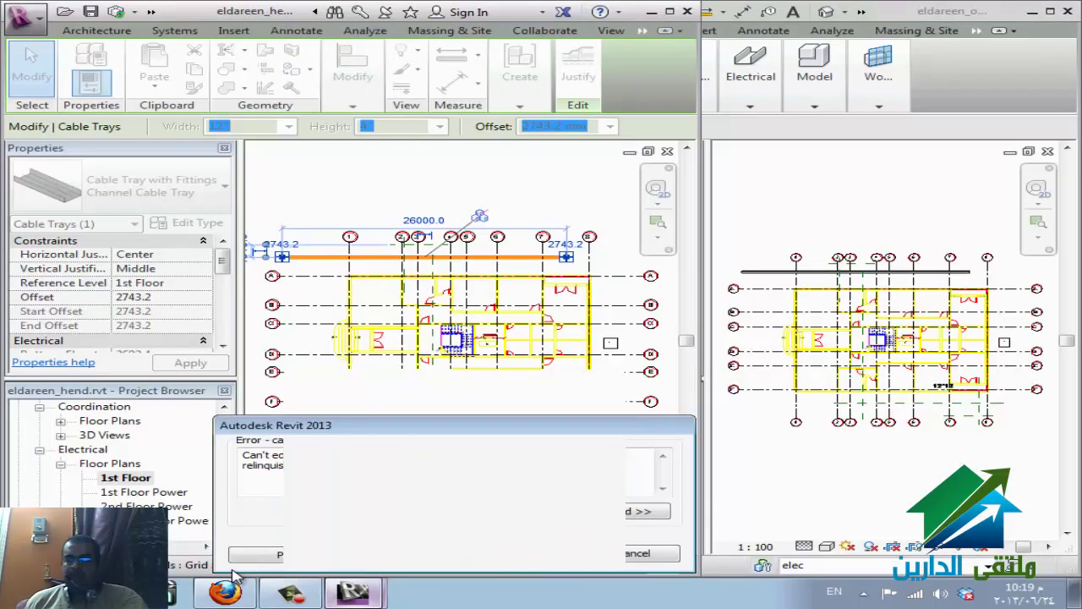
pyautogui.press('Return')
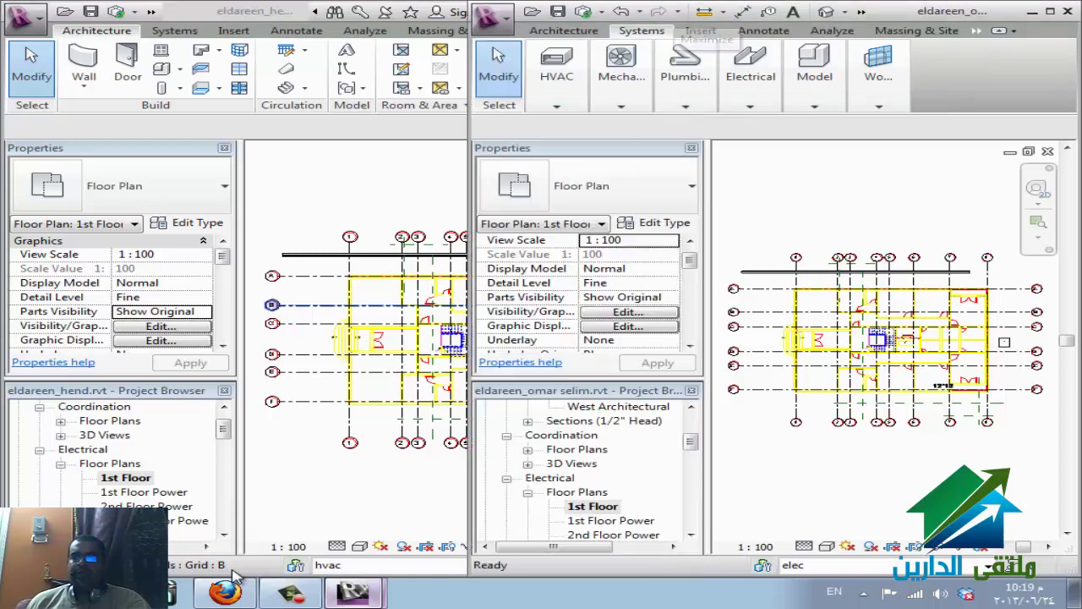
pyautogui.press('super+Up')
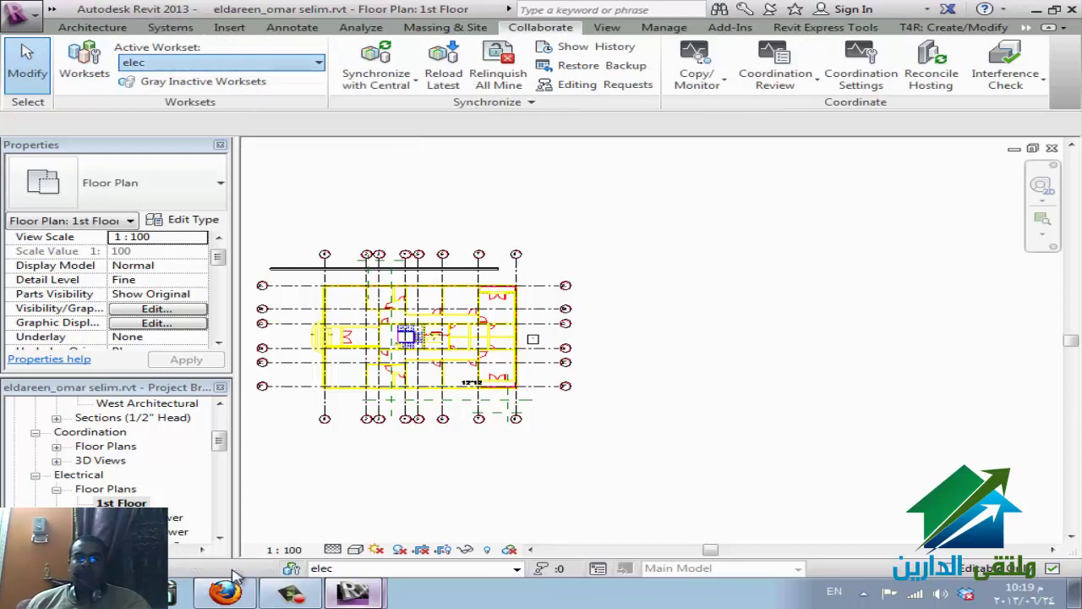
# - Browse the active workset list and keep elec as the active workset
pyautogui.hotkey('alt', 'Down')
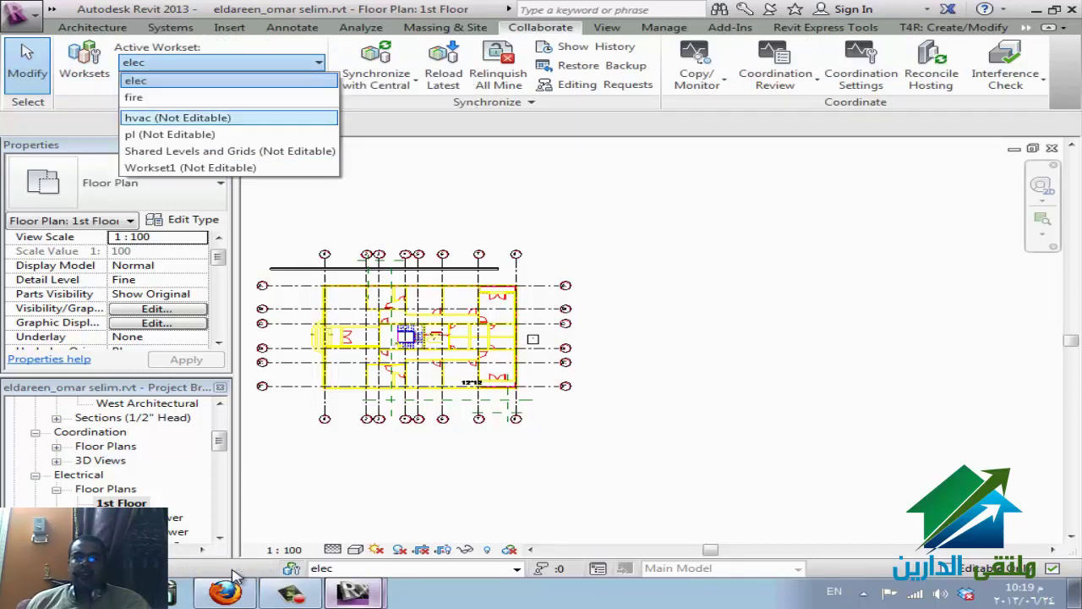
pyautogui.press('Down')
pyautogui.press('Escape')
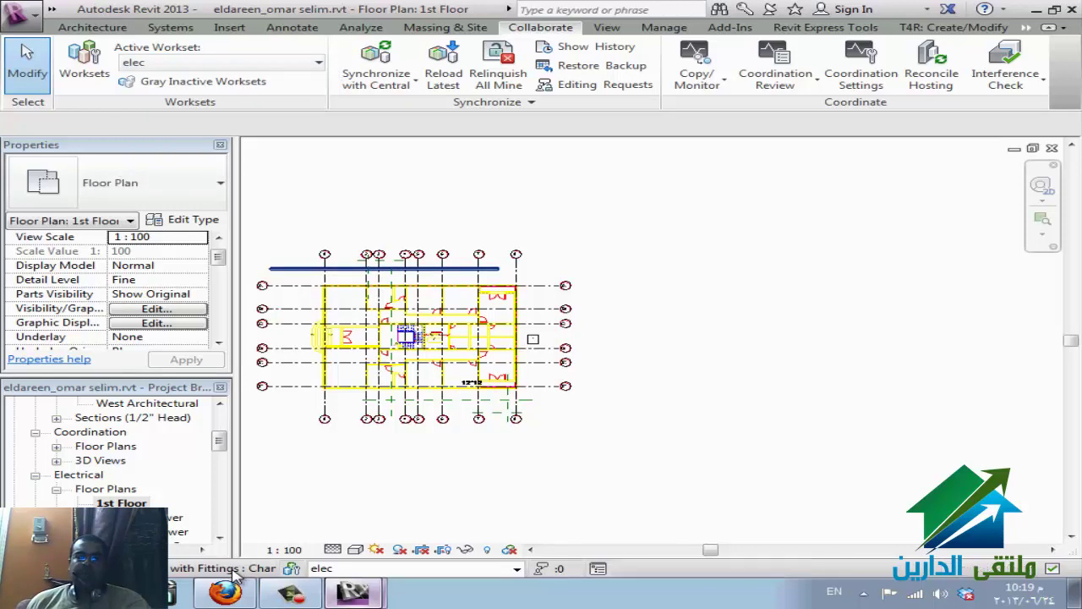
# - Select the cable tray, commit its 2743.2 mm offset, and open the Worksets dialog
pyautogui.press('Tab')
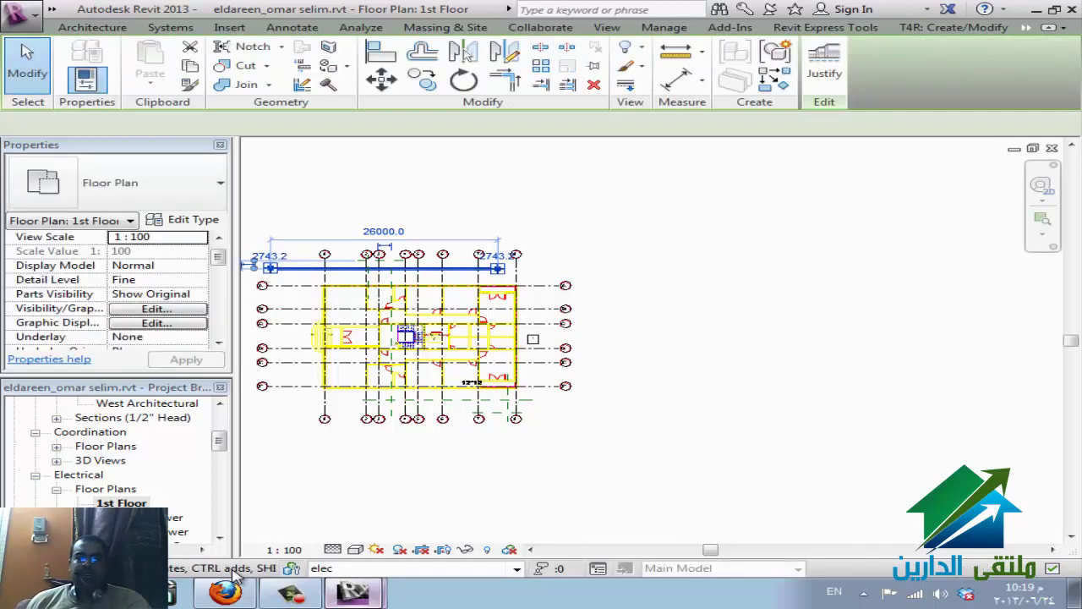
pyautogui.press('Tab')
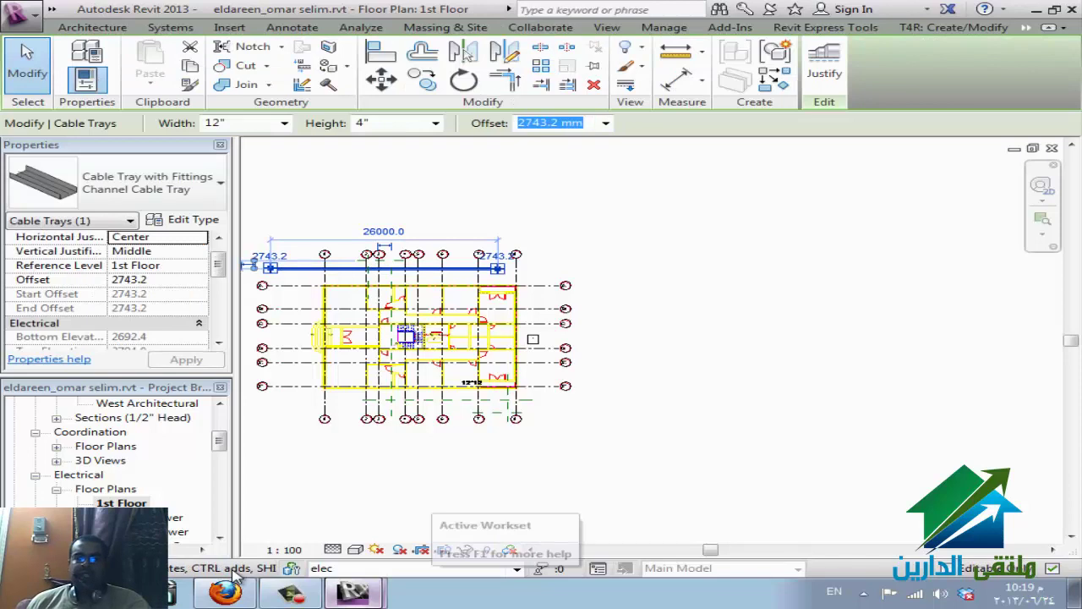
pyautogui.scroll(-3, 237, 575)
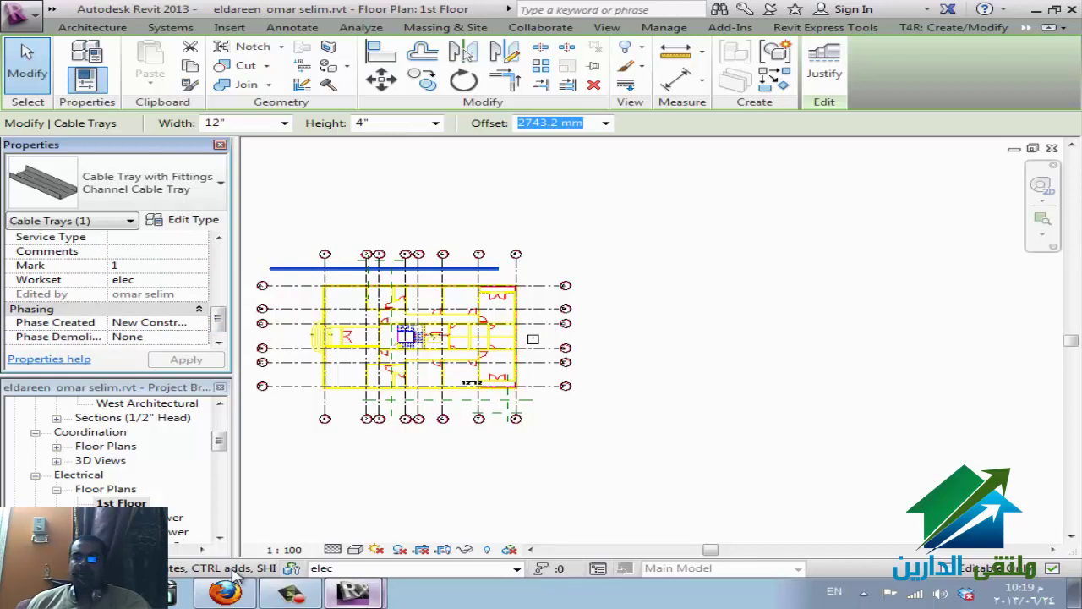
pyautogui.press('Return')
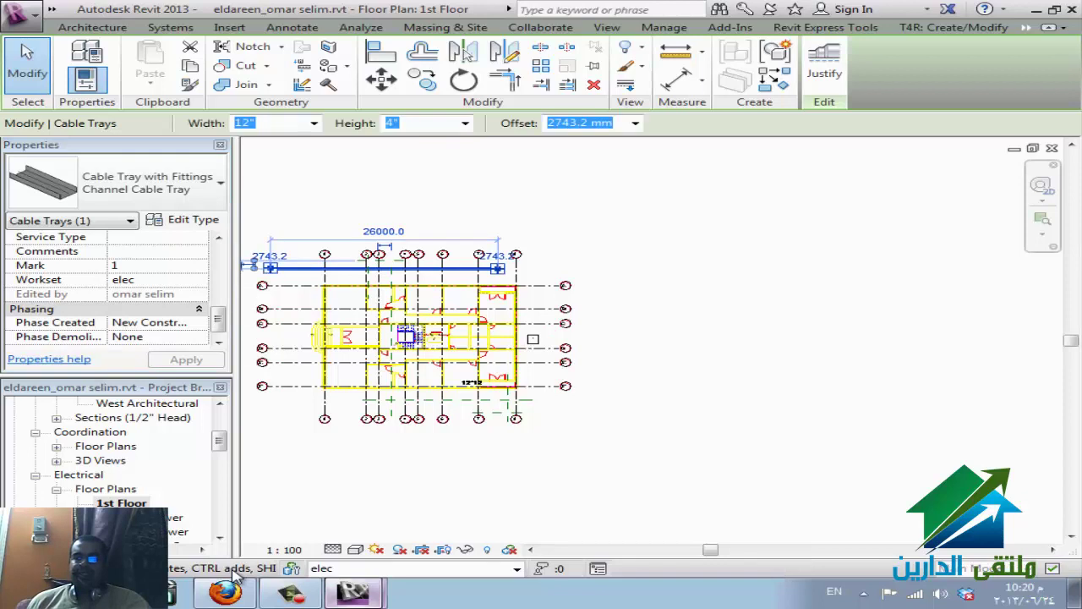
pyautogui.click(540, 27)
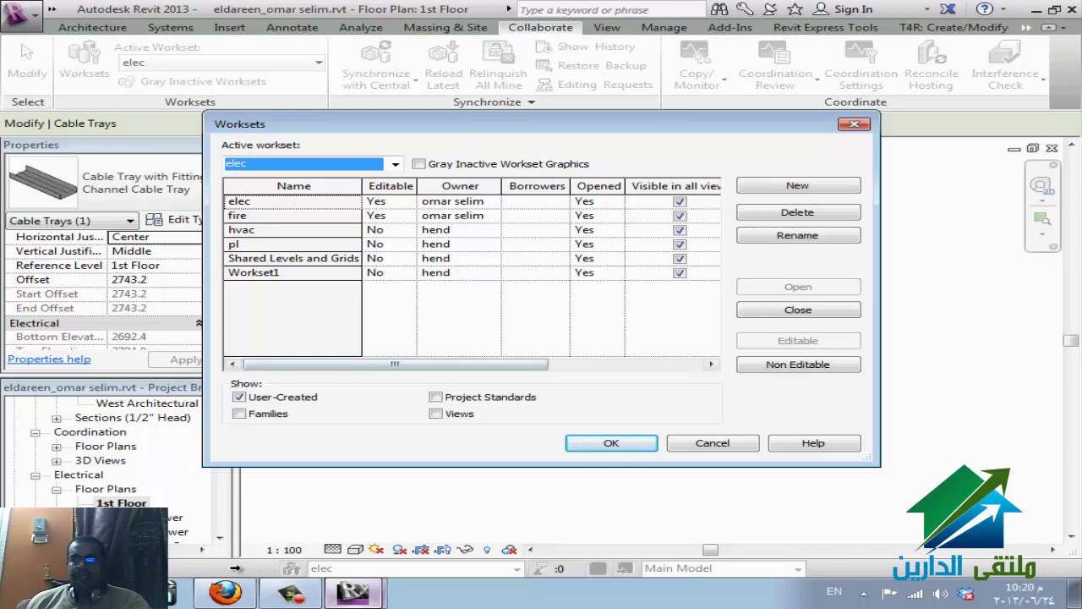
# - Make the fire workset non-editable
pyautogui.press('Tab')
pyautogui.press('Up')
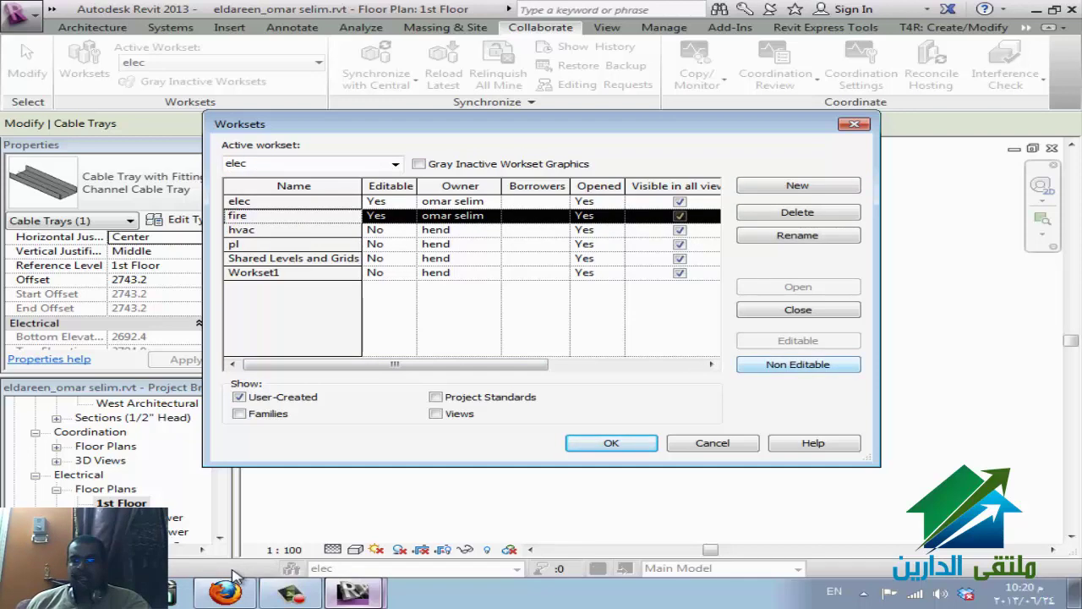
pyautogui.press('space')
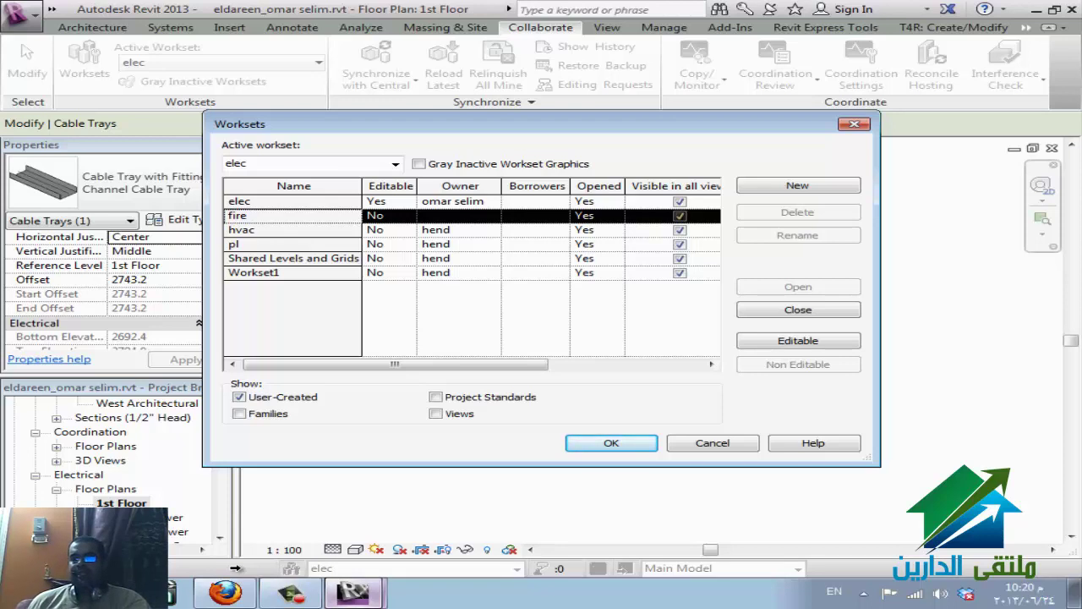
# - Make fire editable again and list family worksets instead of user-created ones
pyautogui.press('Up')
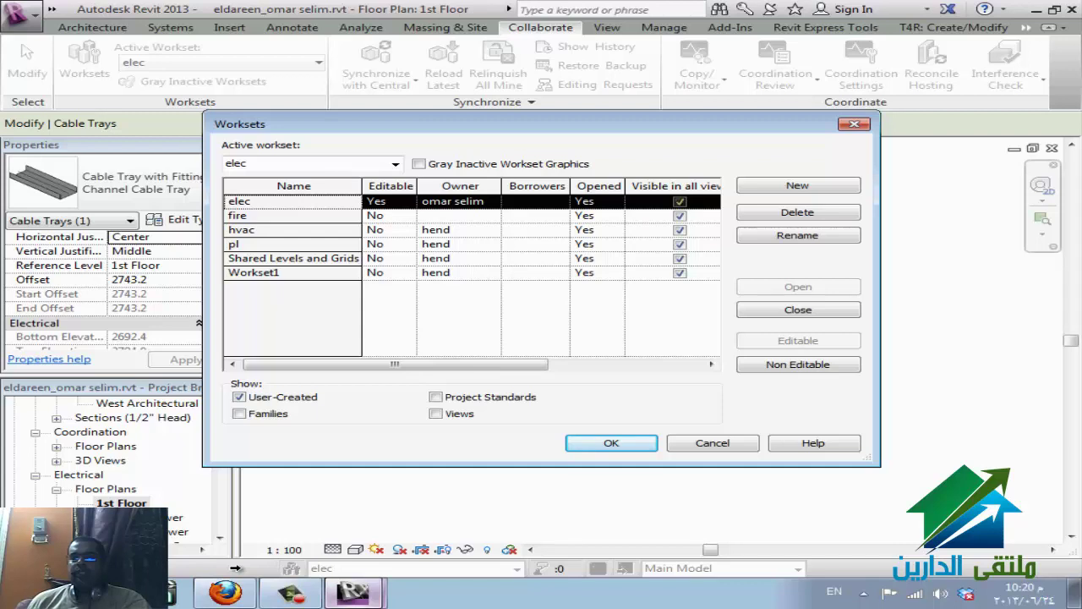
pyautogui.press('Down')
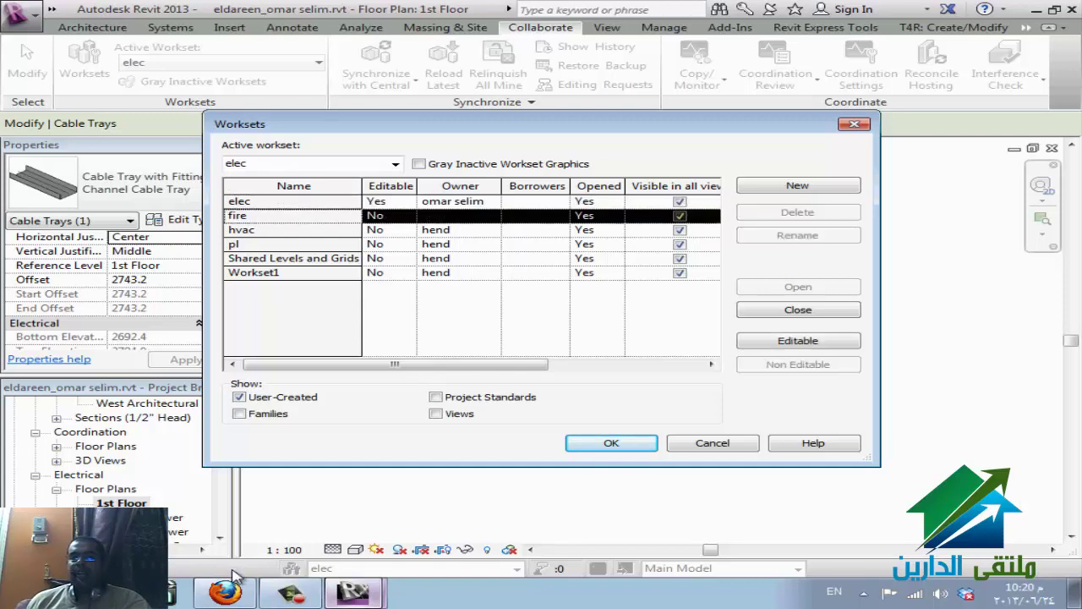
pyautogui.hotkey('alt', 'e')
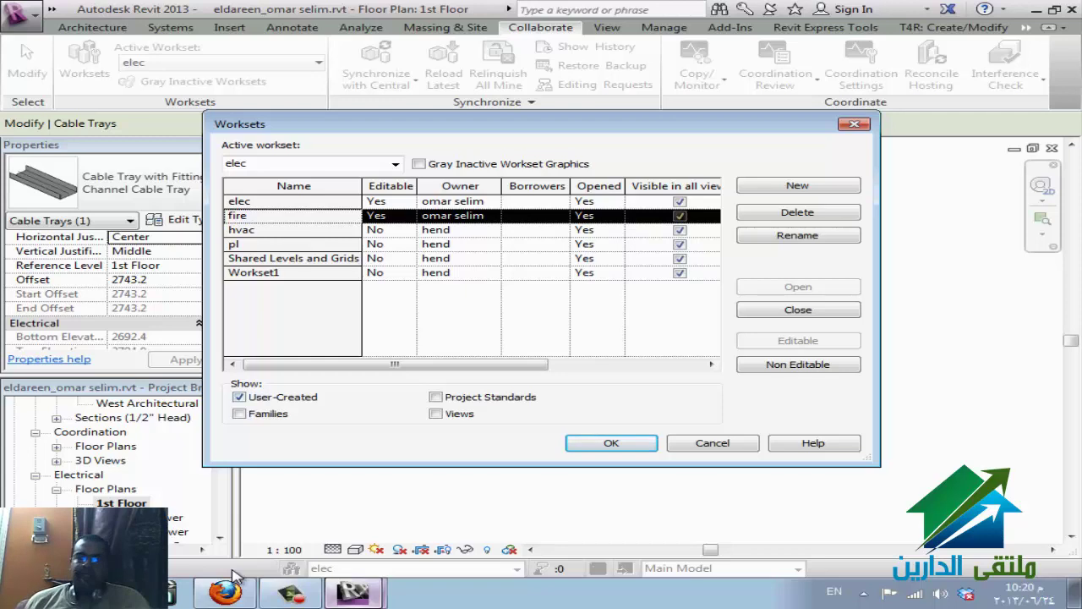
pyautogui.hotkey('alt', 'f')
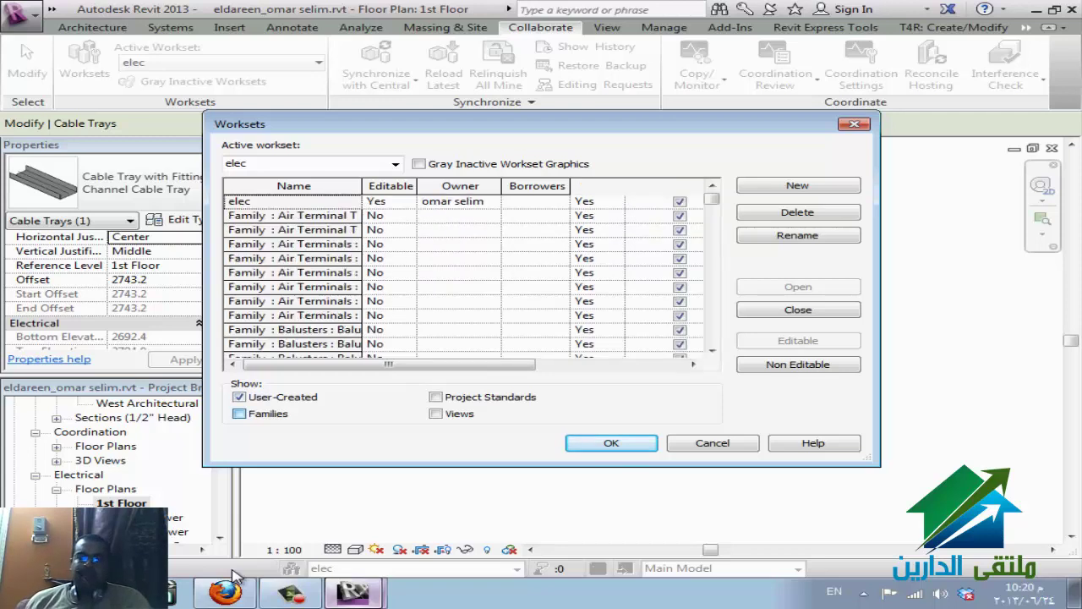
pyautogui.hotkey('alt', 'u')
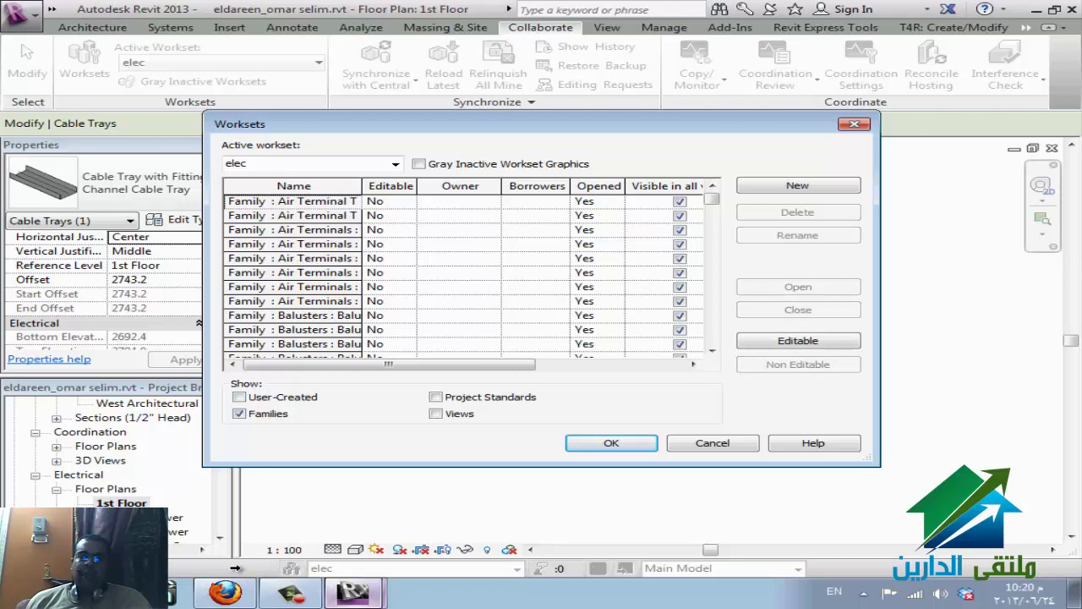
# - Select the eight Family : Cable Tray Fitting worksets and make them Editable
pyautogui.press('Down')
pyautogui.press('Down')
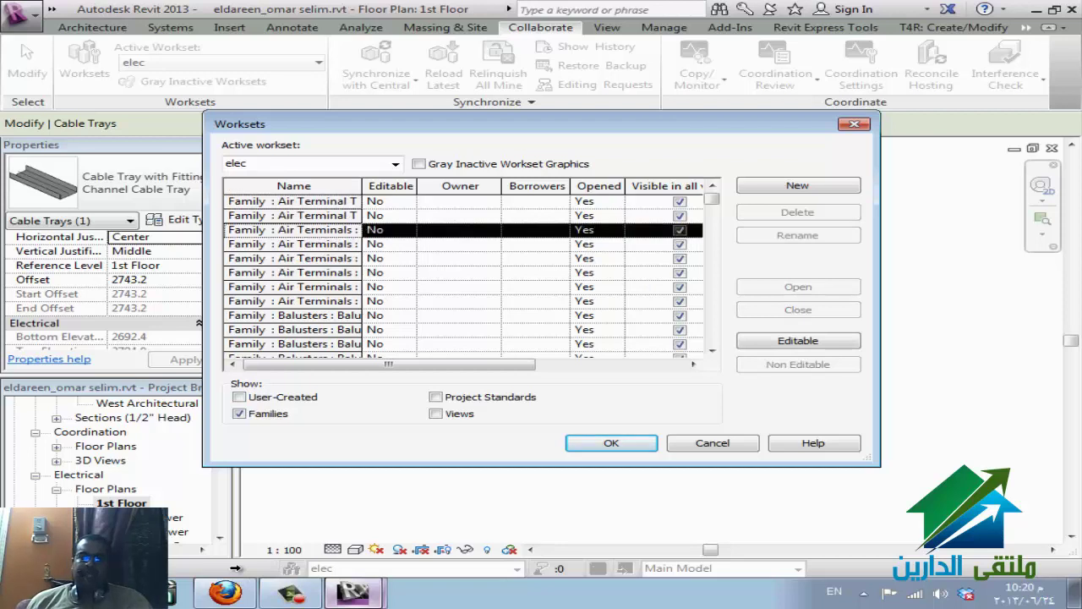
pyautogui.scroll(-6, 236, 567)
pyautogui.scroll(2, 236, 568)
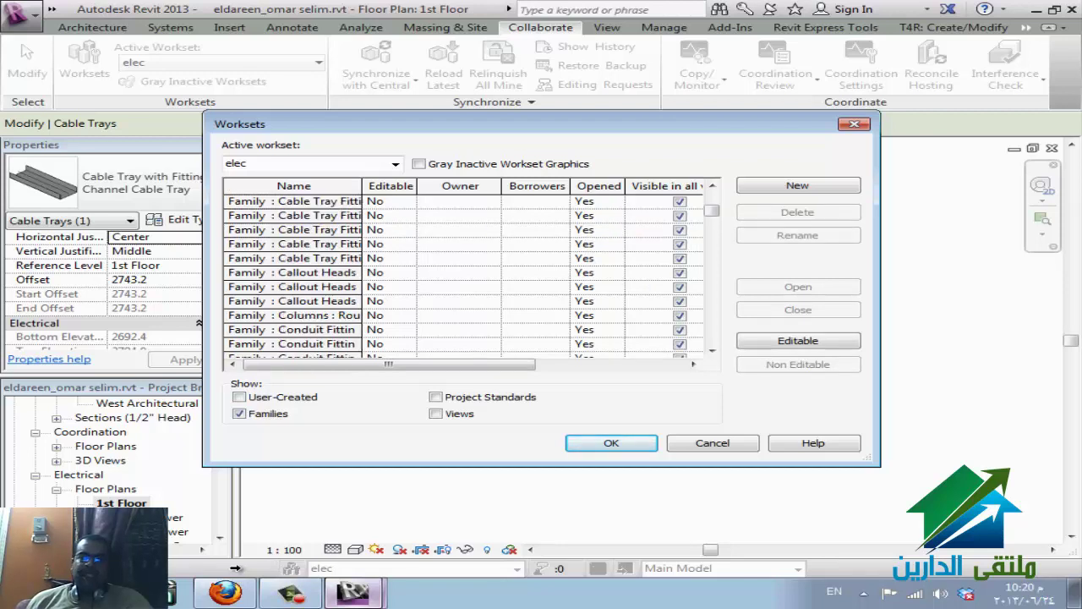
pyautogui.scroll(1, 235, 567)
pyautogui.hotkey('shift', 'pagedown')
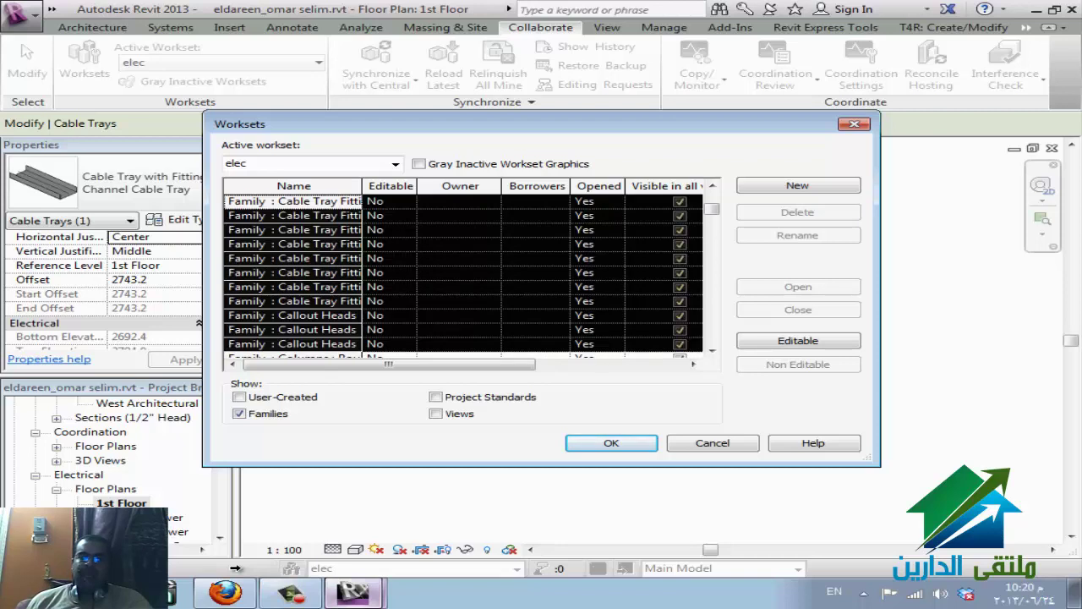
pyautogui.press('Up')
pyautogui.press('Up')
pyautogui.press('Up')
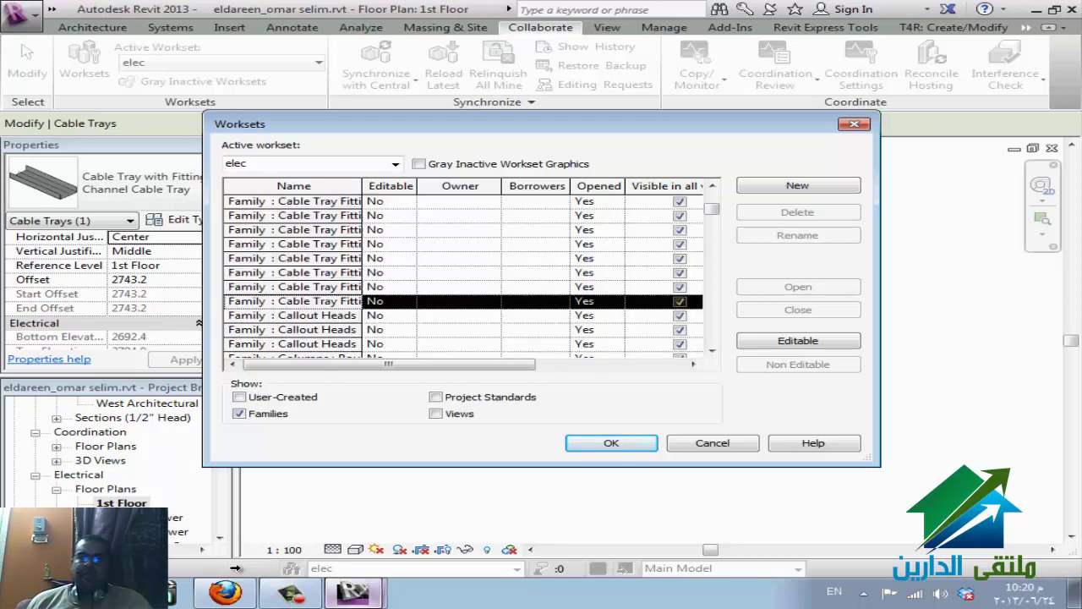
pyautogui.hotkey('shift', 'pageup')
pyautogui.hotkey('alt', 'e')
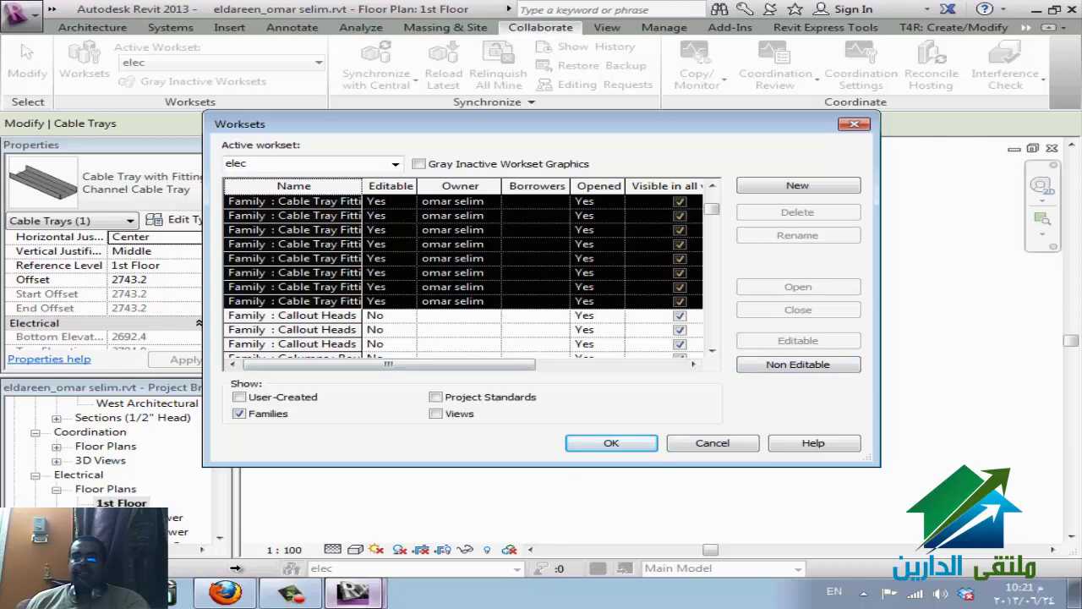
pyautogui.press('Down')
pyautogui.press('Down')
pyautogui.press('Down')
pyautogui.press('Down')
pyautogui.press('Down')
pyautogui.press('Down')
pyautogui.press('Down')
pyautogui.press('Down')
pyautogui.press('Down')
pyautogui.press('Down')
pyautogui.press('Down')
pyautogui.press('Down')
pyautogui.press('Down')
pyautogui.press('Down')
pyautogui.press('Down')
pyautogui.press('Down')
pyautogui.press('Down')
pyautogui.press('Down')
pyautogui.press('Down')
pyautogui.press('Down')
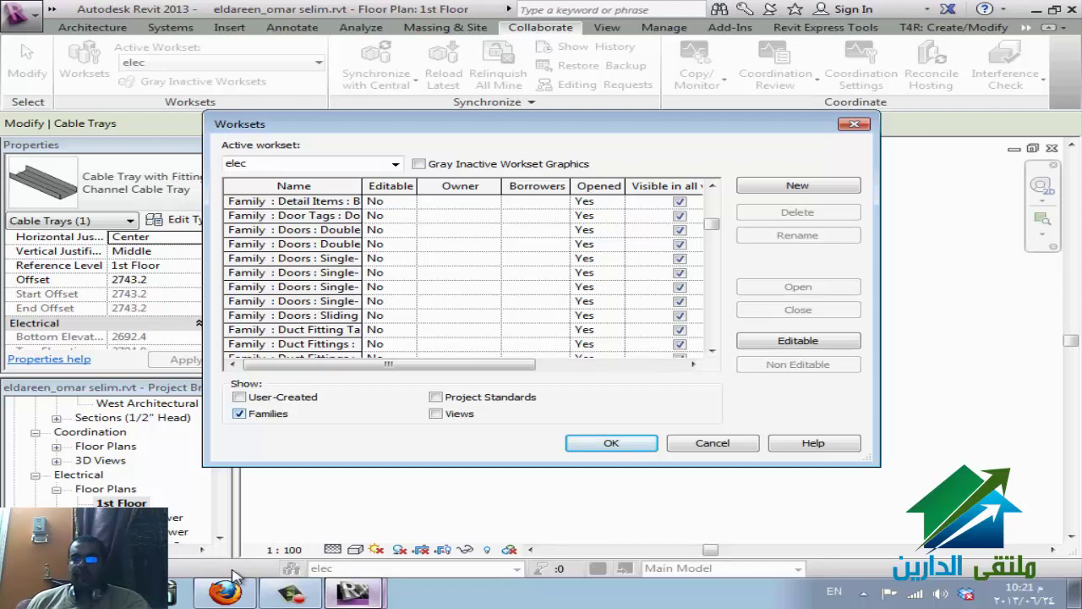
# - Filter the Worksets list to show only the view worksets
pyautogui.press('Home')
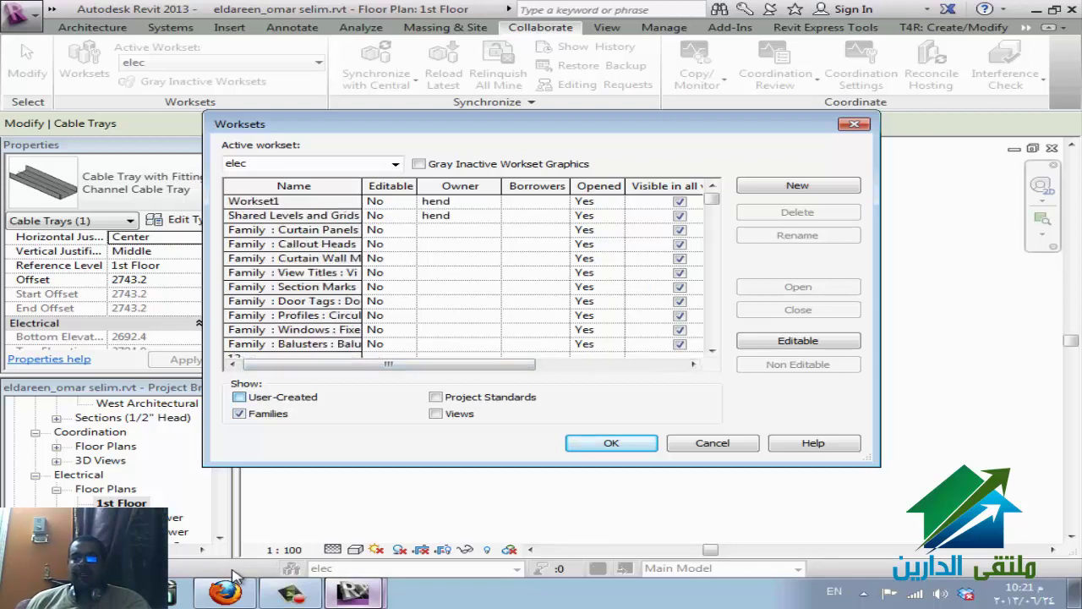
pyautogui.press('space')
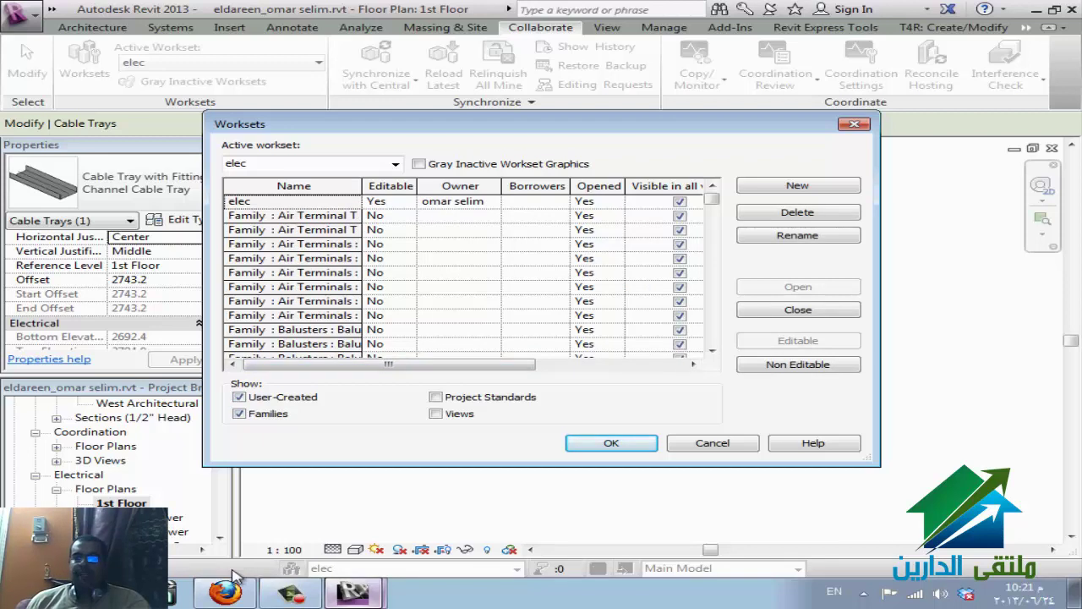
pyautogui.press('space')
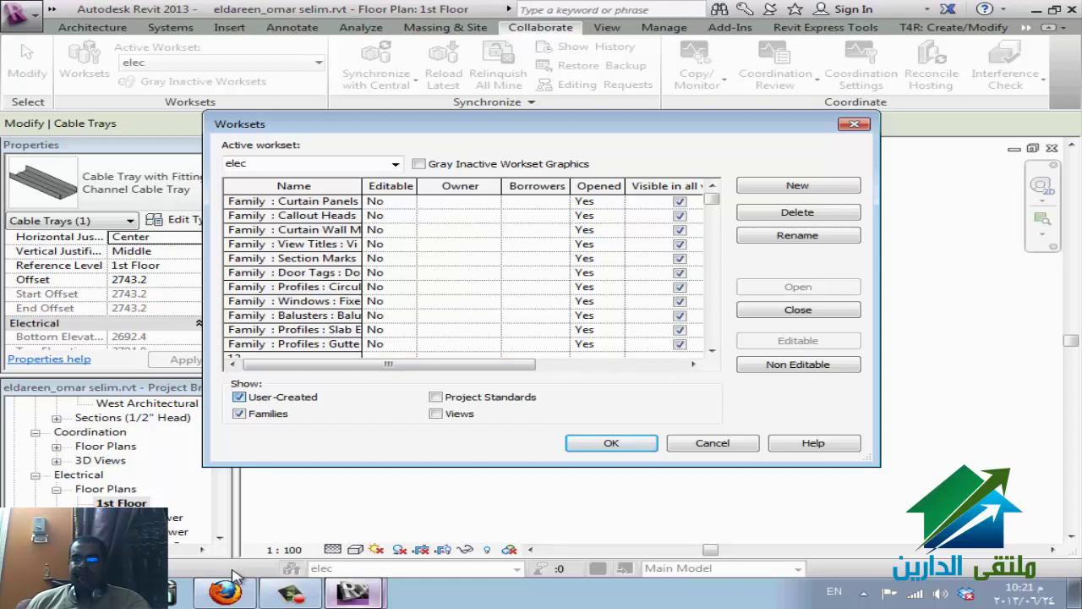
pyautogui.press('Tab')
pyautogui.press('space')
pyautogui.press('Tab')
pyautogui.press('Tab')
pyautogui.press('space')
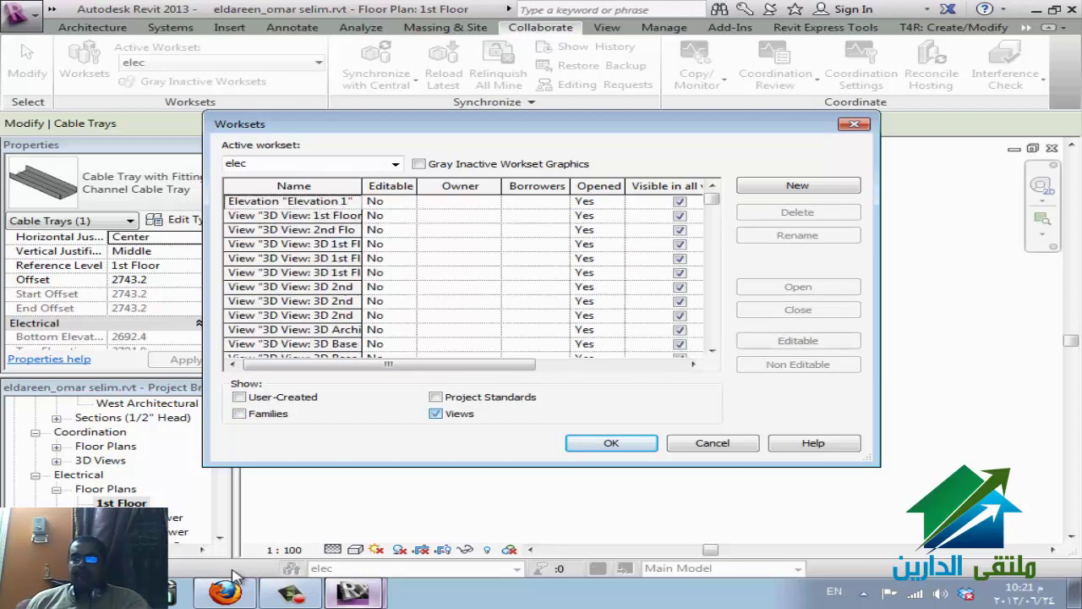
# - Make the four View Template Electrical worksets Editable, then hide the view worksets again
pyautogui.press('Tab')
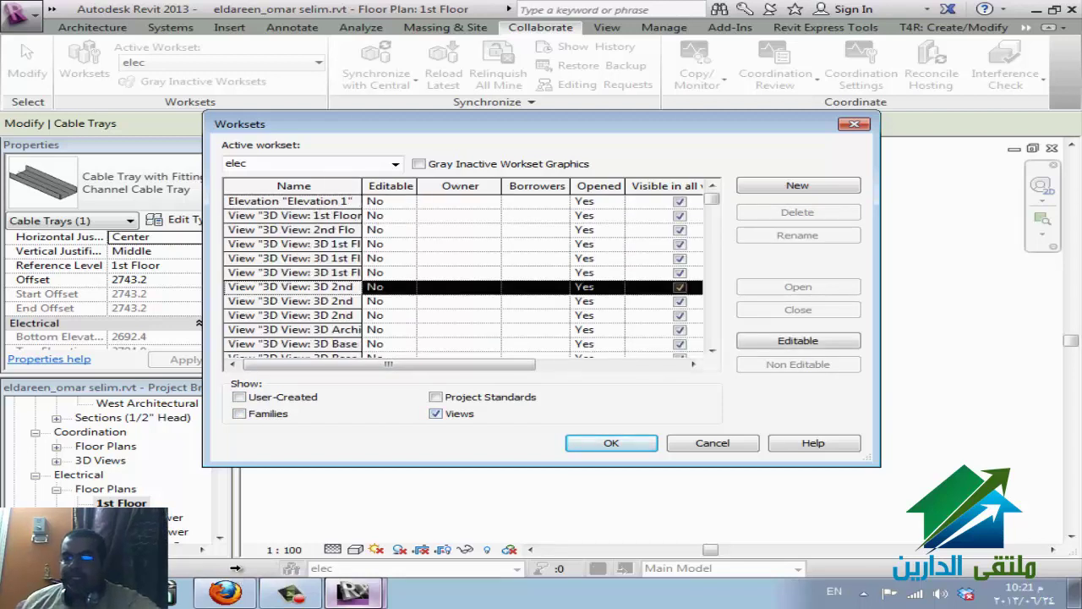
pyautogui.press('pagedown')
pyautogui.press('pagedown')
pyautogui.press('pagedown')
pyautogui.press('pagedown')
pyautogui.press('pagedown')
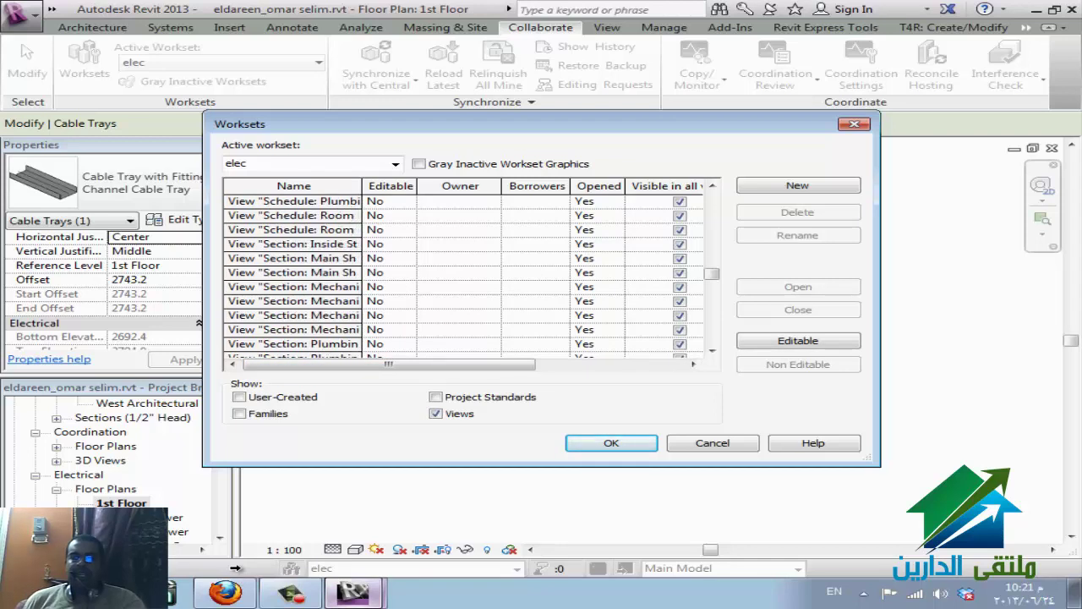
pyautogui.press('pagedown')
pyautogui.press('pagedown')
pyautogui.press('pagedown')
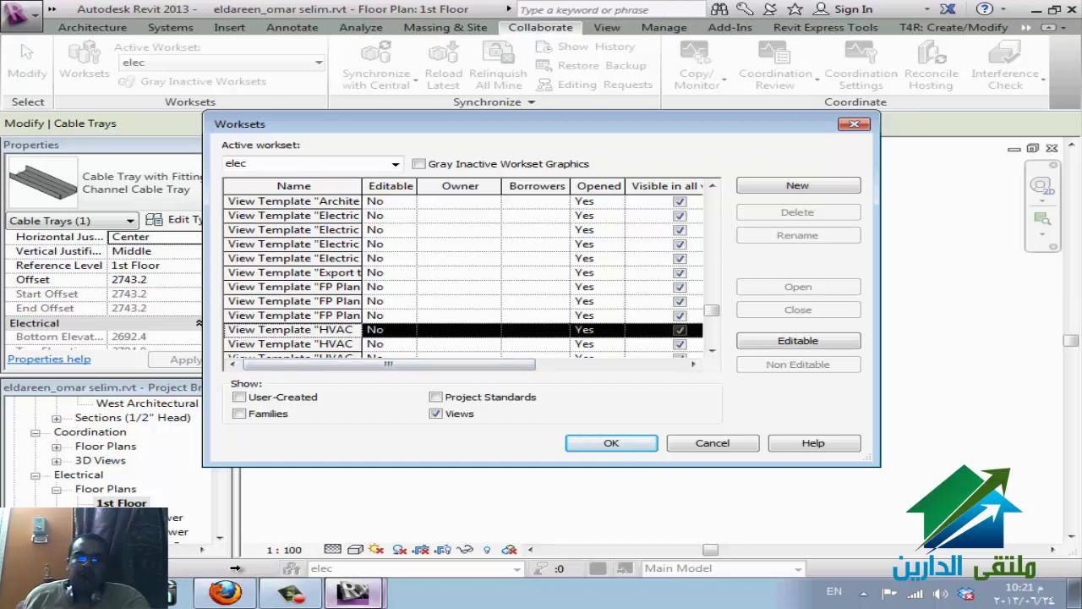
pyautogui.scroll(-5, 465, 270)
pyautogui.scroll(-3, 465, 271)
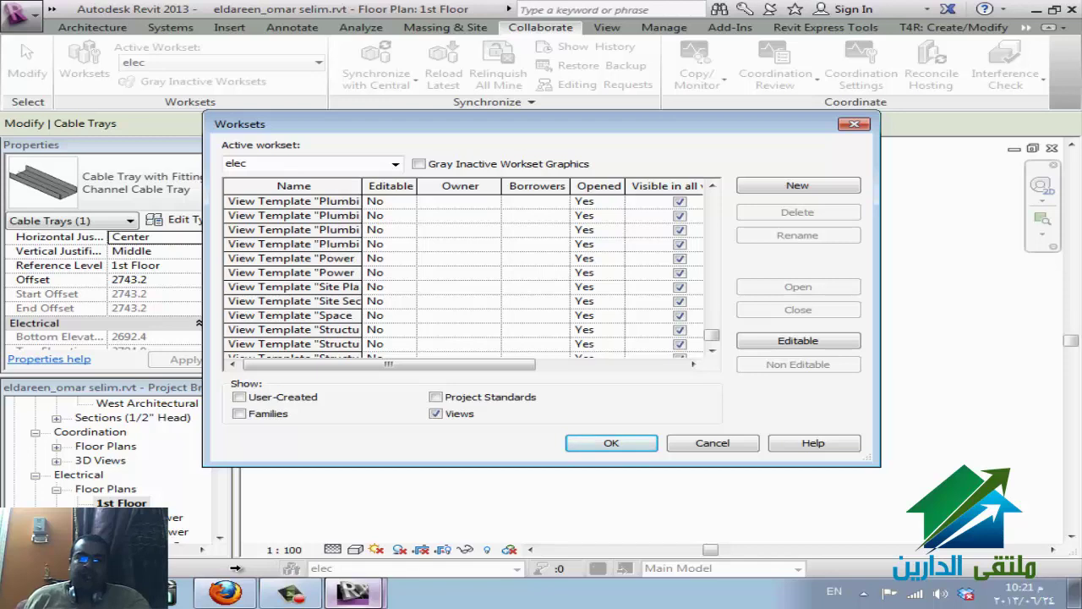
pyautogui.scroll(10, 465, 271)
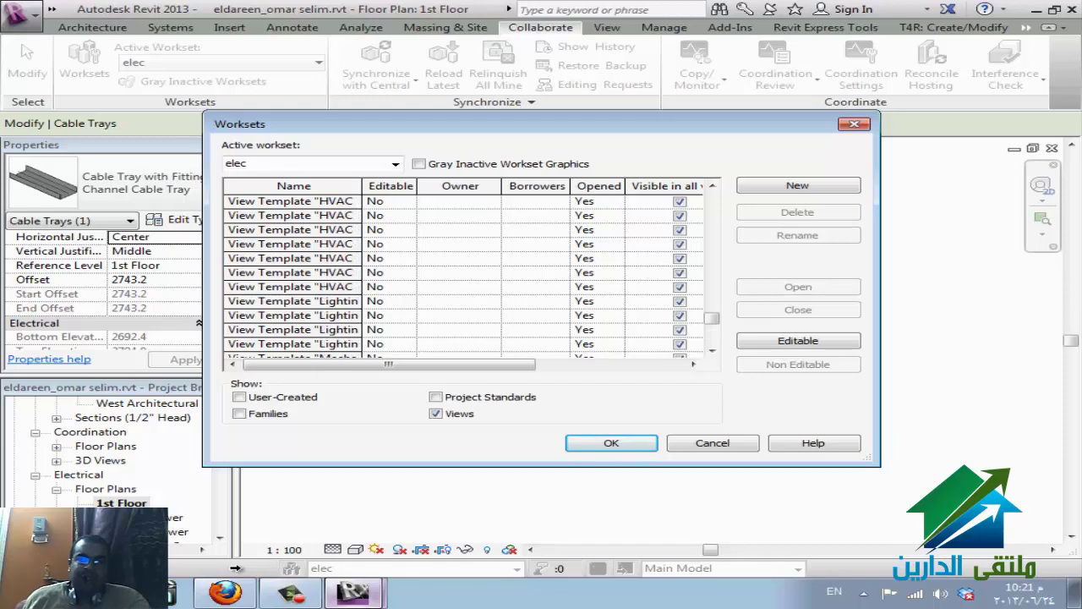
pyautogui.scroll(-4, 465, 271)
pyautogui.click(292, 328)
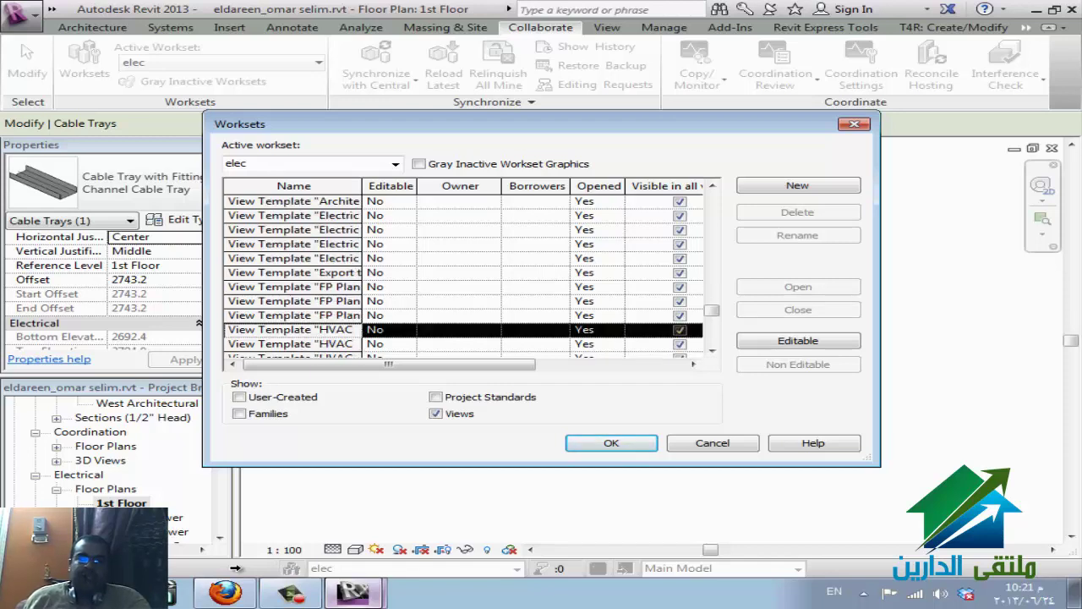
pyautogui.moveTo(292, 215); pyautogui.dragTo(292, 258)
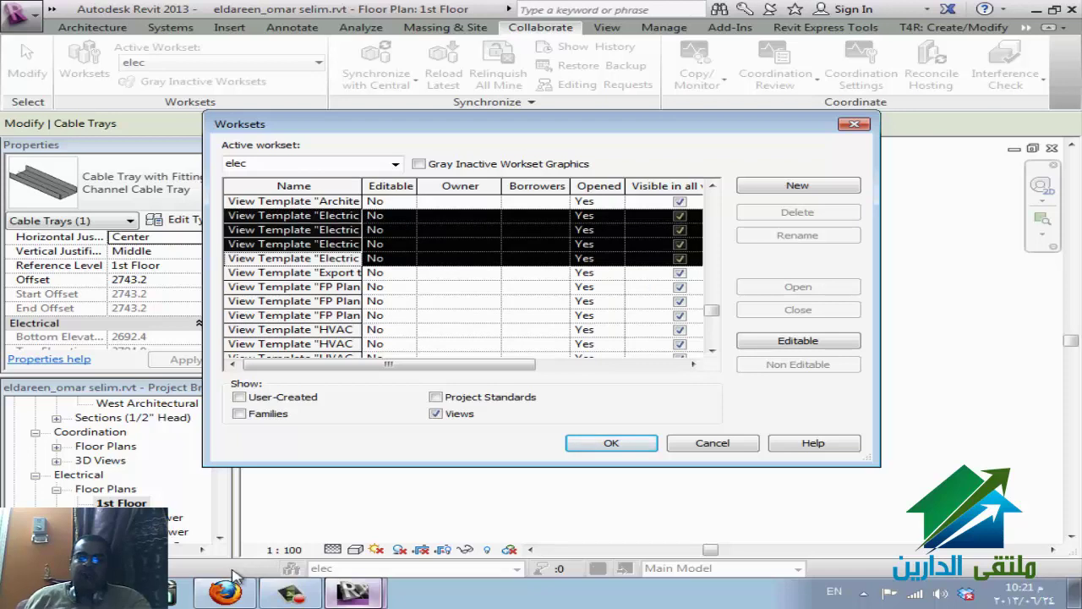
pyautogui.hotkey('alt', 'e')
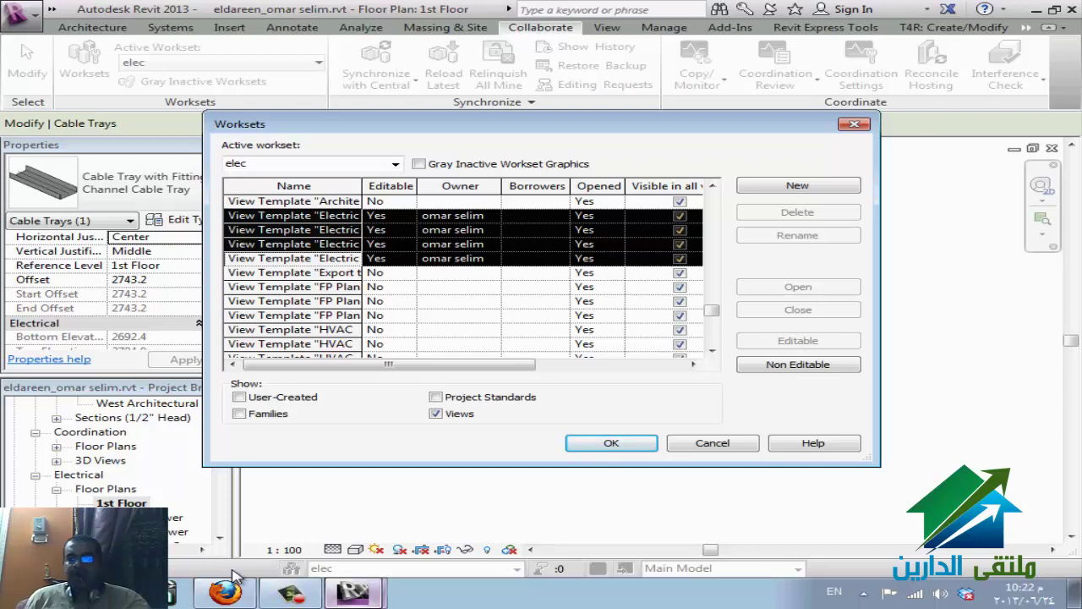
pyautogui.hotkey('alt', 'v')
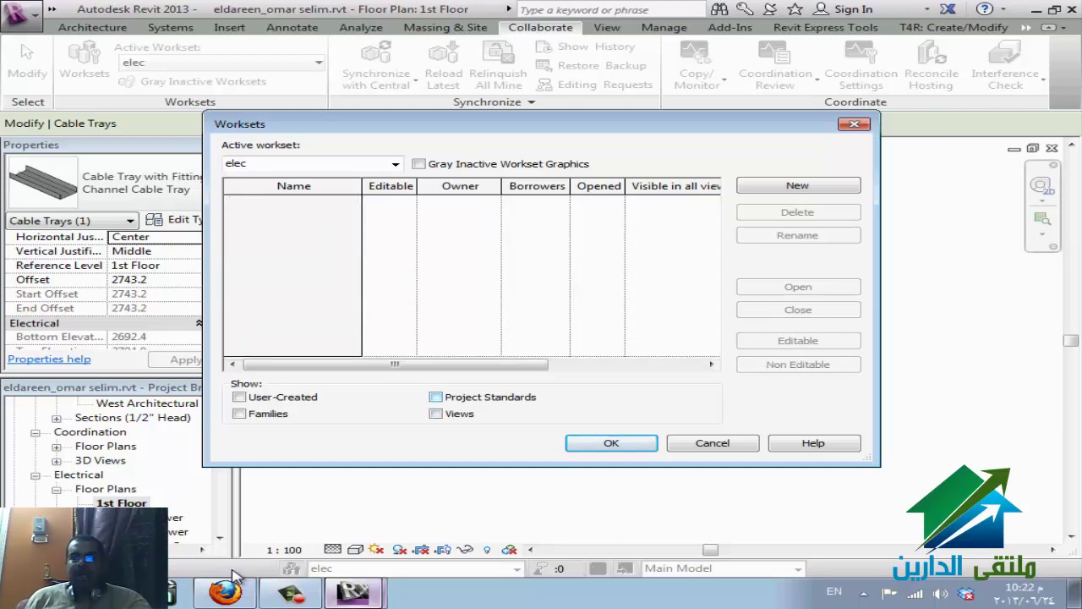
# - Filter the Worksets list to show only the Project Standards worksets
pyautogui.hotkey('alt', 'u')
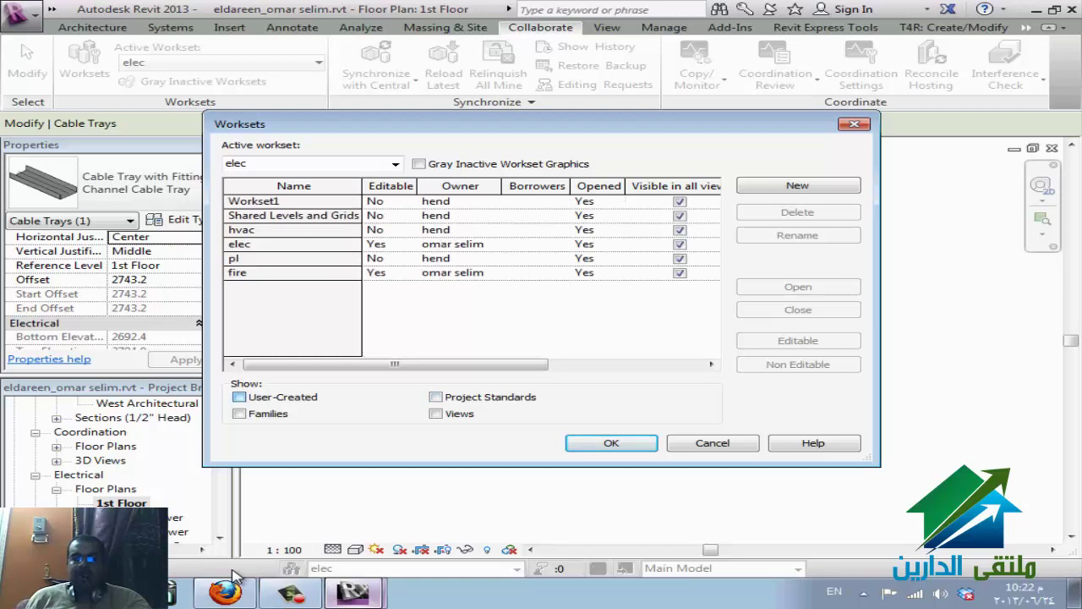
pyautogui.hotkey('alt', 'u')
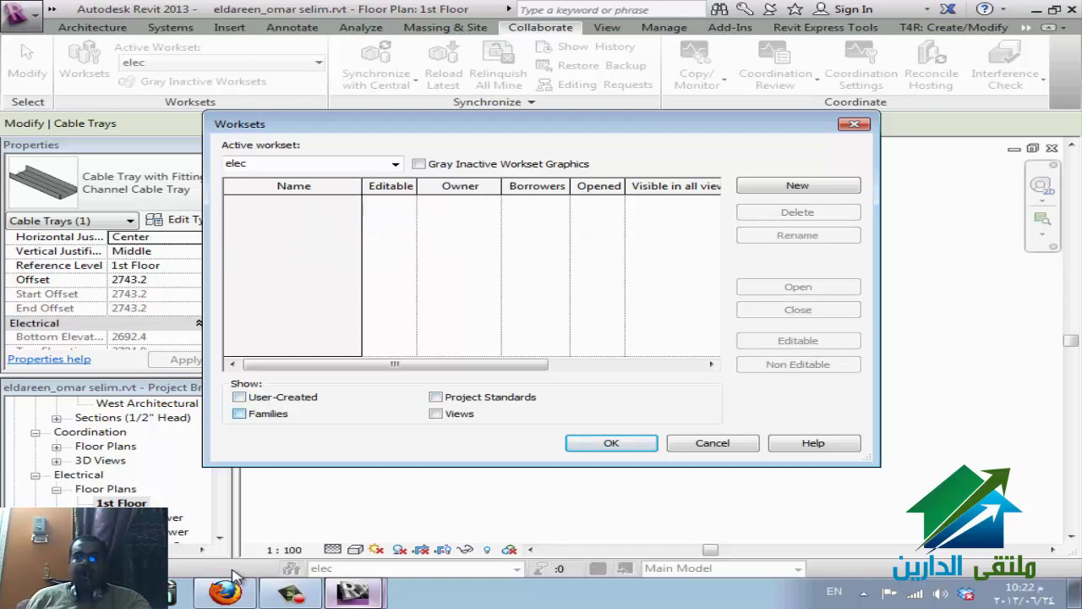
pyautogui.hotkey('alt', 'f')
pyautogui.hotkey('alt', 'f')
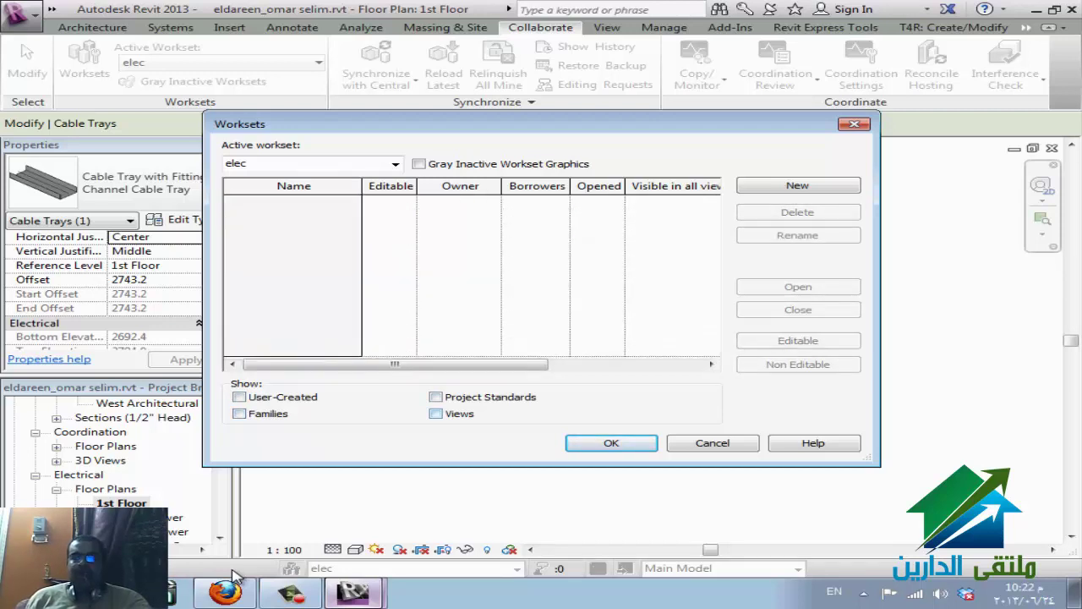
pyautogui.hotkey('alt', 'v')
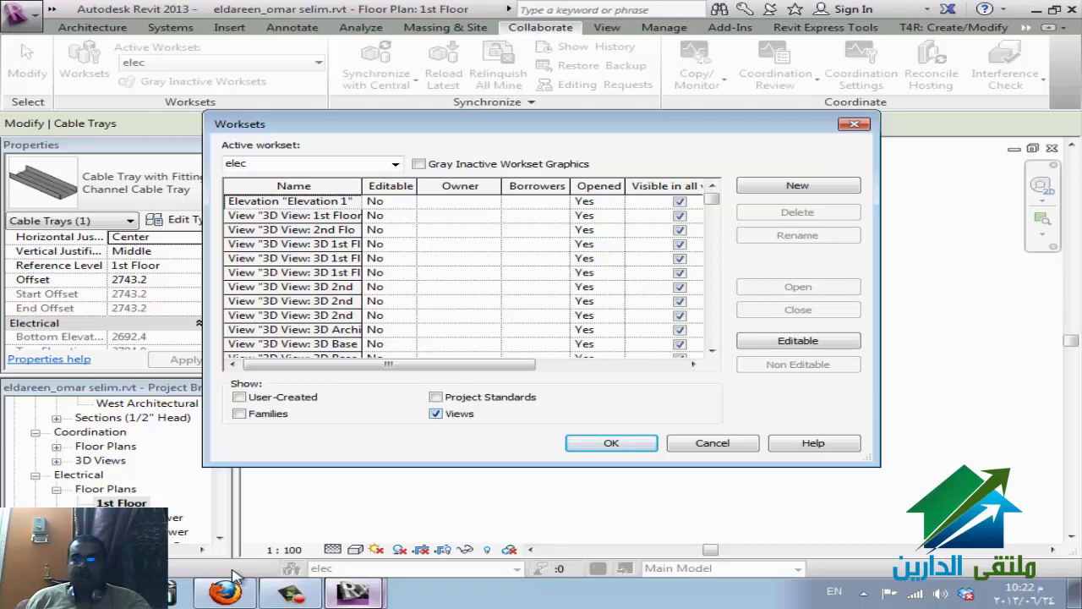
pyautogui.hotkey('alt', 'v')
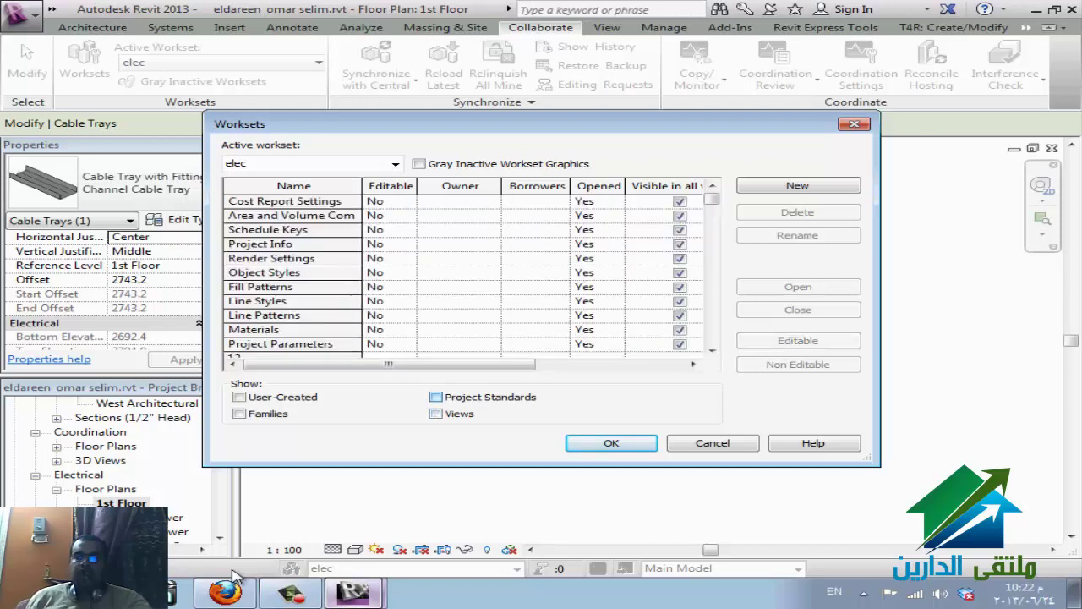
pyautogui.hotkey('alt', 'p')
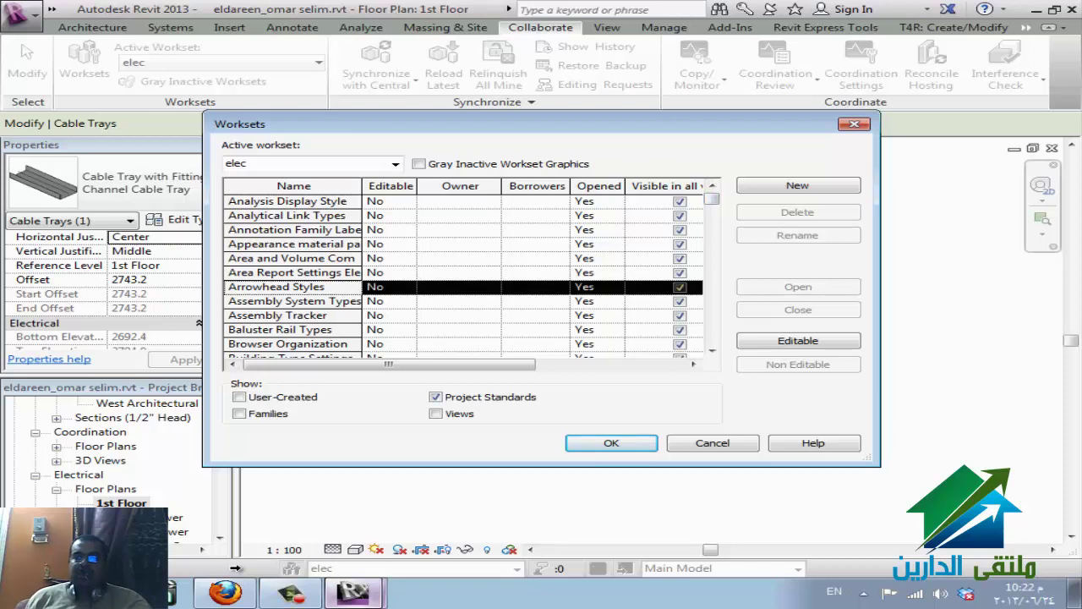
# - Select all listed project-standard worksets with Ctrl+A and make them Editable
pyautogui.scroll(-6, 464, 279)
pyautogui.scroll(-15, 464, 279)
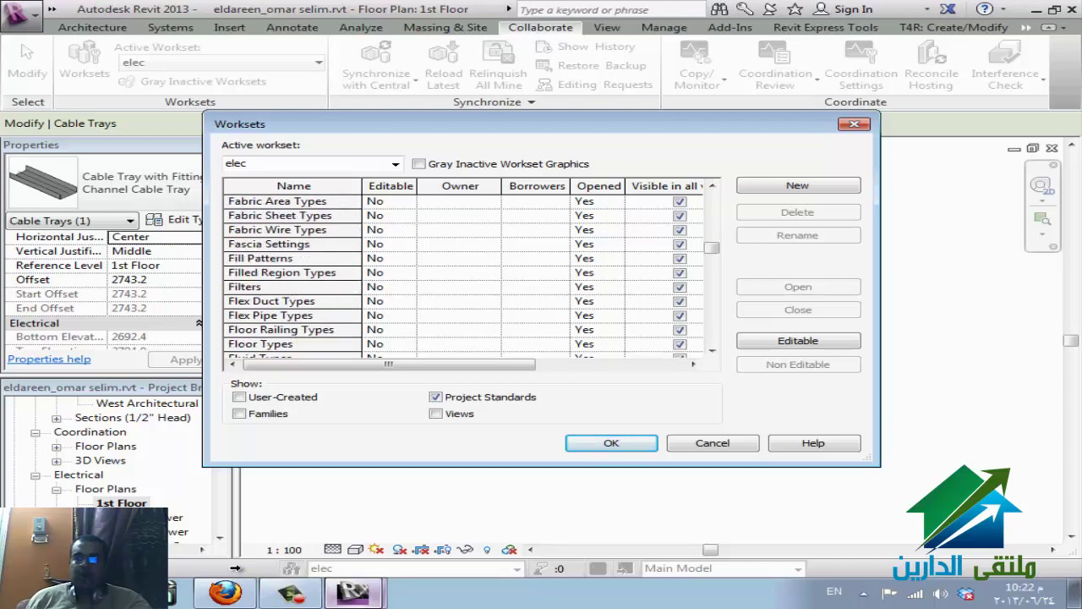
pyautogui.scroll(-6, 464, 279)
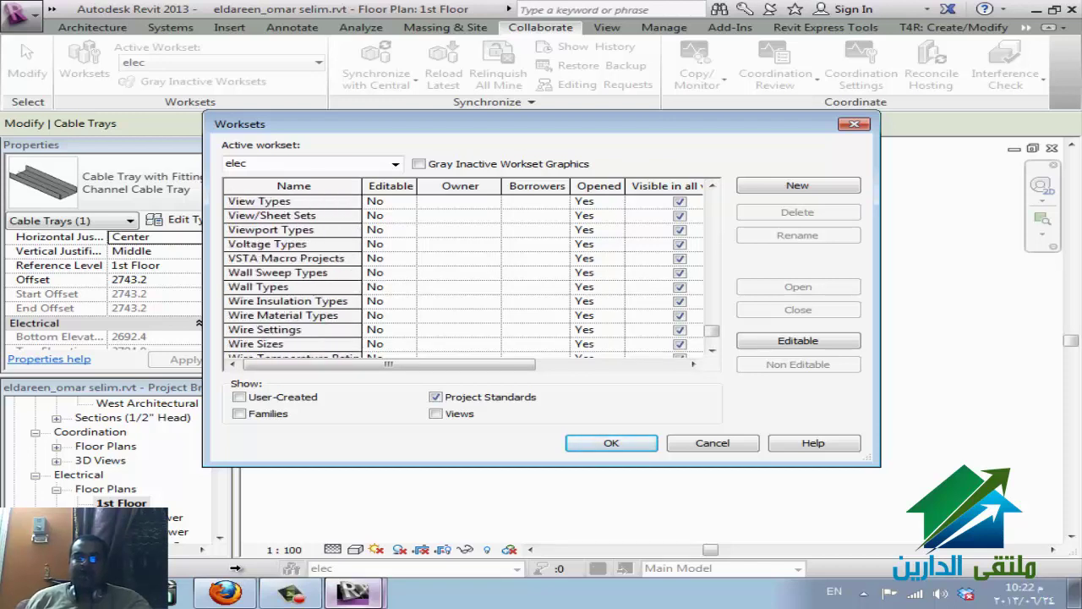
pyautogui.scroll(-2, 463, 271)
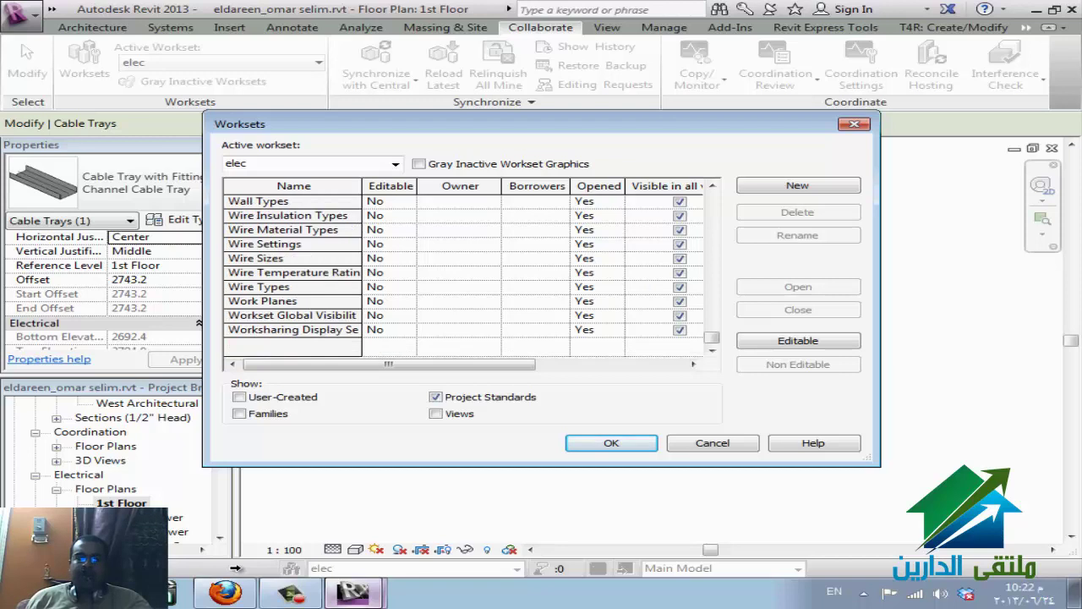
pyautogui.scroll(4, 463, 271)
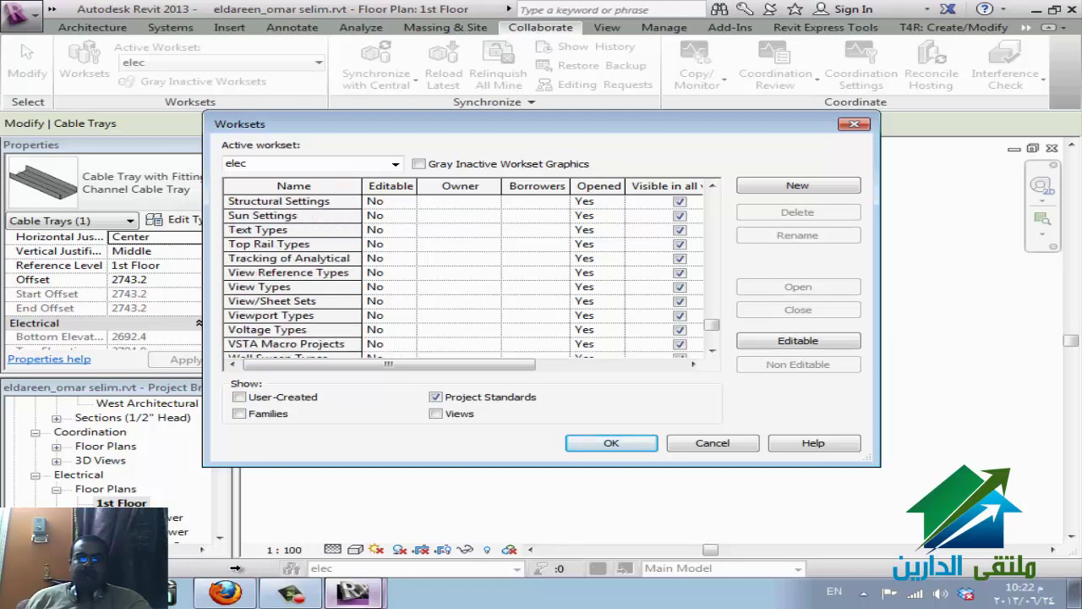
pyautogui.scroll(-1, 463, 271)
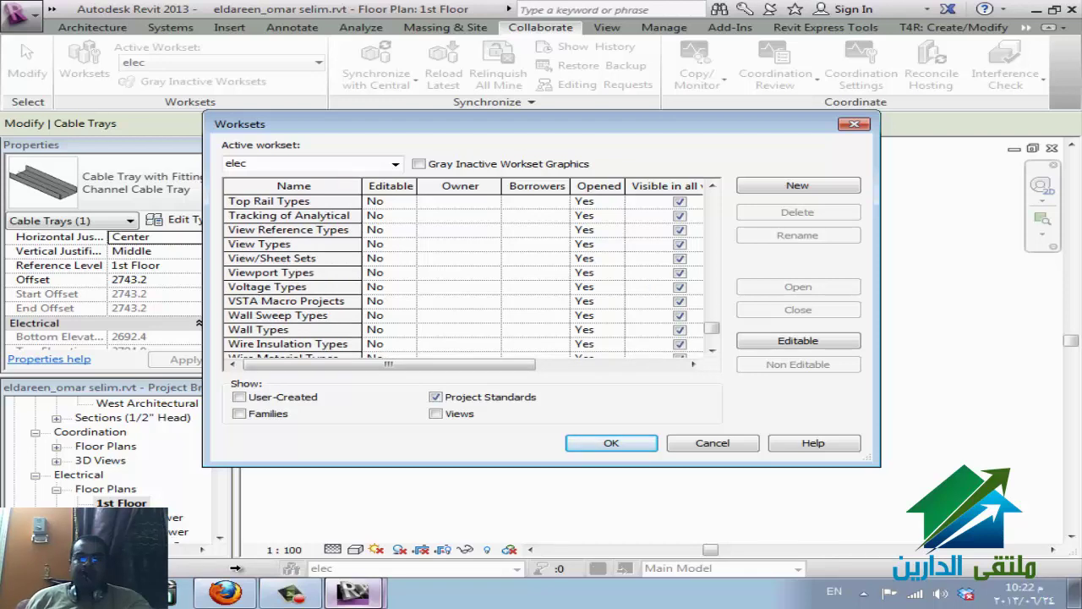
pyautogui.scroll(3, 237, 567)
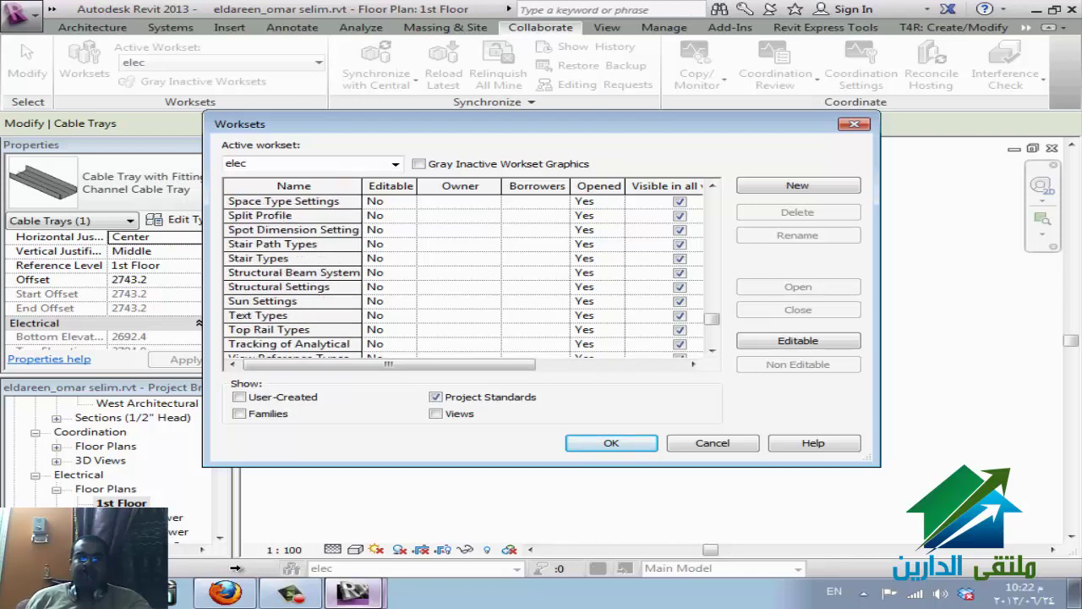
pyautogui.scroll(5, 237, 567)
pyautogui.scroll(4, 237, 567)
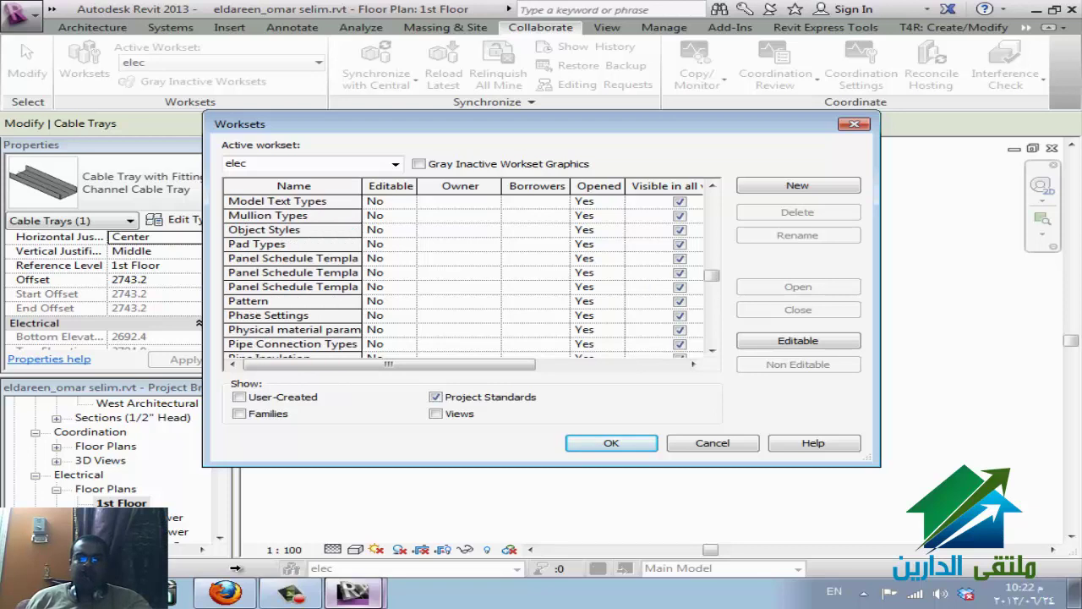
pyautogui.scroll(8, 236, 568)
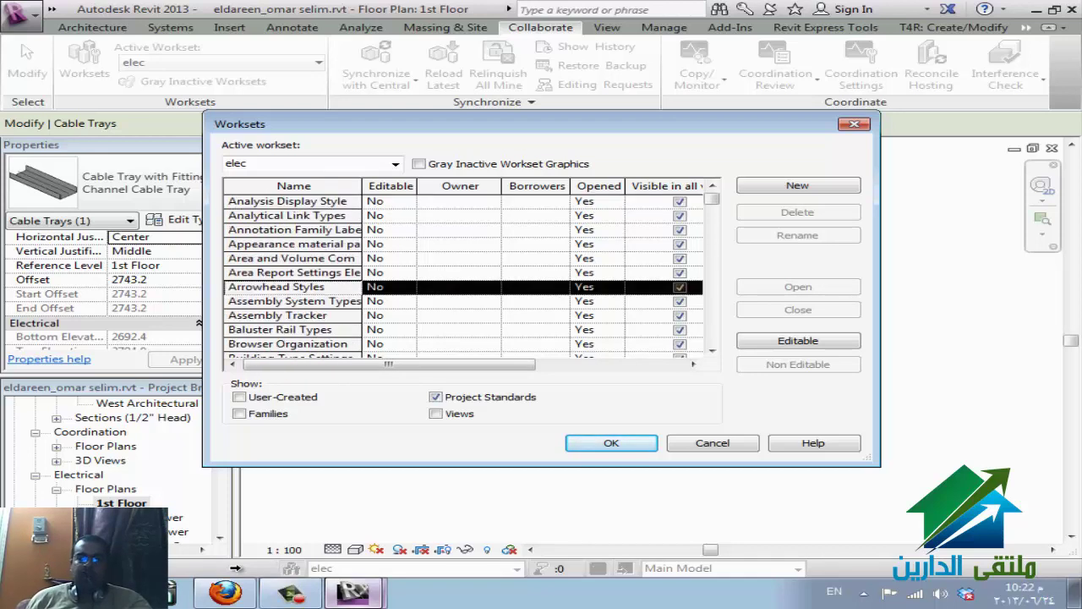
pyautogui.hotkey('ctrl', 'a')
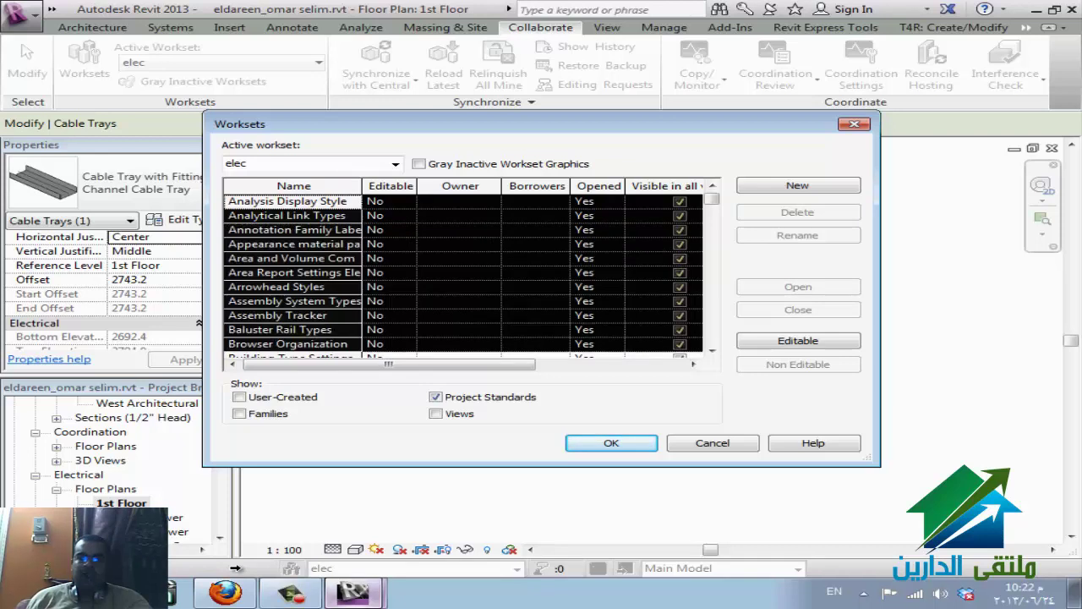
pyautogui.hotkey('alt', 'e')
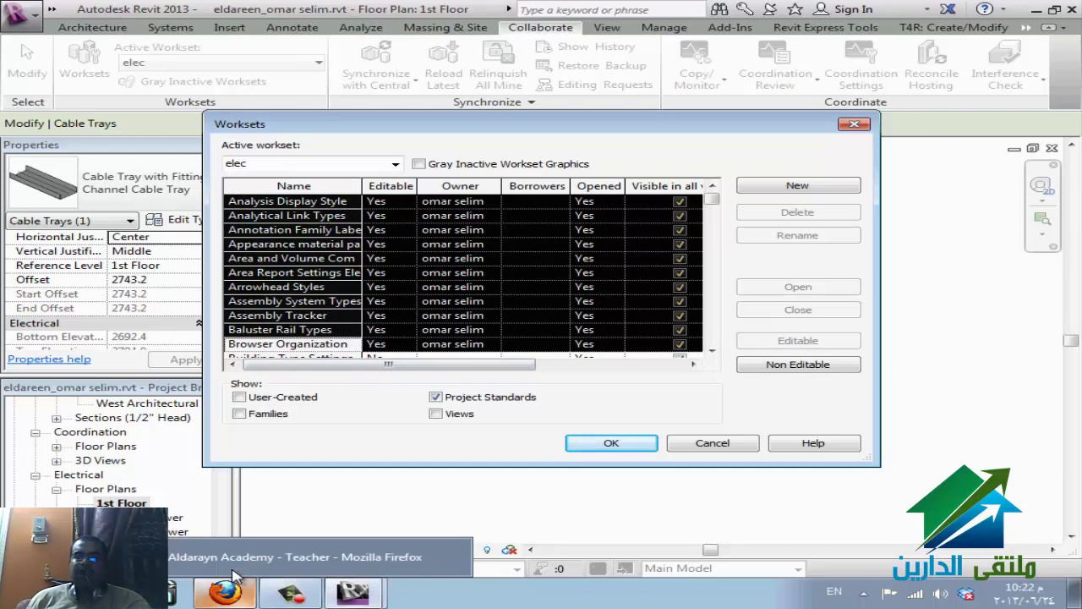
pyautogui.click(236, 578)
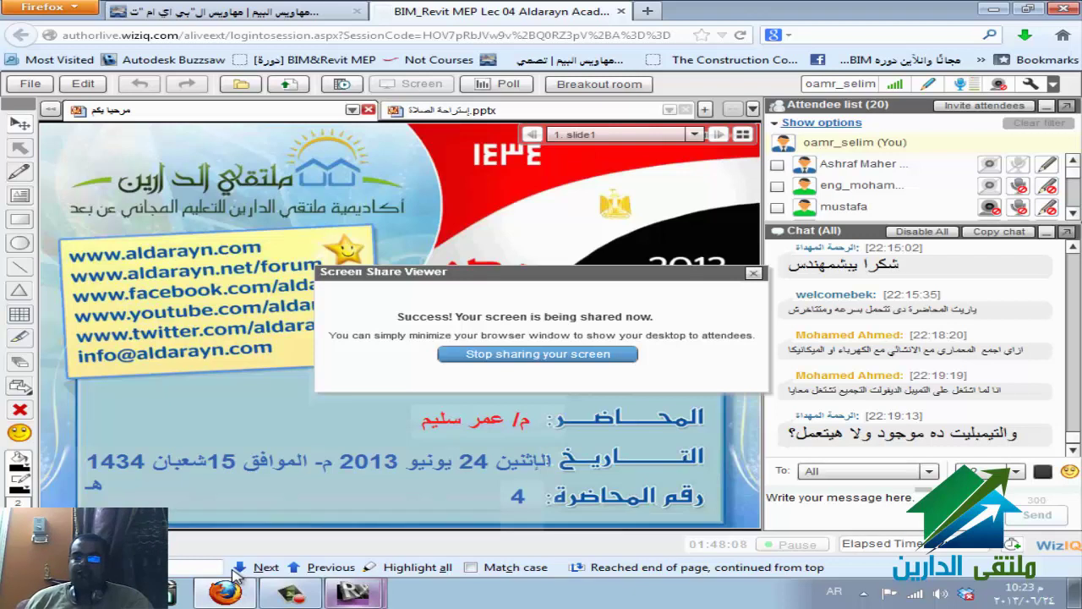
# - Return from the WizIQ screen share to the Revit Worksets dialog
pyautogui.click(352, 592)
pyautogui.click(237, 575)
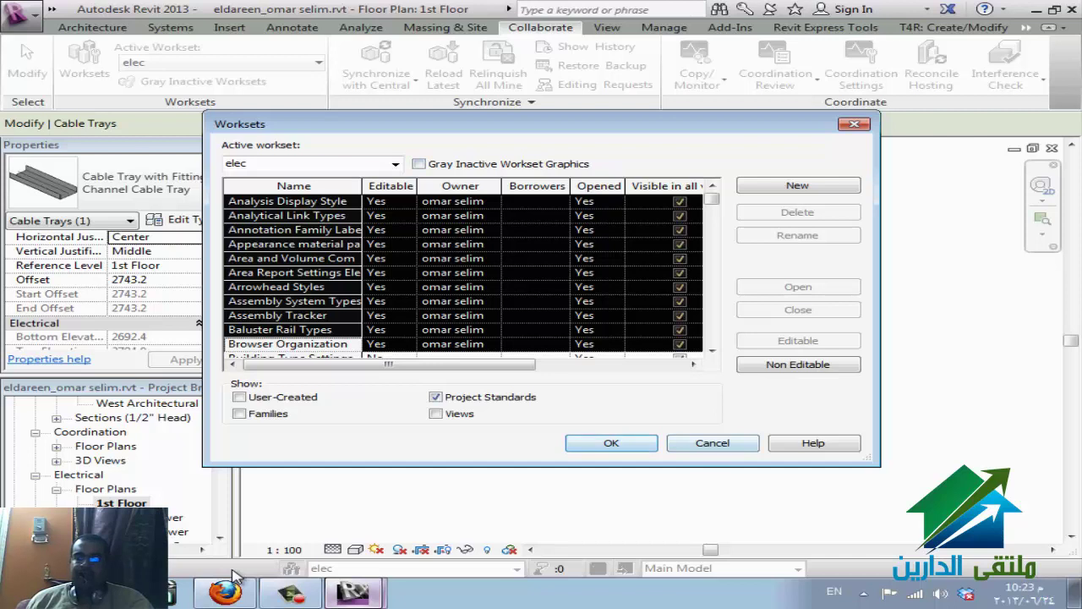
# - Close Worksets with OK, accept fire as the active workset, and zoom the plan to fit
pyautogui.press('Return')
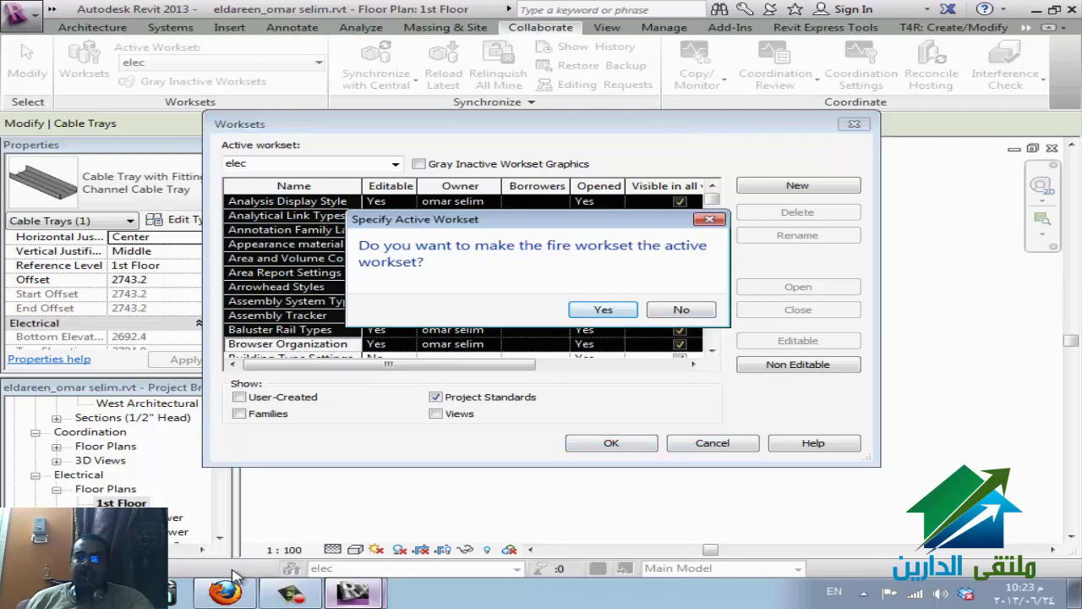
pyautogui.press('Return')
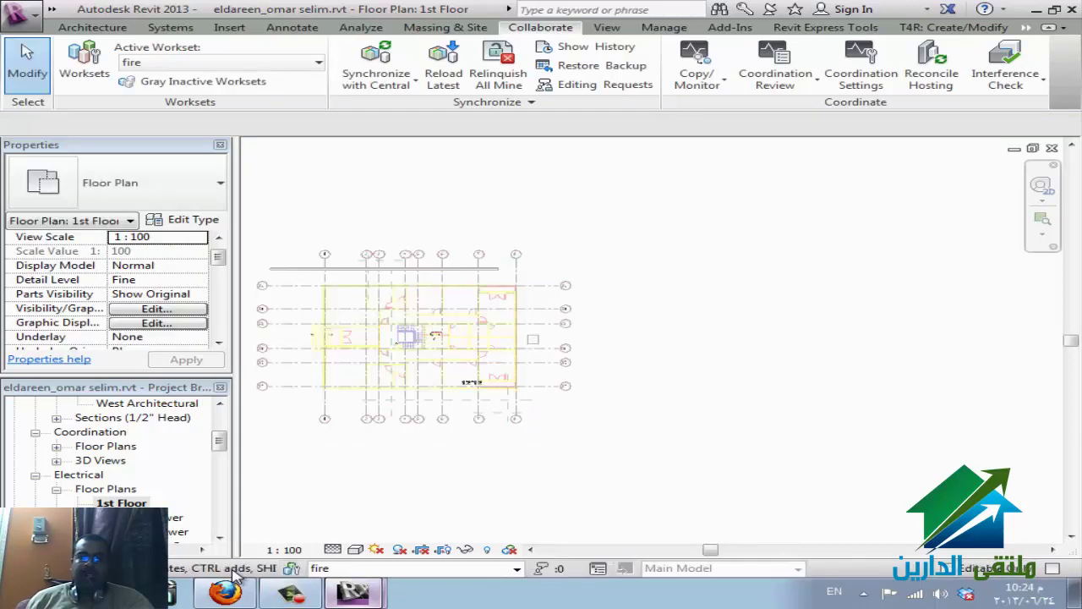
pyautogui.press('z')
pyautogui.press('f')
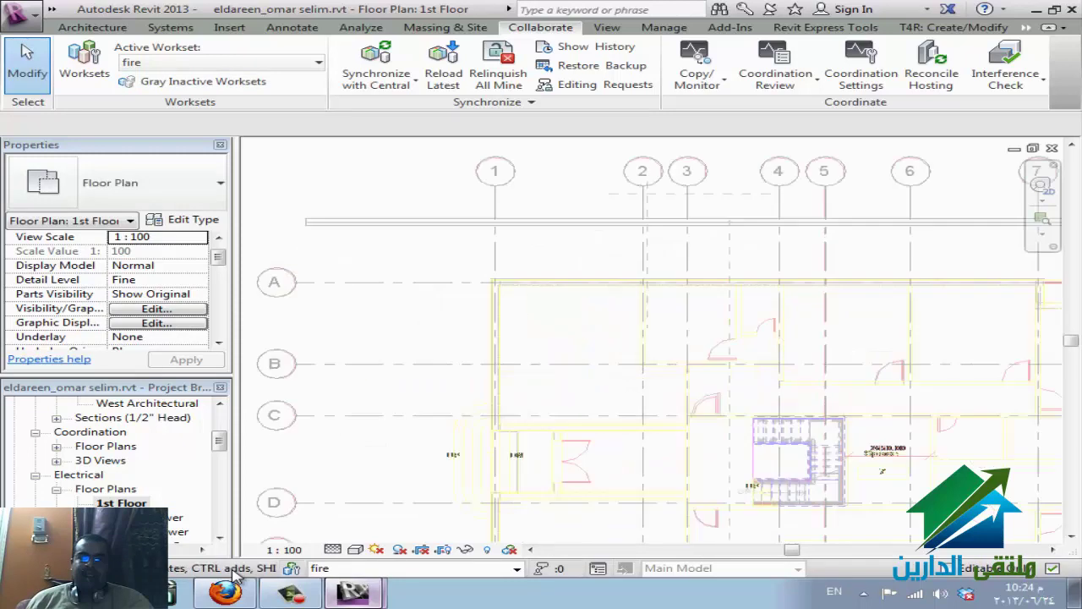
# - Switch the active workset to elec and clear the highlight from grid F
pyautogui.hotkey('alt', 'Down')
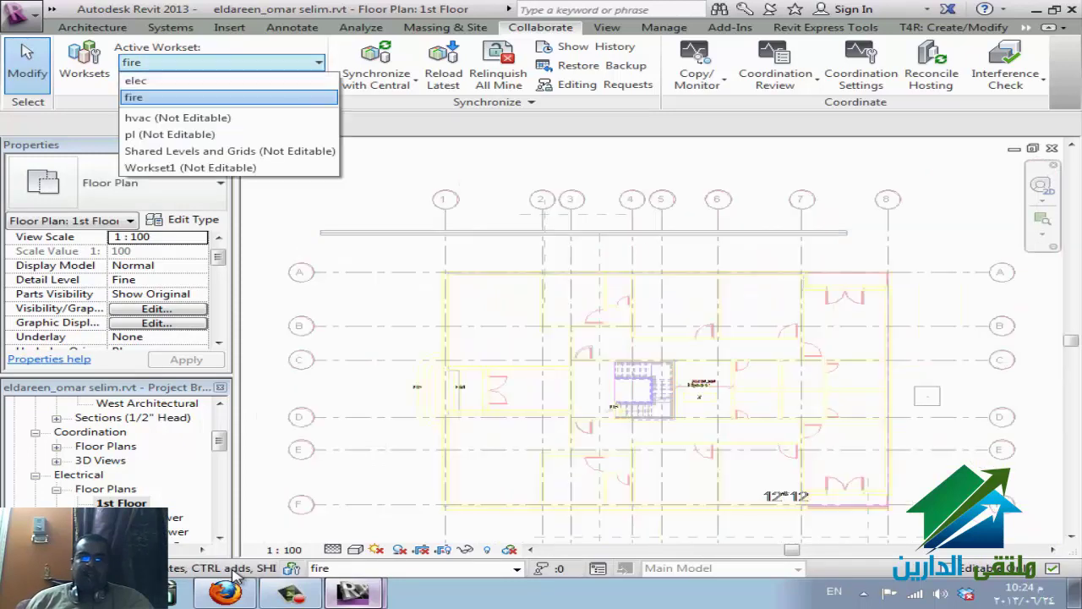
pyautogui.press('Up')
pyautogui.press('Return')
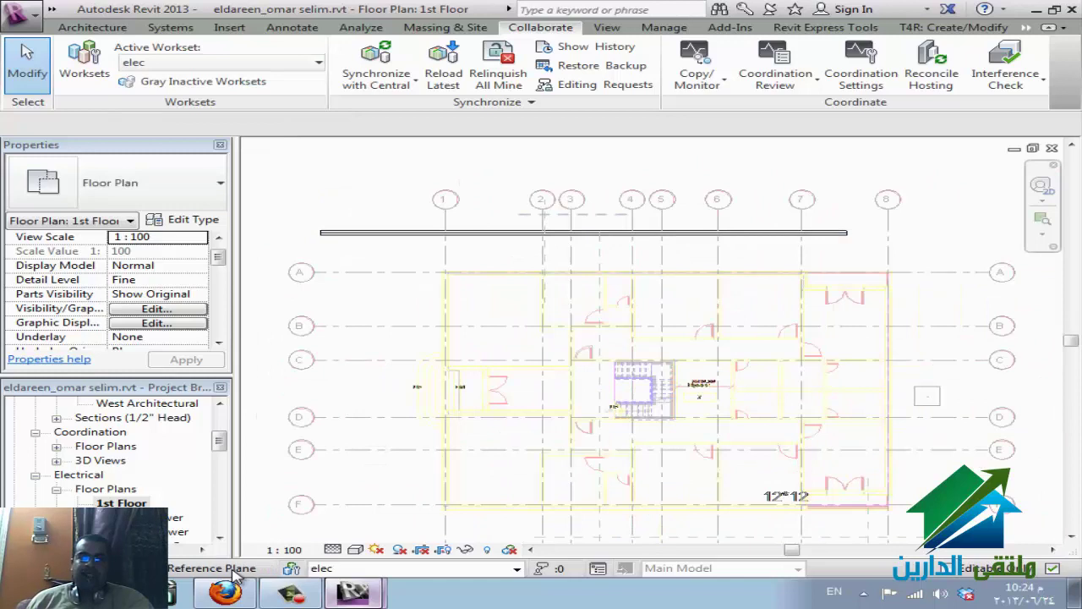
pyautogui.press('Tab')
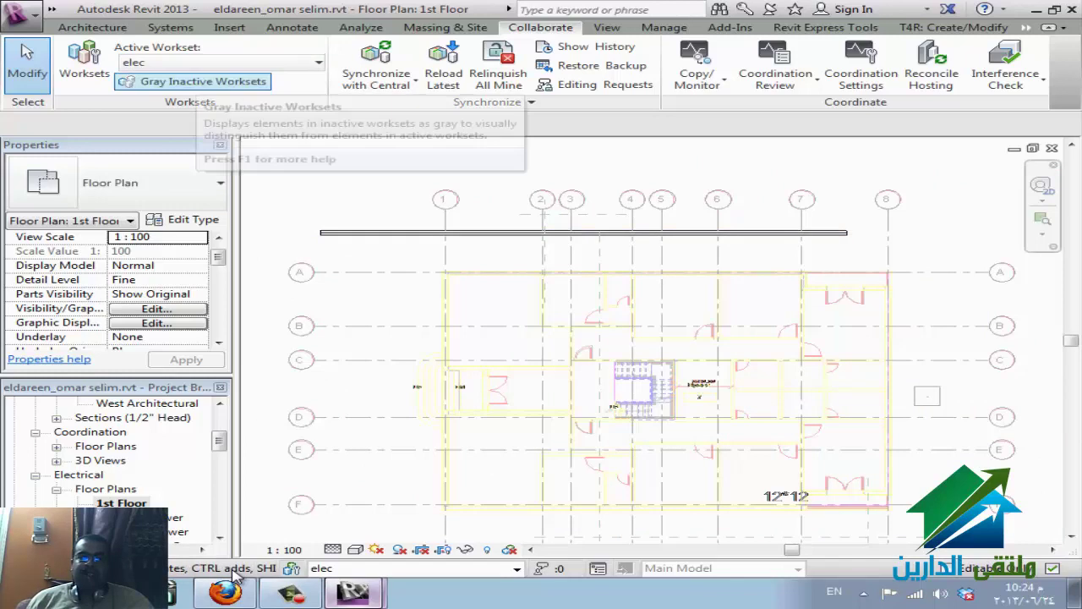
pyautogui.press('Tab')
pyautogui.press('Tab')
pyautogui.press('Tab')
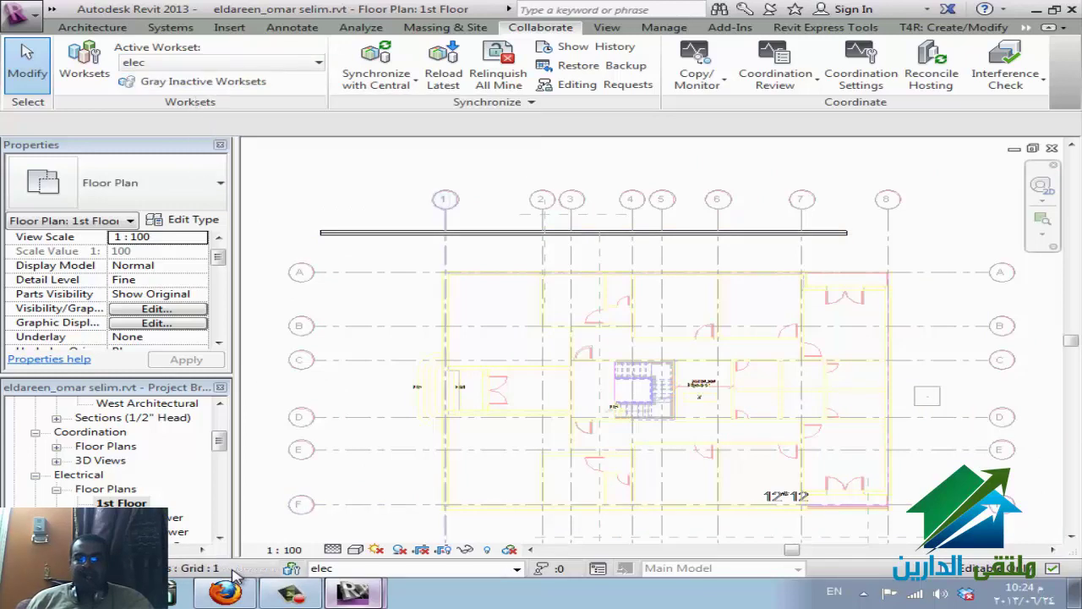
pyautogui.press('Tab')
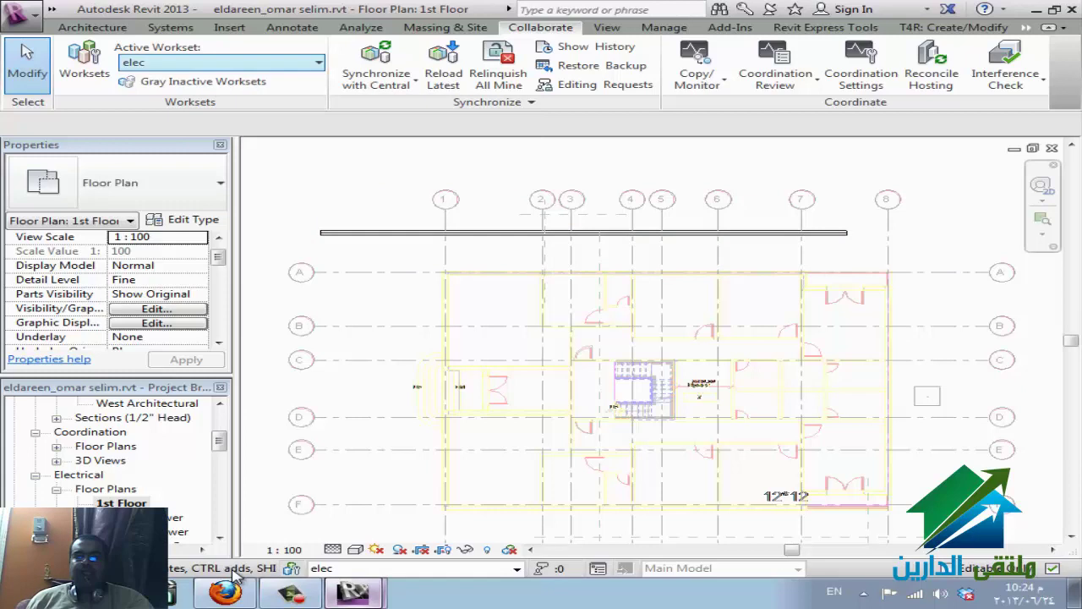
# - Switch the active workset to fire, then back to elec, and deselect the element
pyautogui.hotkey('alt', 'Down')
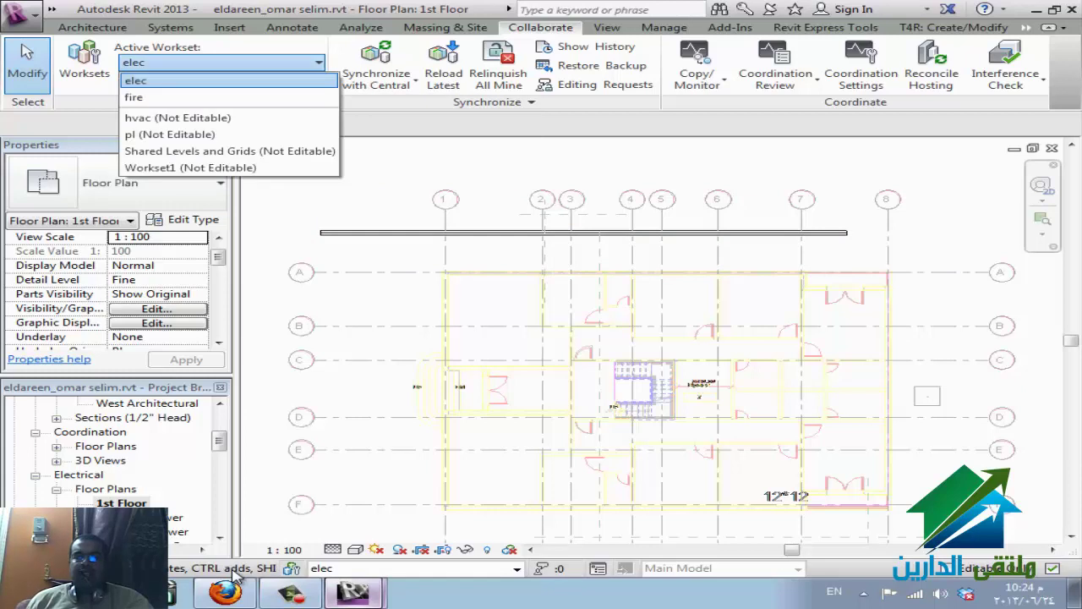
pyautogui.press('End')
pyautogui.press('Up')
pyautogui.press('Up')
pyautogui.press('Up')
pyautogui.press('Up')
pyautogui.press('Return')
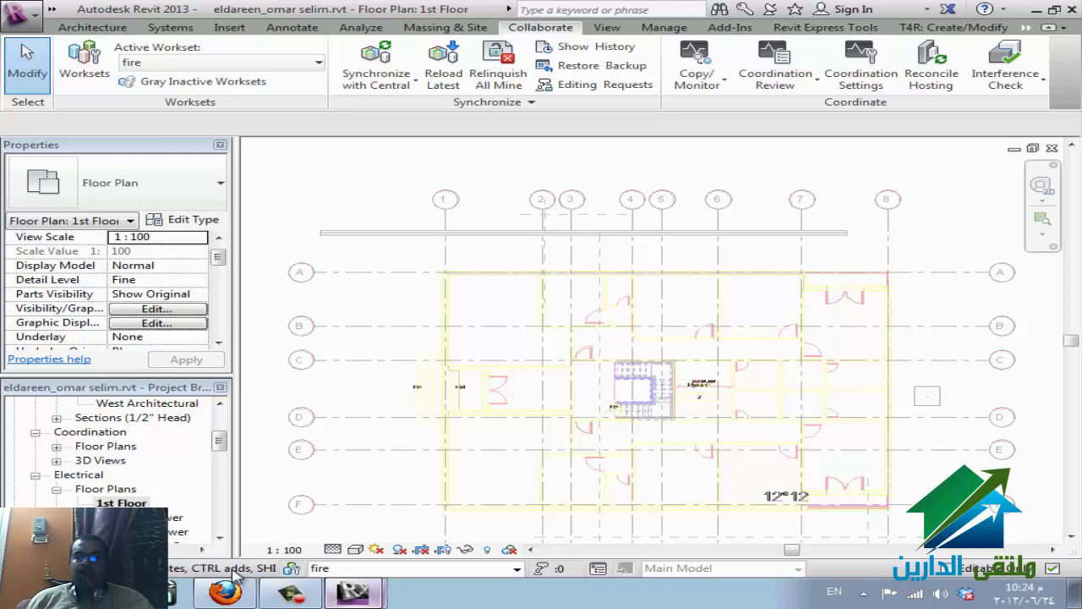
pyautogui.press('Tab')
pyautogui.hotkey('alt', 'Down')
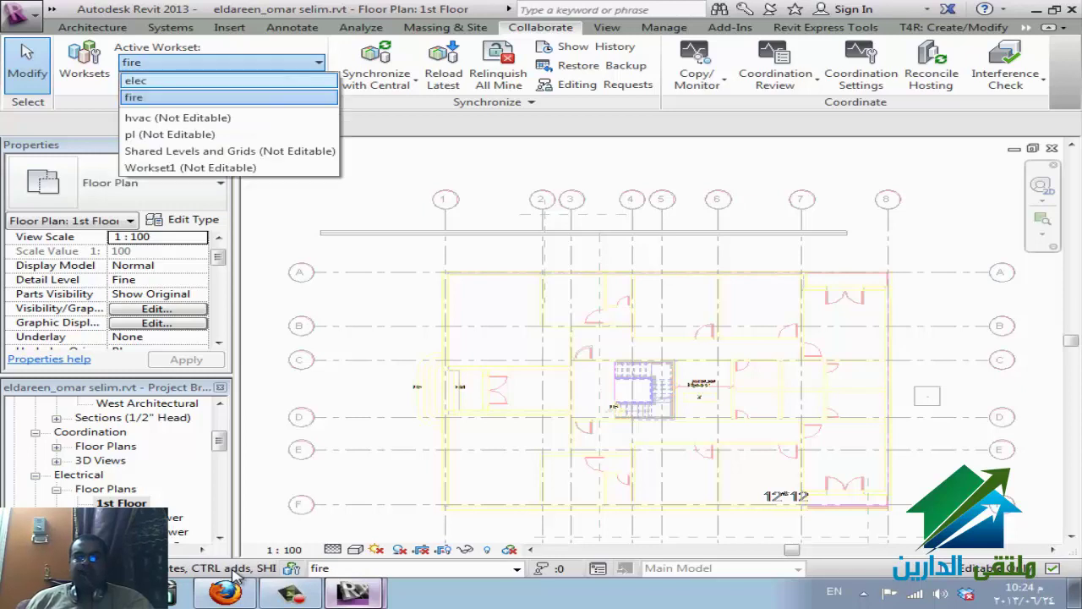
pyautogui.press('Up')
pyautogui.press('Return')
pyautogui.press('Escape')
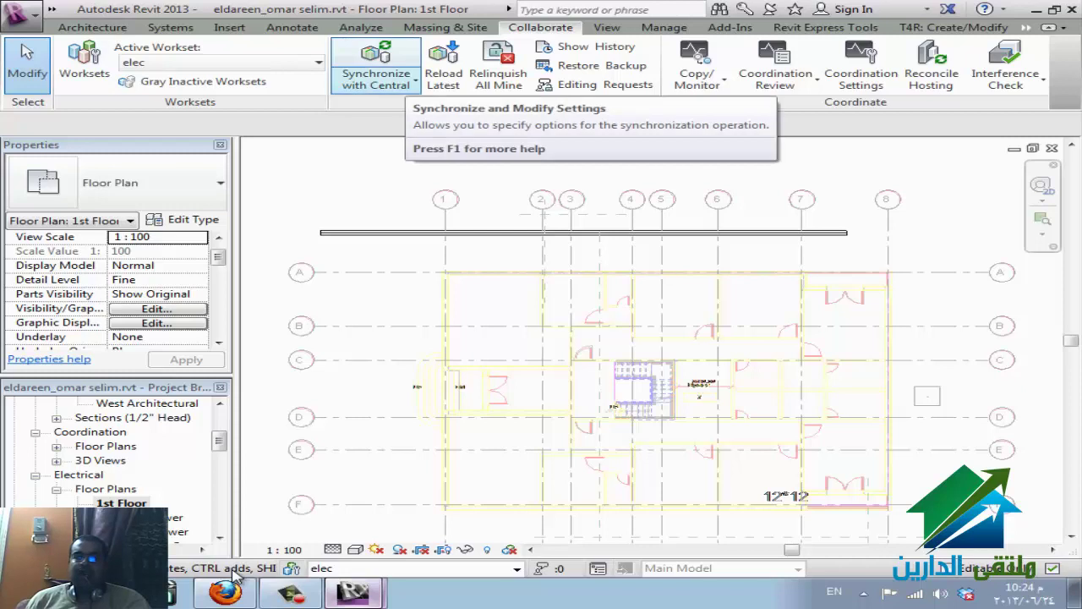
# - In the synchronize settings, keep project standard, family and view worksets instead of relinquishing them
pyautogui.click(415, 78)
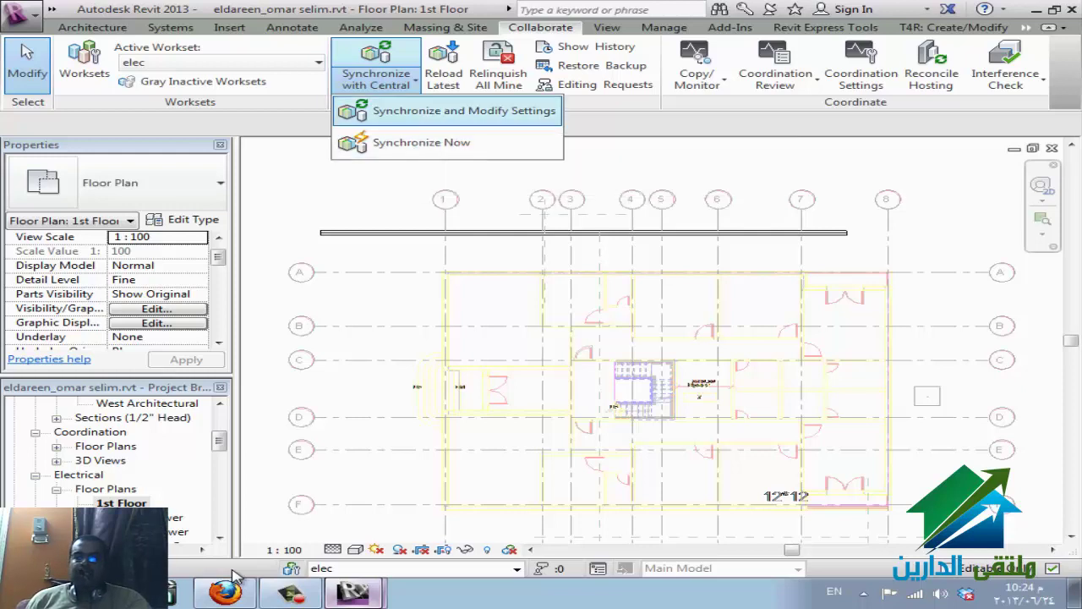
pyautogui.click(464, 111)
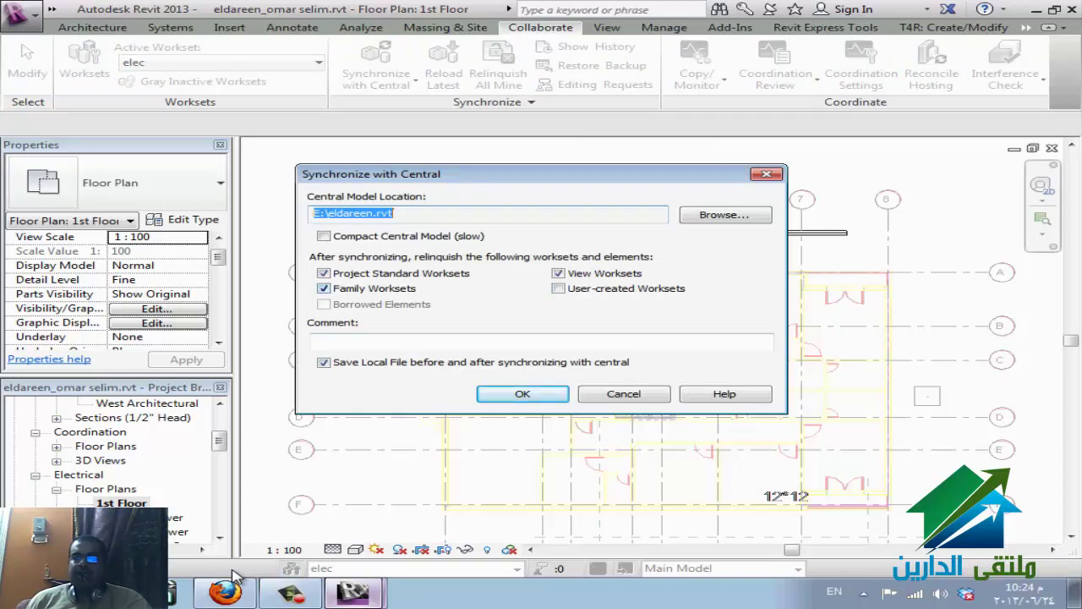
pyautogui.click(324, 288)
pyautogui.click(324, 273)
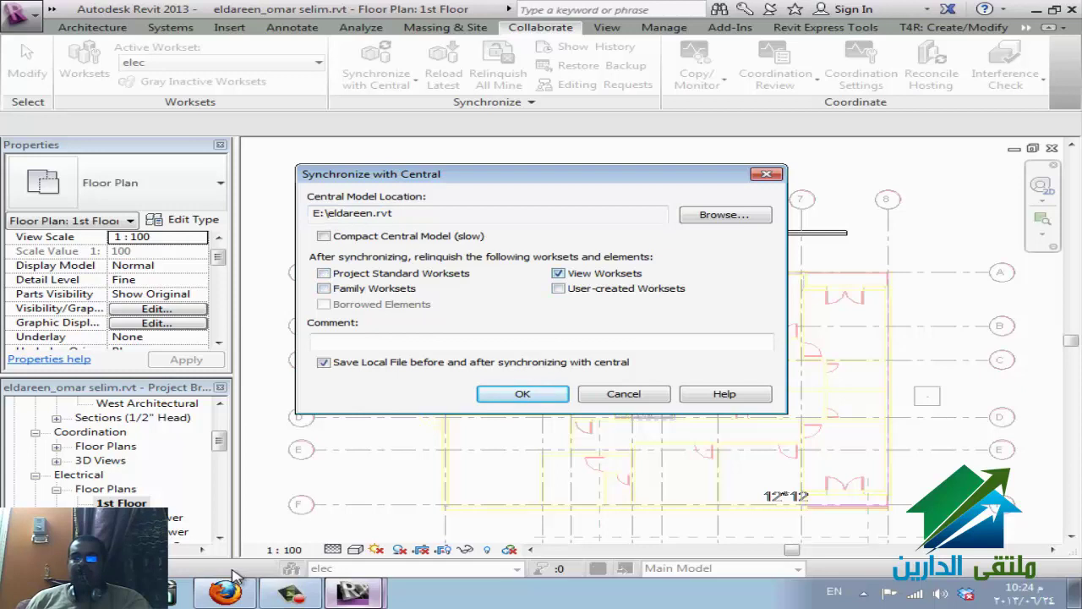
pyautogui.click(558, 273)
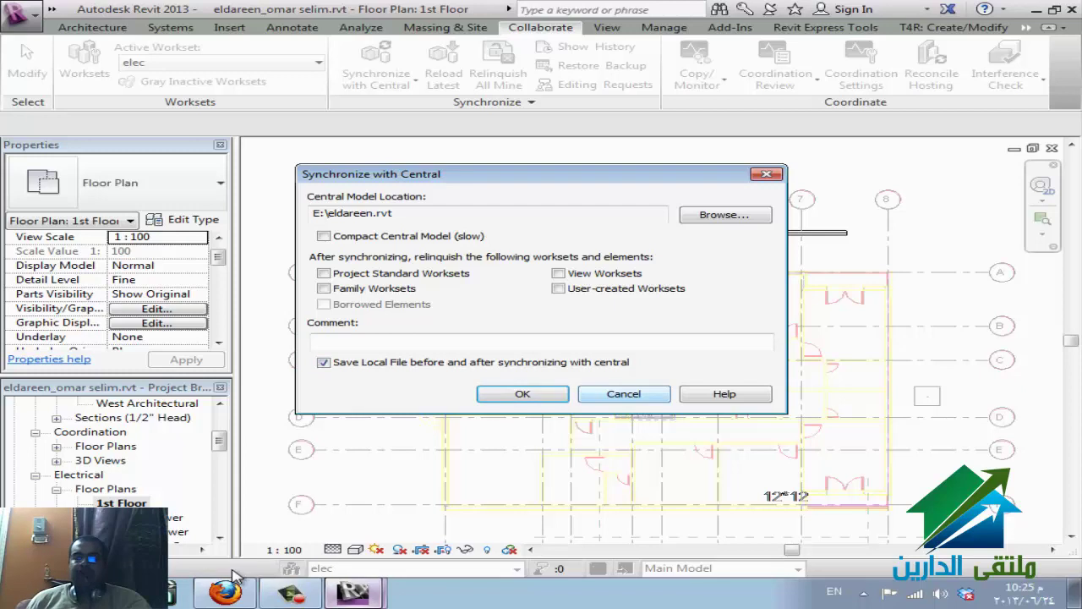
pyautogui.press('Return')
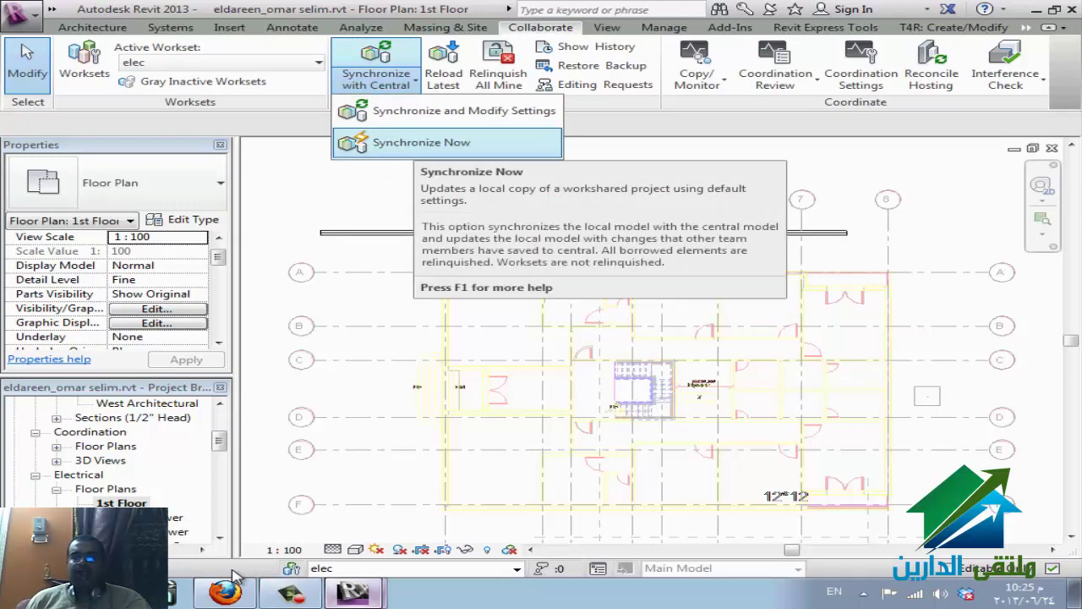
# - Run Synchronize Now from the Synchronize with Central drop-down
pyautogui.press('Up')
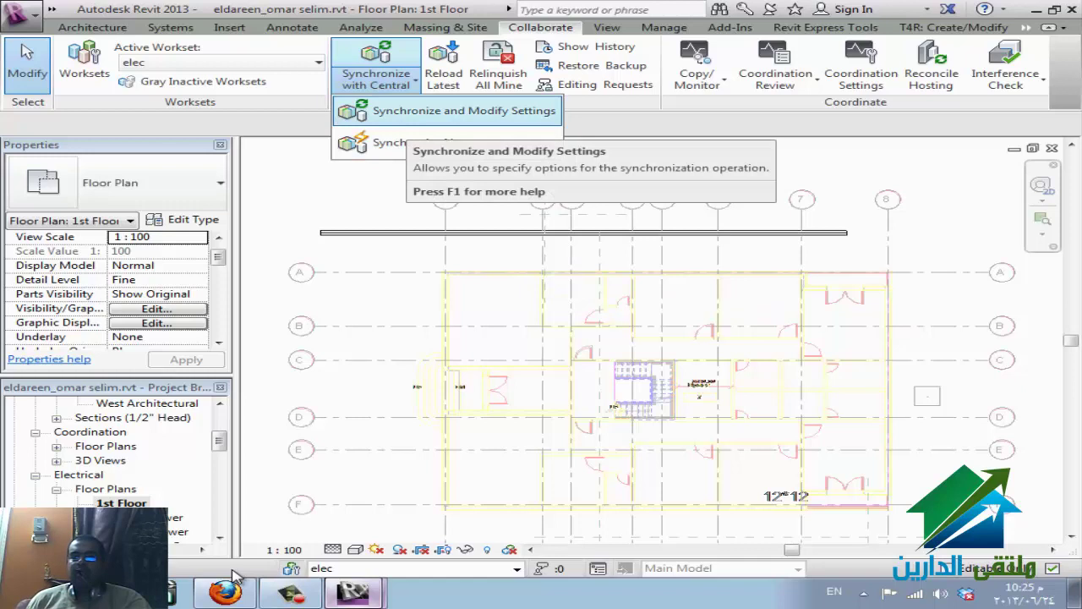
pyautogui.press('Down')
pyautogui.press('Return')
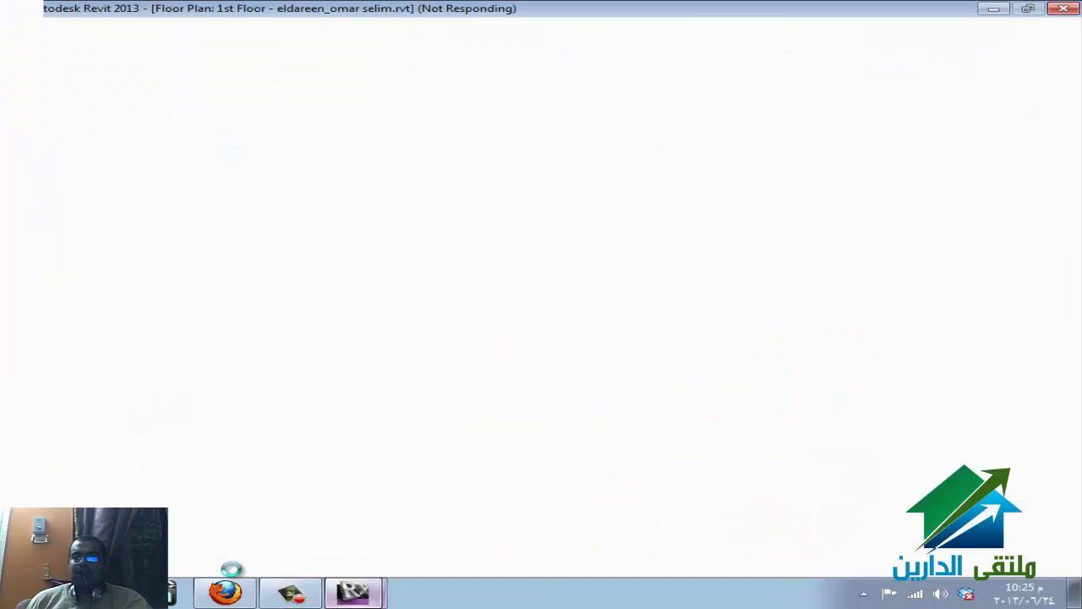
# - Check the WizIQ screen share in Firefox, then return to the Revit model window
pyautogui.click(236, 576)
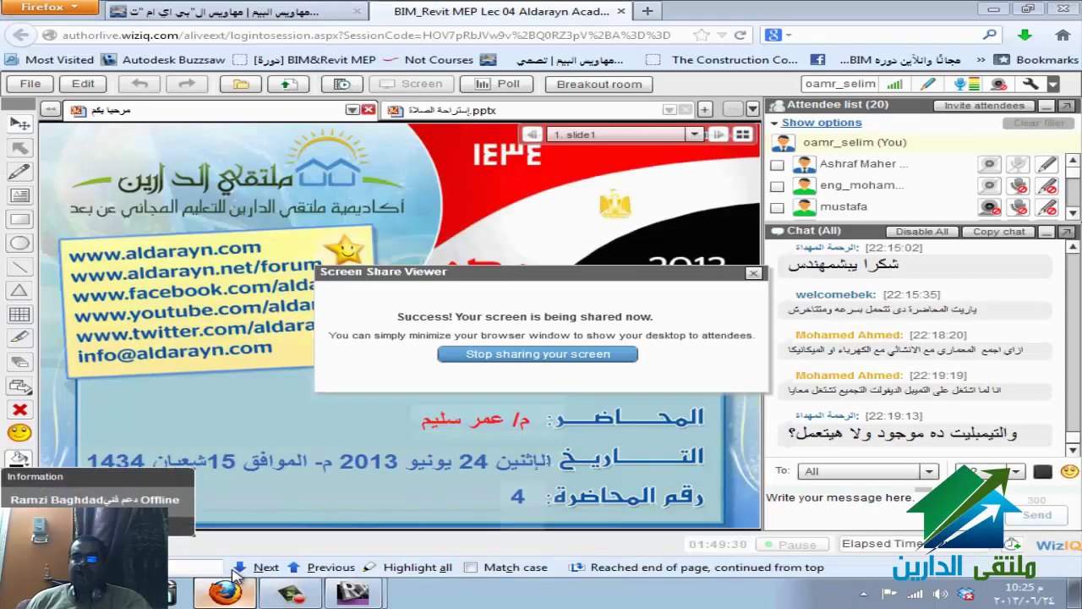
pyautogui.click(225, 592)
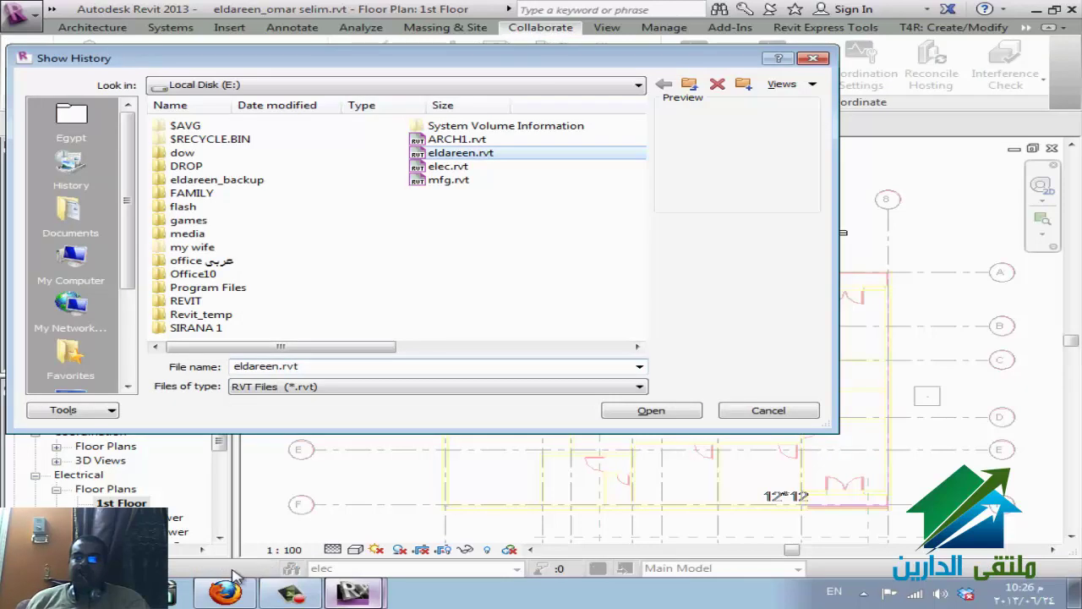
pyautogui.press('Return')
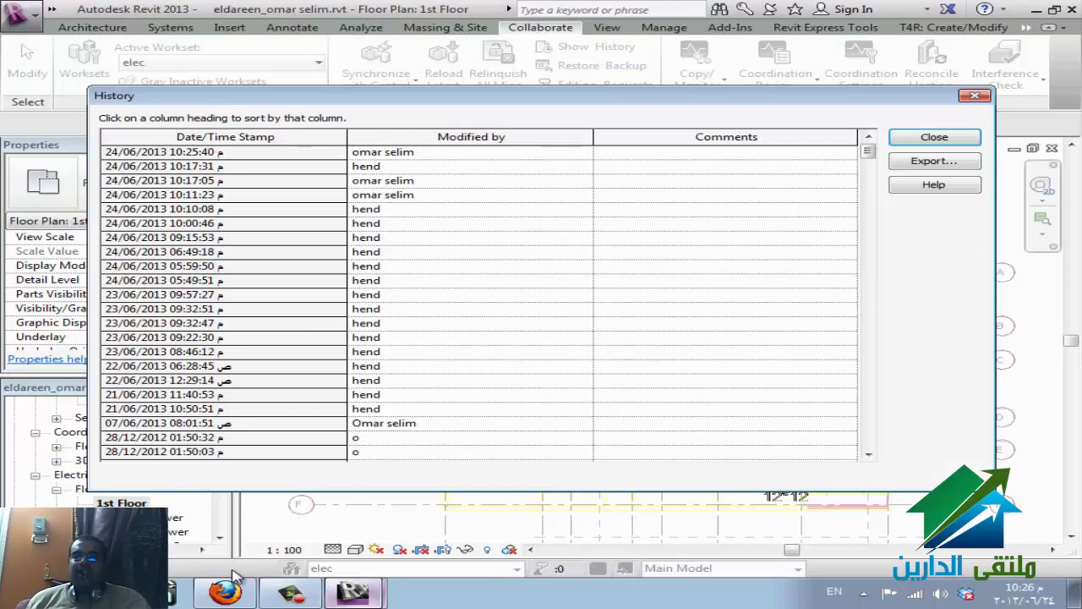
pyautogui.press('pagedown')
pyautogui.press('pagedown')
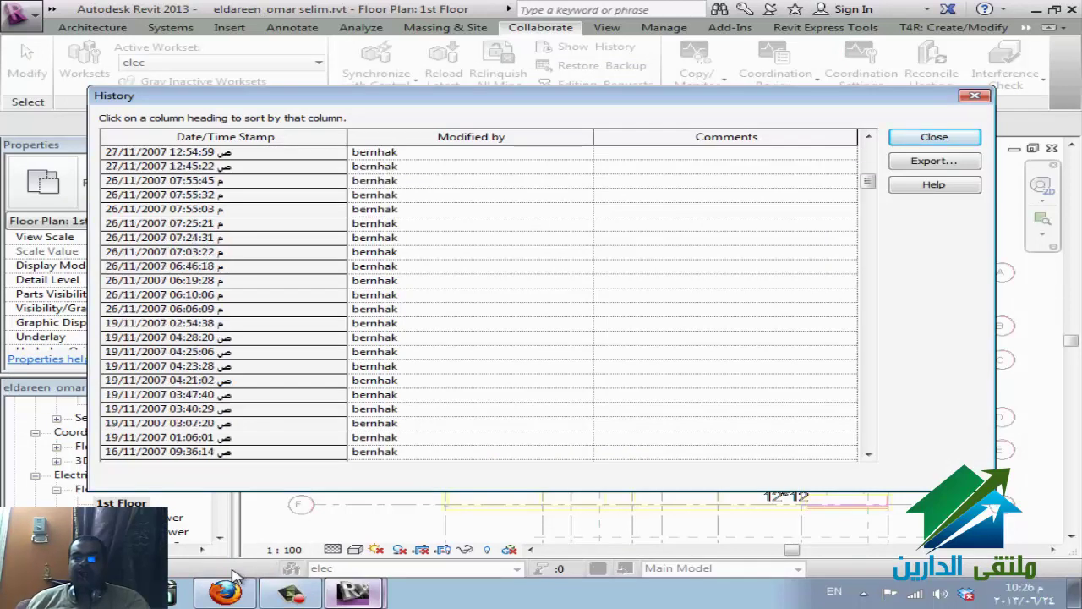
pyautogui.press('pagedown')
pyautogui.press('pageup')
pyautogui.press('pageup')
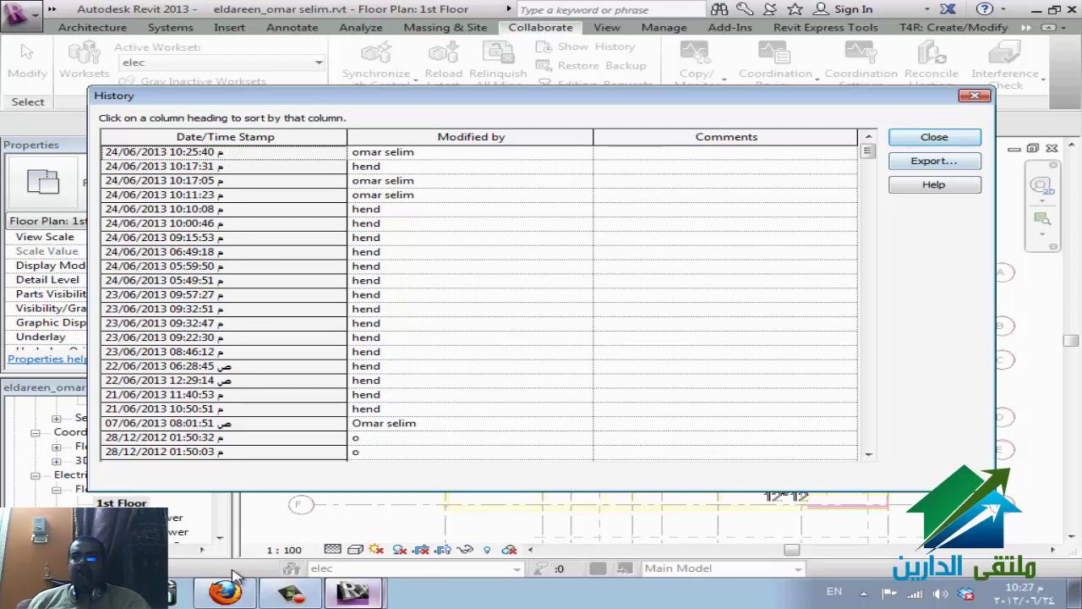
pyautogui.hotkey('alt', 'e')
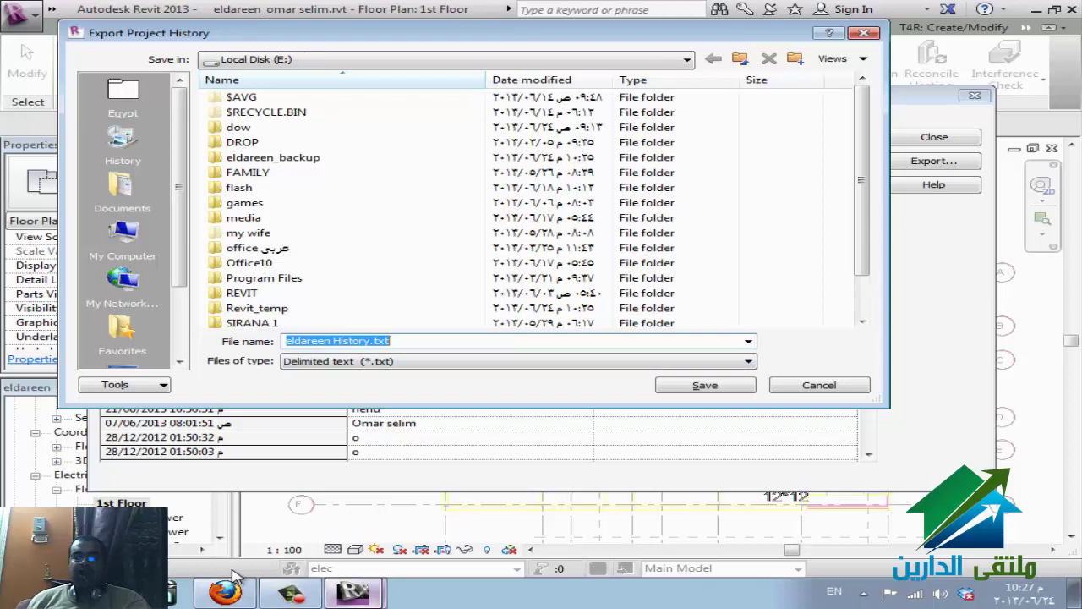
pyautogui.press('Tab')
pyautogui.press('Tab')
pyautogui.press('Tab')
pyautogui.press('Return')
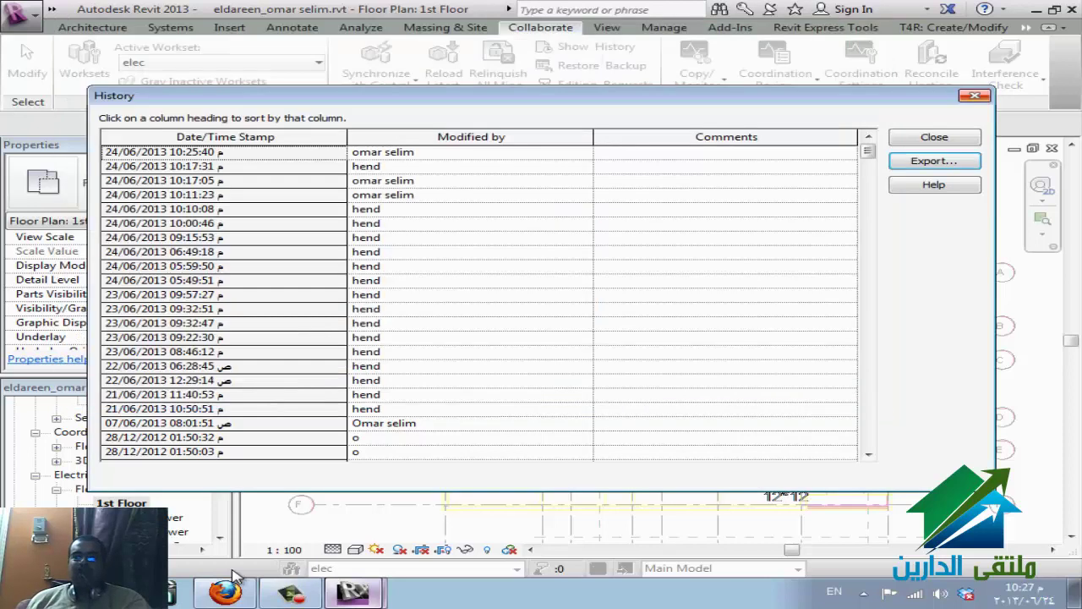
pyautogui.press('Escape')
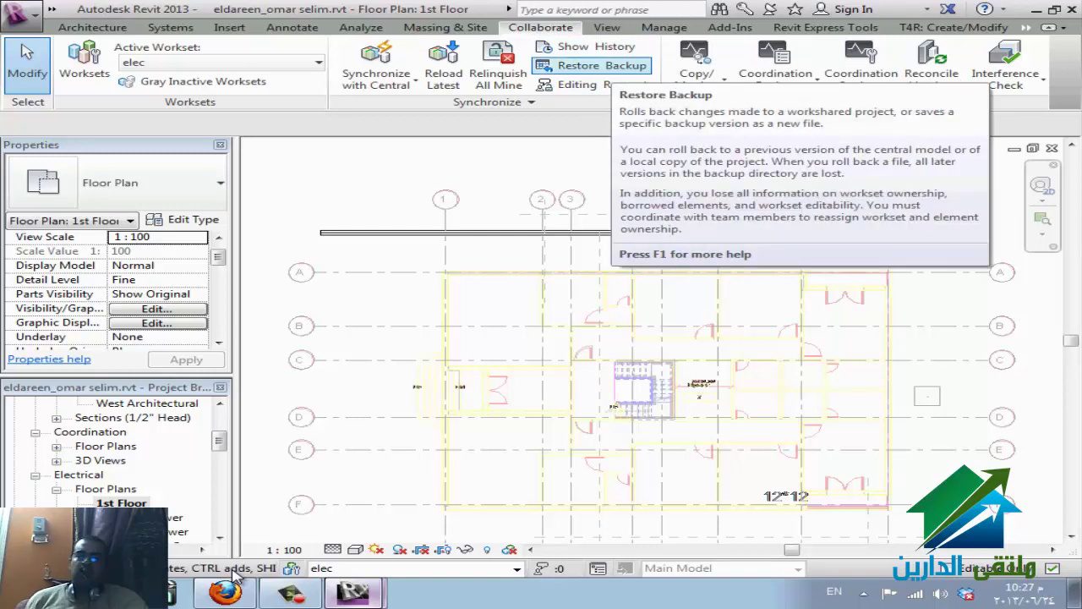
pyautogui.click(596, 65)
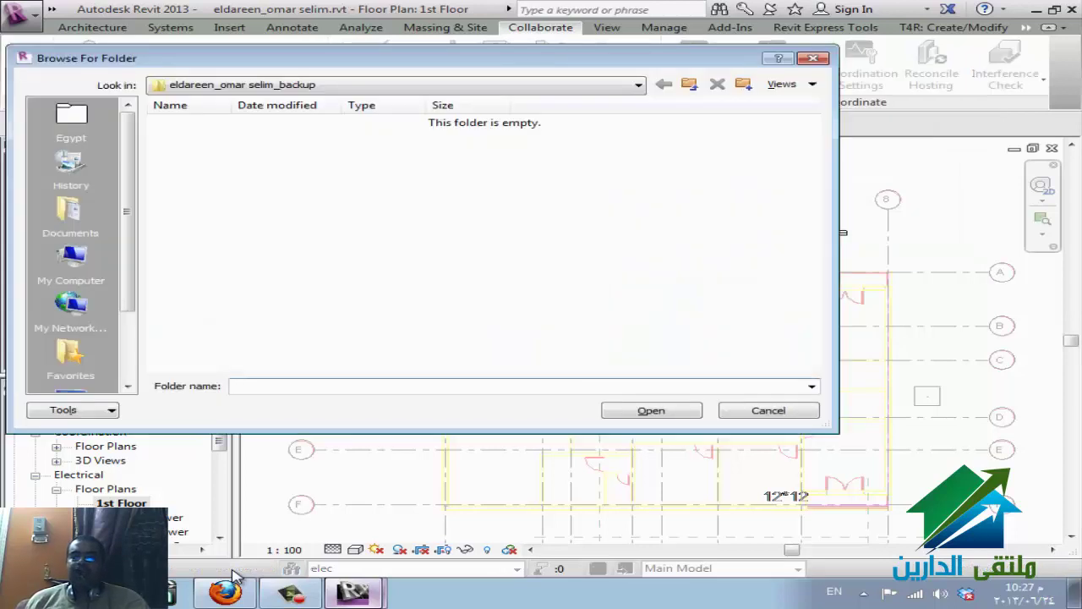
pyautogui.press('BackSpace')
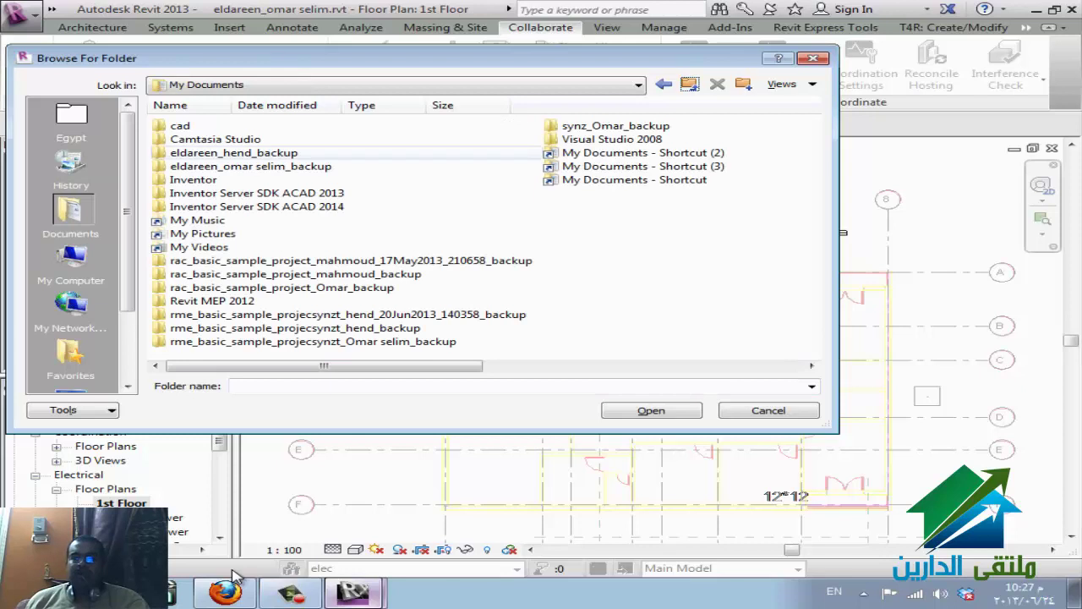
pyautogui.press('Tab')
pyautogui.hotkey('alt', 'Down')
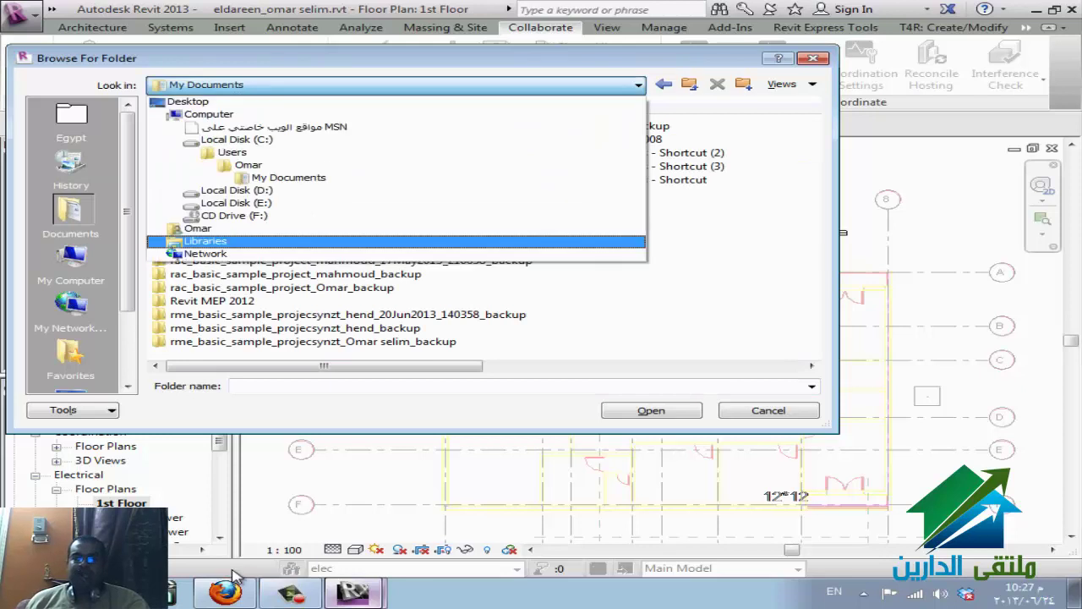
pyautogui.press('Up')
pyautogui.press('Up')
pyautogui.press('Return')
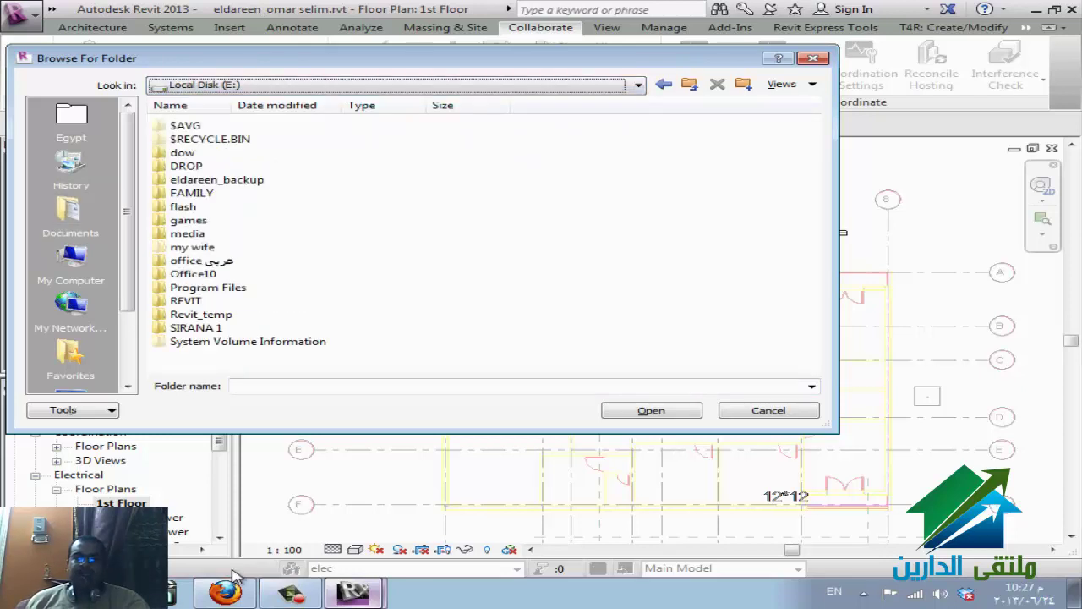
pyautogui.press('Tab')
pyautogui.press('Up')
pyautogui.press('Up')
pyautogui.press('Up')
pyautogui.press('Up')
pyautogui.press('Up')
pyautogui.press('Up')
pyautogui.press('Up')
pyautogui.press('Up')
pyautogui.press('Up')
pyautogui.press('Up')
pyautogui.press('Up')
pyautogui.press('Up')
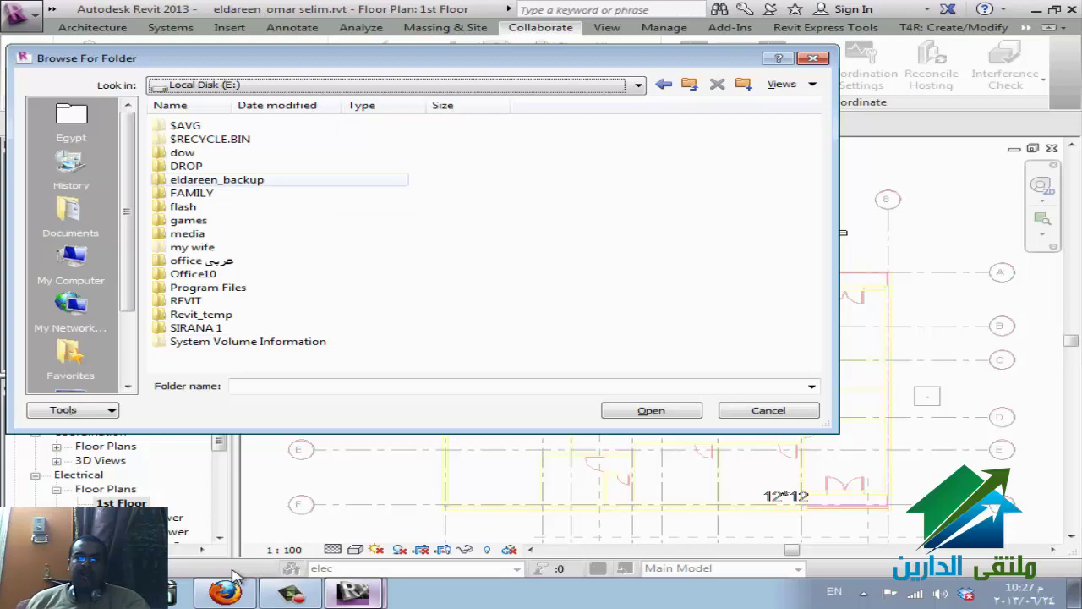
pyautogui.press('Down')
pyautogui.press('Up')
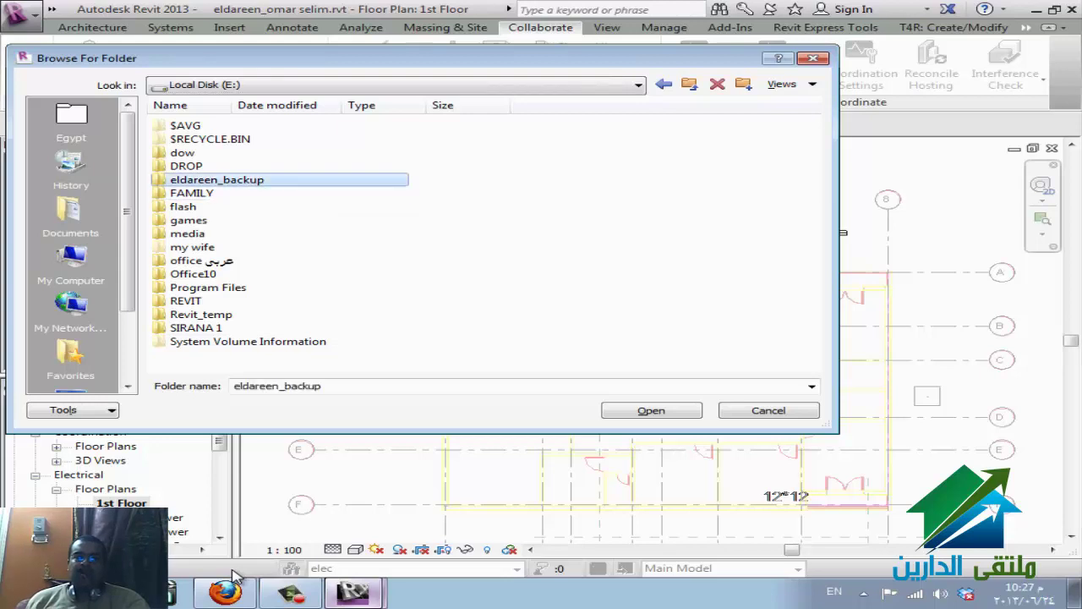
pyautogui.press('Return')
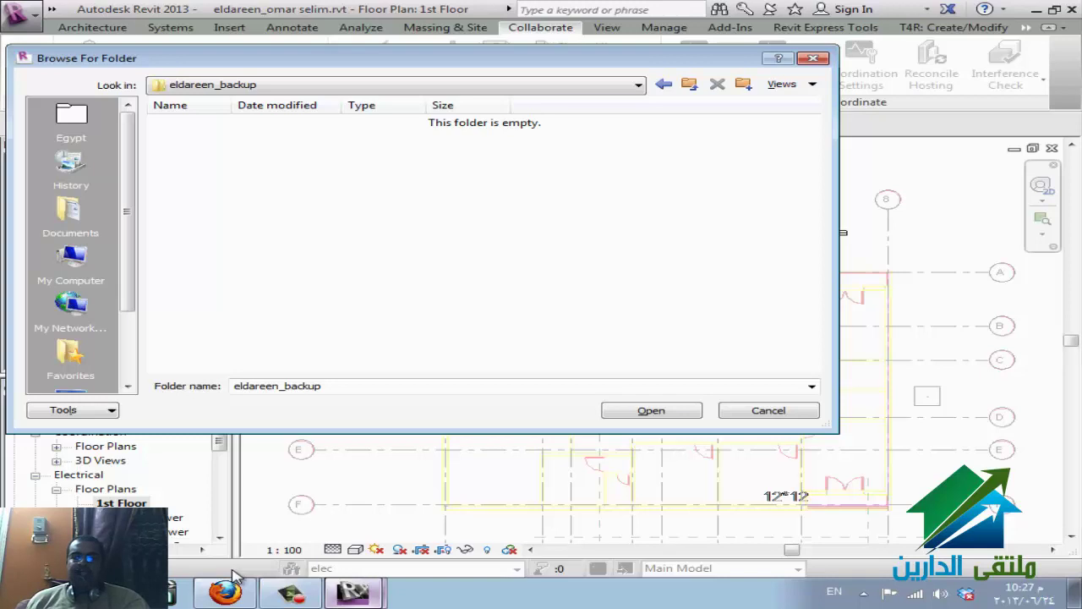
pyautogui.press('Return')
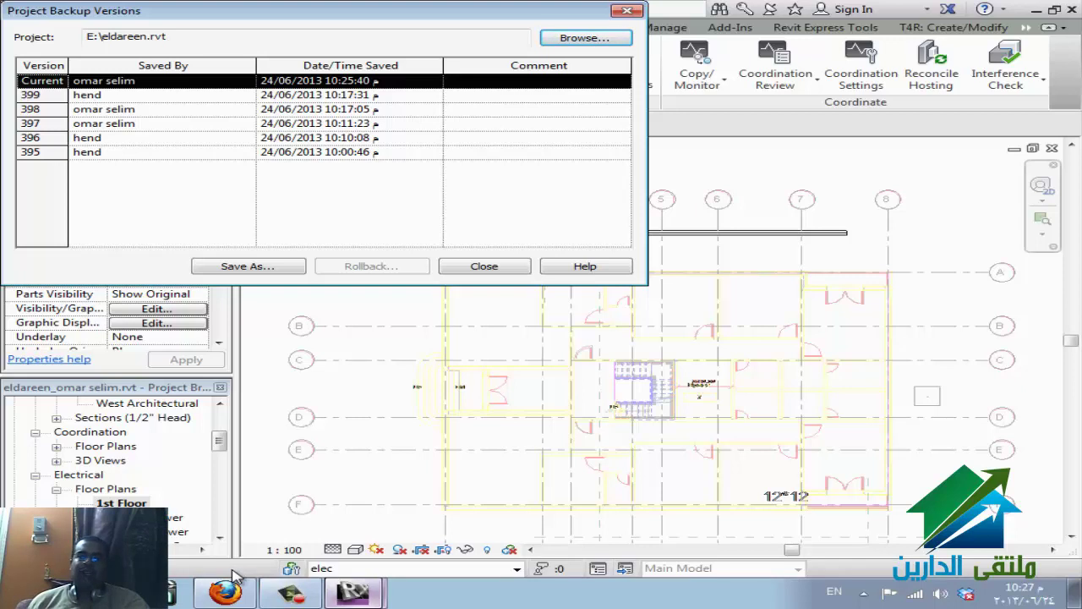
pyautogui.press('Down')
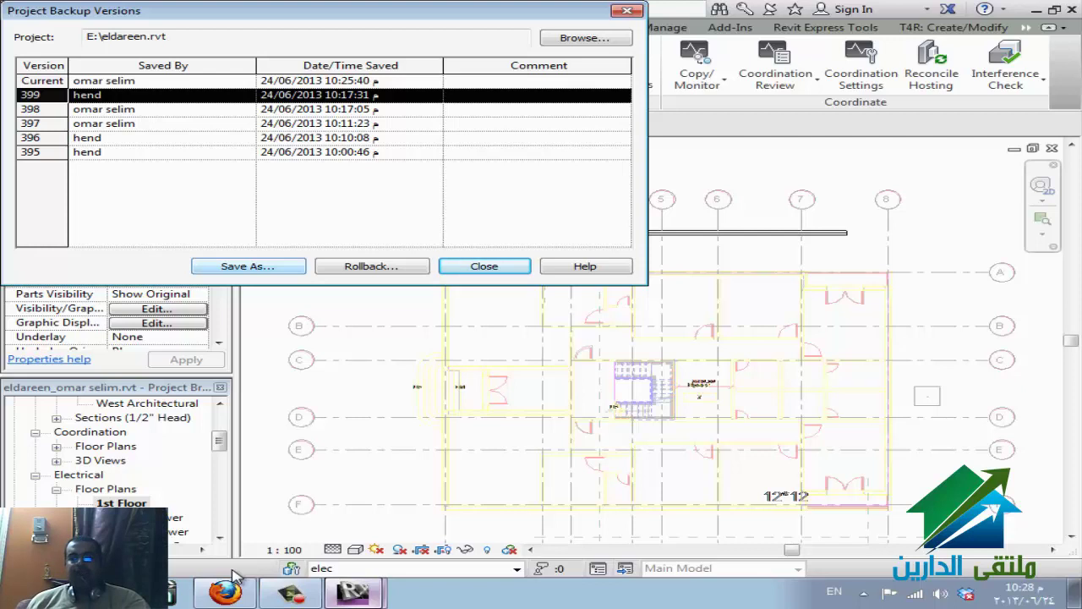
pyautogui.press('Tab')
pyautogui.press('Return')
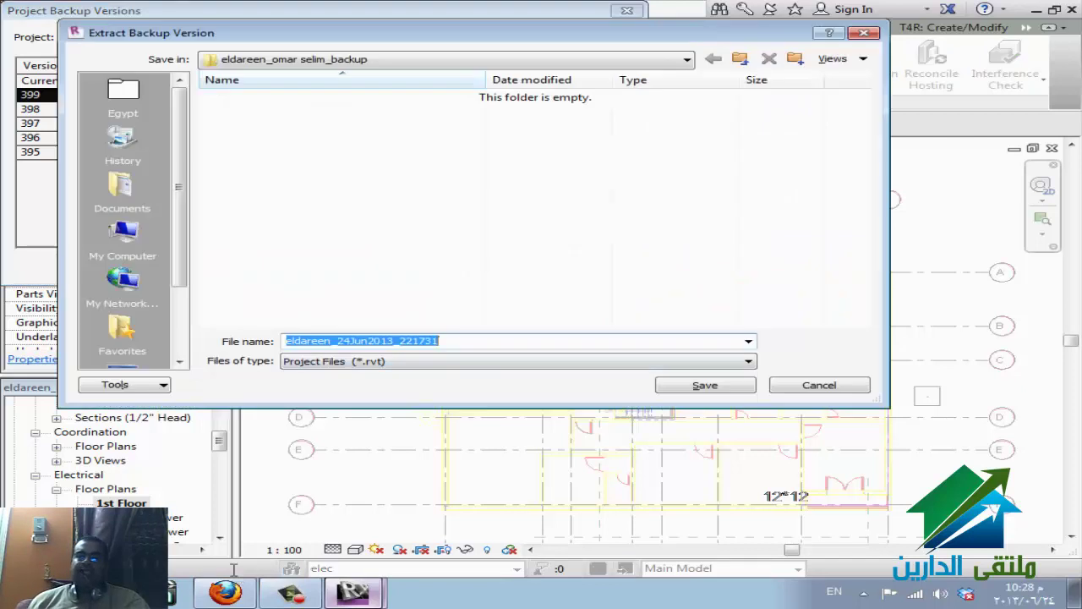
pyautogui.hotkey('shift', 'Tab')
pyautogui.press('BackSpace')
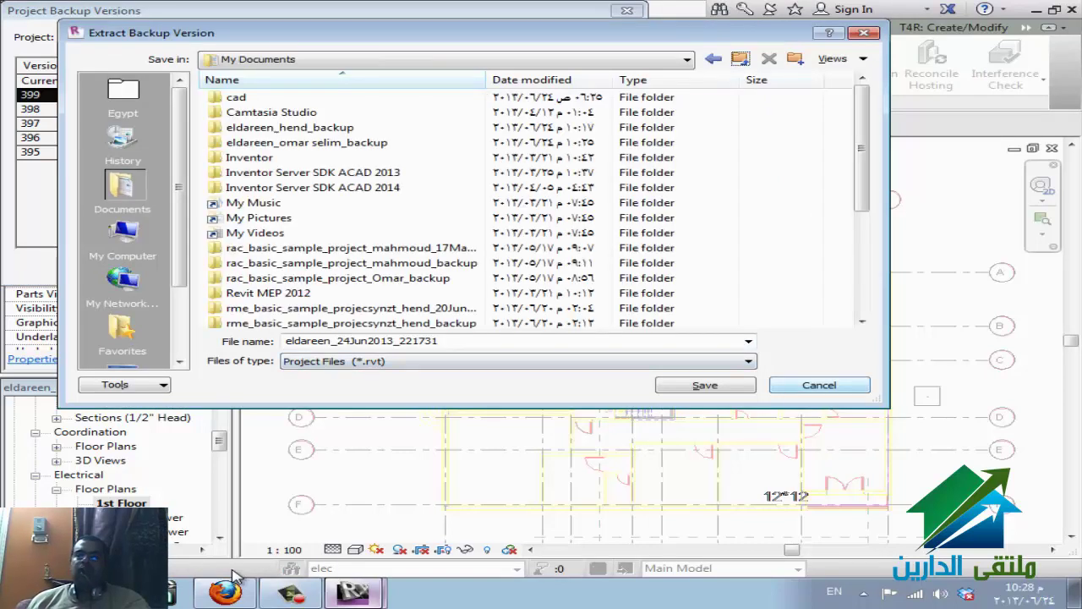
pyautogui.press('Escape')
pyautogui.press('Escape')
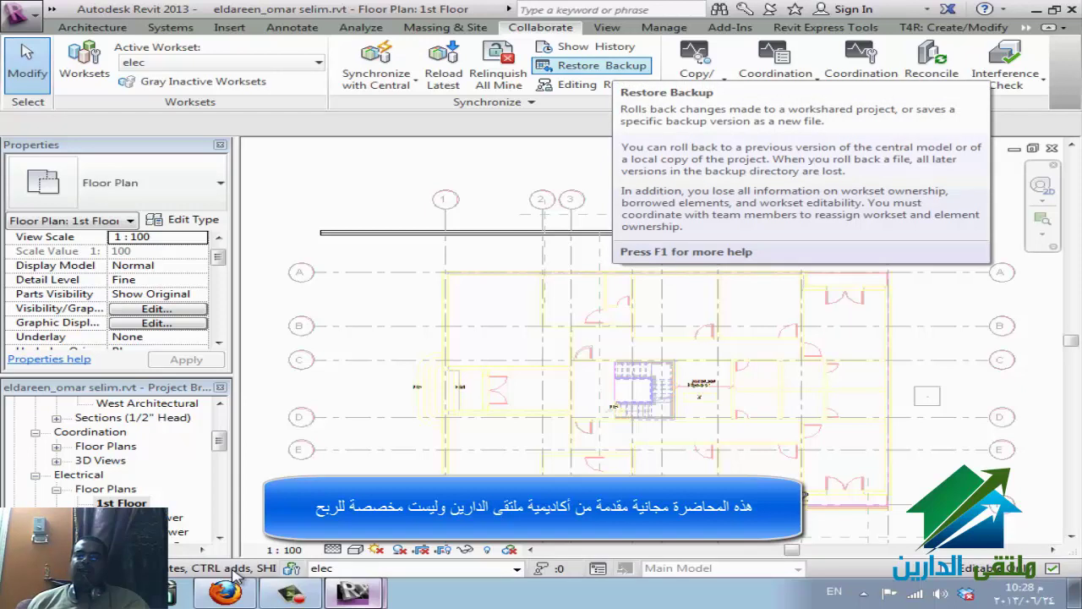
pyautogui.press('Down')
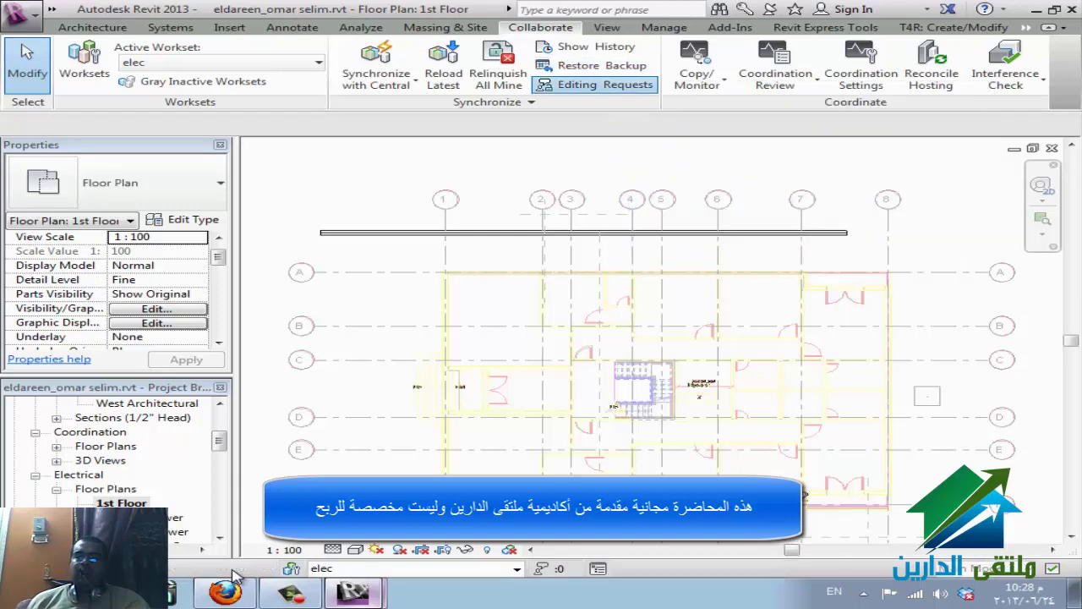
pyautogui.press('Return')
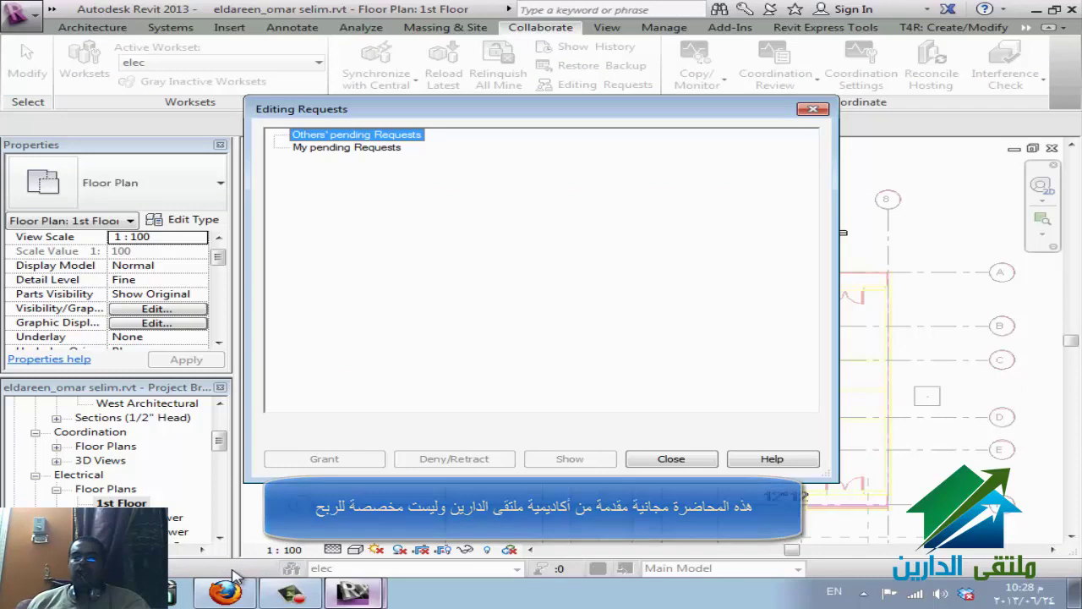
pyautogui.press('Down')
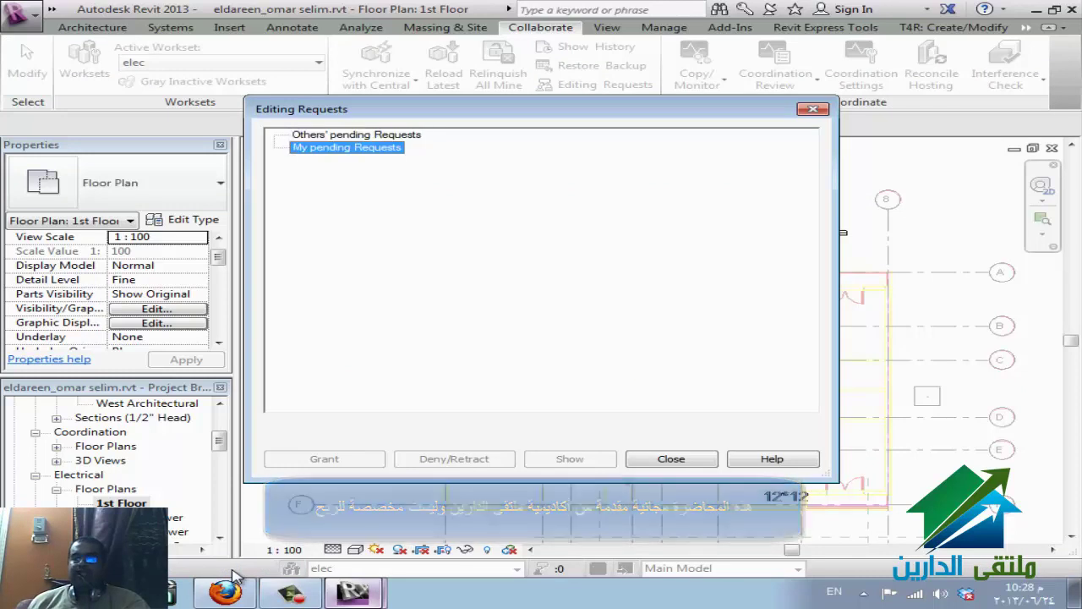
pyautogui.press('Escape')
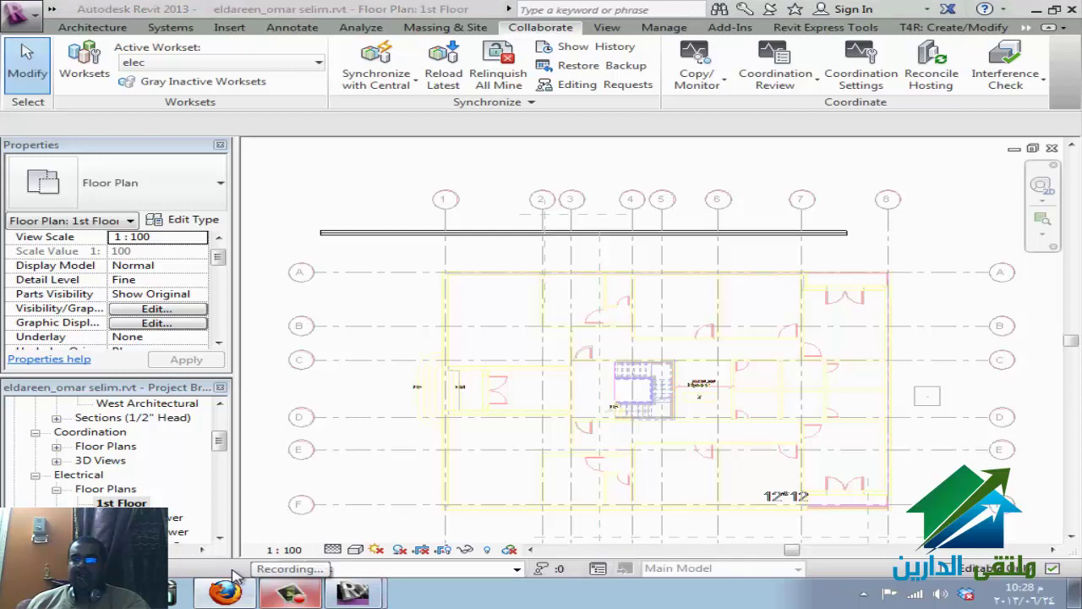
pyautogui.click(228, 588)
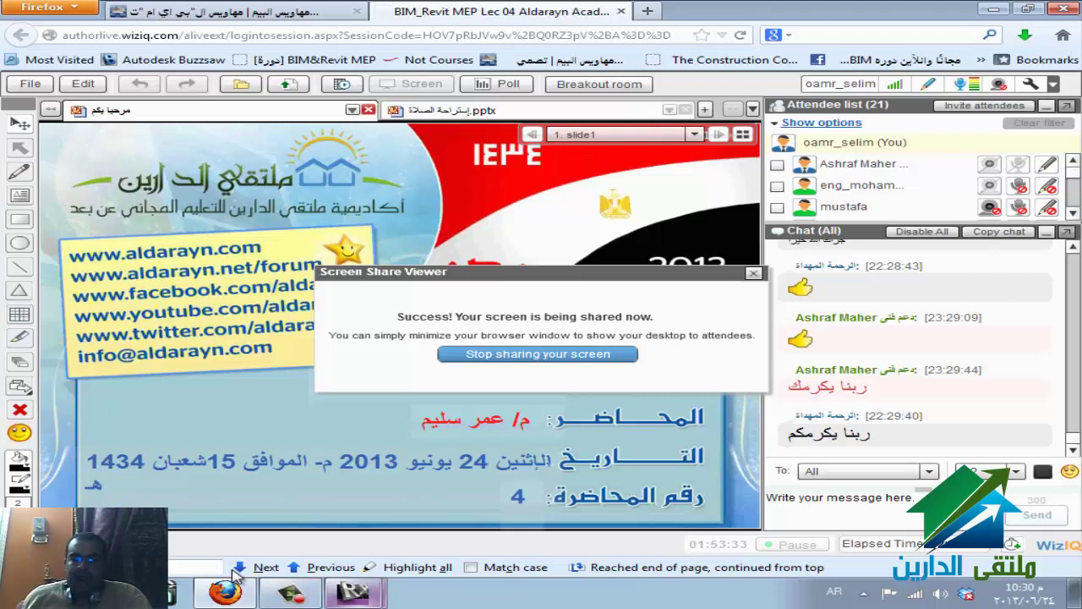
pyautogui.click(353, 592)
pyautogui.click(254, 530)
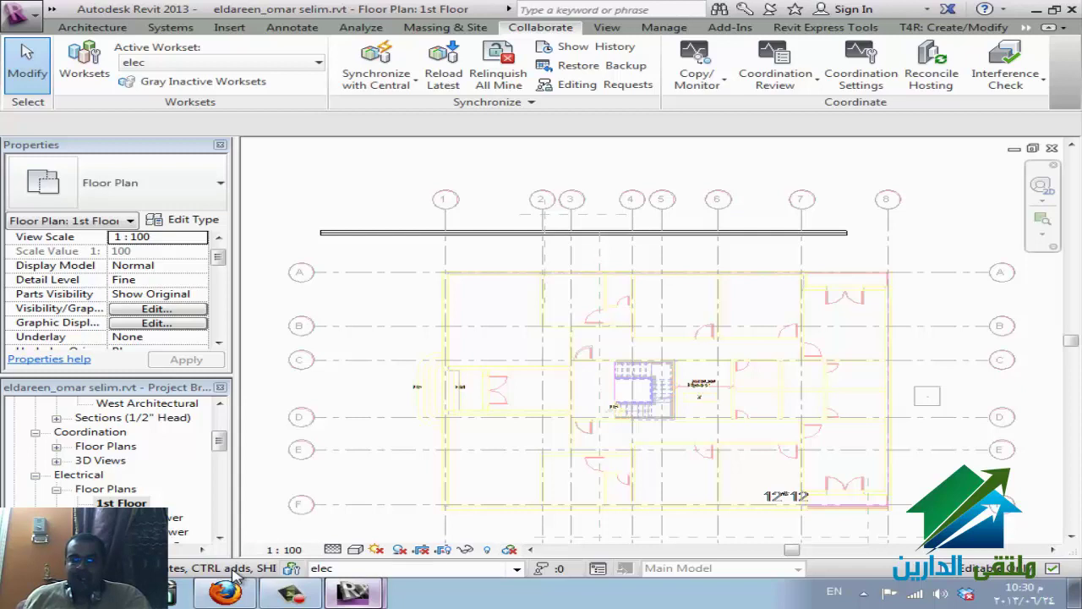
pyautogui.click(284, 549)
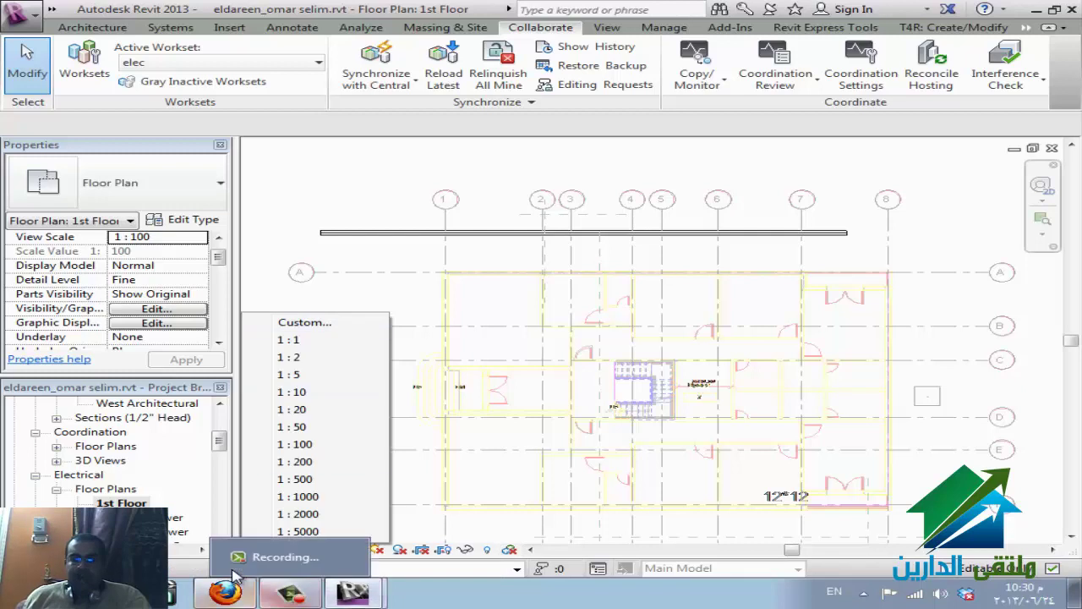
pyautogui.click(235, 578)
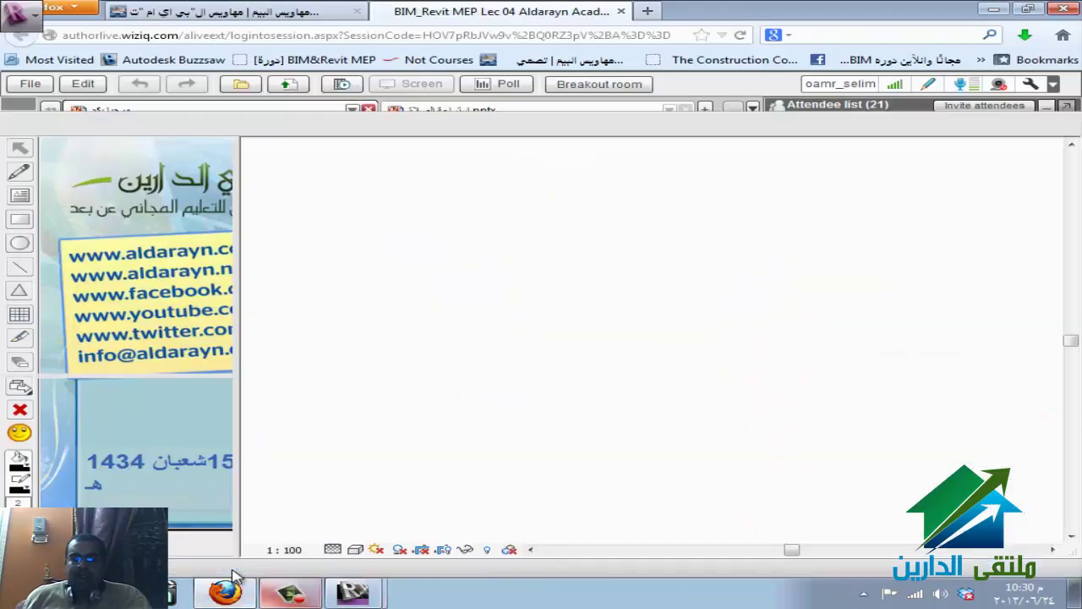
pyautogui.click(235, 578)
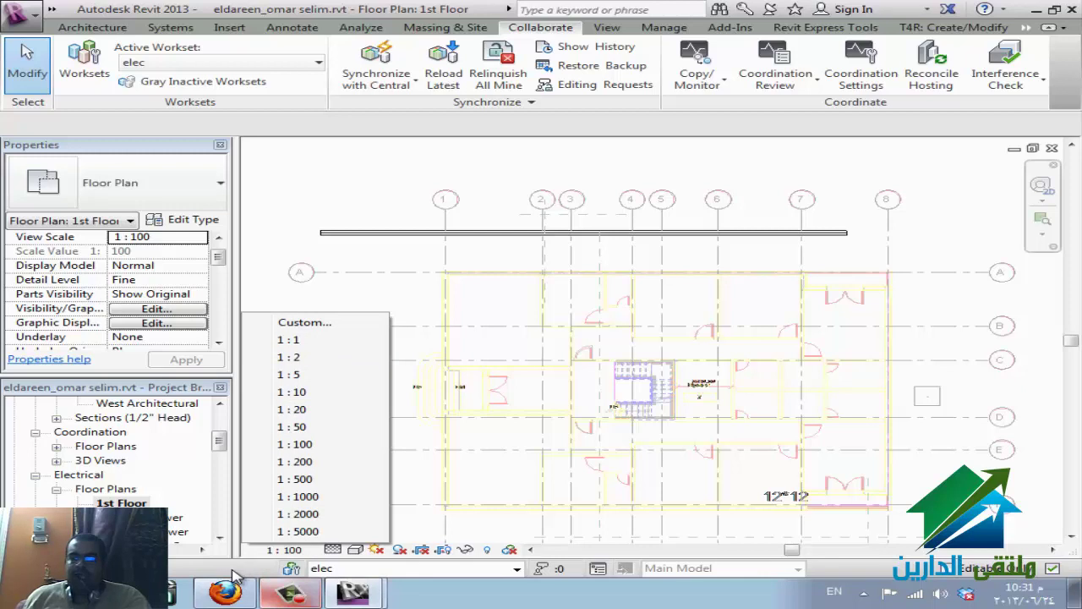
pyautogui.click(235, 576)
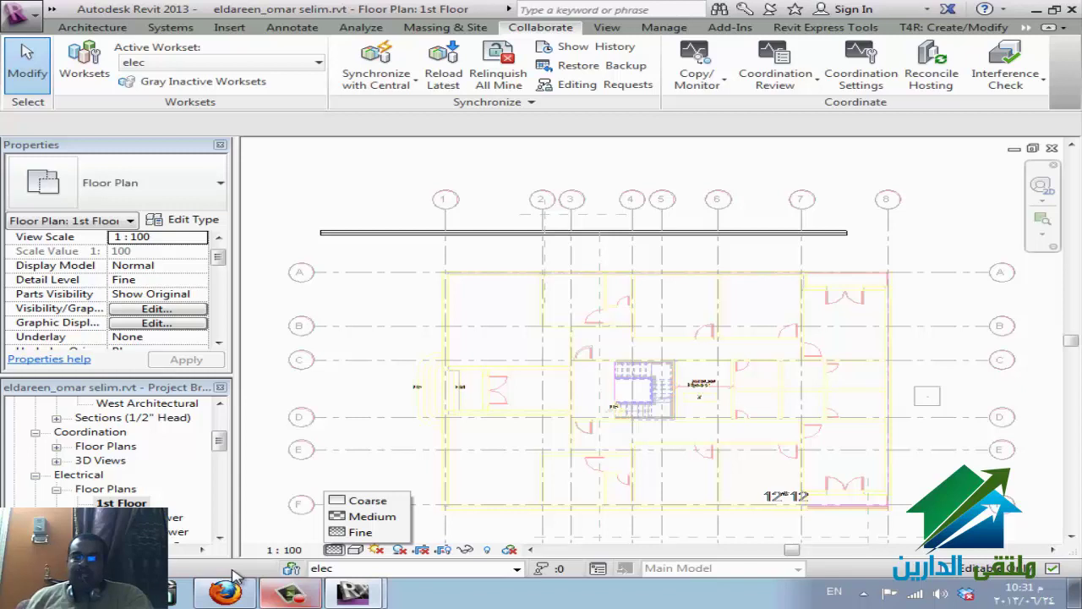
pyautogui.press('Up')
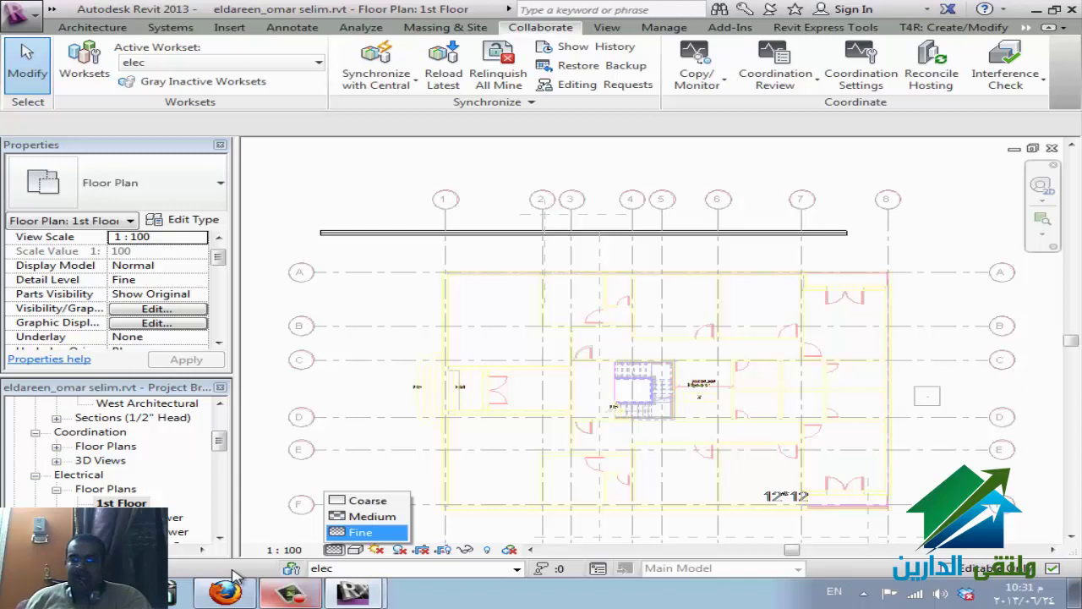
pyautogui.press('Down')
pyautogui.press('Down')
pyautogui.press('Down')
pyautogui.press('Down')
pyautogui.press('Escape')
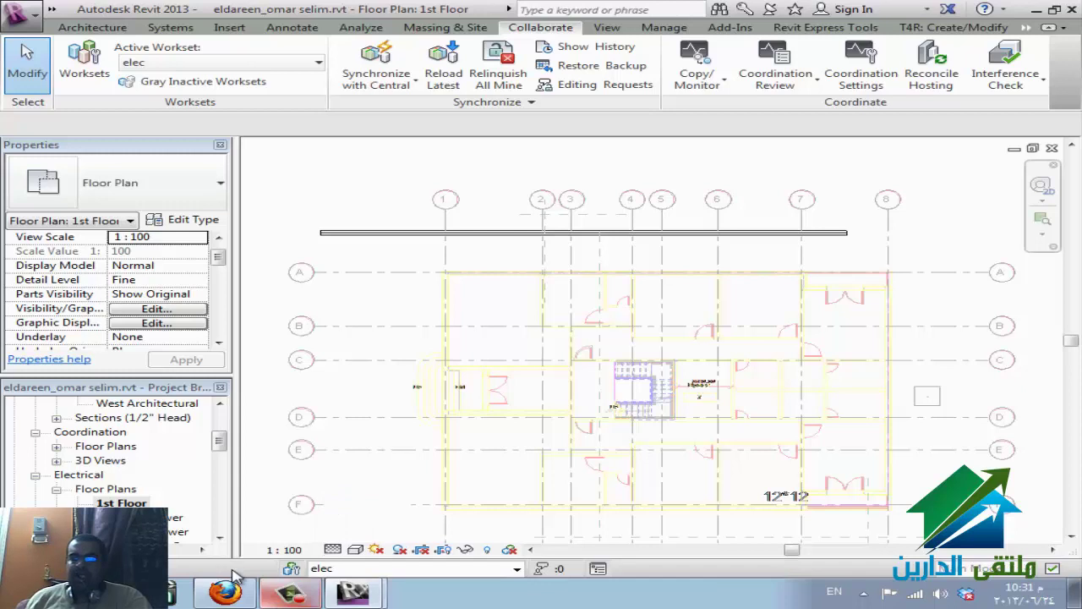
pyautogui.press('Up')
pyautogui.press('Up')
pyautogui.press('Down')
pyautogui.press('Escape')
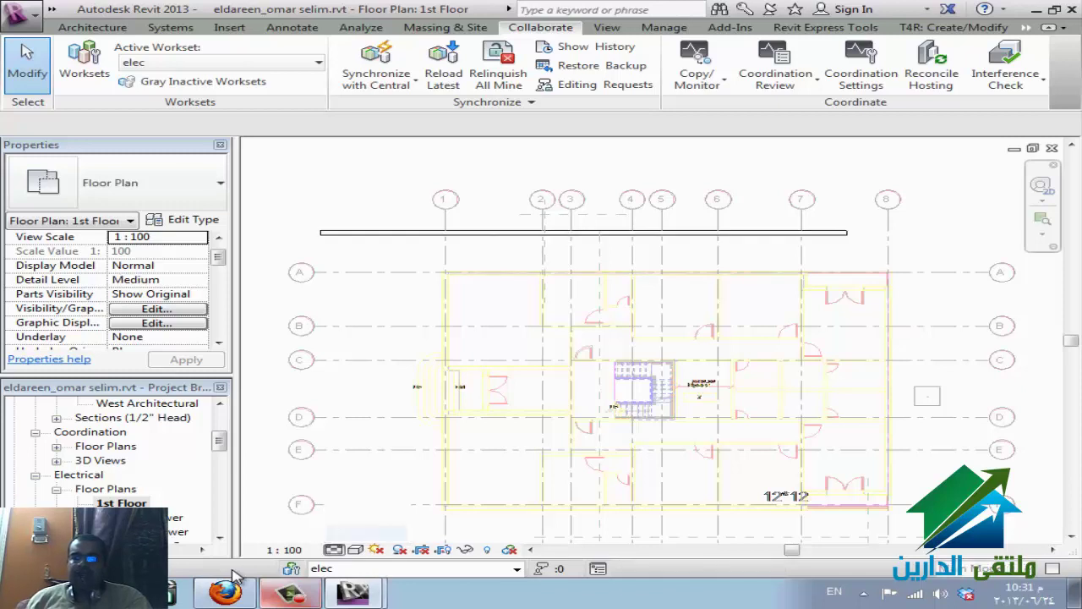
pyautogui.press('Down')
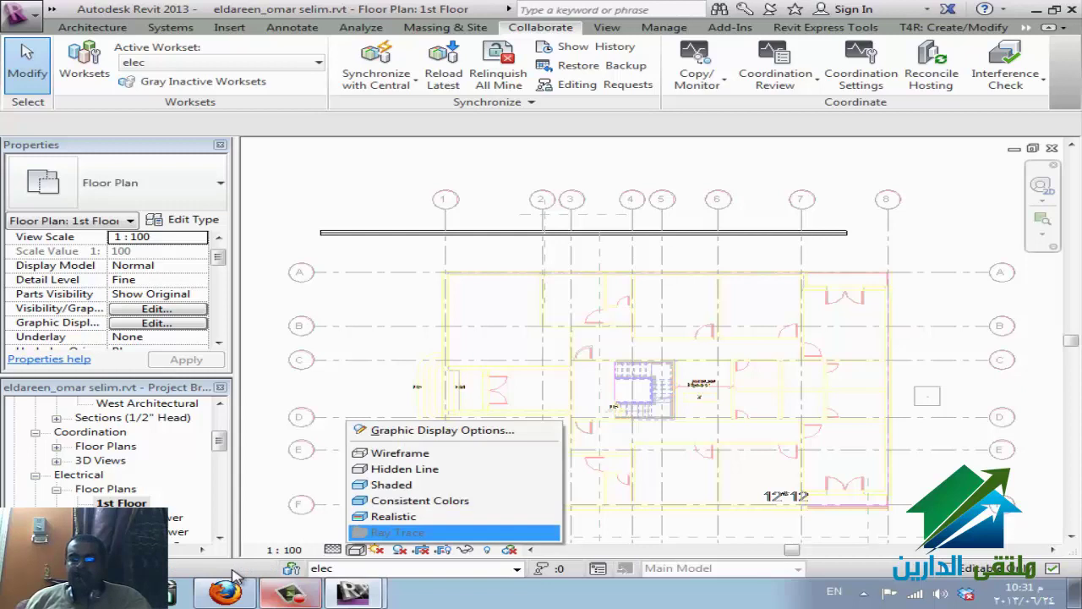
# - Browse the visual styles from Wireframe to Realistic, leaving the plan's current style unchanged
pyautogui.press('Up')
pyautogui.press('Up')
pyautogui.press('Up')
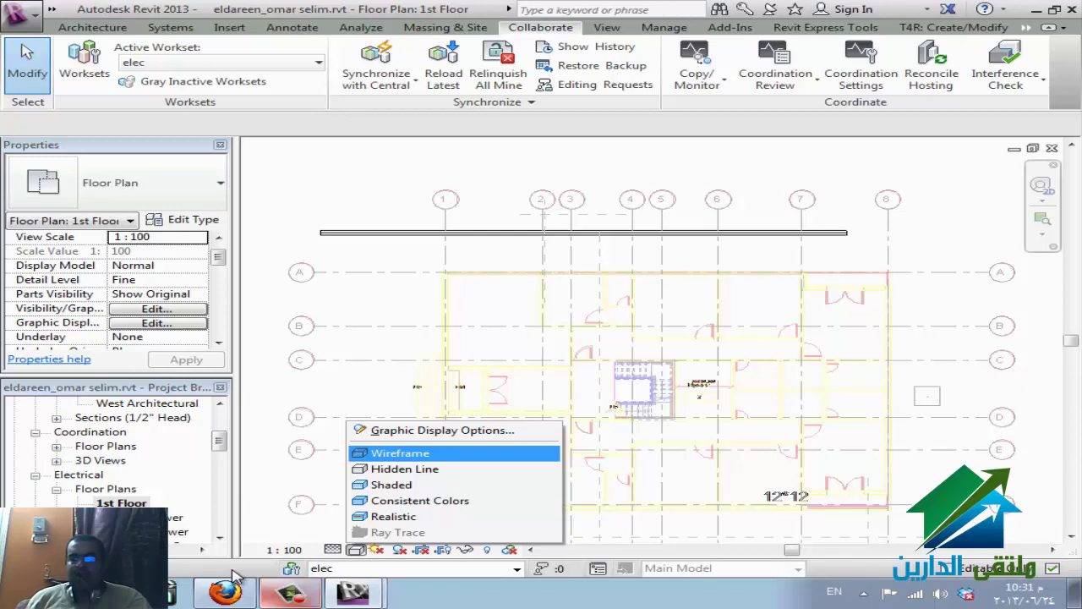
pyautogui.press('Down')
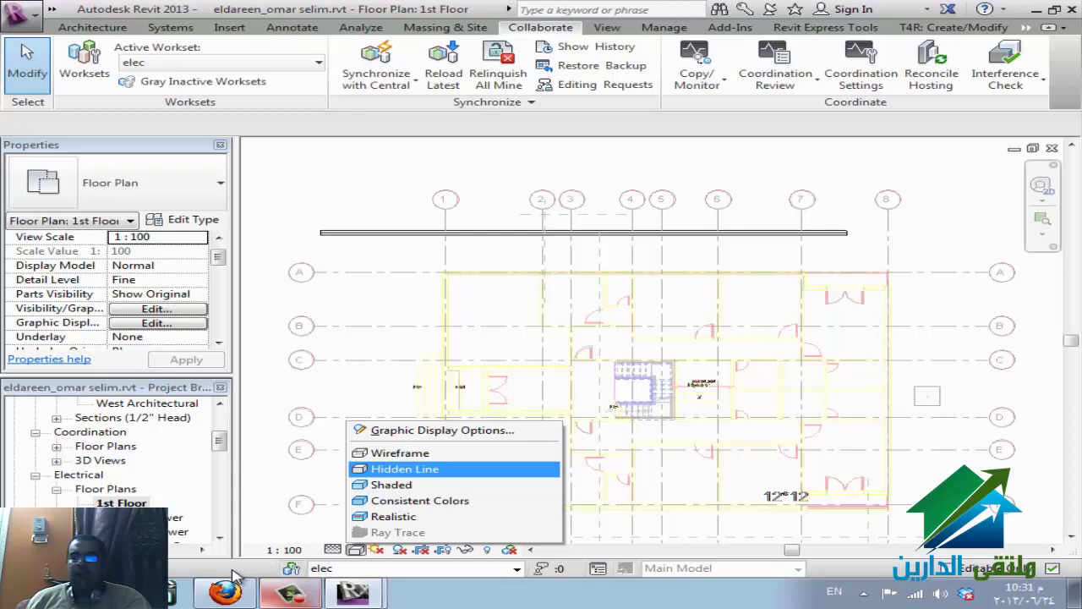
pyautogui.press('Down')
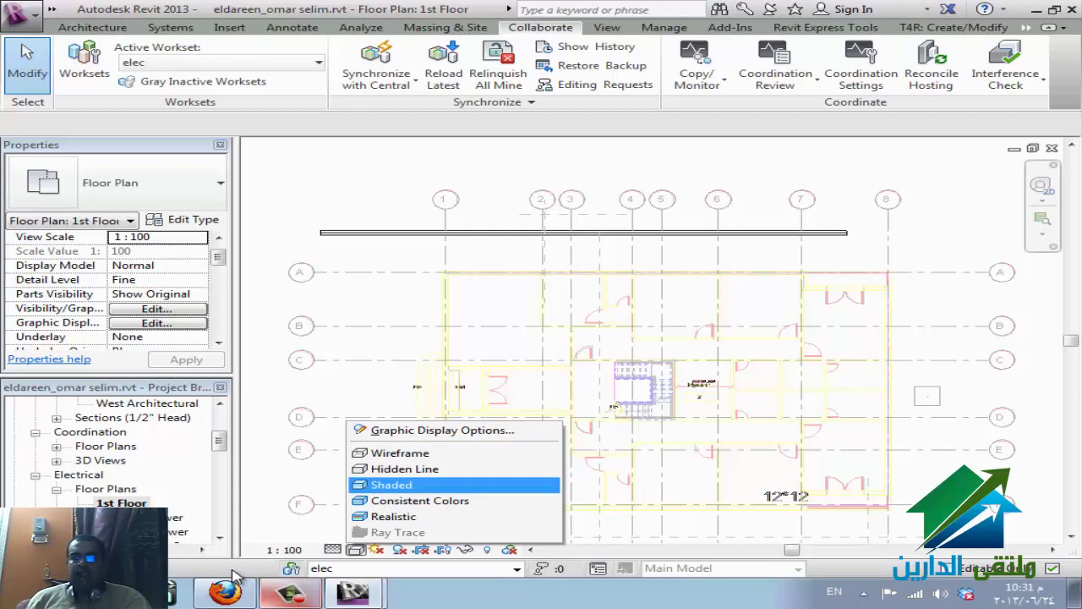
pyautogui.press('Down')
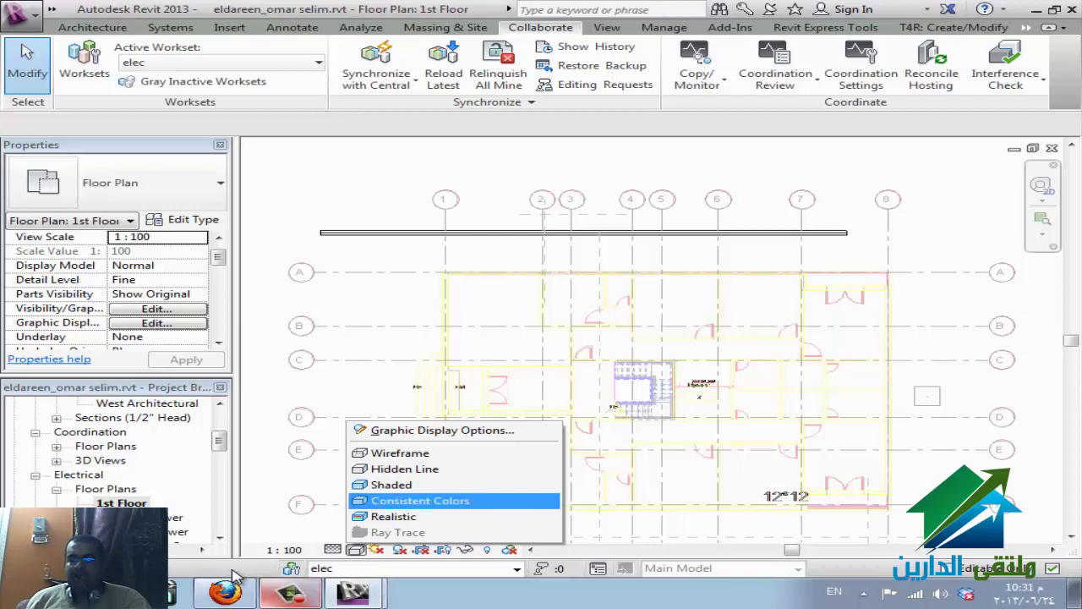
pyautogui.press('Down')
pyautogui.press('Down')
pyautogui.press('Up')
pyautogui.press('Down')
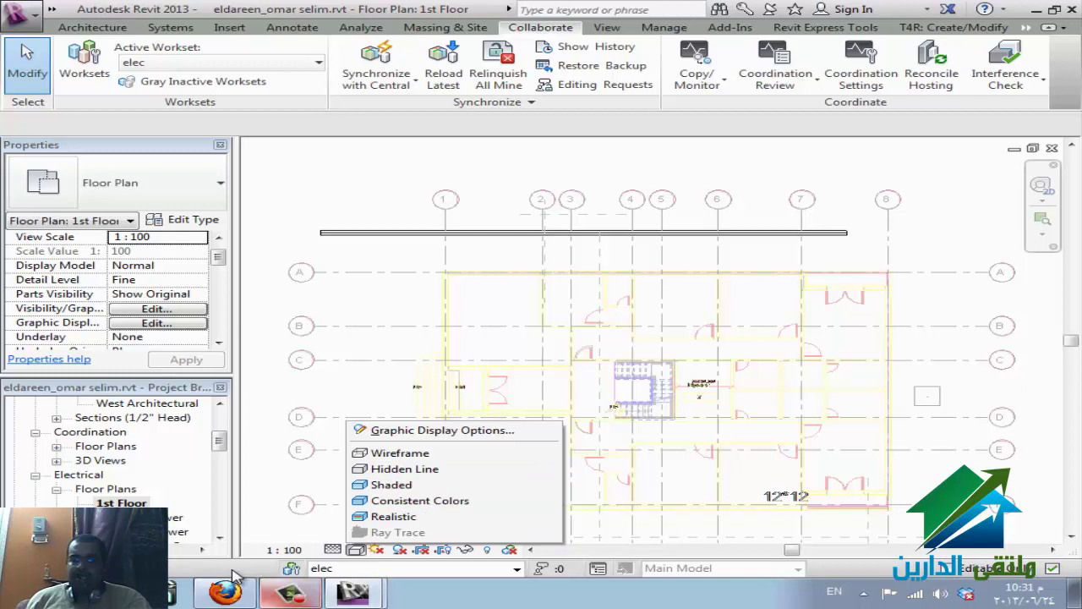
pyautogui.press('Up')
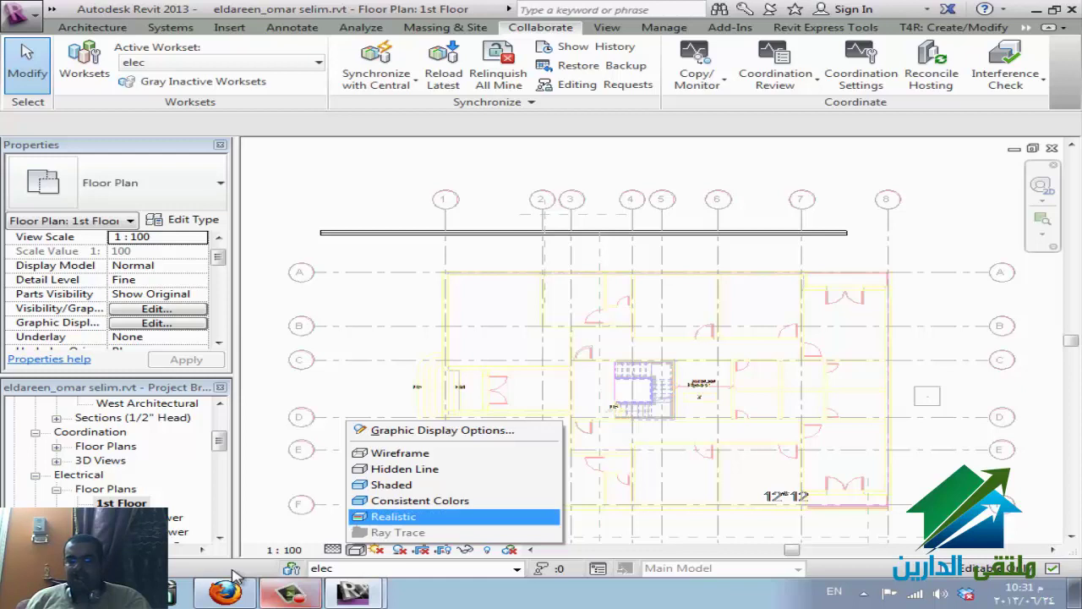
pyautogui.press('Down')
pyautogui.press('Escape')
pyautogui.press('Right')
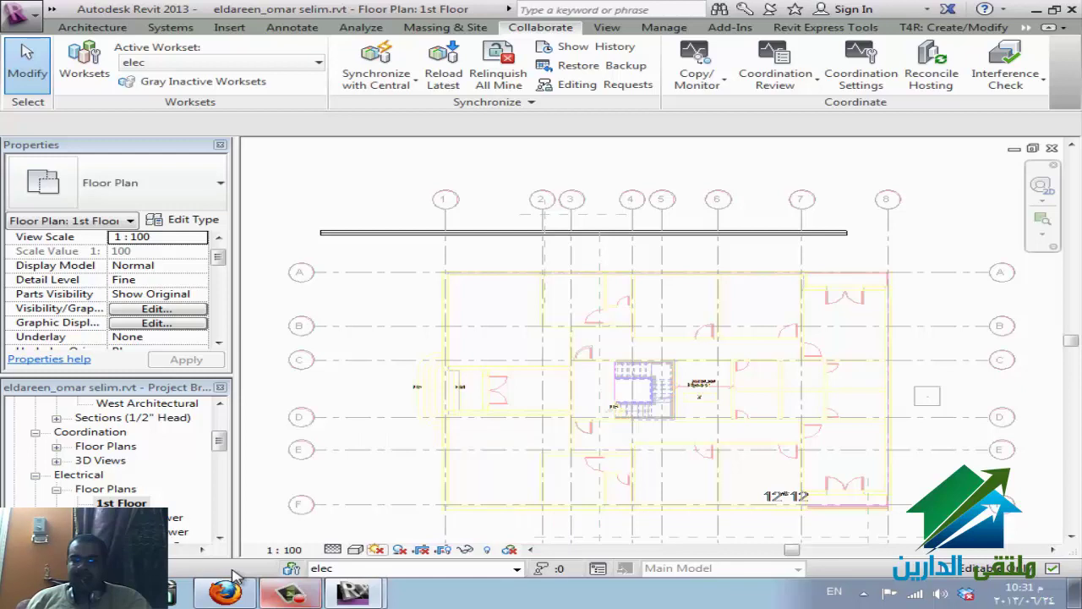
# - Turn the sun path on using the project location and time
pyautogui.press('Return')
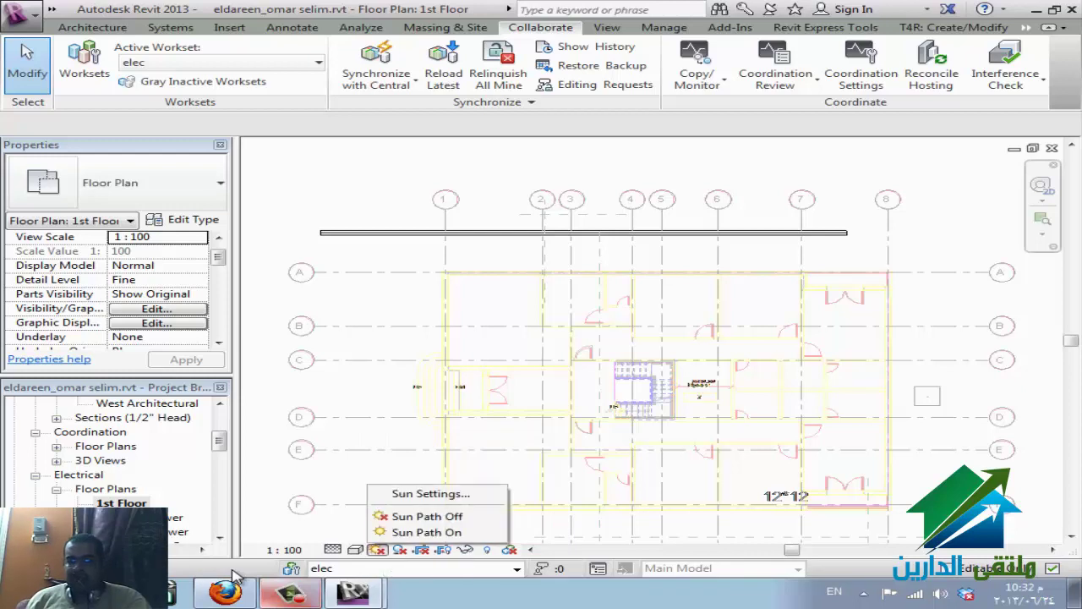
pyautogui.press('Down')
pyautogui.press('Return')
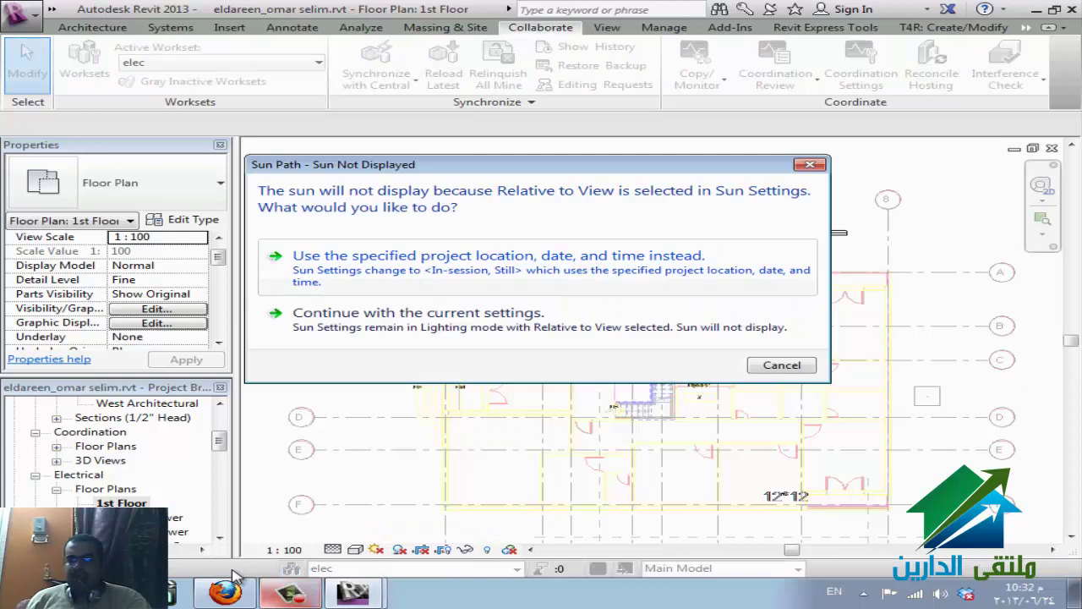
pyautogui.press('Return')
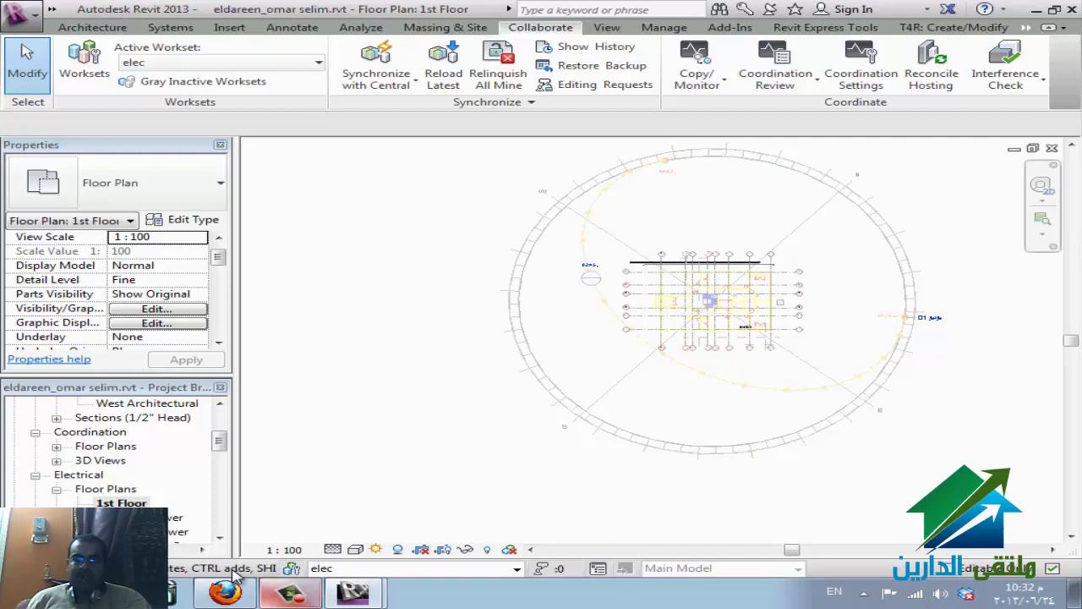
# - Set Sun Settings to a Single Day study with the user-defined preset
pyautogui.click(376, 550)
pyautogui.click(437, 493)
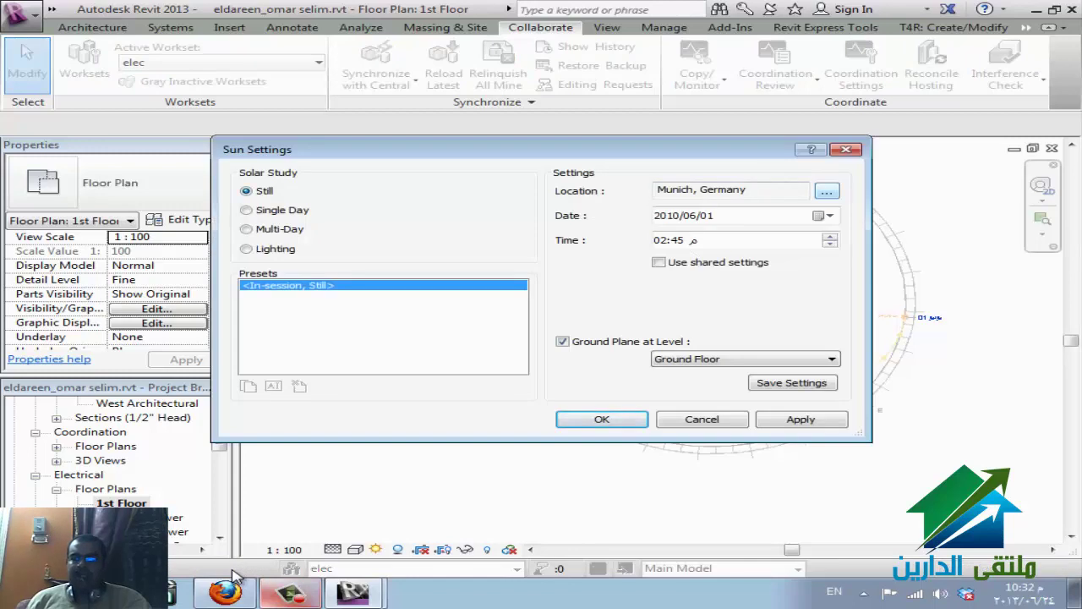
pyautogui.press('Tab')
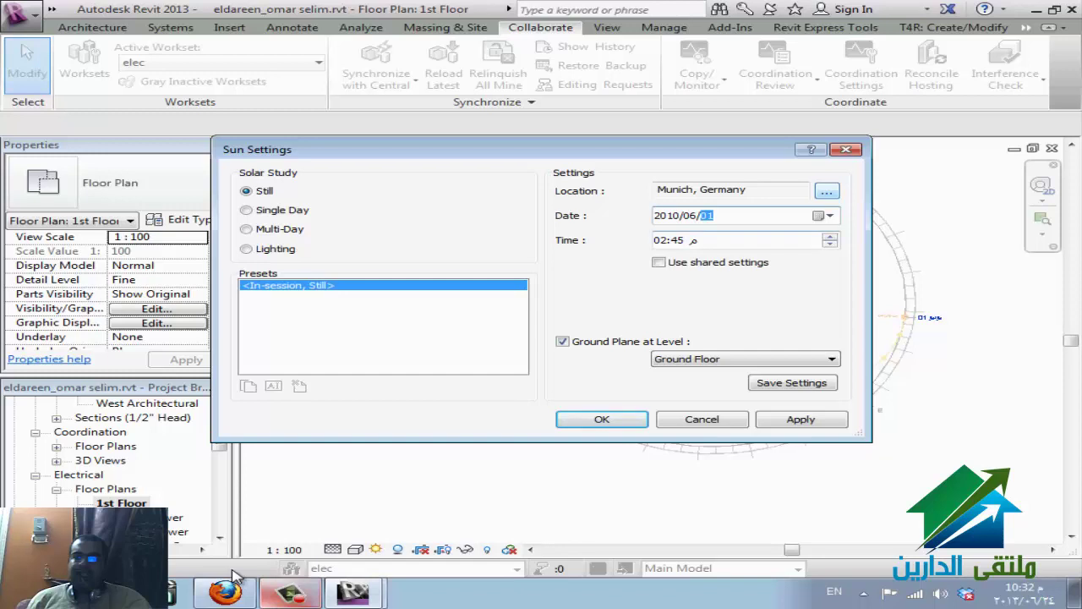
pyautogui.hotkey('alt', 'l')
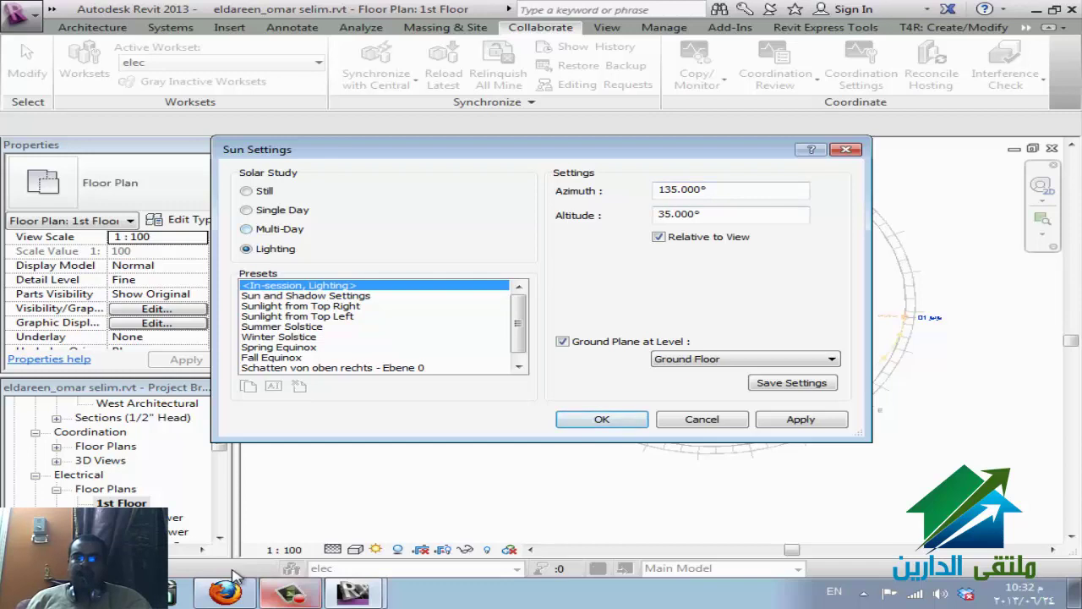
pyautogui.press('Up')
pyautogui.press('Up')
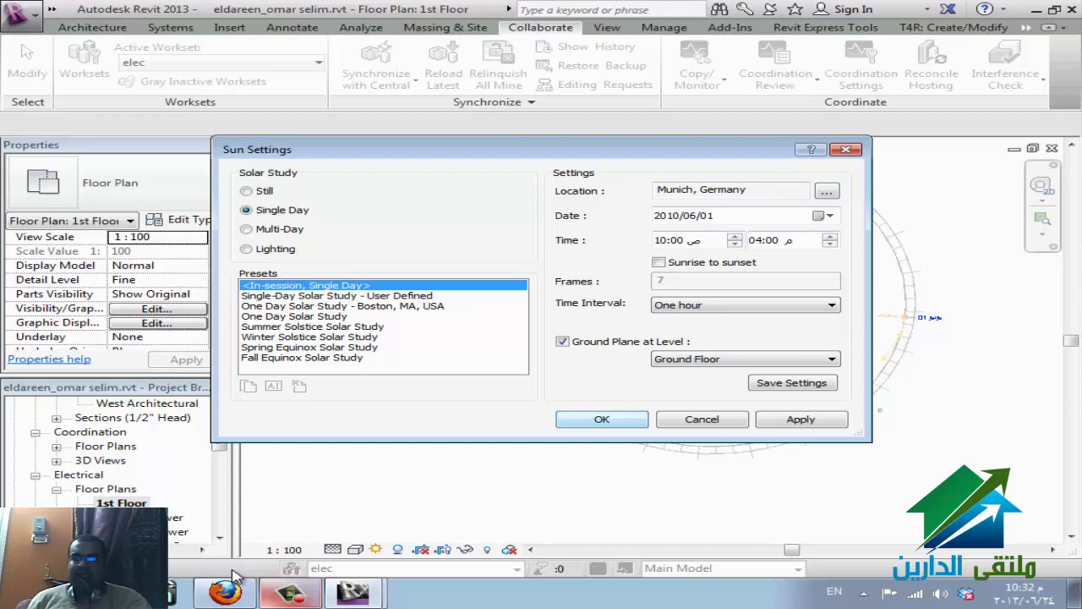
pyautogui.press('Down')
pyautogui.press('Return')
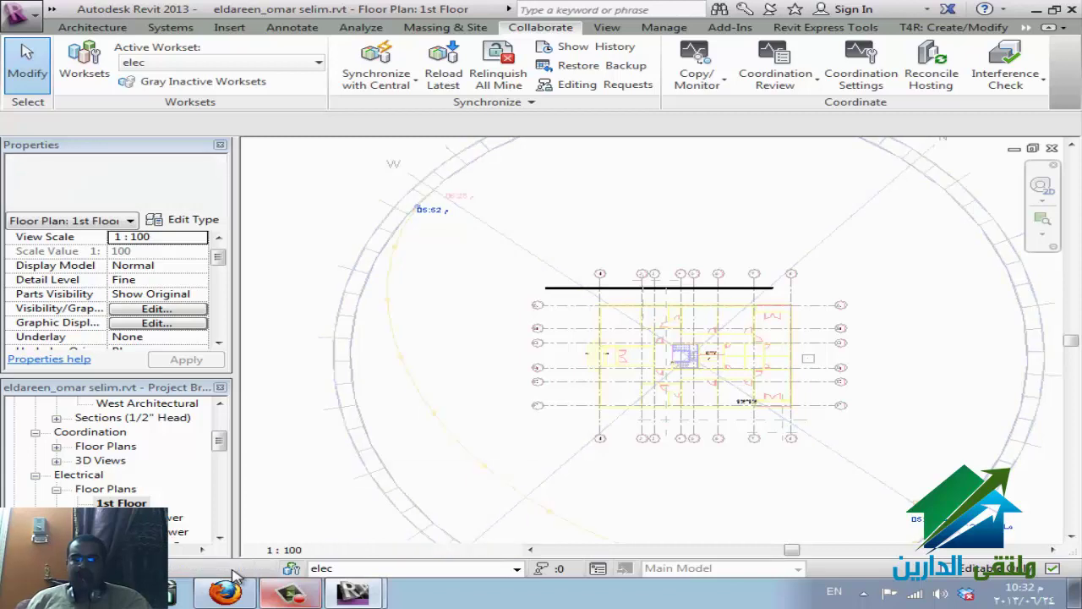
# - Turn the sun path off and show the view's crop region
pyautogui.press('Down')
pyautogui.press('Down')
pyautogui.press('Return')
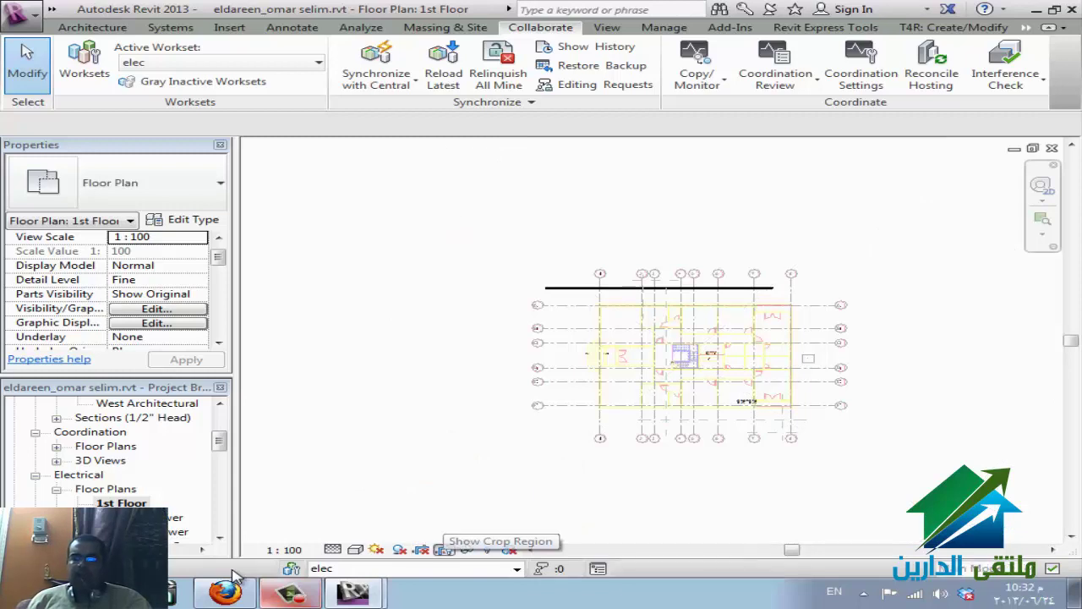
pyautogui.click(444, 550)
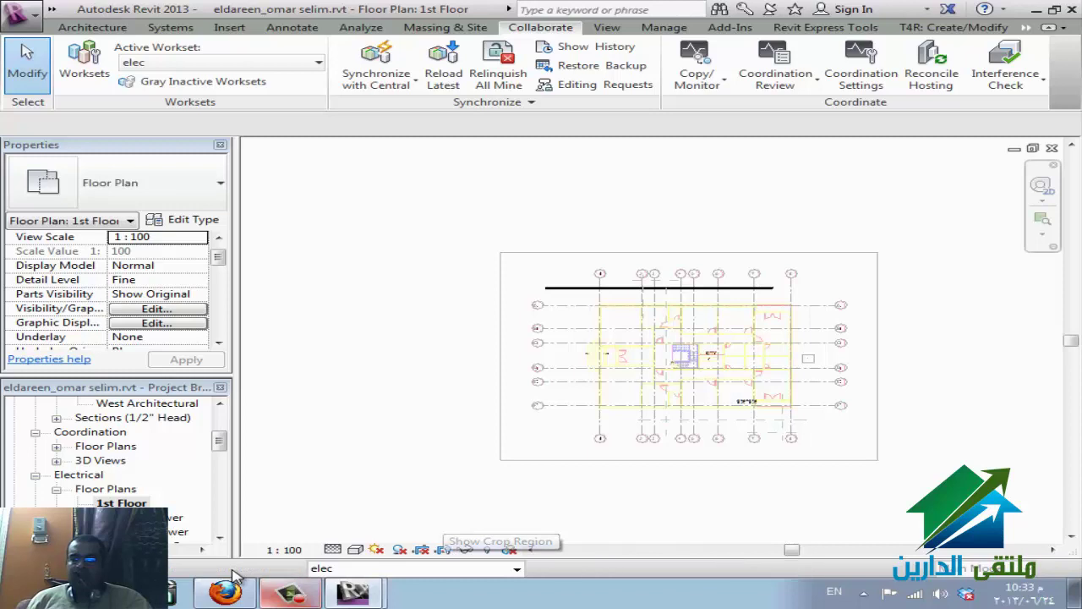
# - Drag the crop region's right edge left toward the building
pyautogui.click(878, 356)
pyautogui.moveTo(878, 356); pyautogui.dragTo(773, 356)
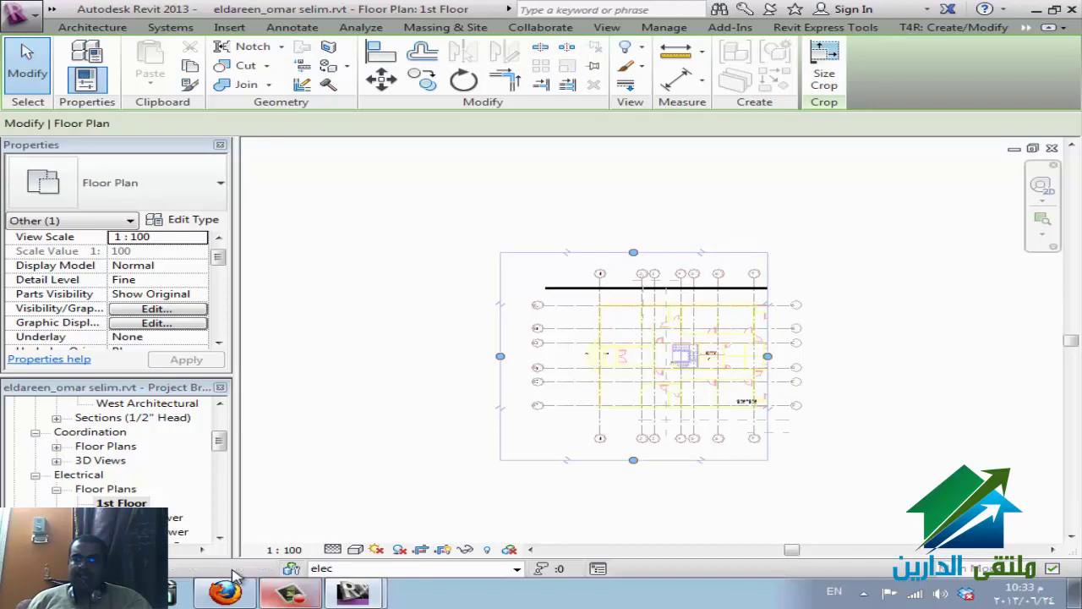
pyautogui.press('Escape')
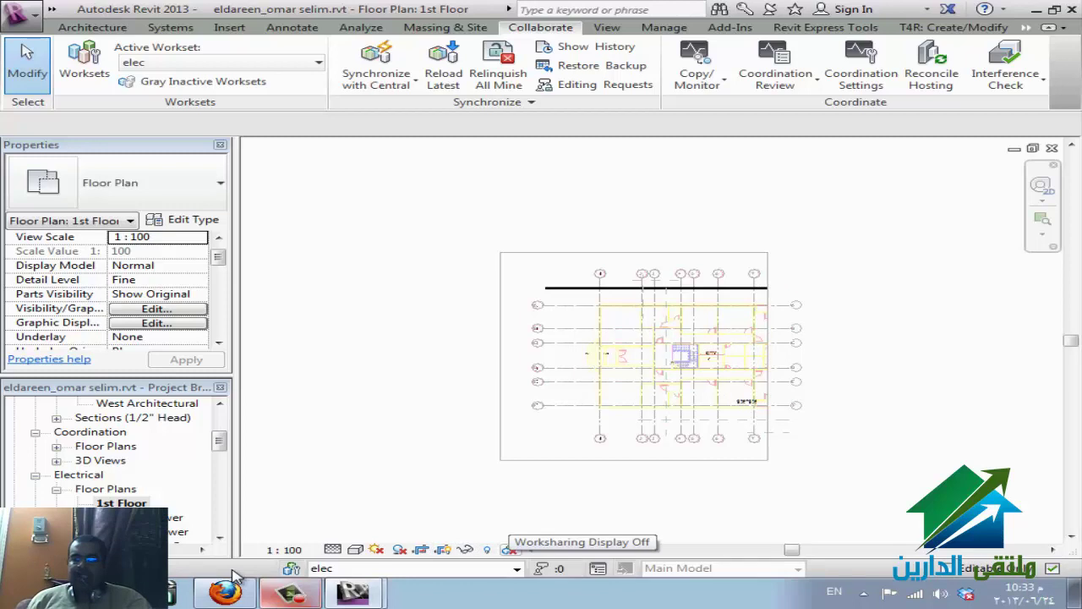
# - Colour the 1st Floor plan by Checkout Status
pyautogui.click(510, 550)
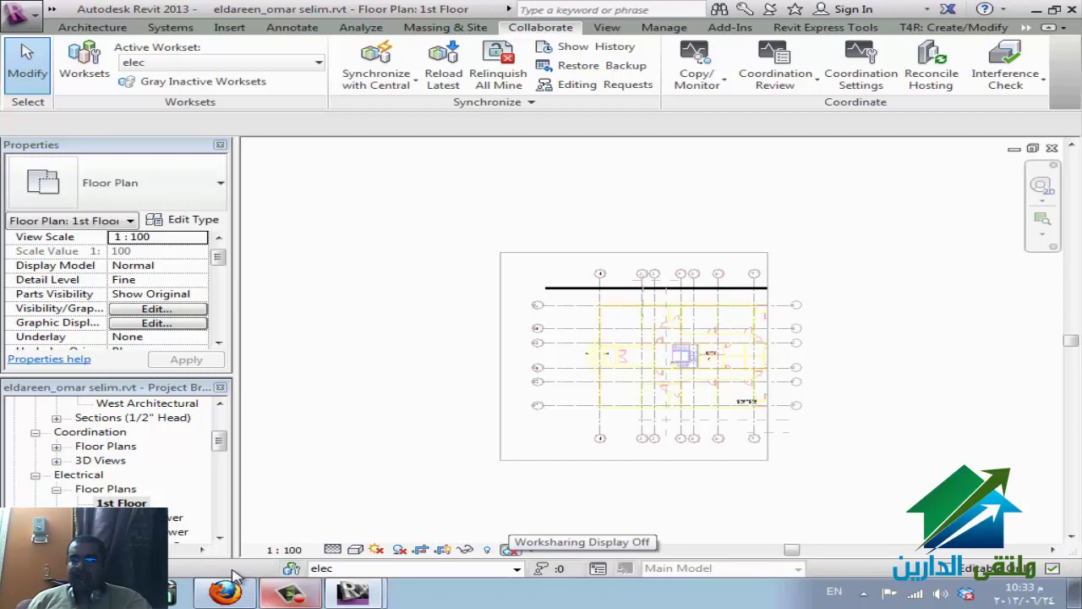
pyautogui.press('Down')
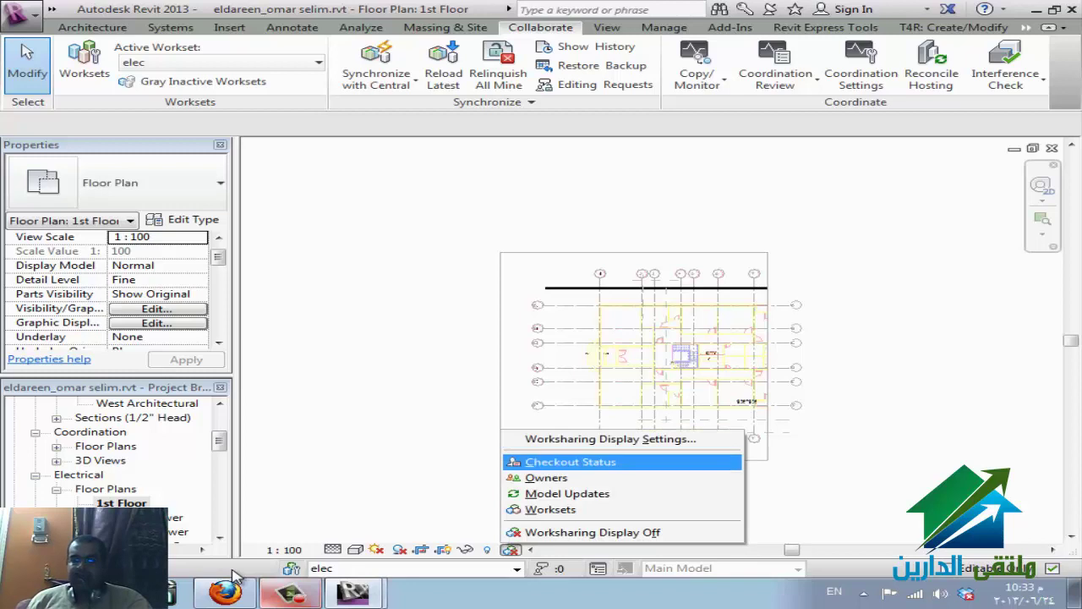
pyautogui.click(237, 578)
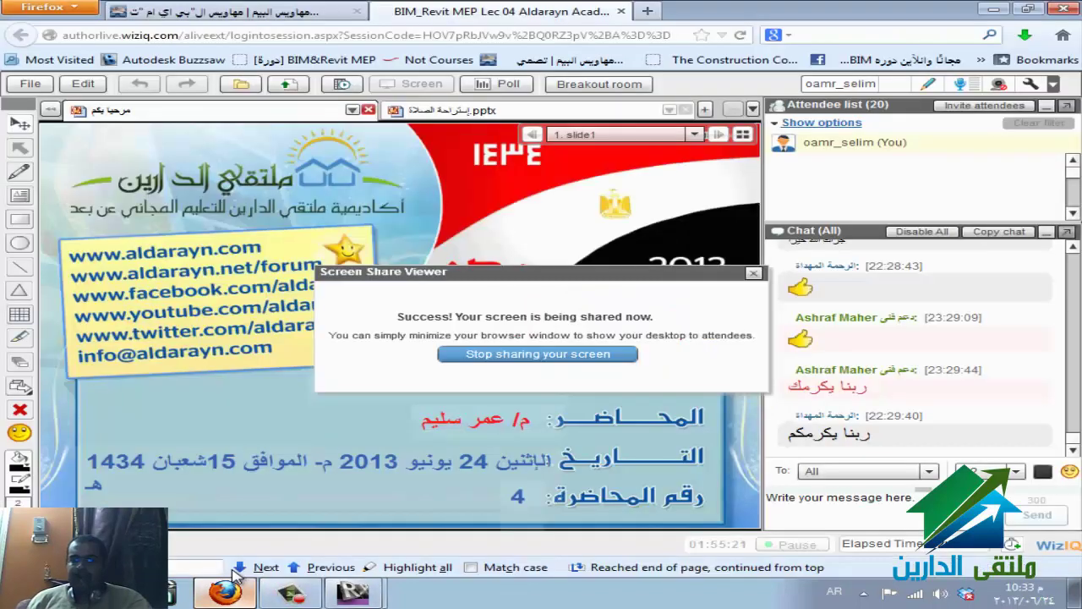
pyautogui.click(236, 578)
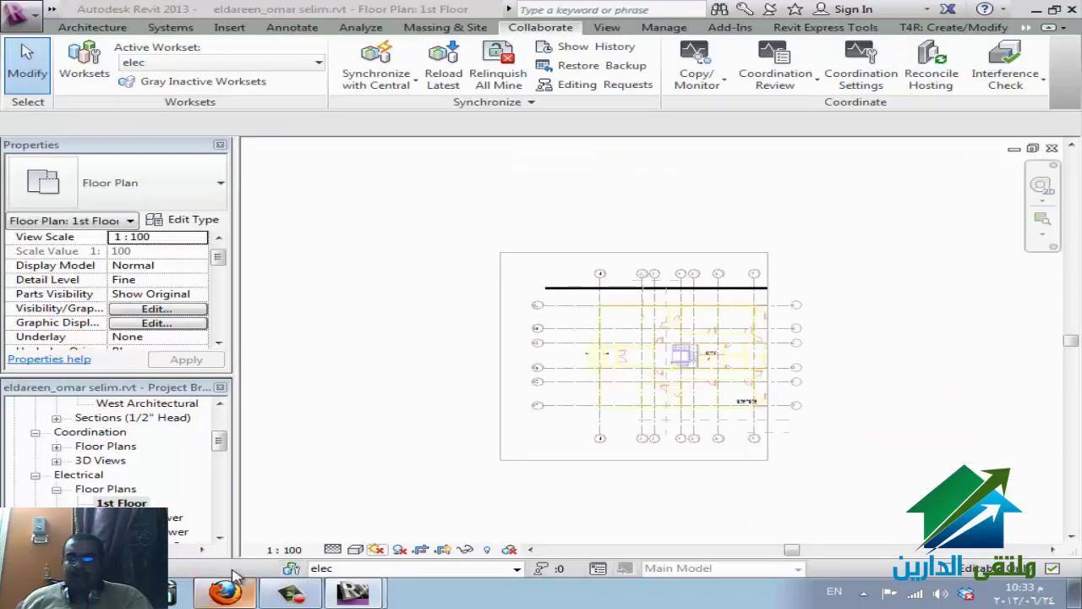
pyautogui.click(510, 550)
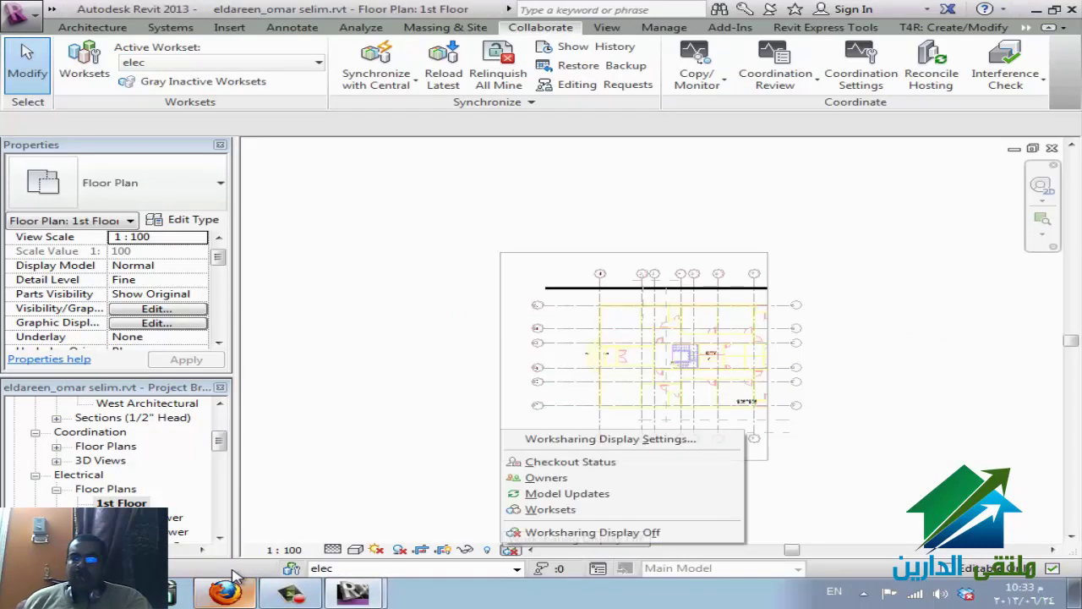
pyautogui.press('Return')
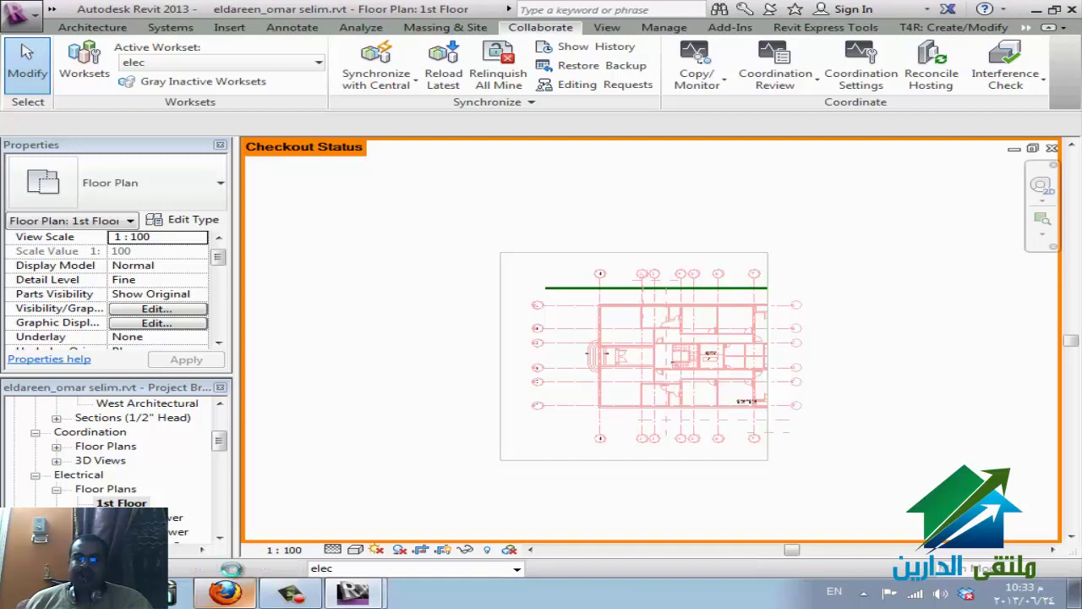
# - Open Worksharing Display Settings to see the ownership categories
pyautogui.click(511, 550)
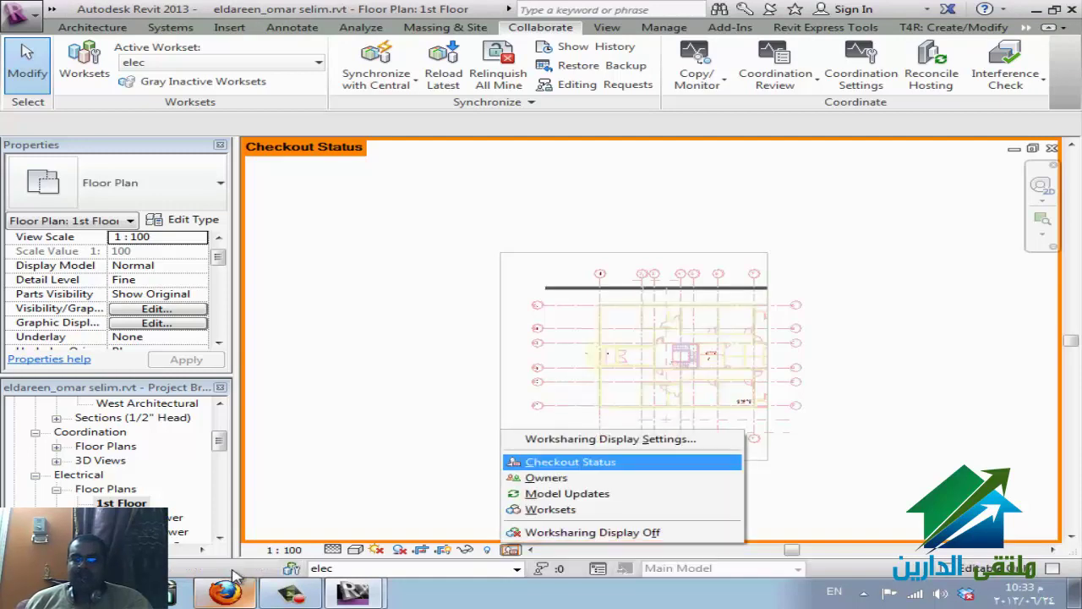
pyautogui.press('Down')
pyautogui.press('Up')
pyautogui.press('Up')
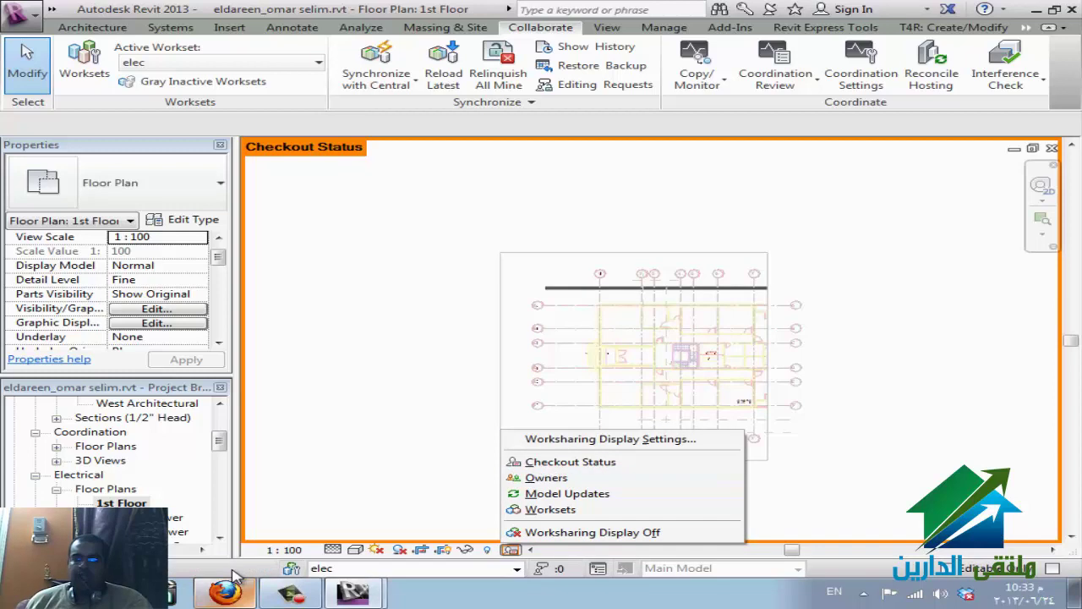
pyautogui.press('Return')
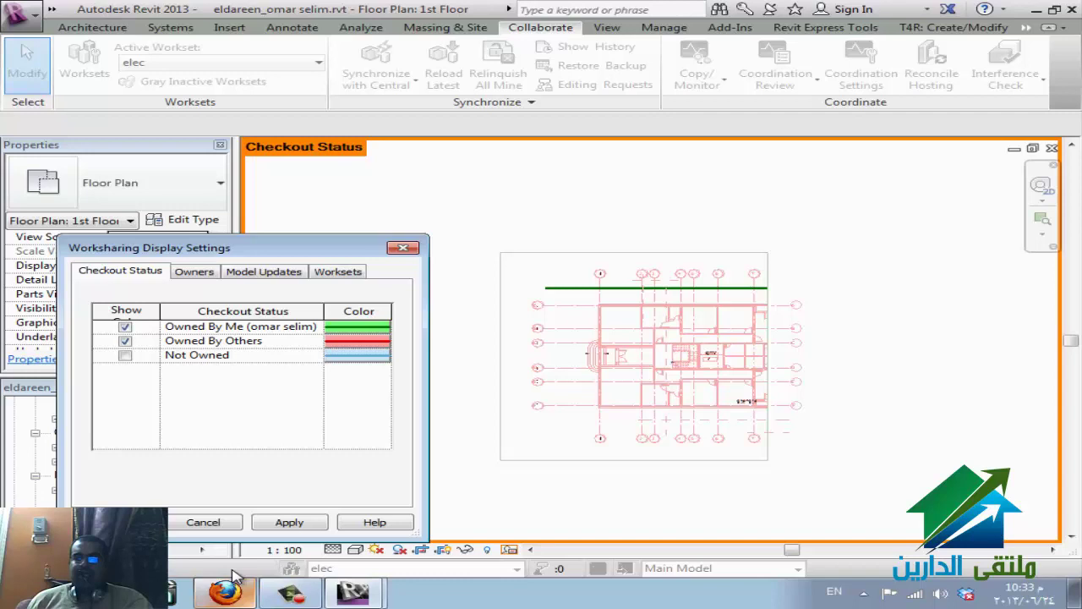
# - Turn off Owned By Others, add Not Owned in yellow, and apply the settings
pyautogui.press('Down')
pyautogui.press('space')
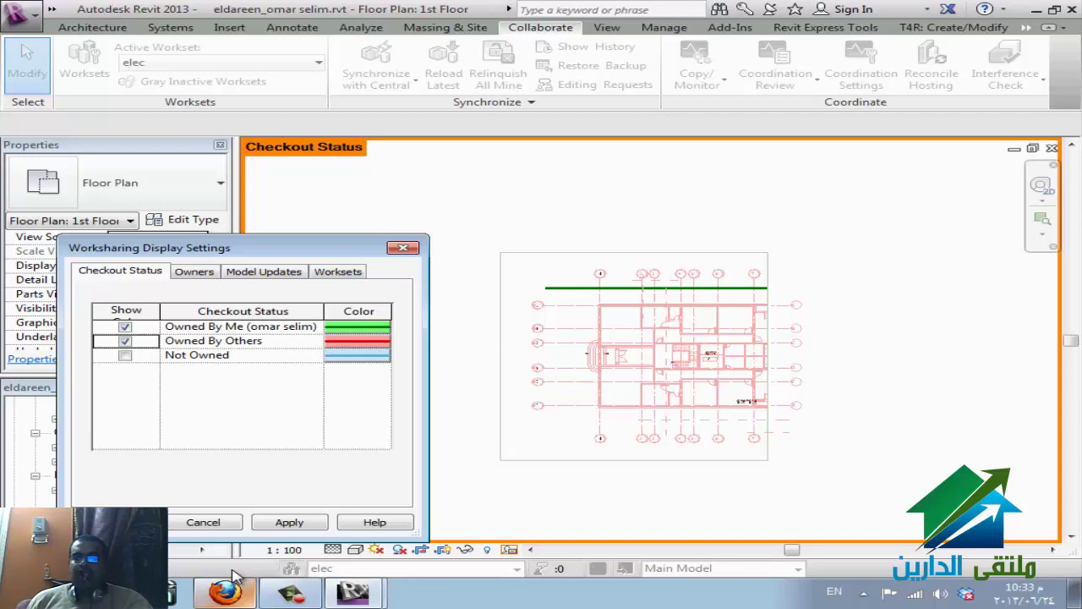
pyautogui.press('Down')
pyautogui.press('space')
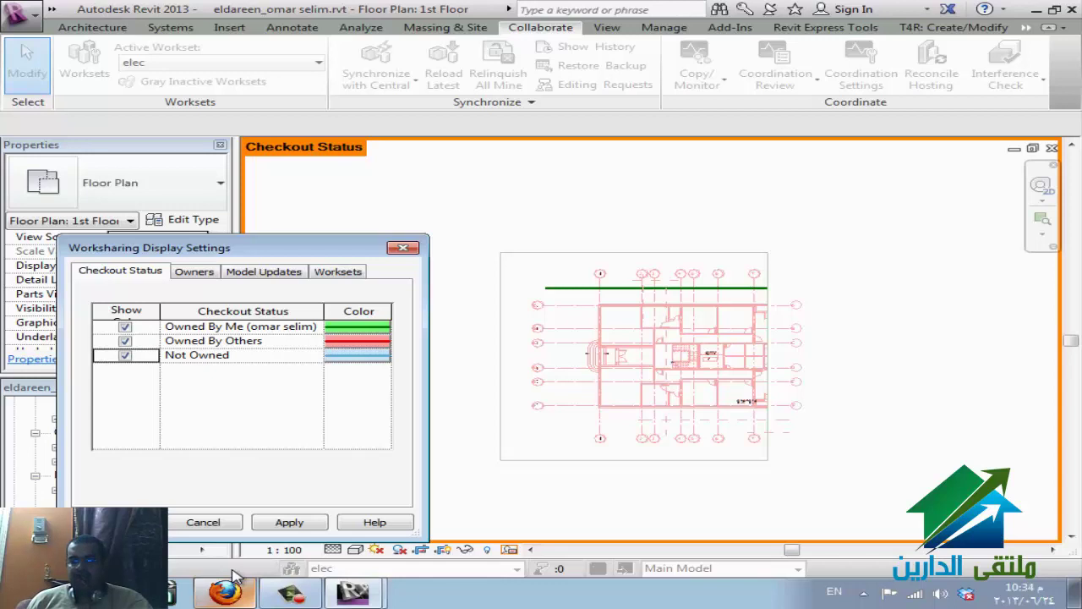
pyautogui.press('Tab')
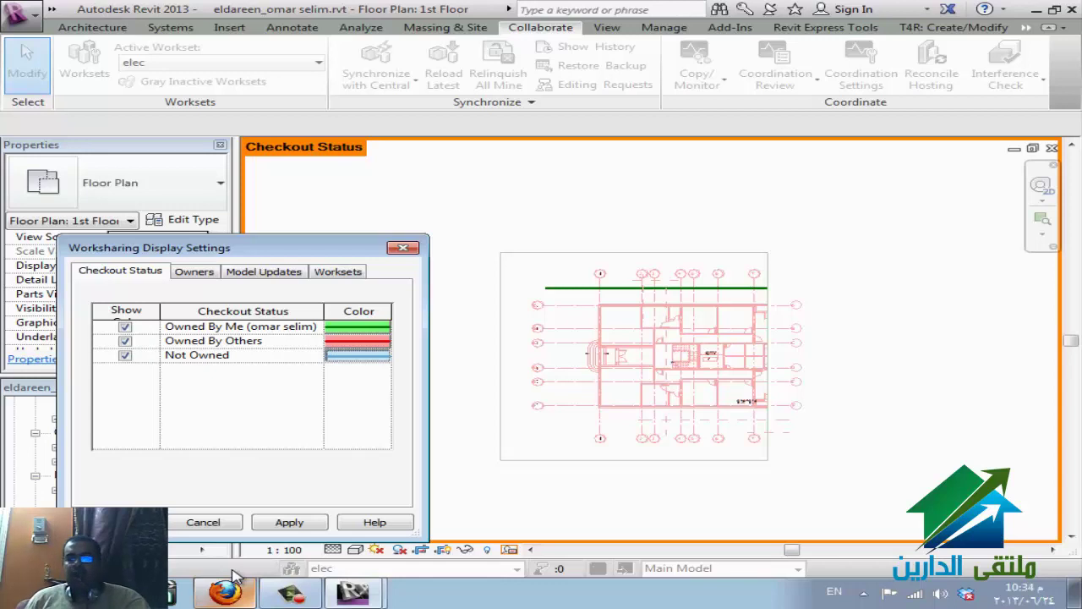
pyautogui.press('space')
pyautogui.press('Left')
pyautogui.press('Left')
pyautogui.press('Left')
pyautogui.press('Up')
pyautogui.press('Up')
pyautogui.press('Up')
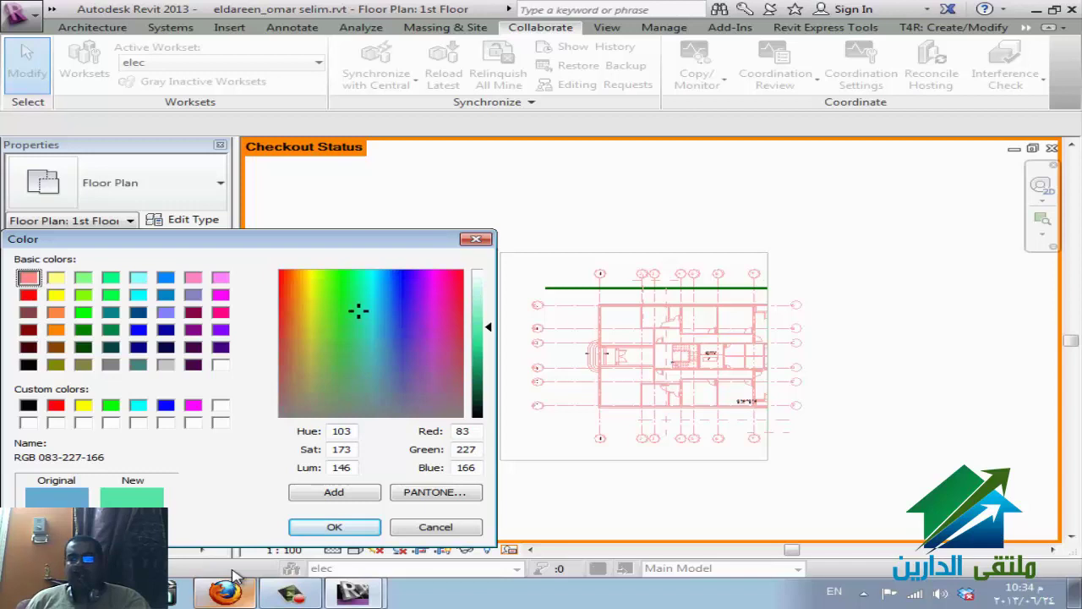
pyautogui.press('Left')
pyautogui.press('Left')
pyautogui.press('Left')
pyautogui.press('Left')
pyautogui.press('Left')
pyautogui.press('Left')
pyautogui.press('Return')
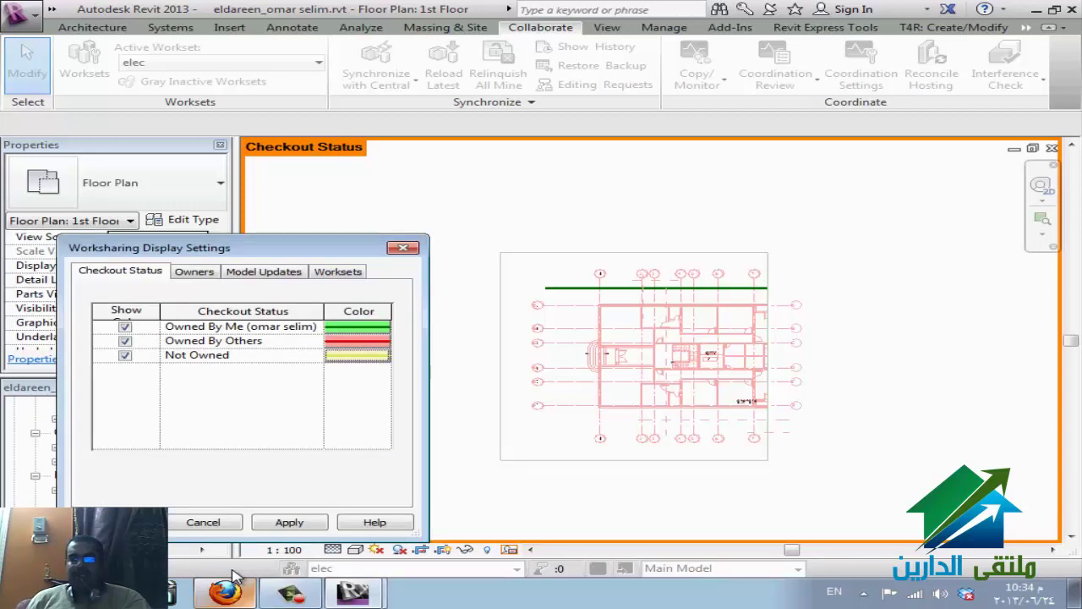
pyautogui.press('Tab')
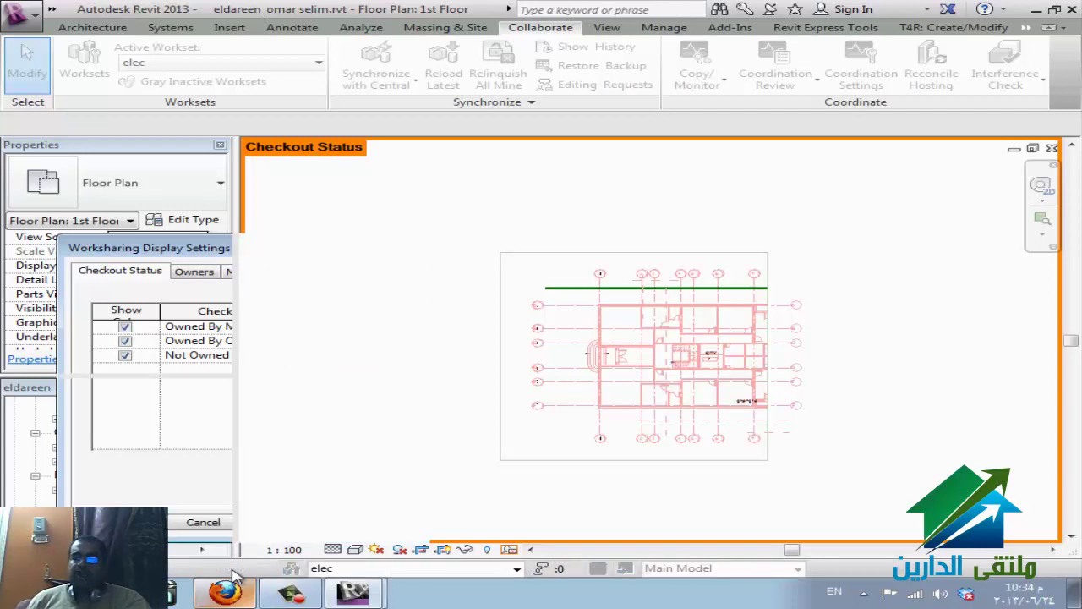
pyautogui.press('Return')
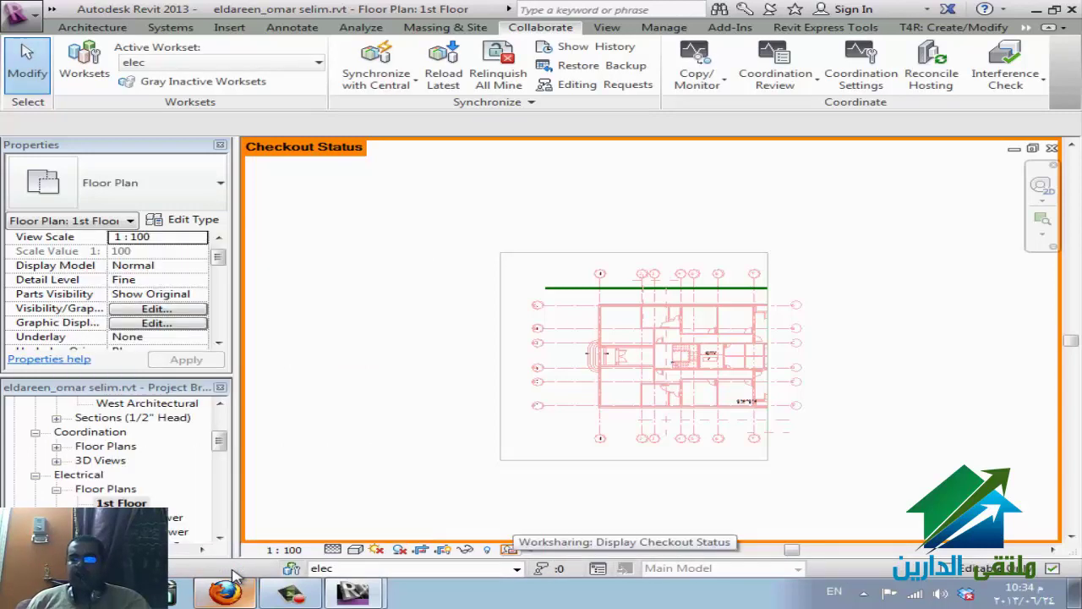
# - Switch the plan's worksharing display to Owners
pyautogui.click(511, 550)
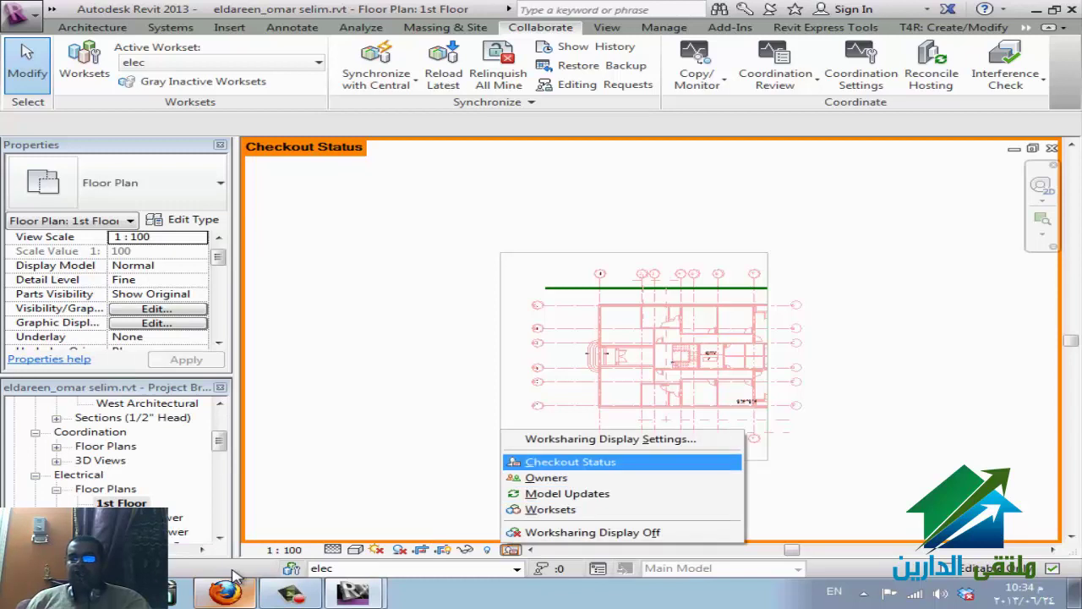
pyautogui.press('Return')
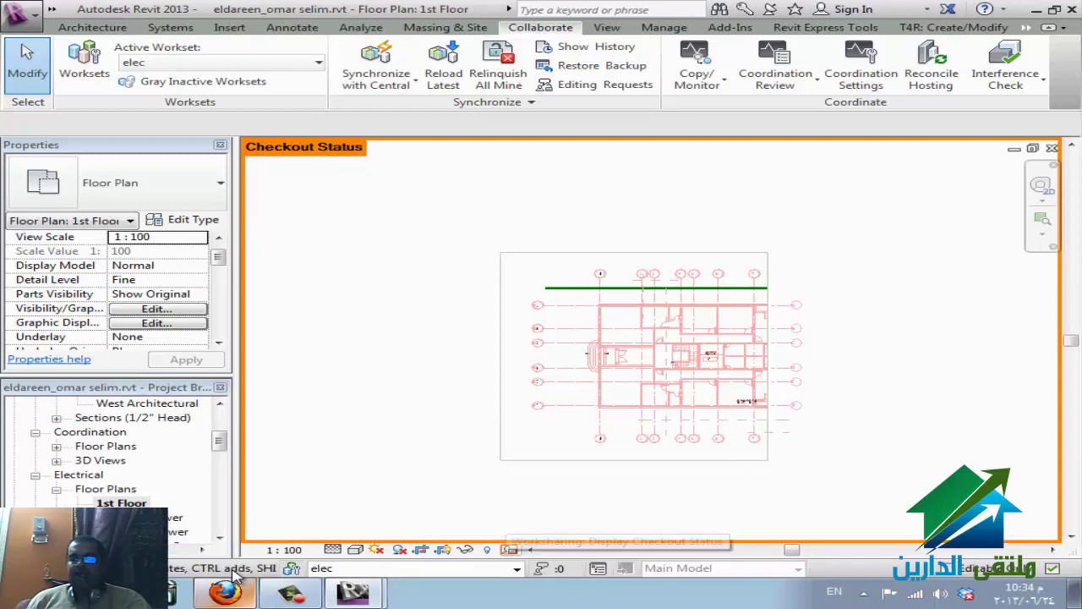
pyautogui.press('Return')
pyautogui.press('Up')
pyautogui.press('Up')
pyautogui.press('Up')
pyautogui.press('Up')
pyautogui.press('Return')
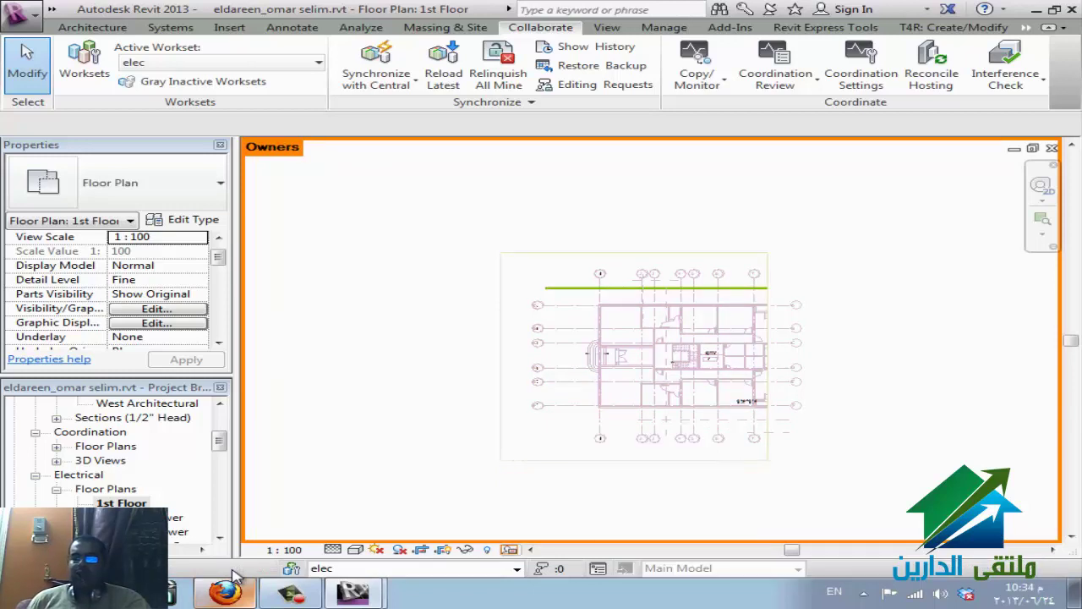
# - Review the Owners display settings, then colour the plan by Model Updates
pyautogui.press('Return')
pyautogui.press('Return')
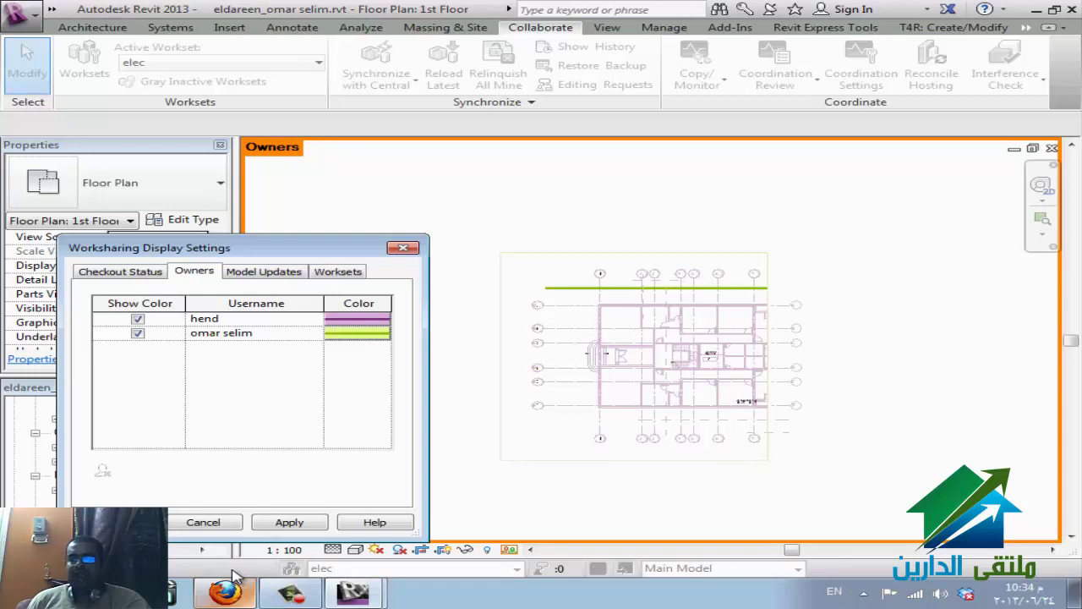
pyautogui.press('Escape')
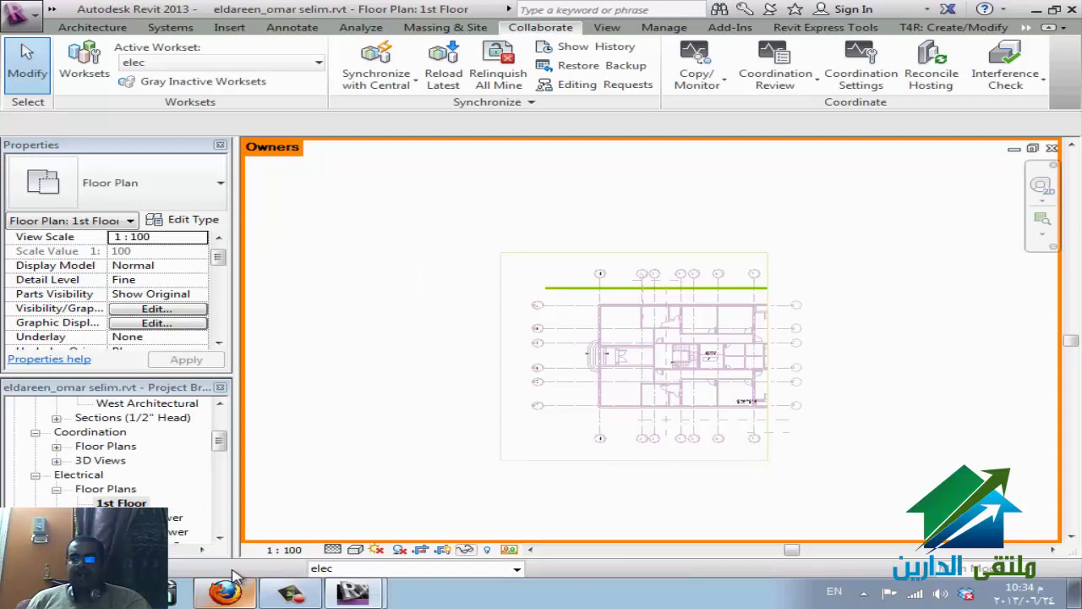
pyautogui.click(510, 549)
pyautogui.click(566, 493)
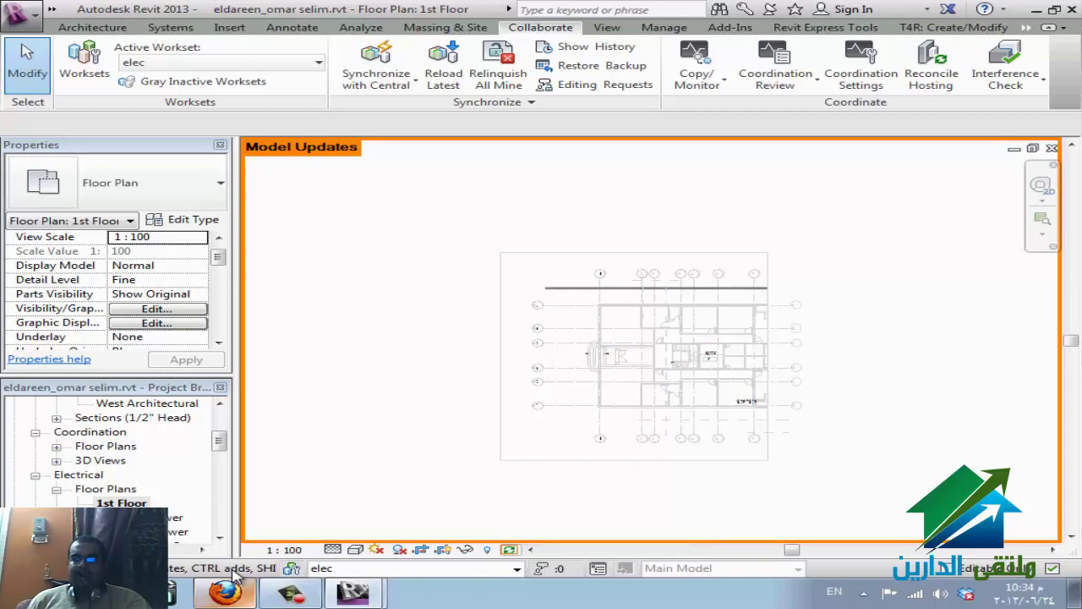
# - Check each workset's colour in the settings, then colour the plan by Worksets
pyautogui.click(511, 550)
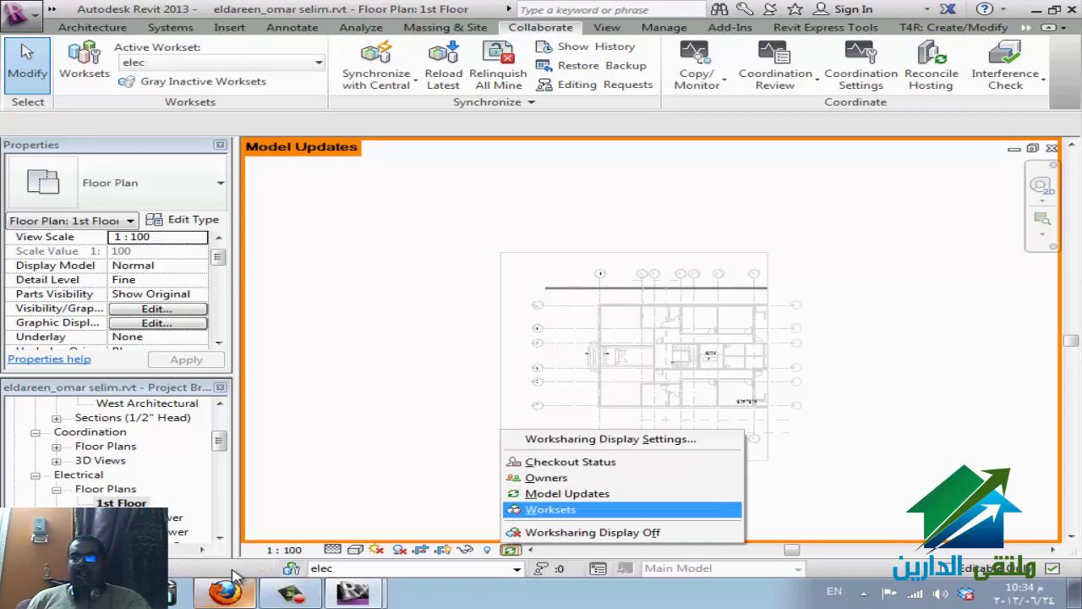
pyautogui.press('Up')
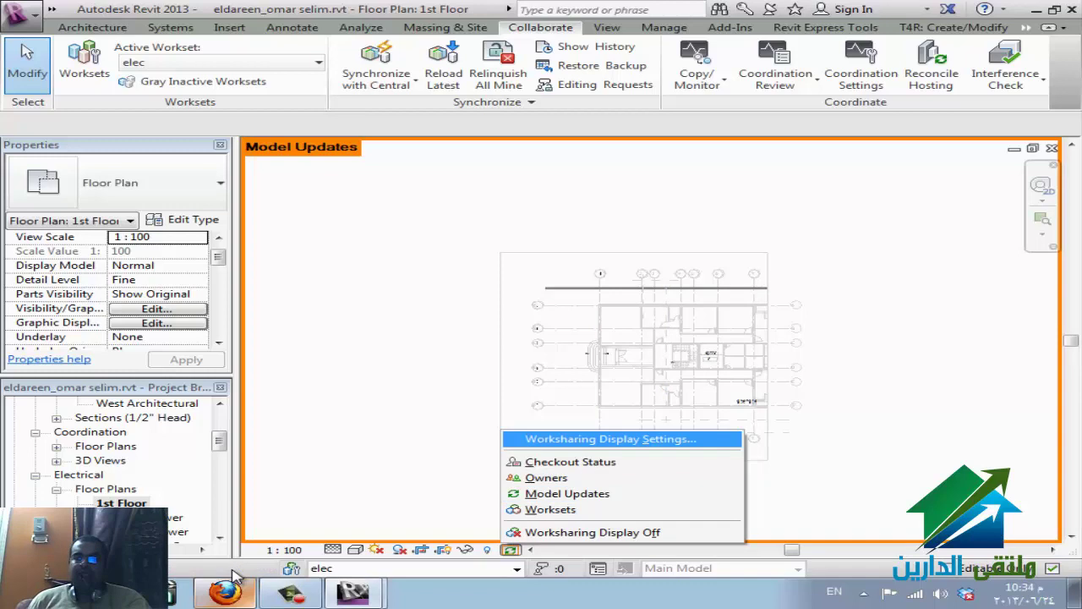
pyautogui.press('Return')
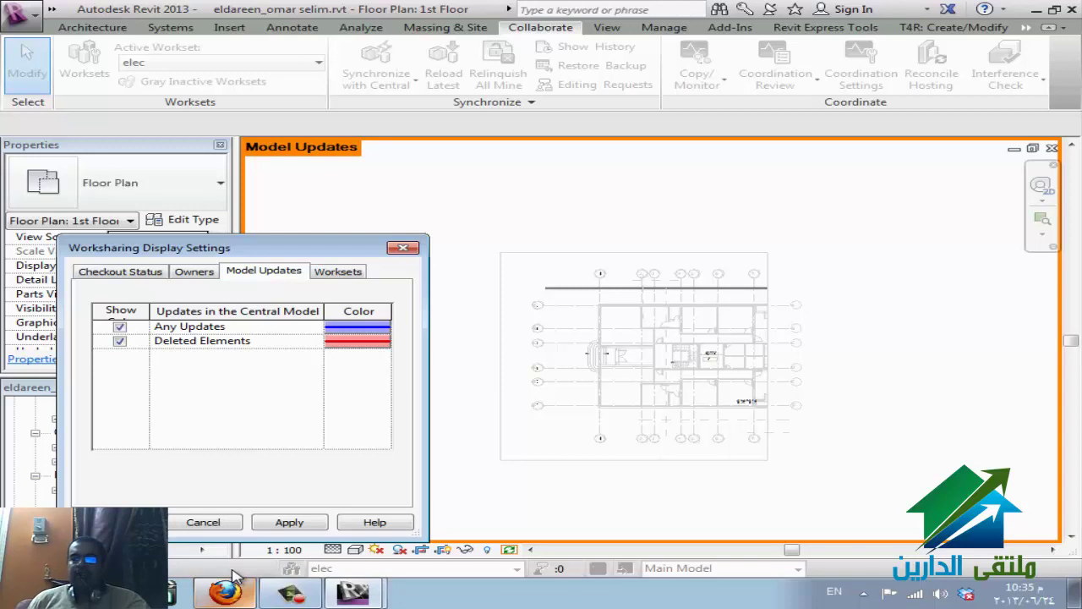
pyautogui.hotkey('ctrl', 'Tab')
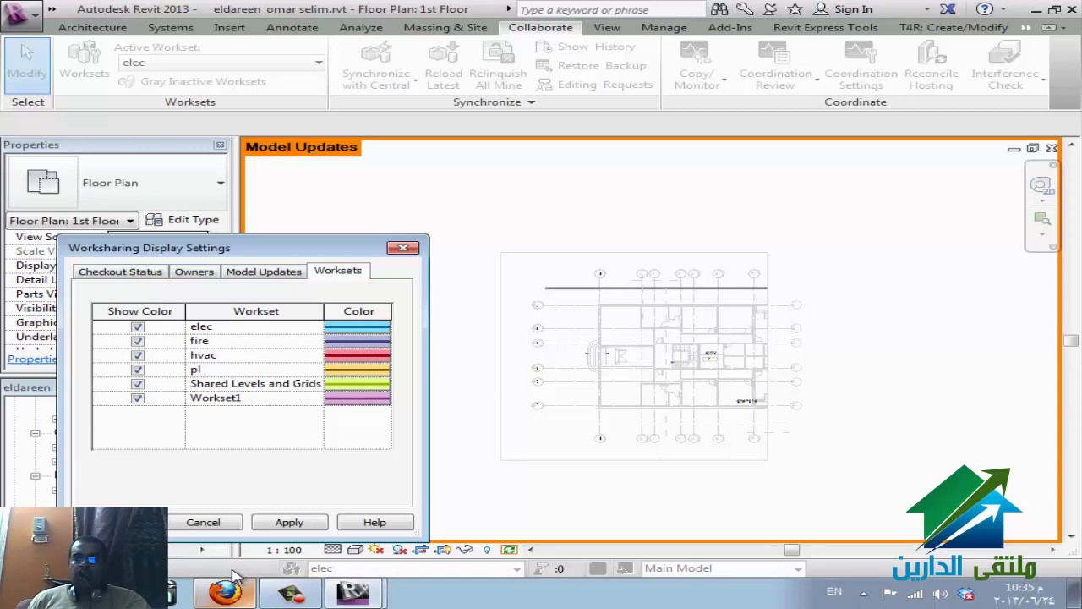
pyautogui.press('Escape')
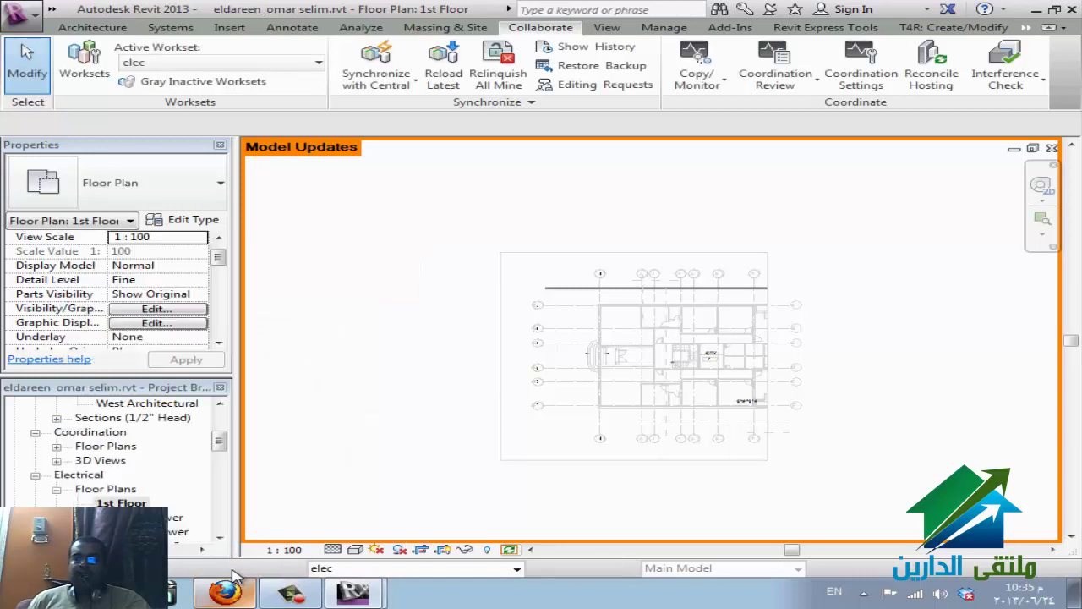
pyautogui.press('Up')
pyautogui.press('Return')
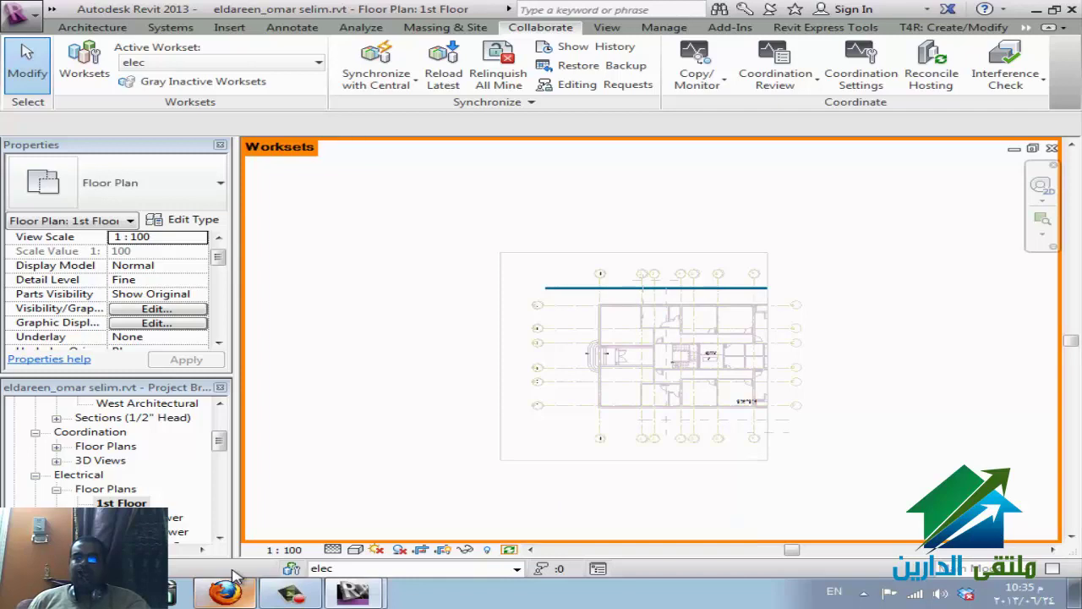
# - Change the Shared Levels and Grids workset colour to dark red
pyautogui.press('z')
pyautogui.press('f')
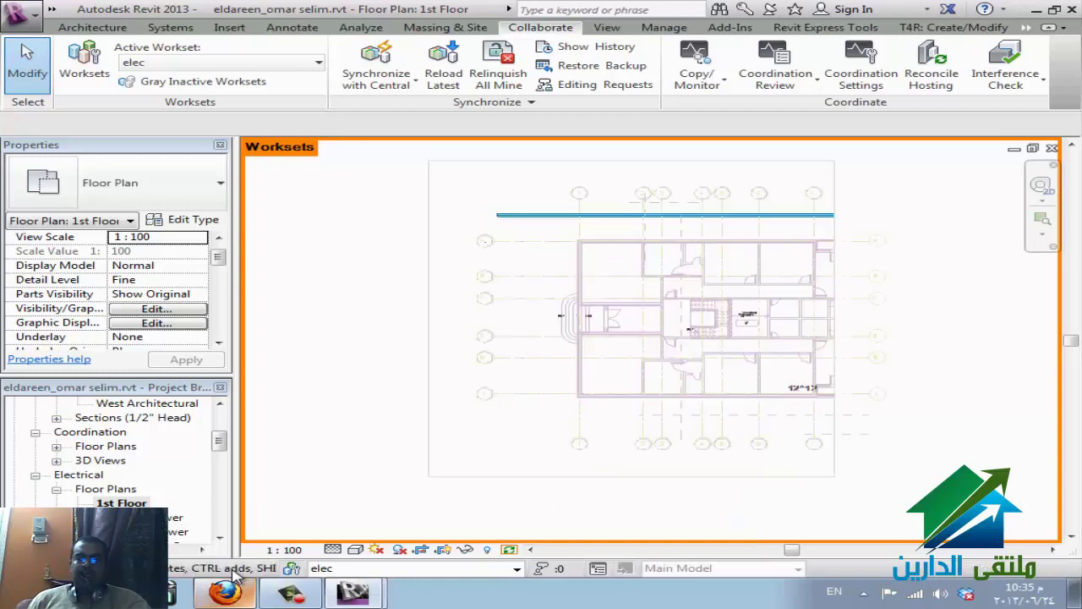
pyautogui.press('z')
pyautogui.press('p')
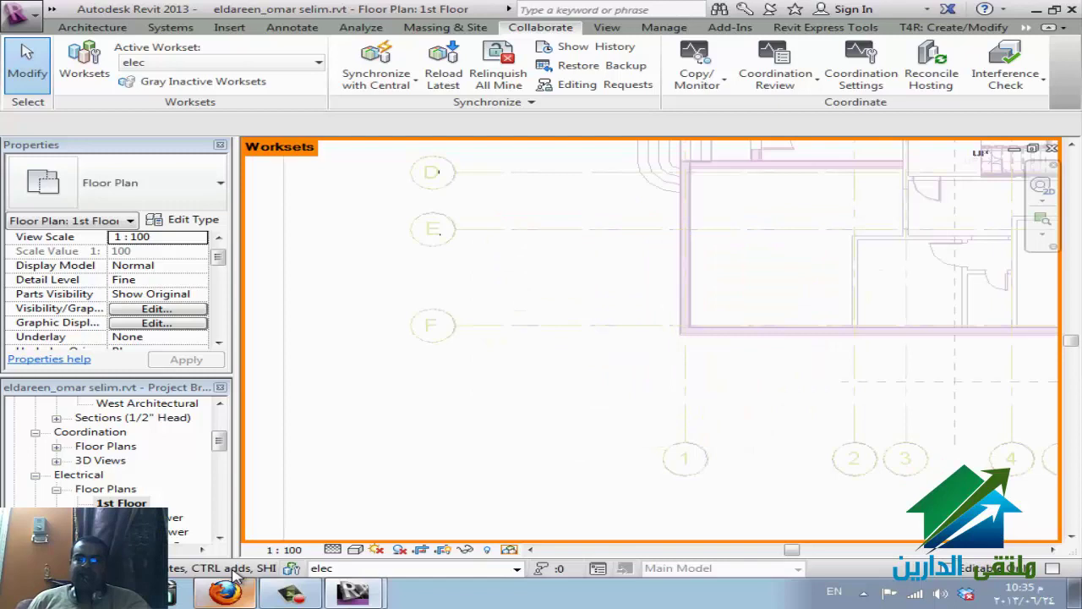
pyautogui.click(510, 550)
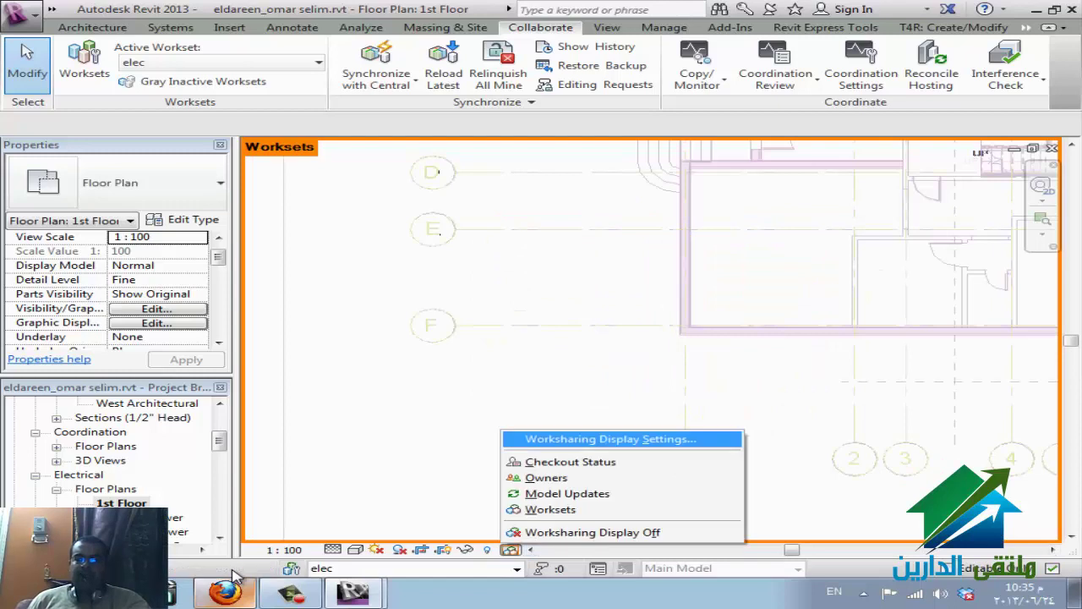
pyautogui.press('Return')
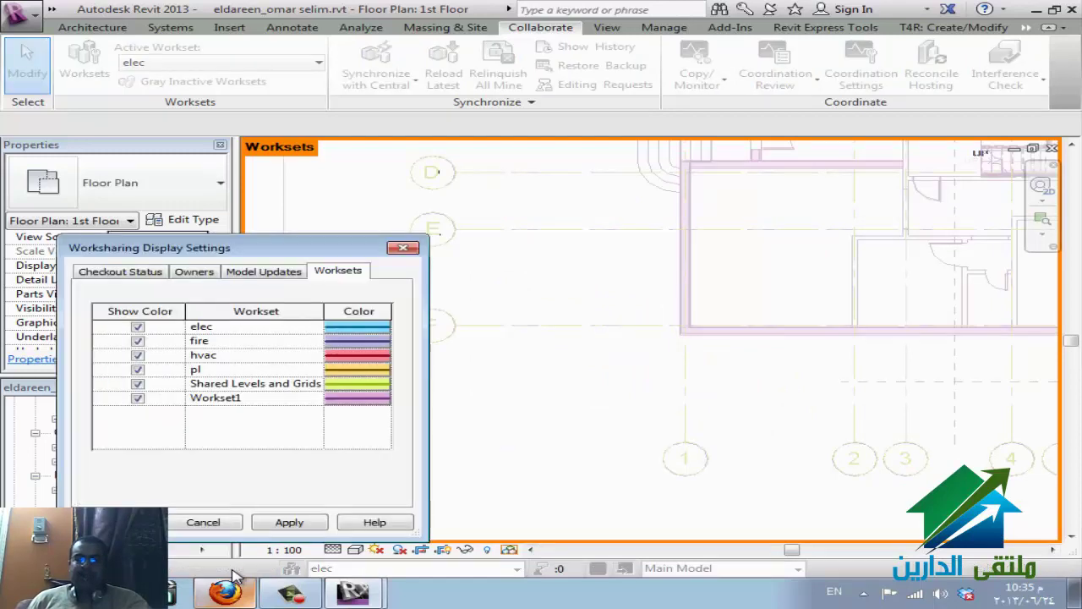
pyautogui.press('Return')
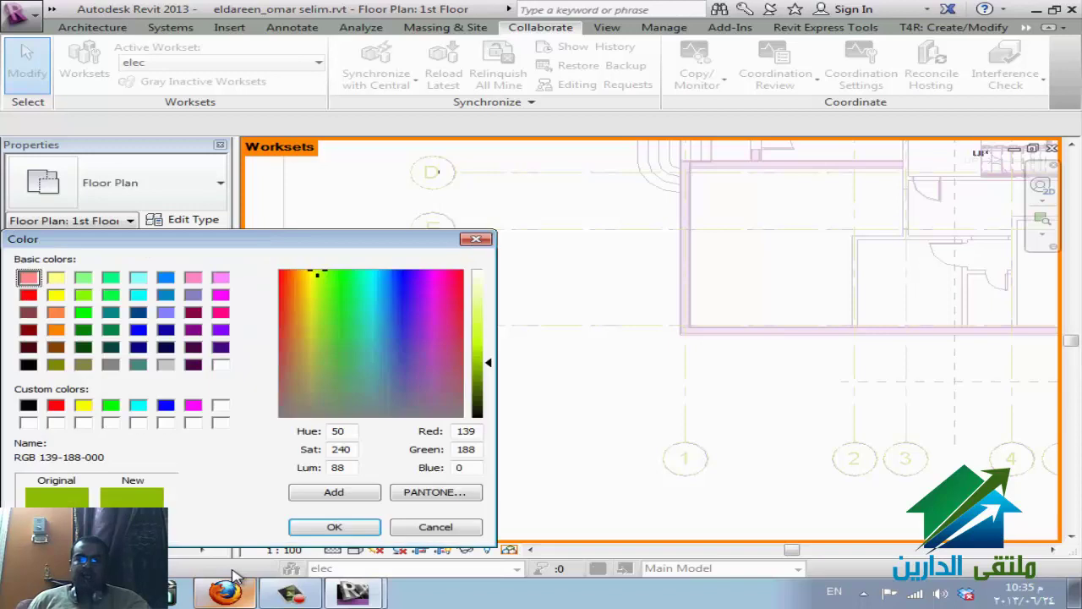
pyautogui.click(457, 323)
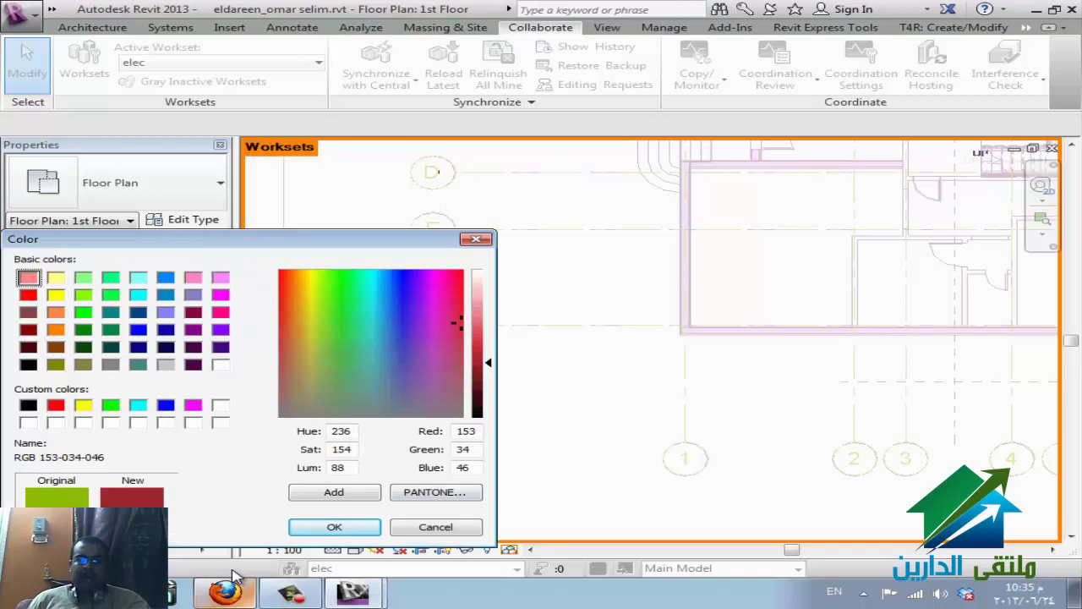
pyautogui.press('Return')
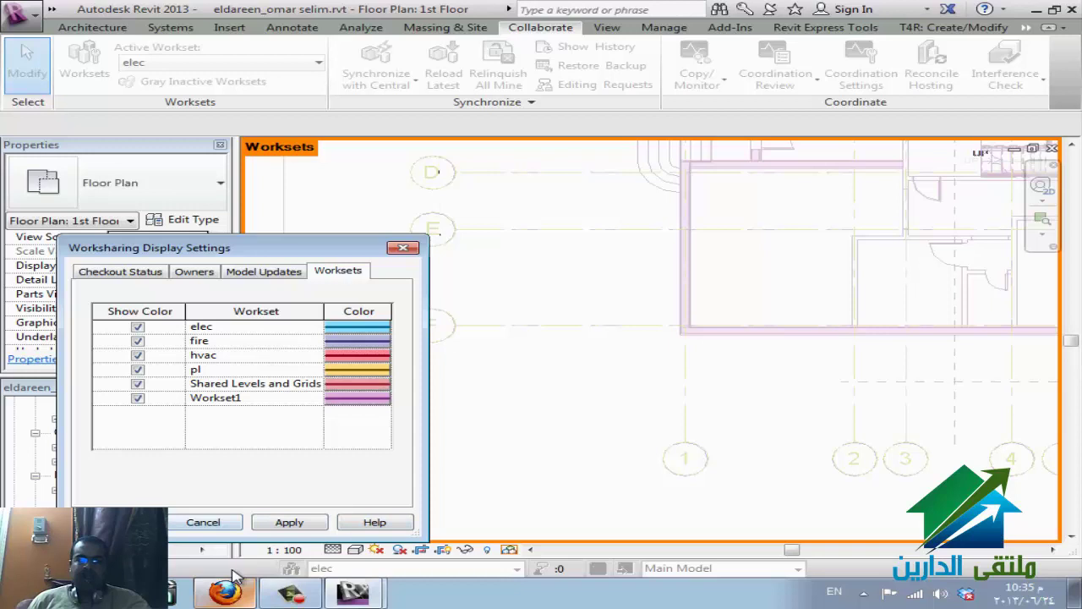
pyautogui.press('Return')
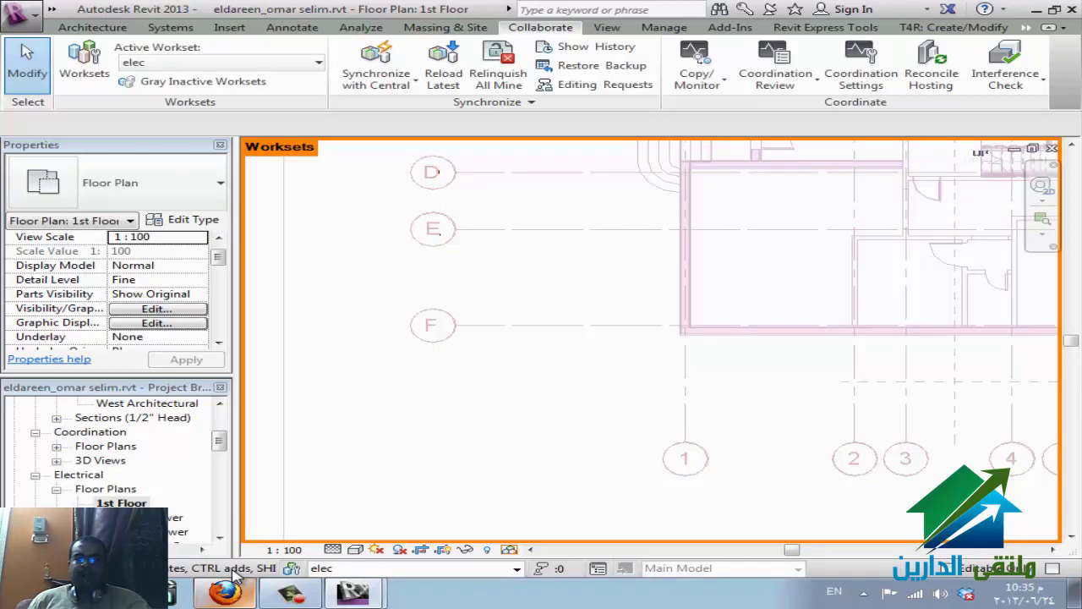
# - Zoom to fit the whole plan and turn worksharing display off
pyautogui.press('z')
pyautogui.press('f')
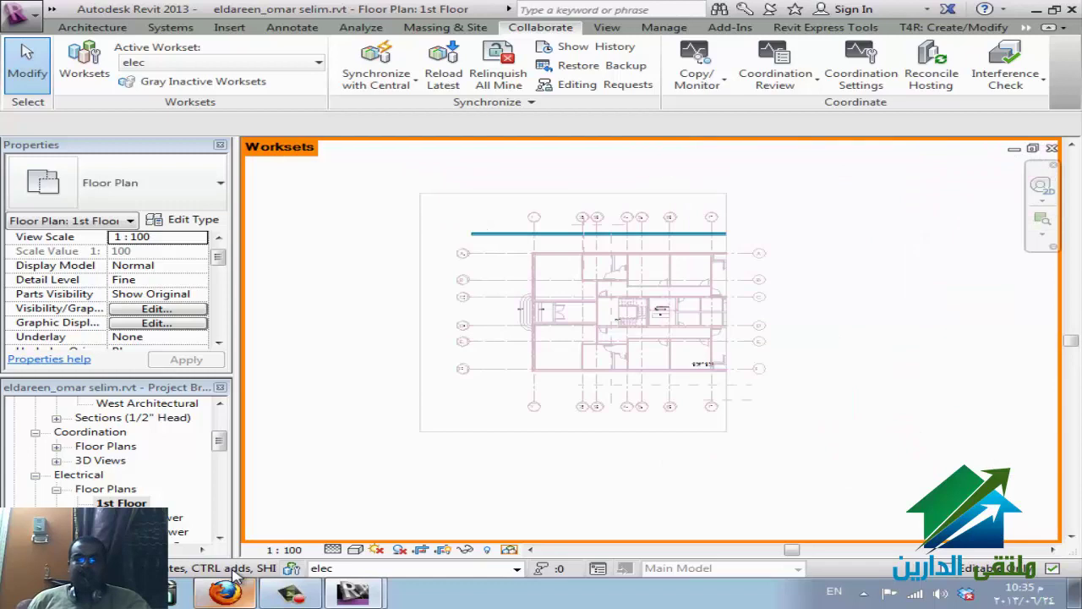
pyautogui.click(511, 549)
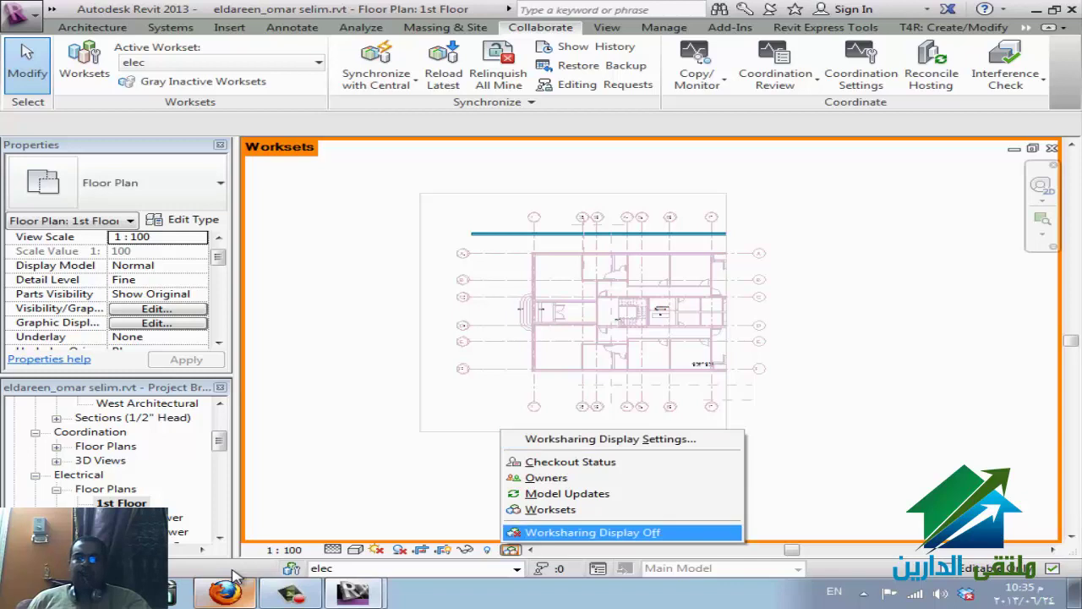
pyautogui.press('Return')
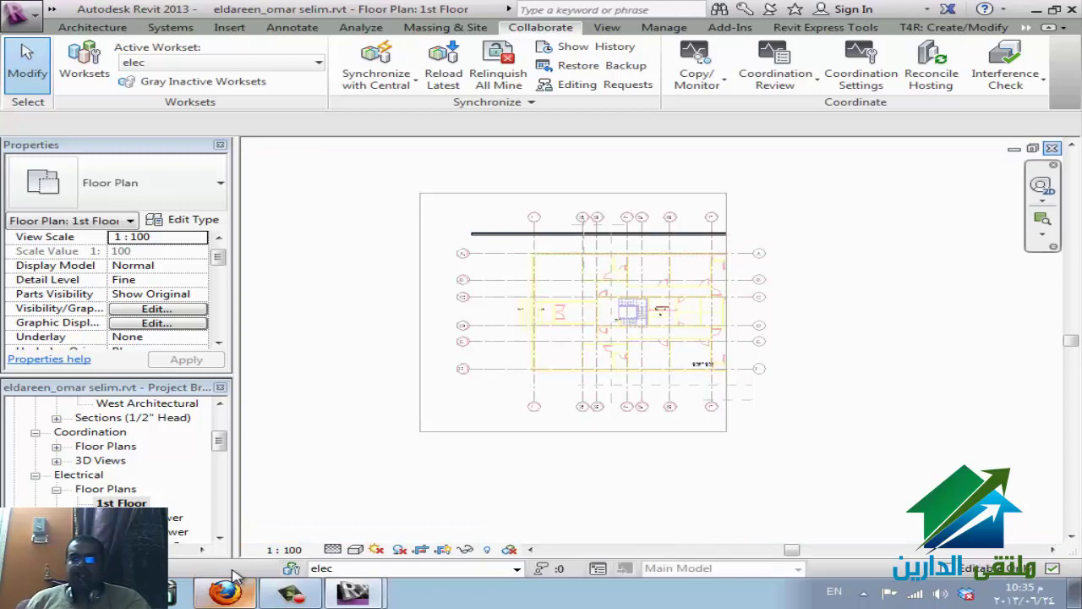
# - Close the floor plan views and synchronize the unsaved changes with the central model
pyautogui.hotkey('ctrl', 'F4')
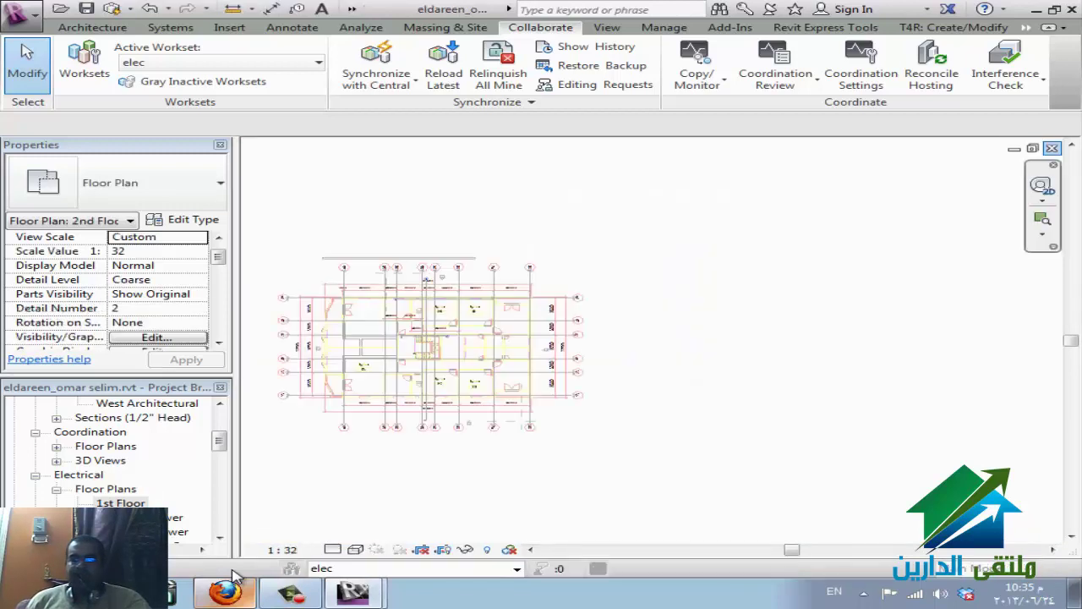
pyautogui.hotkey('ctrl', 'F4')
pyautogui.press('Tab')
pyautogui.press('Tab')
pyautogui.press('Tab')
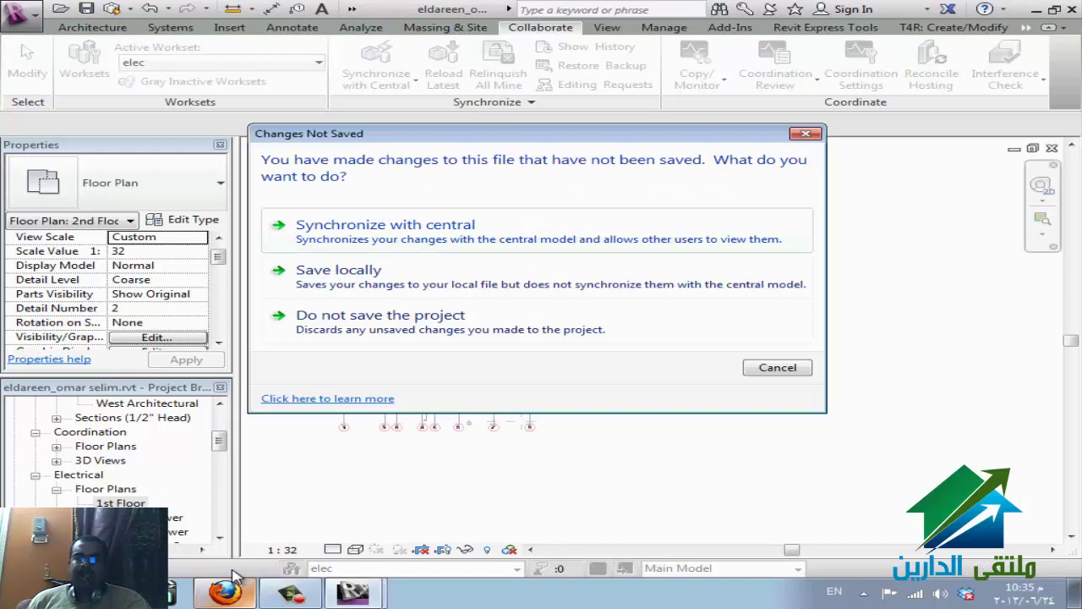
pyautogui.press('Tab')
pyautogui.press('Tab')
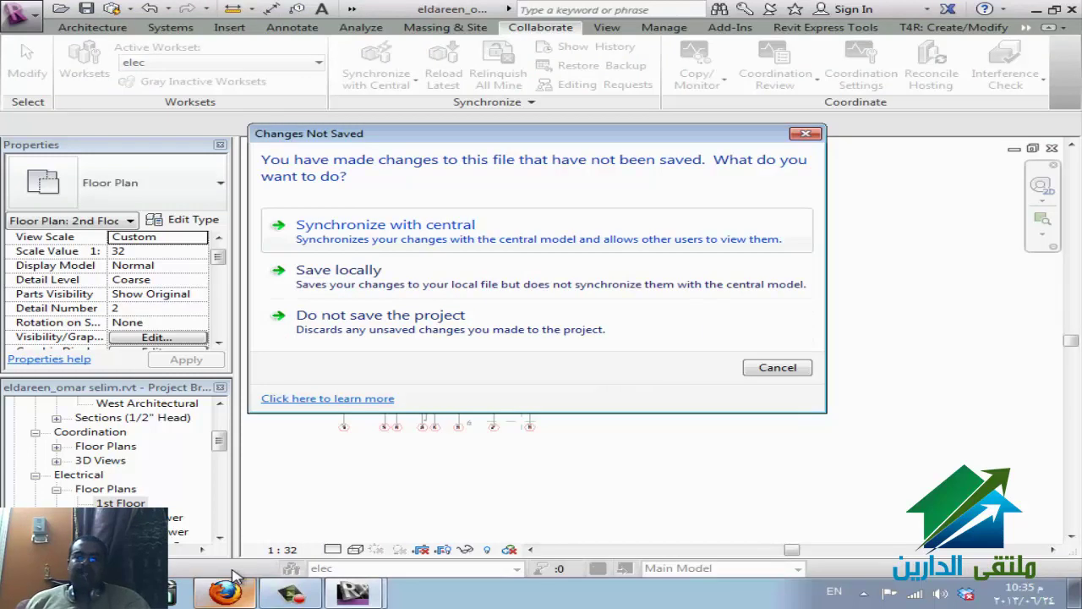
pyautogui.press('Tab')
pyautogui.press('Tab')
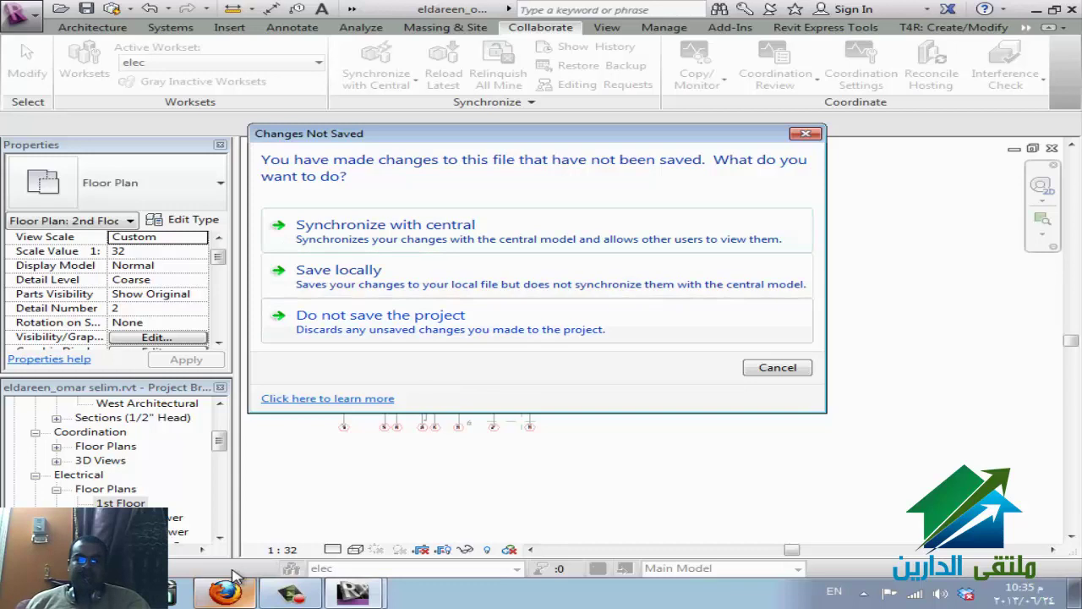
pyautogui.press('Tab')
pyautogui.press('Tab')
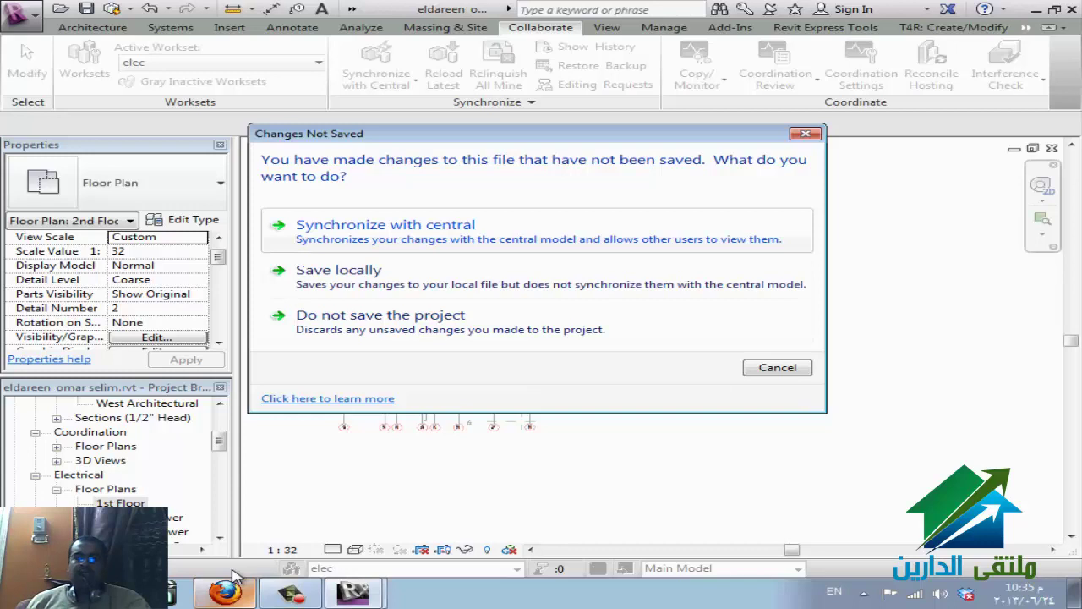
pyautogui.press('Tab')
pyautogui.press('Tab')
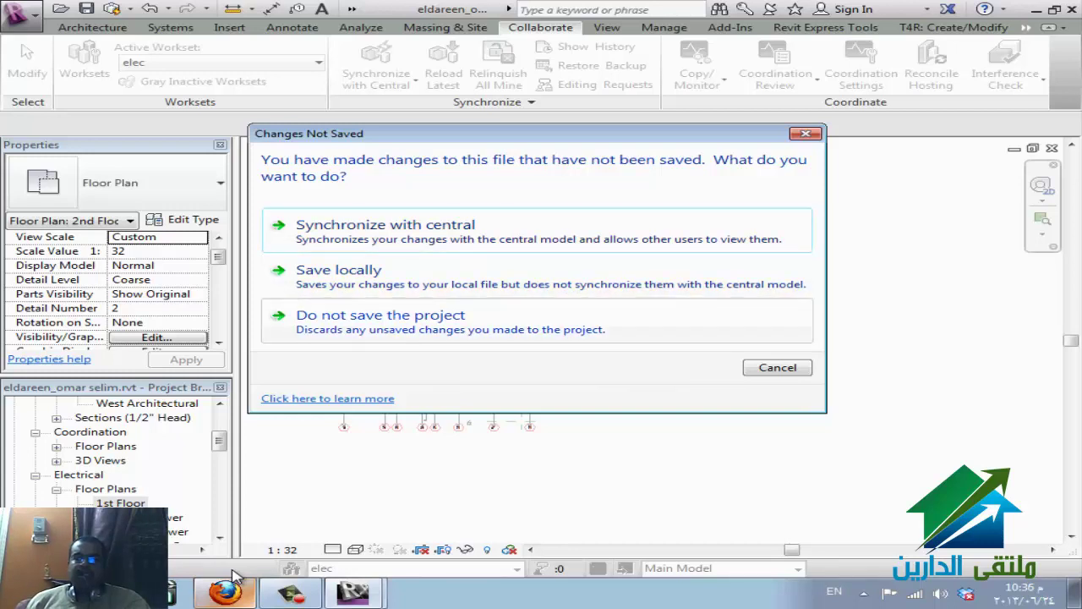
pyautogui.hotkey('shift', 'Tab')
pyautogui.hotkey('shift', 'Tab')
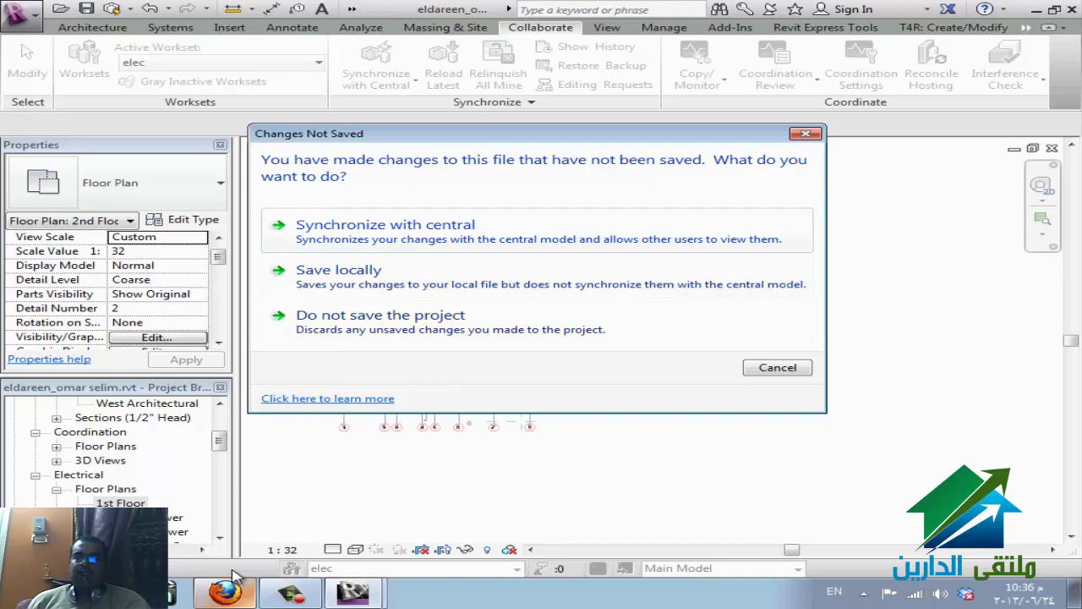
pyautogui.press('Tab')
pyautogui.press('Tab')
pyautogui.hotkey('shift', 'Tab')
pyautogui.hotkey('shift', 'Tab')
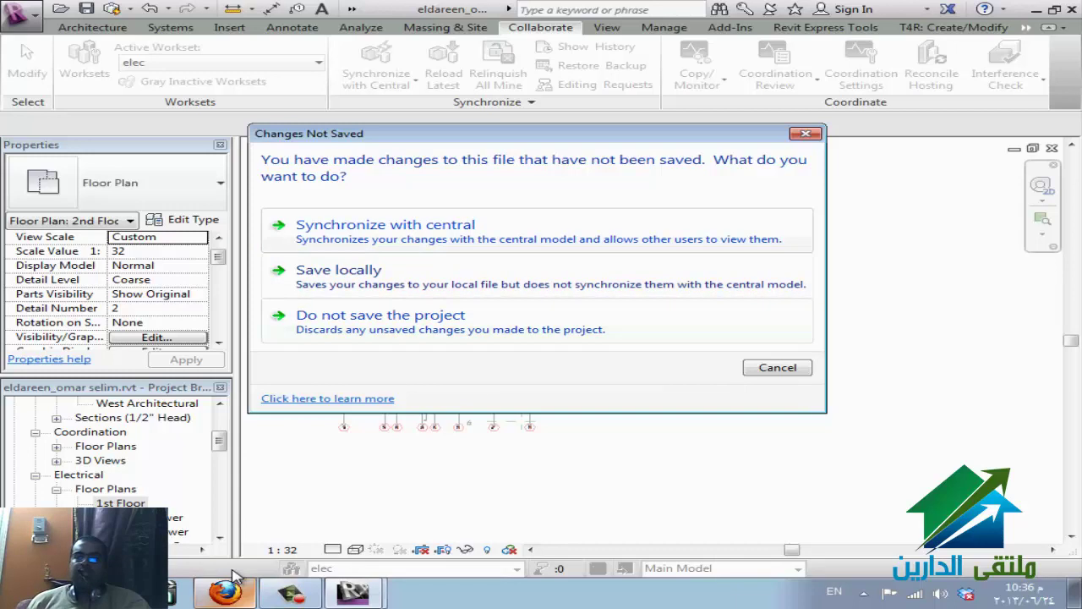
pyautogui.press('Return')
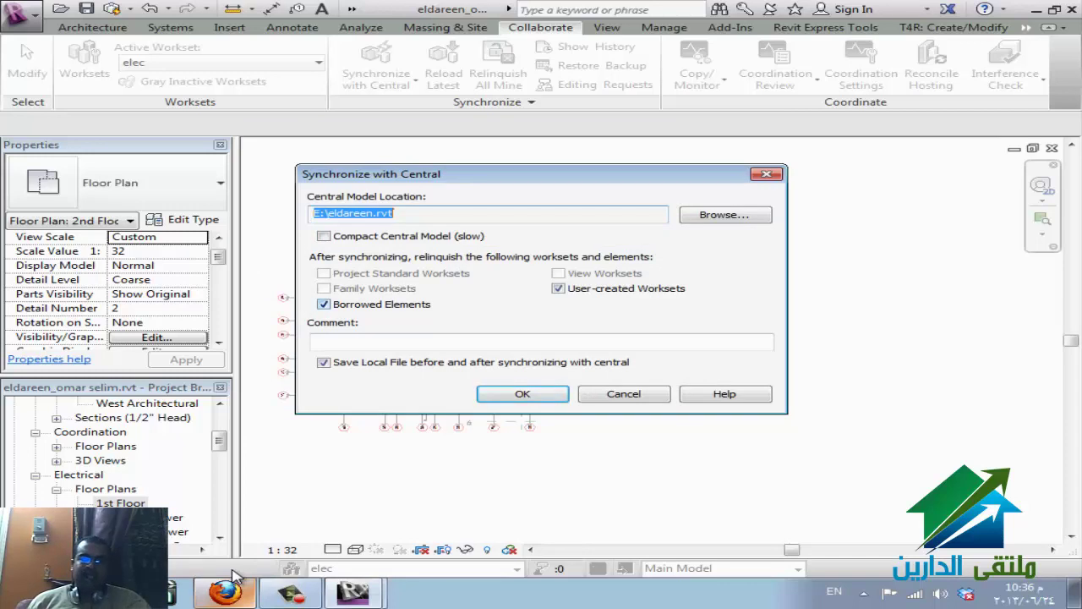
pyautogui.press('Return')
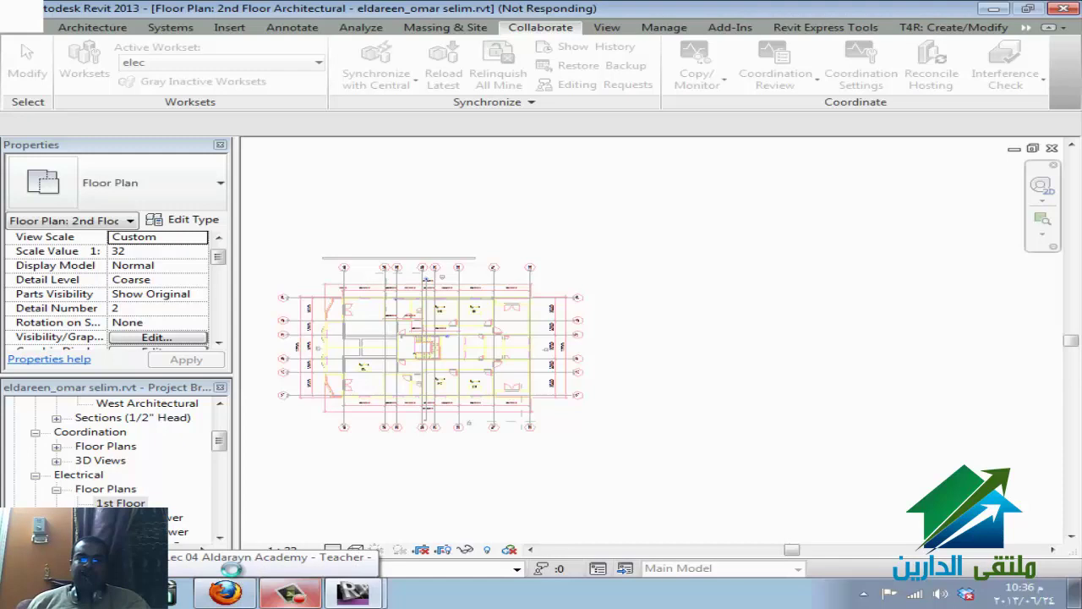
pyautogui.click(236, 576)
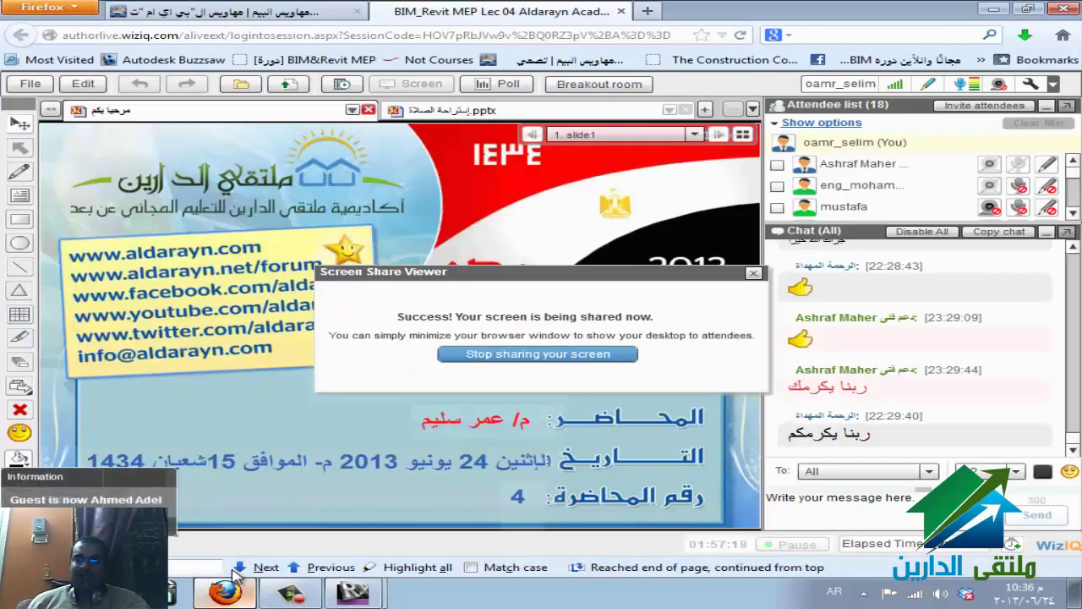
# - Minimise the WizIQ class session window to return to Revit
pyautogui.click(234, 572)
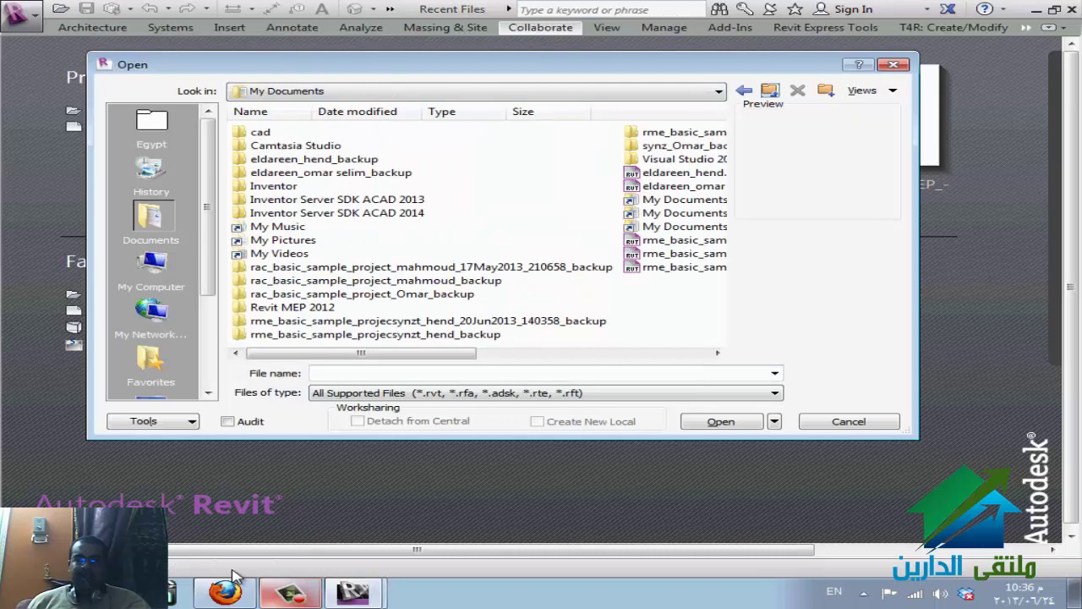
# - Open eldareen.rvt from Local Disk (E:) as a new local file
pyautogui.press('Down')
pyautogui.press('Down')
pyautogui.press('Down')
pyautogui.press('Down')
pyautogui.press('Down')
pyautogui.press('Down')
pyautogui.press('Down')
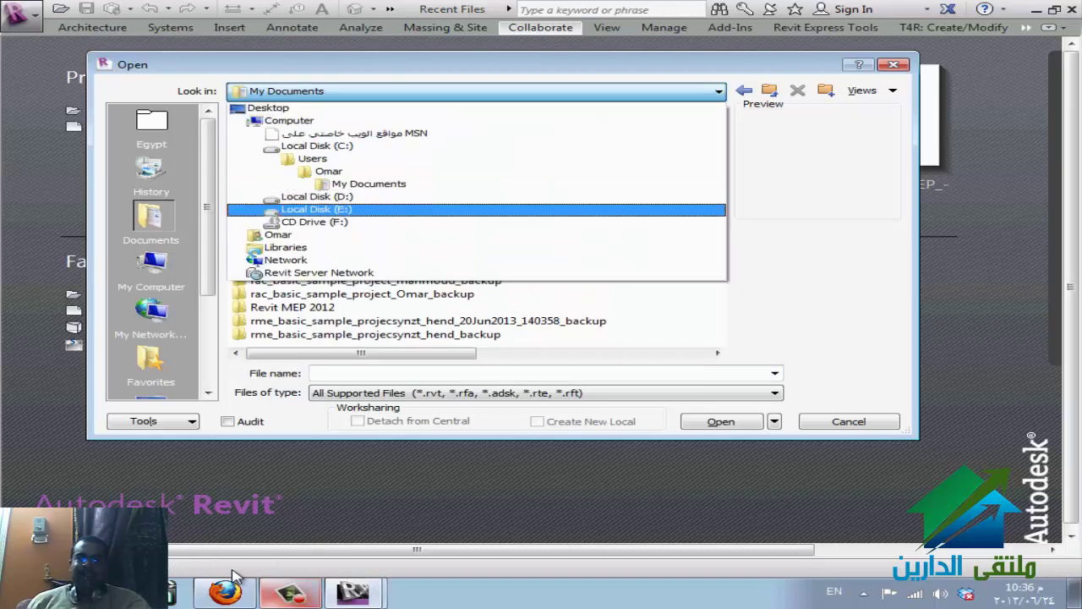
pyautogui.press('Return')
pyautogui.click(542, 159)
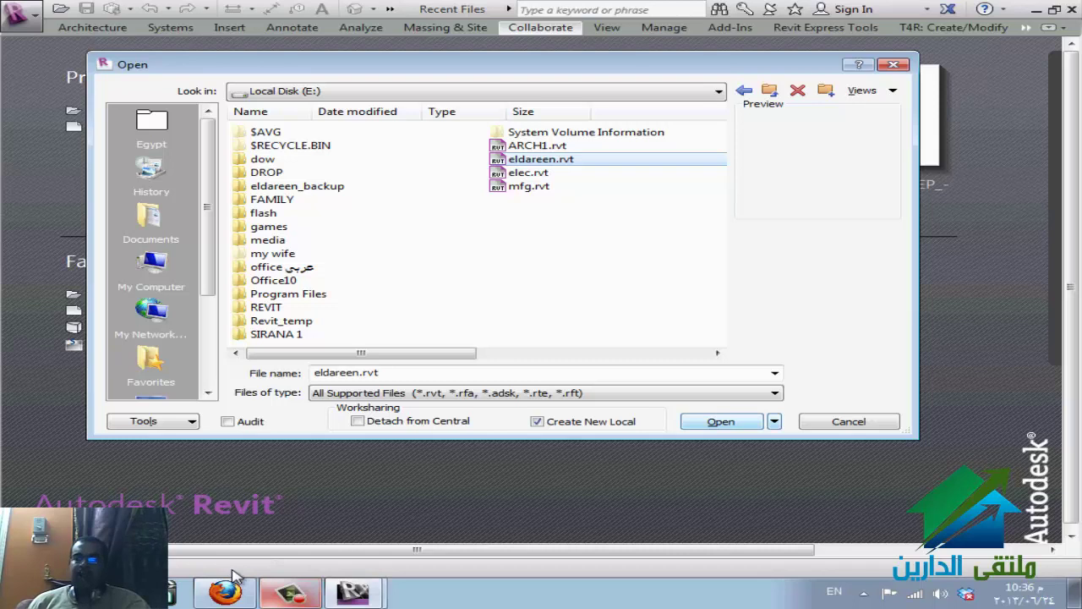
pyautogui.press('Return')
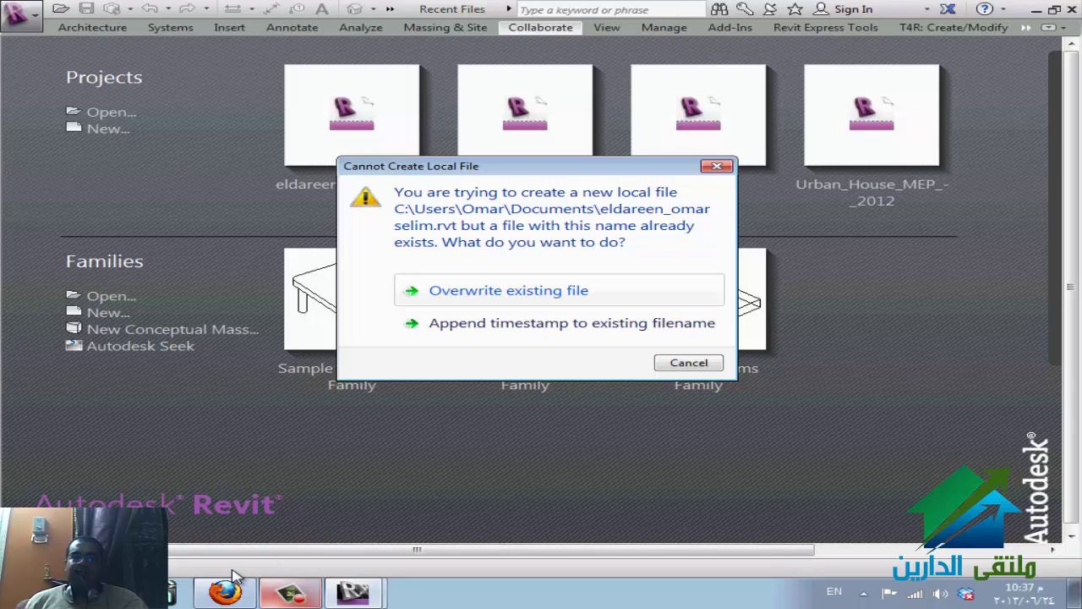
# - In the existing-local-file prompt, move to the Append timestamp option
pyautogui.press('Tab')
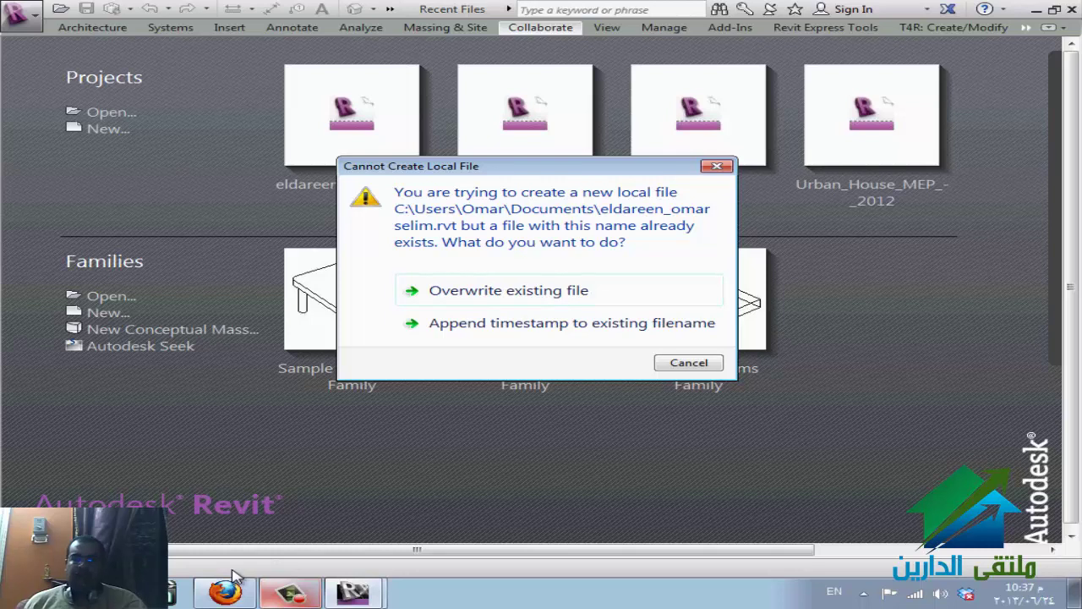
pyautogui.press('Tab')
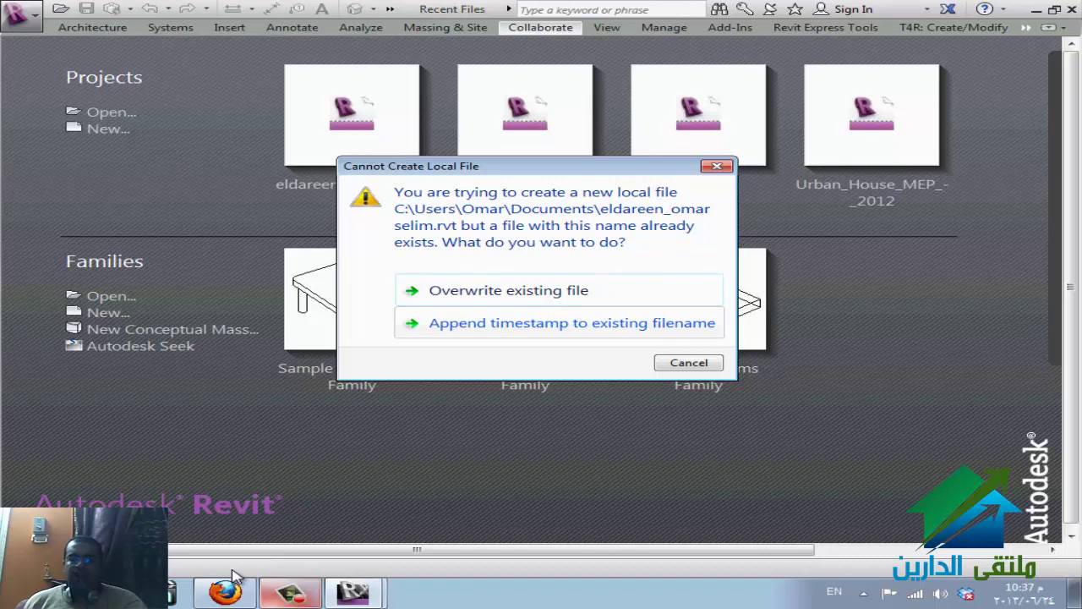
pyautogui.hotkey('shift', 'Tab')
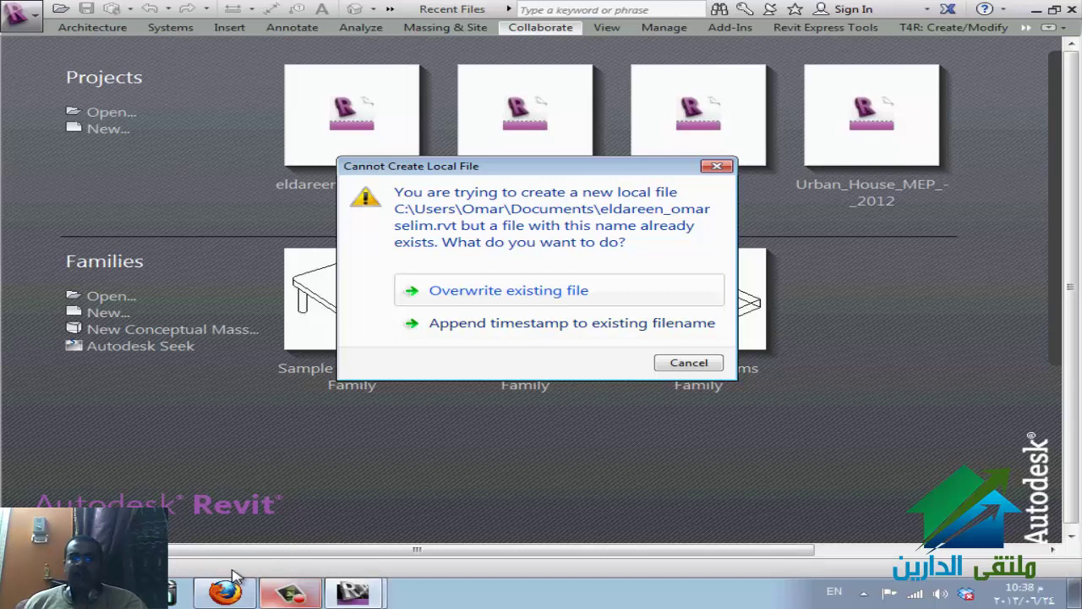
pyautogui.press('Tab')
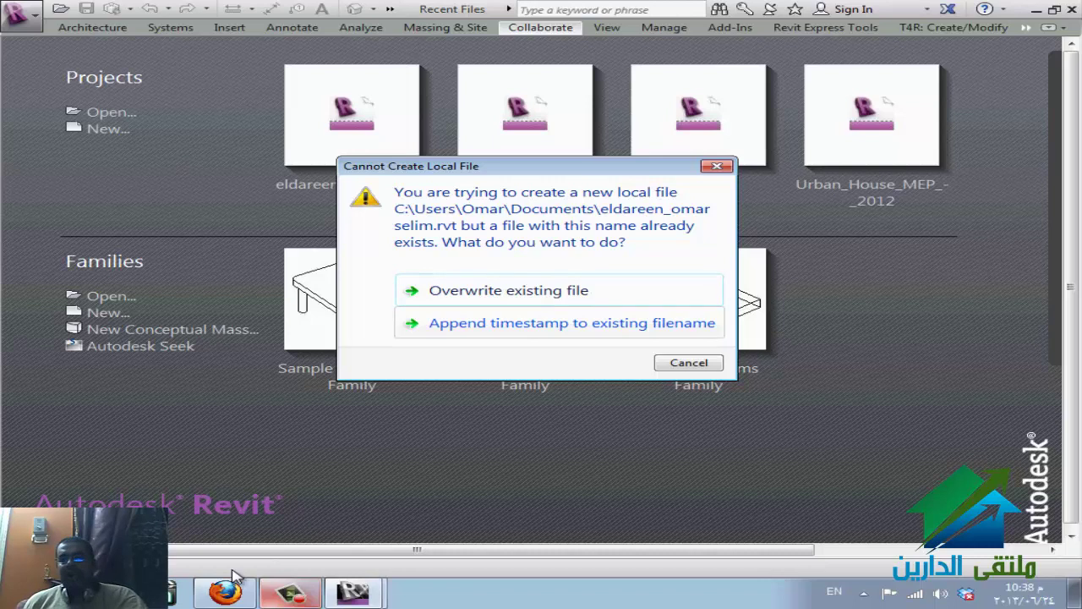
pyautogui.press('Tab')
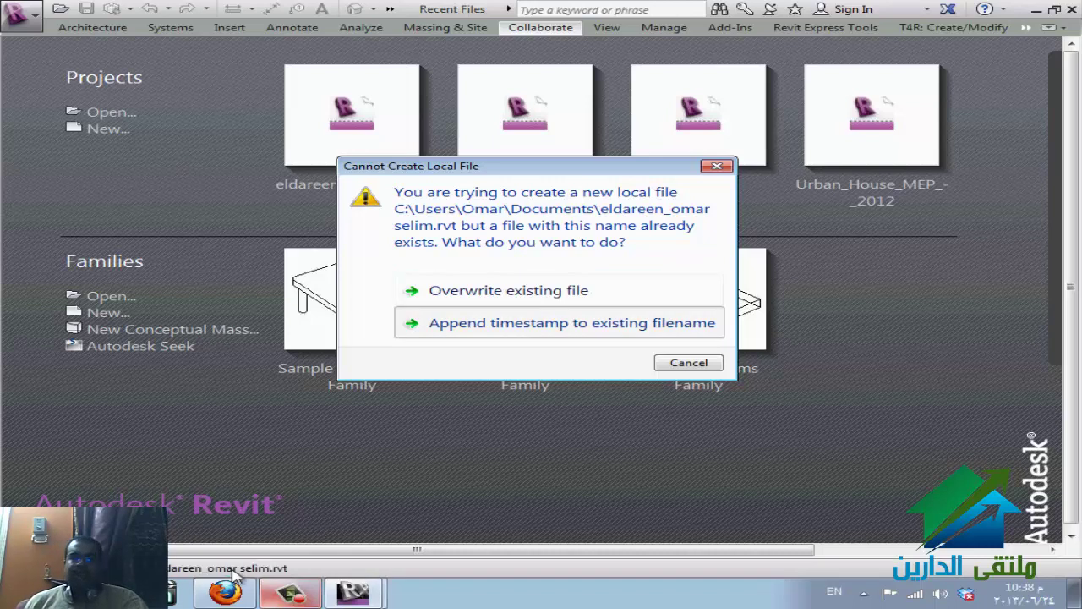
# - Find the timestamped copy of the old local file in My Documents, then return to Revit
pyautogui.click(231, 569)
pyautogui.scroll(-2, 237, 575)
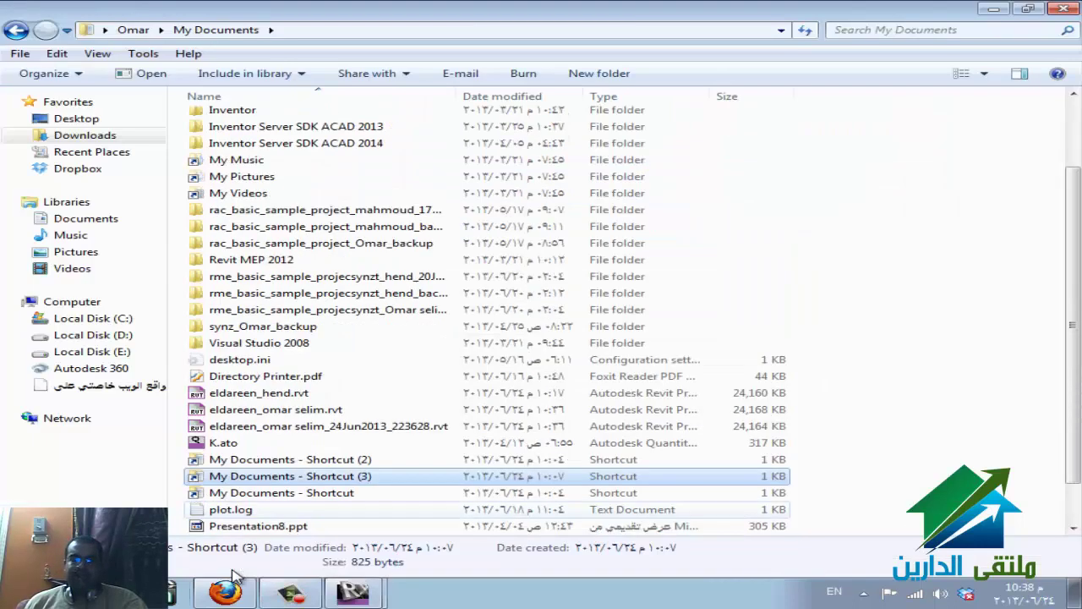
pyautogui.press('Up')
pyautogui.press('Up')
pyautogui.press('Up')
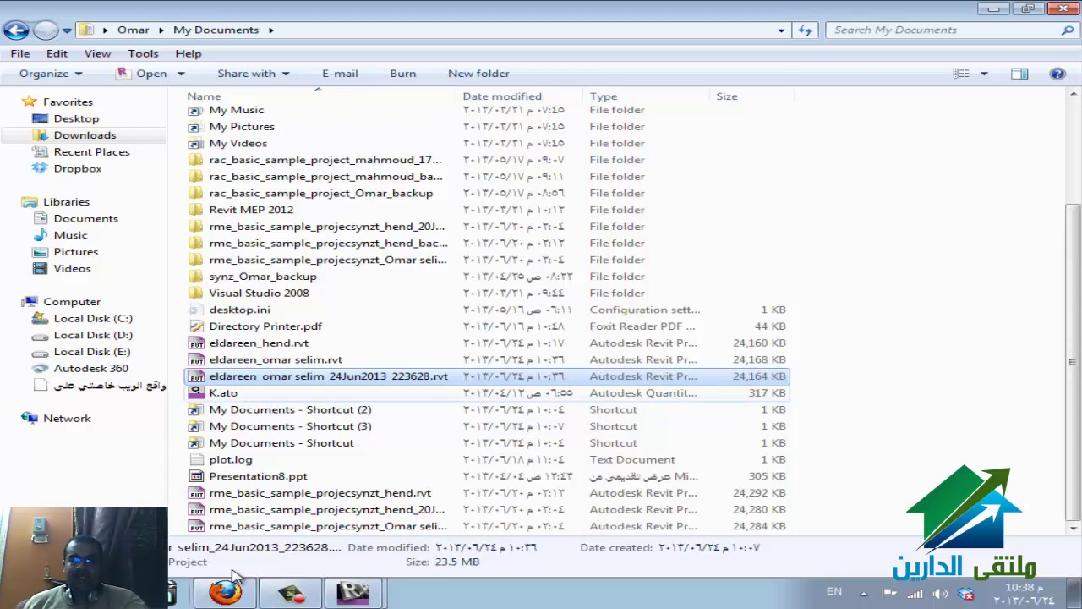
pyautogui.hotkey('alt', 'Tab')
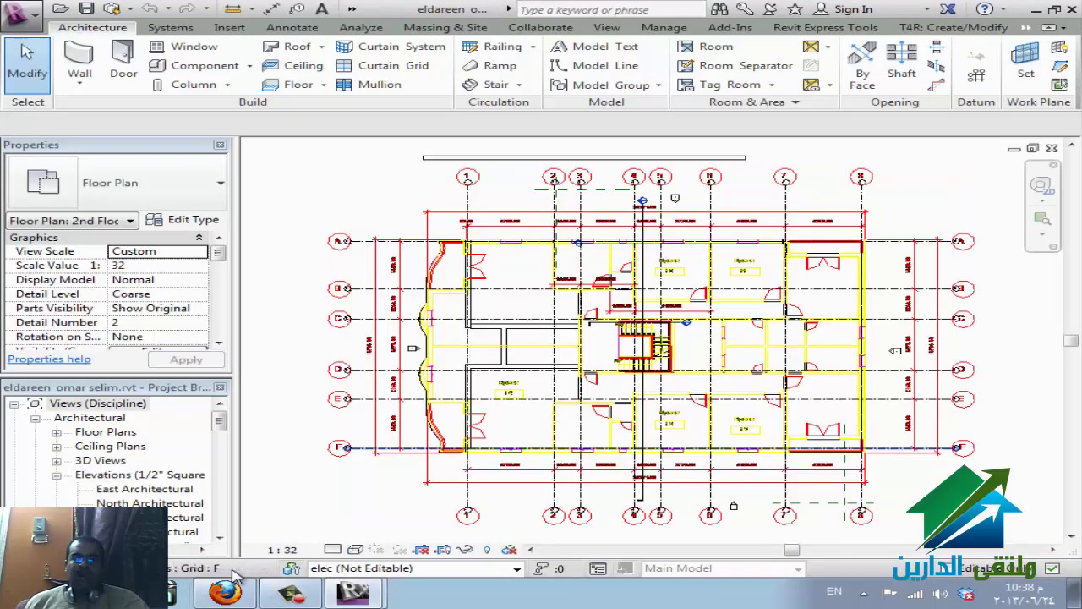
pyautogui.hotkey('alt', 'Tab')
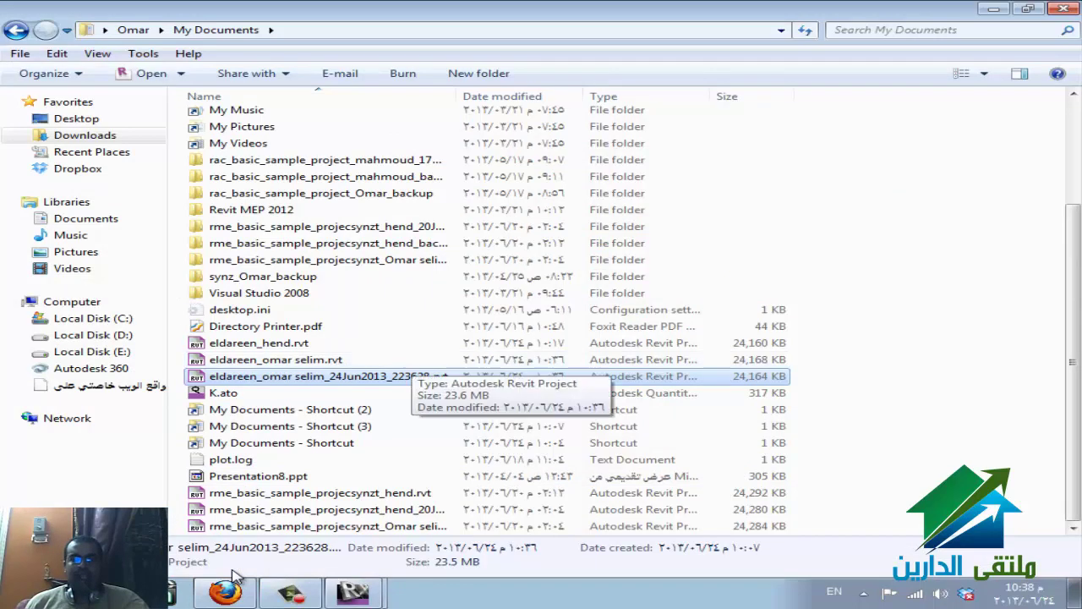
pyautogui.hotkey('alt', 'Tab')
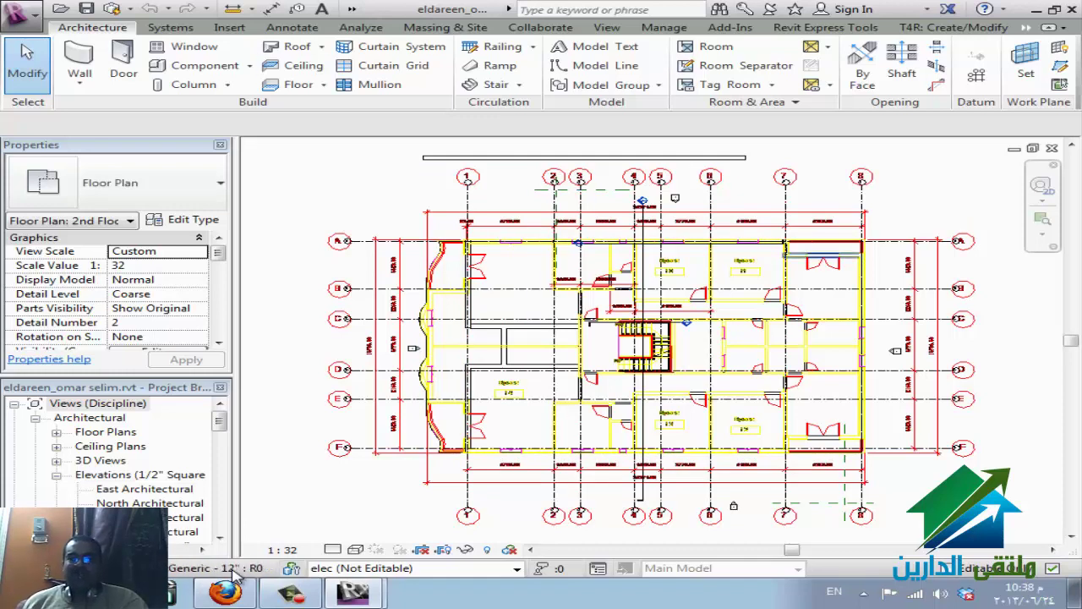
pyautogui.scroll(3, 844, 216)
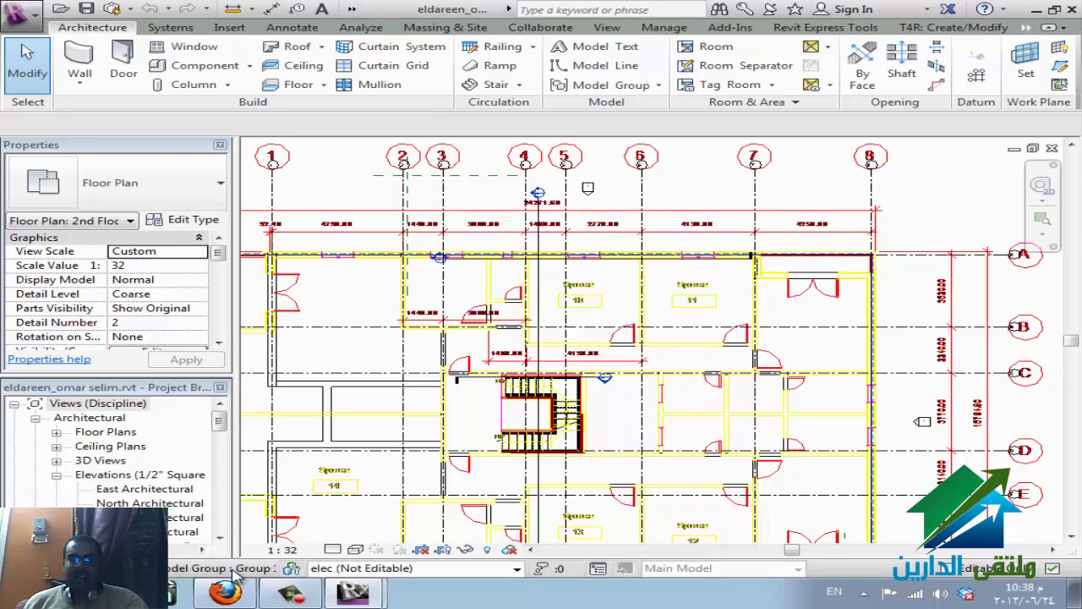
pyautogui.press('z')
pyautogui.press('f')
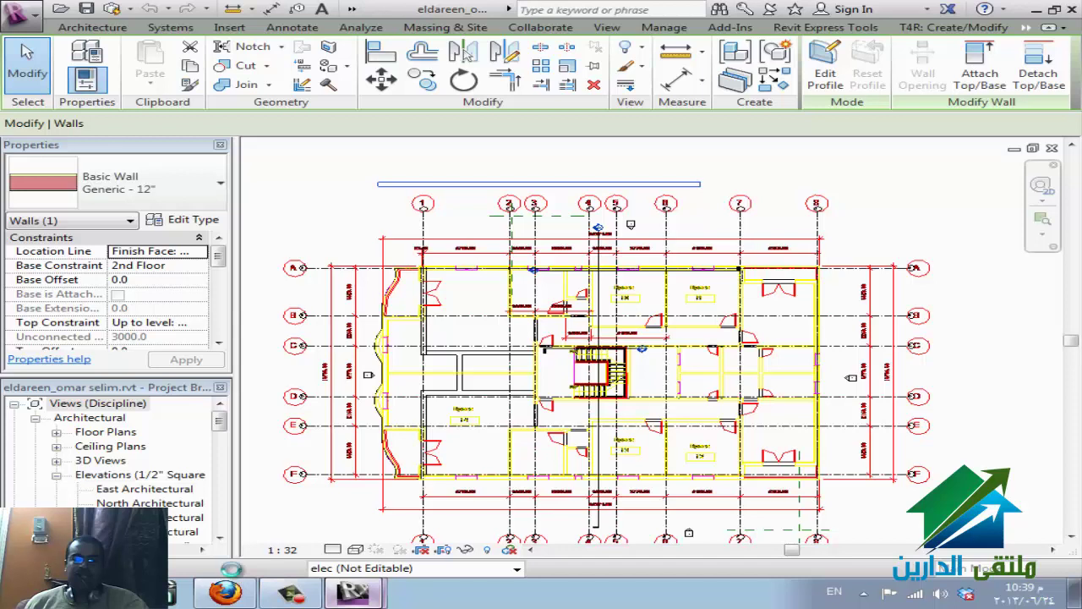
# - Make the elec and fire worksets editable, dismiss the cannot-edit error, and clear the selection
pyautogui.click(291, 568)
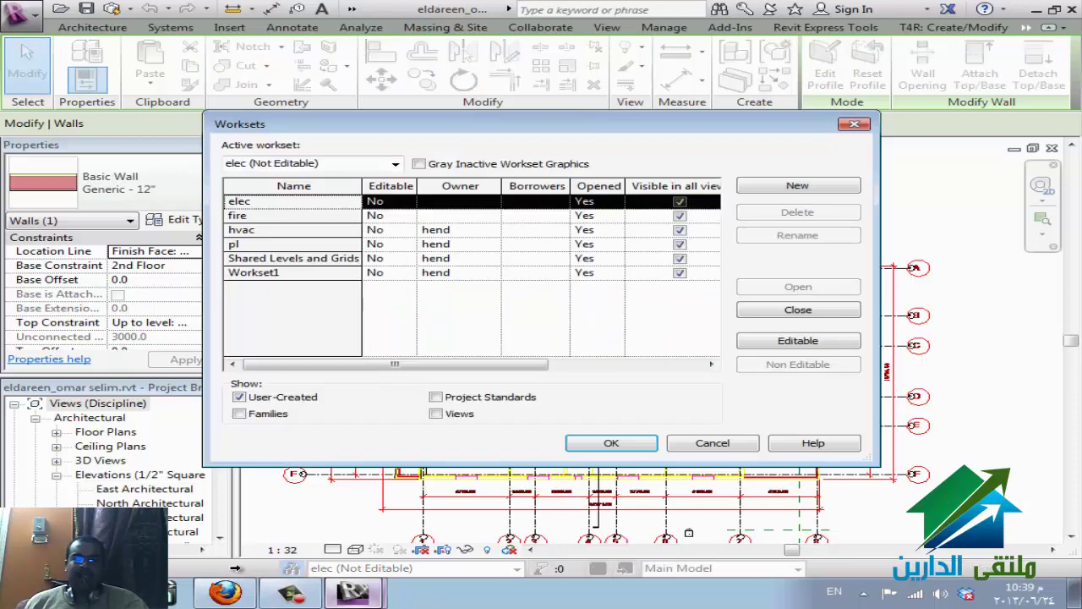
pyautogui.hotkey('shift', 'Down')
pyautogui.hotkey('alt', 'e')
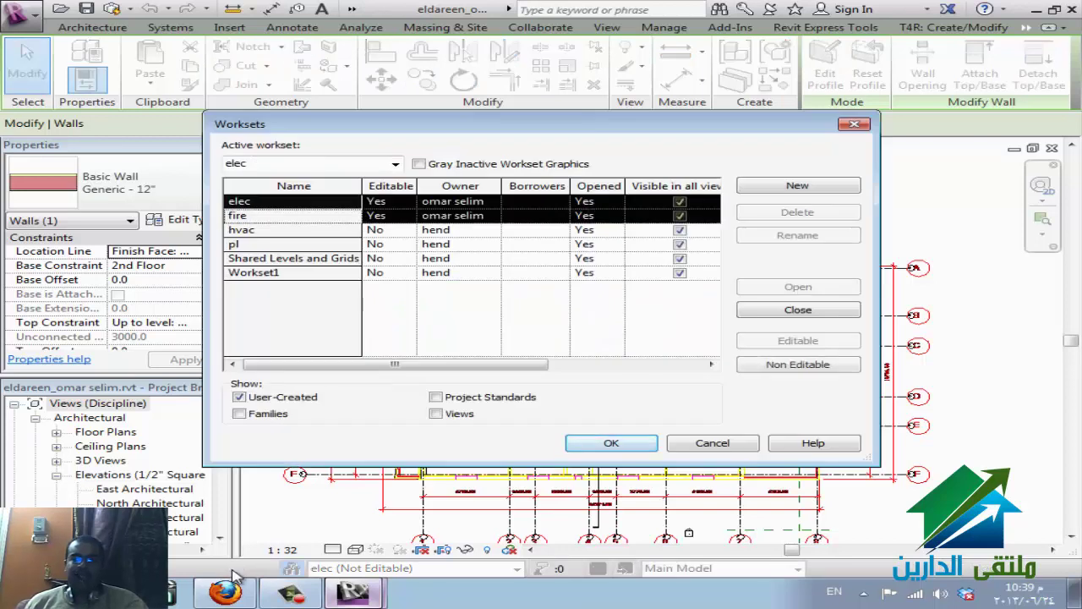
pyautogui.press('Return')
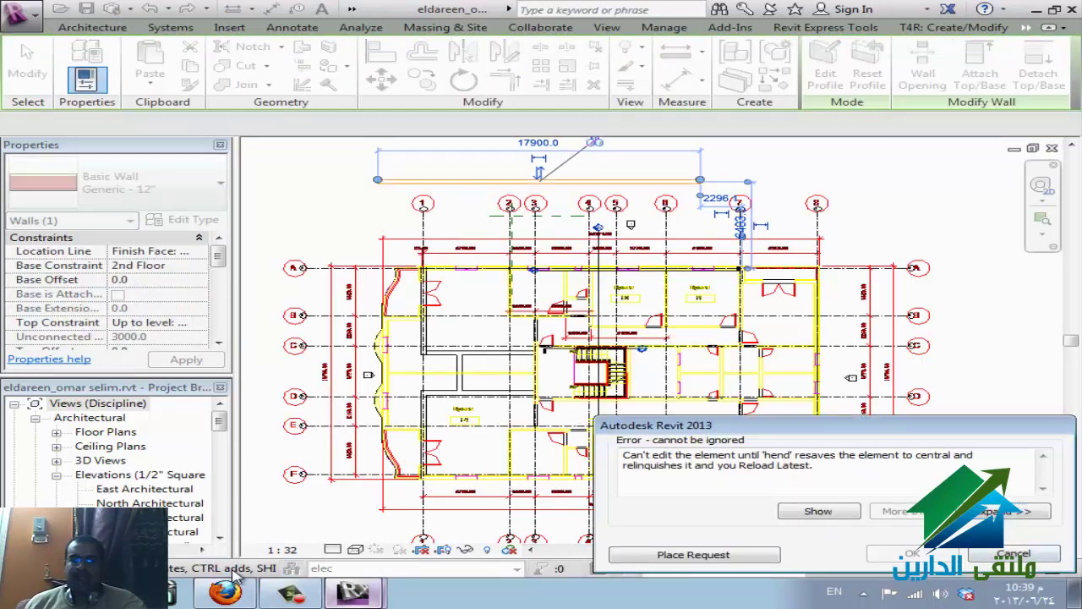
pyautogui.press('Escape')
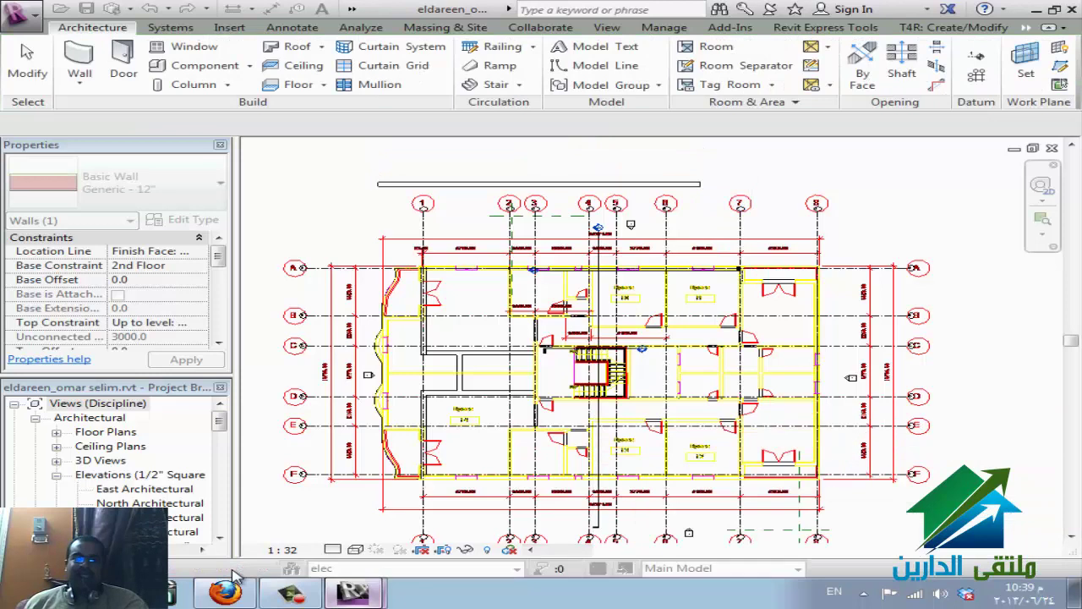
pyautogui.press('Escape')
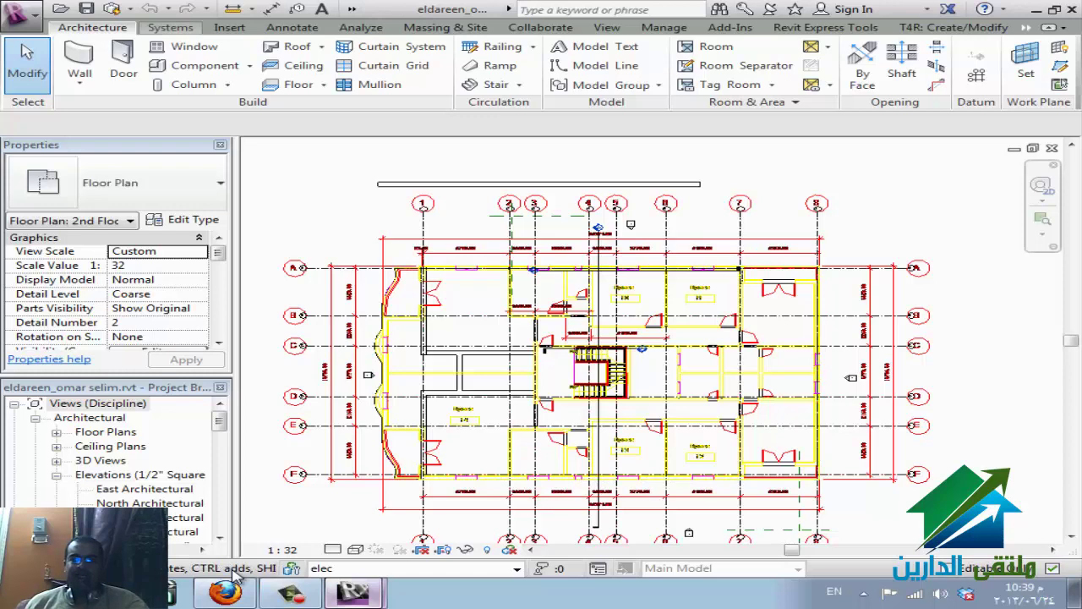
# - Start a cable tray run from the electrical tools, then cancel out of placement
pyautogui.hotkey('alt', 'y')
pyautogui.press('Left')
pyautogui.press('Left')
pyautogui.press('Left')
pyautogui.press('Left')
pyautogui.press('Left')
pyautogui.press('Left')
pyautogui.press('Left')
pyautogui.press('Left')
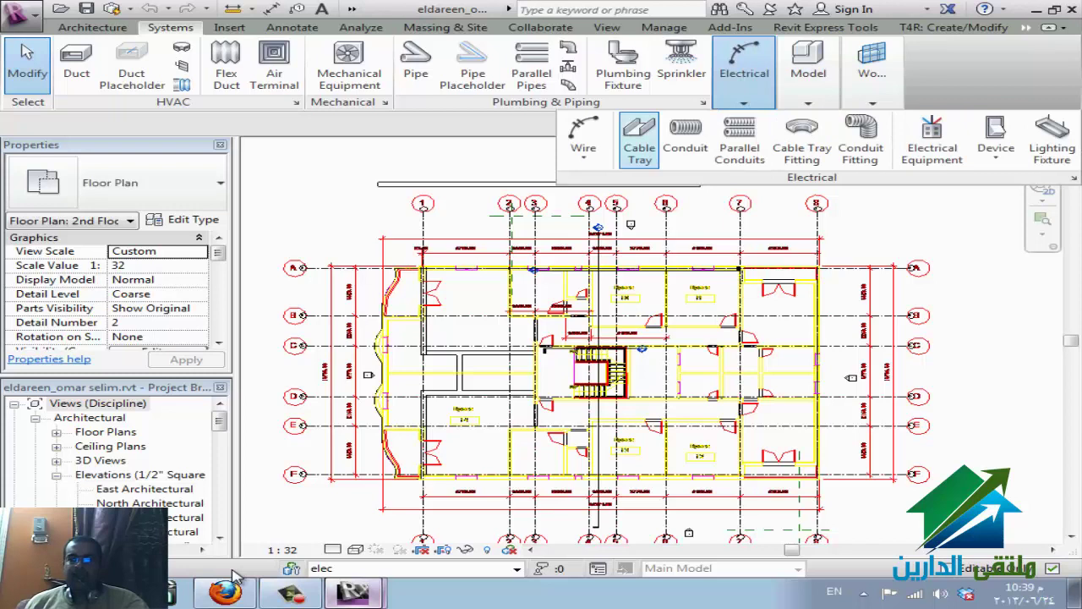
pyautogui.press('Return')
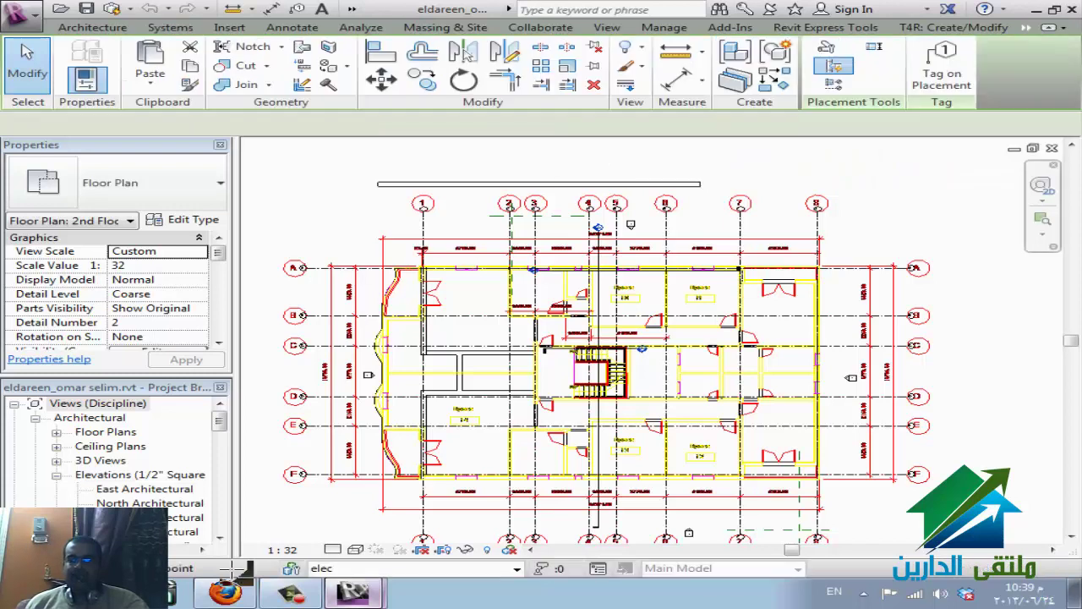
pyautogui.click(887, 177)
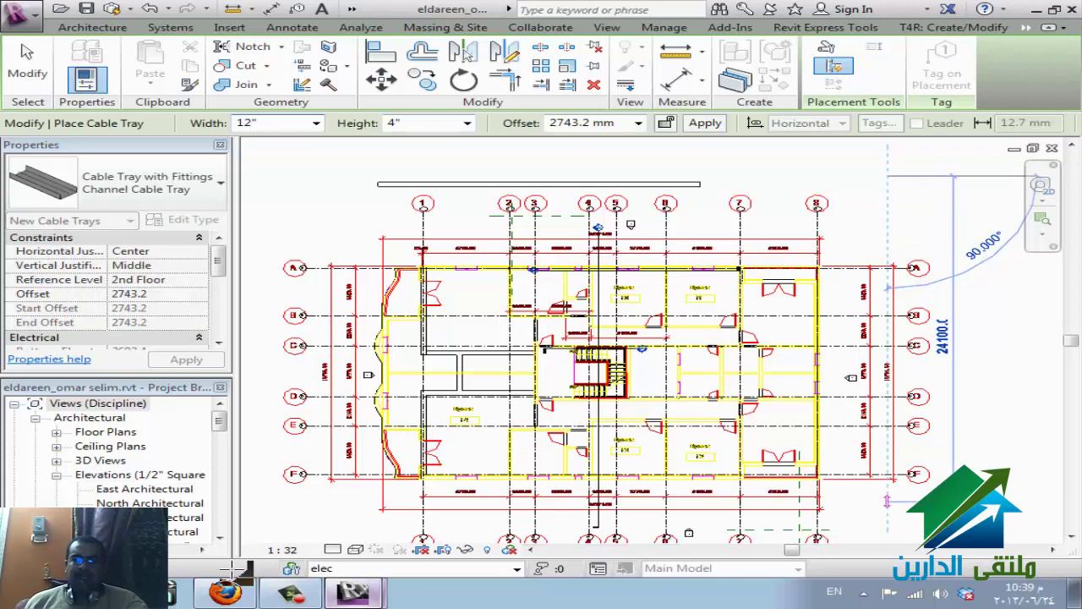
pyautogui.press('Escape')
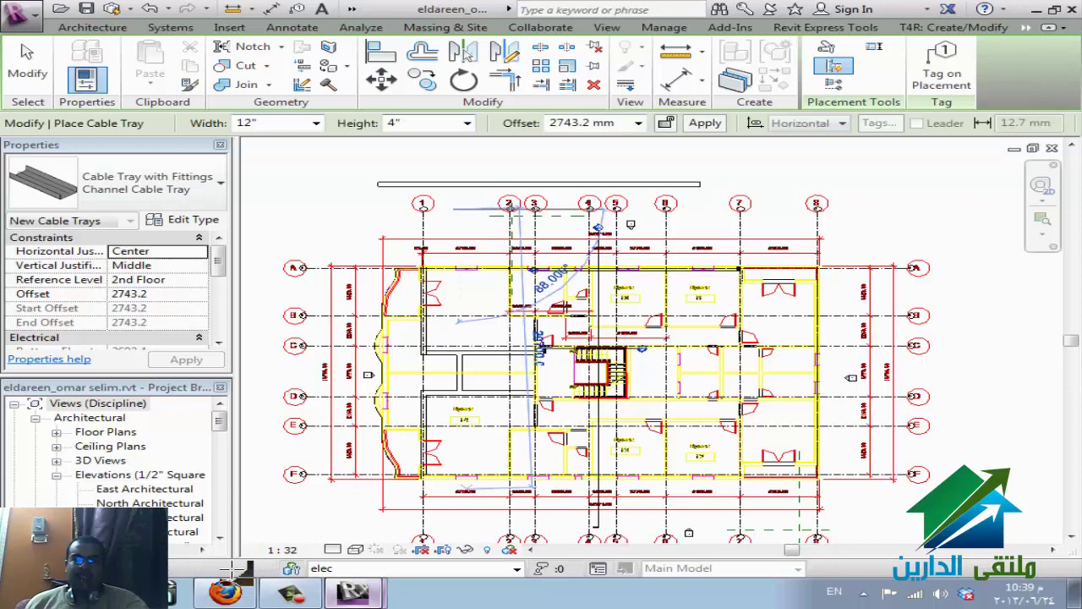
pyautogui.press('Escape')
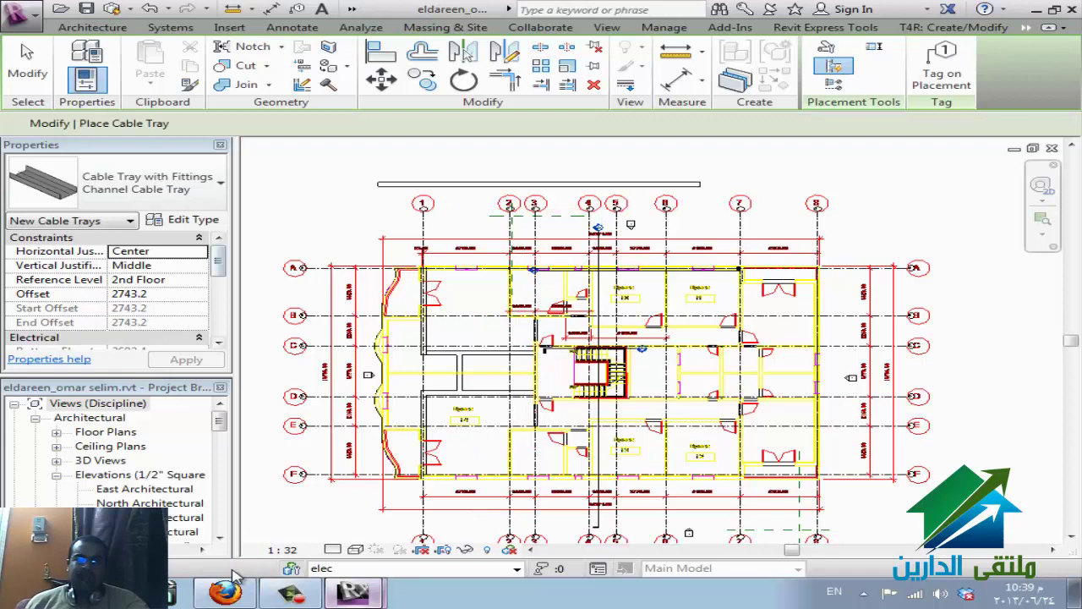
pyautogui.press('Escape')
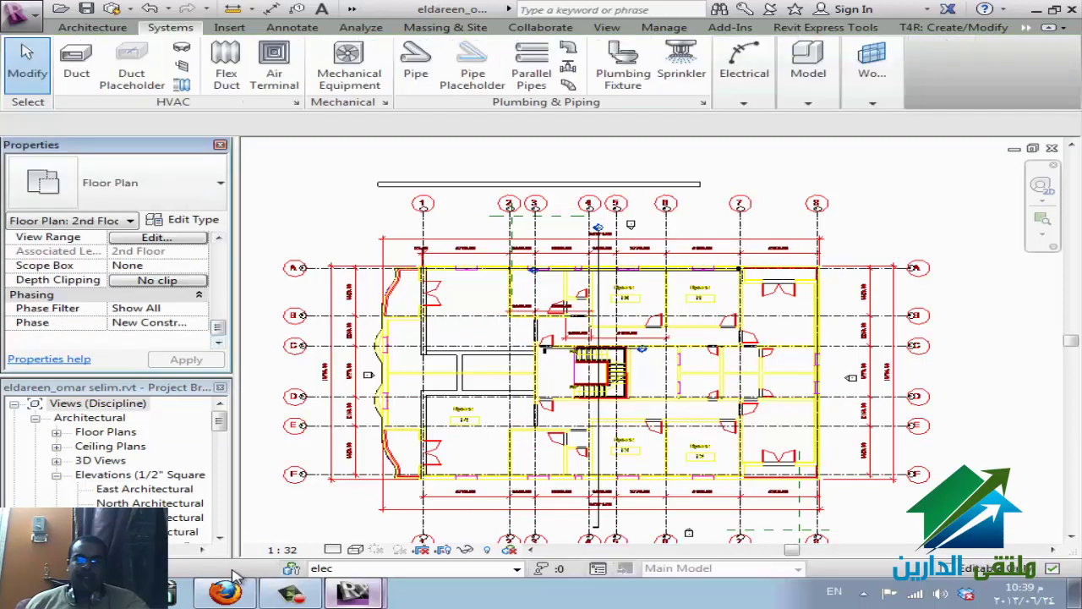
# - Set the plan's view range top to Level Above with a 0 offset
pyautogui.click(156, 237)
pyautogui.hotkey('alt', 'Down')
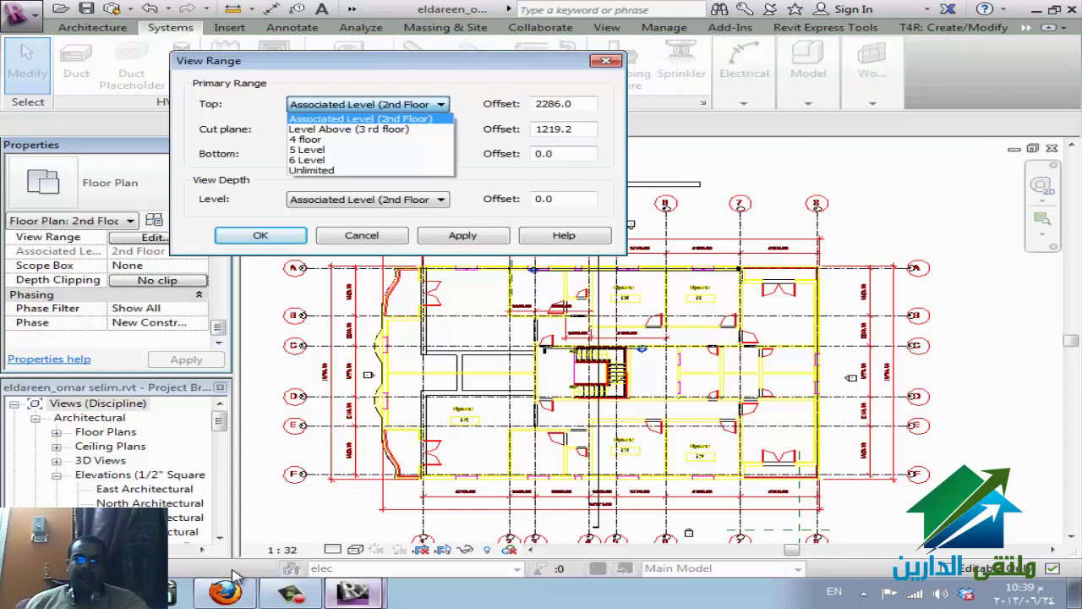
pyautogui.press('Down')
pyautogui.press('Return')
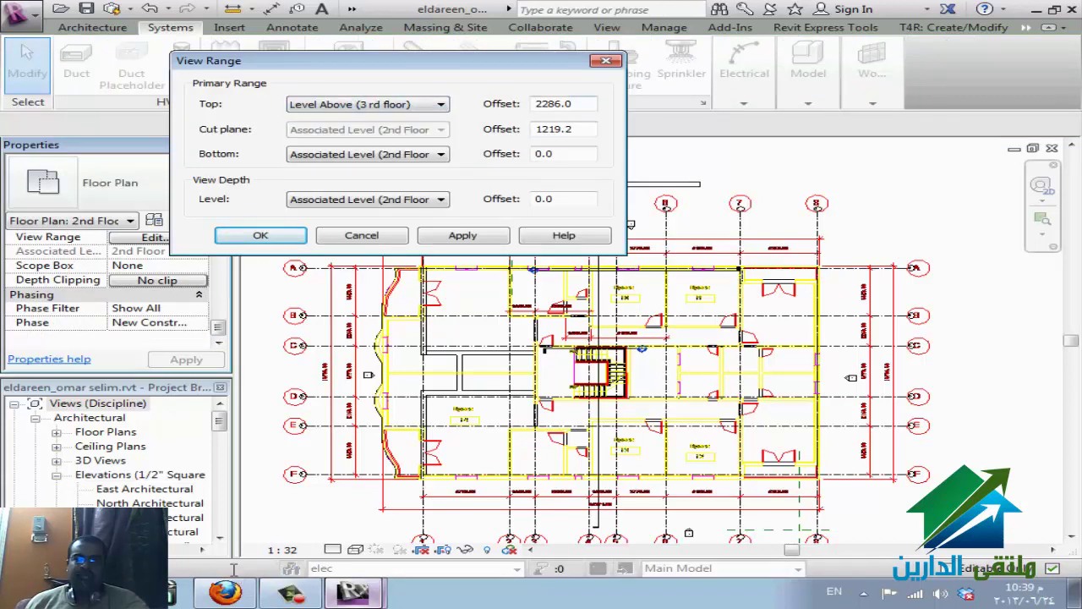
pyautogui.press('Tab')
pyautogui.write('0')
pyautogui.press('Return')
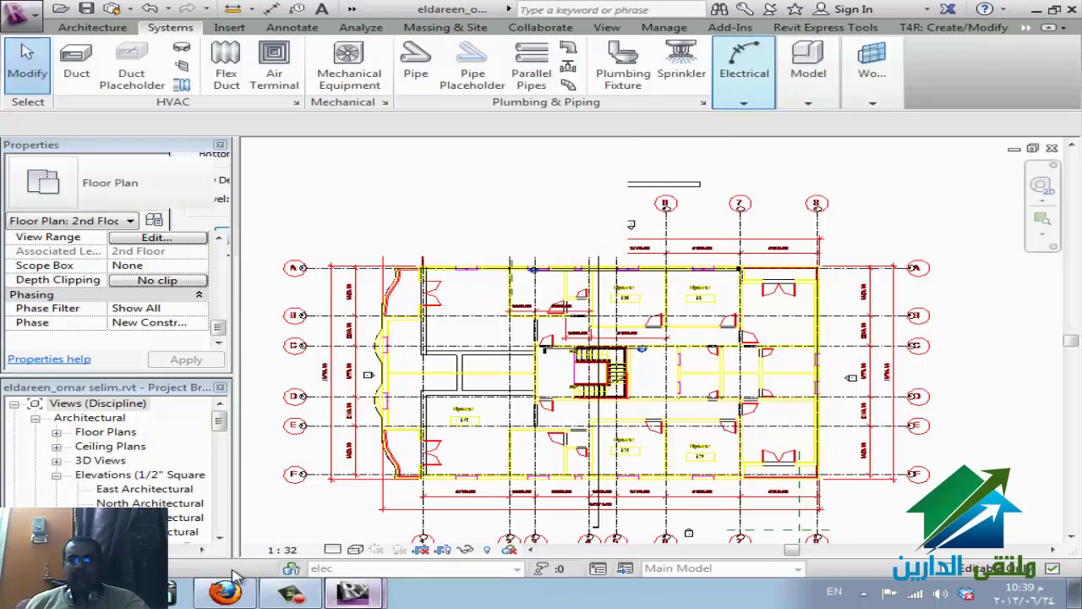
# - Change the cable tray offset to 250 mm and exit tray placement
pyautogui.moveTo(744, 73)
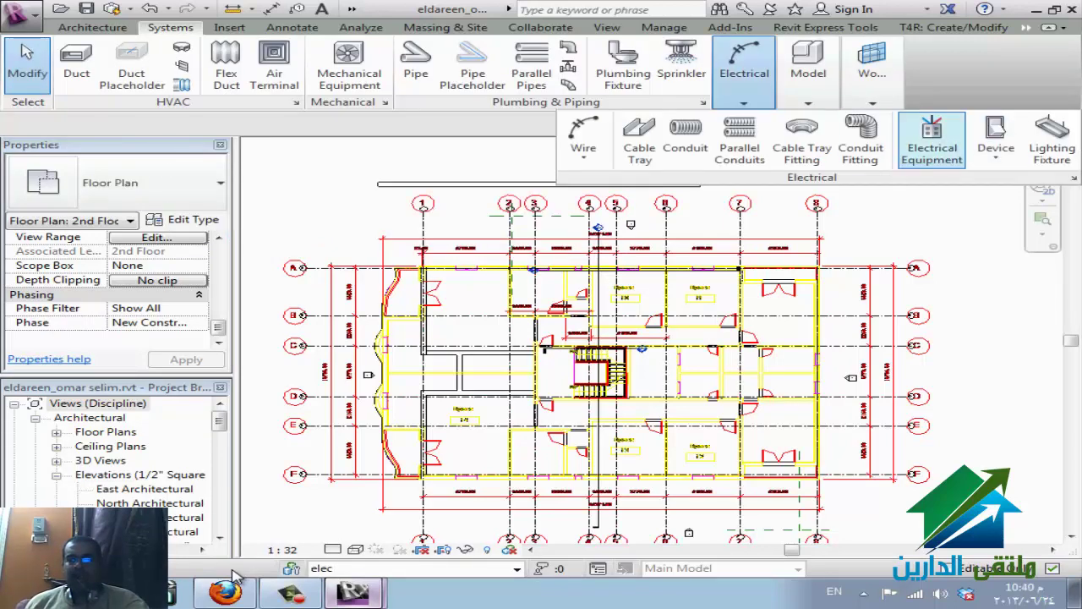
pyautogui.click(640, 139)
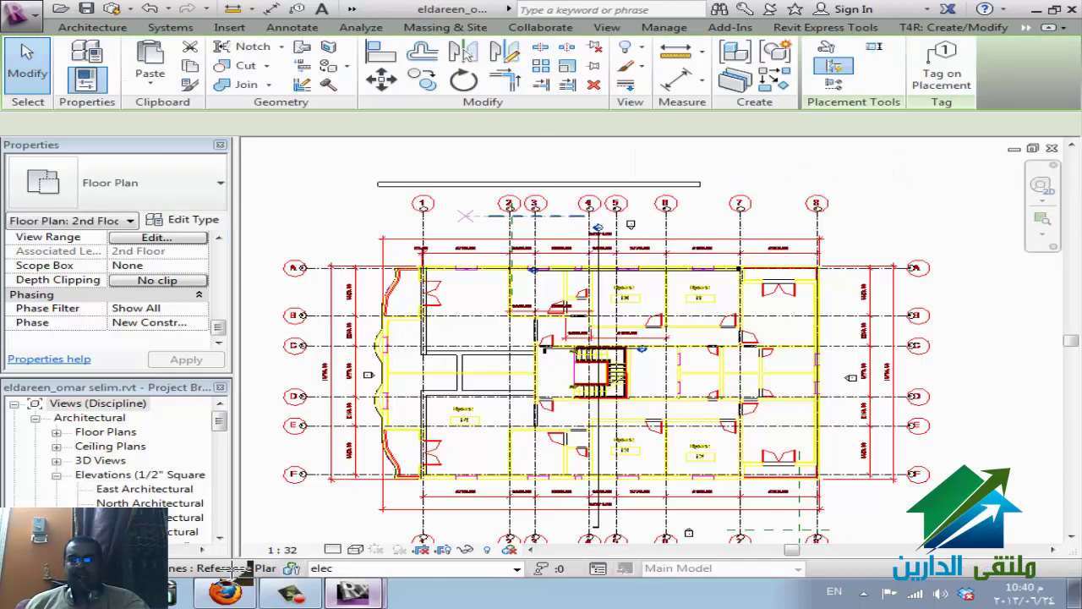
pyautogui.click(459, 203)
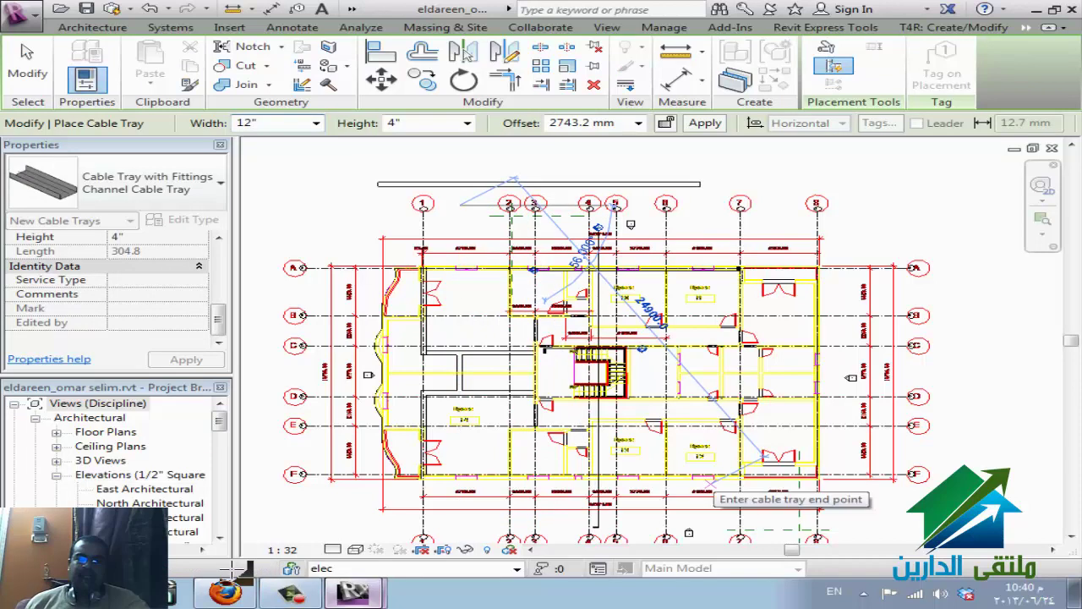
pyautogui.press('Escape')
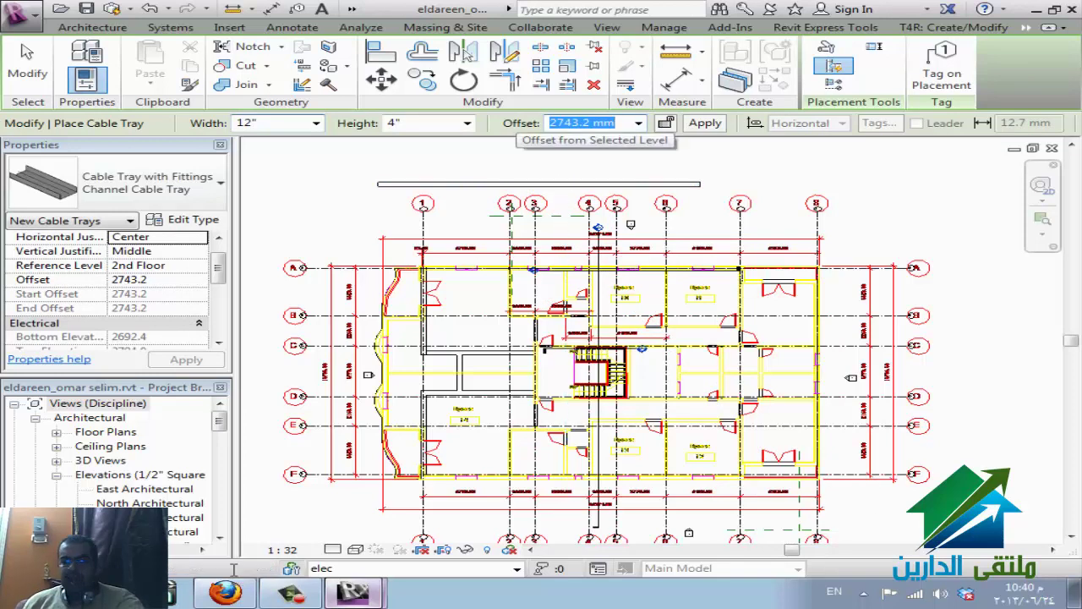
pyautogui.write('250')
pyautogui.press('Return')
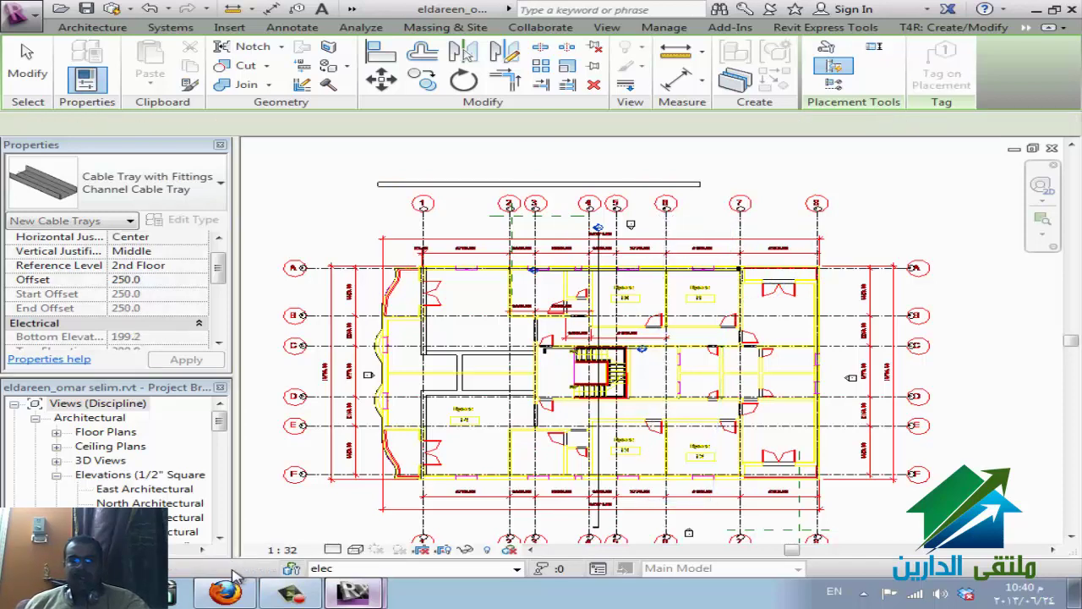
pyautogui.press('Escape')
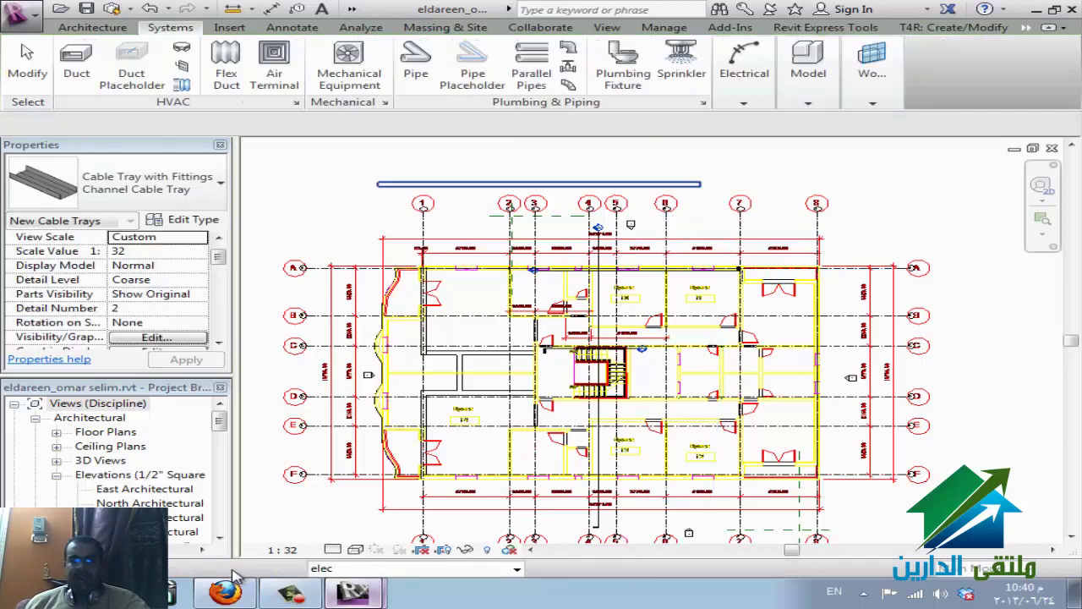
# - Review Cable Trays, workset visibility and filters in Visibility/Graphics without making changes
pyautogui.click(285, 507)
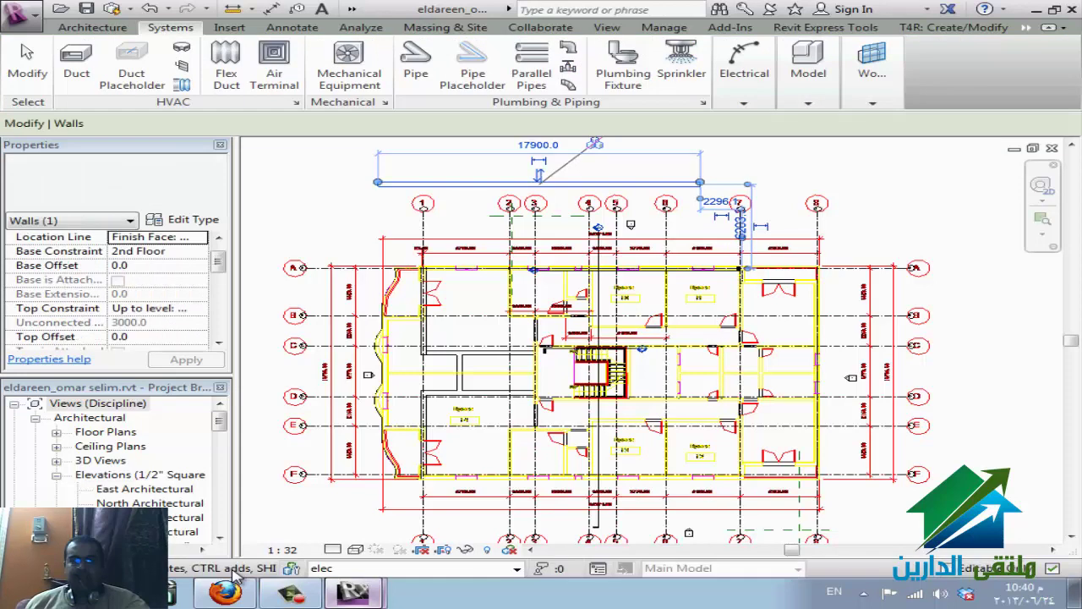
pyautogui.press('Escape')
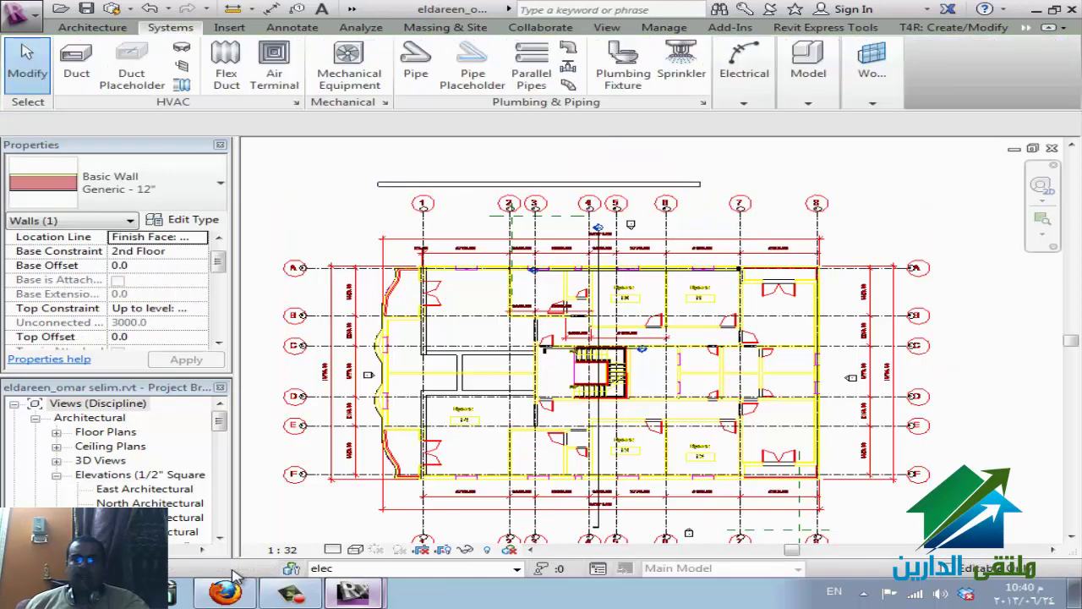
pyautogui.press('v')
pyautogui.press('g')
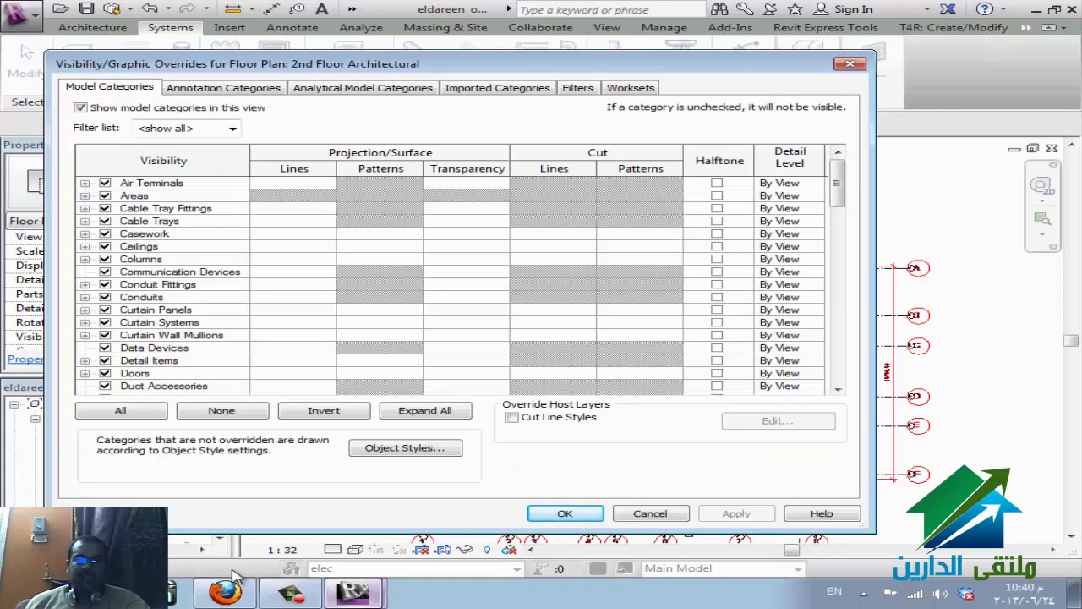
pyautogui.press('Down')
pyautogui.press('Down')
pyautogui.press('Down')
pyautogui.press('Right')
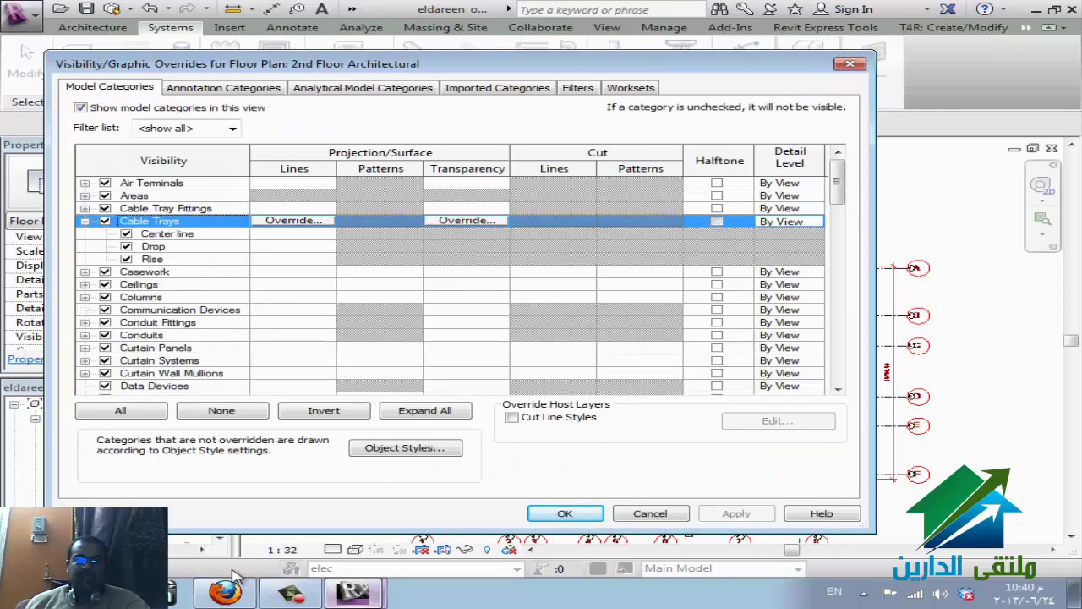
pyautogui.hotkey('ctrl', 'shift', 'Tab')
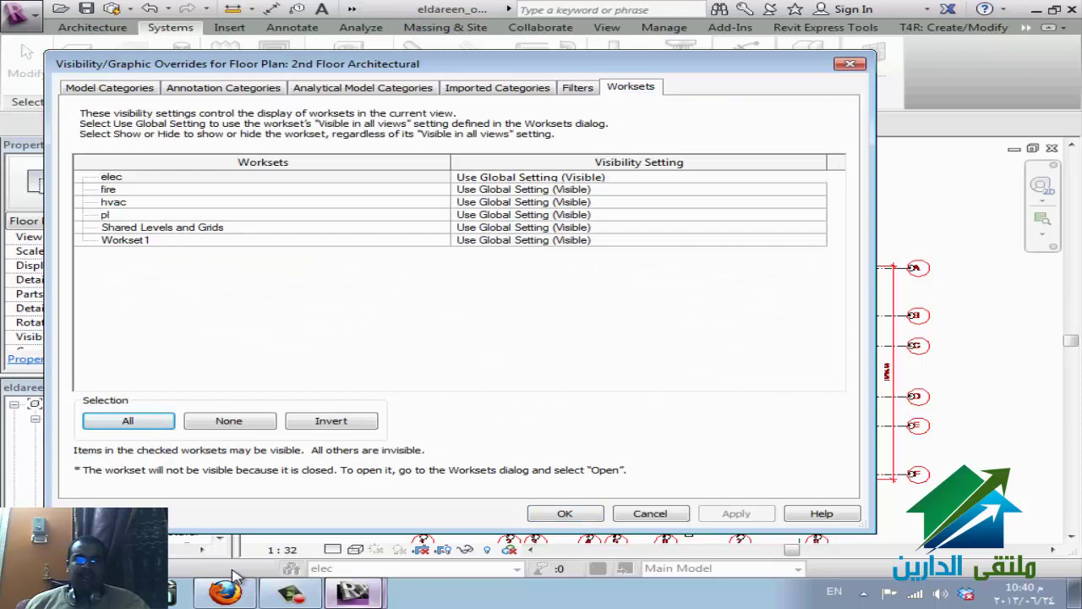
pyautogui.hotkey('ctrl', 'shift', 'Tab')
pyautogui.press('Escape')
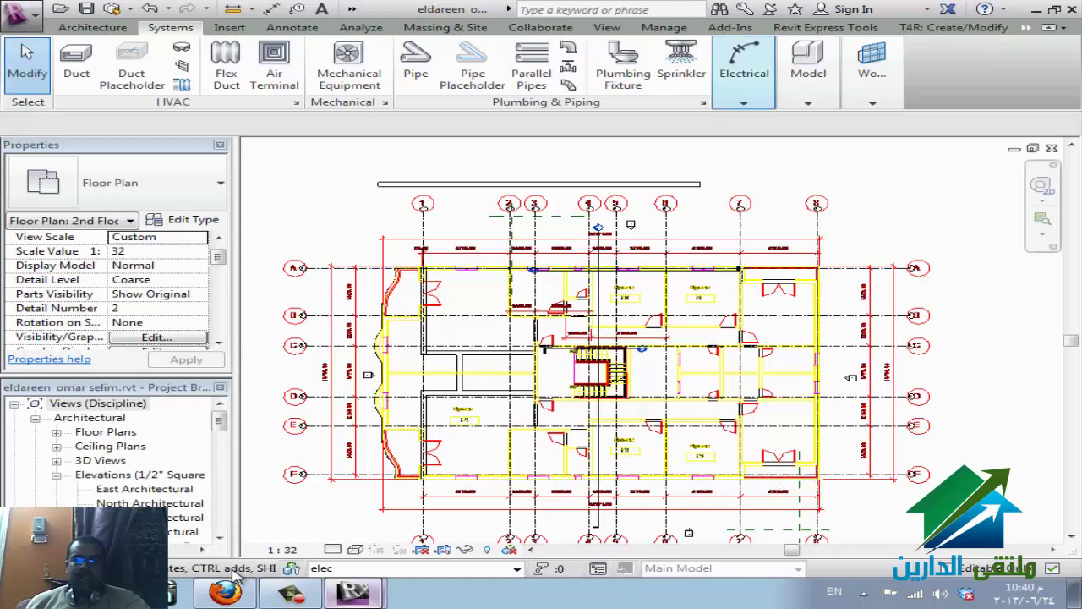
# - Start and abandon cable tray placement, then scroll through the Project Browser views
pyautogui.click(745, 68)
pyautogui.click(639, 139)
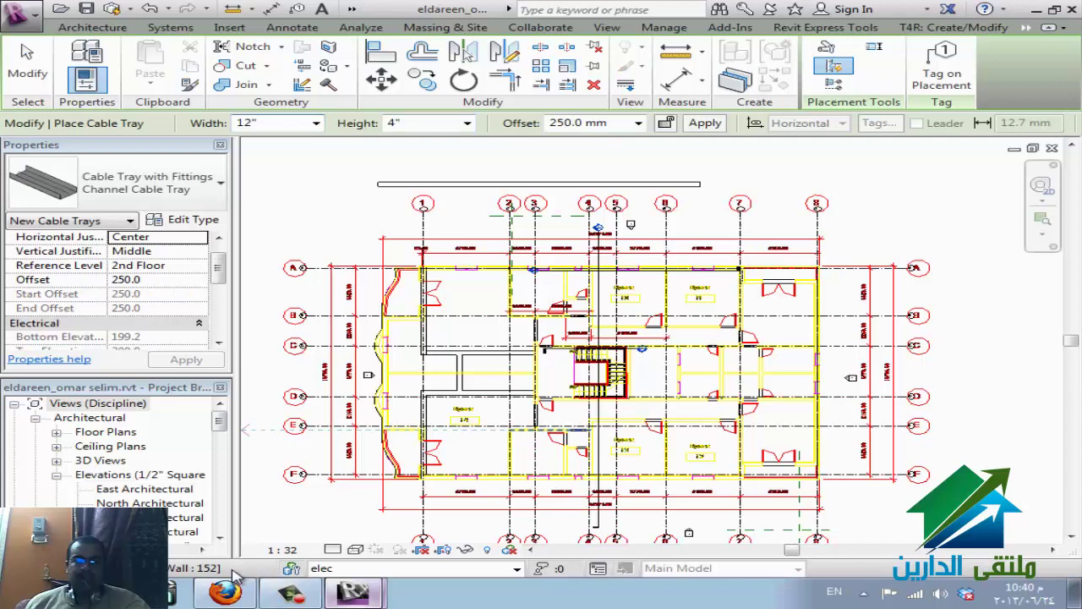
pyautogui.click(98, 404)
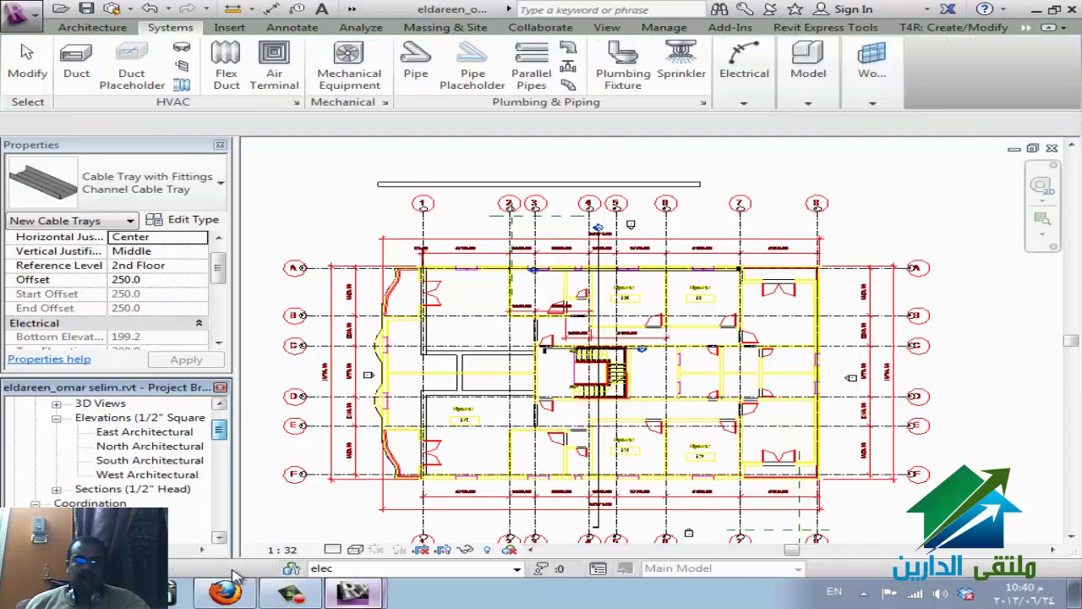
pyautogui.scroll(-3, 236, 575)
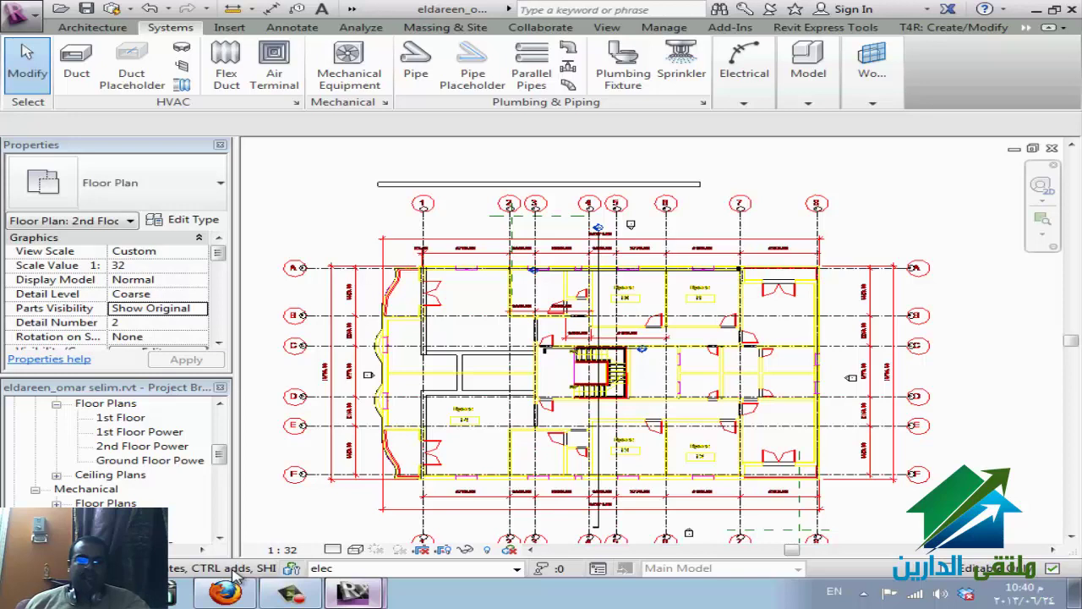
pyautogui.scroll(-2, 237, 575)
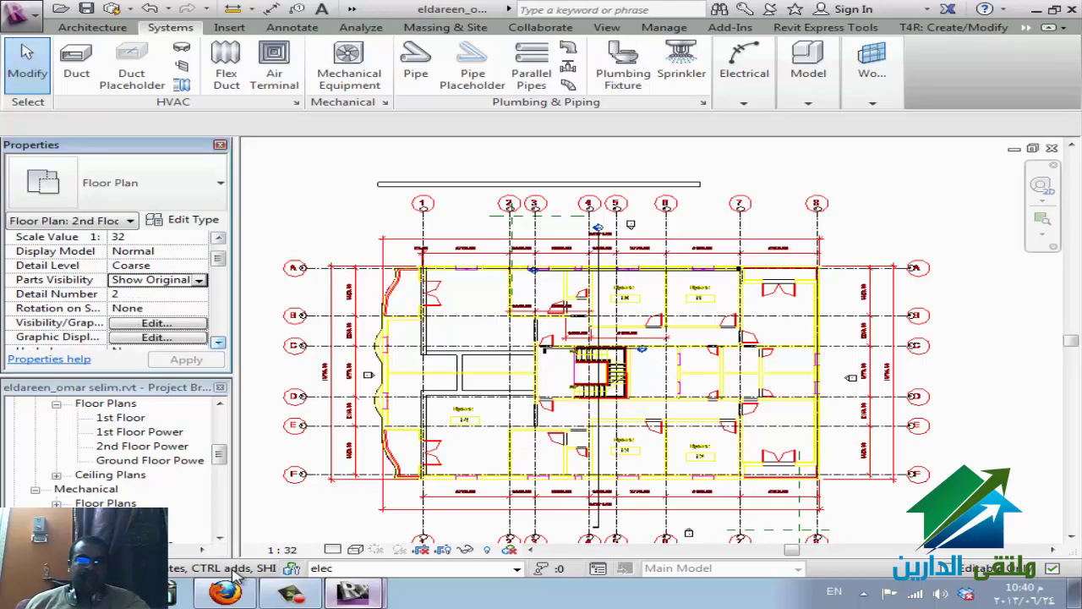
pyautogui.scroll(-2, 237, 575)
pyautogui.scroll(4, 237, 575)
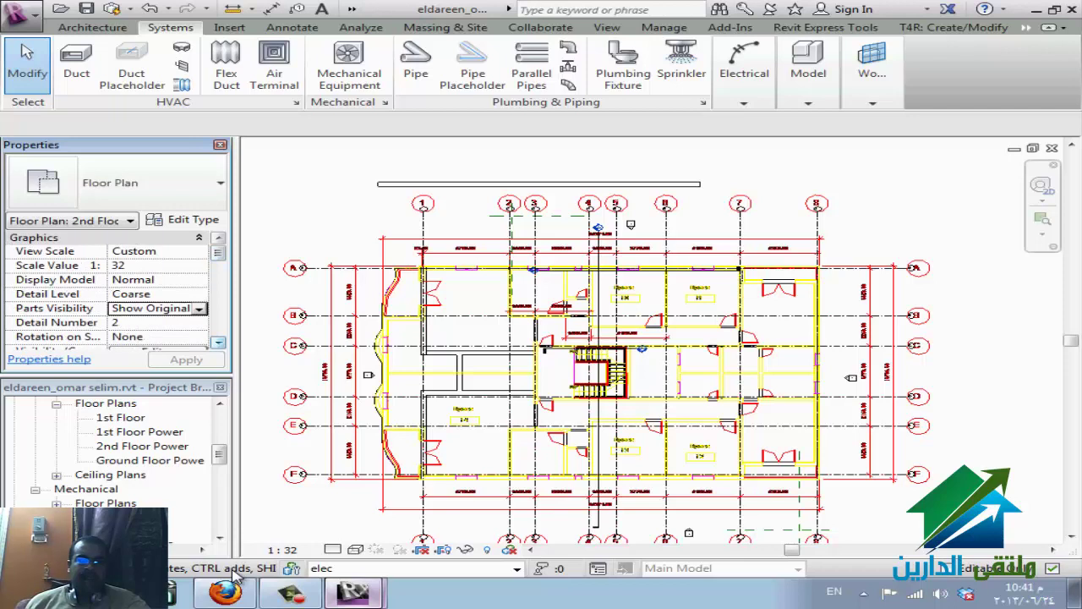
pyautogui.scroll(-7, 237, 575)
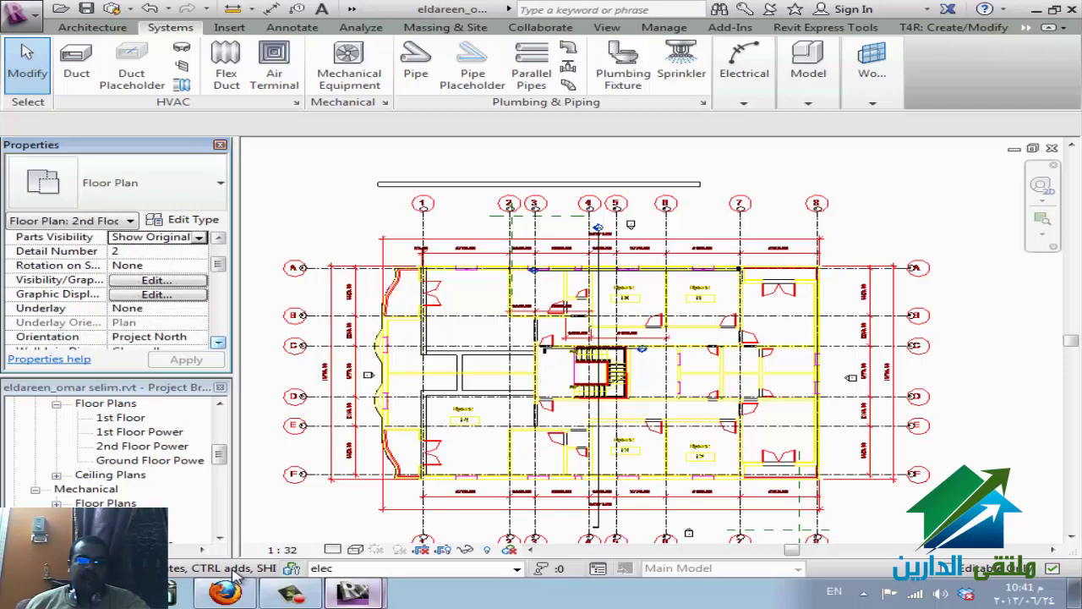
pyautogui.scroll(-5, 237, 575)
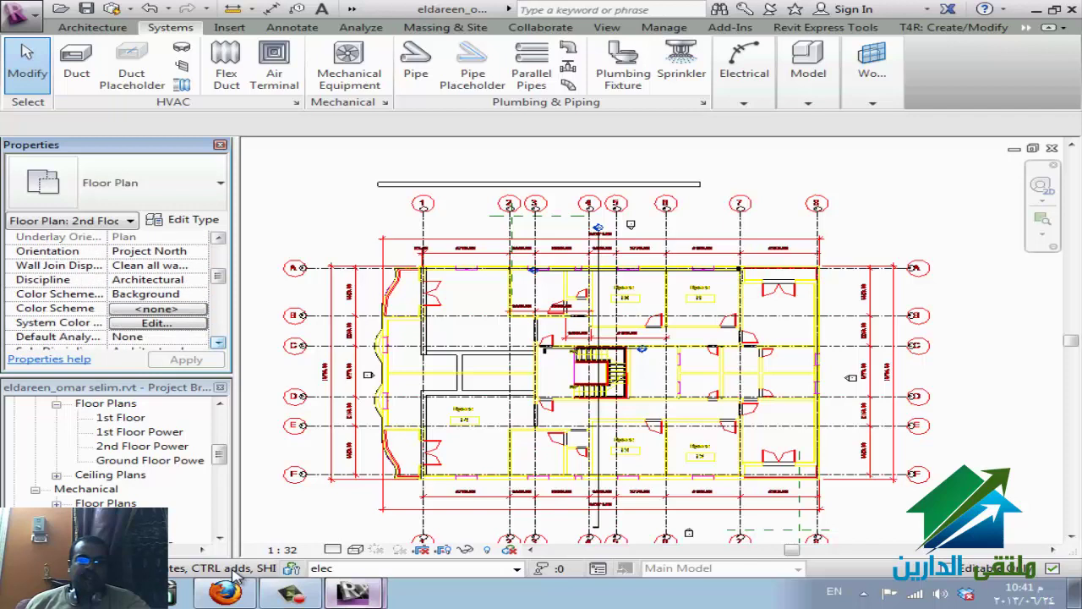
pyautogui.scroll(-1, 236, 575)
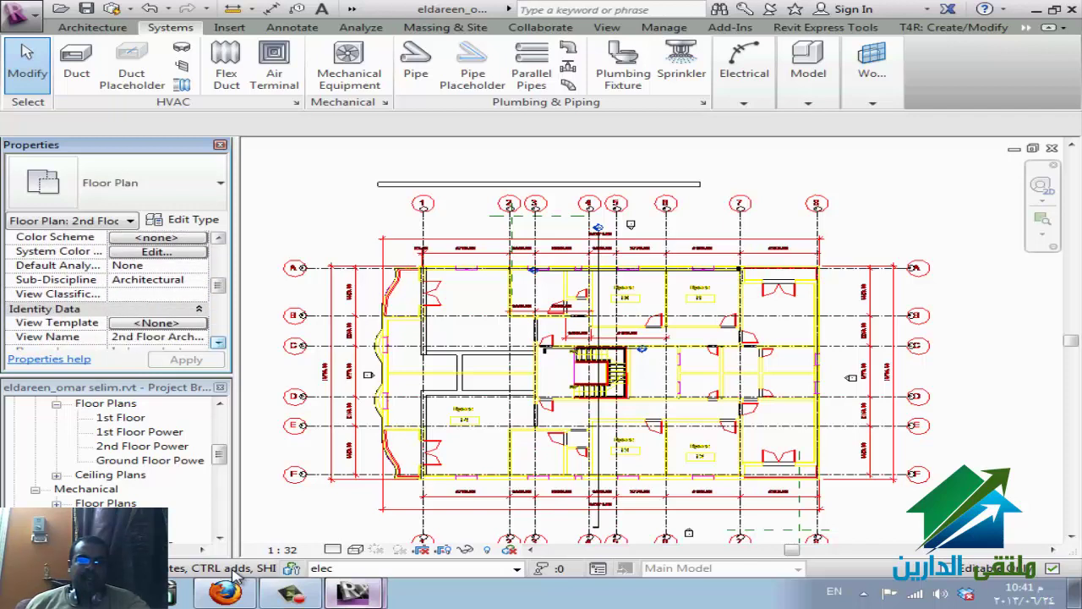
pyautogui.scroll(3, 109, 296)
# - Switch from 2nd Floor Power to the 2nd Floor Architectural plan in the Project Browser
pyautogui.click(142, 446)
pyautogui.scroll(4, 235, 569)
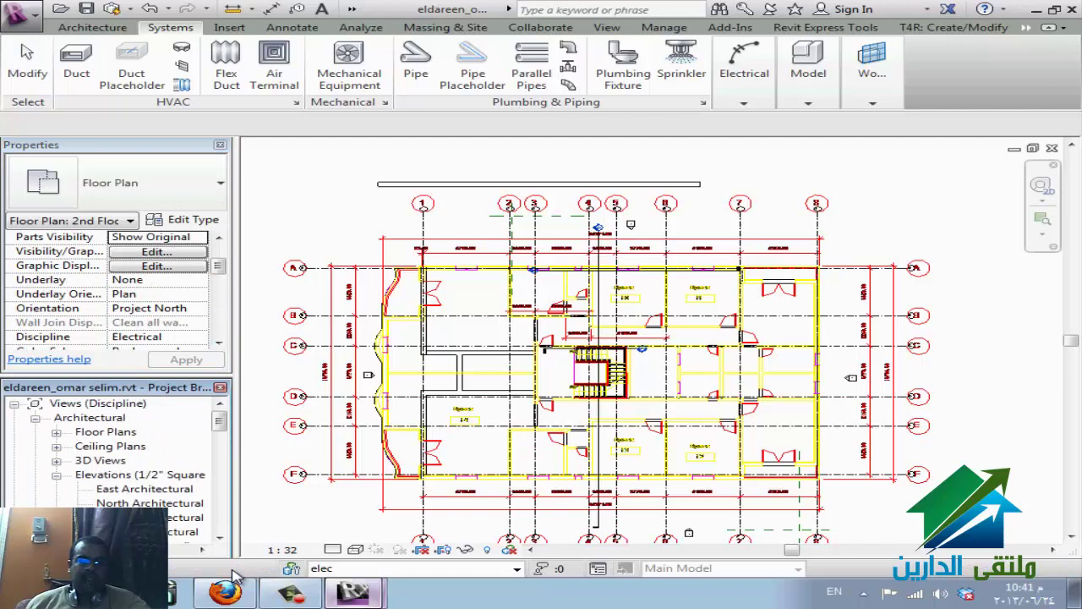
pyautogui.click(56, 431)
pyautogui.click(163, 445)
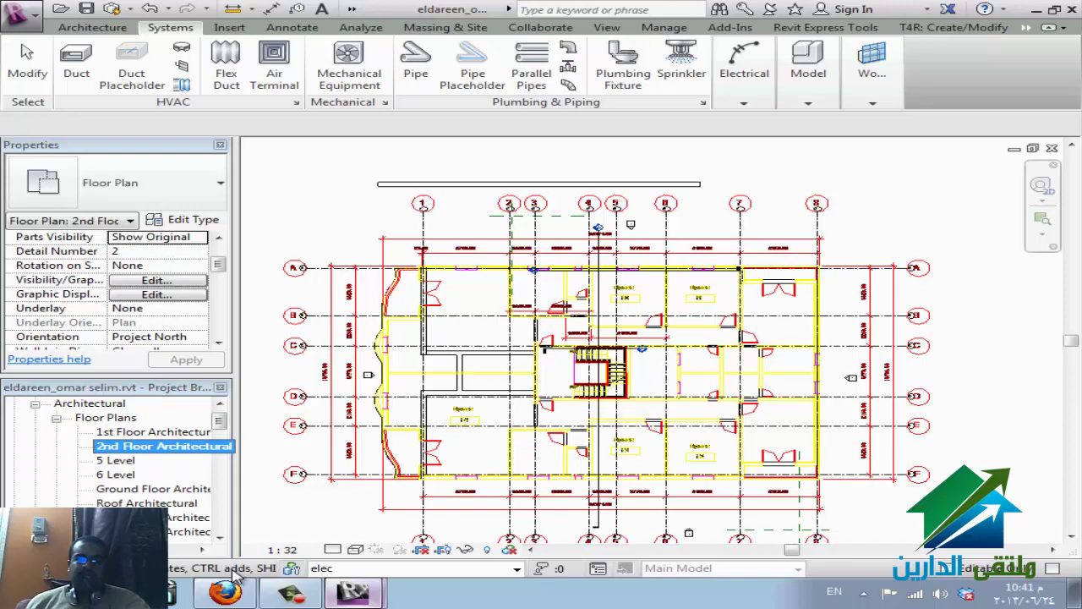
pyautogui.click(744, 72)
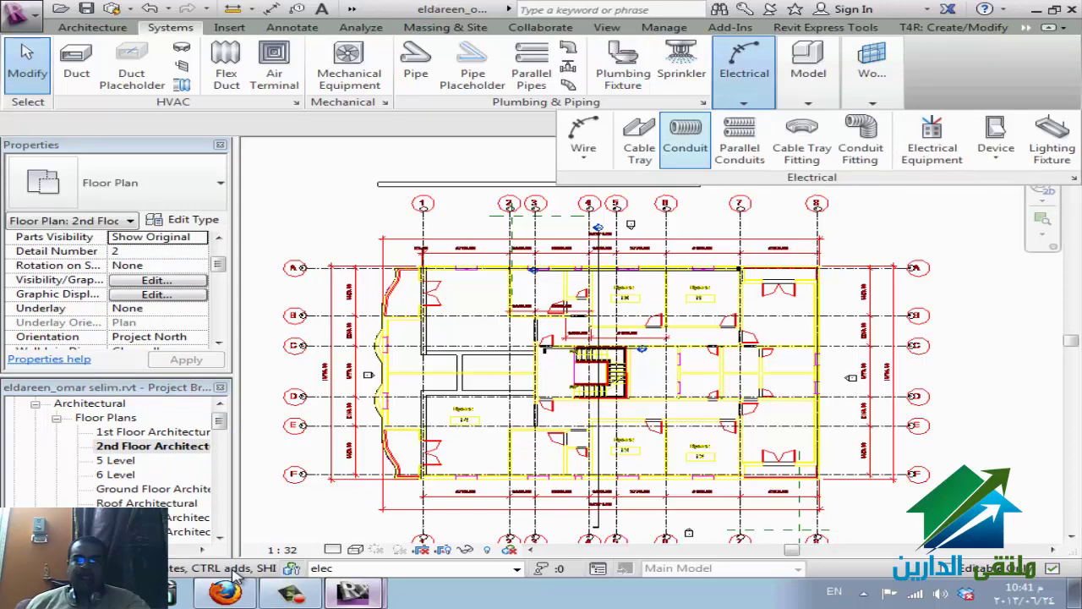
# - Draw a vertical cable tray at 2500 mm offset near the right-hand grid, then end the command
pyautogui.click(639, 140)
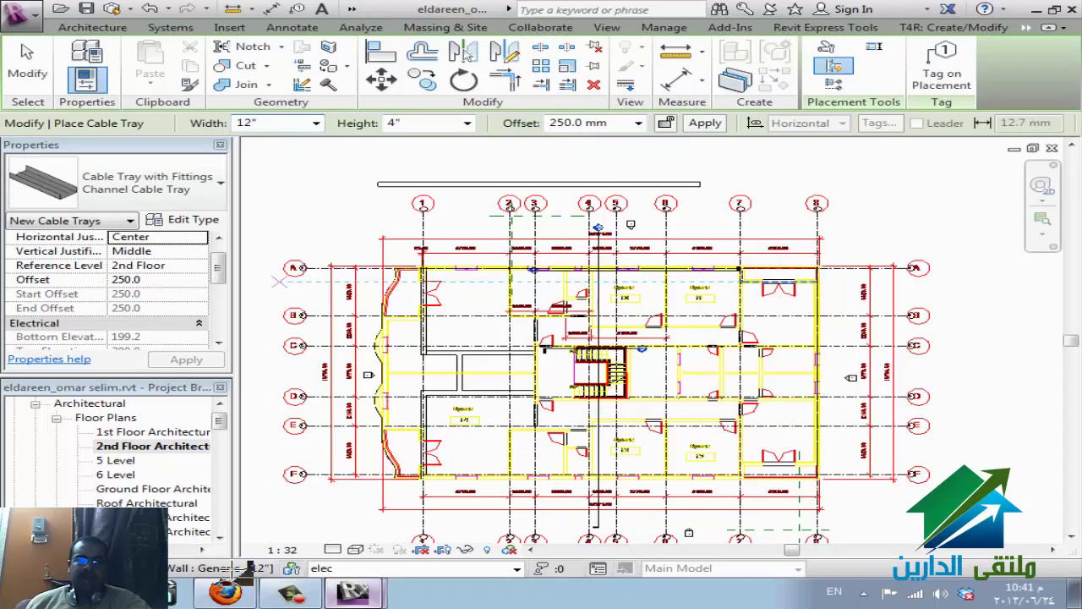
pyautogui.click(578, 123)
pyautogui.write('2500')
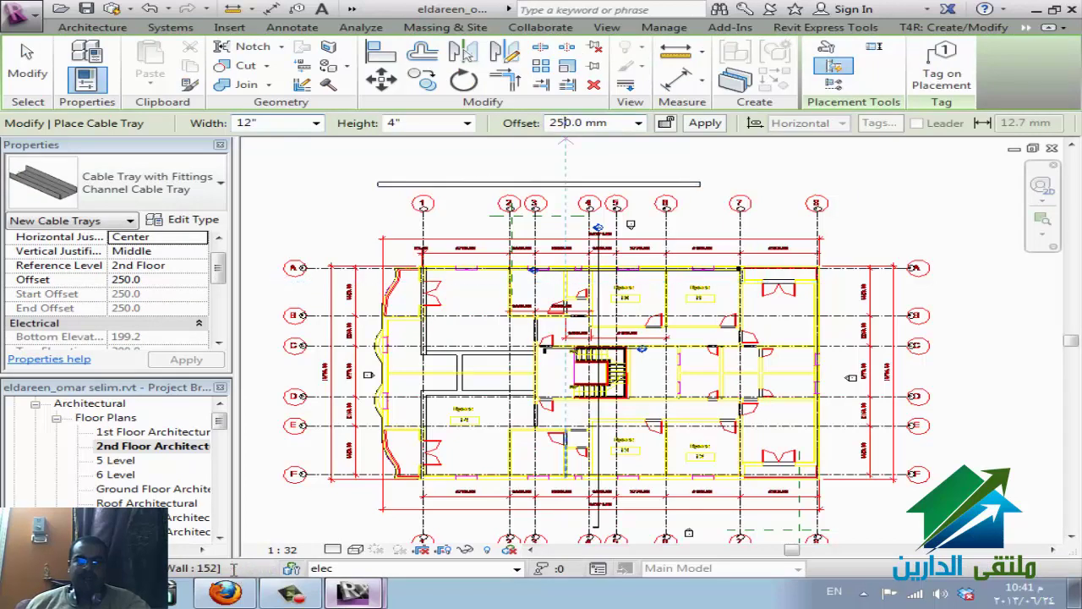
pyautogui.press('Return')
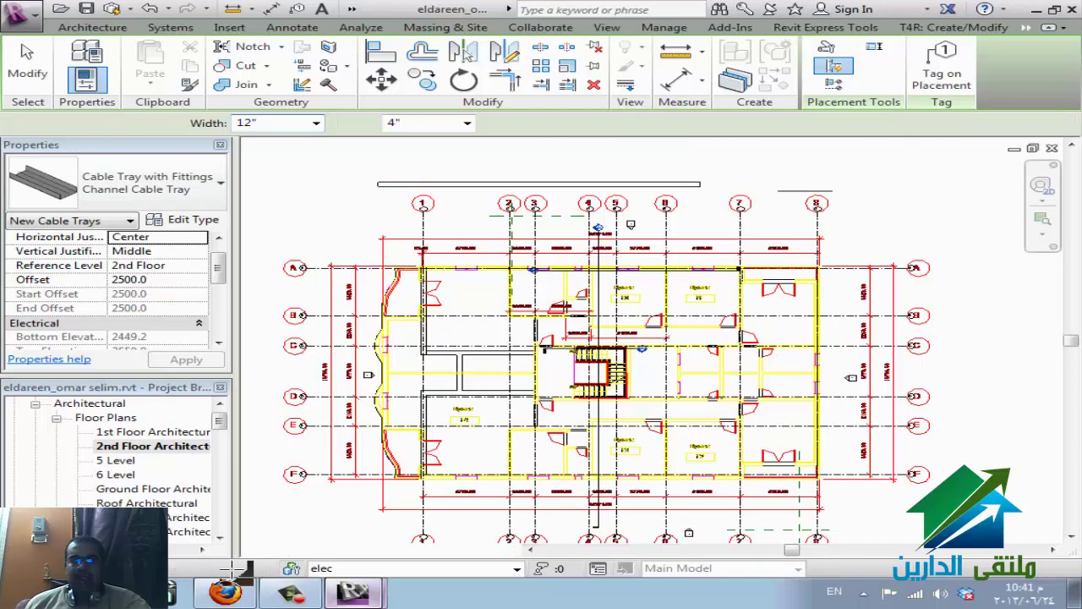
pyautogui.click(833, 192)
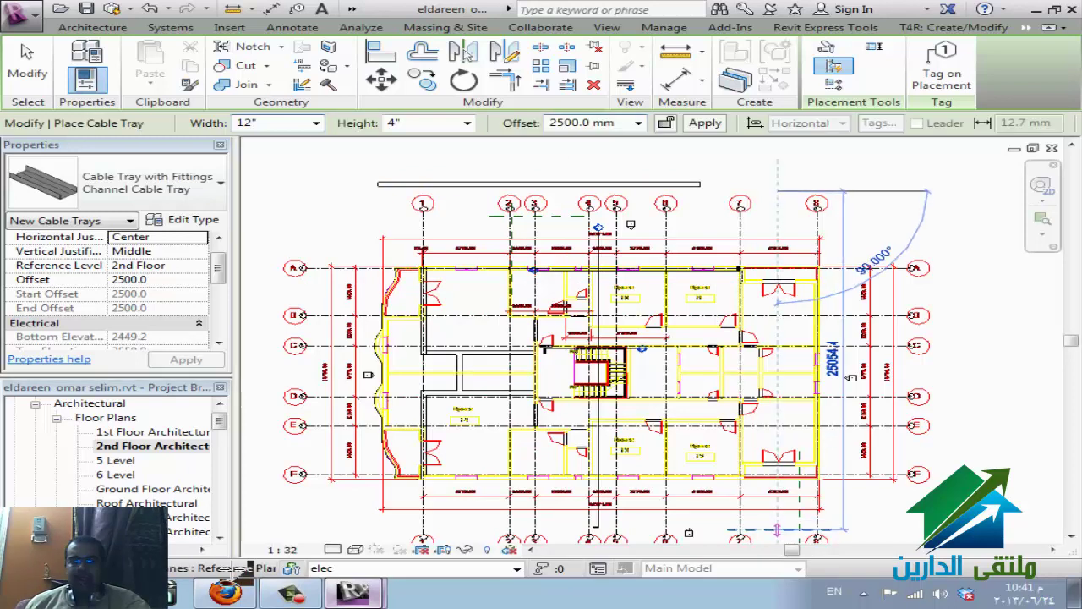
pyautogui.click(777, 530)
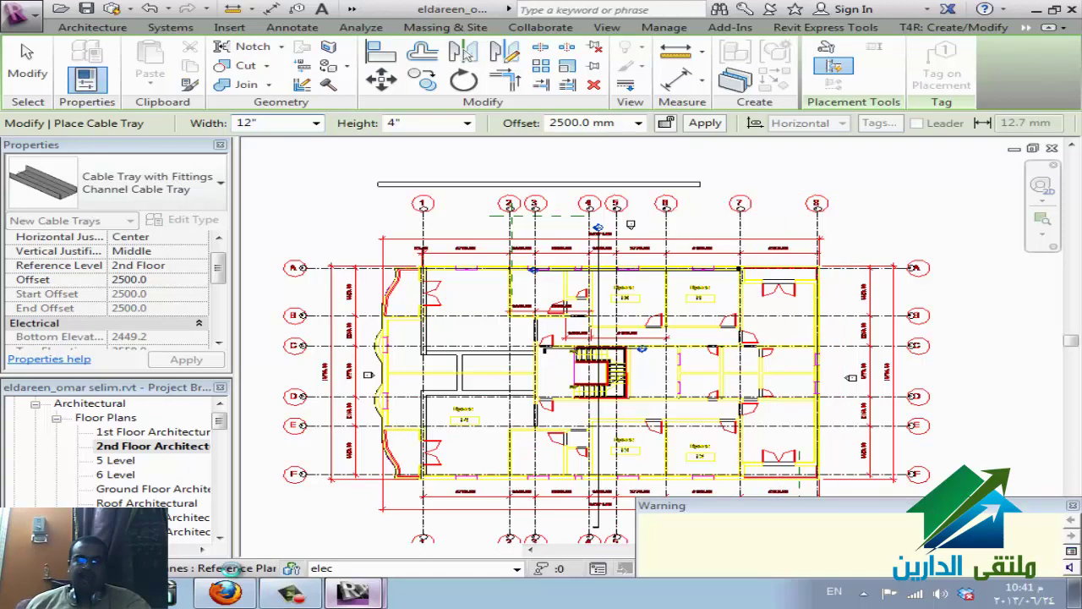
pyautogui.press('Escape')
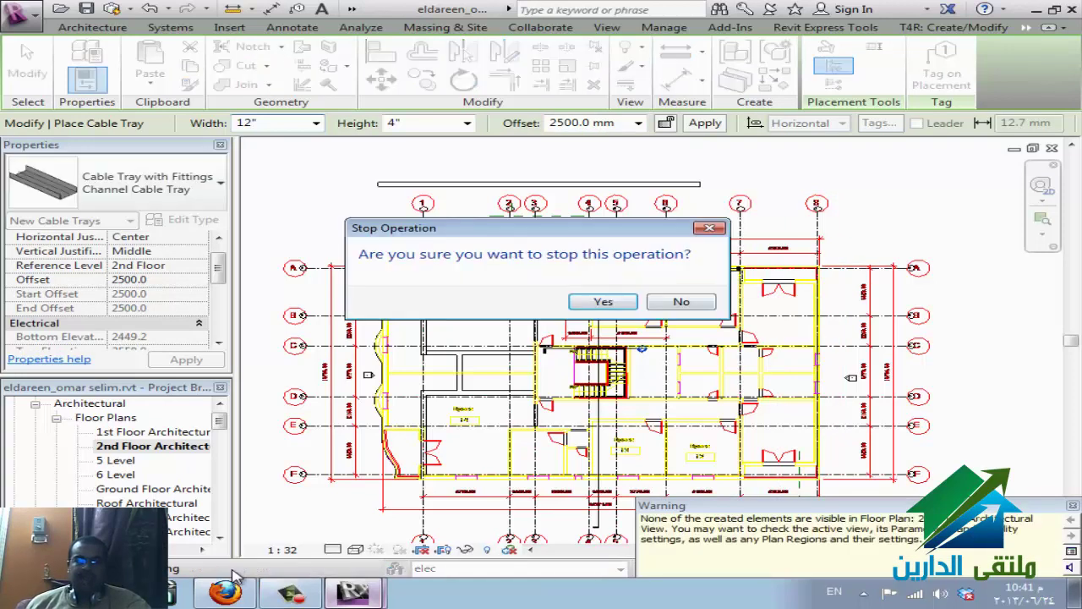
pyautogui.press('Return')
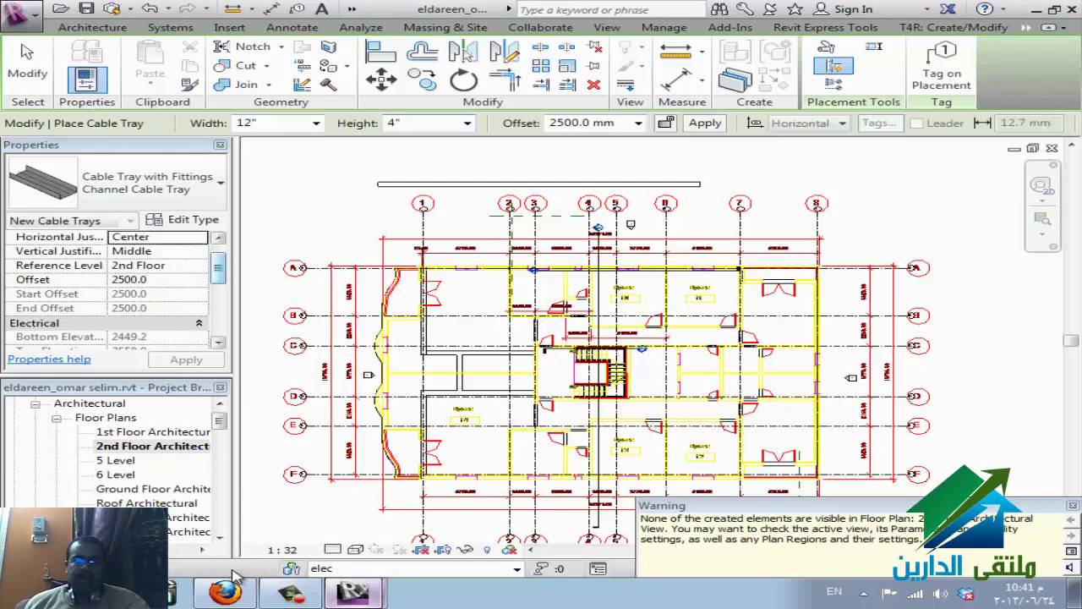
pyautogui.press('Escape')
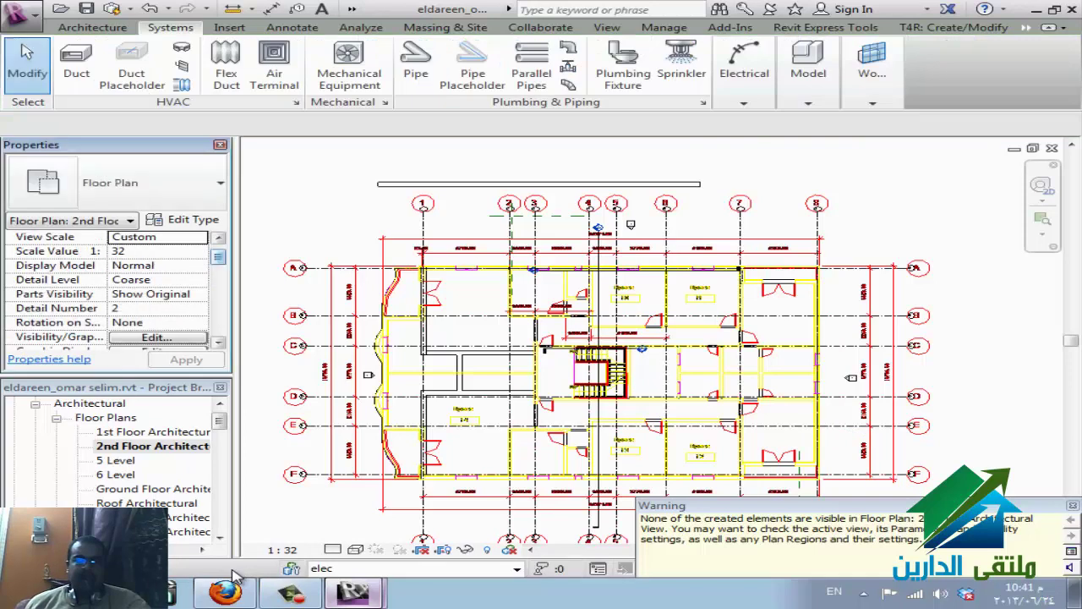
# - Check the floor plan's view range settings and close them unchanged
pyautogui.scroll(-5, 110, 292)
pyautogui.click(156, 237)
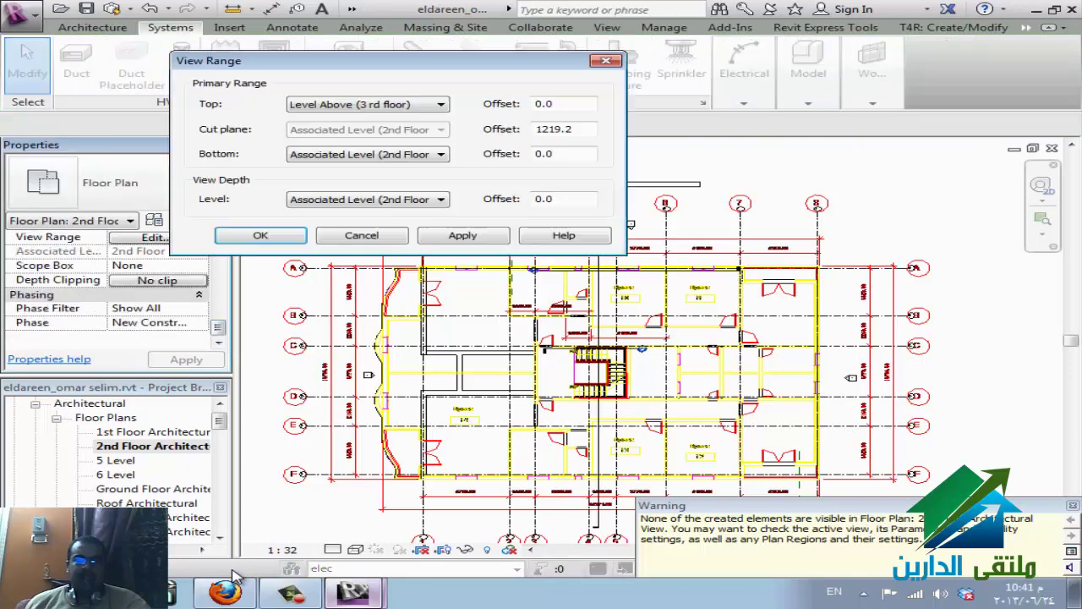
pyautogui.press('Return')
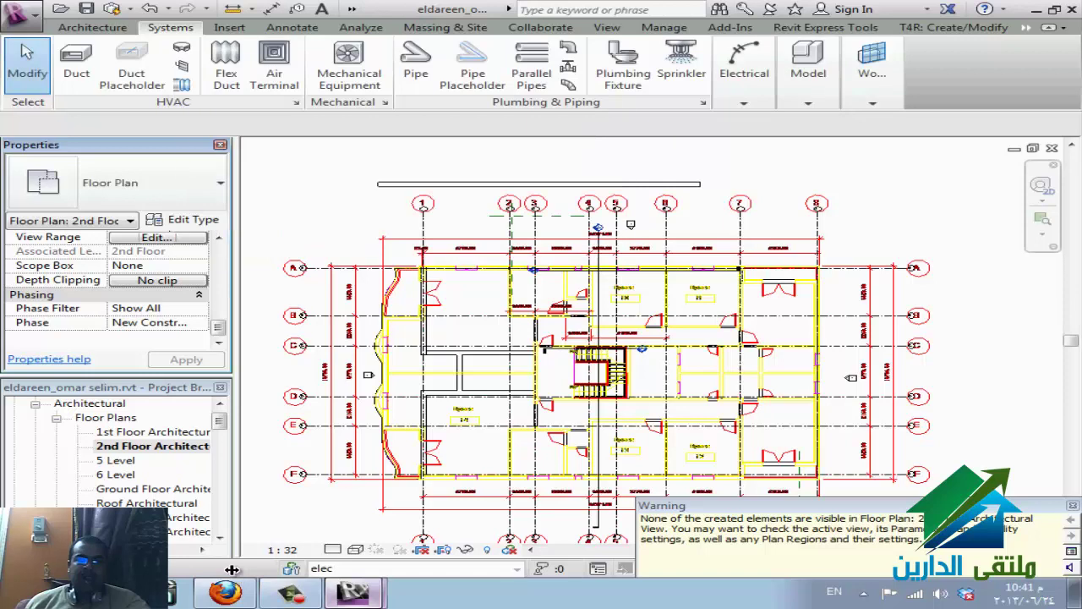
pyautogui.scroll(5, 115, 296)
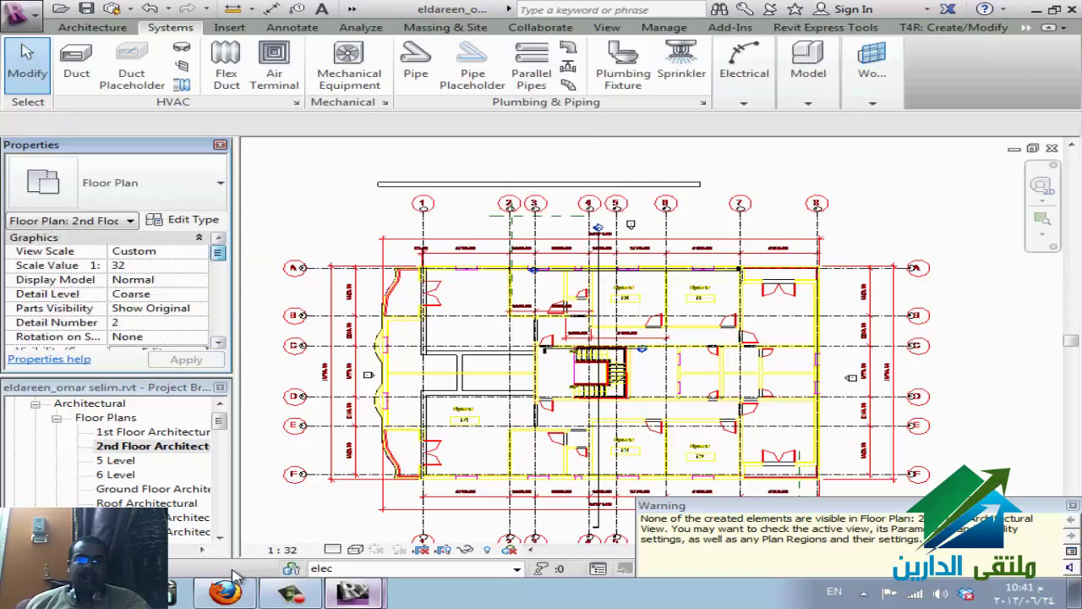
pyautogui.scroll(5, 115, 296)
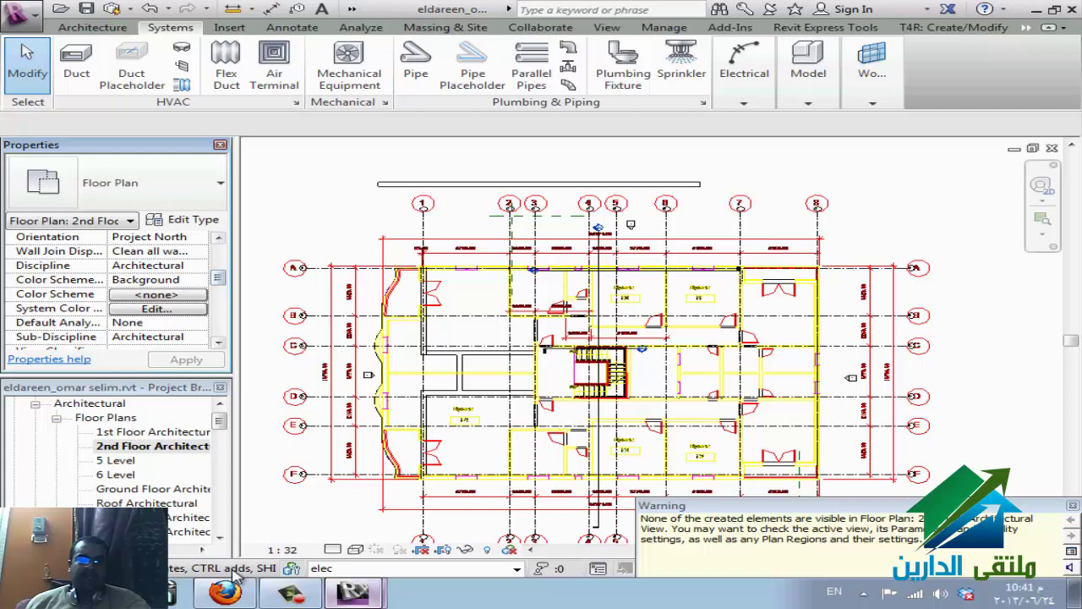
# - Set the plan view's discipline to Electrical and its detail level to Fine
pyautogui.click(148, 265)
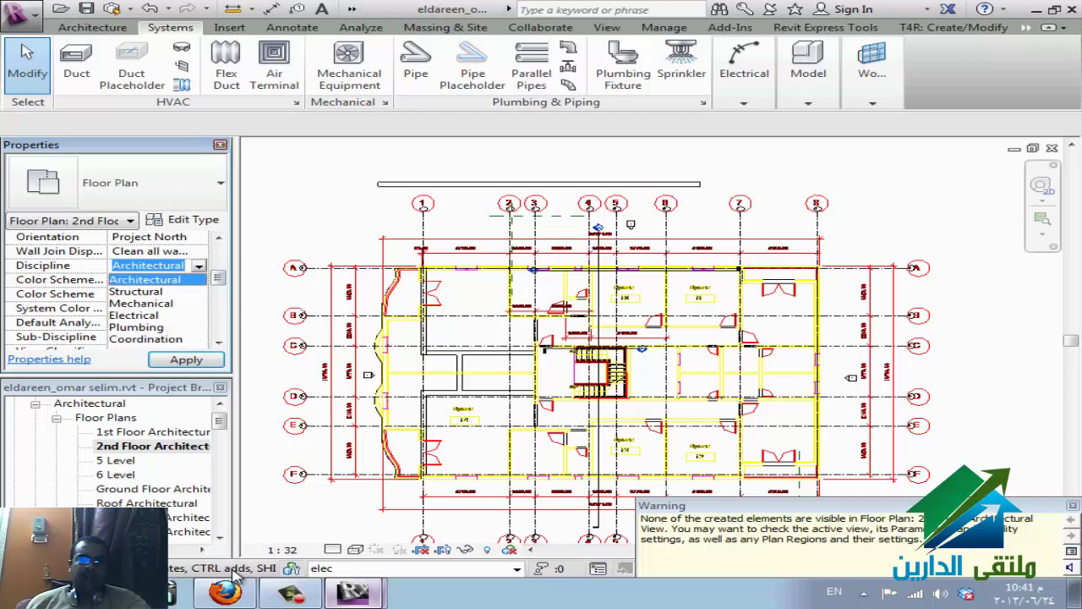
pyautogui.press('Down')
pyautogui.press('Down')
pyautogui.press('Down')
pyautogui.press('Return')
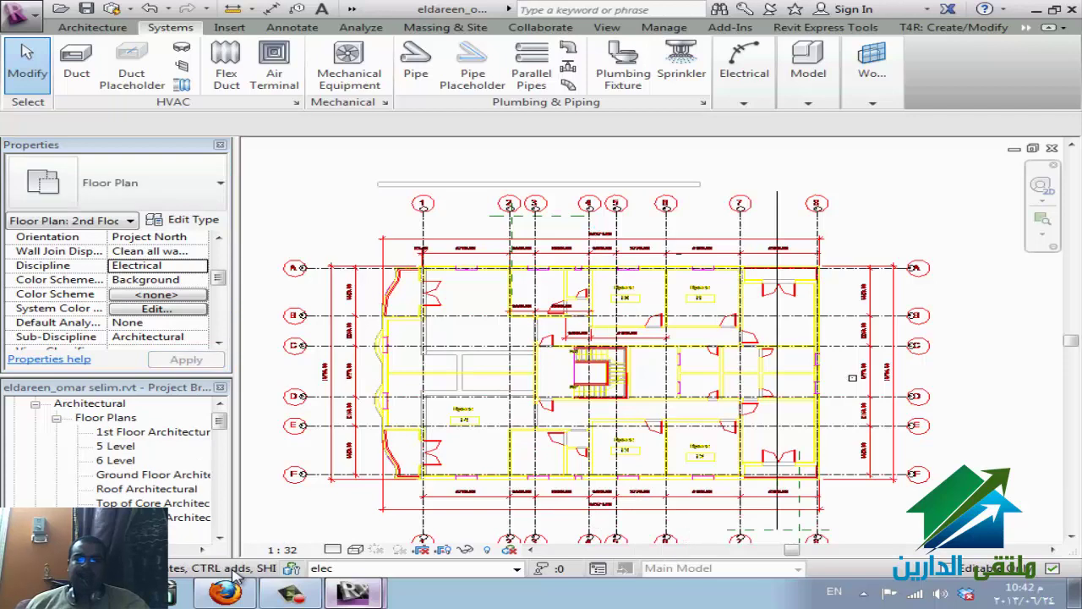
pyautogui.click(332, 550)
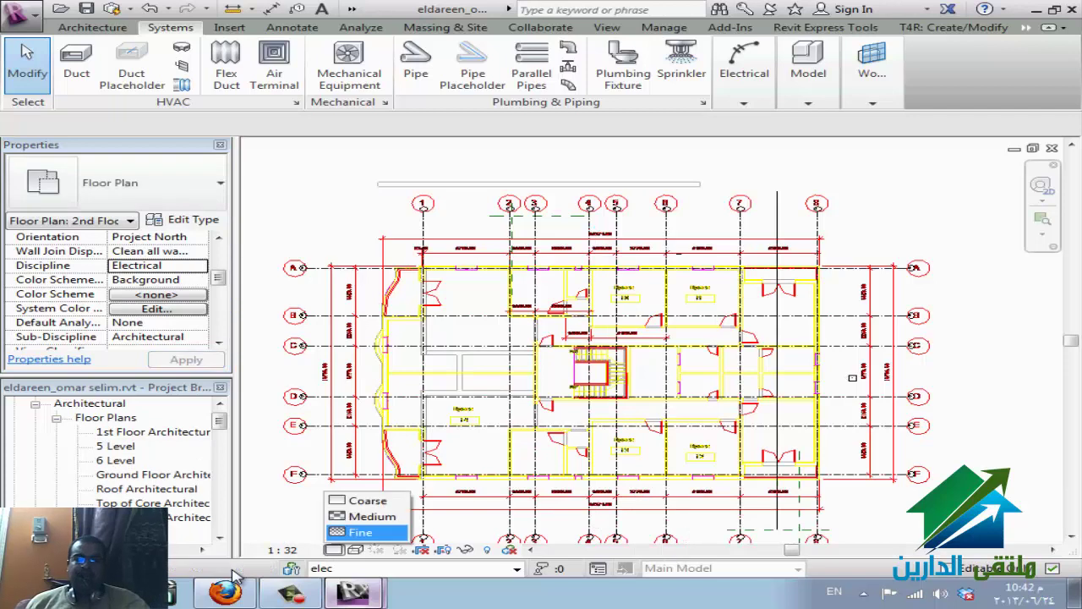
pyautogui.click(362, 534)
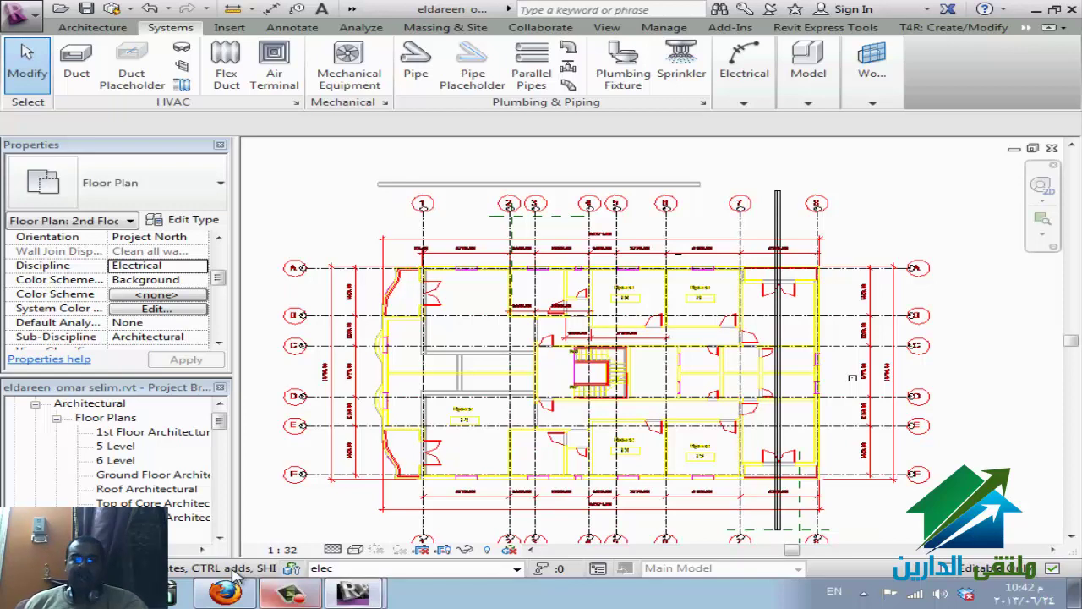
pyautogui.hotkey('alt', 'Tab')
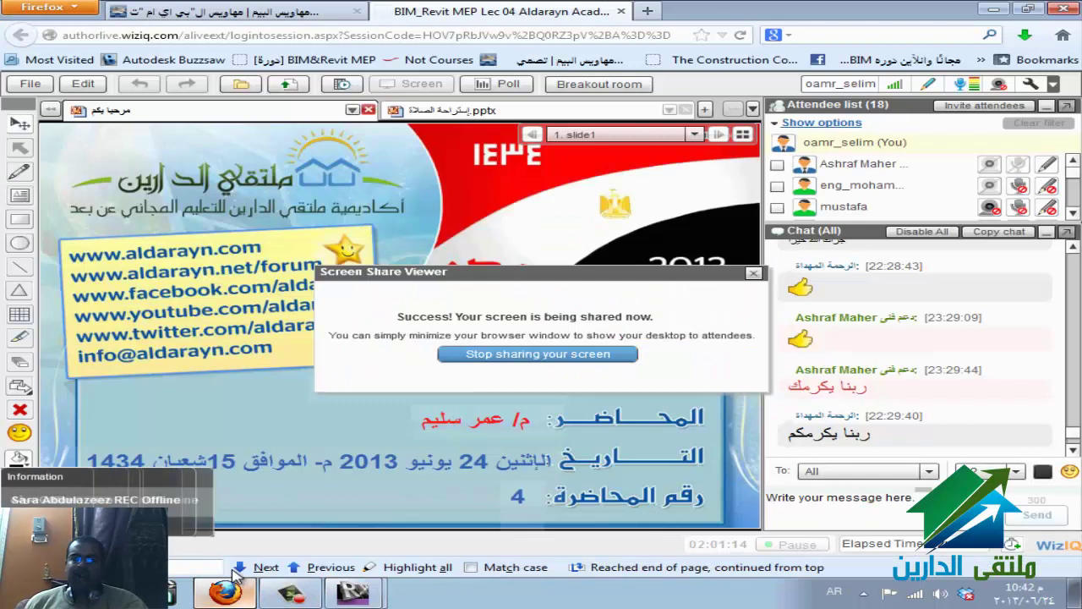
pyautogui.hotkey('alt', 'Tab')
pyautogui.hotkey('alt', 'Tab')
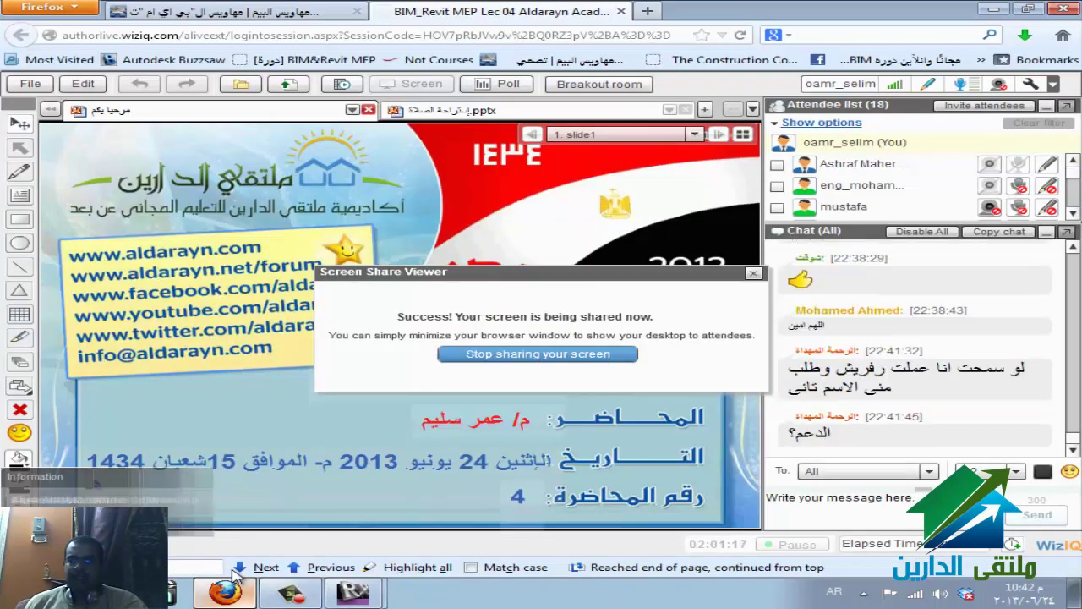
pyautogui.moveTo(235, 575)
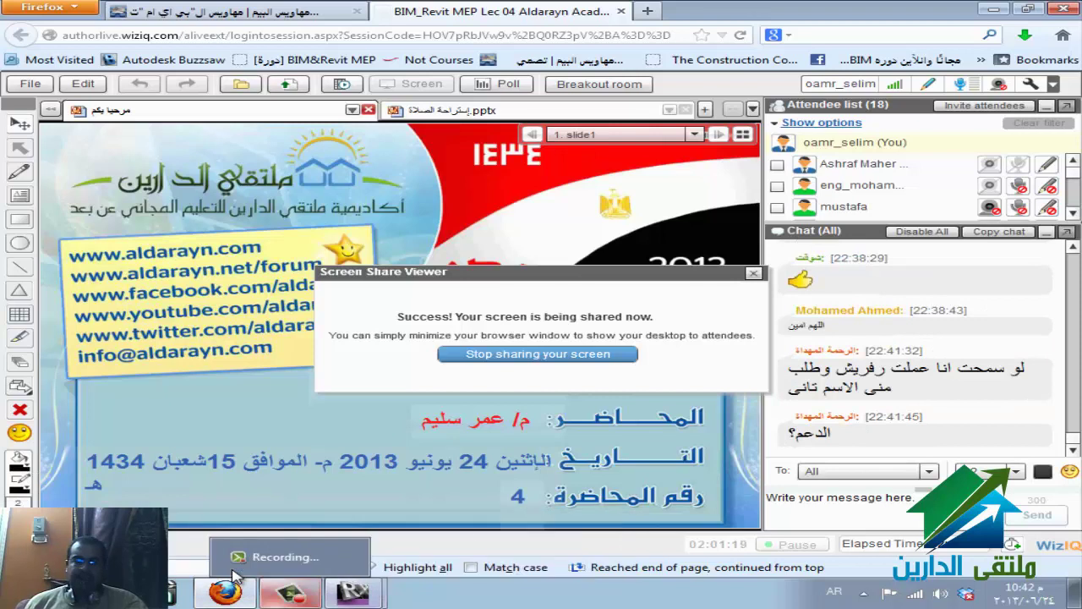
pyautogui.hotkey('alt', 'Tab')
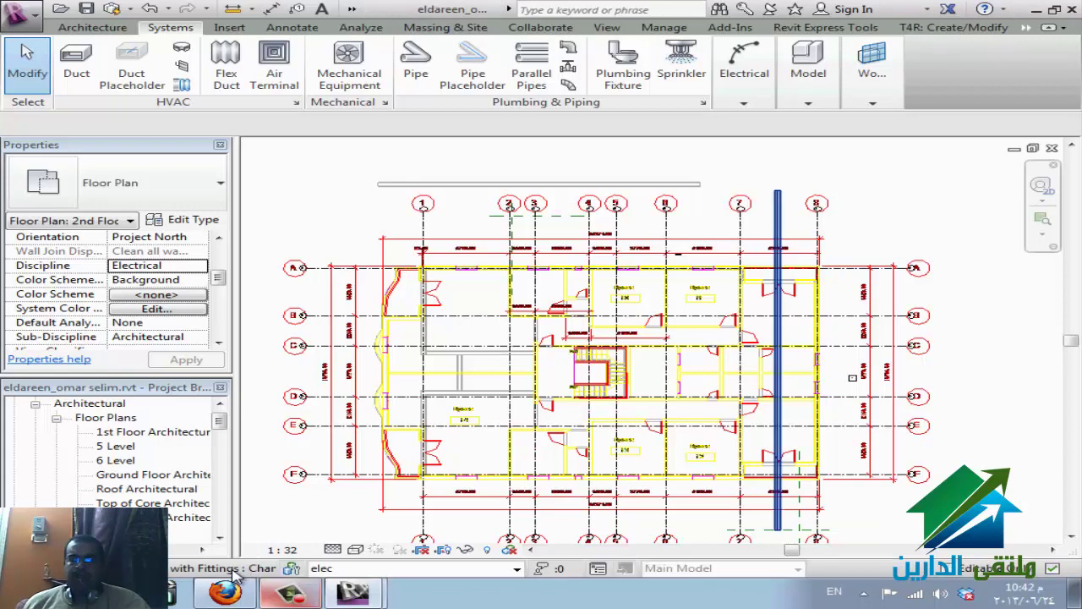
# - Check the new cable tray, then close the project, saving changes to the local file
pyautogui.click(778, 364)
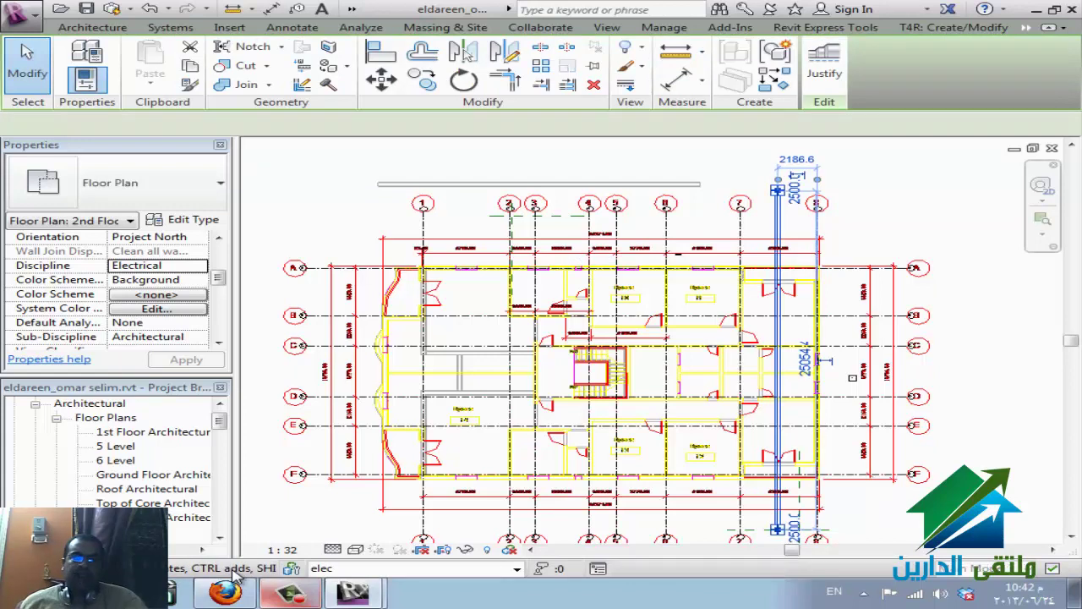
pyautogui.press('Escape')
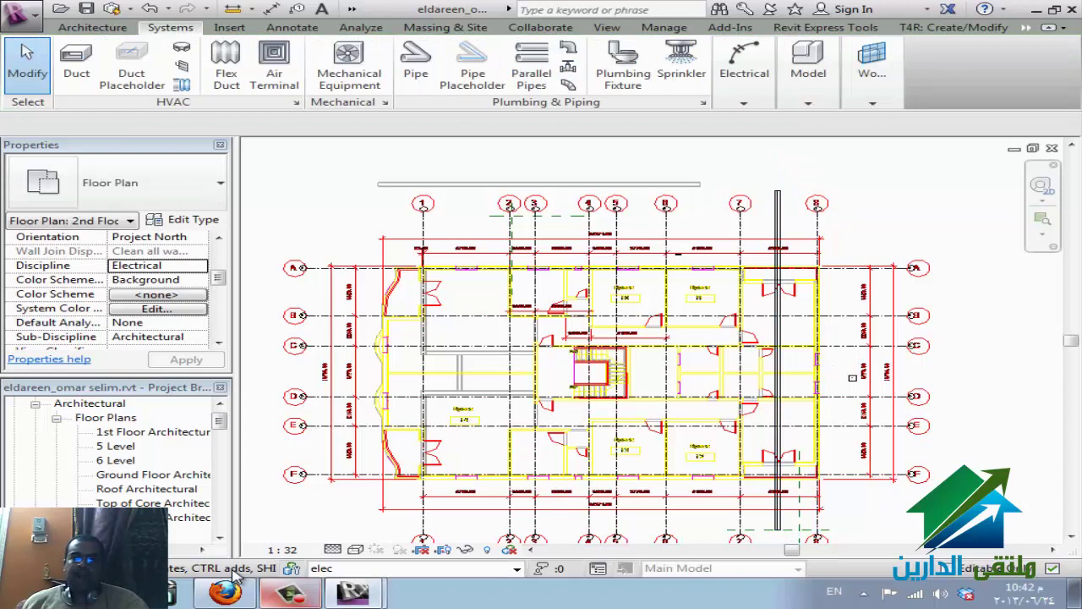
pyautogui.hotkey('alt', 'F4')
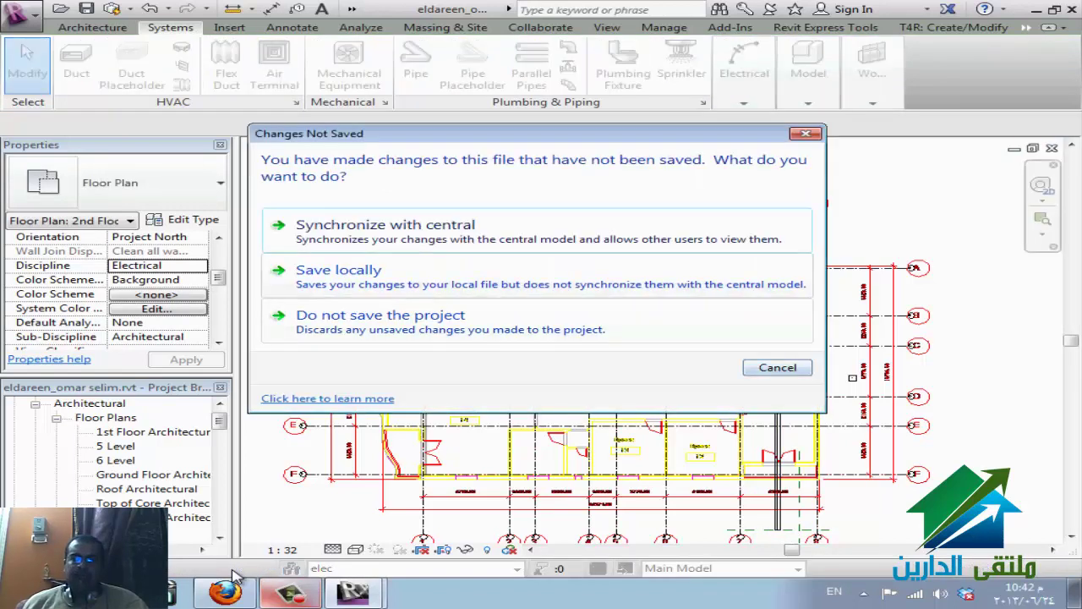
pyautogui.press('Down')
pyautogui.press('Return')
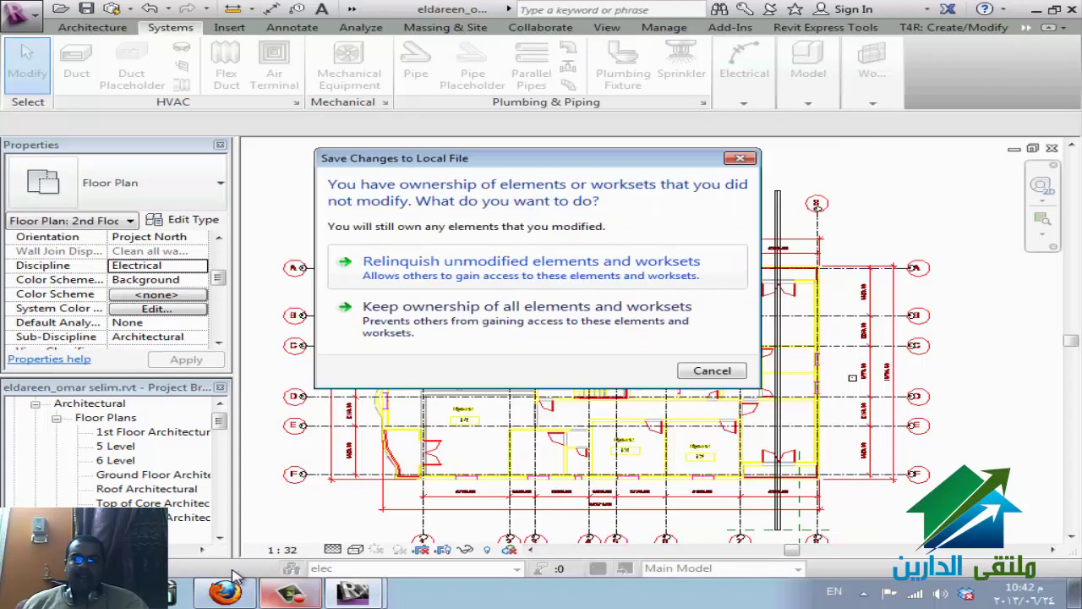
# - Keep ownership of all elements and worksets, then return to the WizIQ session in Firefox
pyautogui.press('Down')
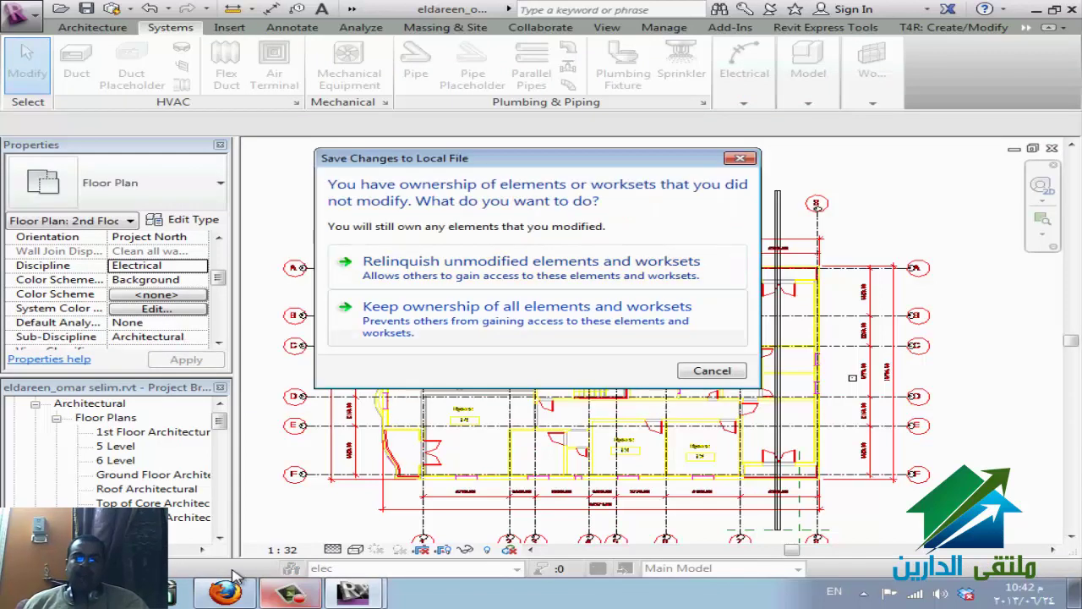
pyautogui.press('Up')
pyautogui.press('Down')
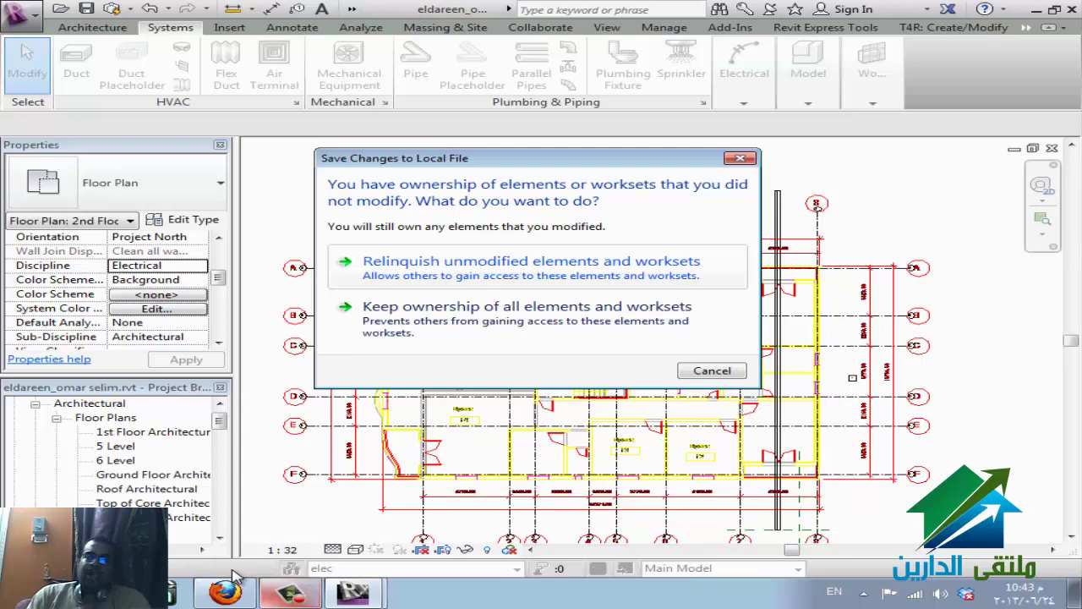
pyautogui.press('Tab')
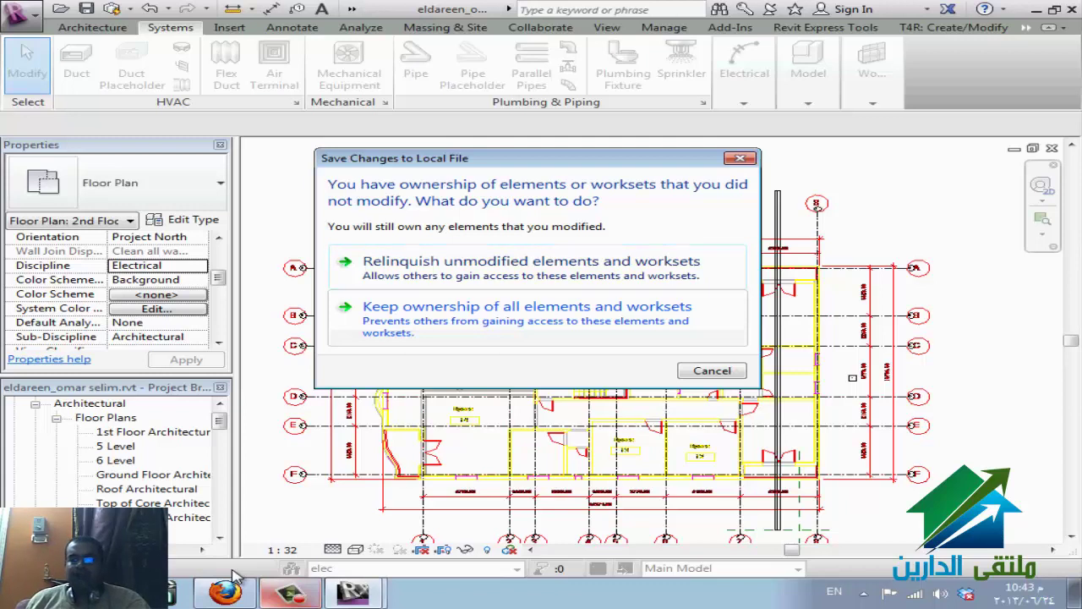
pyautogui.press('Return')
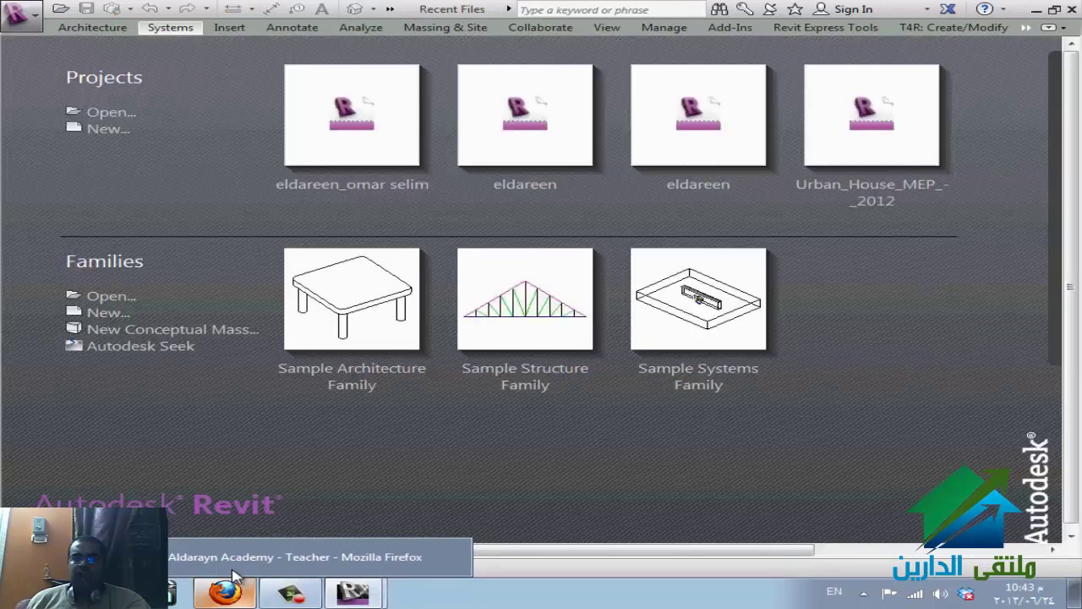
pyautogui.click(235, 579)
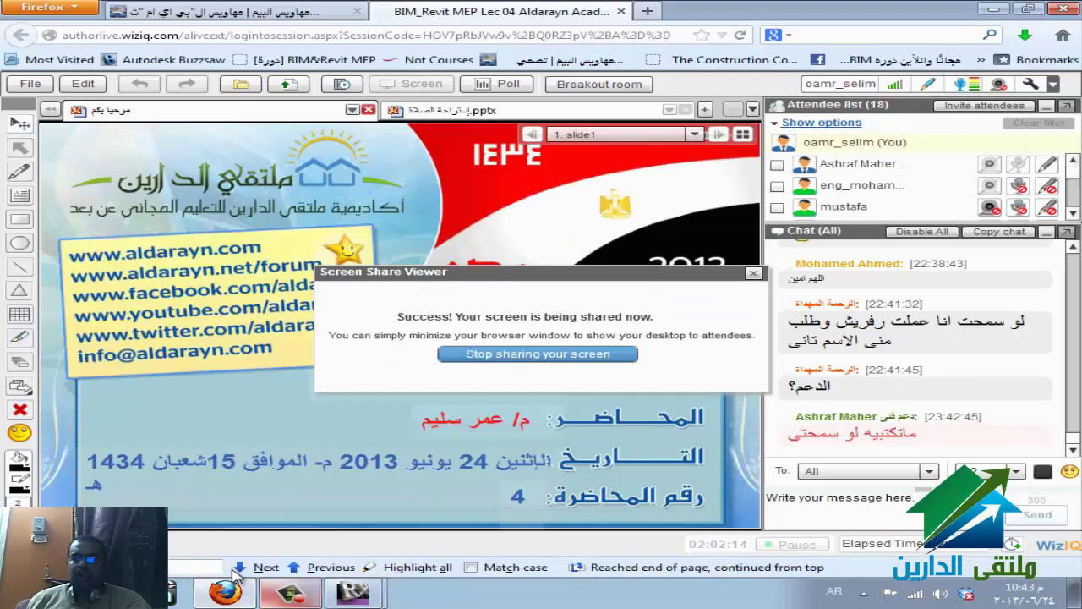
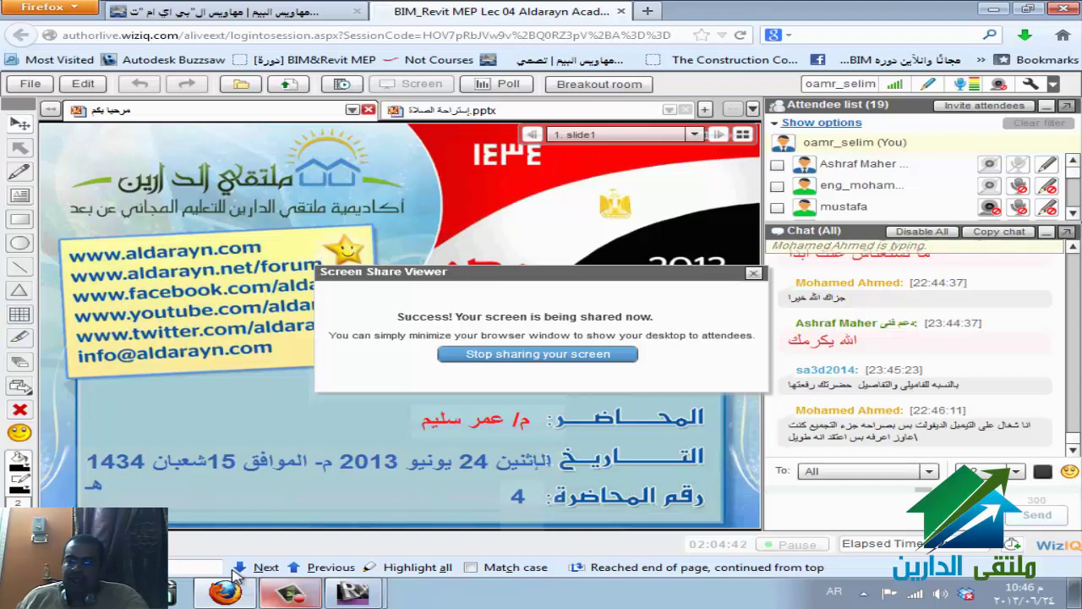
# - Bring the eldareen_hend.rvt 1st Floor plan window to the front and browse the add-in tabs
pyautogui.moveTo(235, 575)
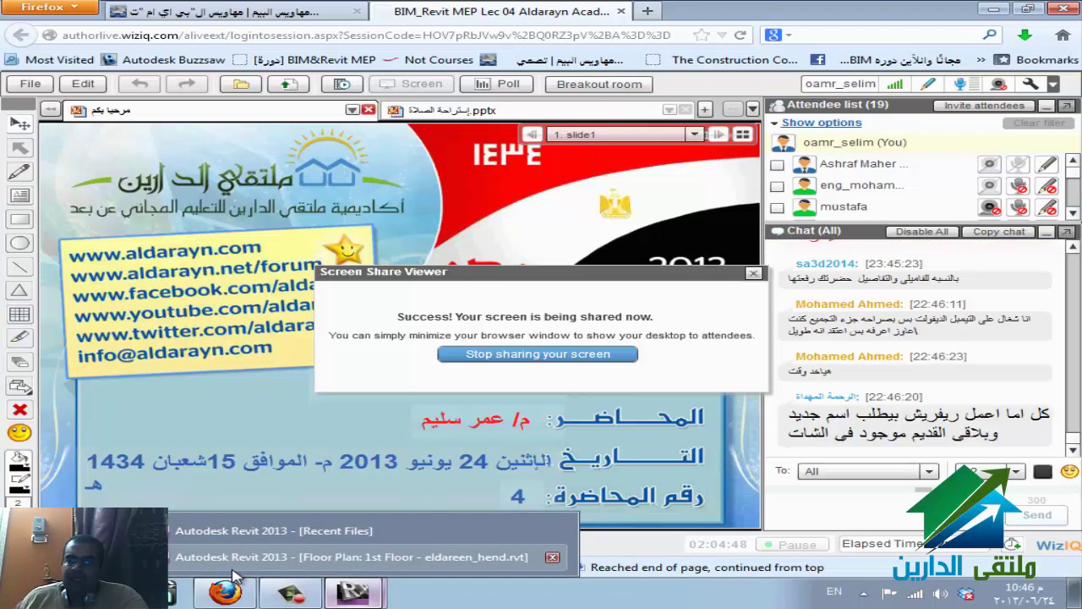
pyautogui.click(234, 570)
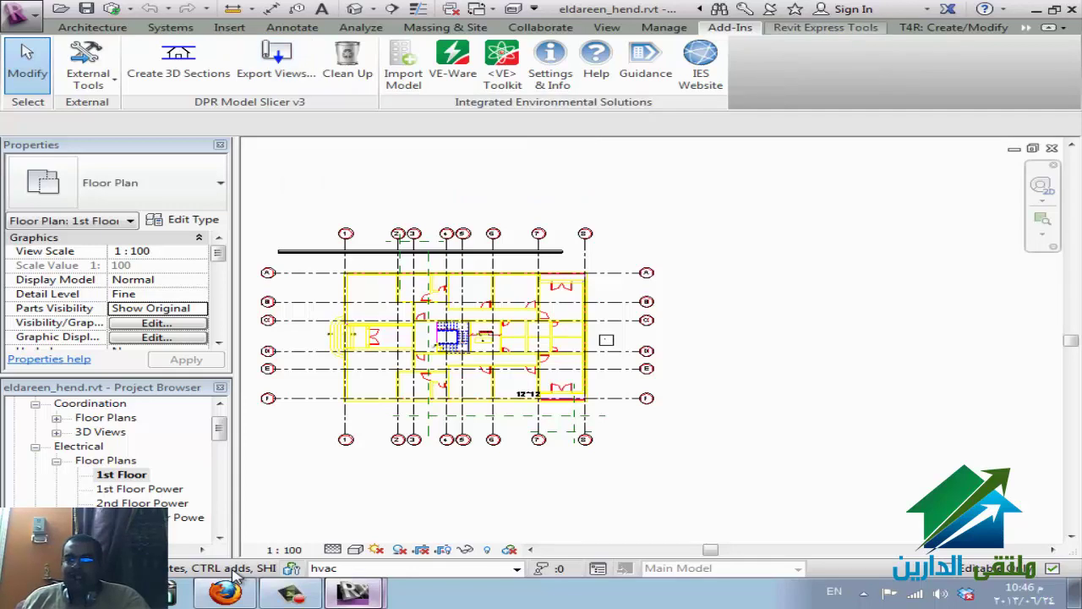
pyautogui.scroll(-1, 237, 575)
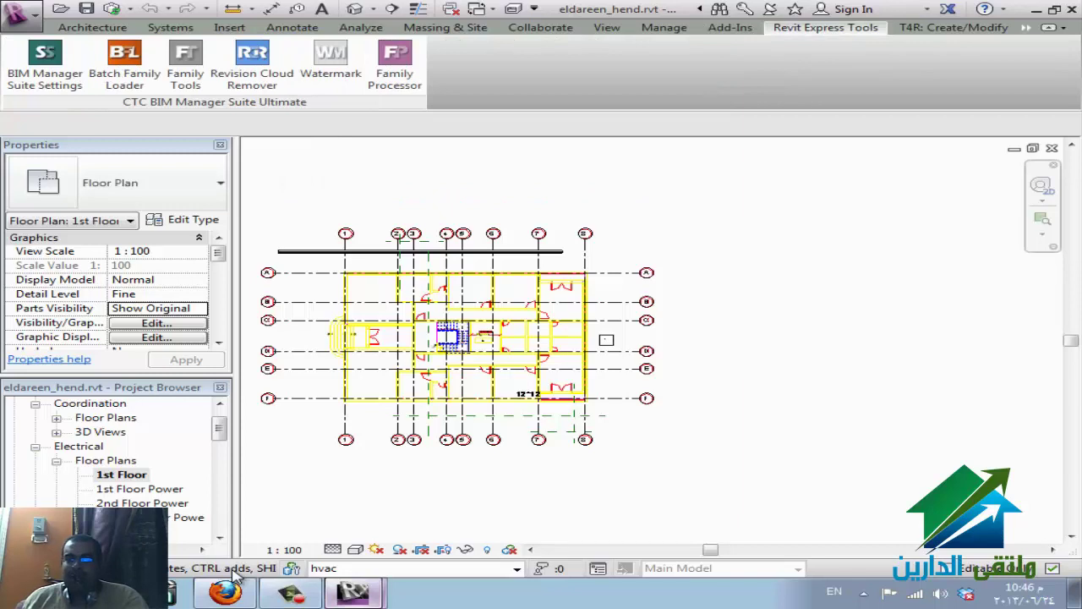
pyautogui.scroll(-1, 237, 575)
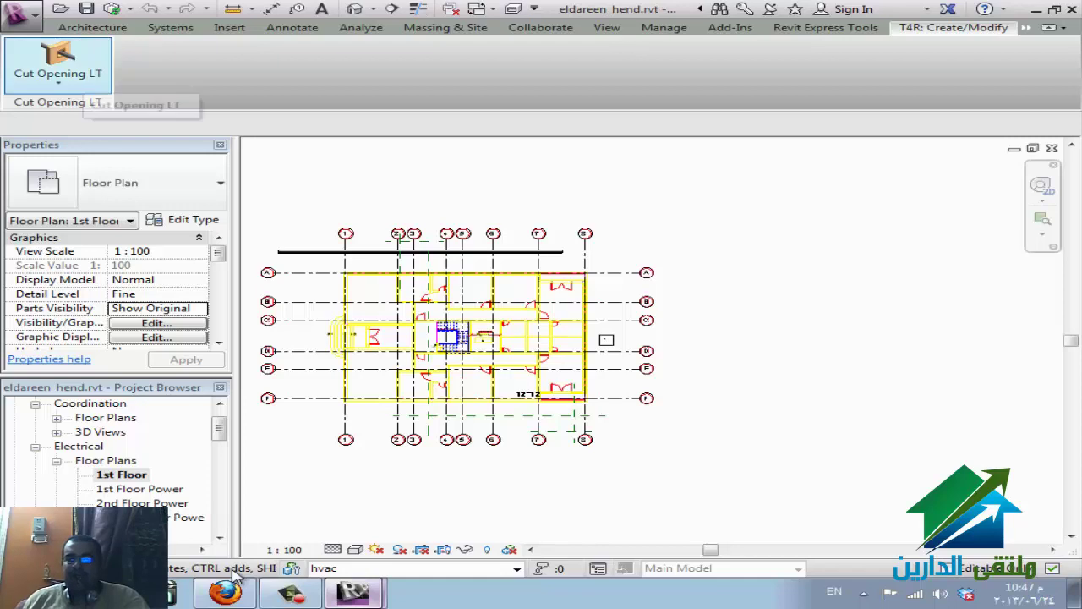
pyautogui.click(826, 27)
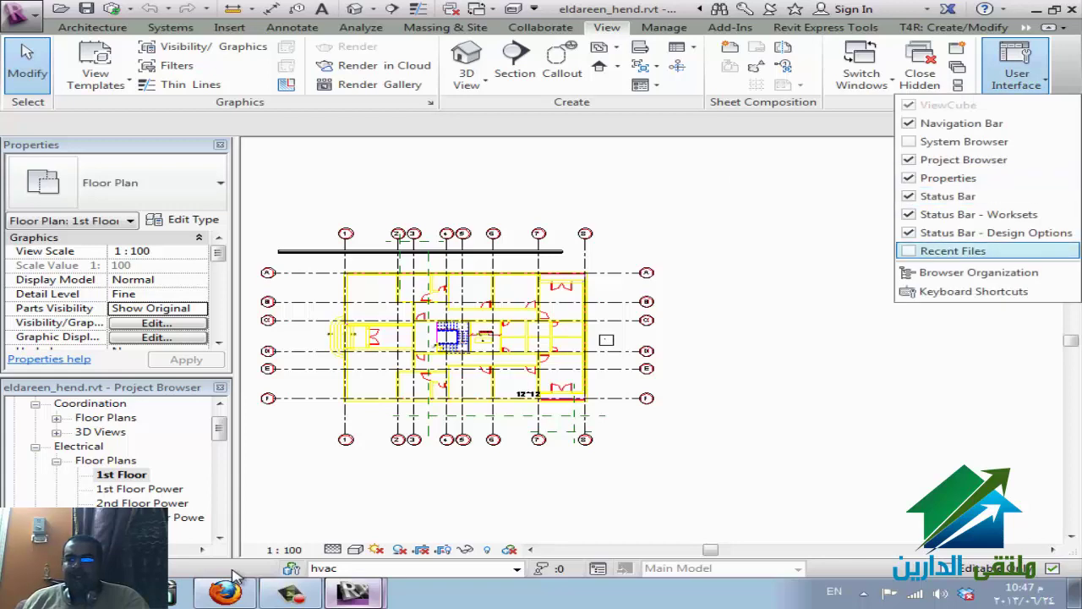
# - Show the Recent Files start page from the User Interface list
pyautogui.press('Return')
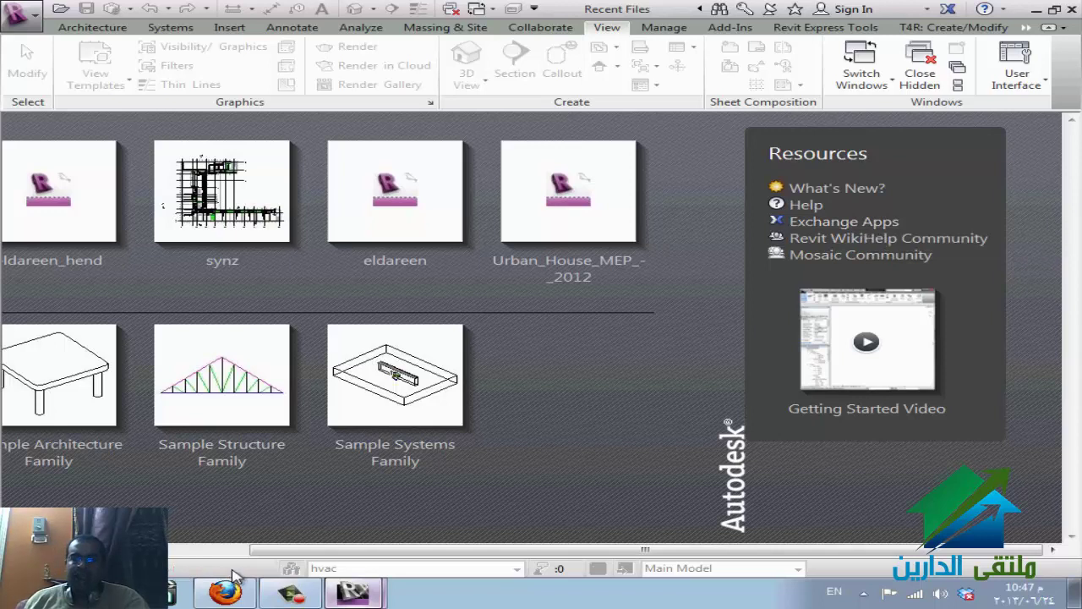
# - Return to the WizIQ session window
pyautogui.click(230, 585)
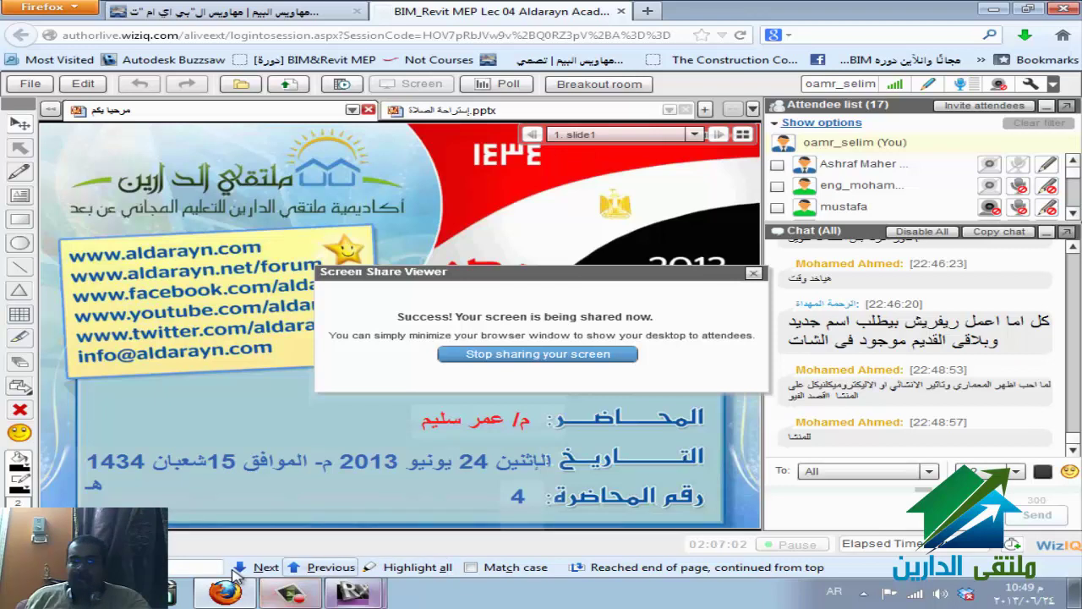
# - Make the Recent Files Revit window the active one
pyautogui.click(353, 591)
pyautogui.click(266, 524)
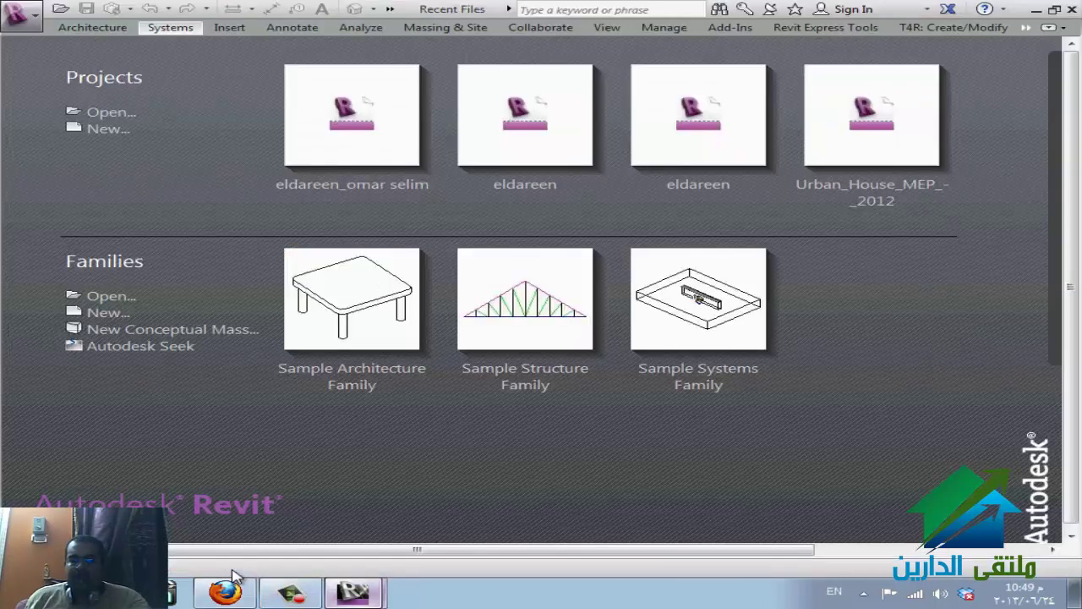
pyautogui.click(353, 592)
pyautogui.moveTo(351, 557)
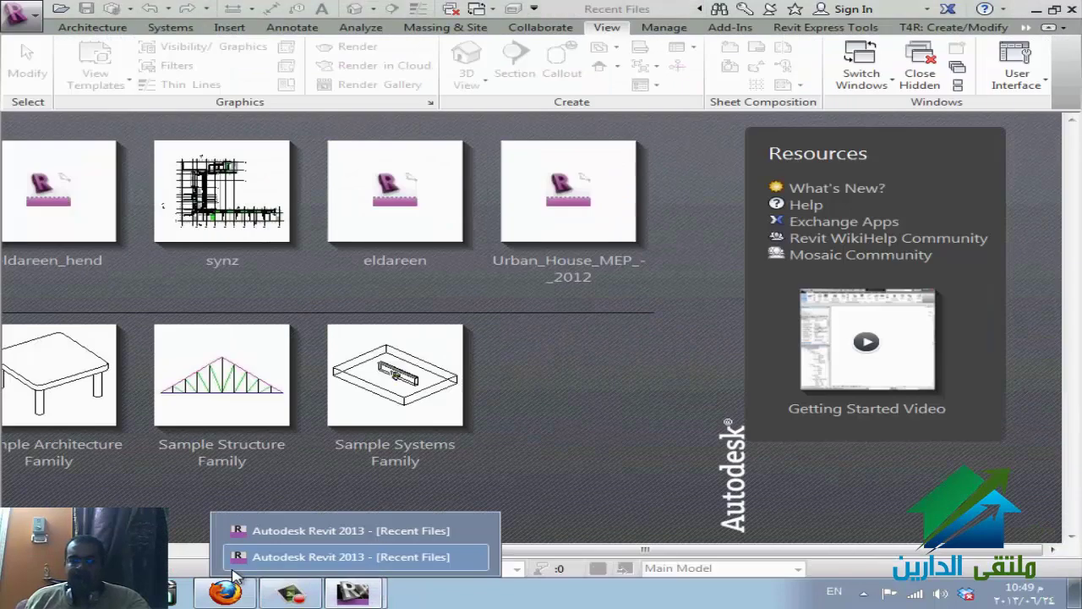
pyautogui.click(234, 566)
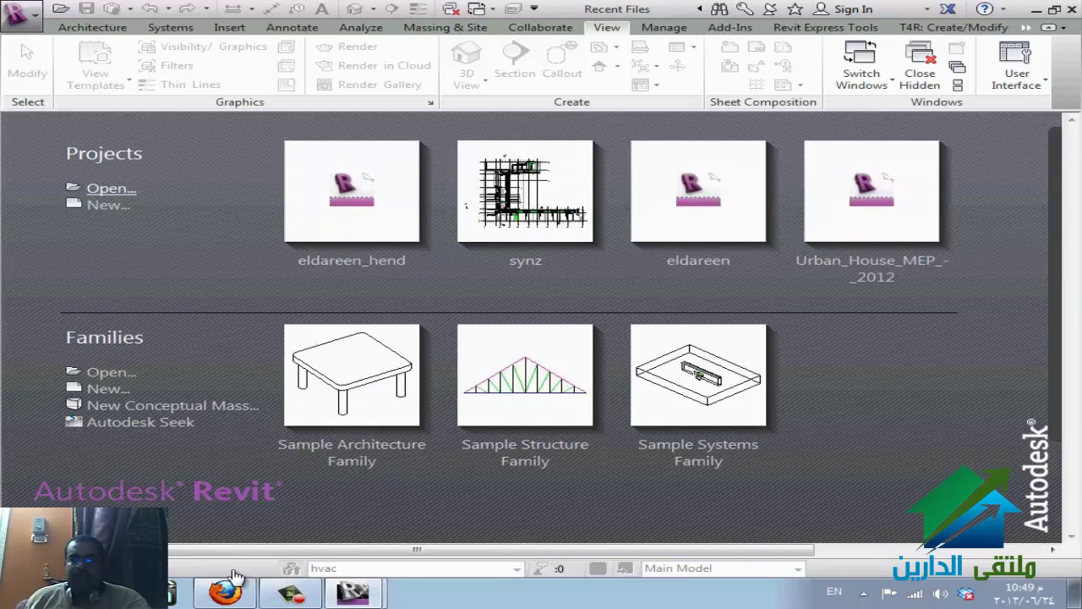
# - In the Open dialog, browse to Program Files > Autodesk > Revit 2013 > Program > Samples
pyautogui.hotkey('ctrl', 'o')
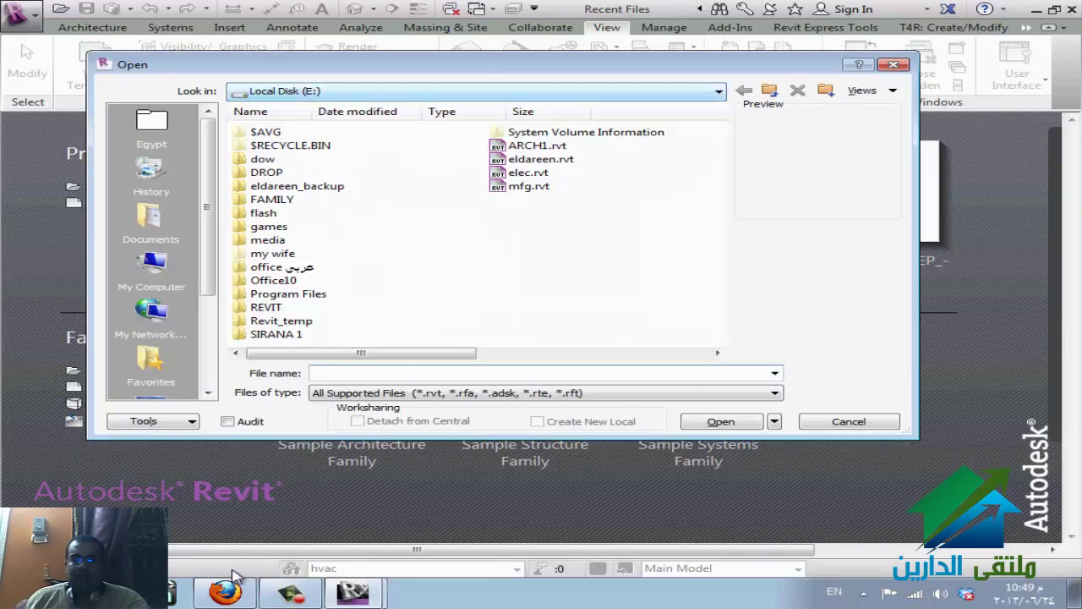
pyautogui.press('Down')
pyautogui.press('Down')
pyautogui.press('Down')
pyautogui.press('Down')
pyautogui.press('Down')
pyautogui.press('Down')
pyautogui.press('Down')
pyautogui.press('Down')
pyautogui.press('Down')
pyautogui.press('Down')
pyautogui.press('Down')
pyautogui.press('Down')
pyautogui.press('Down')
pyautogui.press('Return')
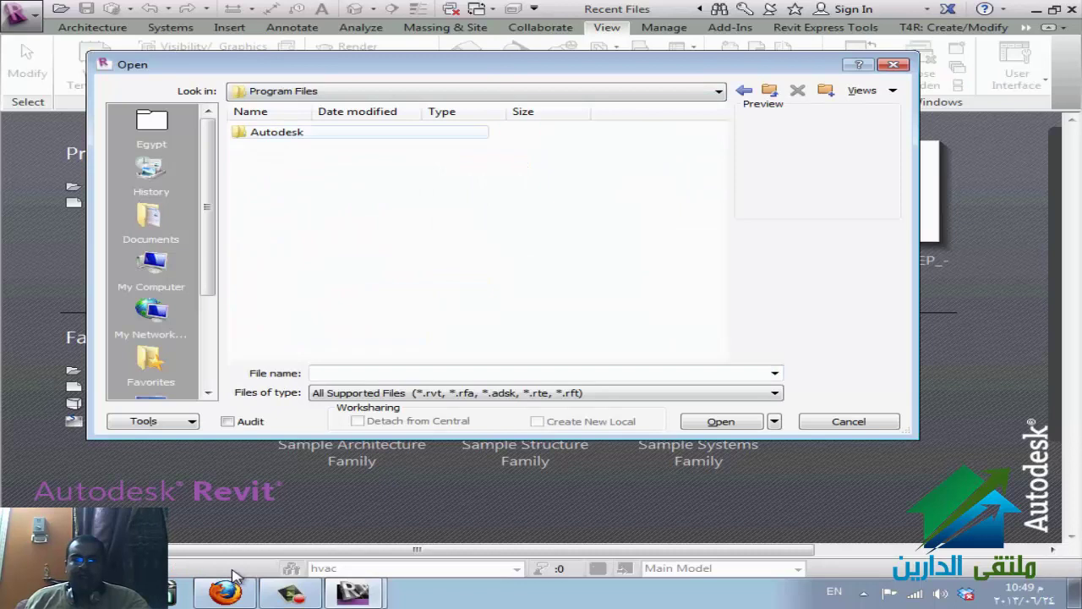
pyautogui.press('Return')
pyautogui.press('Down')
pyautogui.press('Down')
pyautogui.press('Down')
pyautogui.press('Down')
pyautogui.press('Down')
pyautogui.press('Down')
pyautogui.press('Up')
pyautogui.press('Up')
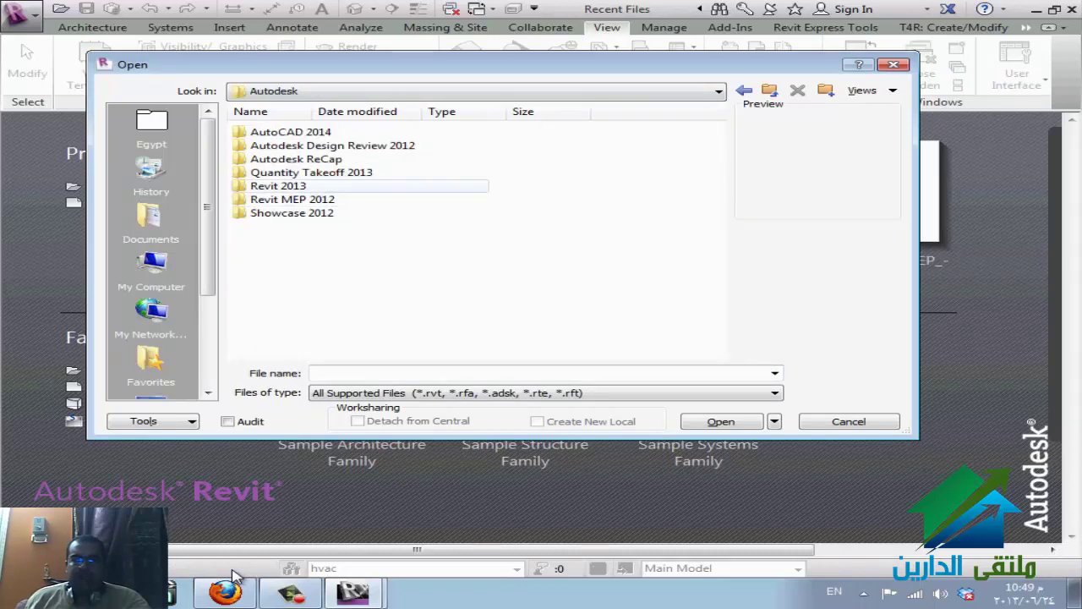
pyautogui.press('Return')
pyautogui.press('Down')
pyautogui.press('Return')
pyautogui.press('Down')
pyautogui.press('Down')
pyautogui.press('Down')
pyautogui.press('Down')
pyautogui.press('Down')
pyautogui.press('Down')
pyautogui.press('Down')
pyautogui.press('Down')
pyautogui.press('Down')
pyautogui.press('Down')
pyautogui.press('Down')
pyautogui.press('Down')
pyautogui.press('Down')
pyautogui.press('Down')
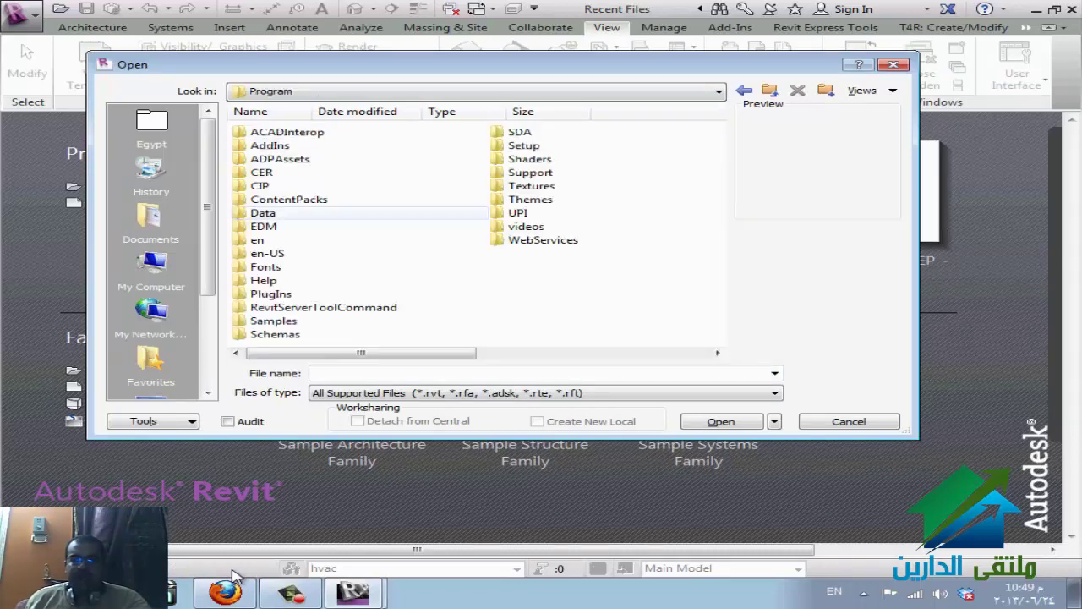
pyautogui.press('Up')
pyautogui.press('Up')
pyautogui.press('Down')
pyautogui.press('Down')
pyautogui.press('Down')
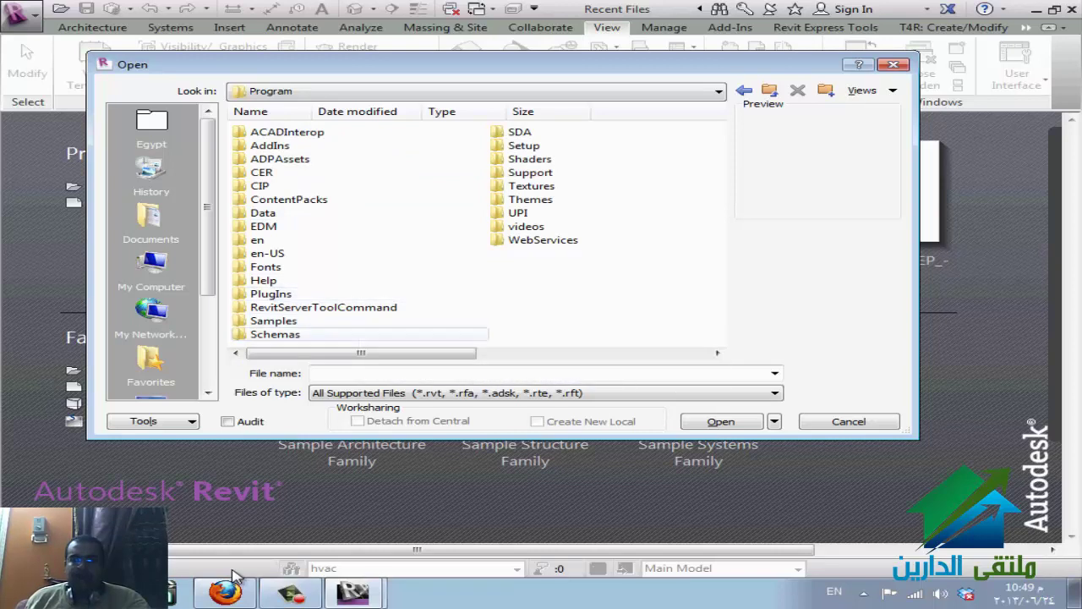
pyautogui.press('Up')
pyautogui.press('Return')
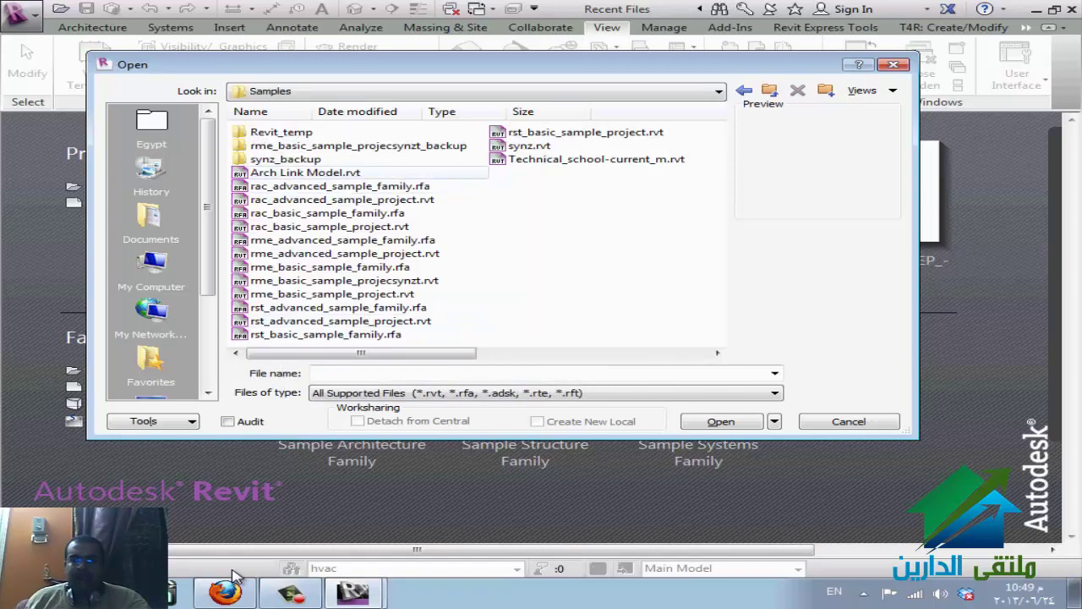
# - Filter to Project Files (*.rvt), open rst_advanced_sample_project.rvt, and return to WizIQ
pyautogui.press('Tab')
pyautogui.press('Tab')
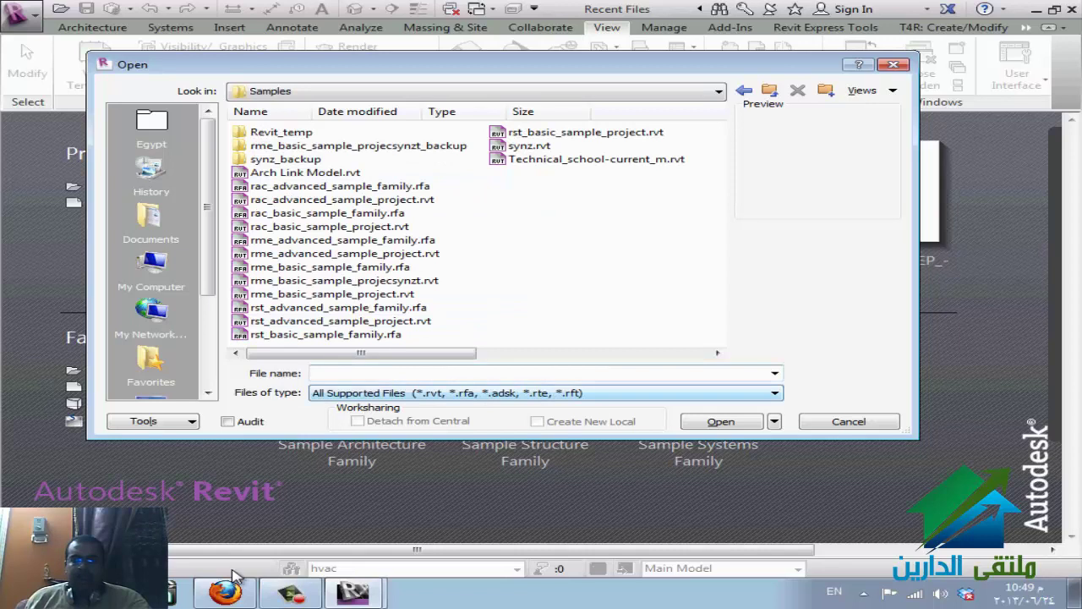
pyautogui.hotkey('alt', 'Down')
pyautogui.press('Down')
pyautogui.press('Return')
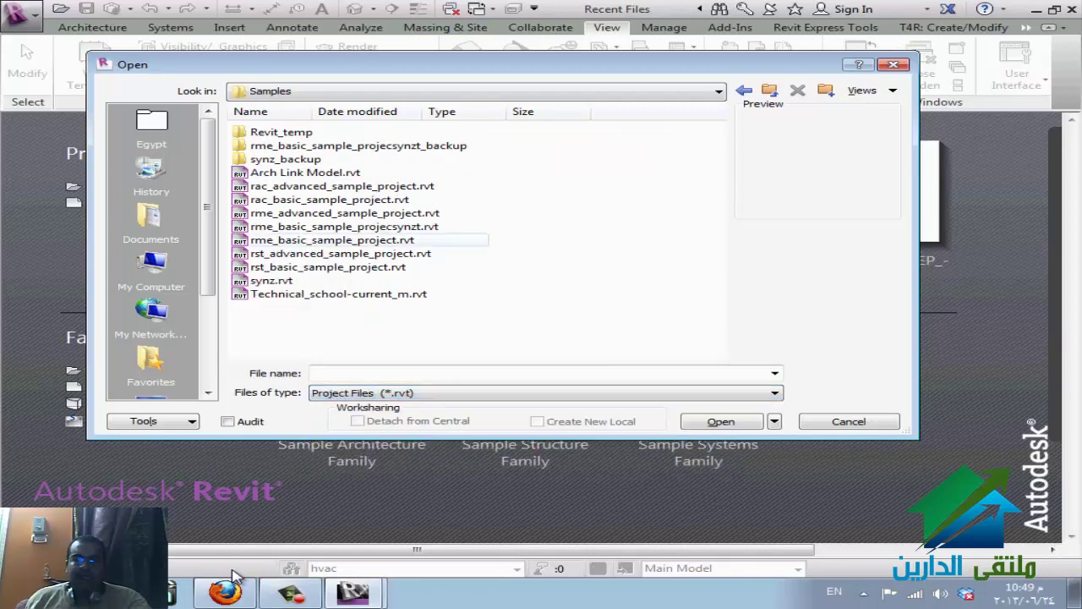
pyautogui.press('space')
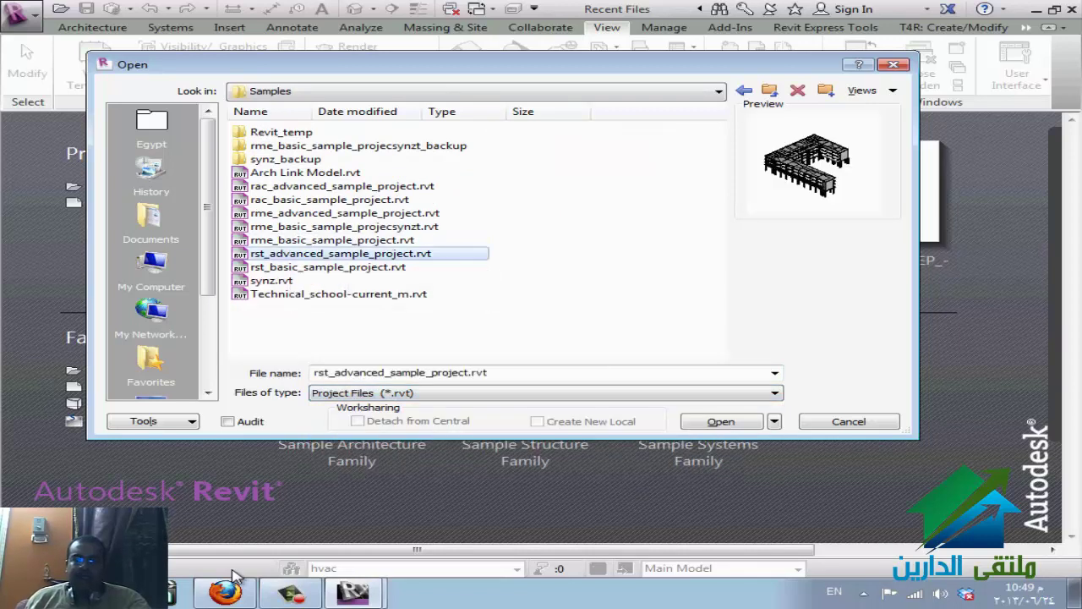
pyautogui.press('Return')
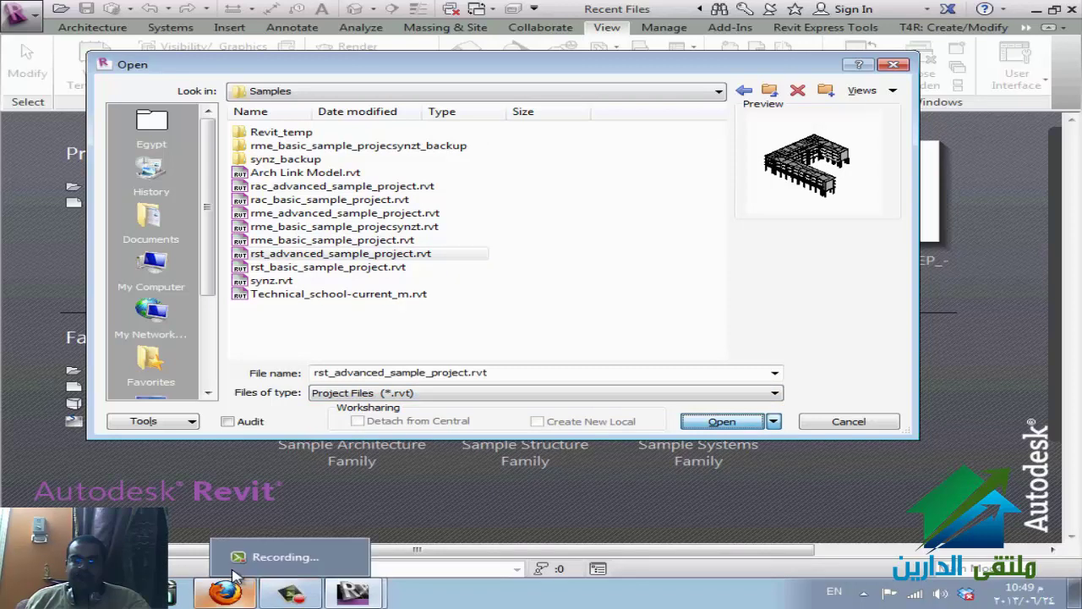
pyautogui.click(225, 592)
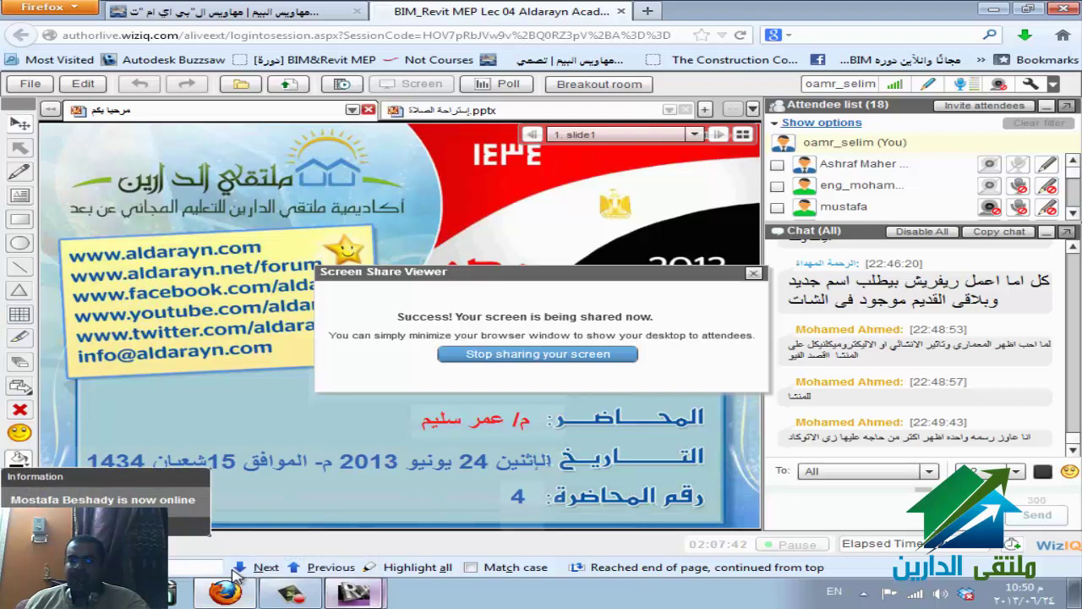
# - Bring the Revit window showing rst_advanced_sample_project's 3D view back to the front
pyautogui.click(353, 592)
pyautogui.click(359, 556)
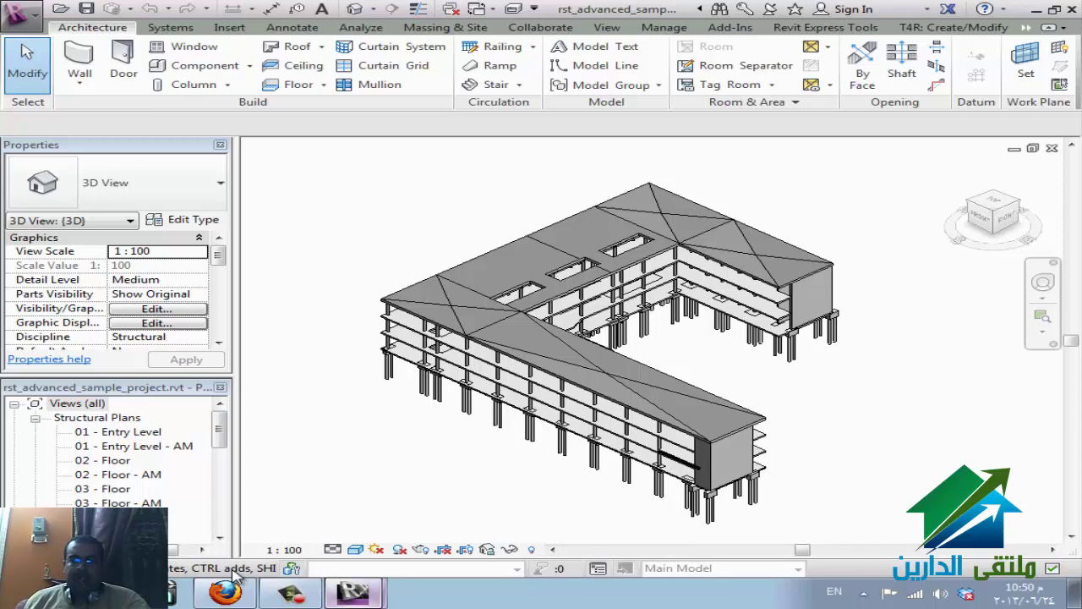
# - Enable 'Structure tab and tools' in the Options User Interface settings and confirm
pyautogui.hotkey('alt', 'f')
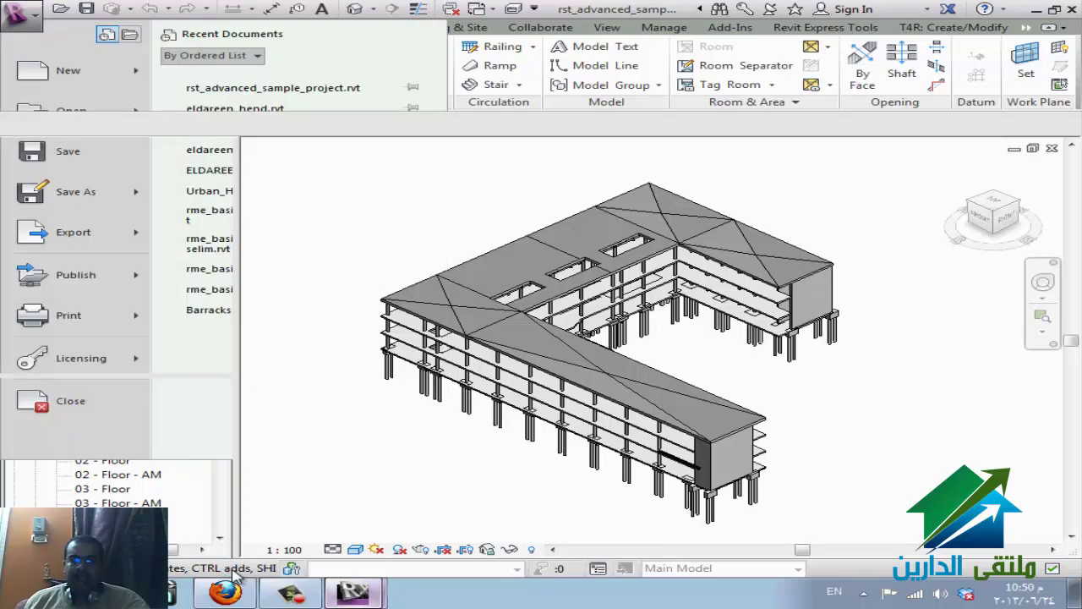
pyautogui.press('i')
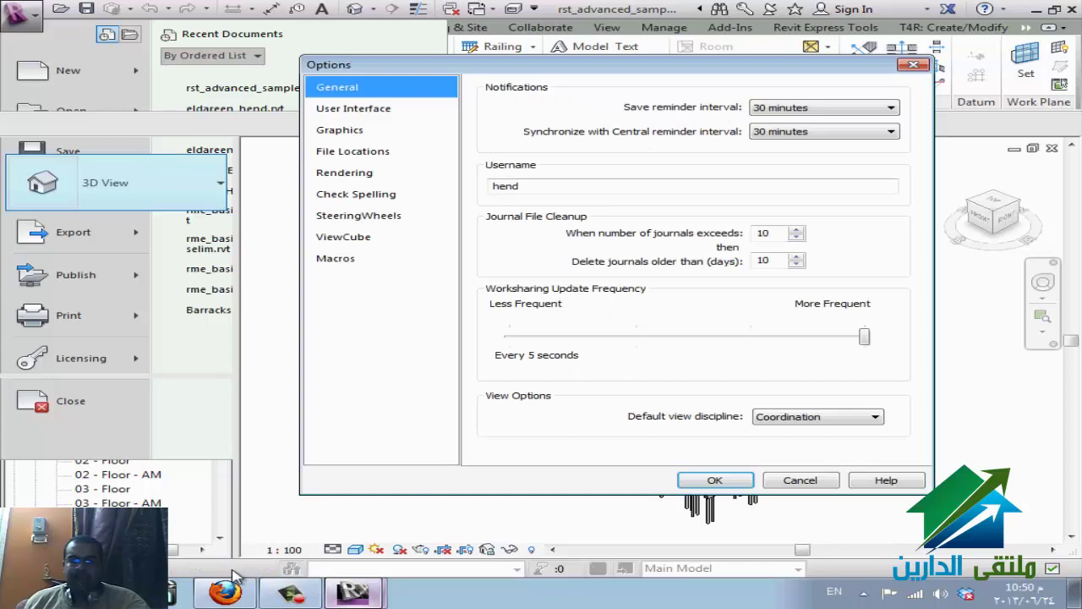
pyautogui.press('Down')
pyautogui.press('Tab')
pyautogui.press('Down')
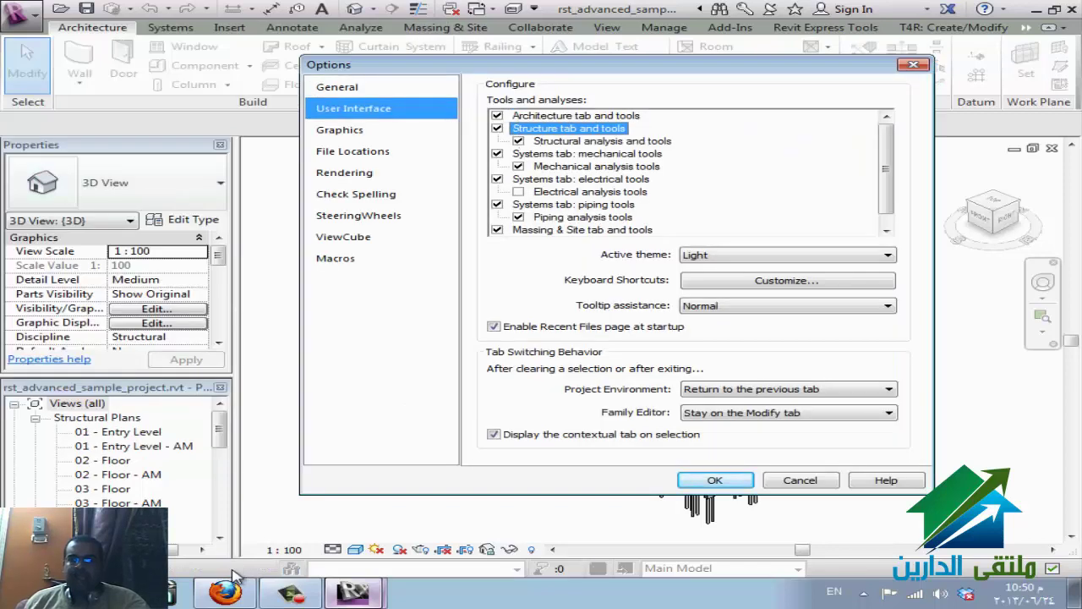
pyautogui.press('Return')
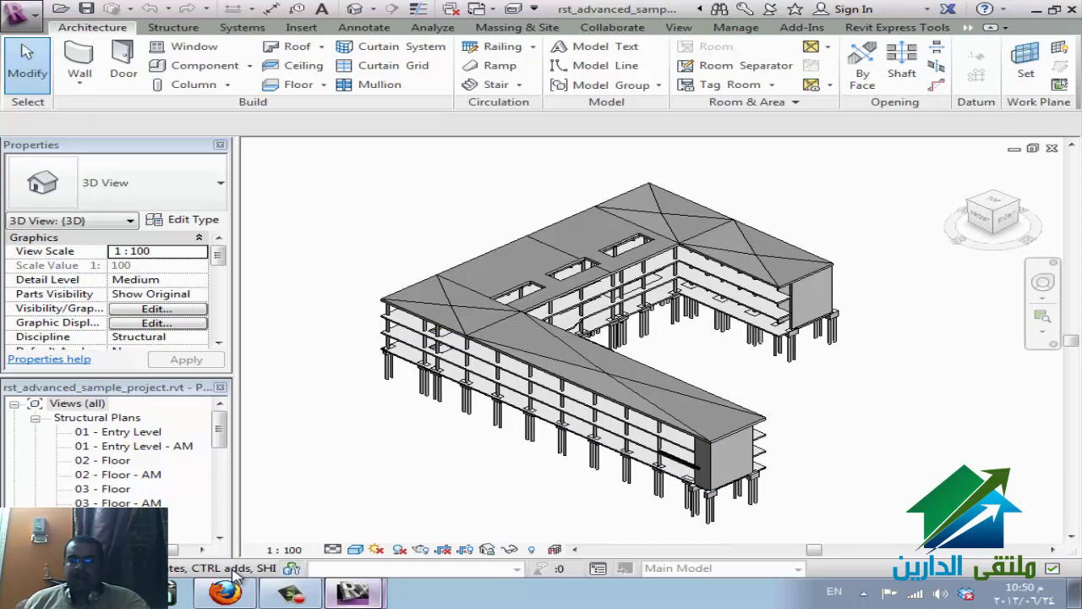
# - Using VG, show analytical model categories, including Analytical Nodes, in the 3D view
pyautogui.press('v')
pyautogui.press('g')
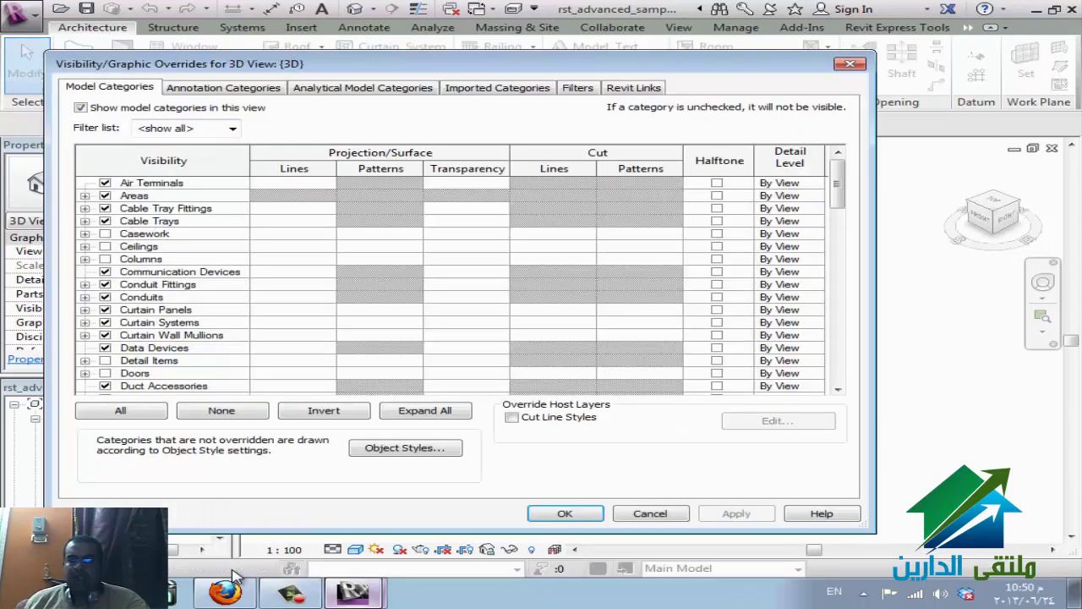
pyautogui.hotkey('ctrl', 'Tab')
pyautogui.hotkey('ctrl', 'Tab')
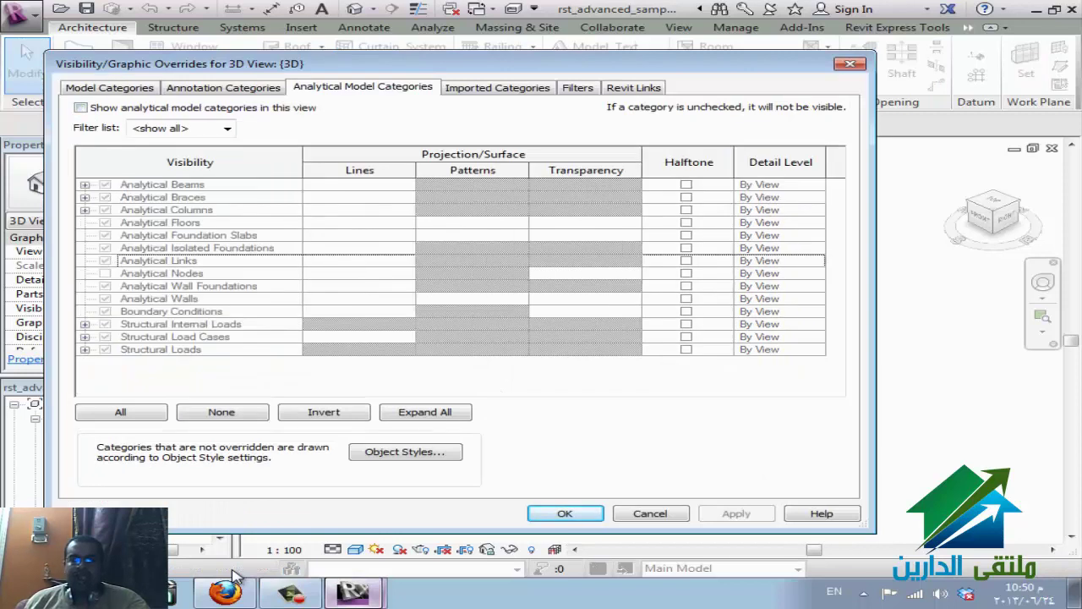
pyautogui.press('Tab')
pyautogui.hotkey('alt', 's')
pyautogui.press('space')
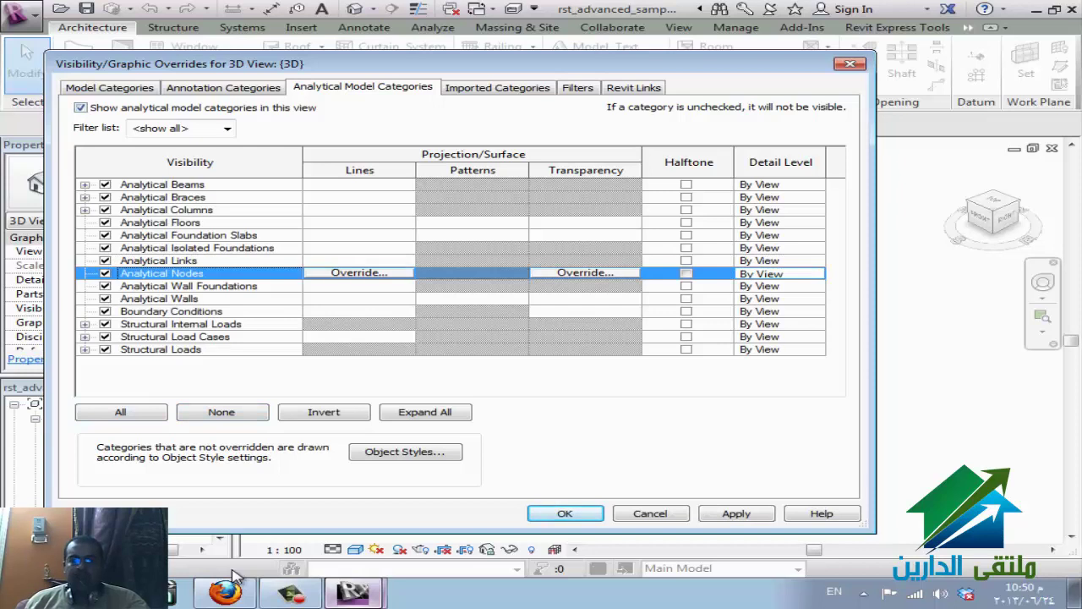
pyautogui.press('Return')
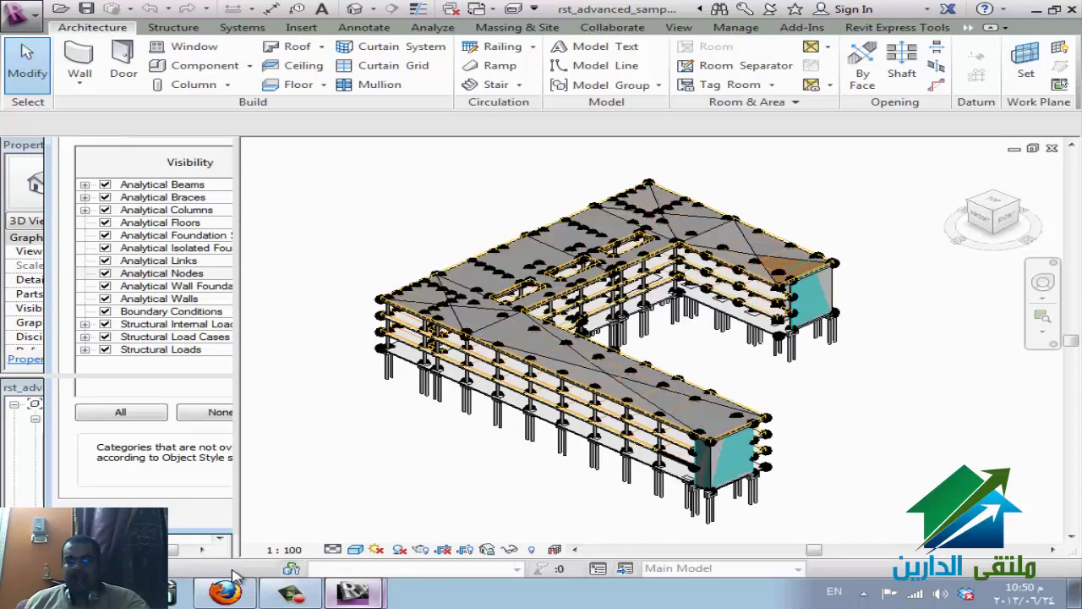
# - Temporarily display the analytical model with Ctrl+E, then return to WizIQ
pyautogui.click(555, 549)
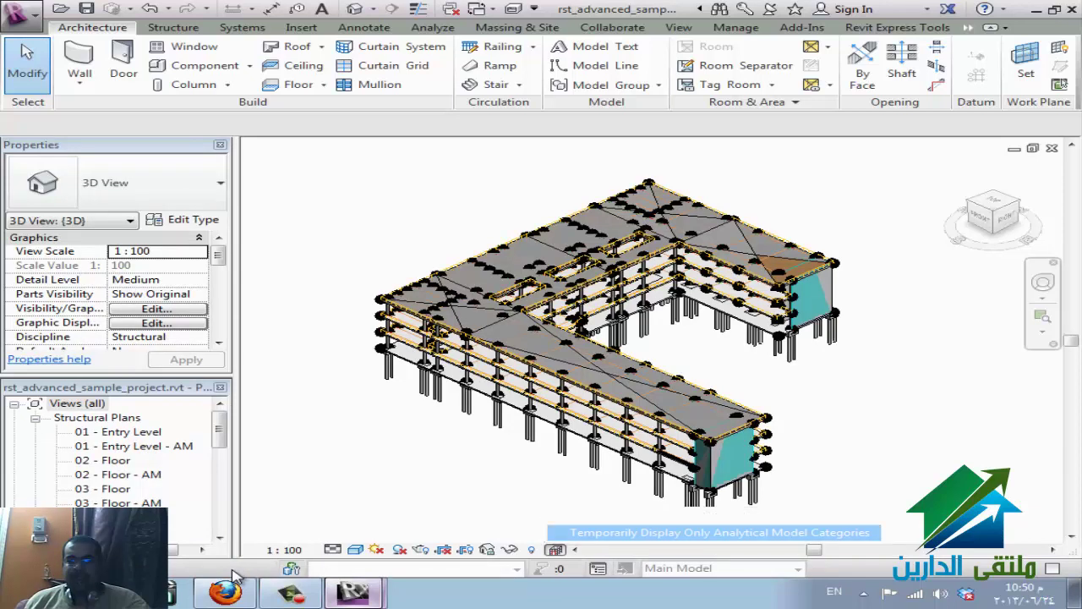
pyautogui.press('Escape')
pyautogui.hotkey('ctrl', 'e')
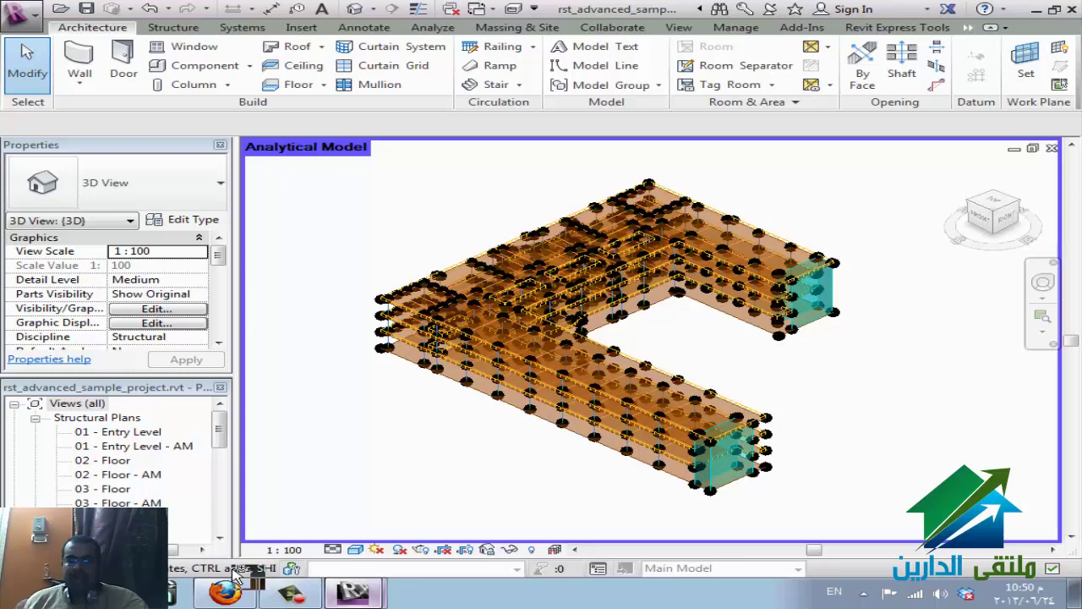
pyautogui.click(237, 575)
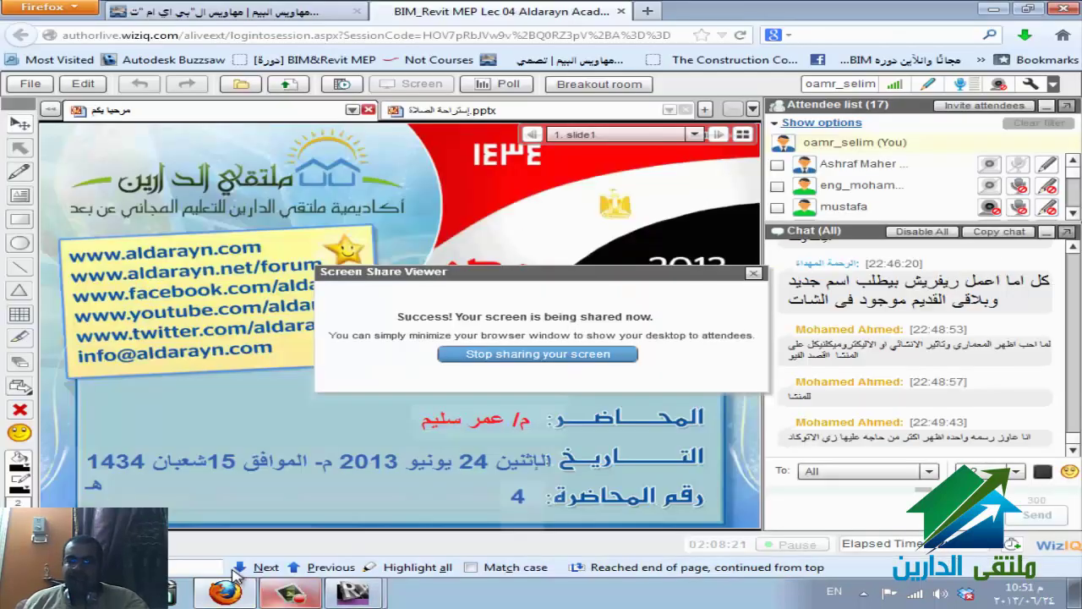